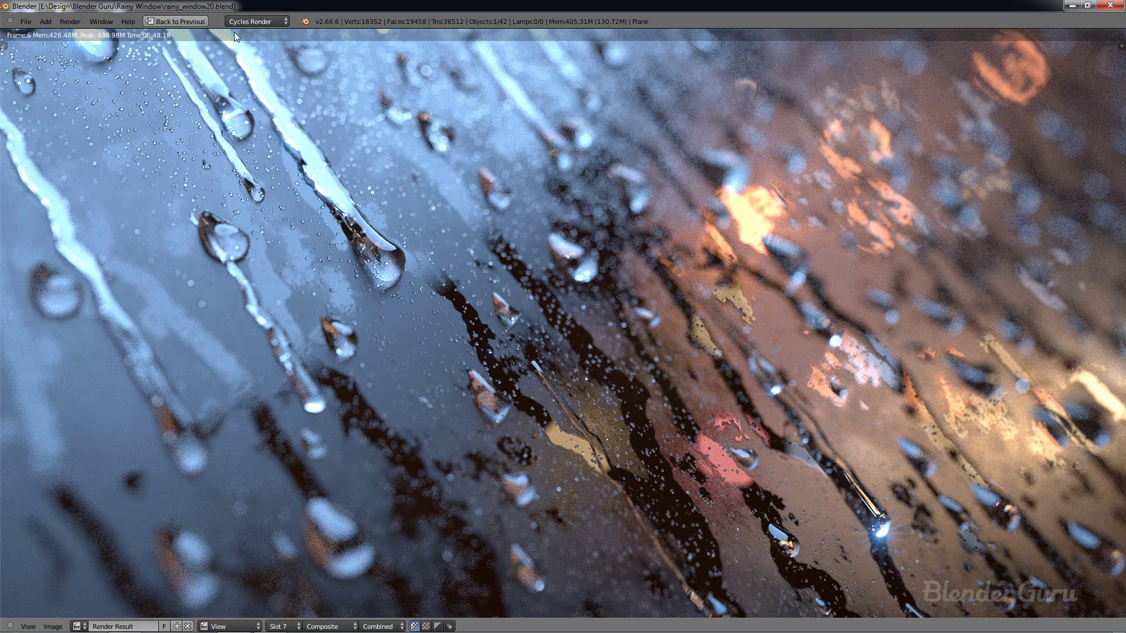
# Step: Leave the full-screen render result and switch the image editor to the 3D view
pyautogui.click(185, 24)
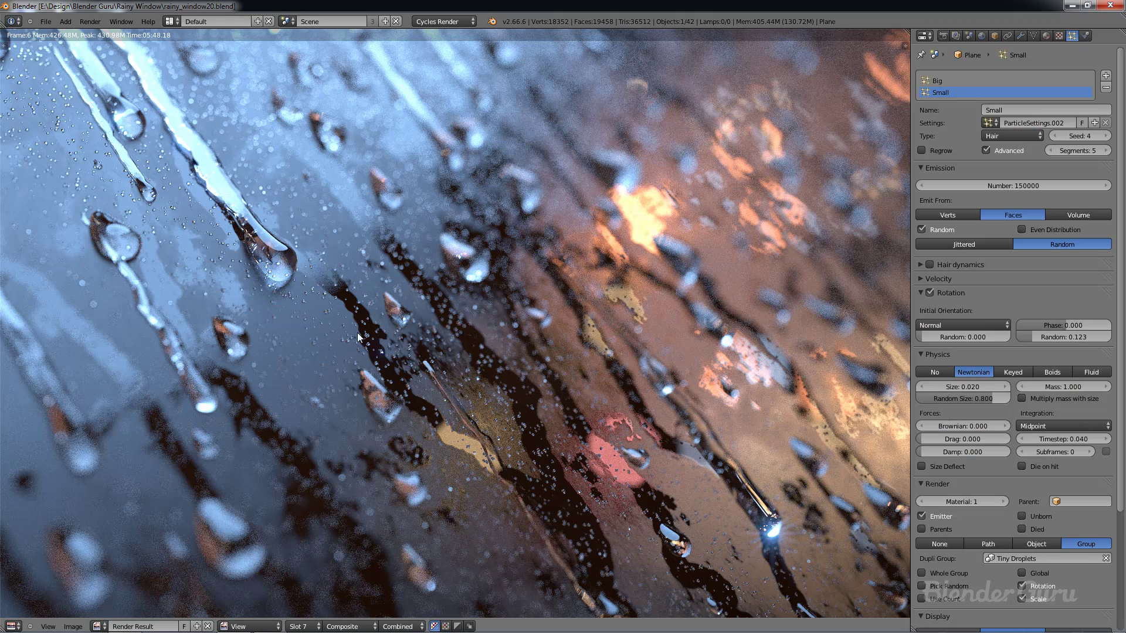
pyautogui.click(13, 626)
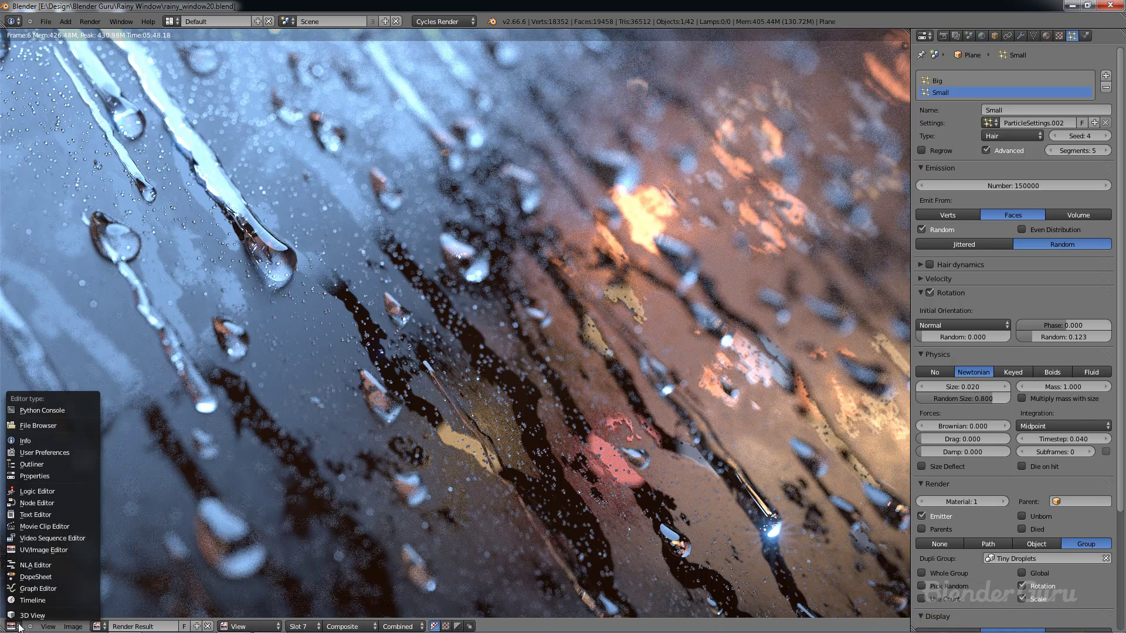
pyautogui.click(26, 616)
# Step: Examine the droplet-covered window plane through the camera and from outside it
pyautogui.scroll(-1, 505, 337)
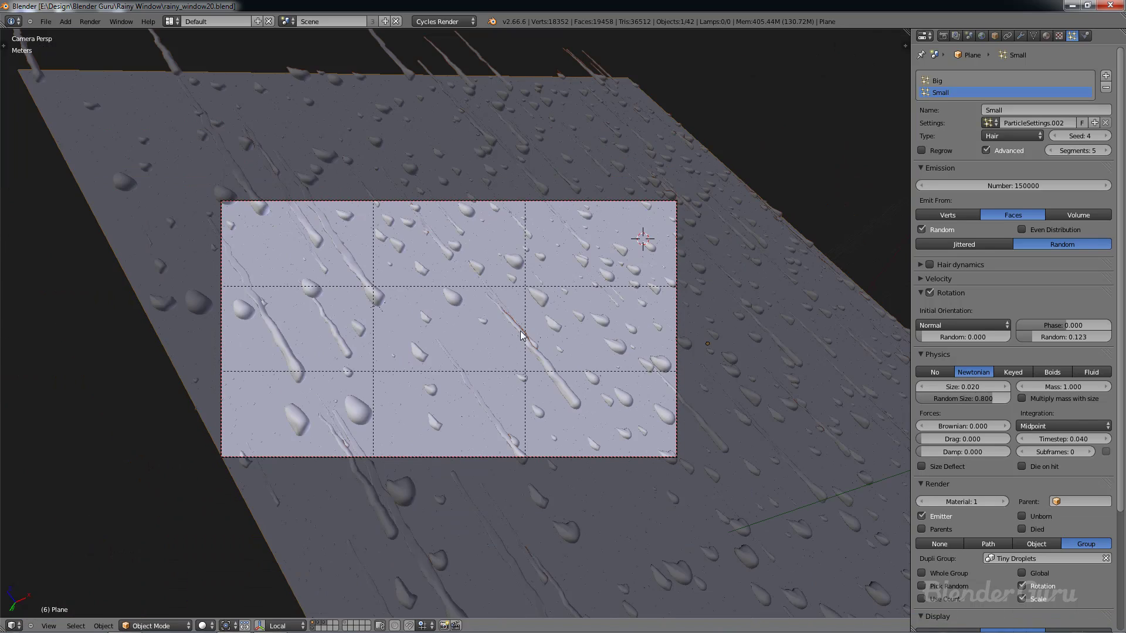
pyautogui.scroll(1, 526, 326)
pyautogui.scroll(1, 519, 325)
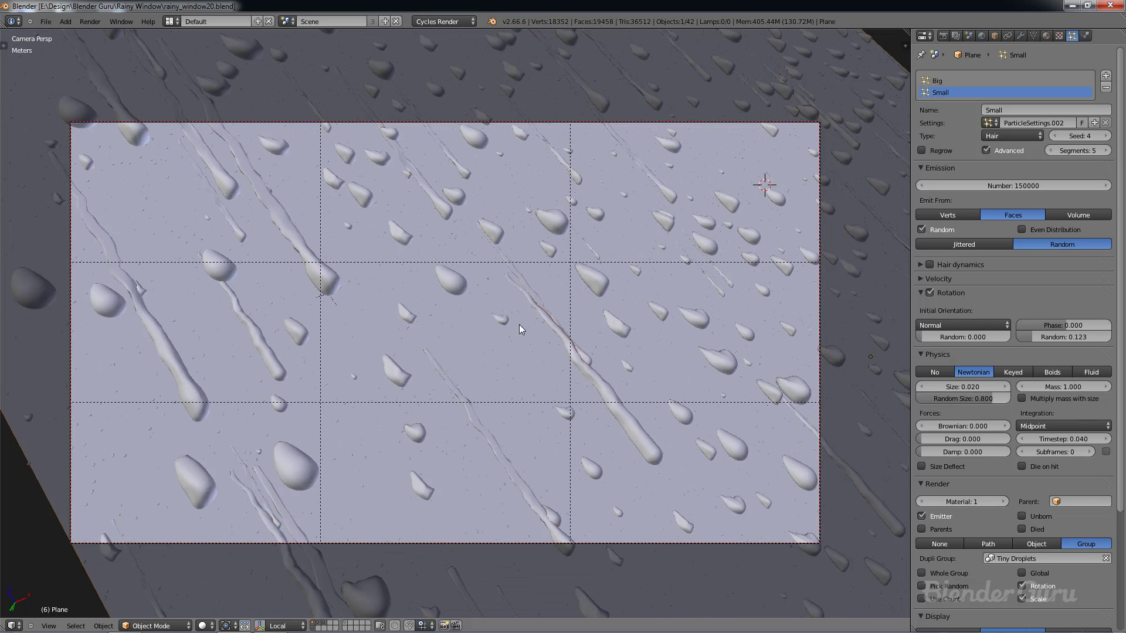
pyautogui.scroll(1, 519, 325)
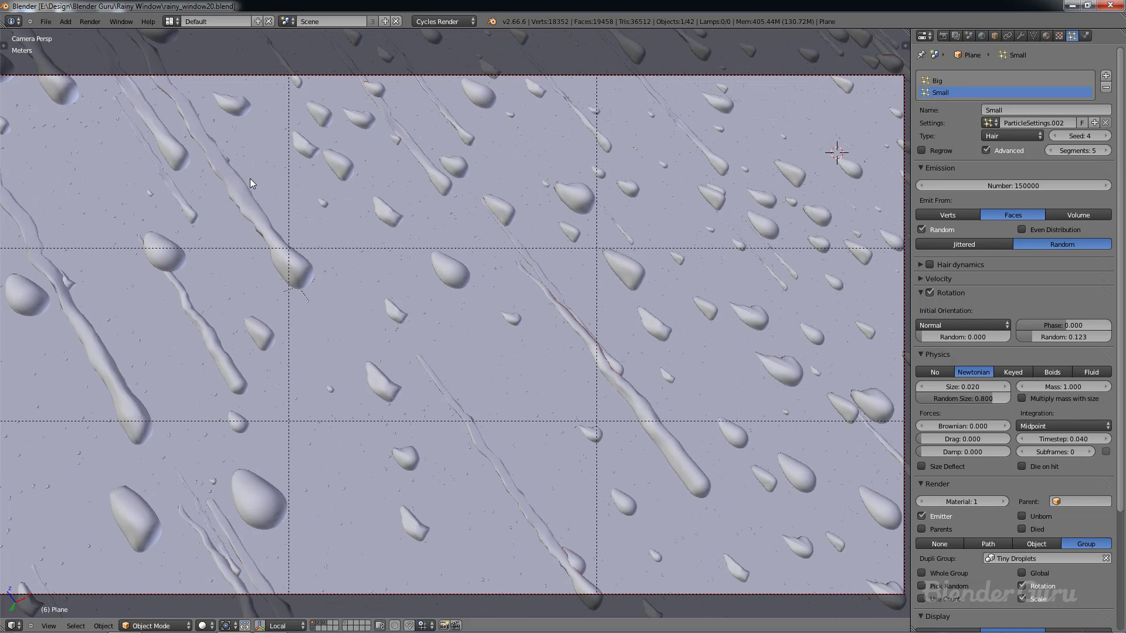
pyautogui.scroll(-1, 433, 245)
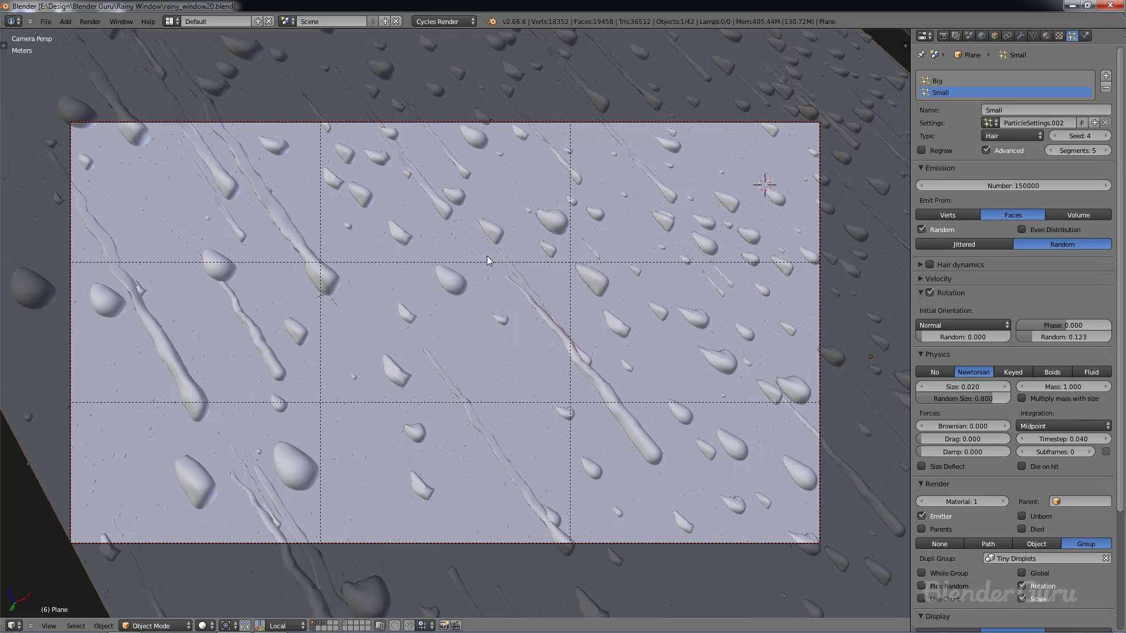
pyautogui.moveTo(487, 256); pyautogui.dragTo(458, 262, button='middle')
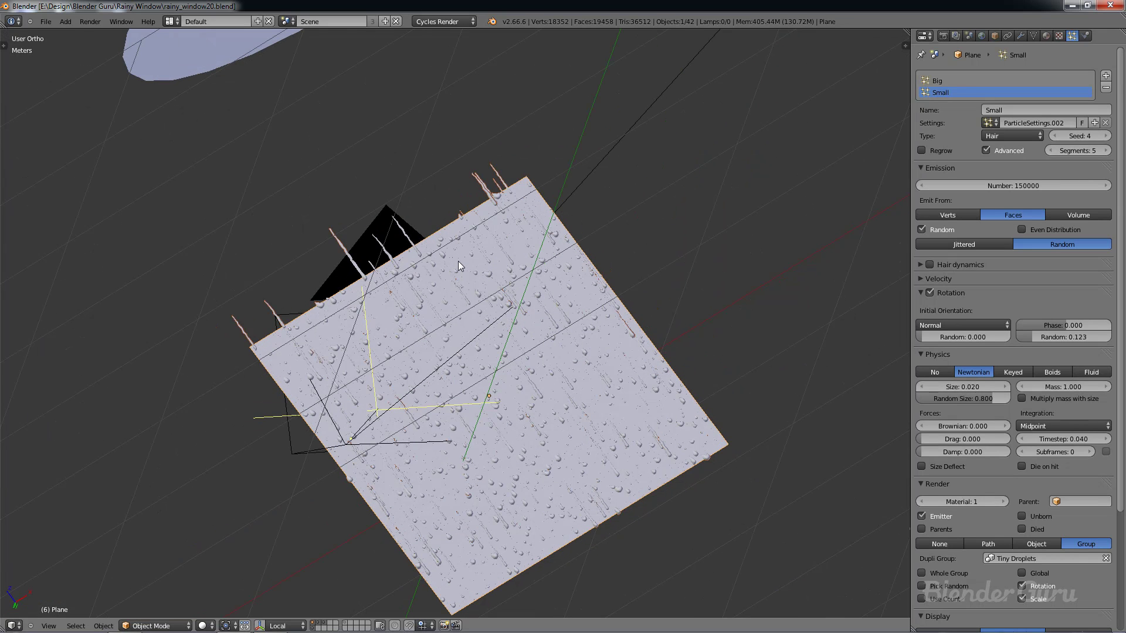
pyautogui.press('KP_0')
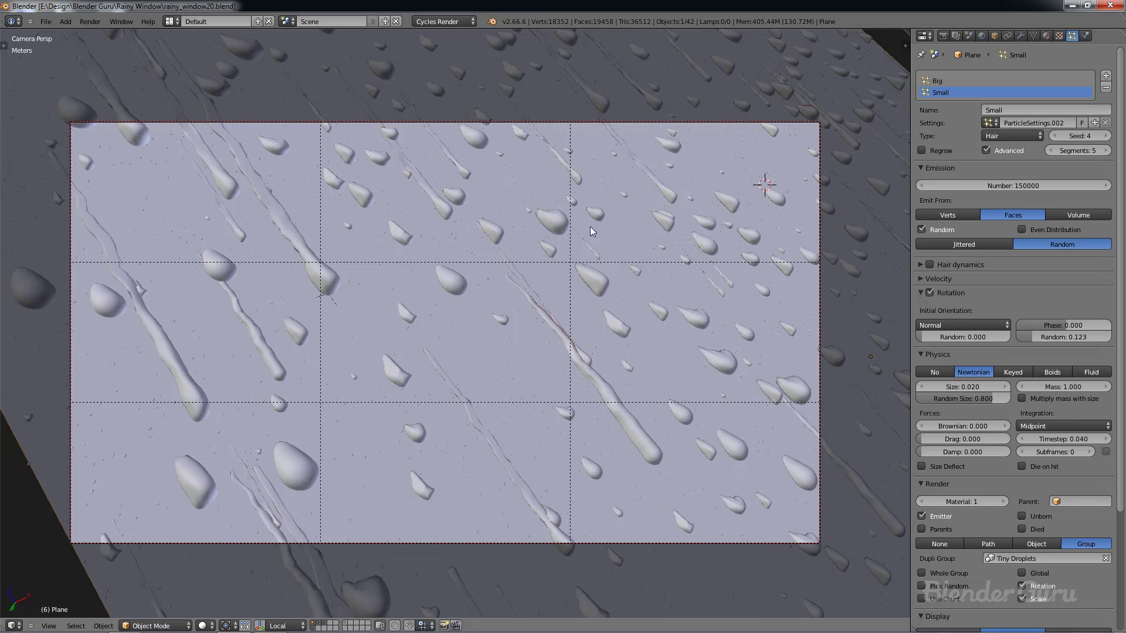
pyautogui.scroll(-2, 444, 338)
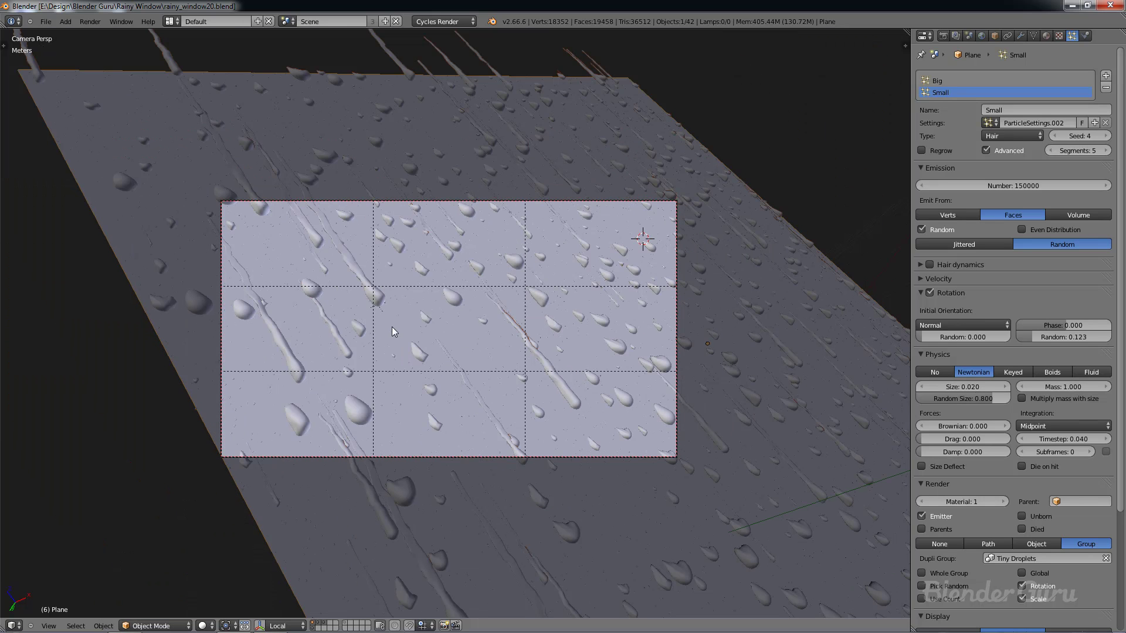
pyautogui.scroll(2, 495, 343)
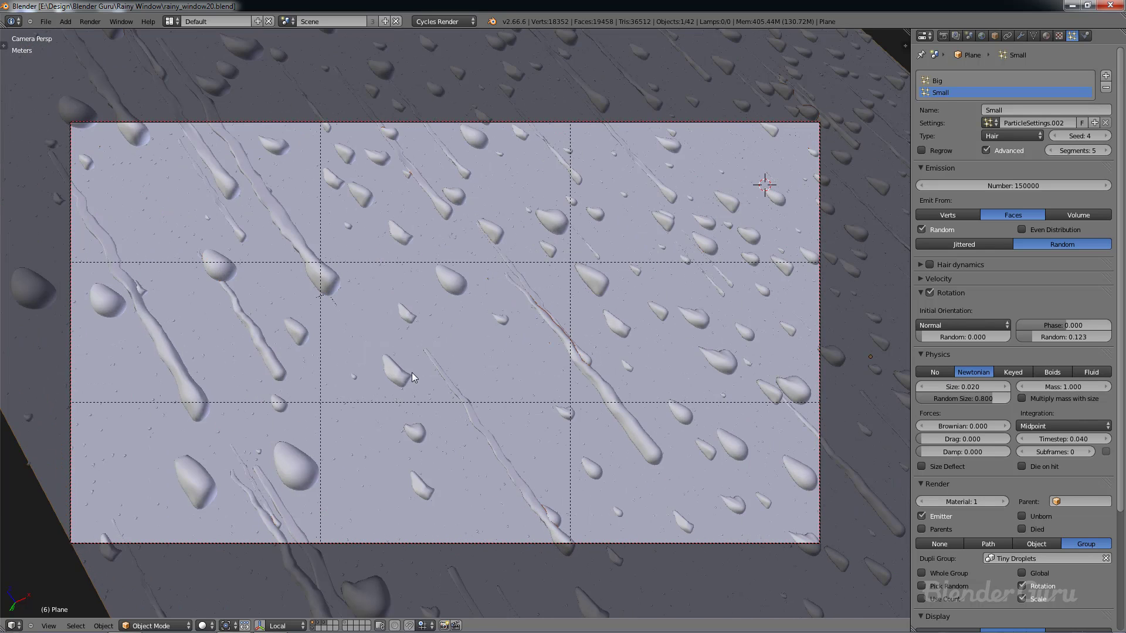
# Step: Display the layer holding the source droplet models and inspect the long drips and round drops up close and overall
pyautogui.click(346, 626)
pyautogui.moveTo(436, 392); pyautogui.dragTo(434, 308, button='middle')
pyautogui.rightClick(384, 382)
pyautogui.press('KP_Decimal')
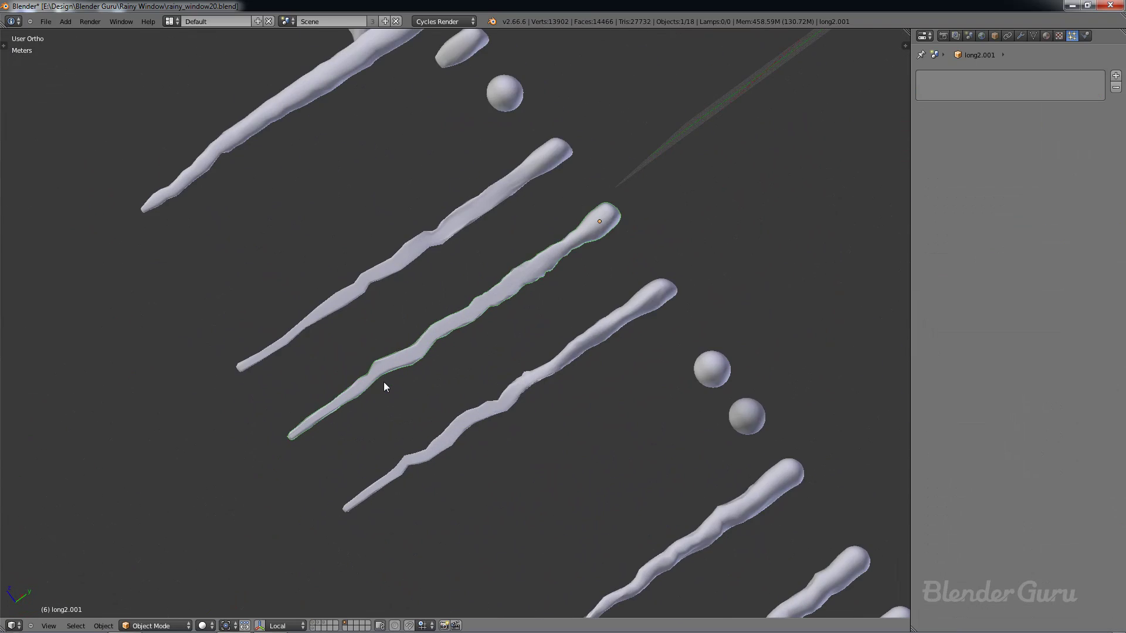
pyautogui.scroll(-5, 383, 382)
pyautogui.moveTo(501, 404); pyautogui.dragTo(522, 565, button='middle')
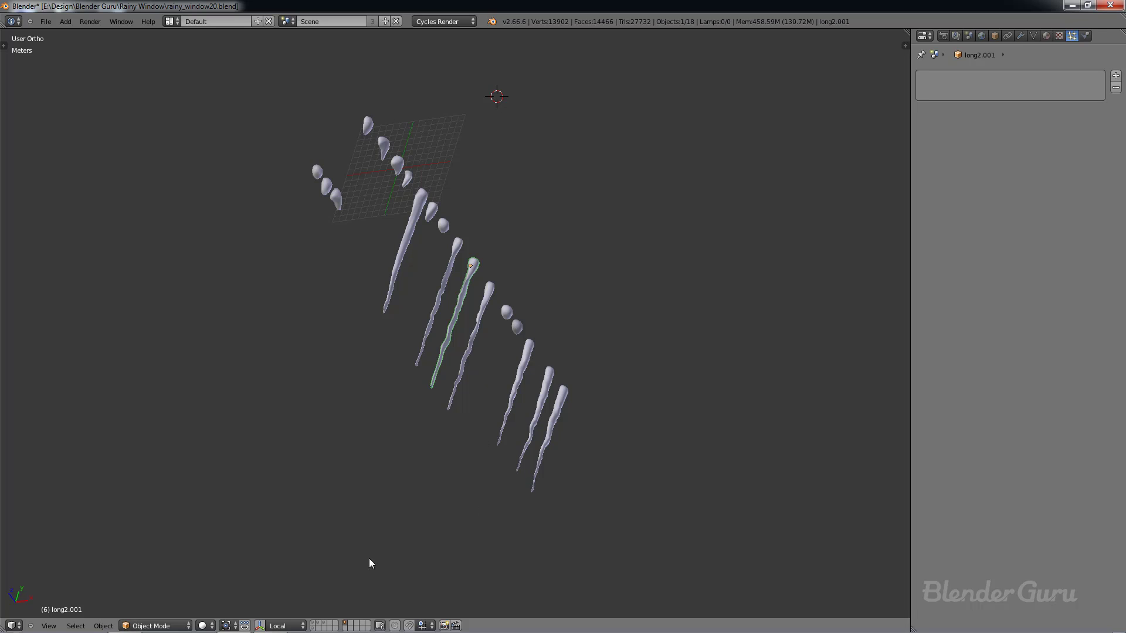
# Step: Return to the window scene's layers, look through the camera and bring up the rendered image
pyautogui.click(319, 626)
pyautogui.keyDown('shift'); pyautogui.click(319, 626); pyautogui.keyUp('shift')
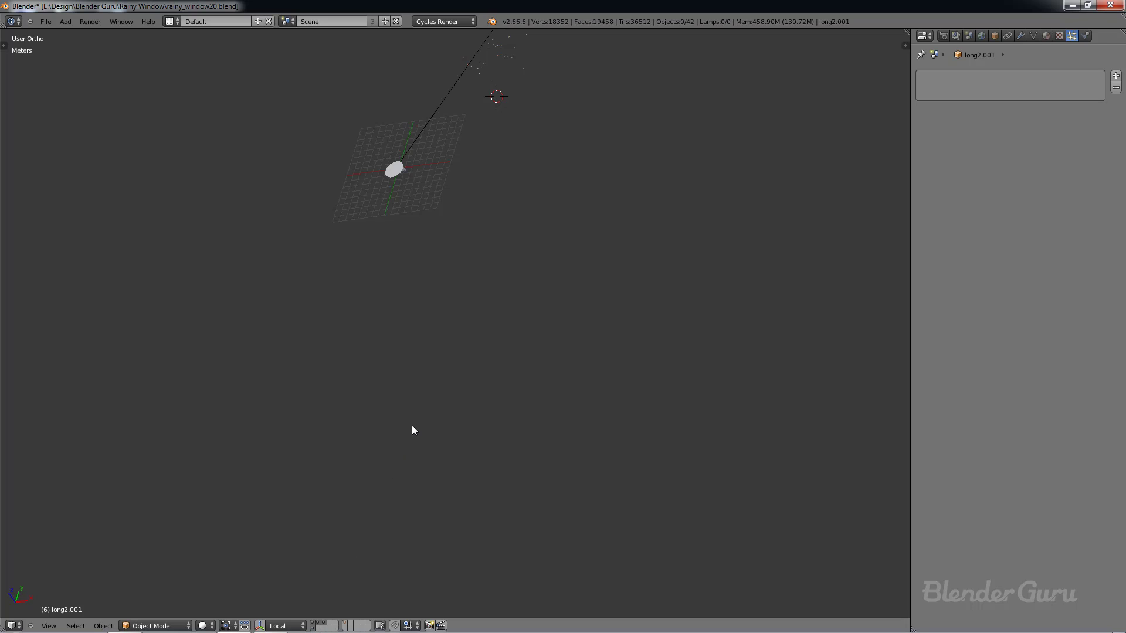
pyautogui.press('KP_0')
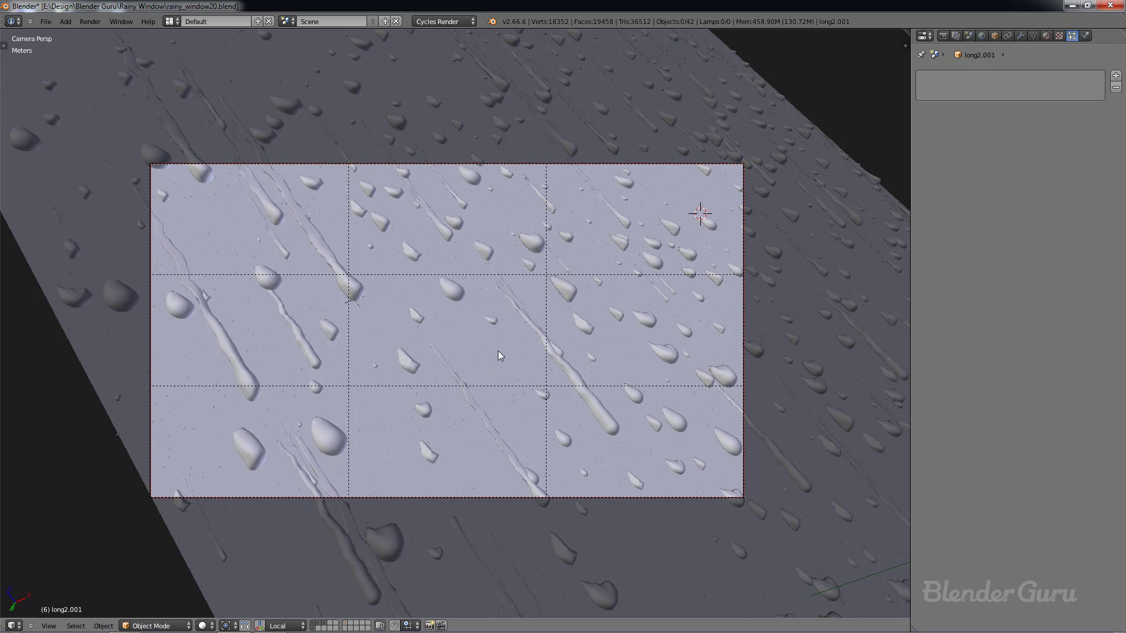
pyautogui.press('F12')
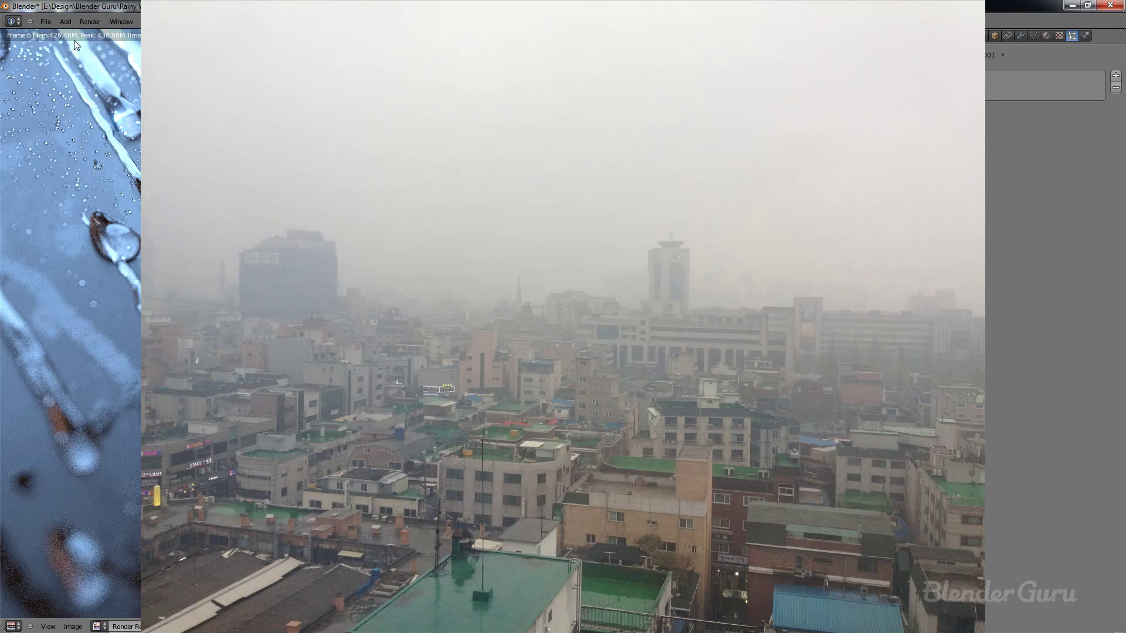
# Step: Start a new file from the default scene and turn on the Screencast Keys display
pyautogui.click(47, 22)
pyautogui.click(55, 32)
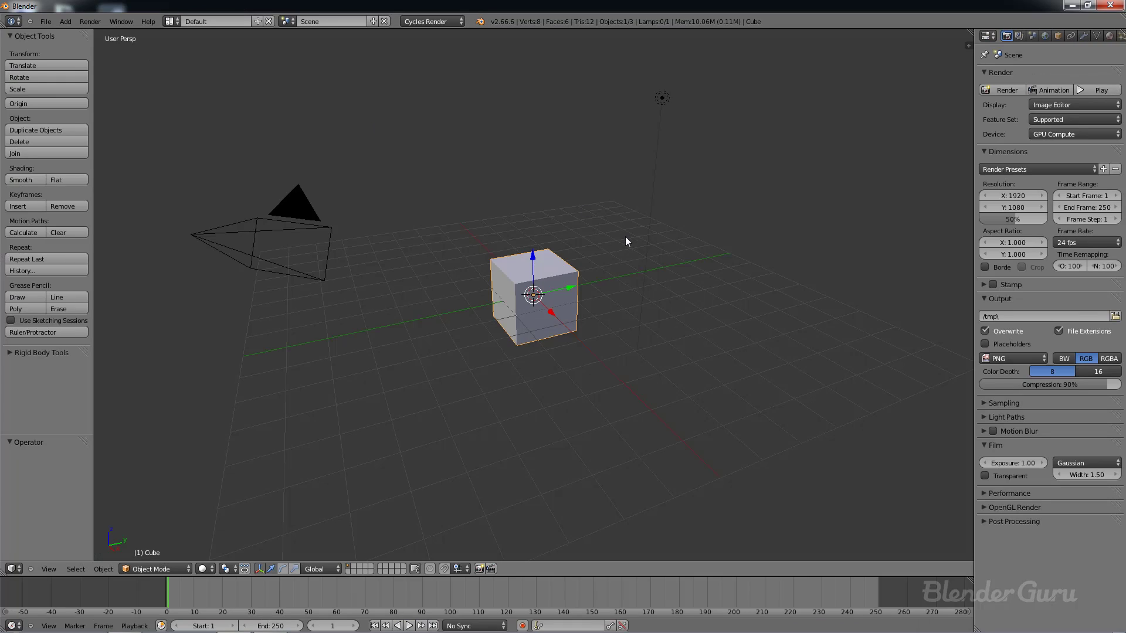
pyautogui.press('n')
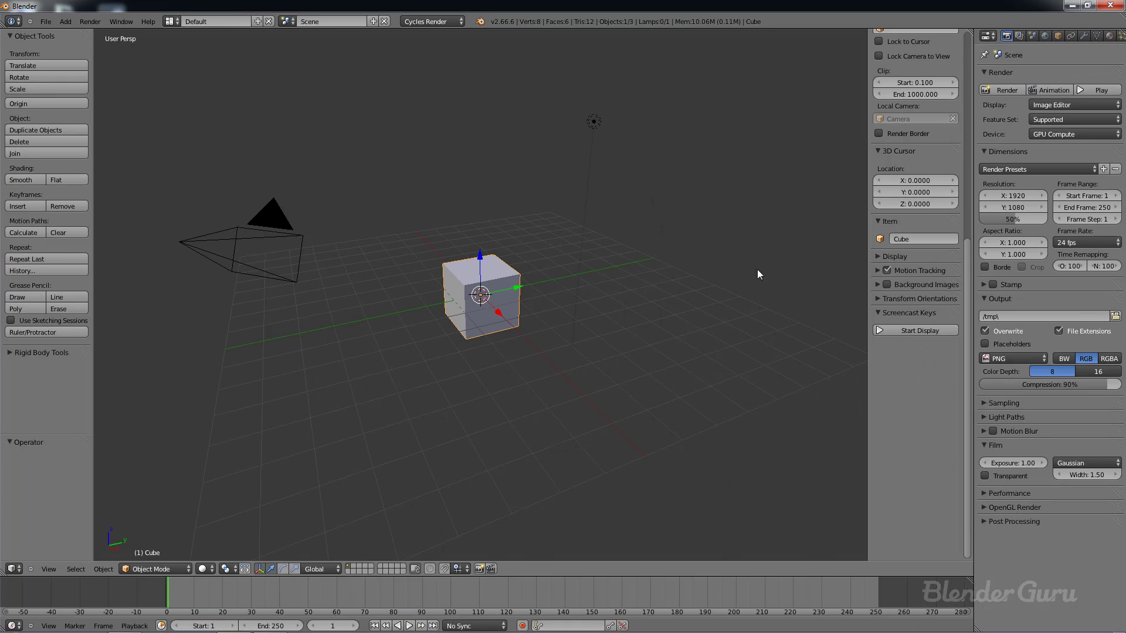
pyautogui.click(921, 332)
pyautogui.press('n')
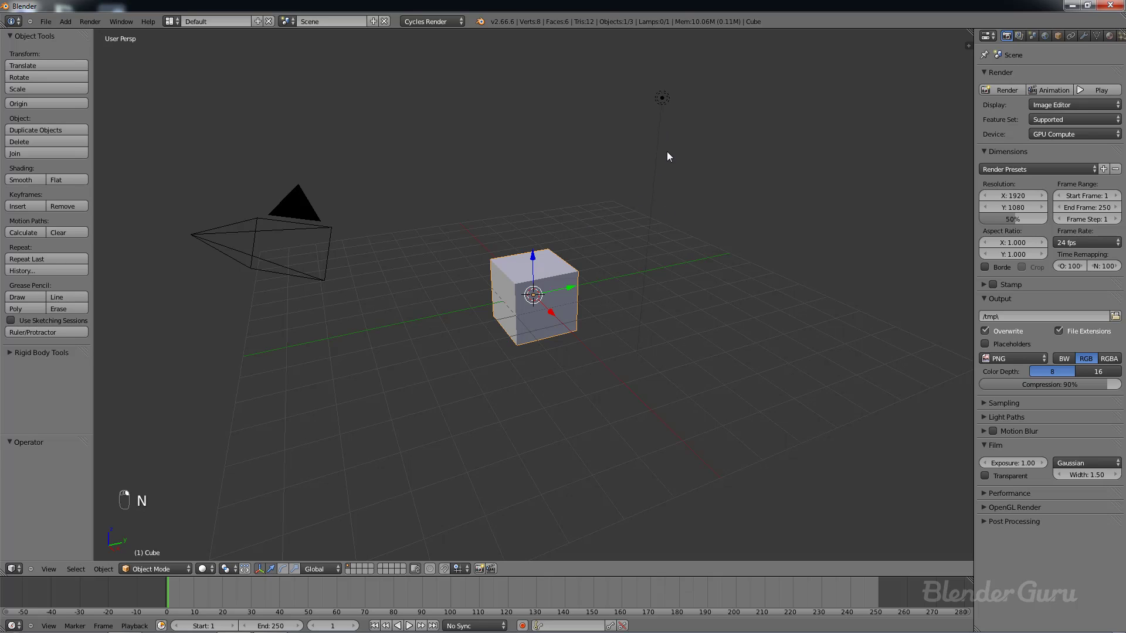
# Step: Delete the default cube and the lamp, keeping only the camera
pyautogui.keyDown('shift'); pyautogui.rightClick(652, 170); pyautogui.keyUp('shift')
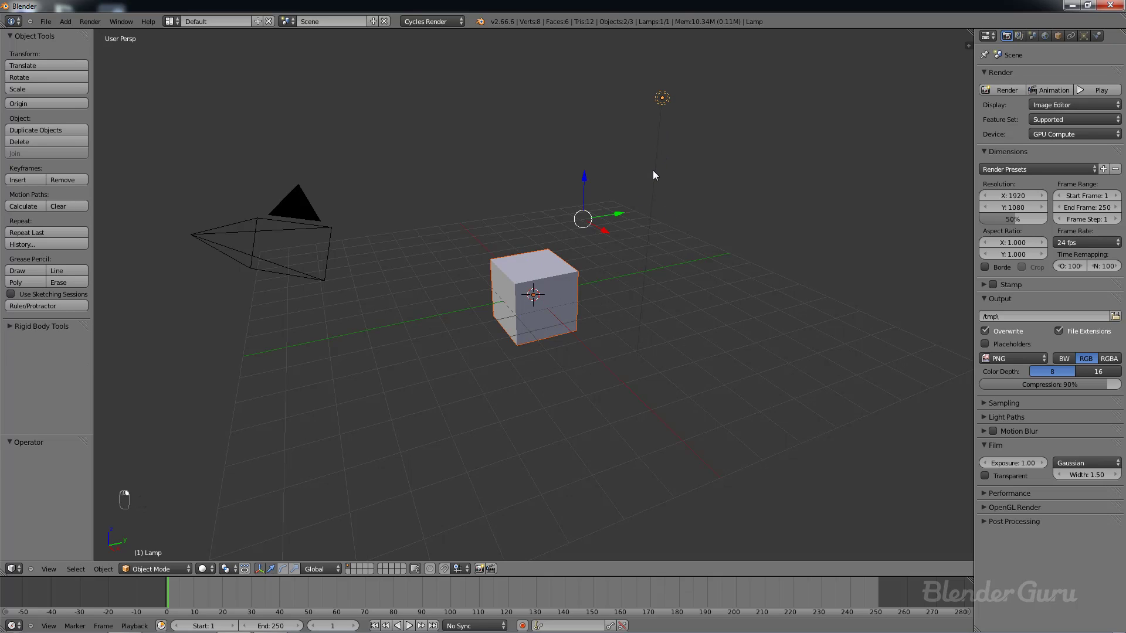
pyautogui.press('x')
pyautogui.click(602, 280)
# Step: Add a plane mesh and stand it upright by rotating it -90° in the right orthographic view
pyautogui.hotkey('shift', 'a')
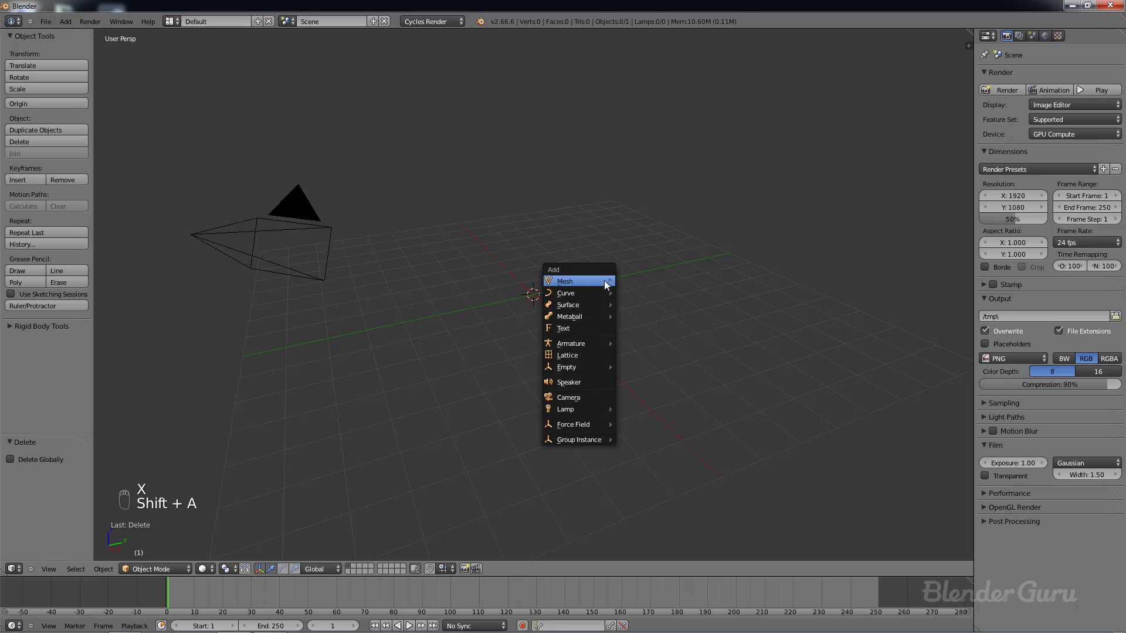
pyautogui.click(628, 283)
pyautogui.press('KP_3')
pyautogui.press('KP_5')
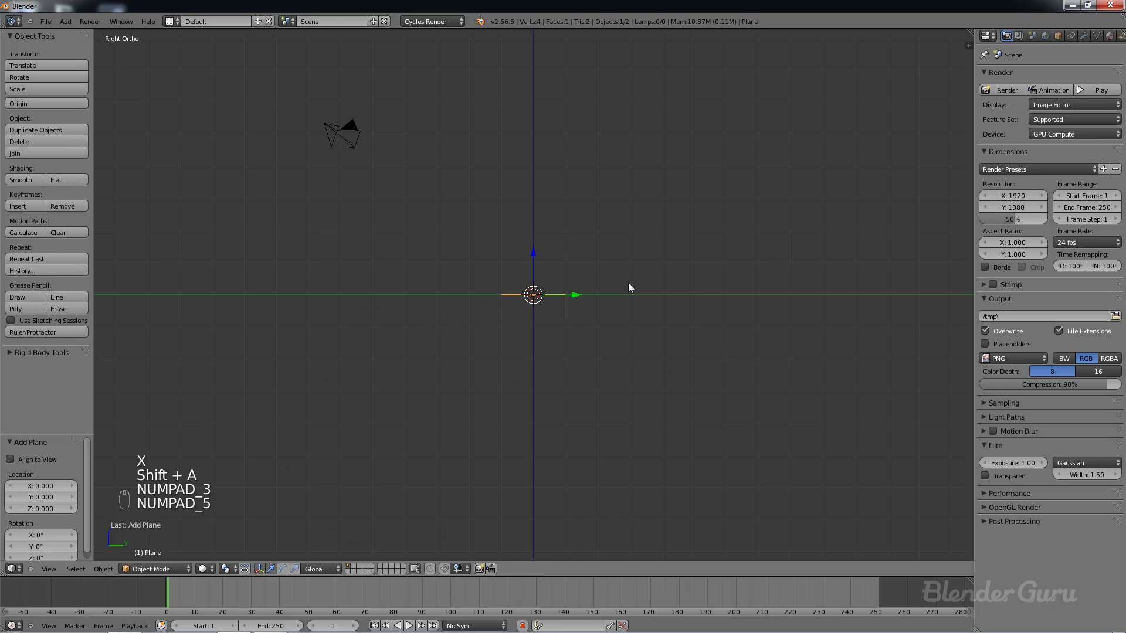
pyautogui.press('r')
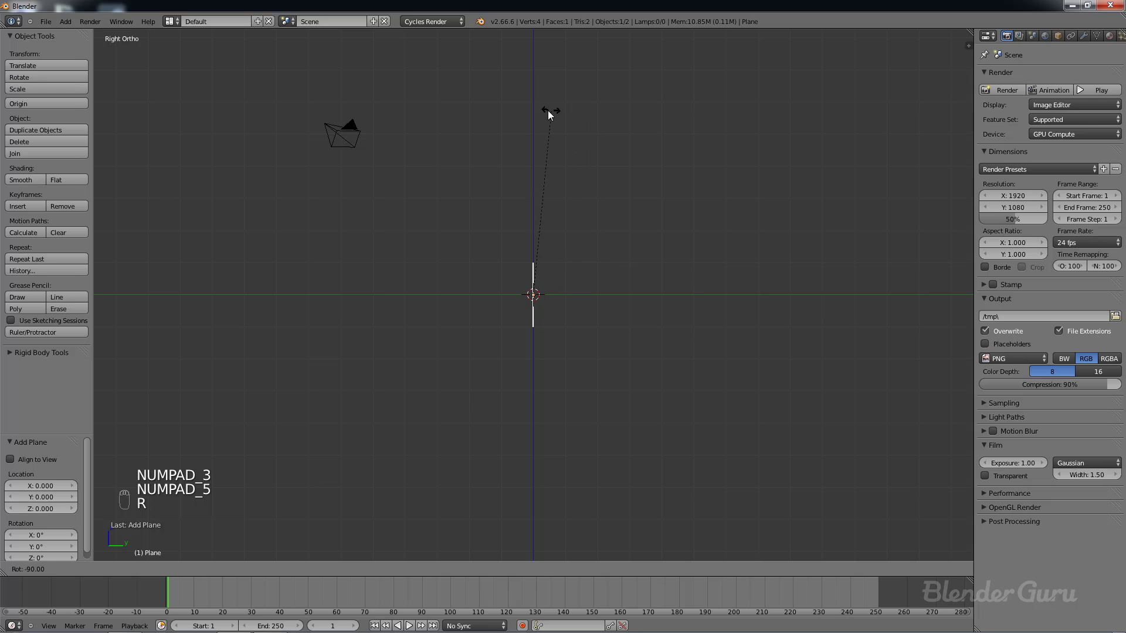
pyautogui.click(539, 147)
pyautogui.moveTo(540, 147); pyautogui.dragTo(596, 314, button='middle')
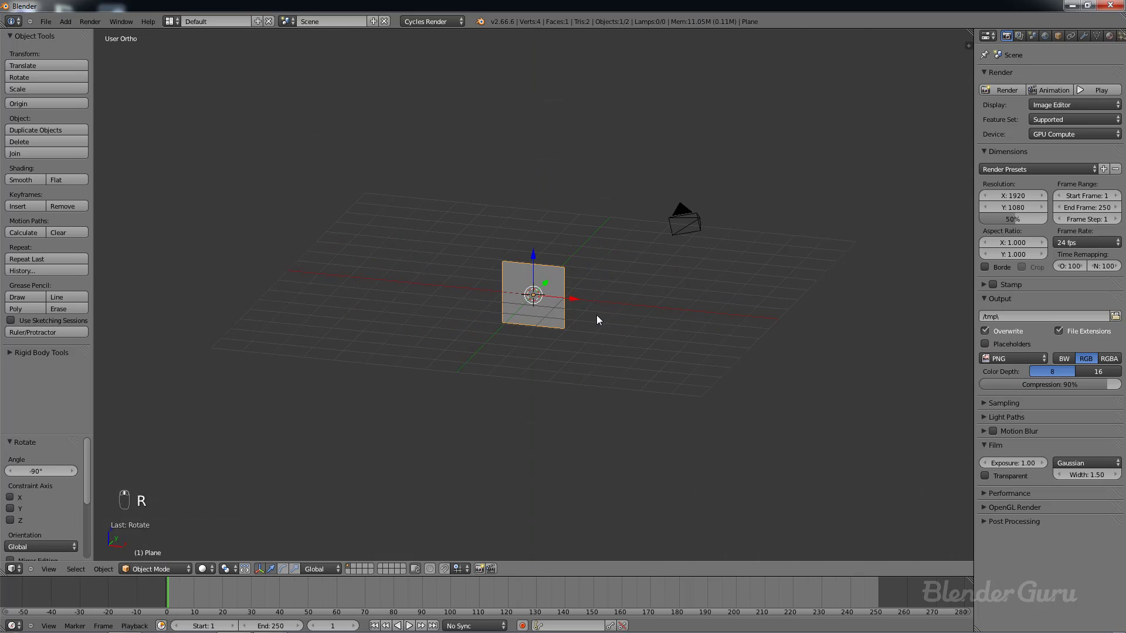
# Step: Align the camera to the front view and move it about 12 units closer to the plane along its local Z axis
pyautogui.press('KP_1')
pyautogui.press('ctrl+alt+KP_0')
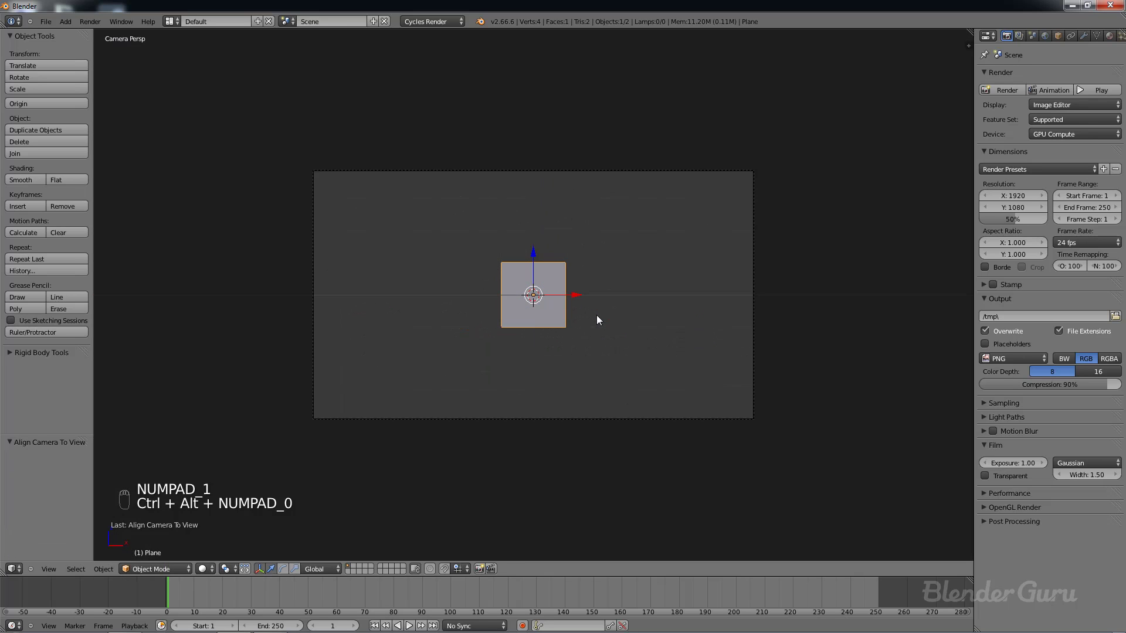
pyautogui.rightClick(608, 417)
pyautogui.press('g')
pyautogui.press('z')
pyautogui.press('z')
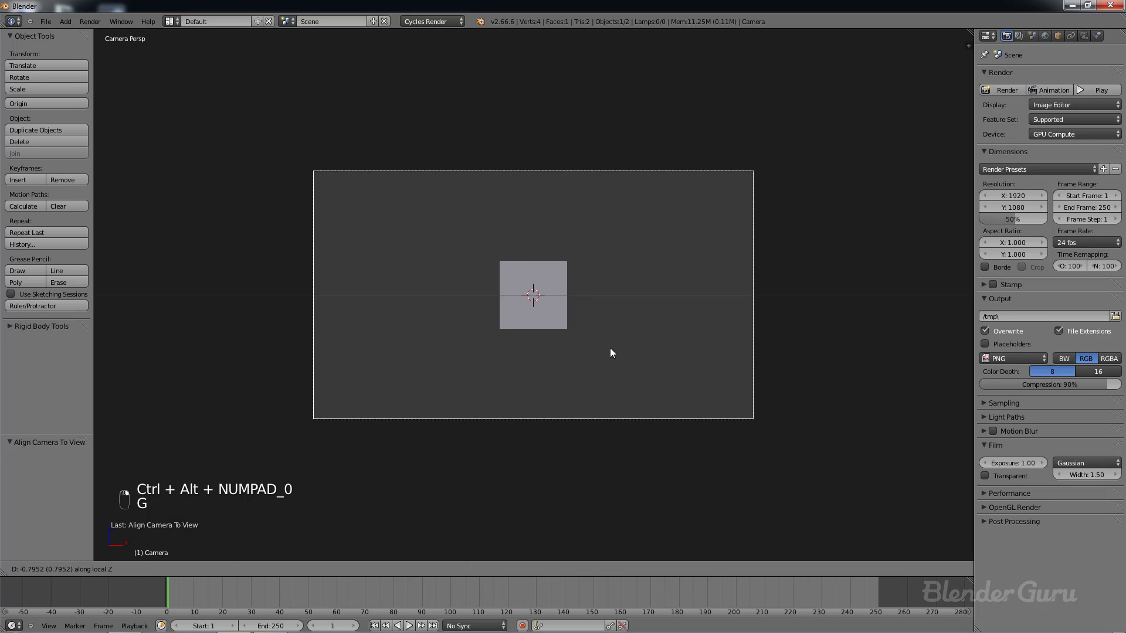
pyautogui.click(615, 277)
# Step: Select the upright plane and hide the transform manipulator
pyautogui.rightClick(579, 304)
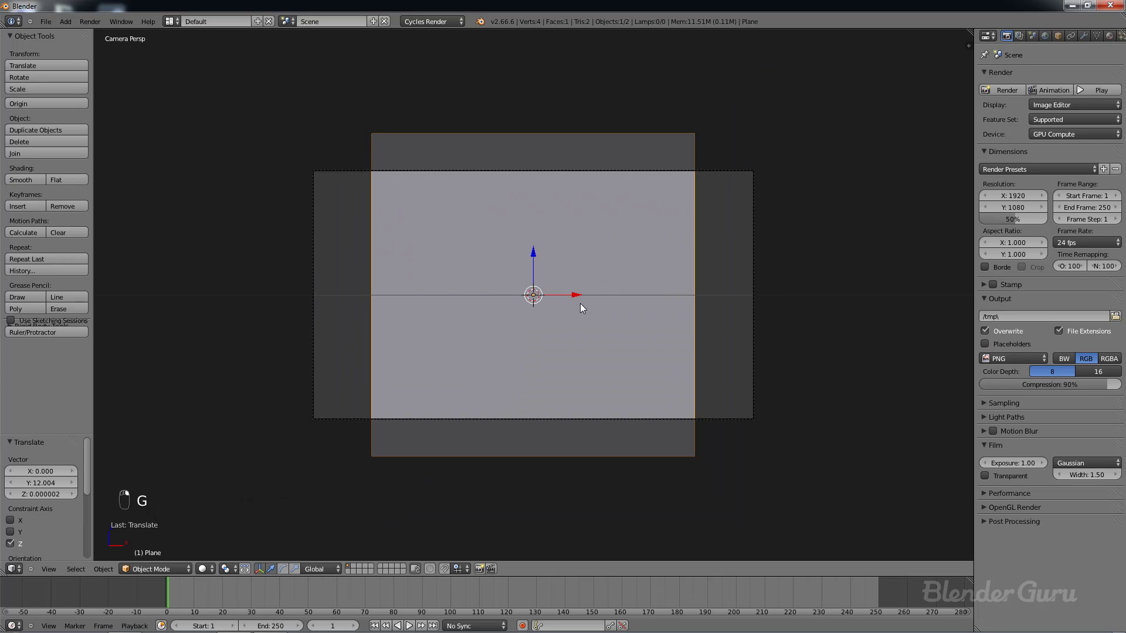
pyautogui.moveTo(579, 304); pyautogui.dragTo(653, 336, button='middle')
pyautogui.hotkey('ctrl', 'space')
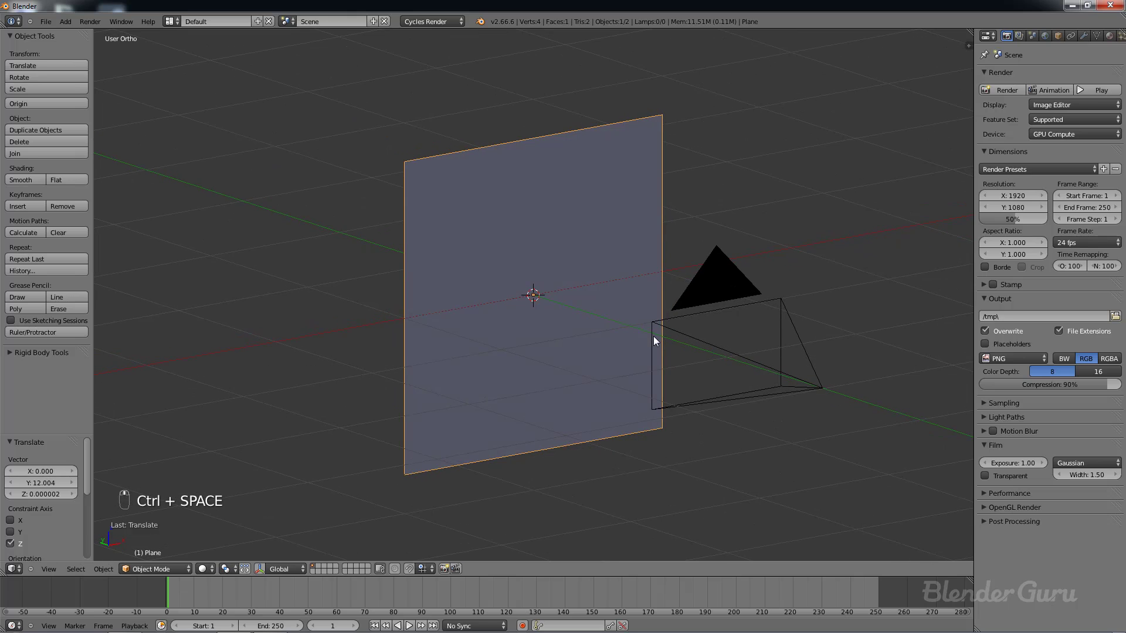
pyautogui.scroll(1, 653, 336)
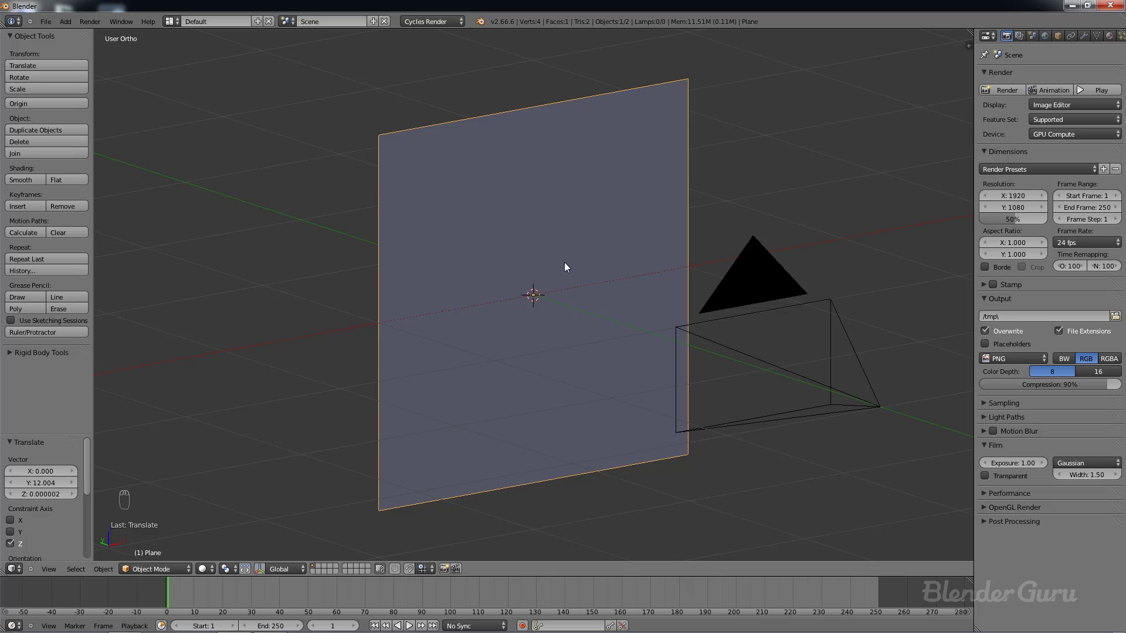
# Step: Switch to empty layer 6, hide the tool shelf and add a UV sphere in the top view
pyautogui.click(347, 566)
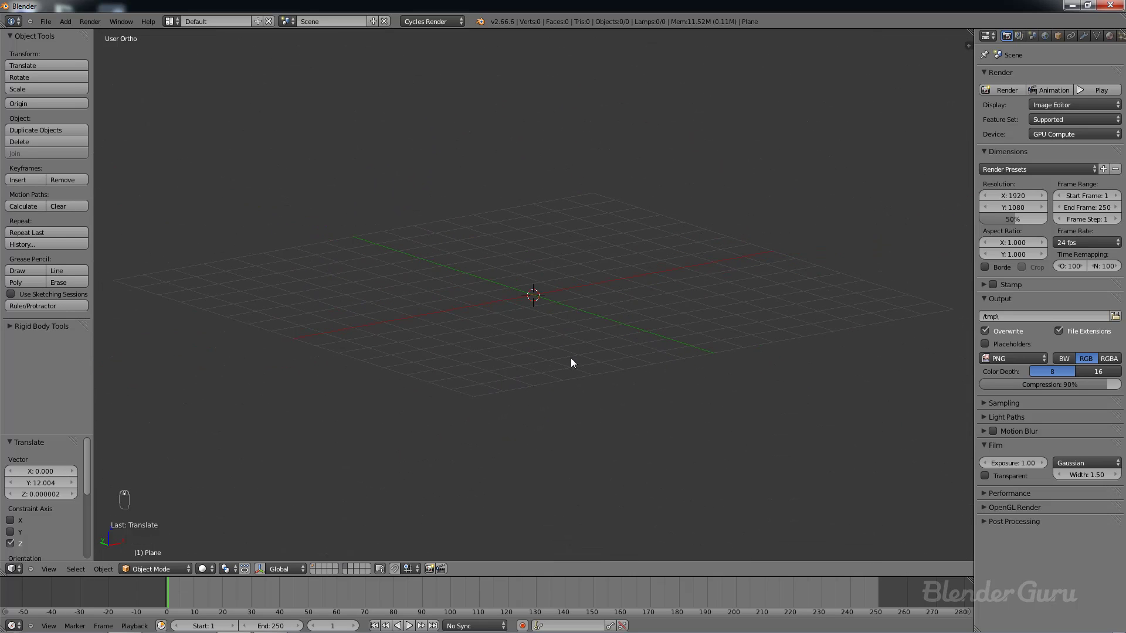
pyautogui.press('KP_7')
pyautogui.press('t')
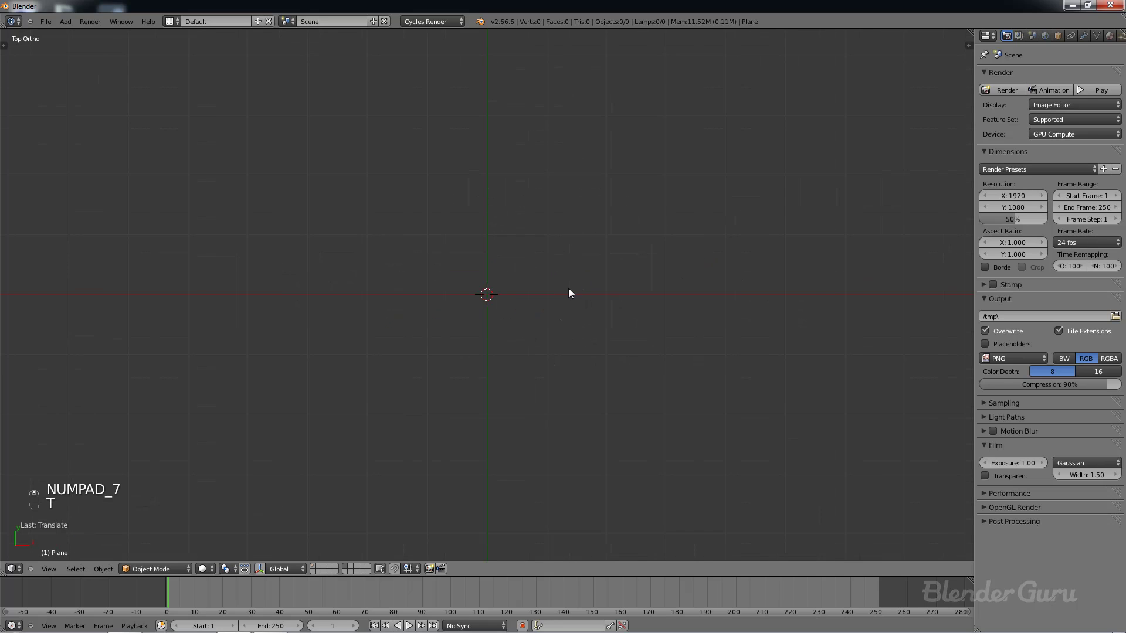
pyautogui.hotkey('shift', 'a')
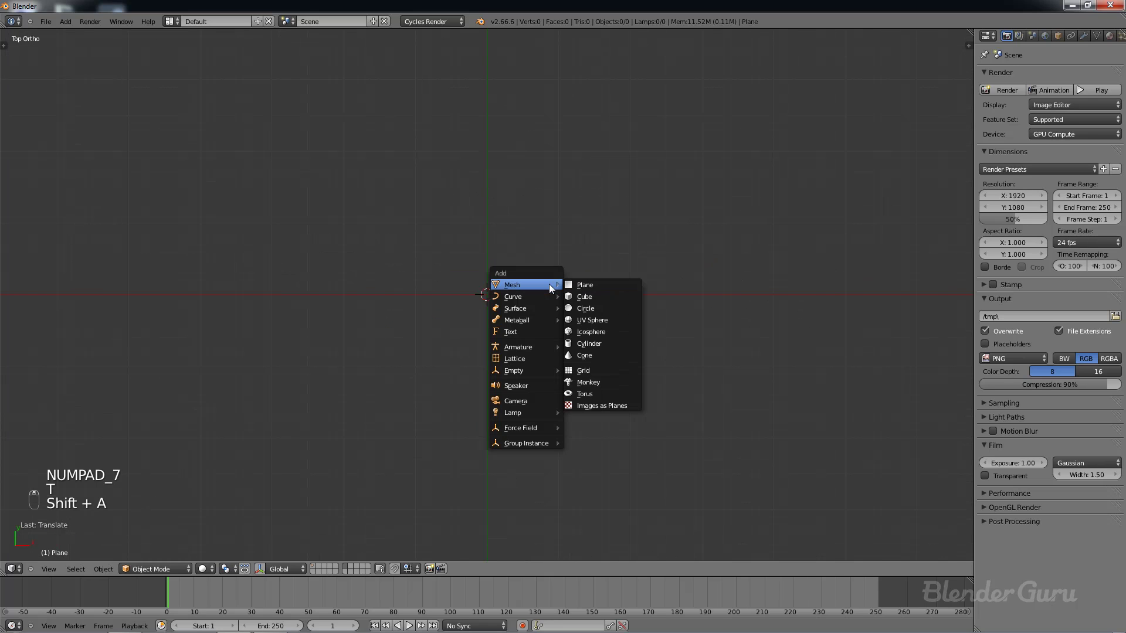
pyautogui.click(599, 322)
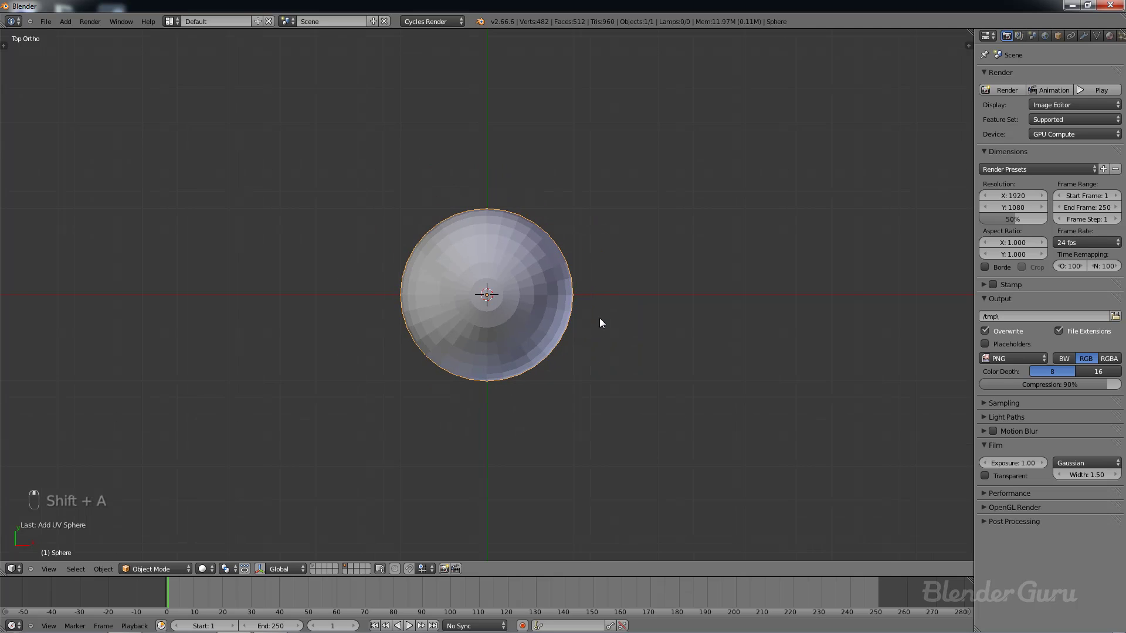
# Step: In Edit Mode, rotate the whole sphere mesh 90° in the front view so its poles lie along the X axis
pyautogui.press('KP_1')
pyautogui.press('Tab')
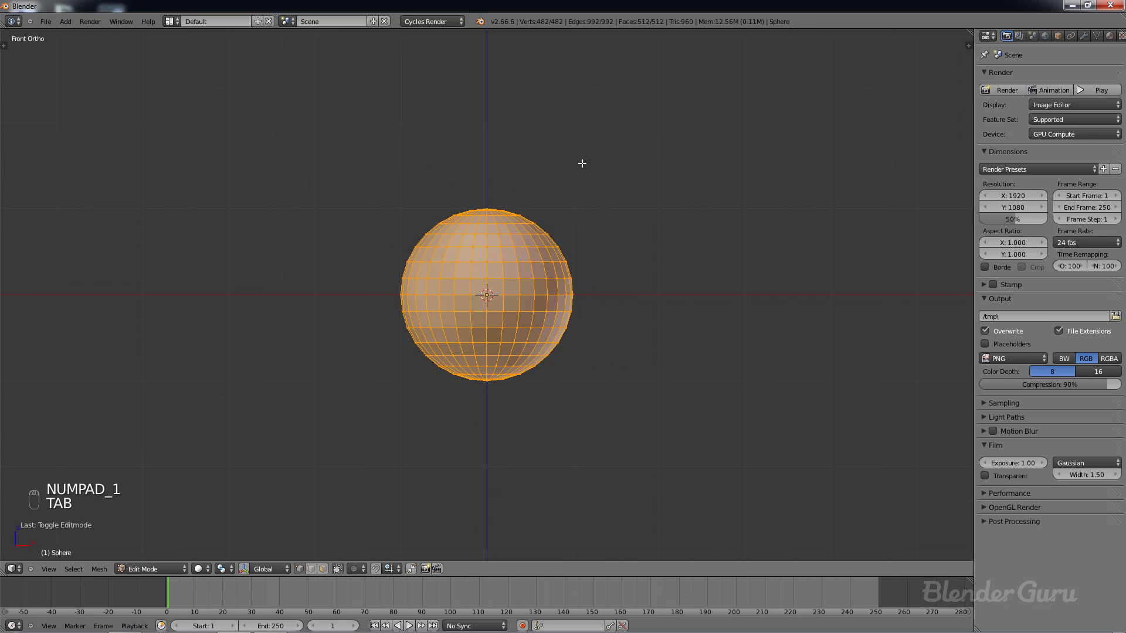
pyautogui.press('r')
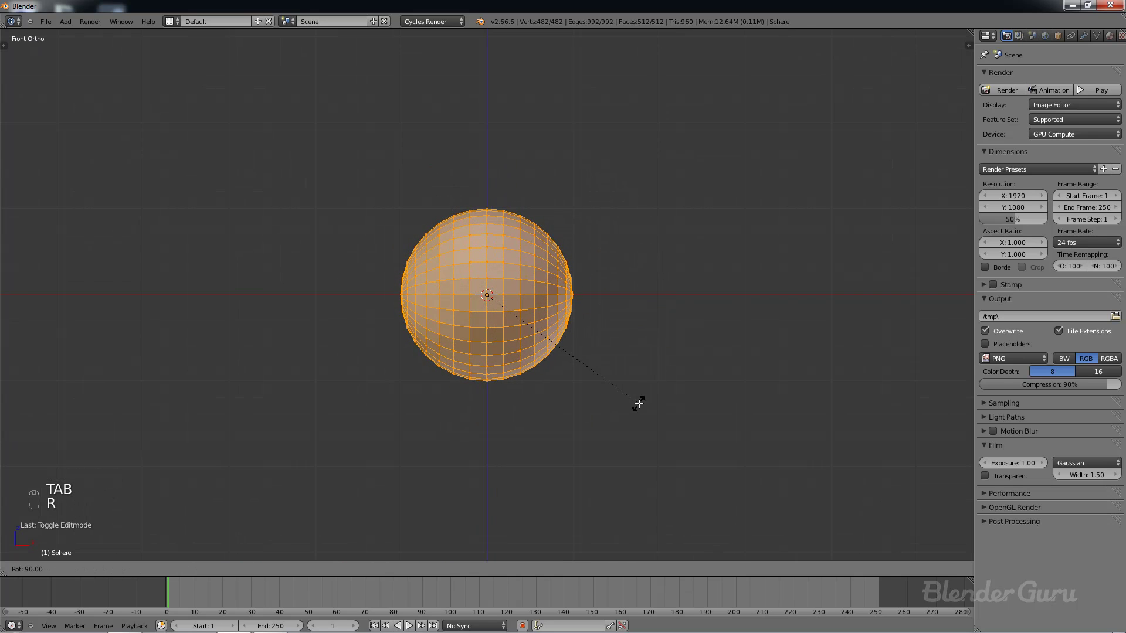
pyautogui.click(634, 399)
# Step: Select the pole vertex on the sphere's negative X side, enable proportional editing and show the mesh as wireframe from the top
pyautogui.moveTo(636, 299); pyautogui.dragTo(481, 307, button='middle')
pyautogui.rightClick(415, 304)
pyautogui.press('KP_7')
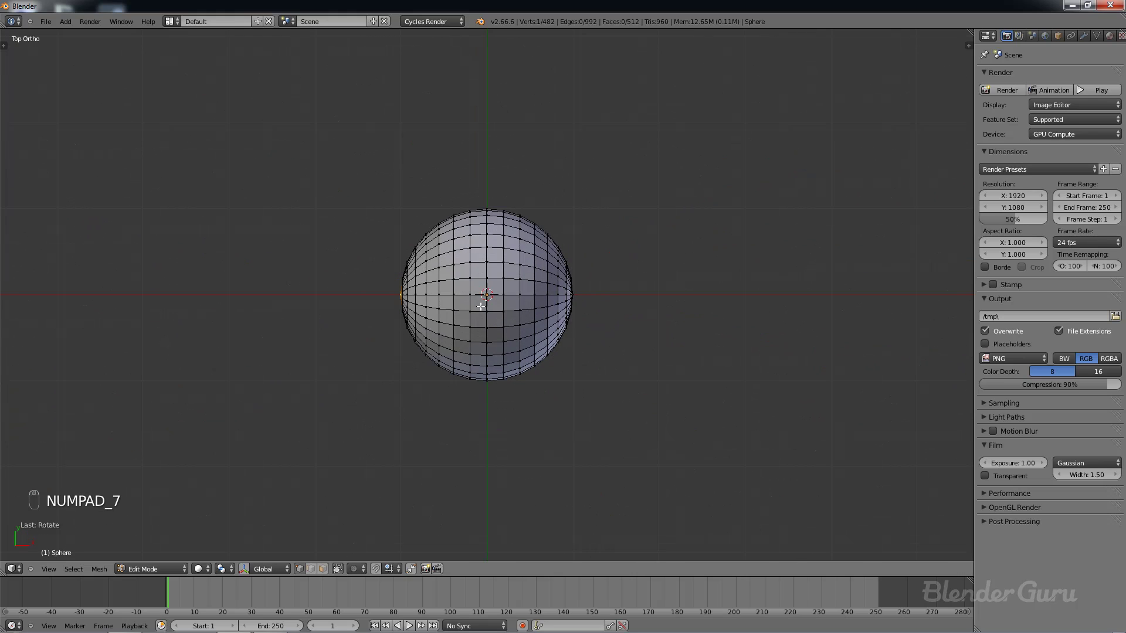
pyautogui.press('o')
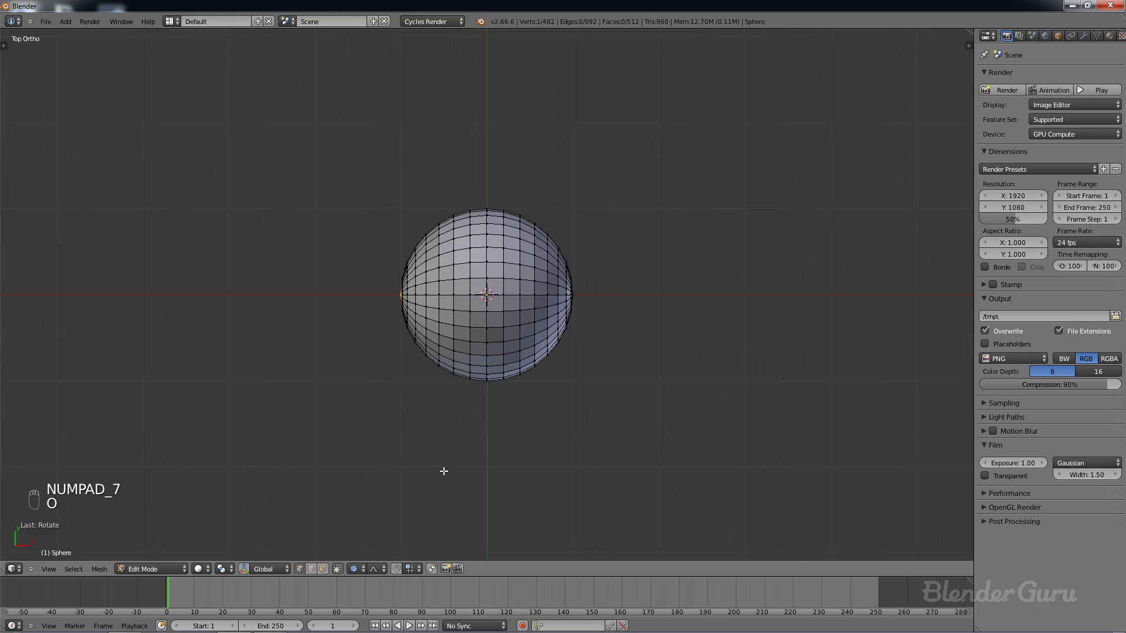
pyautogui.press('z')
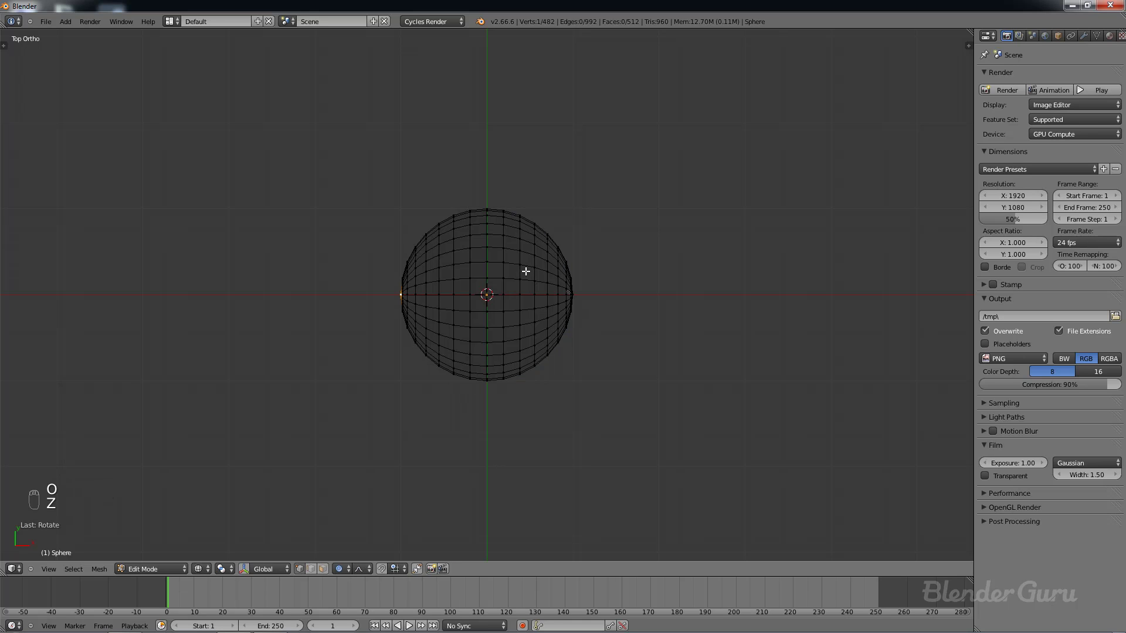
# Step: Move the pole vertex about 1 unit along X with a smooth falloff of about 2, flattening that side of the sphere
pyautogui.press('g')
pyautogui.scroll(-9, 578, 266)
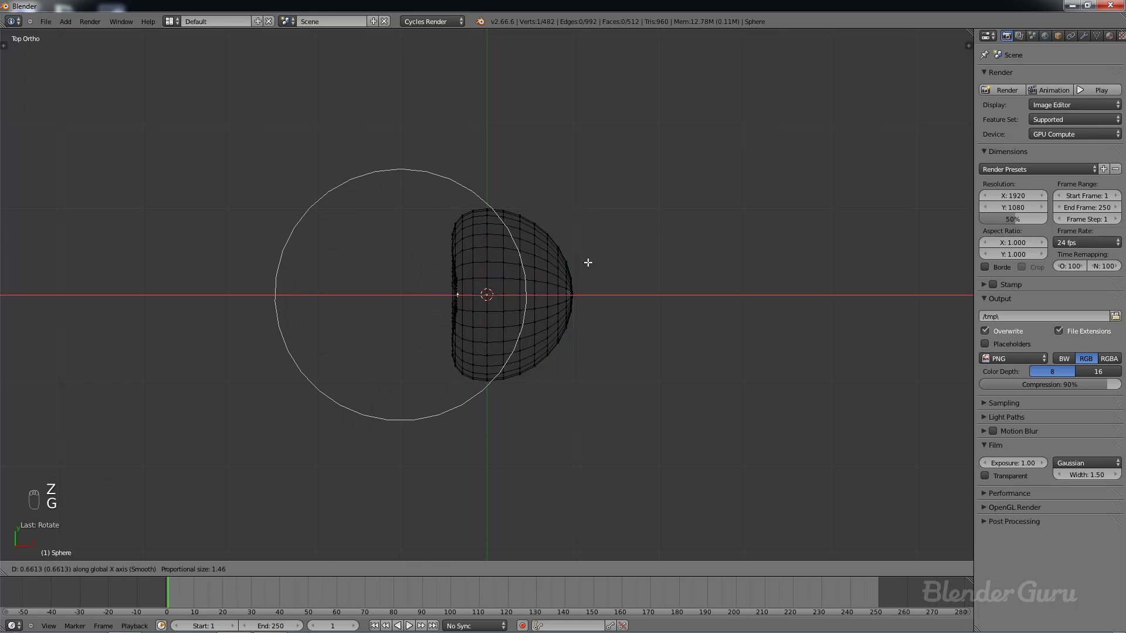
pyautogui.scroll(2, 608, 255)
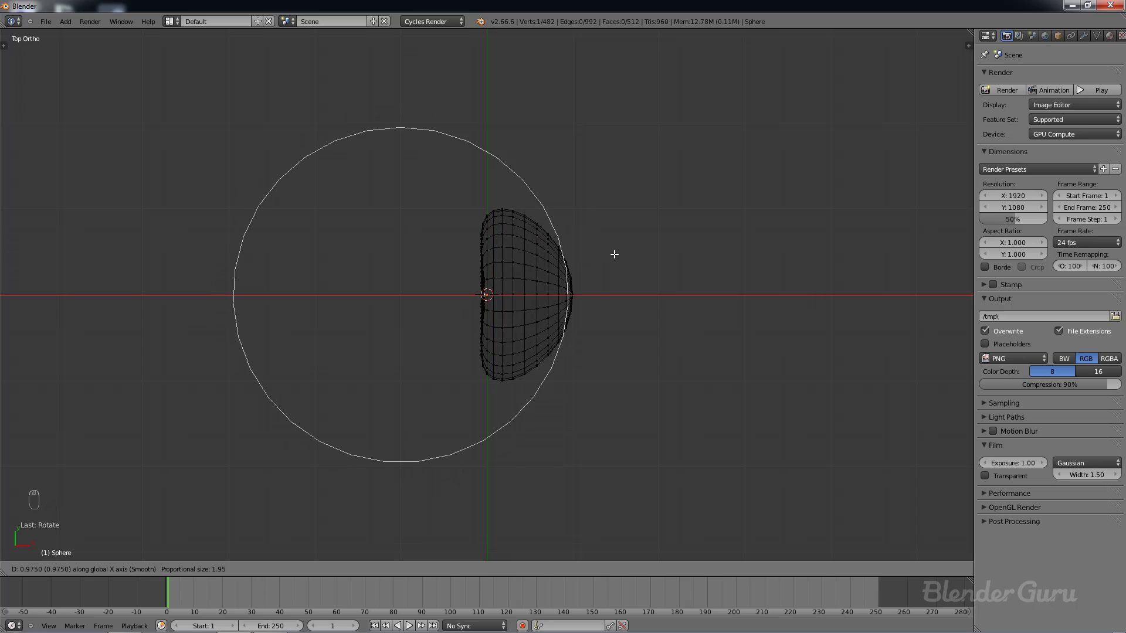
pyautogui.scroll(-1, 615, 253)
pyautogui.scroll(1, 625, 253)
pyautogui.scroll(-1, 625, 253)
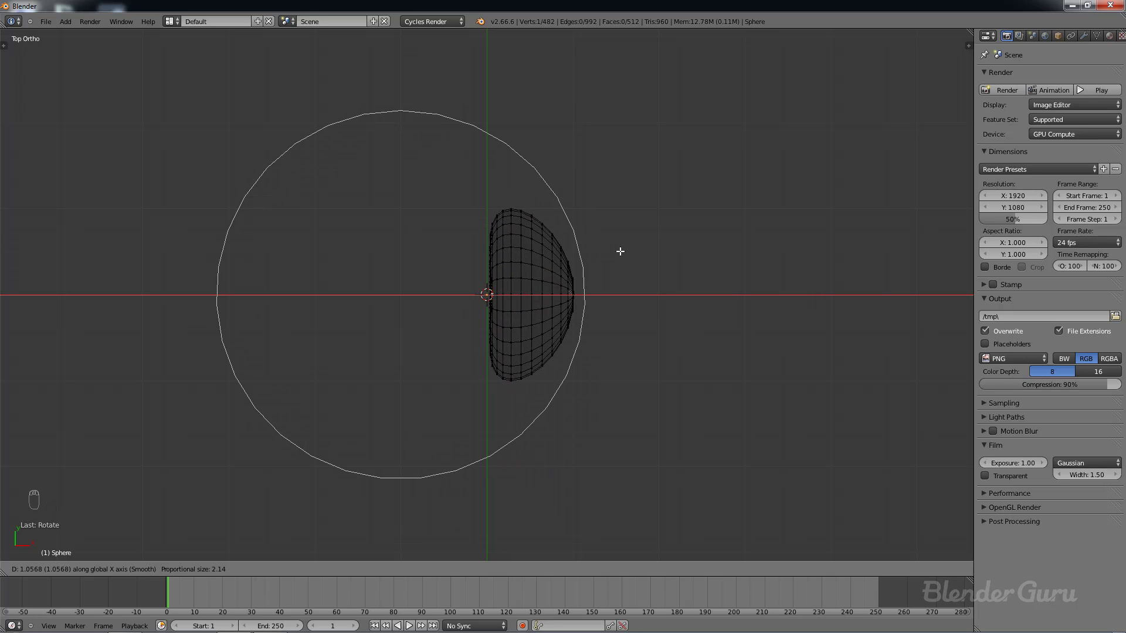
pyautogui.scroll(3, 621, 252)
pyautogui.scroll(-2, 620, 252)
pyautogui.scroll(-1, 620, 252)
pyautogui.scroll(1, 621, 252)
pyautogui.scroll(-1, 621, 252)
pyautogui.click(618, 251)
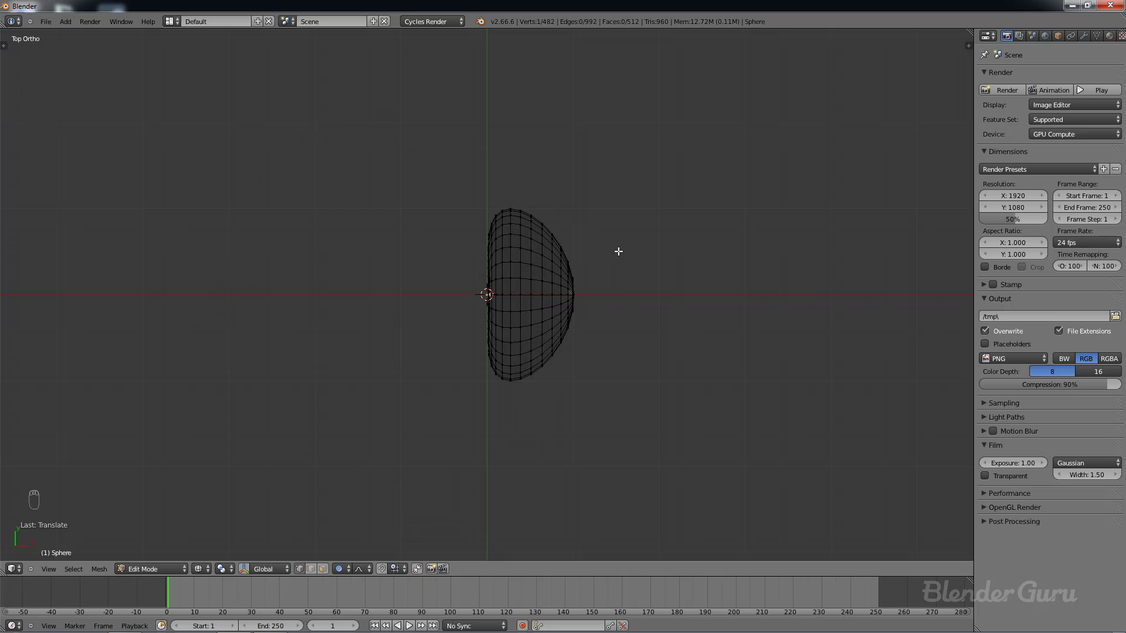
# Step: Leave Edit Mode, scale the droplet thinner along the X axis and return to solid shading
pyautogui.scroll(3, 575, 319)
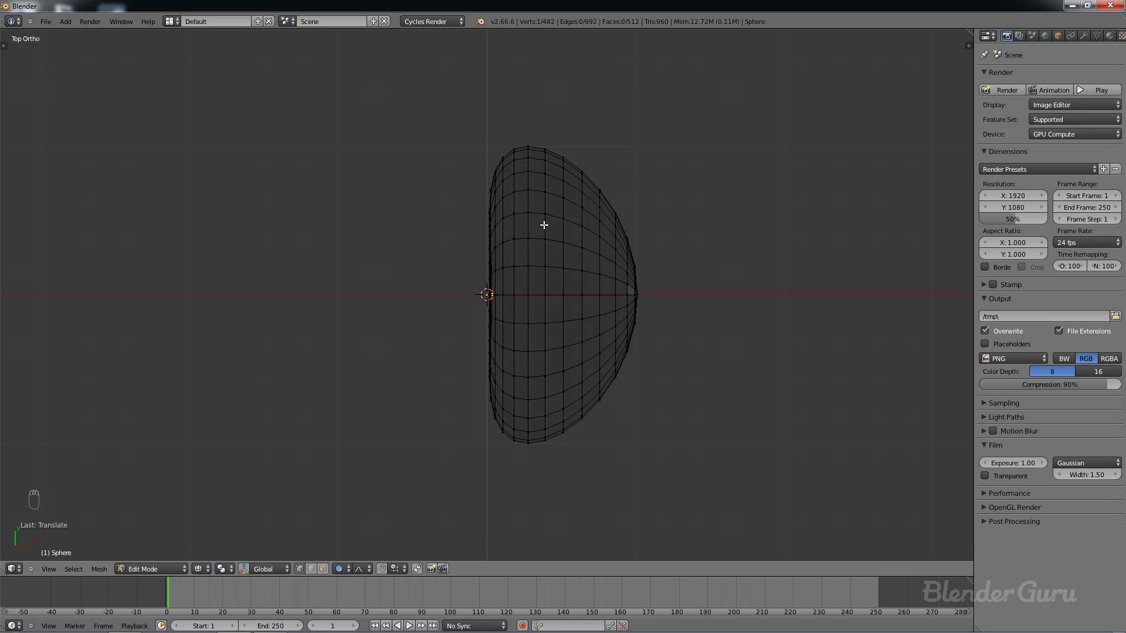
pyautogui.press('Tab')
pyautogui.press('s')
pyautogui.press('x')
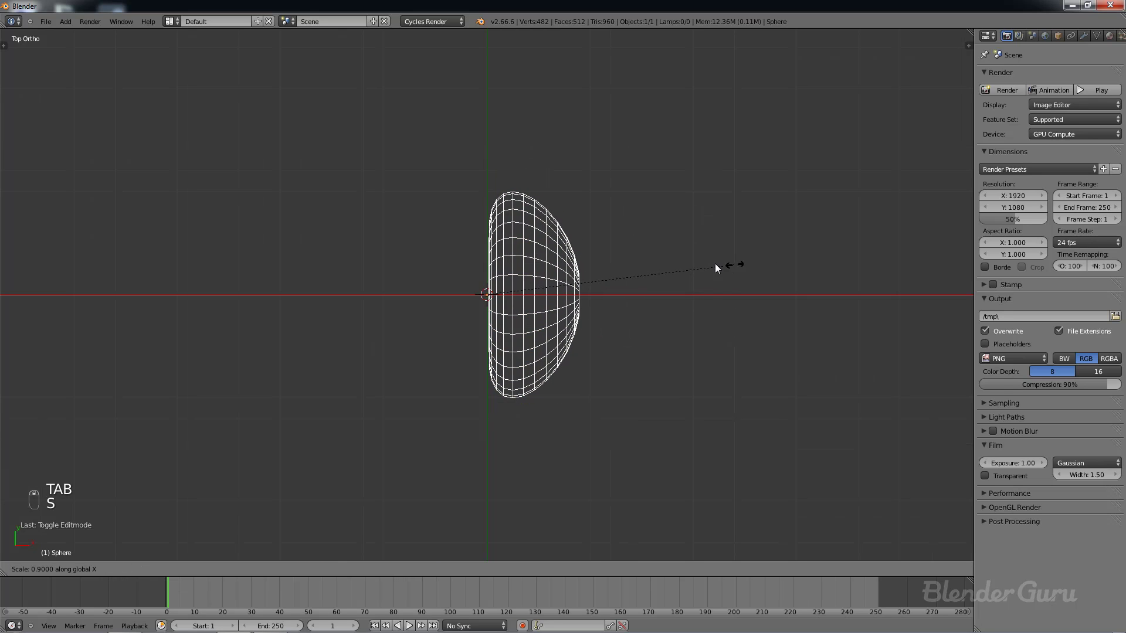
pyautogui.click(646, 268)
pyautogui.moveTo(645, 268)
pyautogui.mouseDown(button='middle')
pyautogui.moveTo(557, 301)
pyautogui.moveTo(445, 273)
pyautogui.moveTo(431, 304)
pyautogui.moveTo(413, 302)
pyautogui.moveTo(690, 295)
pyautogui.moveTo(705, 311)
pyautogui.moveTo(698, 361)
pyautogui.mouseUp(button='middle')
pyautogui.press('z')
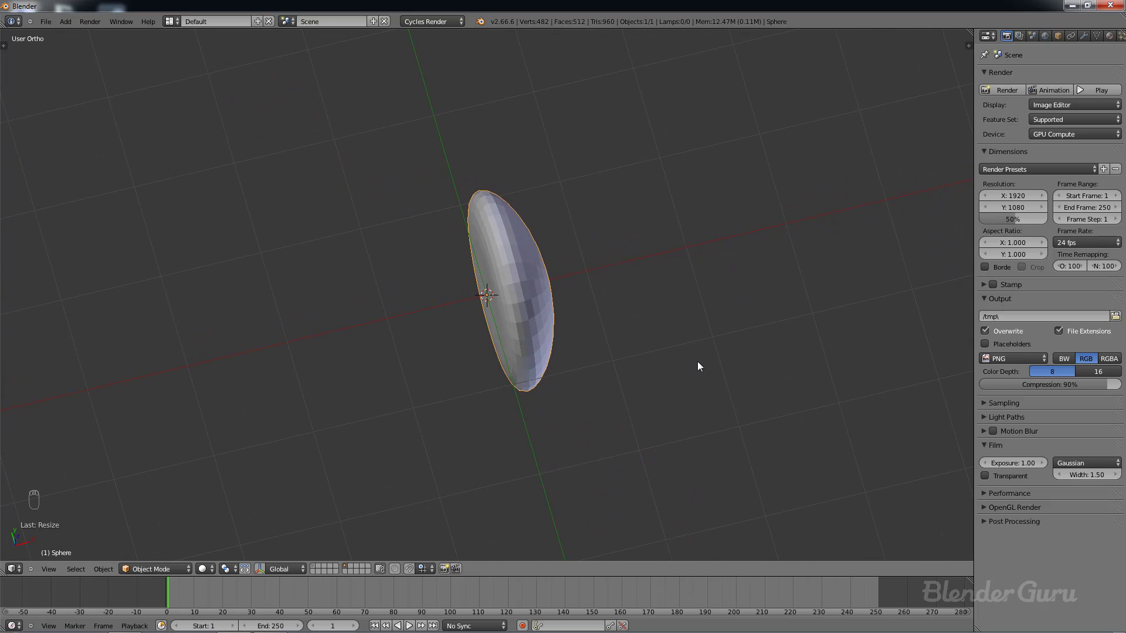
# Step: Duplicate the droplet in the right view and place the copy beside the original along the Y axis
pyautogui.press('KP_7')
pyautogui.press('KP_3')
pyautogui.scroll(-3, 684, 364)
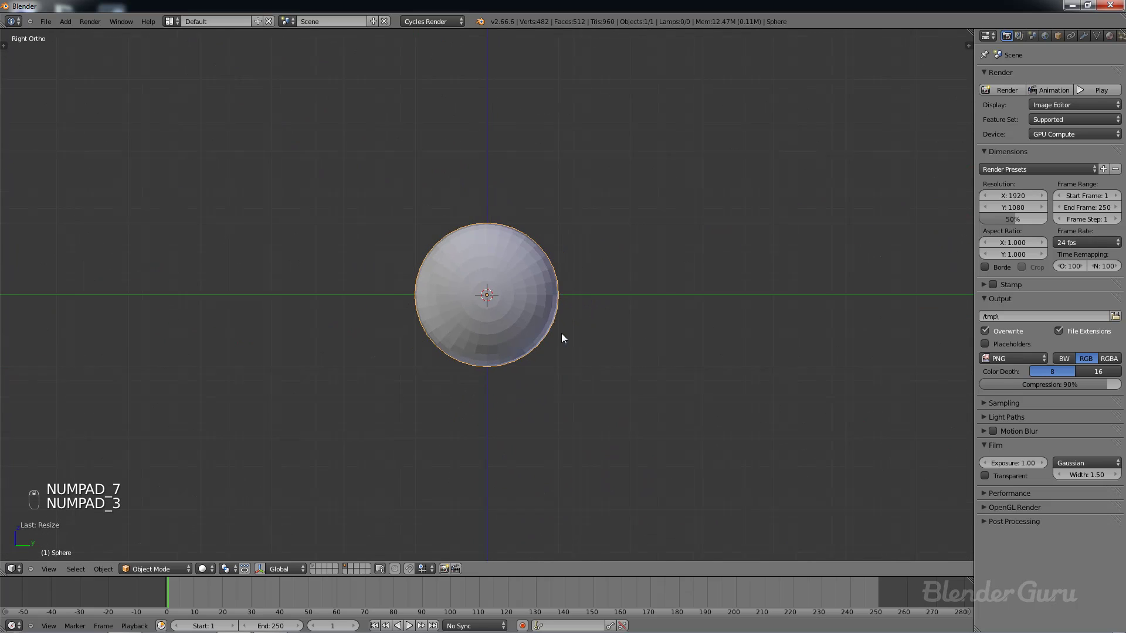
pyautogui.scroll(2, 516, 301)
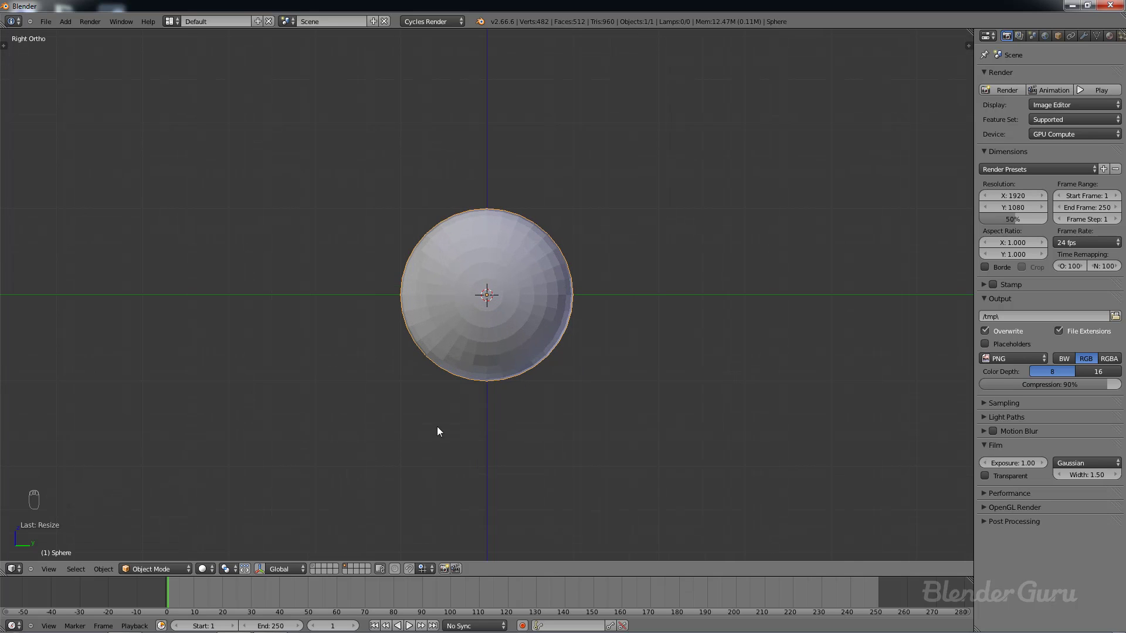
pyautogui.moveTo(437, 428); pyautogui.dragTo(370, 451, button='middle')
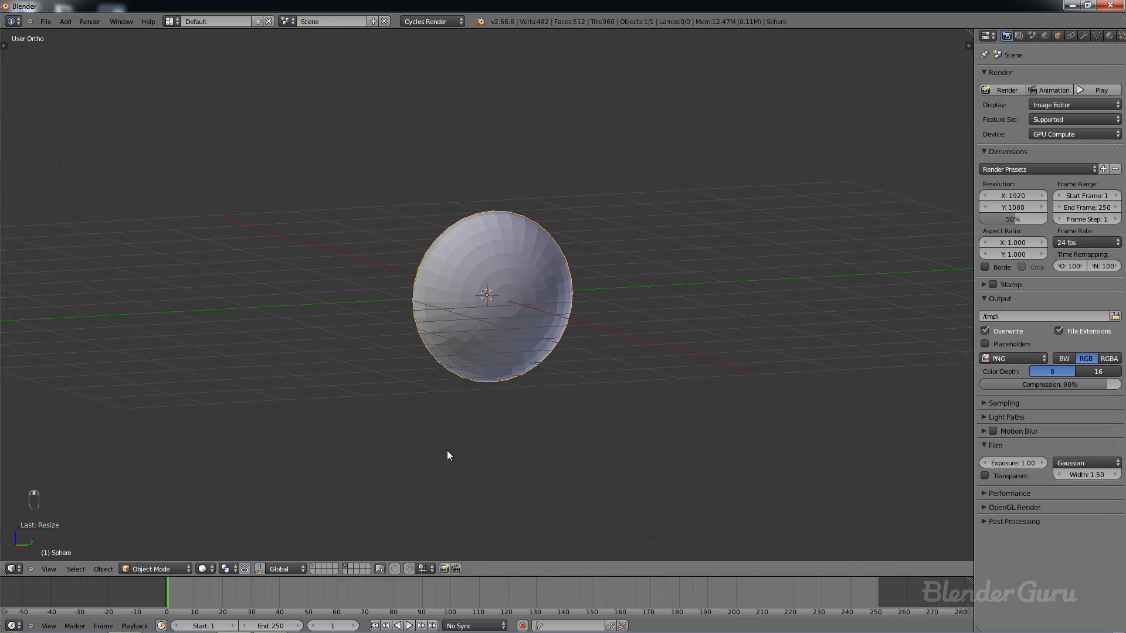
pyautogui.press('KP_3')
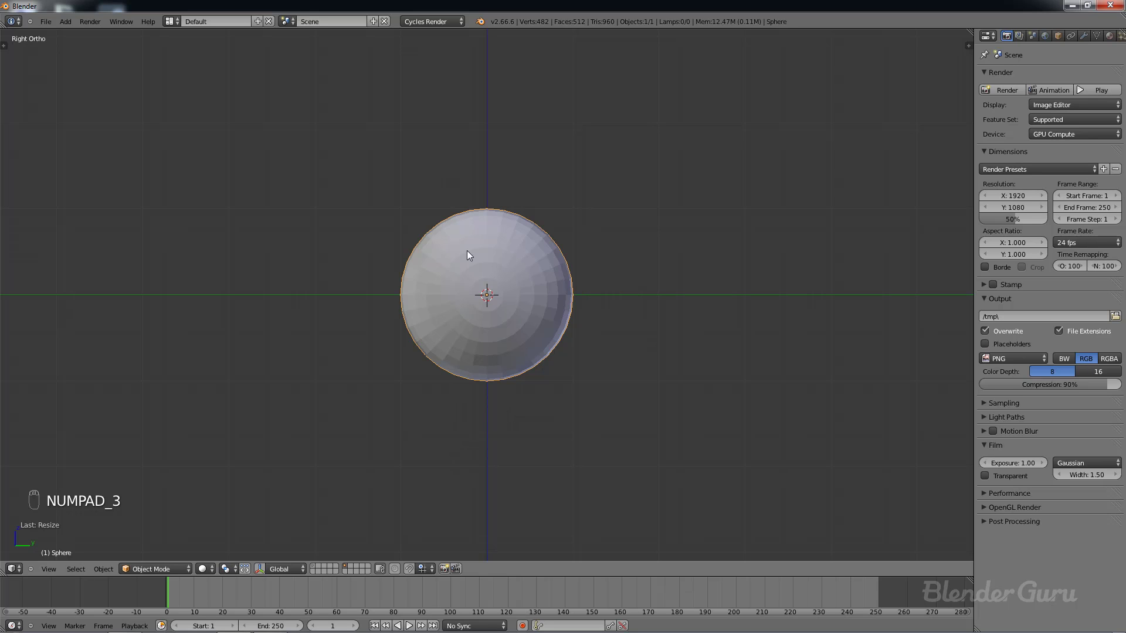
pyautogui.hotkey('shift', 'd')
pyautogui.click(379, 317)
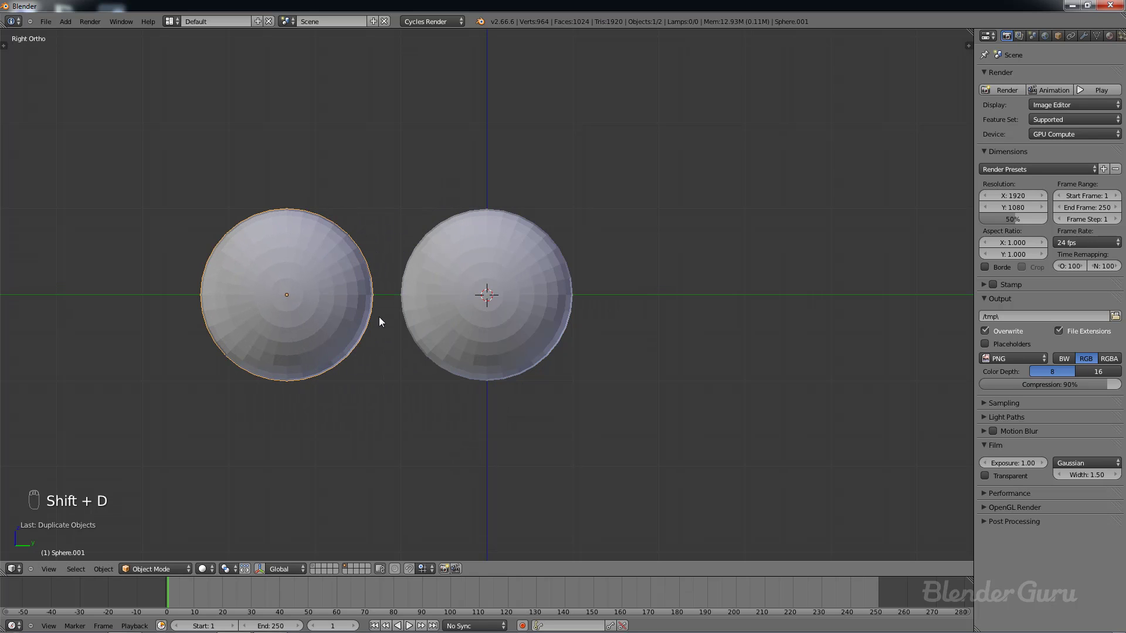
pyautogui.keyDown('shift'); pyautogui.moveTo(379, 317); pyautogui.dragTo(501, 331, button='middle'); pyautogui.keyUp('shift')
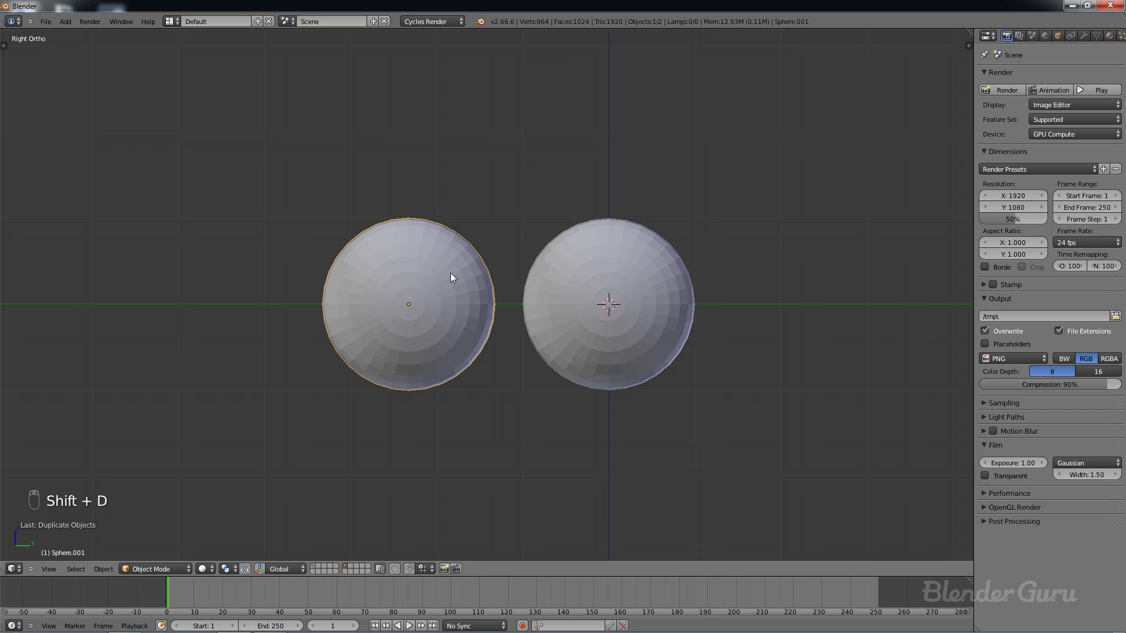
# Step: Split the 3D view into two side-by-side areas and turn the new one into a UV/Image Editor
pyautogui.moveTo(969, 33); pyautogui.dragTo(522, 126)
pyautogui.click(539, 569)
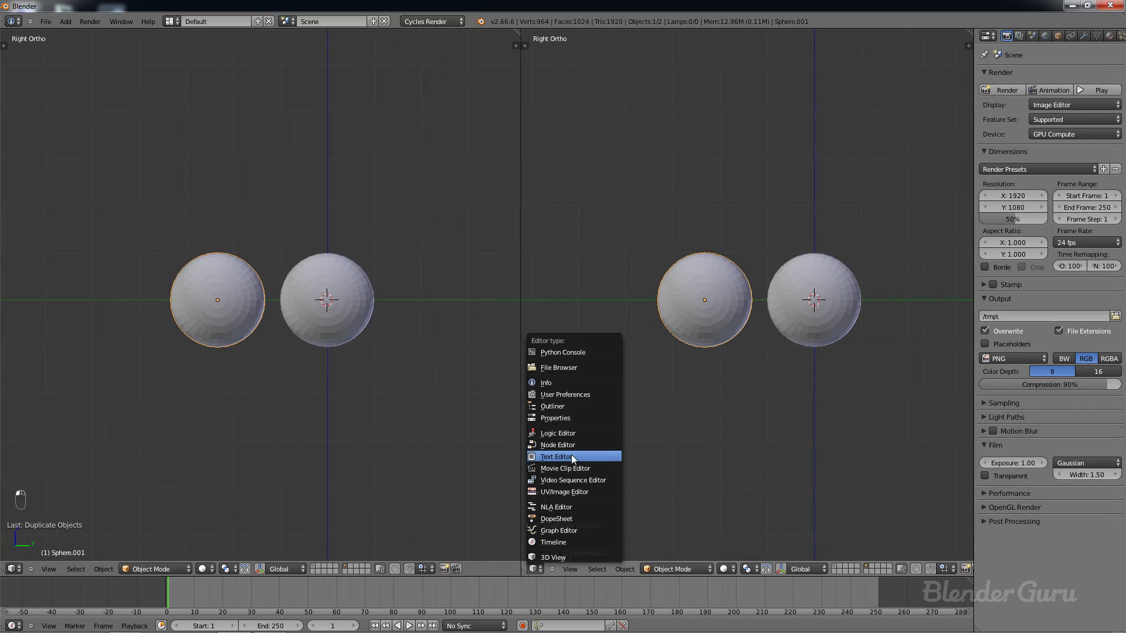
pyautogui.click(565, 494)
pyautogui.click(610, 548)
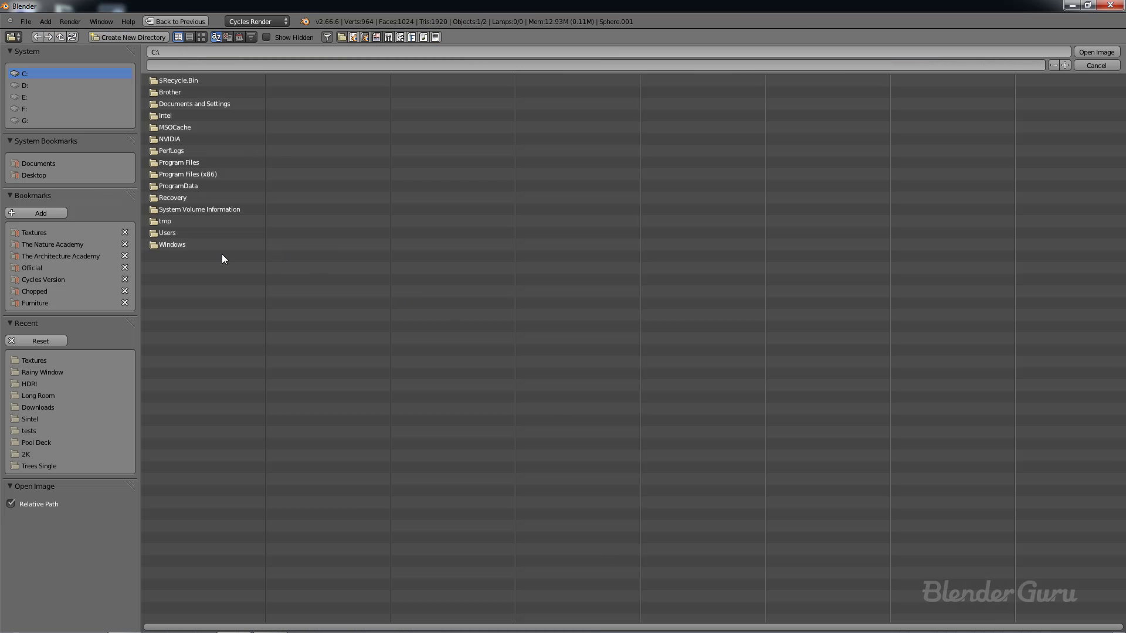
pyautogui.click(32, 360)
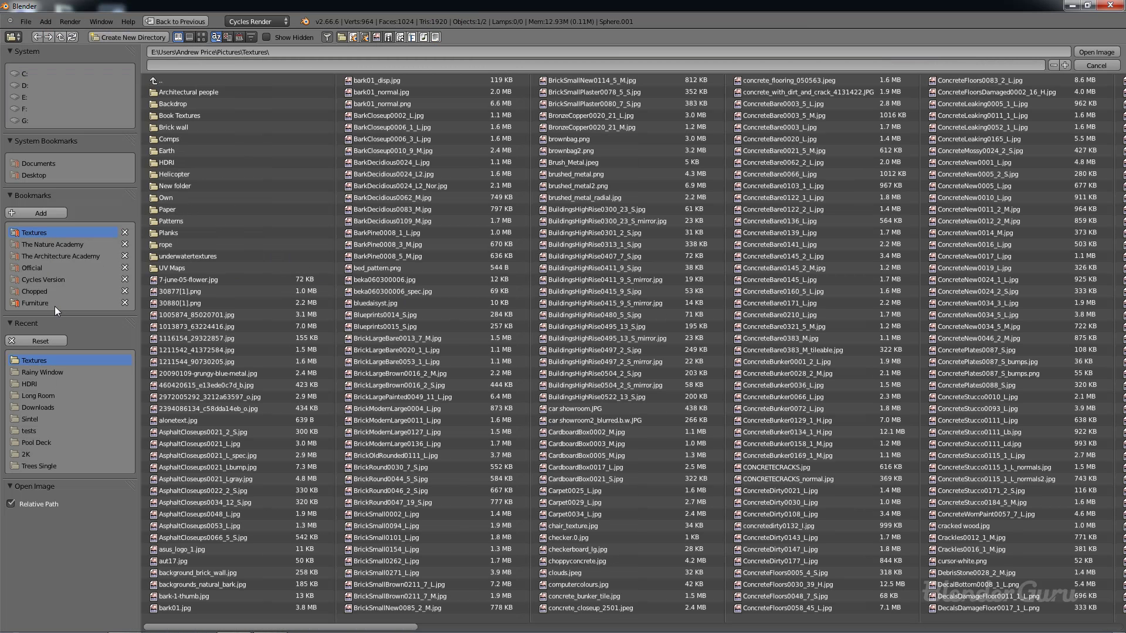
pyautogui.click(46, 373)
pyautogui.click(176, 91)
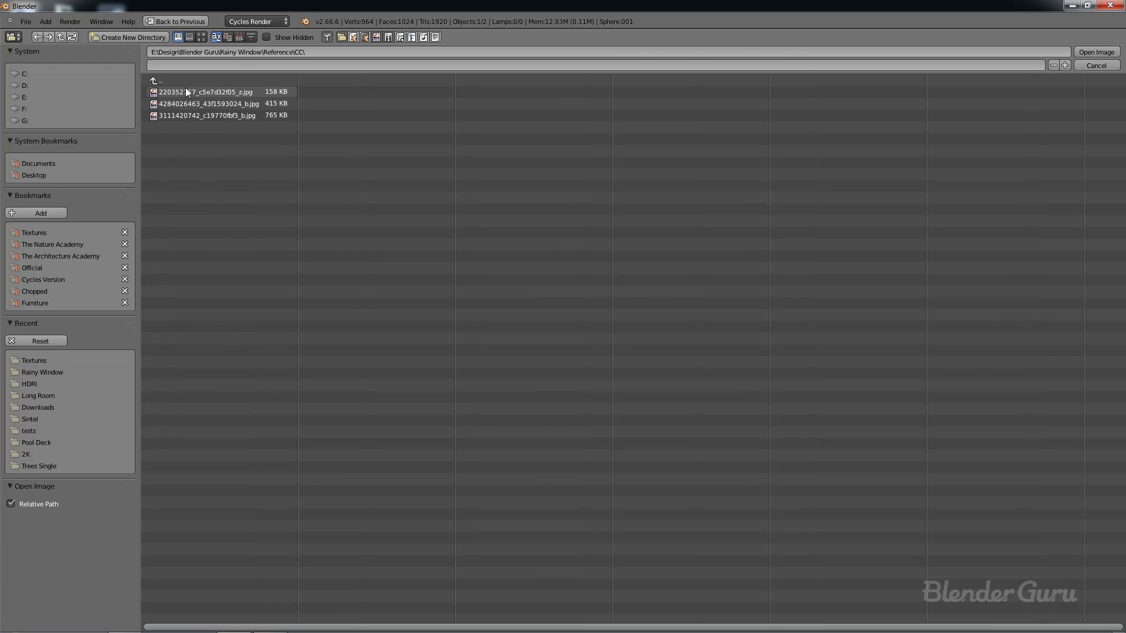
pyautogui.click(201, 37)
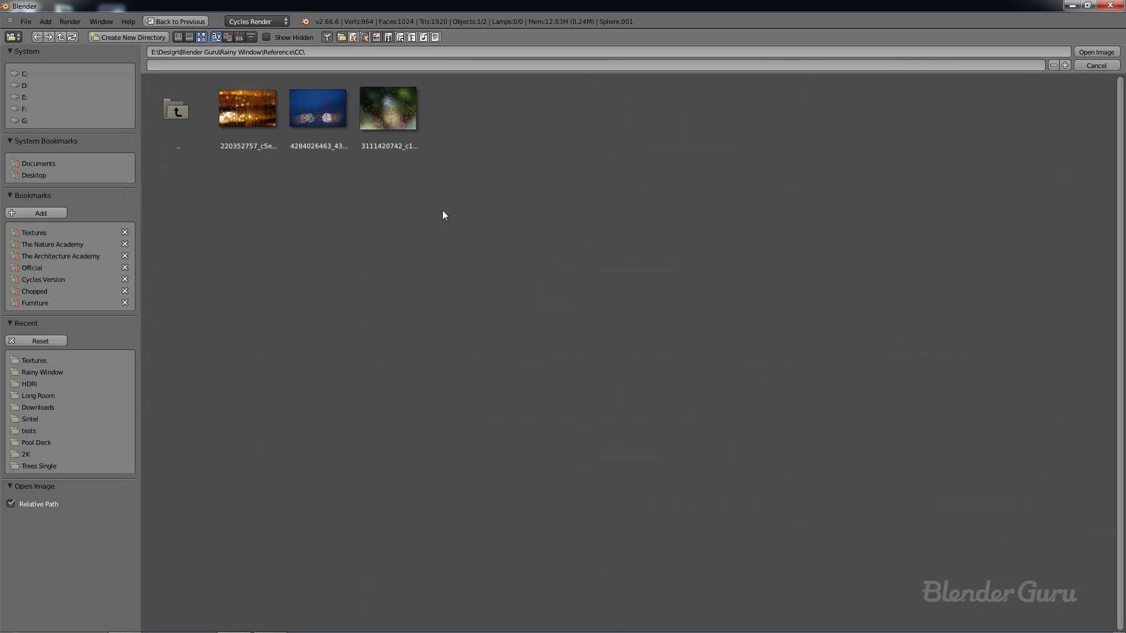
pyautogui.click(393, 108)
pyautogui.click(1096, 52)
# Step: Move the duplicate droplet to the other side of the original along the Y axis
pyautogui.scroll(1, 783, 234)
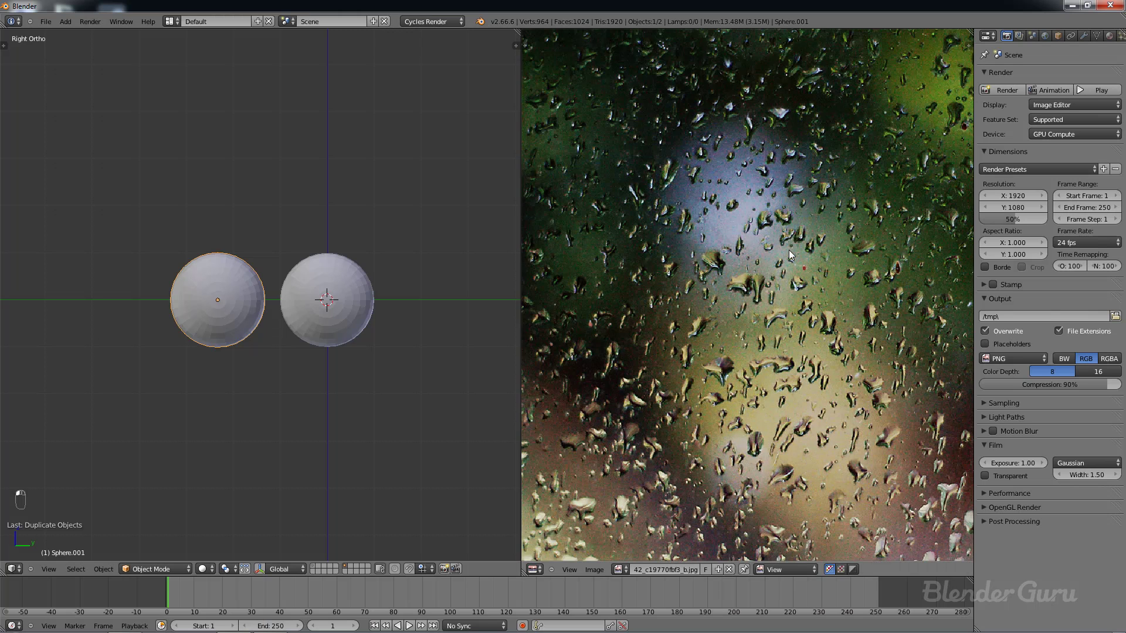
pyautogui.scroll(-2, 774, 293)
pyautogui.scroll(3, 762, 322)
pyautogui.scroll(-1, 733, 304)
pyautogui.scroll(-2, 352, 364)
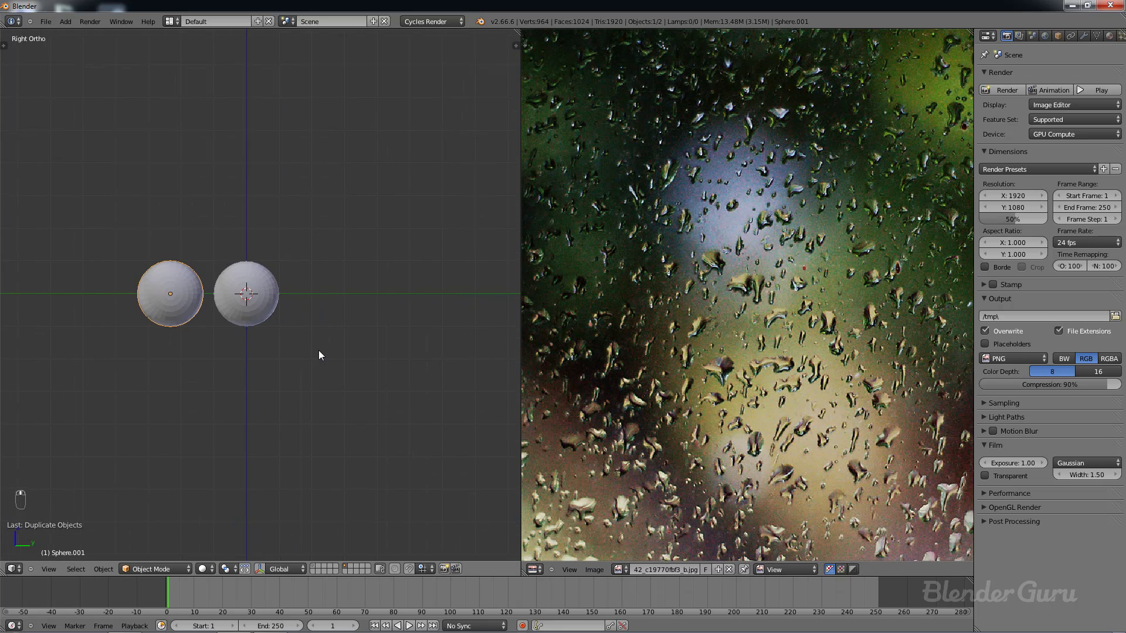
pyautogui.press('g')
pyautogui.click(474, 340)
# Step: Examine the shapes of the individual raindrops in the reference photo up close
pyautogui.scroll(2, 737, 303)
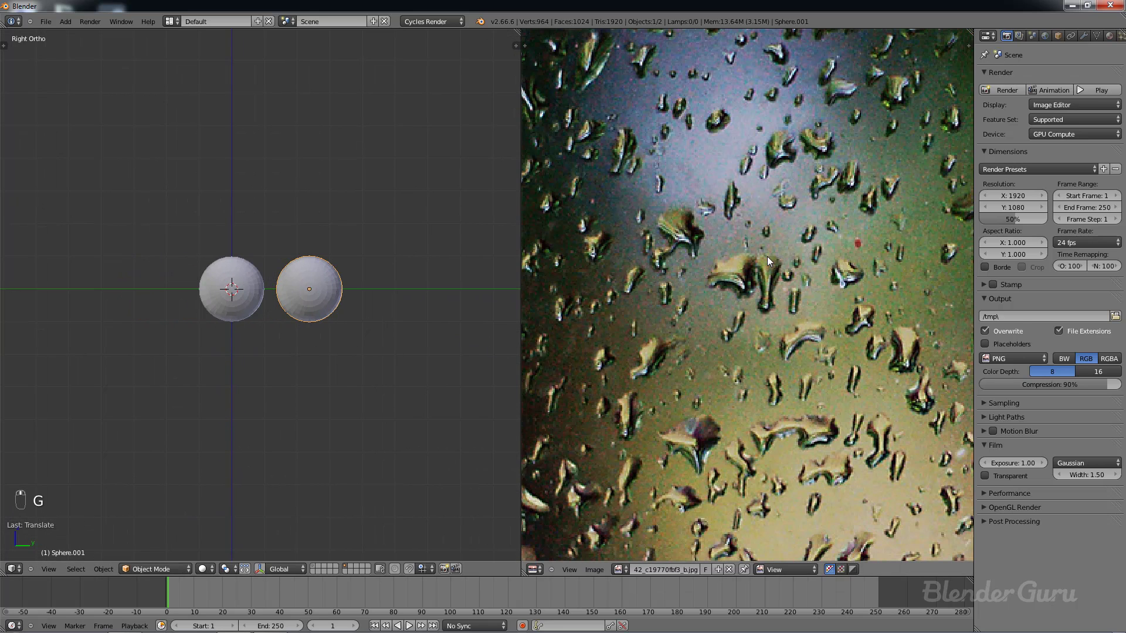
pyautogui.moveTo(767, 261); pyautogui.dragTo(719, 361, button='middle')
pyautogui.scroll(2, 699, 222)
pyautogui.moveTo(698, 218)
pyautogui.mouseDown(button='middle')
pyautogui.moveTo(748, 303)
pyautogui.moveTo(708, 234)
pyautogui.mouseUp(button='middle')
pyautogui.scroll(-2, 748, 302)
pyautogui.moveTo(580, 193); pyautogui.dragTo(758, 276, button='middle')
pyautogui.scroll(2, 758, 275)
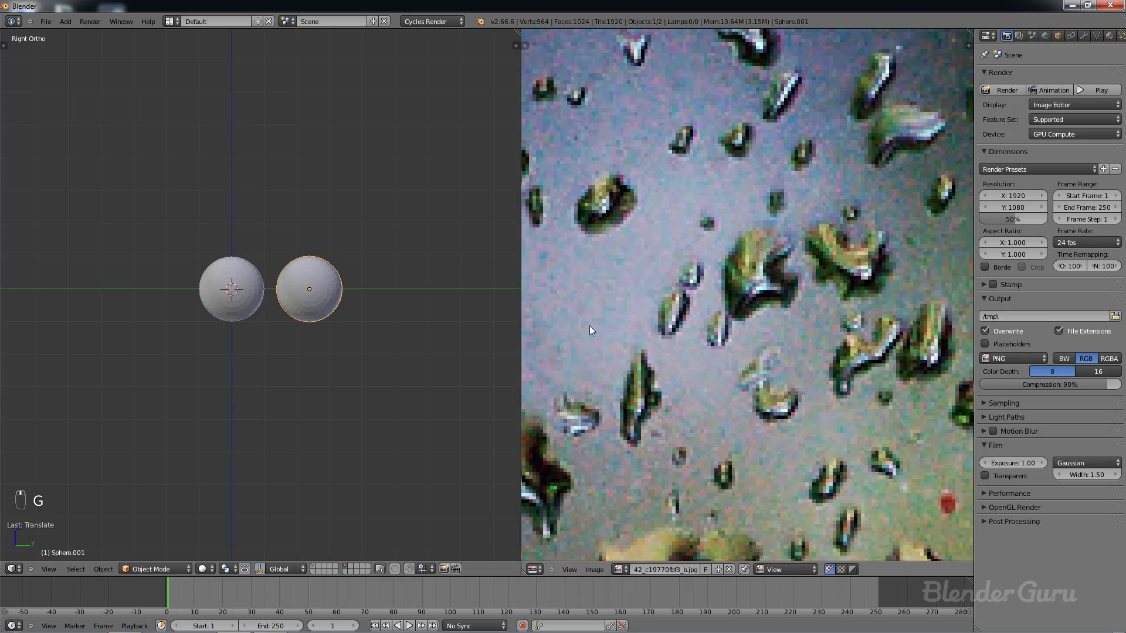
pyautogui.scroll(4, 322, 314)
pyautogui.scroll(-3, 679, 425)
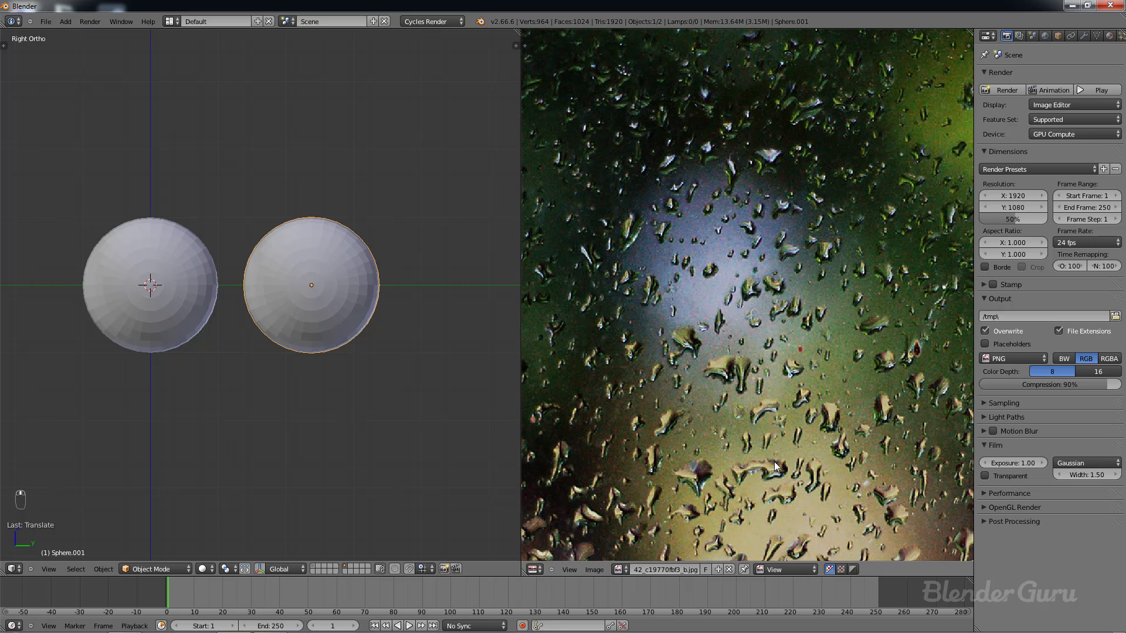
pyautogui.scroll(3, 407, 360)
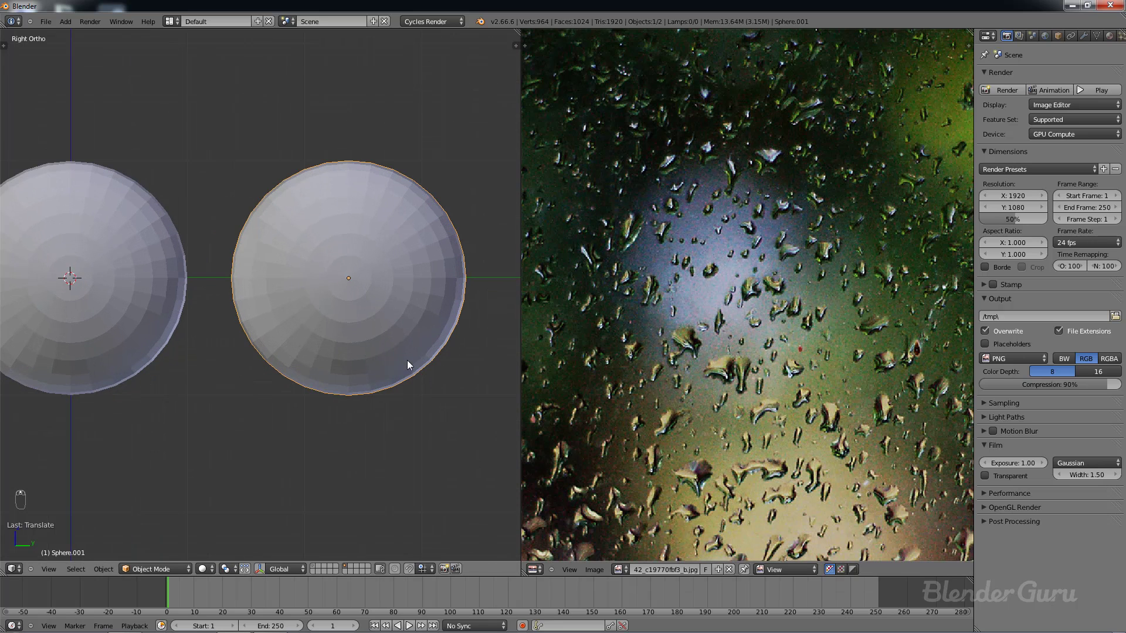
pyautogui.keyDown('shift'); pyautogui.moveTo(407, 361); pyautogui.dragTo(323, 356, button='middle'); pyautogui.keyUp('shift')
pyautogui.scroll(7, 742, 331)
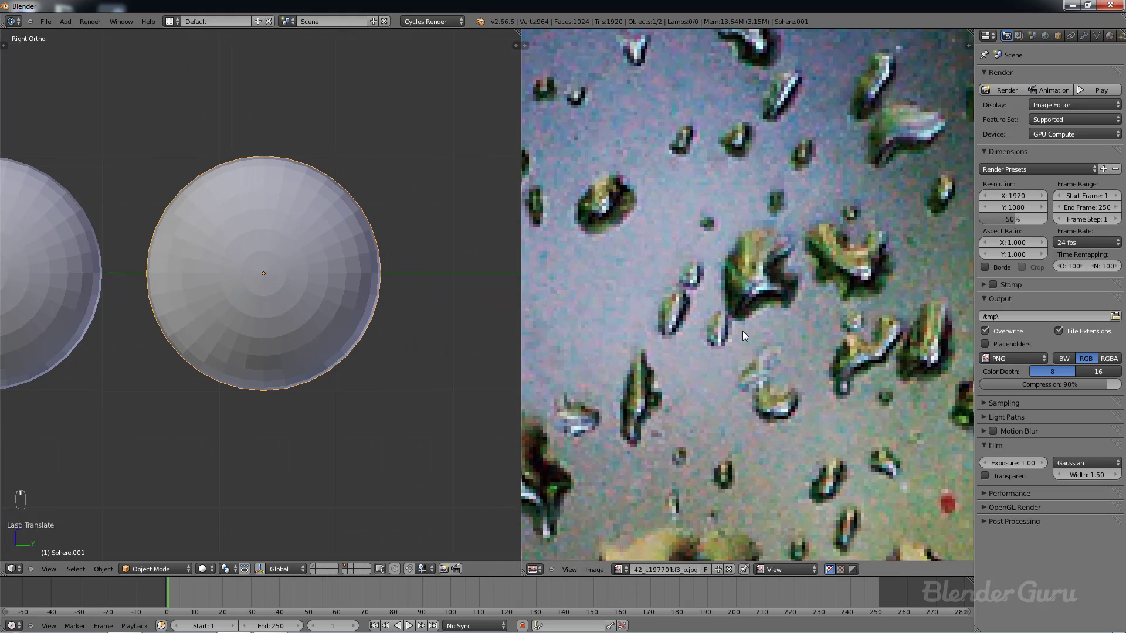
pyautogui.scroll(-3, 331, 349)
# Step: Move the duplicate droplet farther away from the original and enter Edit Mode on it
pyautogui.press('g')
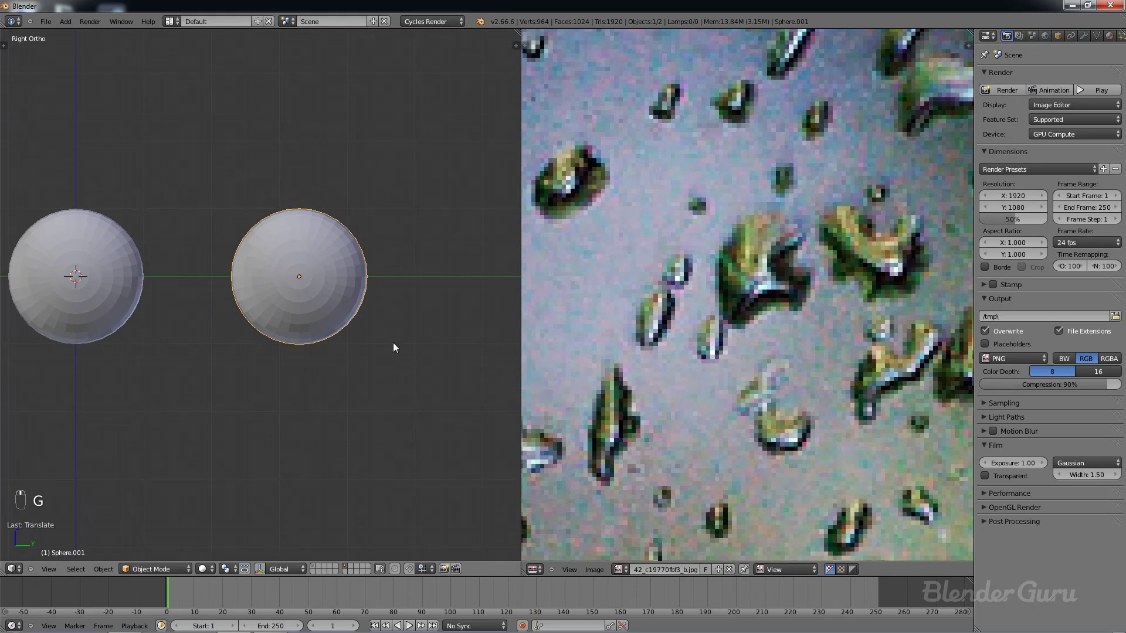
pyautogui.click(378, 346)
pyautogui.scroll(2, 377, 346)
pyautogui.press('Tab')
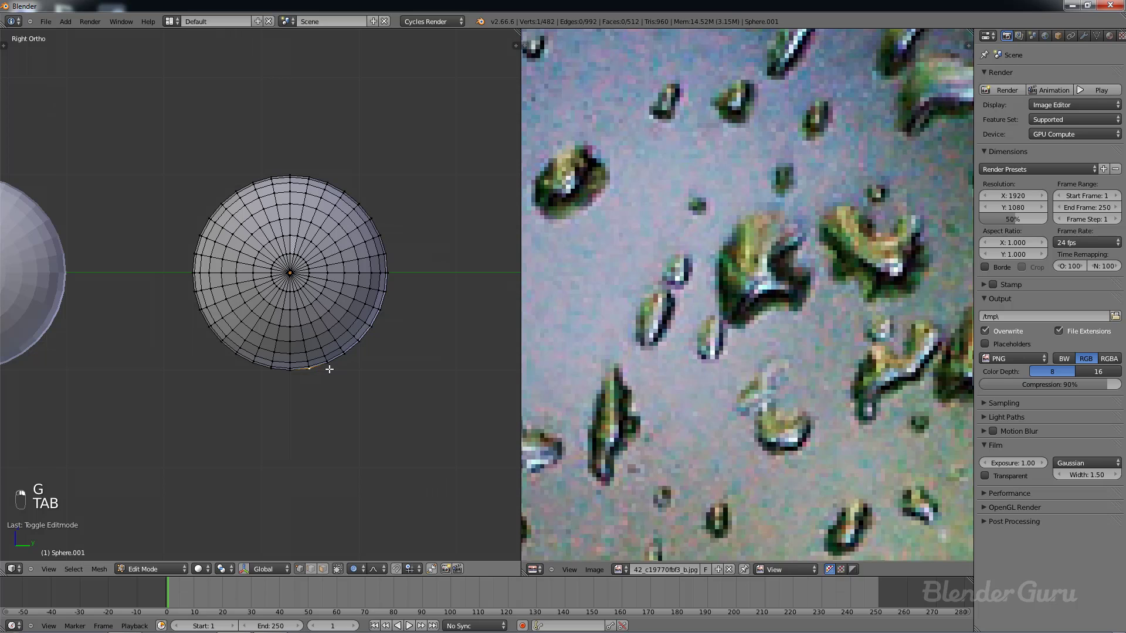
# Step: Push the copy's lower rim and both side rims inward with proportional editing, following the irregular droplet in the photo
pyautogui.scroll(1, 737, 316)
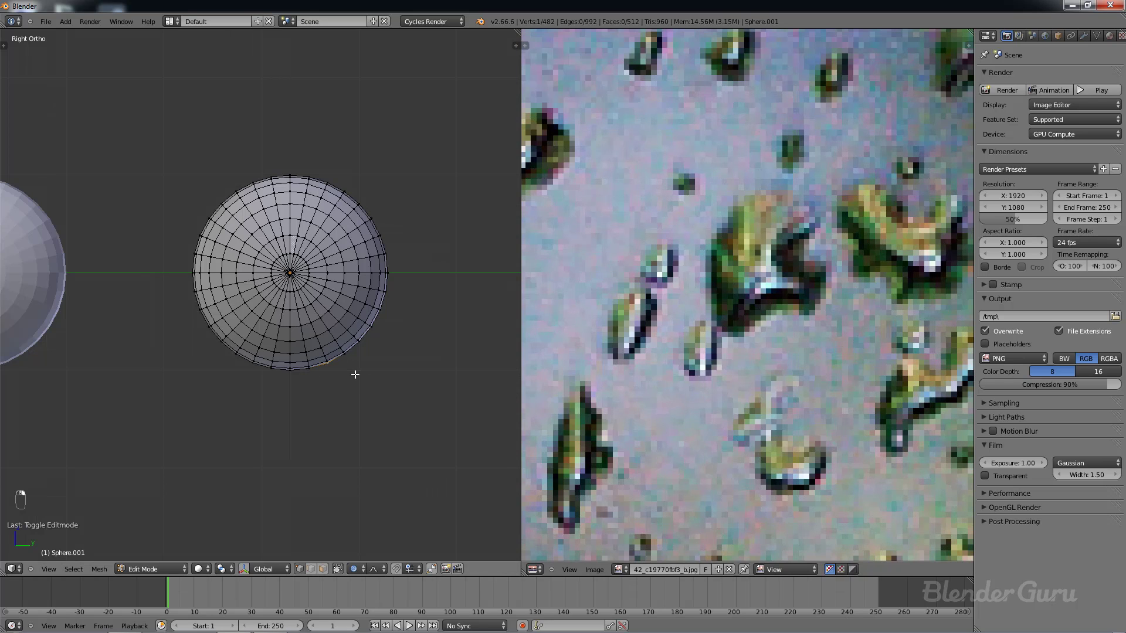
pyautogui.press('g')
pyautogui.scroll(3, 342, 339)
pyautogui.click(342, 340)
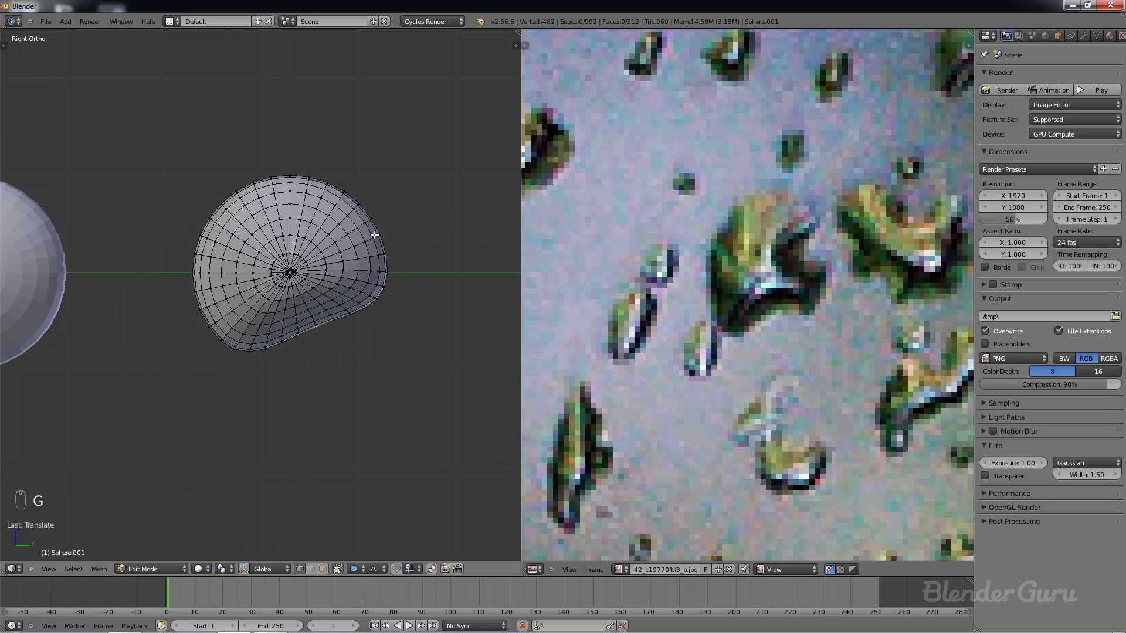
pyautogui.press('g')
pyautogui.click(364, 256)
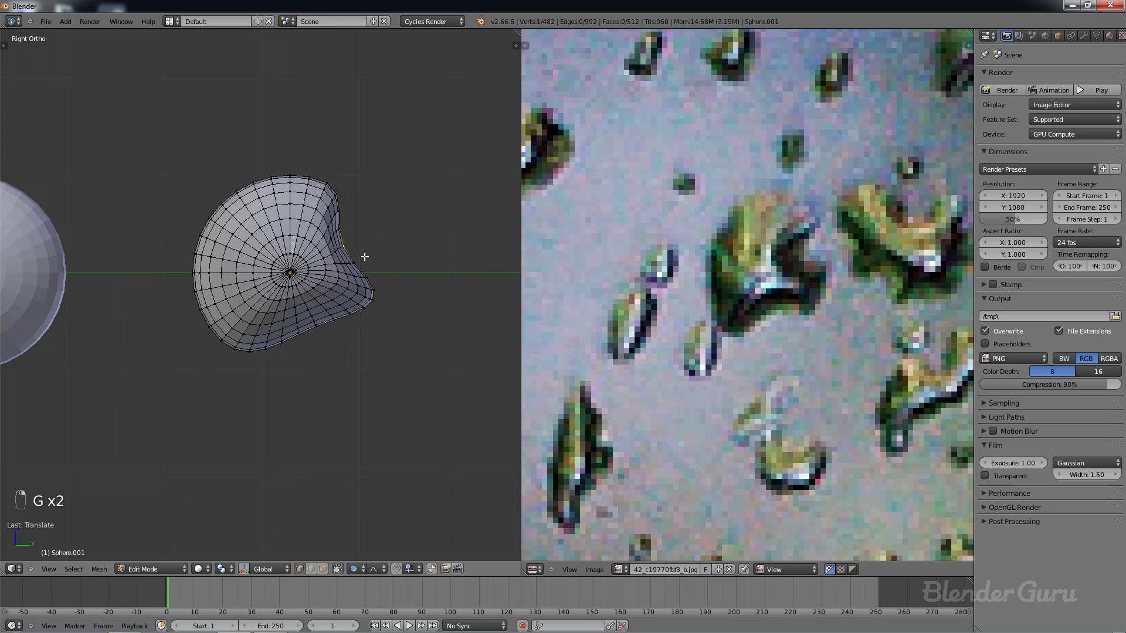
pyautogui.press('g')
pyautogui.scroll(-2, 213, 305)
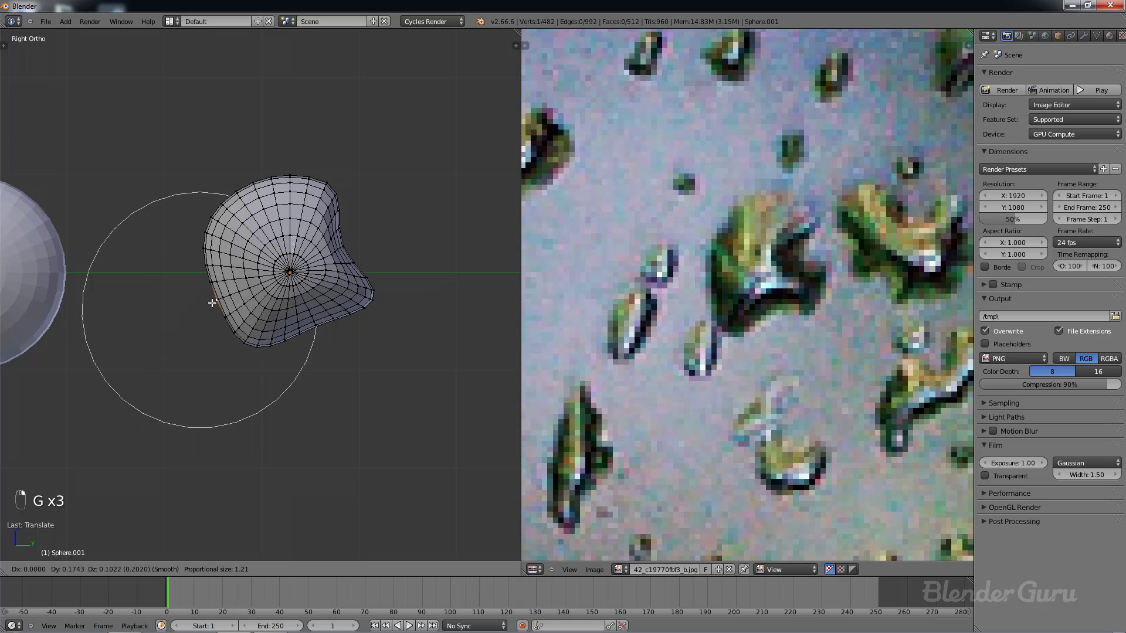
pyautogui.click(234, 287)
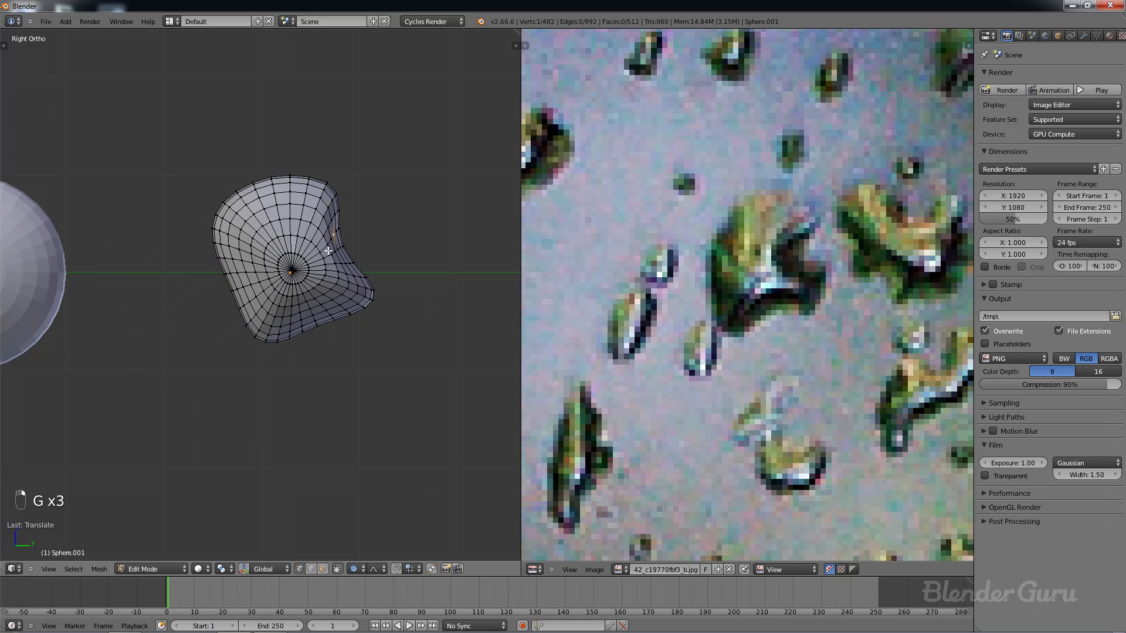
# Step: Push the irregular droplet's indented side rim further inward and rotate that area slightly with proportional editing
pyautogui.press('g')
pyautogui.click(364, 221)
pyautogui.press('r')
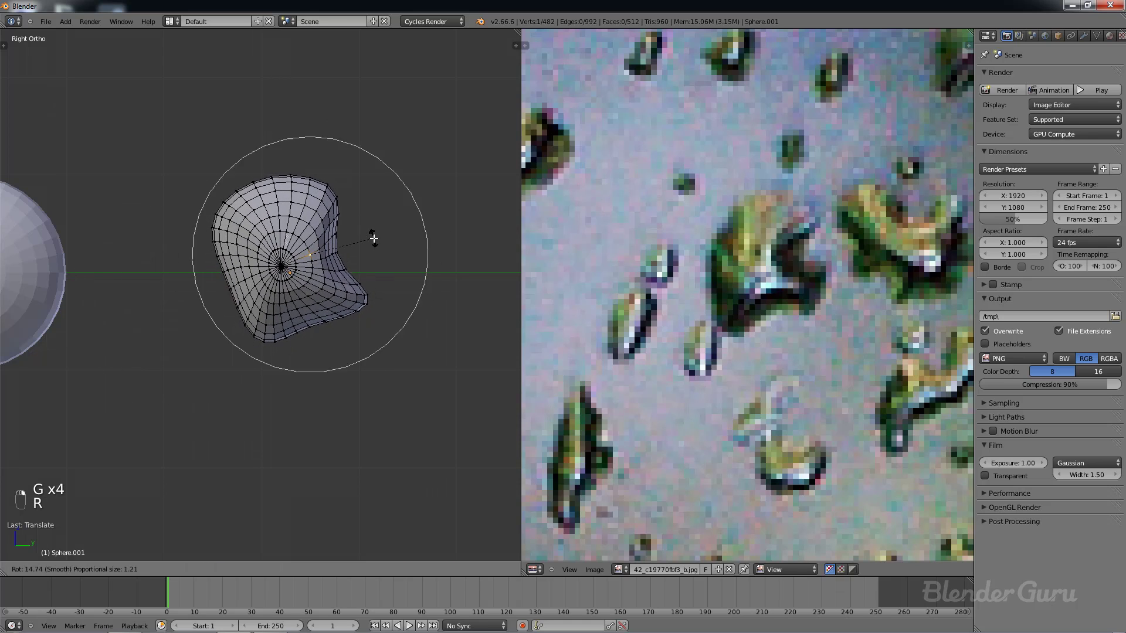
pyautogui.scroll(2, 370, 240)
pyautogui.click(364, 246)
pyautogui.scroll(-2, 337, 274)
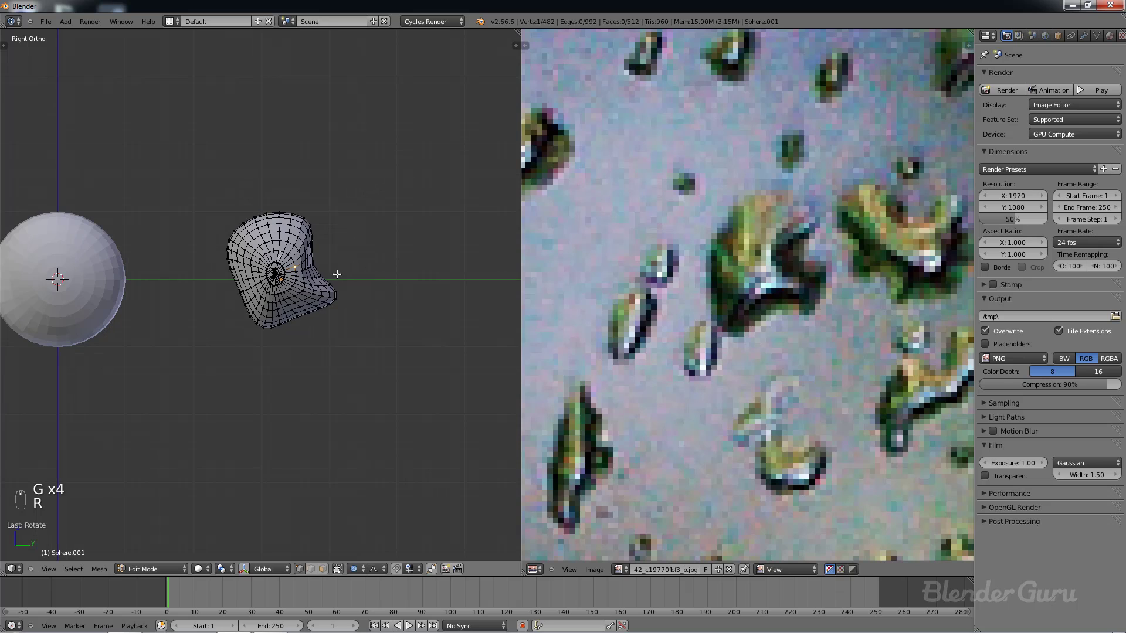
# Step: Shift the irregular droplet's centre vertex slightly up toward the notch and return to Object Mode
pyautogui.rightClick(274, 276)
pyautogui.press('g')
pyautogui.click(284, 267)
pyautogui.press('Tab')
pyautogui.scroll(-3, 325, 295)
# Step: Duplicate the original round droplet and place the copy beyond the irregular one
pyautogui.scroll(1, 311, 308)
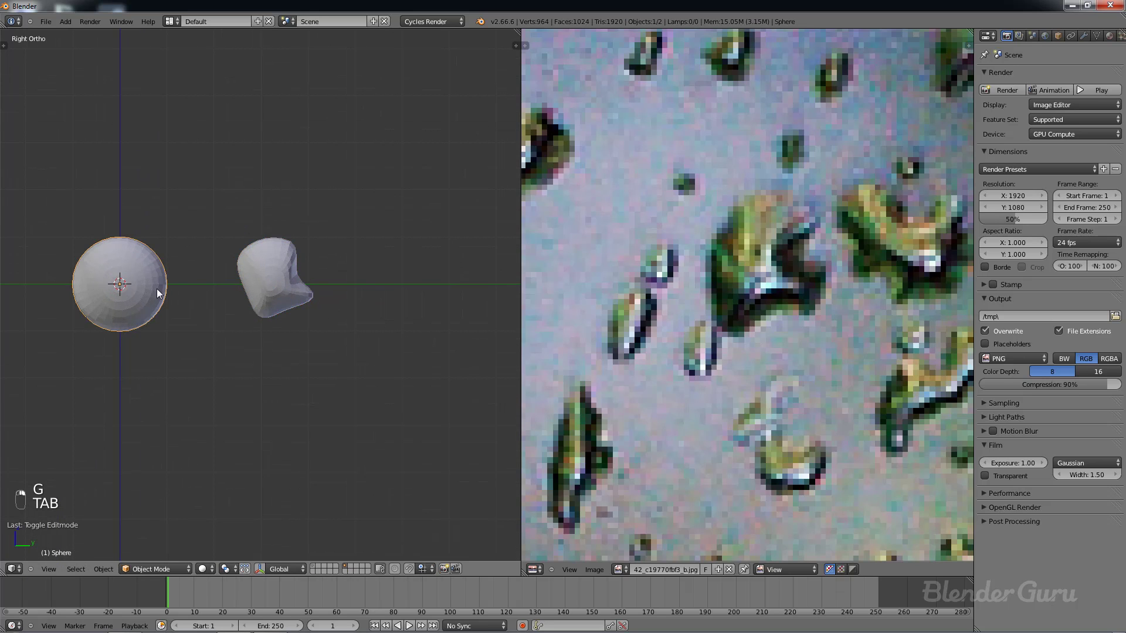
pyautogui.scroll(-3, 157, 288)
pyautogui.hotkey('shift', 'd')
pyautogui.click(331, 289)
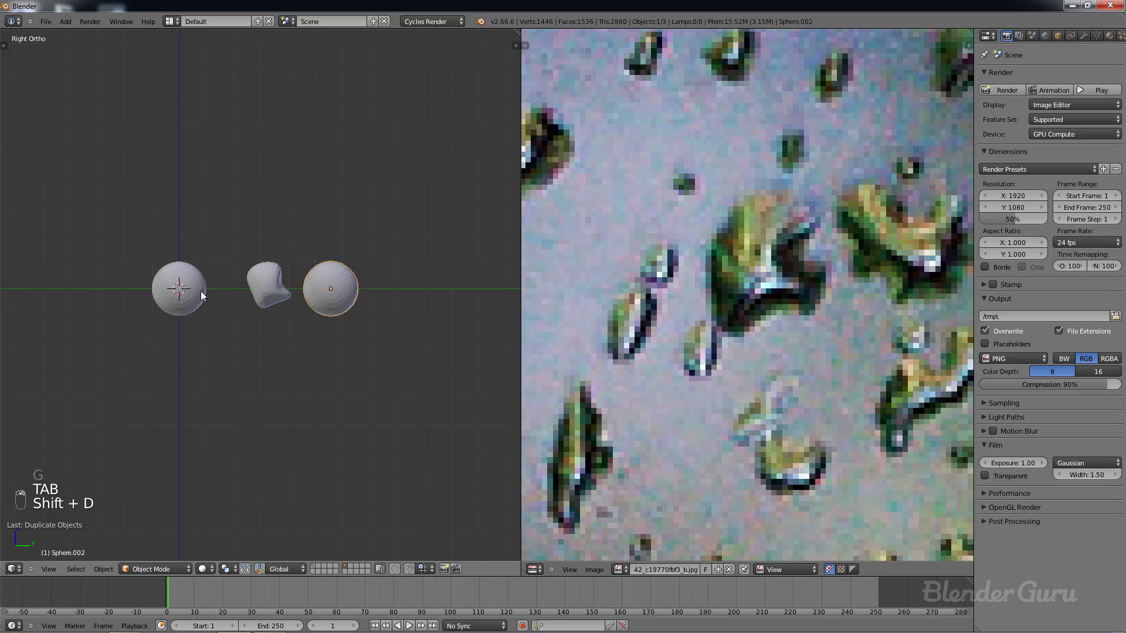
pyautogui.scroll(3, 198, 304)
pyautogui.keyDown('shift'); pyautogui.moveTo(198, 304); pyautogui.dragTo(284, 320, button='middle'); pyautogui.keyUp('shift')
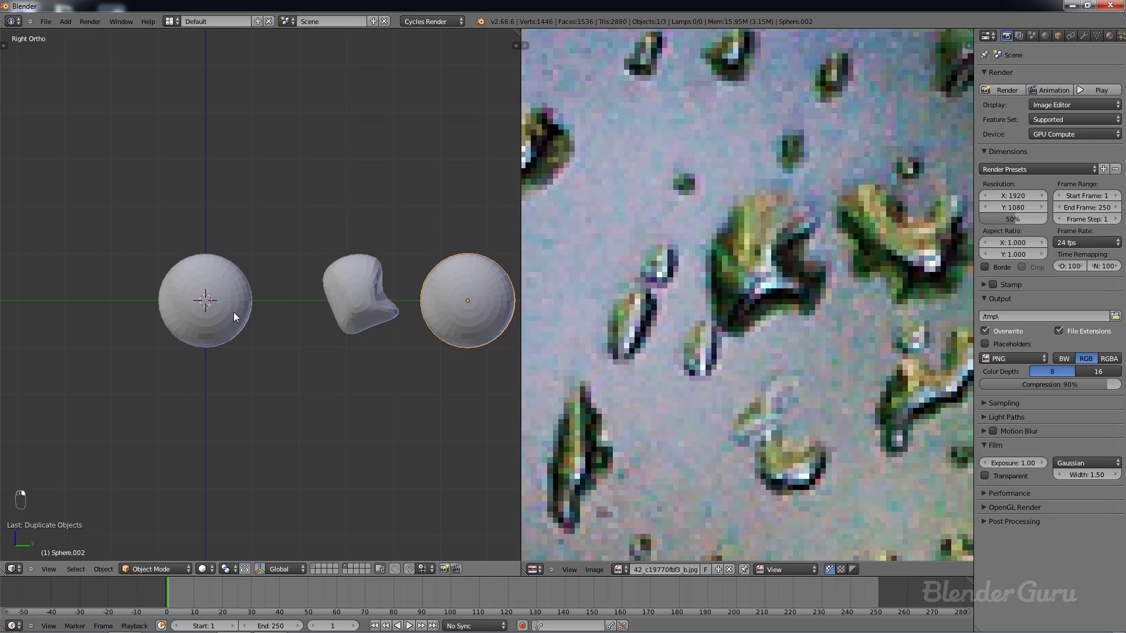
pyautogui.scroll(-3, 351, 331)
pyautogui.keyDown('shift'); pyautogui.moveTo(351, 330); pyautogui.dragTo(256, 322, button='middle'); pyautogui.keyUp('shift')
pyautogui.scroll(3, 278, 287)
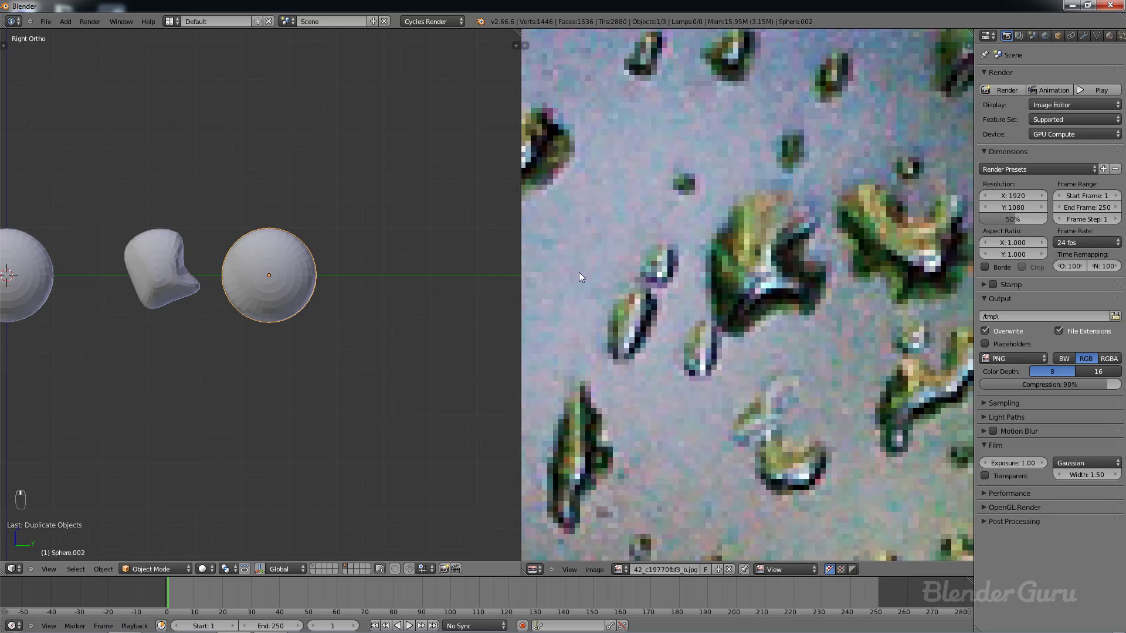
# Step: Move the new round copy farther along the Y axis, away from the irregular droplet
pyautogui.scroll(-5, 579, 272)
pyautogui.moveTo(795, 386); pyautogui.dragTo(733, 283, button='middle')
pyautogui.scroll(5, 745, 309)
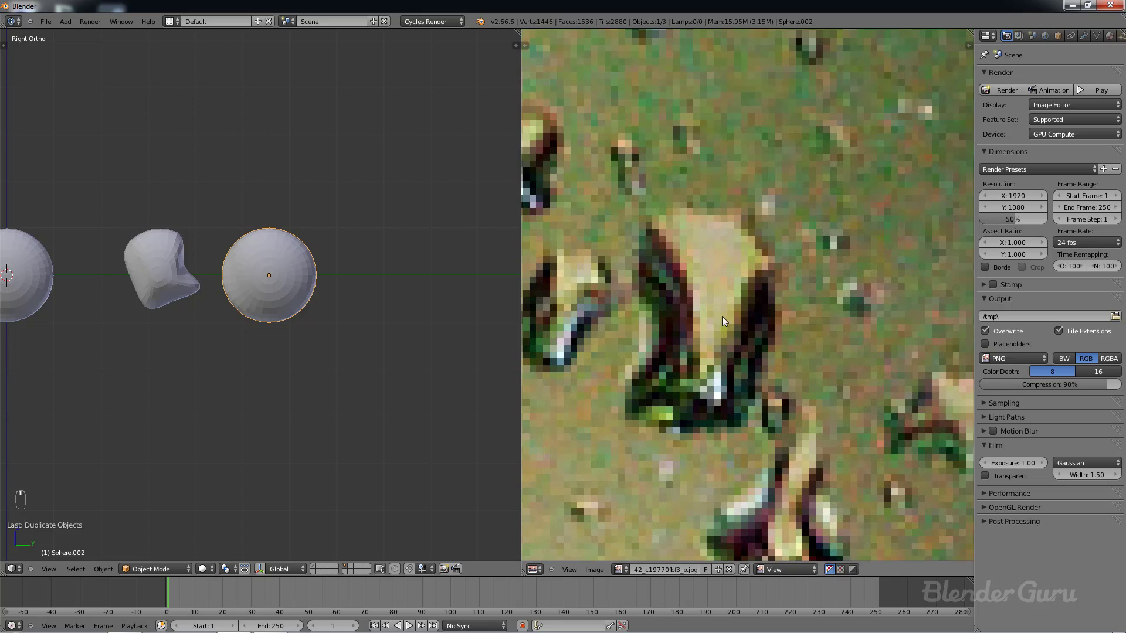
pyautogui.scroll(-3, 342, 346)
pyautogui.keyDown('shift'); pyautogui.moveTo(343, 340); pyautogui.dragTo(309, 335, button='middle'); pyautogui.keyUp('shift')
pyautogui.press('g')
pyautogui.middleClick(347, 334)
pyautogui.click(358, 334)
pyautogui.scroll(-2, 747, 305)
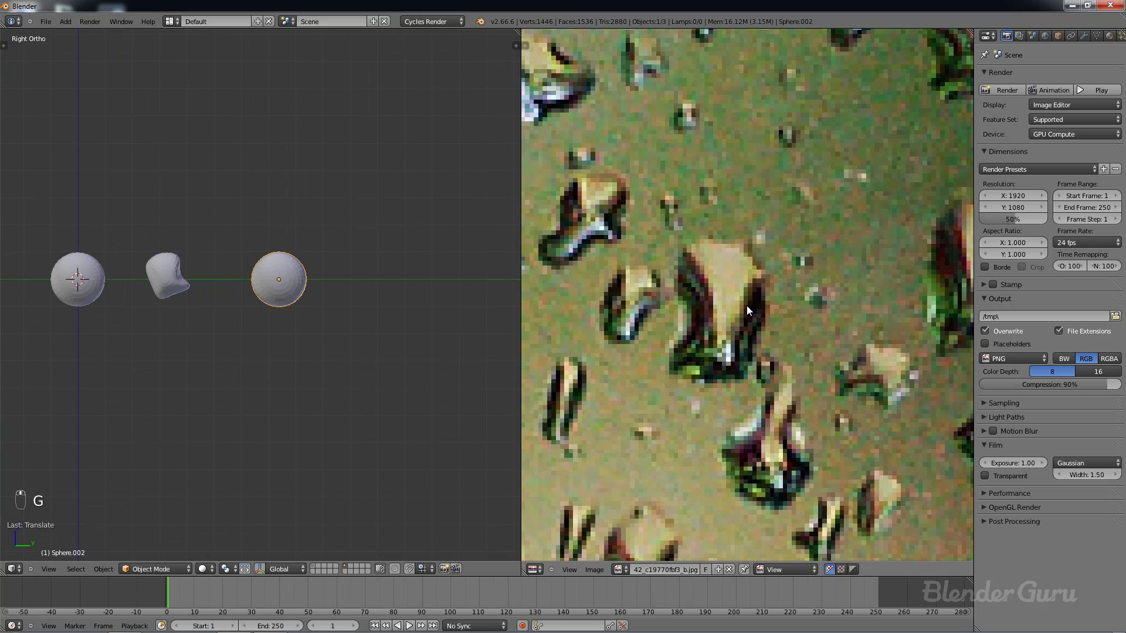
# Step: Enter Edit Mode on the new copy and push both side rims inward with proportional editing to form a waist
pyautogui.scroll(-1, 747, 305)
pyautogui.scroll(6, 355, 293)
pyautogui.press('Tab')
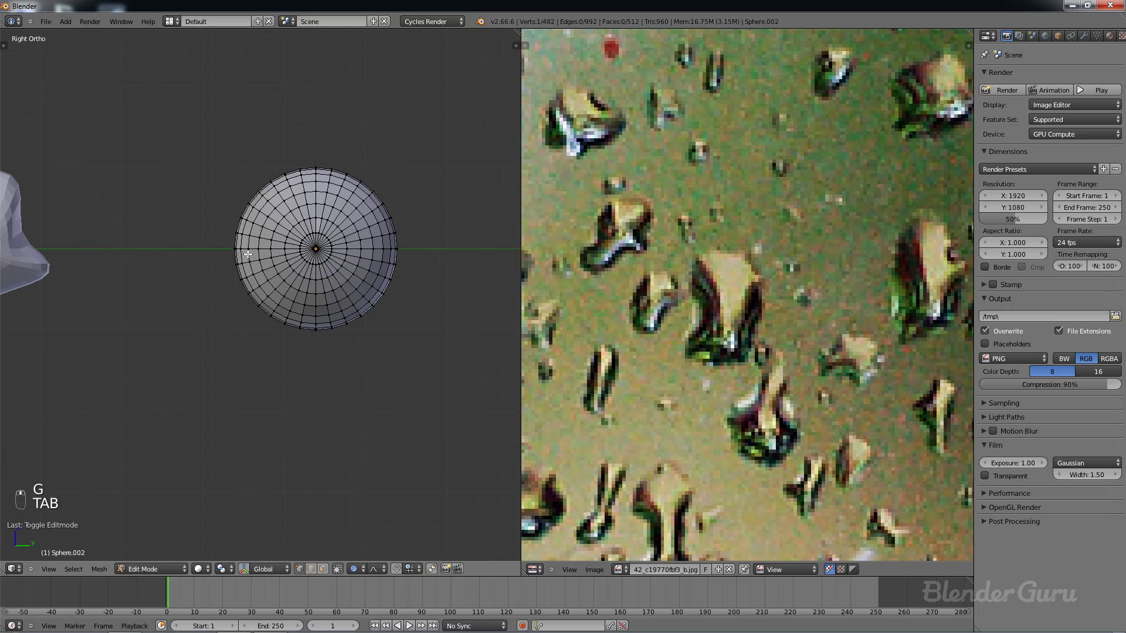
pyautogui.press('g')
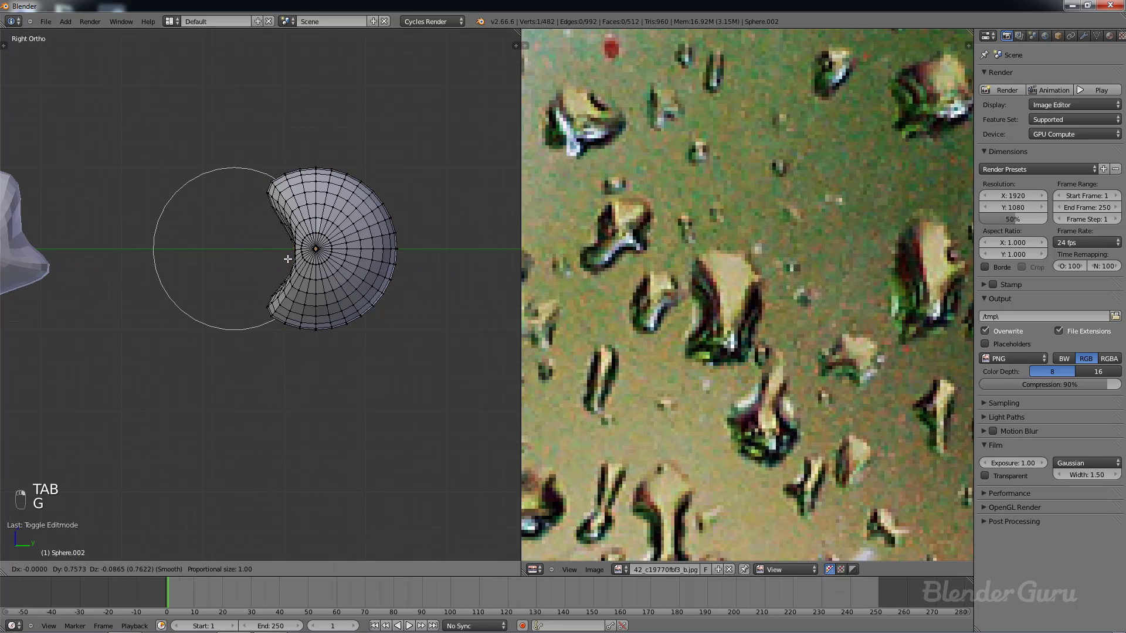
pyautogui.scroll(-1, 286, 257)
pyautogui.click(279, 256)
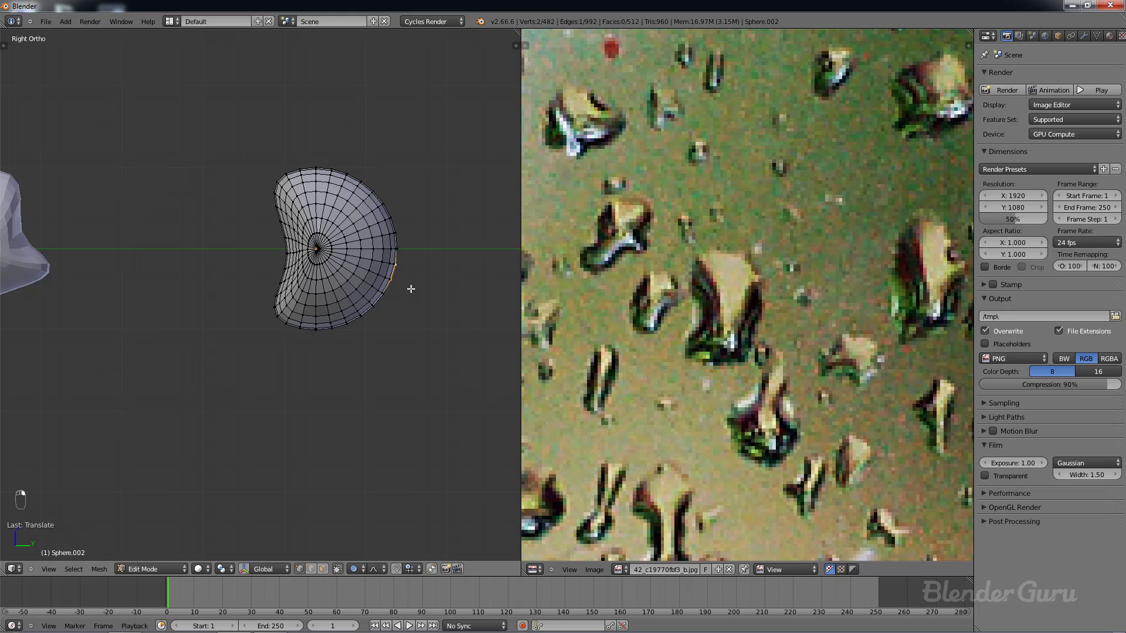
pyautogui.press('g')
pyautogui.click(373, 316)
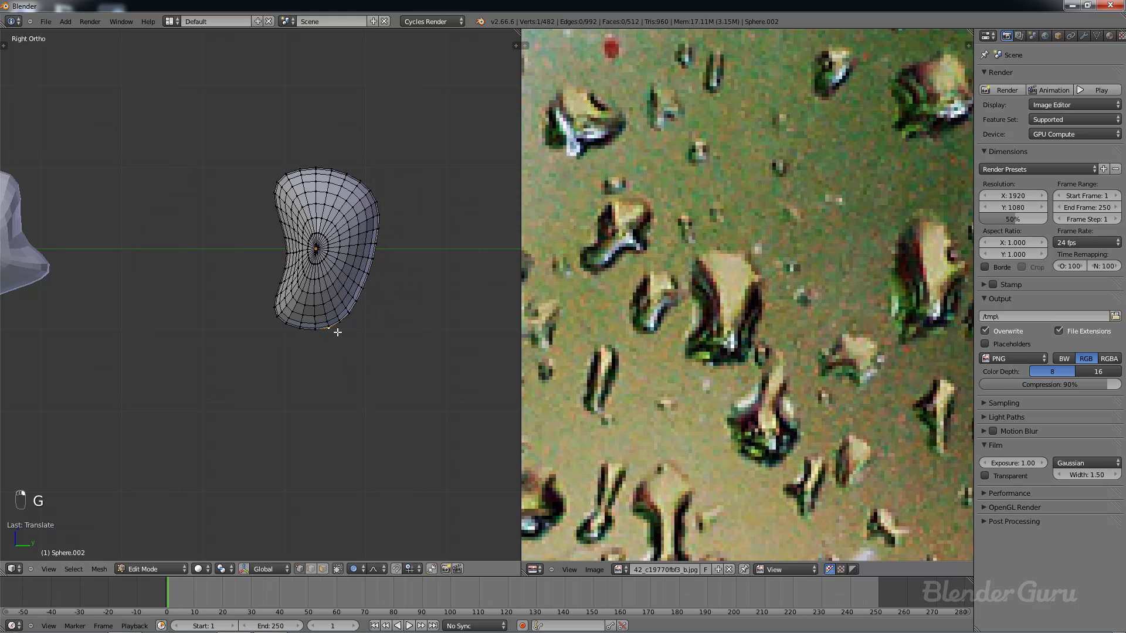
# Step: Pull the waisted droplet's lower and upper rim corners outward on the same side, and return to Object Mode
pyautogui.press('g')
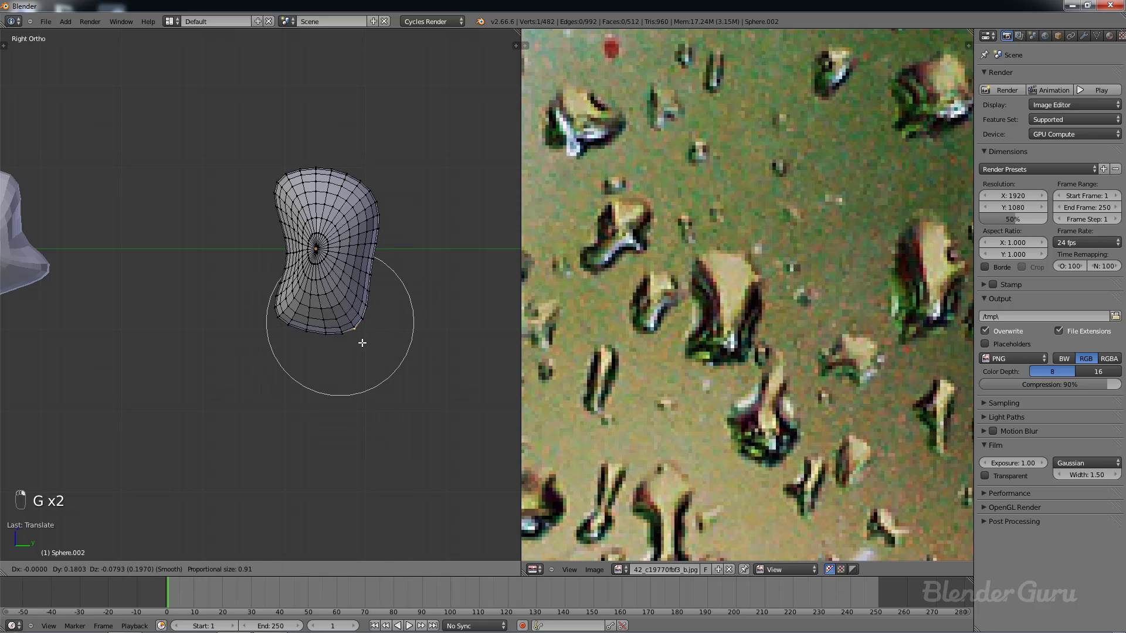
pyautogui.click(363, 341)
pyautogui.press('g')
pyautogui.click(393, 183)
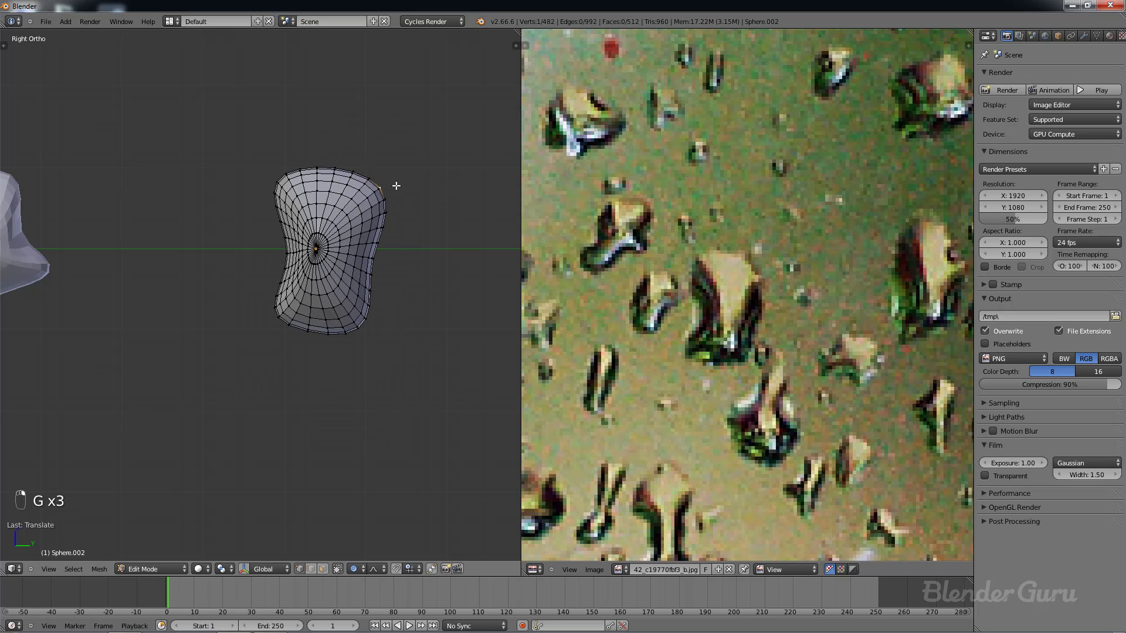
pyautogui.press('Tab')
pyautogui.scroll(-7, 377, 281)
pyautogui.scroll(4, 311, 290)
pyautogui.scroll(-4, 311, 295)
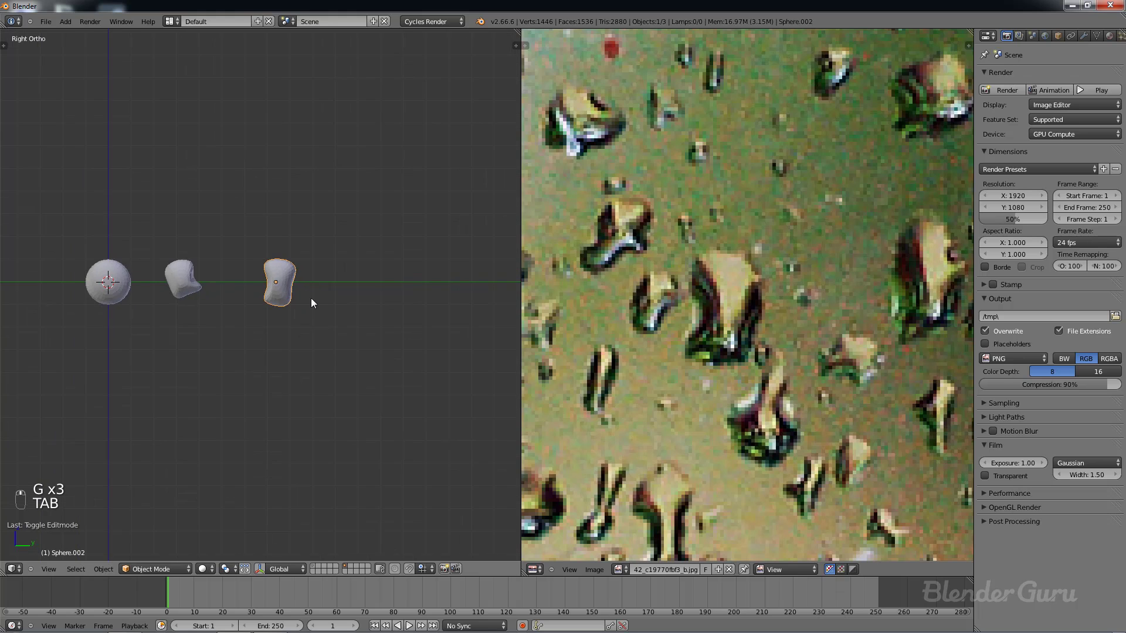
# Step: Duplicate the original round droplet along the Y axis and place the copy well beyond the waisted droplet
pyautogui.keyDown('shift'); pyautogui.moveTo(285, 295); pyautogui.dragTo(246, 292, button='middle'); pyautogui.keyUp('shift')
pyautogui.scroll(-3, 284, 309)
pyautogui.scroll(-2, 705, 241)
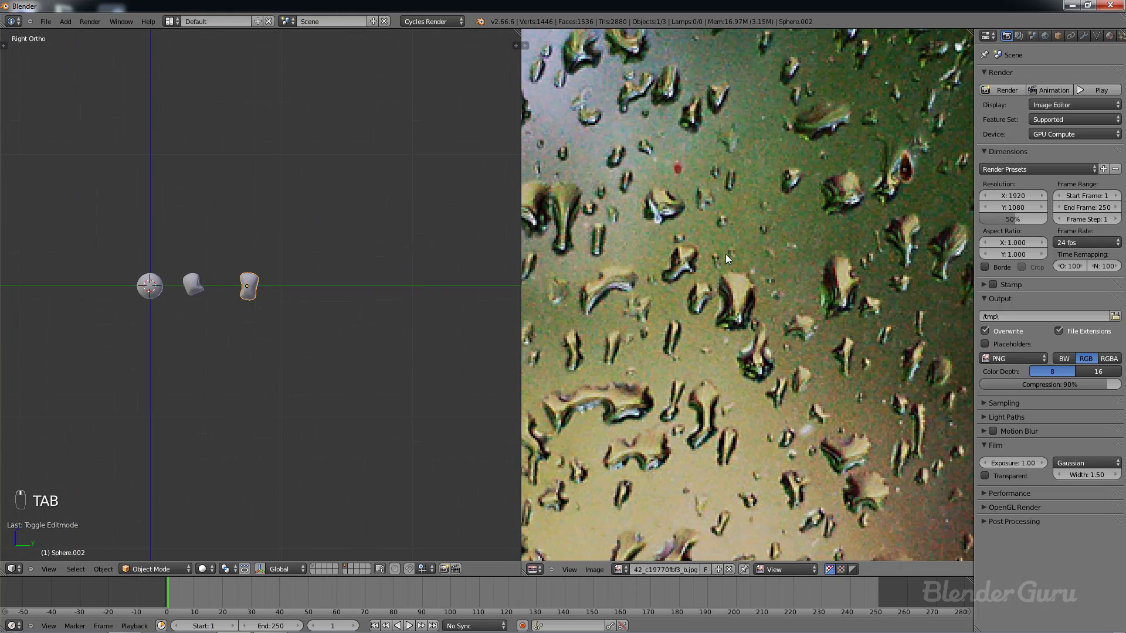
pyautogui.rightClick(146, 292)
pyautogui.scroll(3, 146, 292)
pyautogui.hotkey('shift', 'd')
pyautogui.press('y')
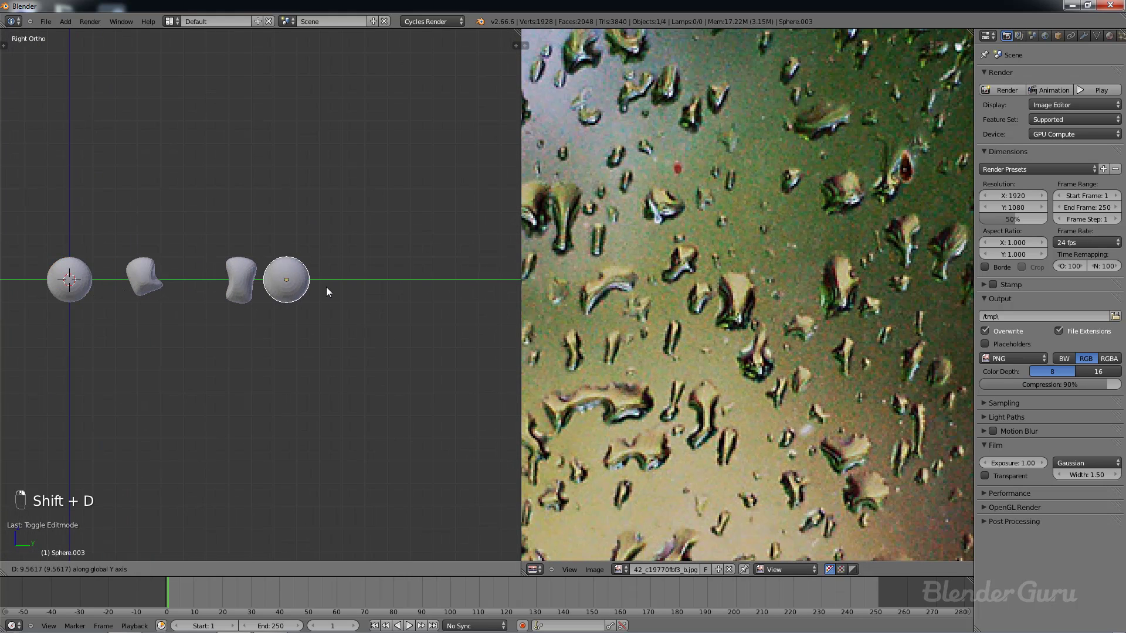
pyautogui.click(326, 287)
pyautogui.scroll(3, 326, 288)
pyautogui.press('g')
pyautogui.press('y')
pyautogui.click(380, 285)
# Step: Enter Edit Mode on the newest copy and push its lower rim and adjacent side rim inward, leaving a pointed corner between them
pyautogui.keyDown('shift'); pyautogui.moveTo(379, 285); pyautogui.dragTo(285, 292, button='middle'); pyautogui.keyUp('shift')
pyautogui.scroll(3, 326, 291)
pyautogui.scroll(-2, 326, 292)
pyautogui.scroll(3, 283, 271)
pyautogui.scroll(8, 653, 265)
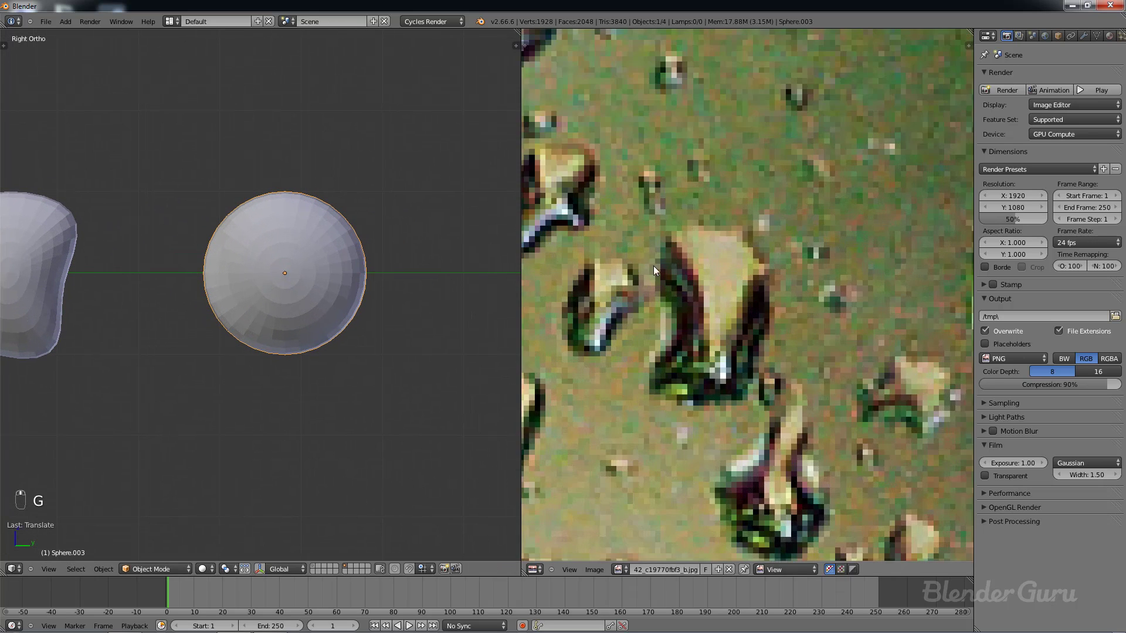
pyautogui.press('Tab')
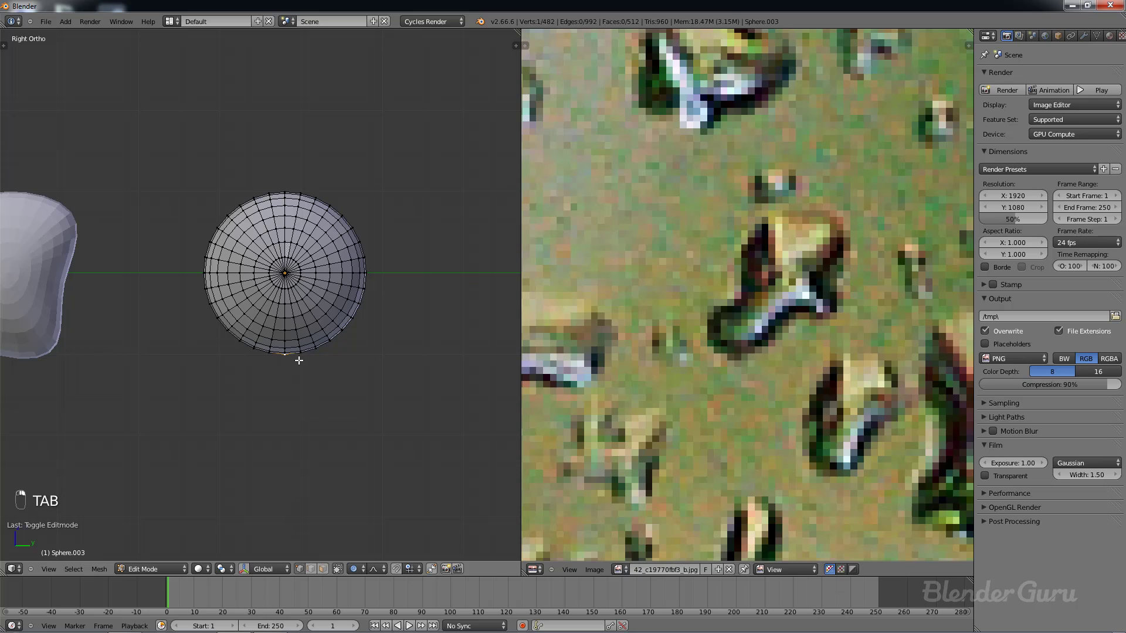
pyautogui.press('g')
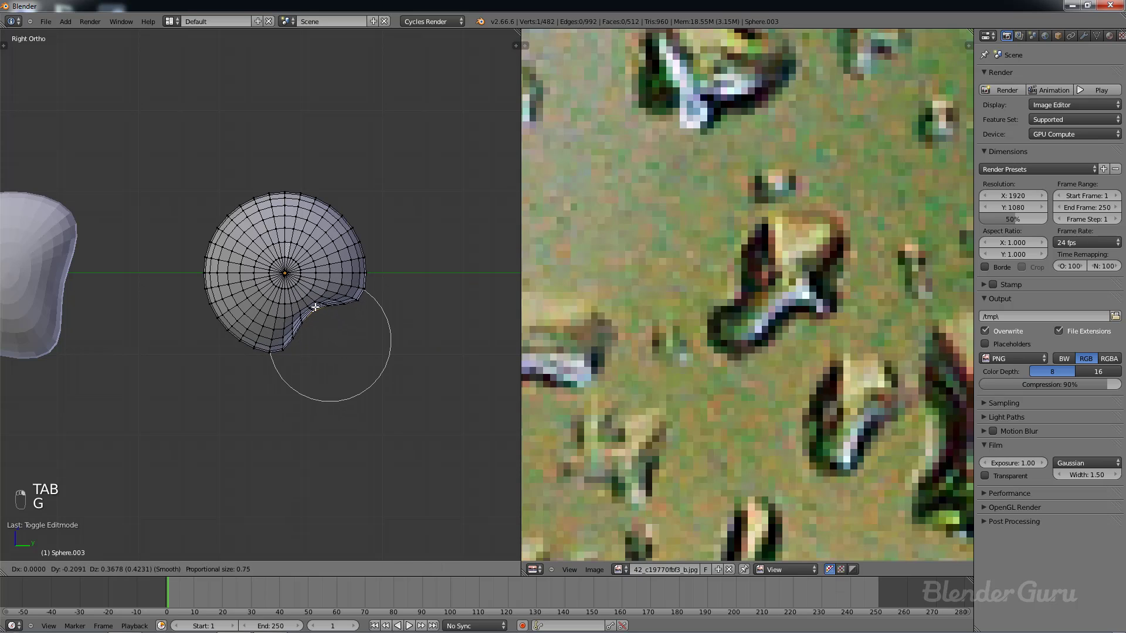
pyautogui.click(309, 305)
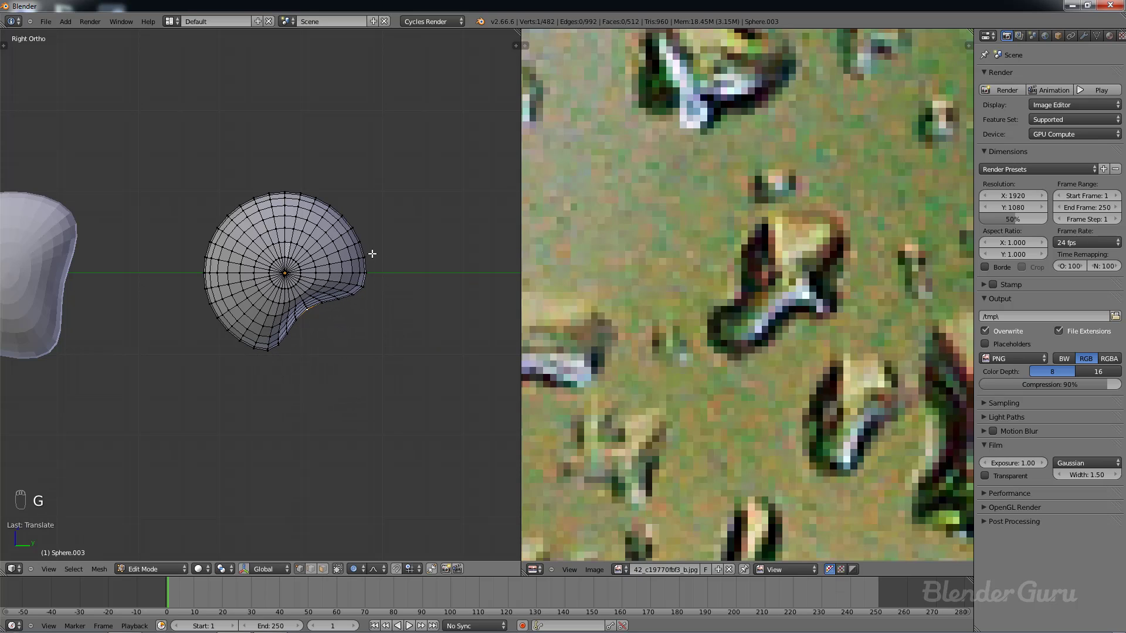
pyautogui.press('g')
pyautogui.scroll(3, 341, 250)
pyautogui.click(340, 250)
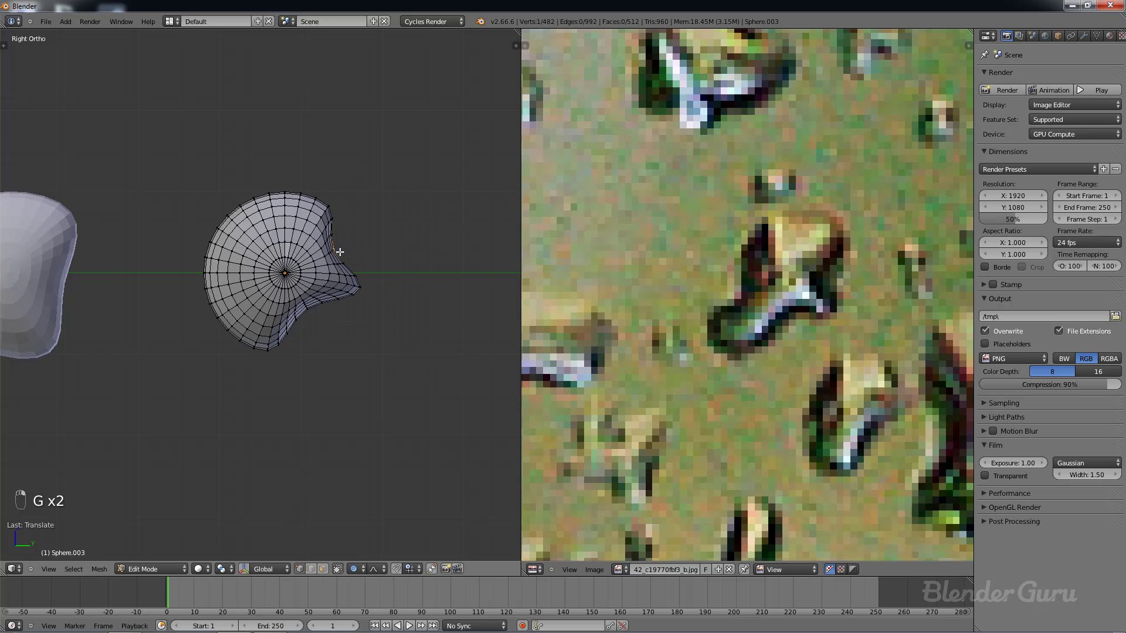
# Step: Examine the varied droplet outlines across the reference photo, closing in on the large elongated droplet
pyautogui.scroll(-4, 341, 250)
pyautogui.scroll(-4, 703, 290)
pyautogui.scroll(-3, 117, 297)
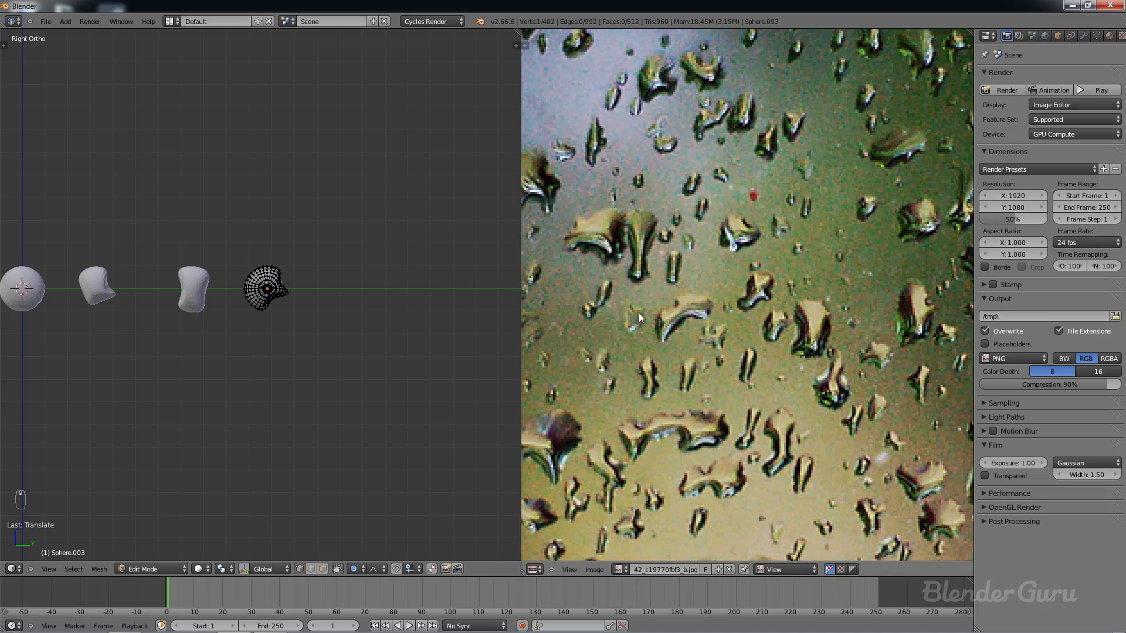
pyautogui.scroll(-3, 720, 322)
pyautogui.scroll(5, 758, 292)
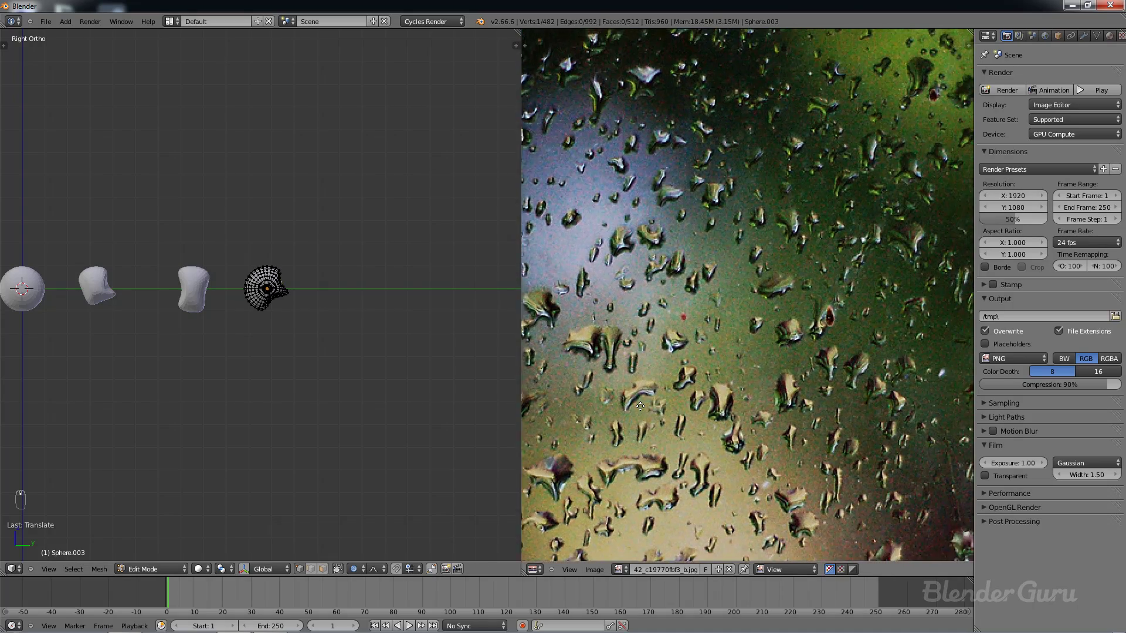
pyautogui.moveTo(821, 378); pyautogui.dragTo(862, 372, button='middle')
pyautogui.scroll(8, 269, 334)
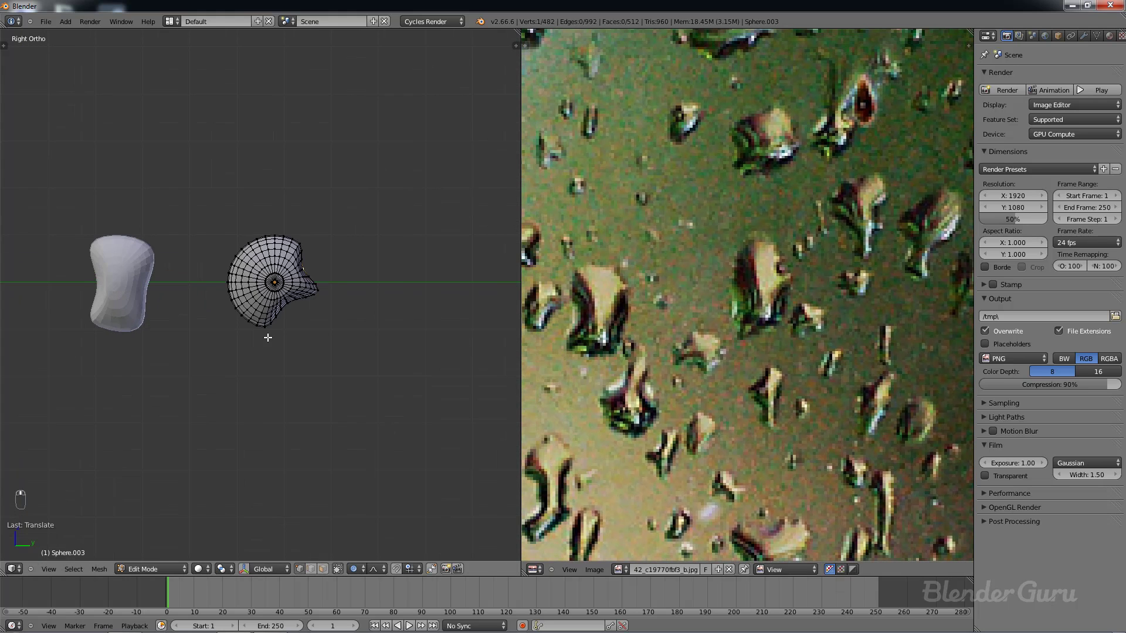
pyautogui.scroll(4, 752, 309)
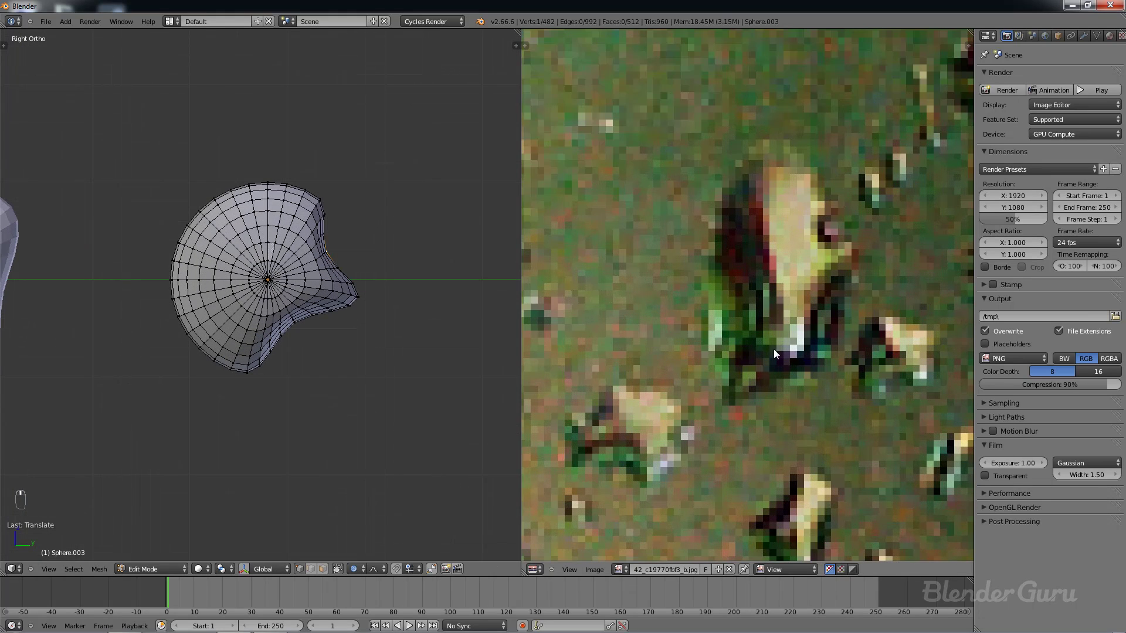
# Step: Push the pointed droplet's opposite side rim inward in two proportional moves to narrow the body, and return to Object Mode
pyautogui.press('g')
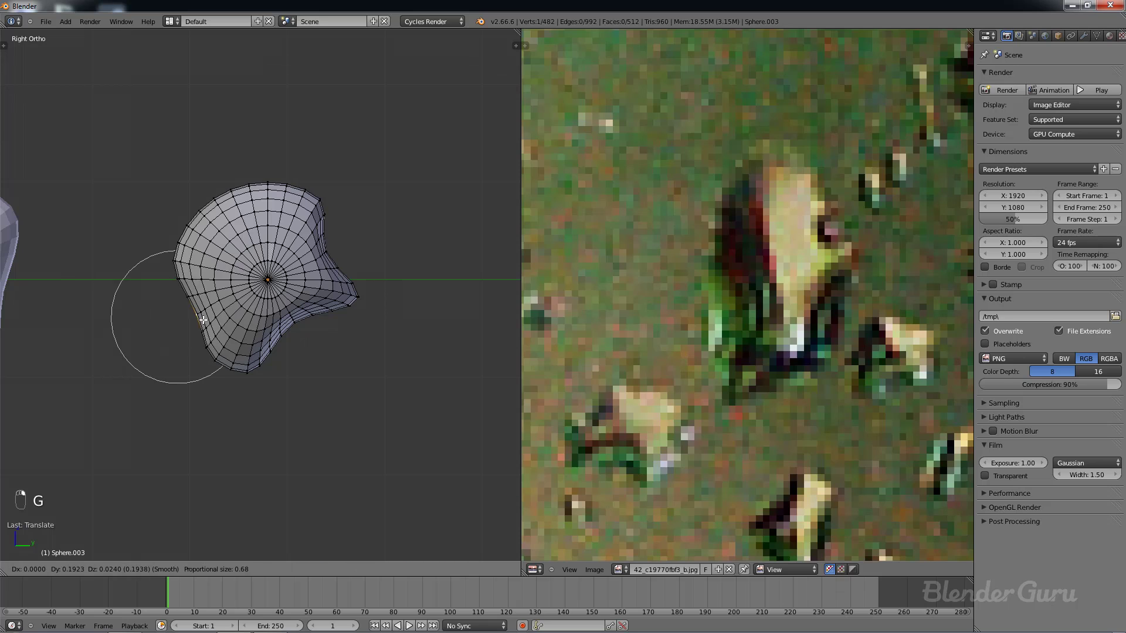
pyautogui.scroll(-5, 214, 293)
pyautogui.click(221, 228)
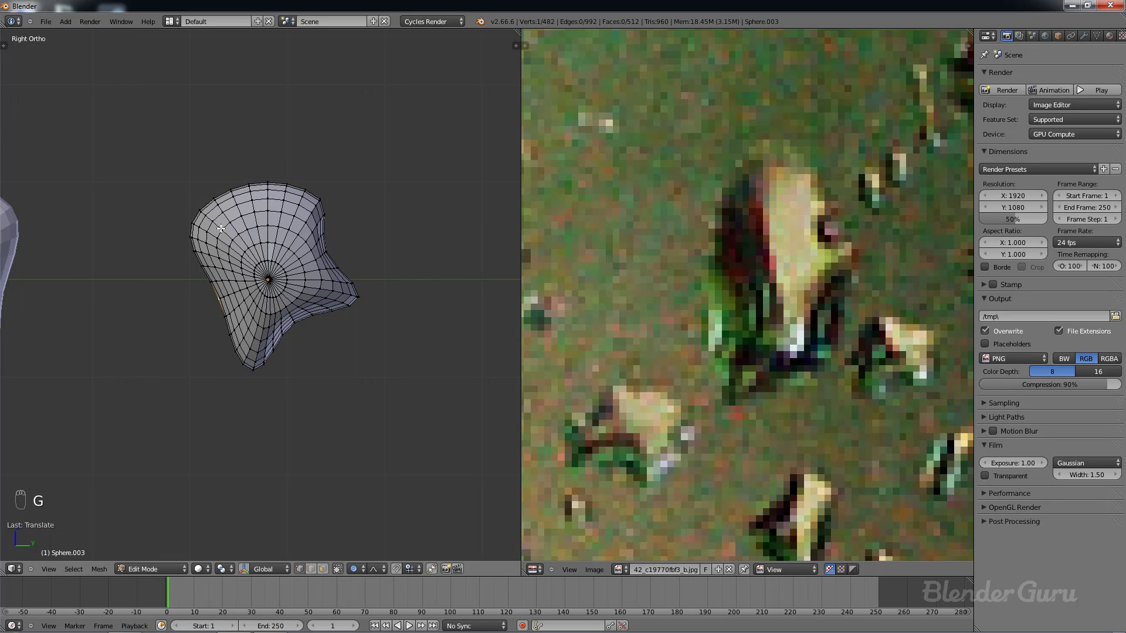
pyautogui.press('g')
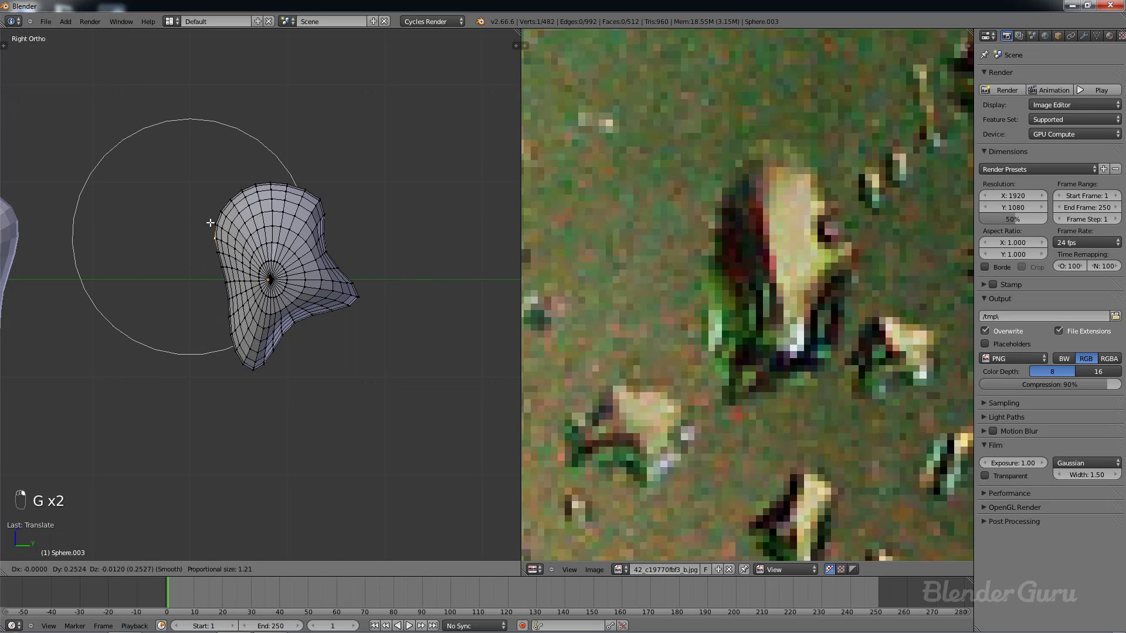
pyautogui.click(210, 221)
pyautogui.press('Tab')
pyautogui.scroll(-6, 314, 270)
pyautogui.scroll(2, 312, 278)
pyautogui.scroll(-1, 312, 282)
pyautogui.scroll(-5, 296, 304)
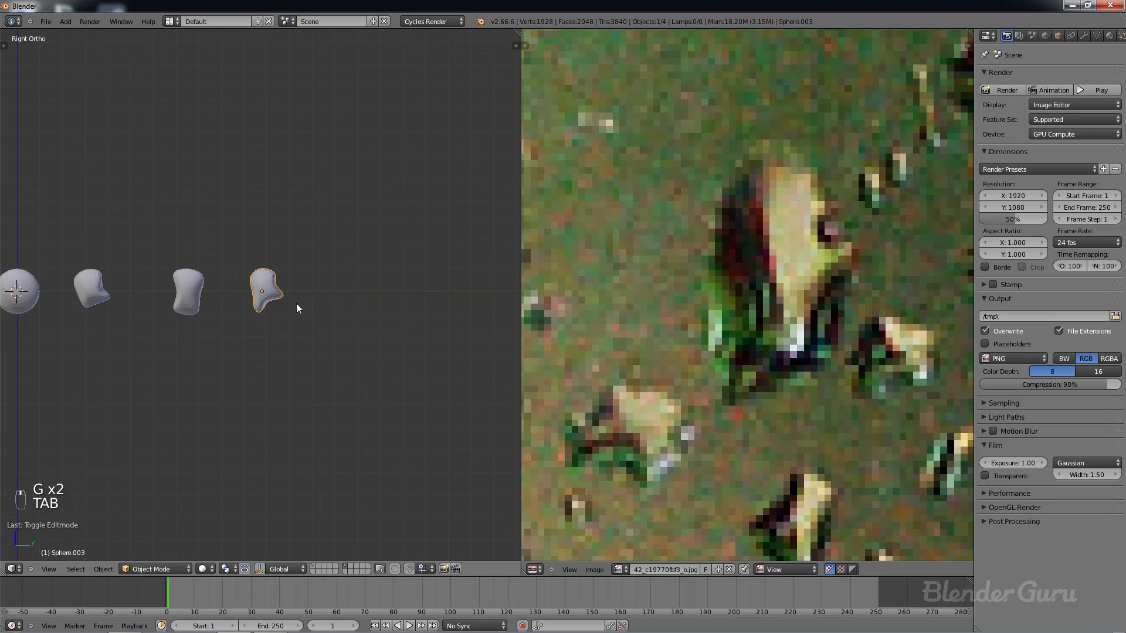
# Step: Duplicate the original round droplet along the Y axis and place the copy at the end of the row
pyautogui.keyDown('shift'); pyautogui.moveTo(171, 317); pyautogui.dragTo(241, 317, button='middle'); pyautogui.keyUp('shift')
pyautogui.rightClick(198, 294)
pyautogui.hotkey('shift', 'd')
pyautogui.press('y')
pyautogui.click(379, 307)
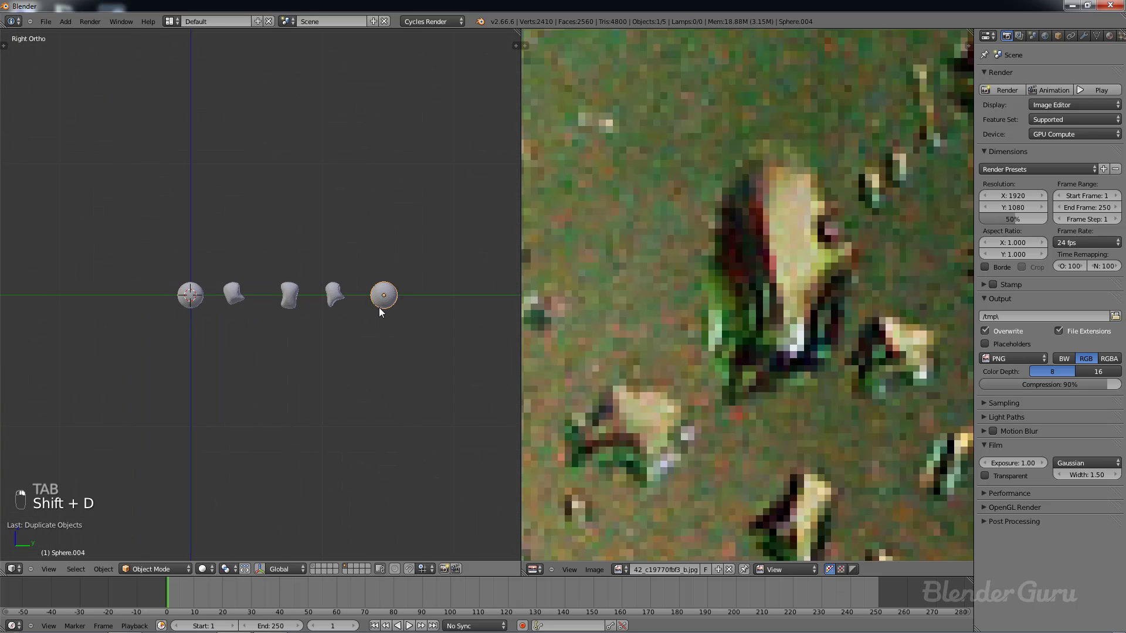
# Step: Compare the reference droplets, enter Edit Mode on the newest round copy, and push its left rim inward with proportional editing into a concave notch
pyautogui.keyDown('shift'); pyautogui.moveTo(379, 308); pyautogui.dragTo(315, 307, button='middle'); pyautogui.keyUp('shift')
pyautogui.scroll(-7, 802, 371)
pyautogui.moveTo(822, 407); pyautogui.dragTo(732, 251, button='middle')
pyautogui.scroll(6, 773, 322)
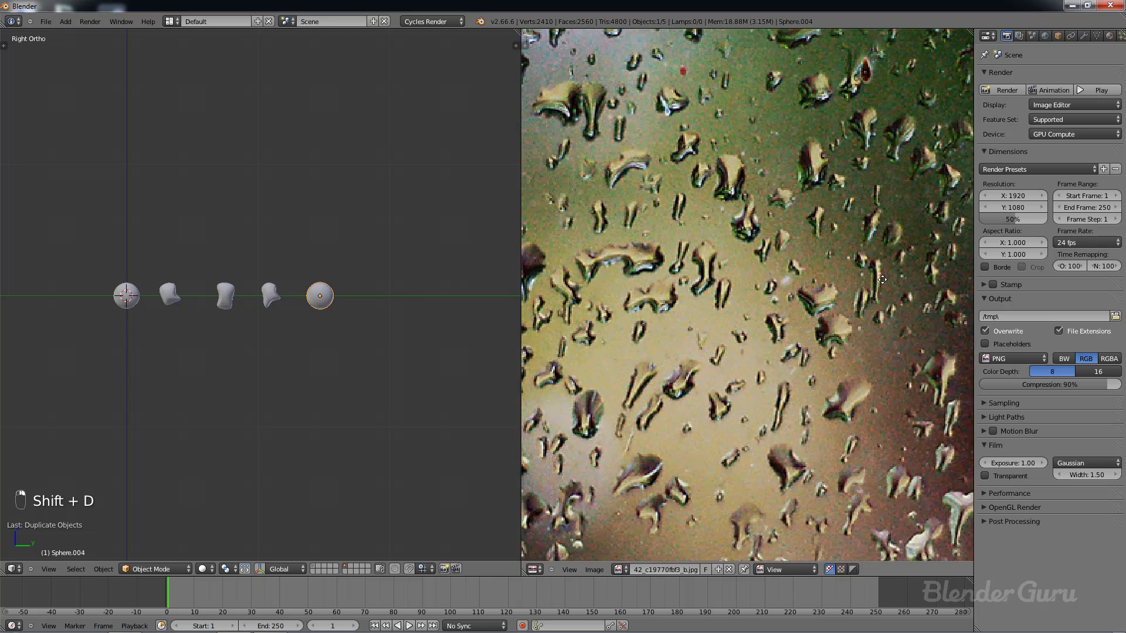
pyautogui.moveTo(772, 322); pyautogui.dragTo(844, 325, button='middle')
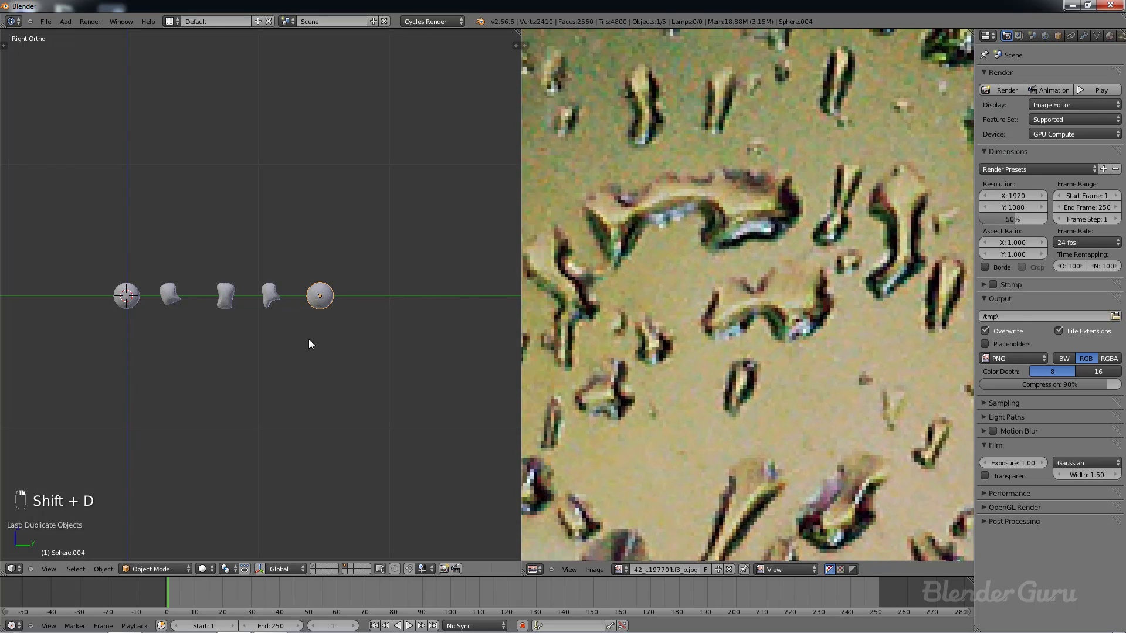
pyautogui.scroll(5, 308, 339)
pyautogui.keyDown('shift'); pyautogui.moveTo(386, 328); pyautogui.dragTo(254, 330, button='middle'); pyautogui.keyUp('shift')
pyautogui.scroll(3, 261, 330)
pyautogui.press('Tab')
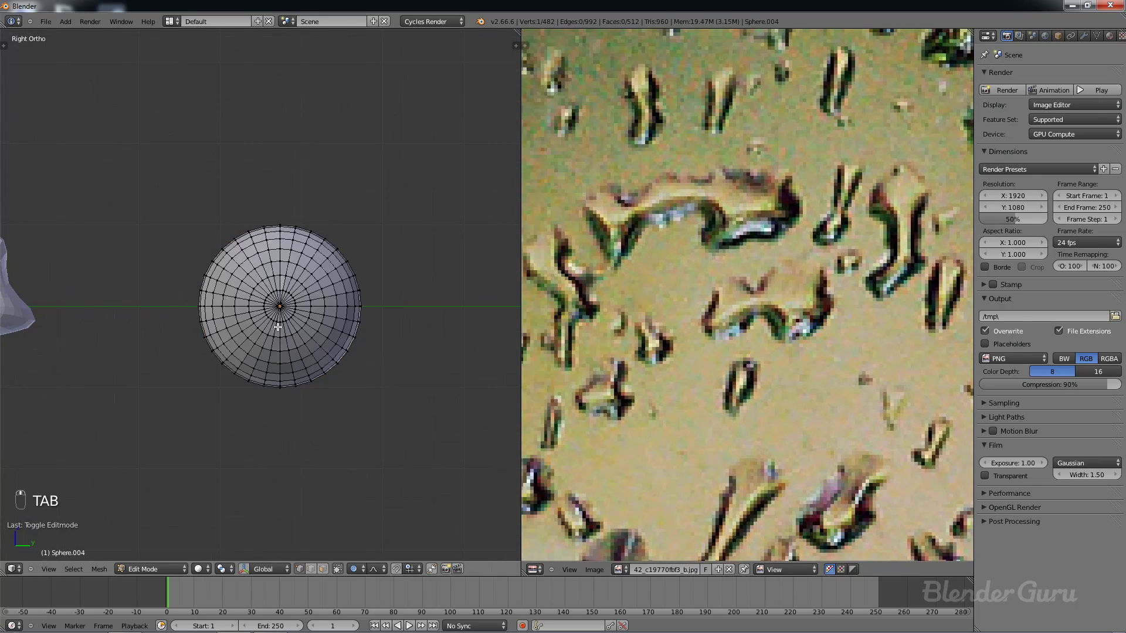
pyautogui.scroll(2, 261, 329)
pyautogui.press('g')
pyautogui.scroll(-3, 206, 315)
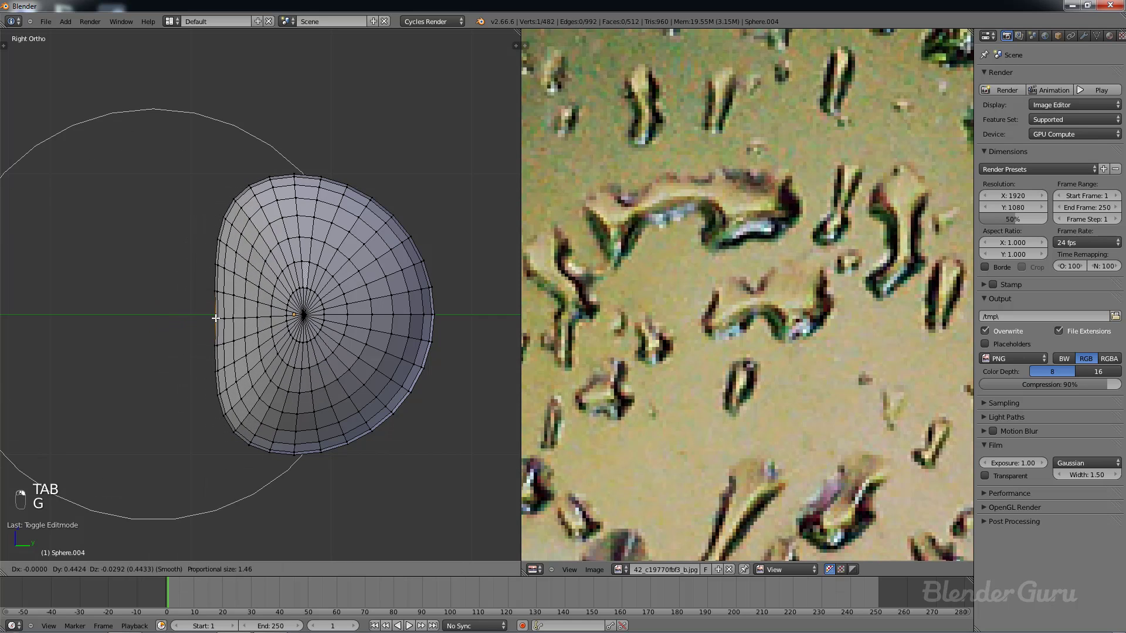
pyautogui.scroll(7, 217, 315)
pyautogui.click(225, 315)
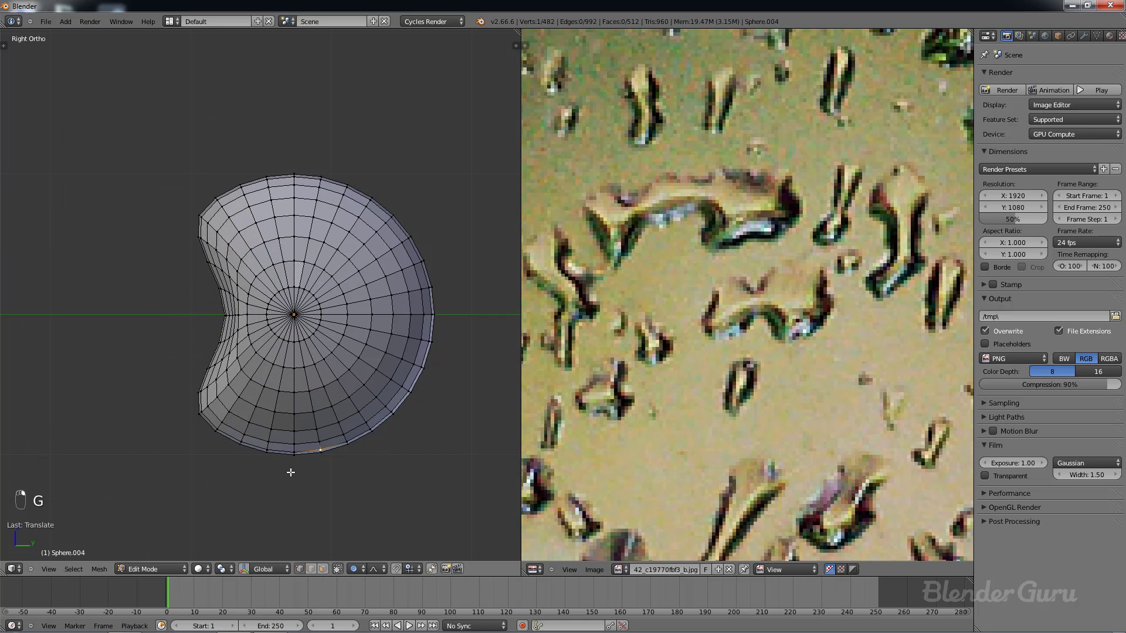
# Step: Push the droplet's lower rim inward, pull its lower-right corner outward, and adjust the upper-right rim with proportional moves
pyautogui.moveTo(291, 462); pyautogui.dragTo(295, 438, button='right')
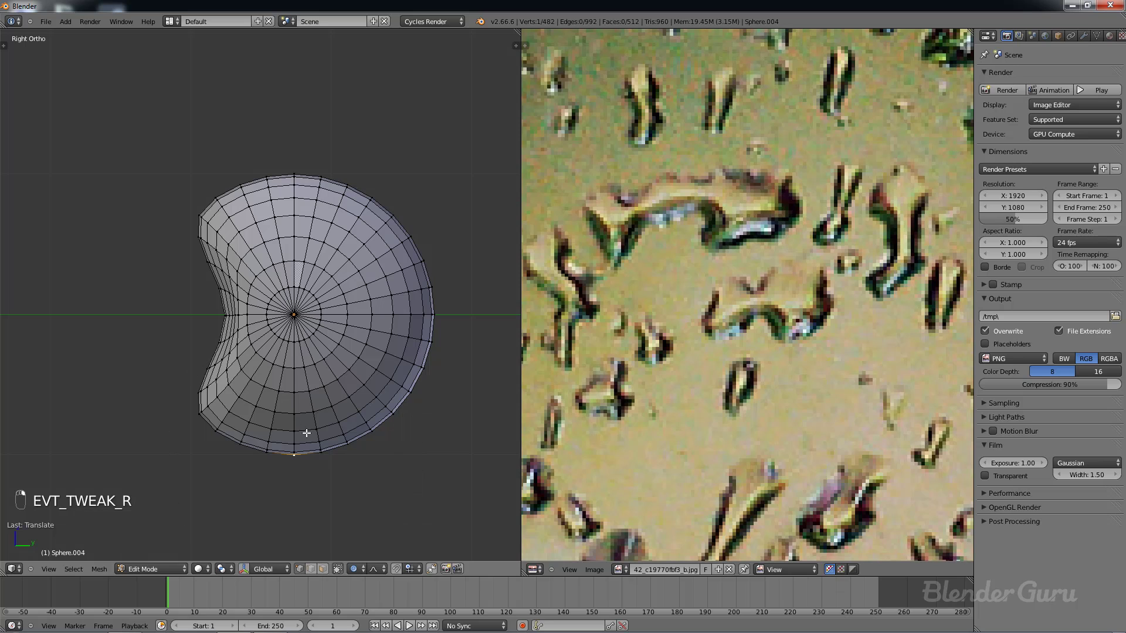
pyautogui.press('g')
pyautogui.click(316, 399)
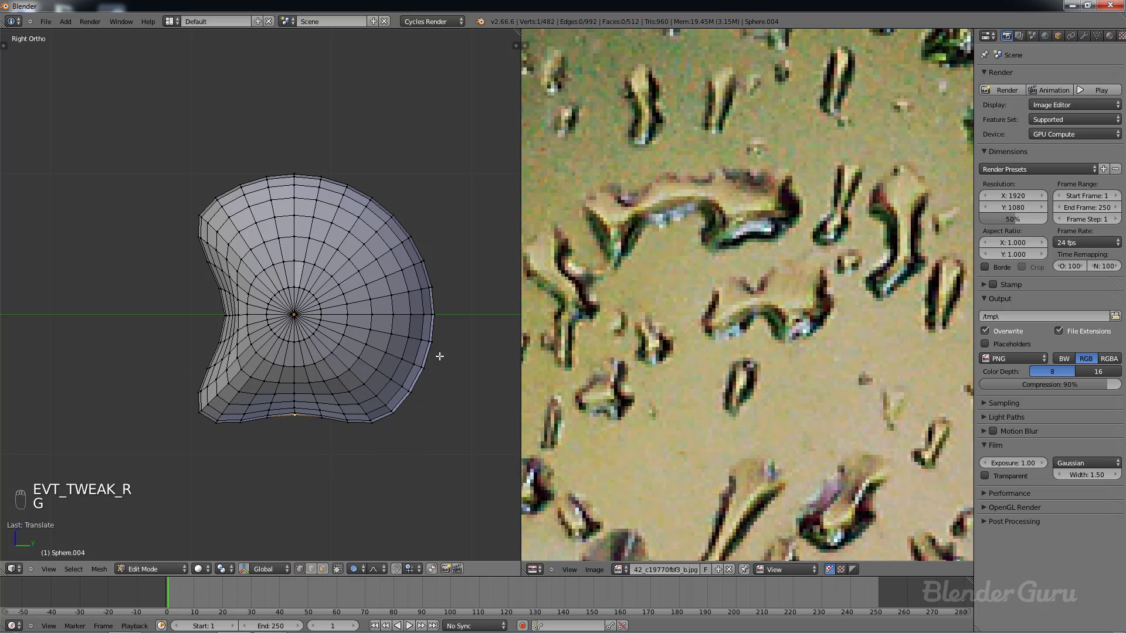
pyautogui.press('g')
pyautogui.click(457, 369)
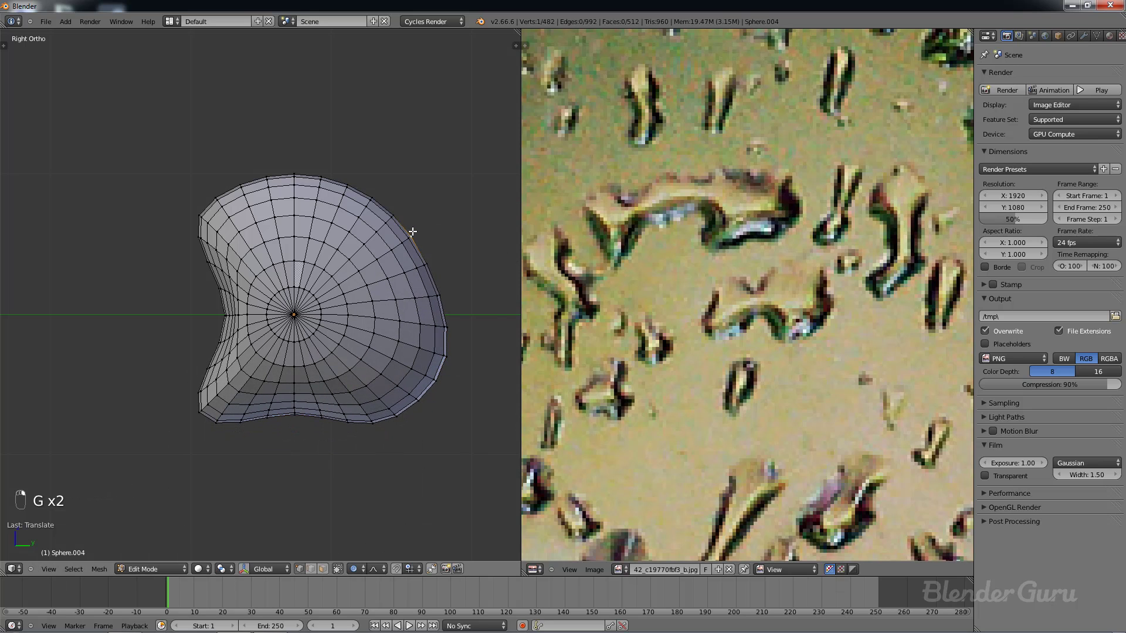
pyautogui.press('g')
pyautogui.click(441, 264)
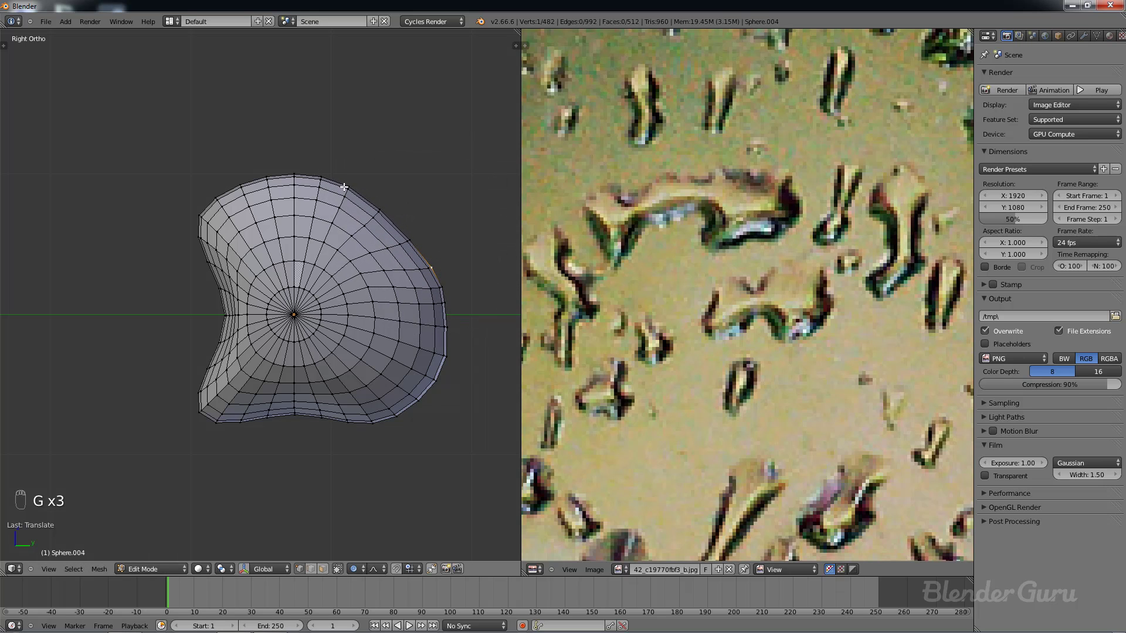
# Step: Push the droplet's upper rim inward to form a notch between two corners, shifting the surface vertices below it downward
pyautogui.press('g')
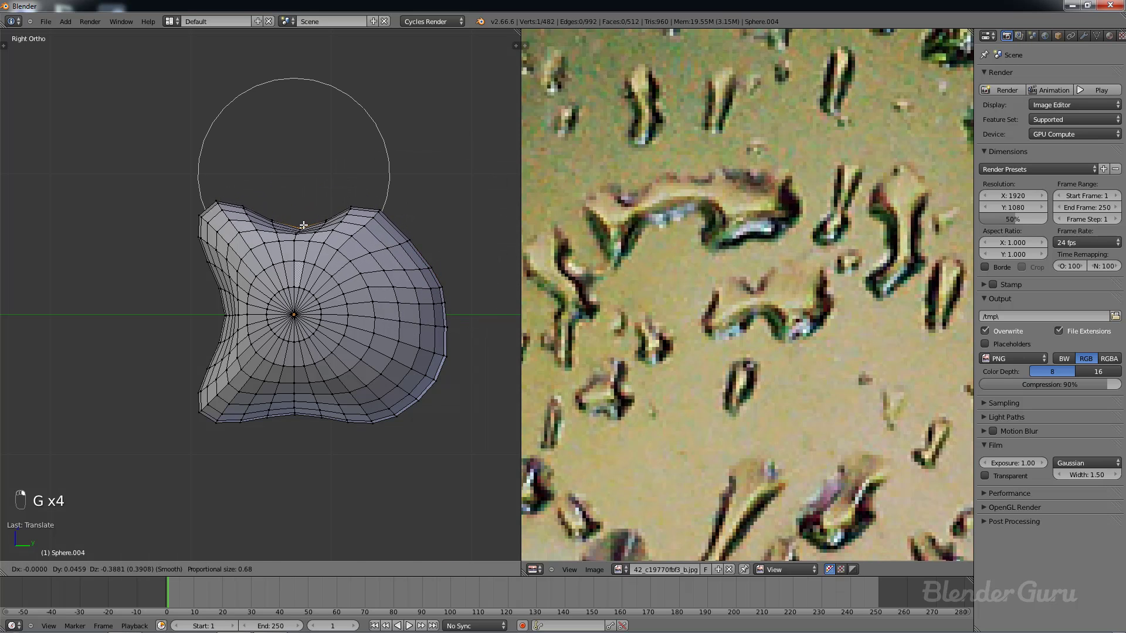
pyautogui.click(303, 226)
pyautogui.rightClick(299, 246)
pyautogui.press('g')
pyautogui.click(300, 267)
# Step: Push the droplet's upper-right rim inward to leave a star-like, four-cornered shape, and return to Object Mode
pyautogui.rightClick(403, 258)
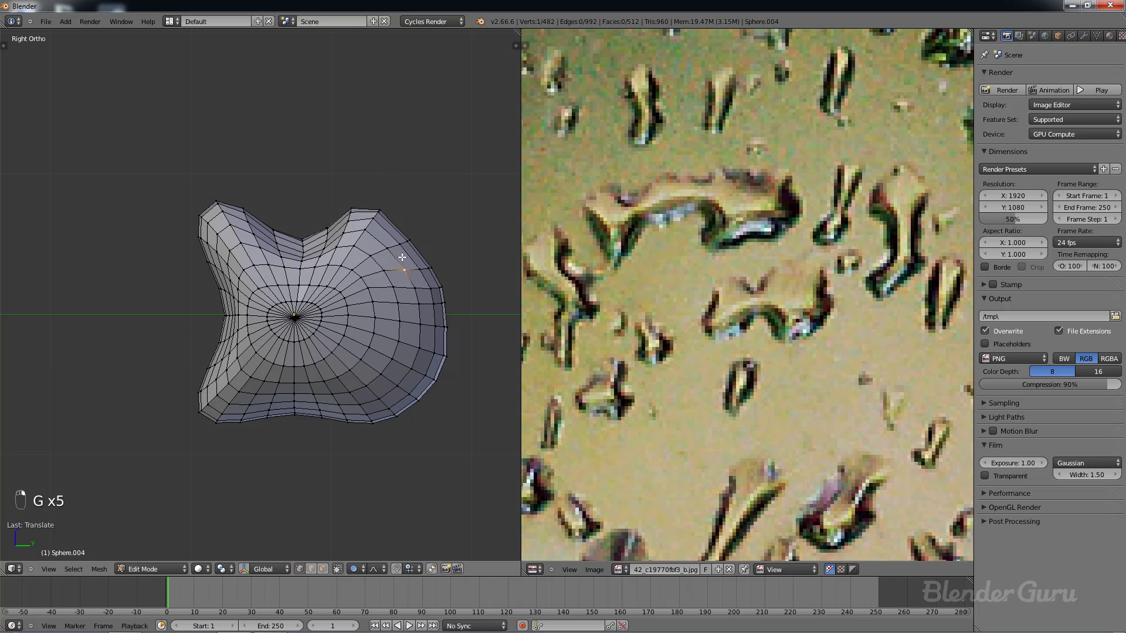
pyautogui.press('g')
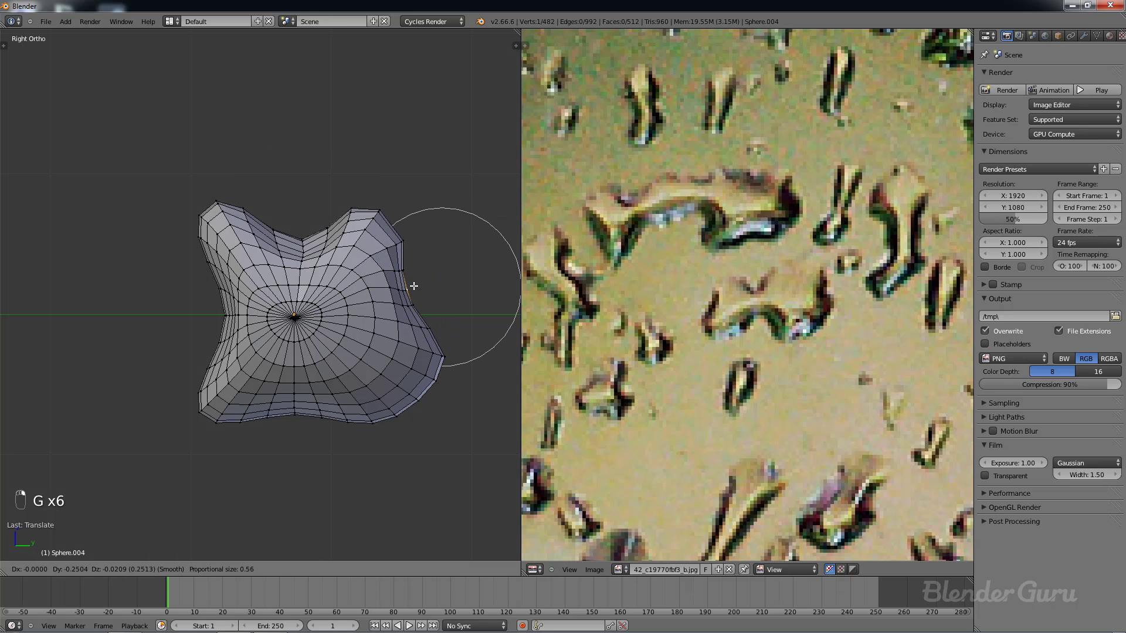
pyautogui.click(408, 288)
pyautogui.scroll(-9, 405, 294)
pyautogui.press('Tab')
pyautogui.scroll(-5, 211, 316)
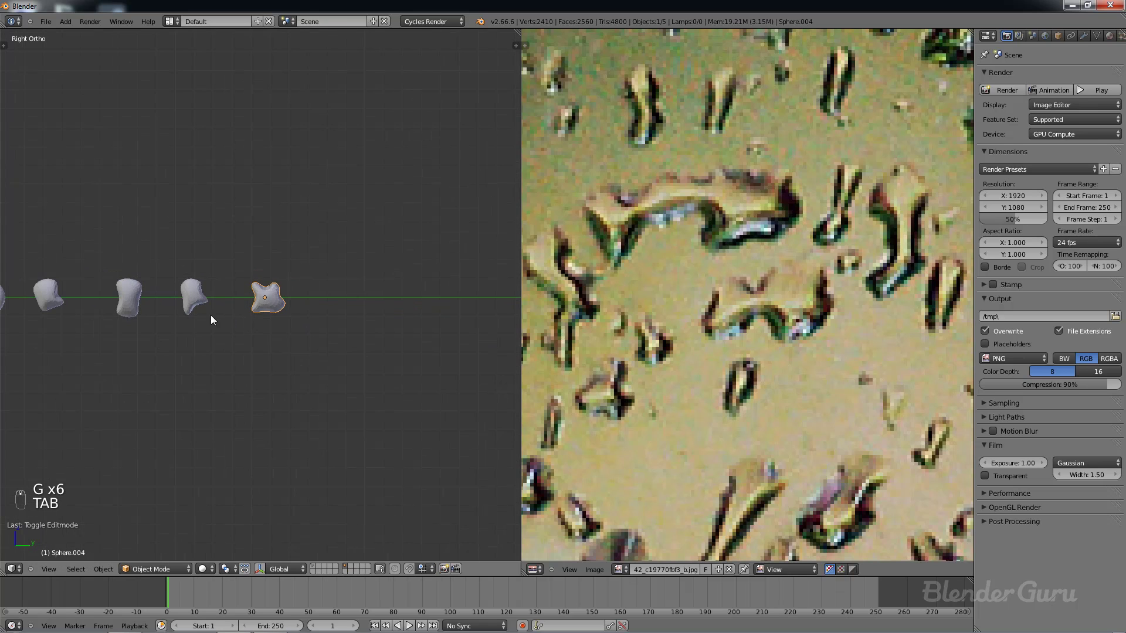
# Step: Duplicate the original round droplet along the Y axis and place the copy beyond the four-cornered droplet
pyautogui.hotkey('shift', 'd')
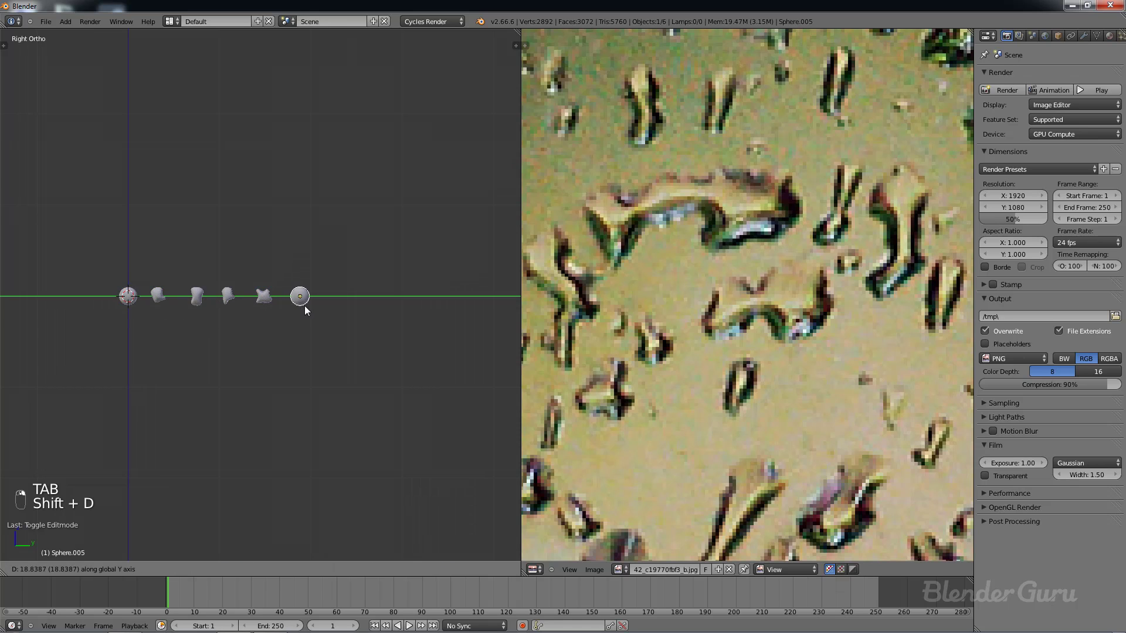
pyautogui.click(299, 305)
pyautogui.scroll(8, 294, 304)
pyautogui.scroll(2, 299, 320)
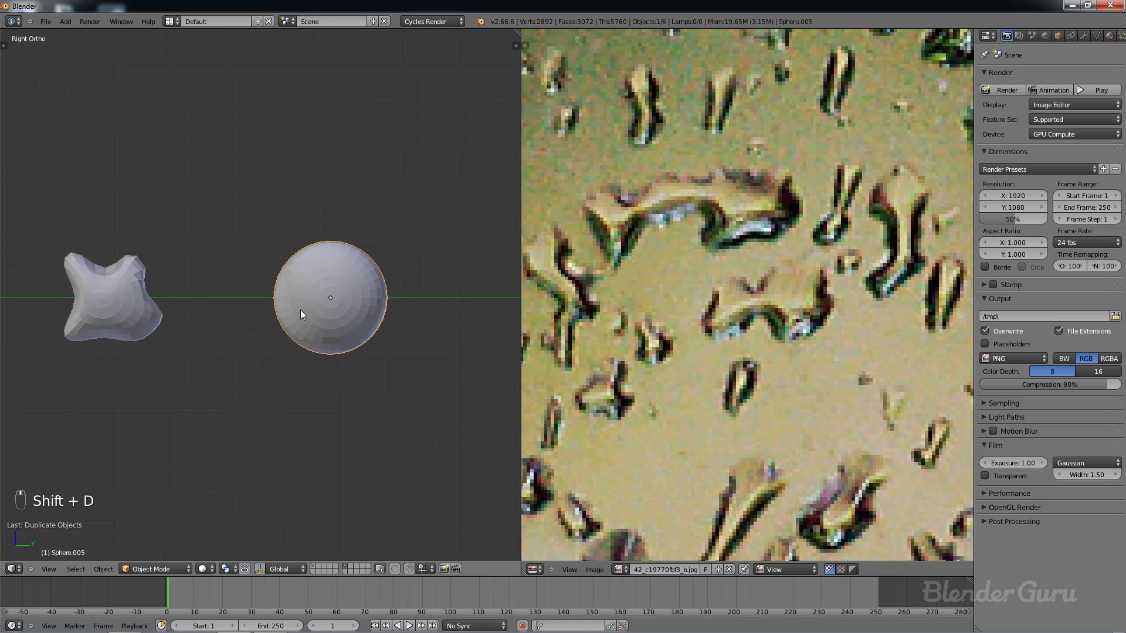
# Step: Examine droplets across the reference photo's bright and dark areas for another irregular outline to model
pyautogui.scroll(-6, 722, 310)
pyautogui.moveTo(726, 319); pyautogui.dragTo(772, 400, button='middle')
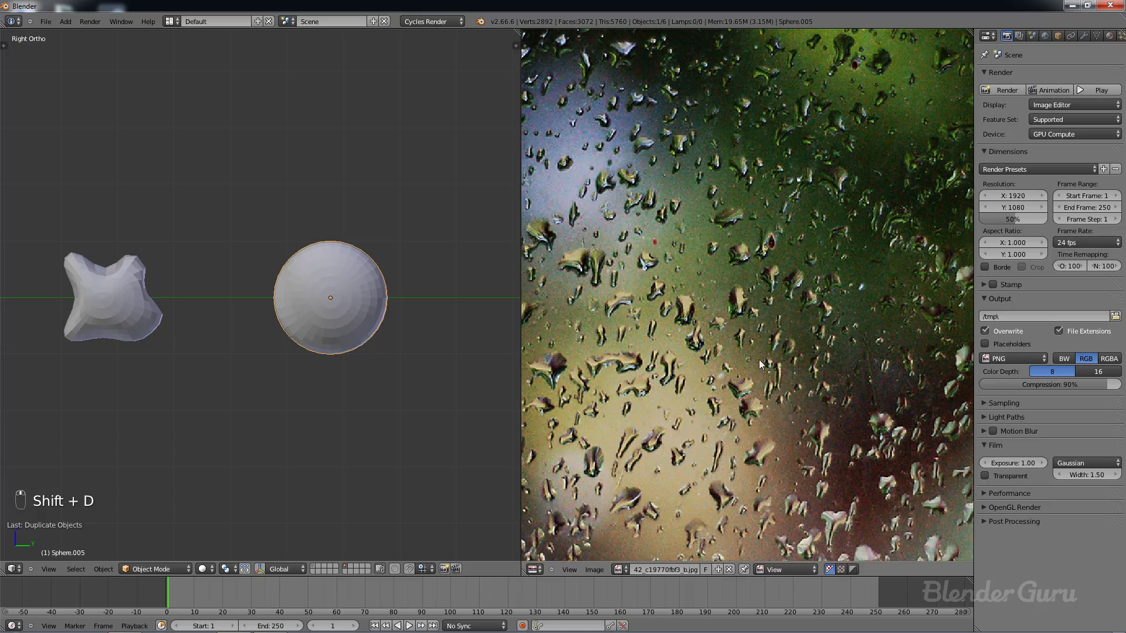
pyautogui.moveTo(757, 299); pyautogui.dragTo(827, 359, button='middle')
pyautogui.scroll(5, 782, 336)
pyautogui.moveTo(755, 272); pyautogui.dragTo(912, 299, button='middle')
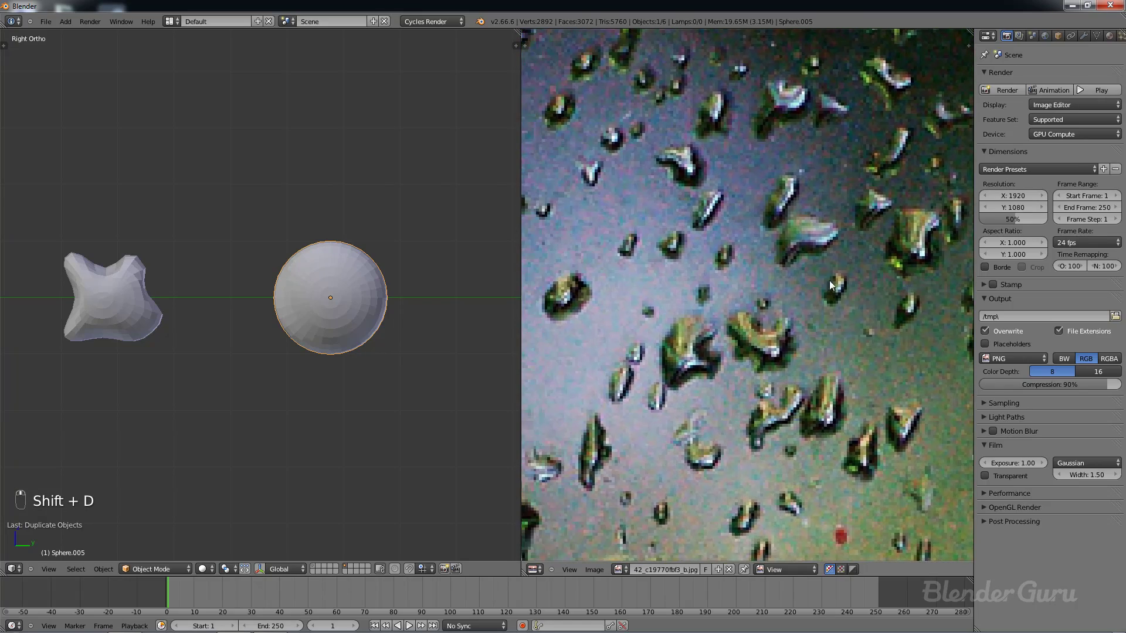
pyautogui.moveTo(829, 280); pyautogui.dragTo(753, 130, button='middle')
pyautogui.moveTo(821, 234); pyautogui.dragTo(638, 499, button='middle')
pyautogui.scroll(-2, 658, 525)
pyautogui.scroll(7, 701, 392)
pyautogui.scroll(-4, 705, 374)
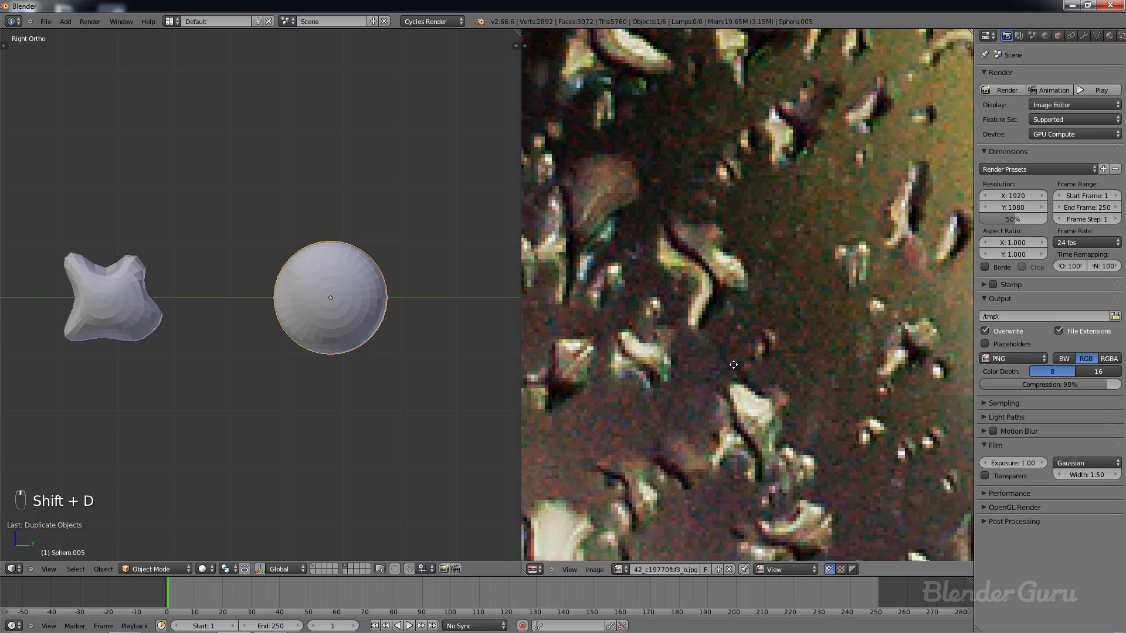
pyautogui.moveTo(736, 365); pyautogui.dragTo(781, 383, button='middle')
# Step: Enter Edit Mode on the new round copy and push its lower-left rim inward with a reduced proportional editing radius
pyautogui.scroll(3, 308, 352)
pyautogui.press('Tab')
pyautogui.keyDown('shift'); pyautogui.moveTo(361, 362); pyautogui.dragTo(273, 353, button='middle'); pyautogui.keyUp('shift')
pyautogui.scroll(2, 273, 353)
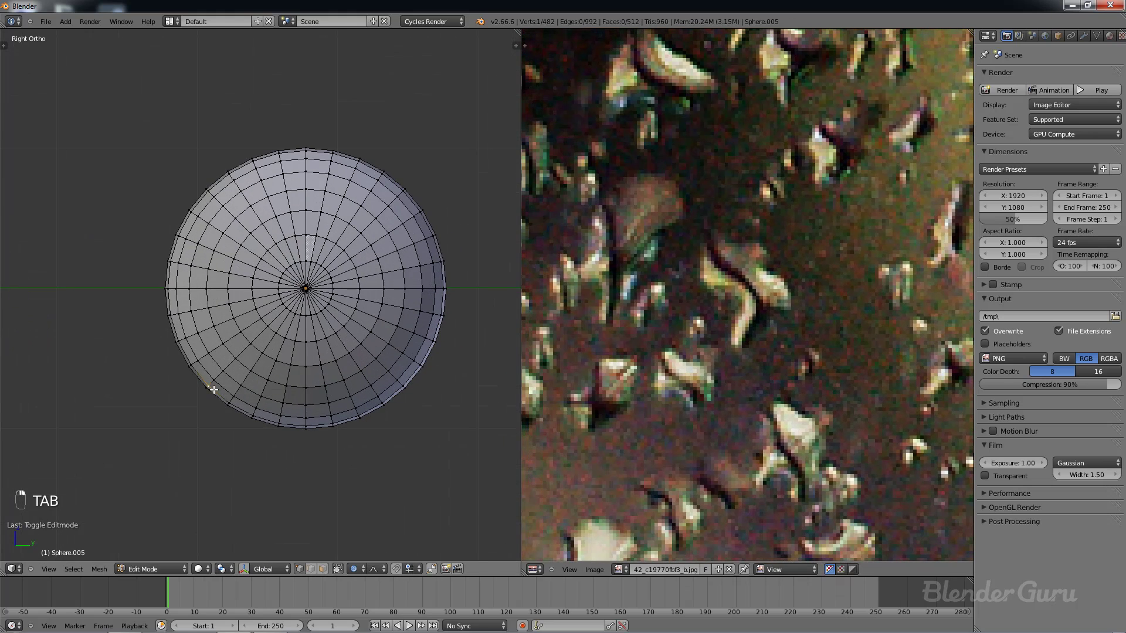
pyautogui.press('g')
pyautogui.scroll(-6, 246, 326)
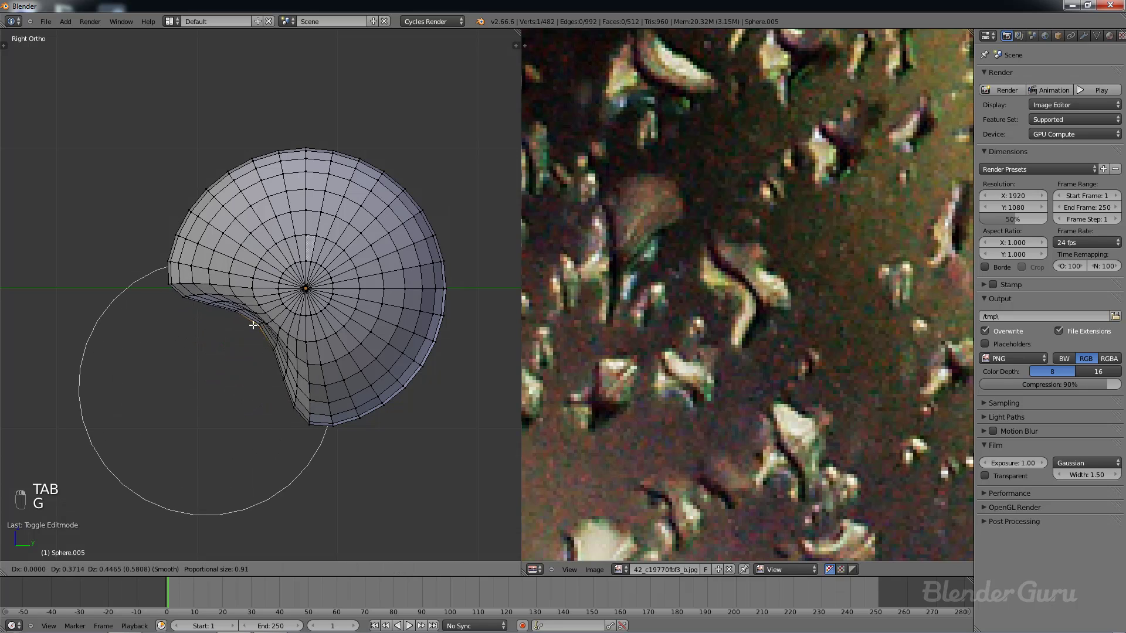
pyautogui.scroll(-2, 248, 339)
pyautogui.scroll(3, 244, 344)
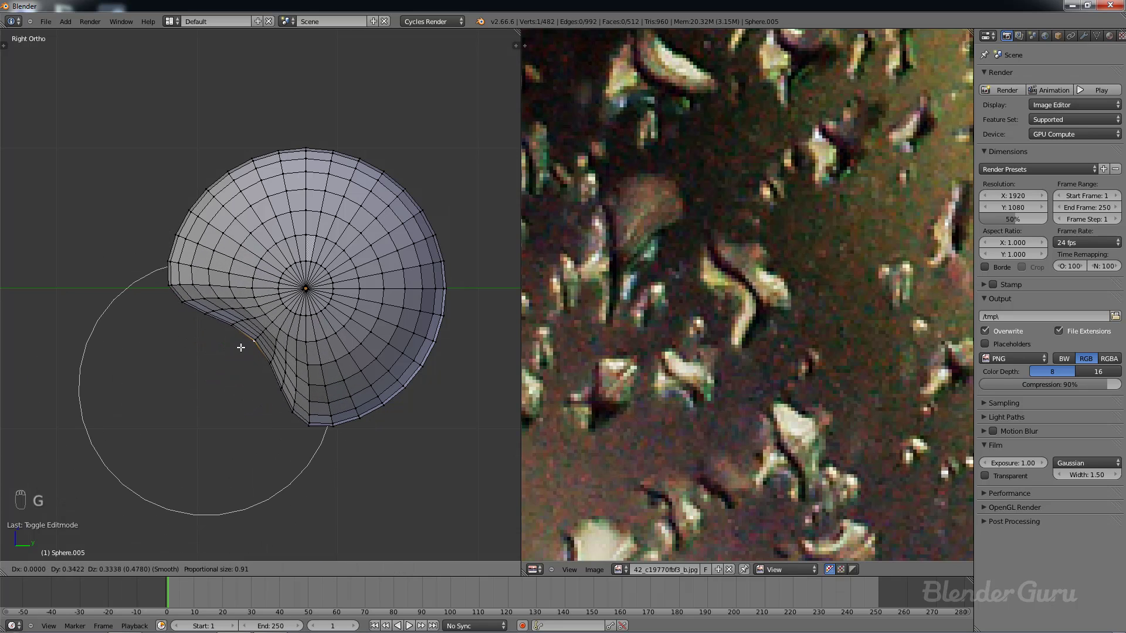
pyautogui.click(238, 350)
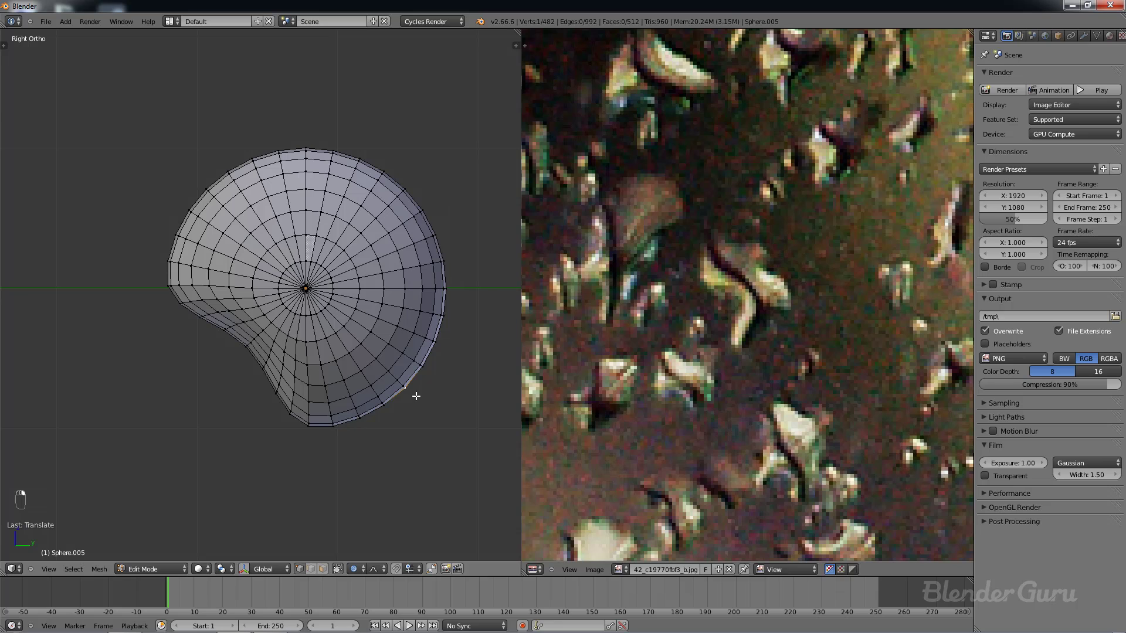
# Step: Push the droplet's lower-right rim inward, and carve a concave curve into its upper-right rim using proportional moves
pyautogui.press('g')
pyautogui.click(409, 319)
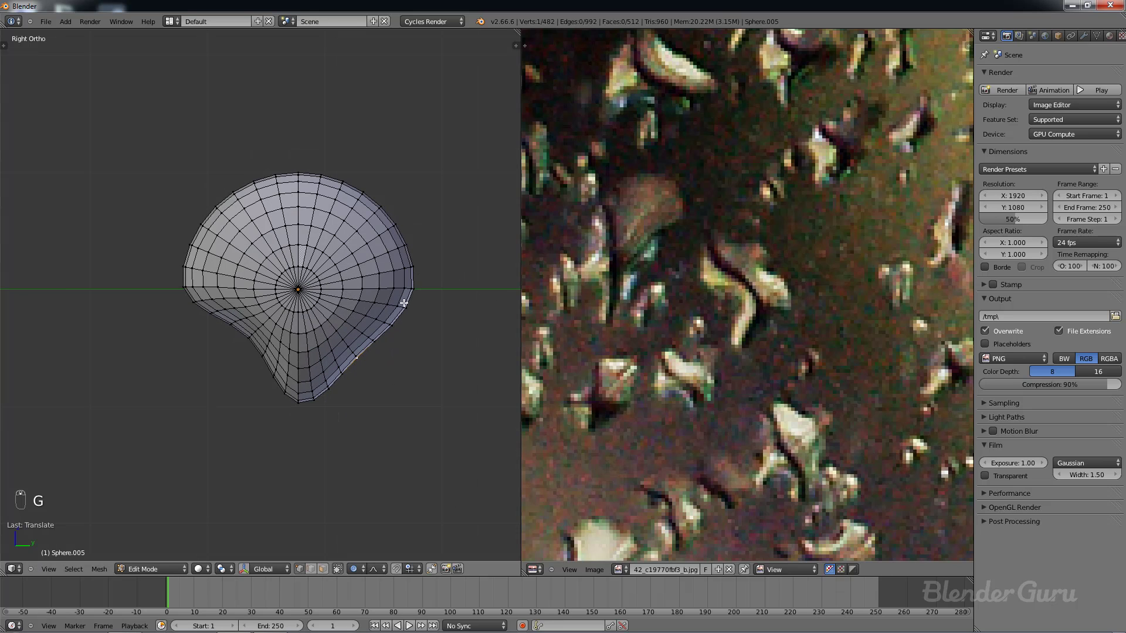
pyautogui.keyDown('shift'); pyautogui.moveTo(408, 276); pyautogui.dragTo(380, 318, button='middle'); pyautogui.keyUp('shift')
pyautogui.press('g')
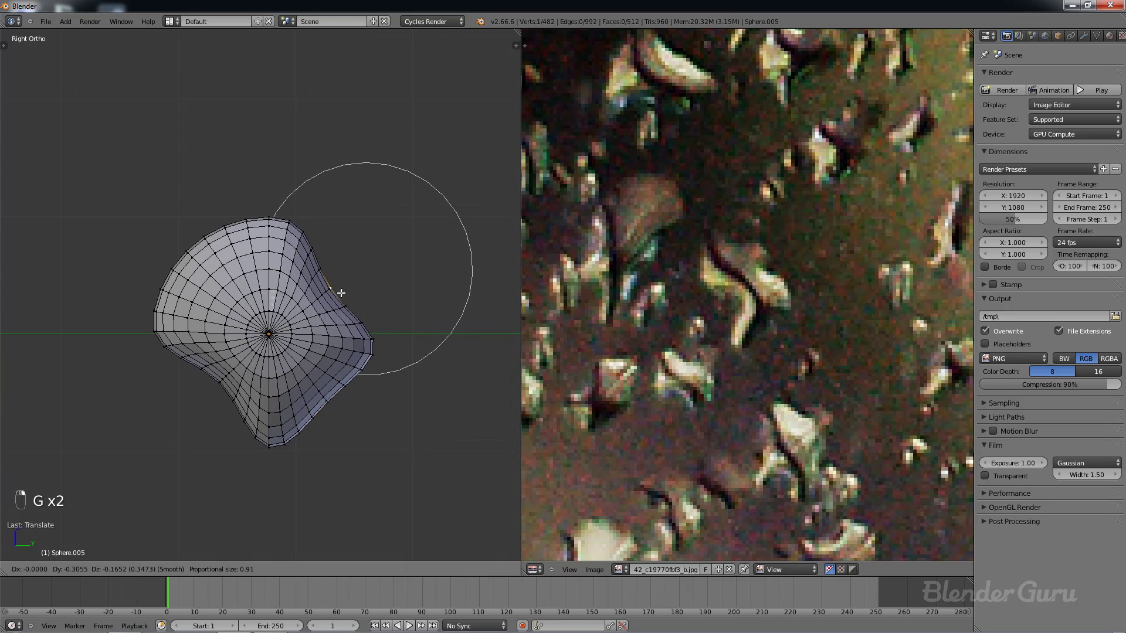
pyautogui.scroll(-1, 337, 296)
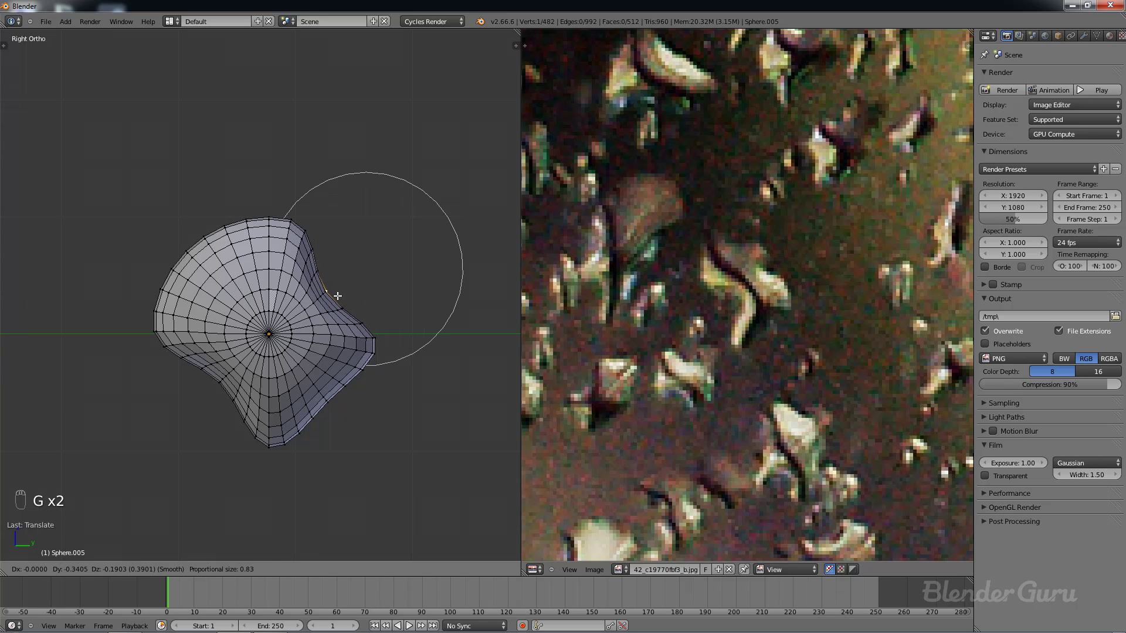
pyautogui.click(338, 296)
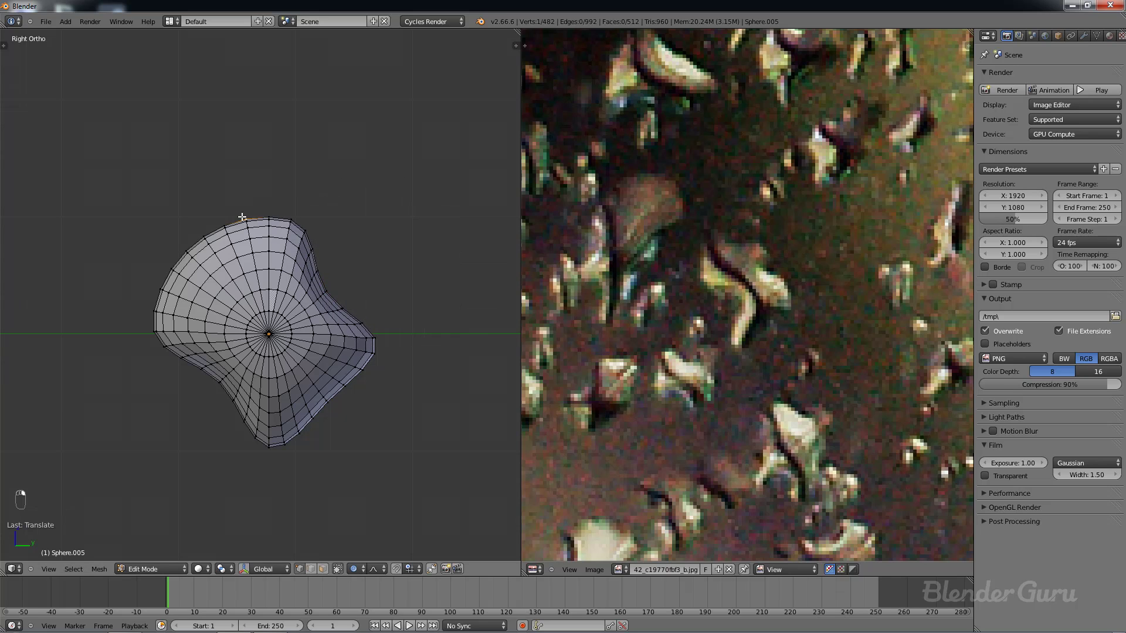
# Step: Flatten the droplet's rounded upper rim and left side with several small proportional moves inward
pyautogui.press('g')
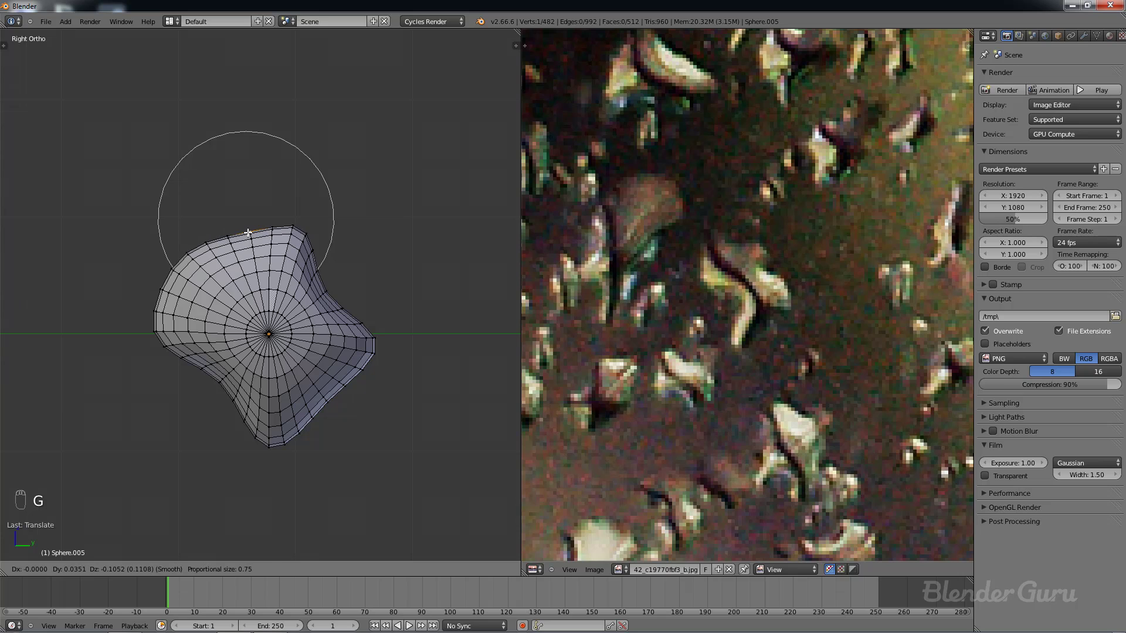
pyautogui.click(248, 233)
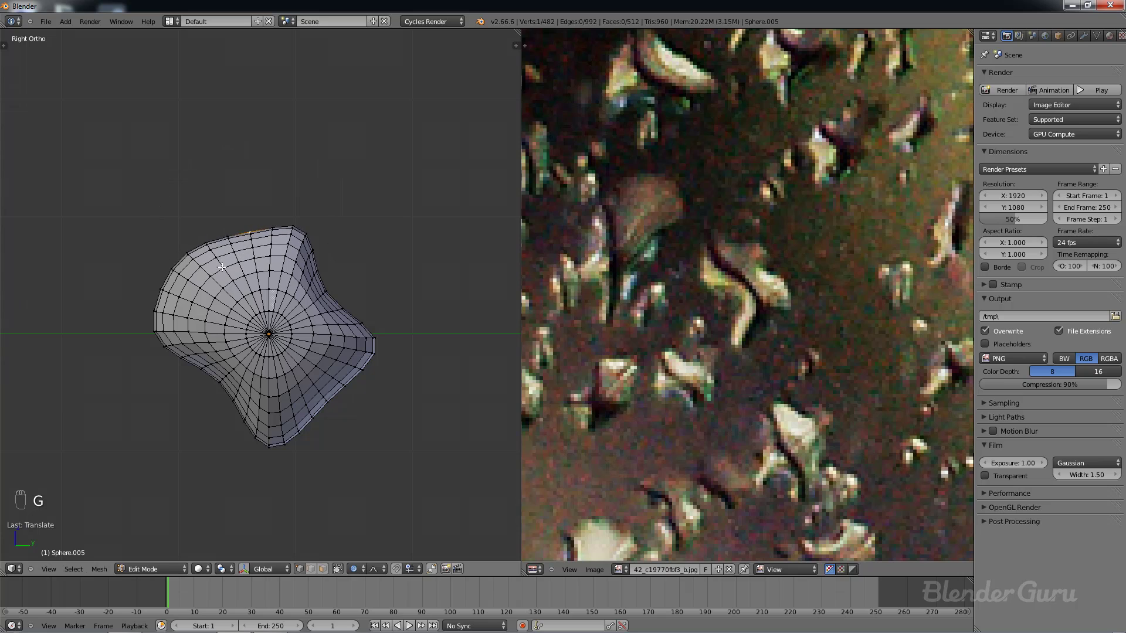
pyautogui.press('g')
pyautogui.click(160, 336)
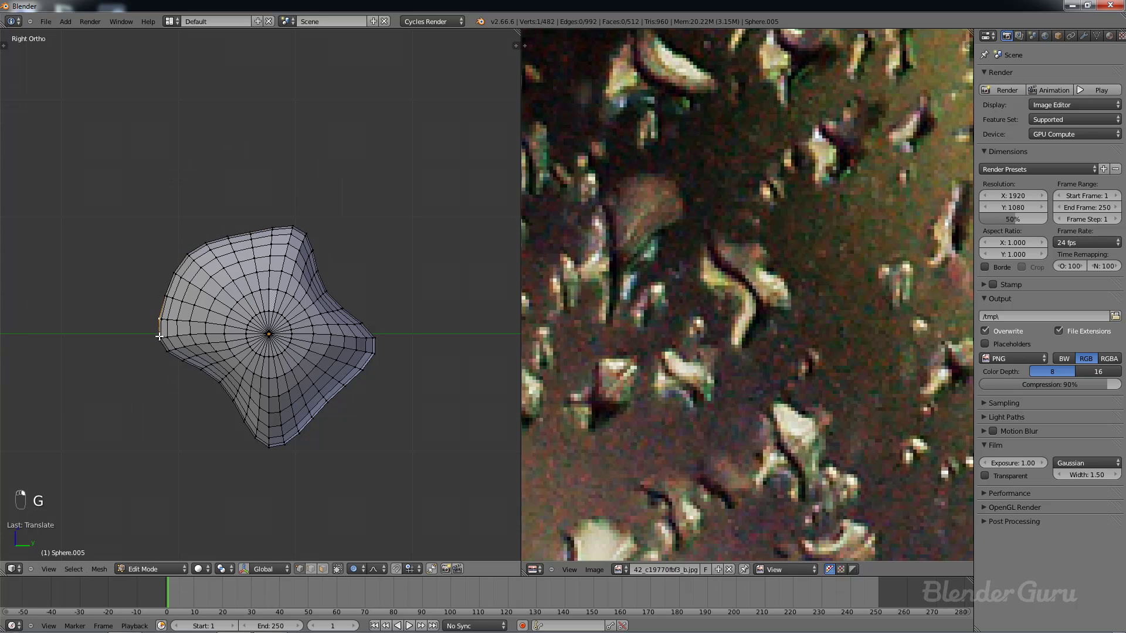
pyautogui.press('g')
pyautogui.click(179, 288)
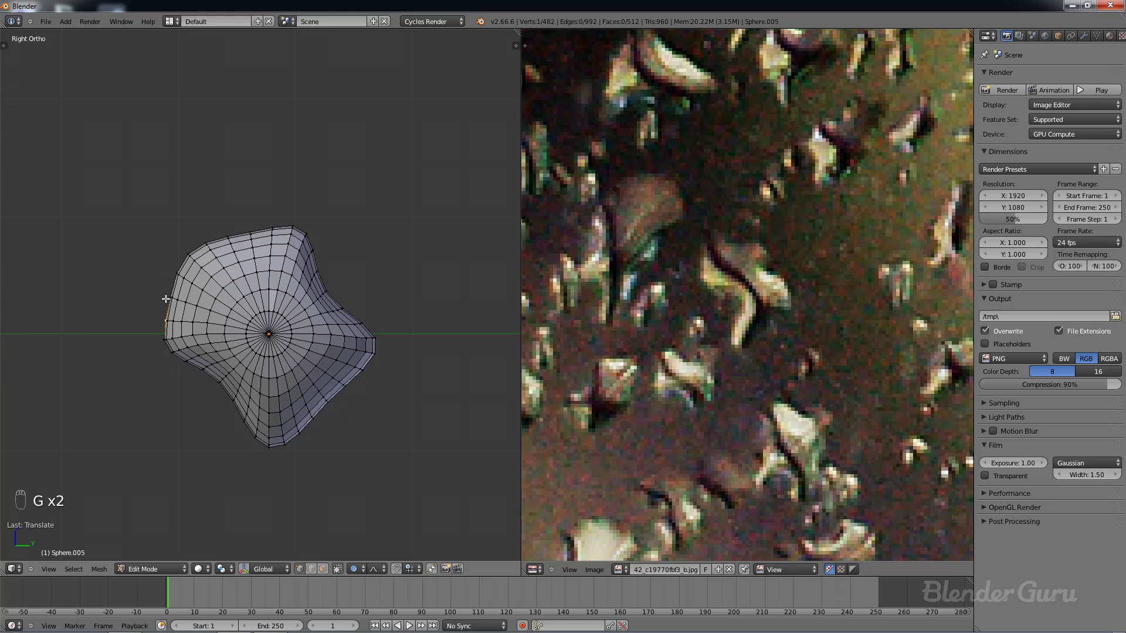
pyautogui.press('g')
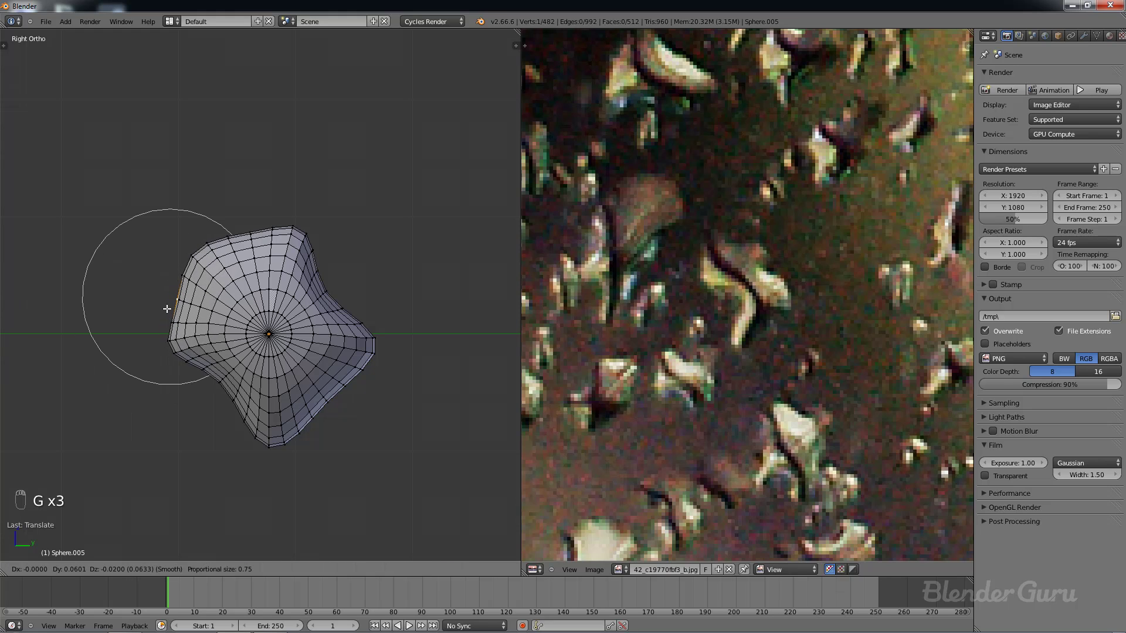
pyautogui.click(167, 308)
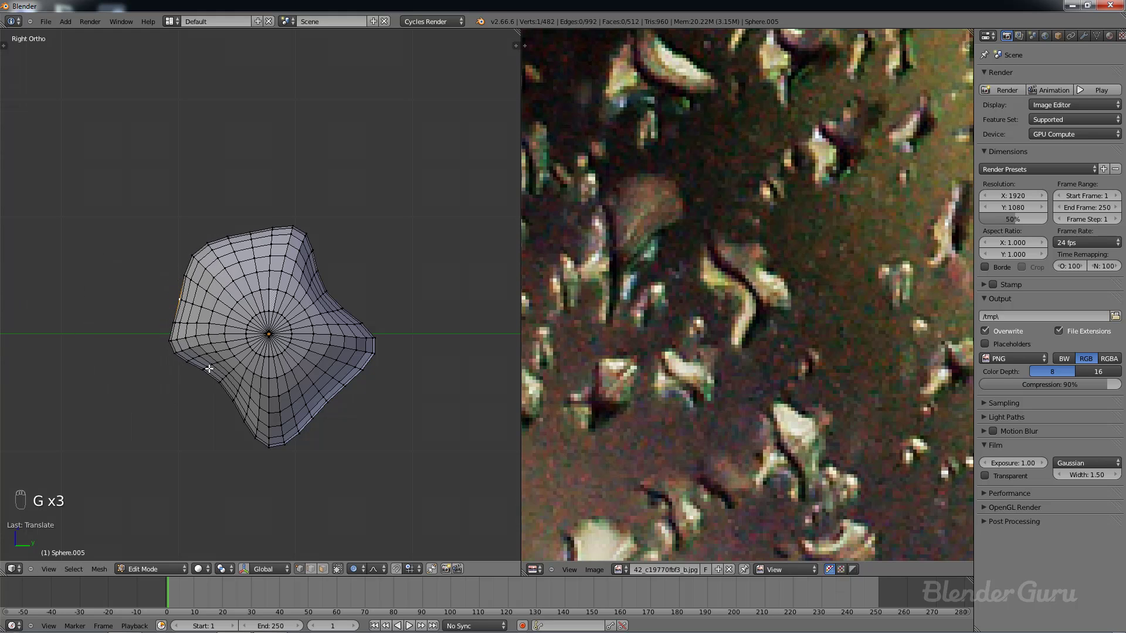
# Step: Deepen the droplet's lower-left notch to narrow its lower lobe, and nudge the centre vertices slightly away from the notch
pyautogui.scroll(1, 236, 373)
pyautogui.scroll(-2, 239, 372)
pyautogui.click(246, 365)
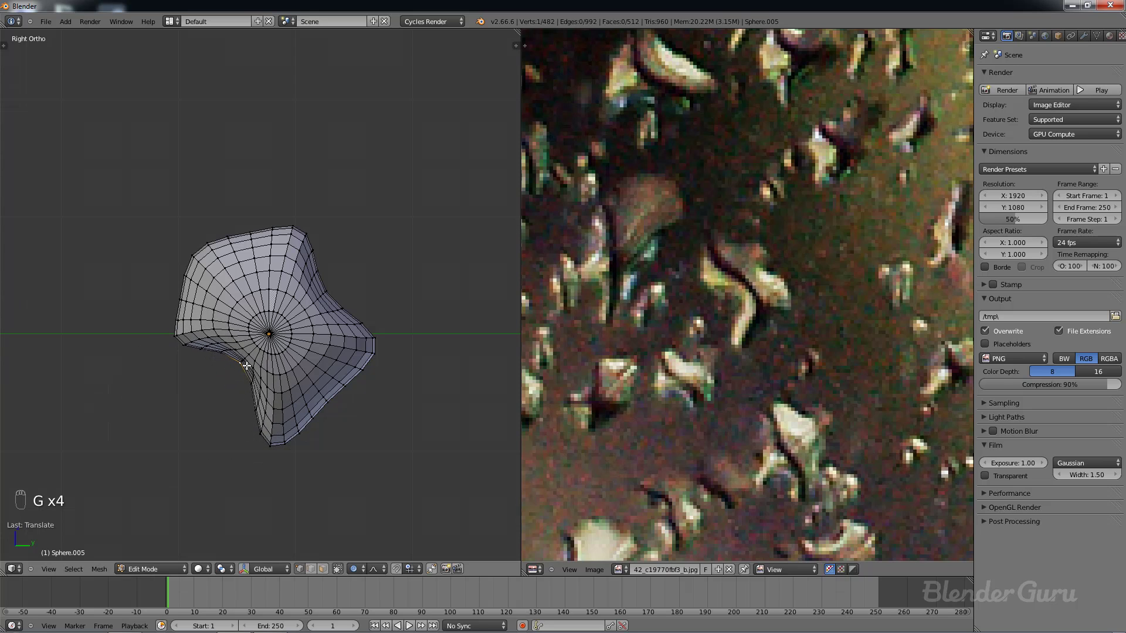
pyautogui.rightClick(268, 335)
pyautogui.press('g')
pyautogui.click(274, 333)
# Step: Nudge the vertices of the droplet's lower lobe to refine the outline around its tip
pyautogui.rightClick(288, 396)
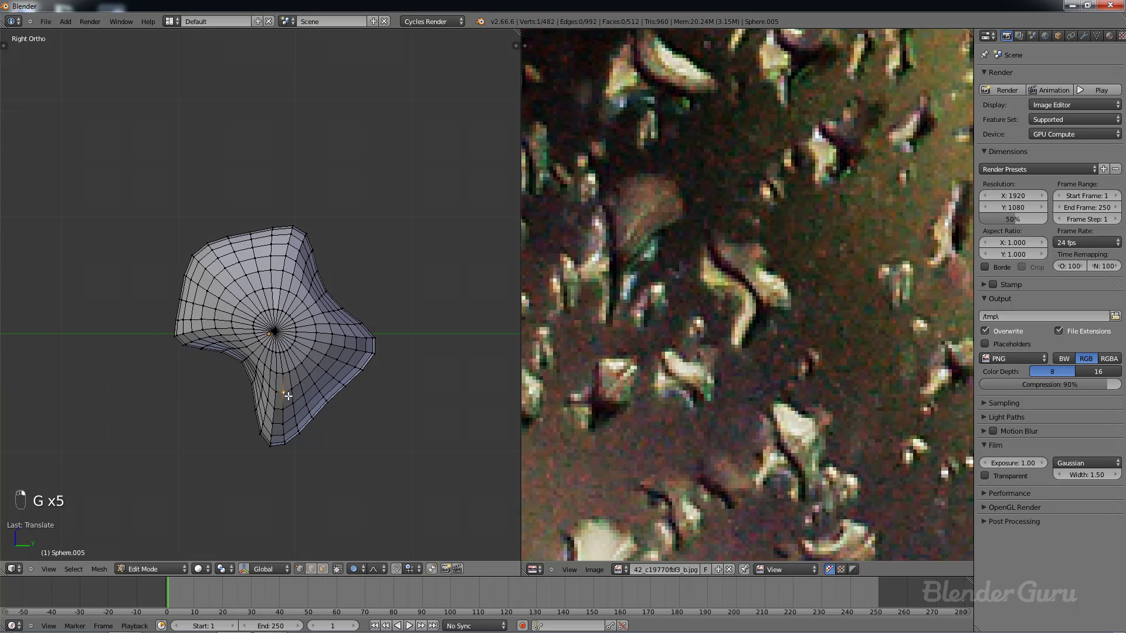
pyautogui.press('g')
pyautogui.click(292, 440)
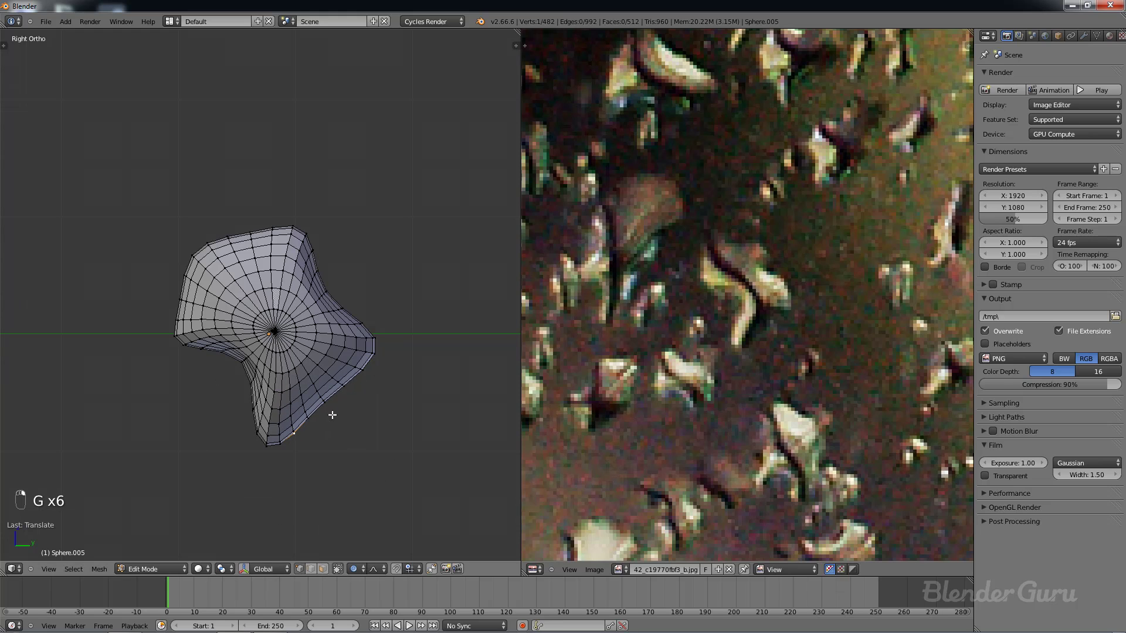
# Step: Push the lower edge of the droplet's right lobe slightly inward, and pull the lobe's tip outward
pyautogui.rightClick(340, 394)
pyautogui.press('g')
pyautogui.click(329, 394)
pyautogui.rightClick(382, 353)
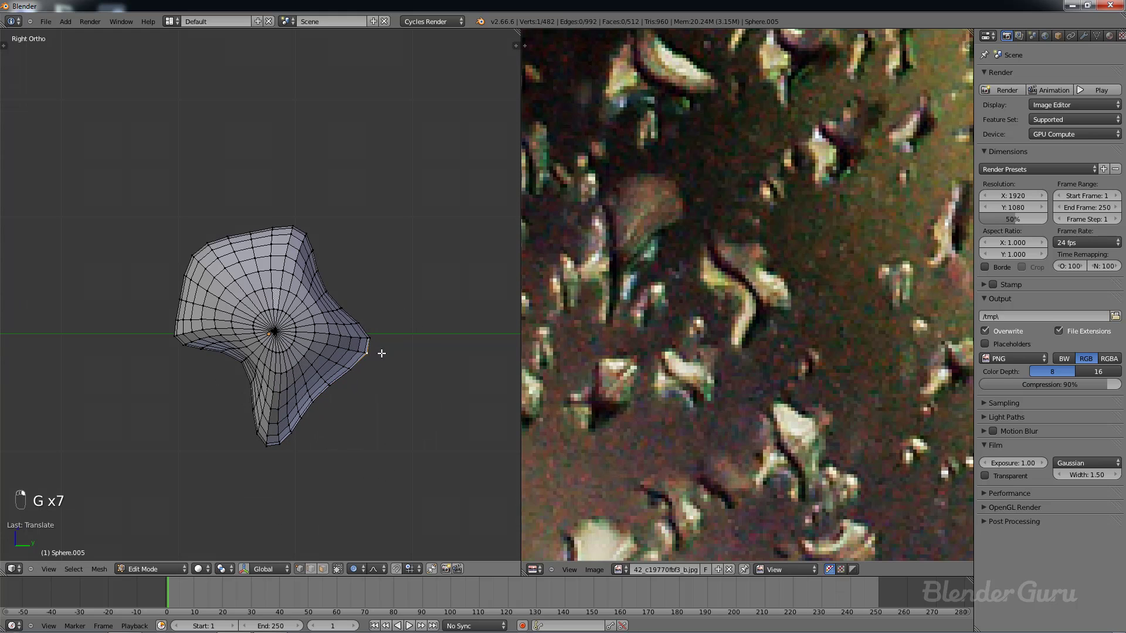
pyautogui.press('g')
pyautogui.click(389, 347)
pyautogui.scroll(-2, 394, 348)
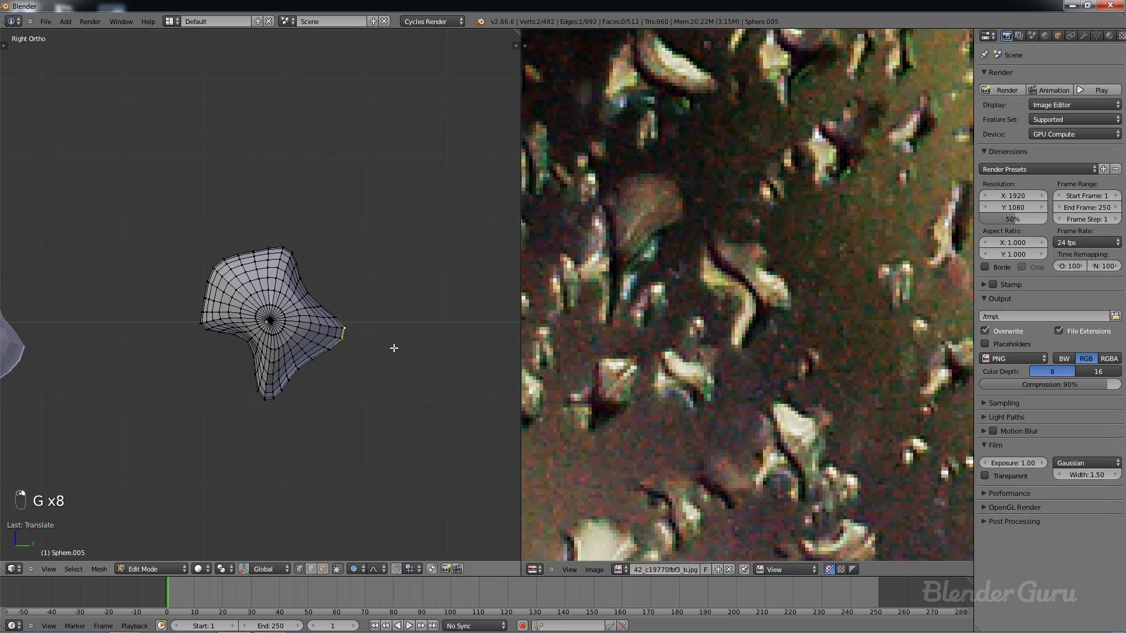
# Step: Nudge the upper edge of the droplet's right lobe outward by about 0.06 with proportional editing, and finish editing the mesh
pyautogui.scroll(2, 366, 319)
pyautogui.rightClick(375, 322)
pyautogui.press('g')
pyautogui.scroll(-3, 384, 314)
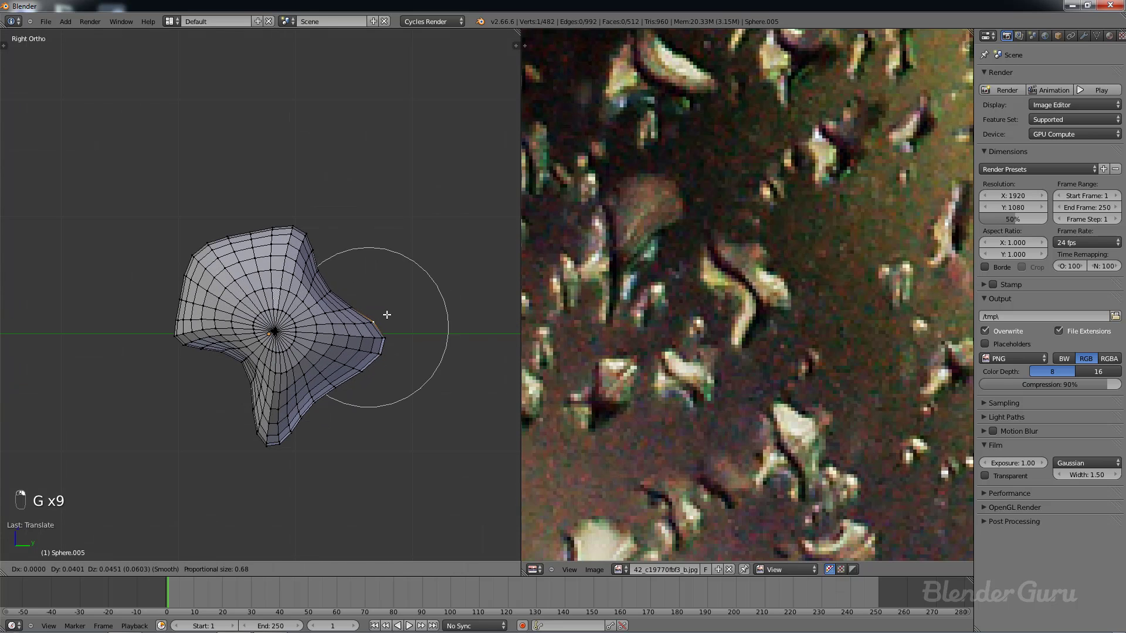
pyautogui.click(387, 315)
pyautogui.rightClick(308, 218)
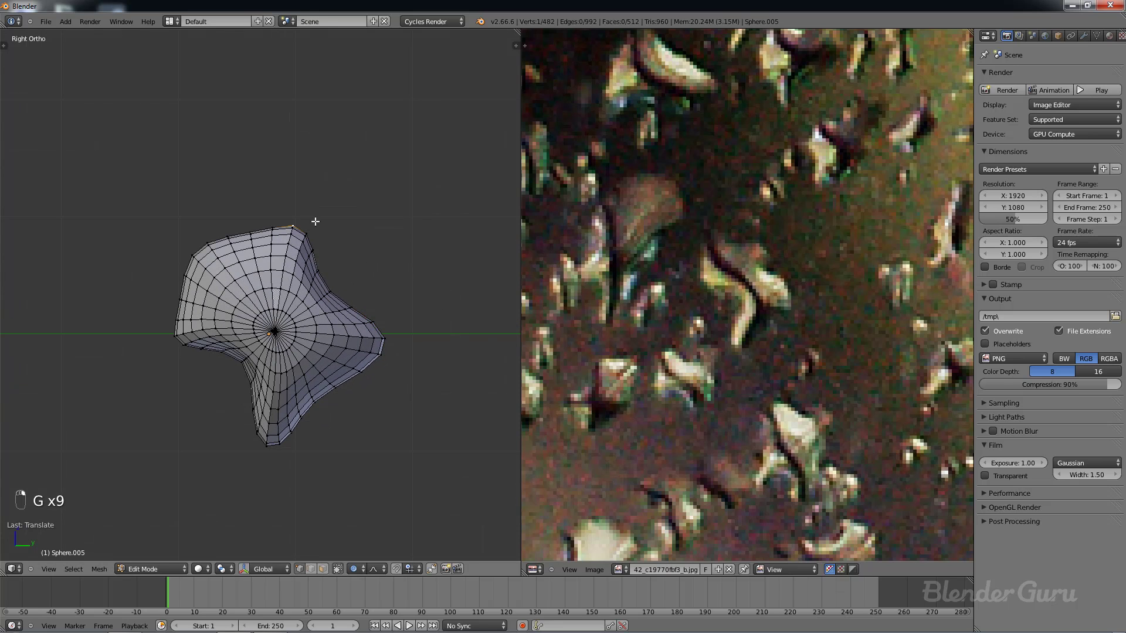
pyautogui.scroll(-5, 315, 221)
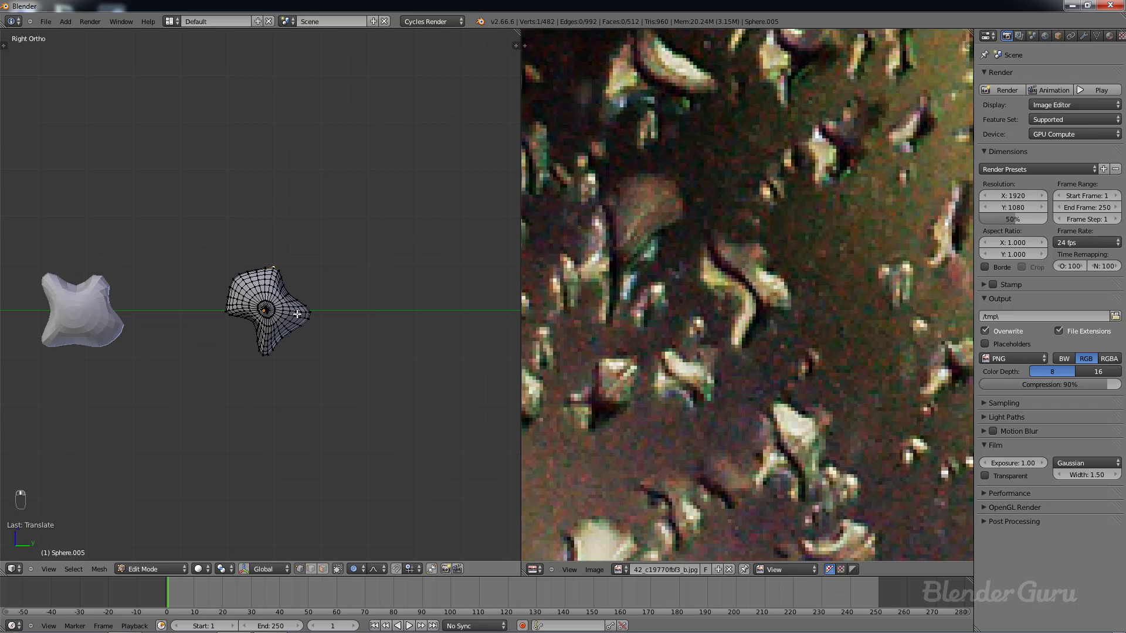
pyautogui.scroll(-6, 297, 313)
pyautogui.press('Tab')
# Step: Duplicate the original flattened sphere and place the copy at the far end of the droplet row
pyautogui.keyDown('shift'); pyautogui.moveTo(249, 322); pyautogui.dragTo(325, 318, button='middle'); pyautogui.keyUp('shift')
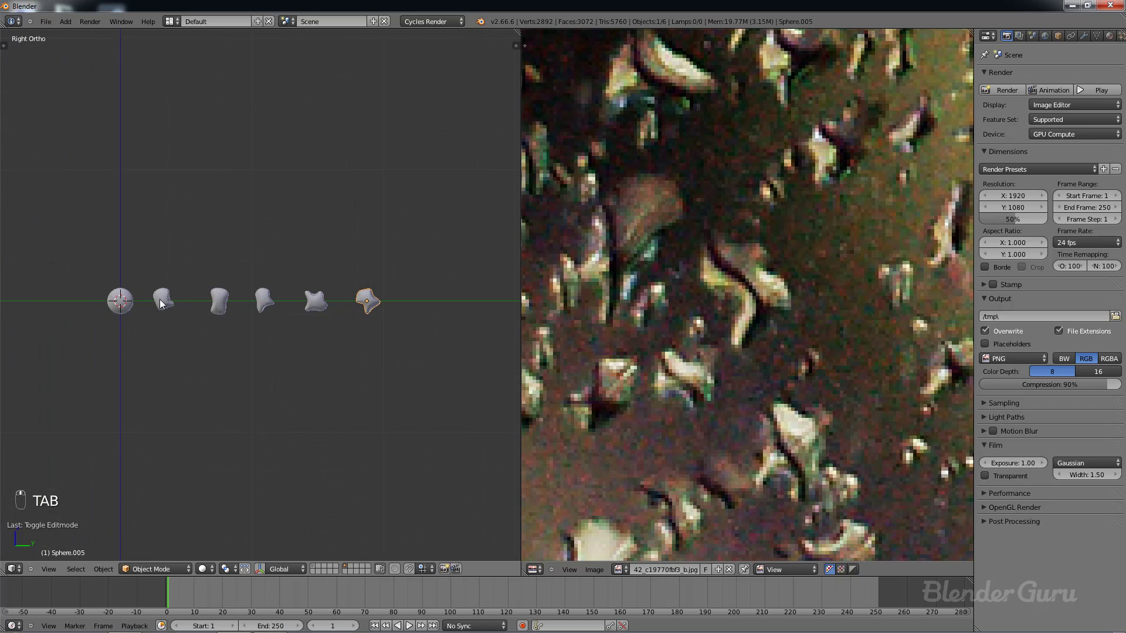
pyautogui.hotkey('shift', 'd')
pyautogui.click(427, 319)
pyautogui.keyDown('shift'); pyautogui.moveTo(427, 319); pyautogui.dragTo(289, 324, button='middle'); pyautogui.keyUp('shift')
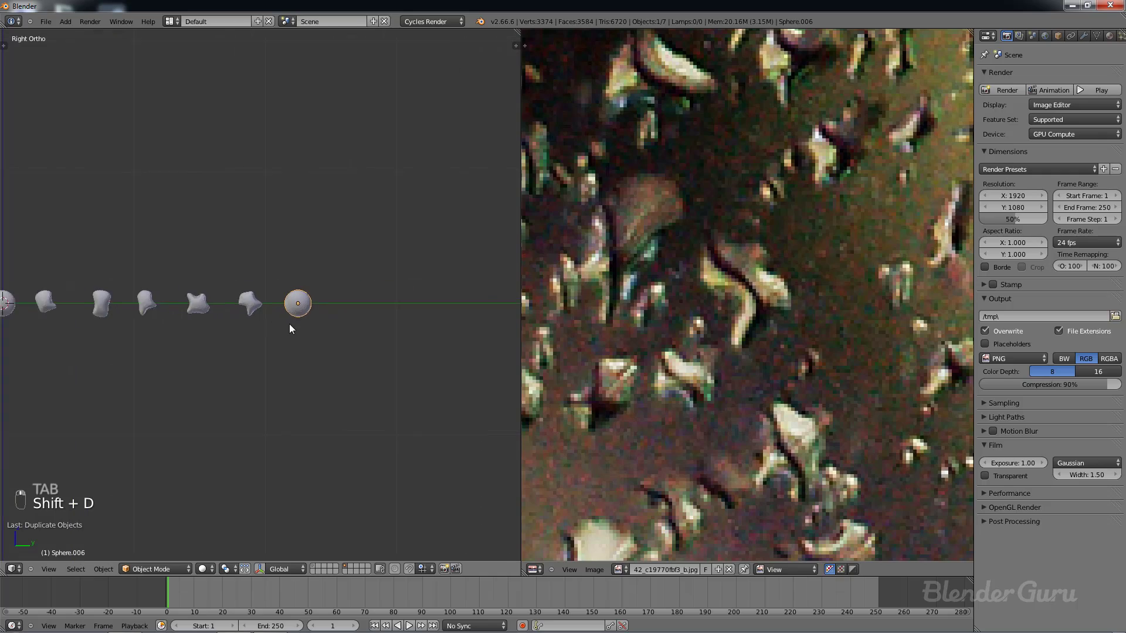
pyautogui.scroll(7, 289, 324)
pyautogui.scroll(-3, 643, 320)
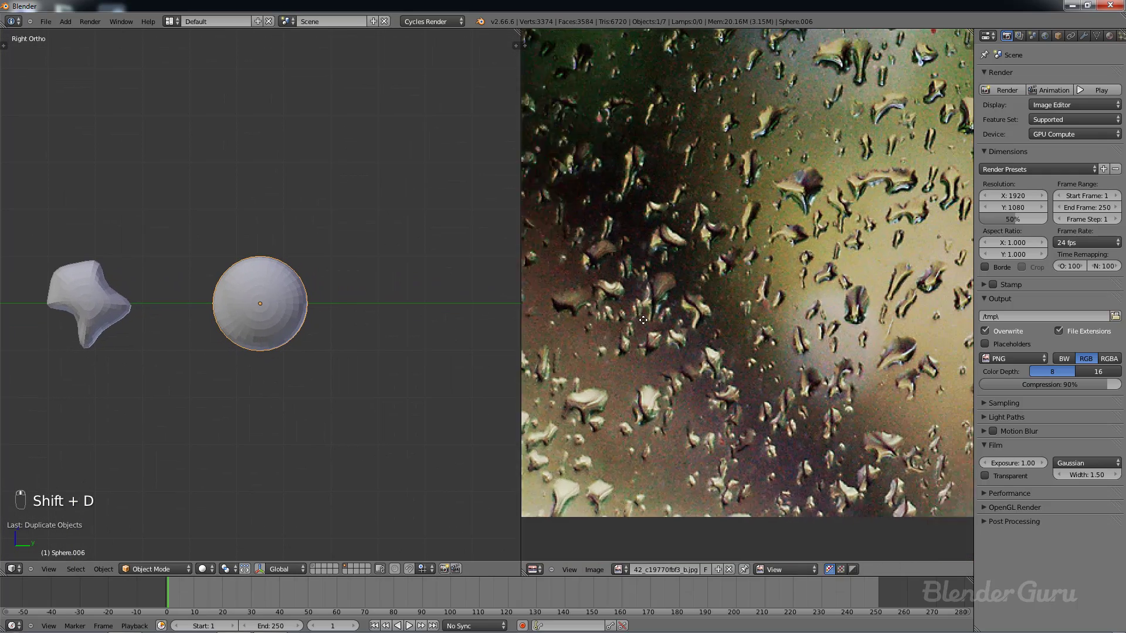
# Step: Examine the larger lobed droplets in the reference photo as a model for the new shape
pyautogui.moveTo(643, 319); pyautogui.dragTo(578, 364, button='middle')
pyautogui.moveTo(719, 231); pyautogui.dragTo(682, 288, button='middle')
pyautogui.scroll(2, 682, 289)
pyautogui.moveTo(800, 293)
pyautogui.mouseDown(button='middle')
pyautogui.moveTo(685, 300)
pyautogui.moveTo(796, 309)
pyautogui.mouseUp(button='middle')
pyautogui.scroll(5, 688, 301)
pyautogui.scroll(2, 371, 358)
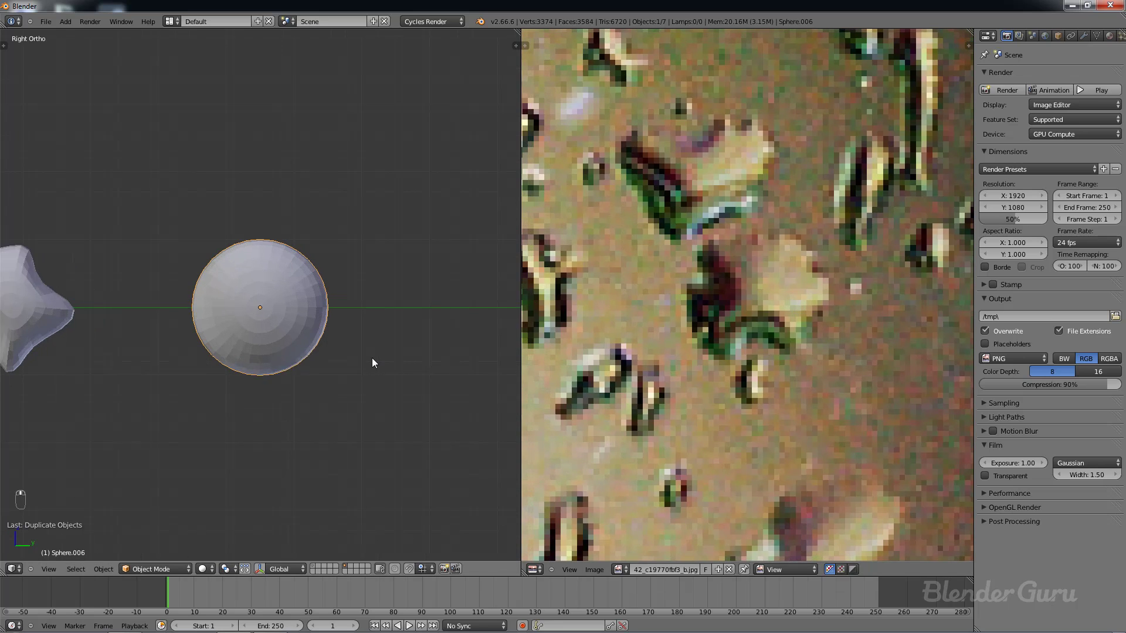
pyautogui.scroll(1, 372, 357)
# Step: Push the new sphere's bottom rim up about 0.29 along Z with proportional editing to form a concave notch
pyautogui.press('Tab')
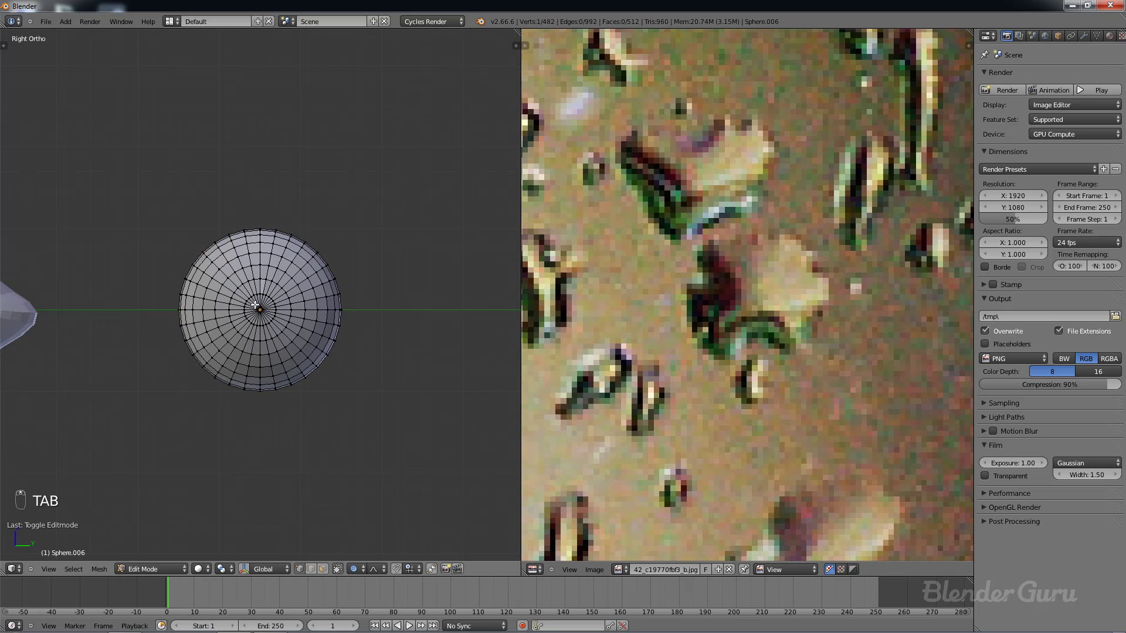
pyautogui.rightClick(271, 406)
pyautogui.rightClick(262, 311)
pyautogui.rightClick(263, 401)
pyautogui.scroll(2, 268, 372)
pyautogui.press('g')
pyautogui.press('z')
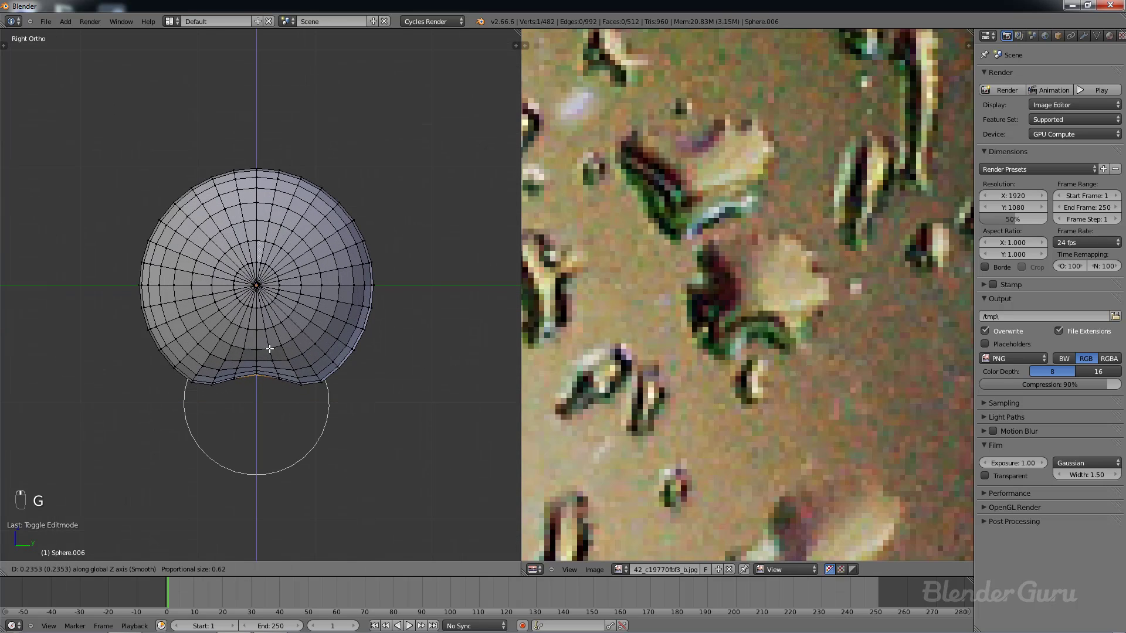
pyautogui.scroll(-1, 269, 348)
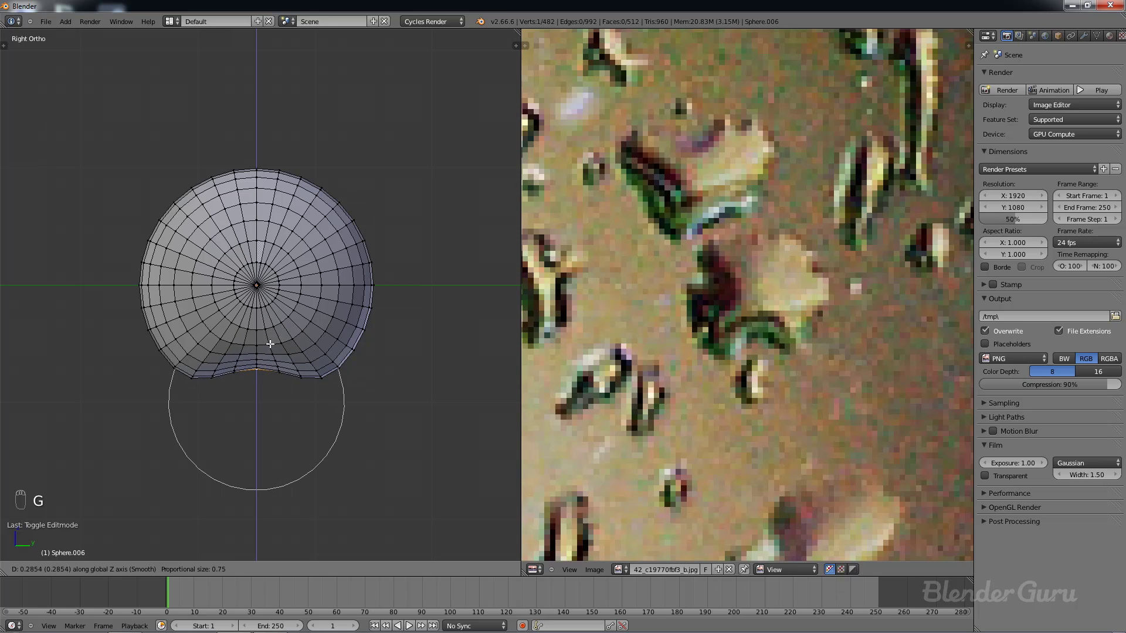
pyautogui.click(270, 344)
# Step: Push the droplet's lower-right and lower-left rims inward with proportional moves to shape two bottom corners
pyautogui.rightClick(354, 350)
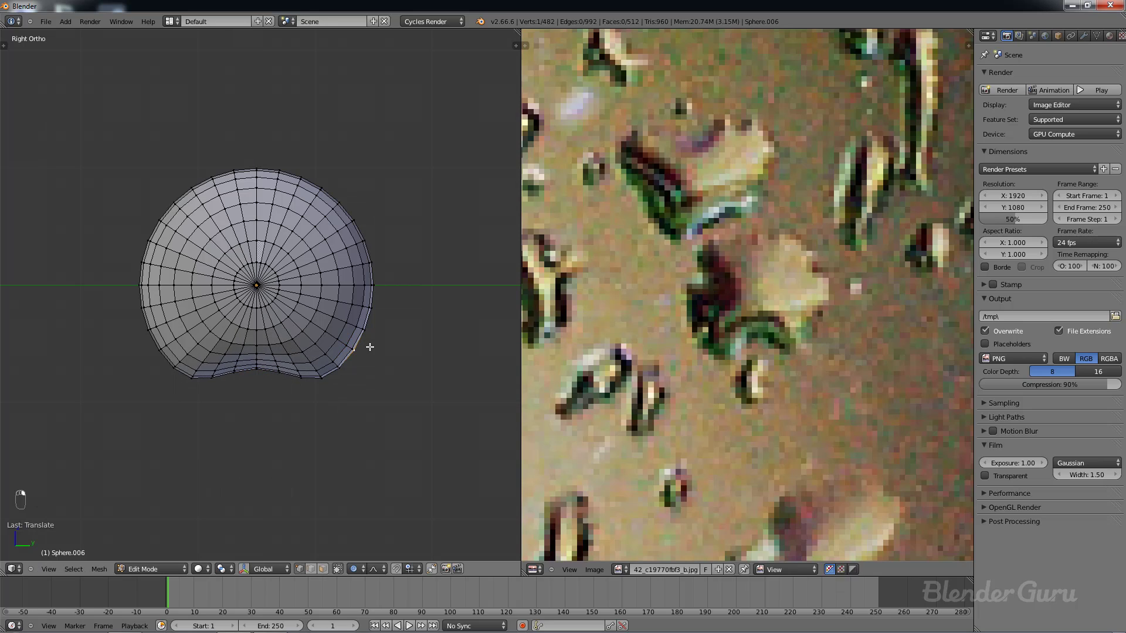
pyautogui.press('g')
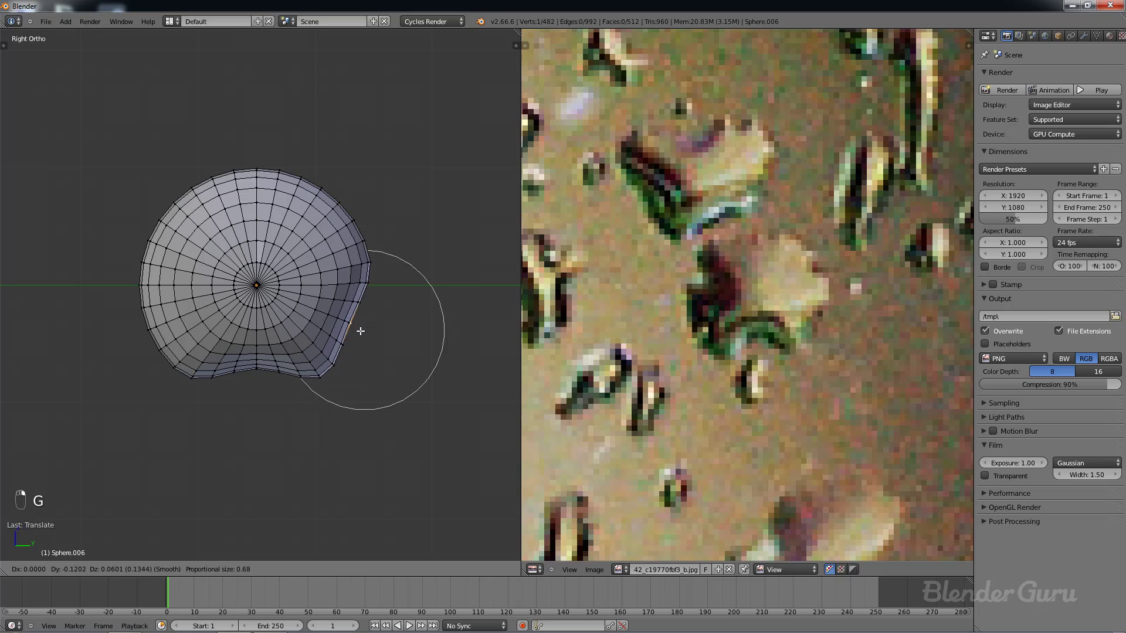
pyautogui.click(357, 293)
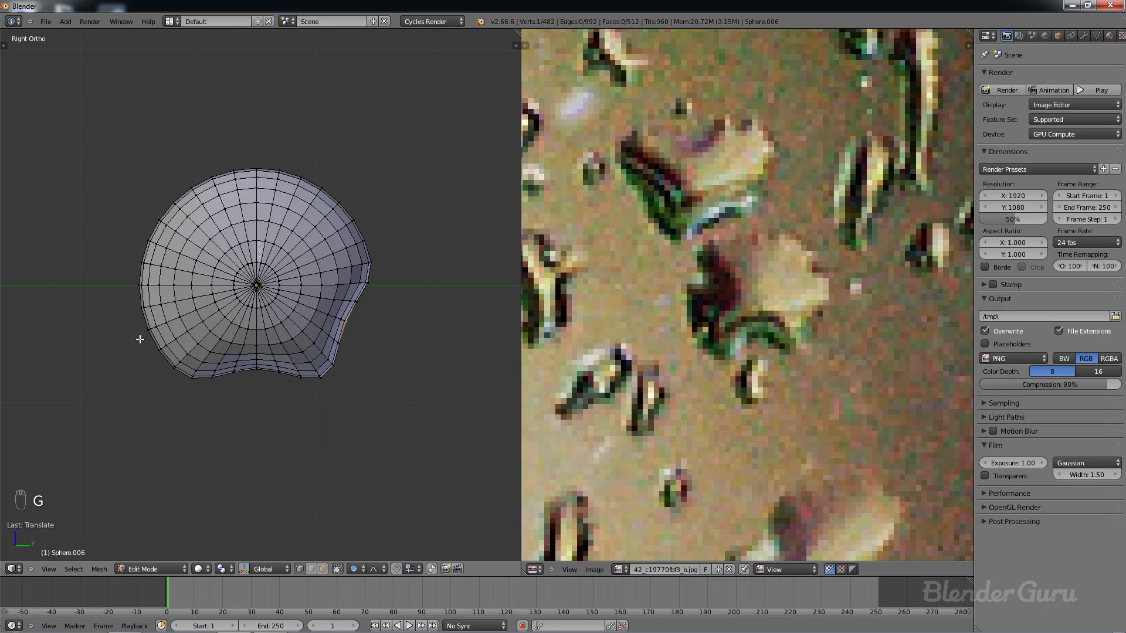
pyautogui.rightClick(141, 337)
pyautogui.press('g')
pyautogui.click(168, 342)
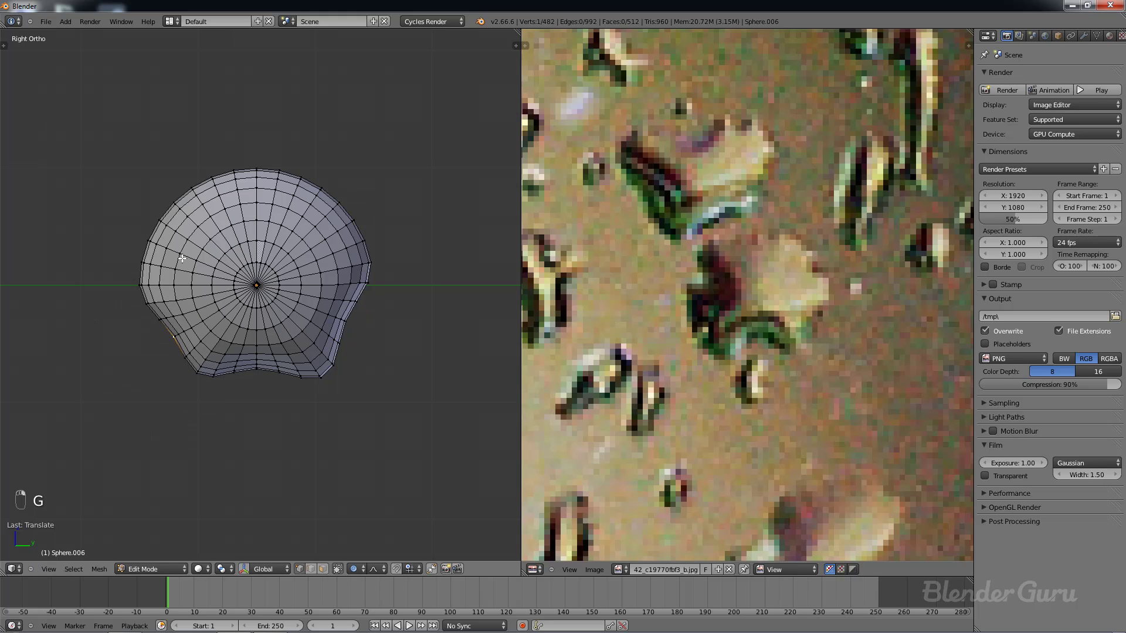
# Step: Carve concave curves into the droplet's upper-left and upper-right rims, moving each inward by about 0.21
pyautogui.press('g')
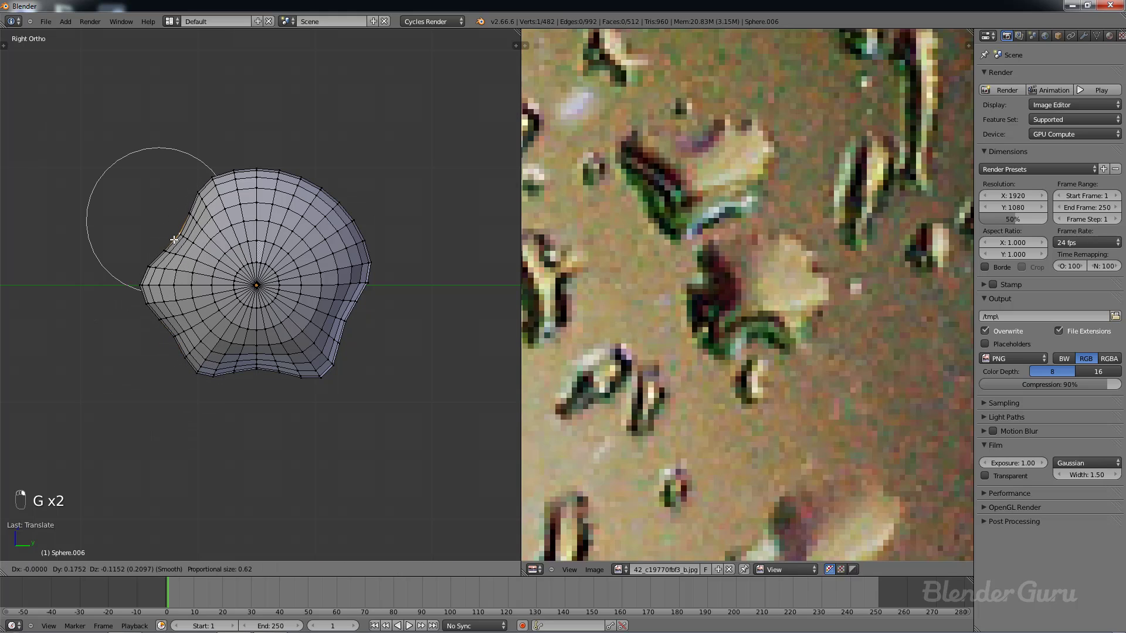
pyautogui.click(178, 241)
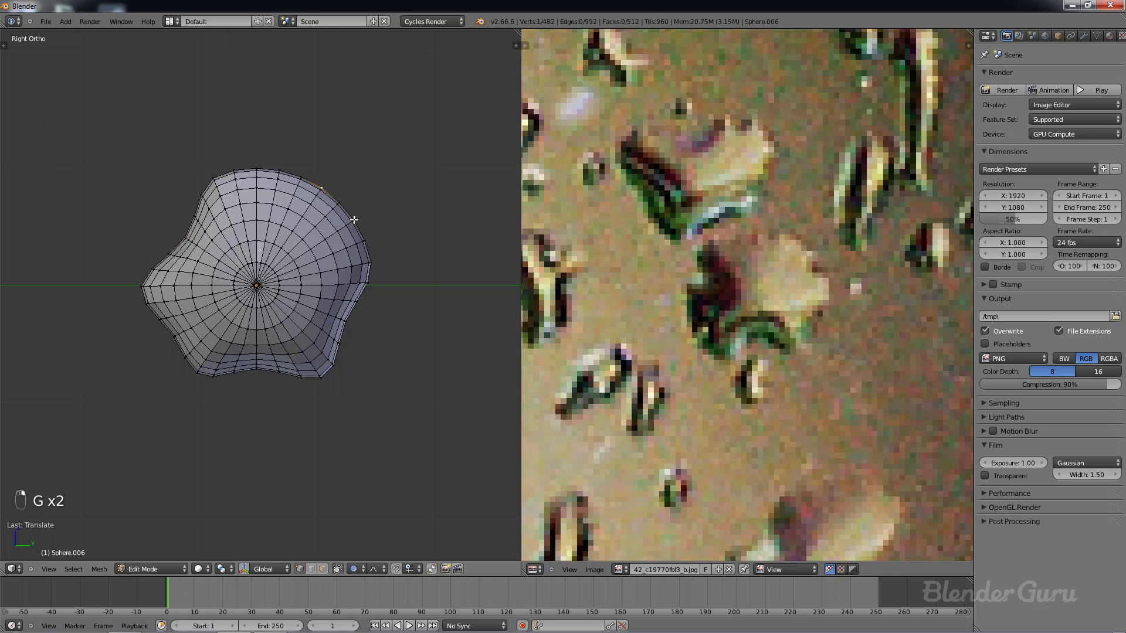
pyautogui.press('g')
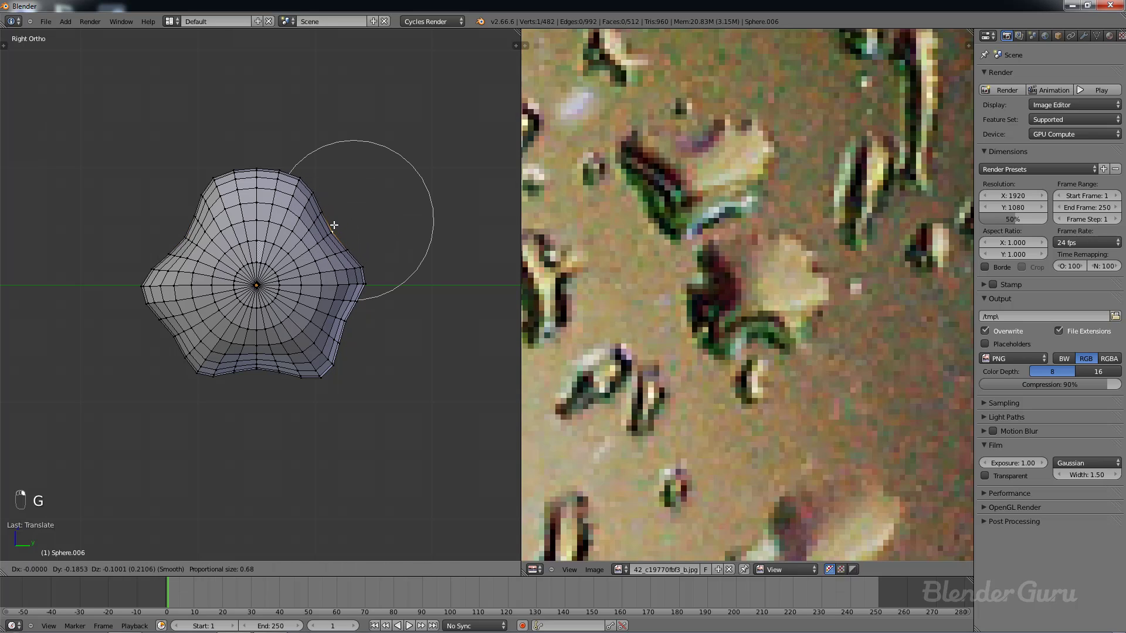
pyautogui.click(334, 226)
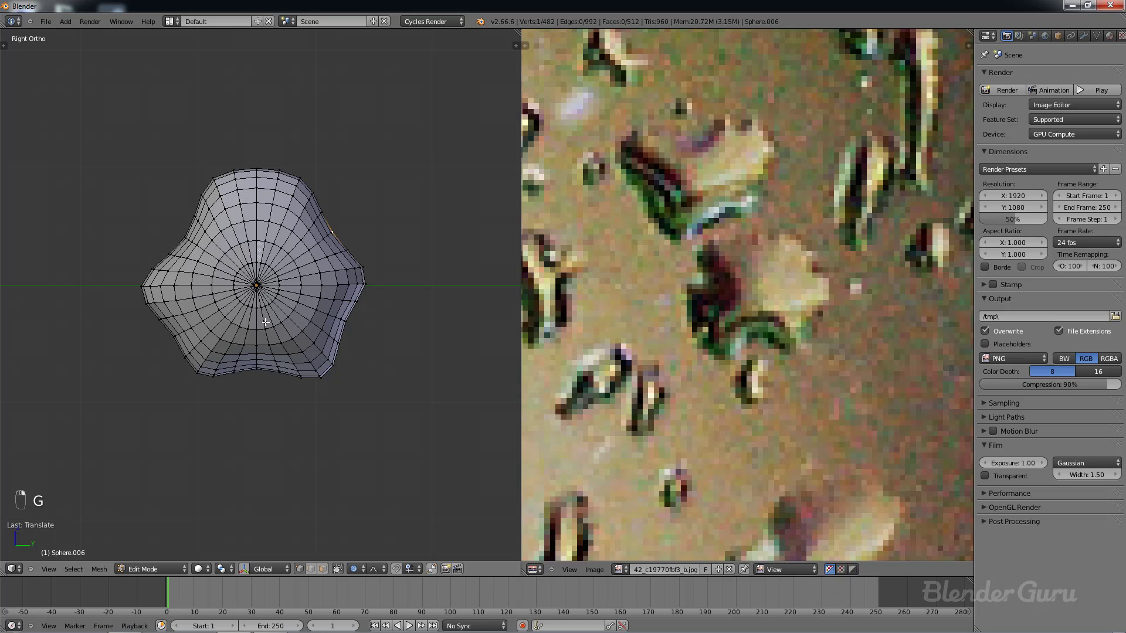
# Step: Lower the droplet's centre vertex by about 0.11 with a proportional size of 1.00, and finish editing the mesh
pyautogui.rightClick(256, 287)
pyautogui.press('g')
pyautogui.scroll(-4, 256, 293)
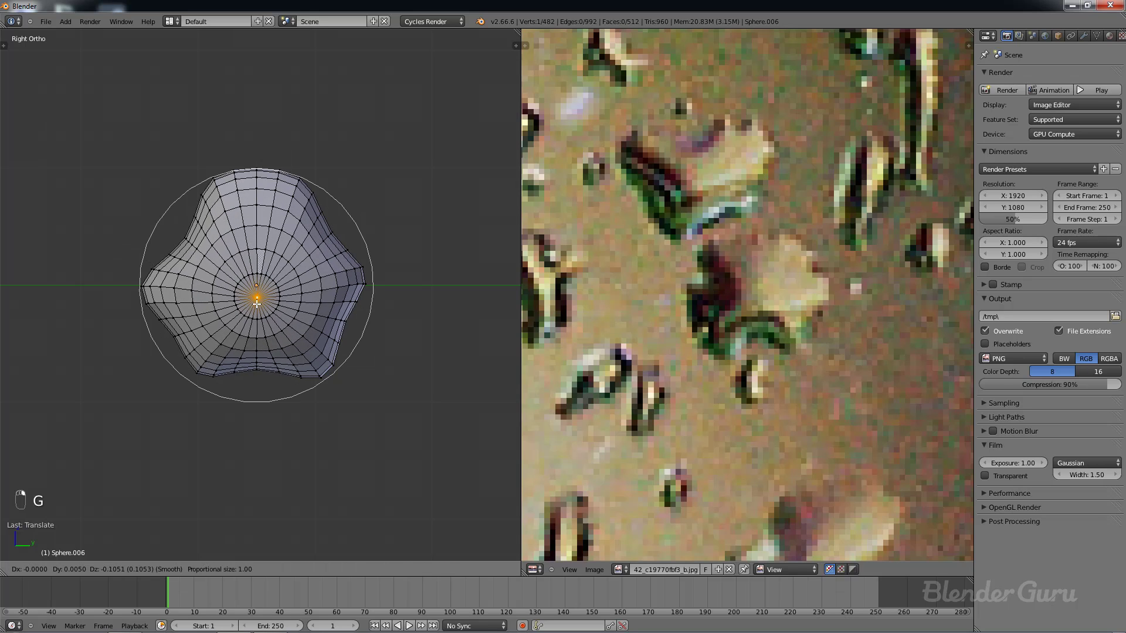
pyautogui.click(257, 305)
pyautogui.scroll(-3, 320, 292)
pyautogui.press('Tab')
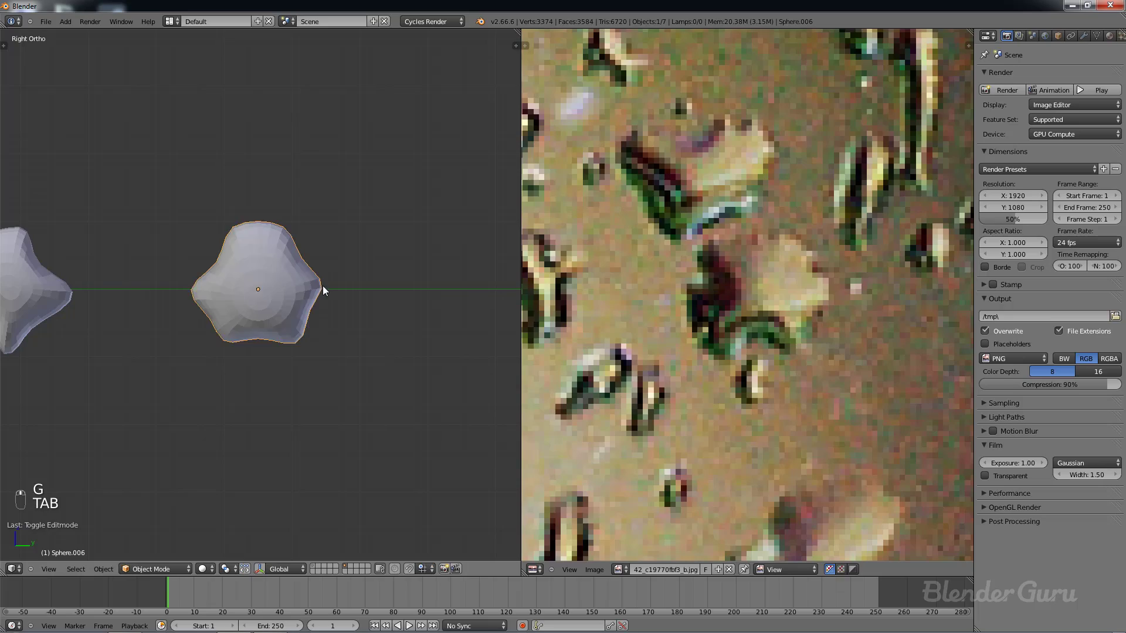
# Step: Duplicate the original sphere again and place the copy beyond the five-lobed droplet at the end of the row
pyautogui.scroll(-6, 321, 290)
pyautogui.scroll(-6, 688, 347)
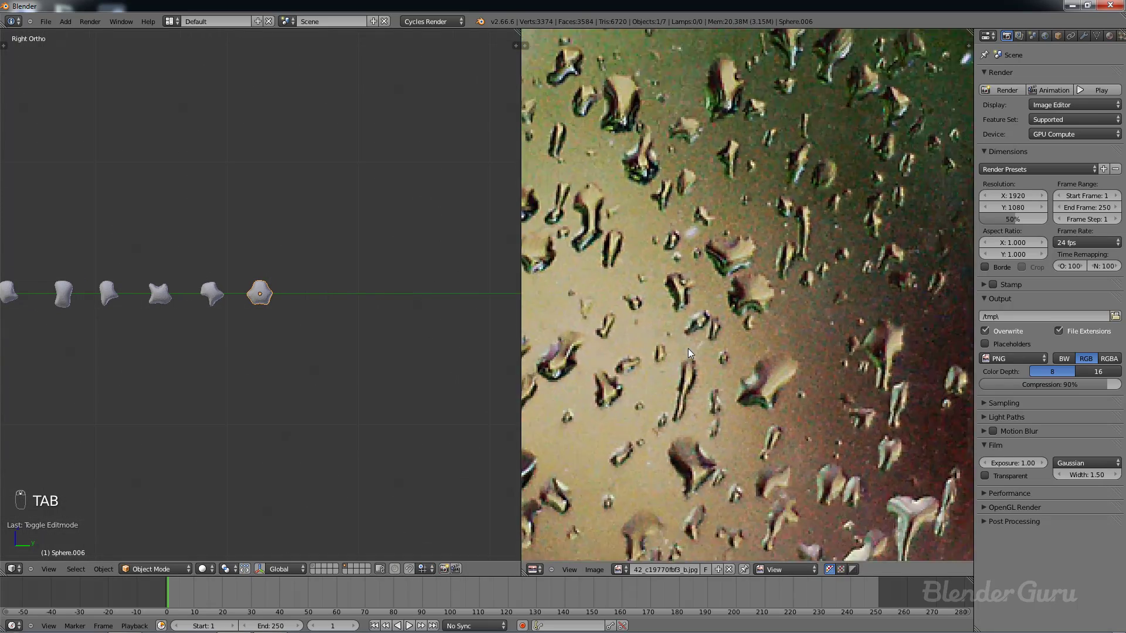
pyautogui.scroll(4, 776, 384)
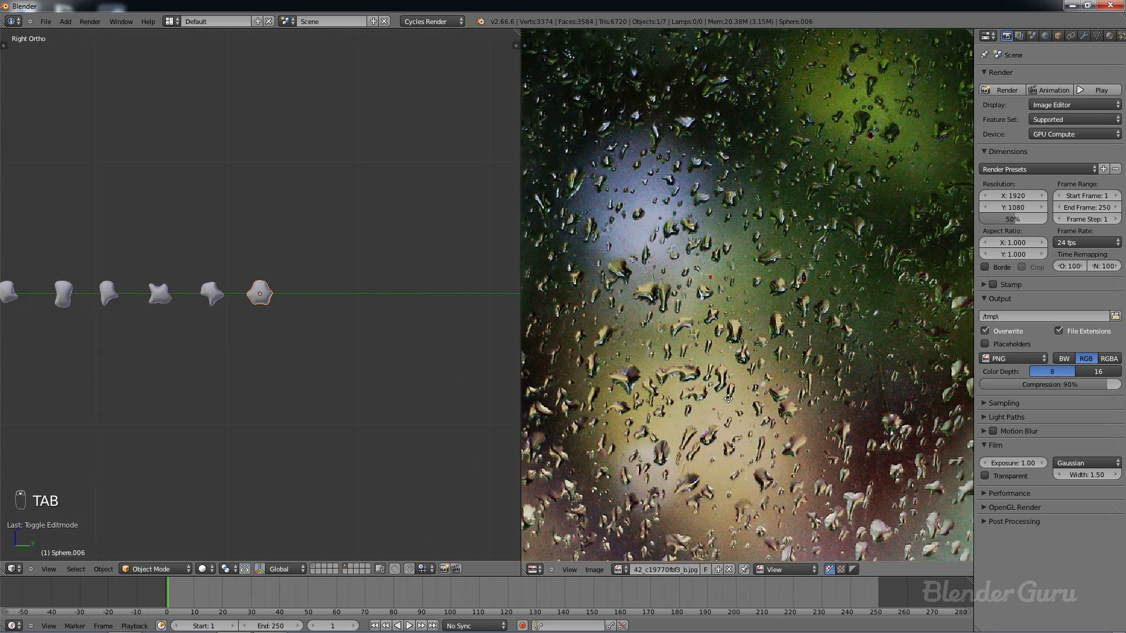
pyautogui.moveTo(782, 334); pyautogui.dragTo(834, 373, button='middle')
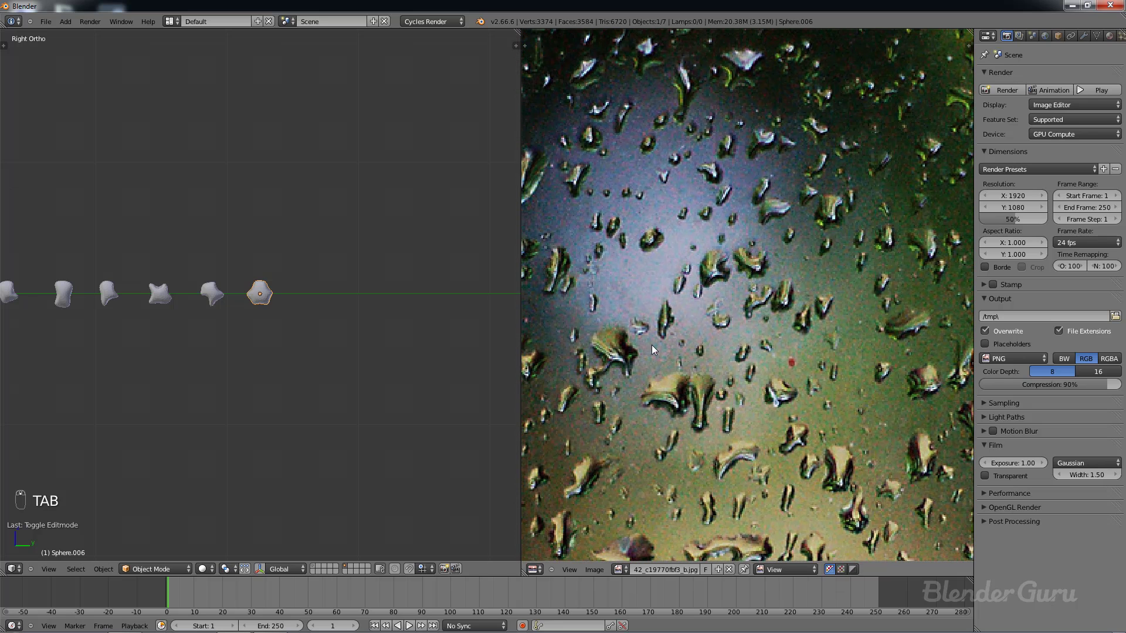
pyautogui.scroll(-2, 226, 376)
pyautogui.keyDown('shift'); pyautogui.moveTo(228, 351); pyautogui.dragTo(390, 353, button='middle'); pyautogui.keyUp('shift')
pyautogui.scroll(3, 245, 340)
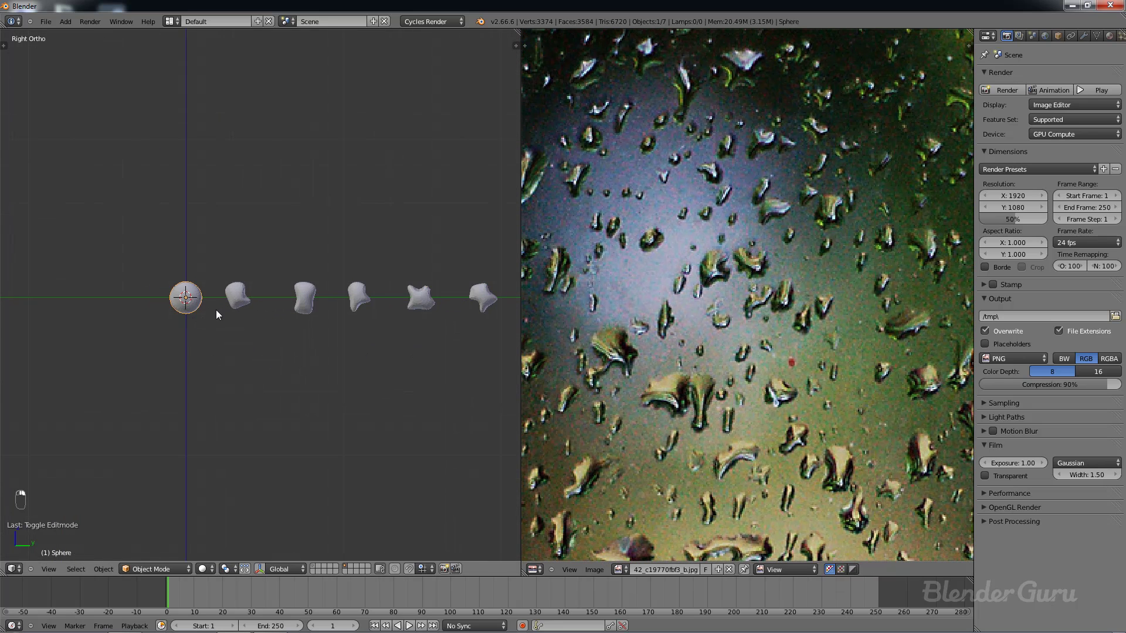
pyautogui.keyDown('shift'); pyautogui.moveTo(216, 315); pyautogui.dragTo(115, 297, button='middle'); pyautogui.keyUp('shift')
pyautogui.scroll(-2, 134, 298)
pyautogui.hotkey('shift', 'd')
pyautogui.click(420, 293)
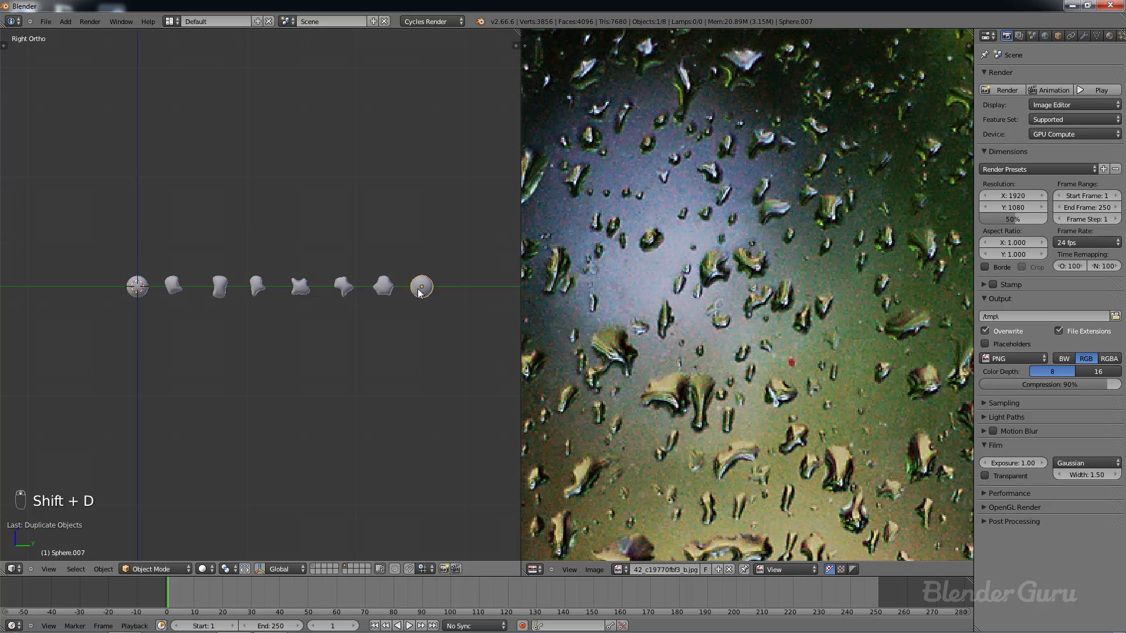
# Step: Move the new sphere slightly farther from the five-lobed droplet to even out the row's spacing
pyautogui.scroll(8, 420, 293)
pyautogui.press('g')
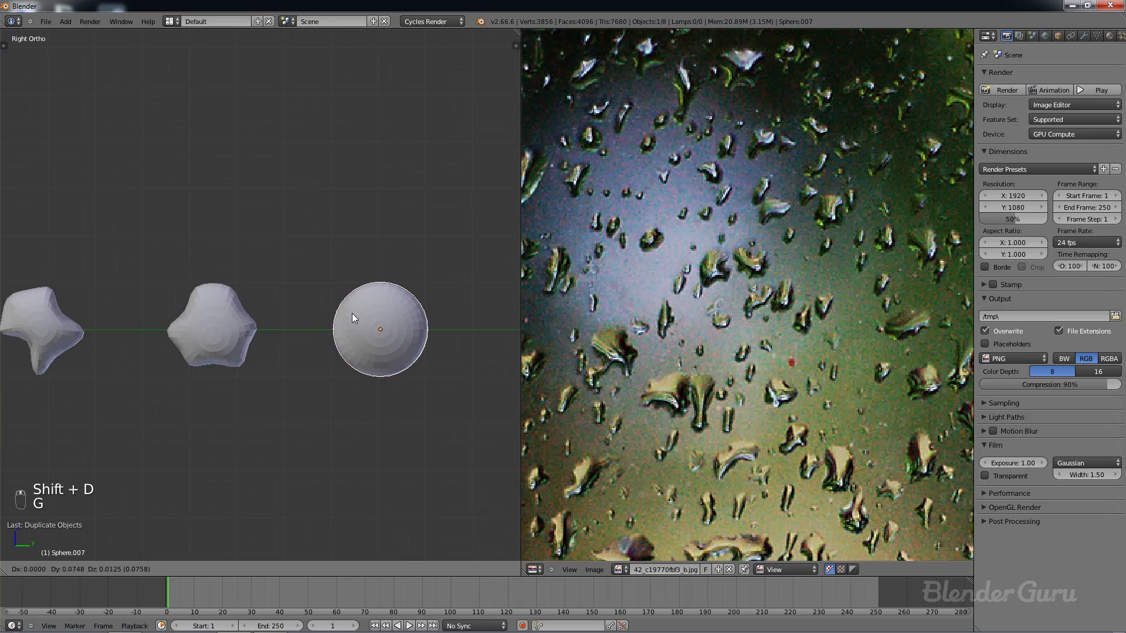
pyautogui.click(369, 313)
pyautogui.keyDown('shift'); pyautogui.moveTo(398, 313); pyautogui.dragTo(305, 305, button='middle'); pyautogui.keyUp('shift')
pyautogui.scroll(2, 784, 241)
pyautogui.scroll(-1, 789, 264)
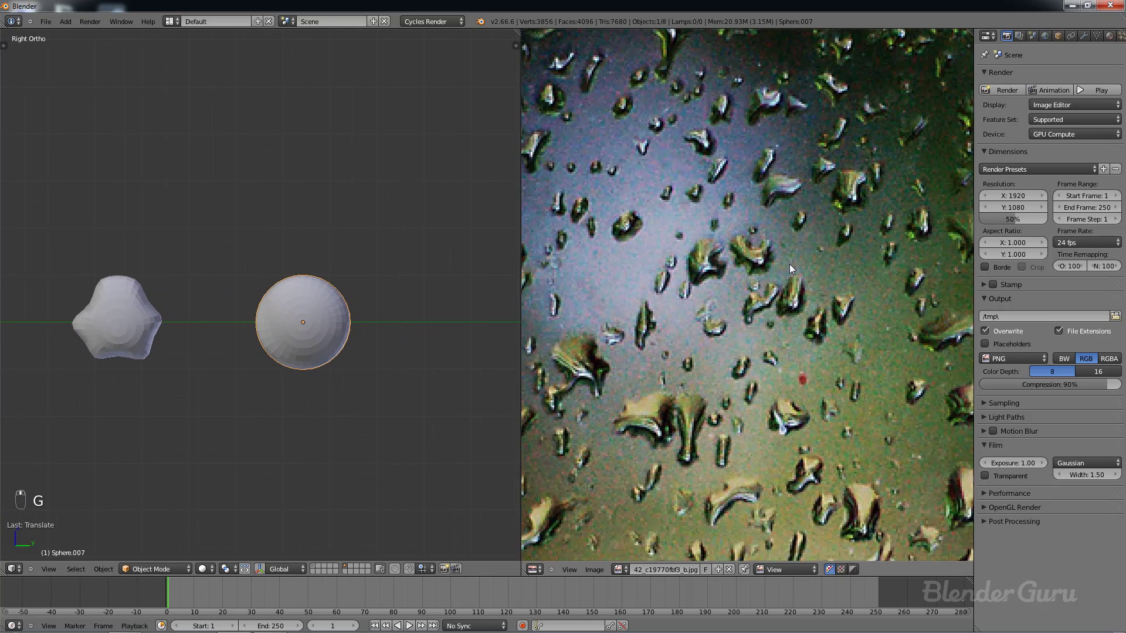
# Step: Push the new sphere's lower-right rim inward by about 0.25 with a proportional size of 0.83 to form a concave curve
pyautogui.scroll(-2, 790, 264)
pyautogui.scroll(2, 748, 299)
pyautogui.scroll(1, 410, 357)
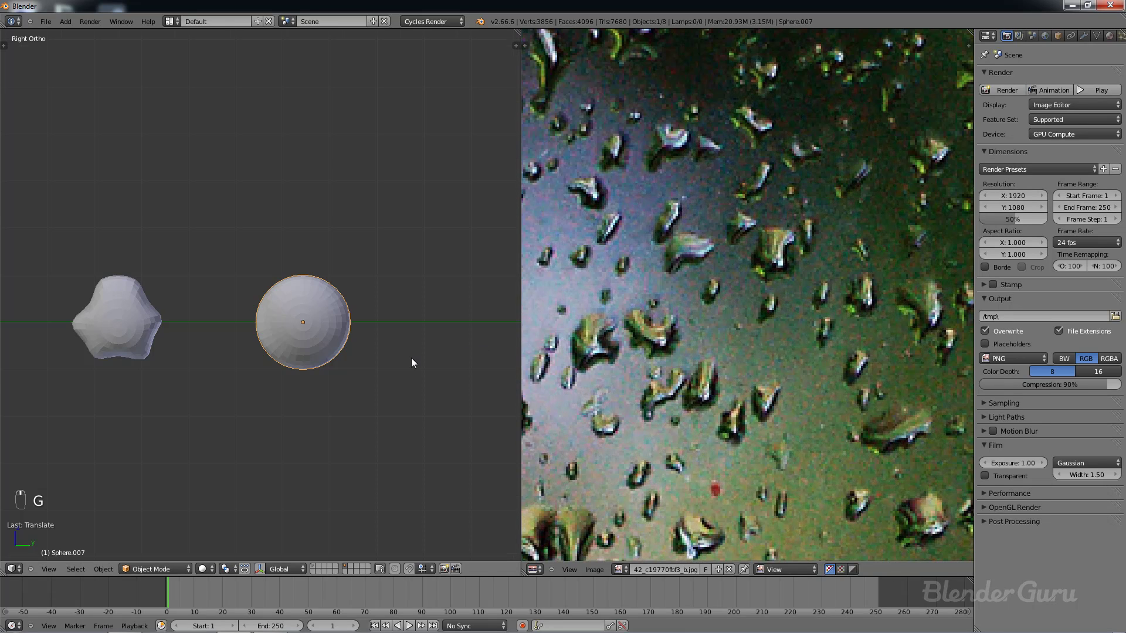
pyautogui.scroll(1, 402, 360)
pyautogui.keyDown('shift'); pyautogui.moveTo(402, 360); pyautogui.dragTo(333, 319, button='middle'); pyautogui.keyUp('shift')
pyautogui.scroll(2, 322, 317)
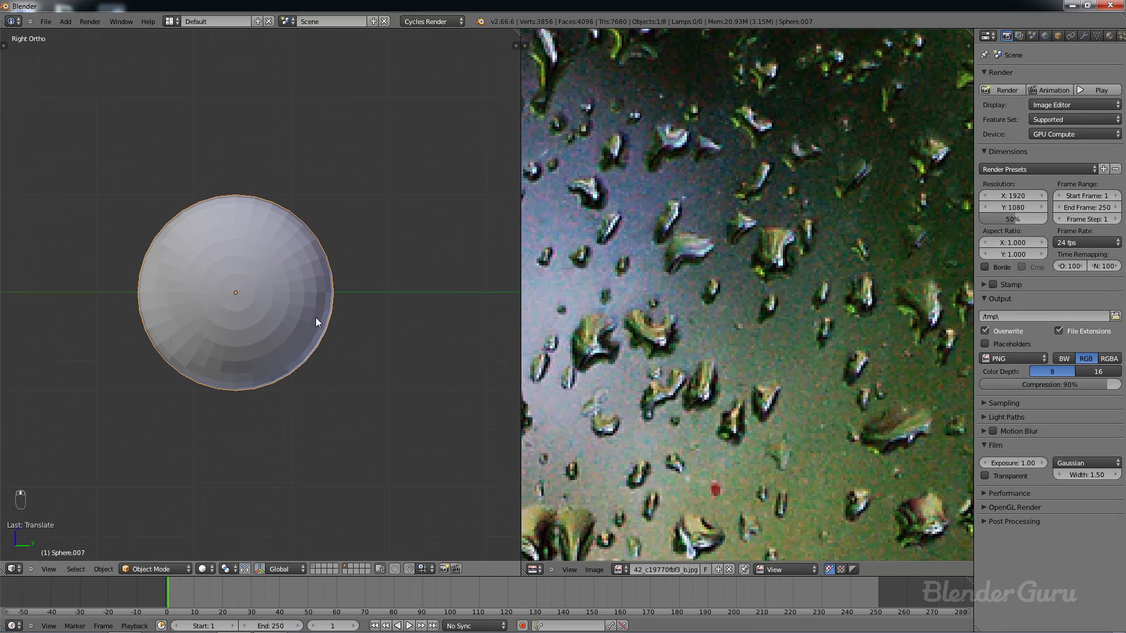
pyautogui.scroll(2, 315, 317)
pyautogui.press('Tab')
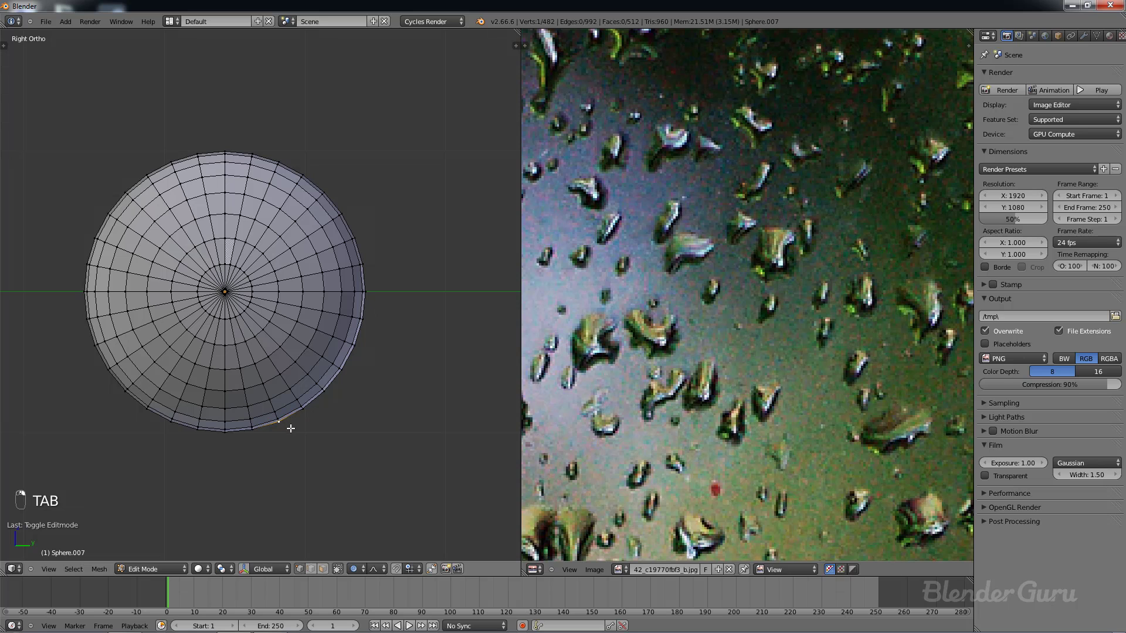
pyautogui.press('g')
pyautogui.scroll(2, 277, 399)
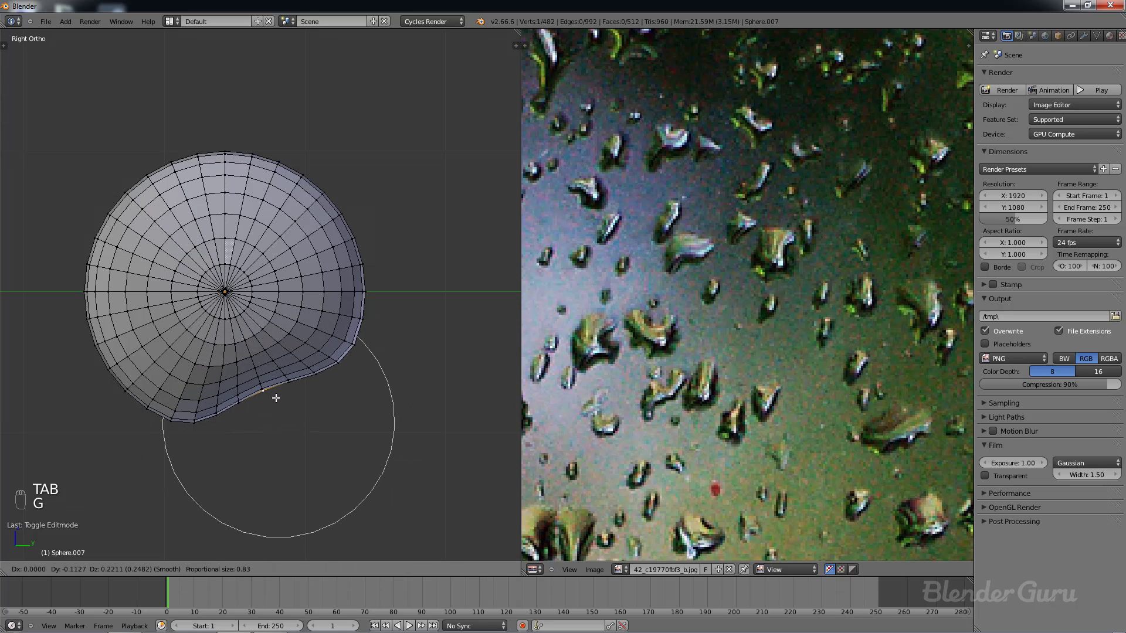
pyautogui.click(276, 398)
# Step: Push the droplet's upper-right rim inward by about 0.31 with a proportional size of 1.21
pyautogui.scroll(6, 678, 242)
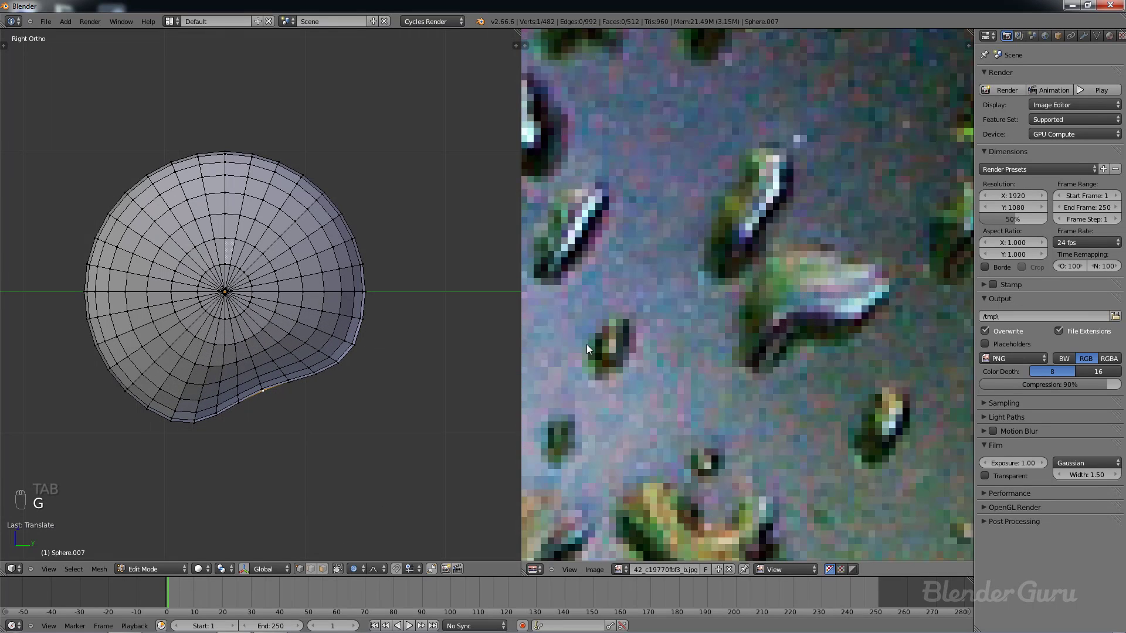
pyautogui.rightClick(365, 340)
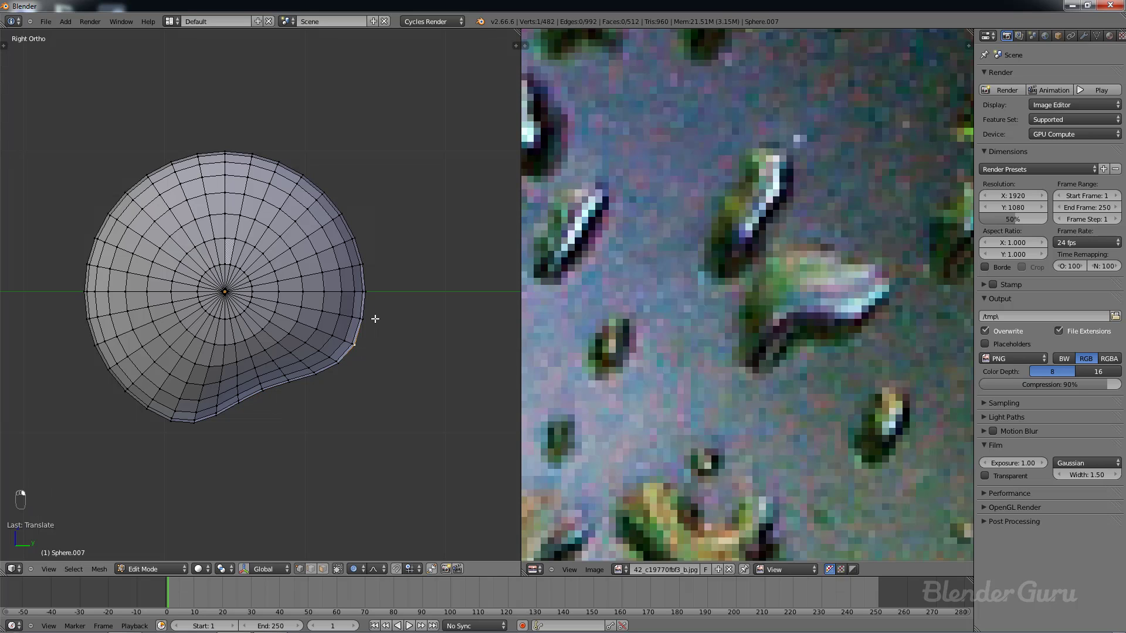
pyautogui.rightClick(374, 313)
pyautogui.rightClick(277, 157)
pyautogui.press('g')
pyautogui.scroll(-6, 261, 187)
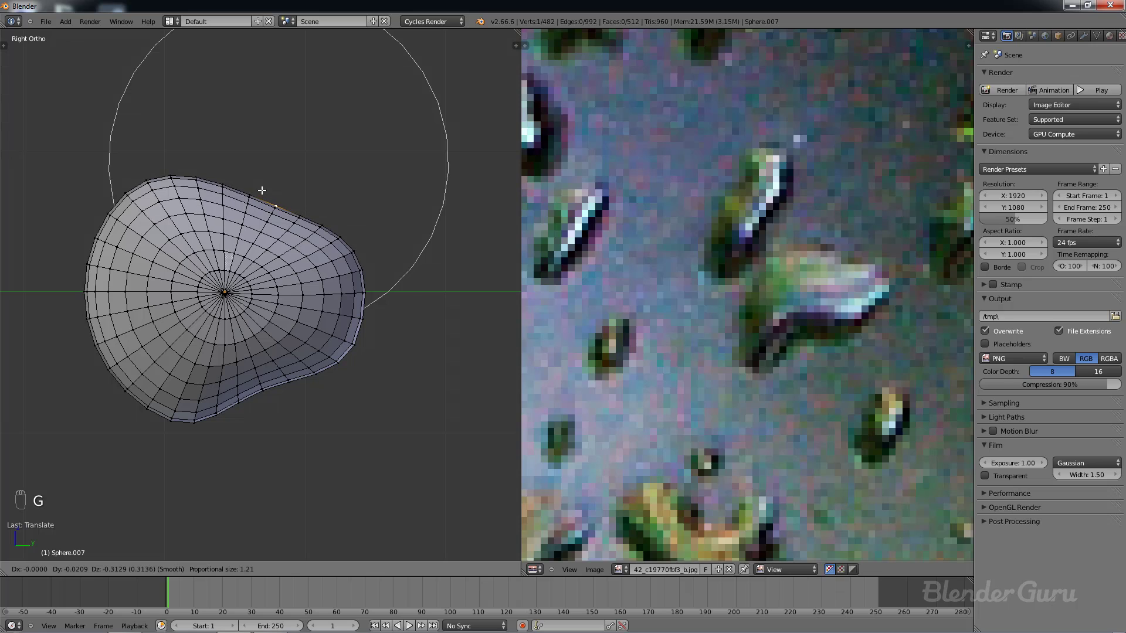
pyautogui.click(262, 190)
# Step: Nudge the droplet's lower-right corner inward, and push its lower-left rim inward by about 0.23 with a proportional size of 1.21
pyautogui.rightClick(364, 344)
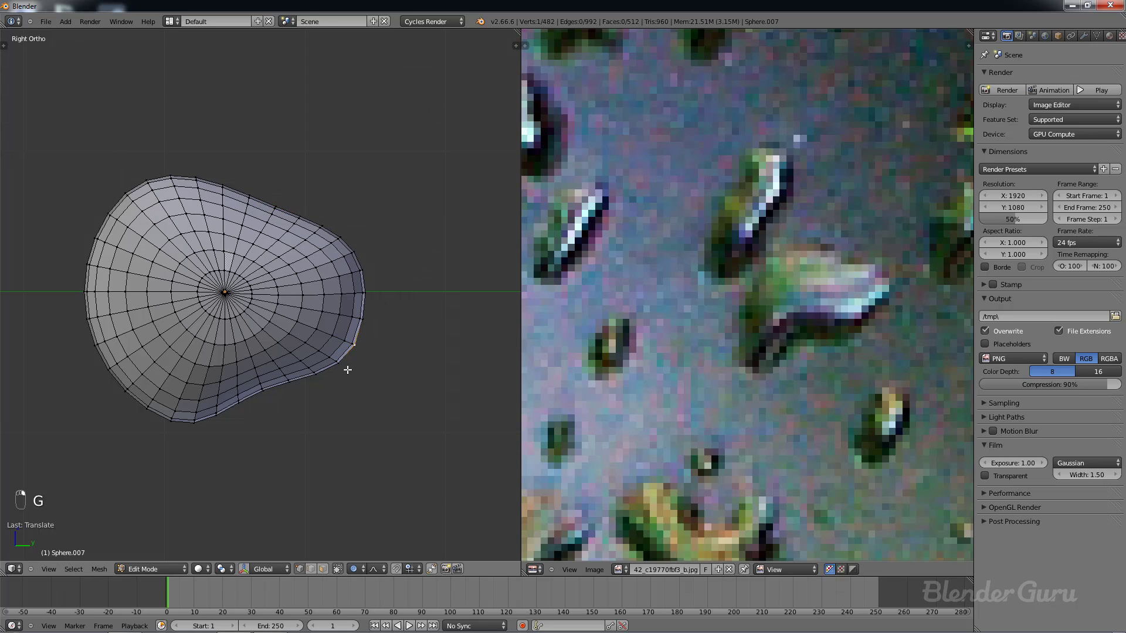
pyautogui.press('g')
pyautogui.click(334, 352)
pyautogui.scroll(-2, 270, 340)
pyautogui.scroll(-2, 717, 293)
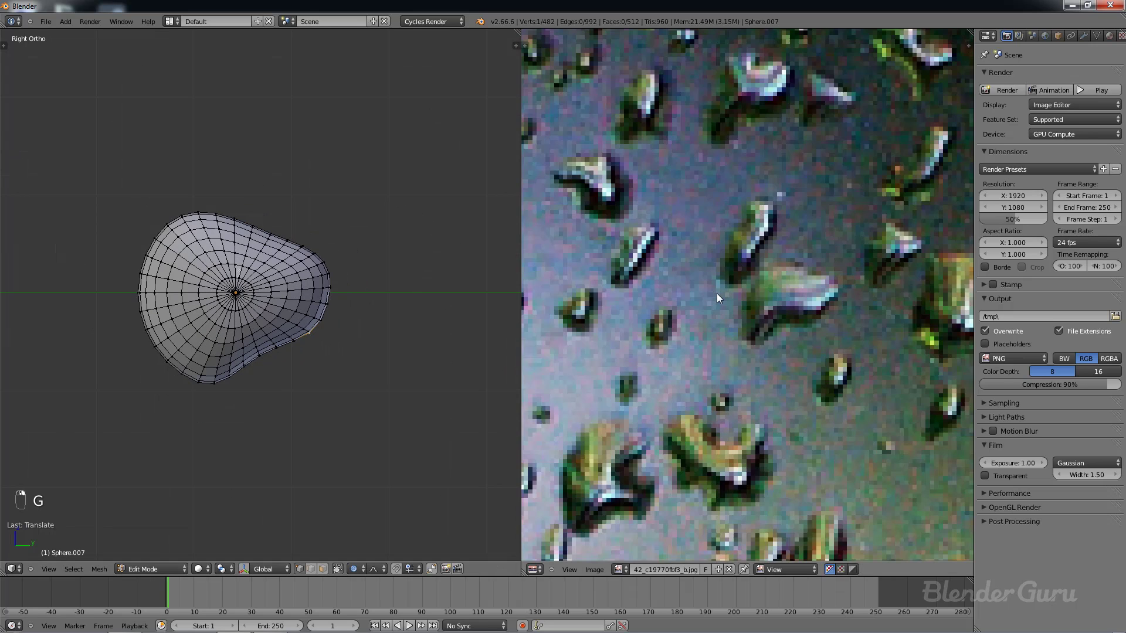
pyautogui.press('g')
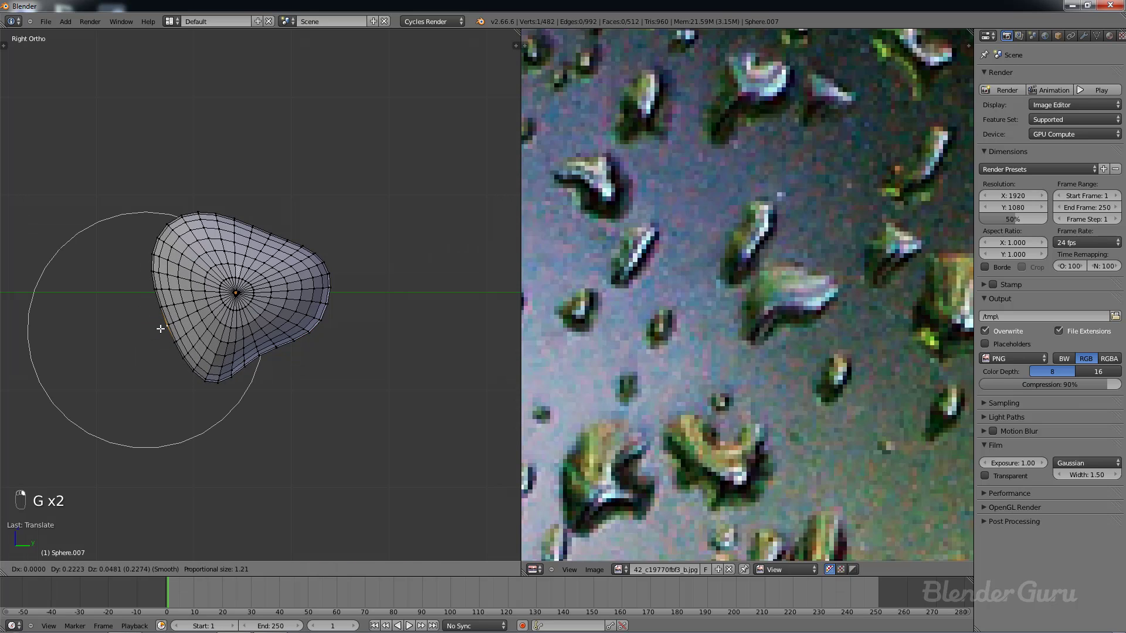
pyautogui.click(156, 243)
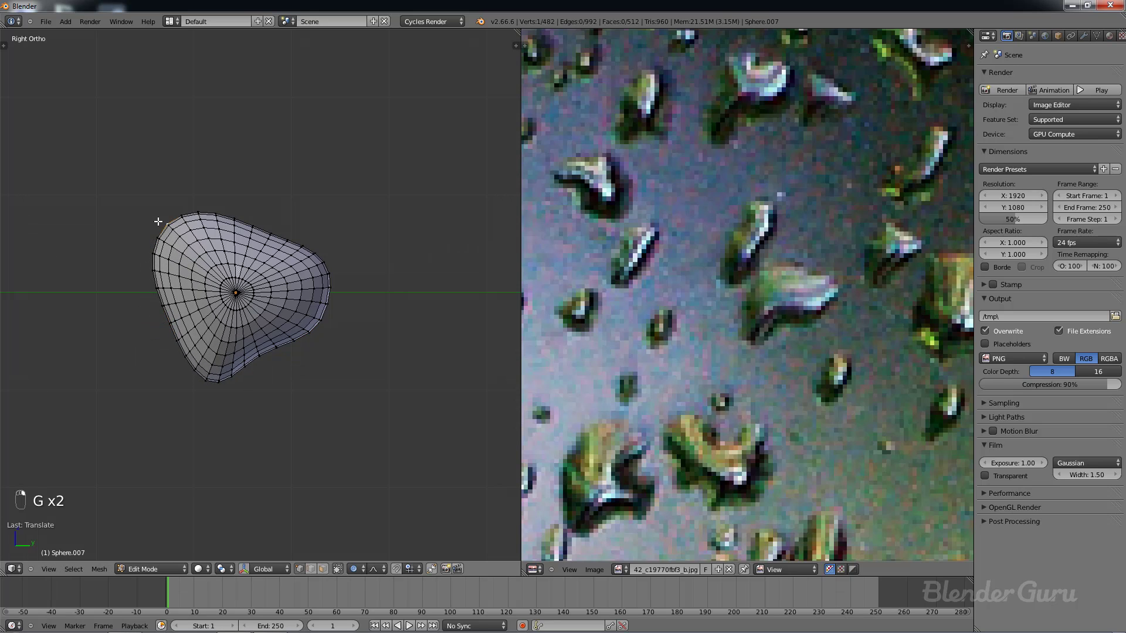
# Step: Flatten the droplet's upper edge by pulling in its upper-left rim and lowering the top by about 0.11 with proportional size 1.10
pyautogui.press('g')
pyautogui.click(163, 225)
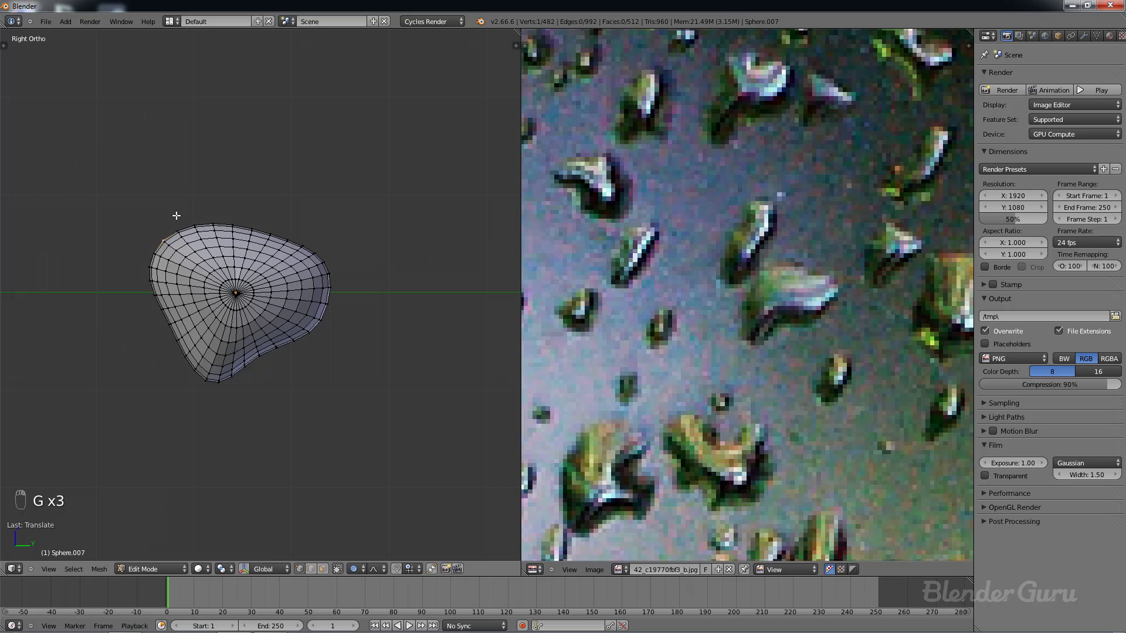
pyautogui.press('g')
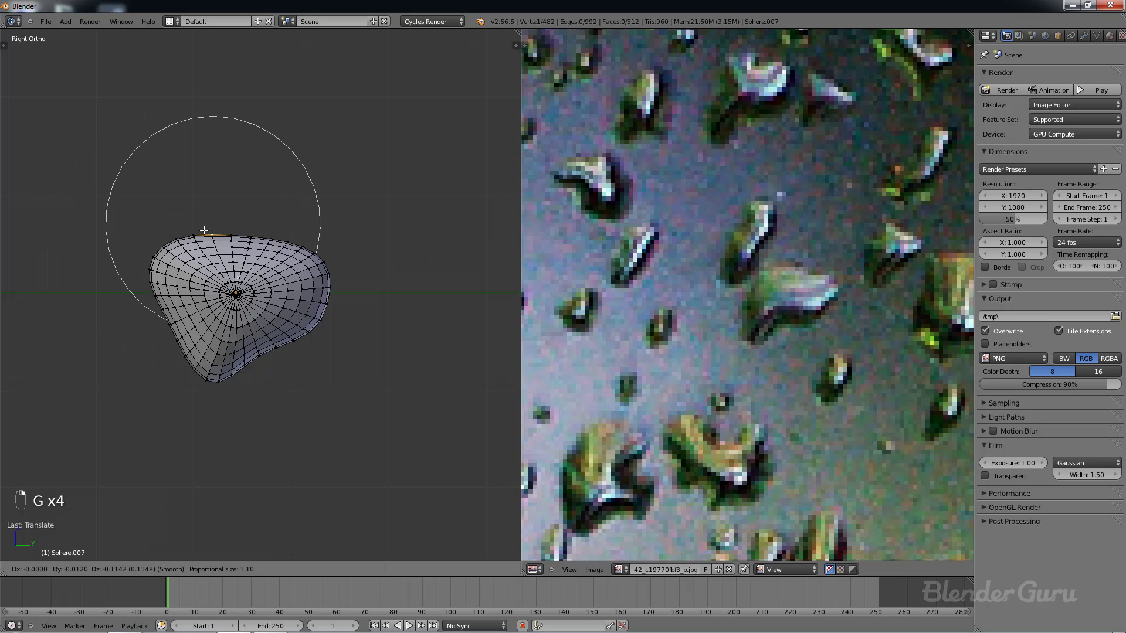
pyautogui.click(204, 230)
# Step: Lower the droplet's centre vertex with a proportional size of 0.91, and finish editing the mesh
pyautogui.rightClick(241, 290)
pyautogui.press('g')
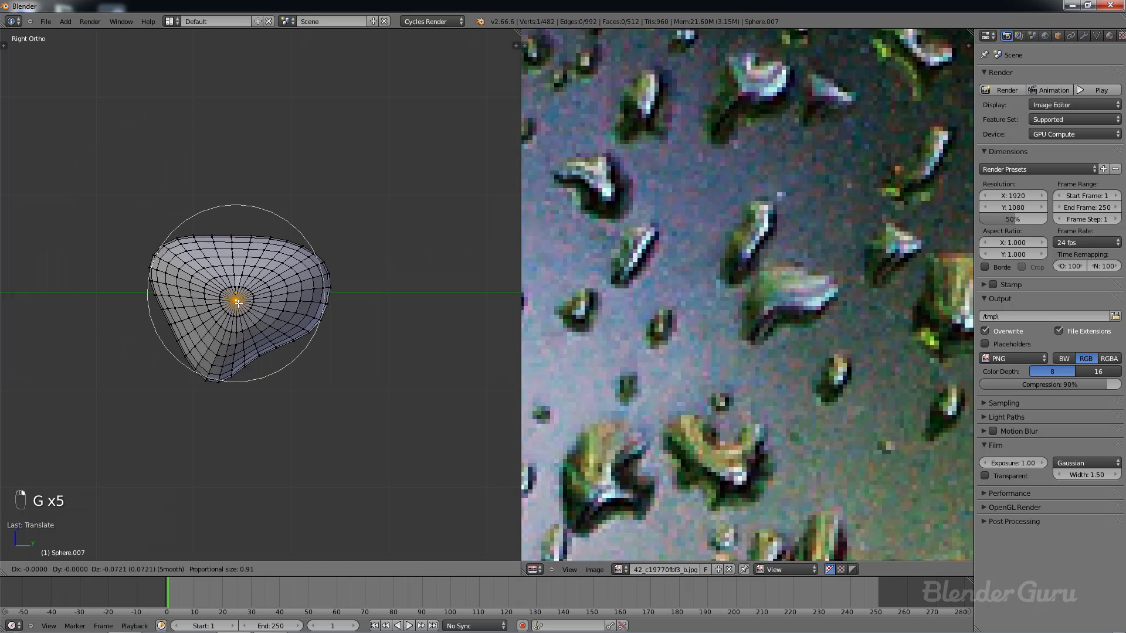
pyautogui.click(237, 311)
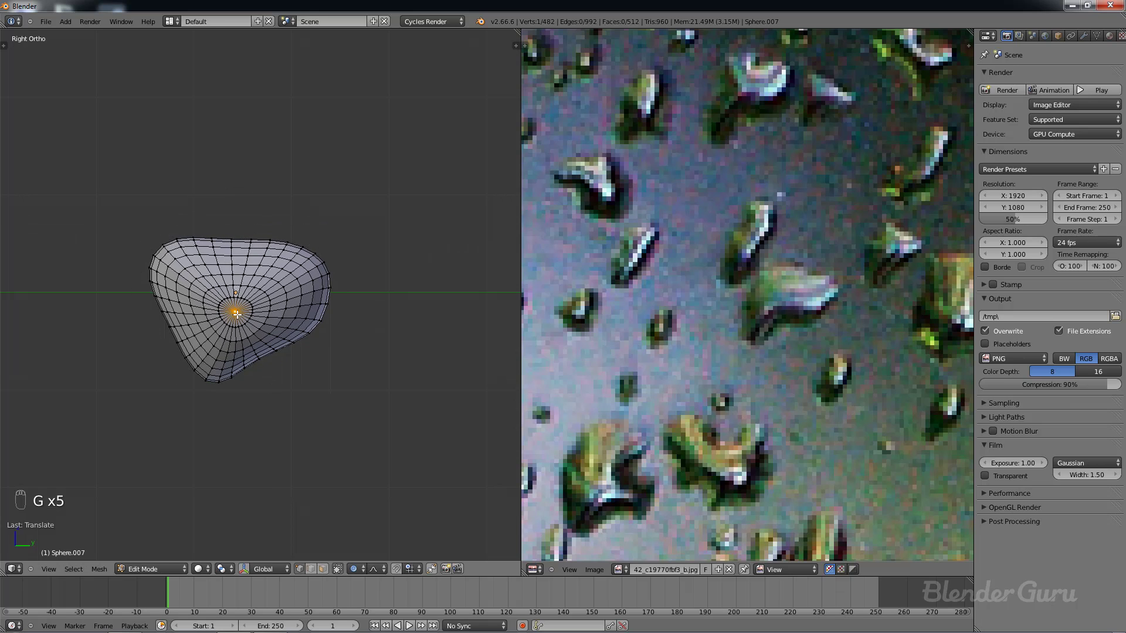
pyautogui.press('Tab')
# Step: Compare the finished row of droplets with the drop shapes across the whole reference photo
pyautogui.scroll(-5, 255, 314)
pyautogui.scroll(3, 265, 313)
pyautogui.scroll(-6, 855, 284)
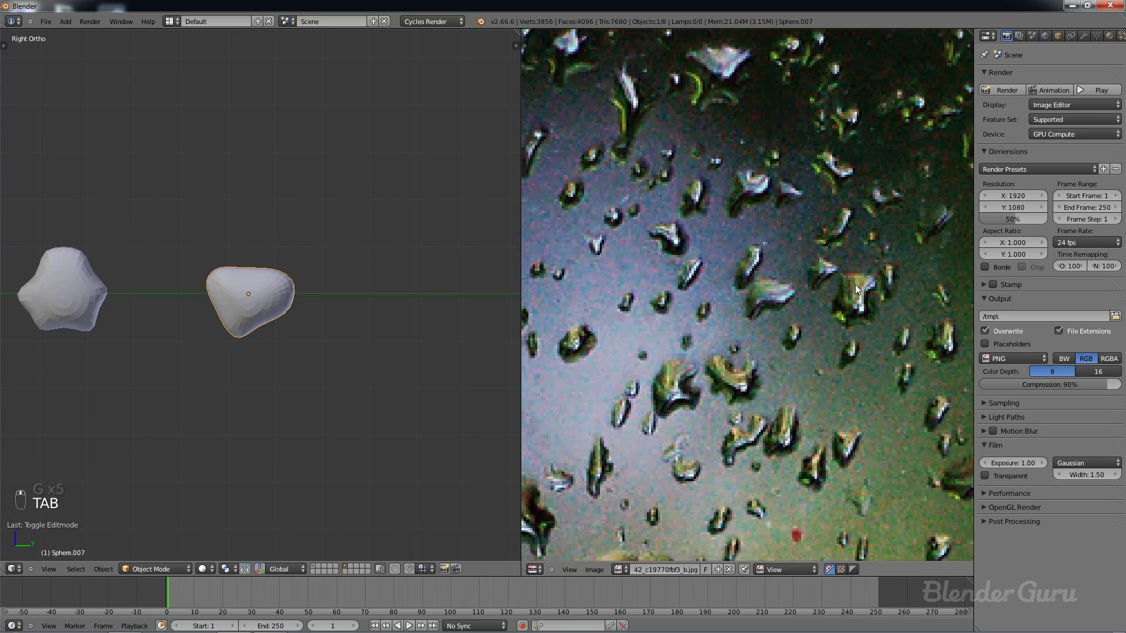
pyautogui.scroll(4, 758, 252)
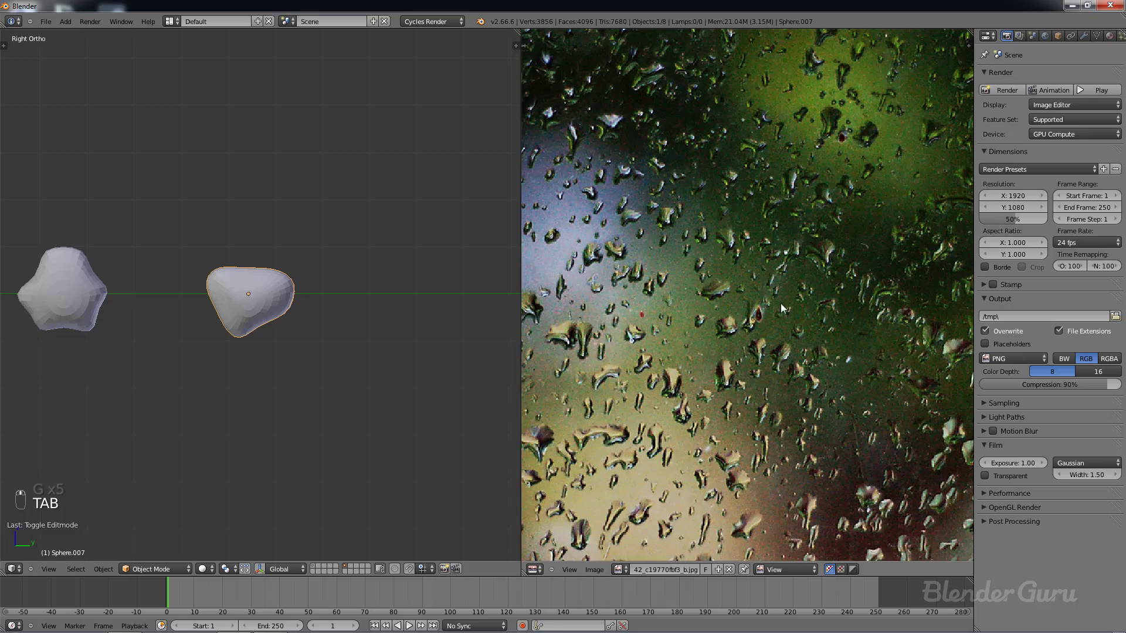
pyautogui.scroll(-4, 767, 316)
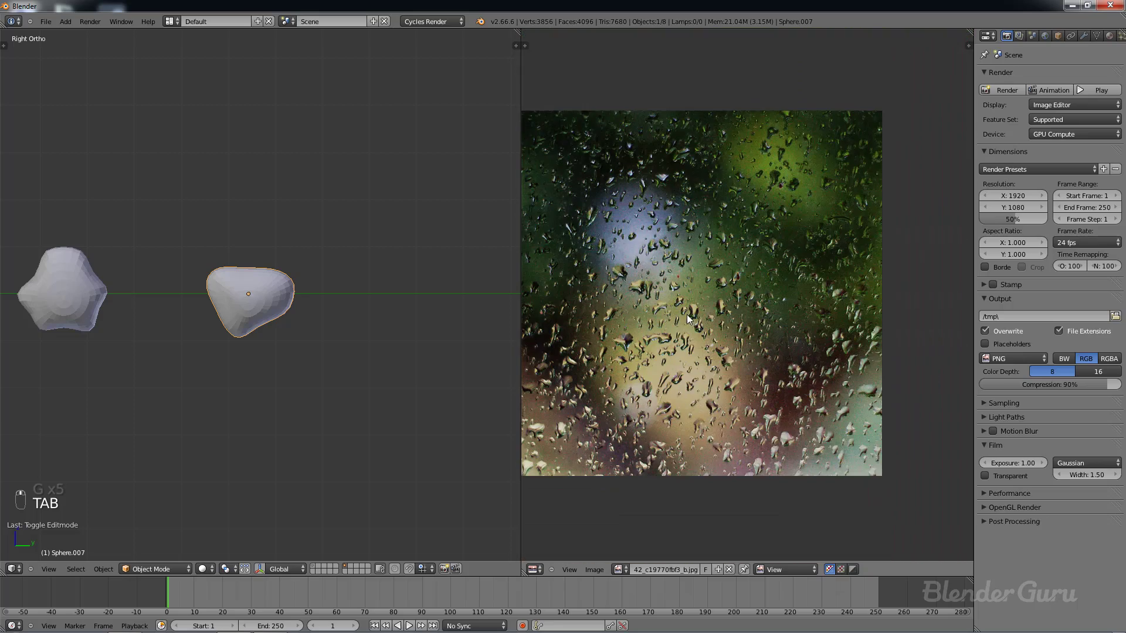
pyautogui.moveTo(687, 315); pyautogui.dragTo(806, 318, button='middle')
pyautogui.scroll(-8, 251, 342)
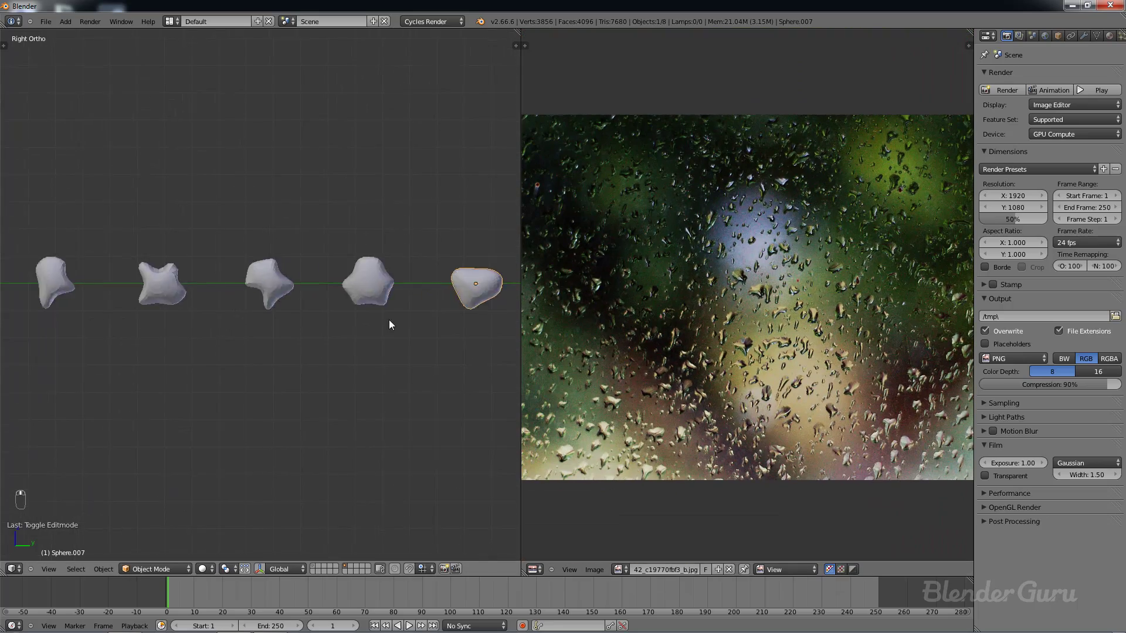
pyautogui.moveTo(350, 344); pyautogui.dragTo(409, 356, button='middle')
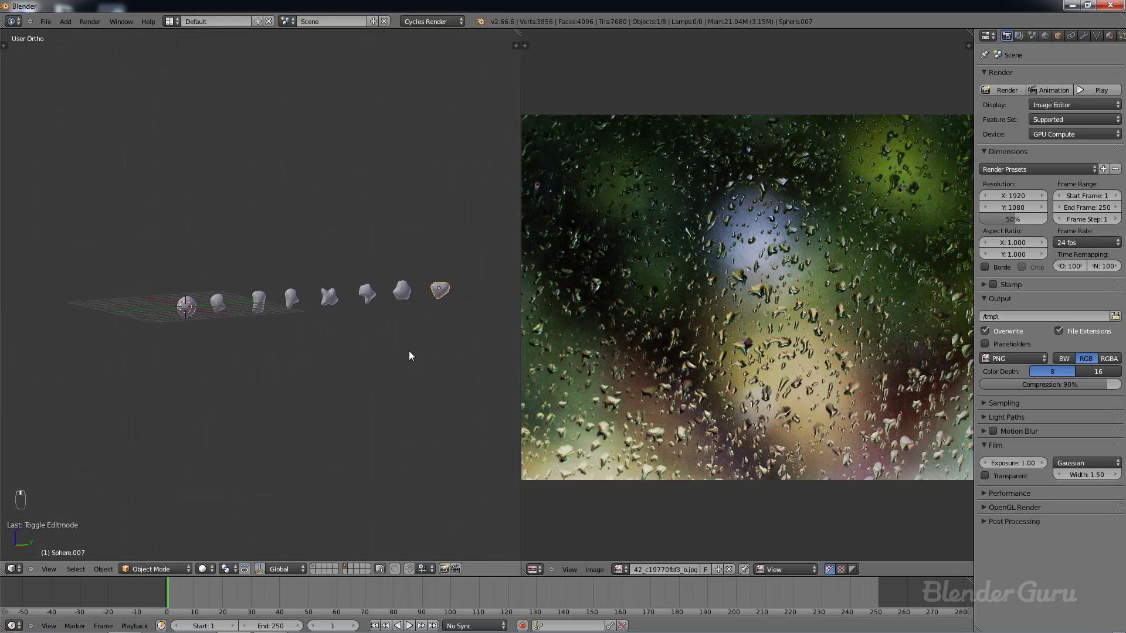
pyautogui.keyDown('shift'); pyautogui.rightClick(192, 310); pyautogui.keyUp('shift')
pyautogui.press('t')
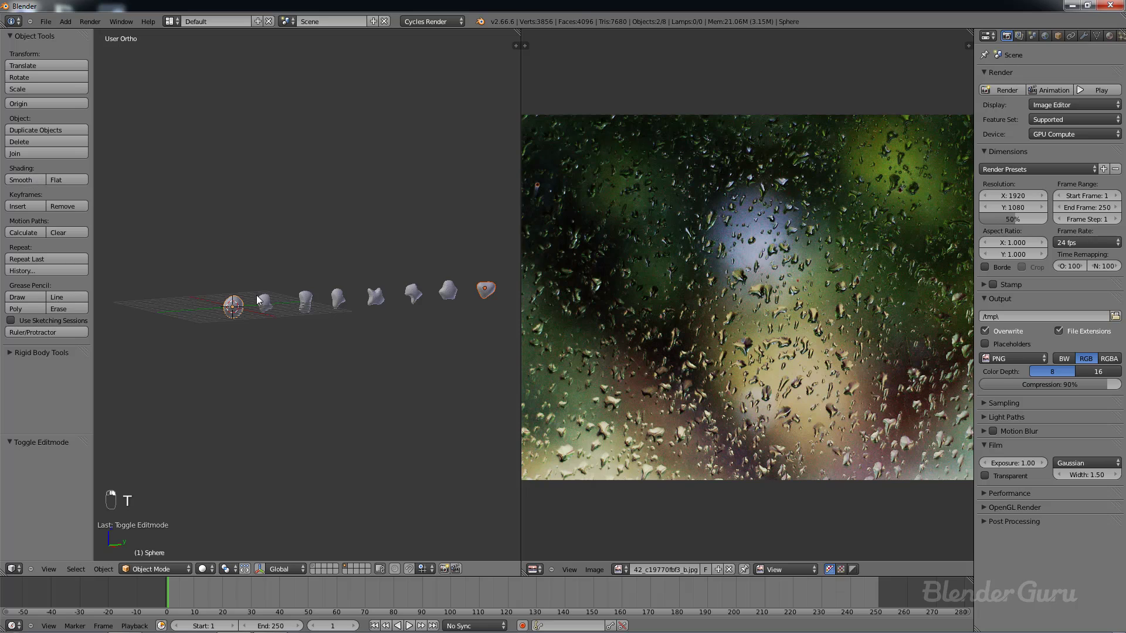
pyautogui.scroll(2, 250, 308)
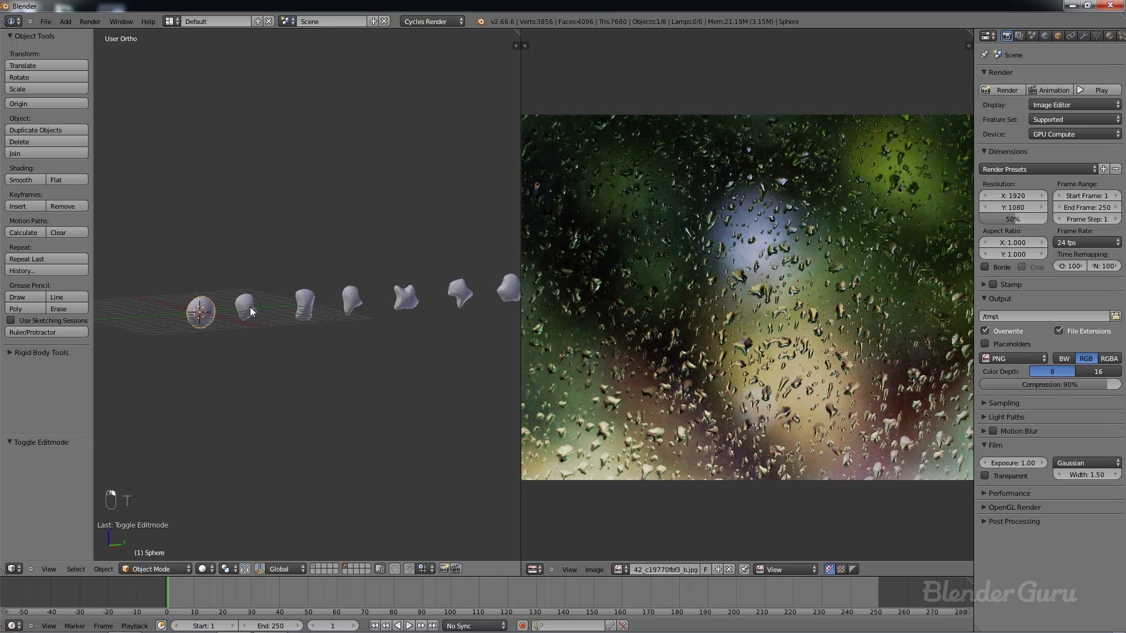
pyautogui.scroll(-3, 250, 307)
pyautogui.press('b')
pyautogui.moveTo(199, 267); pyautogui.dragTo(410, 333)
pyautogui.scroll(4, 247, 350)
pyautogui.scroll(3, 247, 352)
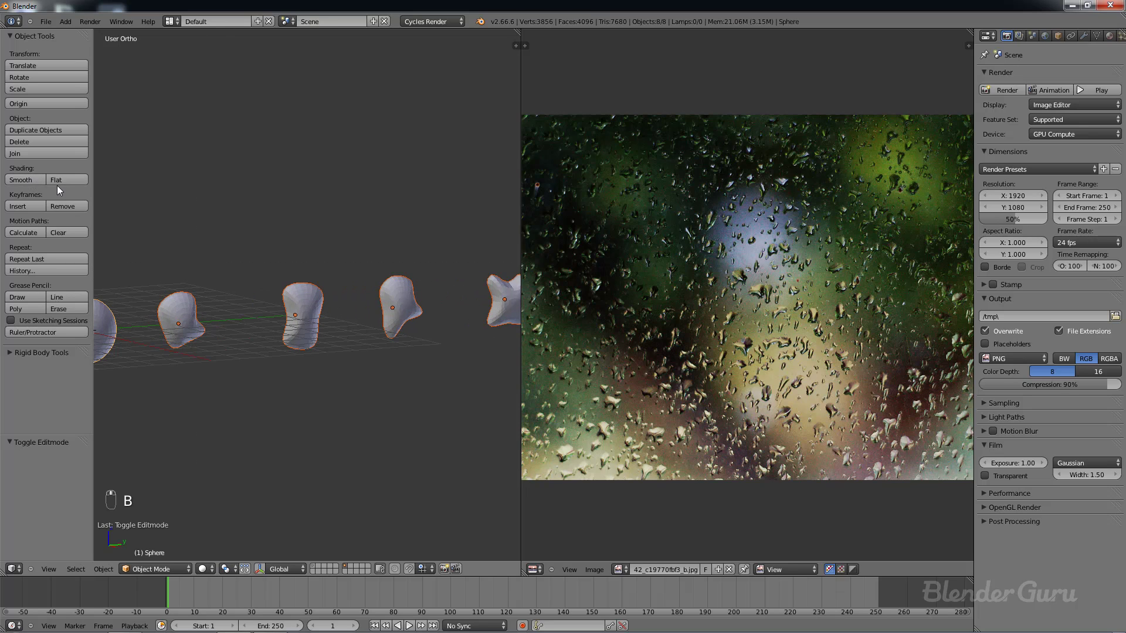
pyautogui.press('a')
pyautogui.scroll(-3, 385, 354)
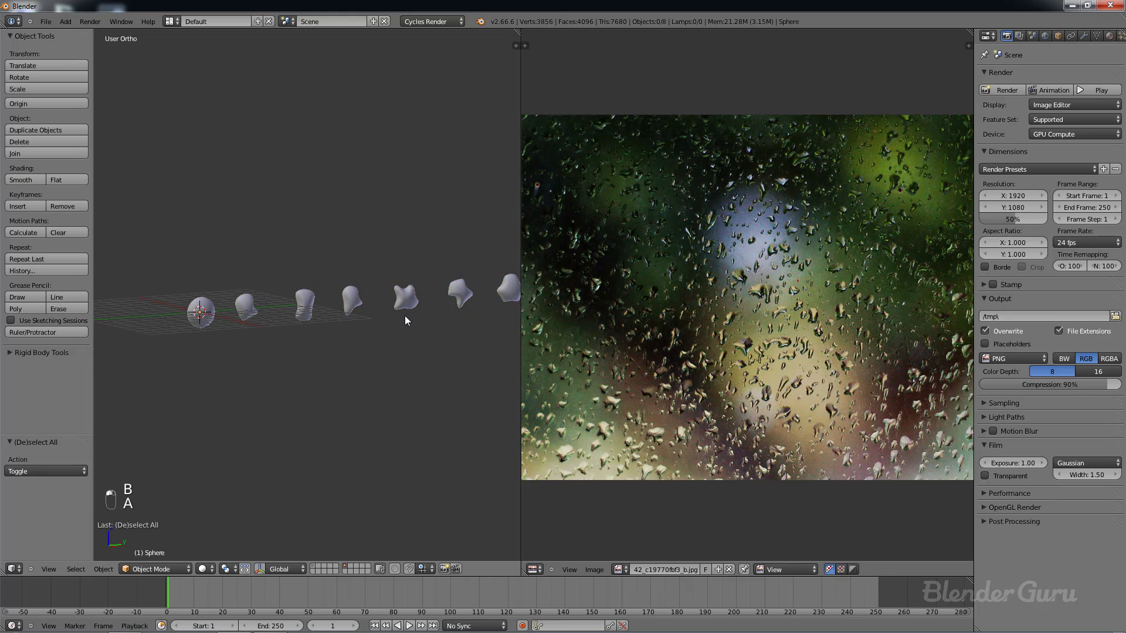
# Step: Inspect individual droplets up close and the whole row from another angle, leaving nothing selected
pyautogui.scroll(7, 405, 317)
pyautogui.rightClick(469, 310)
pyautogui.scroll(-5, 458, 322)
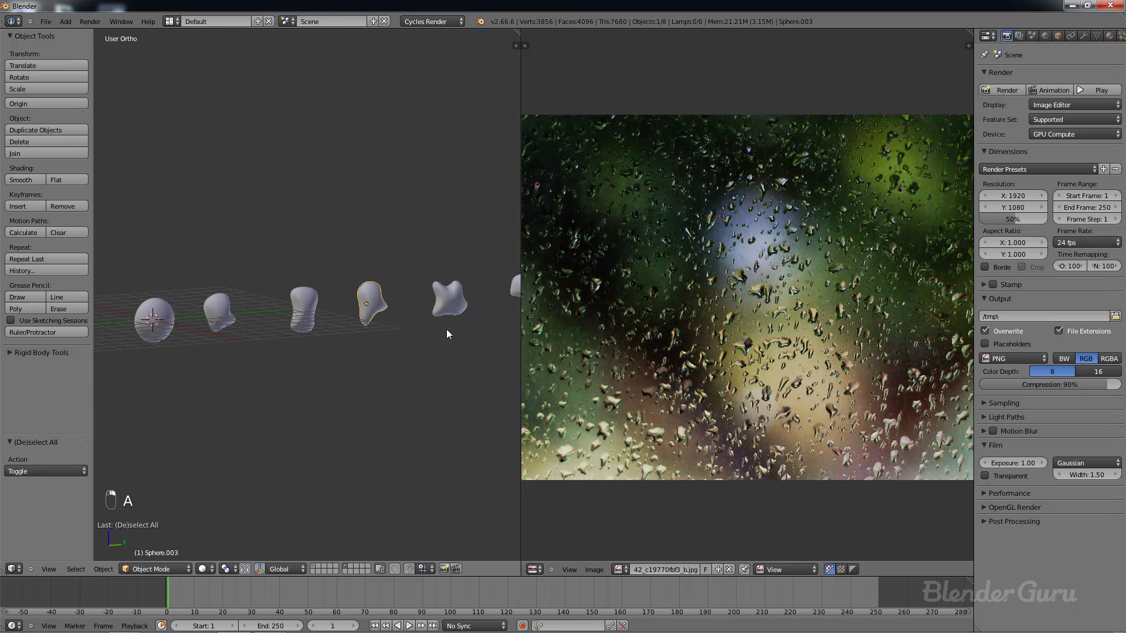
pyautogui.scroll(-2, 447, 334)
pyautogui.moveTo(447, 335); pyautogui.dragTo(316, 342, button='middle')
pyautogui.scroll(-5, 298, 344)
pyautogui.scroll(4, 311, 344)
pyautogui.press('t')
pyautogui.scroll(1, 258, 330)
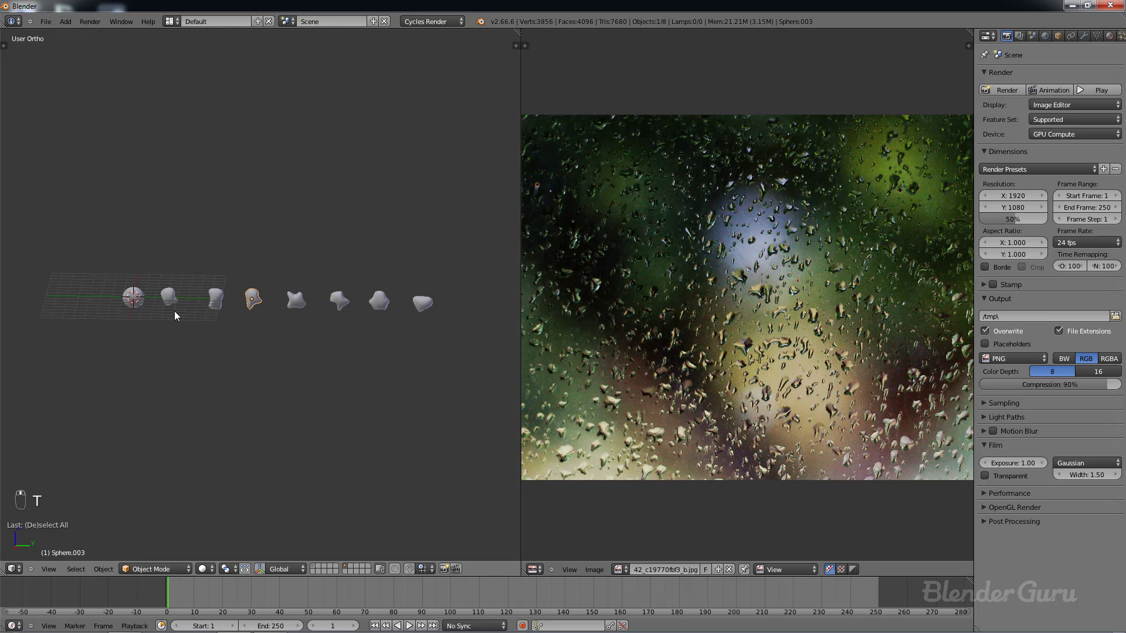
pyautogui.keyDown('shift'); pyautogui.rightClick(136, 298); pyautogui.keyUp('shift')
pyautogui.keyDown('shift'); pyautogui.rightClick(215, 296); pyautogui.keyUp('shift')
pyautogui.press('a')
# Step: Add a new material to the five-lobed droplet, and expand the 3D view over the reference photo's area
pyautogui.click(1108, 36)
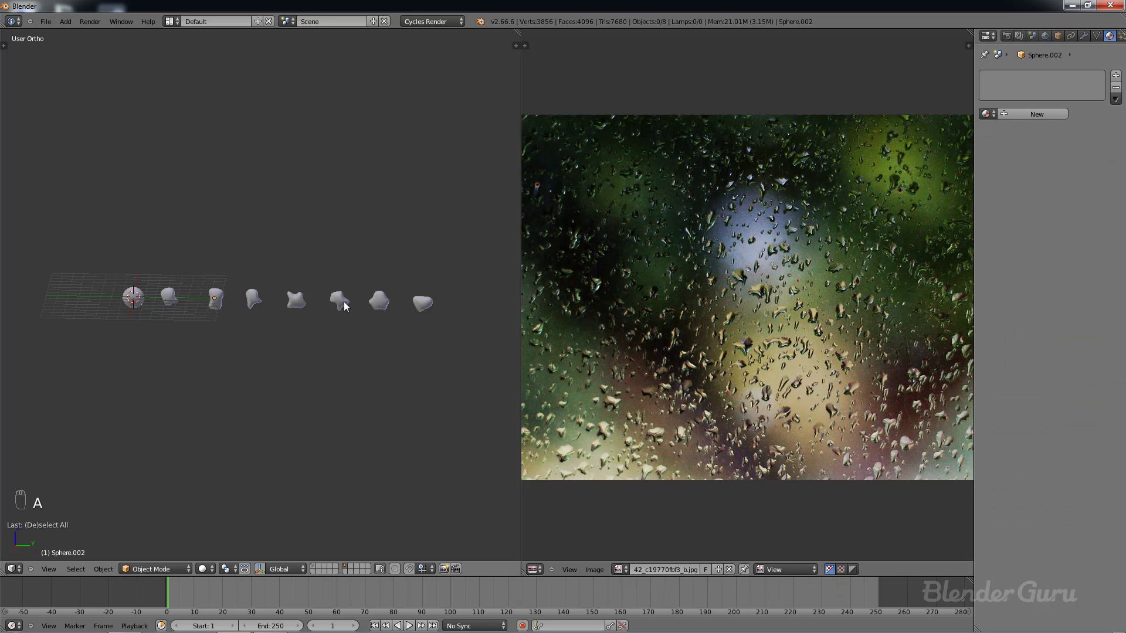
pyautogui.click(1037, 114)
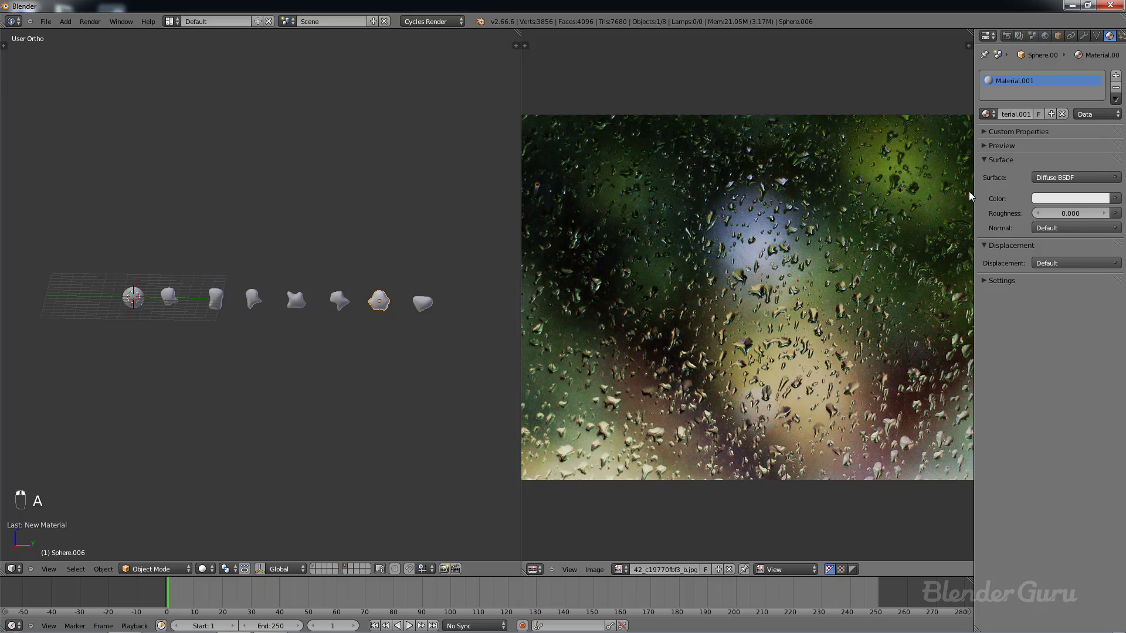
pyautogui.moveTo(516, 36); pyautogui.dragTo(646, 86)
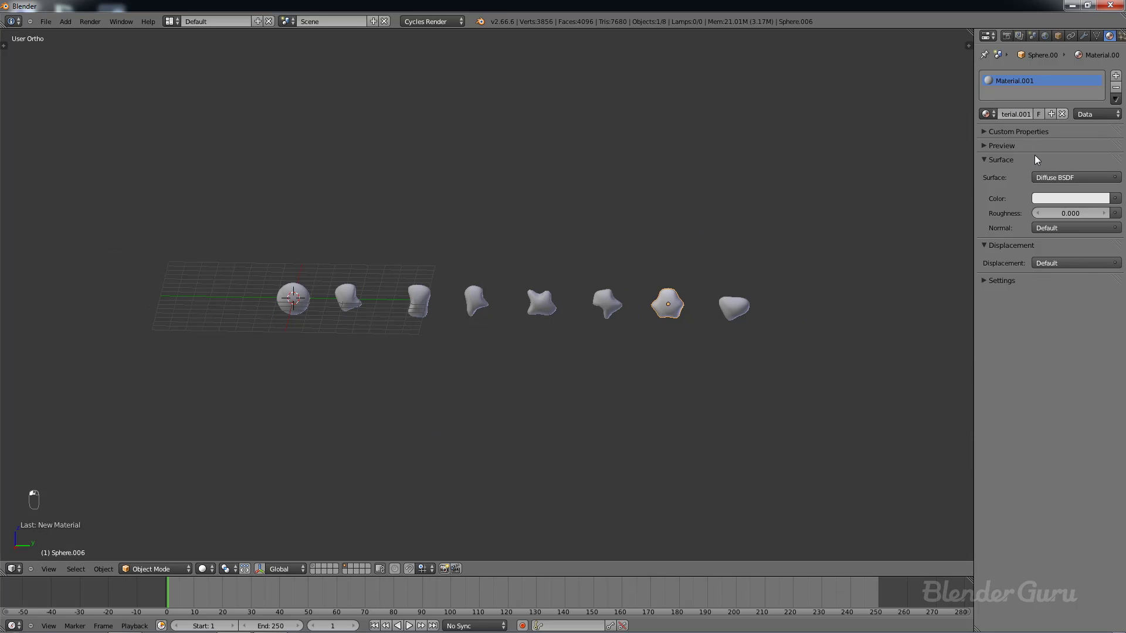
# Step: Name the new material Rain Drops and set its surface shader to Glass BSDF
pyautogui.write('Rain Drops')
pyautogui.press('Return')
pyautogui.click(1046, 177)
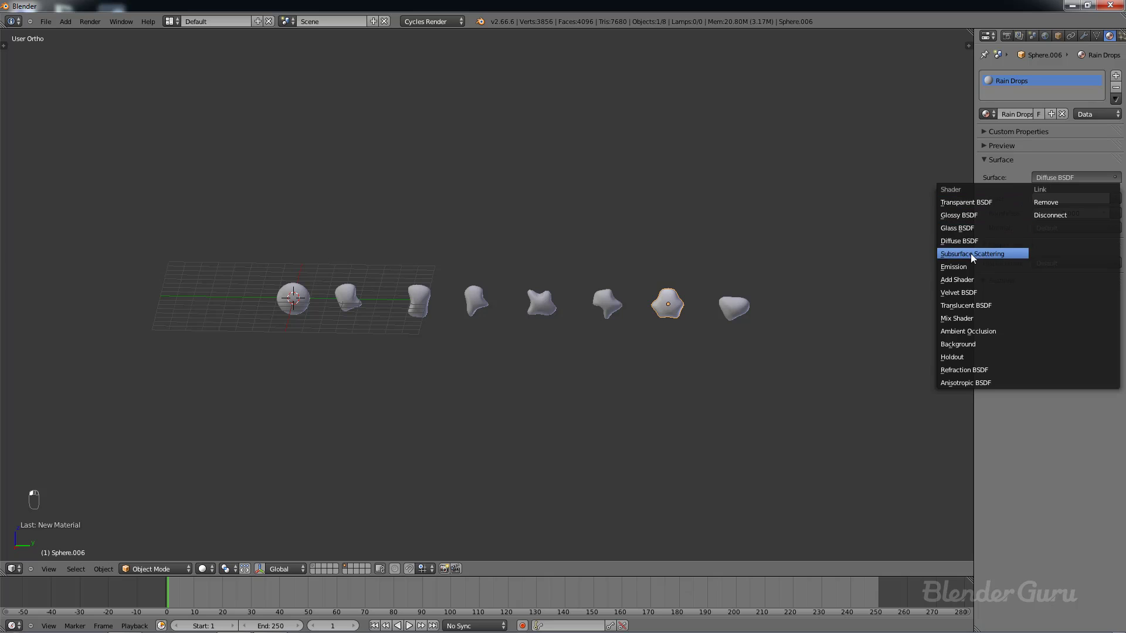
pyautogui.click(970, 228)
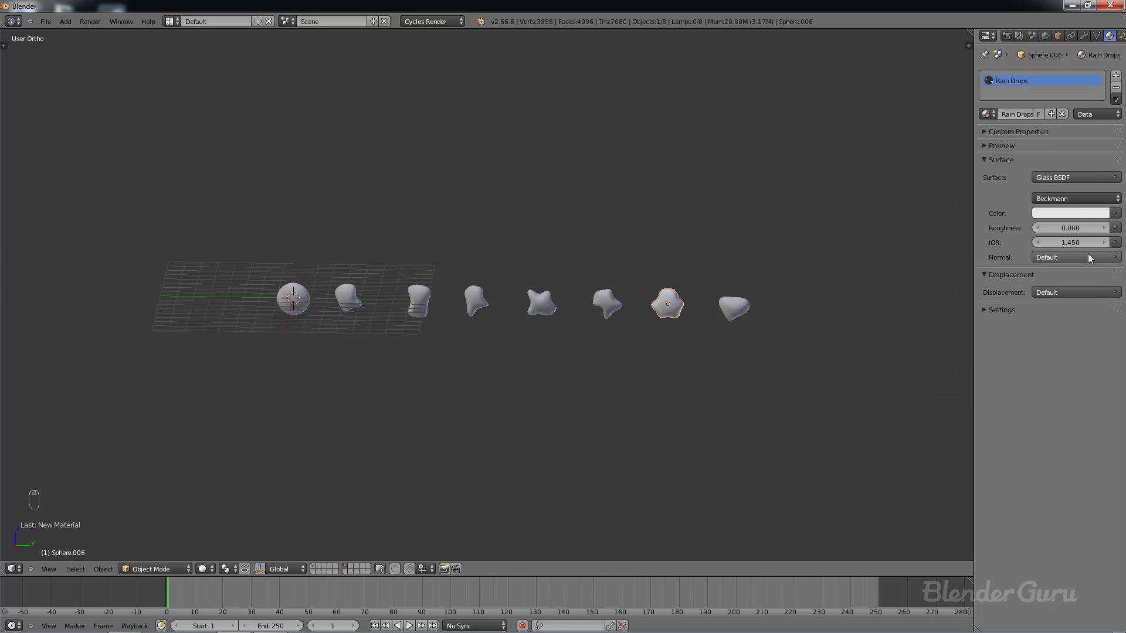
# Step: Make the glass shader's colour pure white by setting its HSV value to 1.000
pyautogui.click(1081, 213)
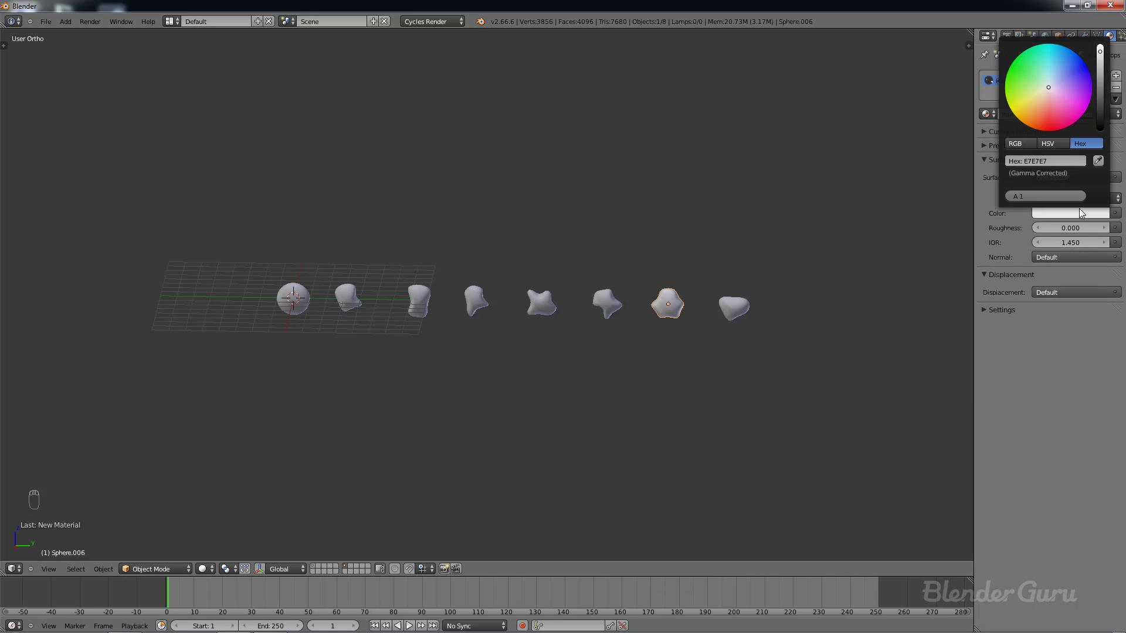
pyautogui.click(1022, 143)
pyautogui.click(1054, 143)
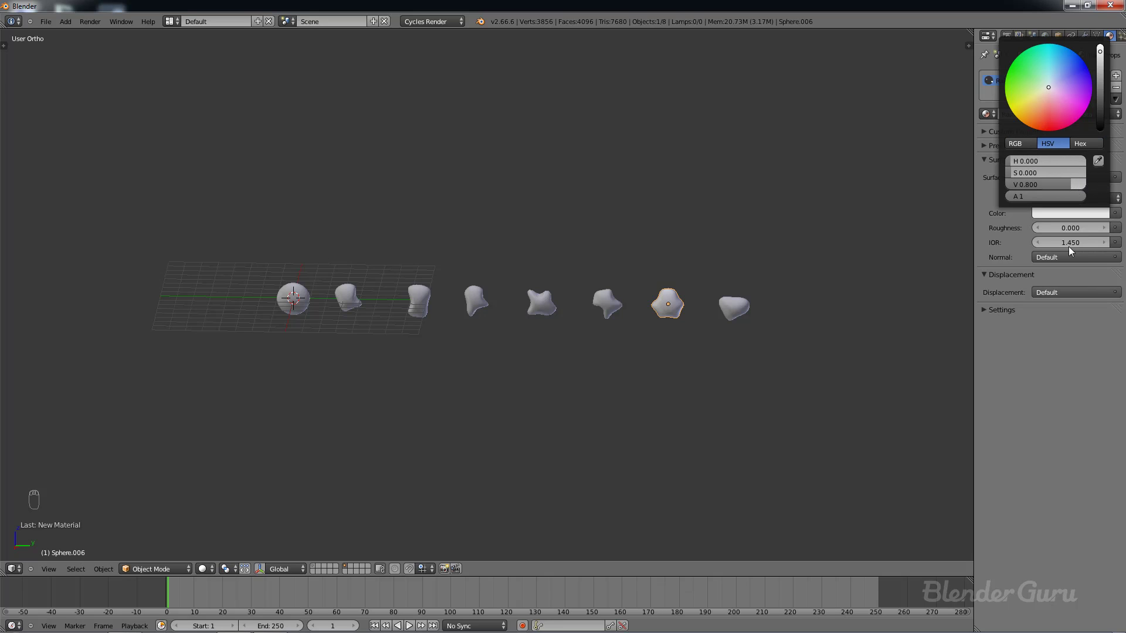
pyautogui.click(1056, 213)
pyautogui.click(1063, 212)
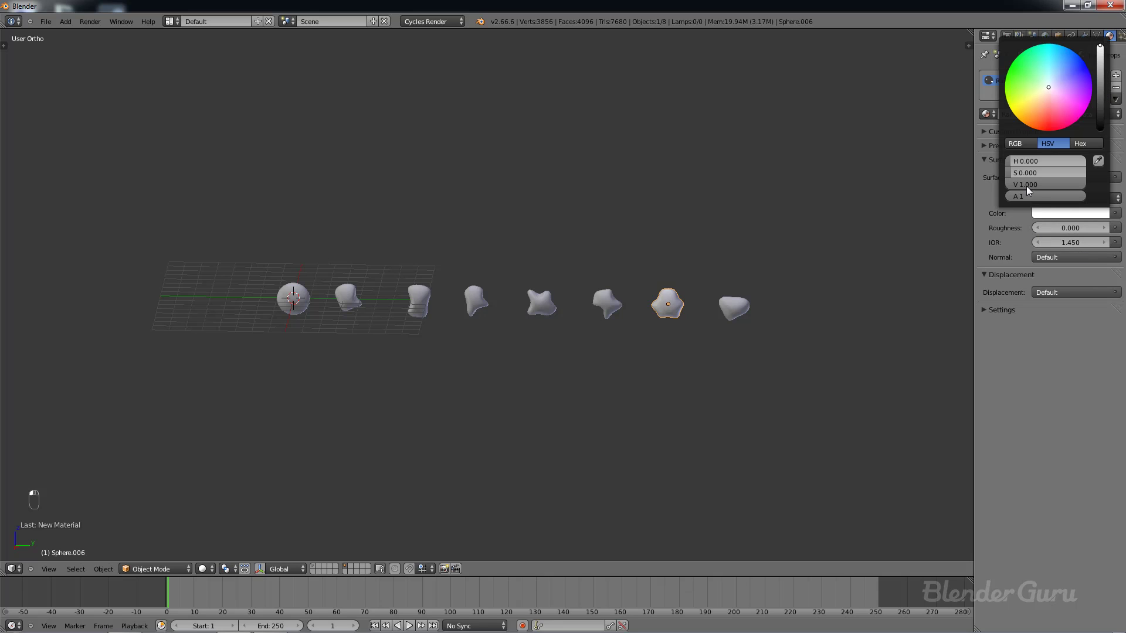
pyautogui.click(1062, 214)
pyautogui.click(1048, 213)
pyautogui.rightClick(736, 310)
pyautogui.rightClick(680, 310)
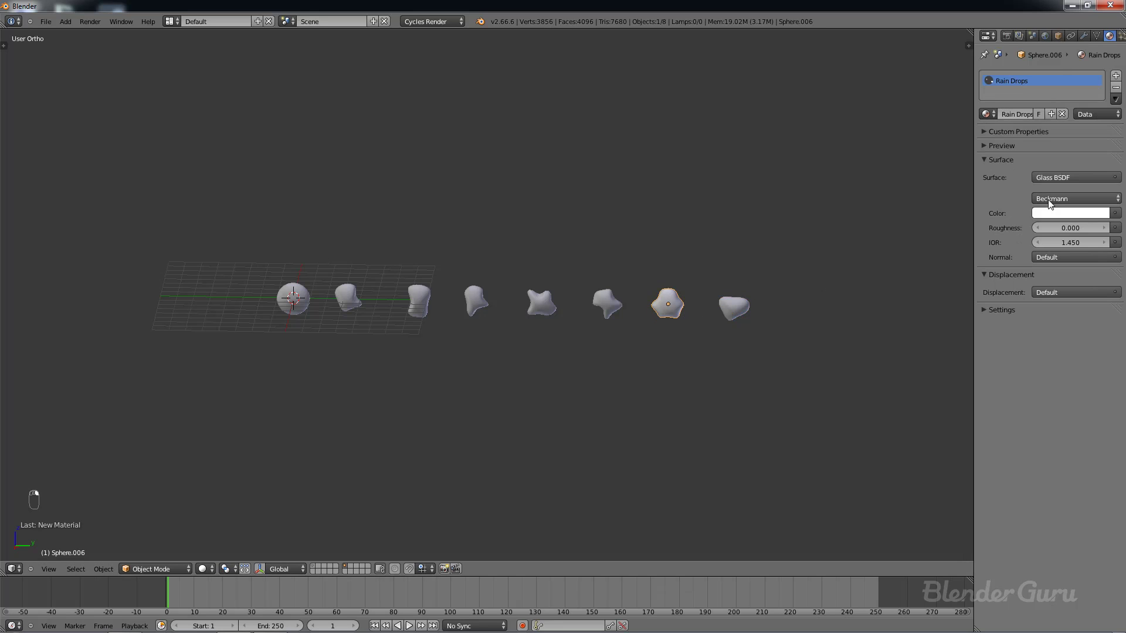
pyautogui.click(1062, 213)
# Step: Link the five-lobed droplet's Rain Drops material to every droplet in the row, and check it on several of them
pyautogui.moveTo(445, 381); pyautogui.dragTo(447, 386, button='middle')
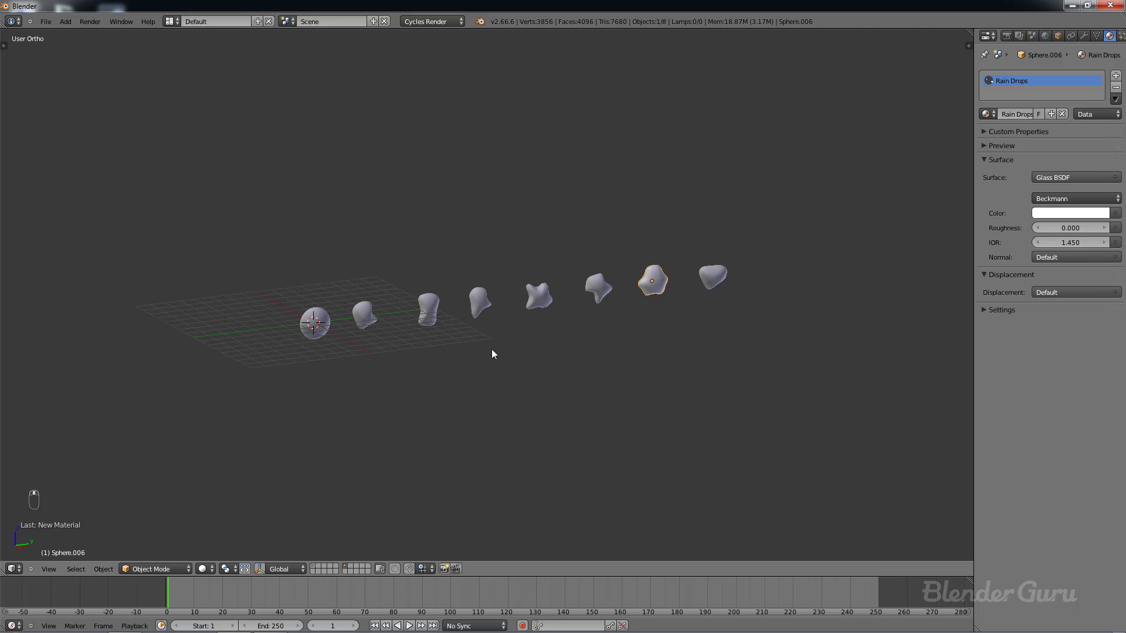
pyautogui.press('b')
pyautogui.moveTo(161, 267); pyautogui.dragTo(835, 377)
pyautogui.hotkey('ctrl', 'l')
pyautogui.click(665, 297)
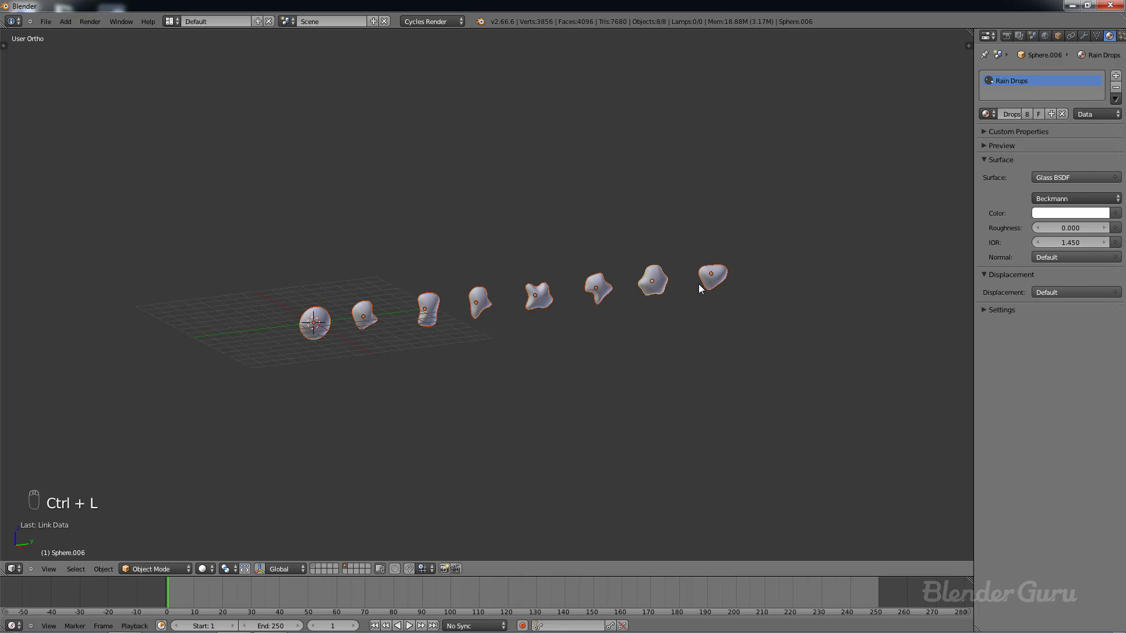
pyautogui.rightClick(712, 277)
pyautogui.rightClick(659, 288)
pyautogui.rightClick(604, 290)
pyautogui.rightClick(541, 296)
# Step: Put all the droplets, including the original sphere, into a new group named Rain Drop
pyautogui.press('b')
pyautogui.moveTo(239, 236); pyautogui.dragTo(756, 412)
pyautogui.hotkey('ctrl', 'g')
pyautogui.press('t')
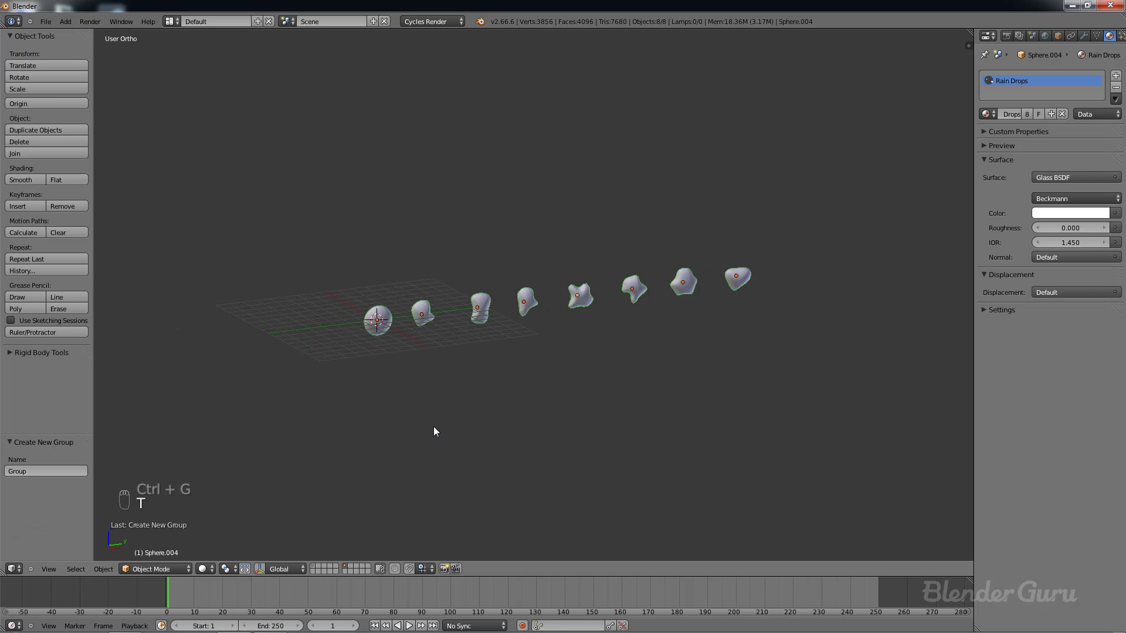
pyautogui.click(27, 472)
pyautogui.write('Rain Drop')
pyautogui.press('Return')
pyautogui.press('t')
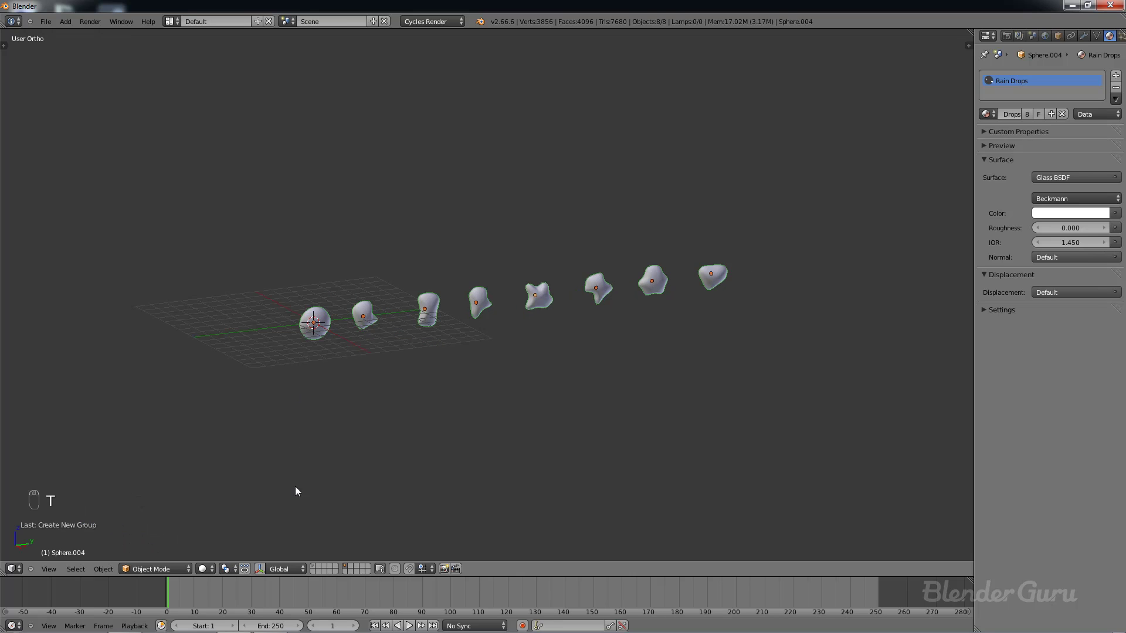
# Step: Switch to the layer holding the window plane, select the plane and look through the camera
pyautogui.click(312, 571)
pyautogui.rightClick(314, 316)
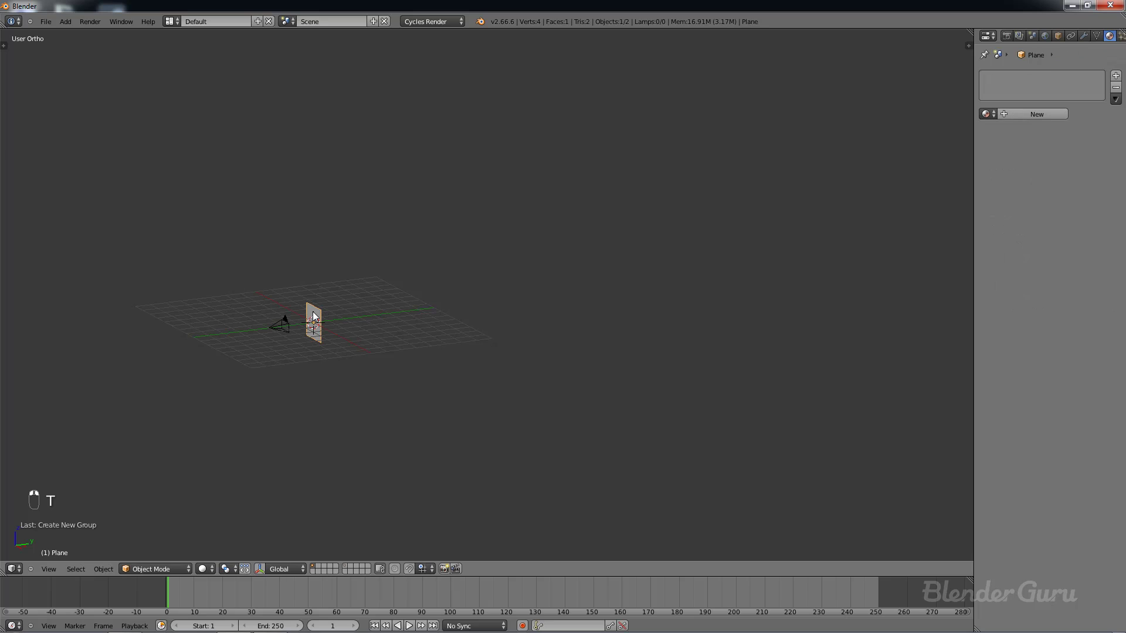
pyautogui.press('KP_0')
# Step: Save the scene as tutorial.blend in the Rainy Window folder
pyautogui.hotkey('ctrl', 's')
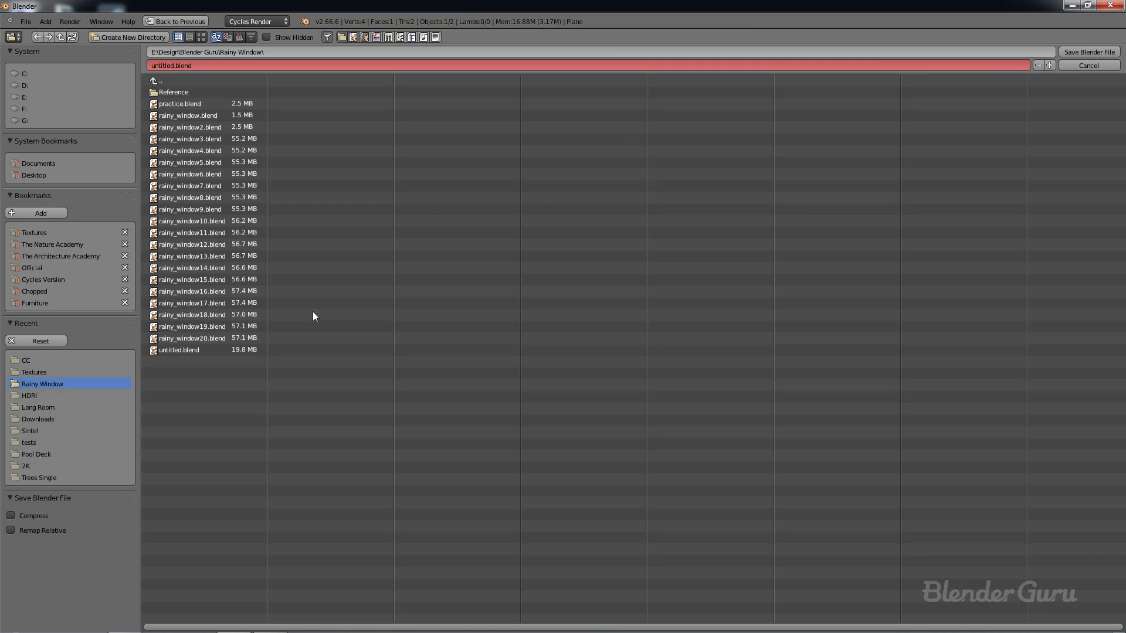
pyautogui.click(237, 61)
pyautogui.write('tutorial')
pyautogui.press('Return')
pyautogui.press('Return')
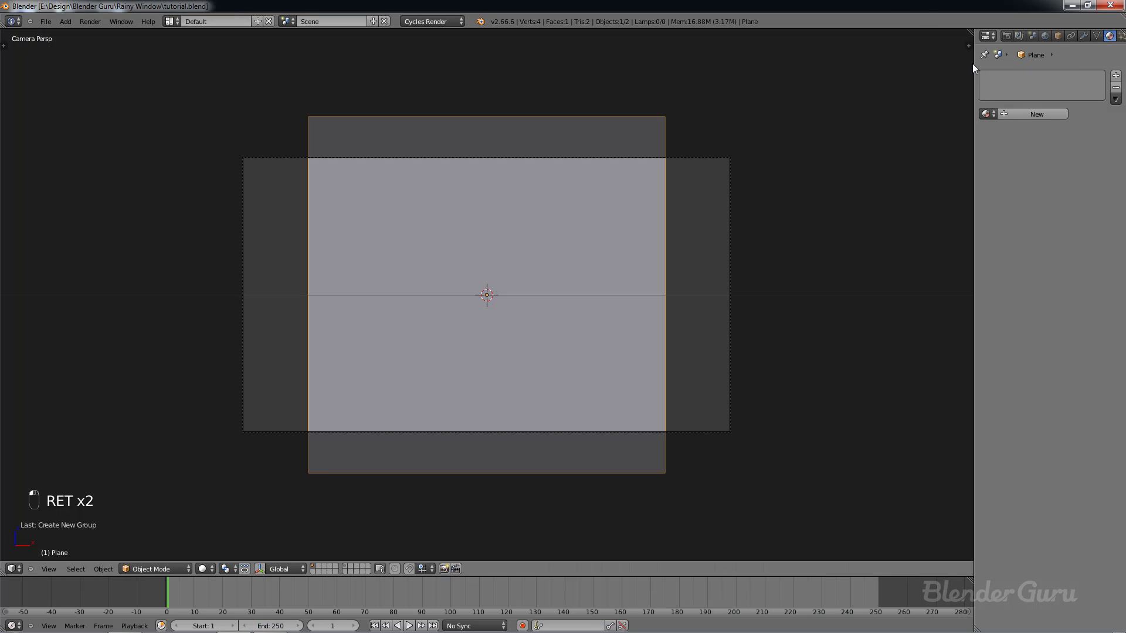
# Step: Add a particle system to the window plane and set its type to Hair
pyautogui.moveTo(973, 63); pyautogui.dragTo(955, 65)
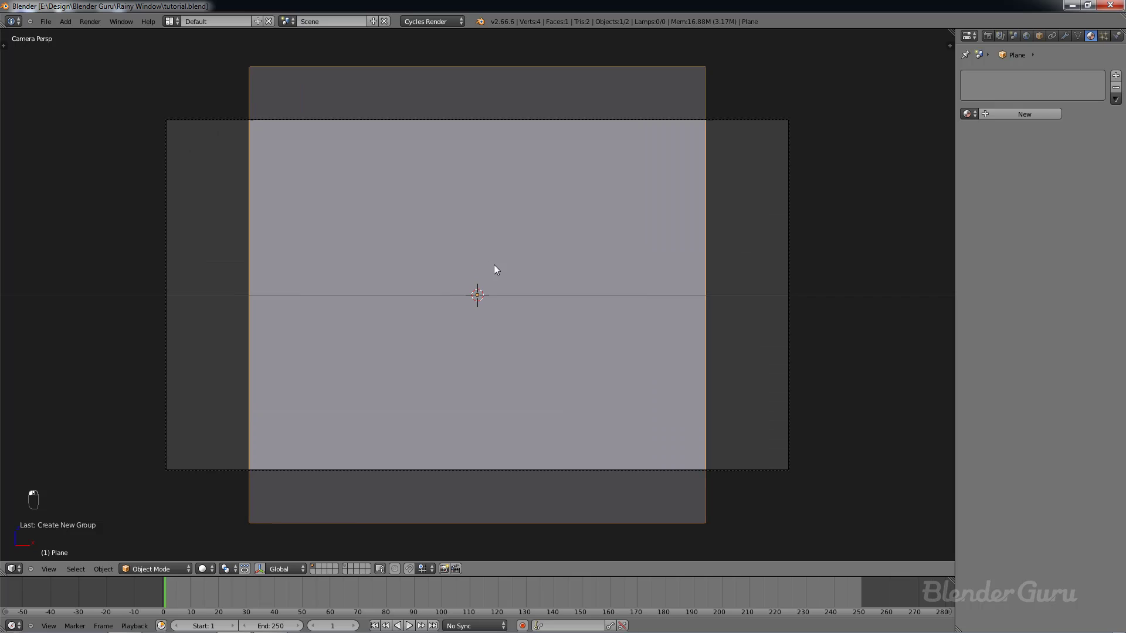
pyautogui.click(1103, 37)
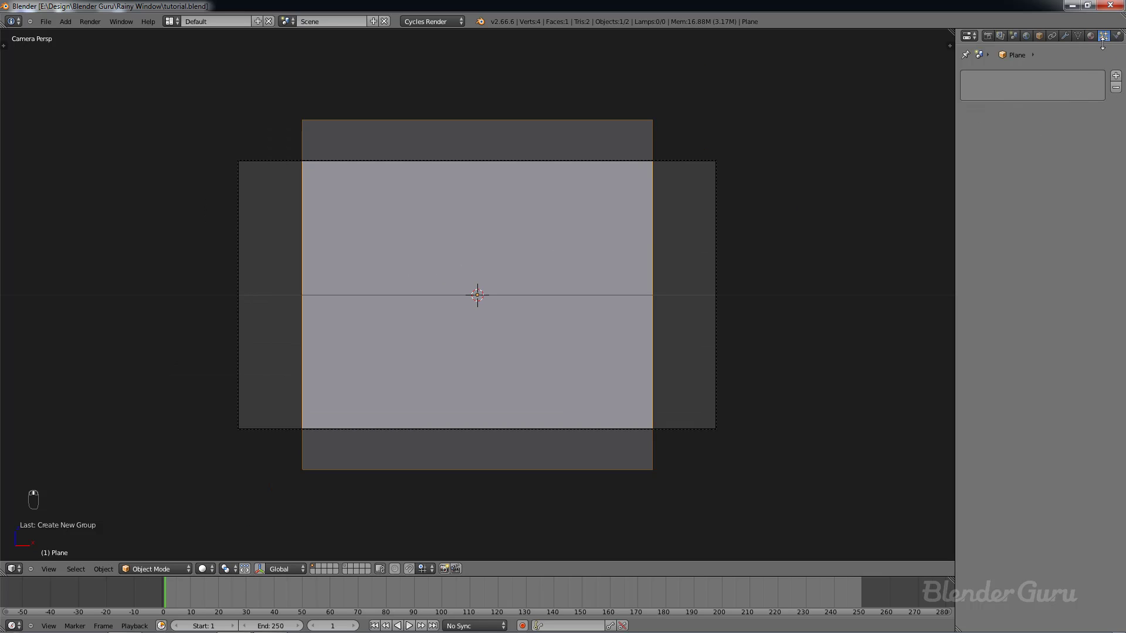
pyautogui.click(1115, 75)
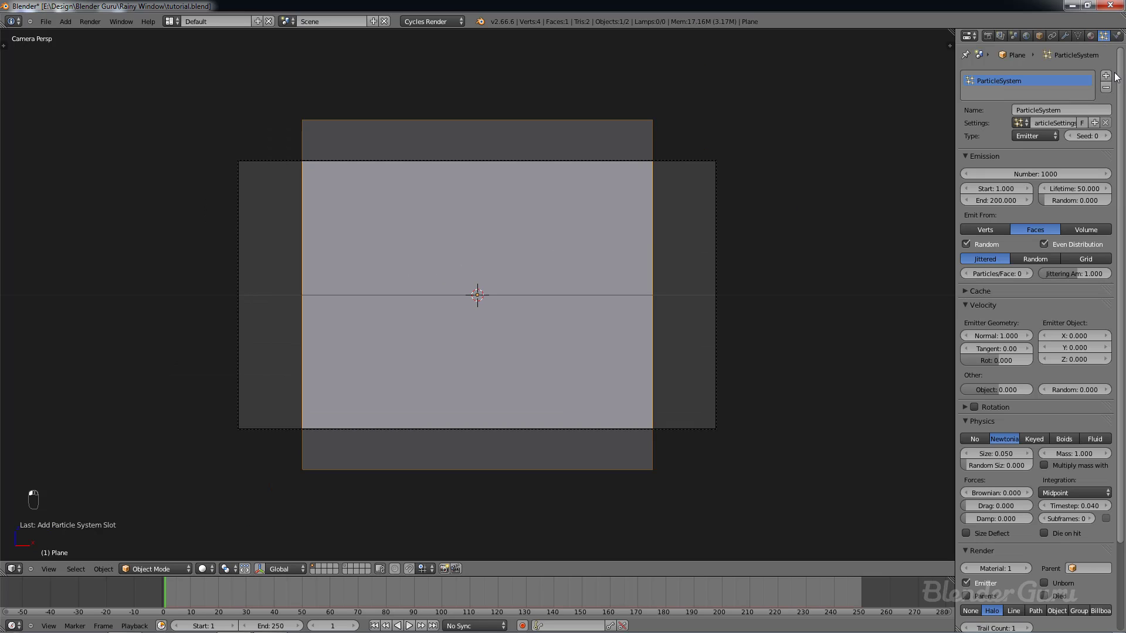
pyautogui.click(1023, 135)
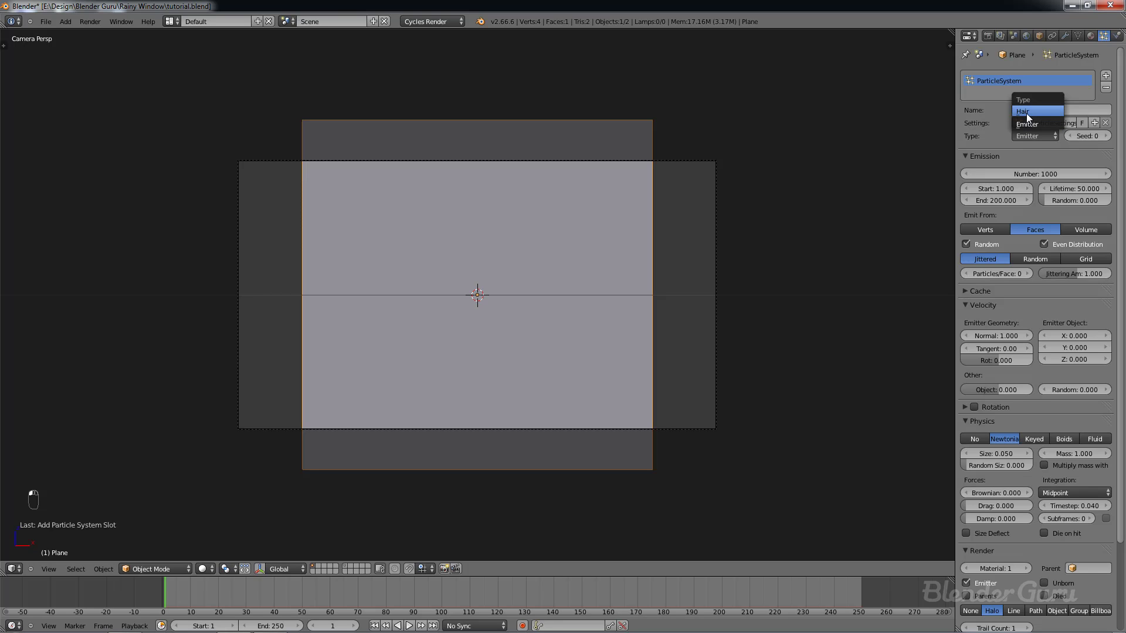
pyautogui.click(1026, 114)
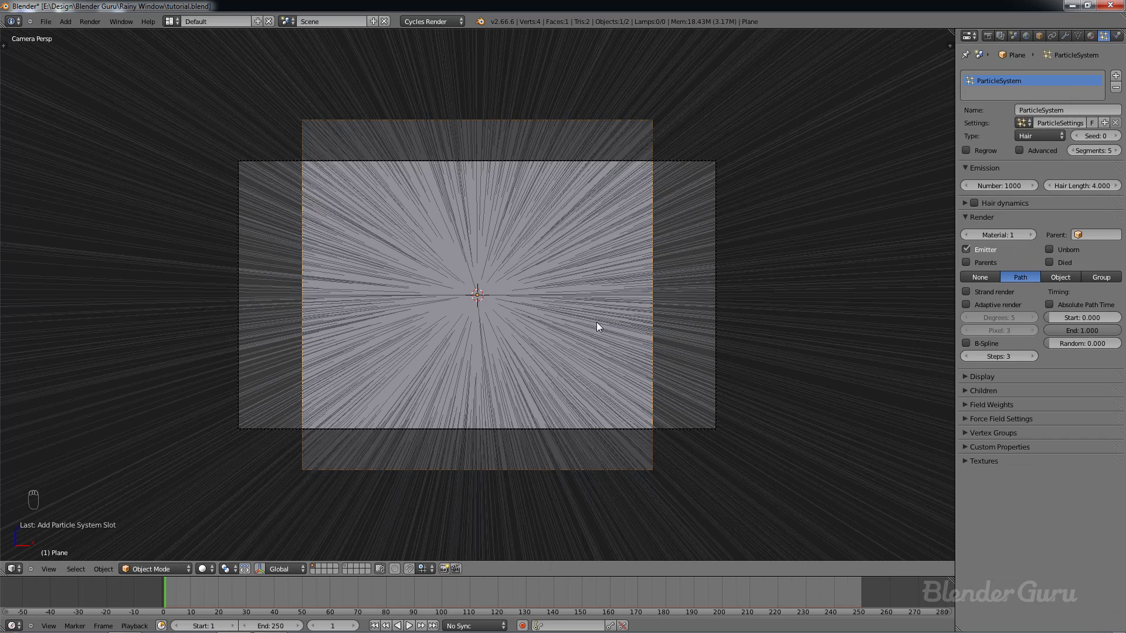
# Step: Turn on the advanced settings of the plane's hair particle system
pyautogui.scroll(2, 596, 322)
pyautogui.scroll(-4, 382, 322)
pyautogui.scroll(4, 476, 322)
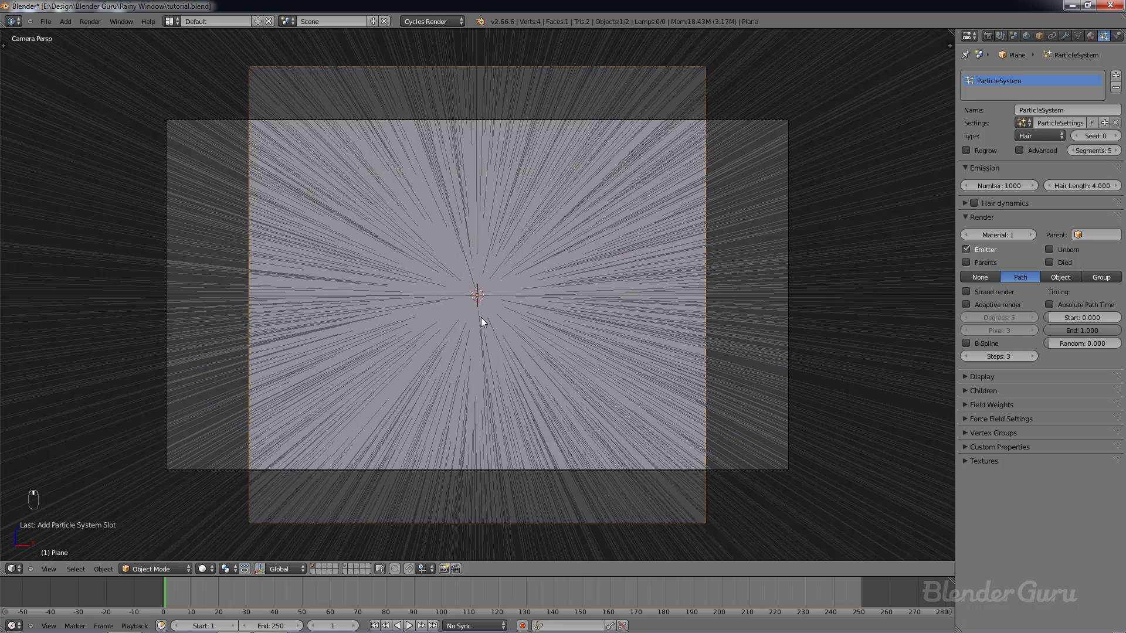
pyautogui.scroll(3, 481, 321)
pyautogui.scroll(-3, 508, 317)
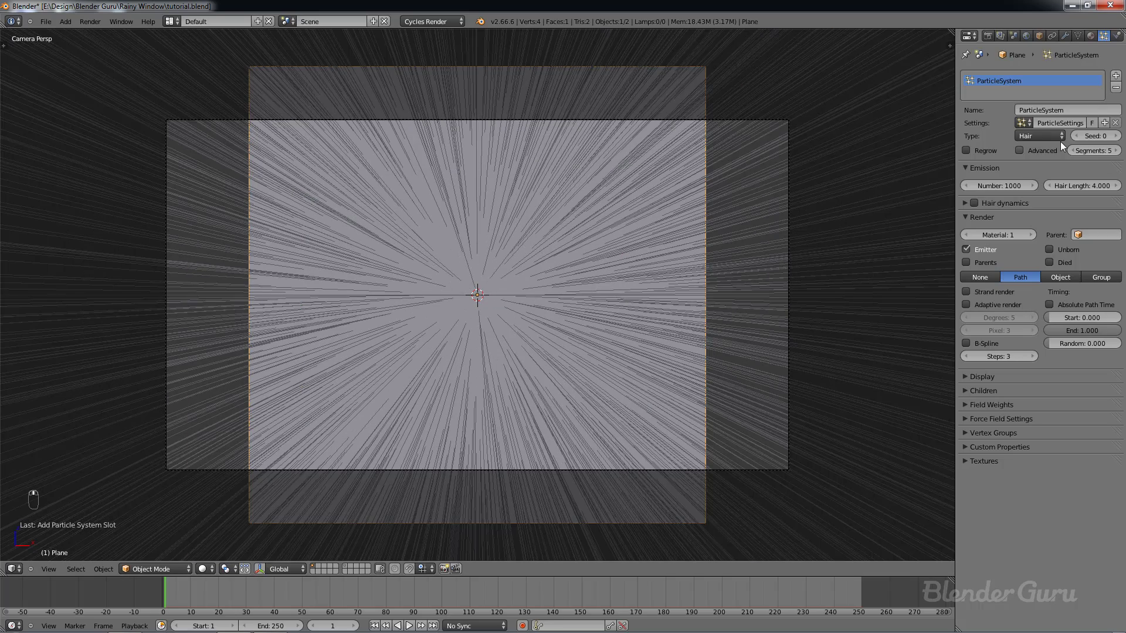
pyautogui.click(1029, 151)
pyautogui.scroll(-2, 1039, 375)
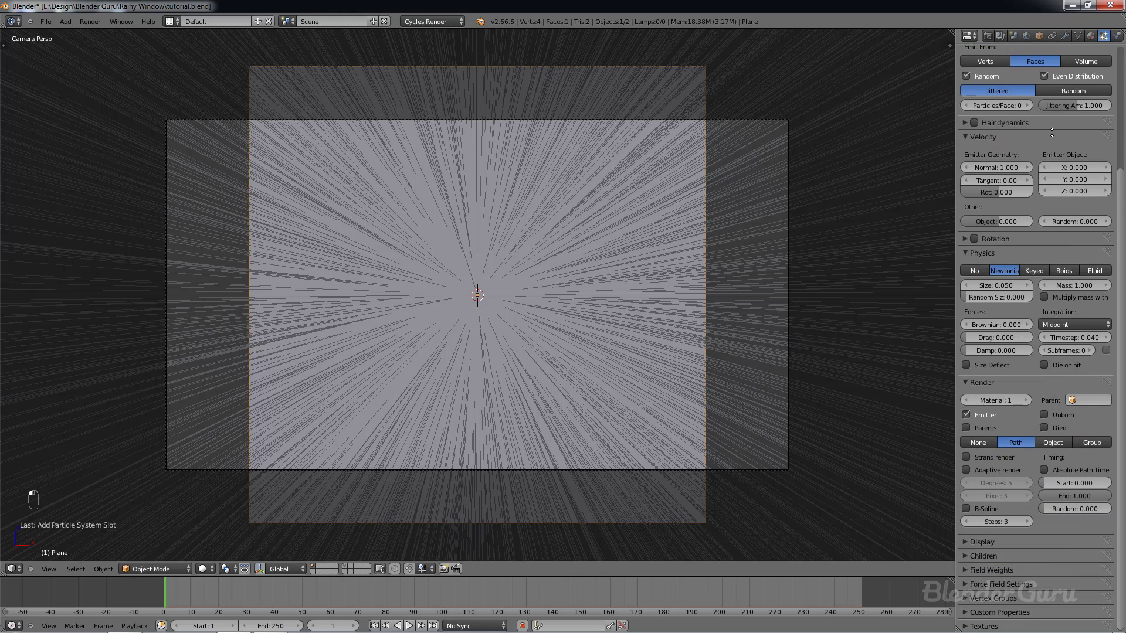
pyautogui.scroll(2, 1039, 375)
pyautogui.click(1029, 148)
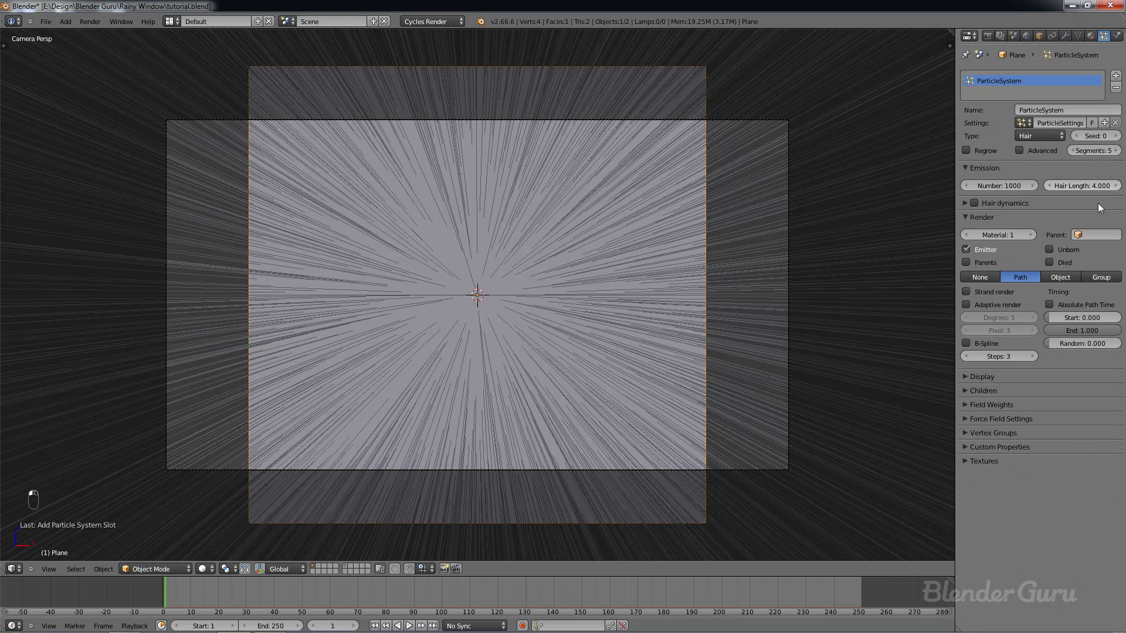
pyautogui.click(1035, 148)
pyautogui.click(1035, 148)
pyautogui.click(1036, 147)
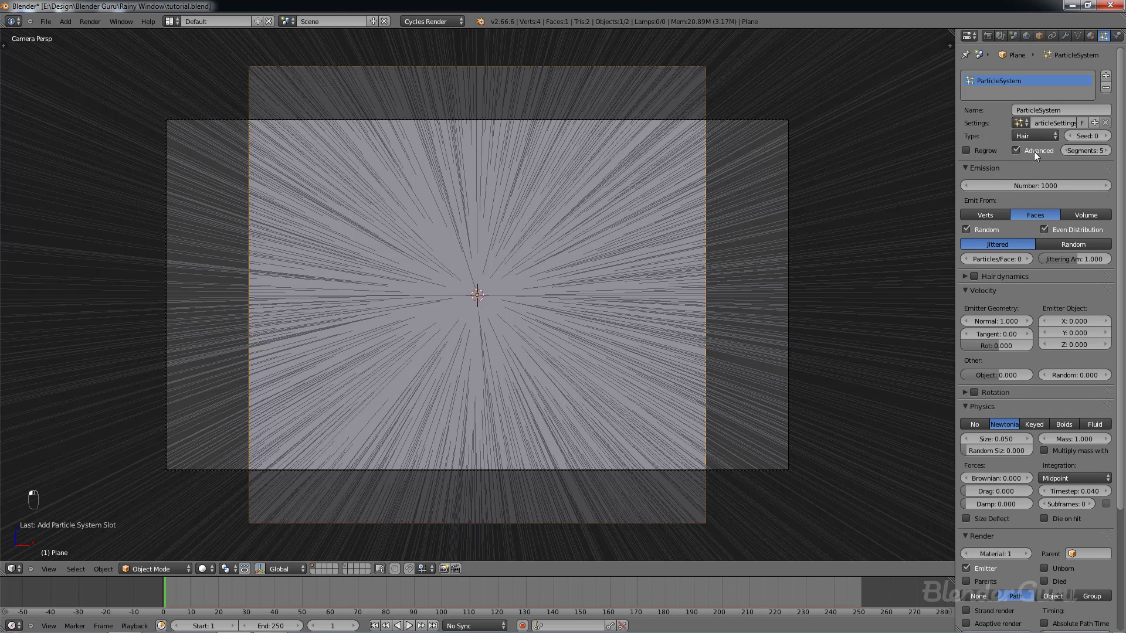
# Step: Render the particles as a group, using Rain Drops as the dupli group
pyautogui.scroll(-6, 1051, 148)
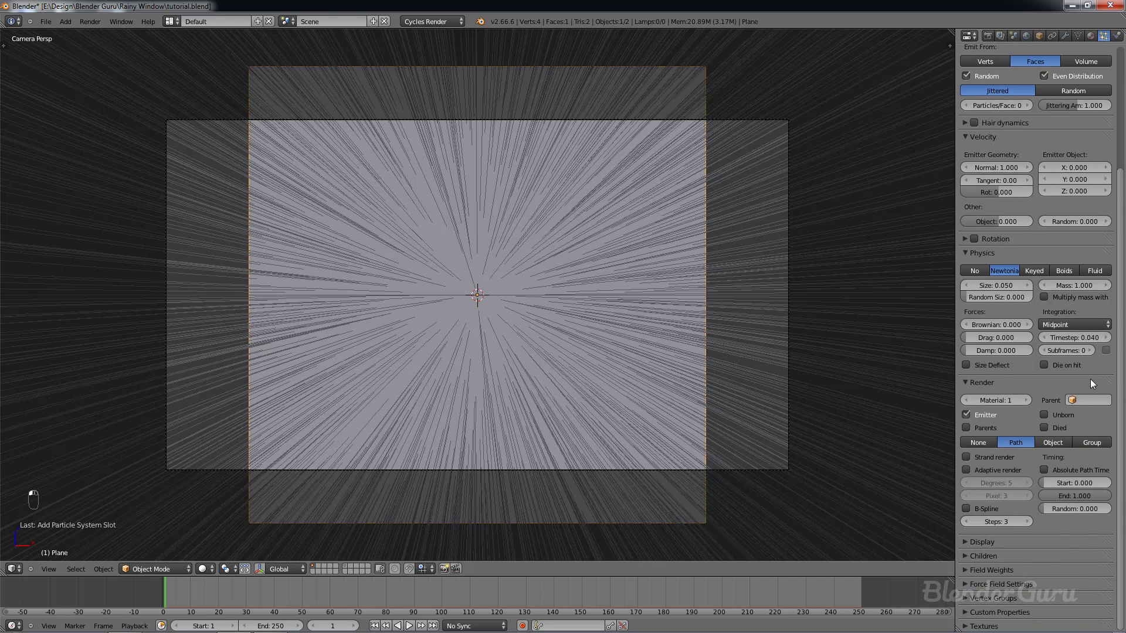
pyautogui.click(1085, 442)
pyautogui.click(1057, 458)
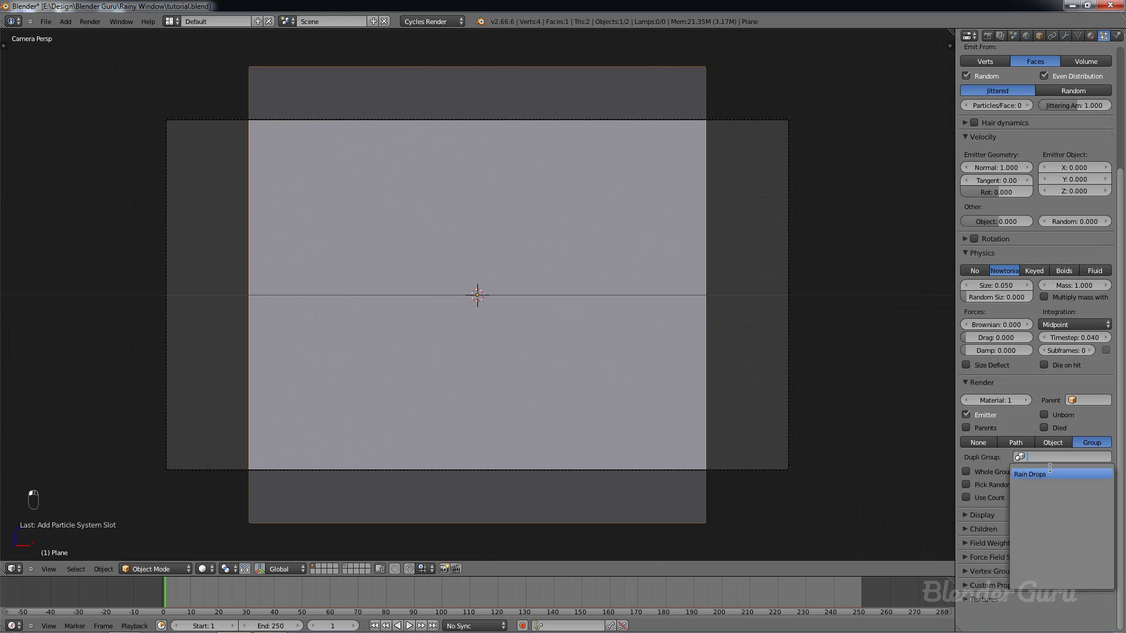
pyautogui.click(1045, 474)
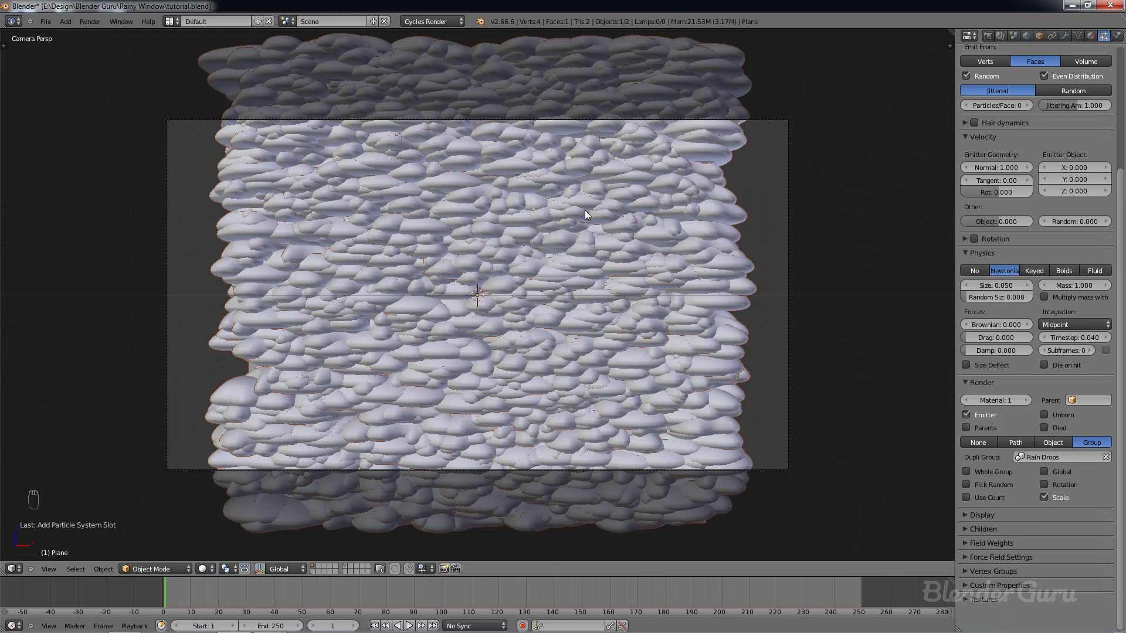
# Step: View the droplet-covered plane at an angle and enable Rotation for the group instances
pyautogui.moveTo(565, 262); pyautogui.dragTo(633, 300, button='middle')
pyautogui.press('KP_Decimal')
pyautogui.click(1047, 482)
# Step: Try a particle size of 0.010 and inspect the droplets on the plane
pyautogui.scroll(-4, 612, 314)
pyautogui.scroll(4, 1050, 218)
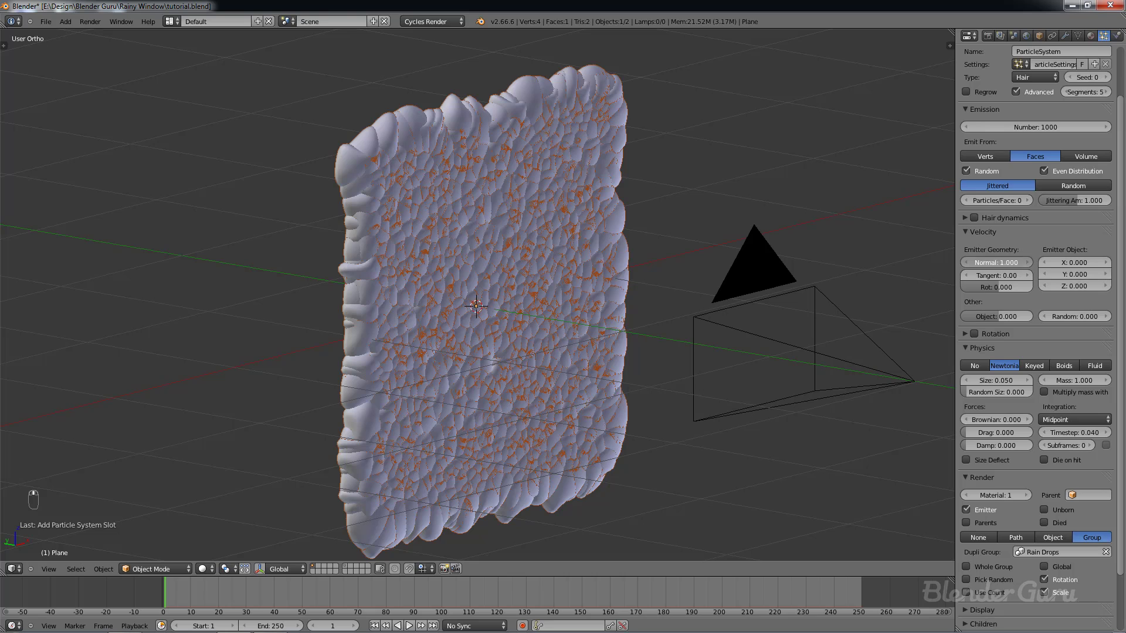
pyautogui.click(969, 381)
pyautogui.click(970, 382)
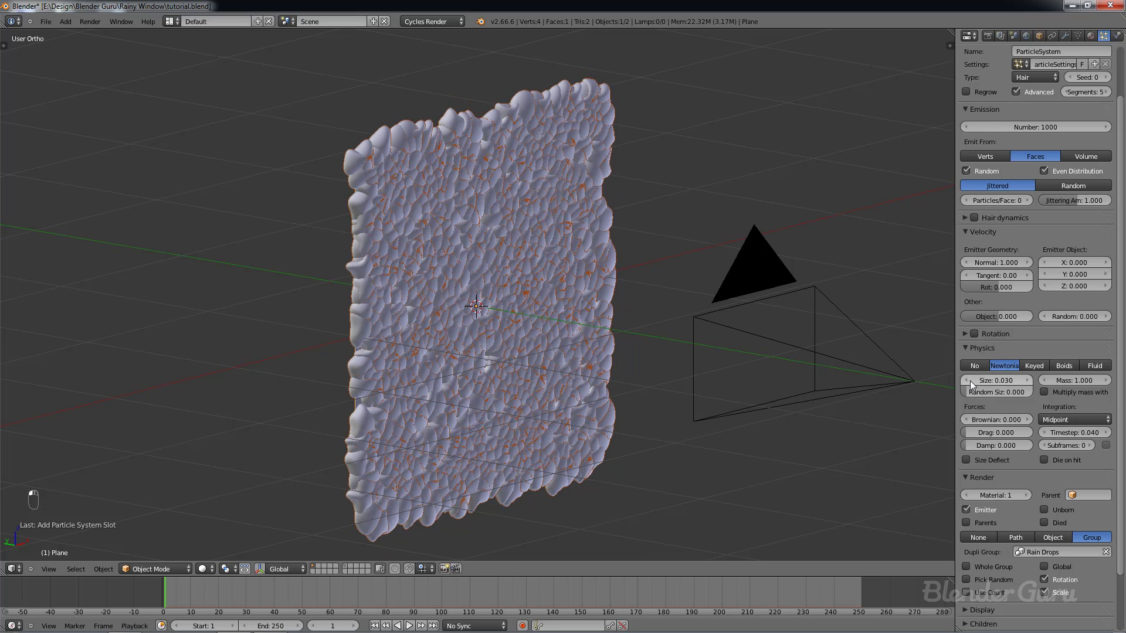
pyautogui.click(971, 383)
pyautogui.click(970, 382)
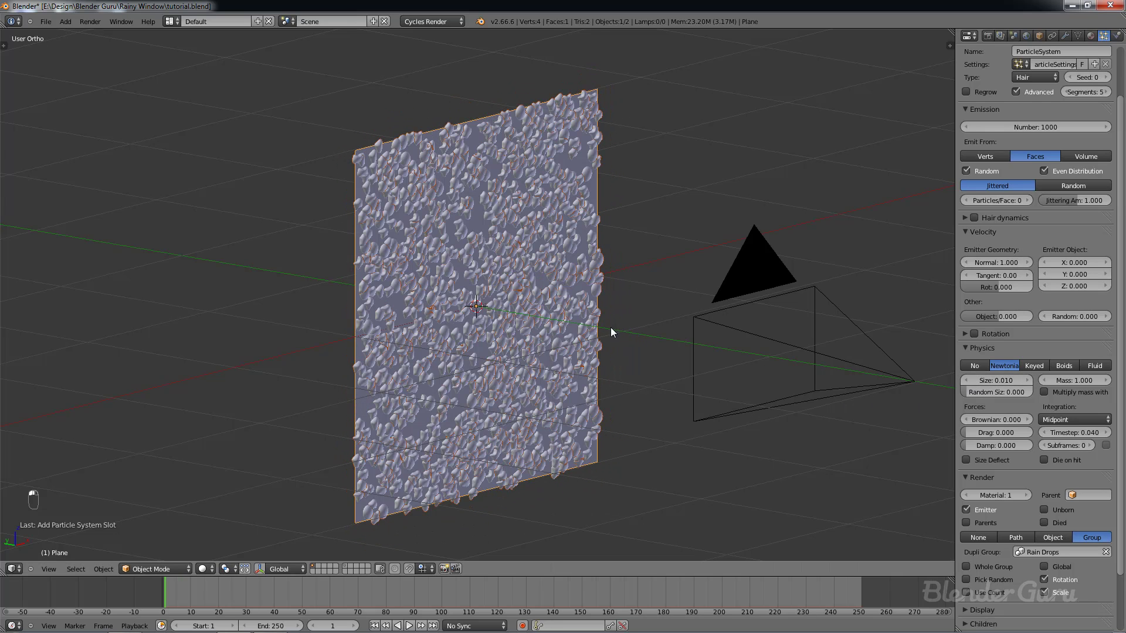
pyautogui.moveTo(610, 329); pyautogui.dragTo(575, 319, button='middle')
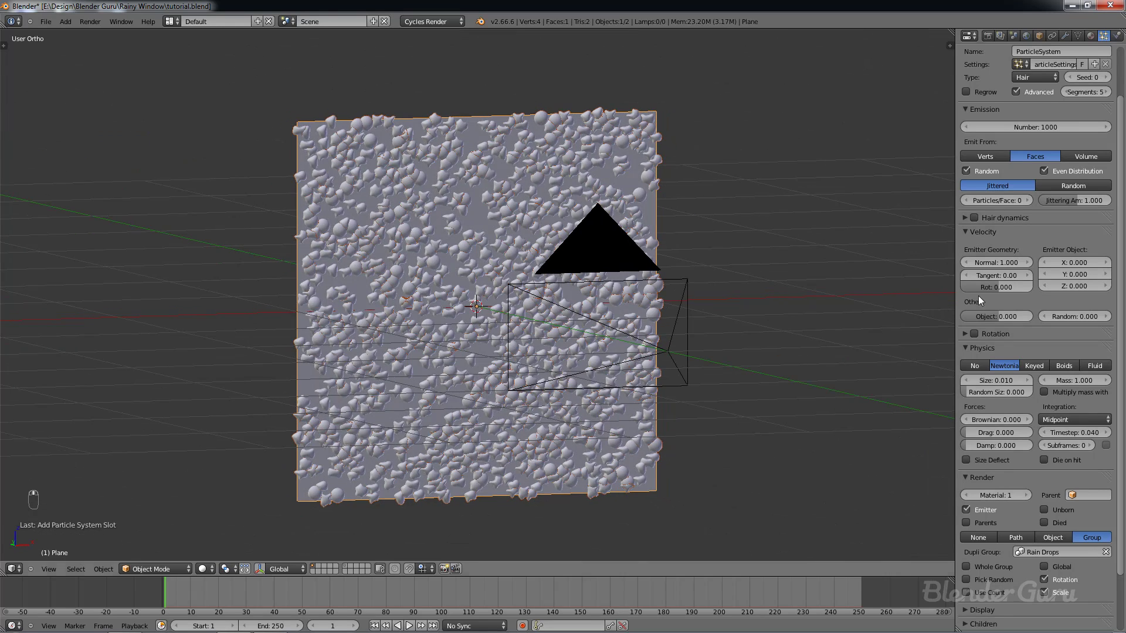
# Step: Try a normal emitter velocity of 0.5 together with a particle size of 0.030
pyautogui.click(988, 263)
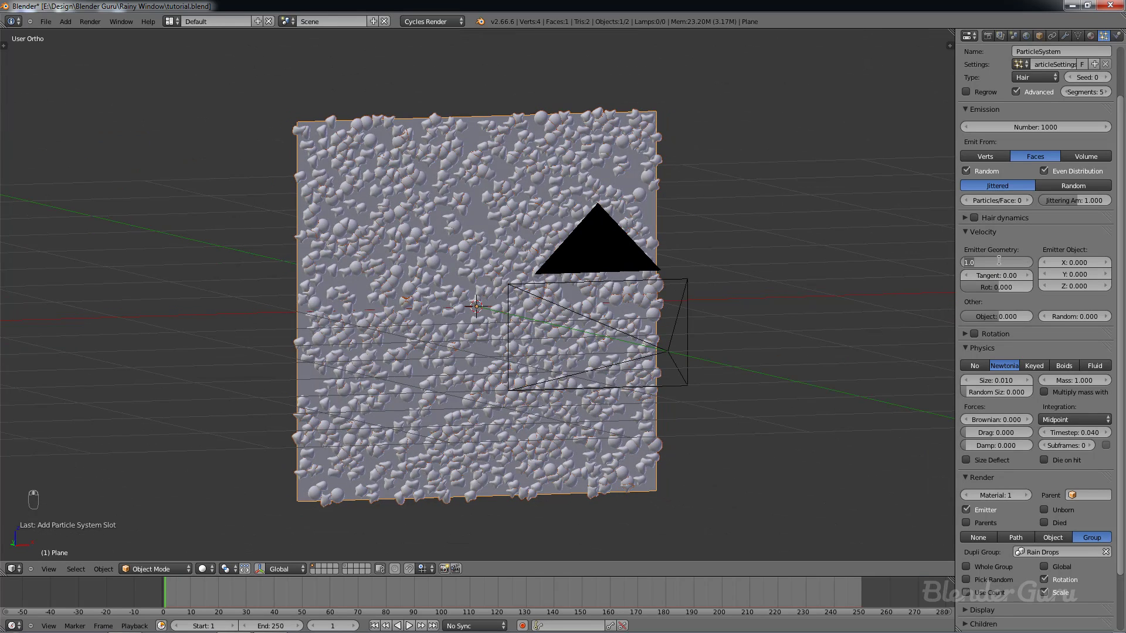
pyautogui.write('0.5')
pyautogui.press('Return')
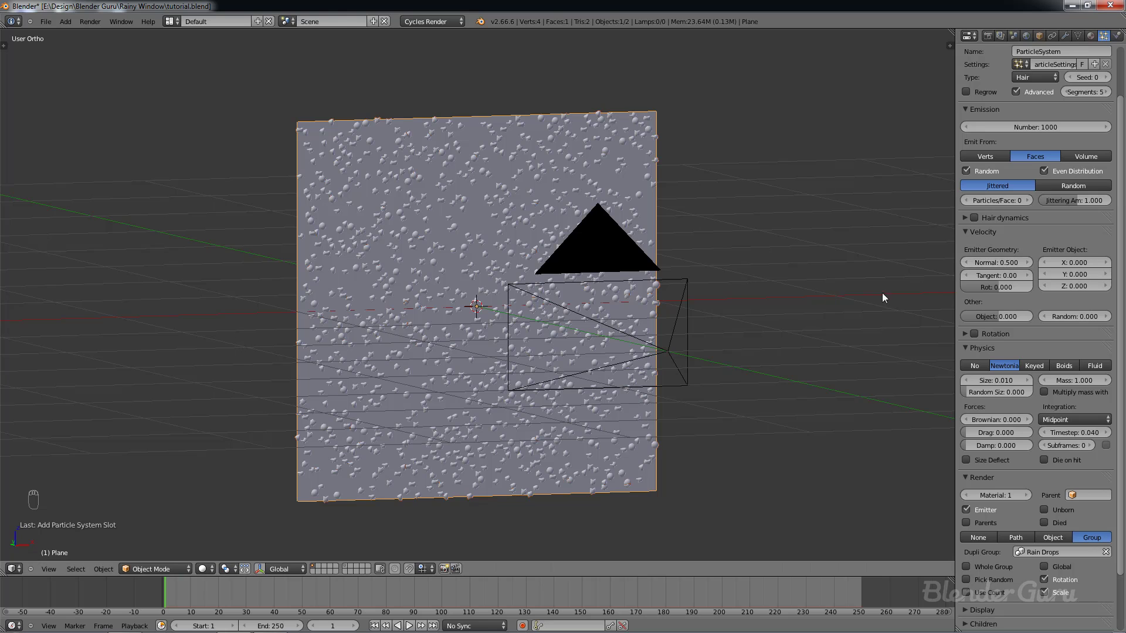
pyautogui.scroll(1, 881, 293)
pyautogui.click(1019, 379)
pyautogui.click(1019, 378)
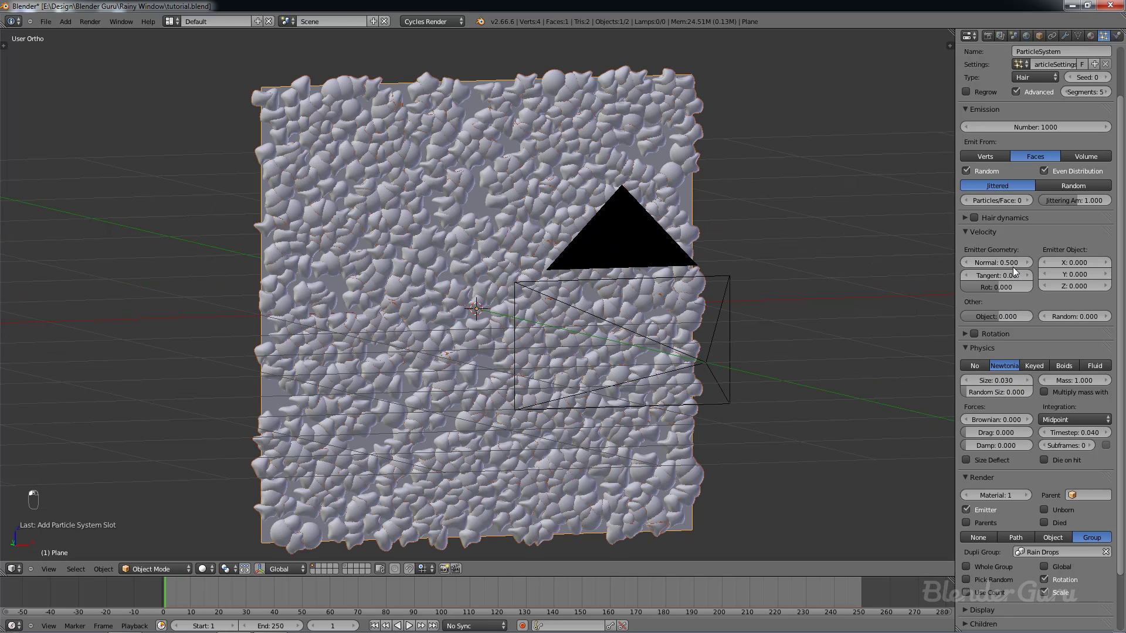
# Step: Set the normal emitter velocity to 0.1 and the particle size to 0.060
pyautogui.moveTo(975, 259); pyautogui.dragTo(974, 260)
pyautogui.write('0.1')
pyautogui.press('Return')
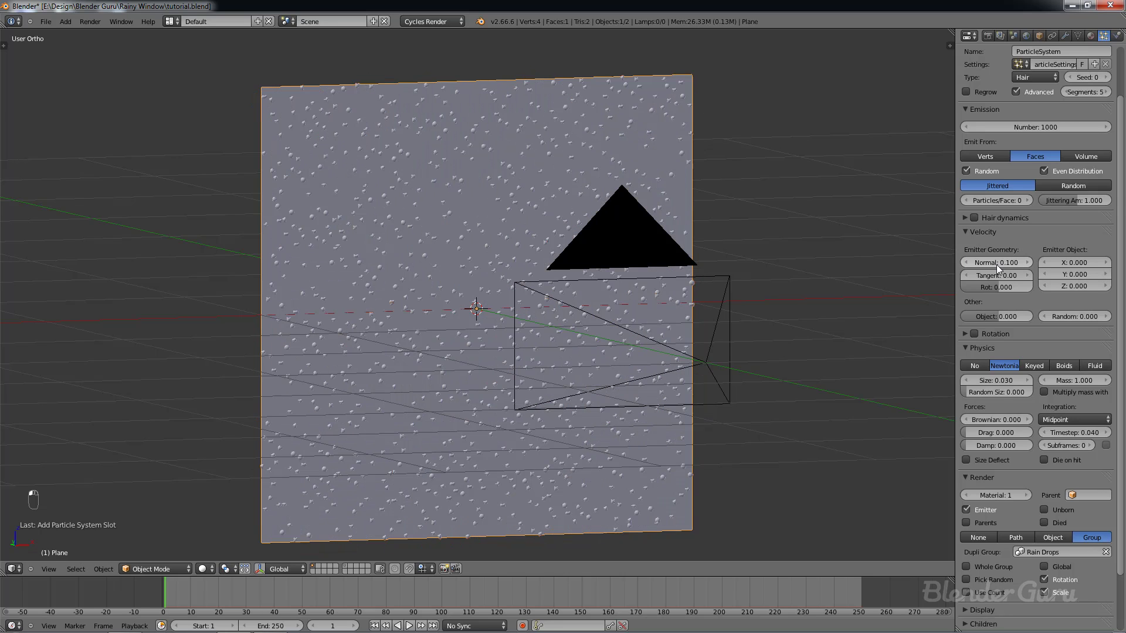
pyautogui.click(1023, 377)
pyautogui.click(1023, 377)
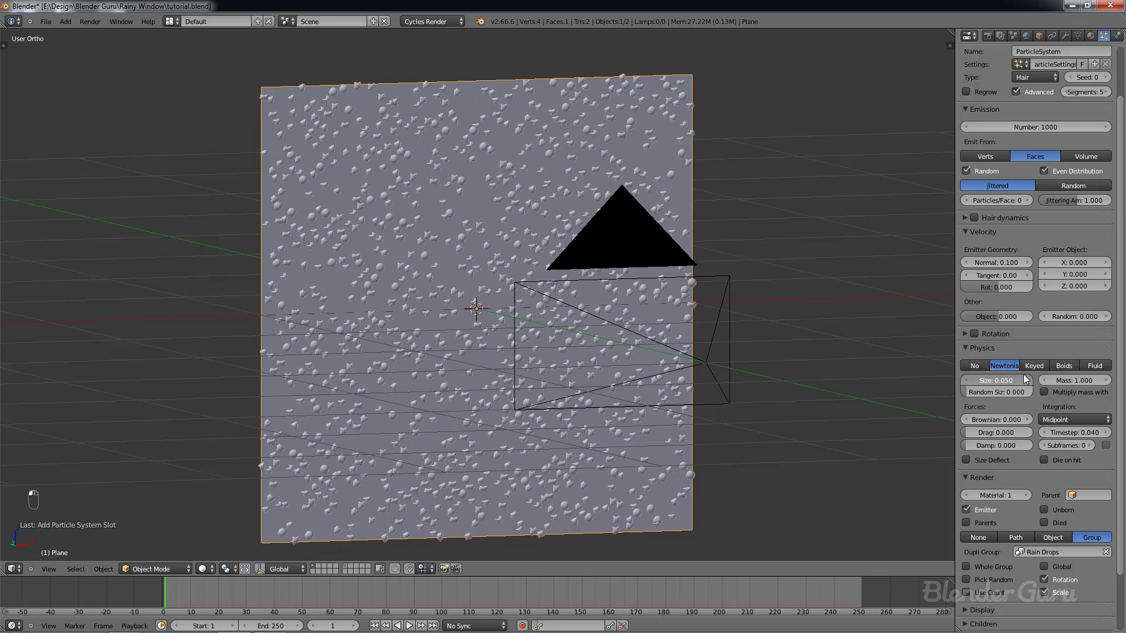
pyautogui.click(1023, 377)
pyautogui.moveTo(879, 372); pyautogui.dragTo(898, 376, button='middle')
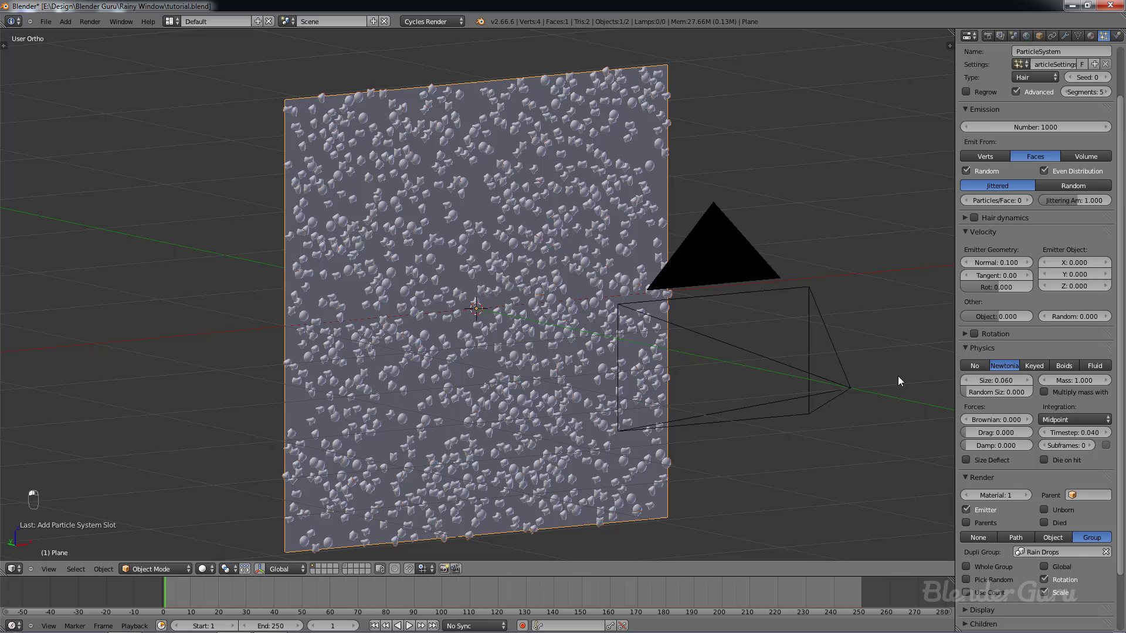
pyautogui.click(968, 378)
pyautogui.click(1022, 378)
# Step: Set the particles' random size to 0.800, check the droplets in camera view and save the file
pyautogui.moveTo(998, 392); pyautogui.dragTo(1050, 391)
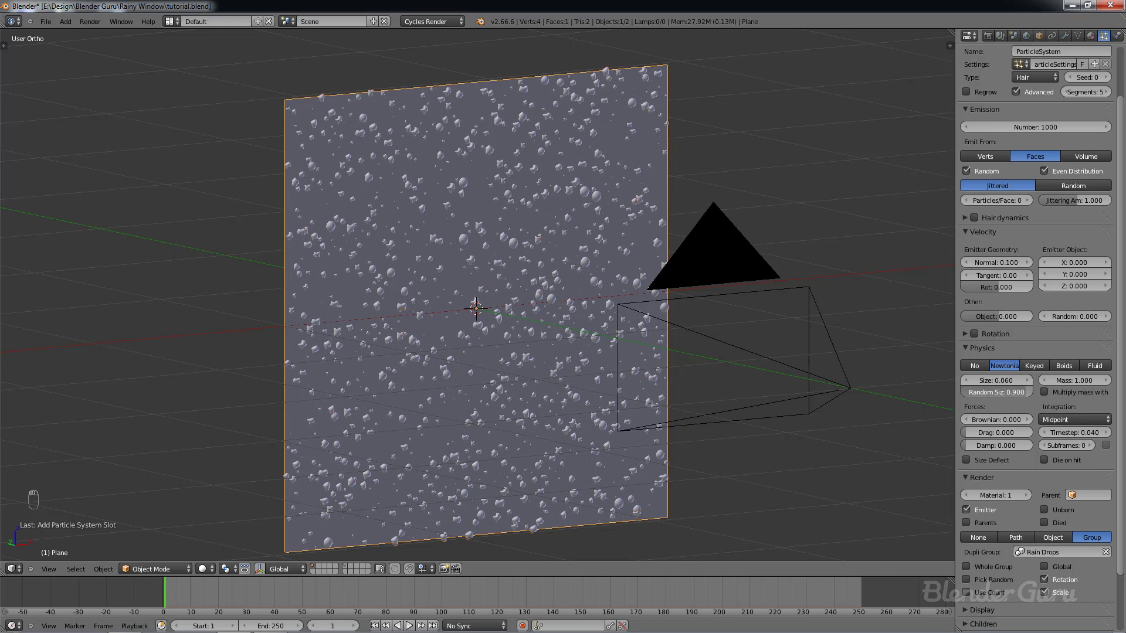
pyautogui.moveTo(706, 325); pyautogui.dragTo(650, 317, button='middle')
pyautogui.press('KP_0')
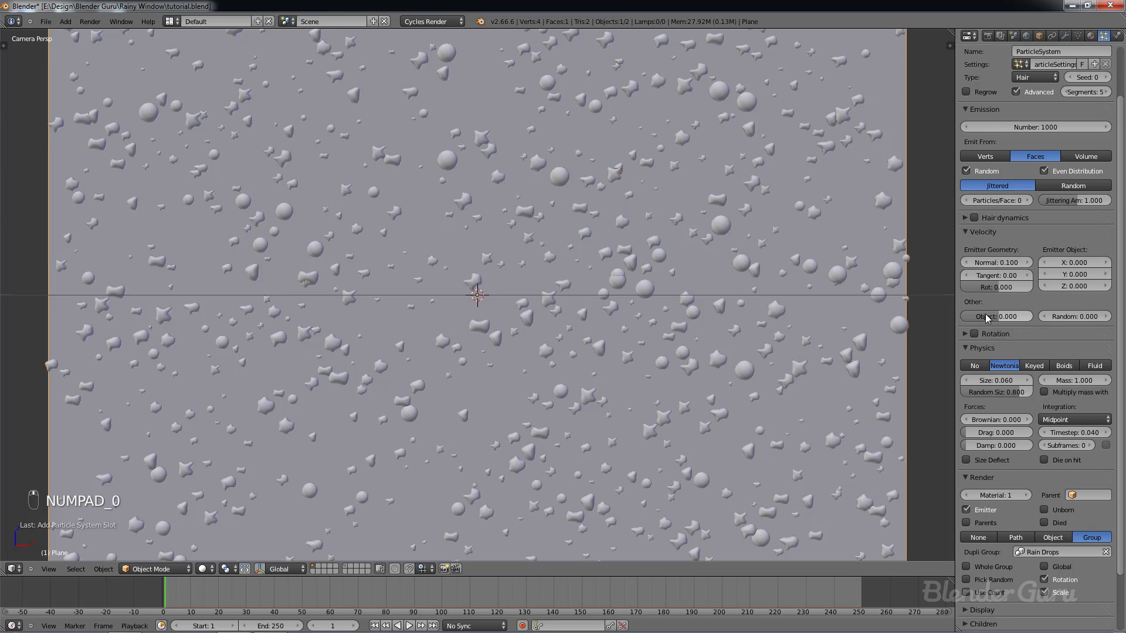
pyautogui.scroll(-4, 702, 319)
pyautogui.hotkey('ctrl', 's')
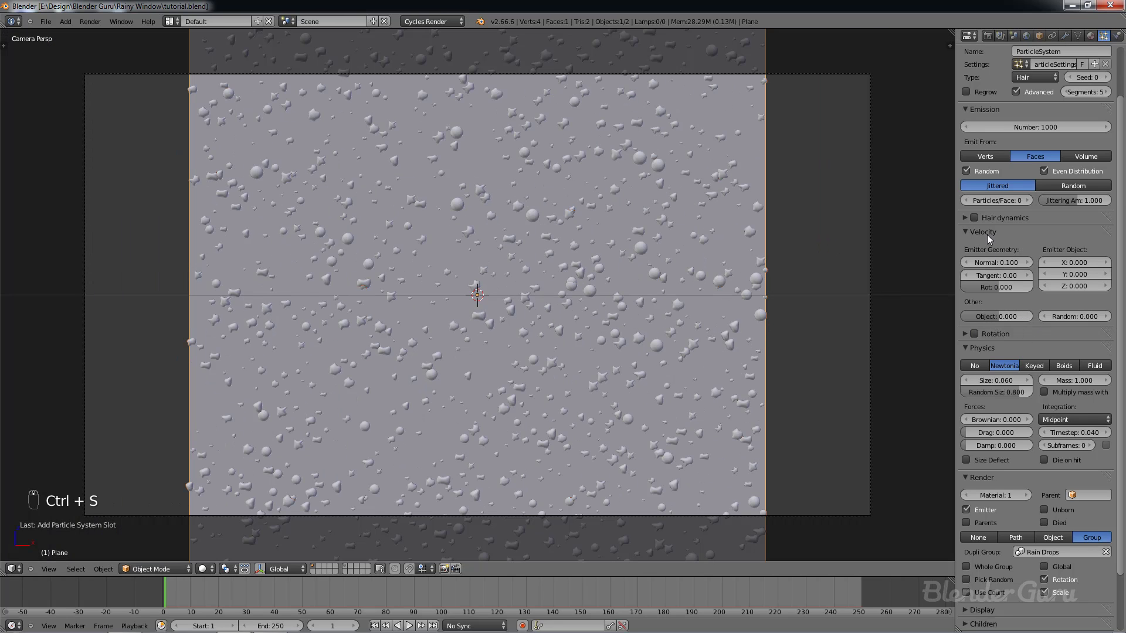
# Step: Enable particle rotation with Normal initial orientation and a random phase of 0.612
pyautogui.click(964, 333)
pyautogui.click(974, 334)
pyautogui.click(980, 364)
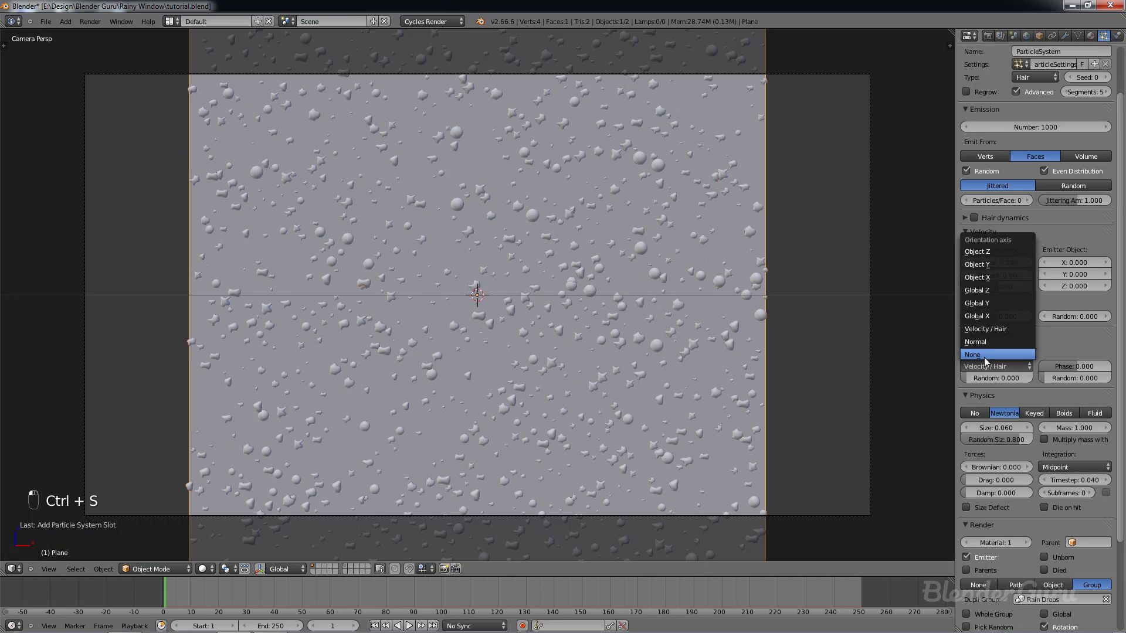
pyautogui.click(987, 344)
pyautogui.moveTo(1059, 377); pyautogui.dragTo(1084, 378)
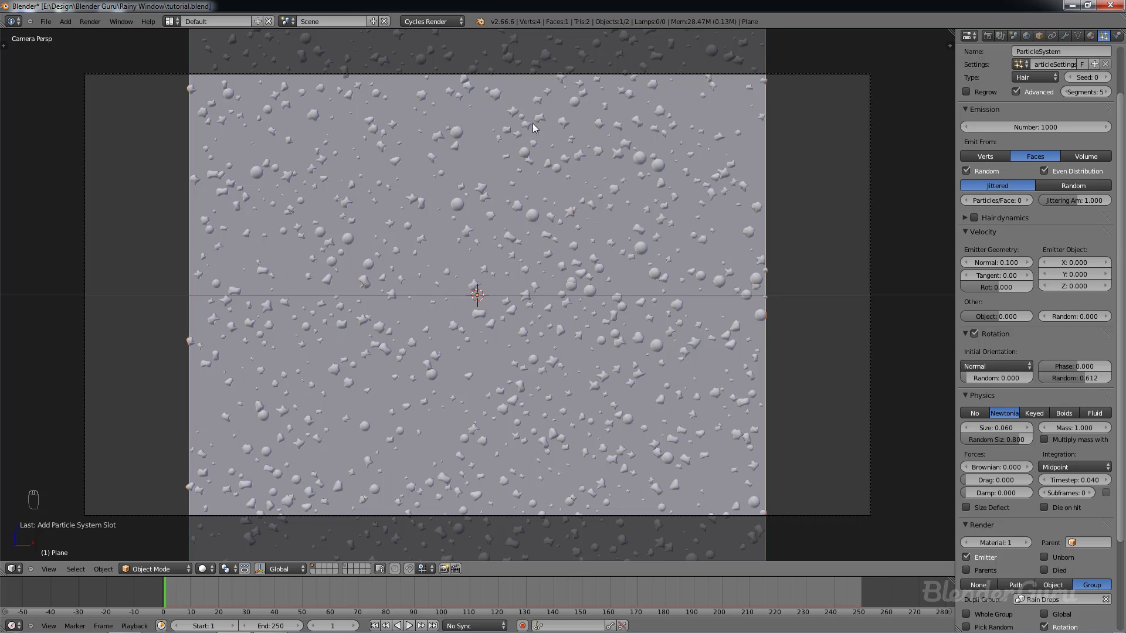
# Step: Look closer at the randomly turned droplets and save the scene over tutorial.blend
pyautogui.scroll(2, 526, 206)
pyautogui.hotkey('ctrl', 's')
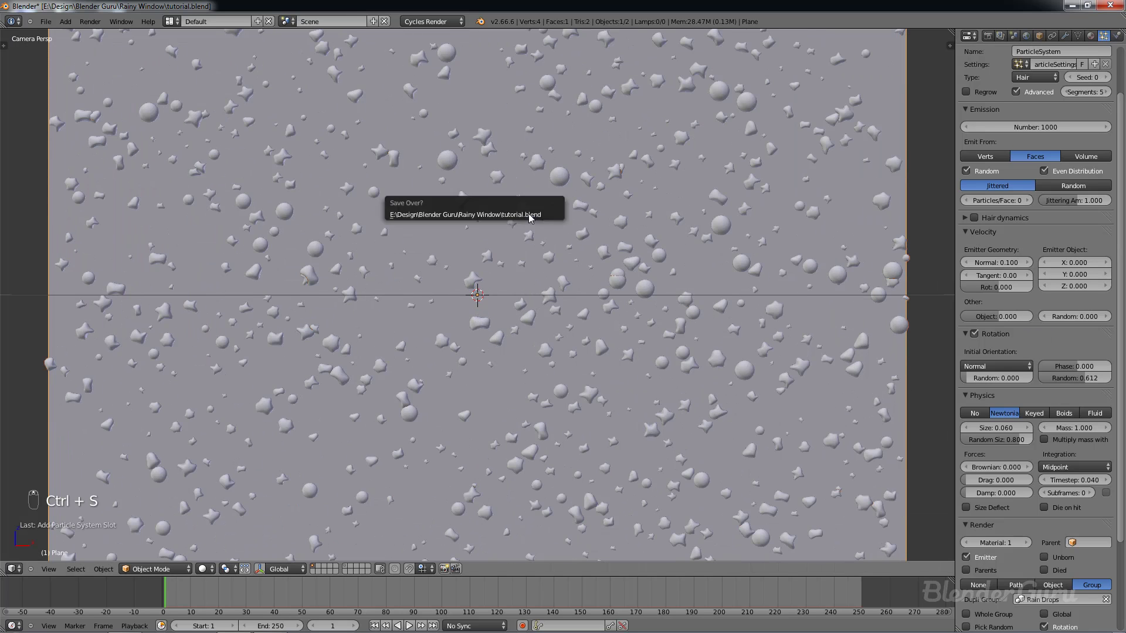
pyautogui.click(528, 215)
# Step: Display the layer holding the droplet meshes and select the round sphere in the right orthographic view
pyautogui.scroll(-1, 345, 532)
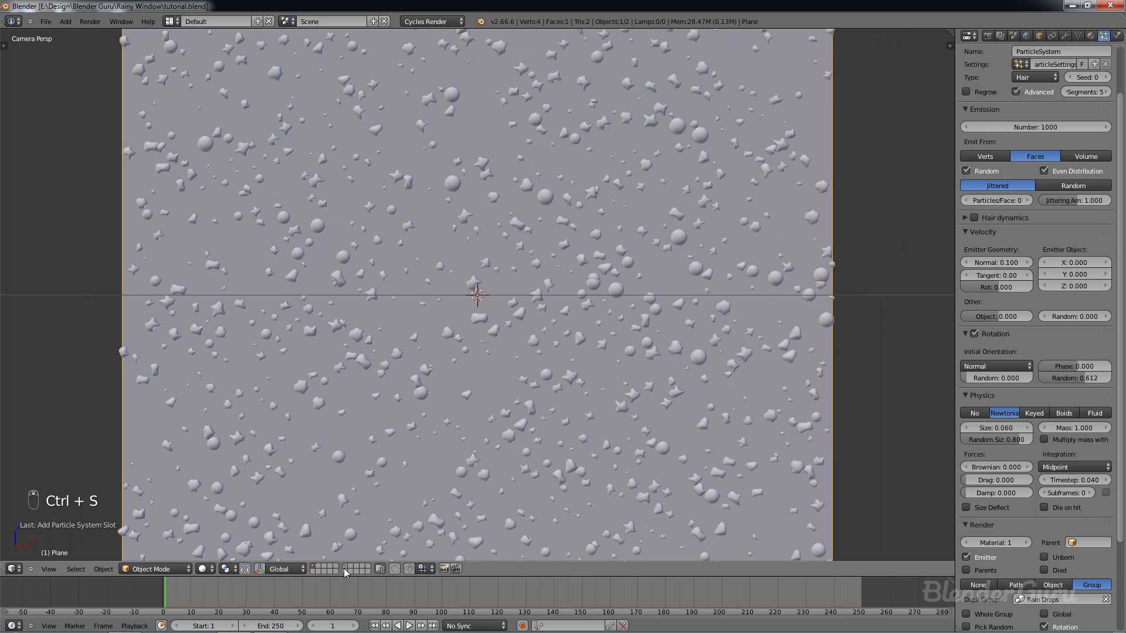
pyautogui.click(345, 566)
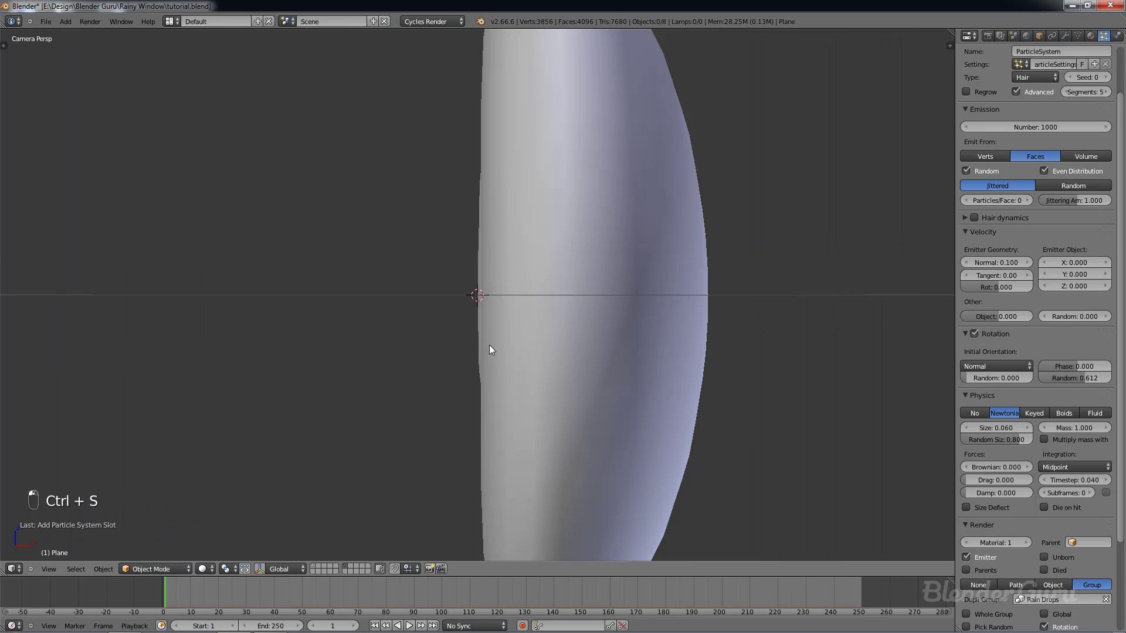
pyautogui.rightClick(530, 300)
pyautogui.press('KP_3')
pyautogui.scroll(-15, 570, 227)
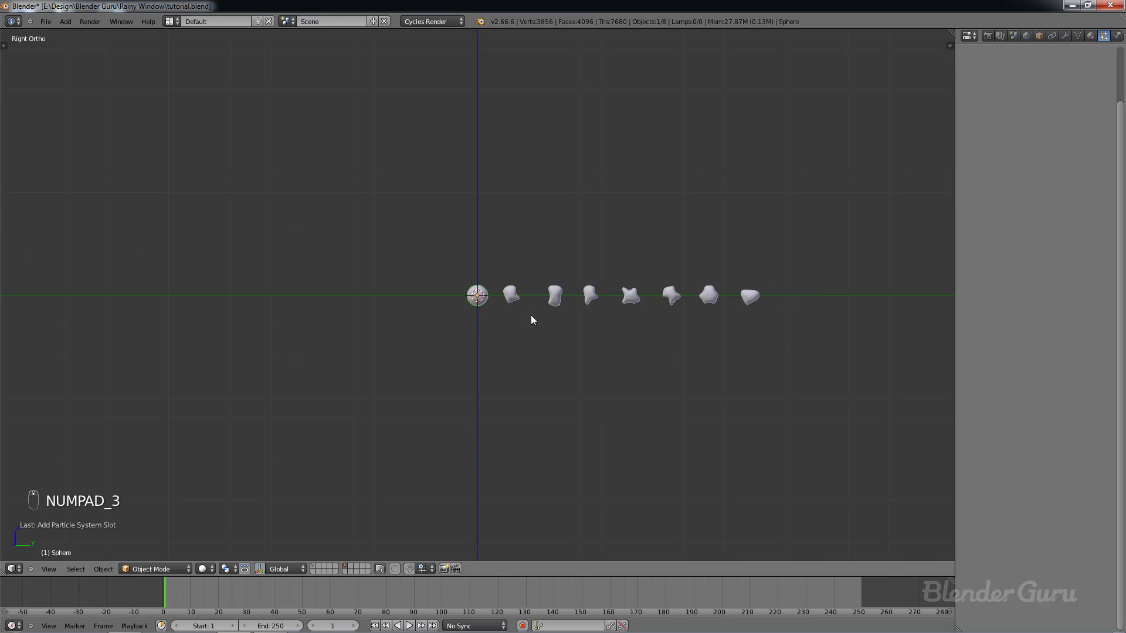
# Step: Duplicate the round sphere along the Y axis, placing the copy on the empty side of the droplet row
pyautogui.scroll(3, 532, 317)
pyautogui.hotkey('shift', 'd')
pyautogui.press('y')
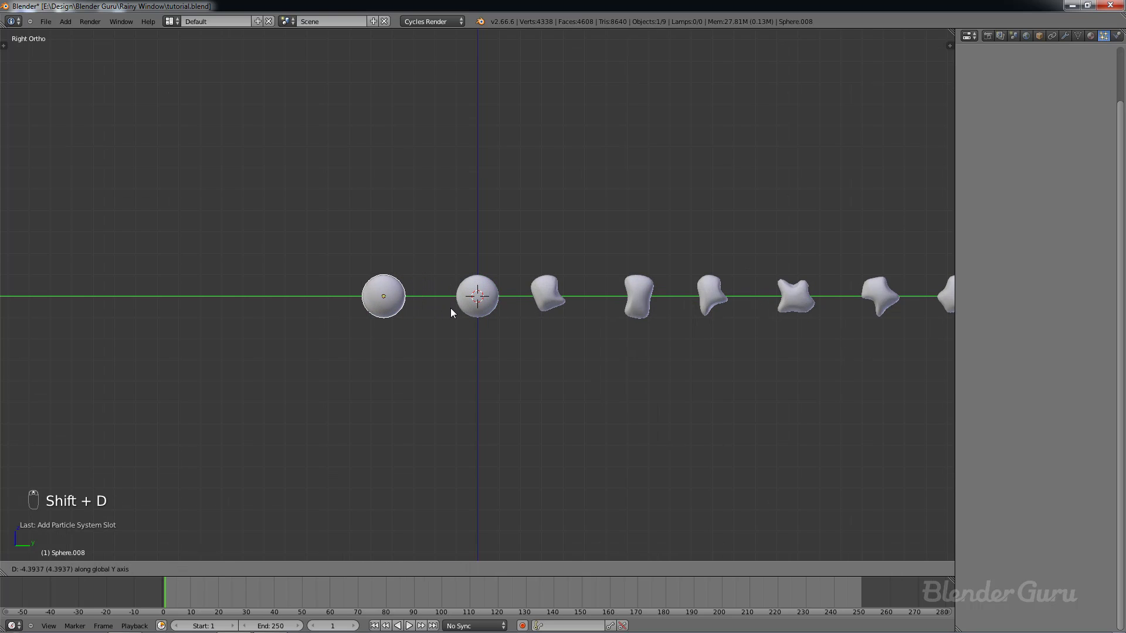
pyautogui.click(436, 311)
pyautogui.scroll(4, 354, 298)
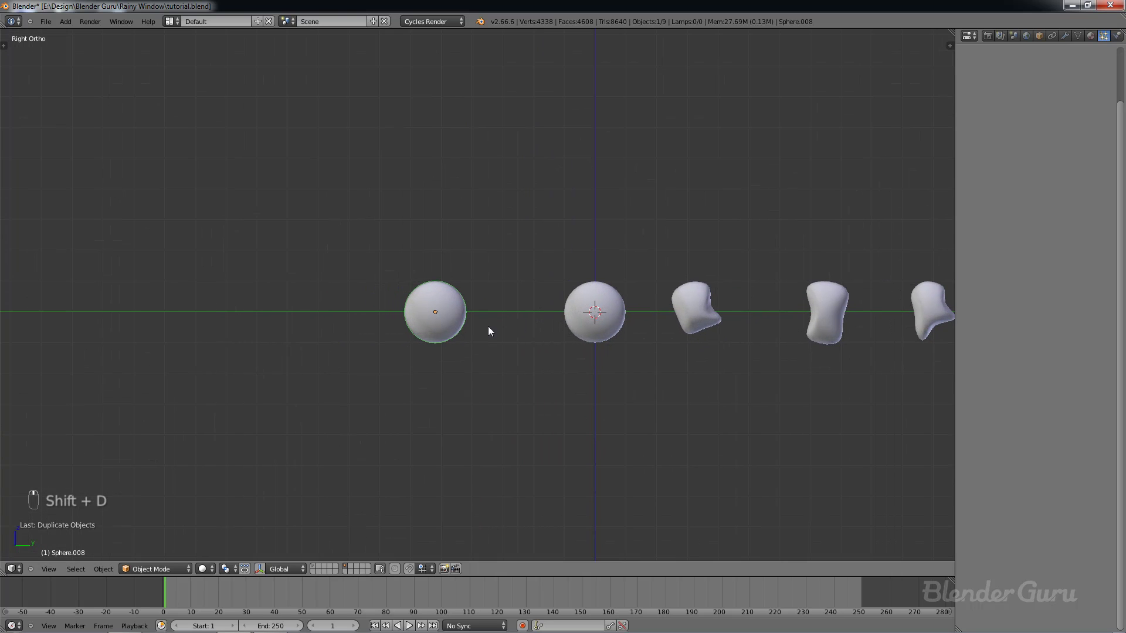
pyautogui.scroll(-2, 469, 307)
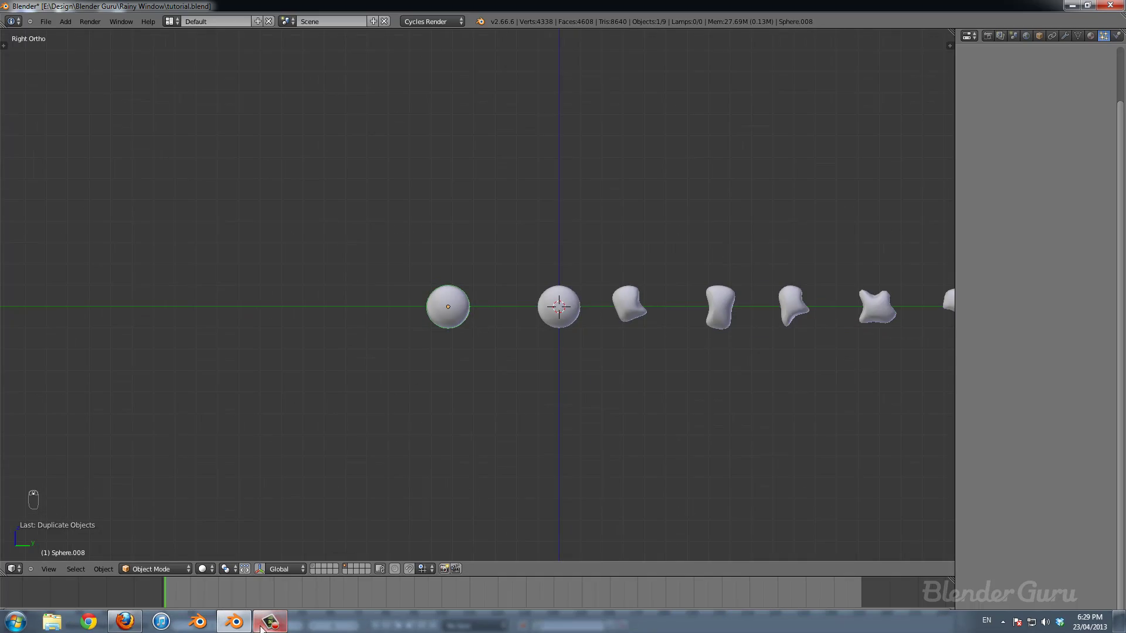
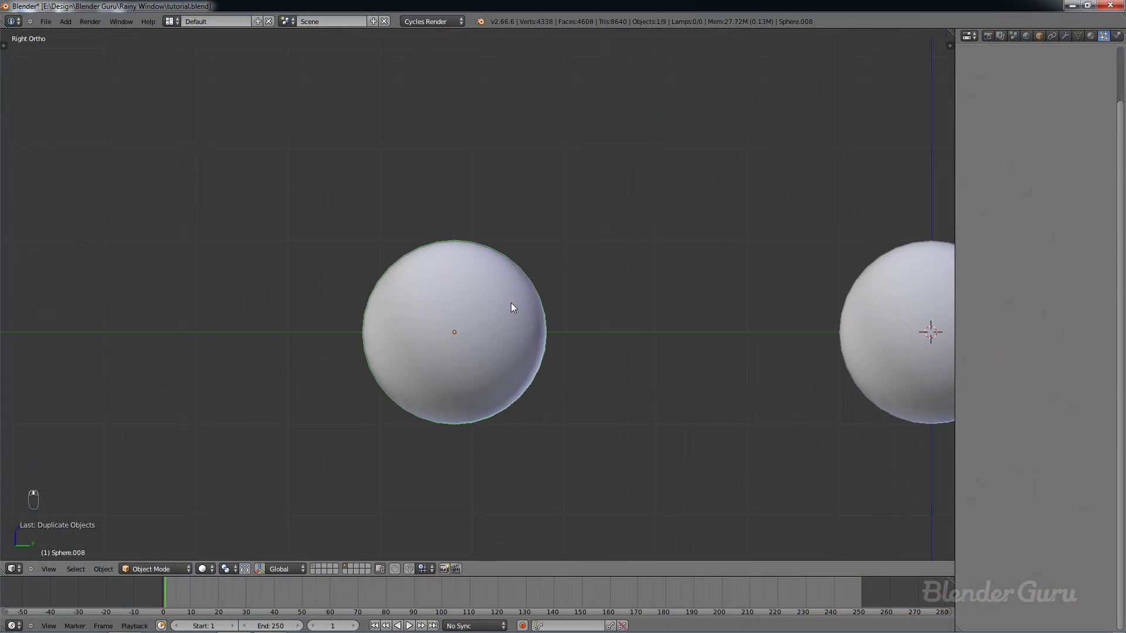
# Step: Enter edit mode on the duplicated sphere with wireframe display and deselect all of its vertices
pyautogui.press('Tab')
pyautogui.scroll(1, 485, 264)
pyautogui.press('a')
pyautogui.press('a')
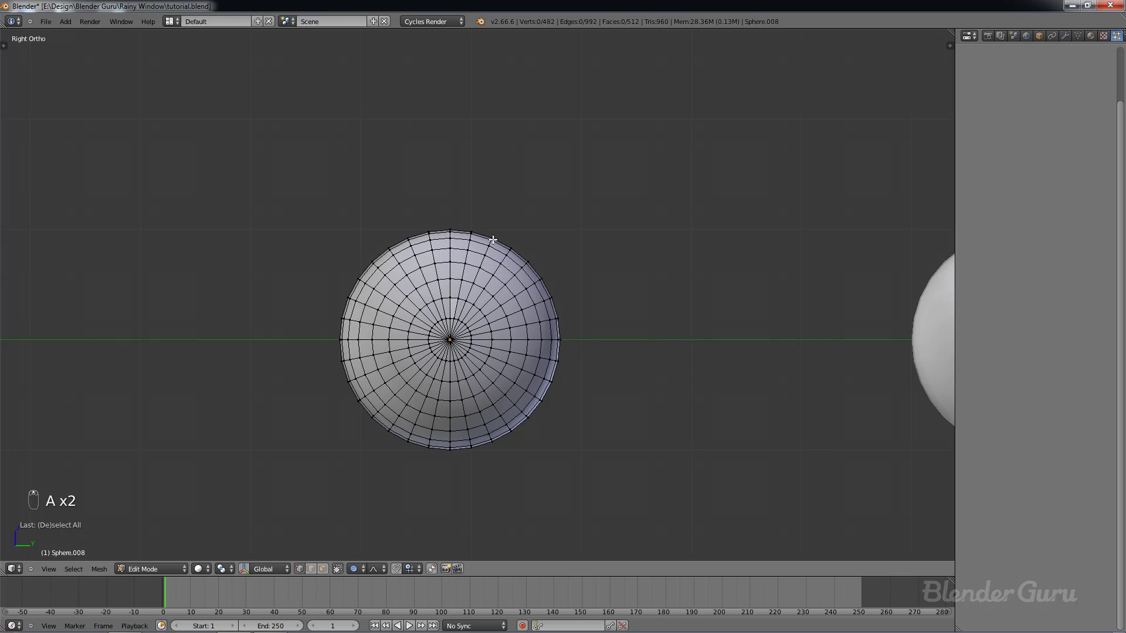
pyautogui.press('z')
pyautogui.press('a')
pyautogui.press('a')
pyautogui.press('a')
pyautogui.scroll(-2, 416, 243)
# Step: Circle-select the vertices forming the upper cap of the duplicated sphere, through its full depth
pyautogui.press('c')
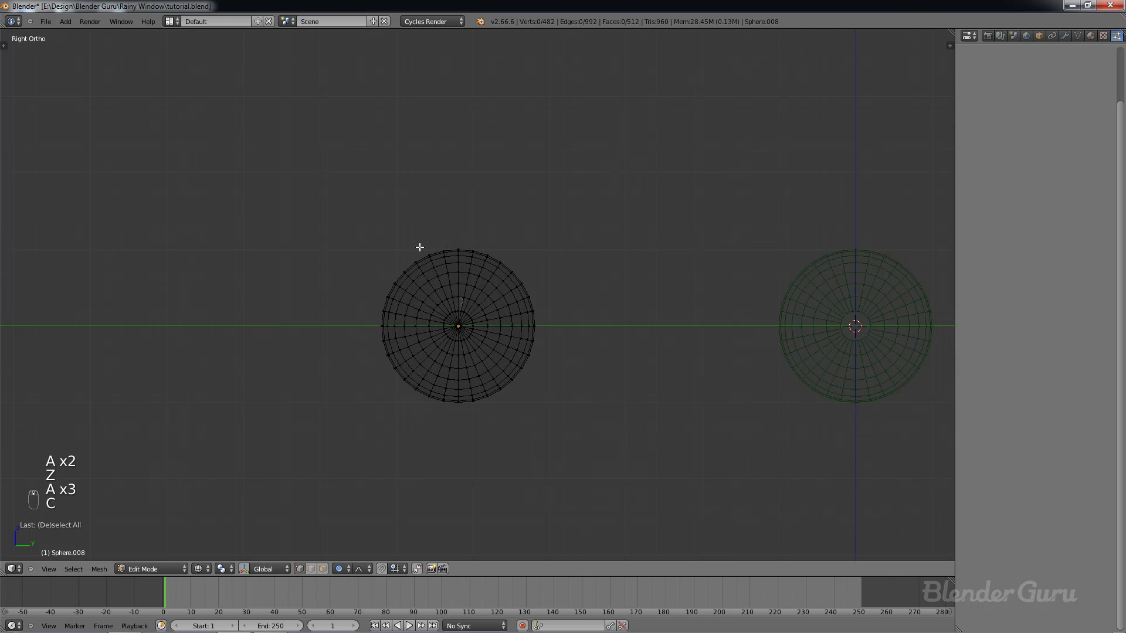
pyautogui.press('c')
pyautogui.scroll(4, 424, 249)
pyautogui.click(424, 256)
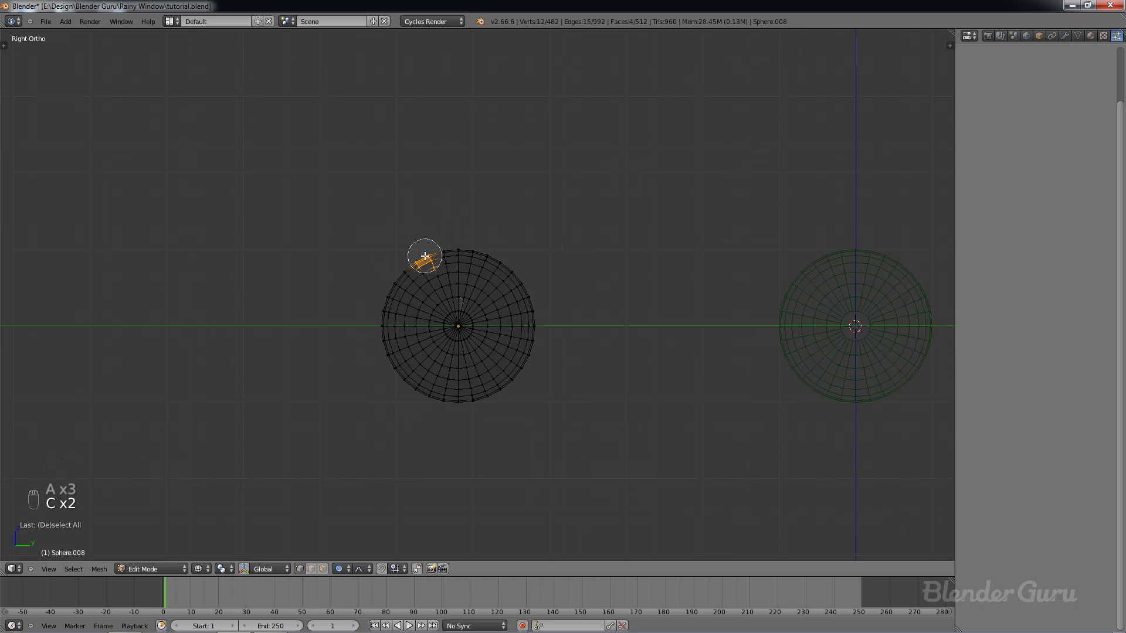
pyautogui.moveTo(424, 256); pyautogui.dragTo(496, 255)
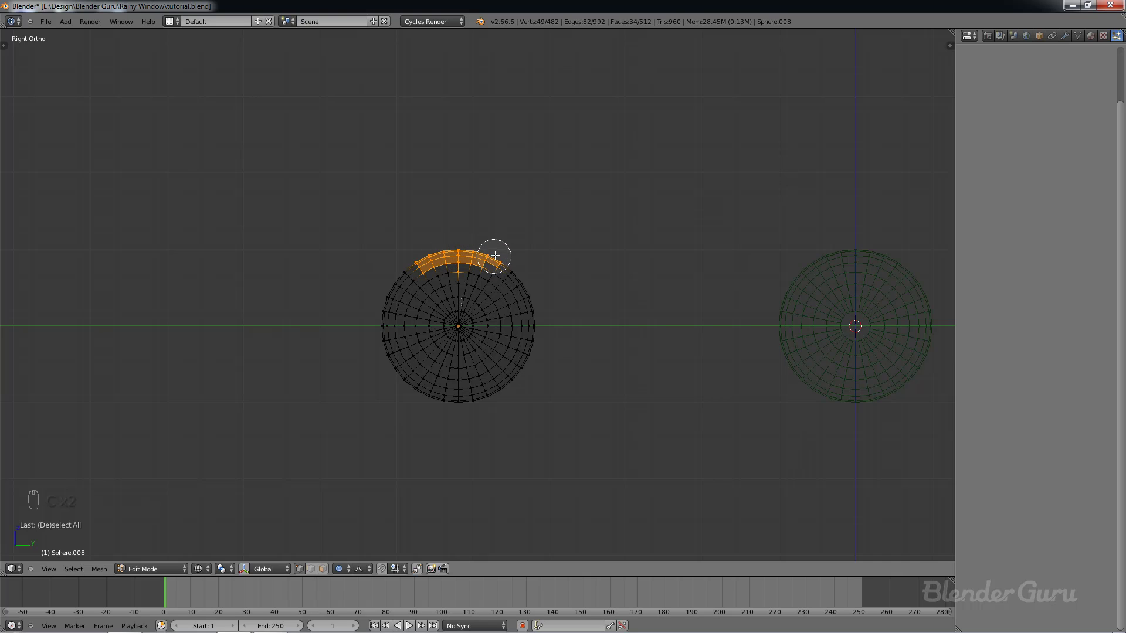
pyautogui.click(495, 259)
pyautogui.middleClick(459, 287)
pyautogui.rightClick(459, 287)
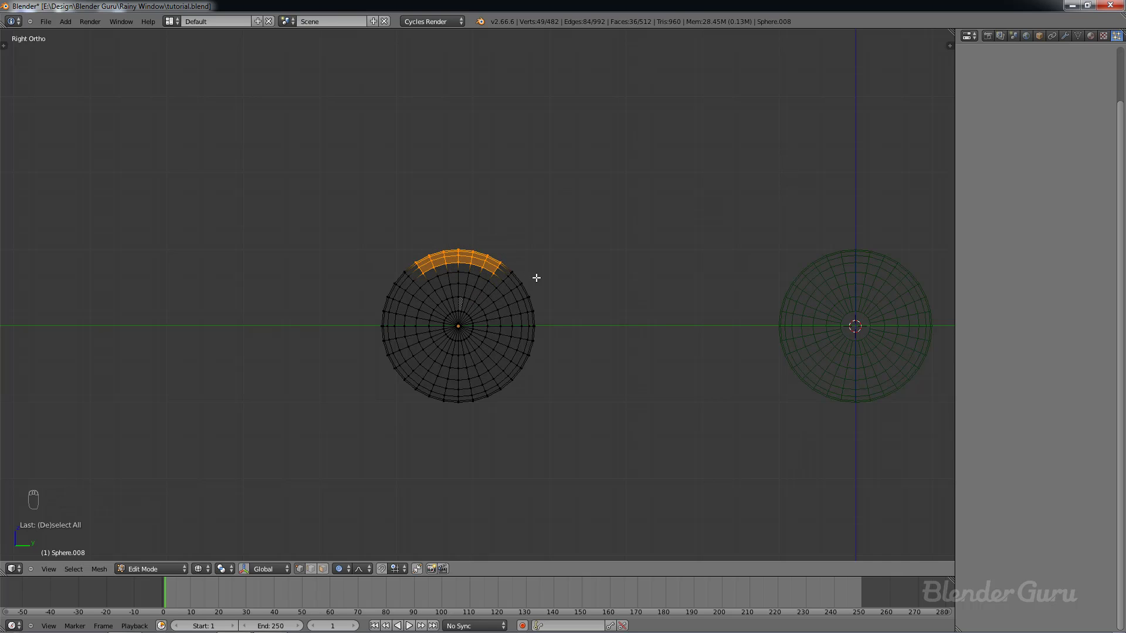
# Step: Extrude the selected cap upward into a long column and raise its end about 4.4 units further along Z
pyautogui.scroll(4, 536, 277)
pyautogui.scroll(-7, 575, 291)
pyautogui.scroll(3, 547, 359)
pyautogui.scroll(-7, 545, 374)
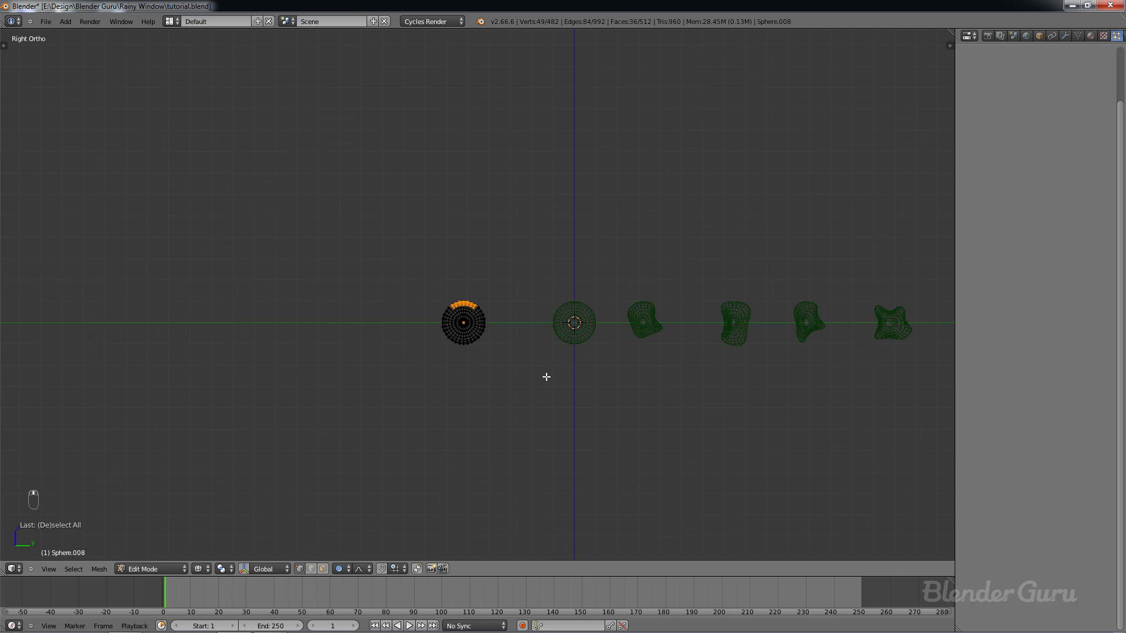
pyautogui.press('e')
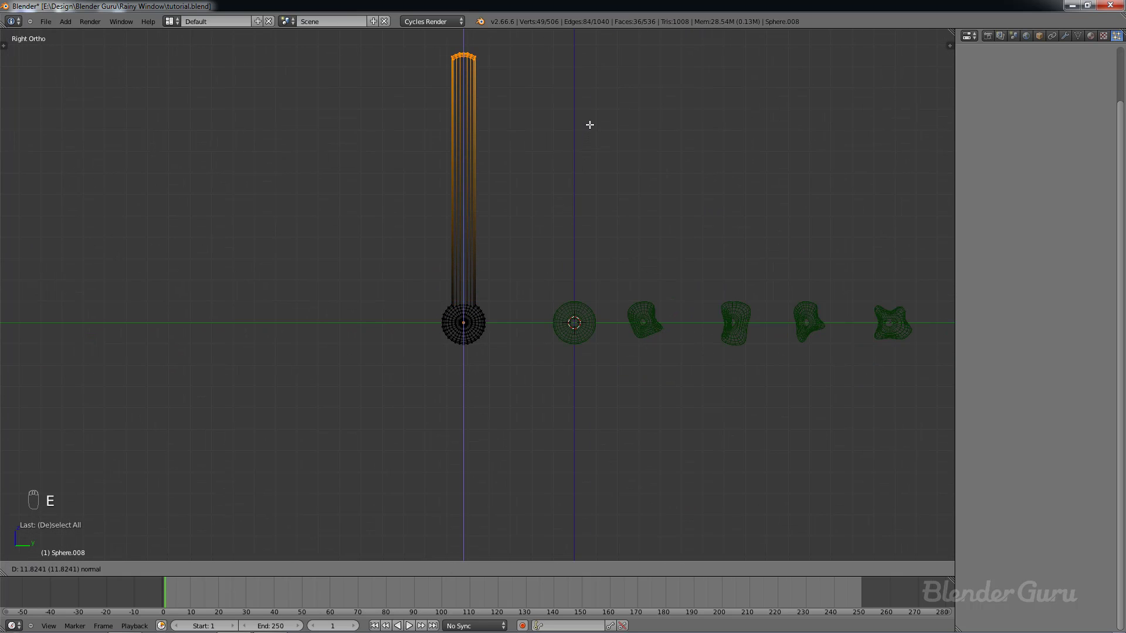
pyautogui.click(589, 135)
pyautogui.scroll(-2, 573, 284)
pyautogui.press('g')
pyautogui.press('z')
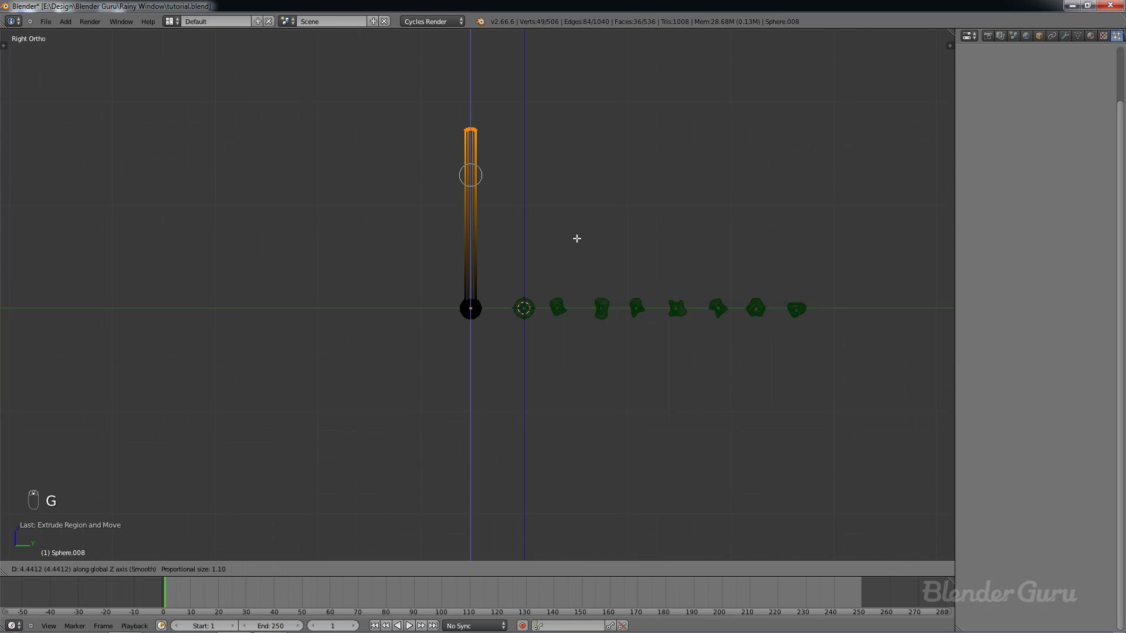
pyautogui.click(576, 238)
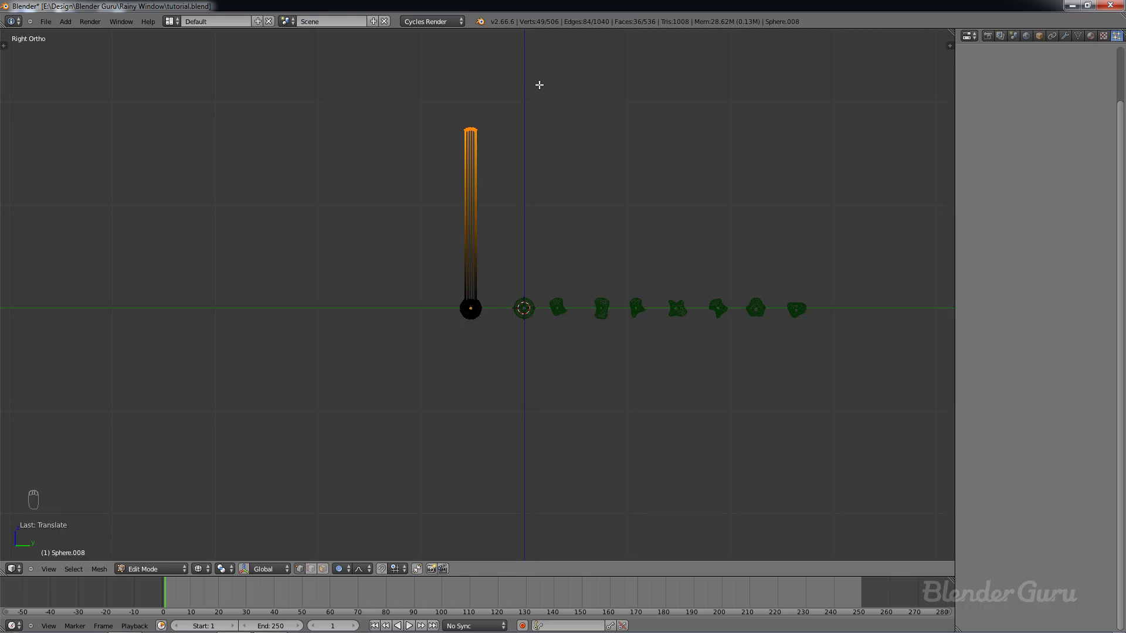
# Step: Turn off proportional editing and move the extruded end about 2.1 units along X in top view, back over the sphere
pyautogui.moveTo(515, 203); pyautogui.dragTo(516, 235, button='middle')
pyautogui.press('KP_7')
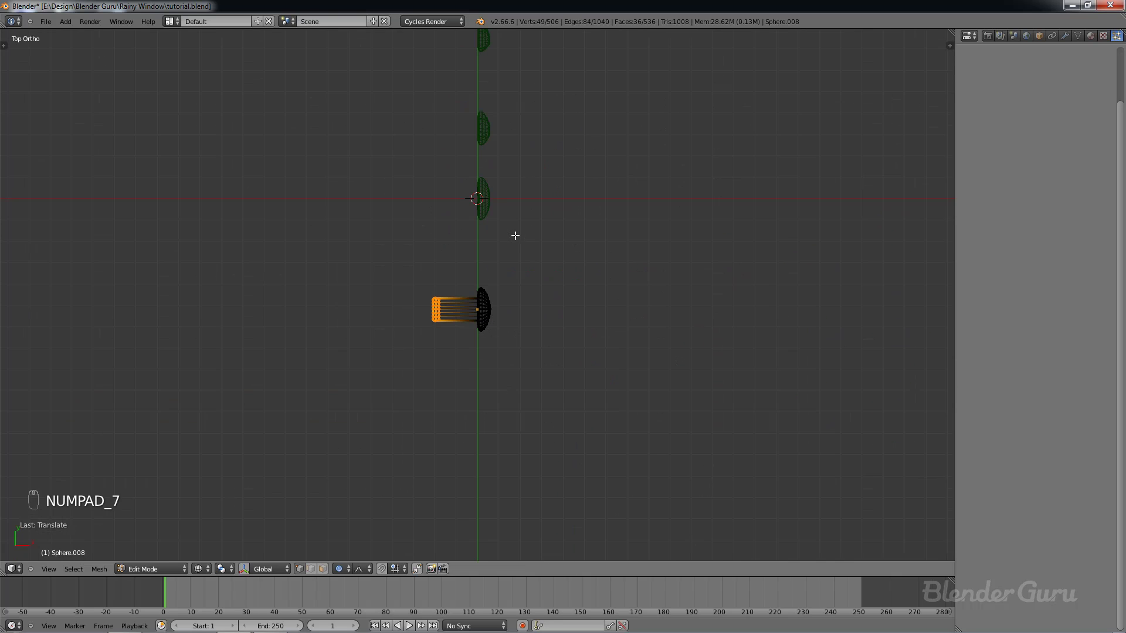
pyautogui.scroll(5, 515, 234)
pyautogui.press('g')
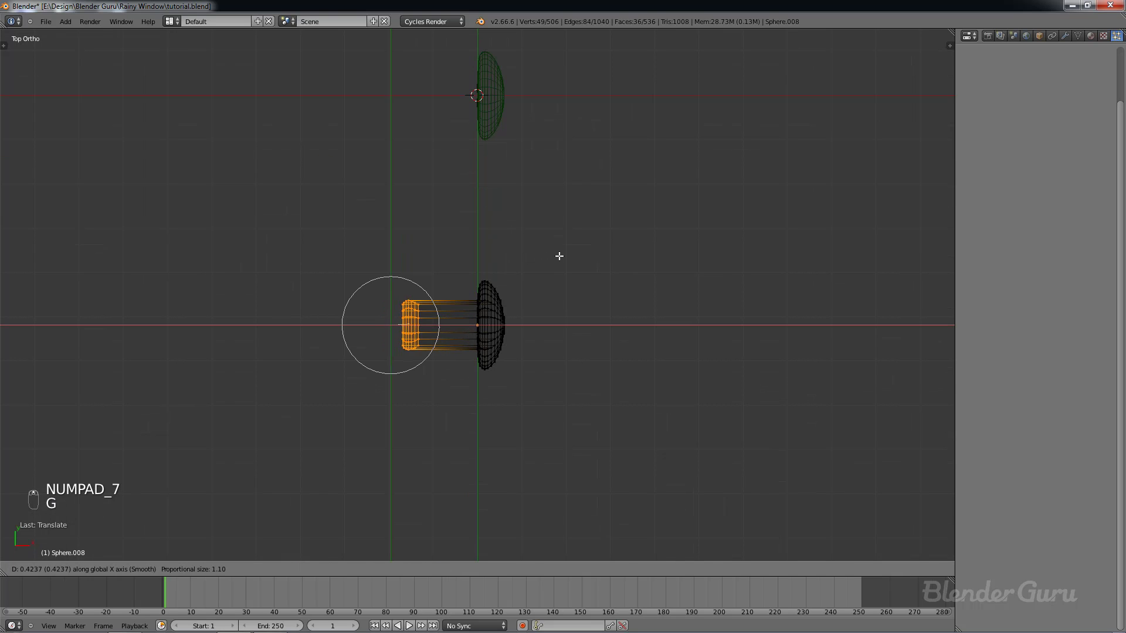
pyautogui.rightClick(594, 252)
pyautogui.press('o')
pyautogui.scroll(1, 595, 253)
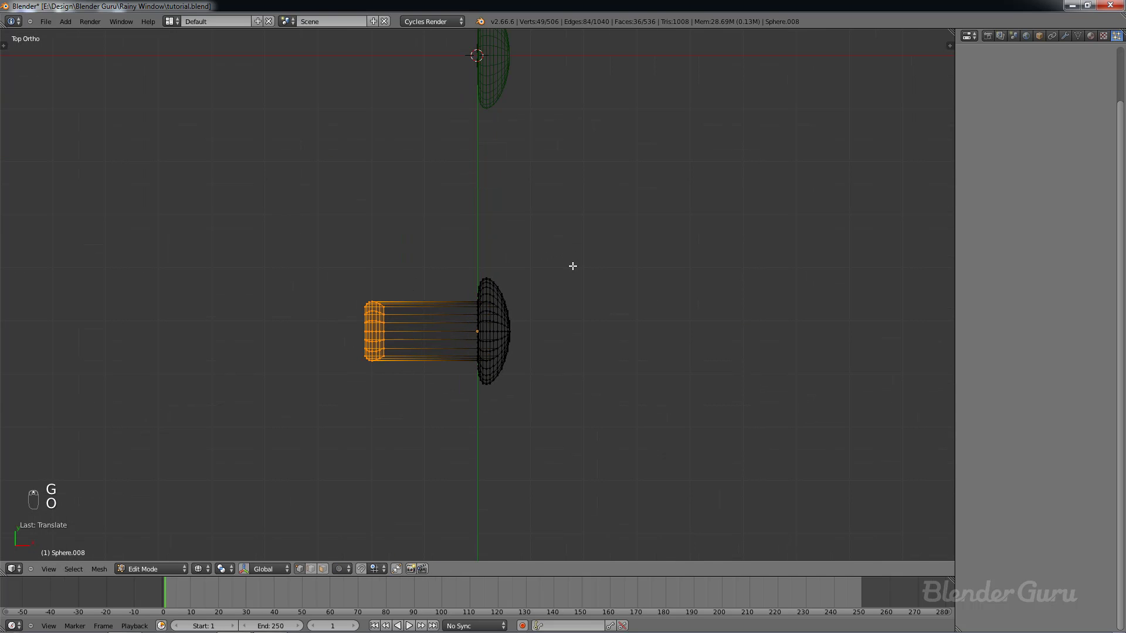
pyautogui.press('g')
pyautogui.press('x')
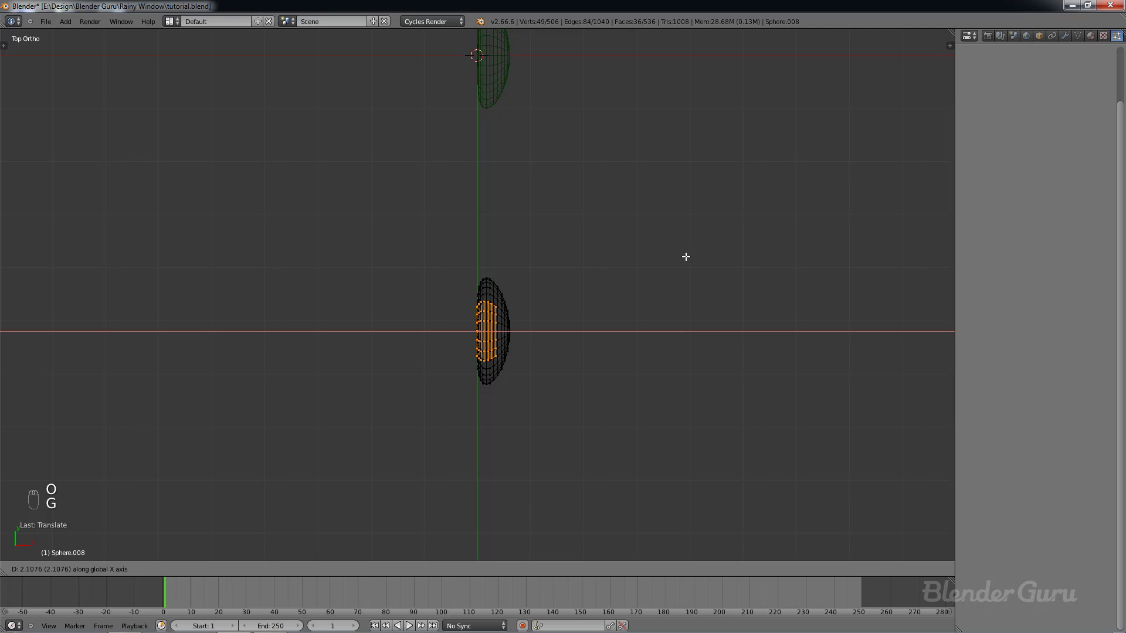
pyautogui.click(686, 257)
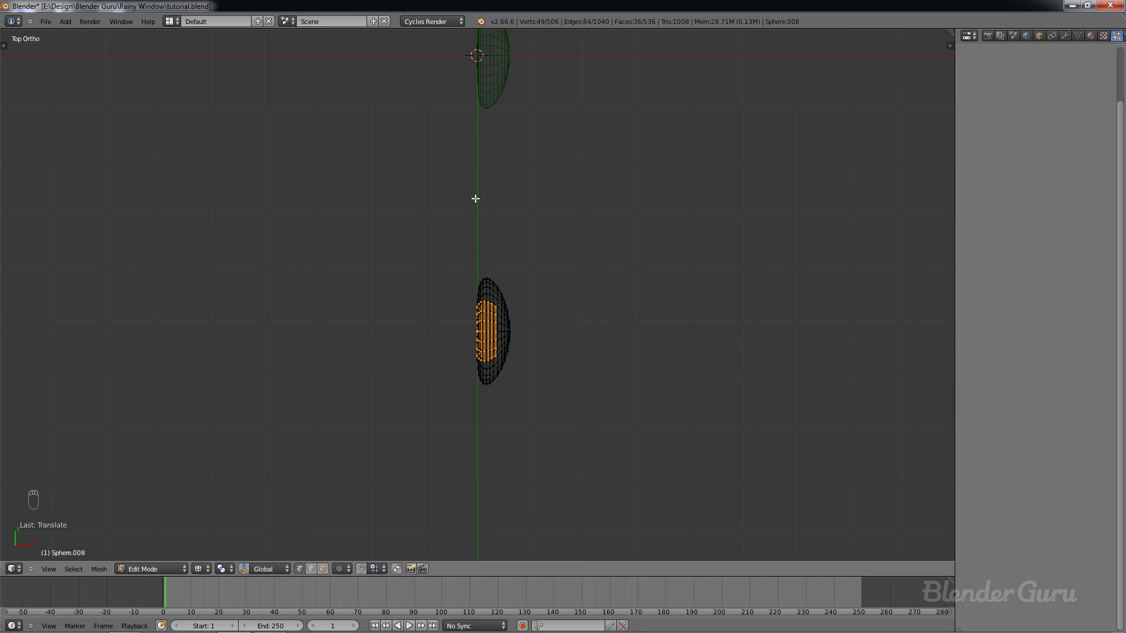
# Step: Fine-tune the extruded end's position along X so its flat side lines up with the back of the sphere
pyautogui.scroll(5, 476, 328)
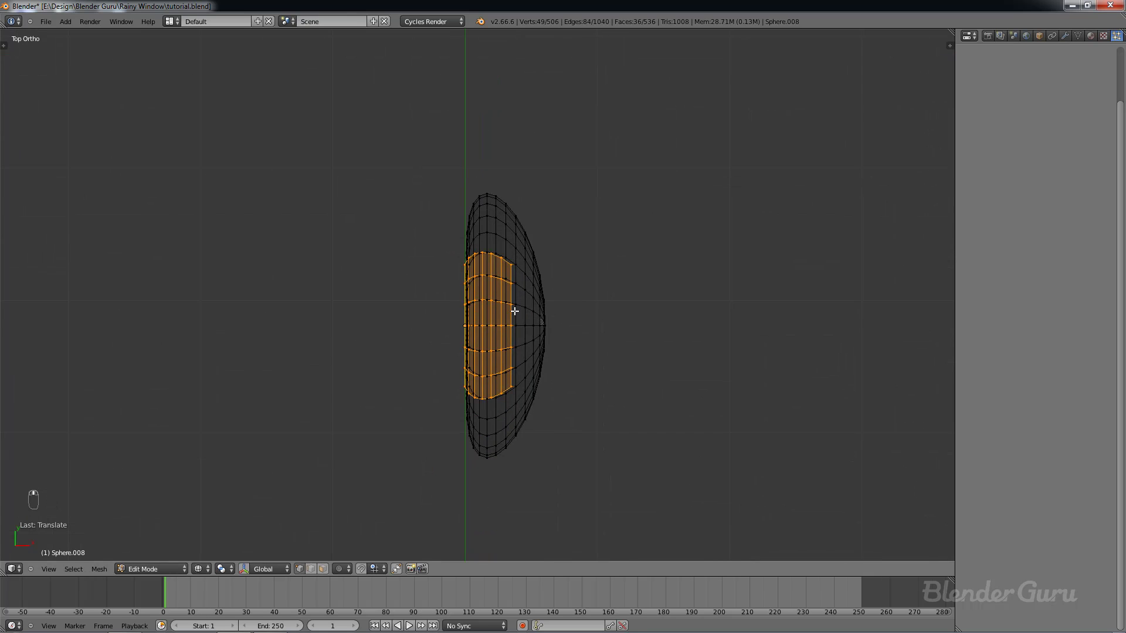
pyautogui.press('g')
pyautogui.press('x')
pyautogui.rightClick(415, 278)
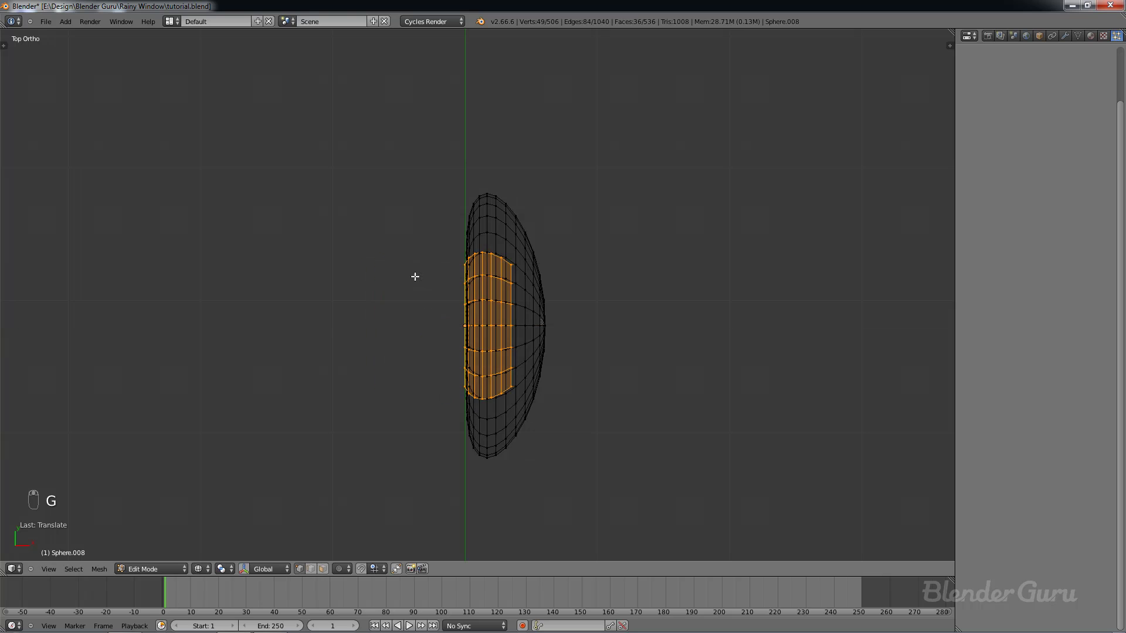
pyautogui.scroll(5, 526, 340)
pyautogui.press('g')
pyautogui.press('x')
pyautogui.click(533, 337)
pyautogui.scroll(-1, 563, 321)
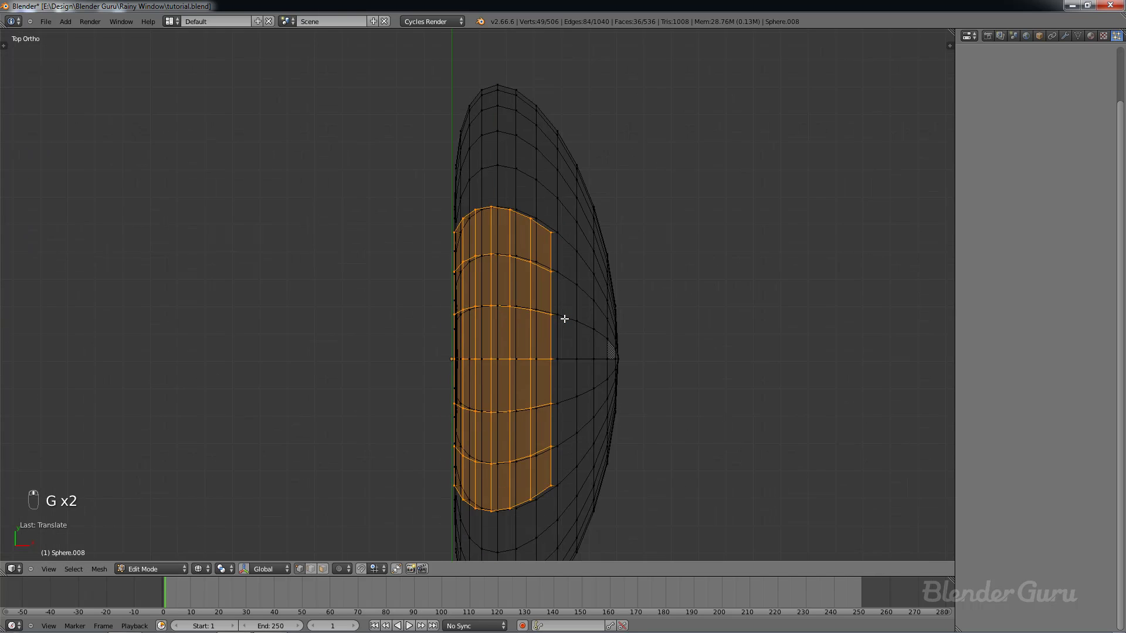
# Step: Snap the 3D cursor to a vertex on the flat back side of the column's upper end
pyautogui.scroll(-5, 564, 318)
pyautogui.moveTo(602, 326); pyautogui.dragTo(564, 284, button='middle')
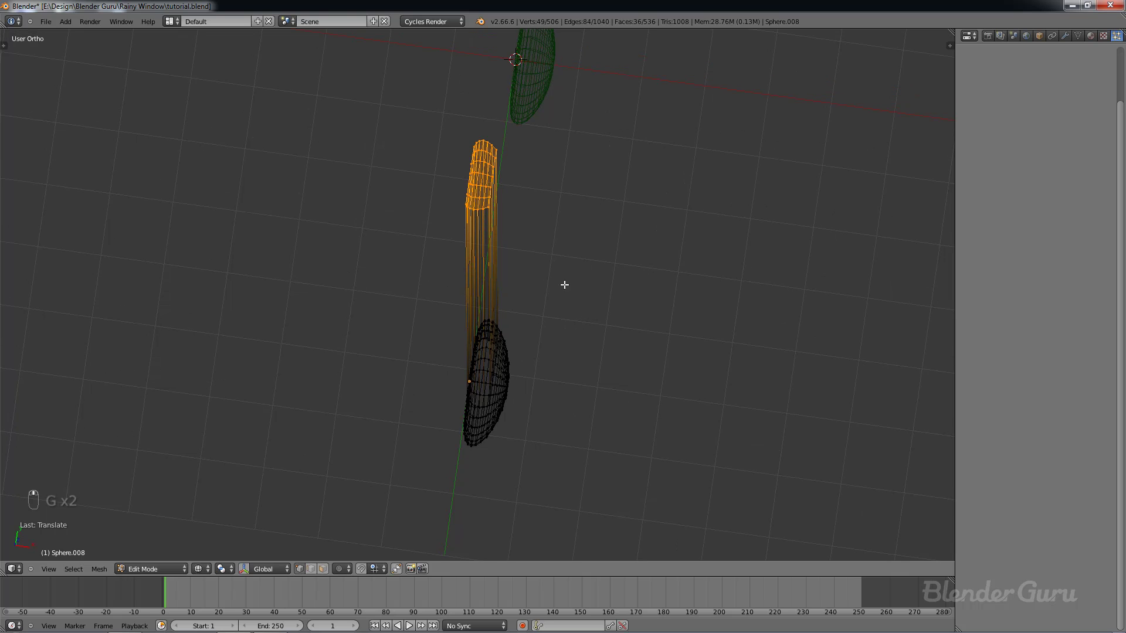
pyautogui.rightClick(468, 180)
pyautogui.scroll(2, 543, 211)
pyautogui.hotkey('shift', 's')
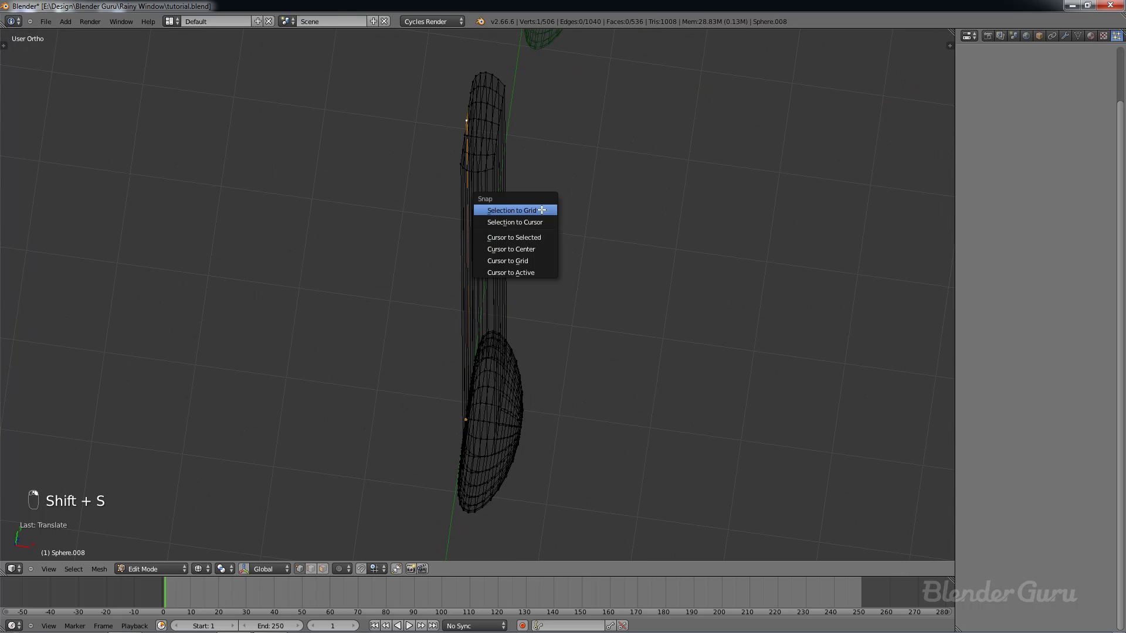
pyautogui.click(528, 237)
pyautogui.scroll(-3, 518, 181)
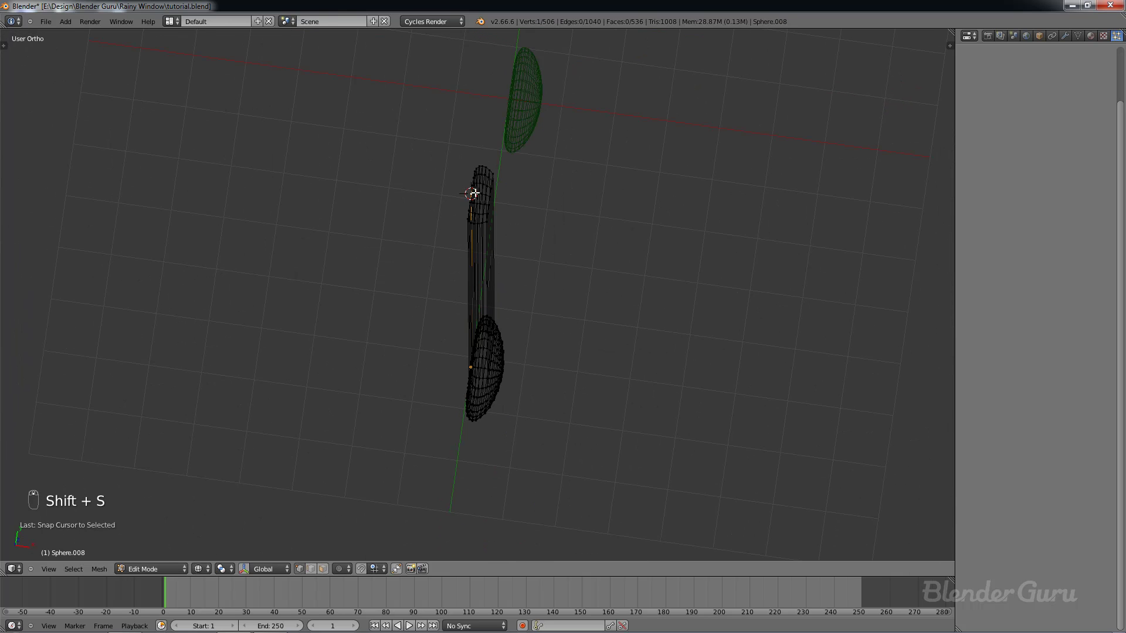
# Step: Box-select all vertices of the column's upper end
pyautogui.press('KP_7')
pyautogui.scroll(5, 501, 226)
pyautogui.moveTo(500, 227); pyautogui.dragTo(458, 169, button='middle')
pyautogui.scroll(3, 469, 181)
pyautogui.press('a')
pyautogui.press('a')
pyautogui.press('b')
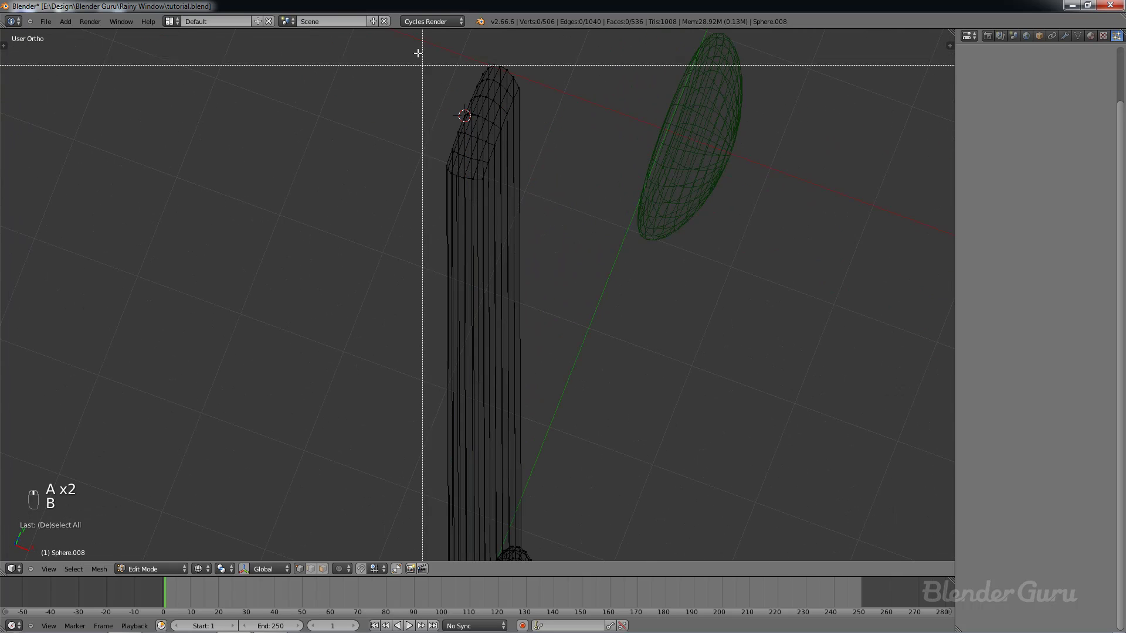
pyautogui.moveTo(416, 52); pyautogui.dragTo(541, 231)
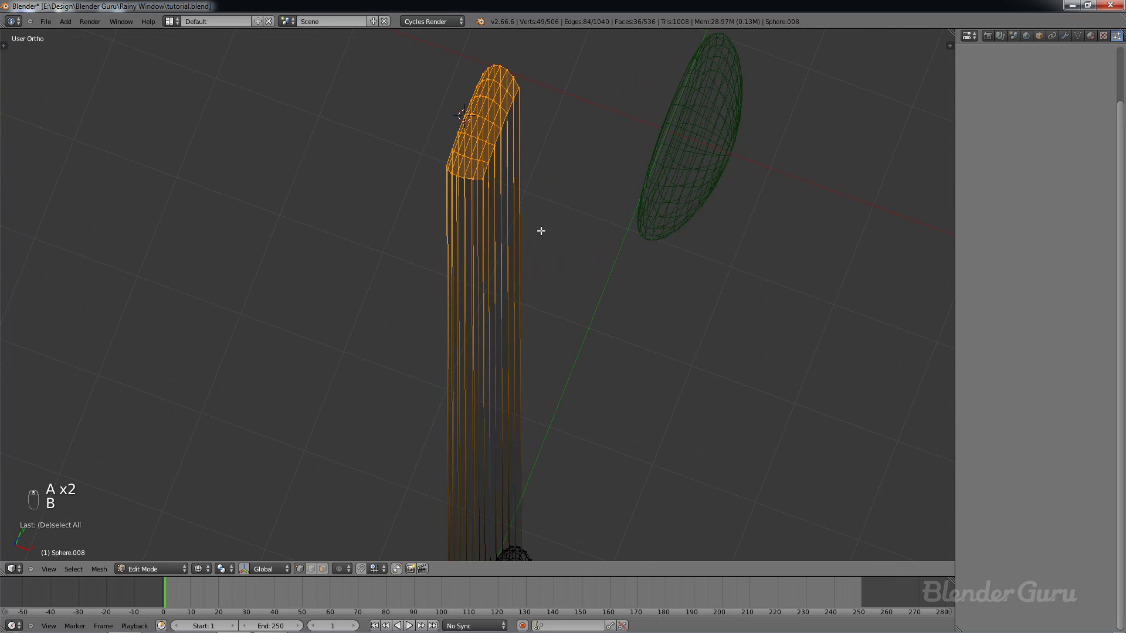
# Step: Set the pivot point to 3D Cursor and flatten the column's upper end along X to a scale of about 0.17
pyautogui.click(220, 569)
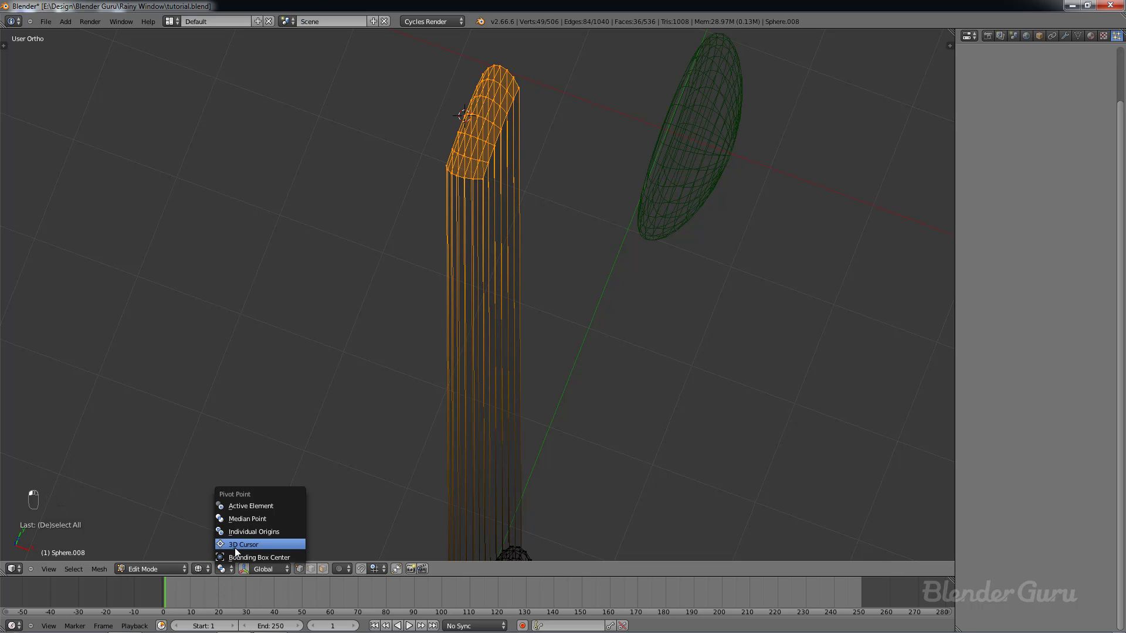
pyautogui.click(235, 550)
pyautogui.press('s')
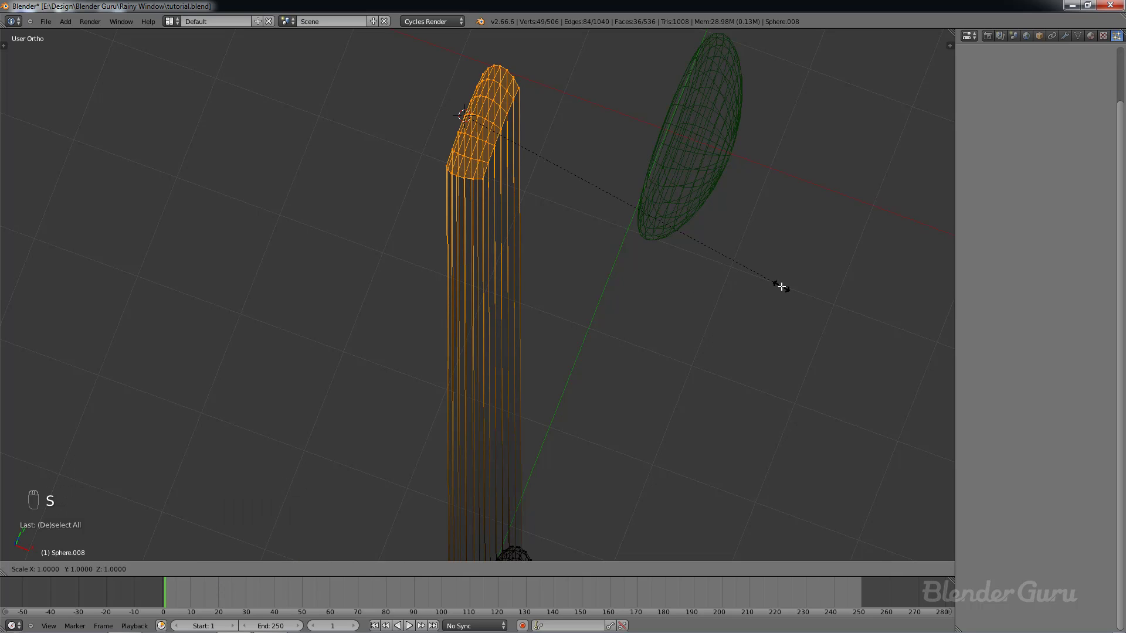
pyautogui.press('x')
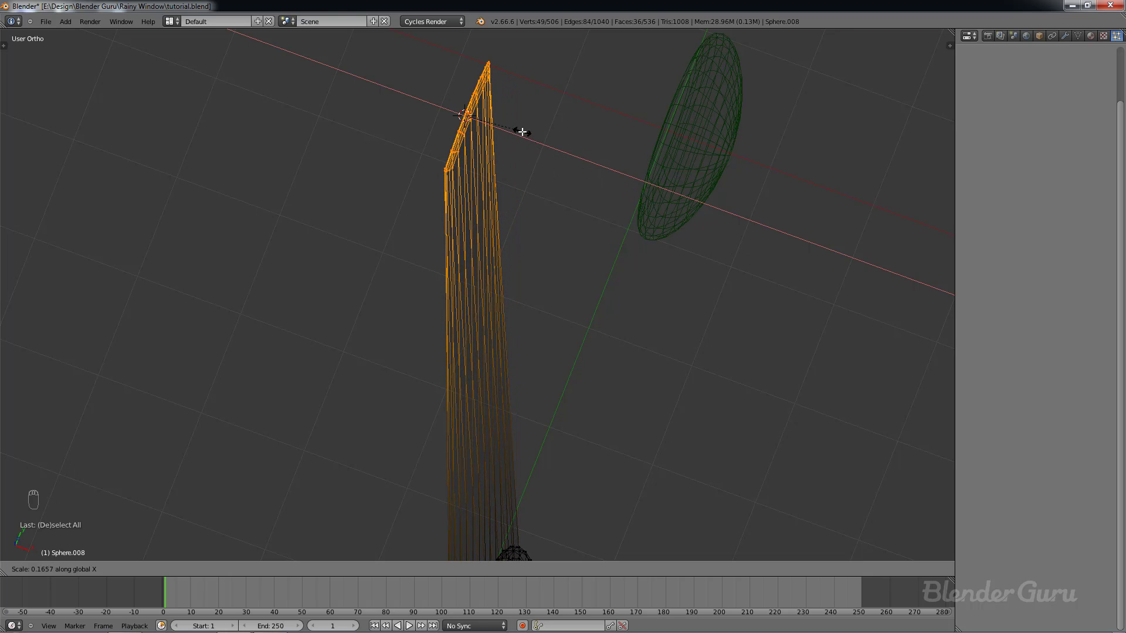
pyautogui.moveTo(519, 128); pyautogui.dragTo(538, 209, button='middle')
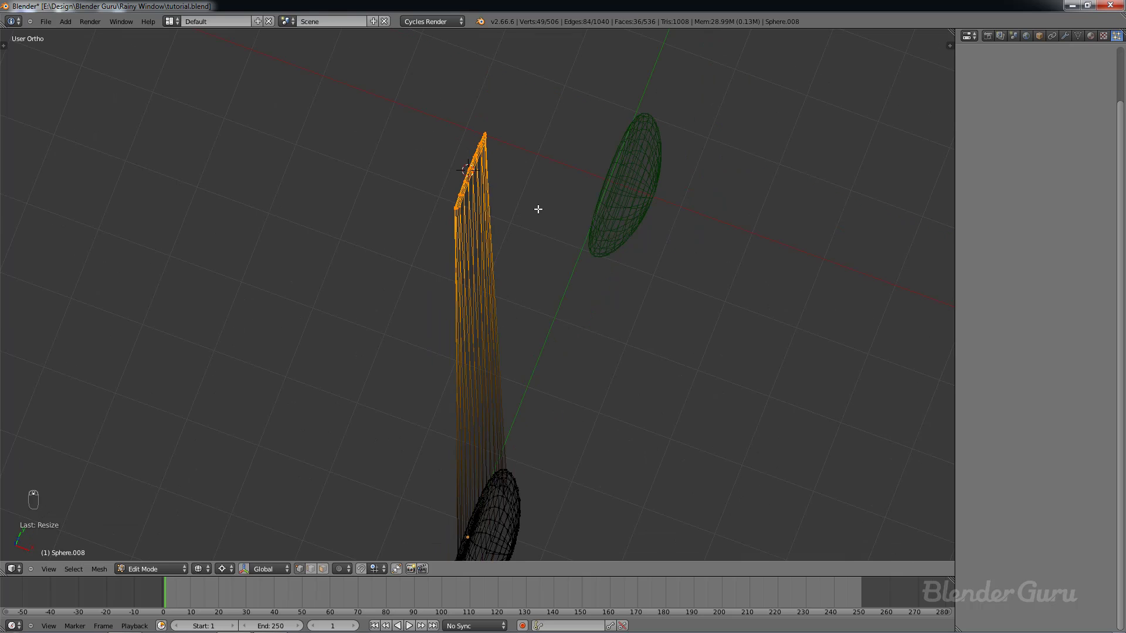
# Step: Narrow the column's upper end by scaling it along Y and flatten it along Z
pyautogui.press('KP_3')
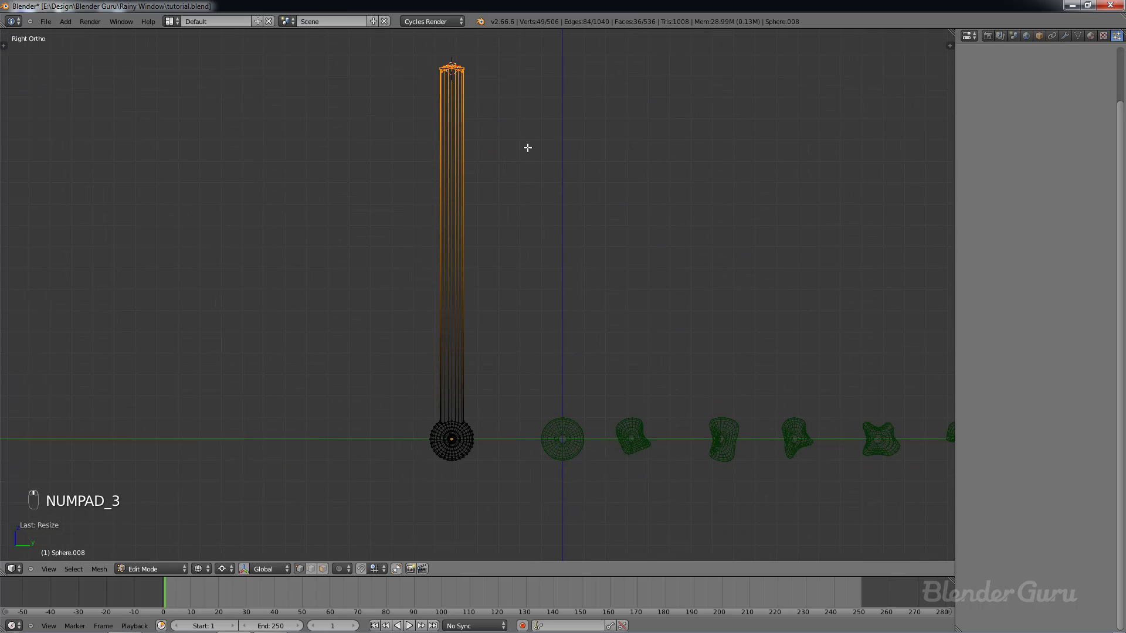
pyautogui.press('s')
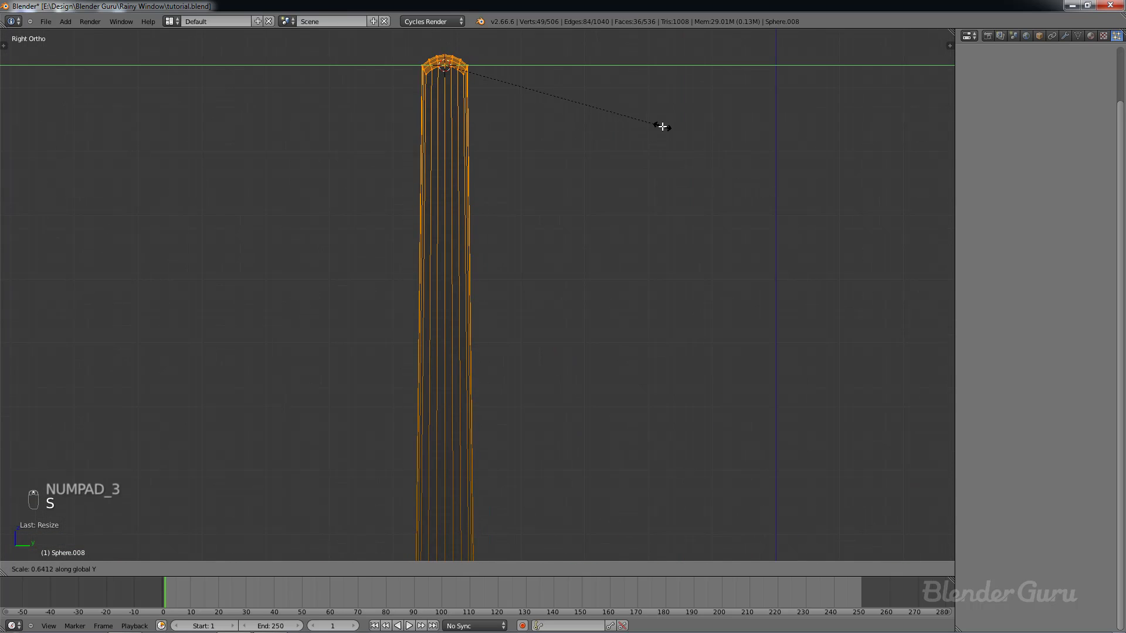
pyautogui.click(604, 86)
pyautogui.press('s')
pyautogui.press('z')
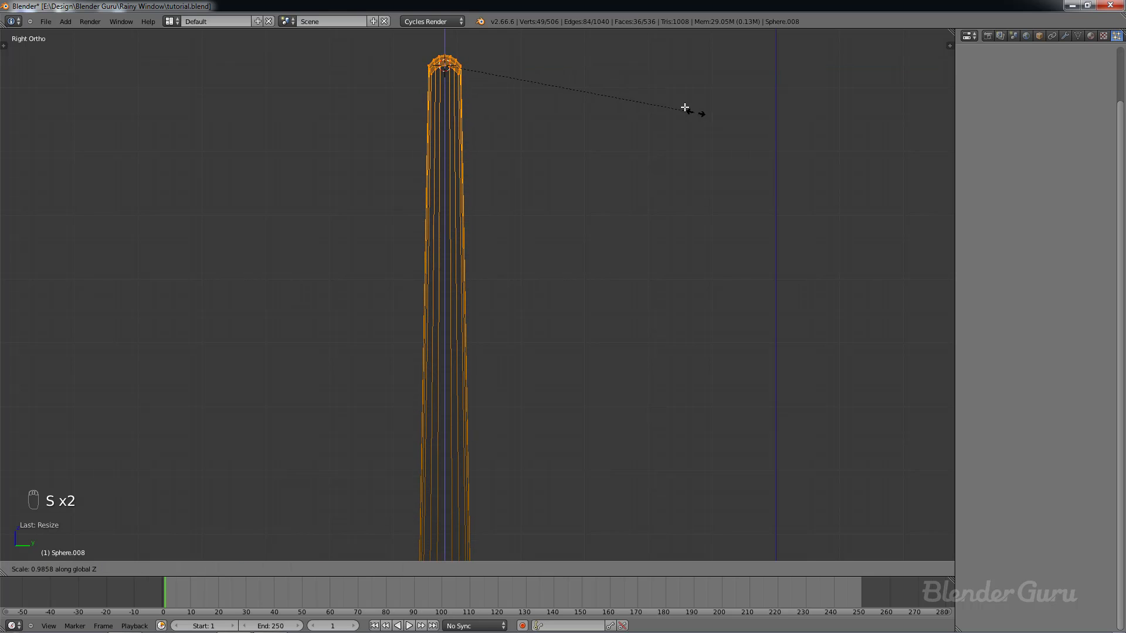
pyautogui.click(506, 59)
# Step: Shrink the column's upper end slightly further with a uniform scale to strengthen the taper
pyautogui.scroll(-4, 543, 168)
pyautogui.scroll(-3, 533, 350)
pyautogui.keyDown('shift'); pyautogui.moveTo(533, 350); pyautogui.dragTo(541, 256, button='middle'); pyautogui.keyUp('shift')
pyautogui.scroll(2, 540, 256)
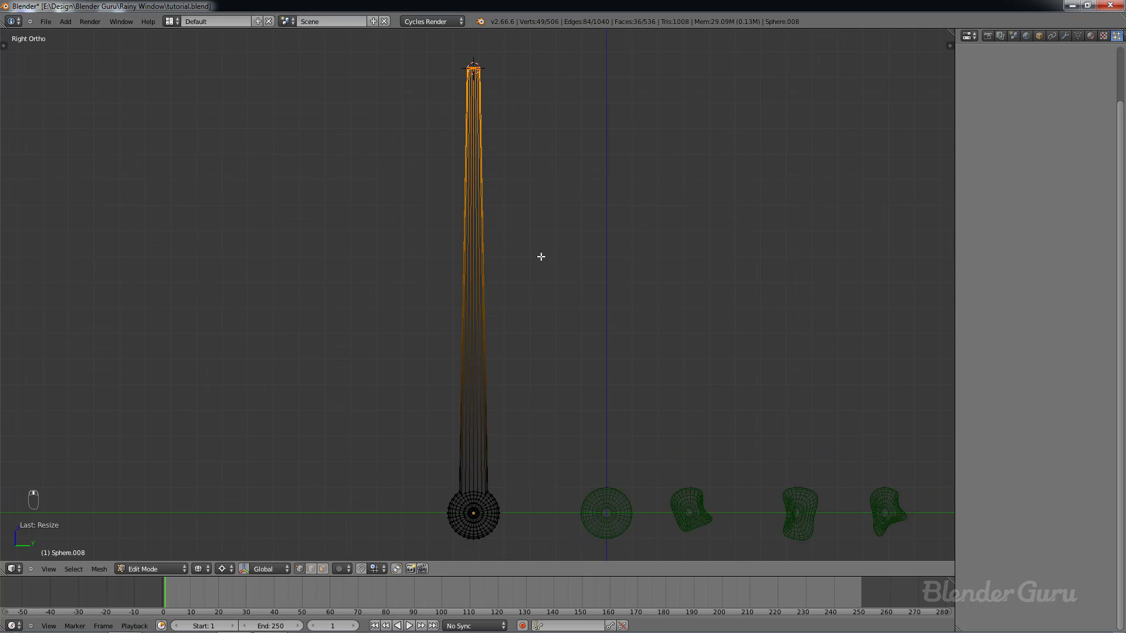
pyautogui.scroll(2, 528, 213)
pyautogui.scroll(-4, 518, 234)
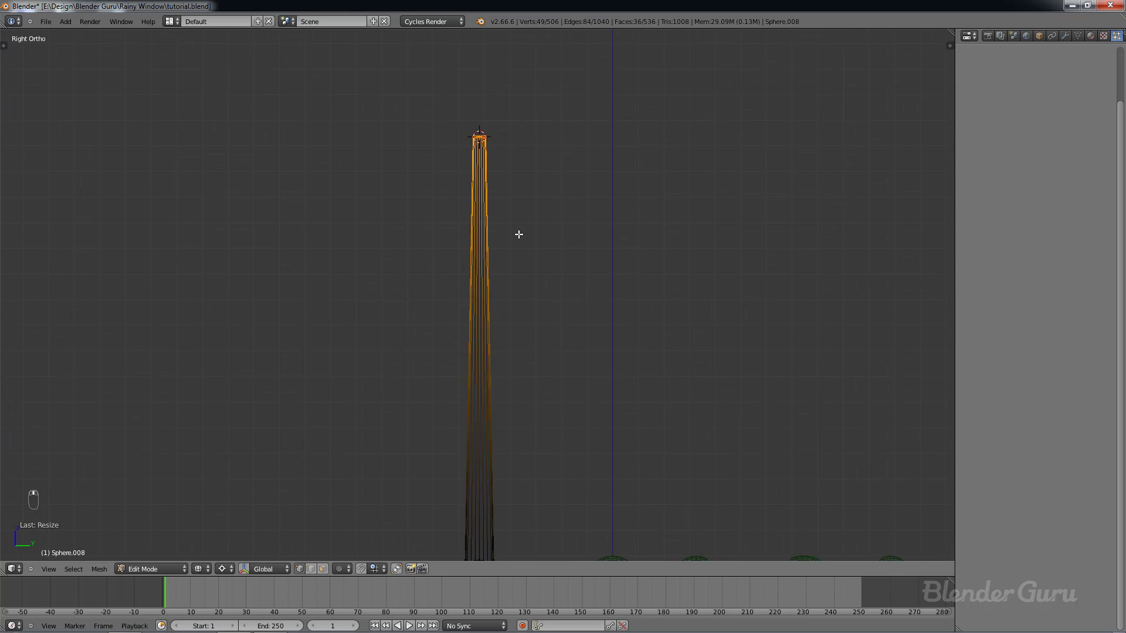
pyautogui.scroll(2, 604, 240)
pyautogui.press('s')
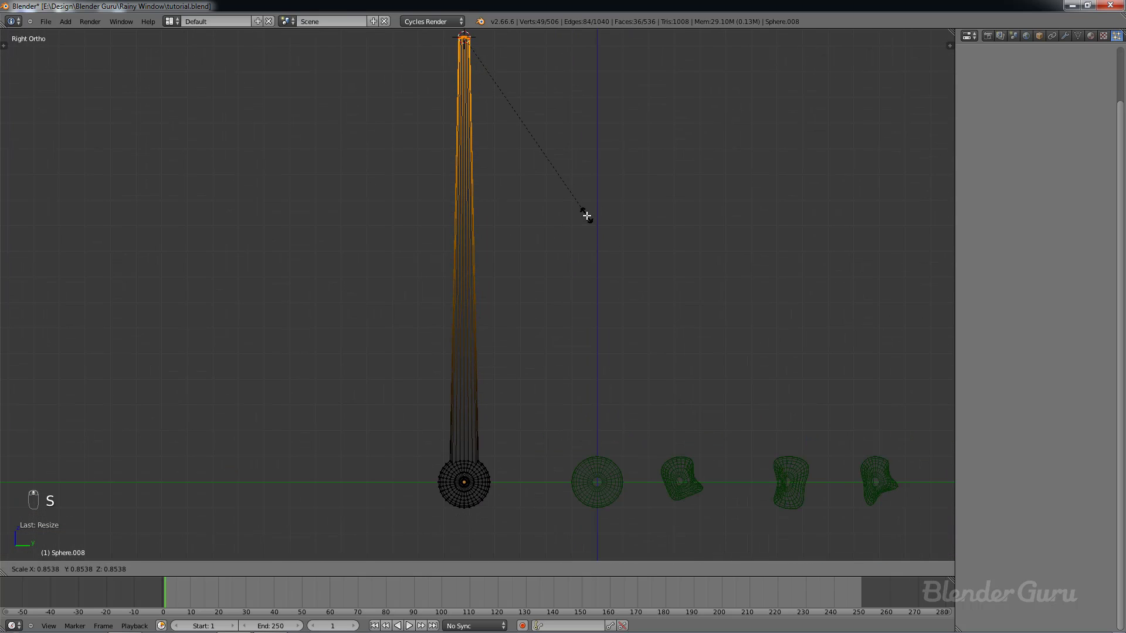
pyautogui.click(648, 222)
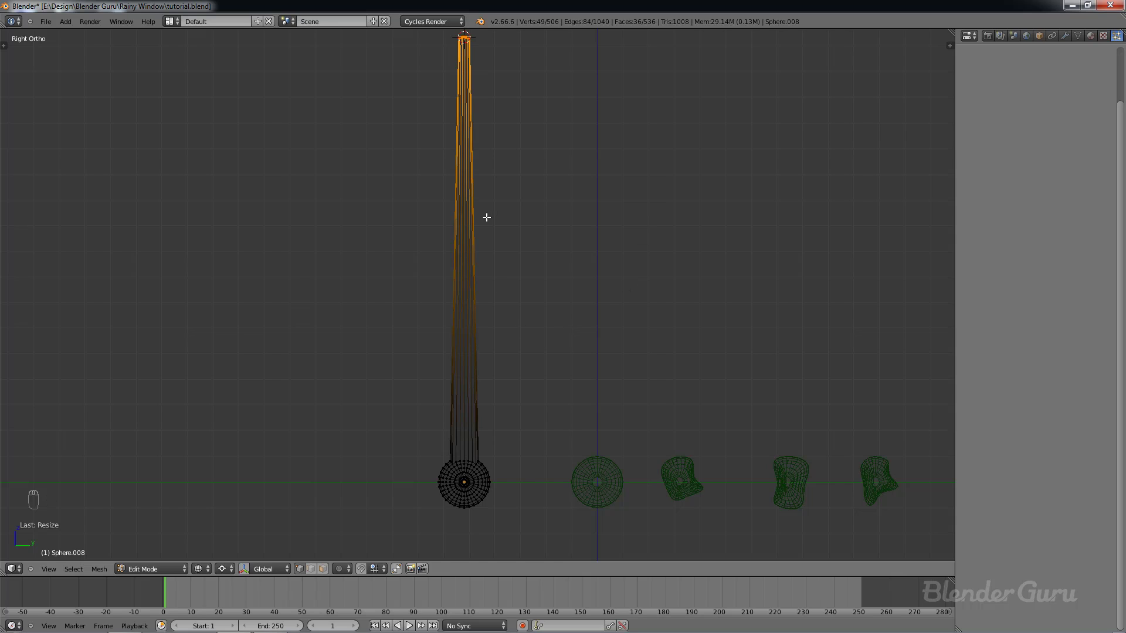
# Step: Add 43 evenly spaced loop cuts around the column between the sphere and the upper end, without sliding them
pyautogui.hotkey('ctrl', 'r')
pyautogui.scroll(2, 486, 218)
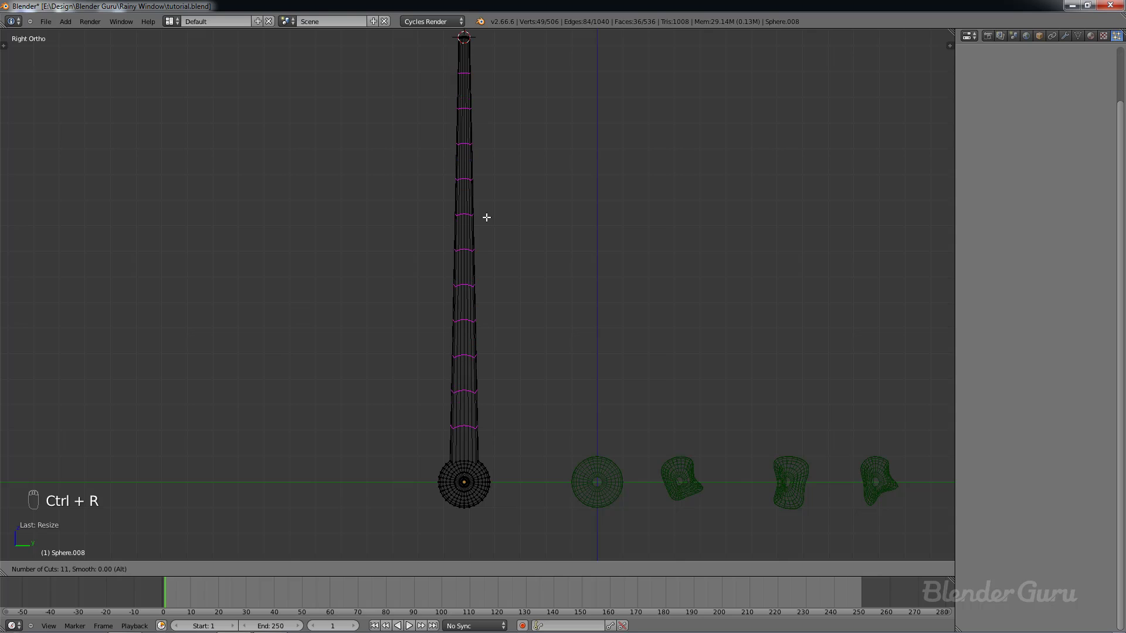
pyautogui.scroll(20, 486, 217)
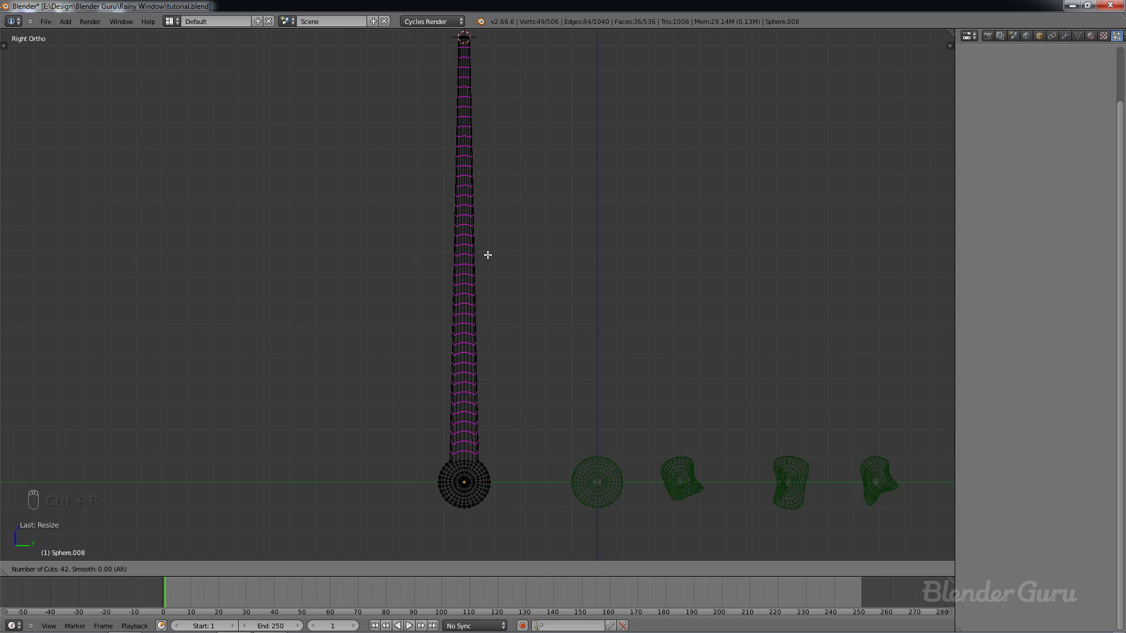
pyautogui.scroll(10, 487, 254)
pyautogui.scroll(-5, 487, 254)
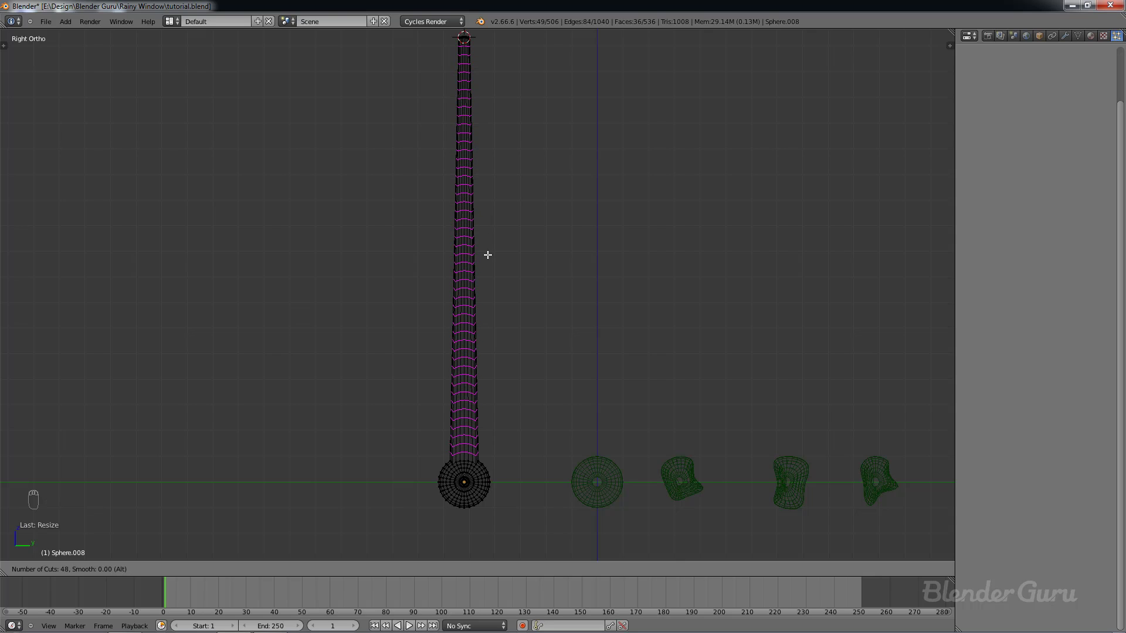
pyautogui.scroll(-4, 487, 255)
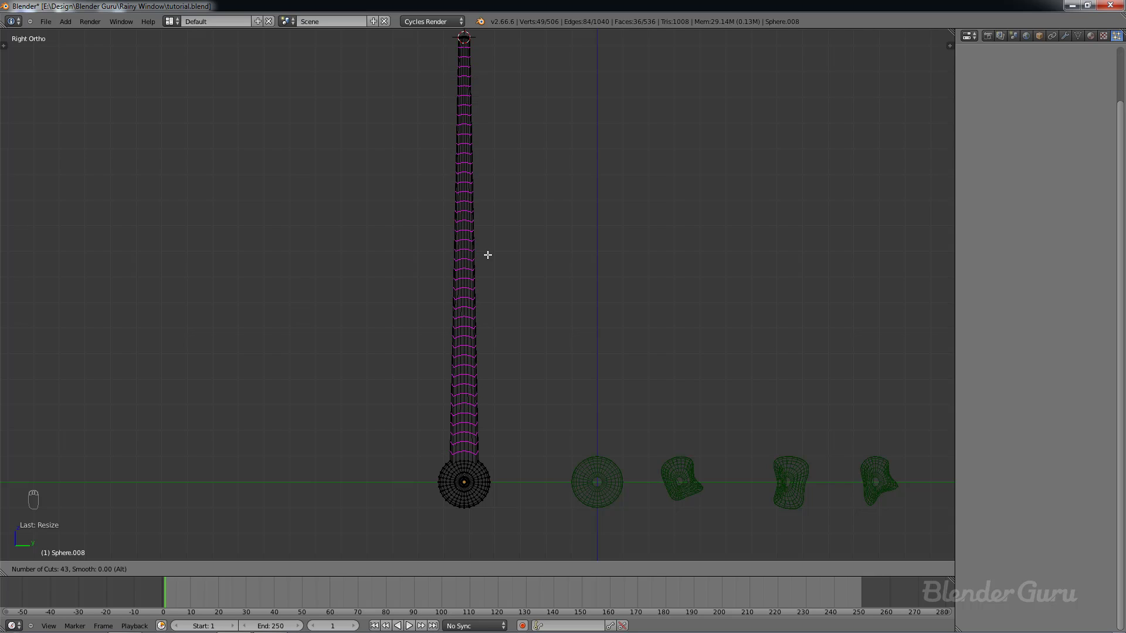
pyautogui.click(488, 254)
pyautogui.rightClick(487, 255)
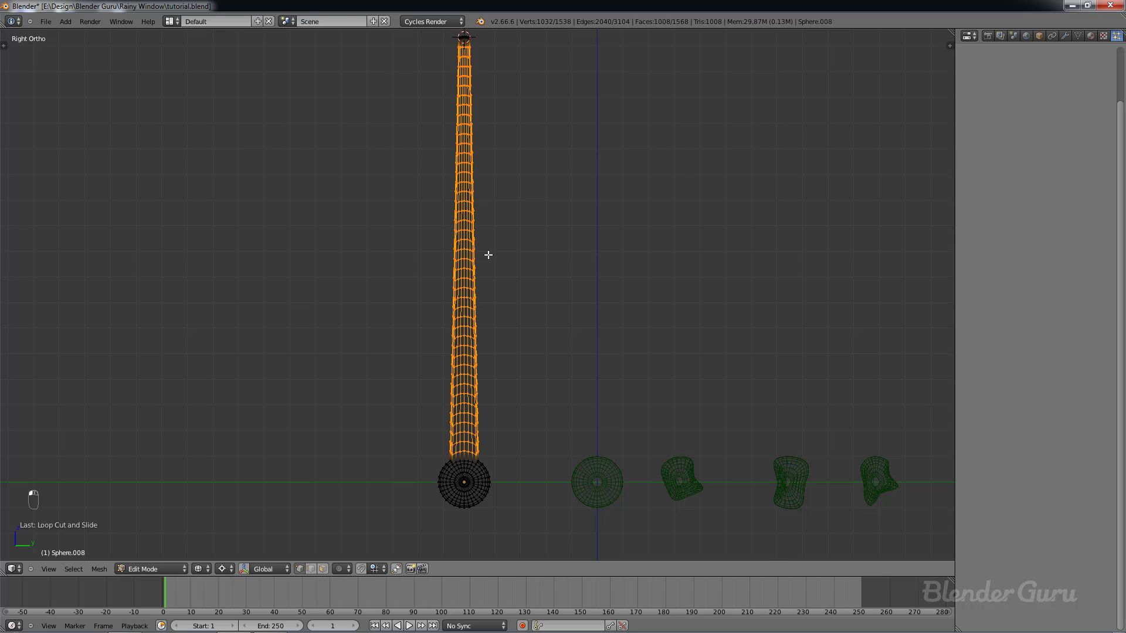
# Step: Deselect everything and select a single horizontal edge loop on the lower part of the column
pyautogui.scroll(3, 533, 292)
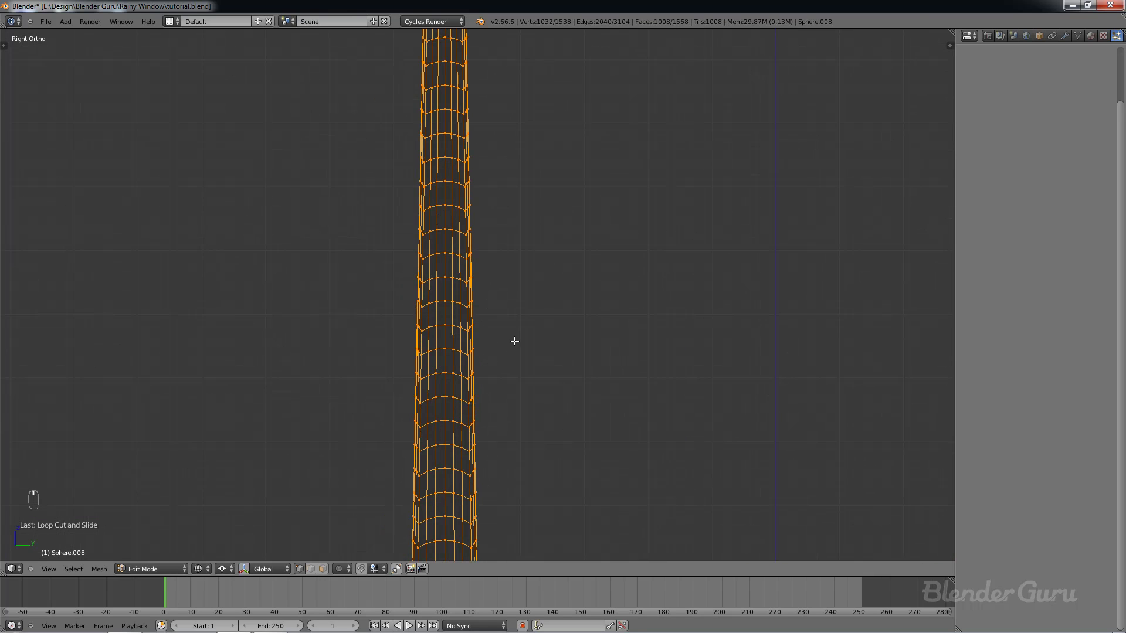
pyautogui.scroll(-3, 515, 342)
pyautogui.scroll(4, 558, 299)
pyautogui.press('a')
pyautogui.scroll(4, 502, 367)
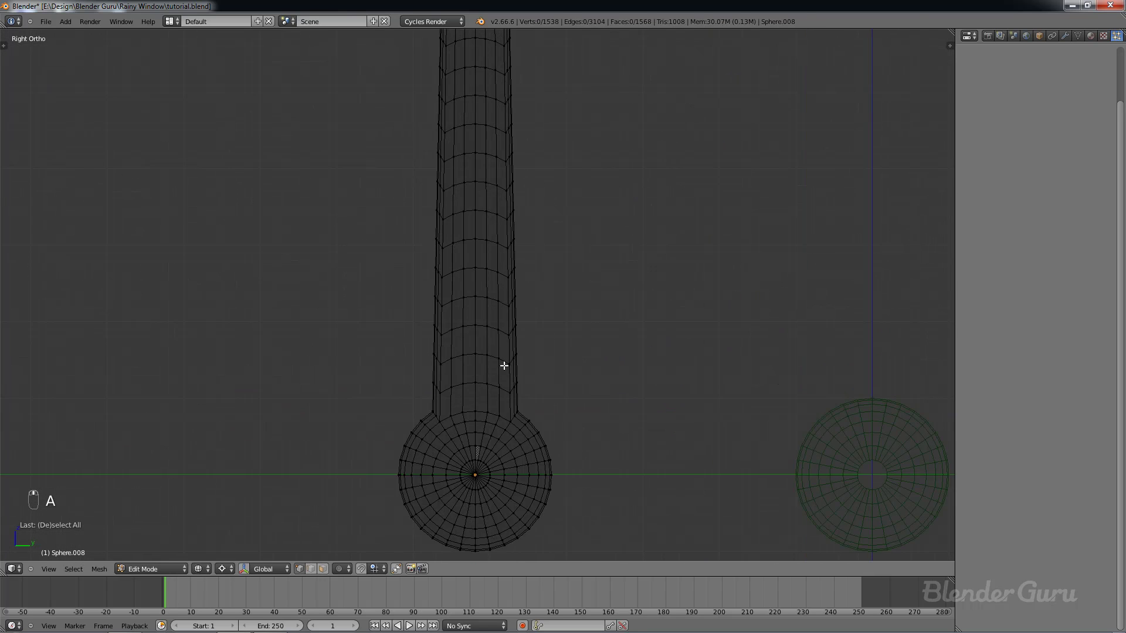
pyautogui.scroll(-5, 491, 459)
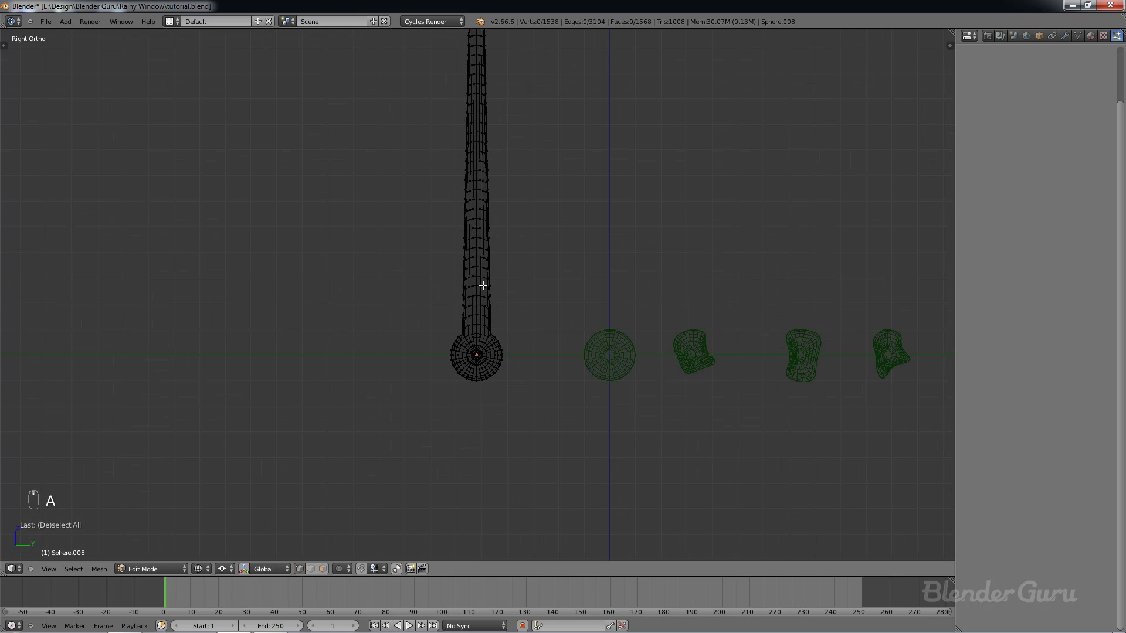
pyautogui.keyDown('alt'); pyautogui.rightClick(476, 278); pyautogui.keyUp('alt')
pyautogui.keyDown('alt'); pyautogui.rightClick(477, 279); pyautogui.keyUp('alt')
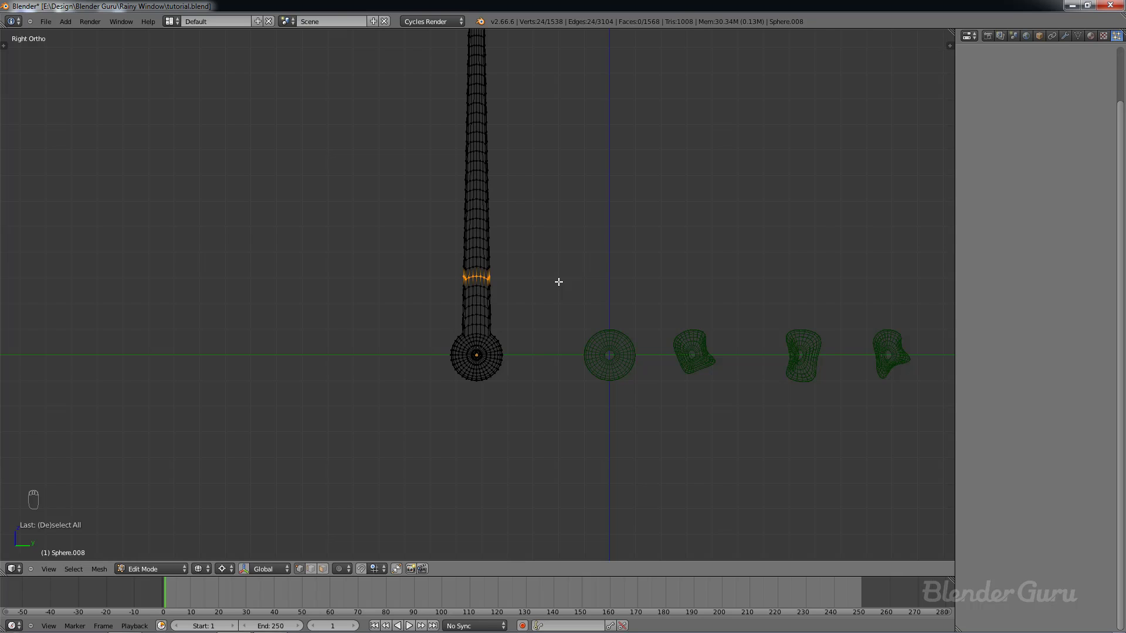
pyautogui.keyDown('shift'); pyautogui.moveTo(549, 224); pyautogui.dragTo(532, 274, button='middle'); pyautogui.keyUp('shift')
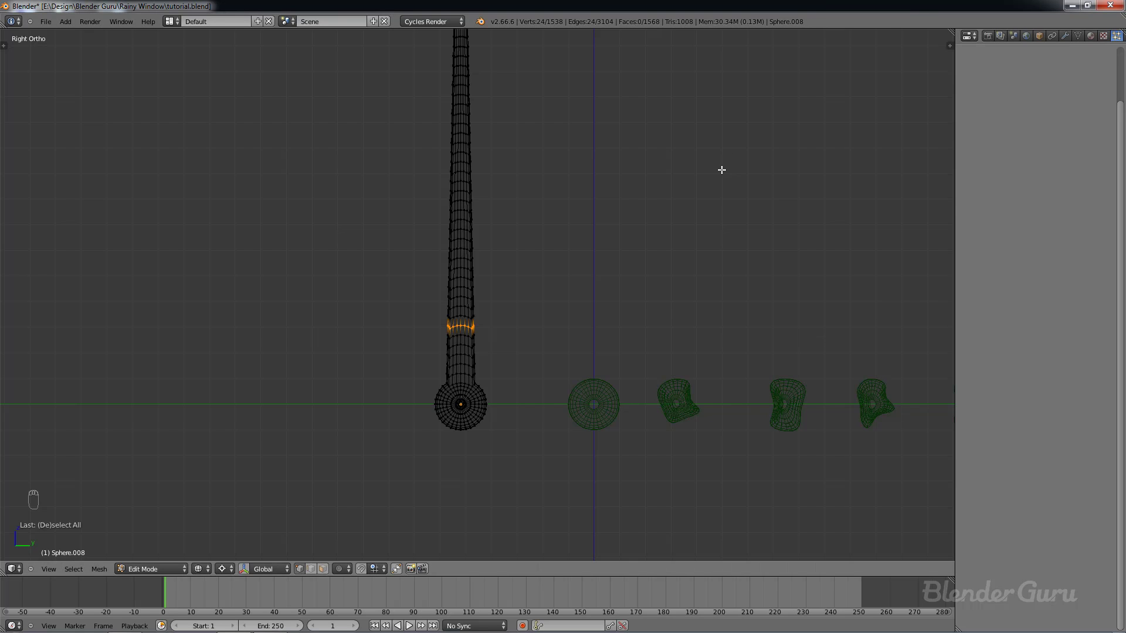
# Step: Split the 3D view in two and switch the new area to the UV/Image Editor
pyautogui.moveTo(950, 39); pyautogui.dragTo(564, 260)
pyautogui.click(560, 569)
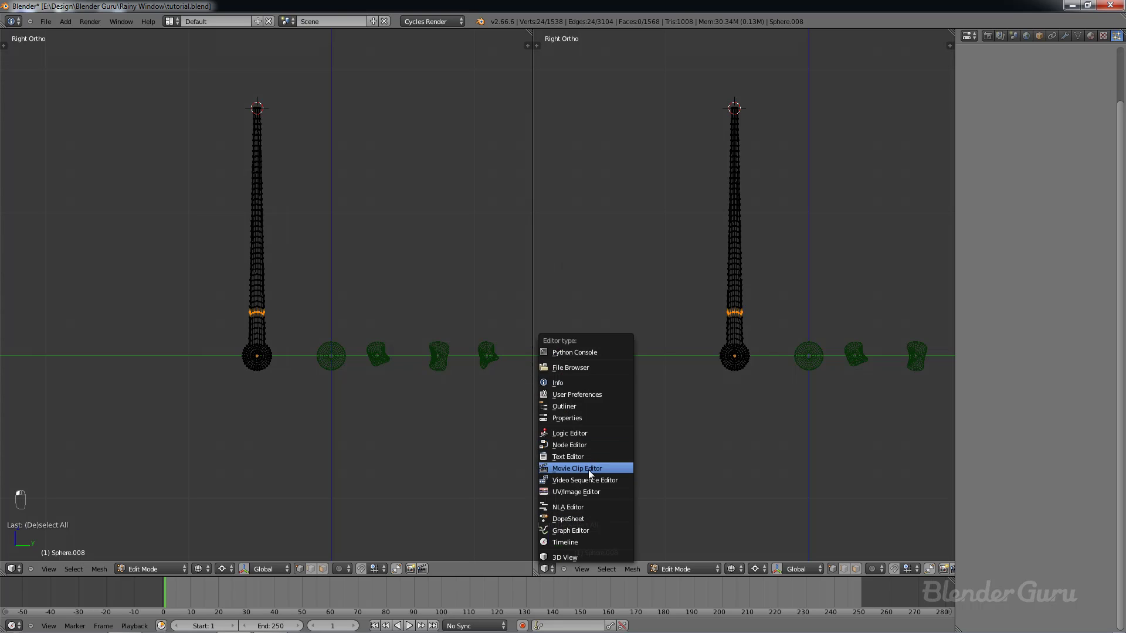
pyautogui.click(612, 493)
pyautogui.click(606, 570)
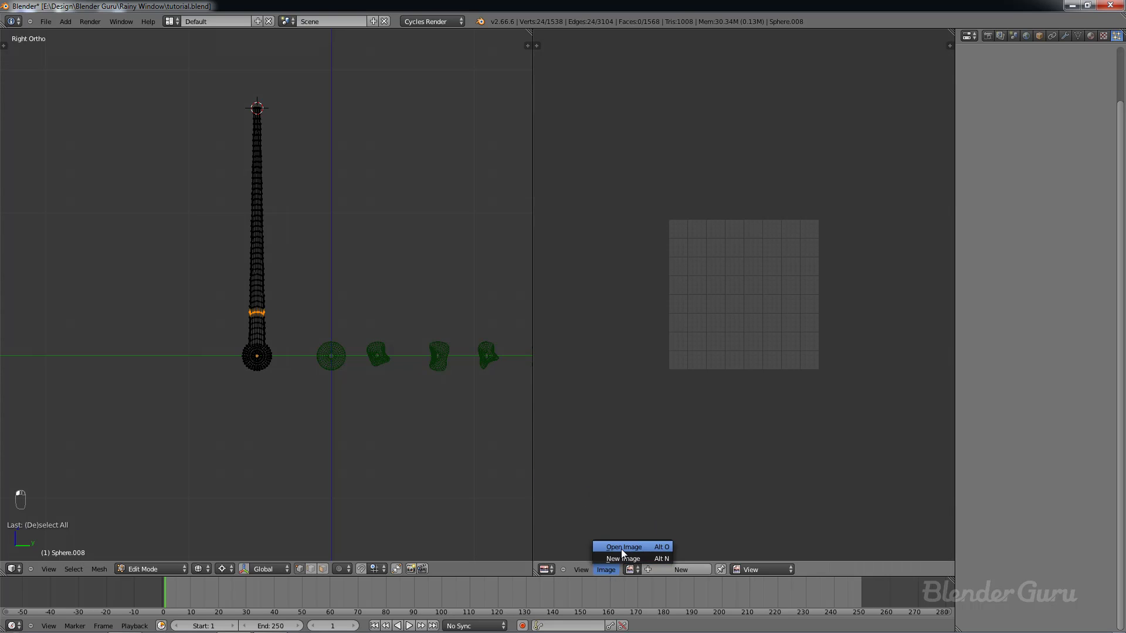
pyautogui.click(622, 548)
pyautogui.click(181, 92)
pyautogui.click(181, 92)
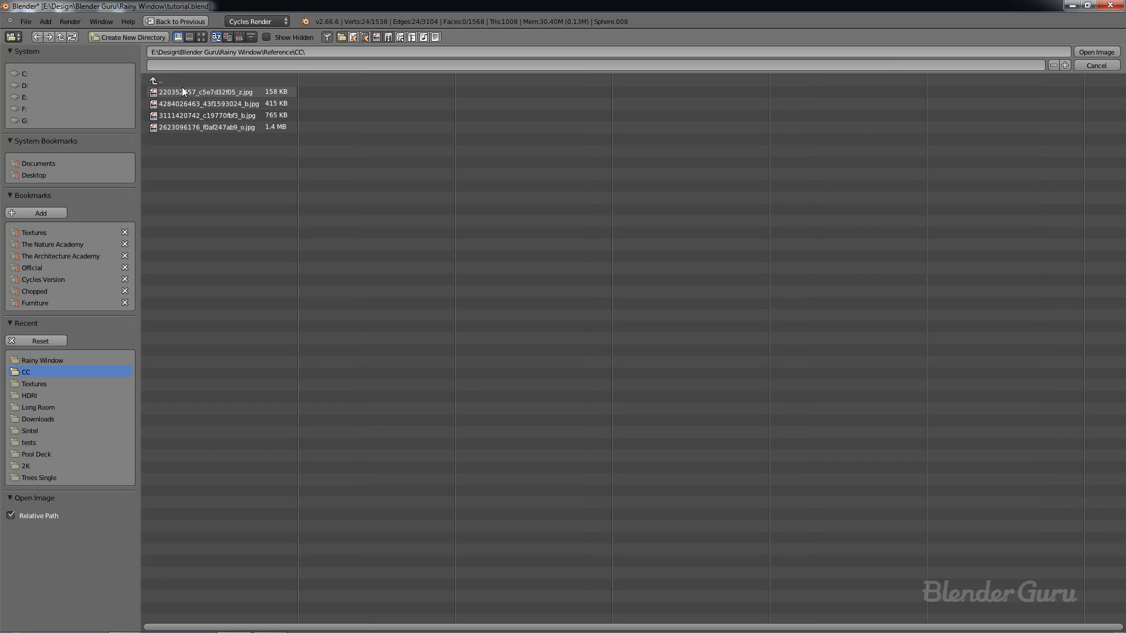
pyautogui.click(202, 37)
pyautogui.click(456, 114)
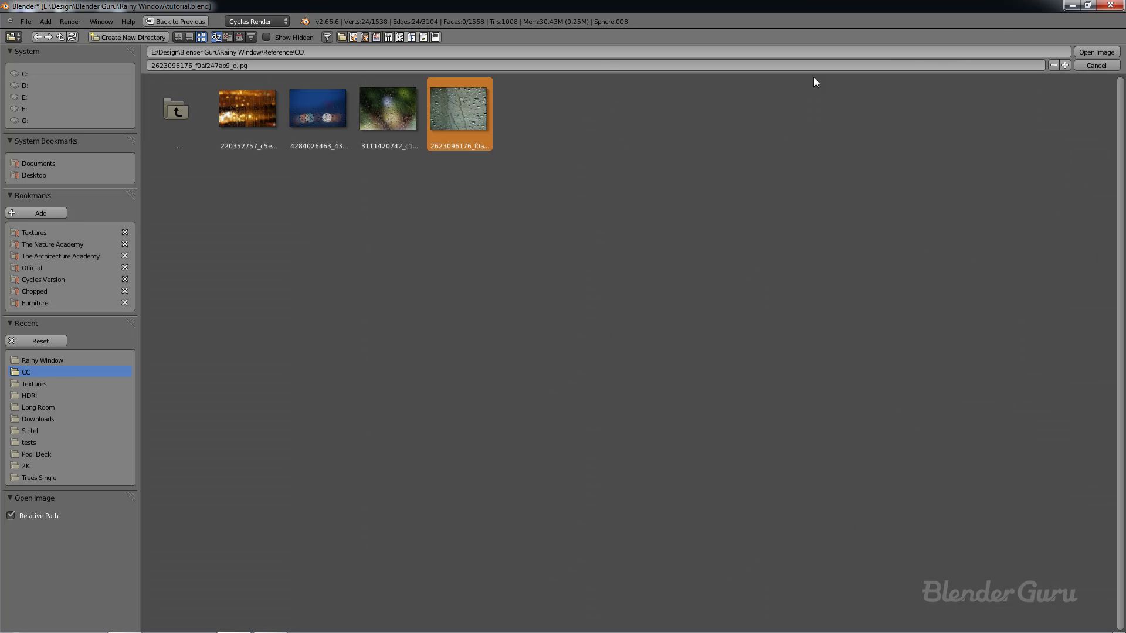
pyautogui.click(1096, 52)
pyautogui.scroll(-4, 926, 286)
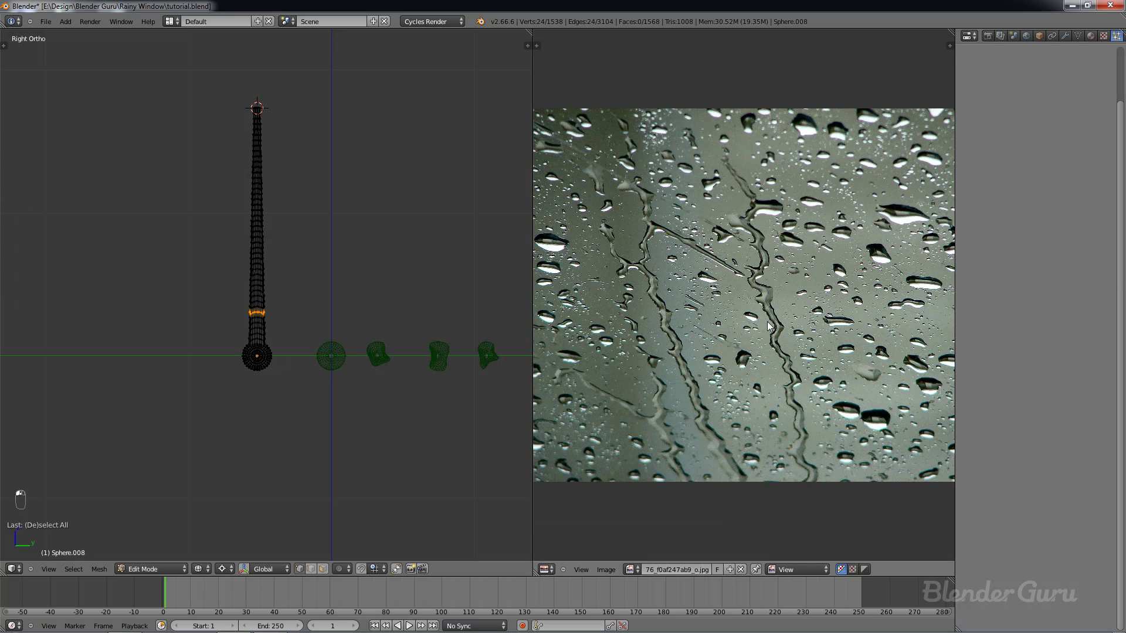
pyautogui.scroll(1, 821, 329)
pyautogui.moveTo(820, 325); pyautogui.dragTo(776, 324, button='middle')
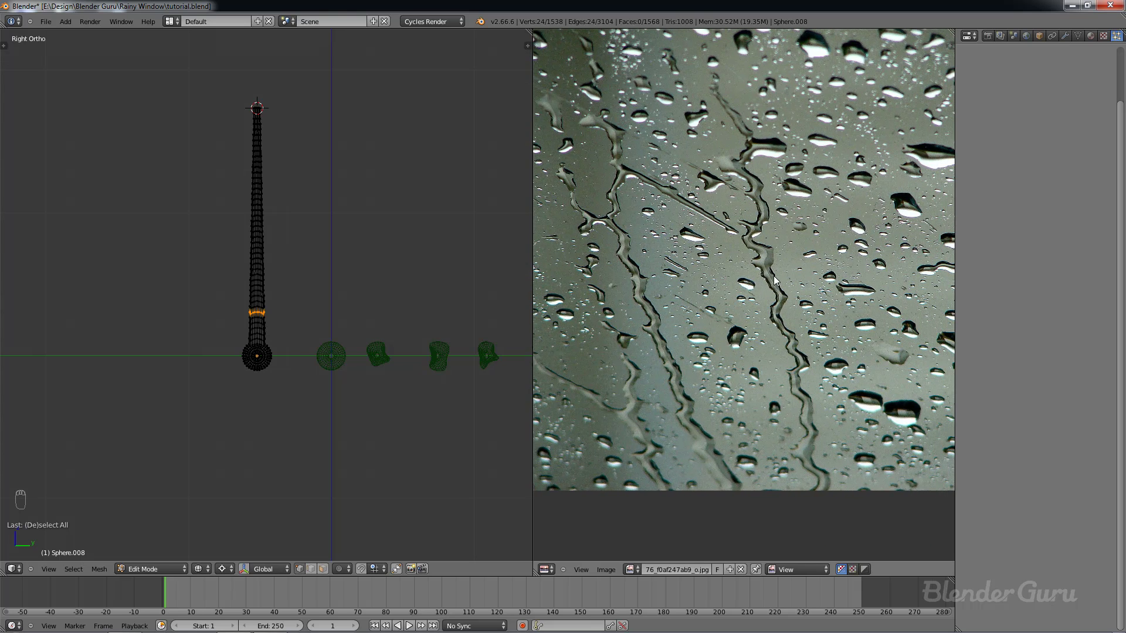
pyautogui.scroll(2, 774, 275)
pyautogui.moveTo(775, 275); pyautogui.dragTo(732, 246, button='middle')
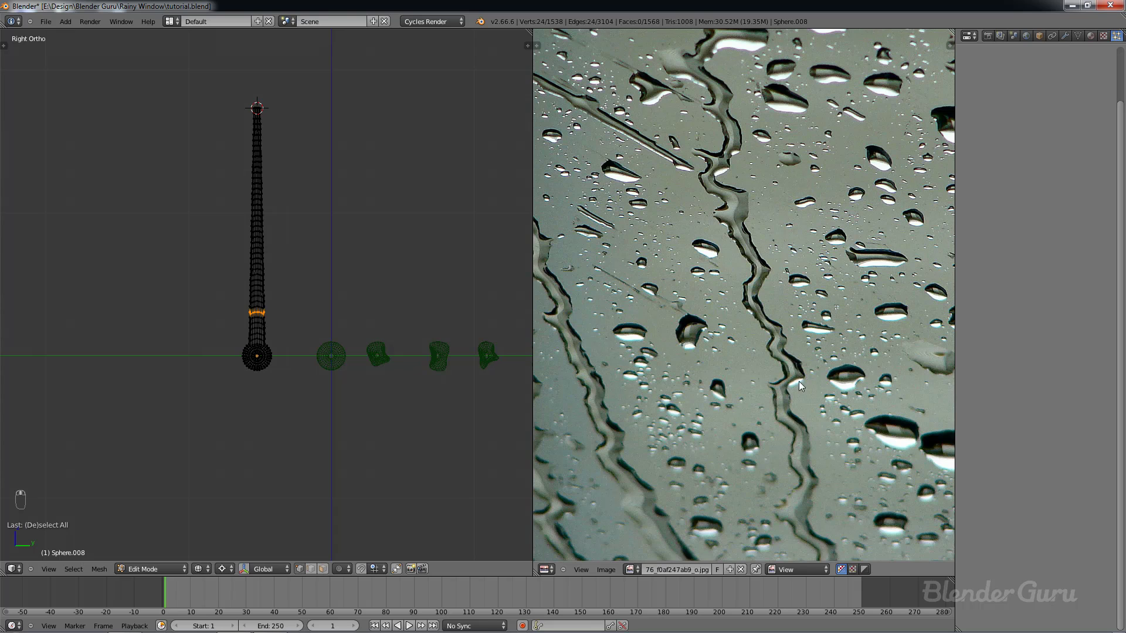
pyautogui.moveTo(800, 475); pyautogui.dragTo(774, 425, button='middle')
# Step: Enable proportional editing and change the pivot point so rotation happens around the selected loop's own centre
pyautogui.scroll(5, 332, 364)
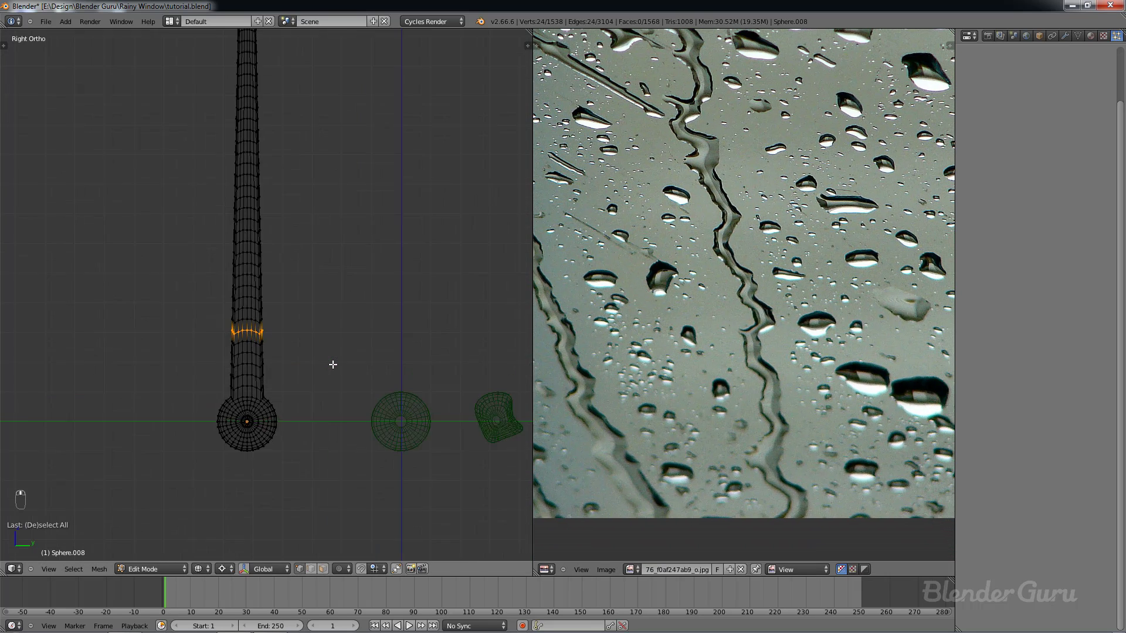
pyautogui.scroll(3, 378, 281)
pyautogui.press('o')
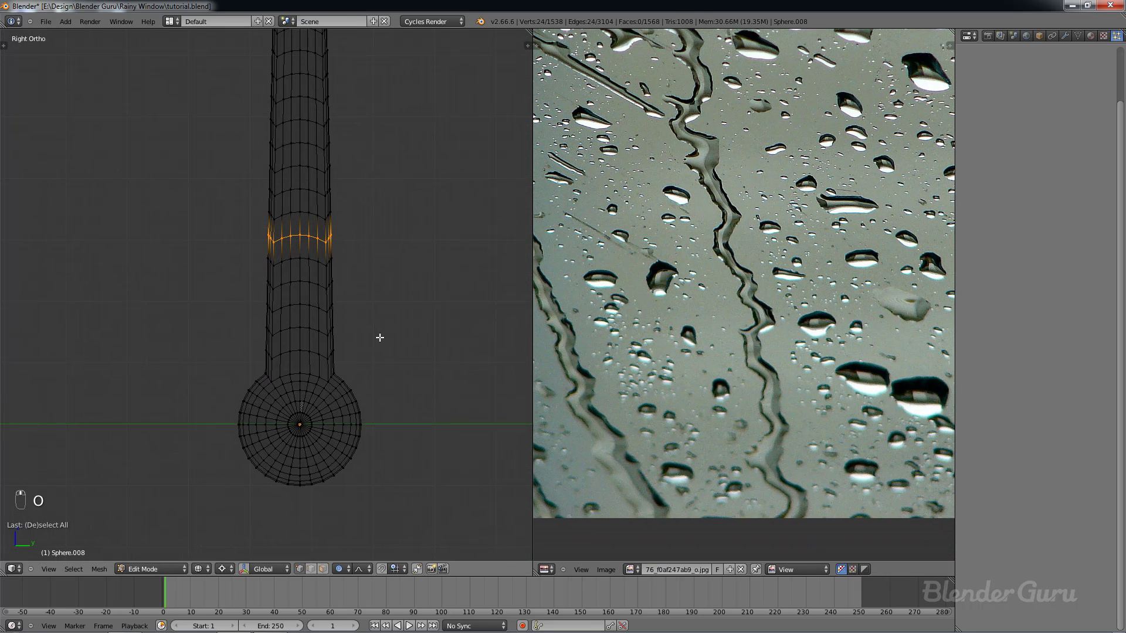
pyautogui.scroll(1, 350, 346)
pyautogui.keyDown('shift'); pyautogui.moveTo(354, 312); pyautogui.dragTo(296, 349, button='middle'); pyautogui.keyUp('shift')
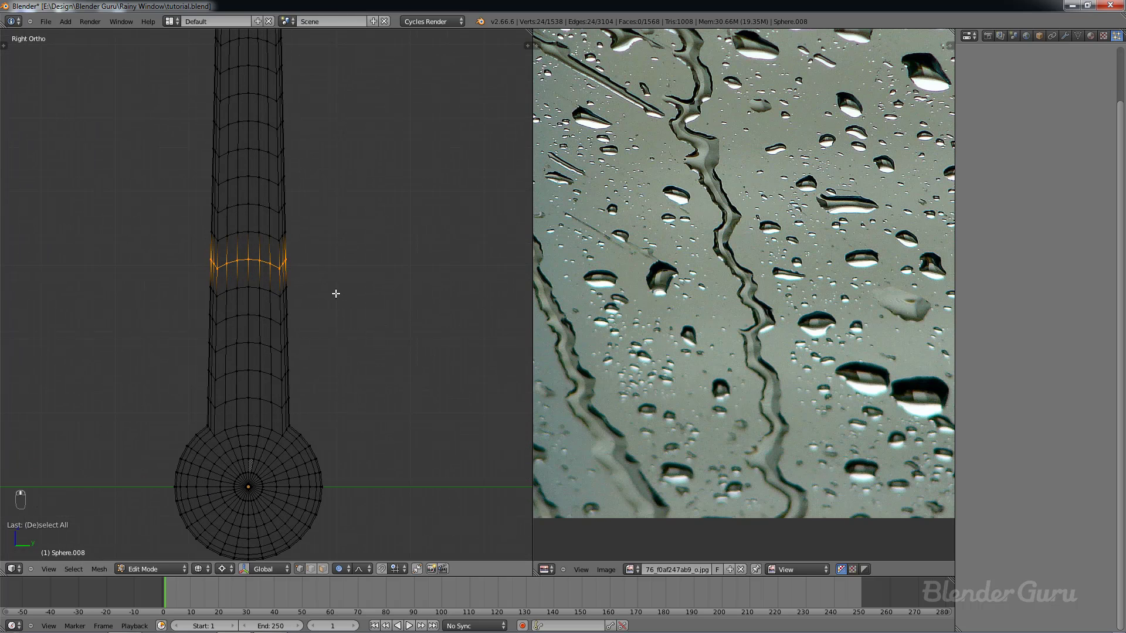
pyautogui.press('r')
pyautogui.rightClick(349, 252)
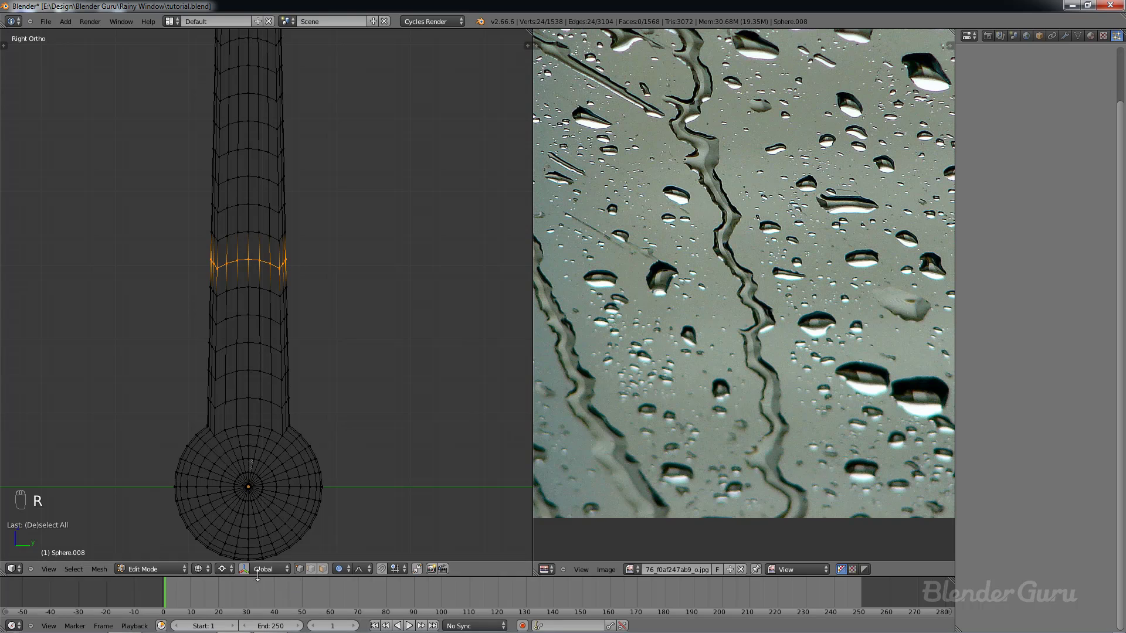
pyautogui.click(230, 569)
pyautogui.click(240, 559)
# Step: Rotate the selected edge loop by about -14 degrees with smooth falloff and shift it slightly towards positive Y
pyautogui.press('r')
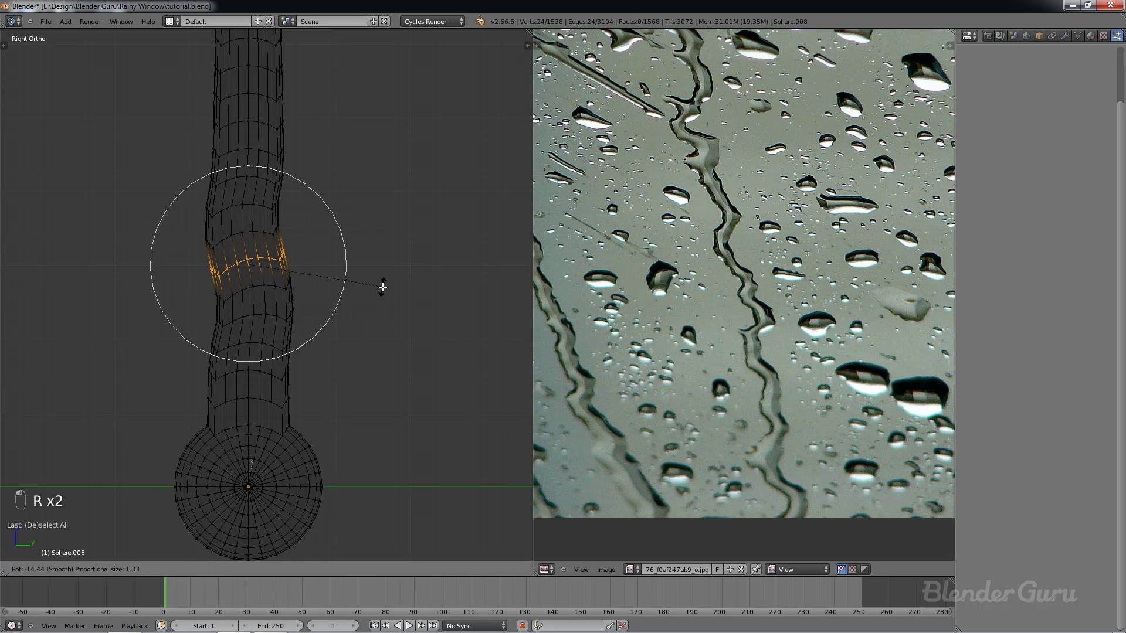
pyautogui.click(384, 285)
pyautogui.press('g')
pyautogui.click(395, 291)
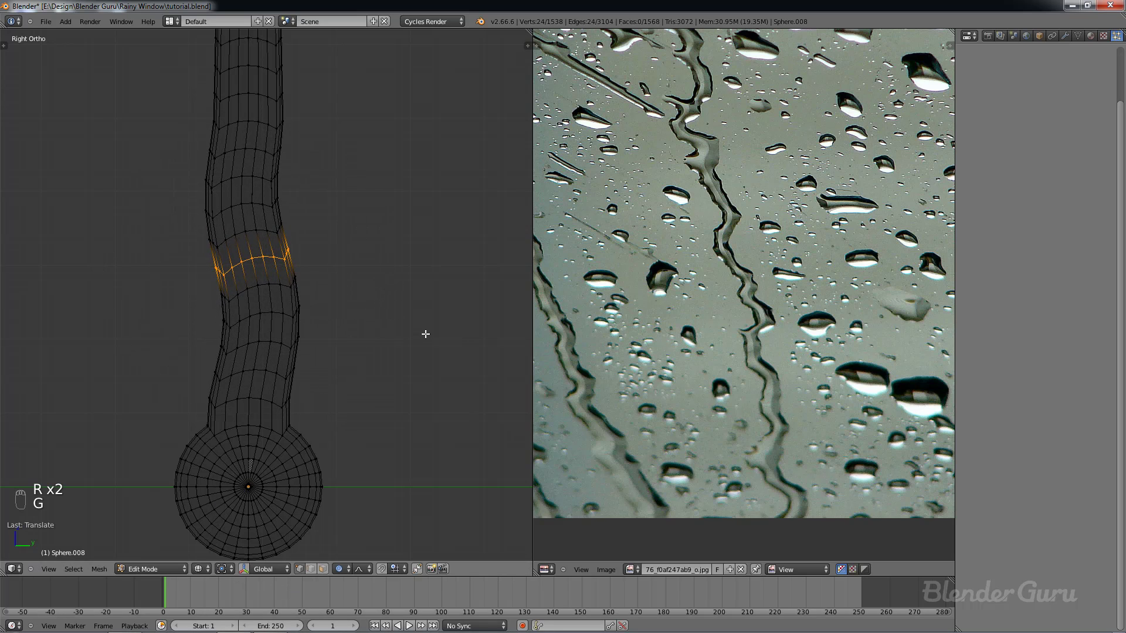
# Step: Select an edge loop closer to the sphere, rotate it slightly and nudge it towards positive Y with a smaller falloff
pyautogui.scroll(-2, 375, 326)
pyautogui.keyDown('alt'); pyautogui.rightClick(277, 325); pyautogui.keyUp('alt')
pyautogui.press('r')
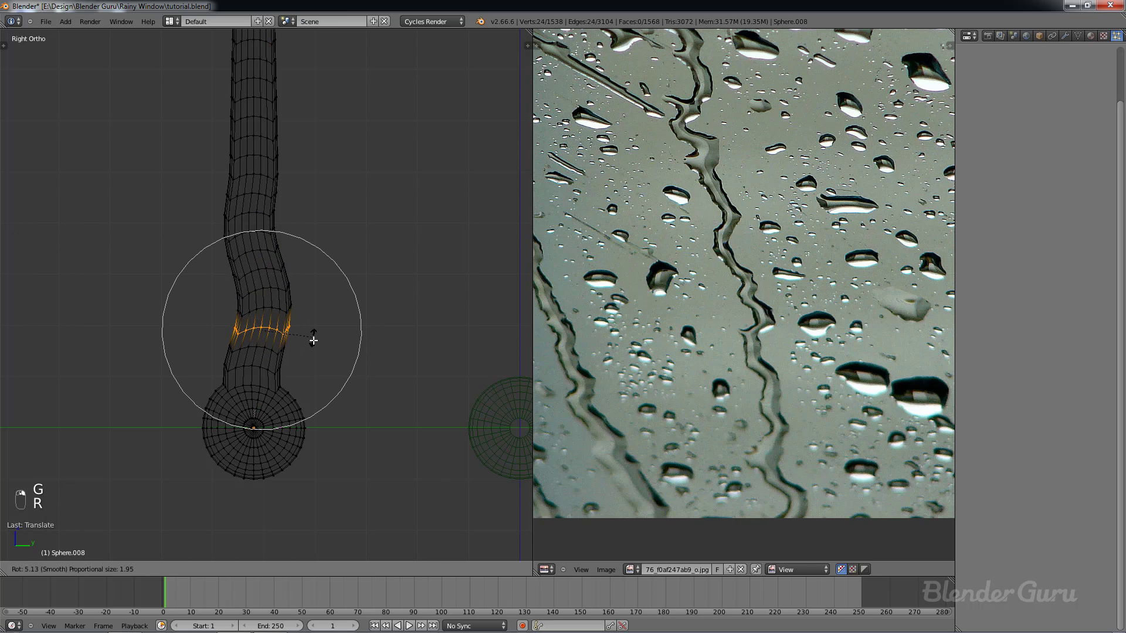
pyautogui.scroll(1, 312, 343)
pyautogui.click(314, 342)
pyautogui.press('g')
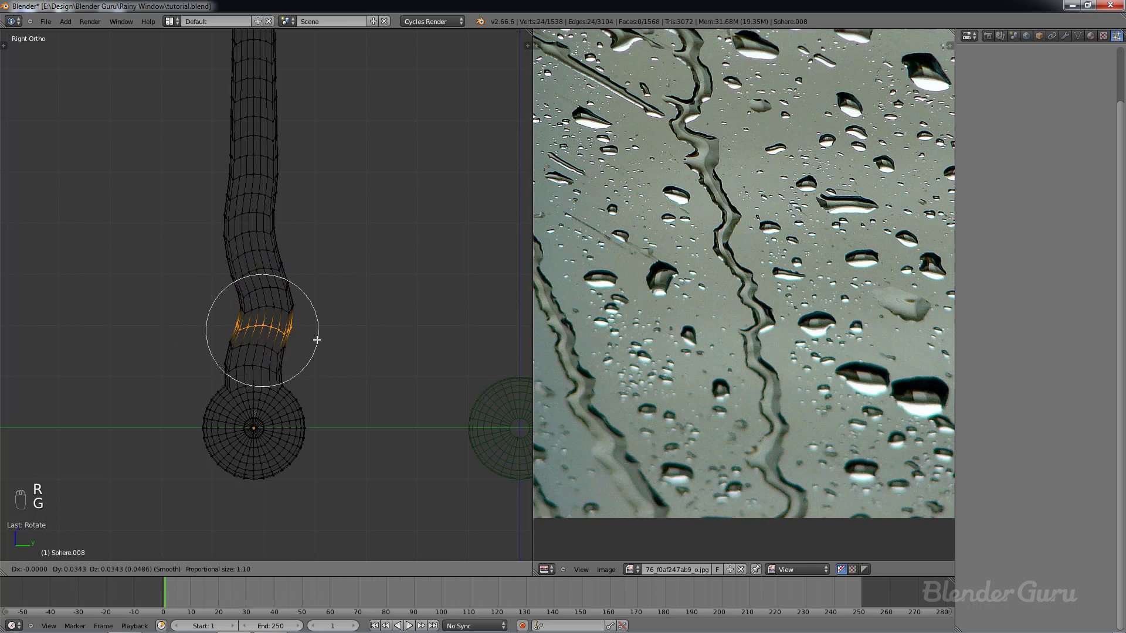
pyautogui.click(320, 339)
# Step: Select a horizontal edge loop above the first bend and move it slightly towards positive Y with proportional falloff
pyautogui.keyDown('shift'); pyautogui.moveTo(260, 207); pyautogui.dragTo(253, 261, button='middle'); pyautogui.keyUp('shift')
pyautogui.keyDown('alt'); pyautogui.rightClick(252, 260); pyautogui.keyUp('alt')
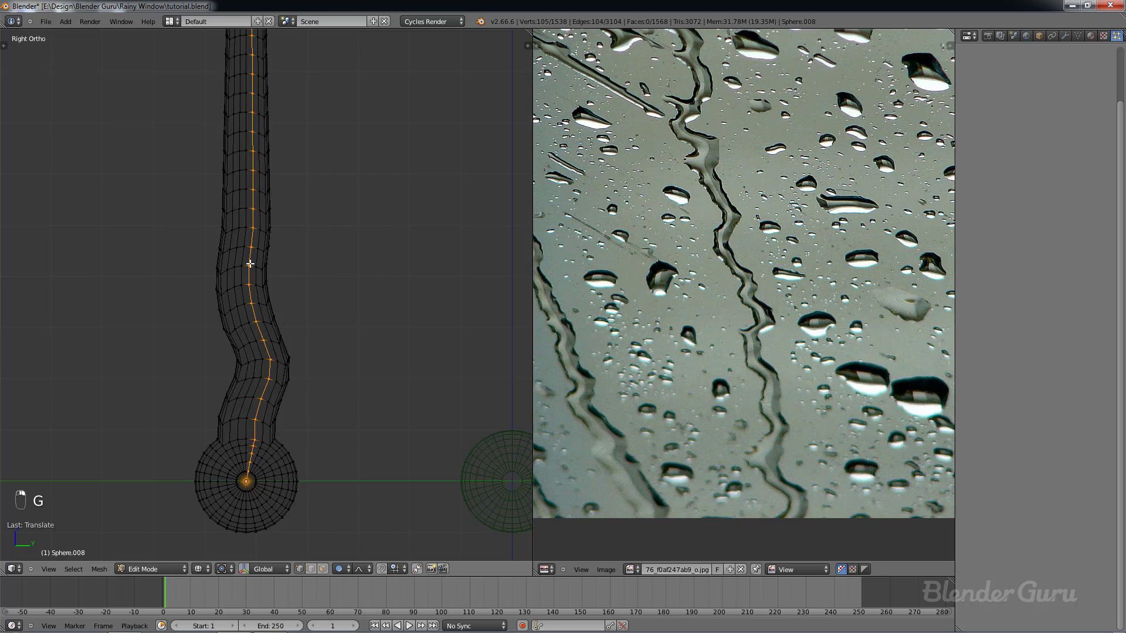
pyautogui.keyDown('alt'); pyautogui.rightClick(251, 266); pyautogui.keyUp('alt')
pyautogui.press('g')
pyautogui.click(261, 270)
pyautogui.keyDown('shift'); pyautogui.moveTo(263, 241); pyautogui.dragTo(283, 274, button='middle'); pyautogui.keyUp('shift')
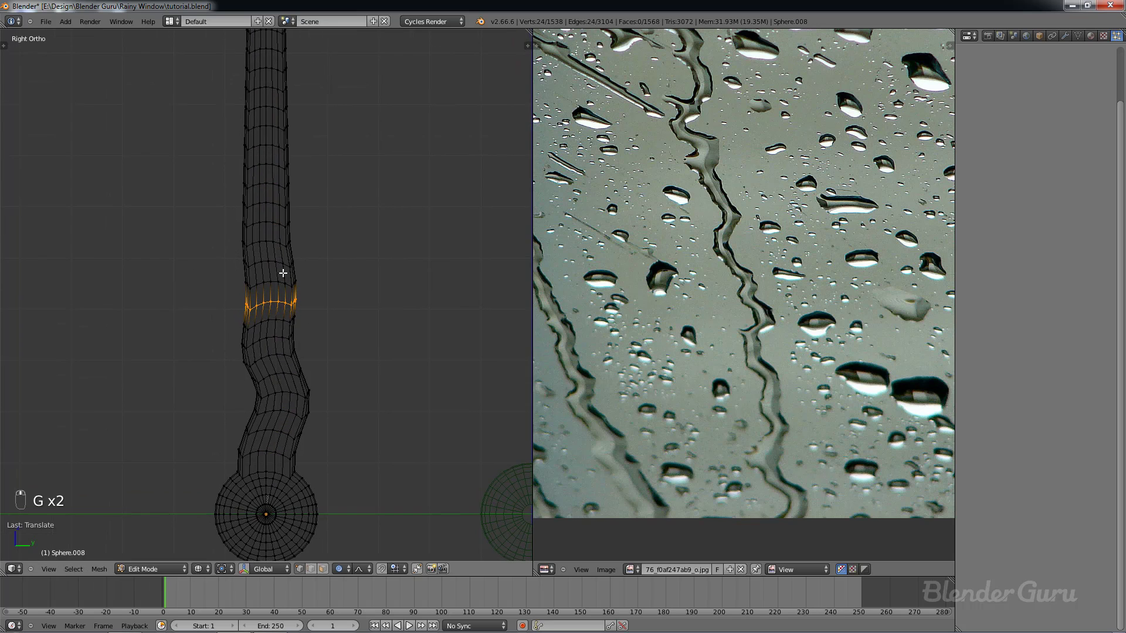
# Step: Pull an edge loop further up the column towards negative Y to form an opposing bend
pyautogui.scroll(1, 282, 264)
pyautogui.press('g')
pyautogui.click(269, 254)
pyautogui.keyDown('shift'); pyautogui.moveTo(288, 208); pyautogui.dragTo(292, 246, button='middle'); pyautogui.keyUp('shift')
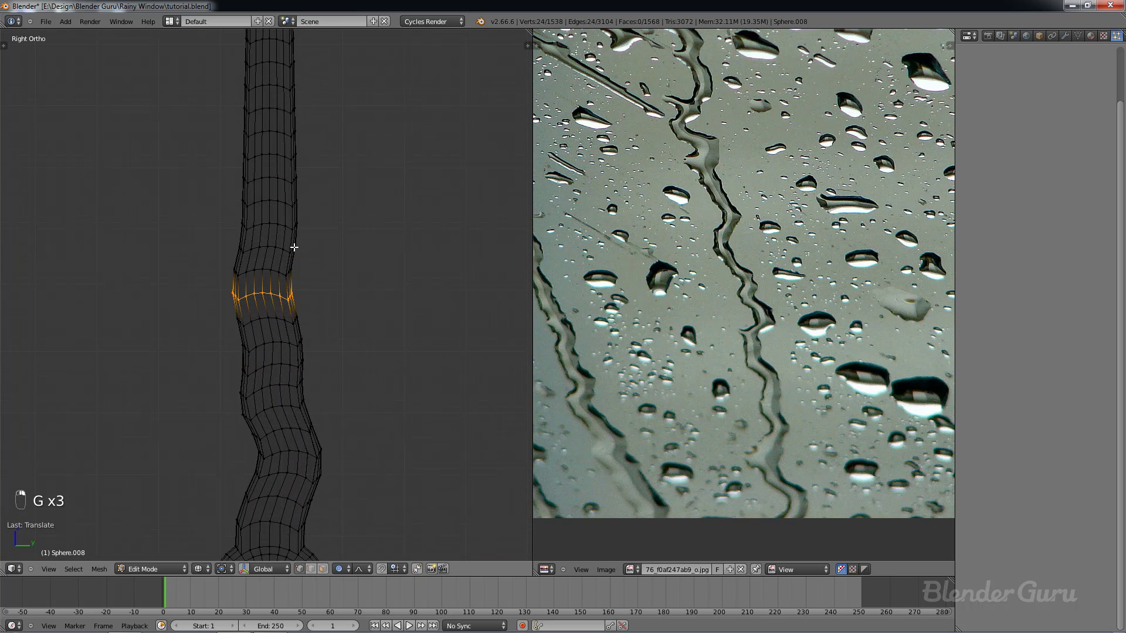
# Step: Select the edge loop above the last bend, move it slightly towards positive Y and rotate it with smooth falloff
pyautogui.keyDown('alt'); pyautogui.rightClick(284, 224); pyautogui.keyUp('alt')
pyautogui.keyDown('alt'); pyautogui.rightClick(283, 225); pyautogui.keyUp('alt')
pyautogui.press('g')
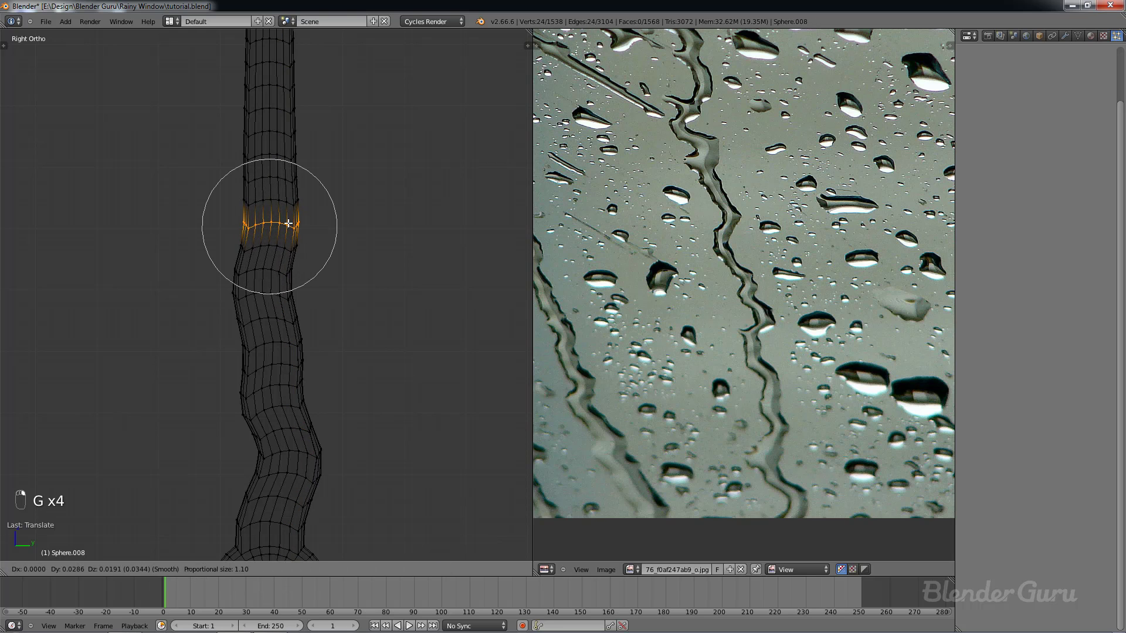
pyautogui.click(295, 225)
pyautogui.press('r')
pyautogui.click(339, 212)
pyautogui.press('g')
pyautogui.click(342, 213)
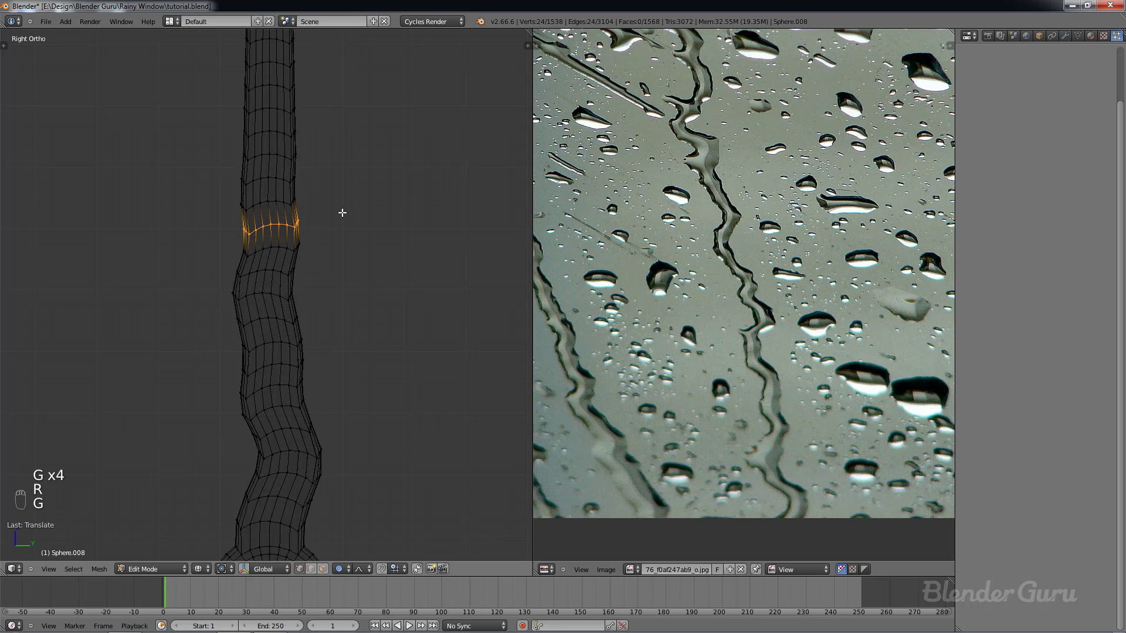
# Step: Rotate the next edge loop up the column to tilt it into the following bend
pyautogui.scroll(-4, 353, 264)
pyautogui.keyDown('shift'); pyautogui.moveTo(354, 258); pyautogui.dragTo(353, 332, button='middle'); pyautogui.keyUp('shift')
pyautogui.scroll(4, 299, 346)
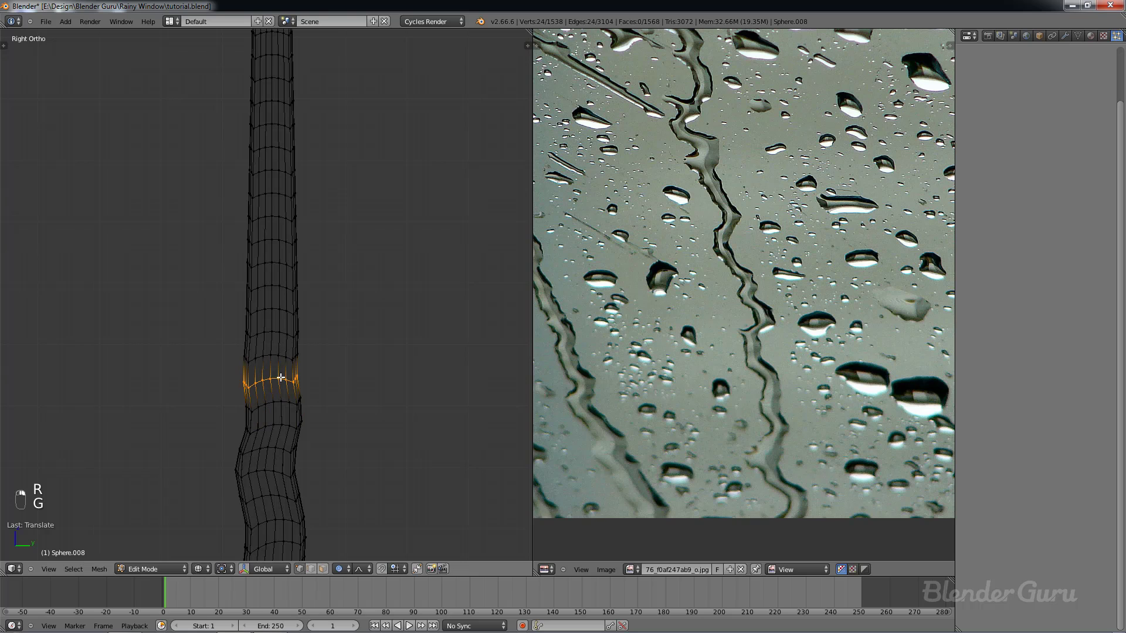
pyautogui.press('r')
pyautogui.click(315, 360)
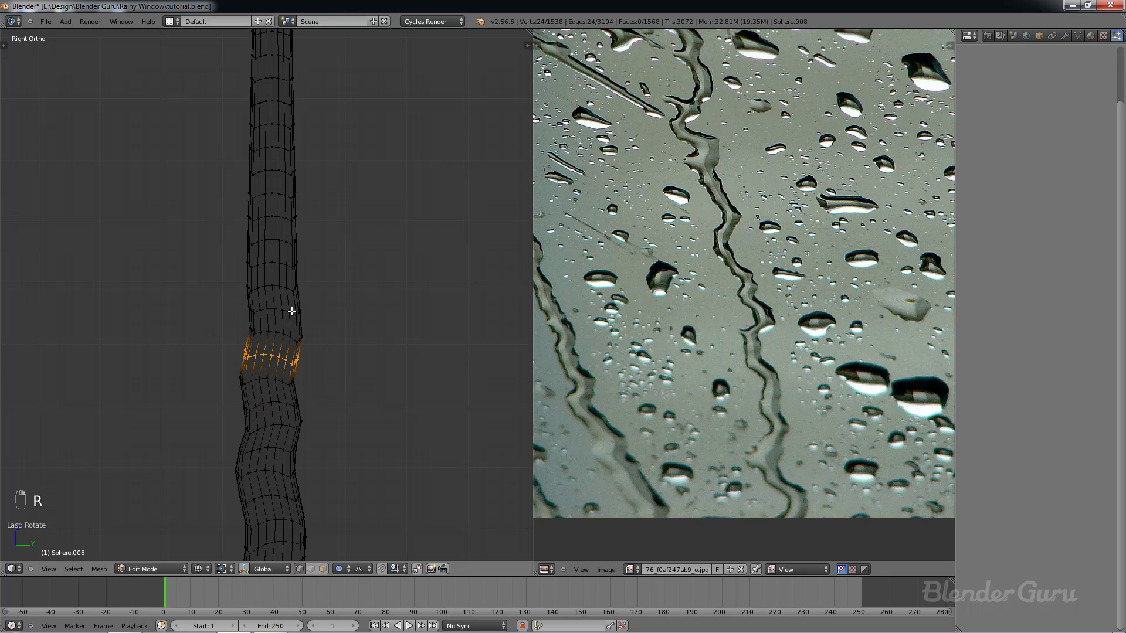
# Step: Rotate an edge loop further up and move it towards positive Y to form another bend
pyautogui.press('r')
pyautogui.press('g')
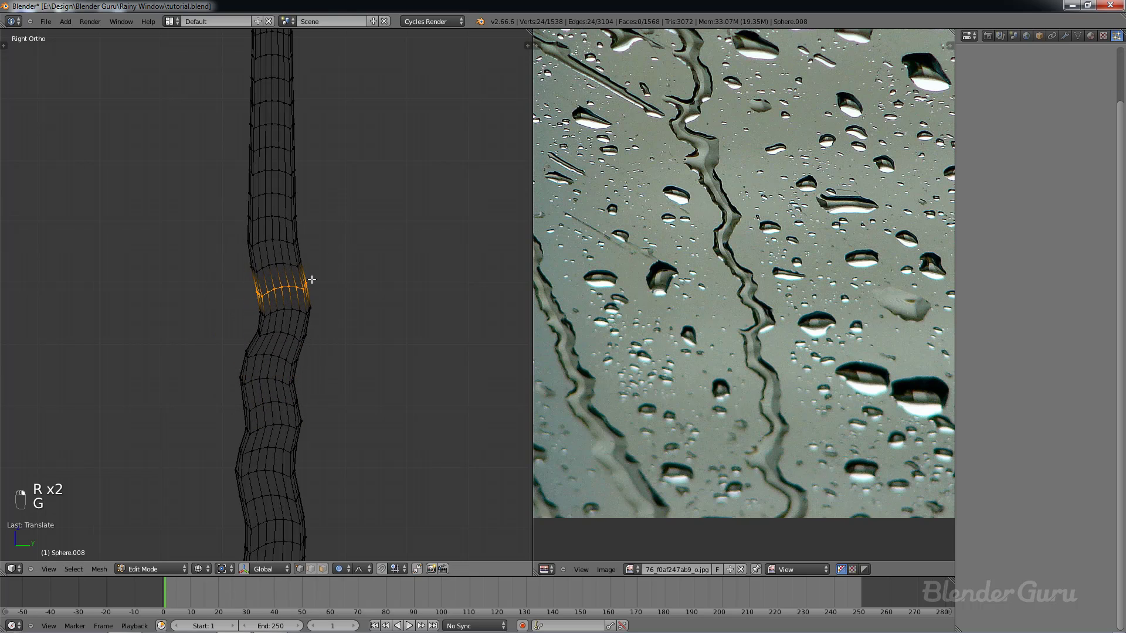
pyautogui.click(312, 283)
# Step: Select the edge loop above the new bend, shift it slightly towards positive Y and rotate it
pyautogui.keyDown('shift'); pyautogui.moveTo(312, 284); pyautogui.dragTo(310, 304, button='middle'); pyautogui.keyUp('shift')
pyautogui.scroll(4, 303, 298)
pyautogui.keyDown('alt'); pyautogui.rightClick(290, 271); pyautogui.keyUp('alt')
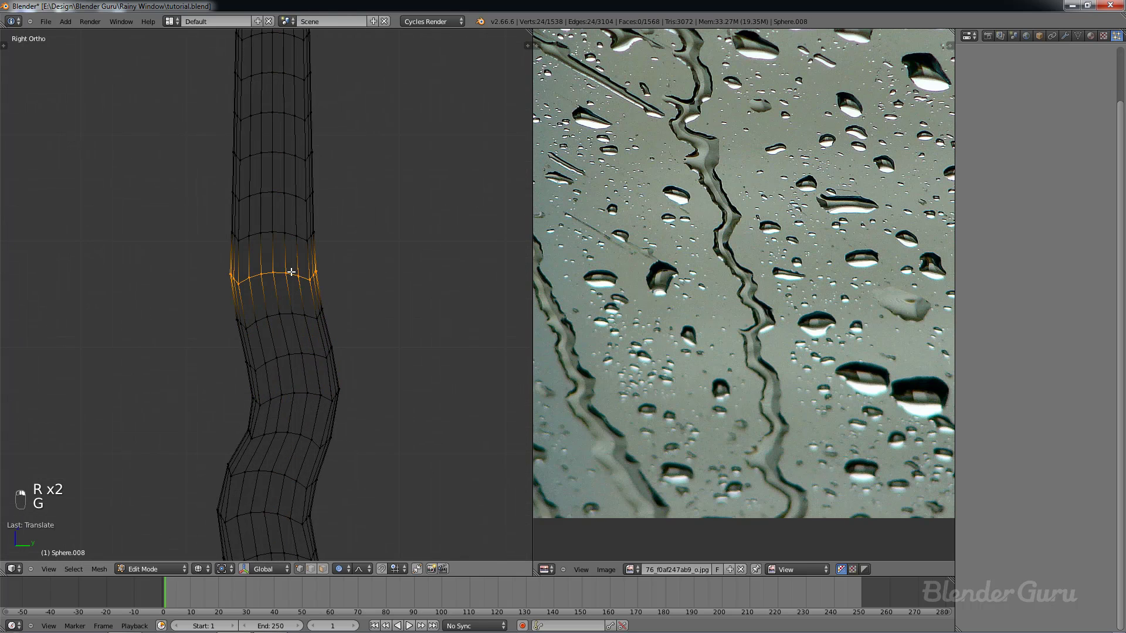
pyautogui.press('g')
pyautogui.click(375, 283)
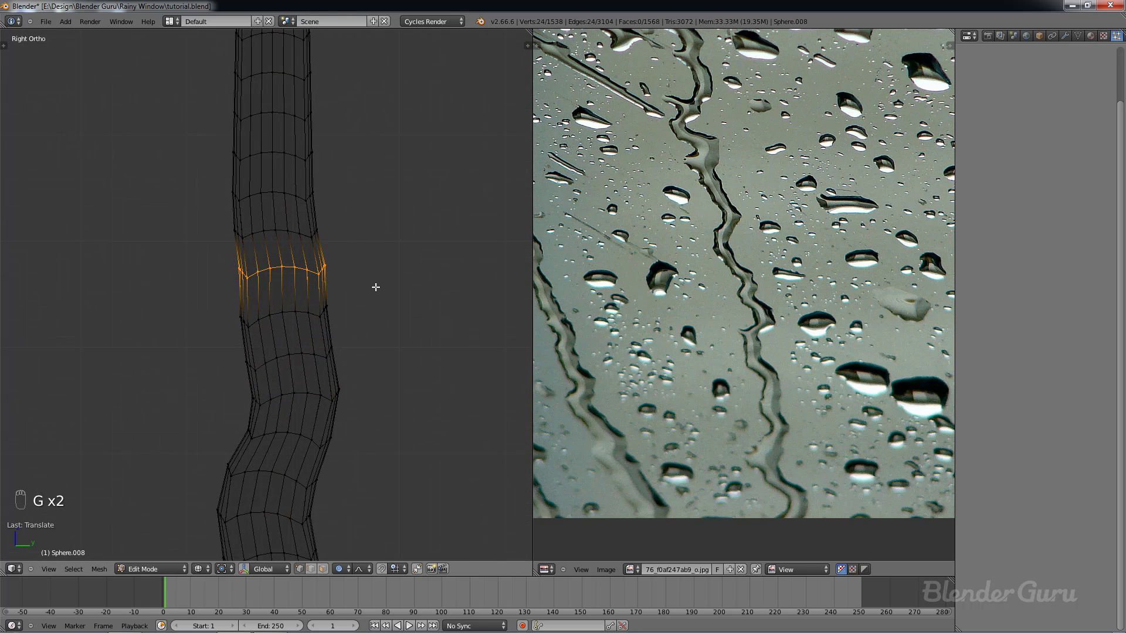
pyautogui.press('r')
pyautogui.click(359, 255)
# Step: Rotate an edge loop further up the column and move it towards negative Y as a counter bend
pyautogui.scroll(-3, 360, 256)
pyautogui.keyDown('shift'); pyautogui.moveTo(359, 255); pyautogui.dragTo(354, 348, button='middle'); pyautogui.keyUp('shift')
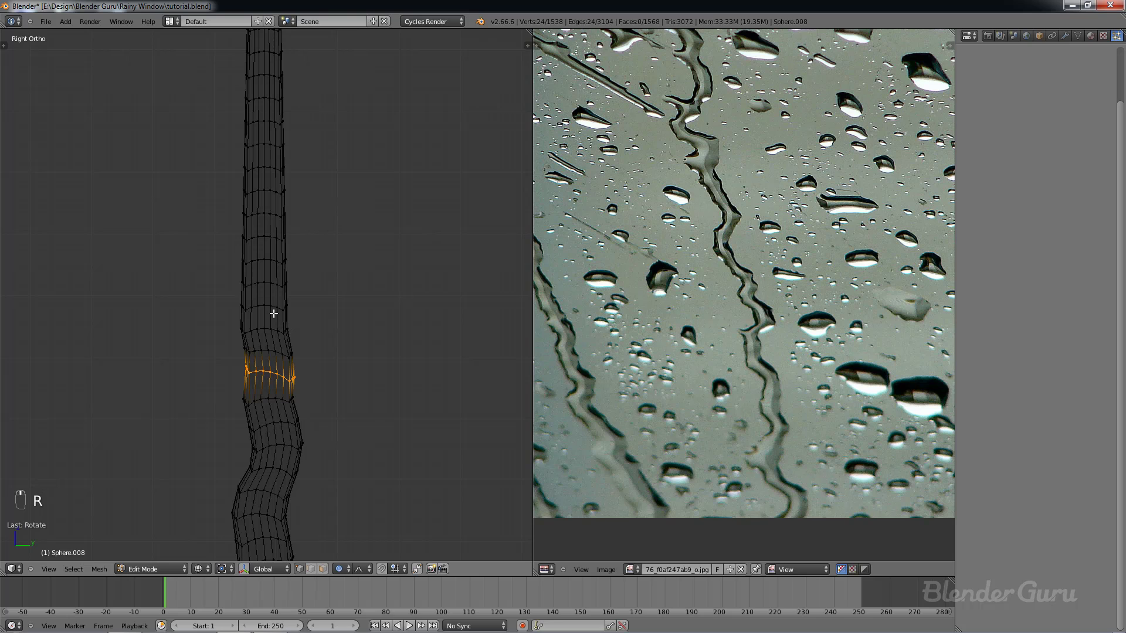
pyautogui.scroll(4, 340, 304)
pyautogui.press('r')
pyautogui.click(365, 319)
pyautogui.press('g')
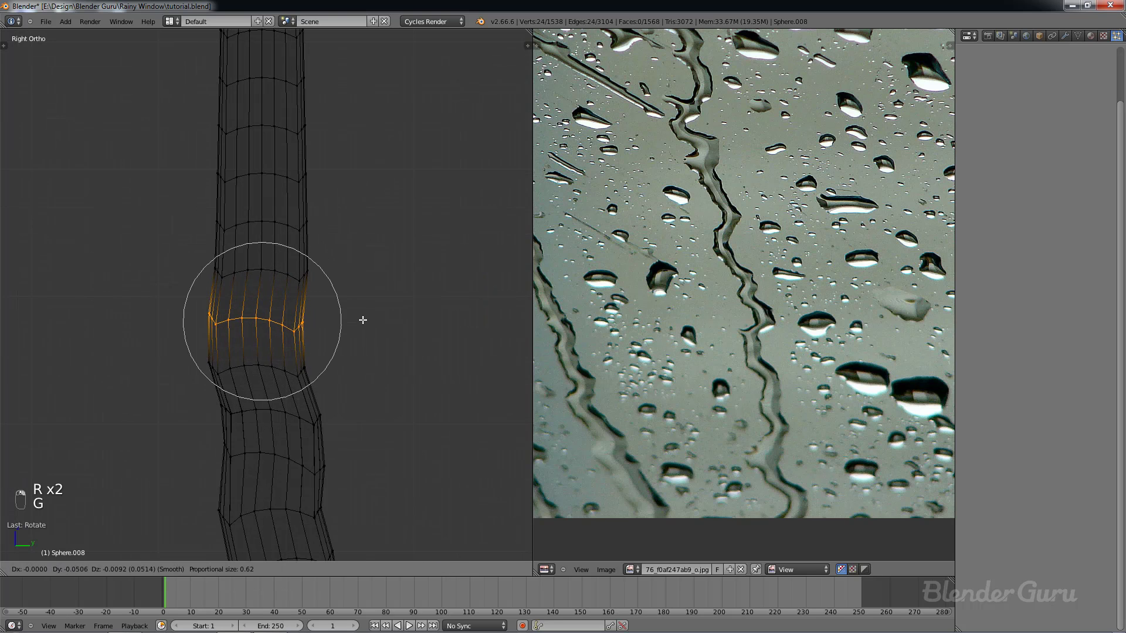
pyautogui.click(358, 318)
# Step: Enlarge the reference streak, box-select only the positive Y side vertices of the next loop, and move them about 0.18 towards positive Y
pyautogui.scroll(-3, 338, 270)
pyautogui.keyDown('shift'); pyautogui.moveTo(337, 271); pyautogui.dragTo(335, 300, button='middle'); pyautogui.keyUp('shift')
pyautogui.scroll(4, 312, 307)
pyautogui.keyDown('alt'); pyautogui.rightClick(292, 274); pyautogui.keyUp('alt')
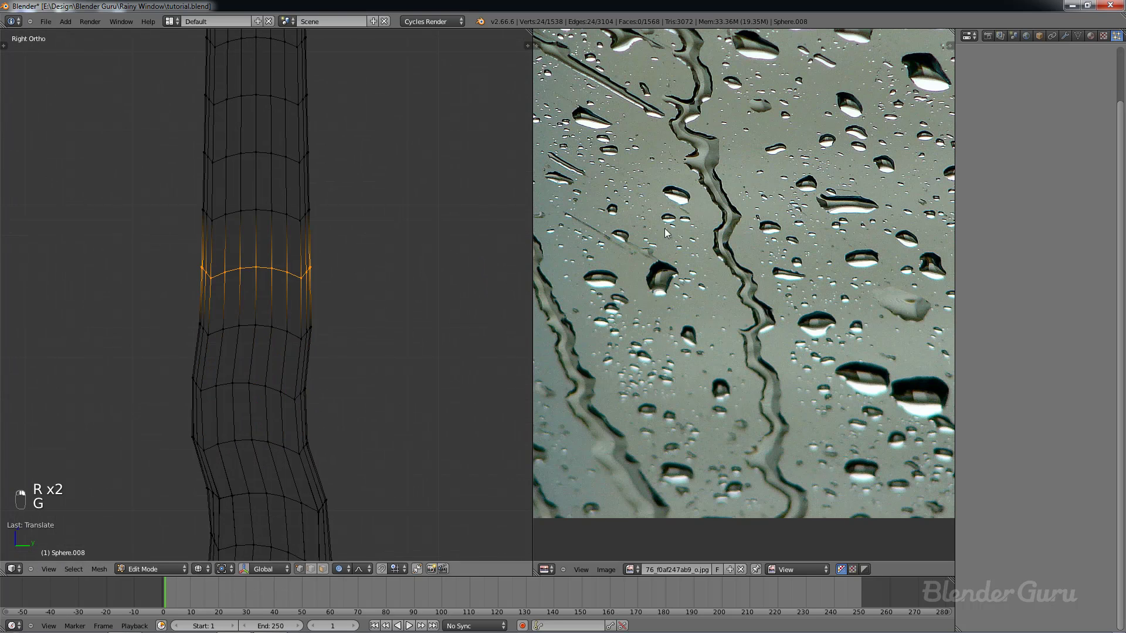
pyautogui.scroll(2, 735, 246)
pyautogui.moveTo(699, 158); pyautogui.dragTo(706, 237, button='middle')
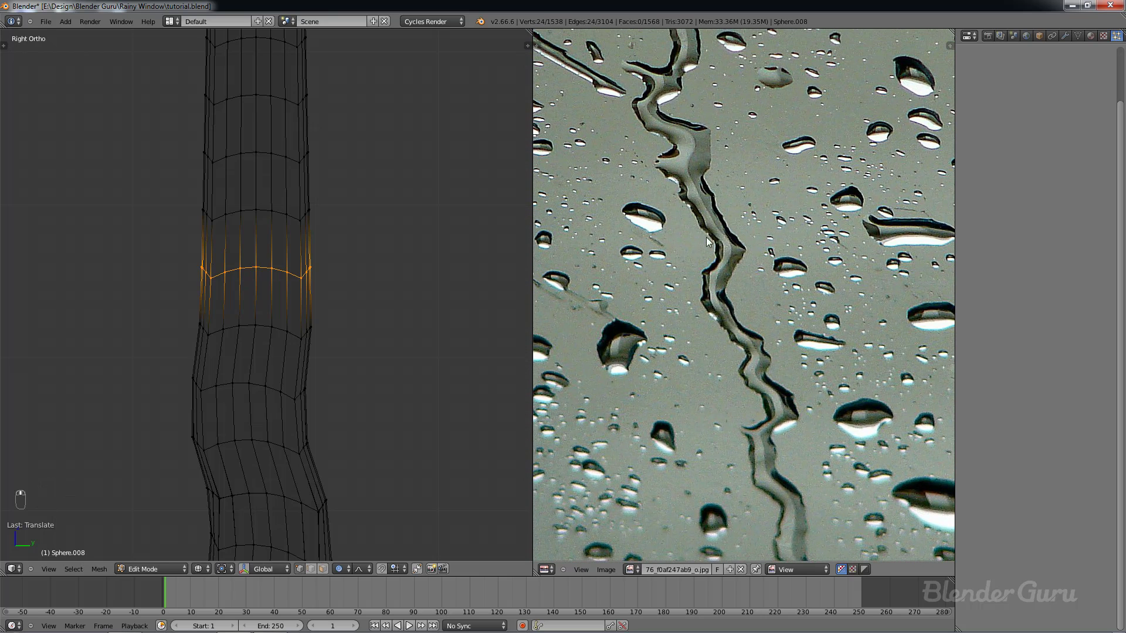
pyautogui.press('a')
pyautogui.press('b')
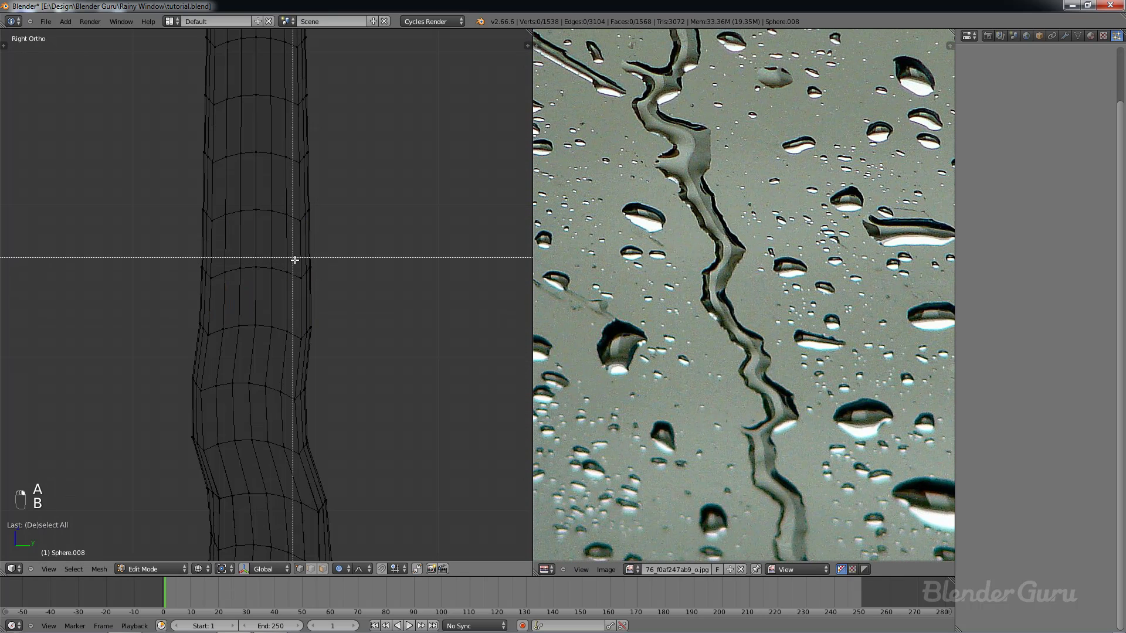
pyautogui.moveTo(294, 259); pyautogui.dragTo(327, 288)
pyautogui.press('g')
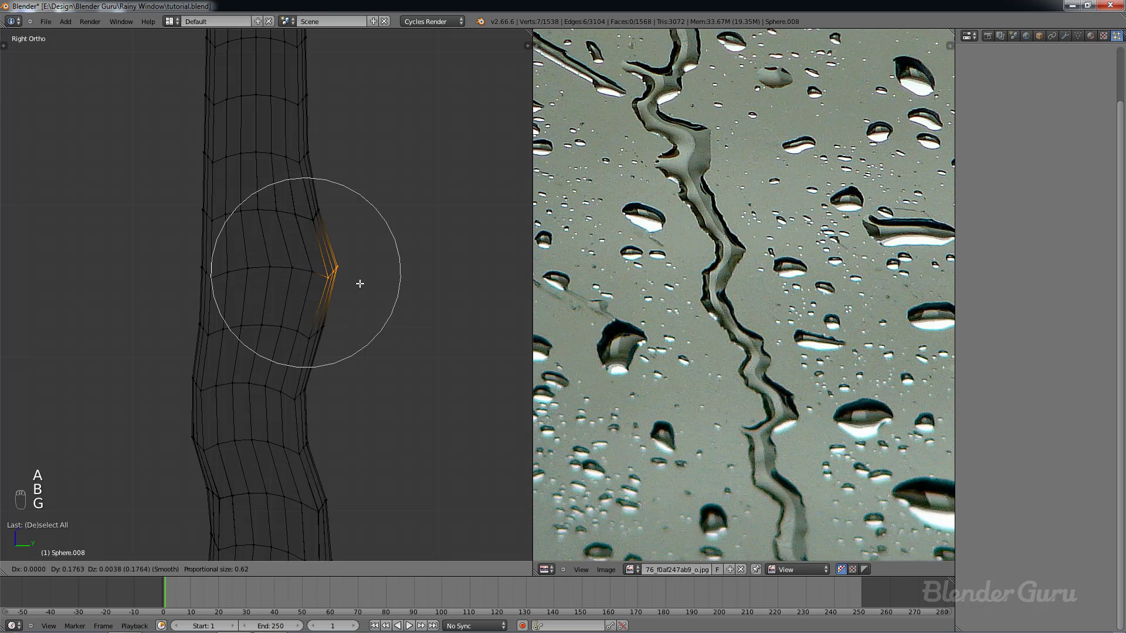
pyautogui.click(359, 284)
# Step: Box-select the negative Y side vertices of the same loop and move them inward towards positive Y
pyautogui.scroll(-2, 328, 281)
pyautogui.press('a')
pyautogui.press('b')
pyautogui.moveTo(205, 270); pyautogui.dragTo(239, 286)
pyautogui.press('g')
pyautogui.click(258, 287)
pyautogui.scroll(-3, 305, 322)
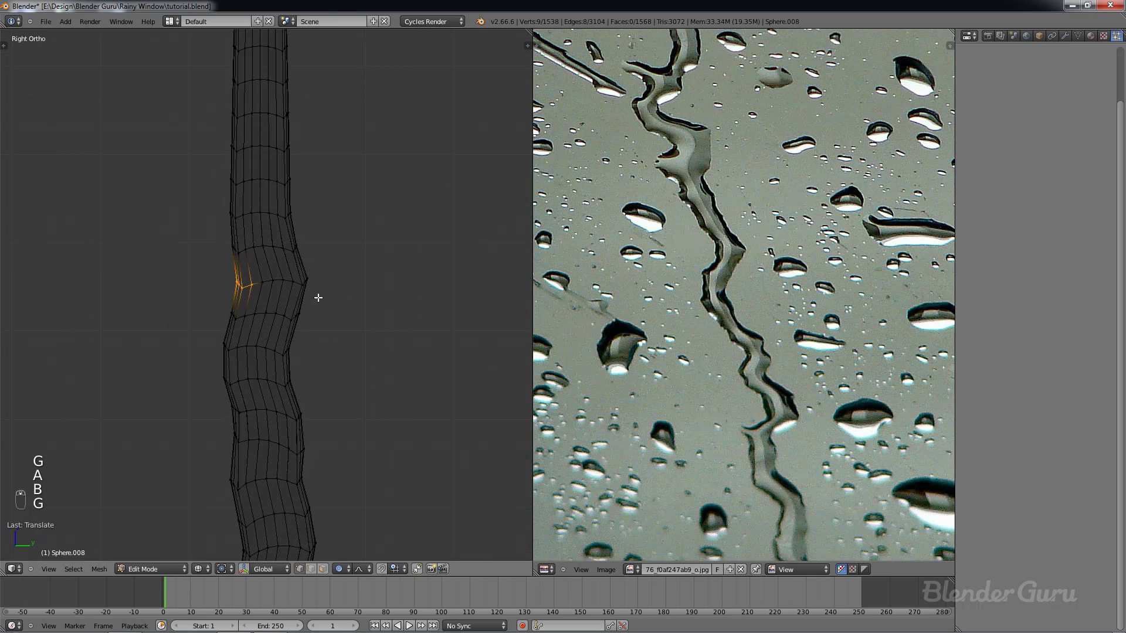
# Step: Pull a vertex above the bend outward on the negative Y edge and move the opposite edge vertex inward
pyautogui.scroll(4, 306, 238)
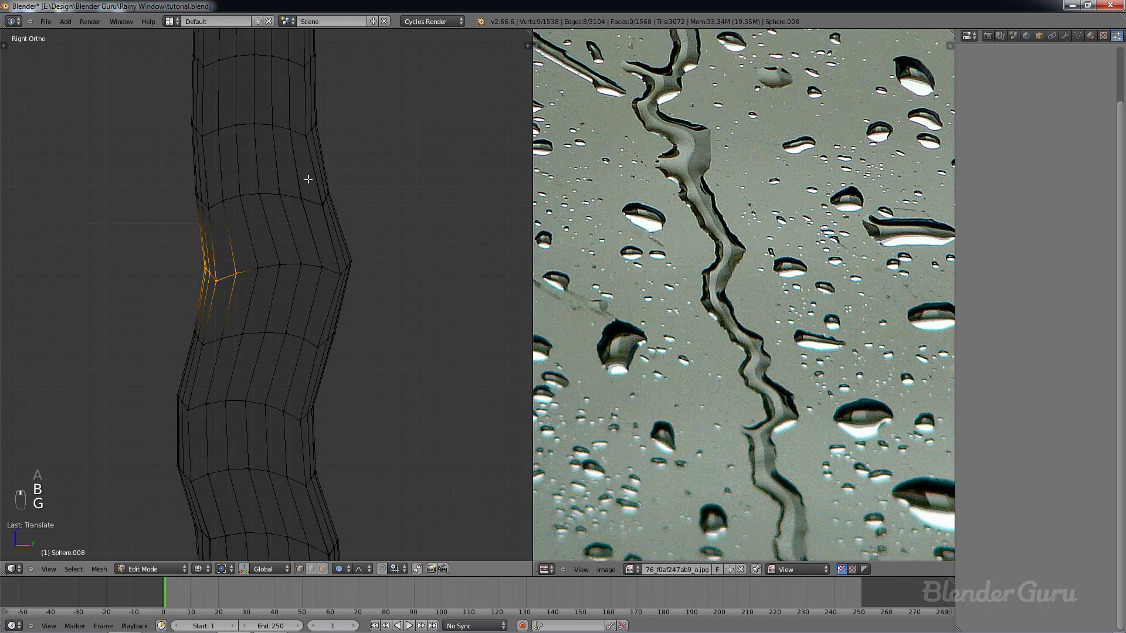
pyautogui.scroll(-1, 300, 178)
pyautogui.rightClick(206, 152)
pyautogui.press('g')
pyautogui.click(192, 174)
pyautogui.scroll(-3, 258, 258)
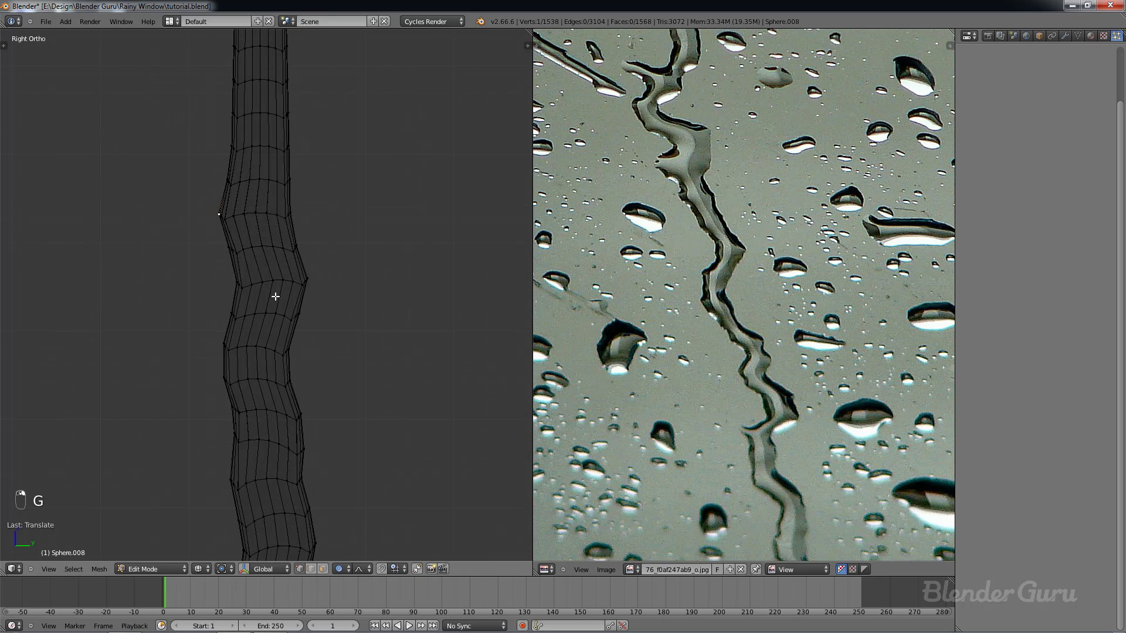
pyautogui.scroll(-2, 276, 297)
pyautogui.press('g')
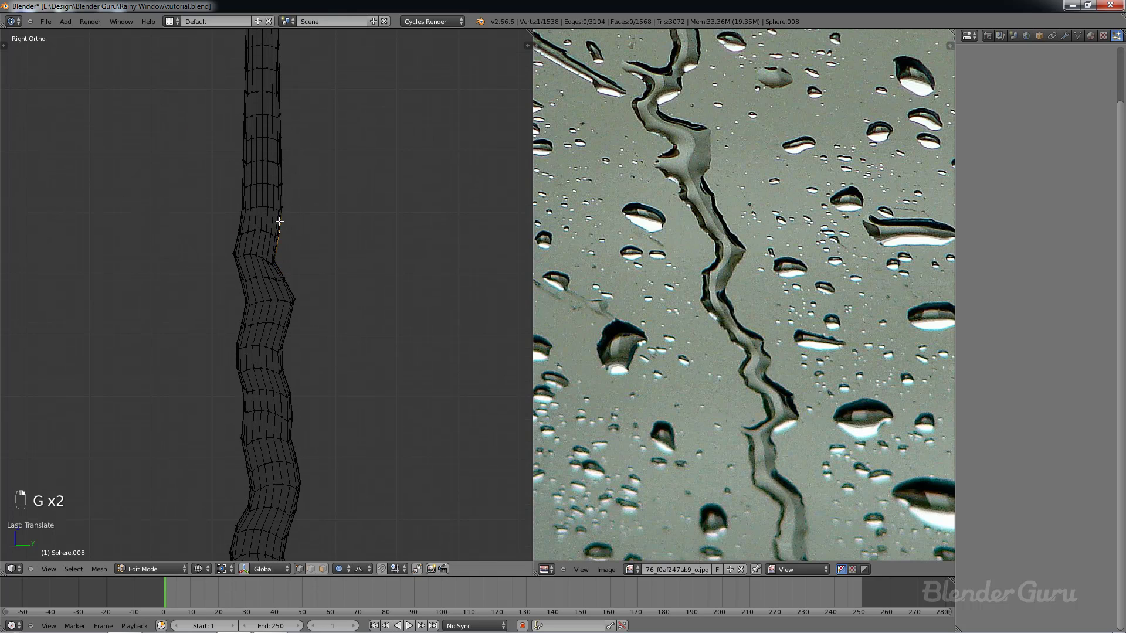
# Step: Pull a higher vertex outward on the positive Y edge, move the opposite edge inward, and check the outline in Object Mode
pyautogui.press('g')
pyautogui.click(285, 185)
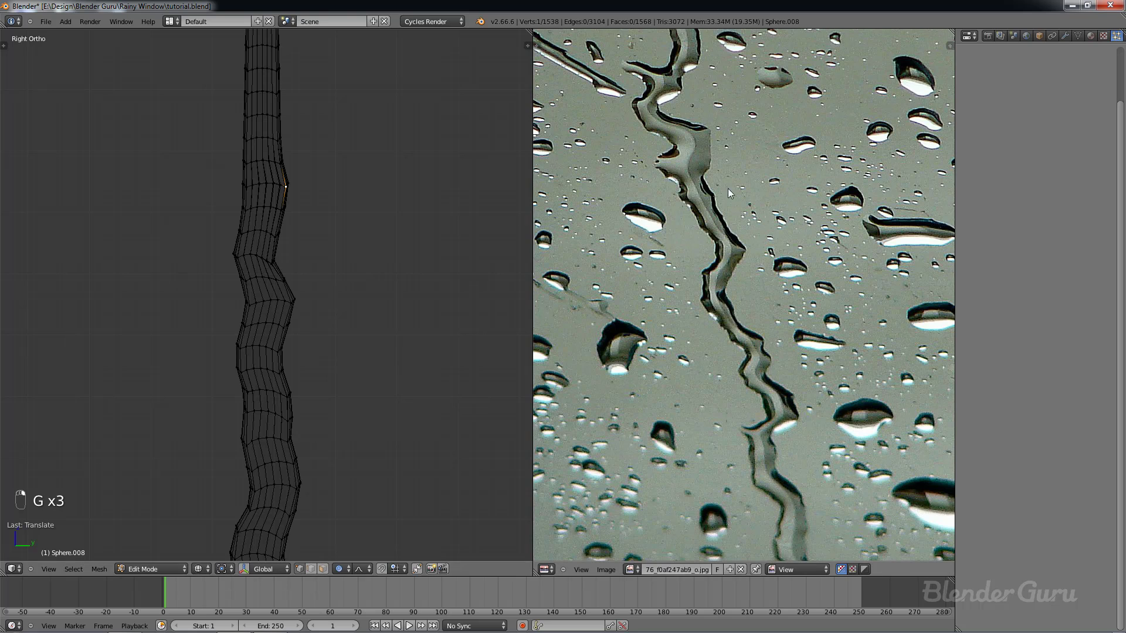
pyautogui.press('g')
pyautogui.click(248, 201)
pyautogui.press('Tab')
pyautogui.scroll(-5, 325, 312)
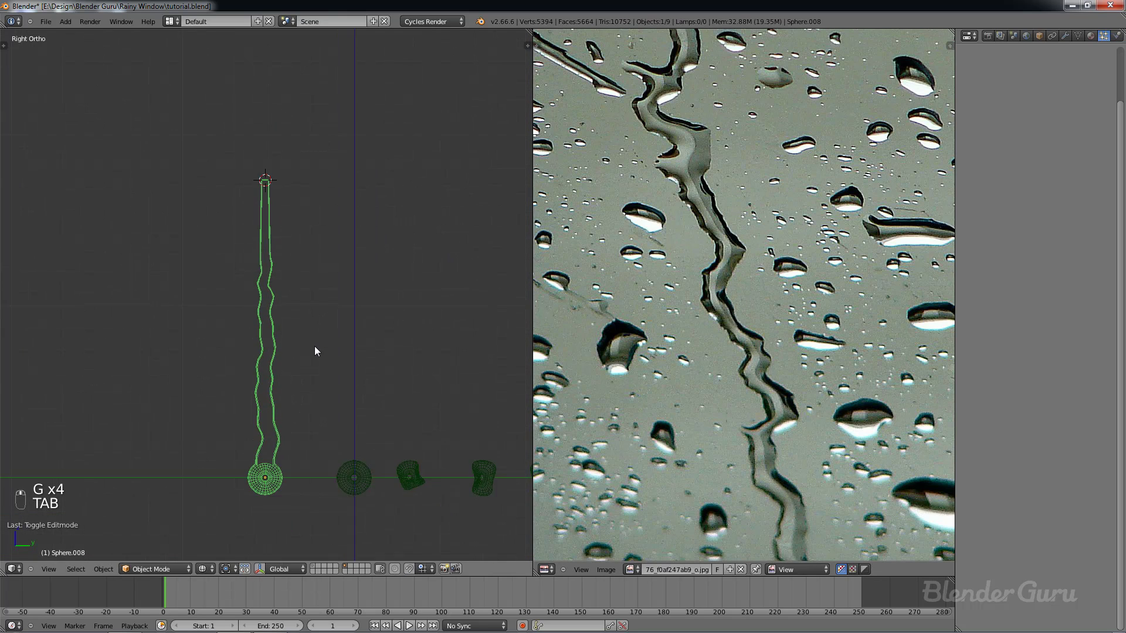
# Step: In Edit Mode, move a positive Y edge vertex in the lower column about 0.18 towards negative Y
pyautogui.press('Tab')
pyautogui.scroll(7, 315, 351)
pyautogui.press('g')
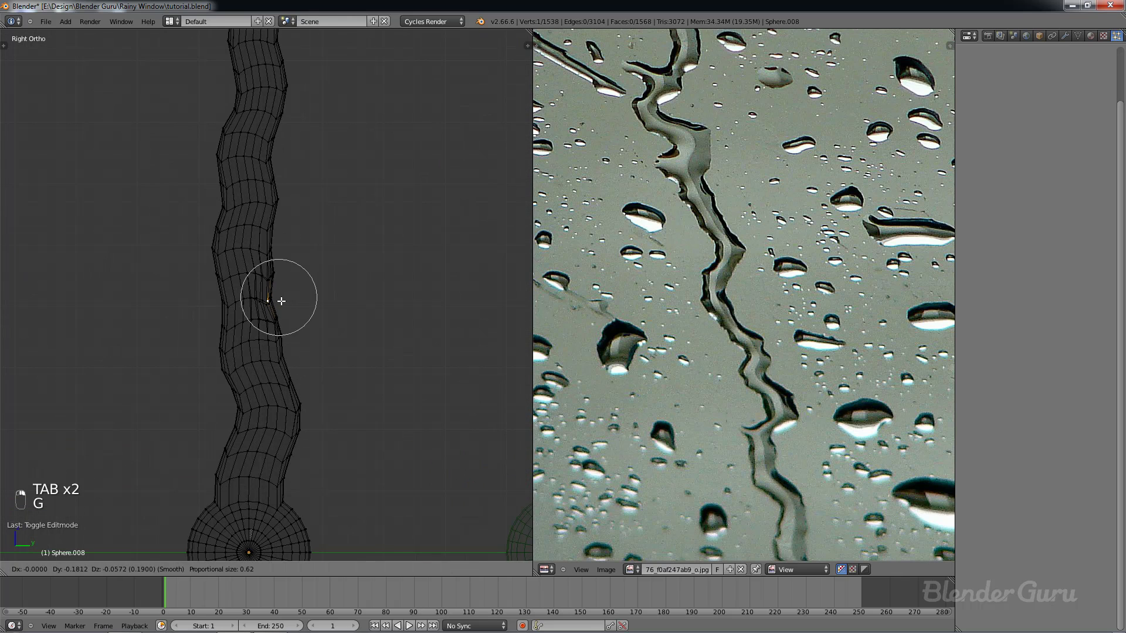
pyautogui.click(281, 301)
# Step: Try to pull the outermost vertex of the first bend above the sphere further towards positive Y
pyautogui.press('Tab')
pyautogui.scroll(-2, 306, 303)
pyautogui.keyDown('shift'); pyautogui.moveTo(306, 304); pyautogui.dragTo(308, 271, button='middle'); pyautogui.keyUp('shift')
pyautogui.press('Tab')
pyautogui.rightClick(304, 340)
pyautogui.press('g')
pyautogui.click(313, 341)
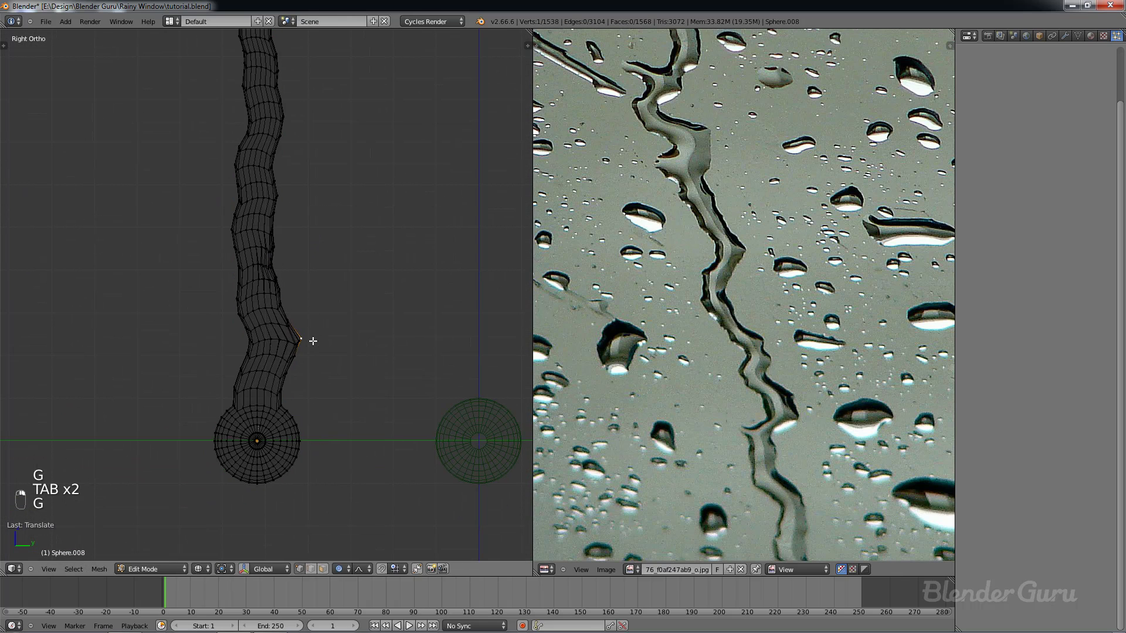
# Step: Undo the vertex move on the first bend above the sphere
pyautogui.press('Tab')
pyautogui.scroll(-2, 310, 337)
pyautogui.press('Tab')
pyautogui.hotkey('ctrl', 'z')
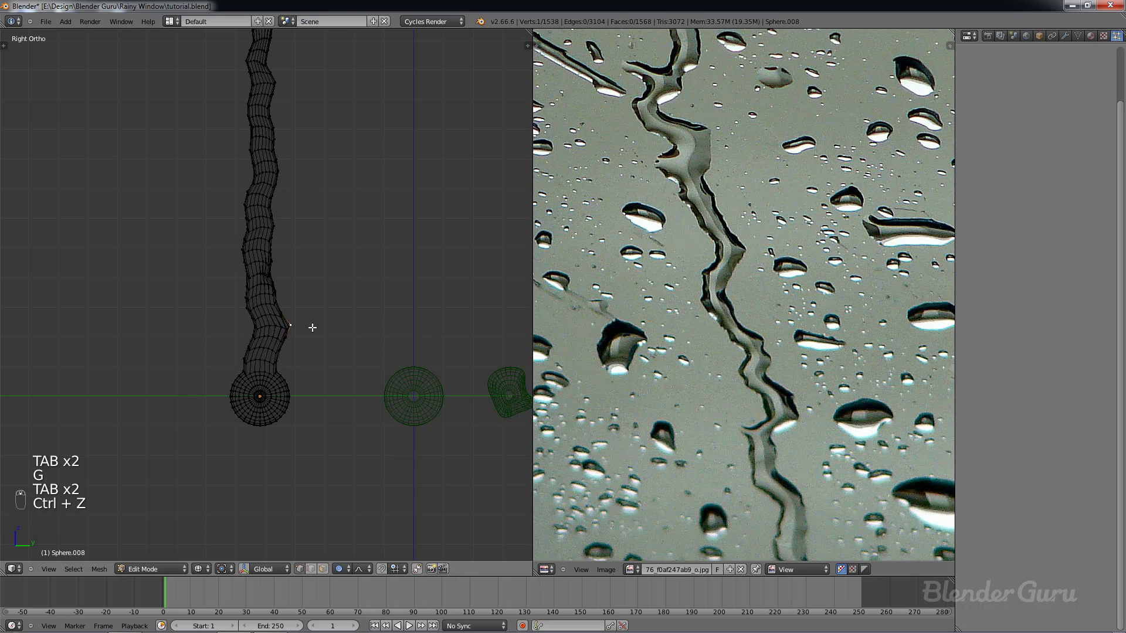
pyautogui.hotkey('ctrl', 'z')
pyautogui.hotkey('ctrl', 'z')
pyautogui.press('Tab')
pyautogui.scroll(5, 309, 279)
pyautogui.press('Tab')
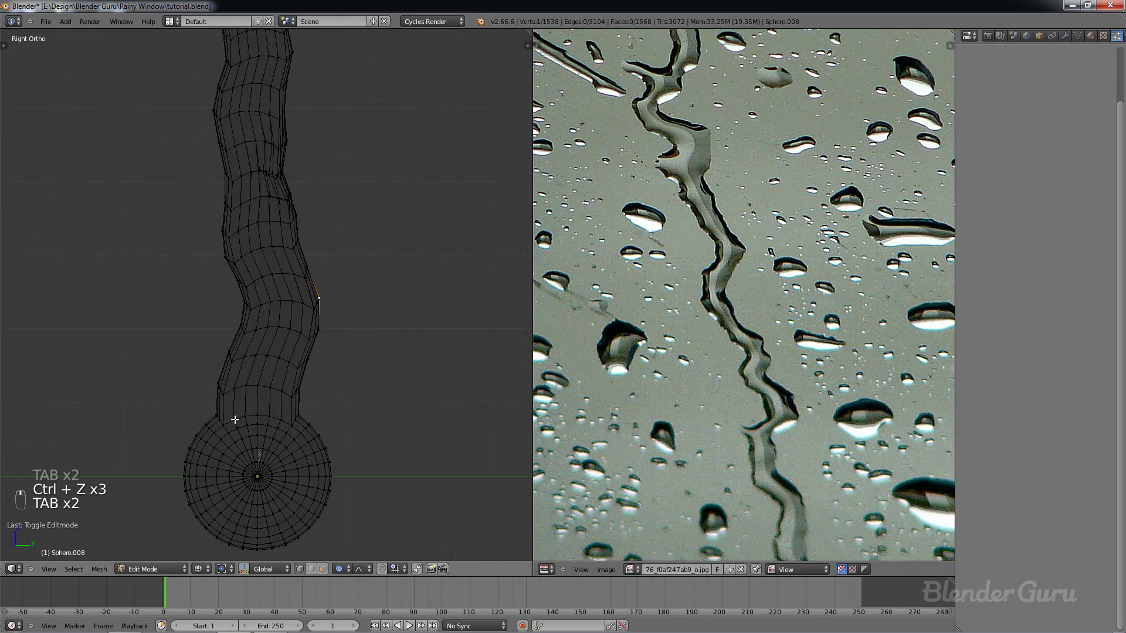
# Step: Clear the selection, reshape the column's negative Y edge by pulling vertices slightly outward, and check the outline in Object Mode
pyautogui.press('a')
pyautogui.press('a')
pyautogui.press('a')
pyautogui.scroll(-2, 298, 202)
pyautogui.keyDown('shift'); pyautogui.moveTo(299, 198); pyautogui.dragTo(301, 375, button='middle'); pyautogui.keyUp('shift')
pyautogui.scroll(1, 304, 264)
pyautogui.keyDown('shift'); pyautogui.moveTo(304, 264); pyautogui.dragTo(294, 304, button='middle'); pyautogui.keyUp('shift')
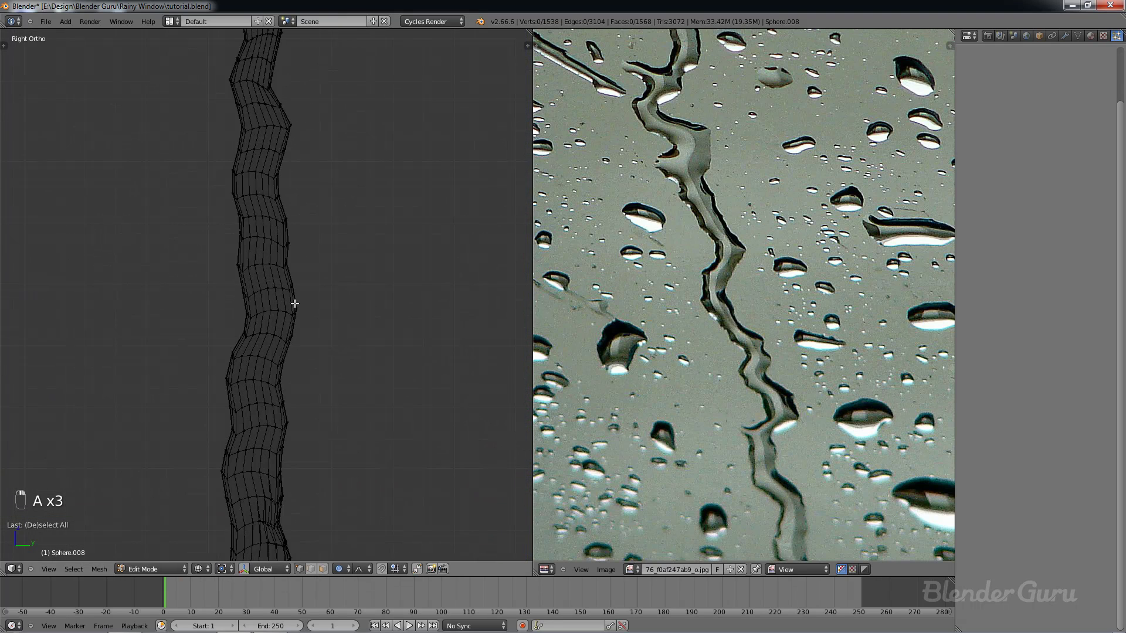
pyautogui.scroll(1, 287, 293)
pyautogui.rightClick(230, 252)
pyautogui.press('g')
pyautogui.click(221, 253)
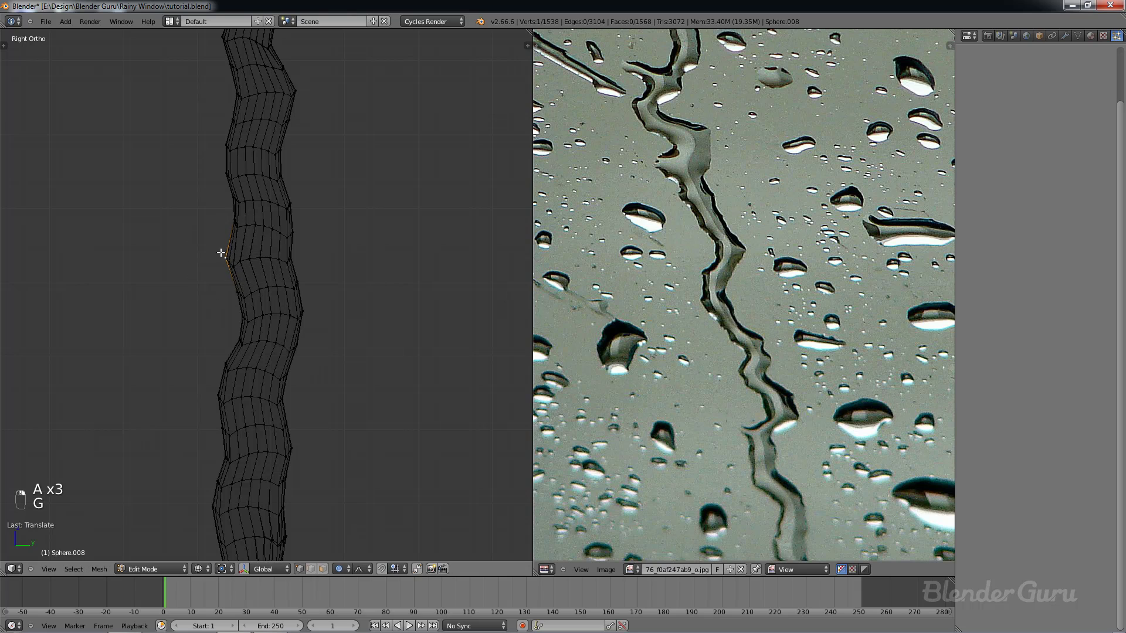
pyautogui.press('g')
pyautogui.click(222, 218)
pyautogui.press('Tab')
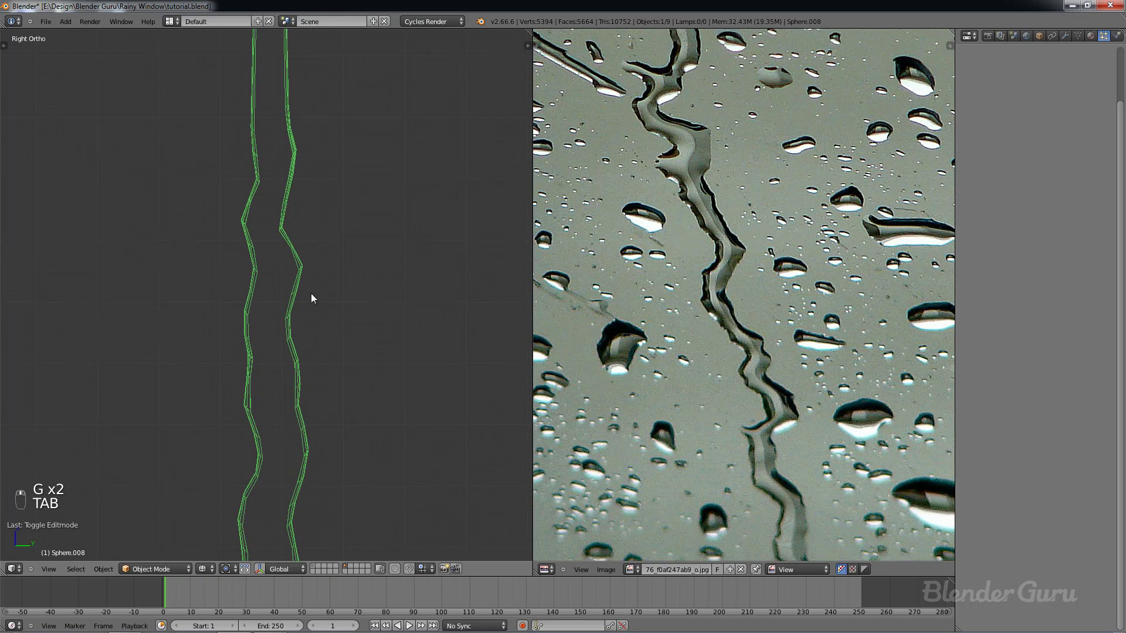
# Step: Select the positive Y side vertices at the sharp inner corner and move them about 0.06 towards positive Y to soften it
pyautogui.press('Tab')
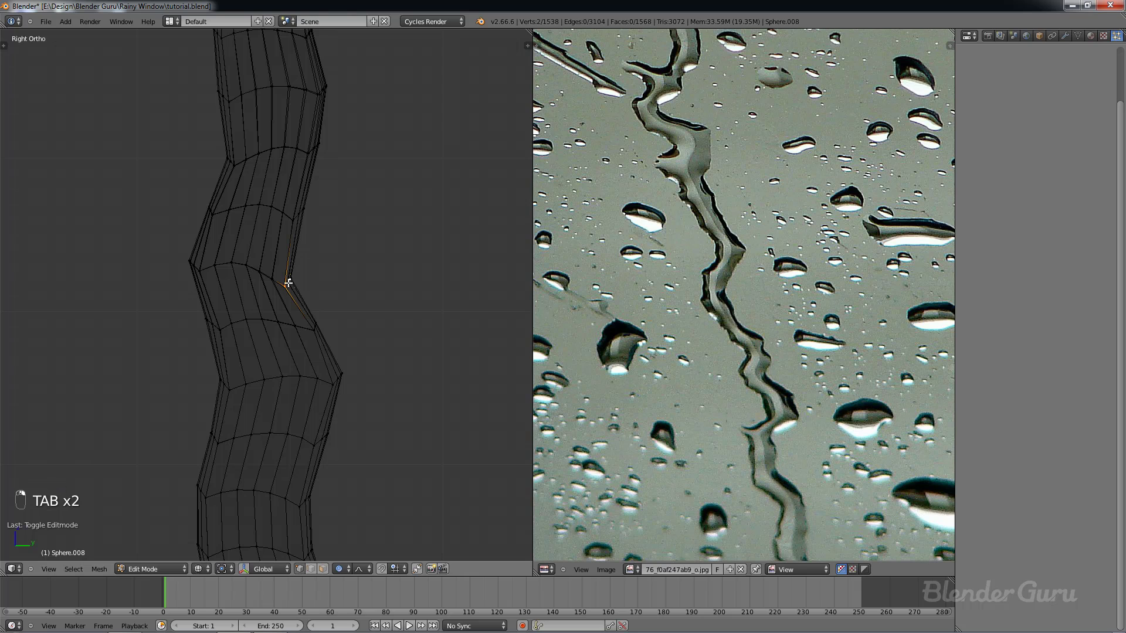
pyautogui.press('g')
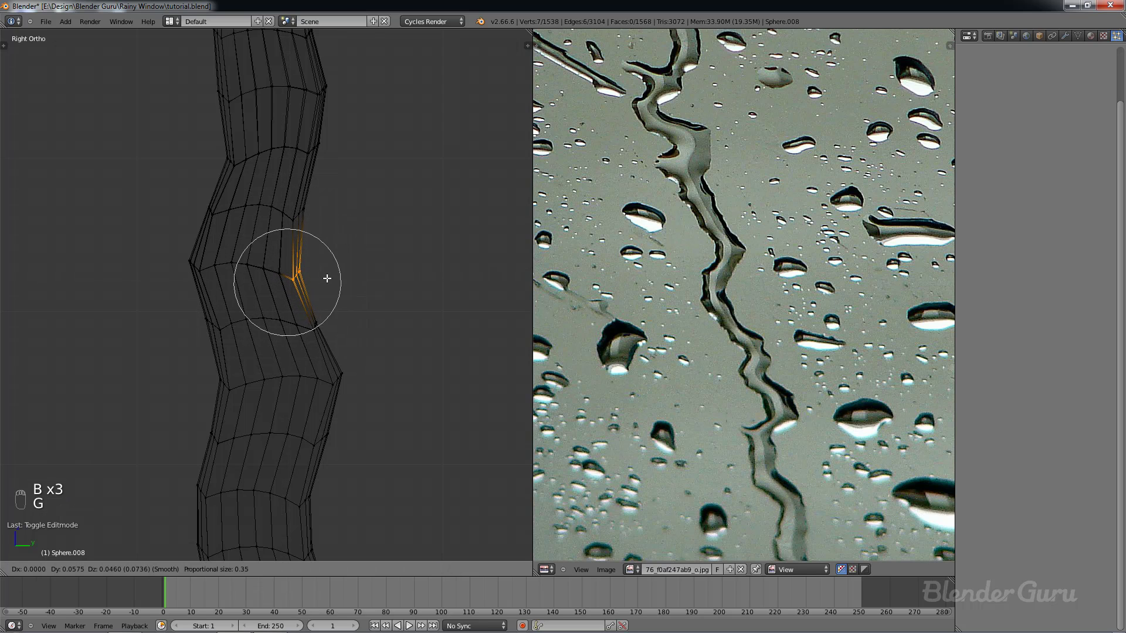
pyautogui.click(328, 276)
pyautogui.press('Tab')
pyautogui.scroll(-7, 326, 276)
pyautogui.keyDown('shift'); pyautogui.moveTo(313, 224); pyautogui.dragTo(302, 298, button='middle'); pyautogui.keyUp('shift')
pyautogui.scroll(5, 302, 298)
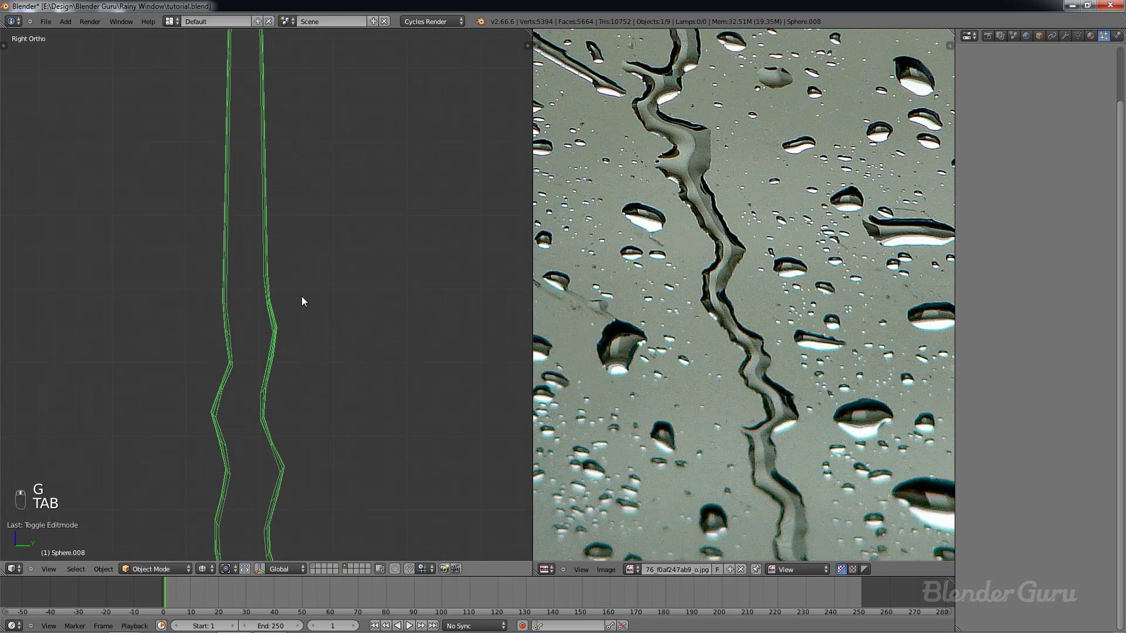
# Step: Box-select the negative Y side vertices just above the sharp bend and nudge them upward
pyautogui.press('Tab')
pyautogui.scroll(2, 311, 311)
pyautogui.press('a')
pyautogui.press('a')
pyautogui.press('a')
pyautogui.press('b')
pyautogui.moveTo(205, 355); pyautogui.dragTo(238, 387)
pyautogui.press('g')
pyautogui.click(232, 352)
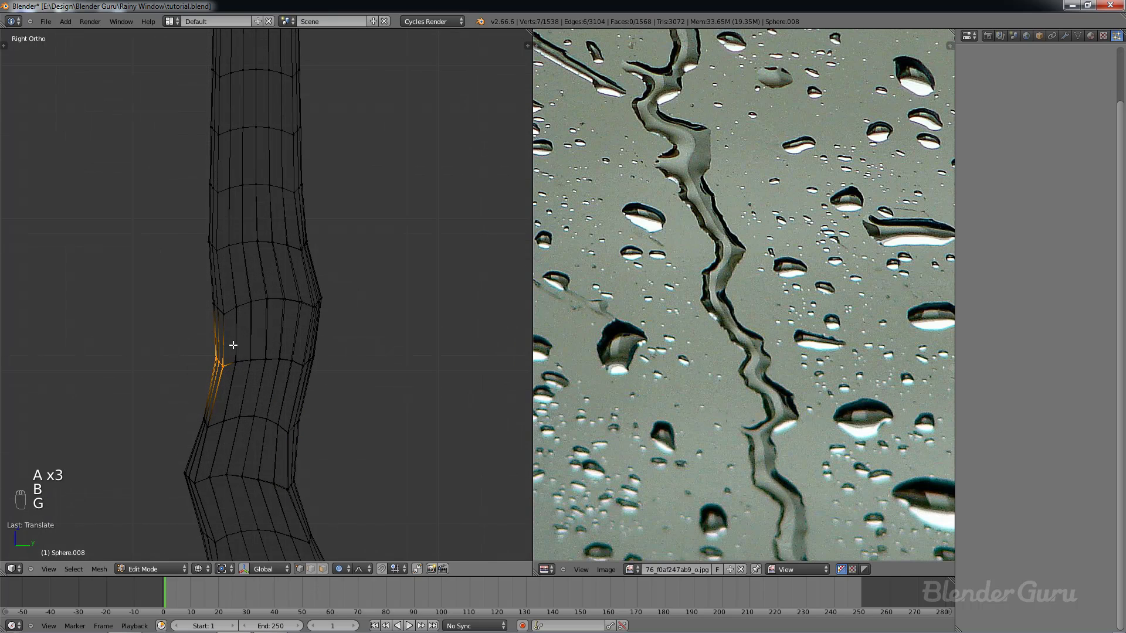
# Step: Select the positive Y side vertices of a loop above the uppermost bend and pull them outward towards positive Y
pyautogui.press('Tab')
pyautogui.press('Tab')
pyautogui.scroll(1, 285, 308)
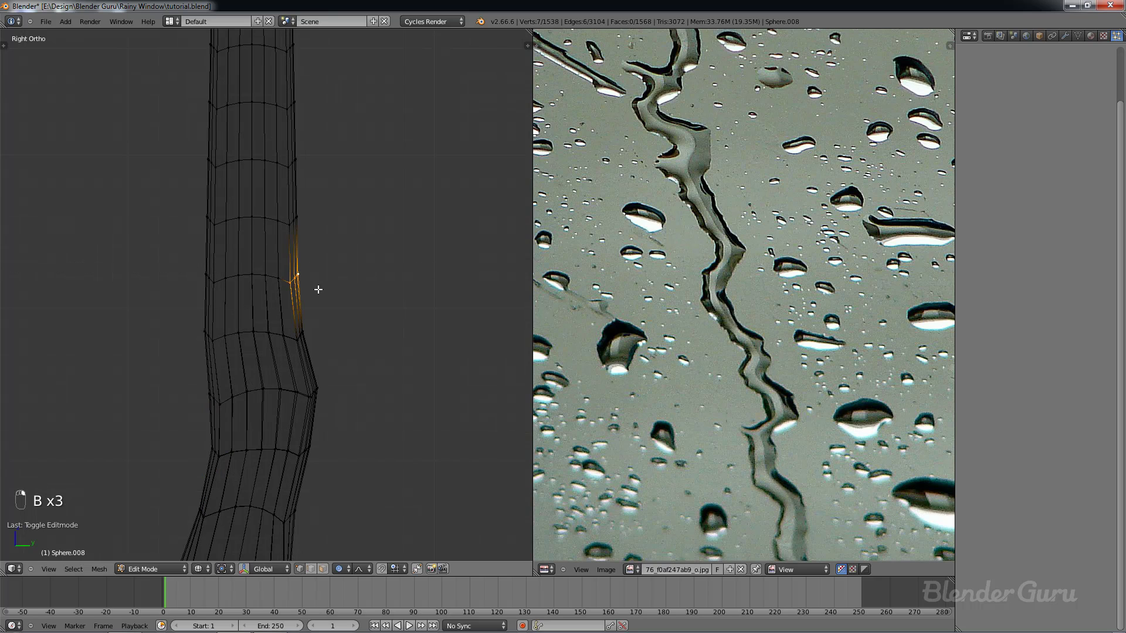
pyautogui.press('g')
pyautogui.click(316, 276)
pyautogui.scroll(-3, 336, 277)
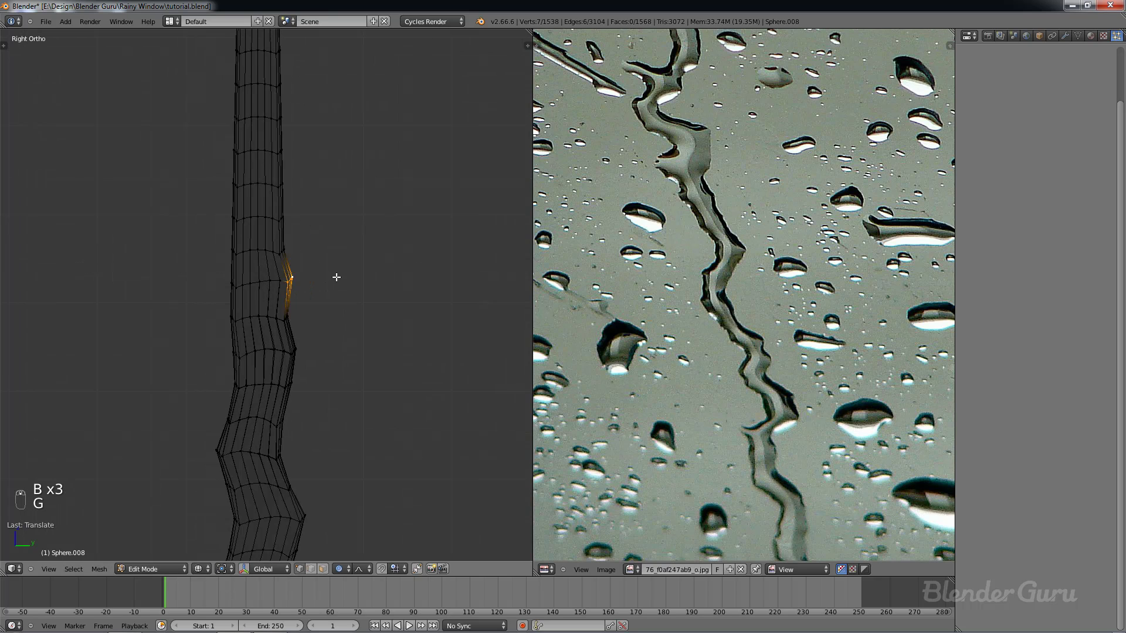
pyautogui.scroll(2, 264, 298)
# Step: Select that whole edge loop and move it about 0.1 towards positive Y with a proportional size of 0.75
pyautogui.keyDown('alt'); pyautogui.rightClick(254, 281); pyautogui.keyUp('alt')
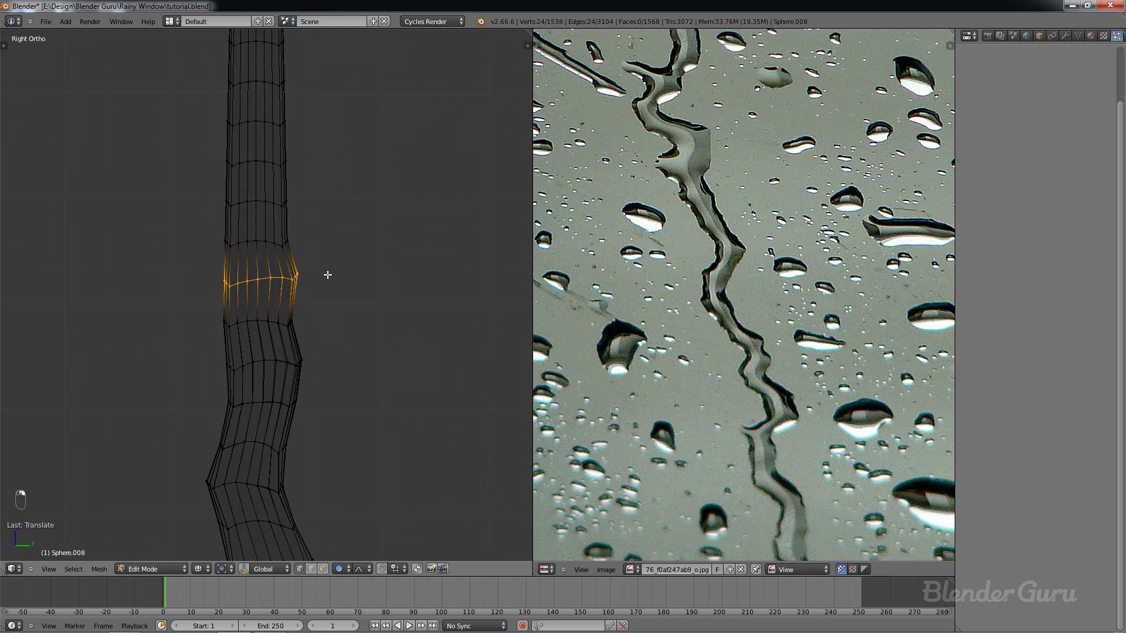
pyautogui.press('g')
pyautogui.scroll(-4, 334, 274)
pyautogui.scroll(-1, 338, 274)
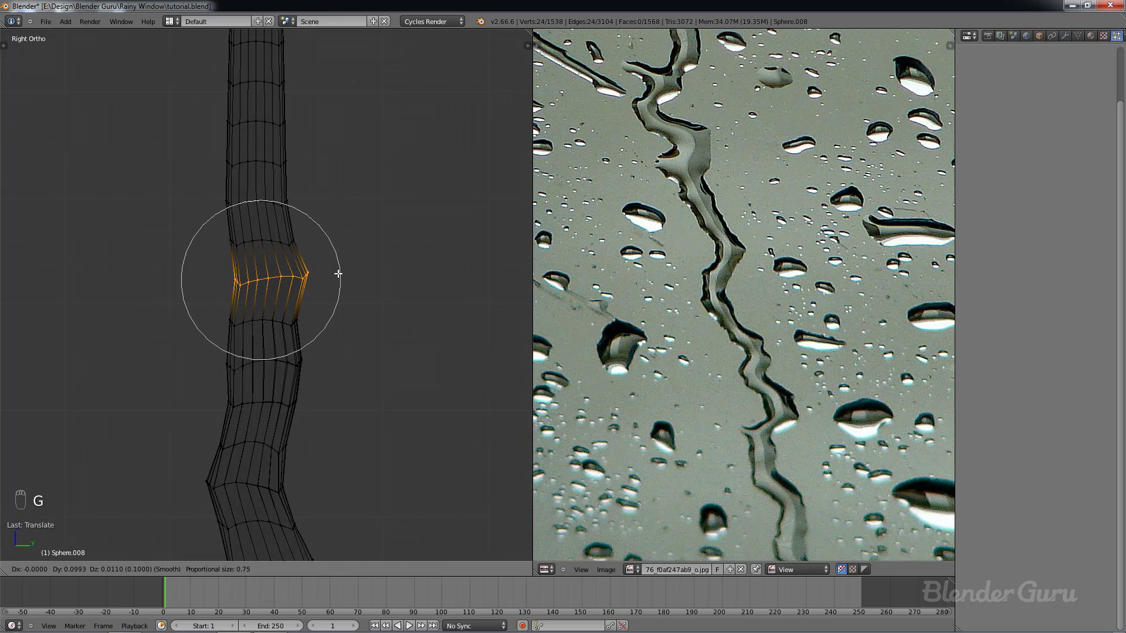
pyautogui.click(338, 274)
# Step: Check the outline in Object Mode and select a straight edge loop further up the column in Edit Mode
pyautogui.press('Tab')
pyautogui.scroll(-3, 339, 273)
pyautogui.keyDown('shift'); pyautogui.moveTo(291, 231); pyautogui.dragTo(290, 260, button='middle'); pyautogui.keyUp('shift')
pyautogui.press('Tab')
pyautogui.scroll(7, 291, 258)
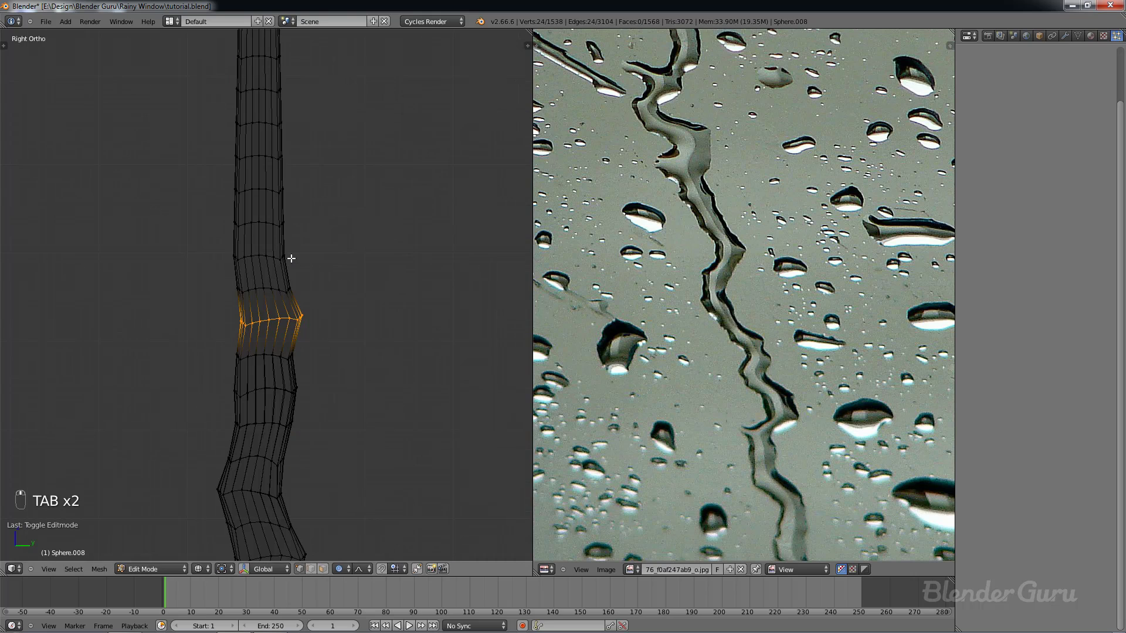
pyautogui.keyDown('alt'); pyautogui.rightClick(277, 225); pyautogui.keyUp('alt')
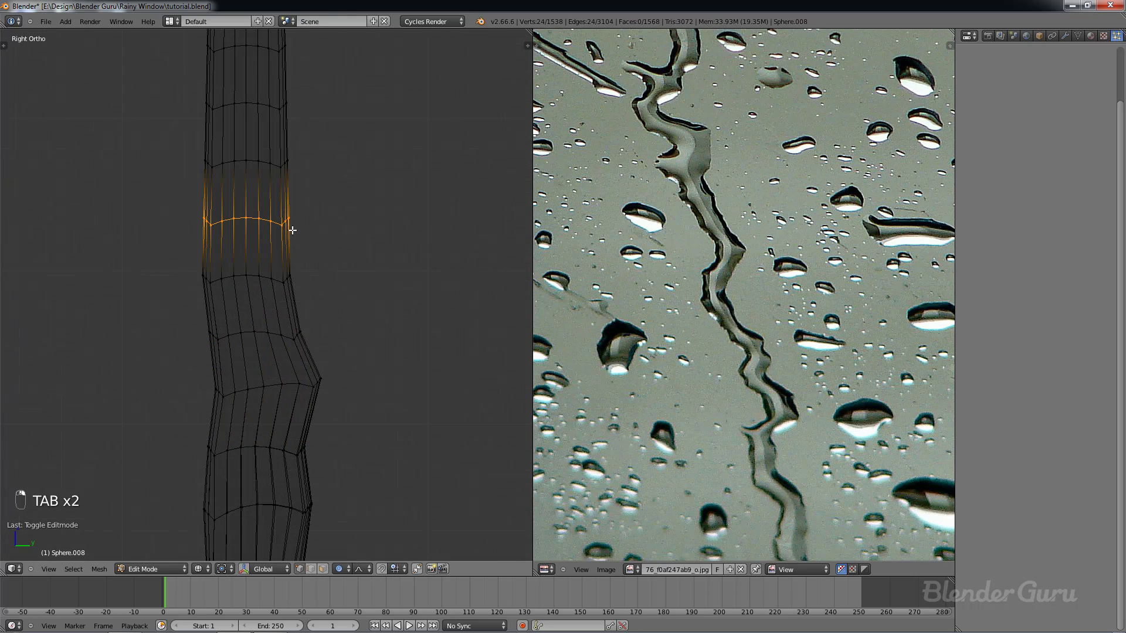
# Step: Rotate the selected edge loop of the water trail and shift it to the left to add a bend
pyautogui.keyDown('shift'); pyautogui.moveTo(297, 229); pyautogui.dragTo(295, 261, button='middle'); pyautogui.keyUp('shift')
pyautogui.press('r')
pyautogui.click(340, 264)
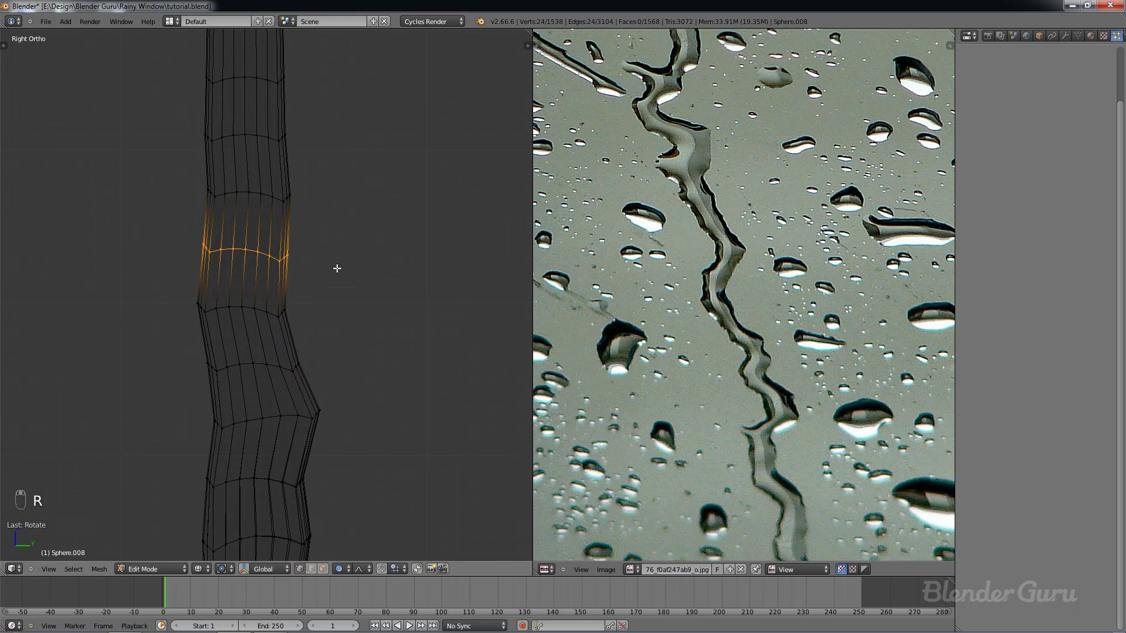
pyautogui.press('g')
pyautogui.scroll(2, 327, 266)
pyautogui.click(323, 266)
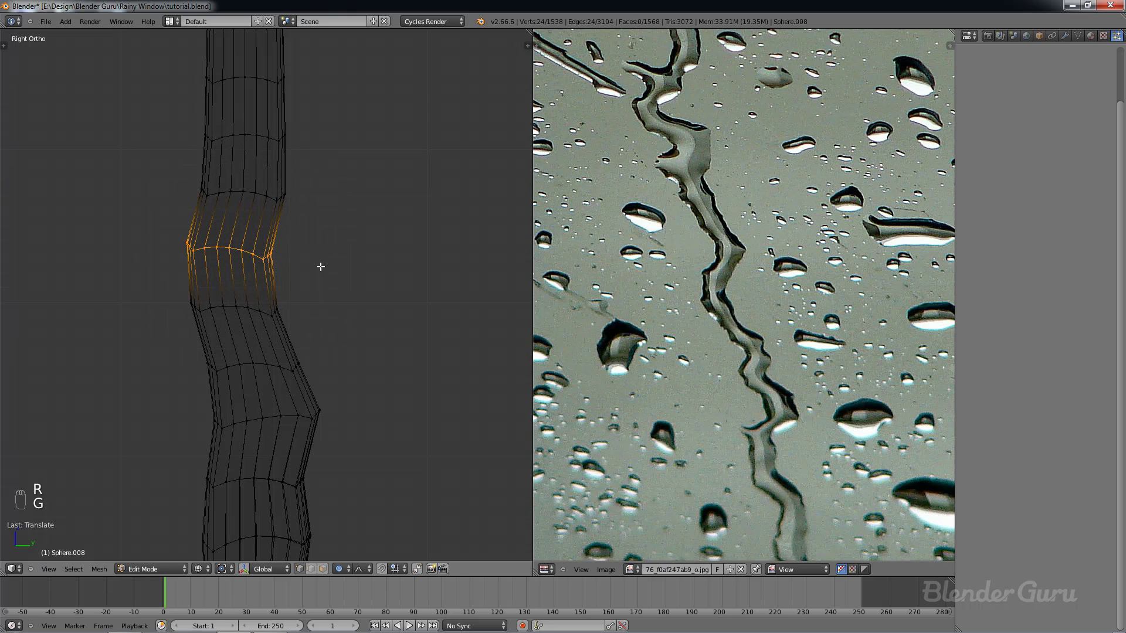
pyautogui.press('Tab')
pyautogui.scroll(-3, 317, 258)
# Step: Select an edge loop farther up the trail, move it to the right and rotate it to form the opposite bend
pyautogui.press('Tab')
pyautogui.scroll(3, 302, 263)
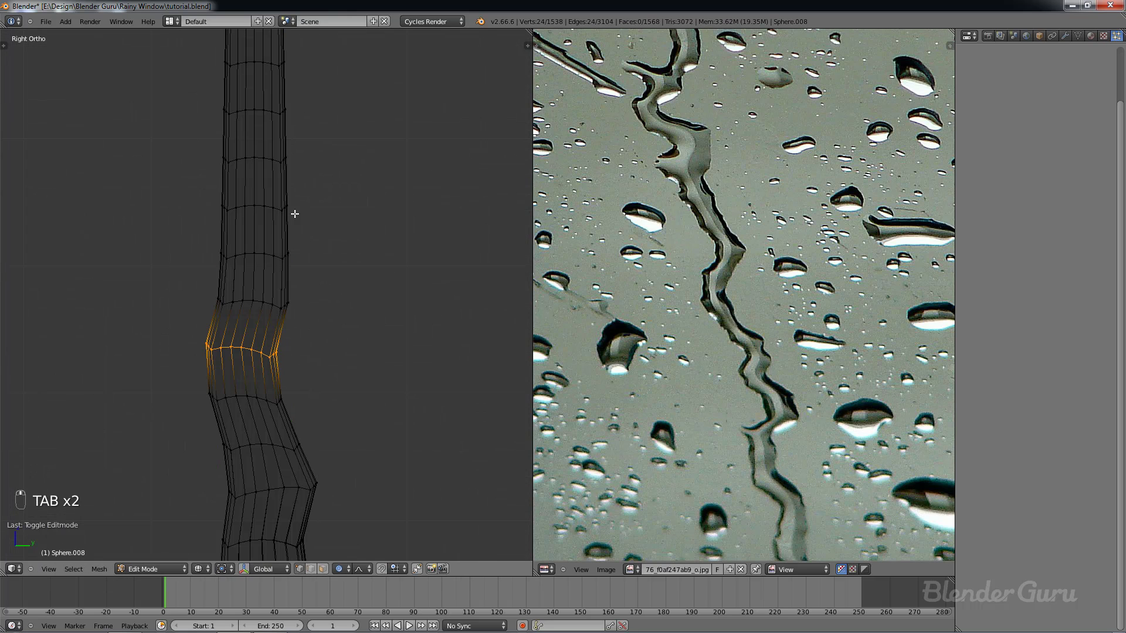
pyautogui.keyDown('shift'); pyautogui.moveTo(294, 211); pyautogui.dragTo(291, 231, button='middle'); pyautogui.keyUp('shift')
pyautogui.keyDown('alt'); pyautogui.rightClick(270, 226); pyautogui.keyUp('alt')
pyautogui.press('g')
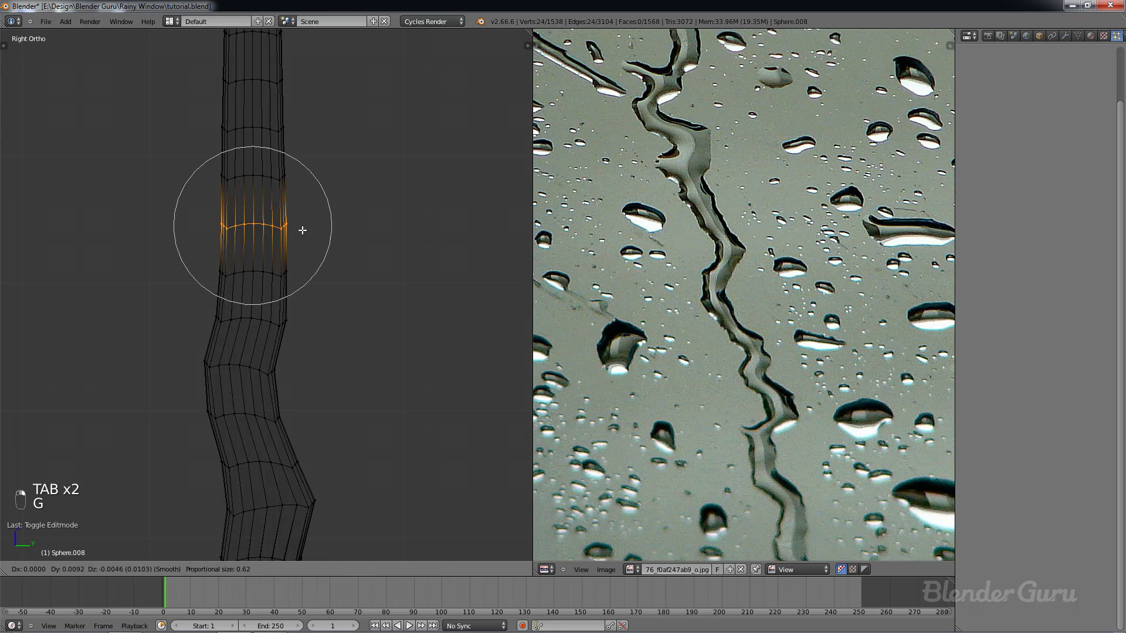
pyautogui.click(337, 235)
pyautogui.press('r')
pyautogui.click(348, 229)
# Step: Pull a single vertex on the trail's right edge outward, just above the left-hand bend, and check the outline in Object Mode
pyautogui.scroll(-3, 346, 234)
pyautogui.keyDown('shift'); pyautogui.moveTo(317, 313); pyautogui.dragTo(299, 237, button='middle'); pyautogui.keyUp('shift')
pyautogui.scroll(2, 291, 199)
pyautogui.keyDown('shift'); pyautogui.moveTo(284, 170); pyautogui.dragTo(279, 234, button='middle'); pyautogui.keyUp('shift')
pyautogui.scroll(2, 279, 235)
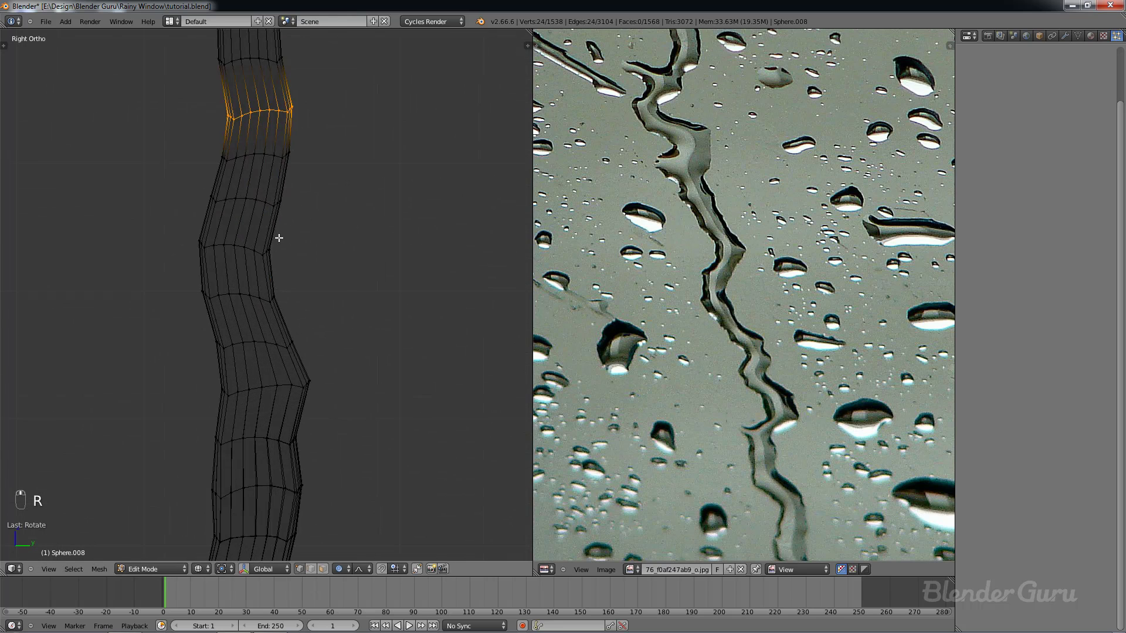
pyautogui.press('a')
pyautogui.press('g')
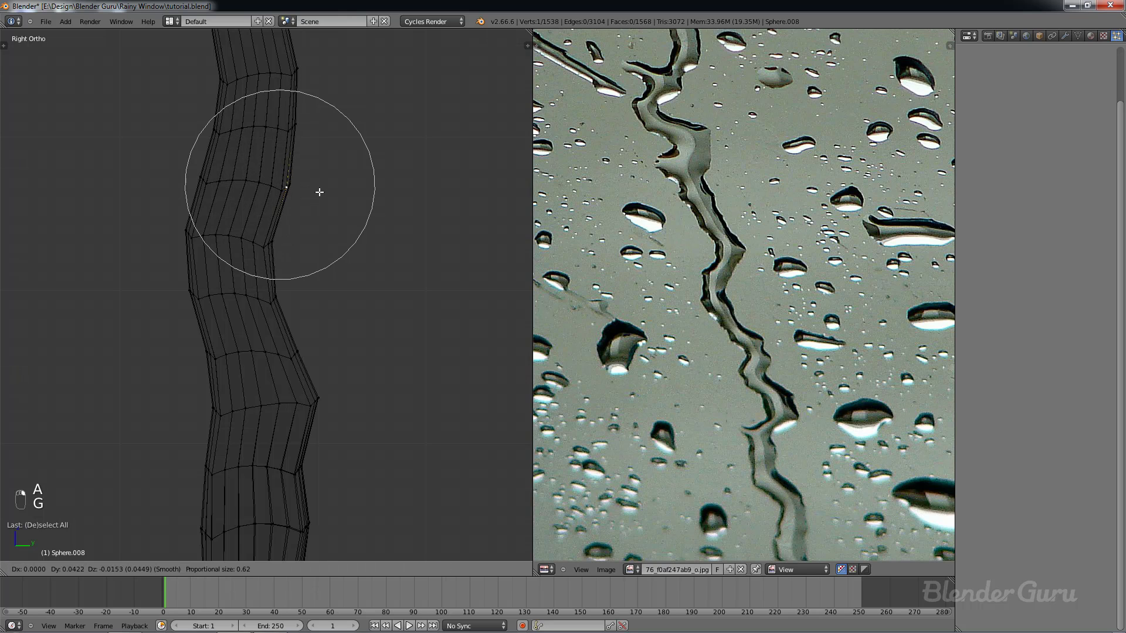
pyautogui.click(329, 200)
pyautogui.press('Tab')
# Step: Move a vertex on the upper trail's left edge outward and the opposite right-edge vertex inward to make a kink
pyautogui.keyDown('shift'); pyautogui.moveTo(315, 230); pyautogui.dragTo(319, 253, button='middle'); pyautogui.keyUp('shift')
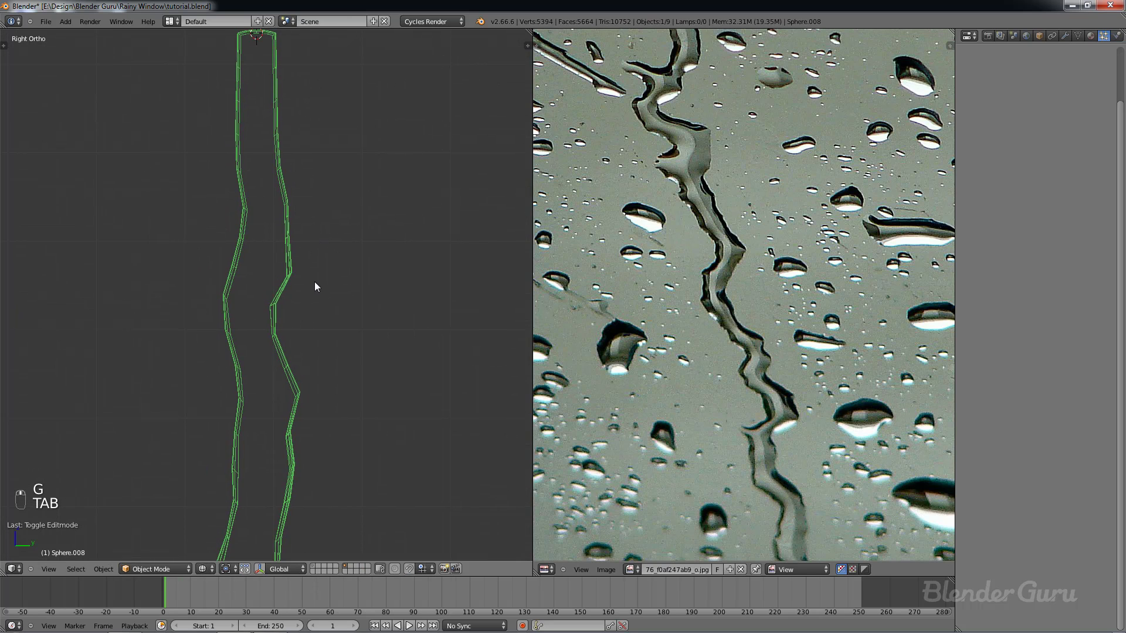
pyautogui.keyDown('shift'); pyautogui.moveTo(312, 170); pyautogui.dragTo(317, 262, button='middle'); pyautogui.keyUp('shift')
pyautogui.scroll(2, 316, 263)
pyautogui.press('Tab')
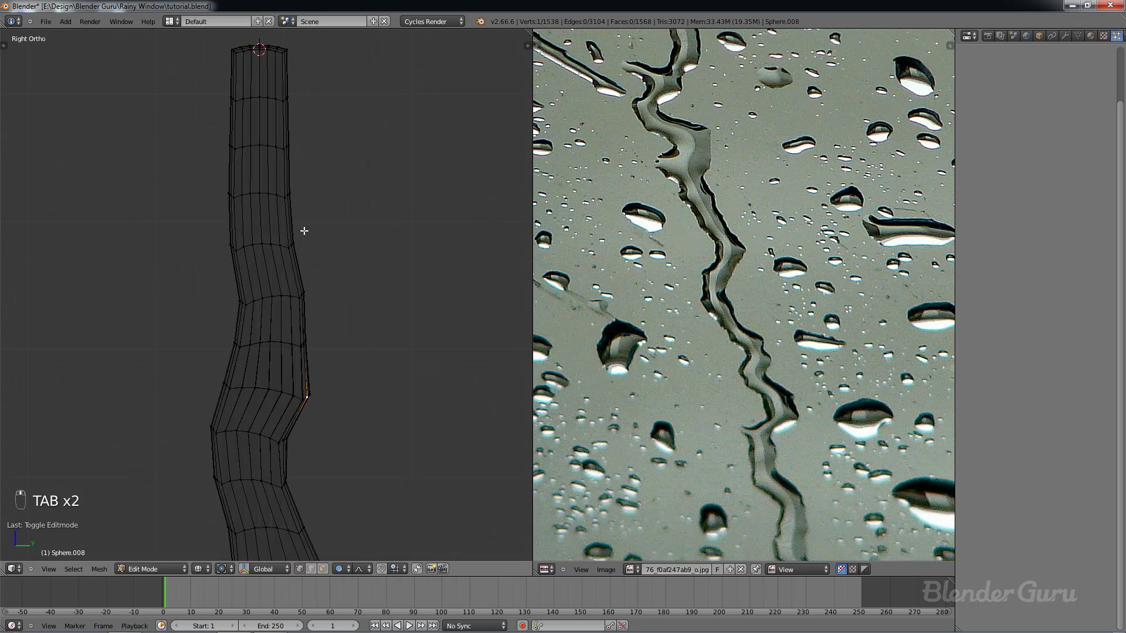
pyautogui.keyDown('shift'); pyautogui.moveTo(296, 218); pyautogui.dragTo(294, 246, button='middle'); pyautogui.keyUp('shift')
pyautogui.scroll(1, 293, 248)
pyautogui.press('g')
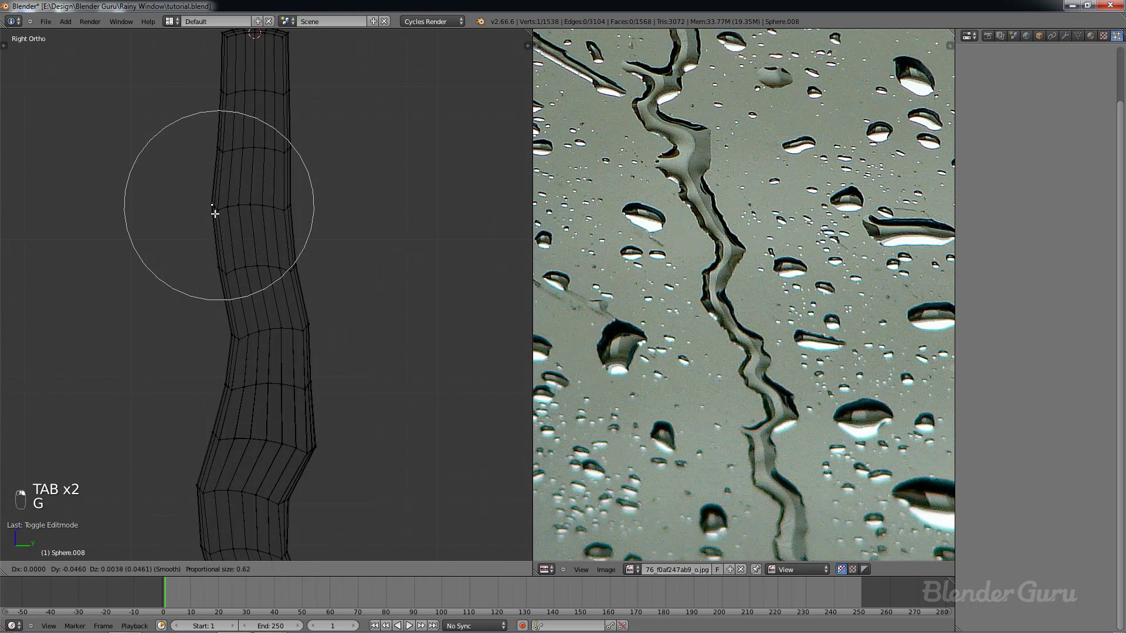
pyautogui.click(210, 213)
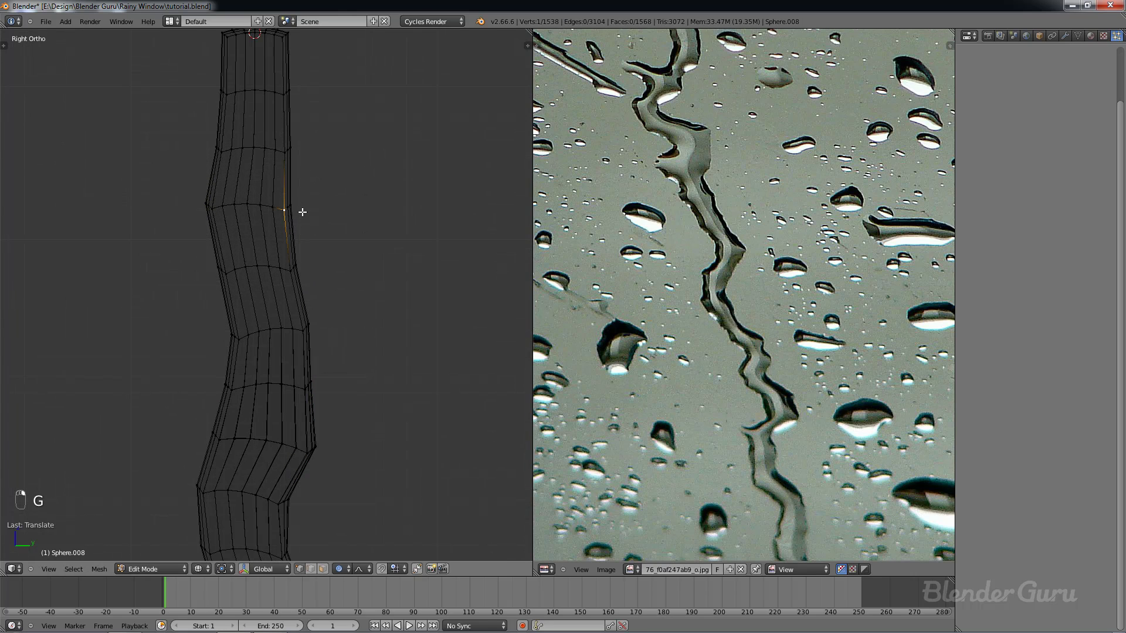
pyautogui.press('g')
pyautogui.press('Tab')
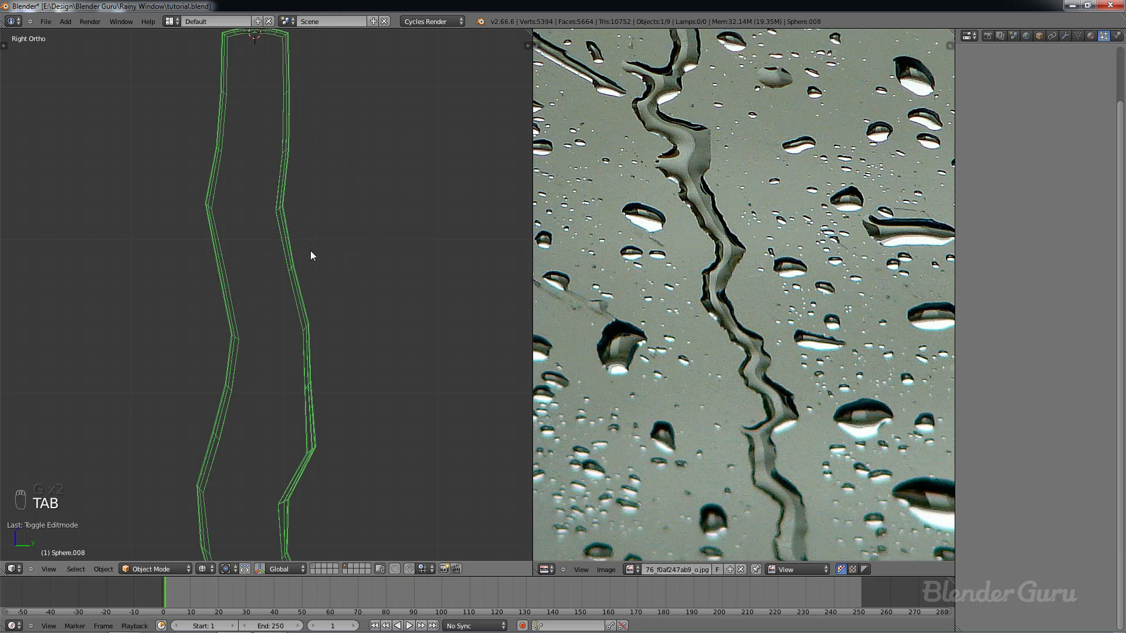
# Step: Reposition a right-edge vertex near the top end of the trail
pyautogui.keyDown('shift'); pyautogui.moveTo(305, 246); pyautogui.dragTo(293, 223, button='middle'); pyautogui.keyUp('shift')
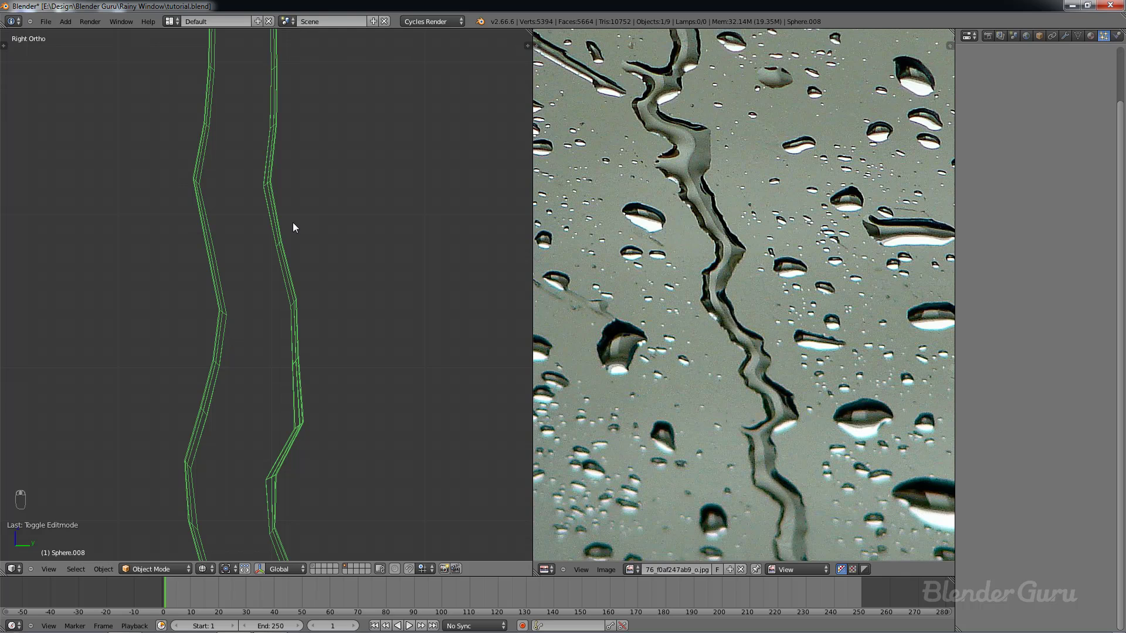
pyautogui.scroll(-2, 293, 223)
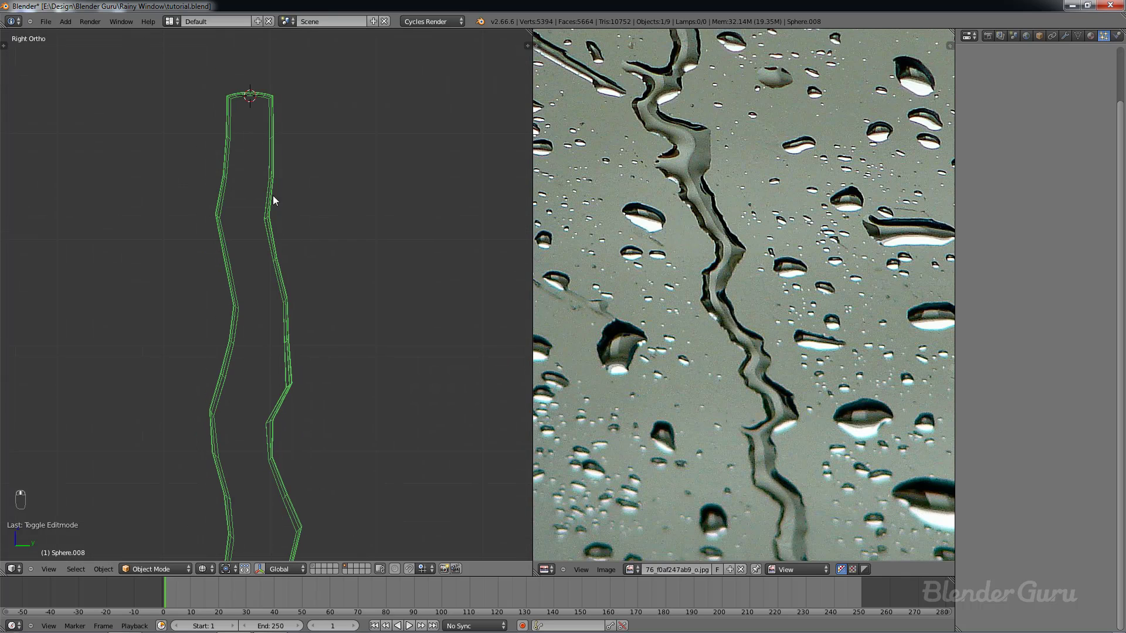
pyautogui.moveTo(276, 227)
pyautogui.keyDown('shift'); pyautogui.mouseDown(button='middle')
pyautogui.moveTo(279, 149)
pyautogui.moveTo(276, 240)
pyautogui.mouseUp(button='middle'); pyautogui.keyUp('shift')
pyautogui.press('Tab')
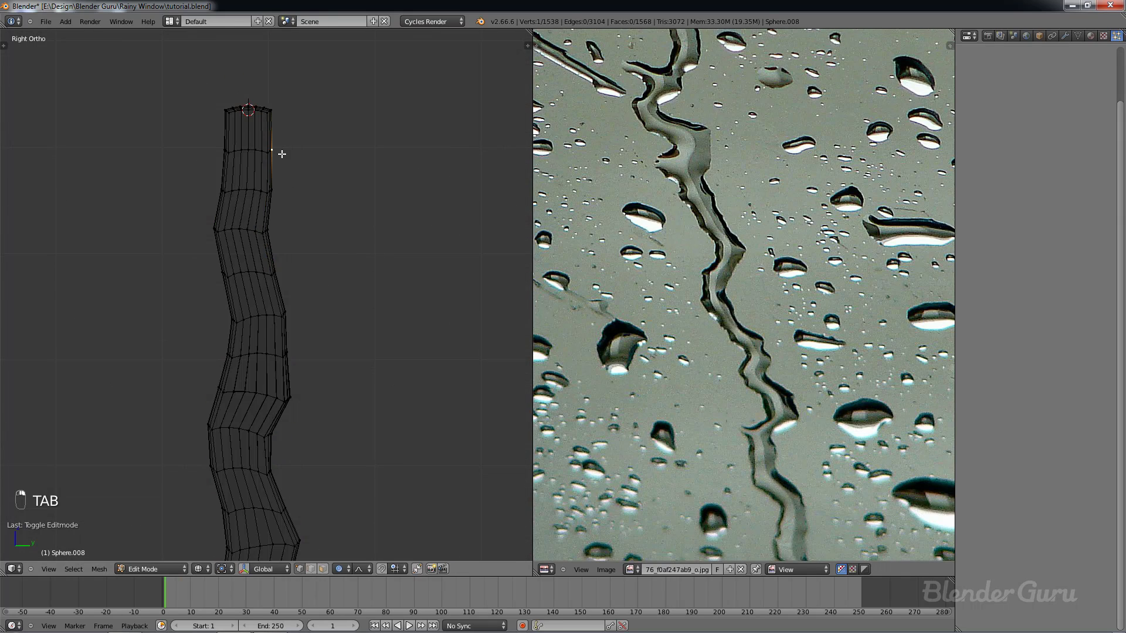
pyautogui.press('g')
pyautogui.click(279, 182)
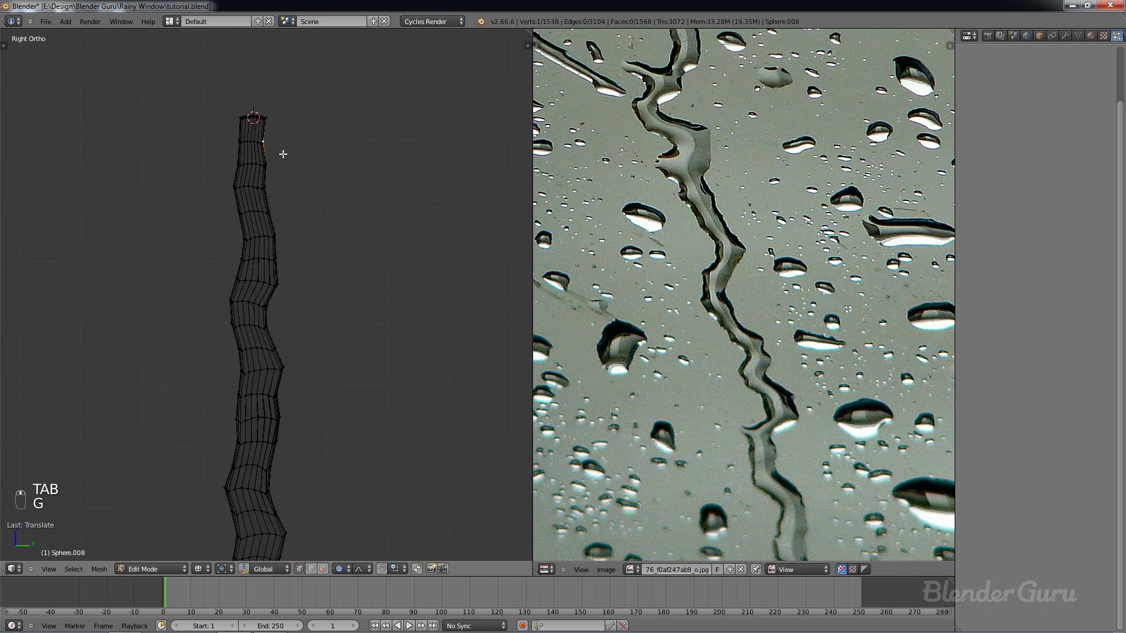
pyautogui.scroll(3, 282, 176)
# Step: Pull a left-edge vertex between the two upper bends of the trail slightly outward
pyautogui.press('Tab')
pyautogui.press('Tab')
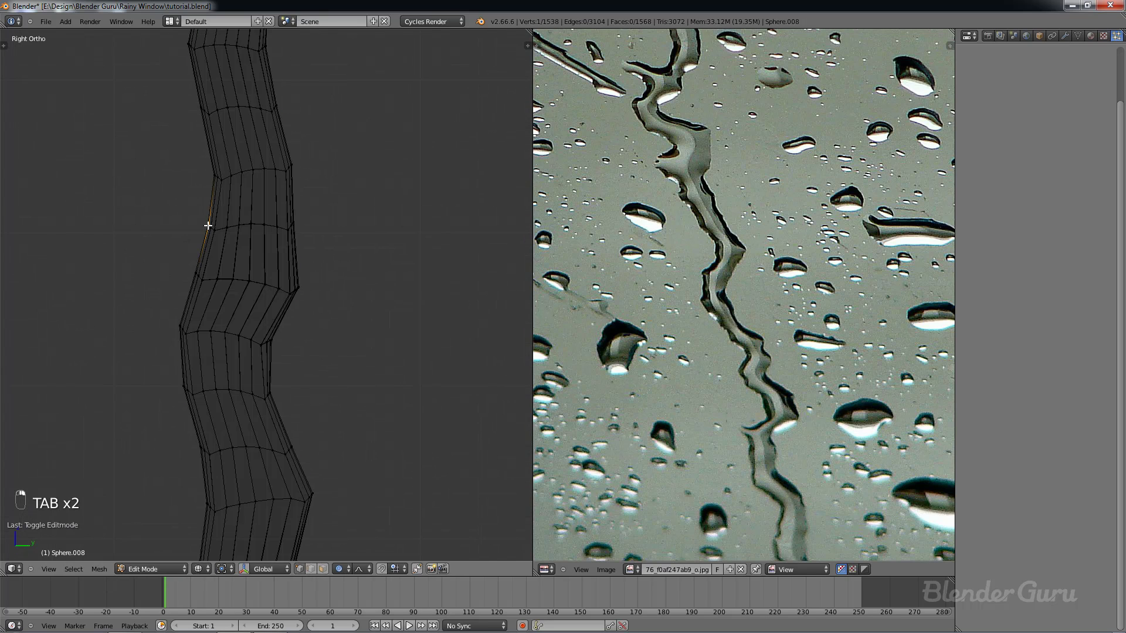
pyautogui.press('g')
pyautogui.click(198, 224)
pyautogui.press('Tab')
pyautogui.scroll(-3, 237, 224)
# Step: Push a left-edge vertex in the middle of the trail slightly inward, just above the sharp left-hand kink
pyautogui.keyDown('shift'); pyautogui.moveTo(255, 270); pyautogui.dragTo(258, 164, button='middle'); pyautogui.keyUp('shift')
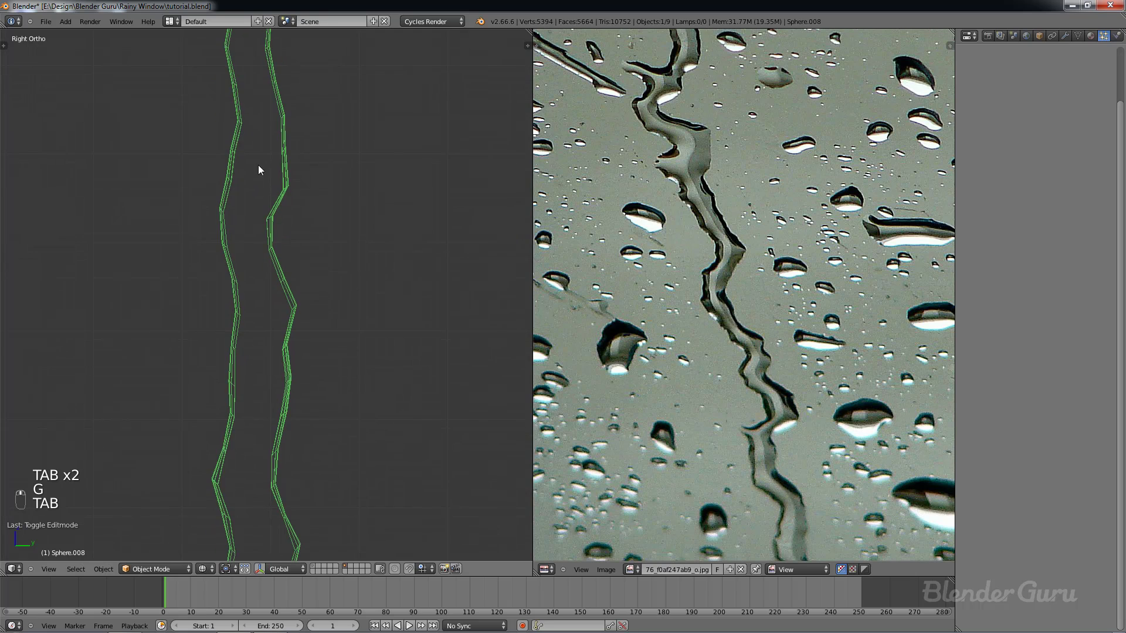
pyautogui.keyDown('shift'); pyautogui.moveTo(260, 215); pyautogui.dragTo(255, 169, button='middle'); pyautogui.keyUp('shift')
pyautogui.press('Tab')
pyautogui.keyDown('shift'); pyautogui.moveTo(258, 258); pyautogui.dragTo(273, 219, button='middle'); pyautogui.keyUp('shift')
pyautogui.scroll(1, 257, 223)
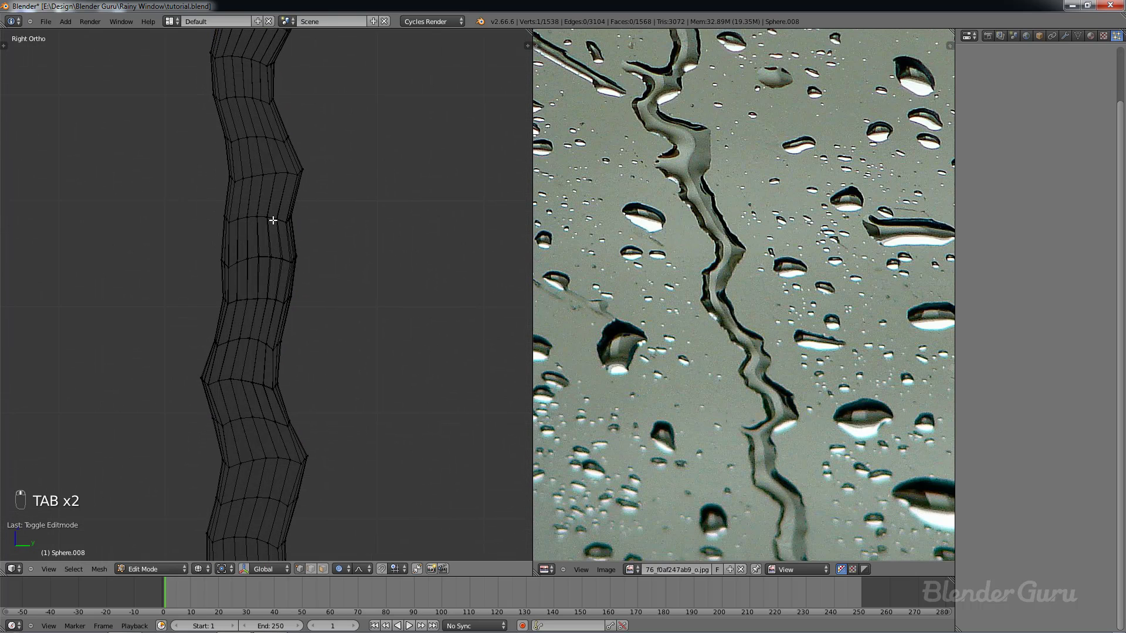
pyautogui.press('g')
pyautogui.click(221, 306)
pyautogui.press('Tab')
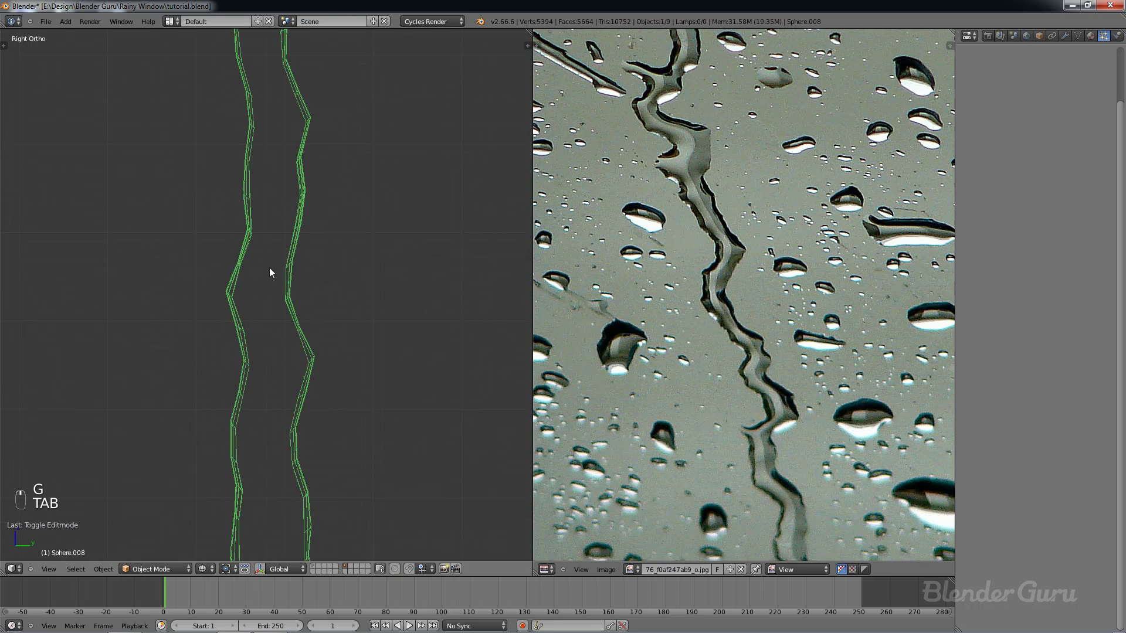
# Step: Pull the left-edge vertex just above the middle kink outward to widen that bend
pyautogui.press('Tab')
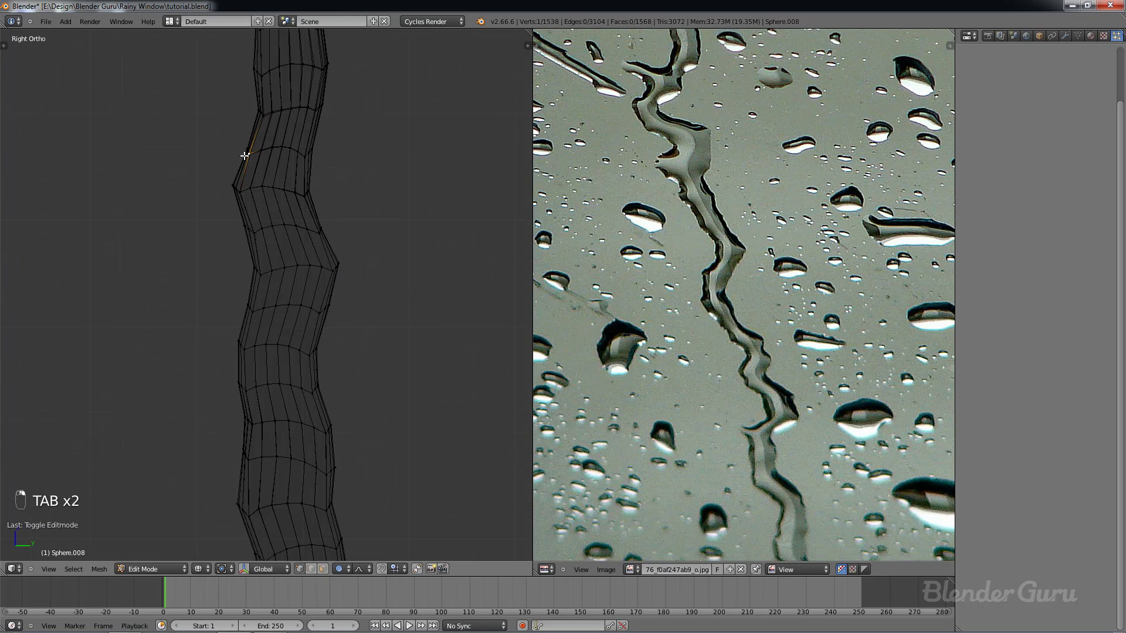
pyautogui.press('g')
pyautogui.click(235, 148)
pyautogui.press('Tab')
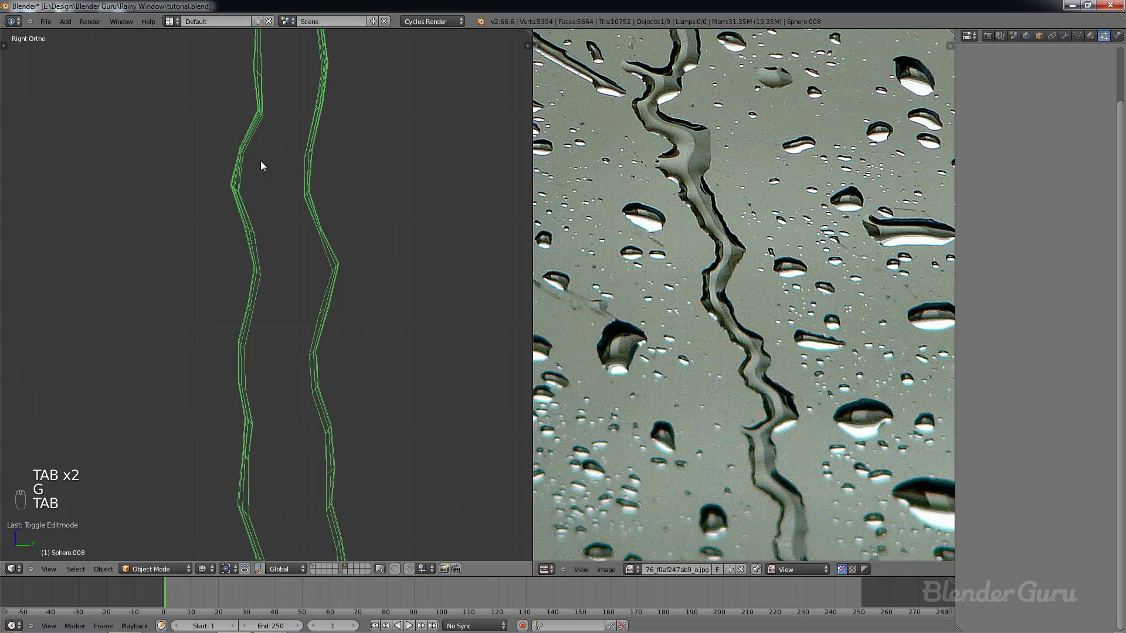
# Step: Box-select the small group of left-edge vertices at the inward bend below the kink and rotate them
pyautogui.press('Tab')
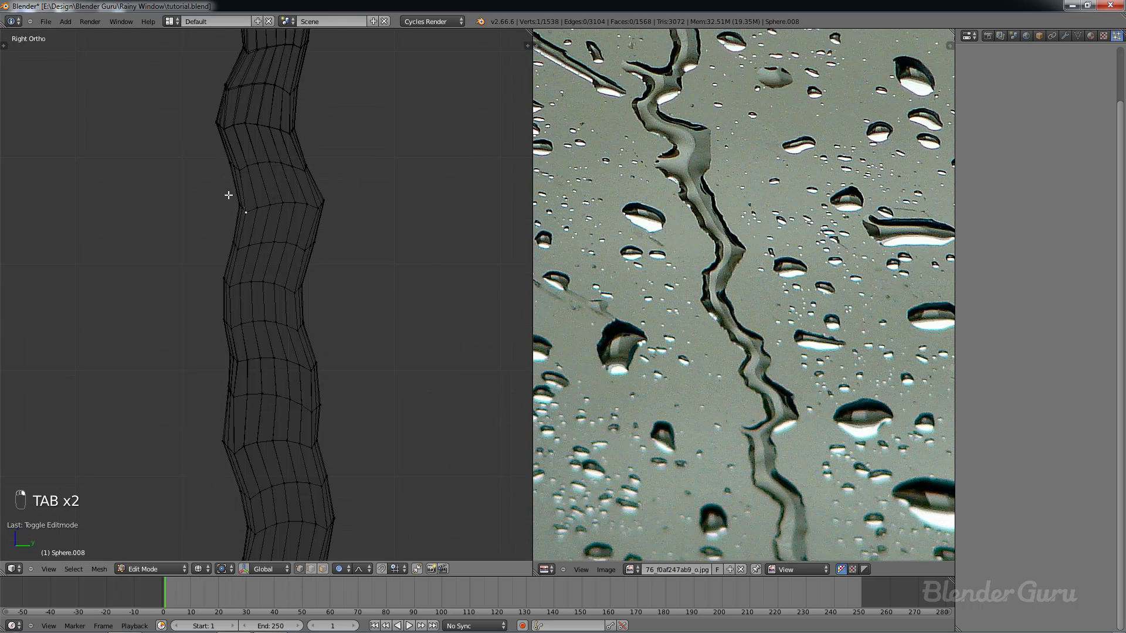
pyautogui.press('r')
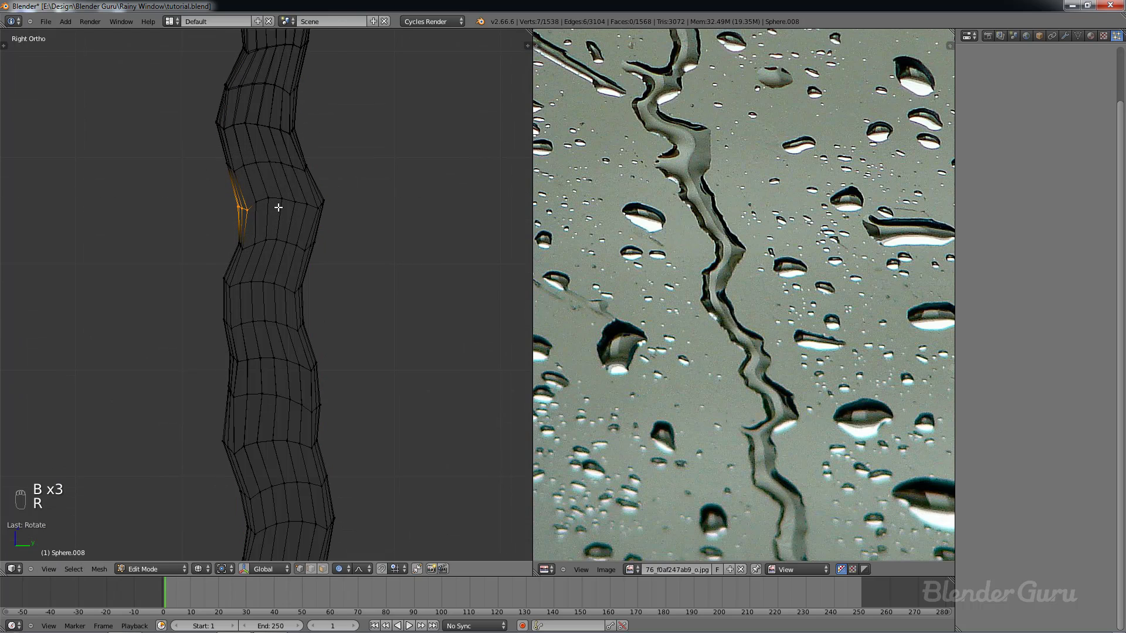
pyautogui.press('Tab')
pyautogui.press('Tab')
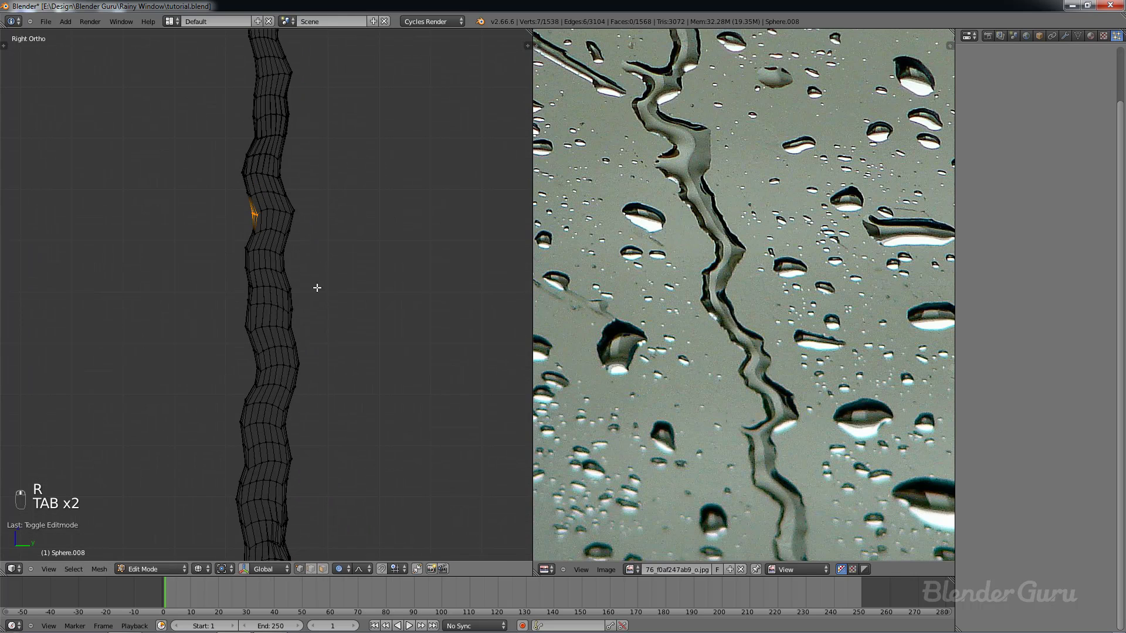
# Step: Box-select a few right-edge vertices on the lower trail, move them outward, and check the outline in Object Mode
pyautogui.keyDown('shift'); pyautogui.moveTo(317, 281); pyautogui.dragTo(309, 186, button='middle'); pyautogui.keyUp('shift')
pyautogui.keyDown('shift'); pyautogui.moveTo(300, 262); pyautogui.dragTo(310, 200, button='middle'); pyautogui.keyUp('shift')
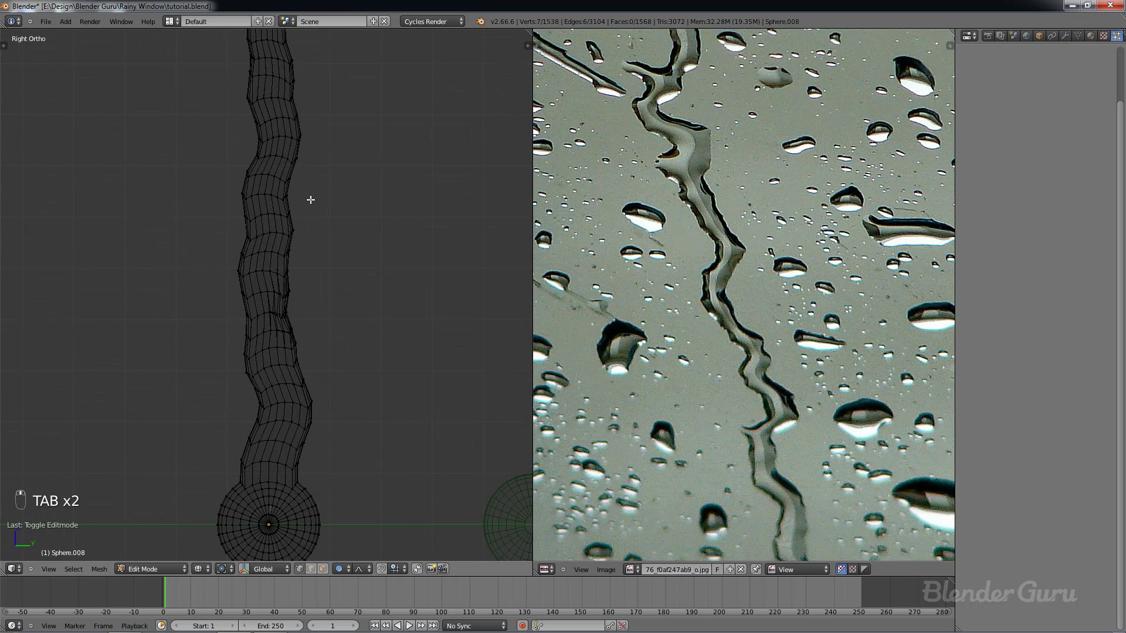
pyautogui.scroll(3, 311, 293)
pyautogui.rightClick(288, 247)
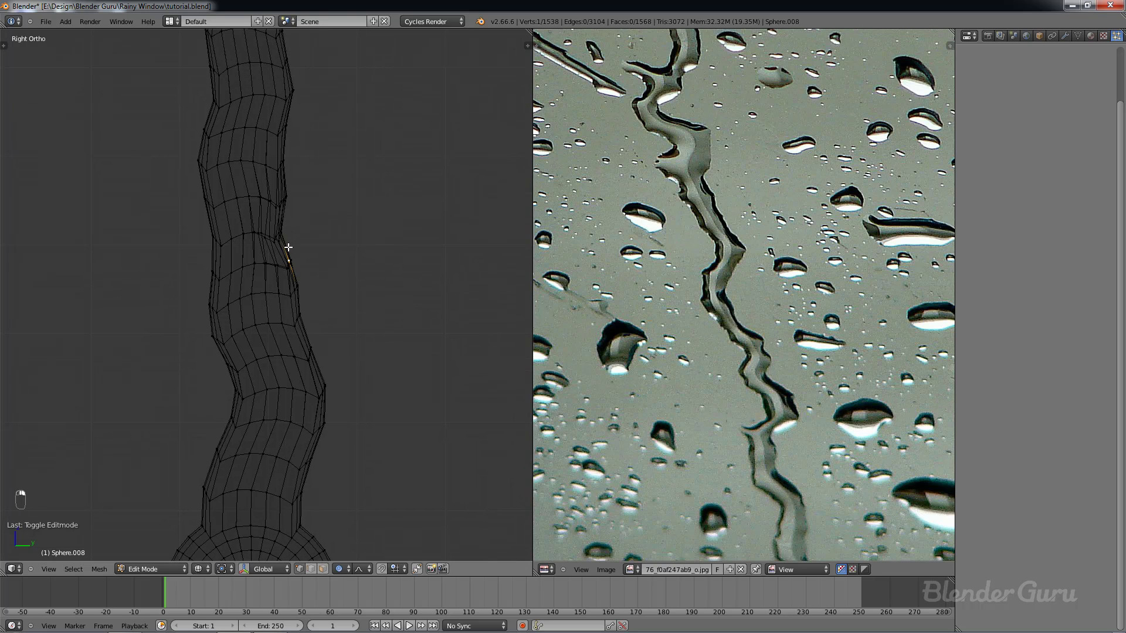
pyautogui.press('b')
pyautogui.moveTo(277, 223); pyautogui.dragTo(296, 260)
pyautogui.press('g')
pyautogui.click(300, 244)
pyautogui.press('Tab')
pyautogui.scroll(-4, 300, 244)
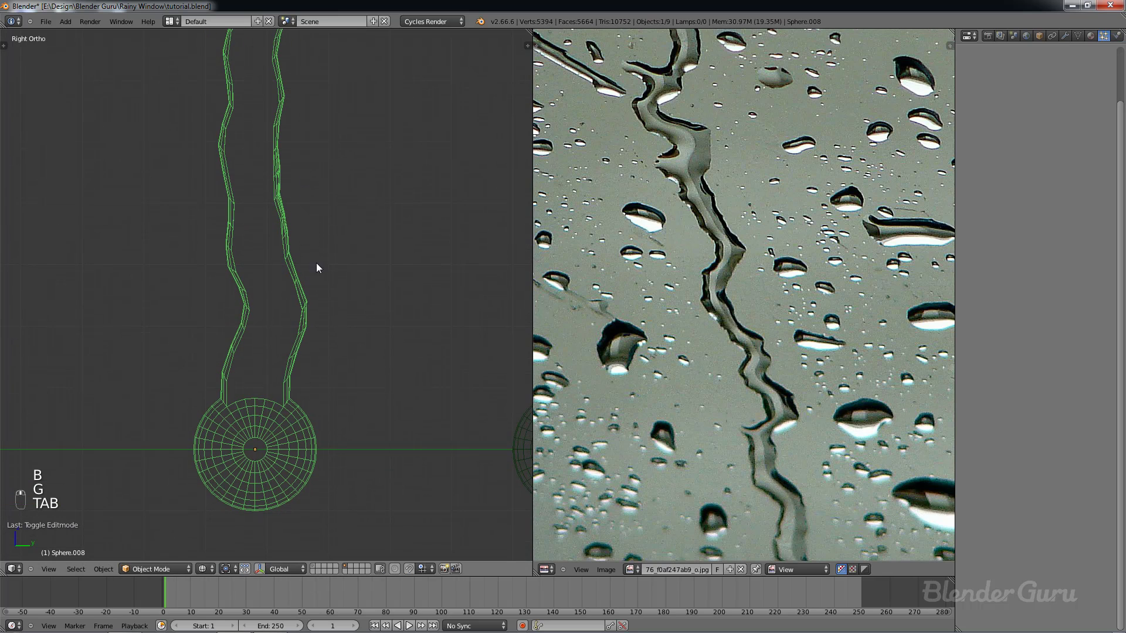
# Step: Reposition two right-edge vertices at the last bend above the round drop to make its contour less regular
pyautogui.press('Tab')
pyautogui.scroll(2, 329, 271)
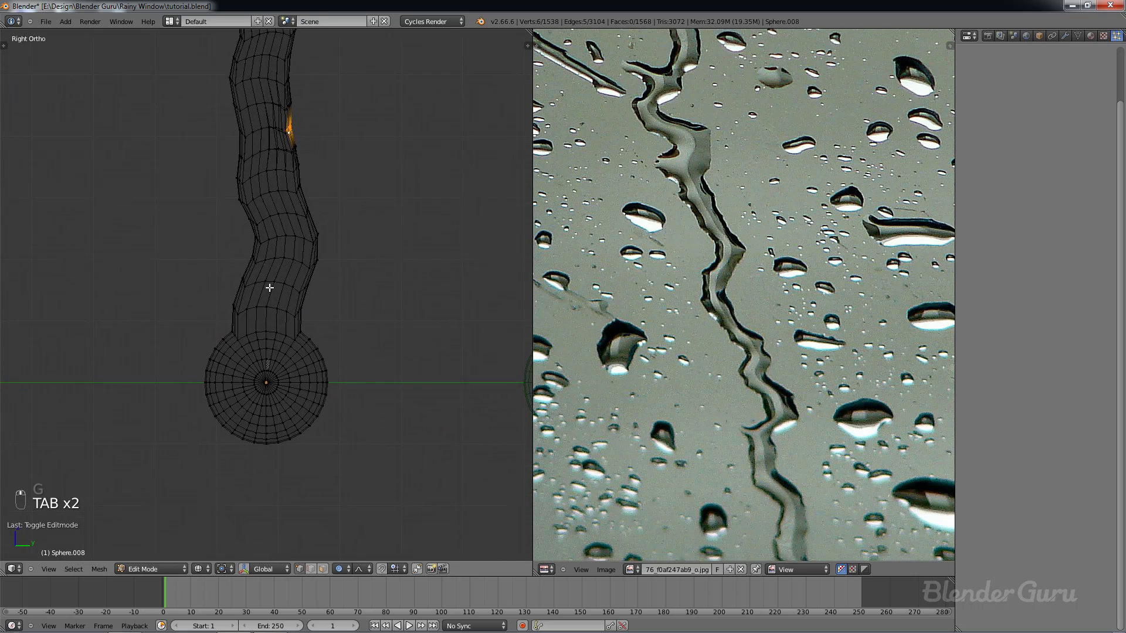
pyautogui.press('g')
pyautogui.click(337, 257)
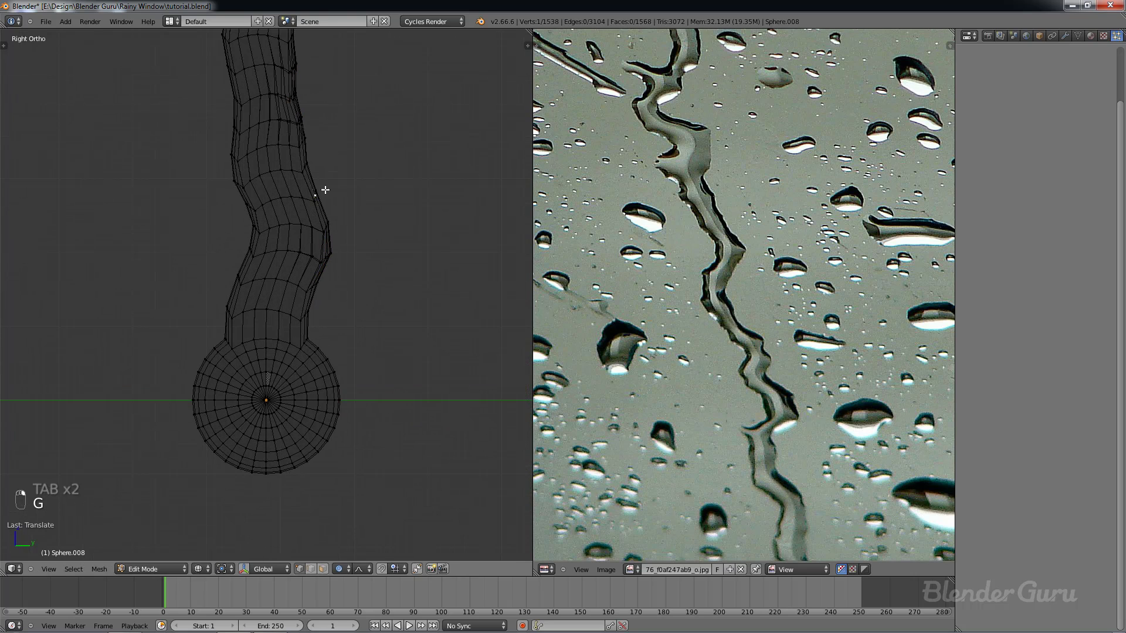
pyautogui.press('g')
pyautogui.click(322, 190)
pyautogui.press('Tab')
pyautogui.scroll(-1, 322, 190)
# Step: Push the right-edge vertex just above the last bend inward to sharpen the curve
pyautogui.press('Tab')
pyautogui.scroll(2, 320, 195)
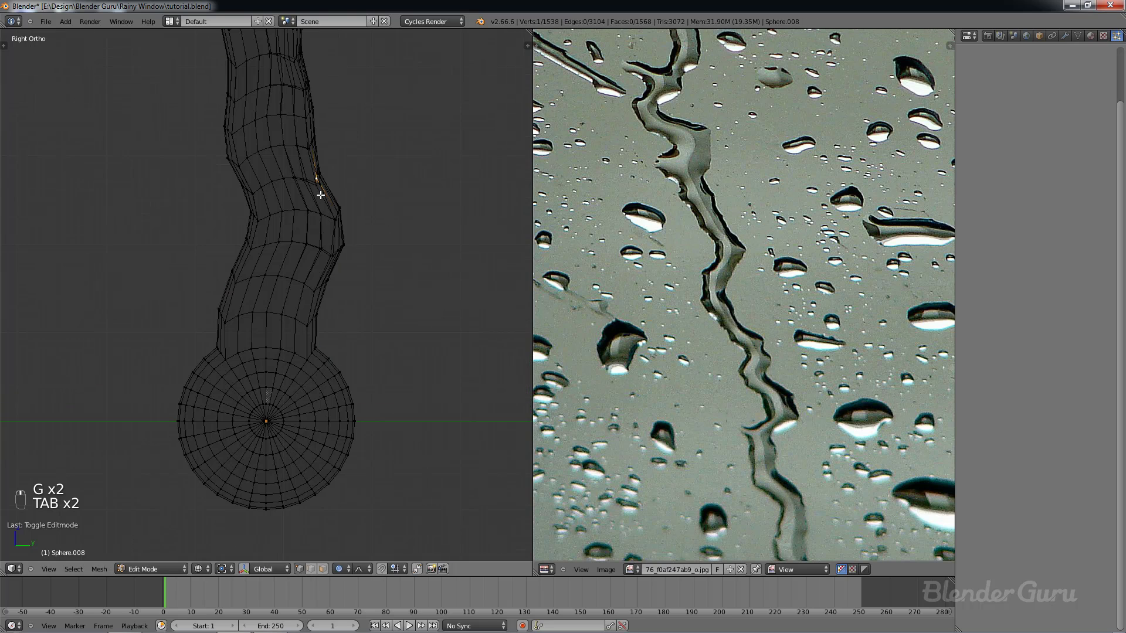
pyautogui.press('g')
pyautogui.click(310, 202)
pyautogui.press('Tab')
pyautogui.scroll(-1, 302, 219)
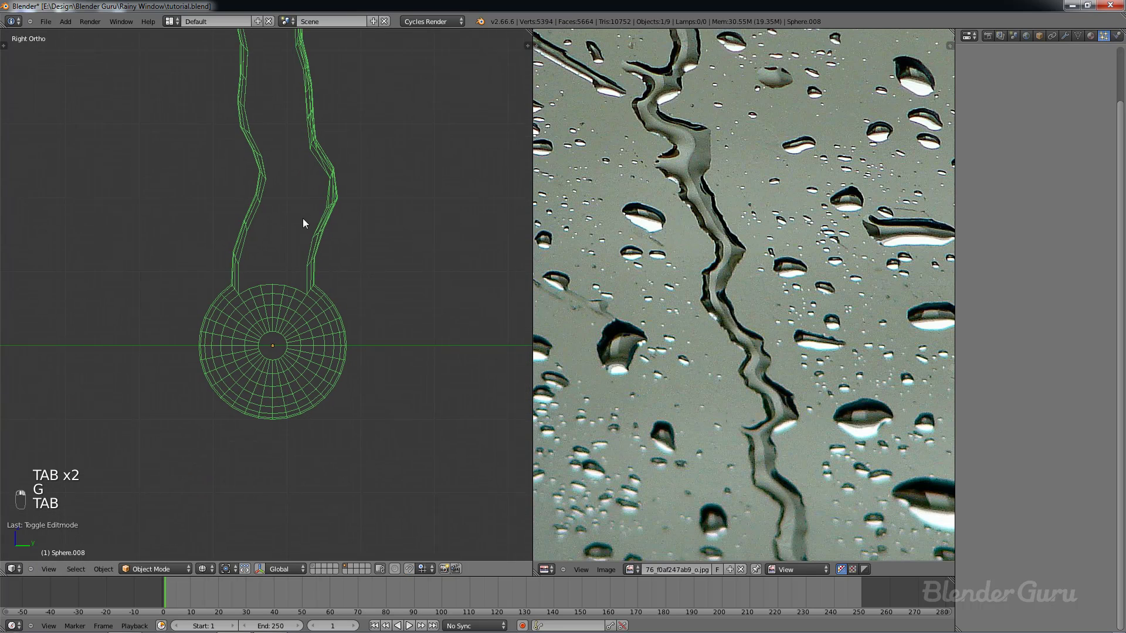
# Step: Box-select the row of vertices where the trail joins the round drop
pyautogui.scroll(1, 311, 240)
pyautogui.press('Tab')
pyautogui.scroll(2, 319, 263)
pyautogui.press('a')
pyautogui.press('a')
pyautogui.press('a')
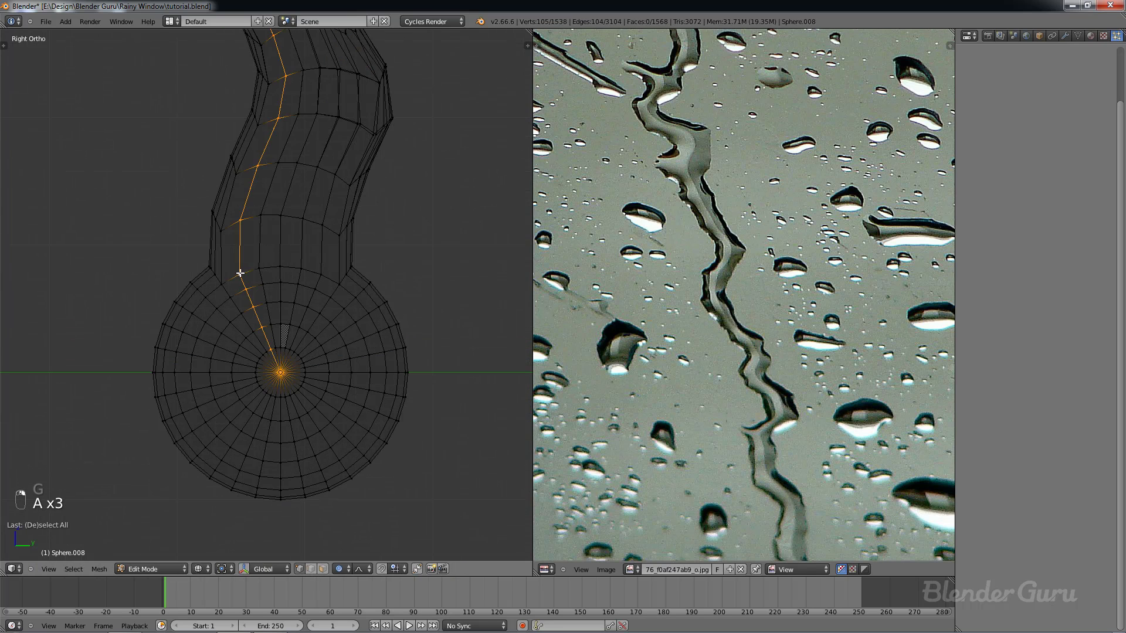
pyautogui.keyDown('alt'); pyautogui.rightClick(257, 270); pyautogui.keyUp('alt')
pyautogui.keyDown('alt'); pyautogui.rightClick(253, 270); pyautogui.keyUp('alt')
pyautogui.press('b')
pyautogui.moveTo(206, 262); pyautogui.dragTo(358, 287)
# Step: Select the ring of vertices where the trail joins the round drop and scale it up by about 1.2 with proportional editing
pyautogui.press('b')
pyautogui.press('b')
pyautogui.press('b')
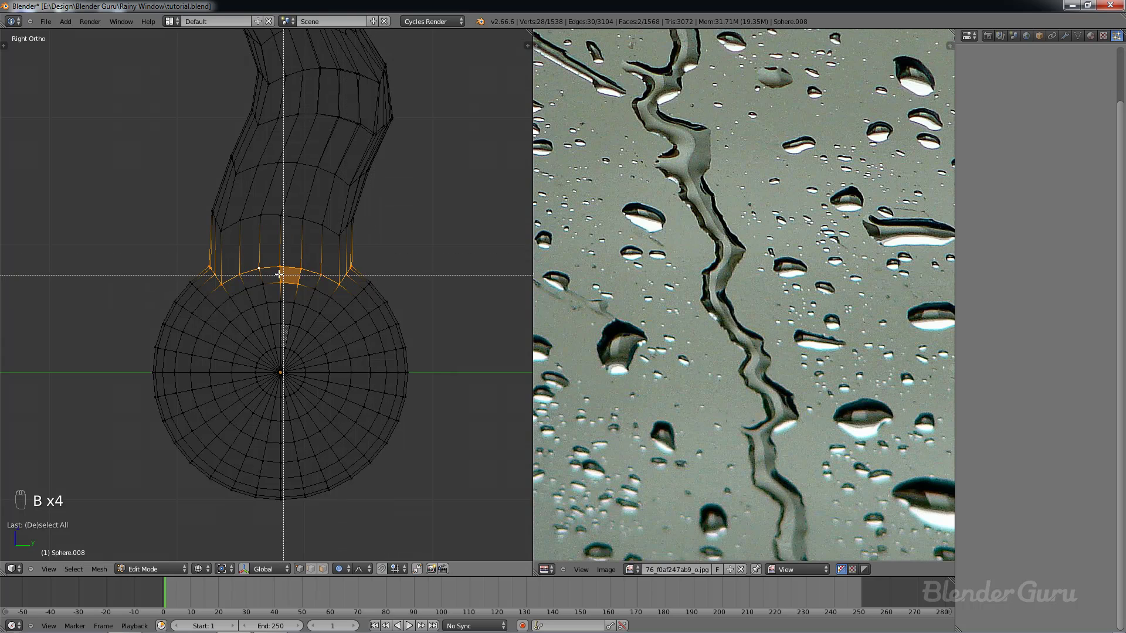
pyautogui.moveTo(283, 273); pyautogui.dragTo(341, 288, button='middle')
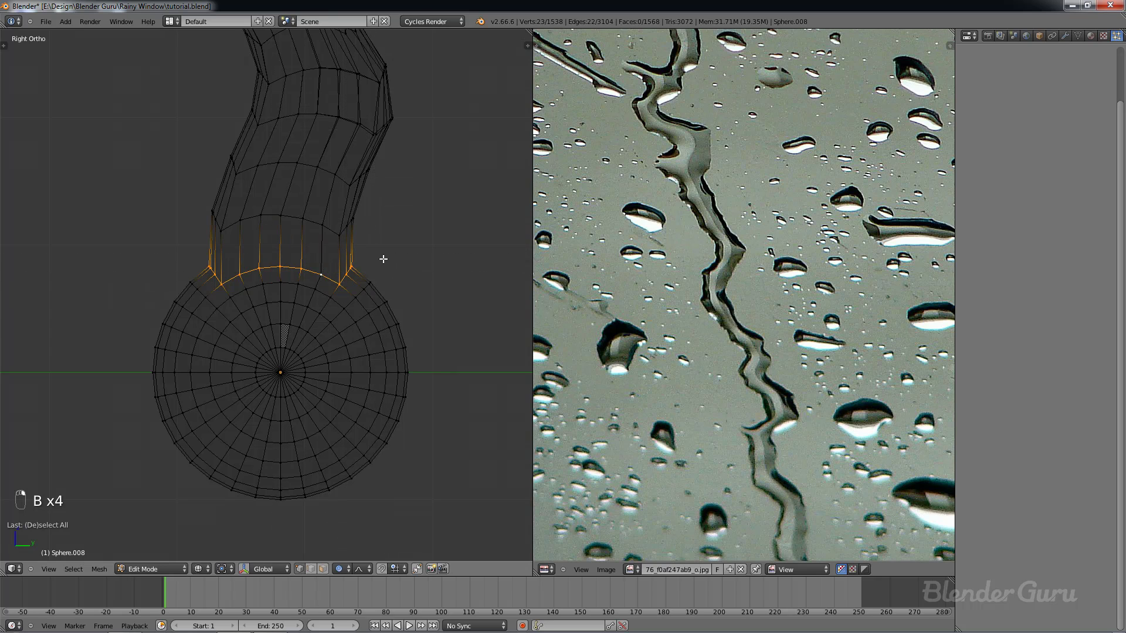
pyautogui.press('s')
pyautogui.scroll(5, 405, 251)
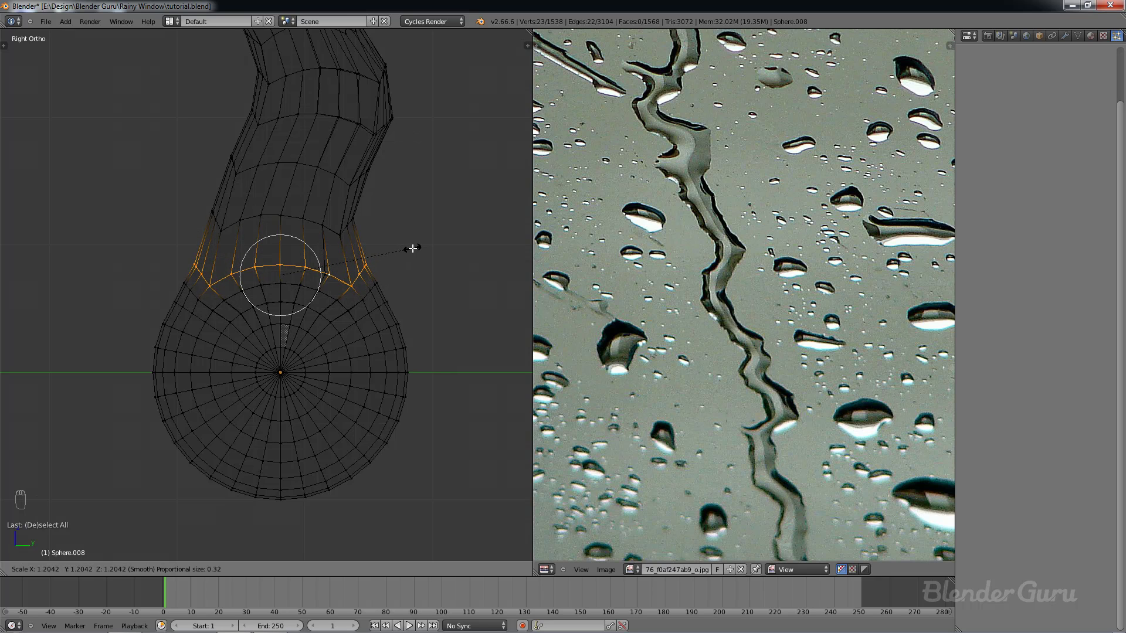
pyautogui.click(413, 249)
pyautogui.press('a')
pyautogui.press('Tab')
# Step: In solid shading, move the centre vertex of the round drop outward about 0.15 along the X axis with smooth proportional falloff
pyautogui.scroll(-8, 352, 262)
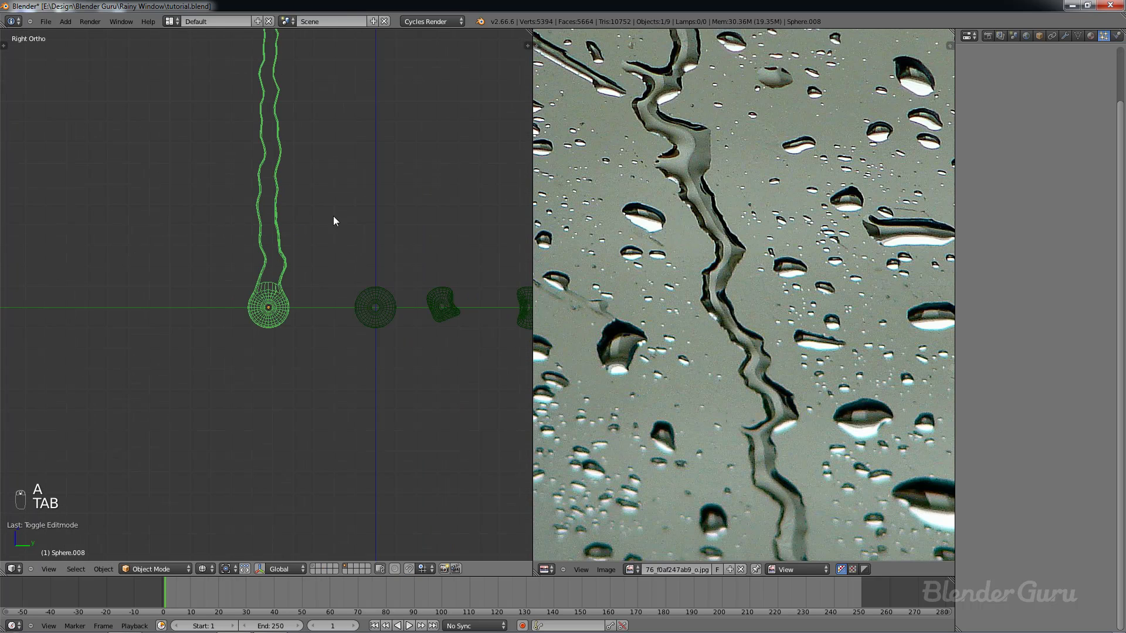
pyautogui.moveTo(335, 220)
pyautogui.keyDown('shift'); pyautogui.mouseDown(button='middle')
pyautogui.moveTo(322, 332)
pyautogui.moveTo(317, 252)
pyautogui.moveTo(287, 221)
pyautogui.moveTo(284, 249)
pyautogui.moveTo(438, 236)
pyautogui.moveTo(462, 217)
pyautogui.moveTo(252, 253)
pyautogui.moveTo(317, 283)
pyautogui.mouseUp(button='middle'); pyautogui.keyUp('shift')
pyautogui.press('z')
pyautogui.scroll(6, 317, 283)
pyautogui.press('Tab')
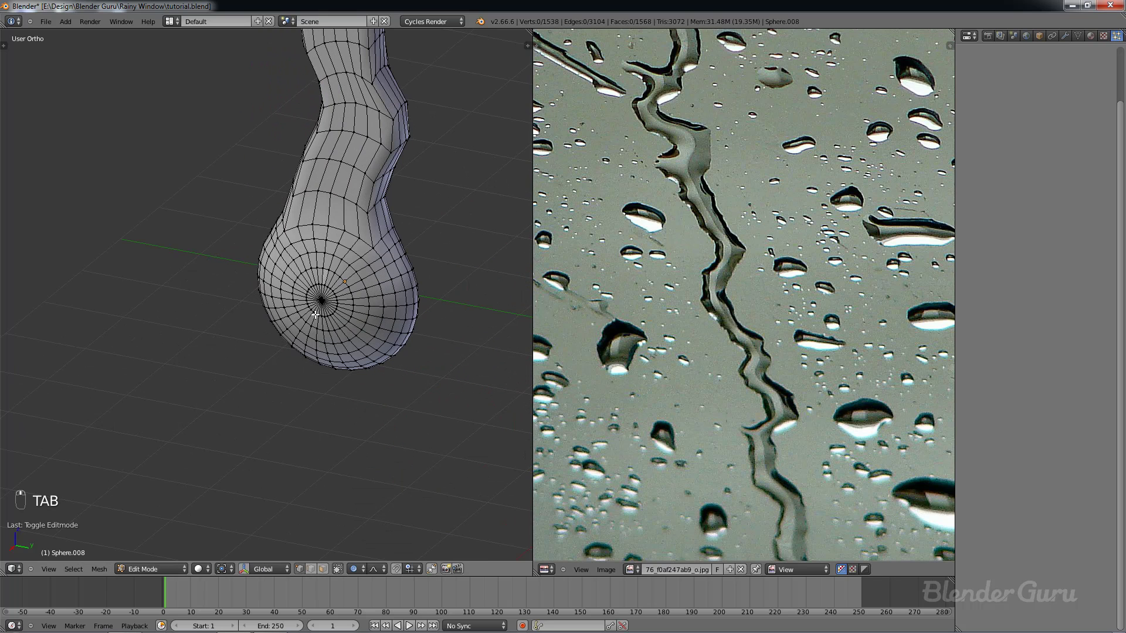
pyautogui.moveTo(325, 324); pyautogui.dragTo(283, 311, button='middle')
pyautogui.press('g')
pyautogui.press('x')
pyautogui.scroll(-14, 275, 311)
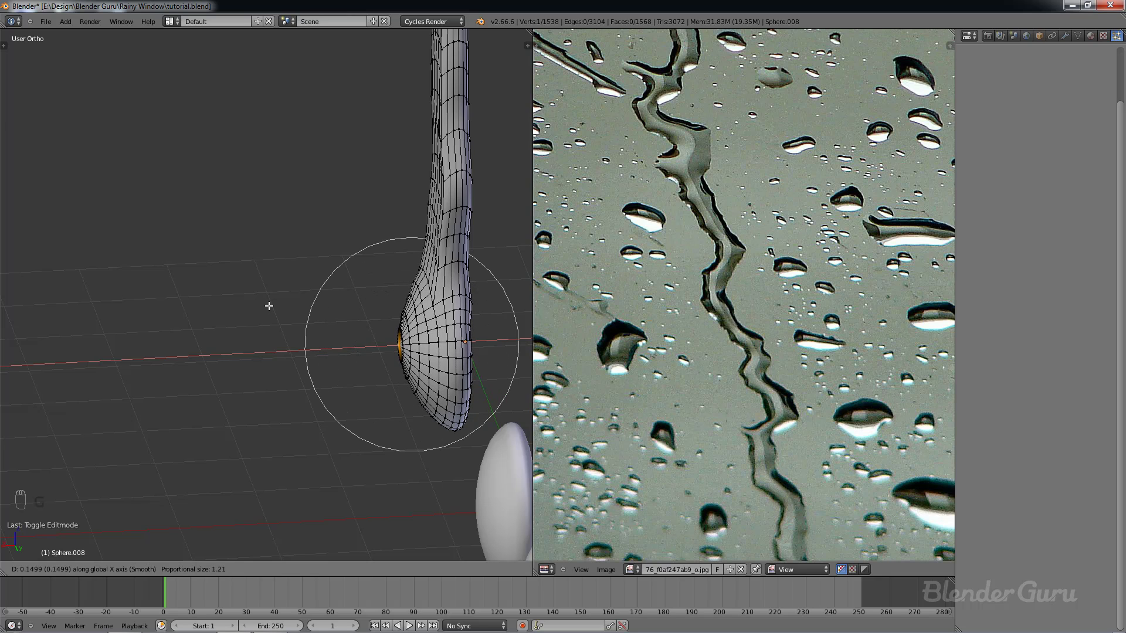
pyautogui.scroll(1, 270, 306)
pyautogui.scroll(-1, 269, 305)
pyautogui.click(269, 306)
pyautogui.press('Tab')
# Step: Examine the trail's shape against the other drops and compare its contour with the water streaks in the reference photo
pyautogui.moveTo(269, 306); pyautogui.dragTo(508, 285, button='middle')
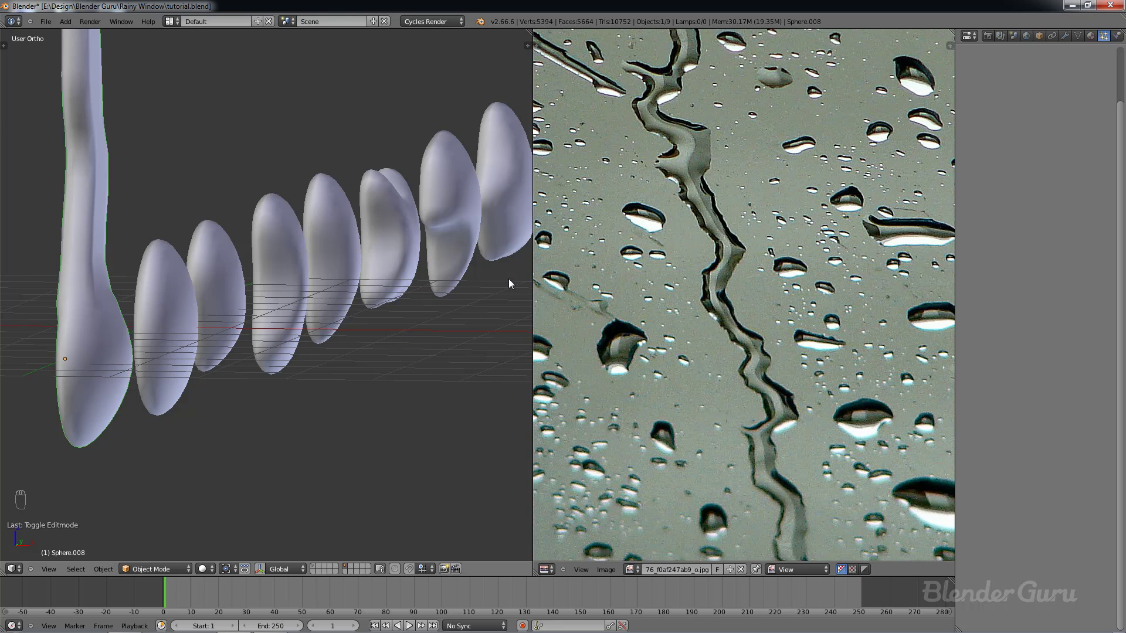
pyautogui.moveTo(382, 273); pyautogui.dragTo(271, 238, button='middle')
pyautogui.press('KP_3')
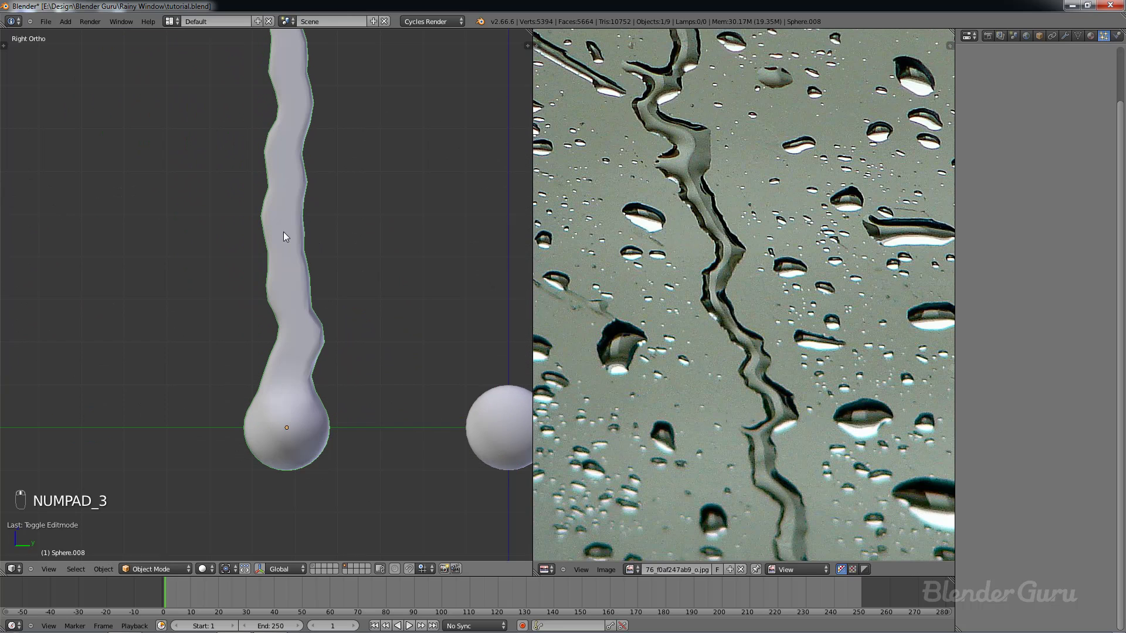
pyautogui.scroll(-6, 301, 175)
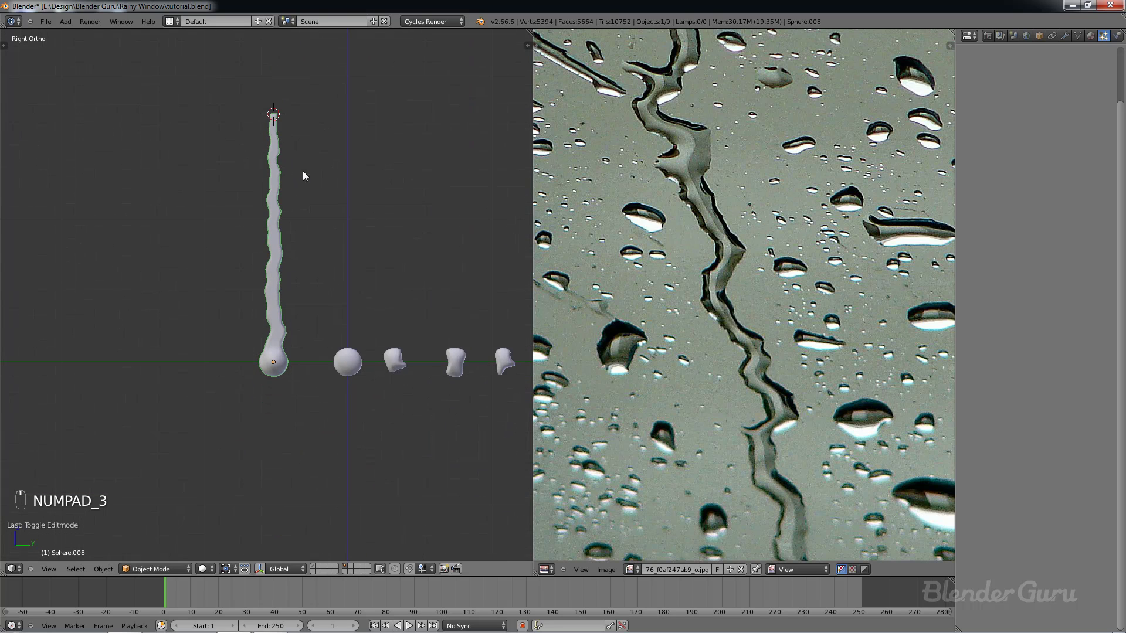
pyautogui.scroll(3, 299, 266)
pyautogui.keyDown('shift'); pyautogui.moveTo(298, 261); pyautogui.dragTo(298, 283, button='middle'); pyautogui.keyUp('shift')
pyautogui.scroll(2, 723, 322)
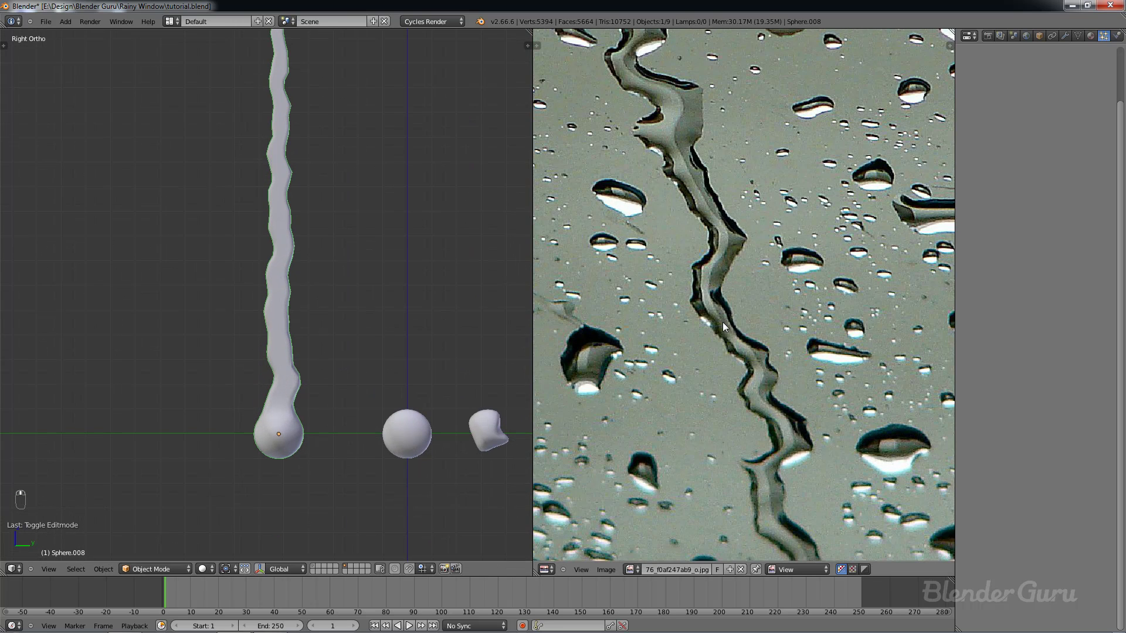
pyautogui.scroll(-2, 737, 337)
pyautogui.scroll(5, 725, 236)
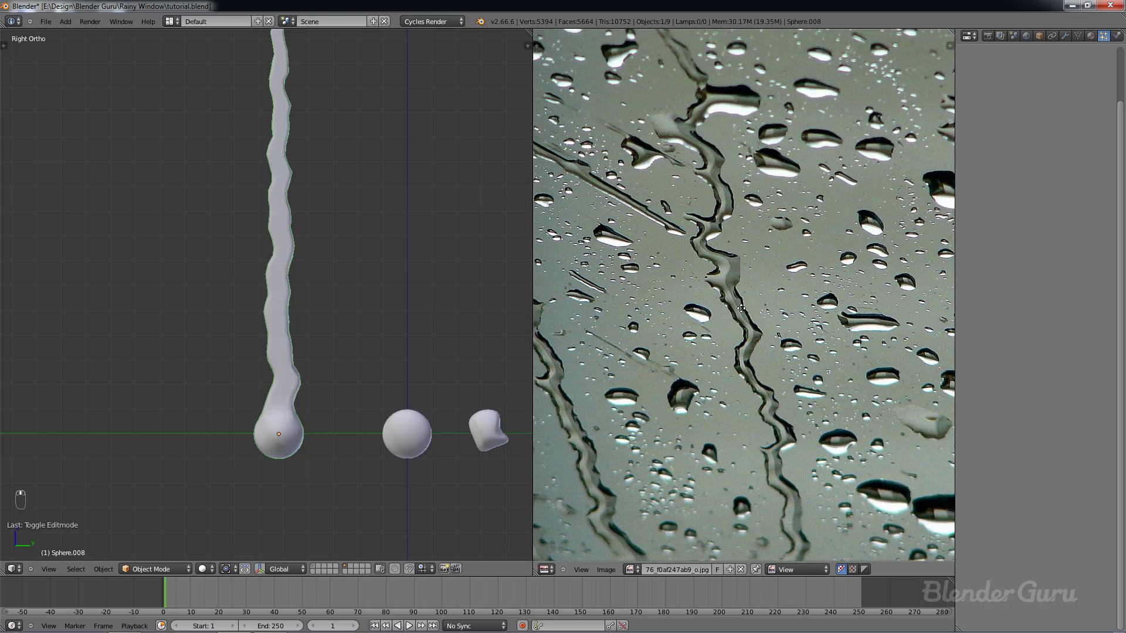
pyautogui.scroll(1, 726, 317)
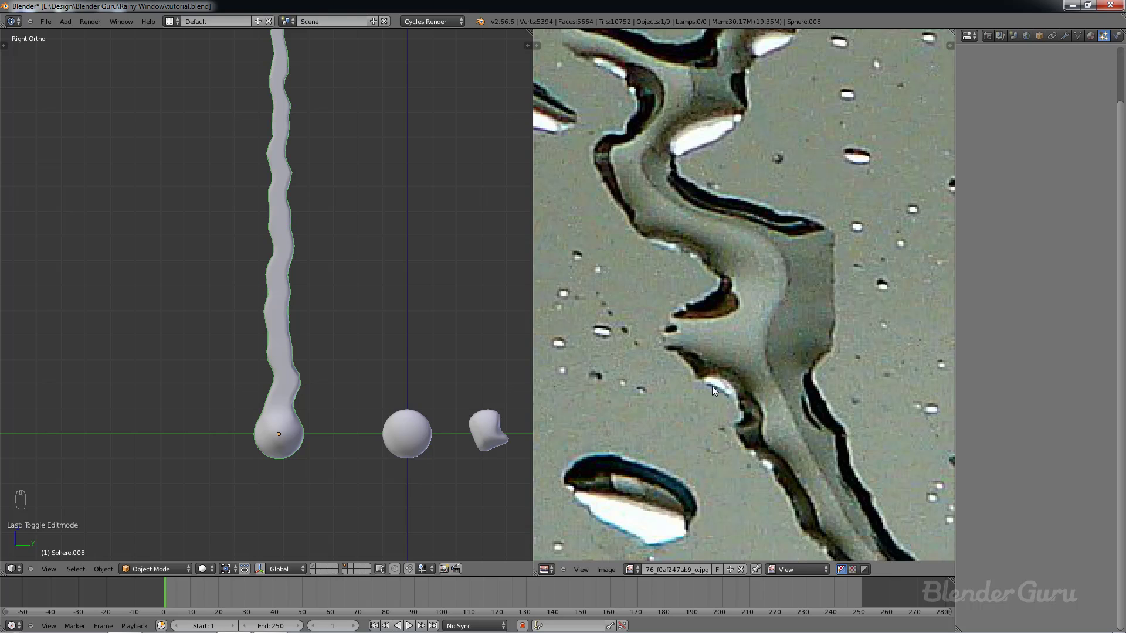
pyautogui.scroll(-6, 764, 445)
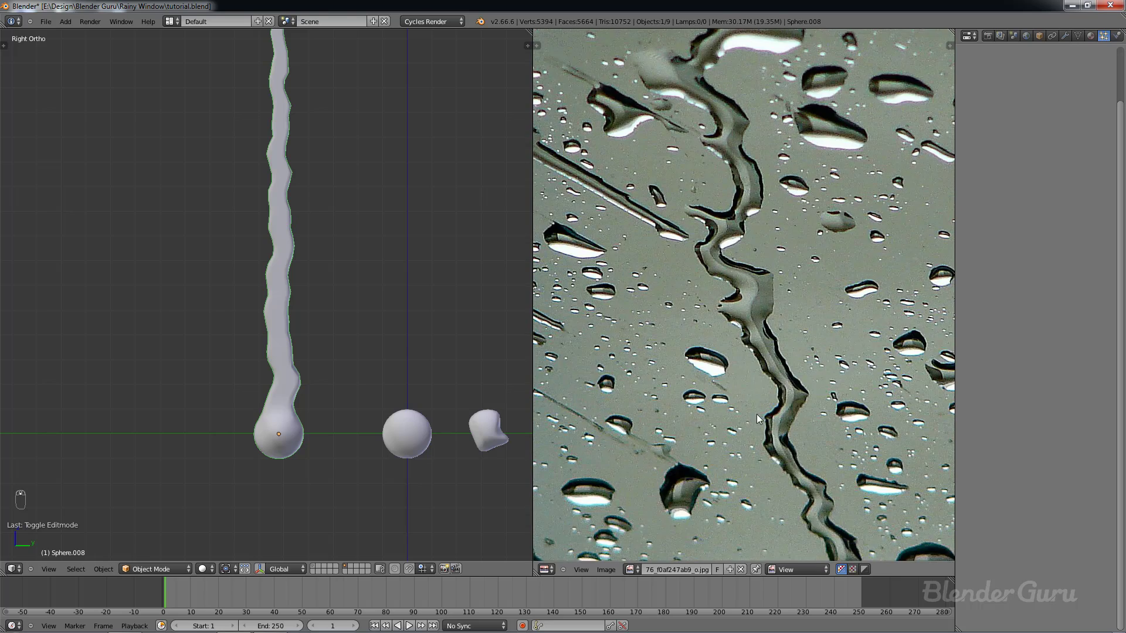
pyautogui.scroll(6, 720, 377)
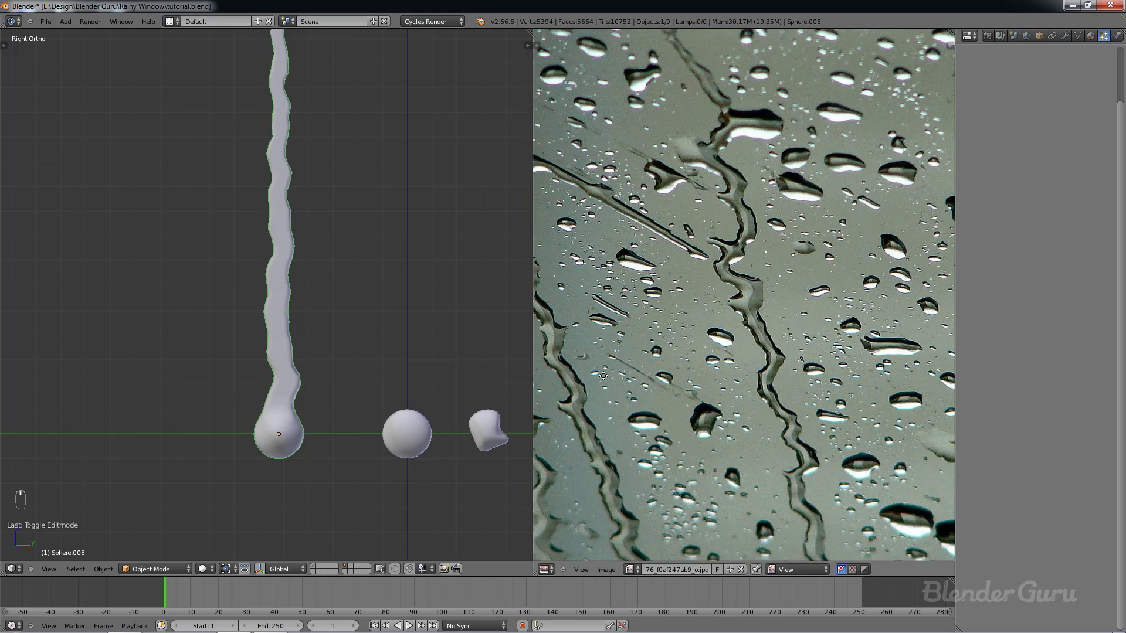
pyautogui.scroll(3, 772, 357)
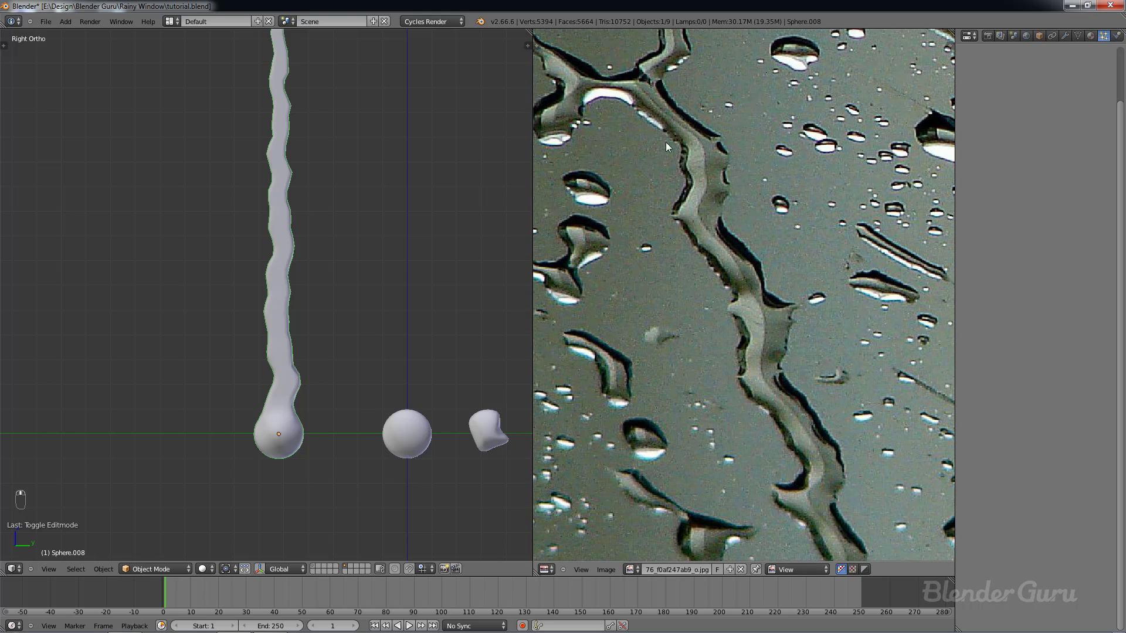
pyautogui.scroll(-2, 295, 316)
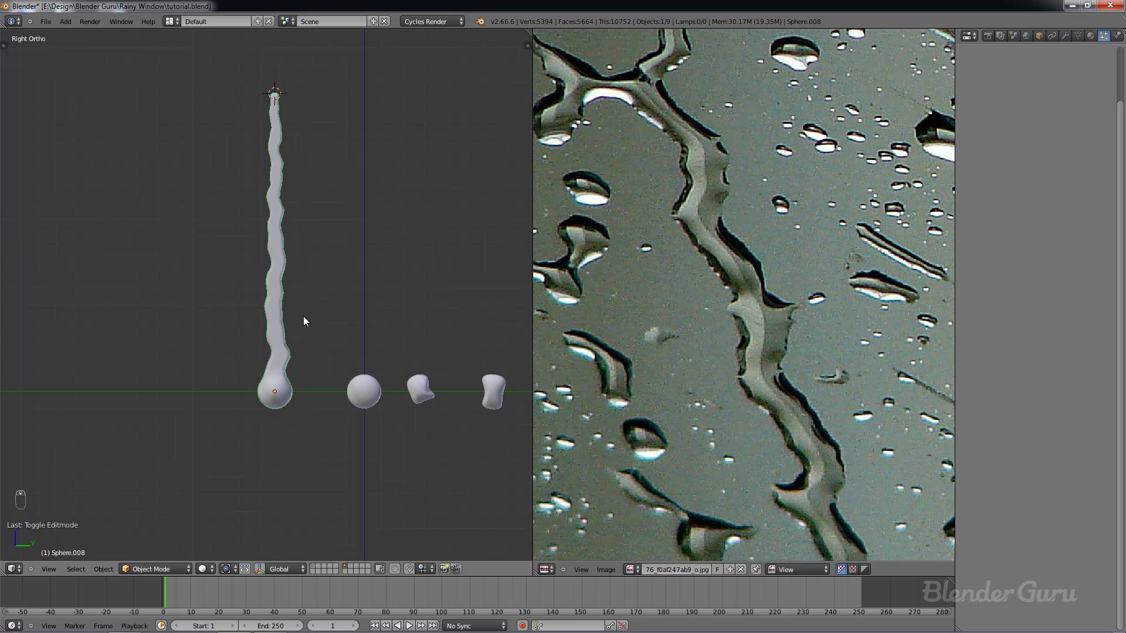
# Step: Add a Displace modifier to the water trail and give it a new texture
pyautogui.click(1065, 35)
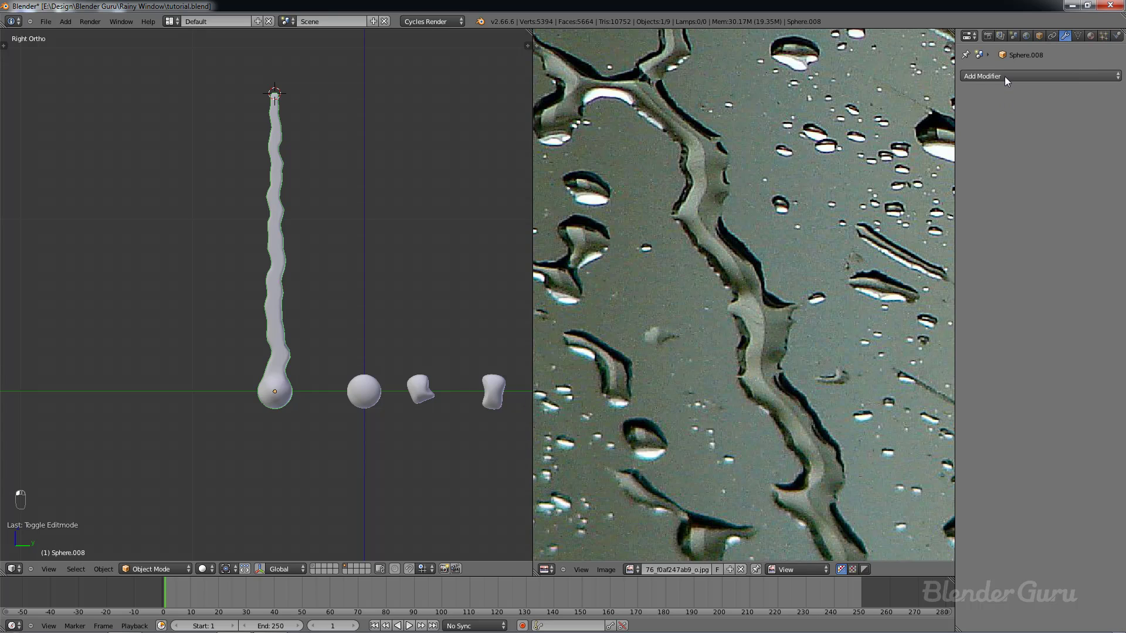
pyautogui.click(1011, 75)
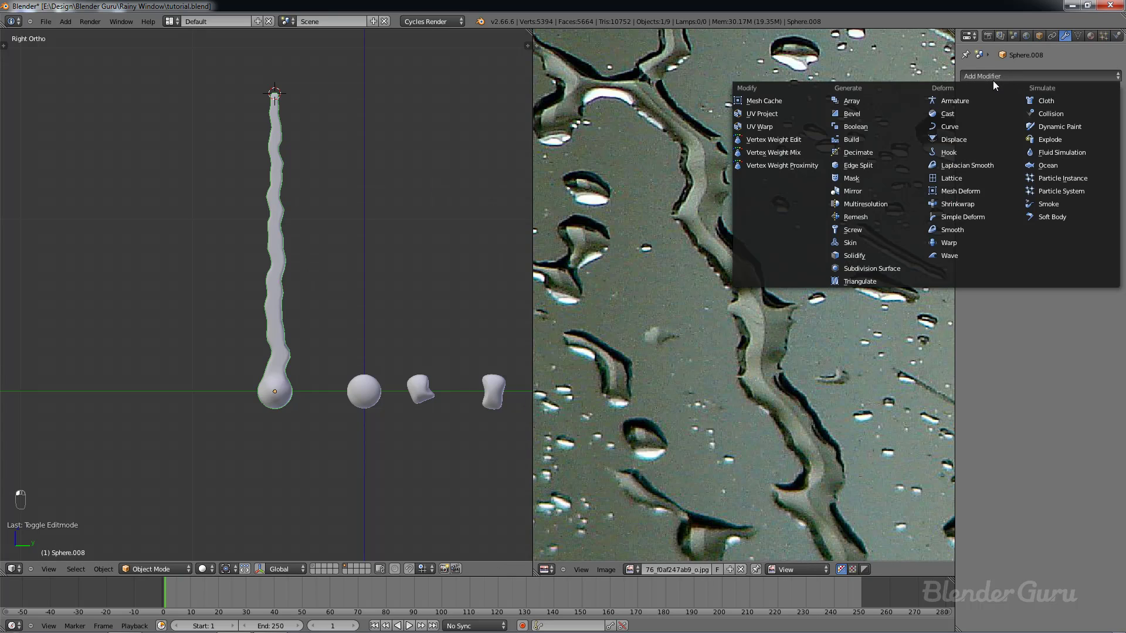
pyautogui.click(1030, 76)
pyautogui.click(952, 139)
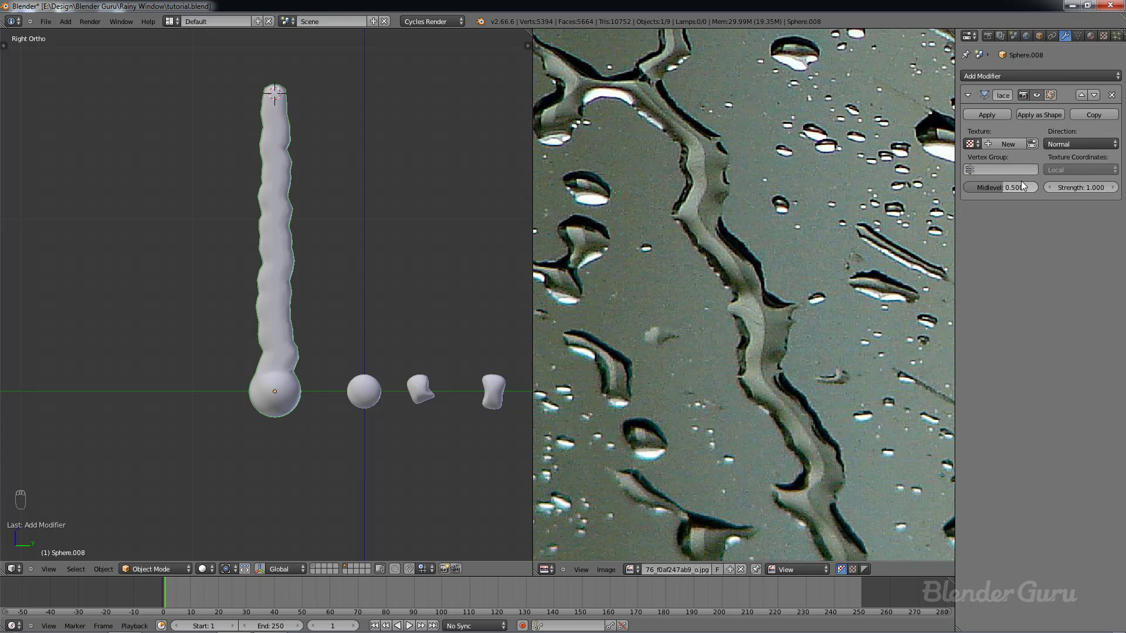
pyautogui.click(1002, 144)
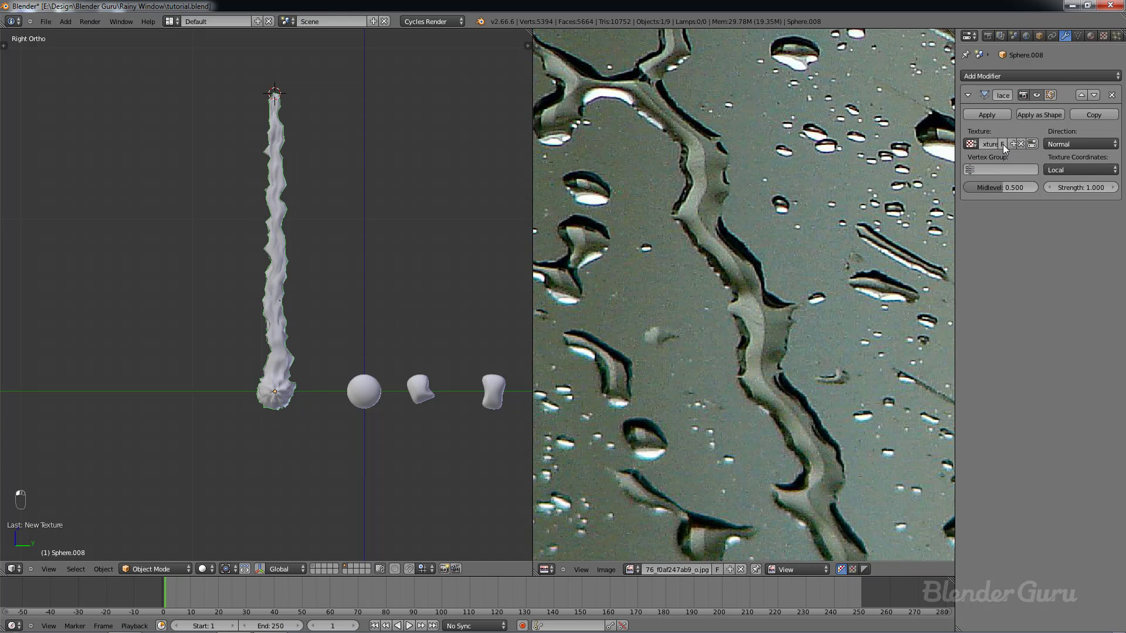
# Step: Inspect the displaced trail from several angles, checking how the displacement affects the streak and the round drop
pyautogui.scroll(3, 277, 349)
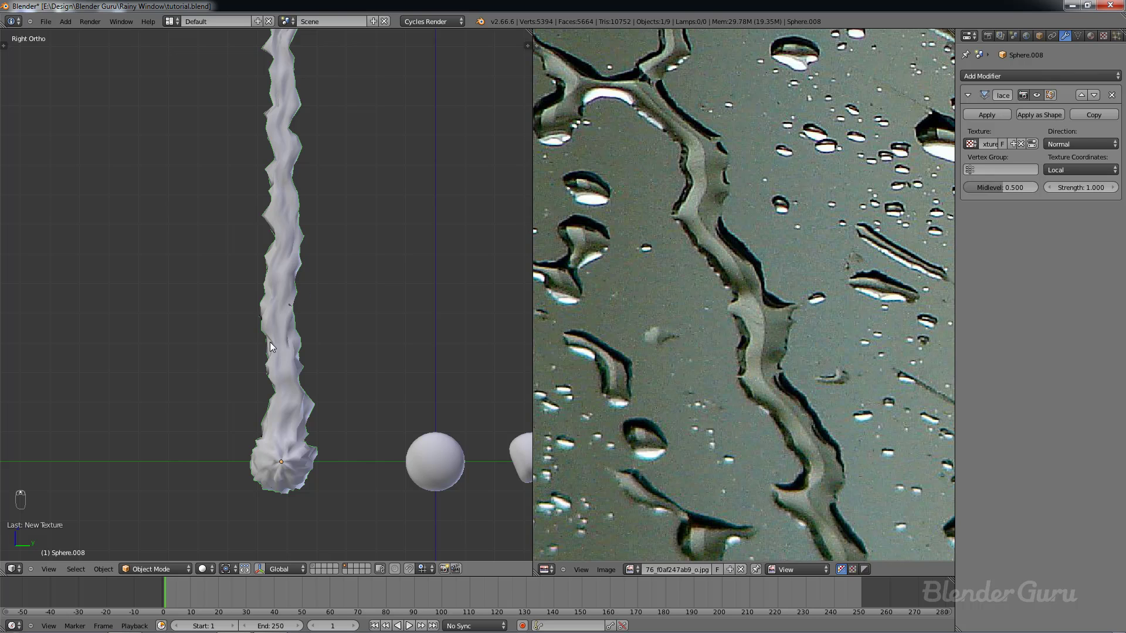
pyautogui.keyDown('shift'); pyautogui.moveTo(296, 200); pyautogui.dragTo(286, 187, button='middle'); pyautogui.keyUp('shift')
pyautogui.moveTo(285, 354); pyautogui.dragTo(281, 385, button='middle')
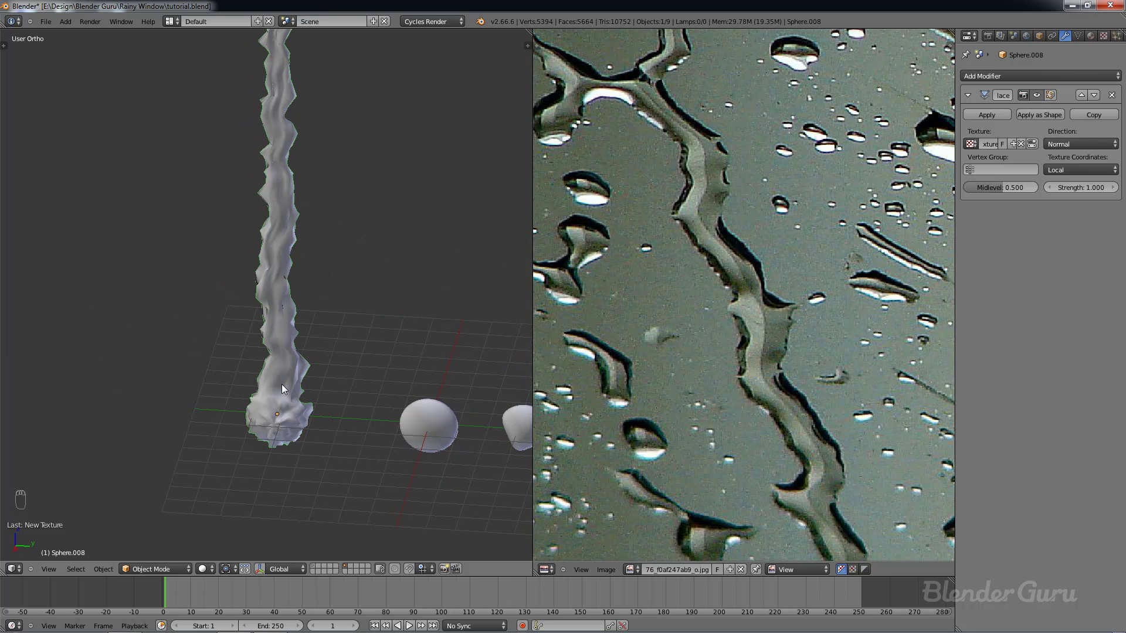
pyautogui.moveTo(330, 336)
pyautogui.mouseDown(button='middle')
pyautogui.moveTo(312, 340)
pyautogui.moveTo(345, 329)
pyautogui.mouseUp(button='middle')
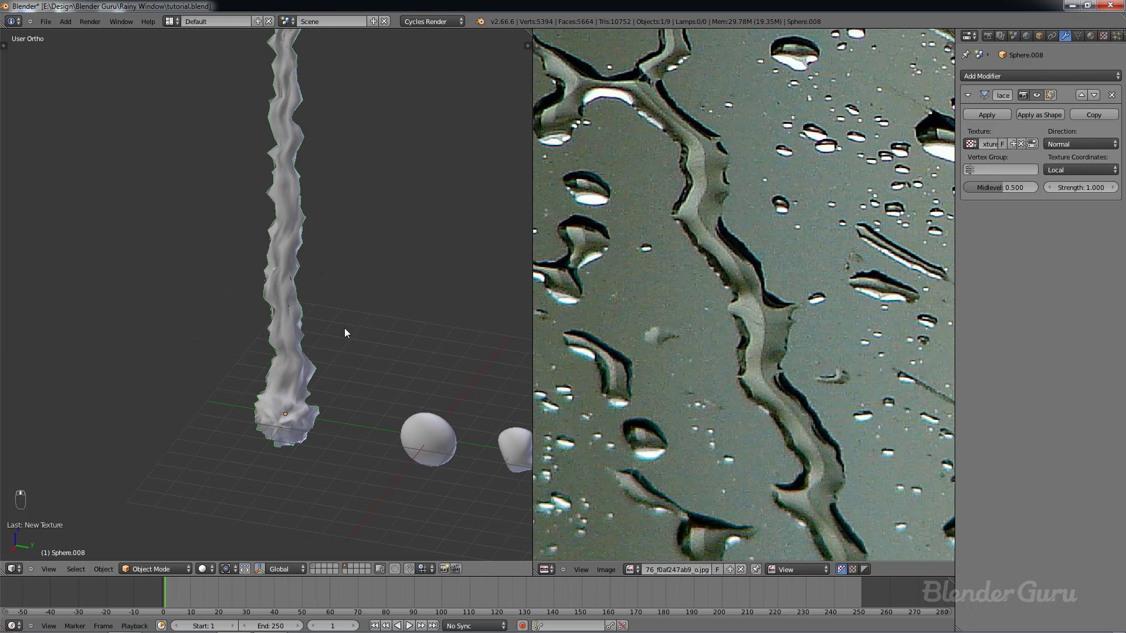
pyautogui.click(1015, 169)
pyautogui.moveTo(286, 294); pyautogui.dragTo(286, 170, button='middle')
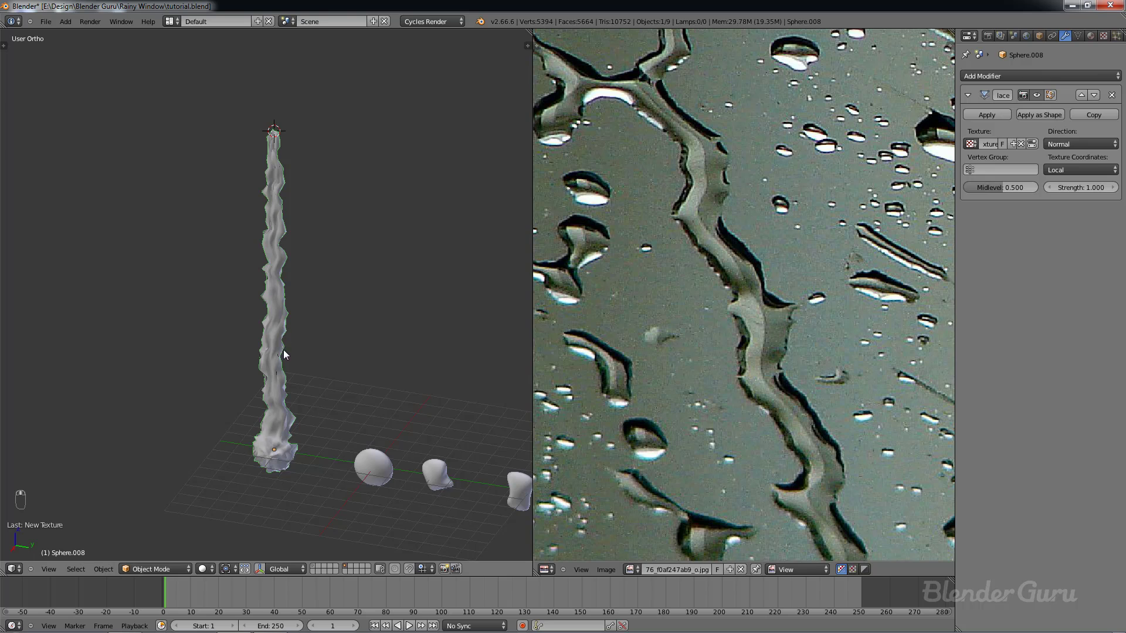
pyautogui.scroll(4, 286, 311)
pyautogui.scroll(-4, 302, 403)
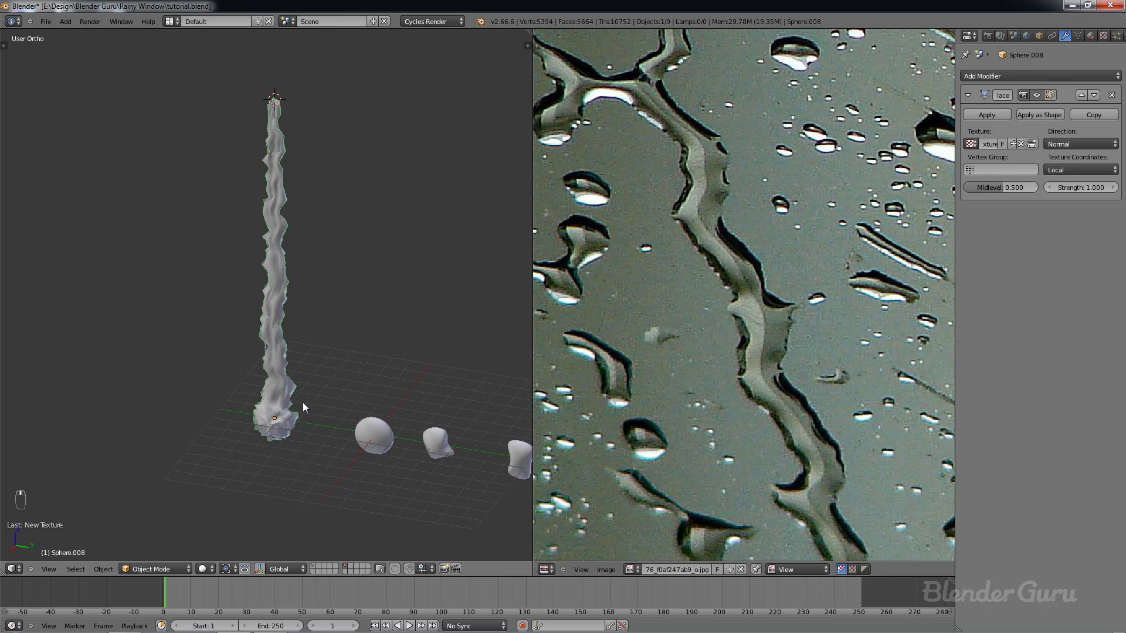
# Step: Check the trail's vertex weights in Weight Paint mode from the right view and return to Object Mode
pyautogui.press('KP_1')
pyautogui.press('KP_3')
pyautogui.press('Tab')
pyautogui.press('Tab')
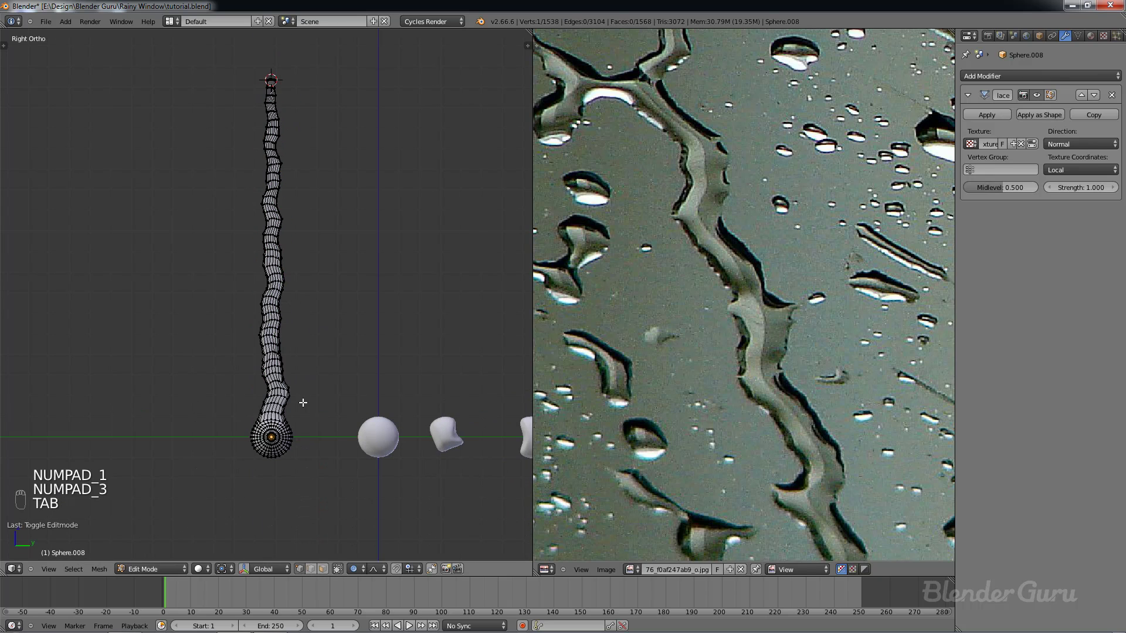
pyautogui.hotkey('ctrl', 'Tab')
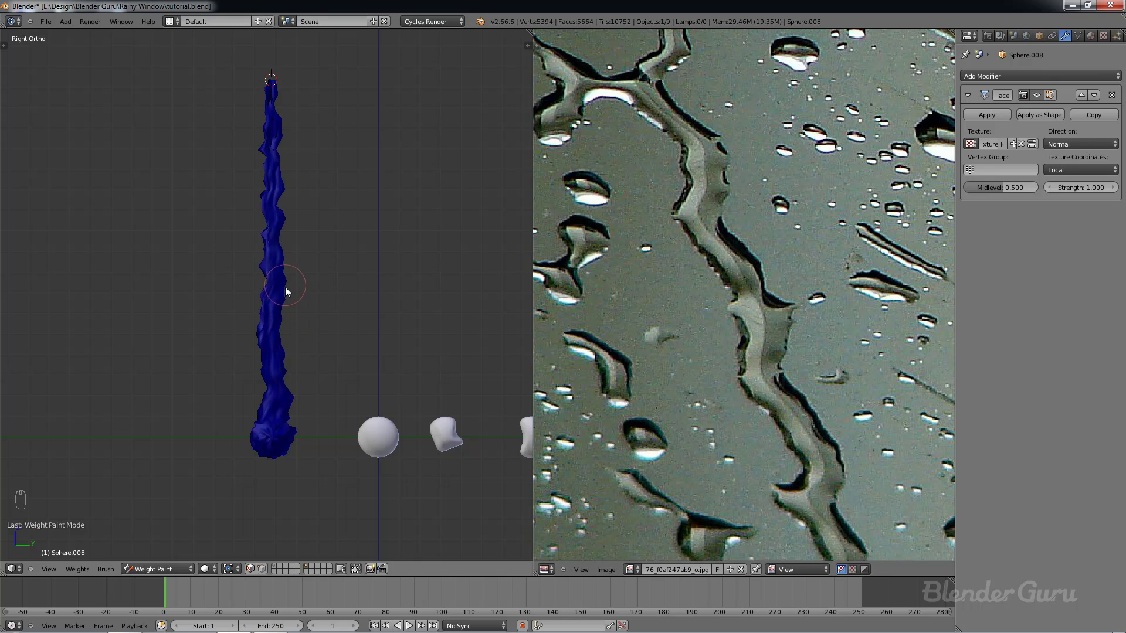
pyautogui.hotkey('ctrl', 'Tab')
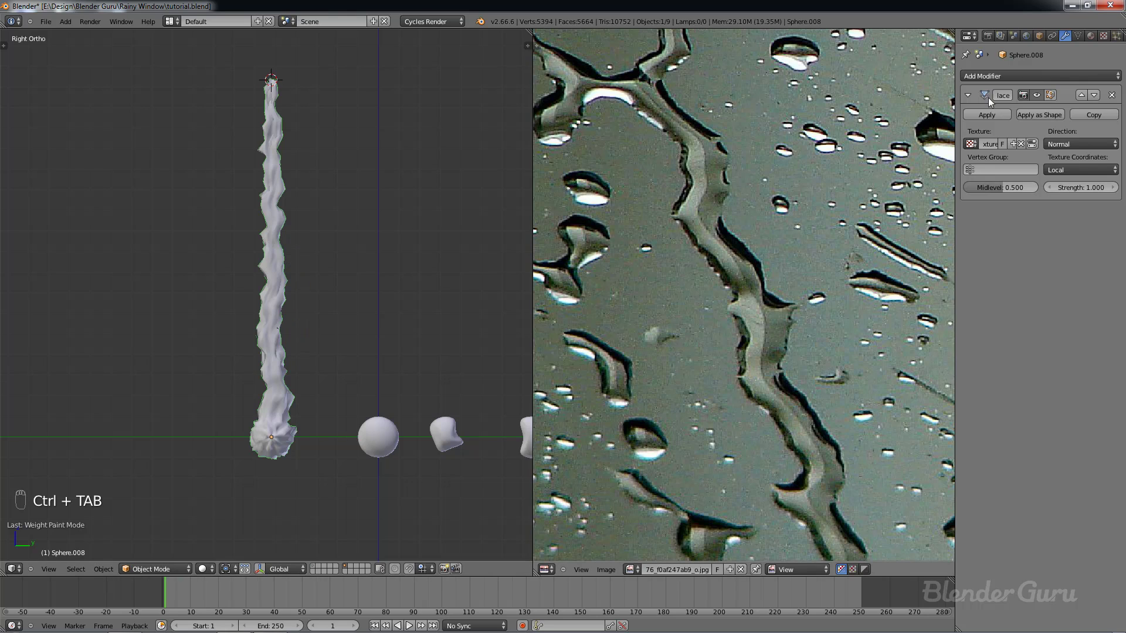
# Step: Create a vertex group on the trail mesh and assign all its vertices with a weight of 1.000
pyautogui.click(1078, 35)
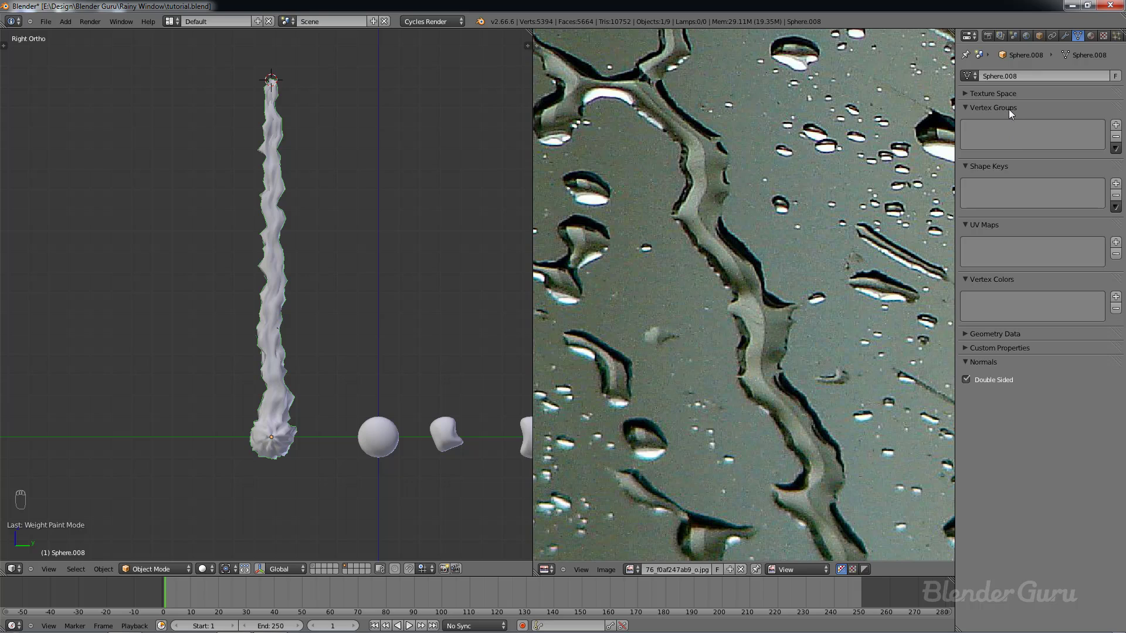
pyautogui.click(1116, 125)
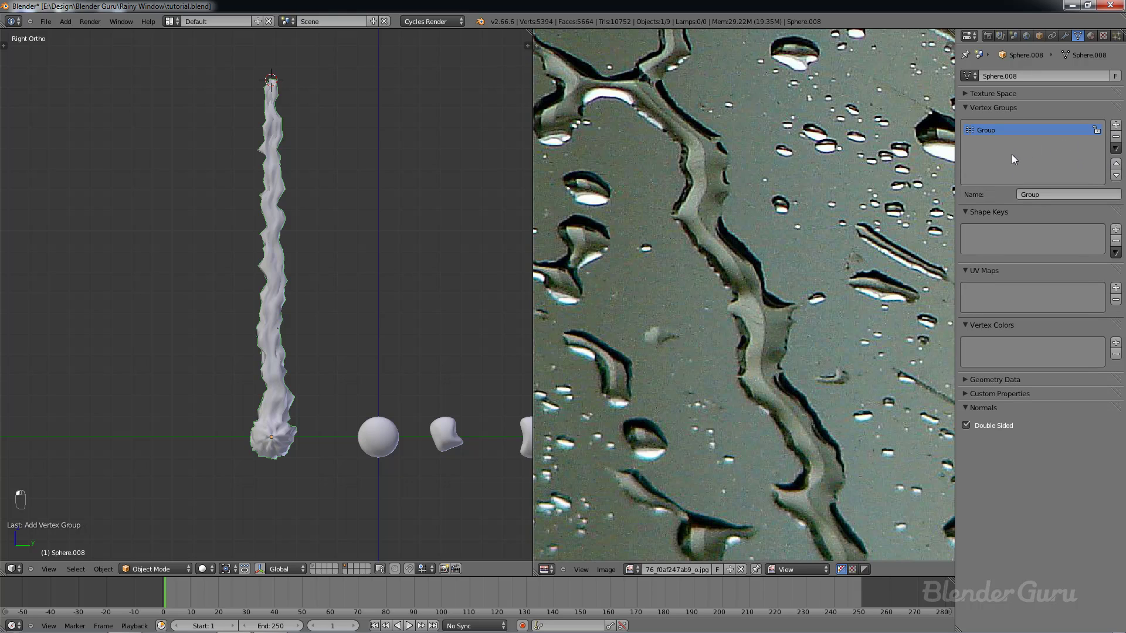
pyautogui.press('Tab')
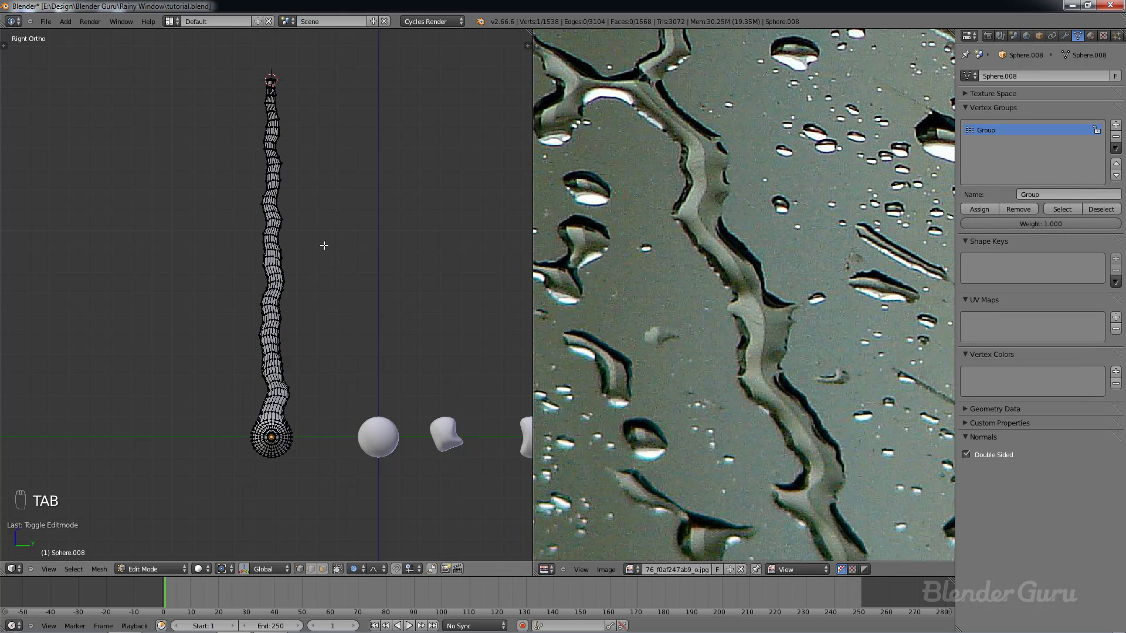
pyautogui.press('a')
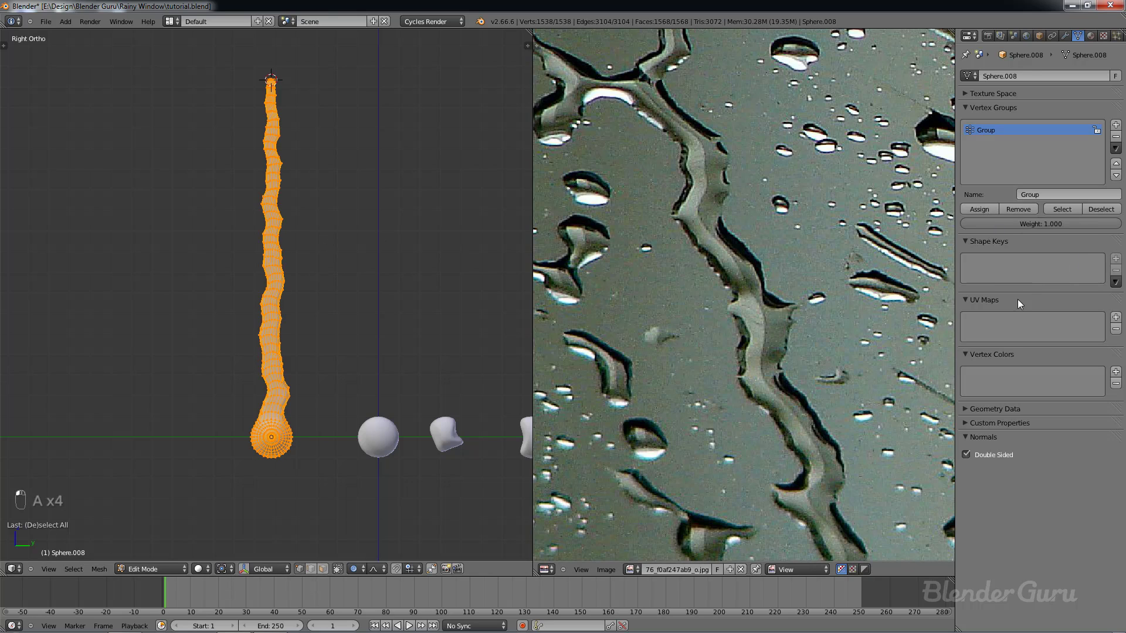
pyautogui.click(981, 209)
pyautogui.press('Tab')
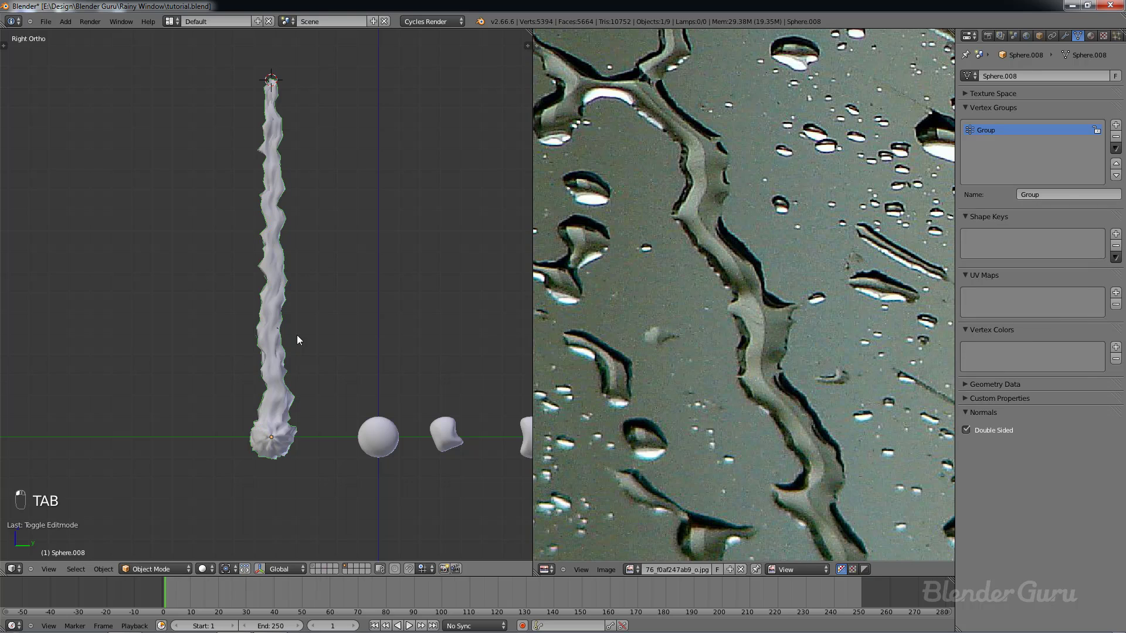
# Step: Switch the trail to Weight Paint mode and show the brush settings
pyautogui.hotkey('ctrl', 'Tab')
pyautogui.moveTo(323, 237)
pyautogui.mouseDown(button='middle')
pyautogui.moveTo(326, 204)
pyautogui.moveTo(232, 233)
pyautogui.moveTo(336, 223)
pyautogui.moveTo(368, 195)
pyautogui.moveTo(385, 212)
pyautogui.moveTo(340, 219)
pyautogui.moveTo(380, 202)
pyautogui.mouseUp(button='middle')
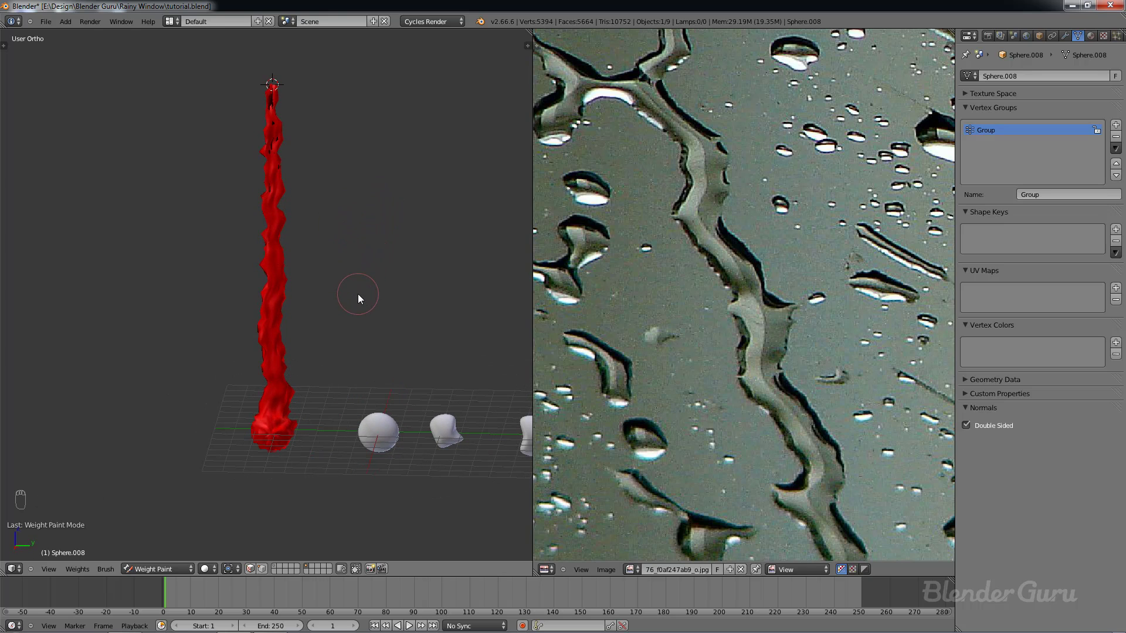
pyautogui.press('t')
pyautogui.press('t')
pyautogui.press('t')
pyautogui.press('t')
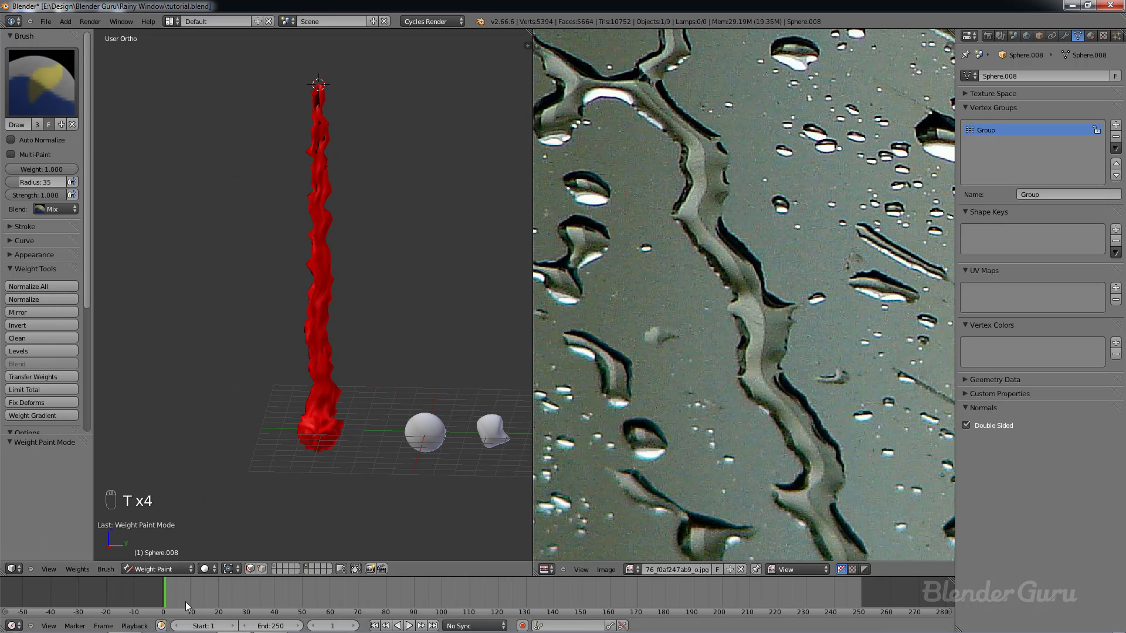
# Step: Switch the trail to Object Mode and back to Weight Paint mode
pyautogui.click(163, 570)
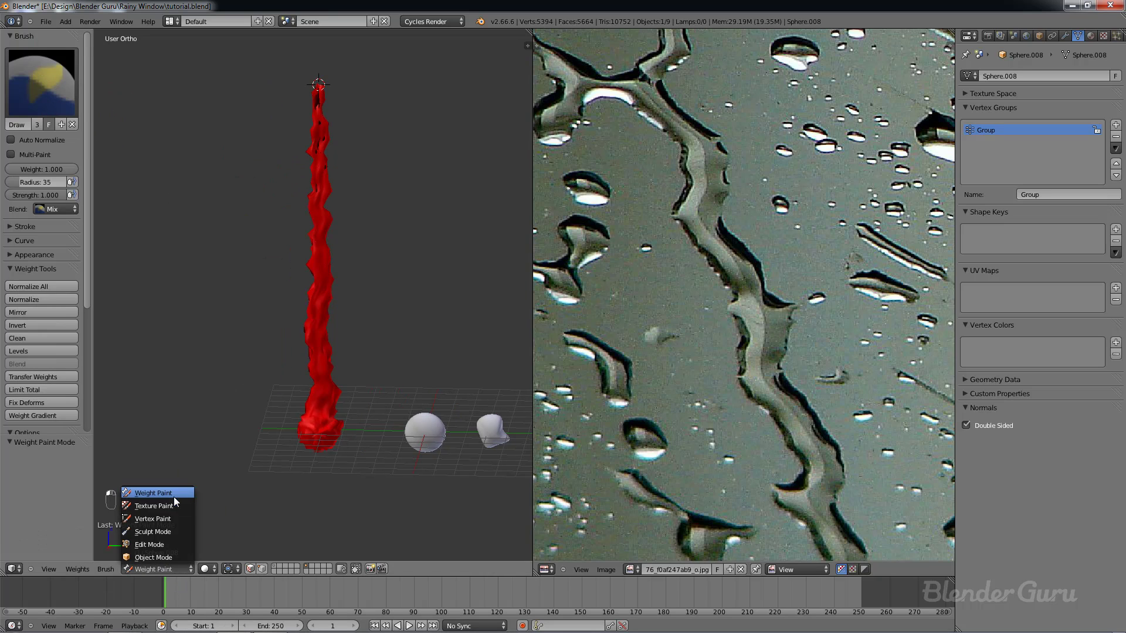
pyautogui.click(154, 557)
pyautogui.click(147, 568)
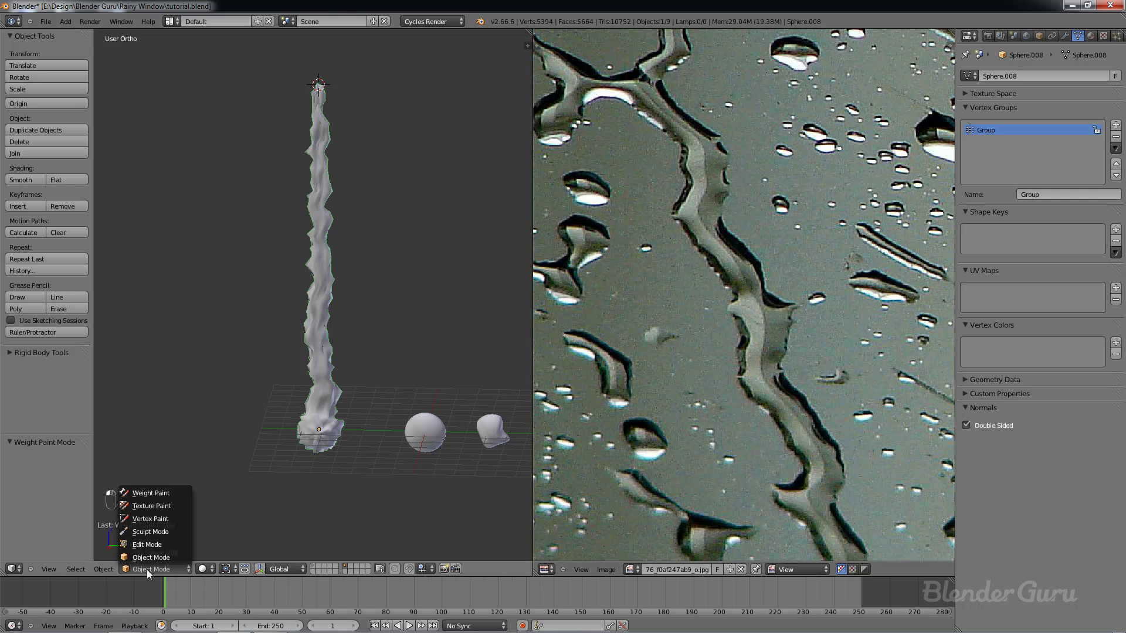
pyautogui.click(151, 494)
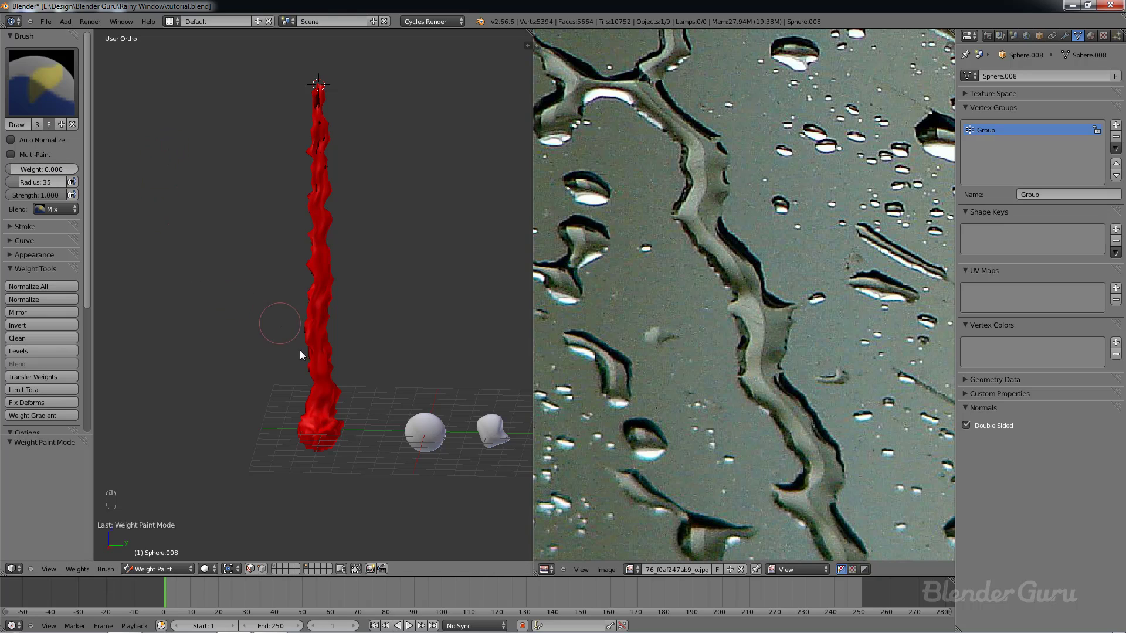
# Step: Set the brush radius to 140 and paint weight 0.000 over the round drop at the trail's lower end from the right view
pyautogui.scroll(2, 329, 393)
pyautogui.press('KP_1')
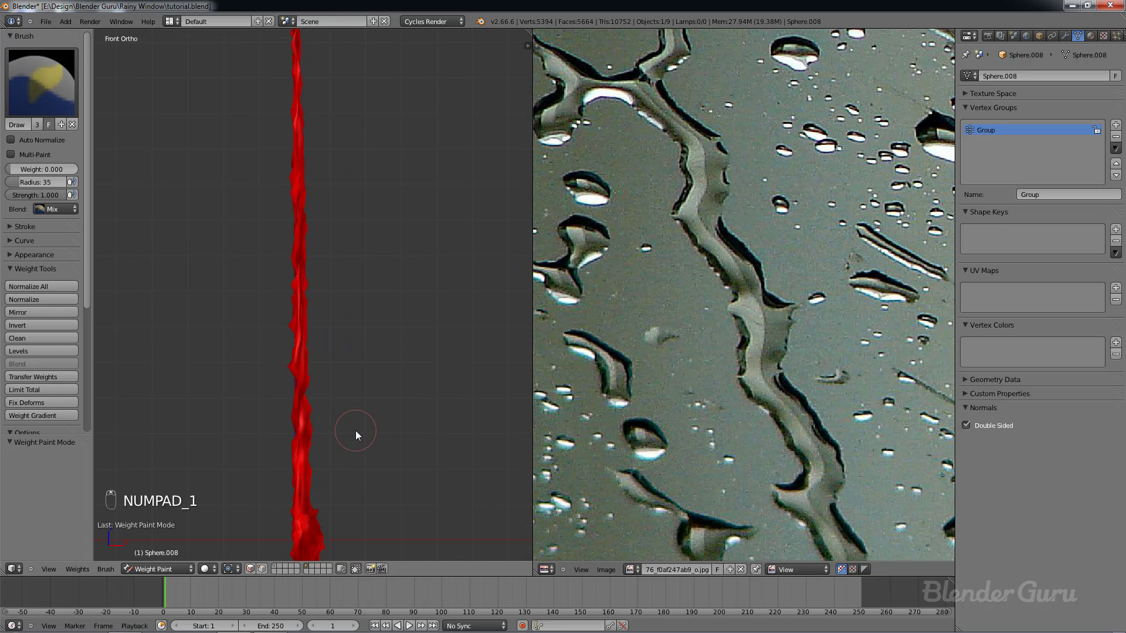
pyautogui.press('KP_3')
pyautogui.press('KP_Enter')
pyautogui.scroll(-3, 355, 431)
pyautogui.keyDown('shift'); pyautogui.moveTo(355, 431); pyautogui.dragTo(335, 309, button='middle'); pyautogui.keyUp('shift')
pyautogui.scroll(6, 335, 308)
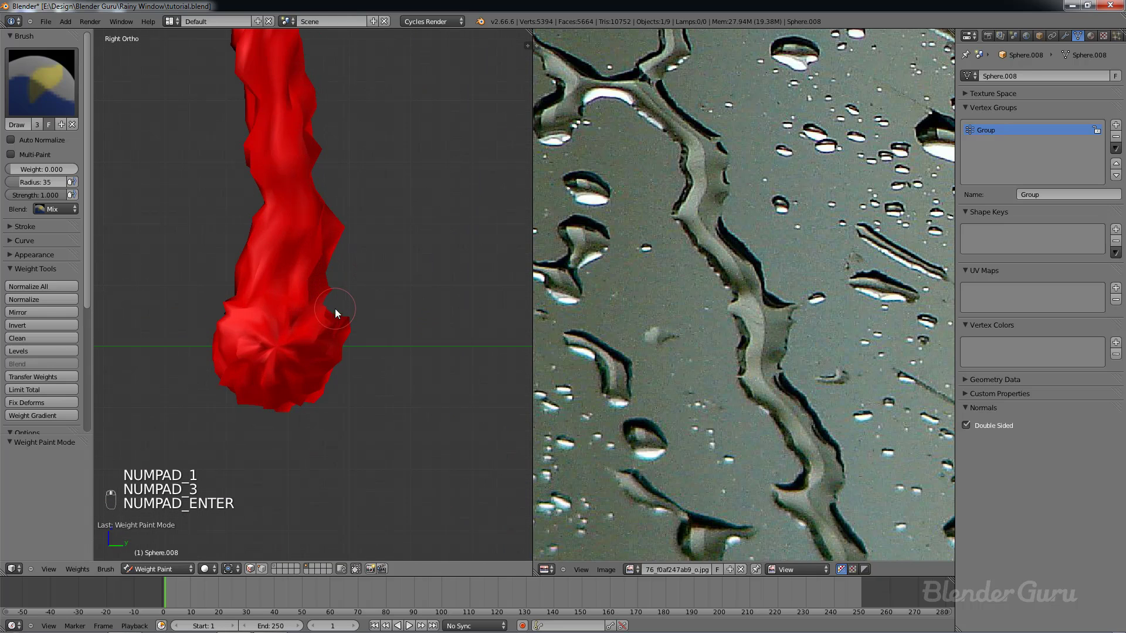
pyautogui.press('f')
pyautogui.click(357, 378)
pyautogui.moveTo(317, 356)
pyautogui.mouseDown()
pyautogui.moveTo(295, 339)
pyautogui.moveTo(299, 372)
pyautogui.mouseUp()
pyautogui.scroll(-1, 352, 385)
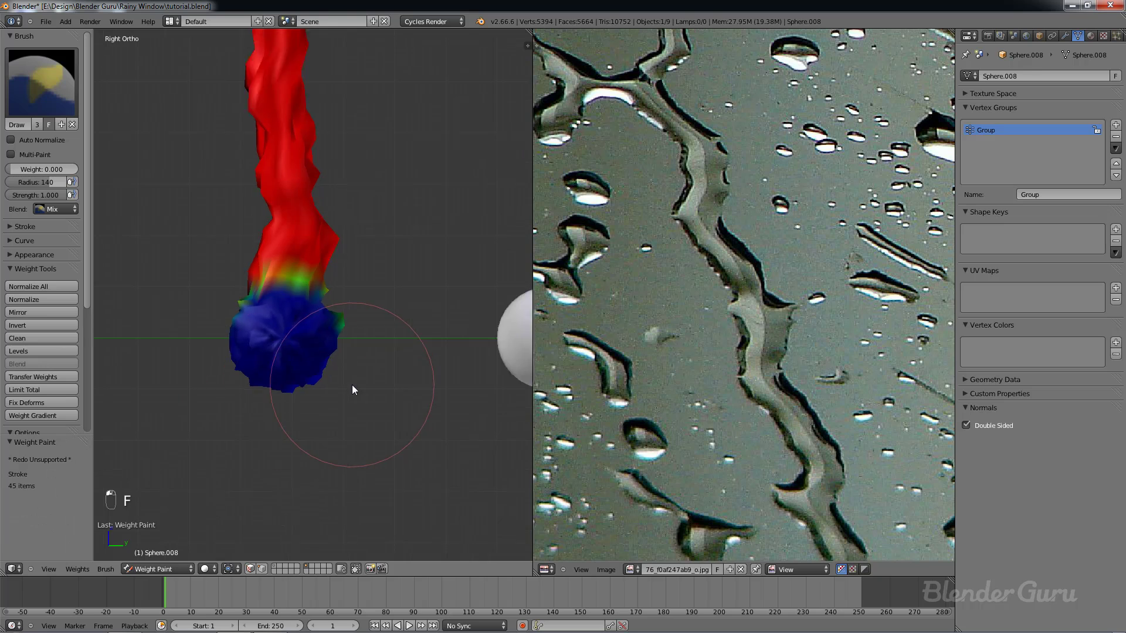
# Step: Paint weight 0.000 over the opposite side of the round drop
pyautogui.moveTo(351, 384); pyautogui.dragTo(322, 356, button='middle')
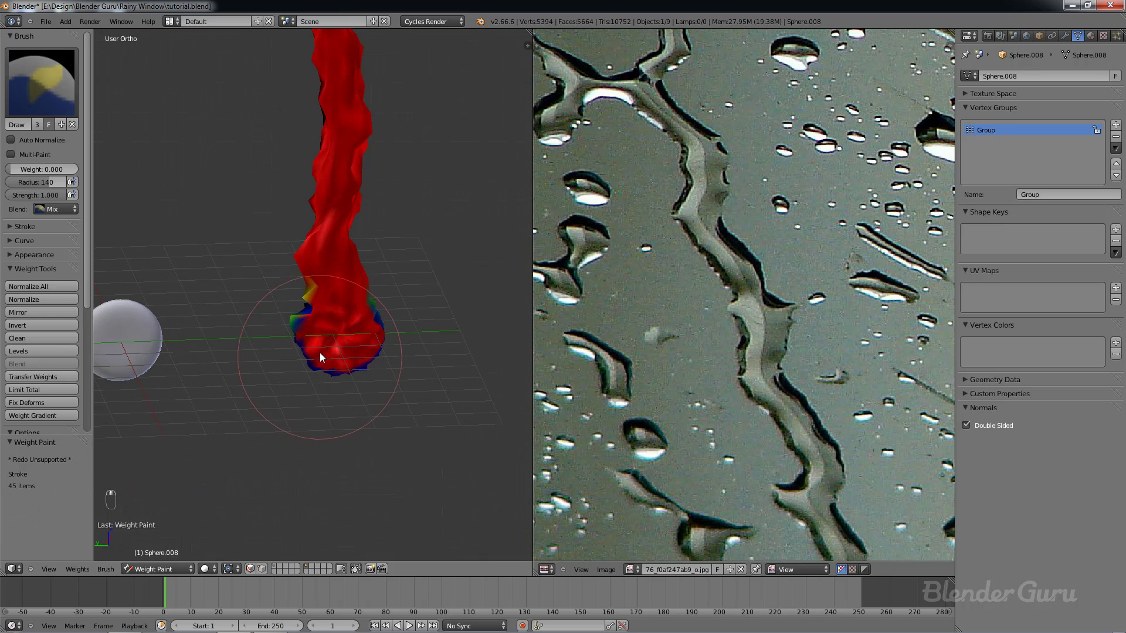
pyautogui.moveTo(320, 353); pyautogui.dragTo(369, 358)
pyautogui.scroll(4, 368, 359)
pyautogui.moveTo(306, 387)
pyautogui.mouseDown()
pyautogui.moveTo(269, 351)
pyautogui.moveTo(412, 405)
pyautogui.mouseUp()
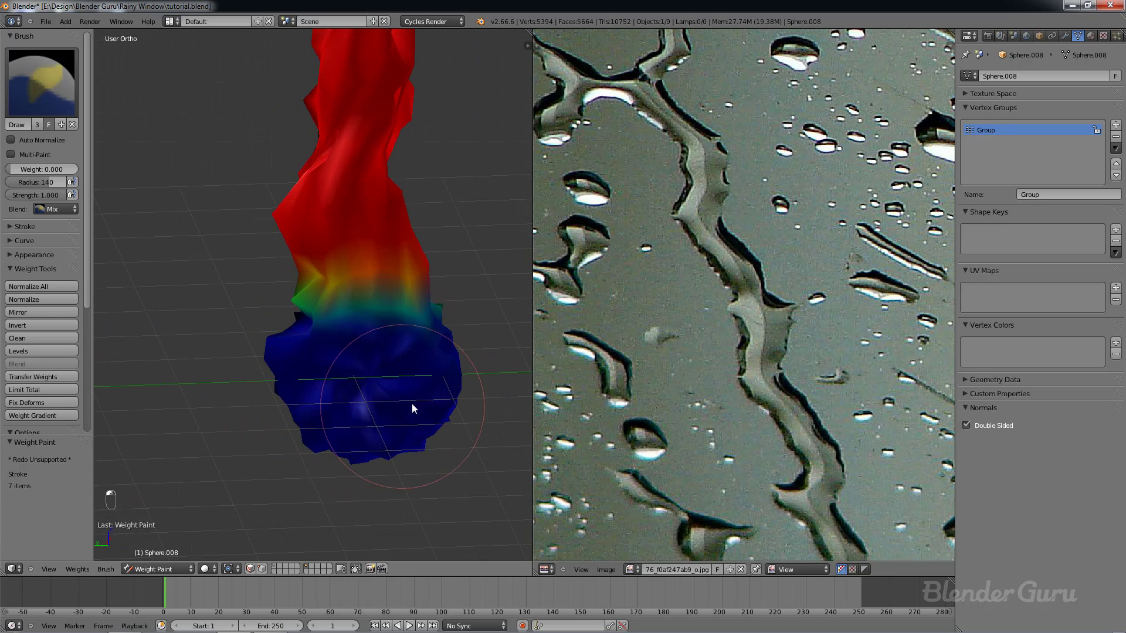
# Step: Reduce the brush radius to 26 and paint a zero-weight strip up the middle of the trail's lower section from the right view
pyautogui.scroll(-3, 411, 403)
pyautogui.moveTo(389, 403)
pyautogui.mouseDown(button='middle')
pyautogui.moveTo(451, 368)
pyautogui.moveTo(354, 322)
pyautogui.moveTo(443, 301)
pyautogui.moveTo(351, 319)
pyautogui.mouseUp(button='middle')
pyautogui.press('KP_1')
pyautogui.press('KP_3')
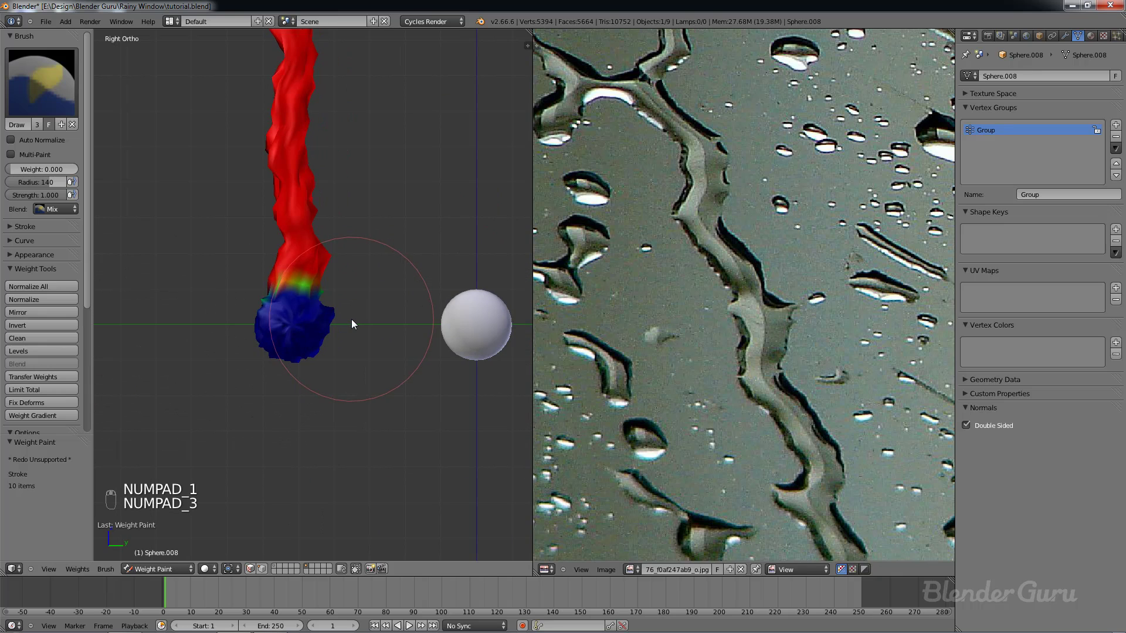
pyautogui.scroll(3, 351, 319)
pyautogui.press('f')
pyautogui.press('f')
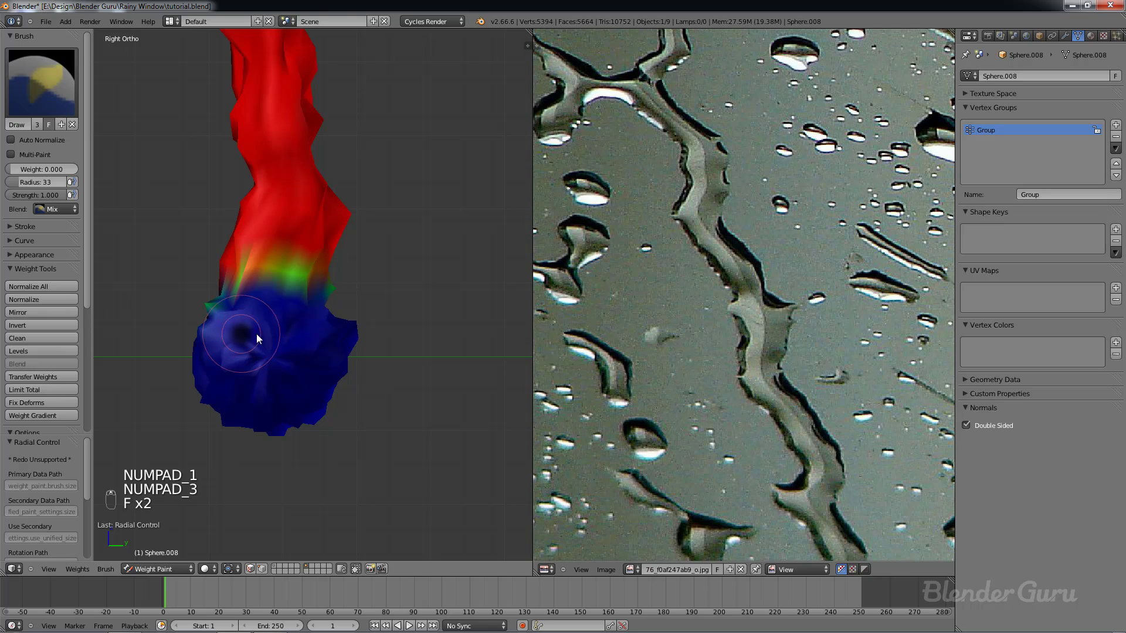
pyautogui.click(261, 332)
pyautogui.moveTo(280, 275)
pyautogui.mouseDown()
pyautogui.moveTo(294, 133)
pyautogui.moveTo(270, 125)
pyautogui.moveTo(283, 170)
pyautogui.moveTo(286, 135)
pyautogui.mouseUp()
pyautogui.scroll(-2, 287, 130)
pyautogui.keyDown('shift'); pyautogui.moveTo(288, 135); pyautogui.dragTo(285, 279, button='middle'); pyautogui.keyUp('shift')
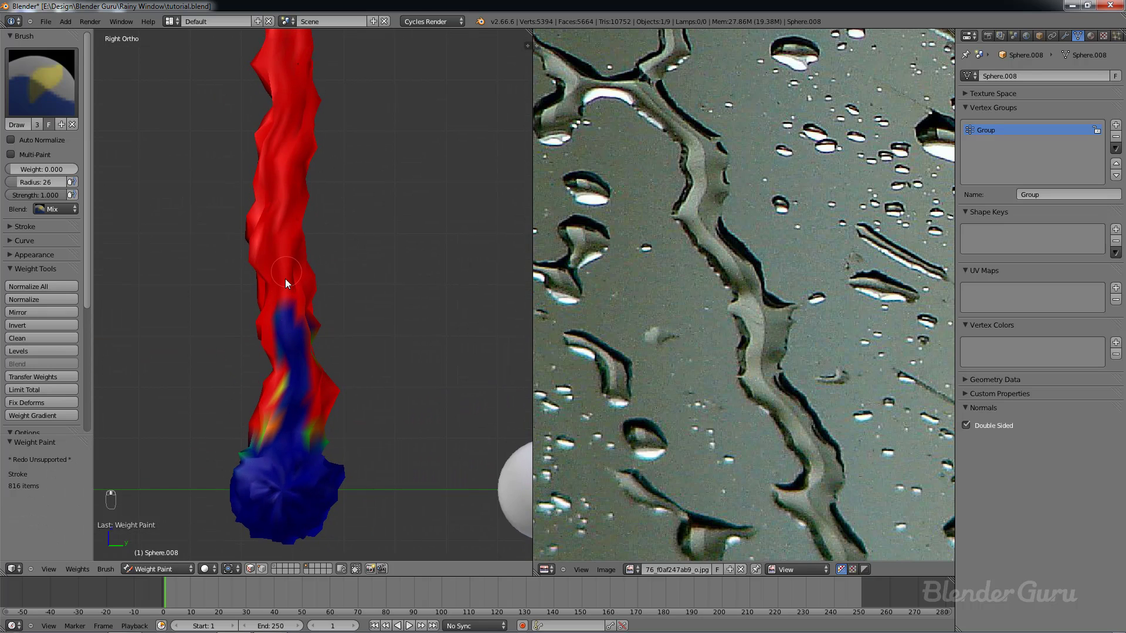
# Step: Hide the Displace modifier's effect in the viewport and extend the zero-weight strip further up the trail
pyautogui.click(1065, 36)
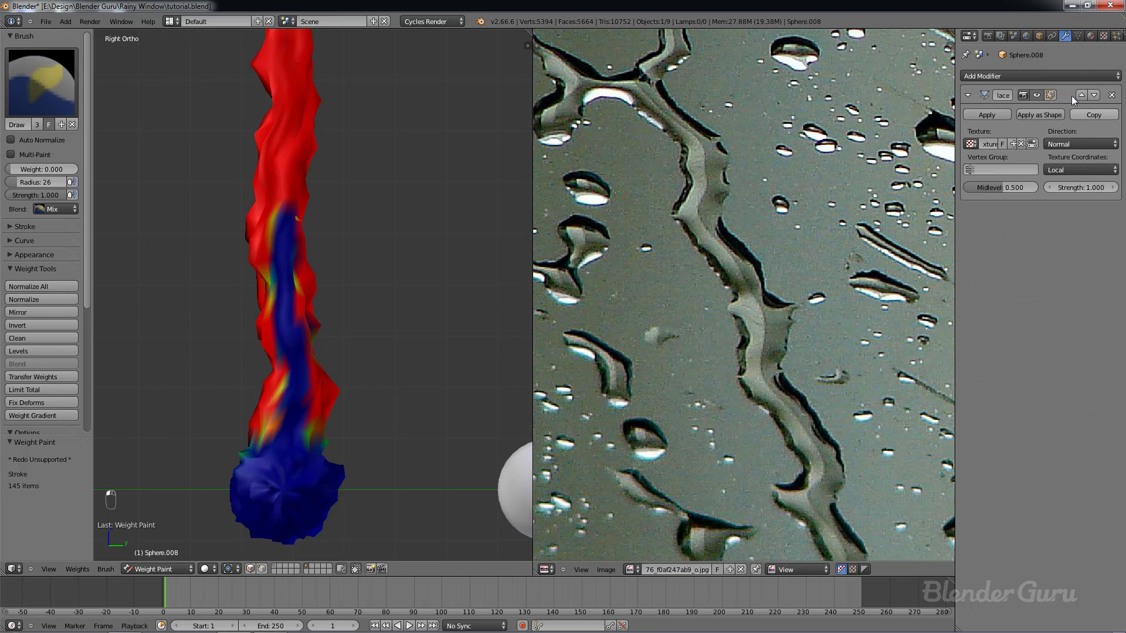
pyautogui.click(1036, 95)
pyautogui.moveTo(290, 339)
pyautogui.mouseDown()
pyautogui.moveTo(279, 231)
pyautogui.moveTo(294, 106)
pyautogui.mouseUp()
pyautogui.keyDown('shift'); pyautogui.moveTo(293, 73); pyautogui.dragTo(289, 308, button='middle'); pyautogui.keyUp('shift')
# Step: Set the brush radius to 16 and continue the zero-weight strip along the centre of the trail's middle section
pyautogui.press('f')
pyautogui.click(283, 305)
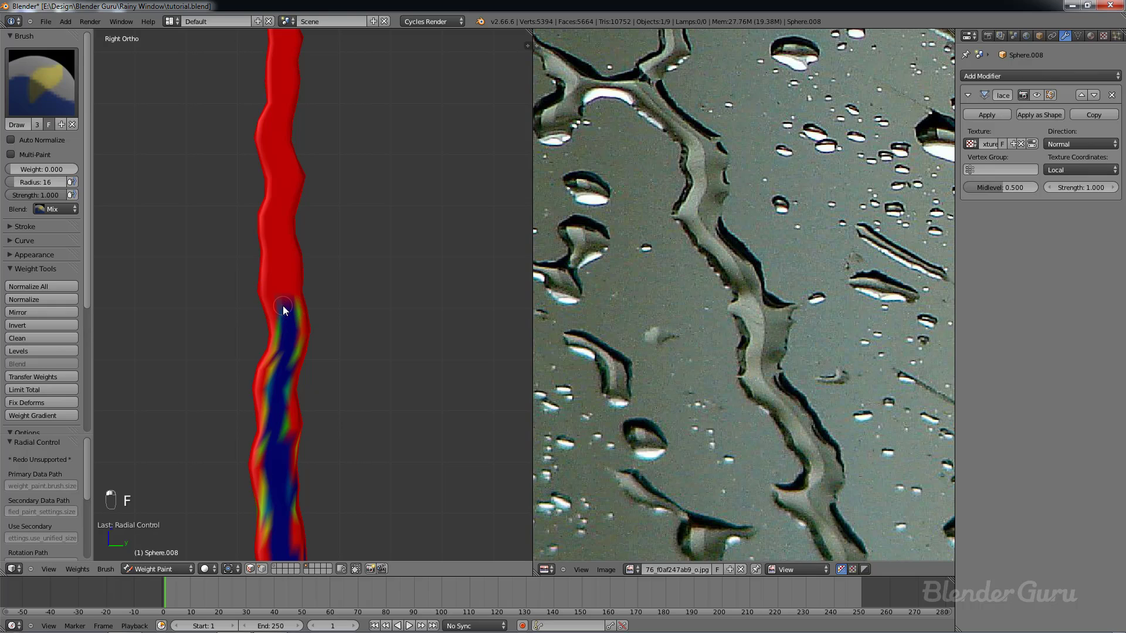
pyautogui.moveTo(280, 205); pyautogui.dragTo(280, 305)
pyautogui.keyDown('shift'); pyautogui.moveTo(293, 205); pyautogui.dragTo(284, 352, button='middle'); pyautogui.keyUp('shift')
pyautogui.moveTo(259, 212); pyautogui.dragTo(260, 305)
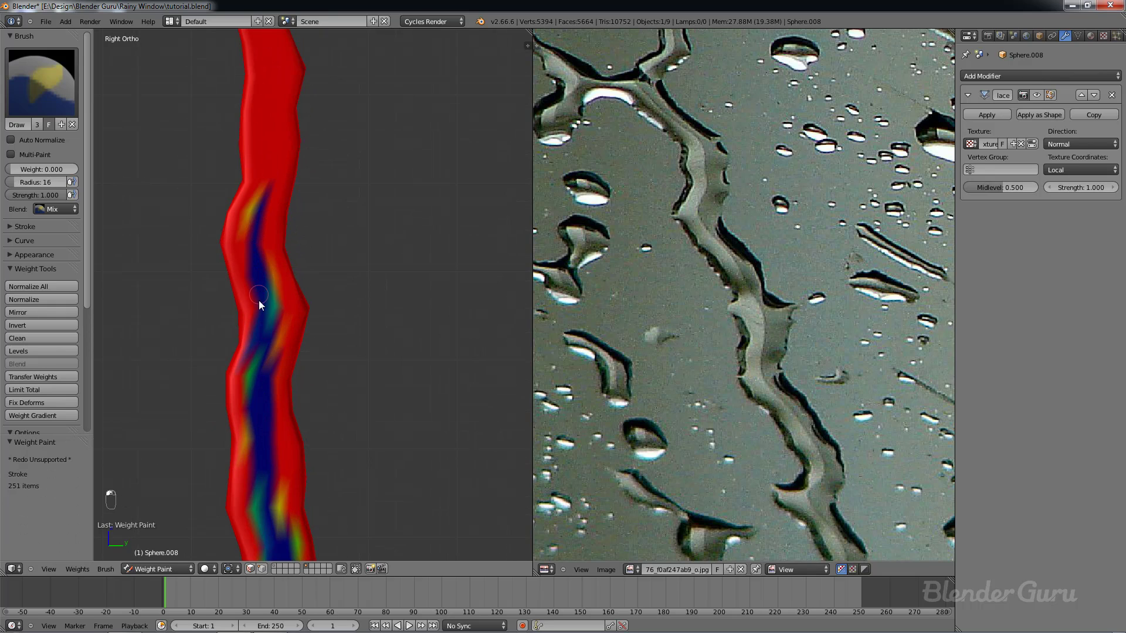
pyautogui.moveTo(270, 172); pyautogui.dragTo(273, 89)
pyautogui.keyDown('shift'); pyautogui.moveTo(273, 89); pyautogui.dragTo(301, 294, button='middle'); pyautogui.keyUp('shift')
# Step: Extend the zero-weight strip through the bends of the trail's upper section and widen it there
pyautogui.scroll(2, 304, 329)
pyautogui.moveTo(306, 320)
pyautogui.mouseDown()
pyautogui.moveTo(275, 211)
pyautogui.moveTo(289, 268)
pyautogui.mouseUp()
pyautogui.moveTo(283, 182)
pyautogui.mouseDown()
pyautogui.moveTo(273, 202)
pyautogui.moveTo(312, 52)
pyautogui.mouseUp()
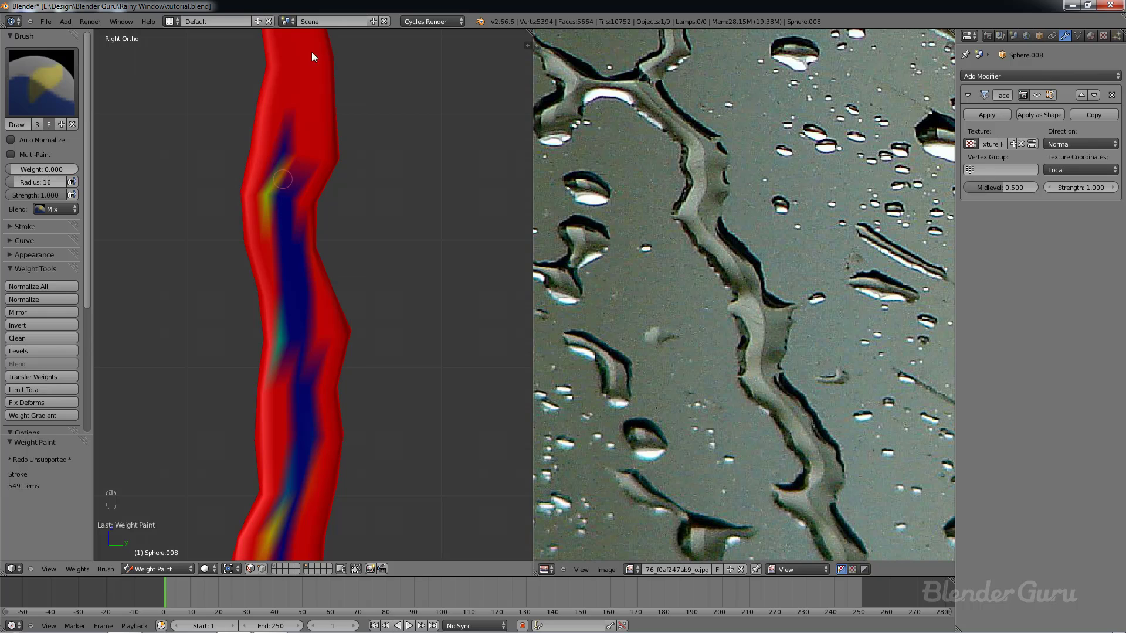
pyautogui.scroll(-4, 299, 105)
pyautogui.keyDown('shift'); pyautogui.moveTo(299, 104); pyautogui.dragTo(300, 199, button='middle'); pyautogui.keyUp('shift')
pyautogui.scroll(2, 312, 257)
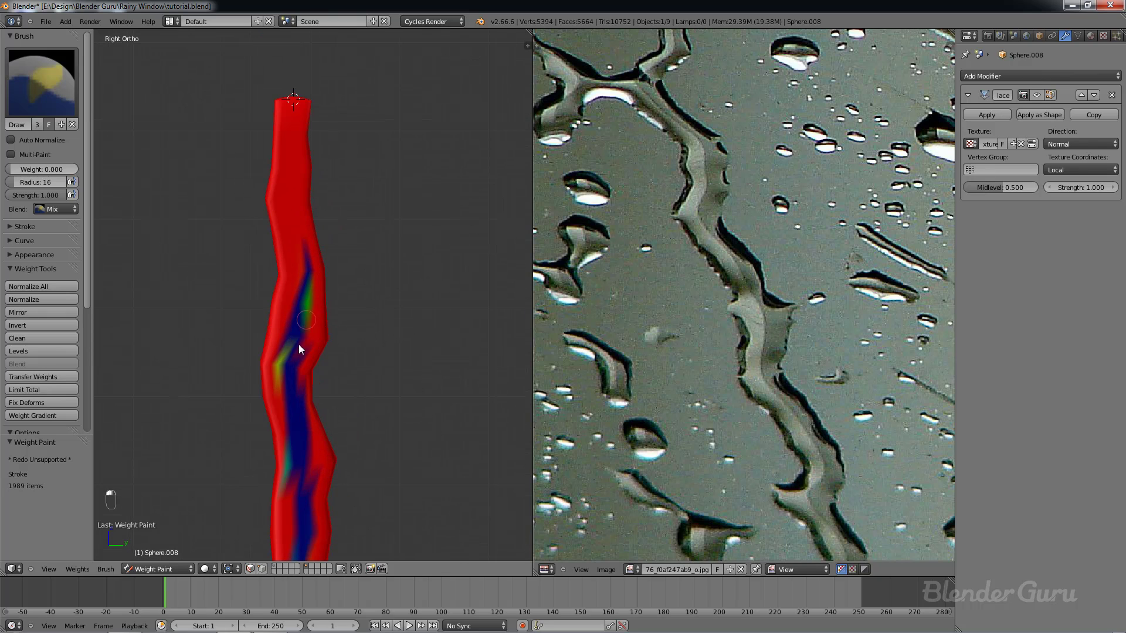
pyautogui.moveTo(310, 311); pyautogui.dragTo(305, 284)
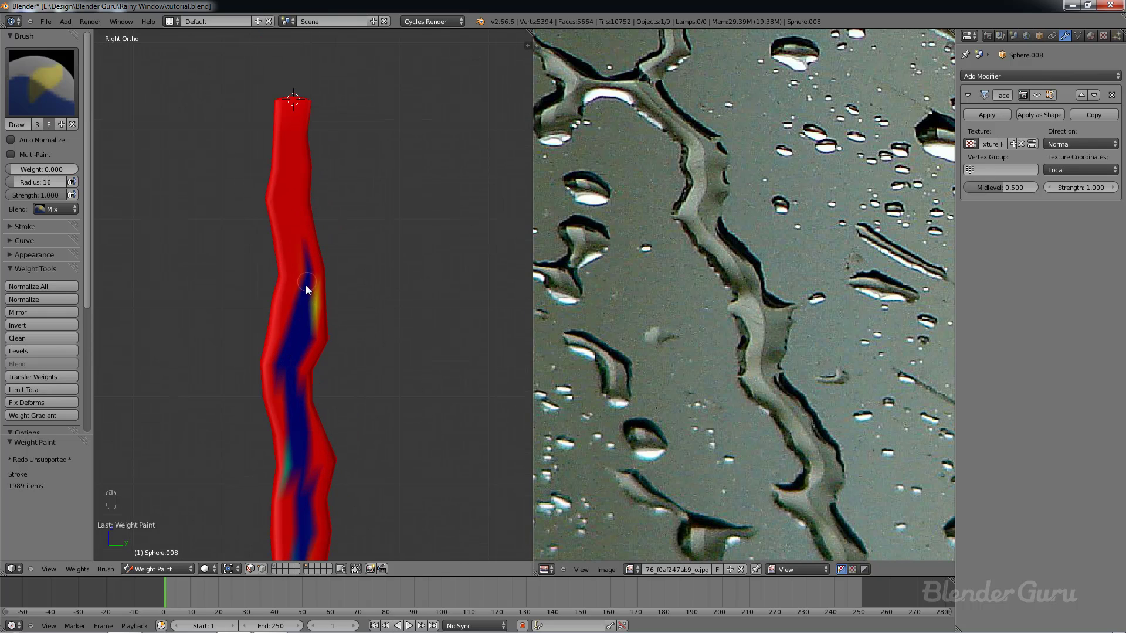
# Step: Carry the zero-weight strip up to the trail's top end, leaving only the side edges at full weight
pyautogui.scroll(6, 301, 280)
pyautogui.scroll(-3, 284, 261)
pyautogui.keyDown('shift'); pyautogui.moveTo(292, 241); pyautogui.dragTo(297, 349, button='middle'); pyautogui.keyUp('shift')
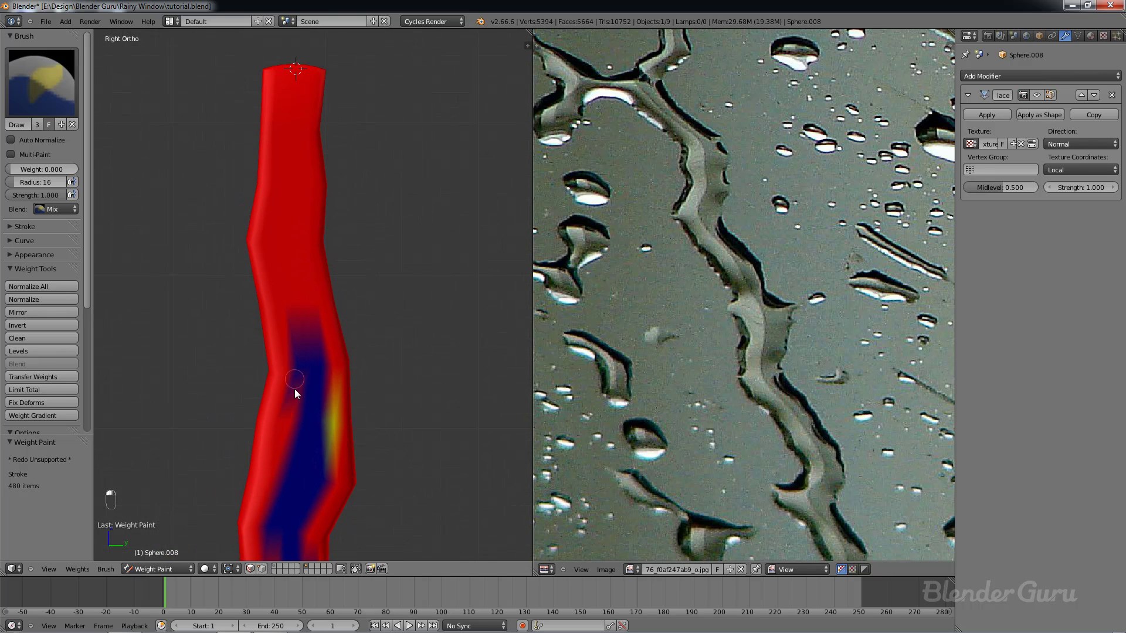
pyautogui.moveTo(325, 434)
pyautogui.mouseDown()
pyautogui.moveTo(300, 305)
pyautogui.moveTo(314, 303)
pyautogui.mouseUp()
pyautogui.moveTo(272, 261)
pyautogui.mouseDown()
pyautogui.moveTo(283, 302)
pyautogui.moveTo(315, 311)
pyautogui.moveTo(294, 171)
pyautogui.moveTo(293, 192)
pyautogui.moveTo(310, 192)
pyautogui.moveTo(275, 194)
pyautogui.moveTo(270, 244)
pyautogui.mouseUp()
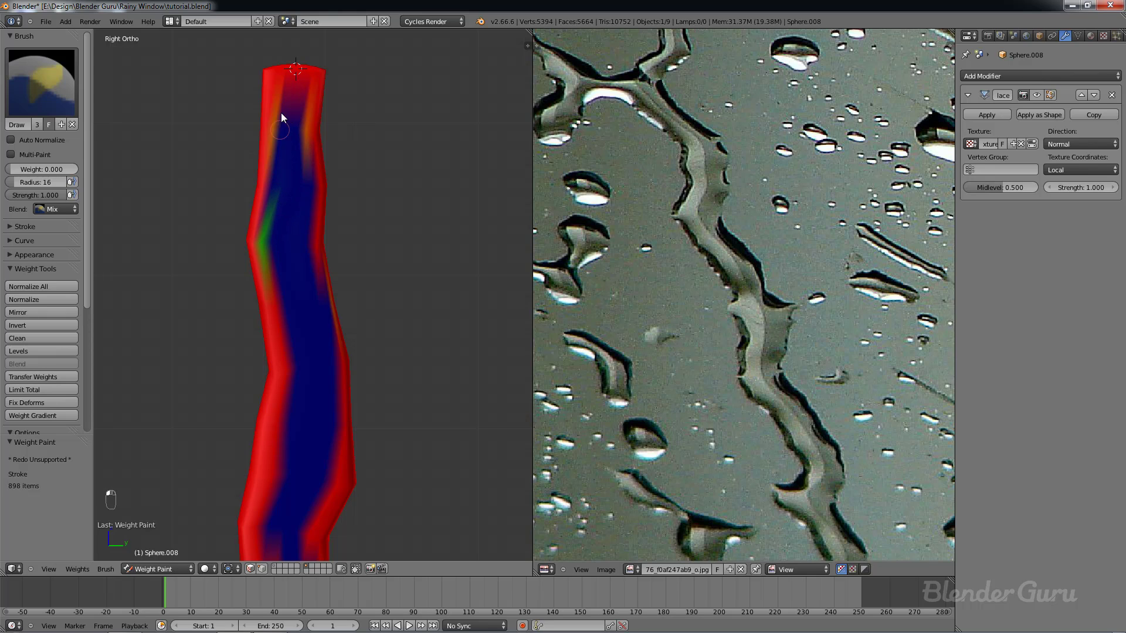
pyautogui.moveTo(303, 113); pyautogui.dragTo(310, 202)
# Step: Fill the narrow gaps of the zero-weight strip around the bends in the trail's middle section
pyautogui.scroll(-5, 323, 357)
pyautogui.scroll(6, 322, 357)
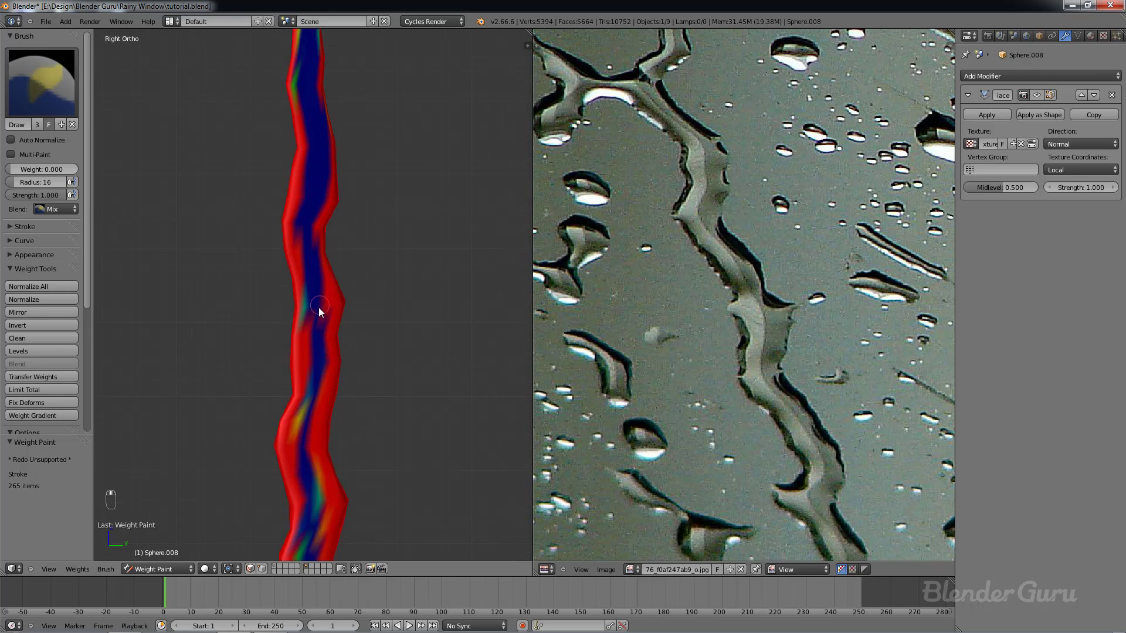
pyautogui.moveTo(305, 416)
pyautogui.mouseDown()
pyautogui.moveTo(309, 434)
pyautogui.moveTo(315, 364)
pyautogui.mouseUp()
pyautogui.scroll(-4, 324, 345)
pyautogui.keyDown('shift'); pyautogui.moveTo(325, 345); pyautogui.dragTo(332, 248, button='middle'); pyautogui.keyUp('shift')
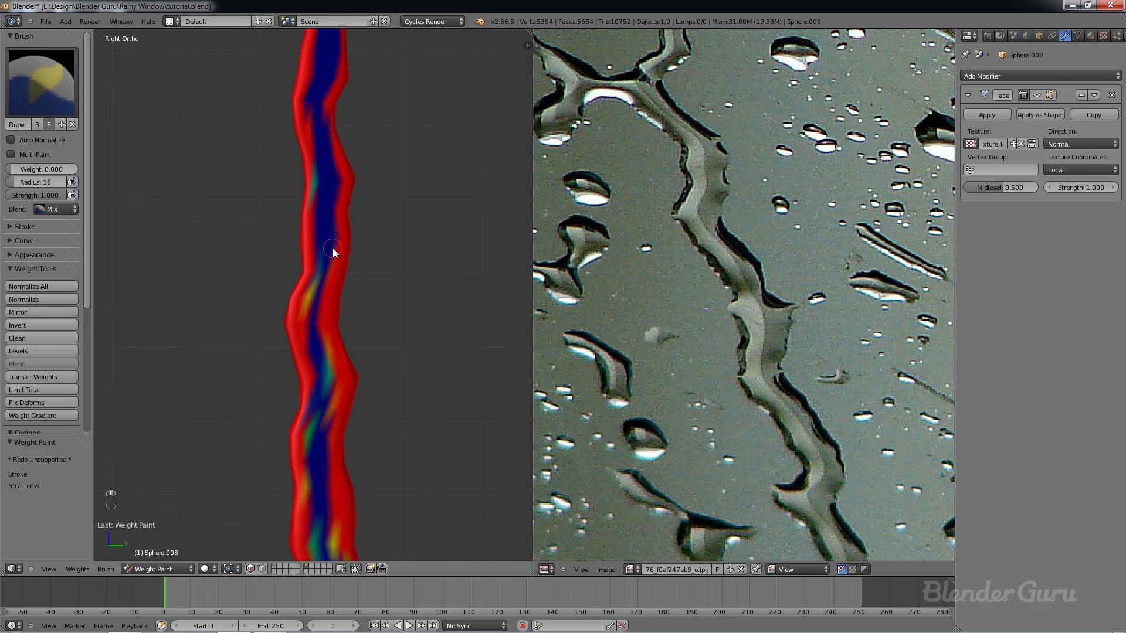
pyautogui.scroll(5, 314, 300)
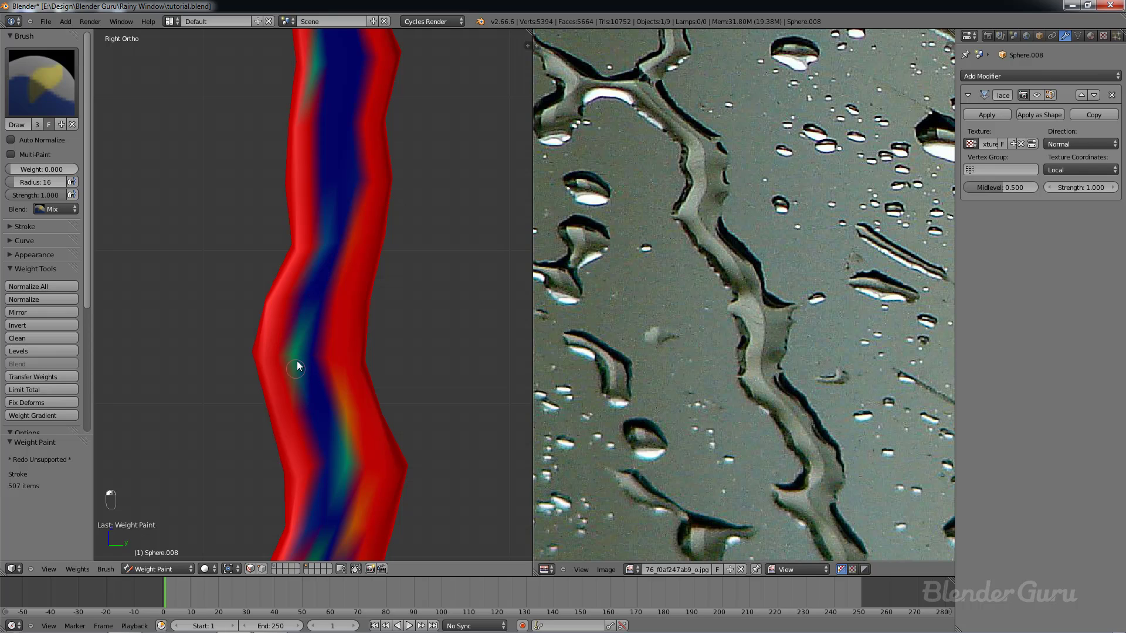
pyautogui.moveTo(297, 366); pyautogui.dragTo(309, 309)
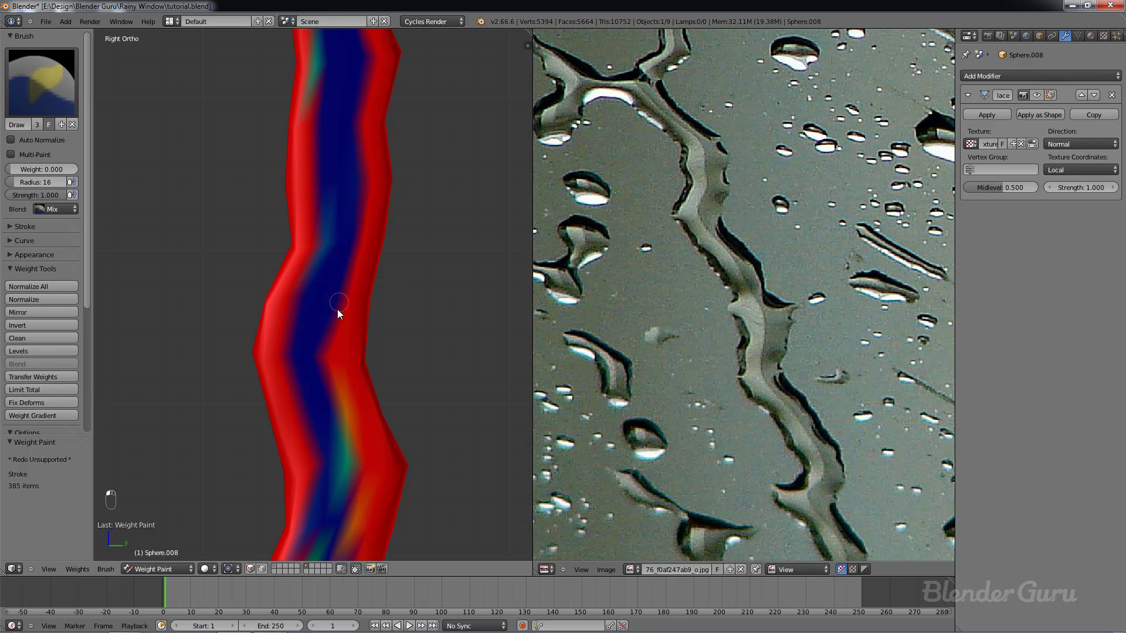
pyautogui.moveTo(332, 385); pyautogui.dragTo(329, 369)
# Step: Widen the zero-weight strip through the next bends down the trail, painting over the partly weighted patches beside it
pyautogui.scroll(-2, 329, 368)
pyautogui.keyDown('shift'); pyautogui.moveTo(329, 369); pyautogui.dragTo(325, 252, button='middle'); pyautogui.keyUp('shift')
pyautogui.scroll(4, 325, 252)
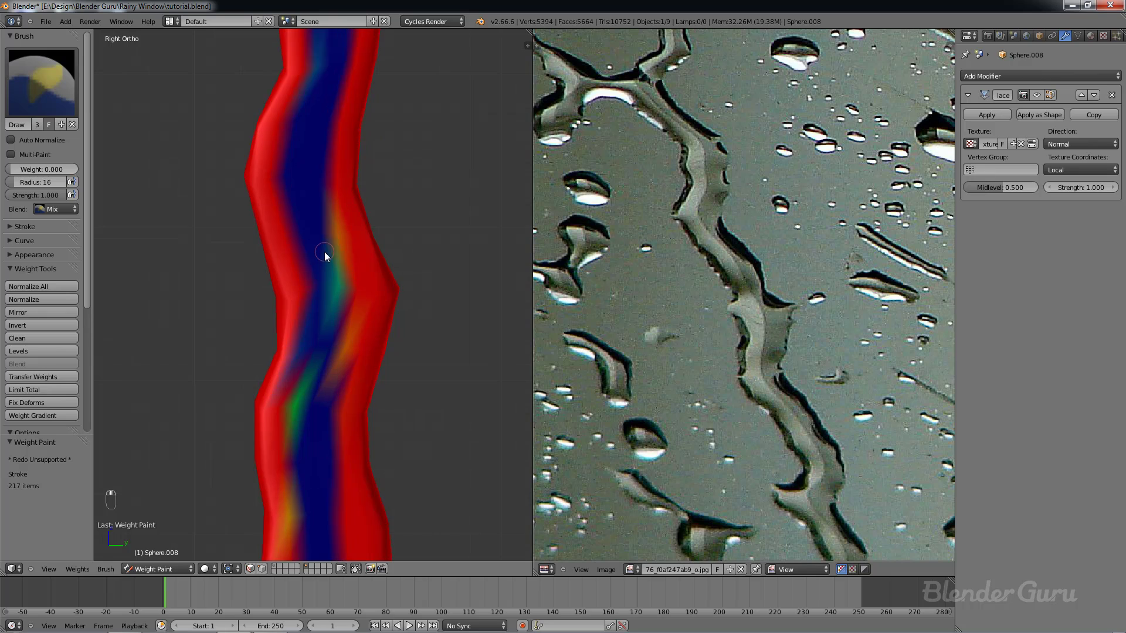
pyautogui.moveTo(329, 184)
pyautogui.mouseDown()
pyautogui.moveTo(360, 270)
pyautogui.moveTo(346, 384)
pyautogui.moveTo(361, 319)
pyautogui.mouseUp()
pyautogui.scroll(-3, 368, 284)
pyautogui.keyDown('shift'); pyautogui.moveTo(343, 305); pyautogui.dragTo(343, 190, button='middle'); pyautogui.keyUp('shift')
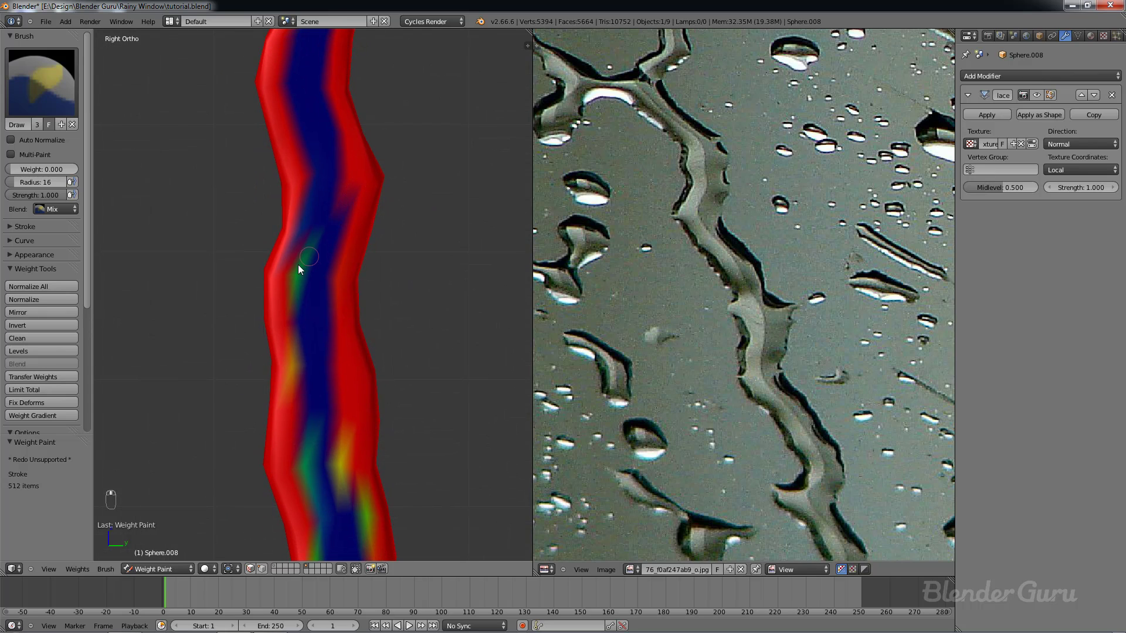
pyautogui.moveTo(298, 265)
pyautogui.mouseDown()
pyautogui.moveTo(300, 277)
pyautogui.moveTo(312, 274)
pyautogui.moveTo(306, 258)
pyautogui.mouseUp()
# Step: Clean up the zero-weight strip where it curves through the trail's lower-middle section
pyautogui.scroll(-2, 310, 252)
pyautogui.scroll(-2, 312, 299)
pyautogui.scroll(-1, 304, 308)
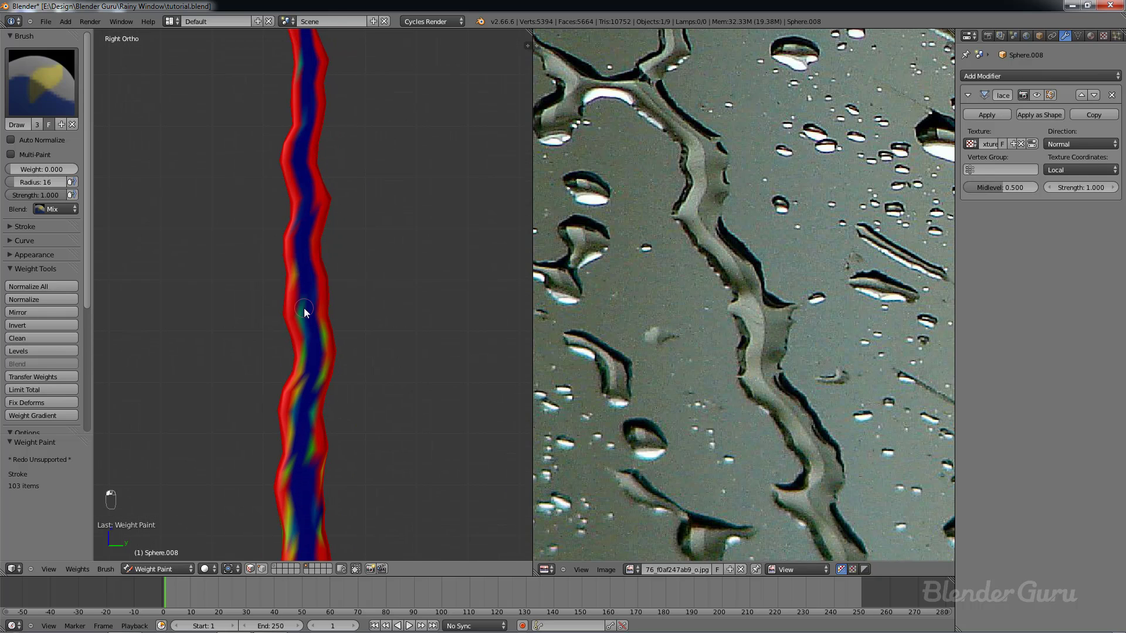
pyautogui.keyDown('shift'); pyautogui.moveTo(305, 310); pyautogui.dragTo(302, 231, button='middle'); pyautogui.keyUp('shift')
pyautogui.scroll(3, 302, 231)
pyautogui.moveTo(287, 189); pyautogui.dragTo(307, 242)
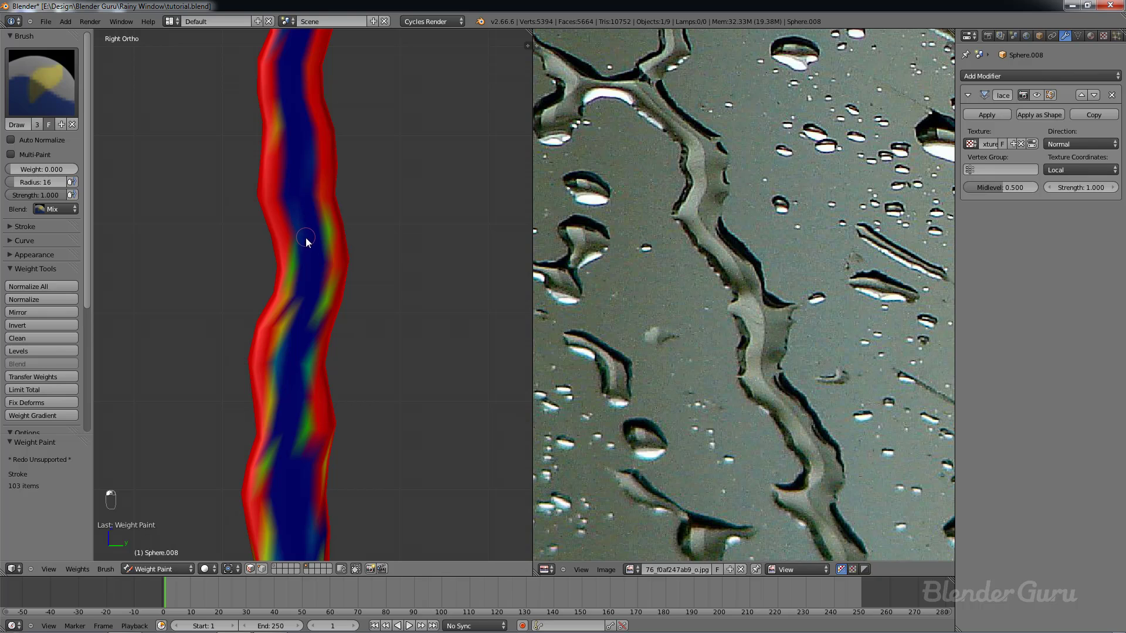
pyautogui.moveTo(314, 294); pyautogui.dragTo(310, 299)
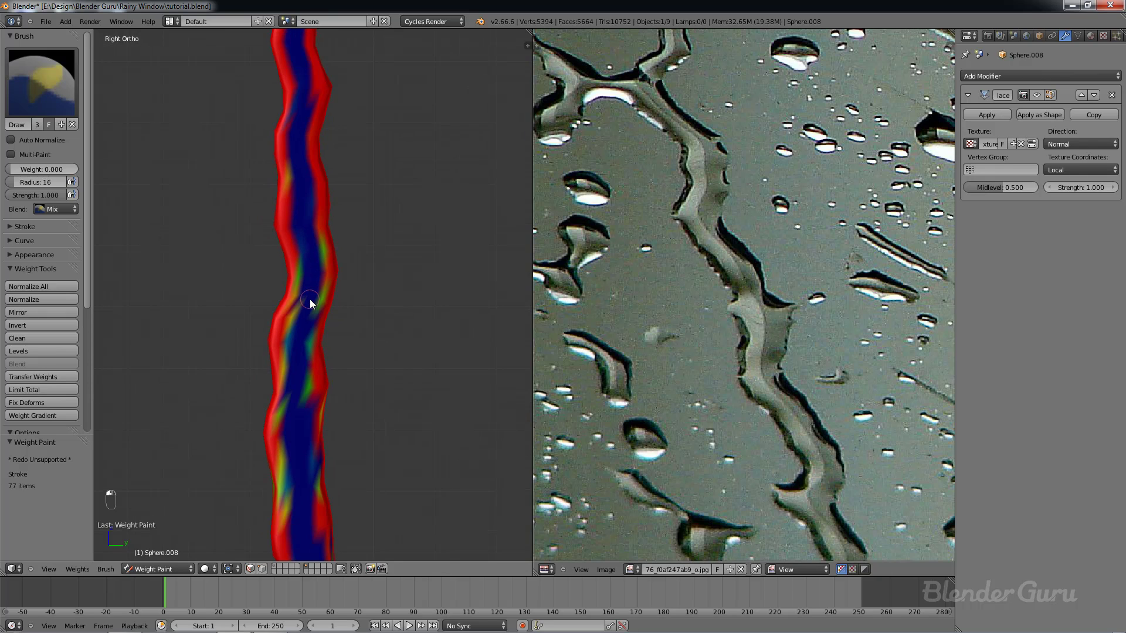
# Step: Touch up the zero-weight strip along the lowest stretch of the trail, down to the round drop
pyautogui.keyDown('shift'); pyautogui.moveTo(310, 299); pyautogui.dragTo(328, 214, button='middle'); pyautogui.keyUp('shift')
pyautogui.scroll(1, 329, 218)
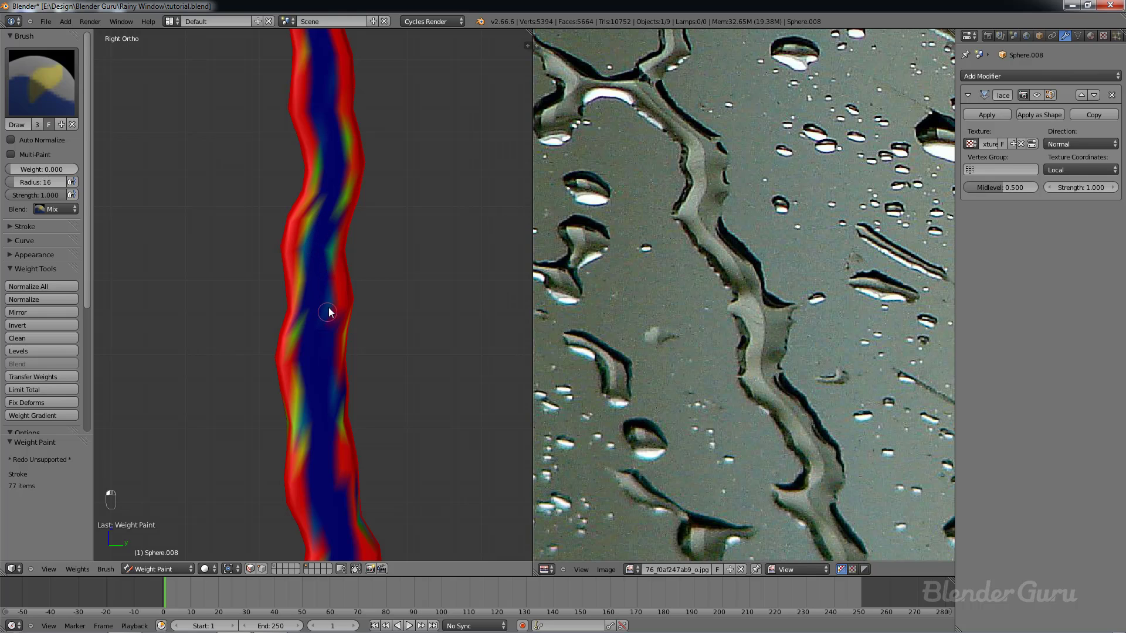
pyautogui.moveTo(327, 312); pyautogui.dragTo(327, 251)
pyautogui.scroll(-2, 321, 298)
pyautogui.keyDown('shift'); pyautogui.moveTo(321, 299); pyautogui.dragTo(329, 231, button='middle'); pyautogui.keyUp('shift')
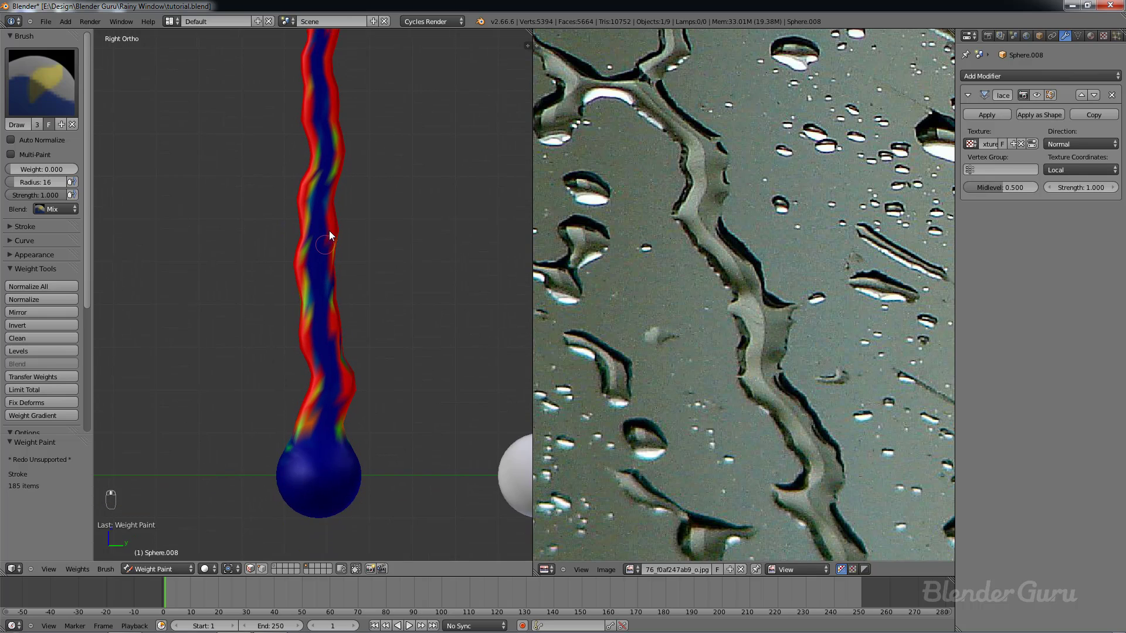
pyautogui.scroll(3, 344, 301)
pyautogui.scroll(-2, 336, 352)
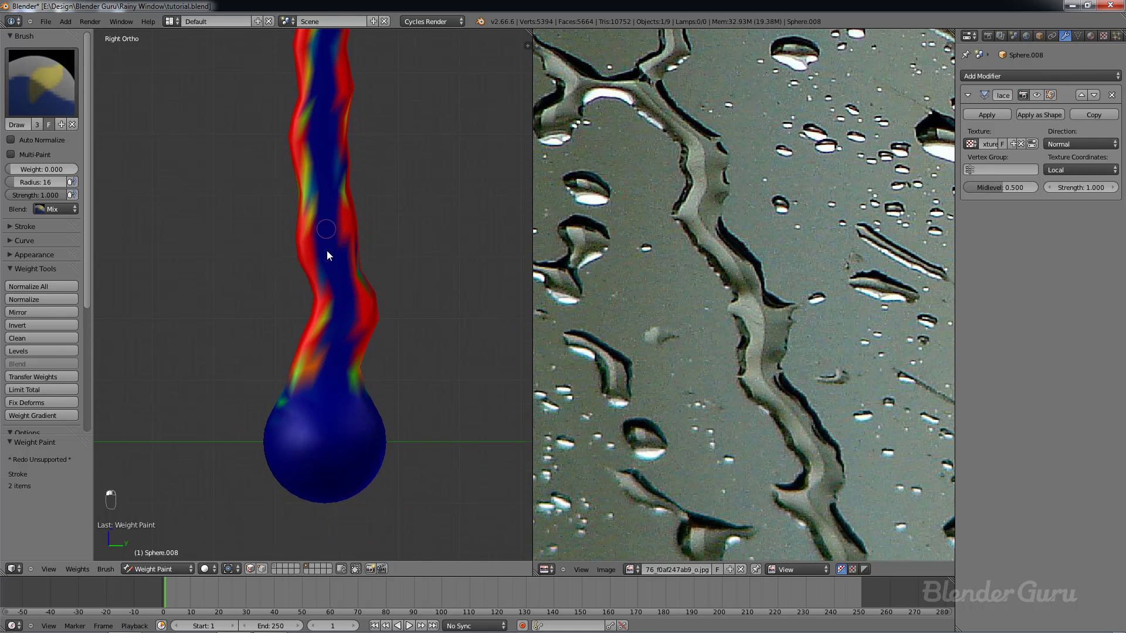
pyautogui.keyDown('shift'); pyautogui.moveTo(326, 252); pyautogui.dragTo(330, 303, button='middle'); pyautogui.keyUp('shift')
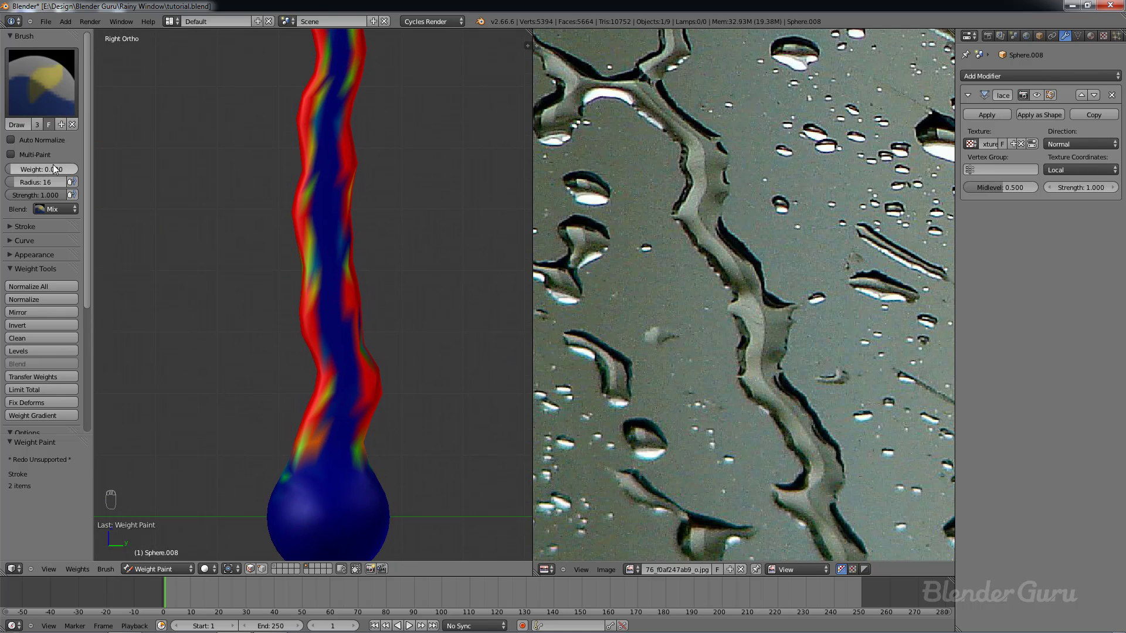
# Step: Set the brush weight to 1.000 and repaint the trail's outer edge at full weight along its lower and middle bends
pyautogui.moveTo(54, 169); pyautogui.dragTo(79, 171)
pyautogui.scroll(1, 288, 268)
pyautogui.scroll(1, 288, 271)
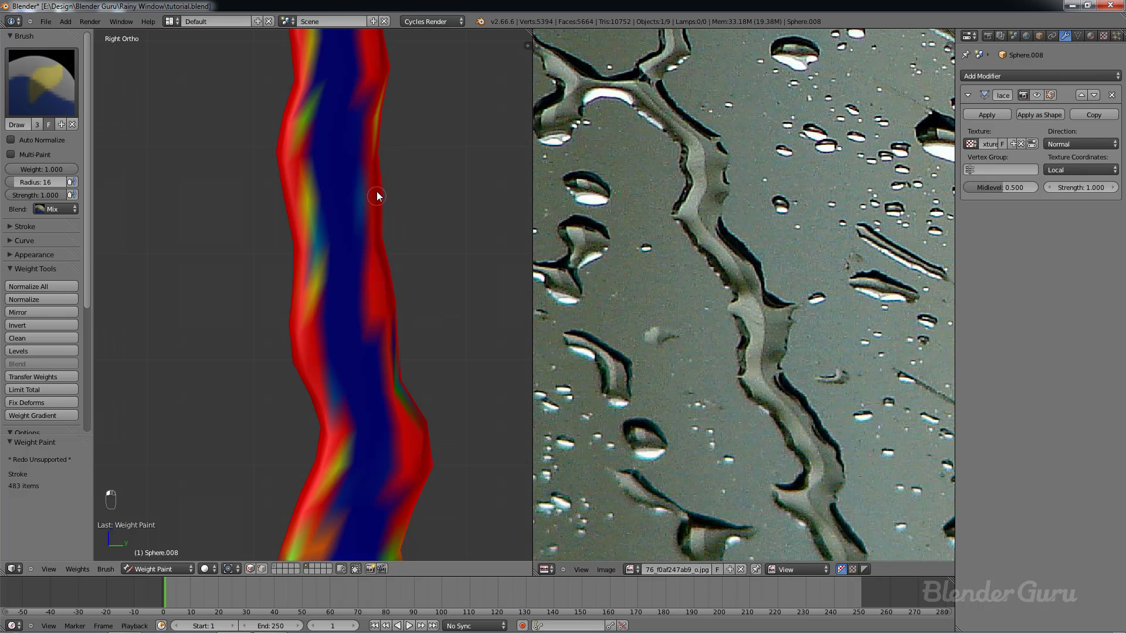
pyautogui.scroll(-3, 379, 120)
pyautogui.scroll(3, 354, 221)
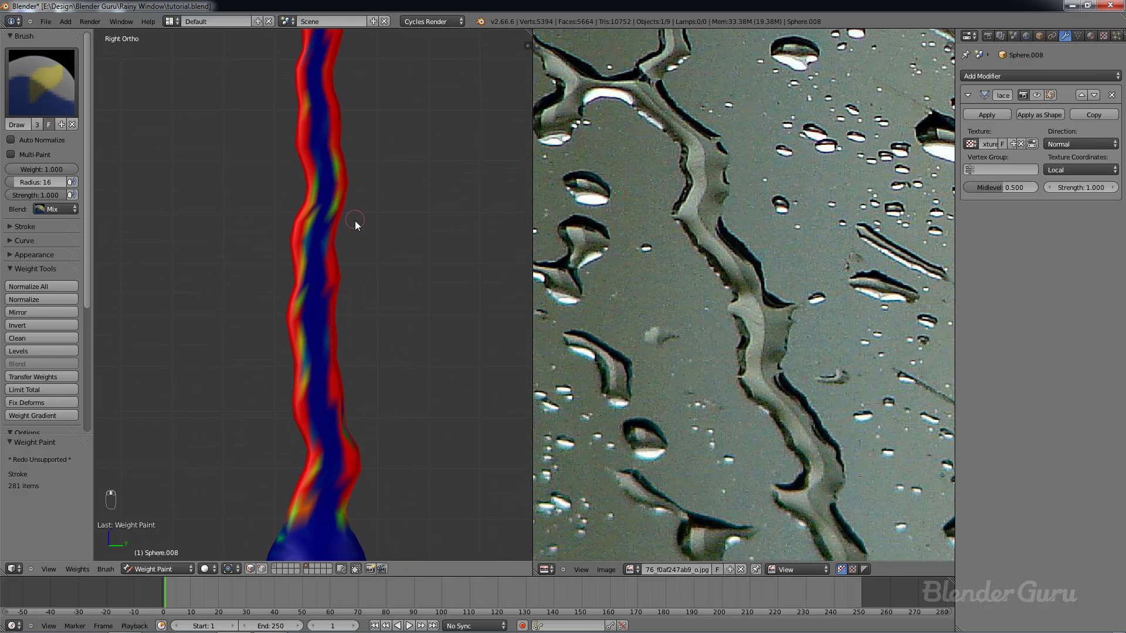
pyautogui.keyDown('shift'); pyautogui.moveTo(350, 239); pyautogui.dragTo(336, 253, button='middle'); pyautogui.keyUp('shift')
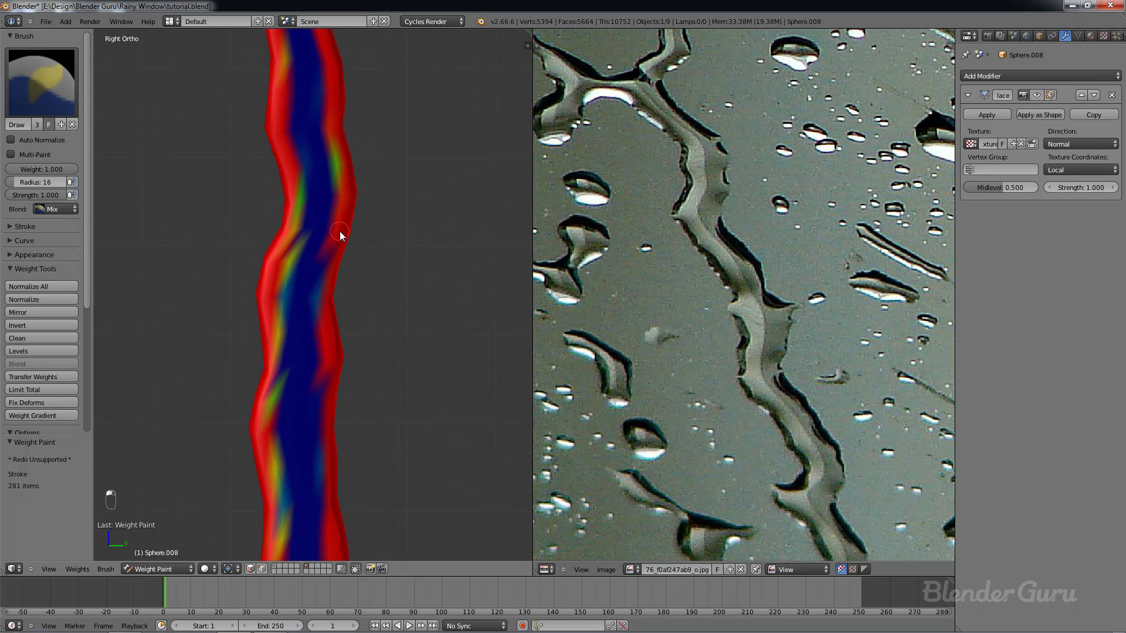
pyautogui.moveTo(335, 152); pyautogui.dragTo(342, 136)
pyautogui.keyDown('shift'); pyautogui.moveTo(356, 131); pyautogui.dragTo(349, 210, button='middle'); pyautogui.keyUp('shift')
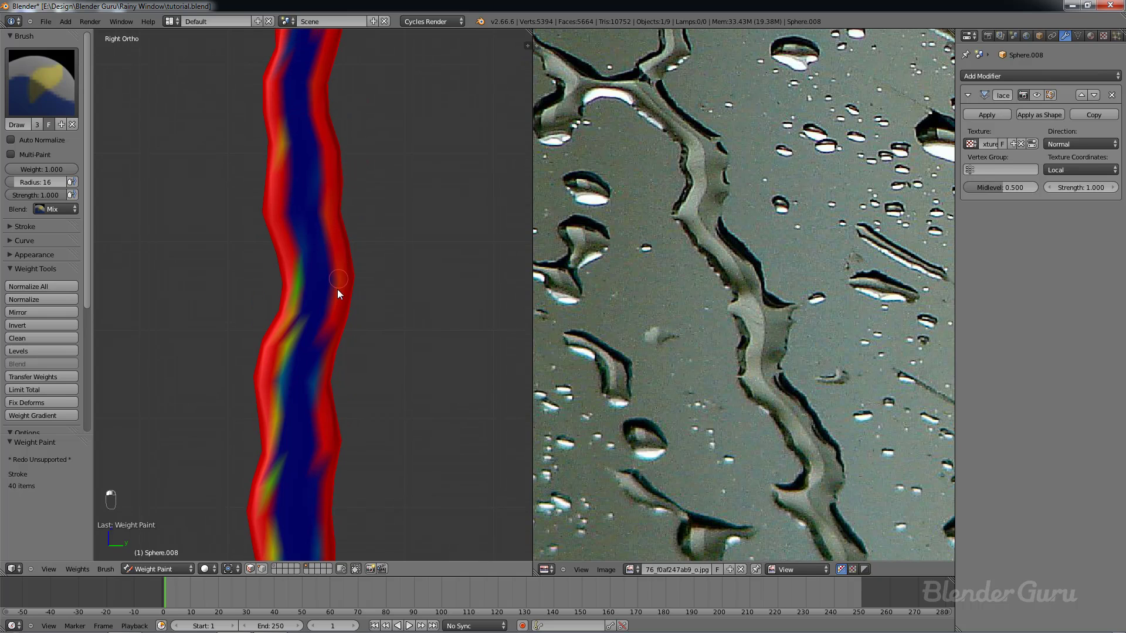
pyautogui.scroll(-4, 337, 290)
pyautogui.keyDown('shift'); pyautogui.moveTo(322, 435); pyautogui.dragTo(322, 321, button='middle'); pyautogui.keyUp('shift')
pyautogui.scroll(3, 312, 419)
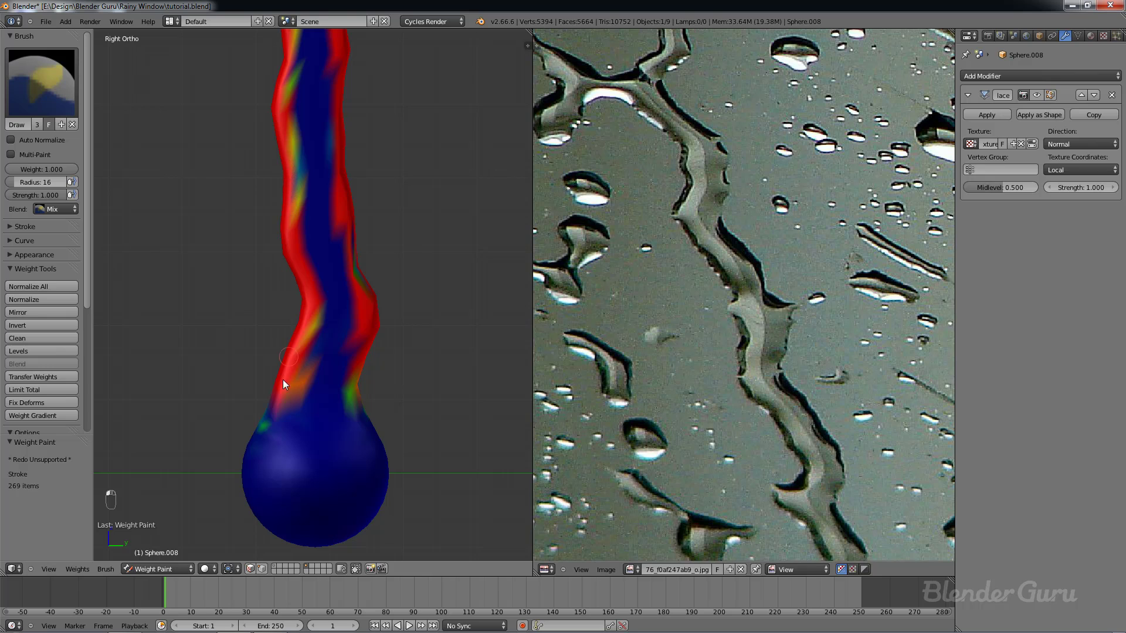
# Step: Set the brush weight to 0 and paint a zero-weight strip on the trail's opposite side, starting upward from the round drop
pyautogui.moveTo(286, 369); pyautogui.dragTo(364, 354, button='middle')
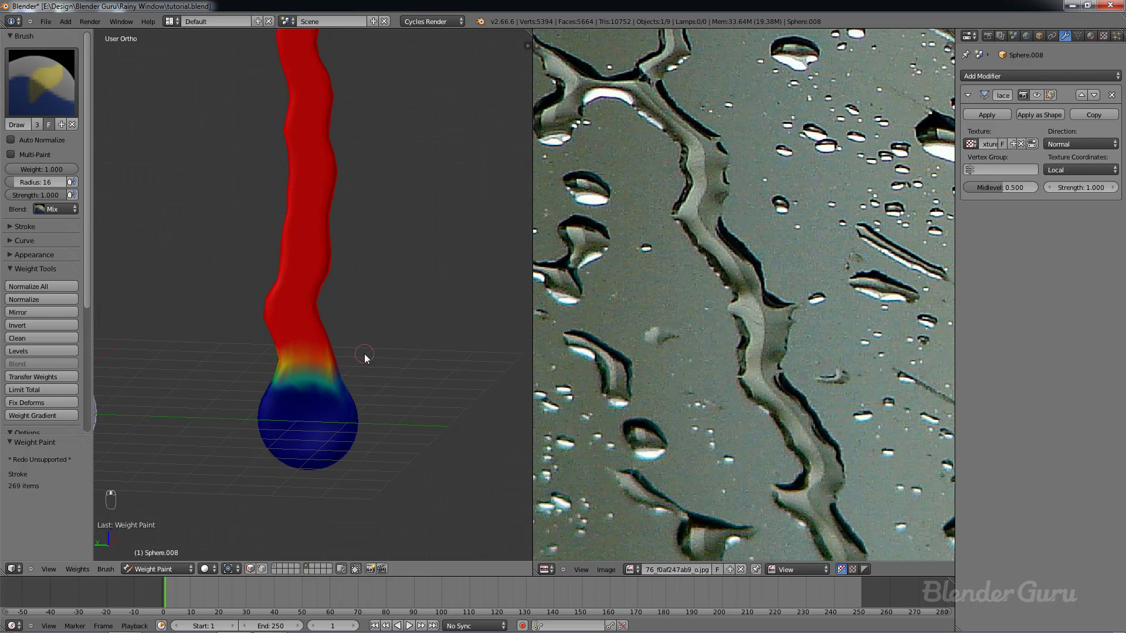
pyautogui.press('ctrl+KP_7')
pyautogui.press('ctrl+KP_3')
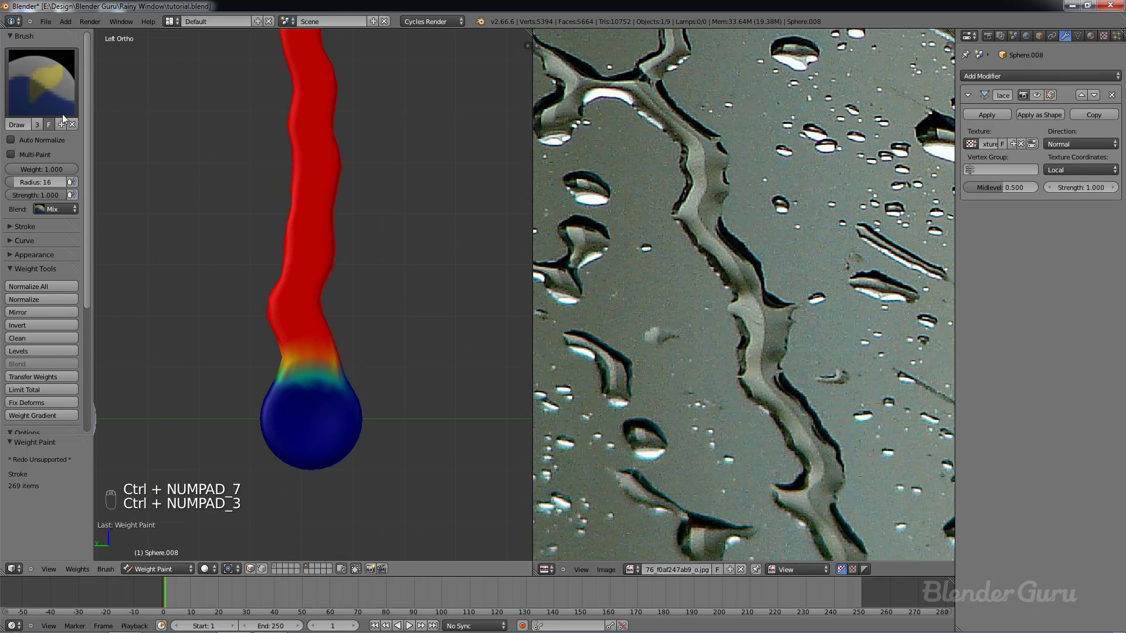
pyautogui.click(47, 103)
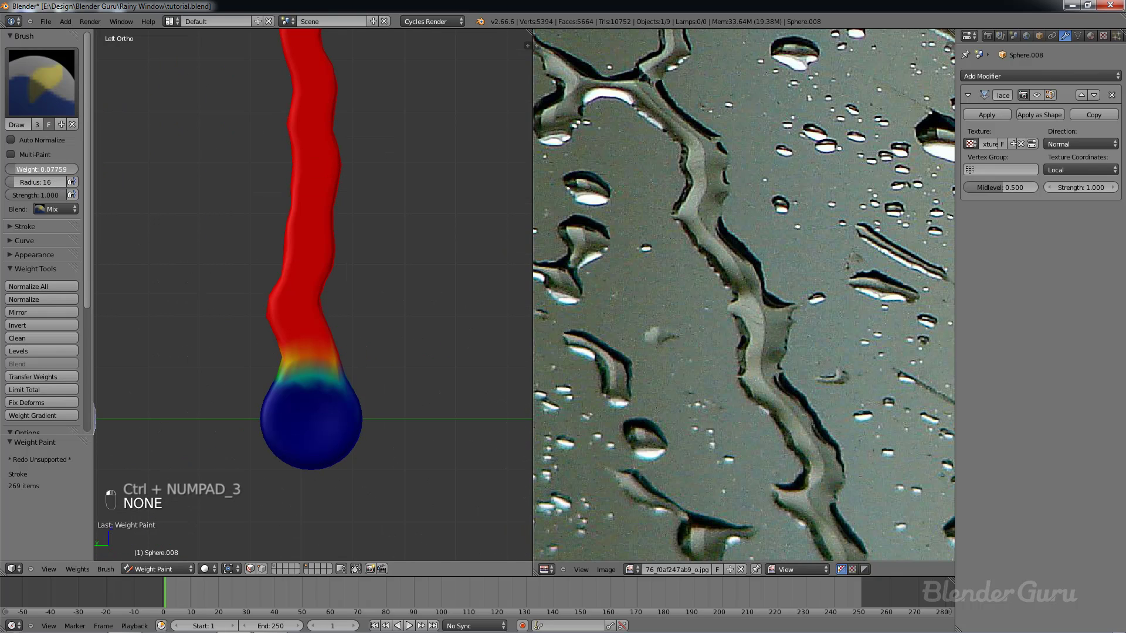
pyautogui.moveTo(311, 392)
pyautogui.mouseDown()
pyautogui.moveTo(300, 323)
pyautogui.moveTo(322, 389)
pyautogui.mouseUp()
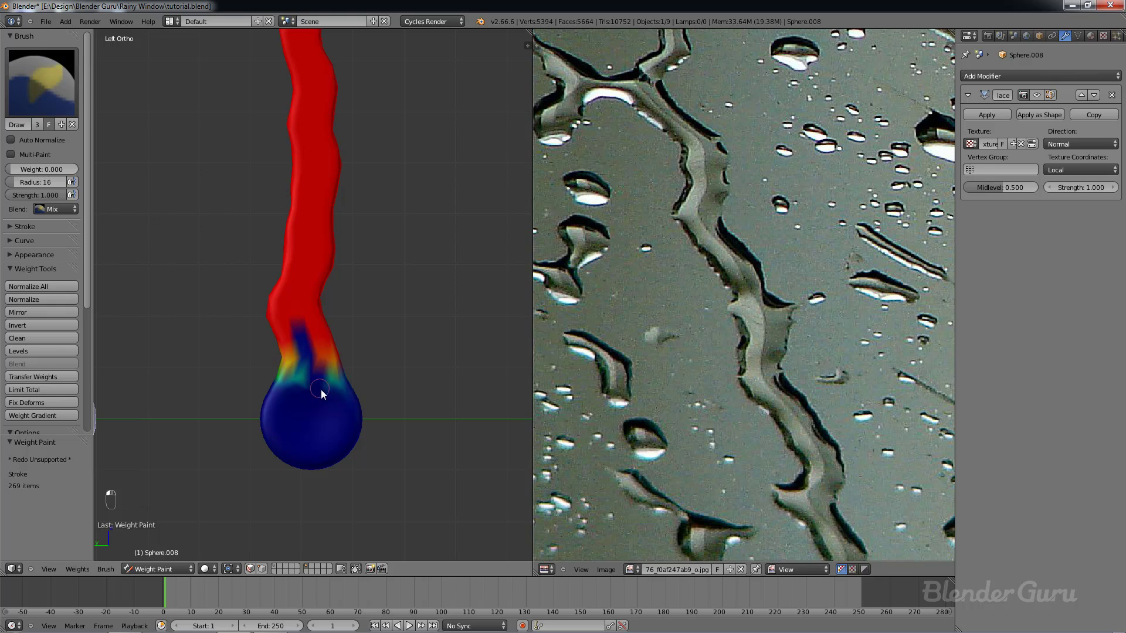
pyautogui.moveTo(308, 243); pyautogui.dragTo(315, 169)
pyautogui.moveTo(313, 123)
pyautogui.mouseDown()
pyautogui.moveTo(314, 113)
pyautogui.moveTo(315, 127)
pyautogui.mouseUp()
pyautogui.keyDown('shift'); pyautogui.moveTo(315, 136); pyautogui.dragTo(309, 326, button='middle'); pyautogui.keyUp('shift')
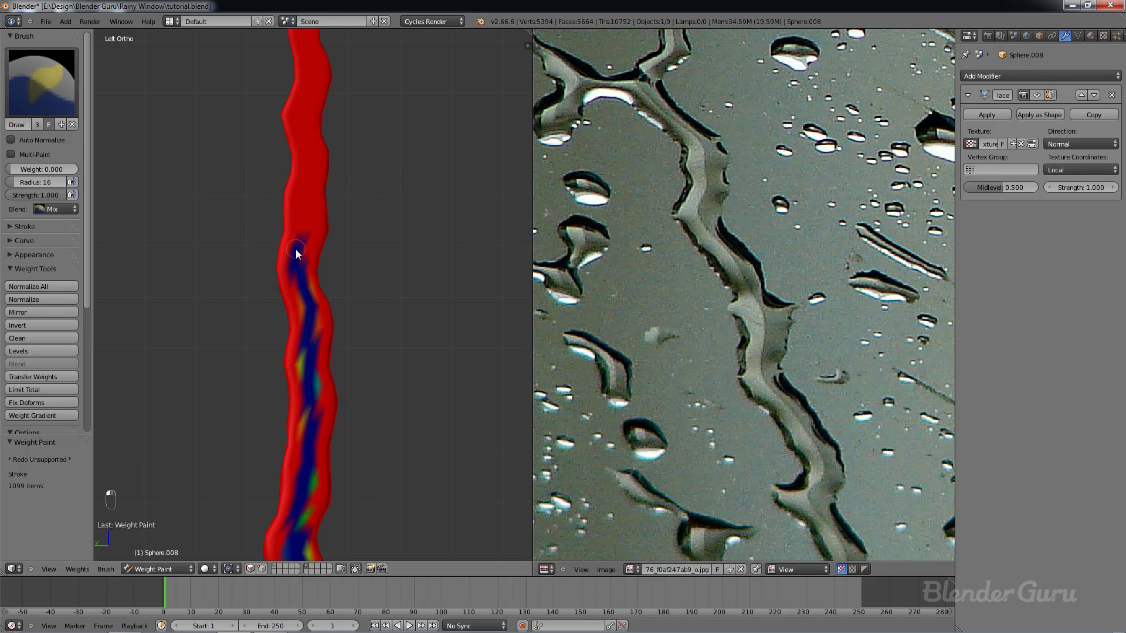
# Step: Extend the zero-weight strip up the center of the trail's opposite side through the middle bends
pyautogui.moveTo(309, 156); pyautogui.dragTo(305, 114)
pyautogui.keyDown('shift'); pyautogui.moveTo(330, 75); pyautogui.dragTo(312, 272, button='middle'); pyautogui.keyUp('shift')
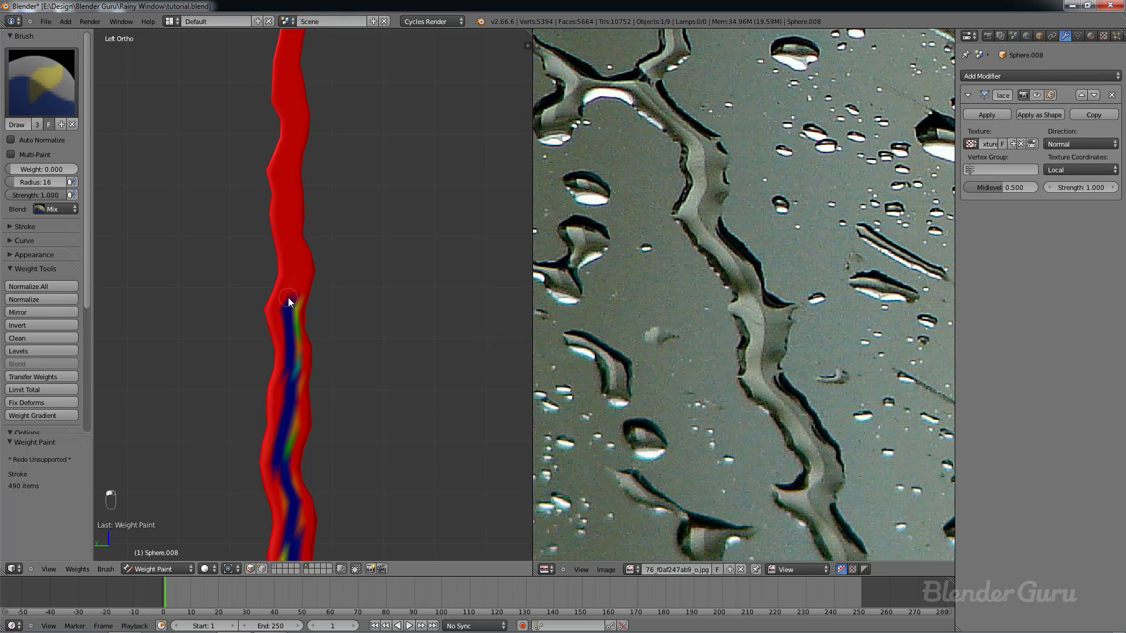
pyautogui.moveTo(293, 243); pyautogui.dragTo(286, 156)
pyautogui.keyDown('shift'); pyautogui.moveTo(287, 156); pyautogui.dragTo(286, 273, button='middle'); pyautogui.keyUp('shift')
# Step: Reduce the brush radius to 8 and continue the zero-weight strip through the narrow upper section to the trail's tip
pyautogui.press('f')
pyautogui.click(287, 276)
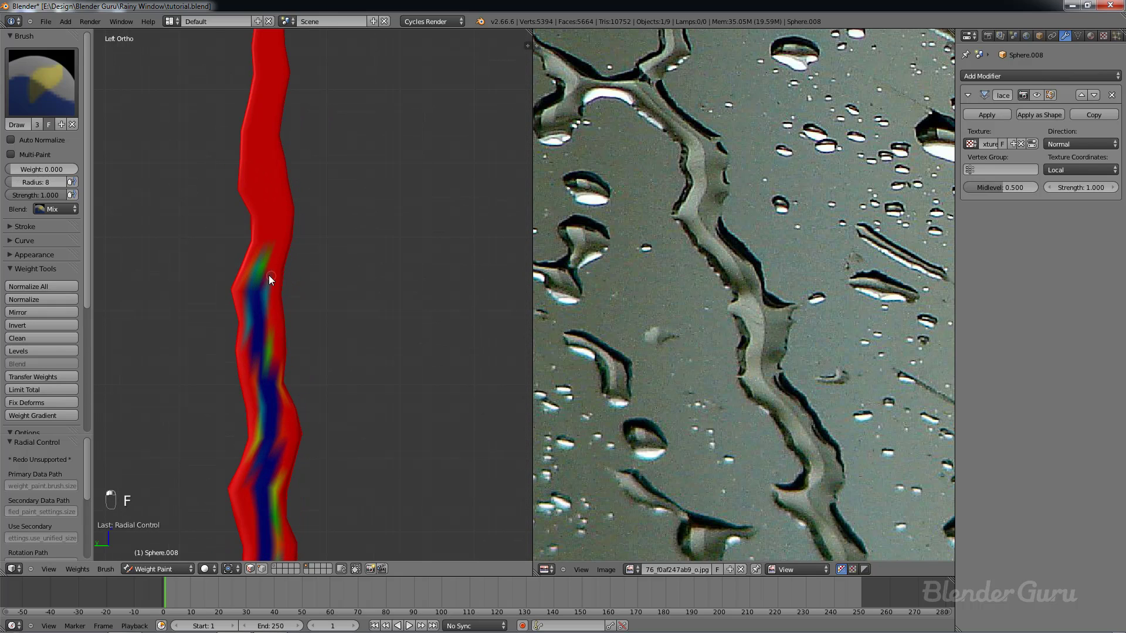
pyautogui.moveTo(269, 276); pyautogui.dragTo(262, 266)
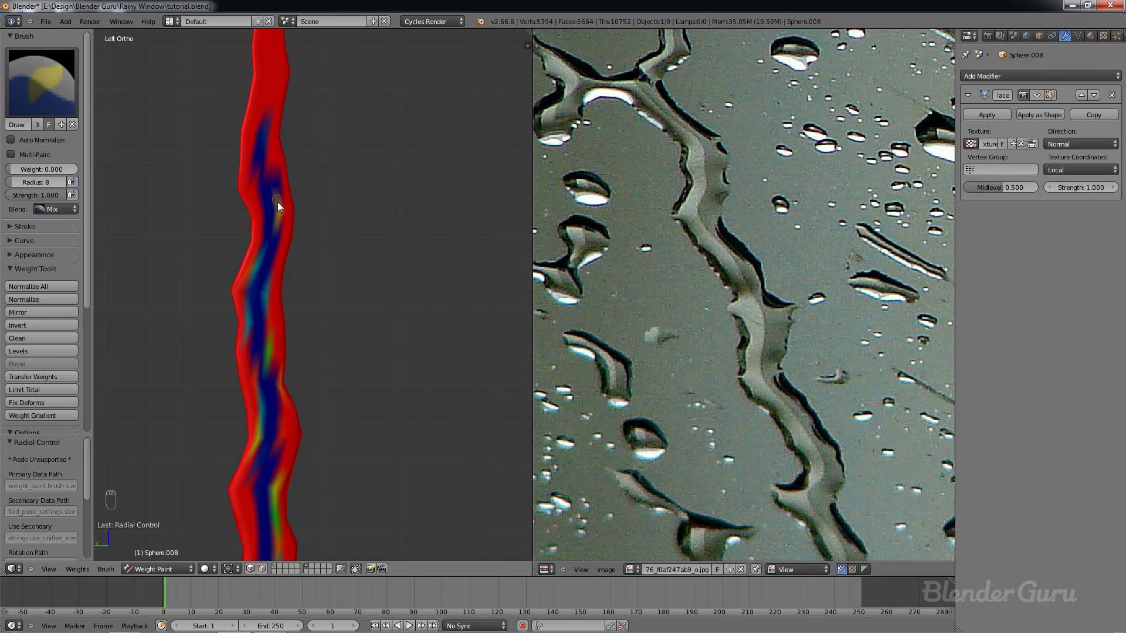
pyautogui.moveTo(268, 64); pyautogui.dragTo(270, 66)
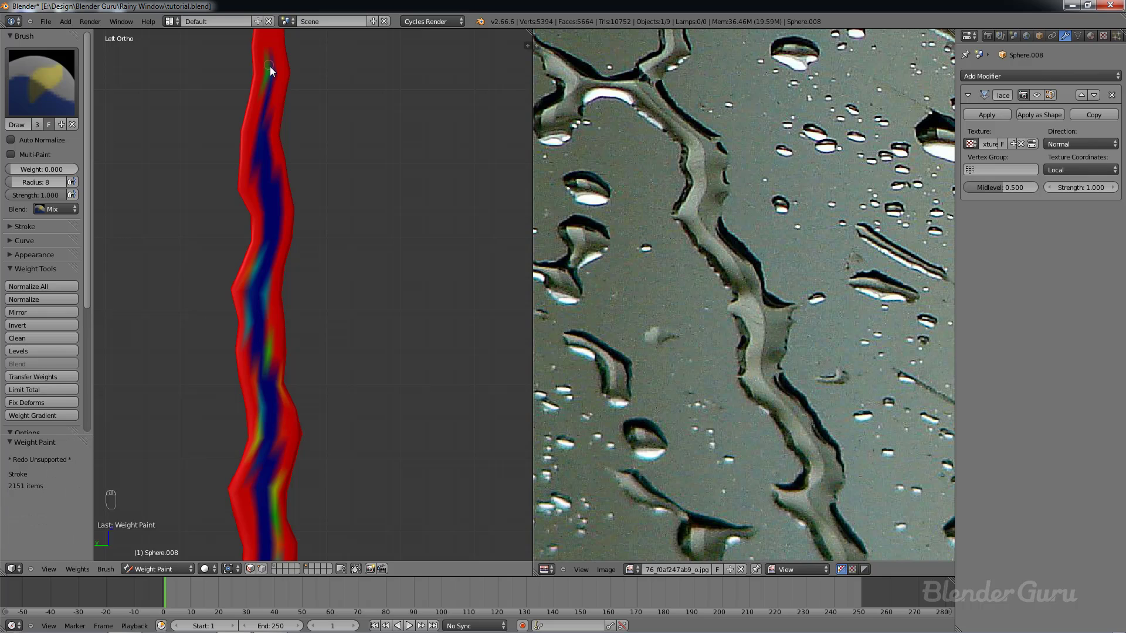
pyautogui.keyDown('shift'); pyautogui.moveTo(269, 66); pyautogui.dragTo(272, 211, button='middle'); pyautogui.keyUp('shift')
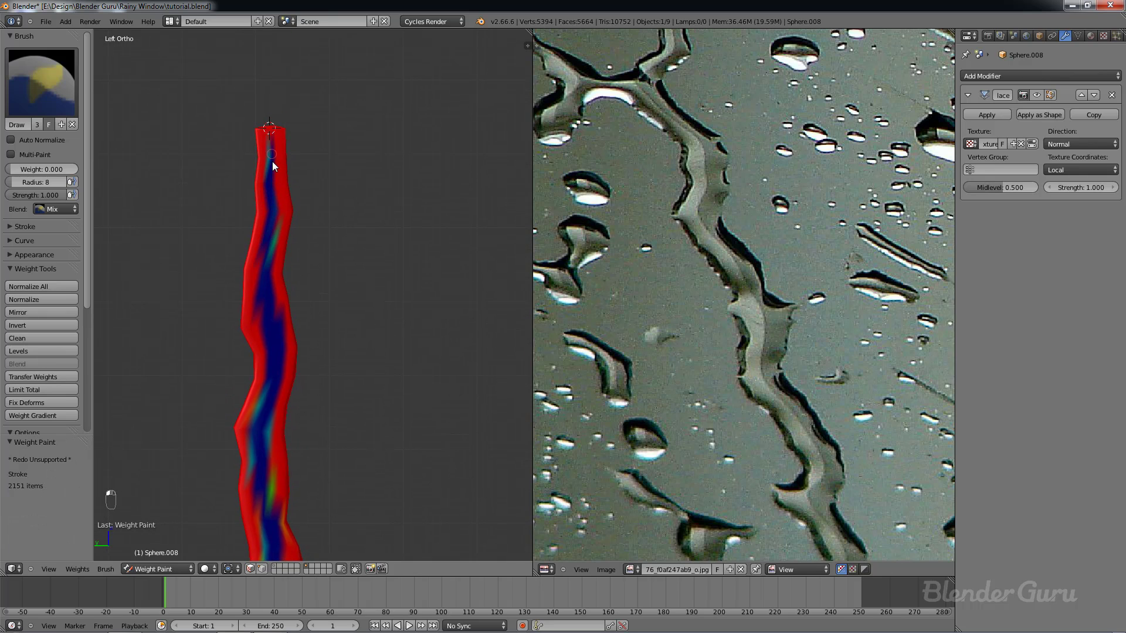
pyautogui.scroll(-6, 274, 249)
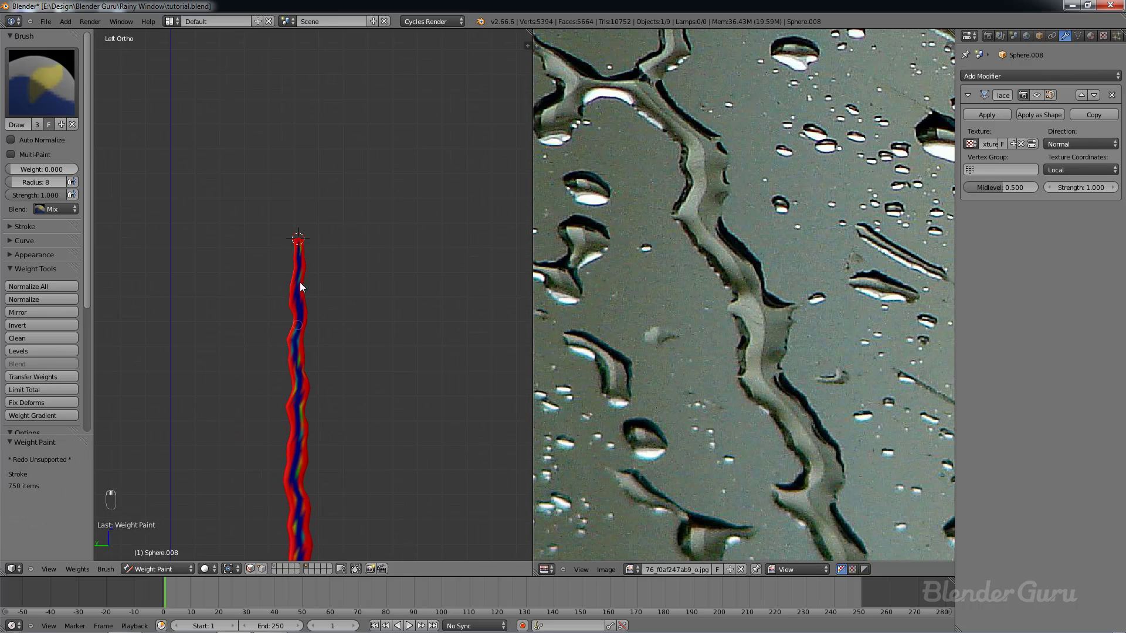
# Step: Review the painted weights down to the round drop, return to Object Mode and hide the tool shelf
pyautogui.keyDown('shift'); pyautogui.moveTo(302, 416); pyautogui.dragTo(322, 209, button='middle'); pyautogui.keyUp('shift')
pyautogui.keyDown('shift'); pyautogui.moveTo(337, 353); pyautogui.dragTo(241, 488, button='middle'); pyautogui.keyUp('shift')
pyautogui.scroll(2, 345, 262)
pyautogui.click(169, 569)
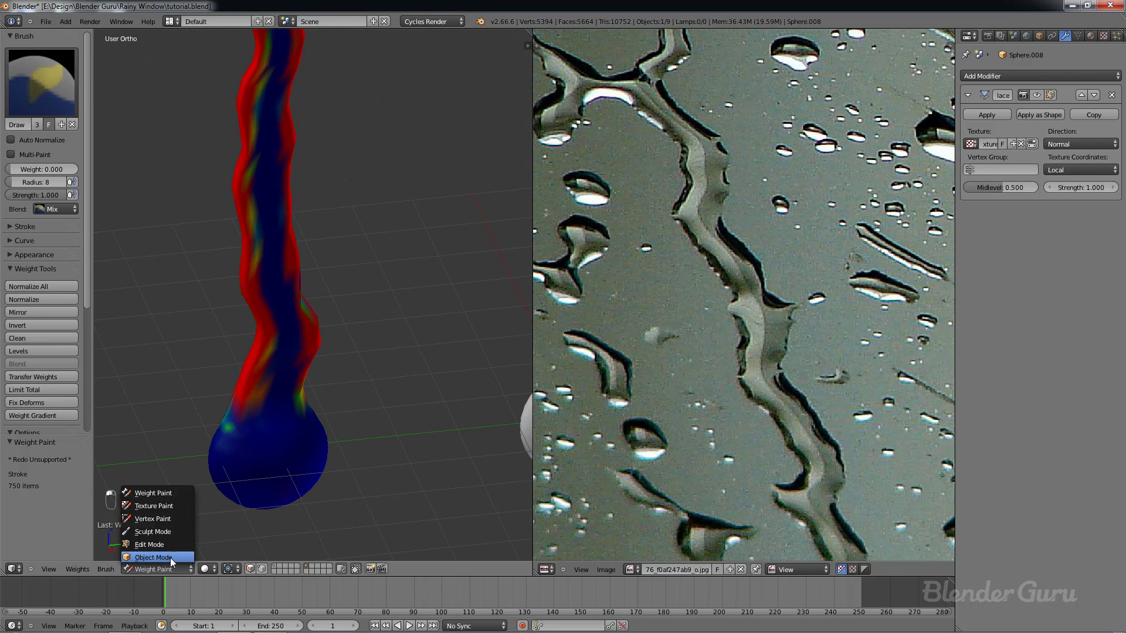
pyautogui.click(170, 557)
pyautogui.press('t')
pyautogui.moveTo(307, 263); pyautogui.dragTo(325, 318, button='middle')
pyautogui.scroll(3, 316, 326)
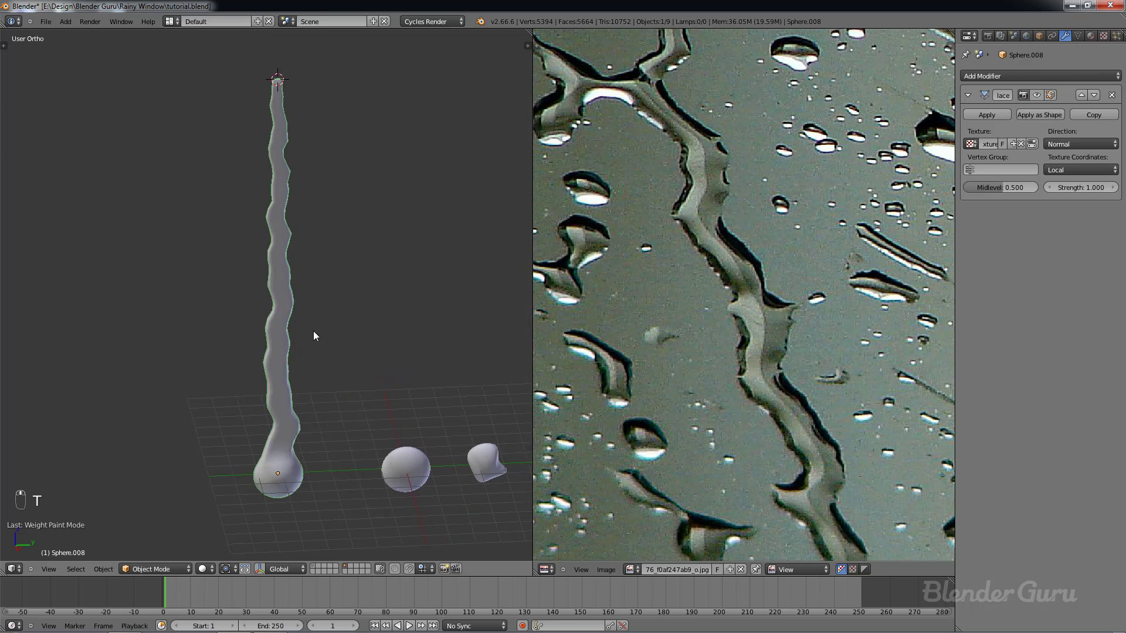
# Step: Limit the trail's Displace modifier to the vertex group Group and enable the modifier's viewport display
pyautogui.click(991, 170)
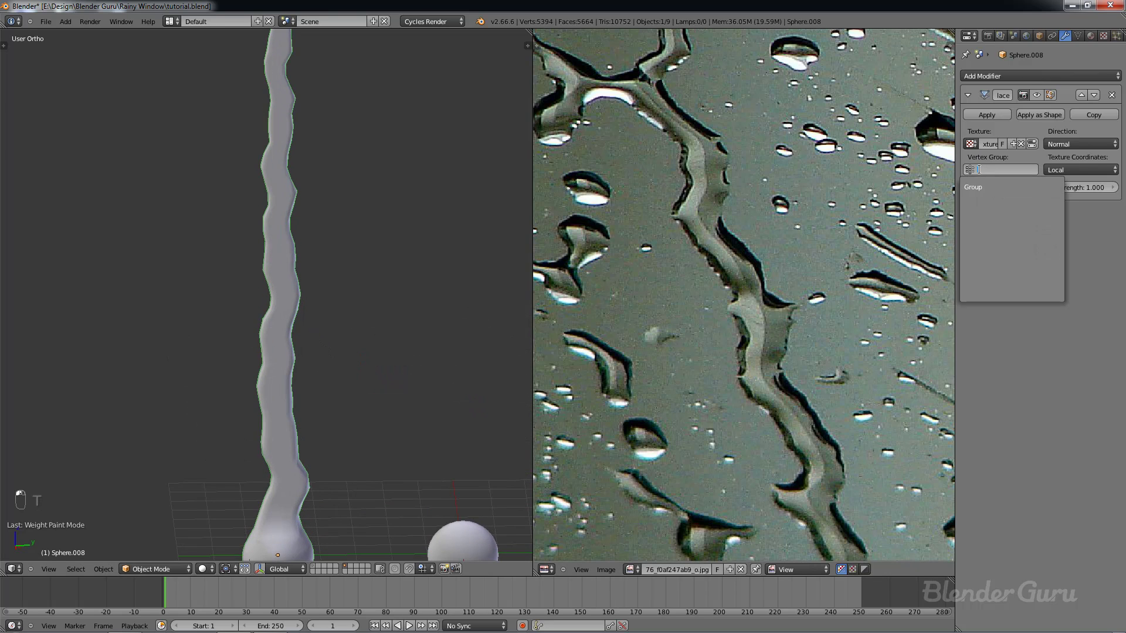
pyautogui.click(997, 183)
pyautogui.scroll(-2, 376, 347)
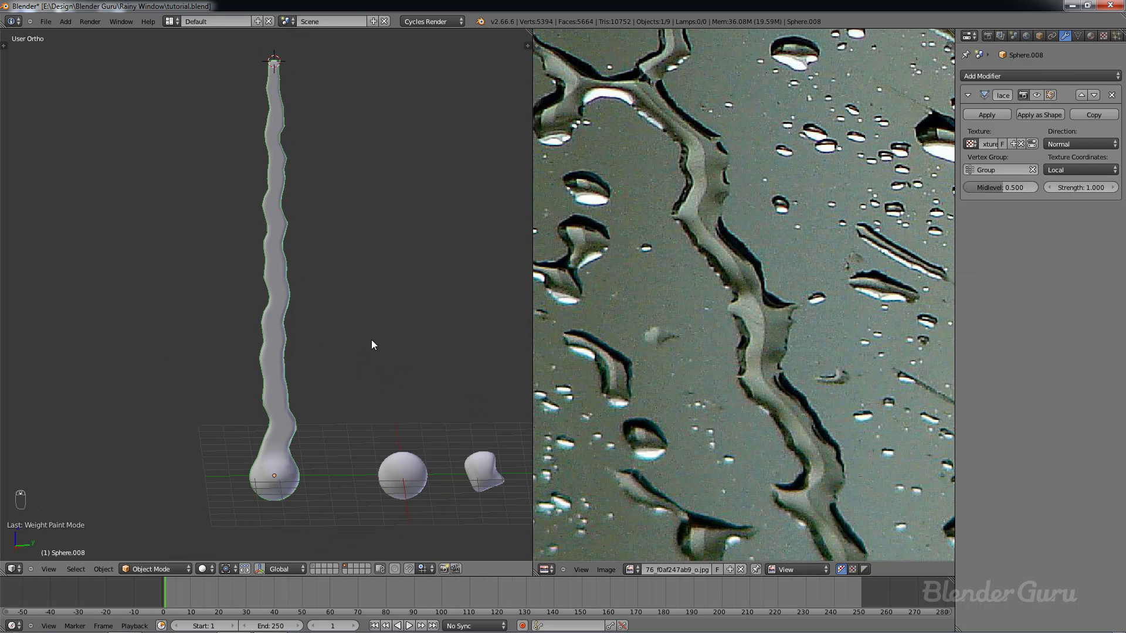
pyautogui.keyDown('shift'); pyautogui.moveTo(371, 340); pyautogui.dragTo(372, 312, button='middle'); pyautogui.keyUp('shift')
pyautogui.click(1033, 97)
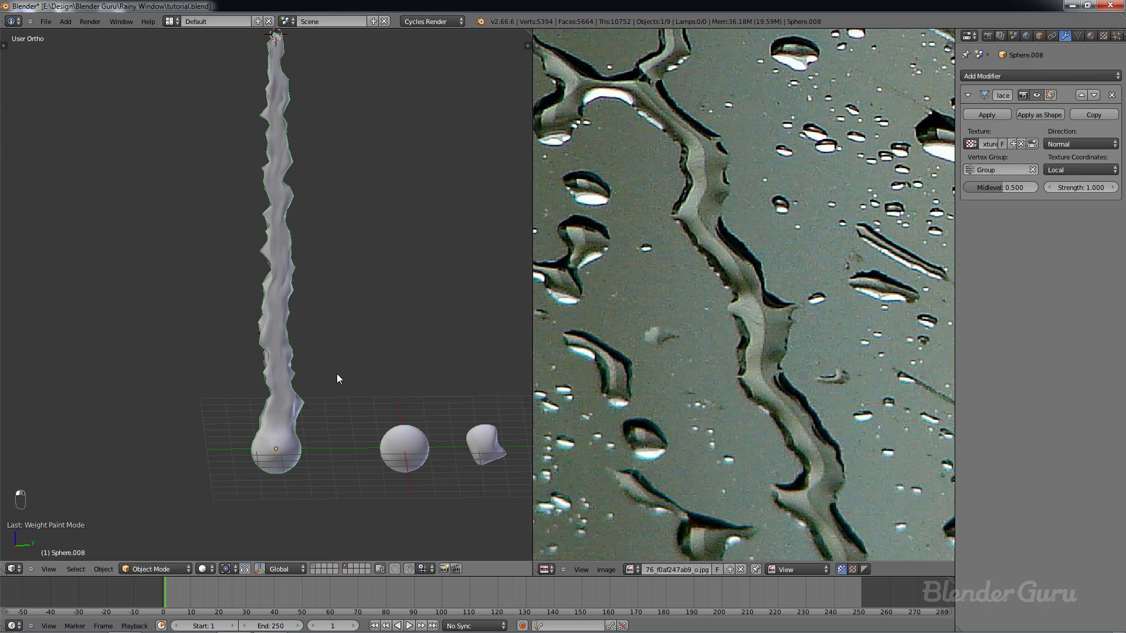
pyautogui.scroll(5, 335, 364)
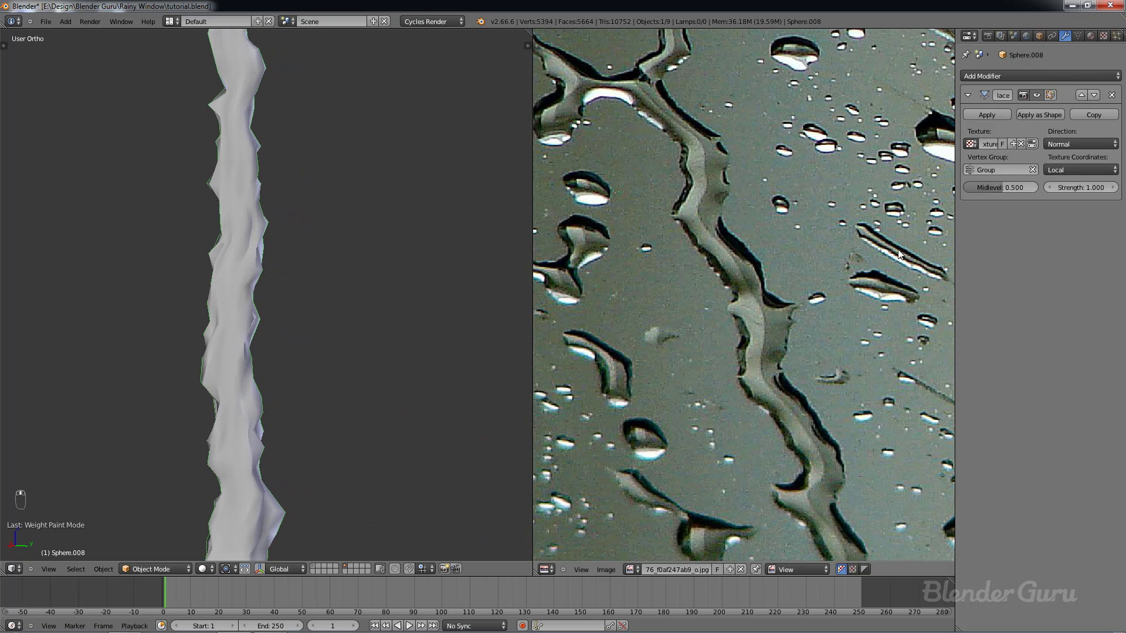
pyautogui.click(997, 170)
pyautogui.click(988, 185)
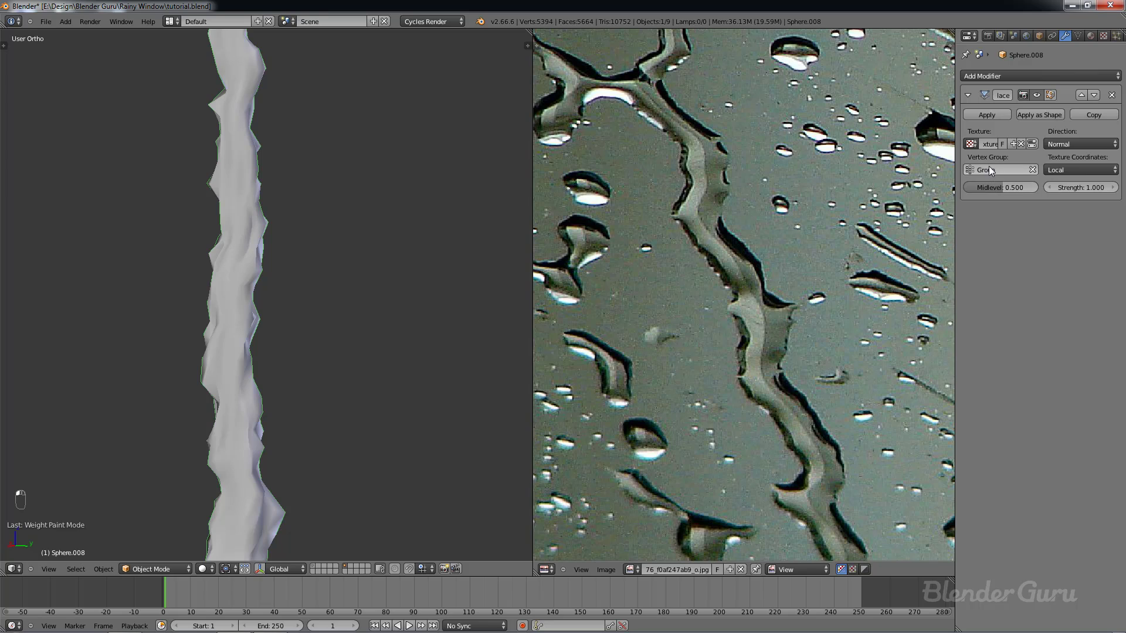
pyautogui.click(989, 168)
pyautogui.click(991, 185)
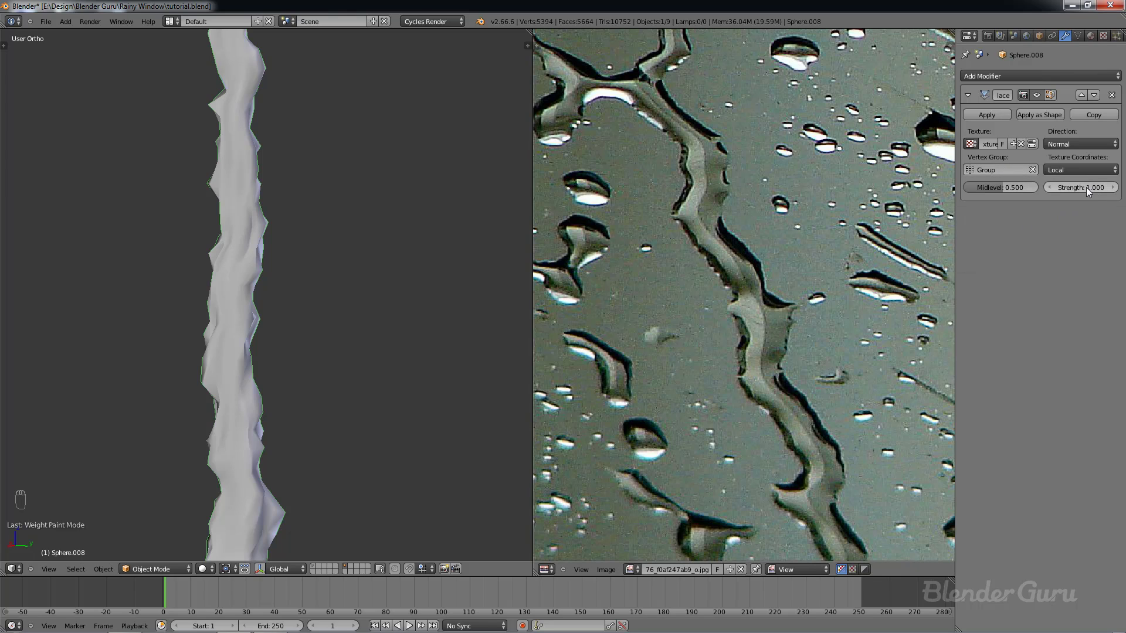
# Step: Set the Displace modifier's direction to Y
pyautogui.click(1064, 143)
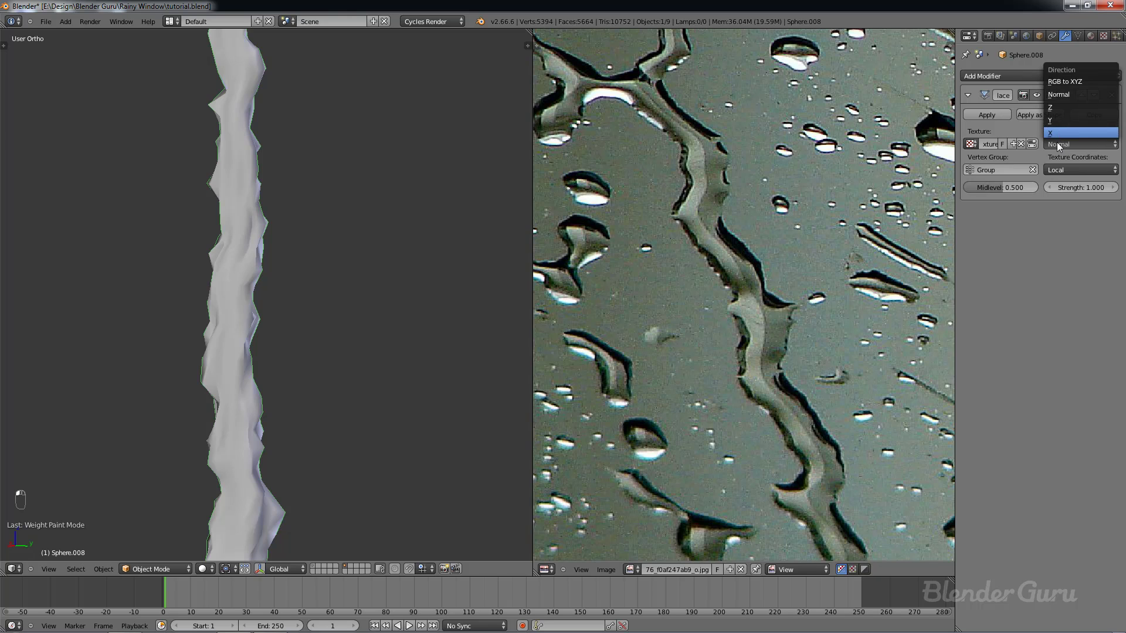
pyautogui.click(1058, 144)
pyautogui.click(1057, 141)
pyautogui.click(1057, 119)
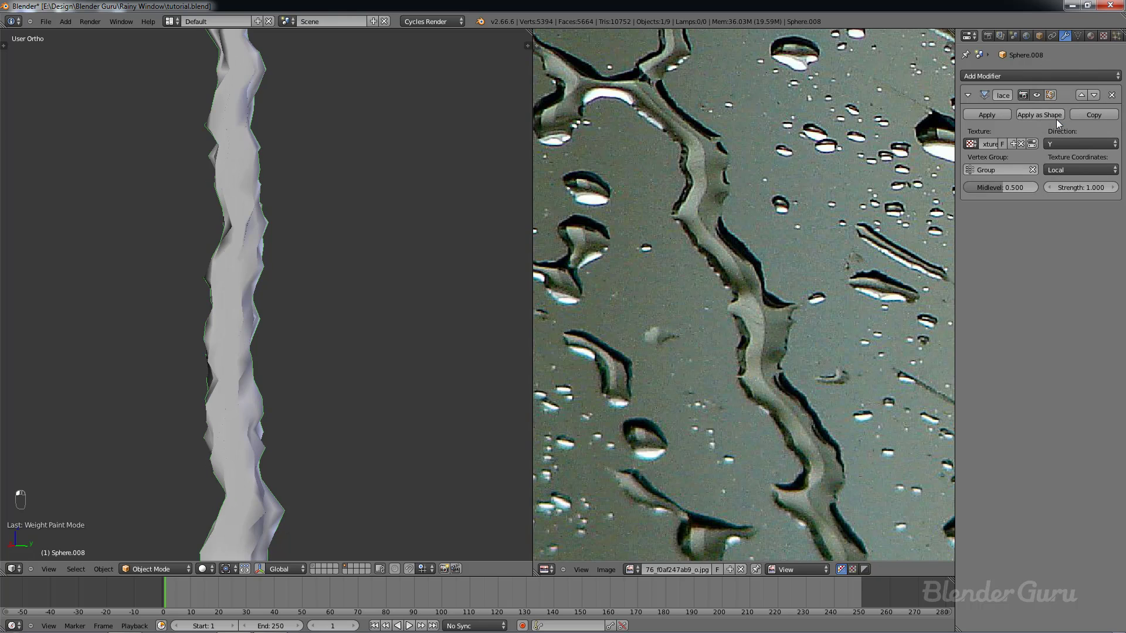
# Step: Apply the trail object's rotation
pyautogui.scroll(-5, 478, 312)
pyautogui.hotkey('ctrl', 'a')
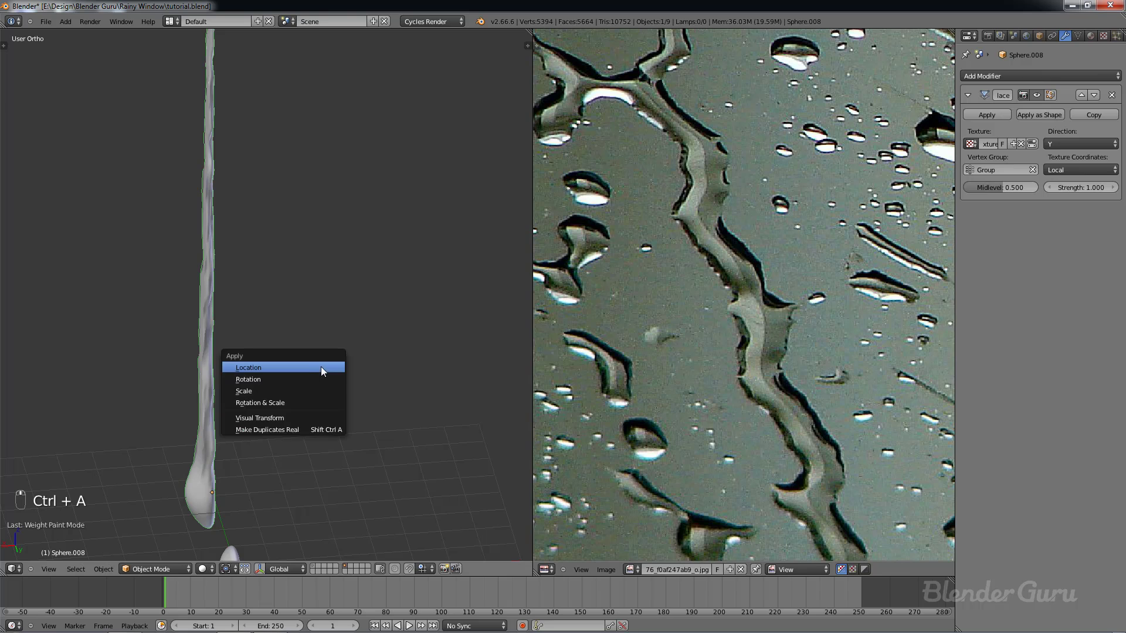
pyautogui.click(304, 378)
pyautogui.moveTo(274, 312); pyautogui.dragTo(230, 307, button='middle')
# Step: Try displacing the trail along X and return the direction to Y
pyautogui.click(1065, 145)
pyautogui.click(1061, 134)
pyautogui.moveTo(363, 279); pyautogui.dragTo(437, 249, button='middle')
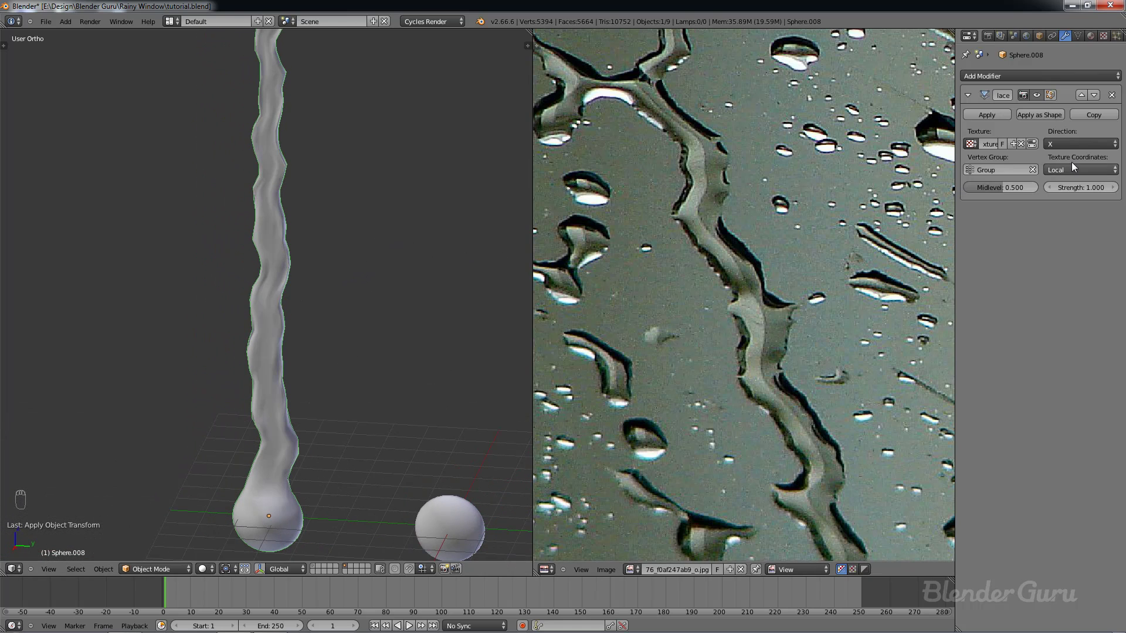
pyautogui.click(1068, 145)
pyautogui.click(1066, 122)
# Step: Reduce the Displace modifier's strength to 0.400
pyautogui.scroll(3, 322, 366)
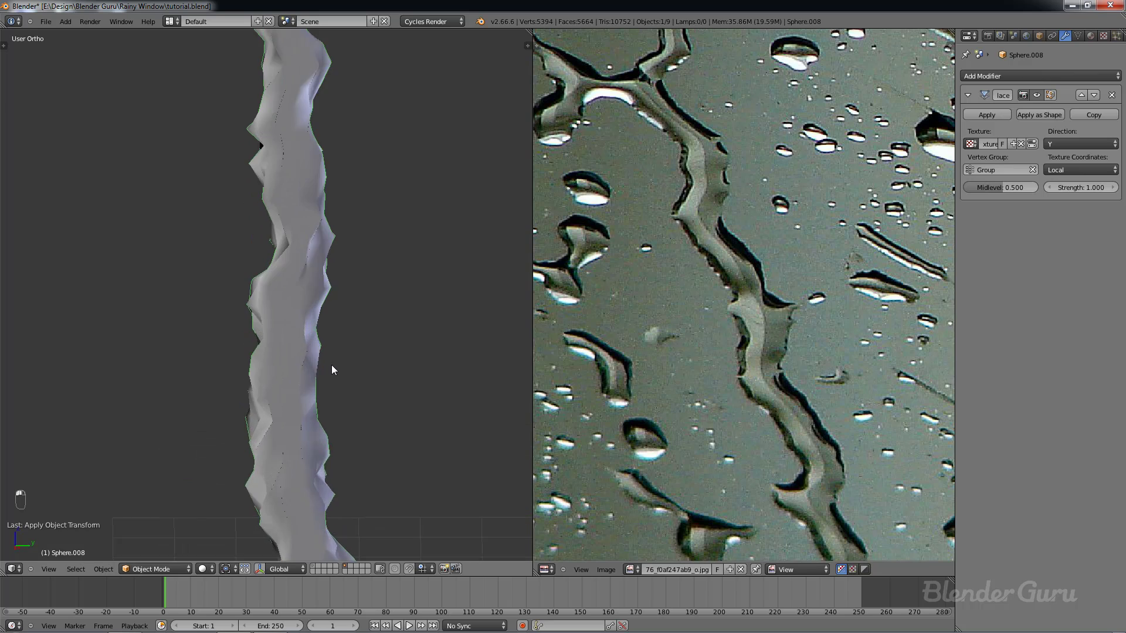
pyautogui.scroll(2, 332, 365)
pyautogui.scroll(-3, 332, 365)
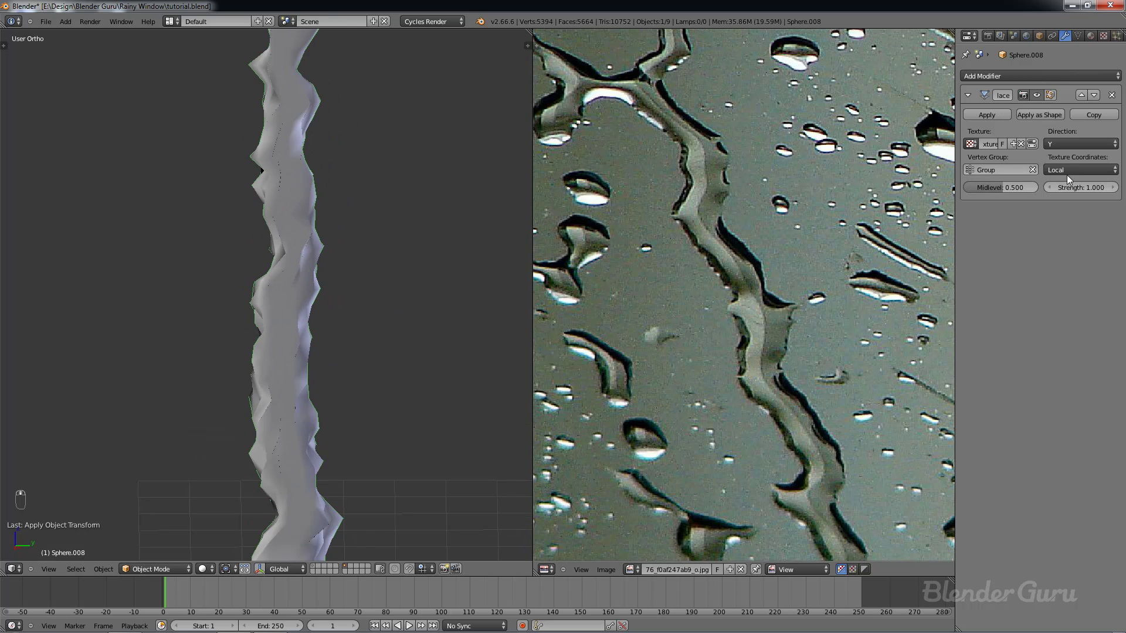
pyautogui.moveTo(1080, 185); pyautogui.dragTo(1076, 185)
pyautogui.scroll(-4, 353, 323)
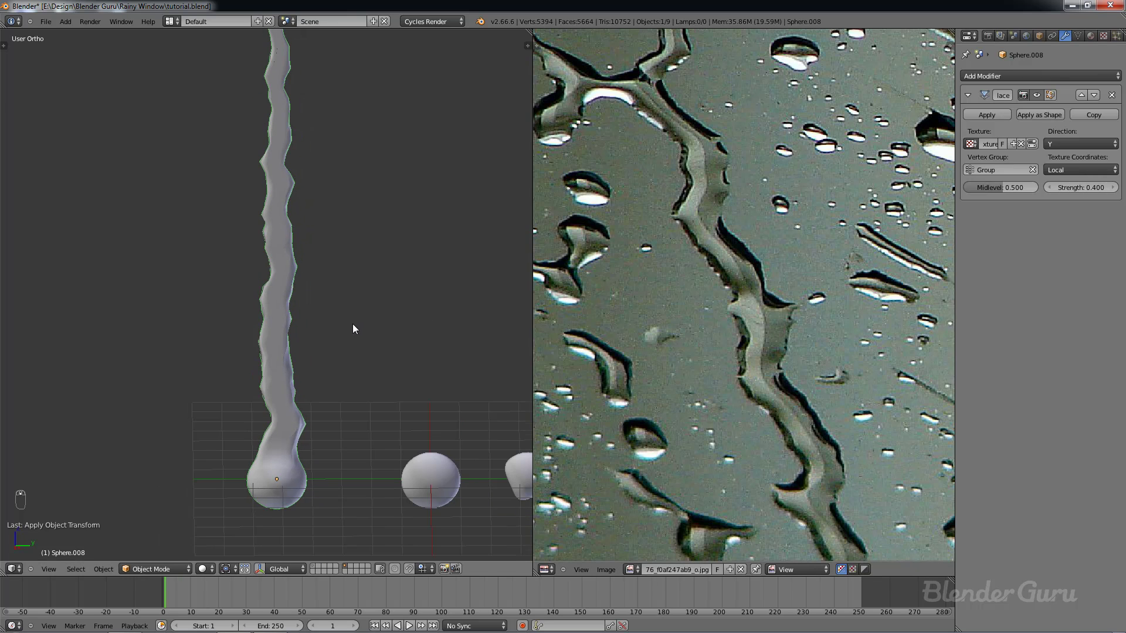
# Step: Add a Subdivision Surface modifier, move it above Displace and set its render subdivisions to 1
pyautogui.click(991, 75)
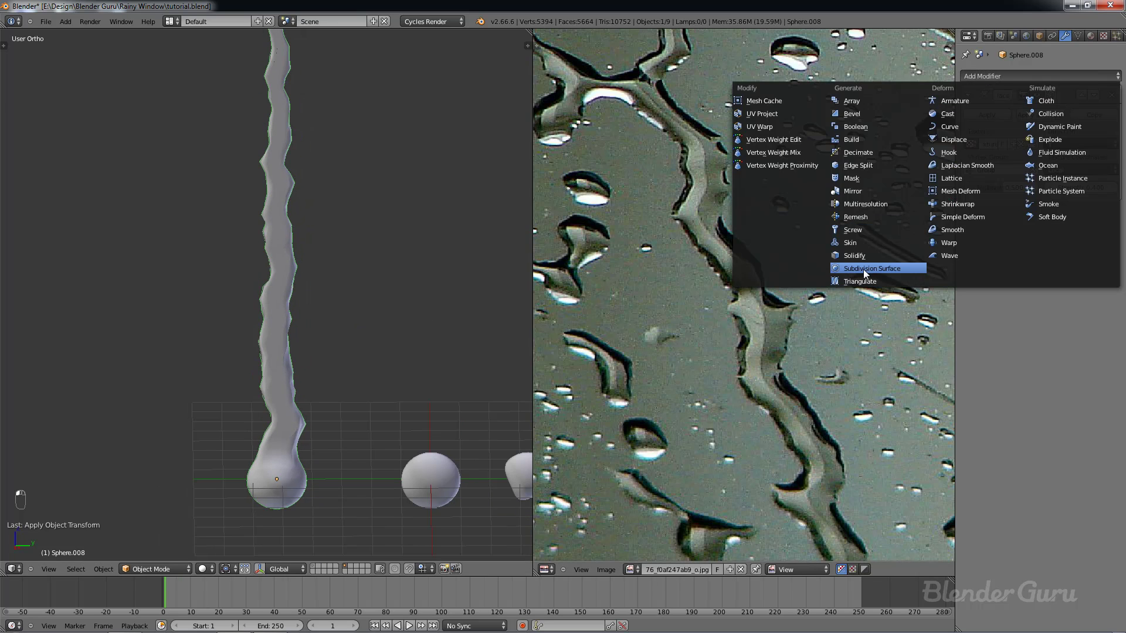
pyautogui.click(863, 268)
pyautogui.click(1080, 213)
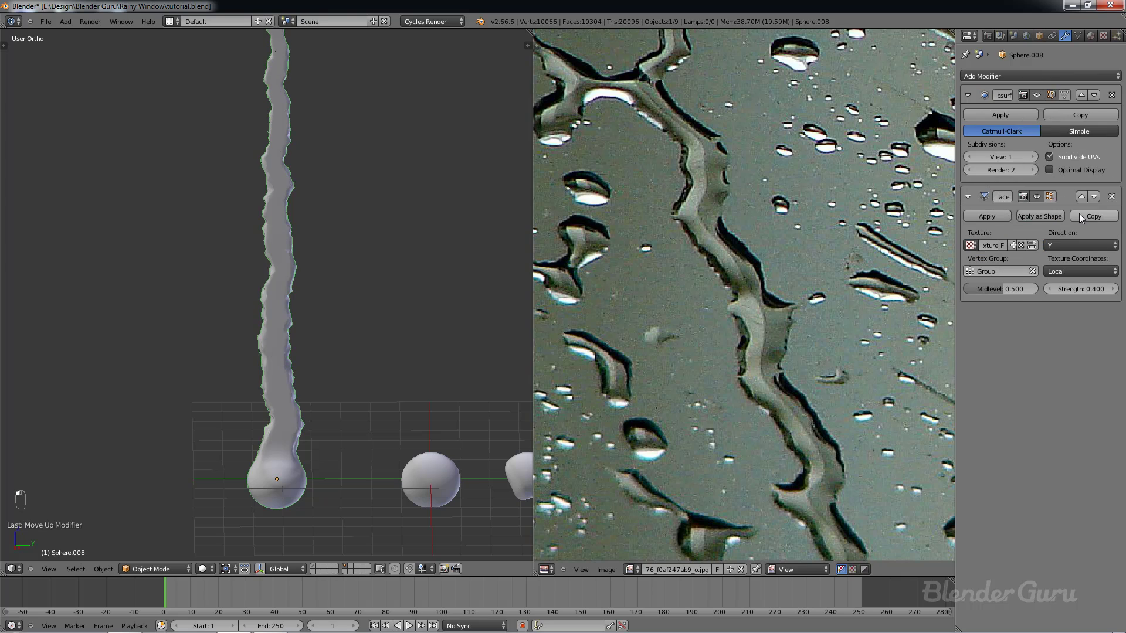
pyautogui.click(974, 170)
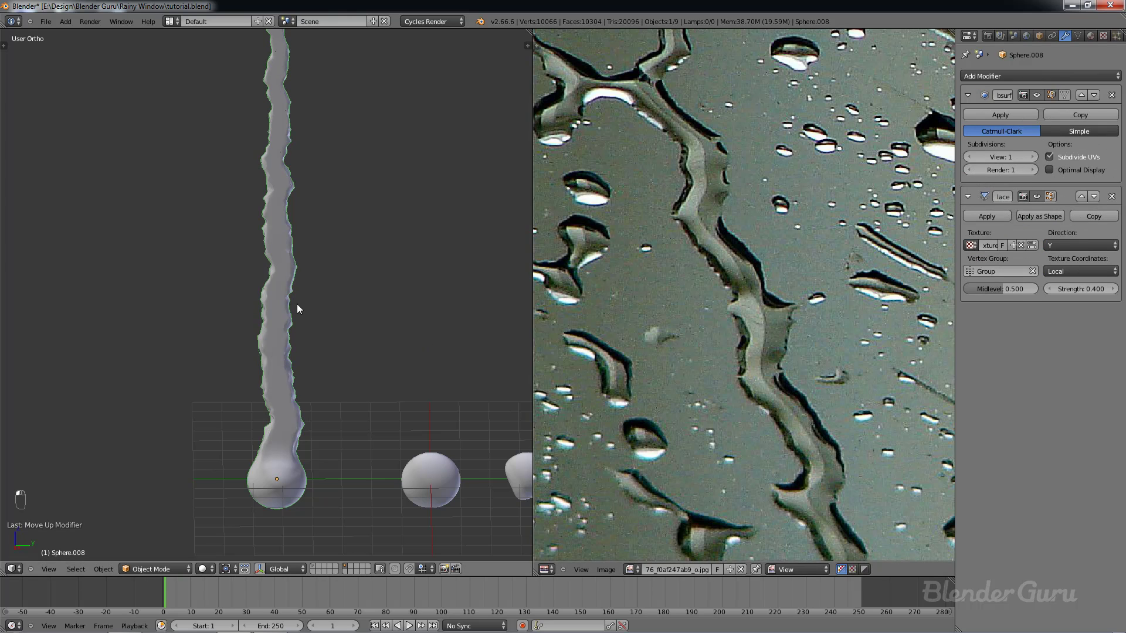
pyautogui.scroll(5, 296, 304)
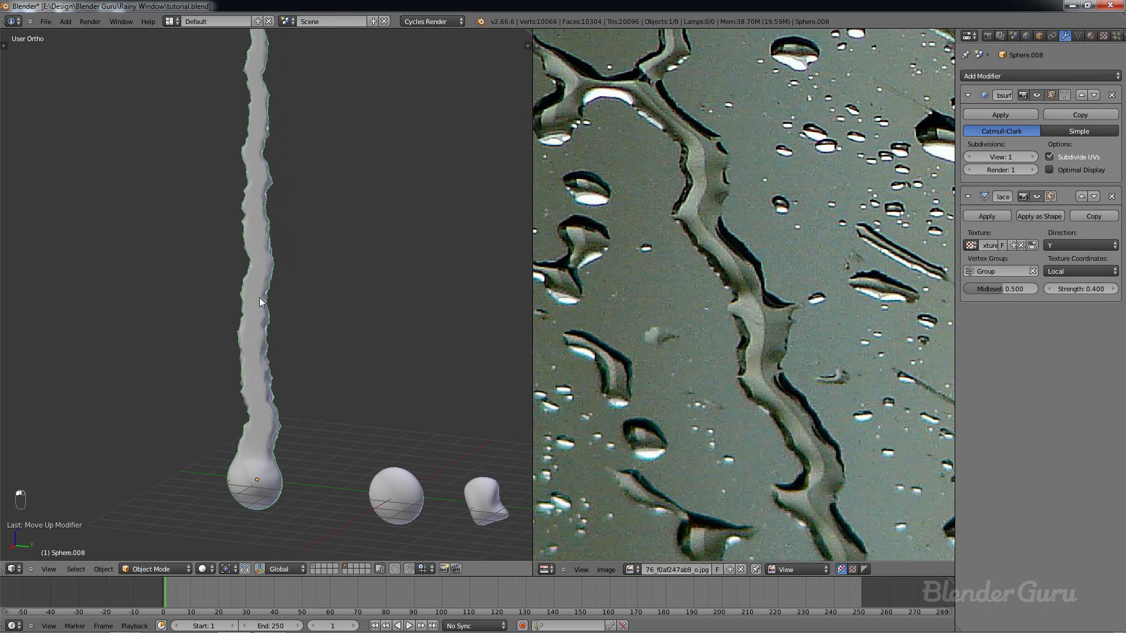
# Step: Increase the size of the Clouds displacement texture to 0.45 and deselect the trail to check its smoother edges
pyautogui.click(1103, 35)
pyautogui.click(1031, 220)
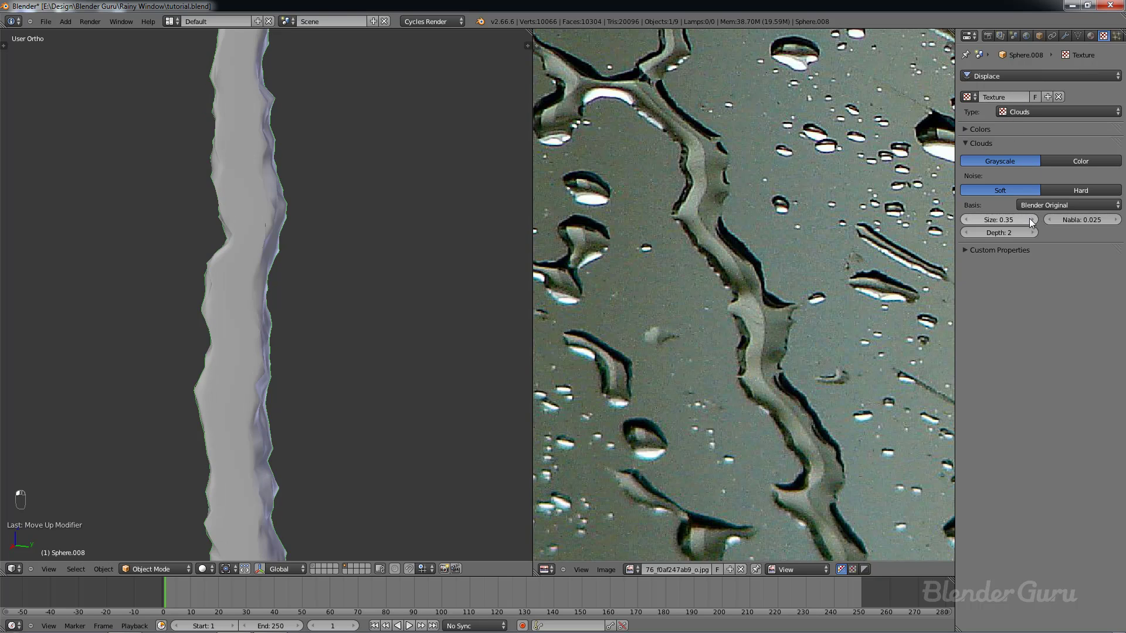
pyautogui.click(1030, 220)
pyautogui.scroll(-4, 283, 308)
pyautogui.moveTo(283, 307); pyautogui.dragTo(358, 313, button='middle')
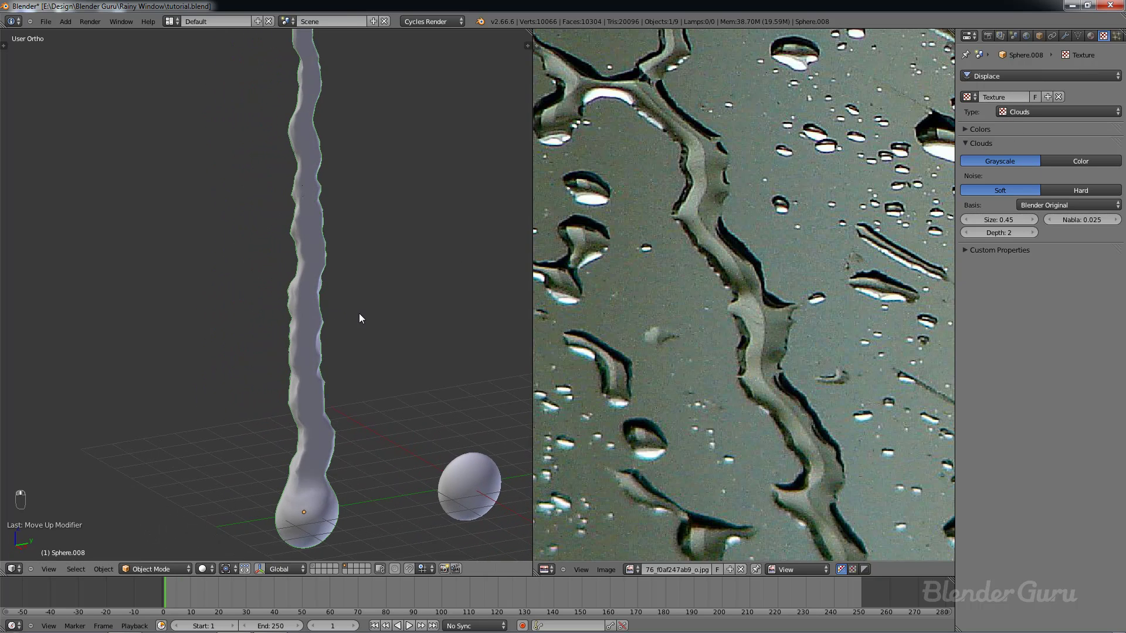
pyautogui.scroll(-4, 326, 309)
pyautogui.scroll(6, 297, 317)
pyautogui.press('a')
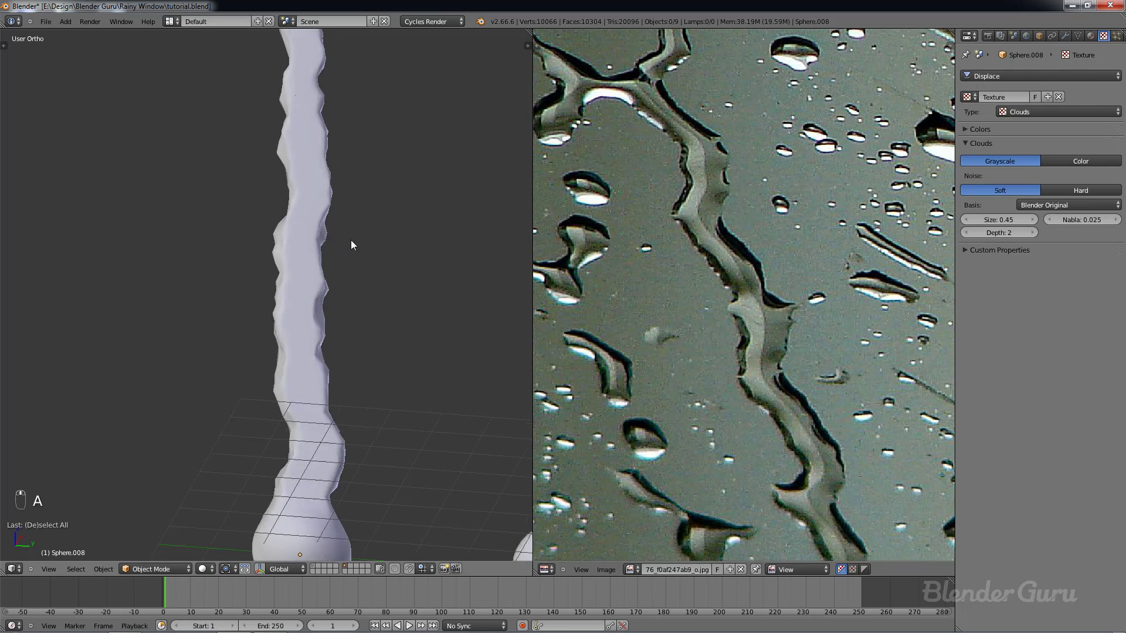
pyautogui.moveTo(351, 241)
pyautogui.mouseDown(button='middle')
pyautogui.moveTo(409, 262)
pyautogui.moveTo(417, 291)
pyautogui.moveTo(199, 325)
pyautogui.moveTo(351, 325)
pyautogui.moveTo(350, 361)
pyautogui.moveTo(305, 352)
pyautogui.mouseUp(button='middle')
pyautogui.moveTo(424, 321); pyautogui.dragTo(301, 264, button='middle')
pyautogui.scroll(3, 357, 315)
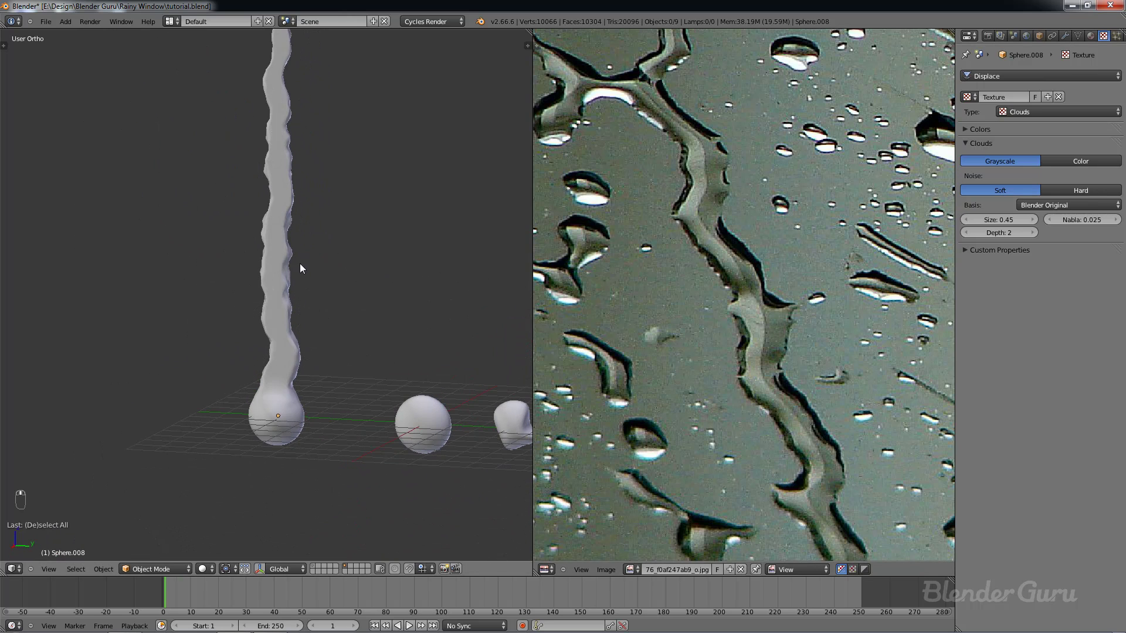
# Step: Duplicate the water-drop trail in the right orthographic view and place the copy beside the original, away from the small drops
pyautogui.press('KP_3')
pyautogui.rightClick(288, 281)
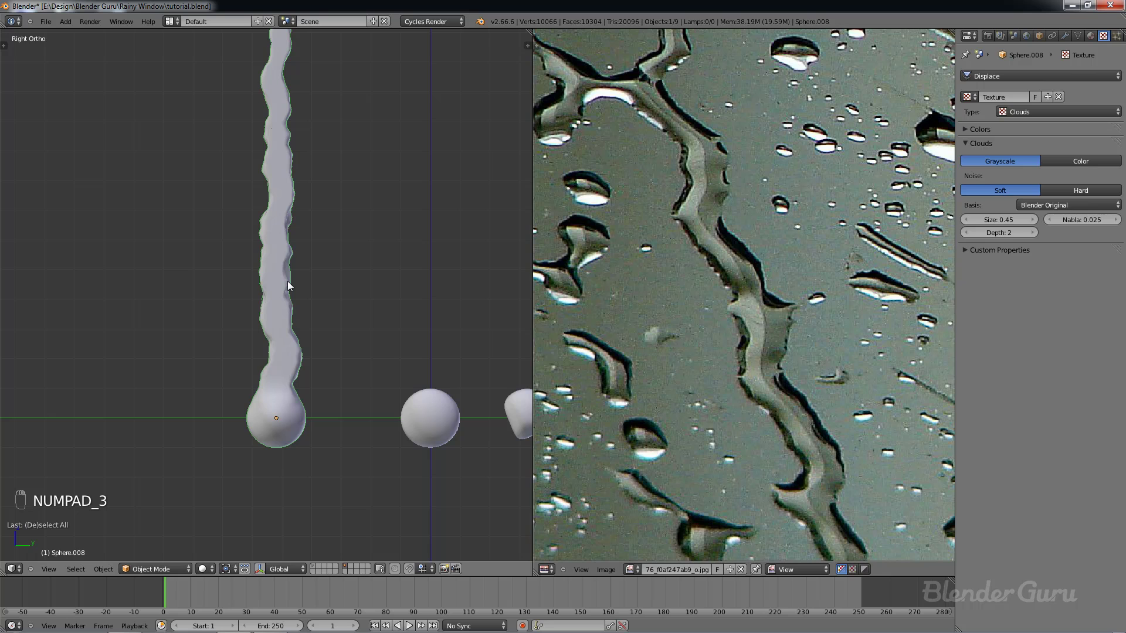
pyautogui.scroll(2, 287, 281)
pyautogui.scroll(-3, 288, 280)
pyautogui.keyDown('shift'); pyautogui.moveTo(287, 280); pyautogui.dragTo(325, 277, button='middle'); pyautogui.keyUp('shift')
pyautogui.scroll(-2, 325, 282)
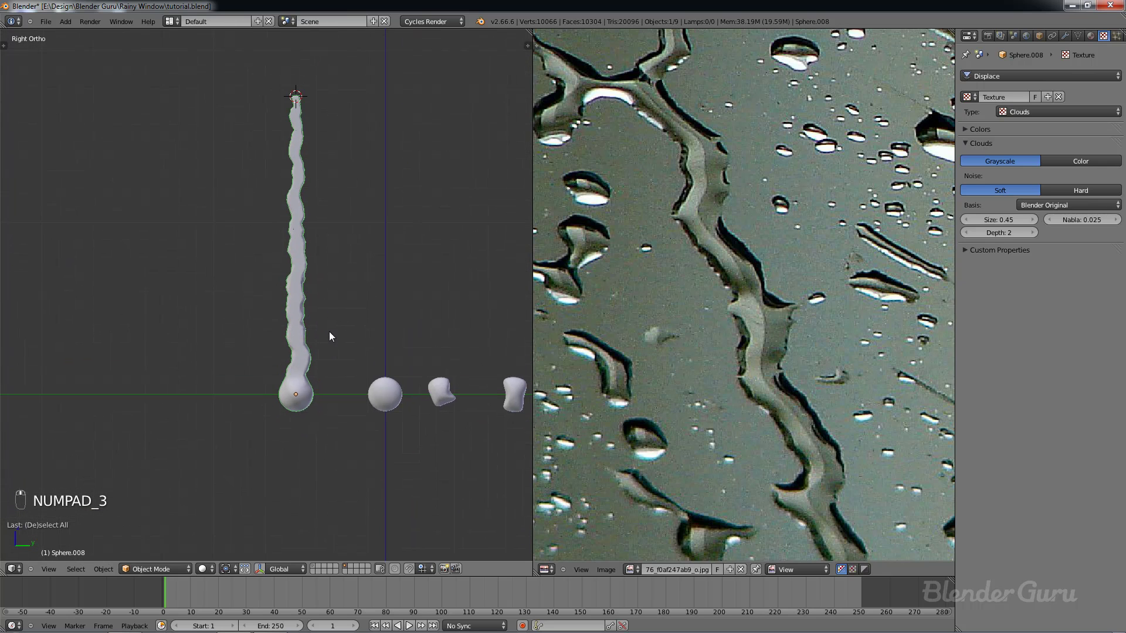
pyautogui.hotkey('shift', 'd')
pyautogui.click(286, 332)
pyautogui.scroll(4, 286, 332)
pyautogui.keyDown('shift'); pyautogui.moveTo(287, 332); pyautogui.dragTo(314, 238, button='middle'); pyautogui.keyUp('shift')
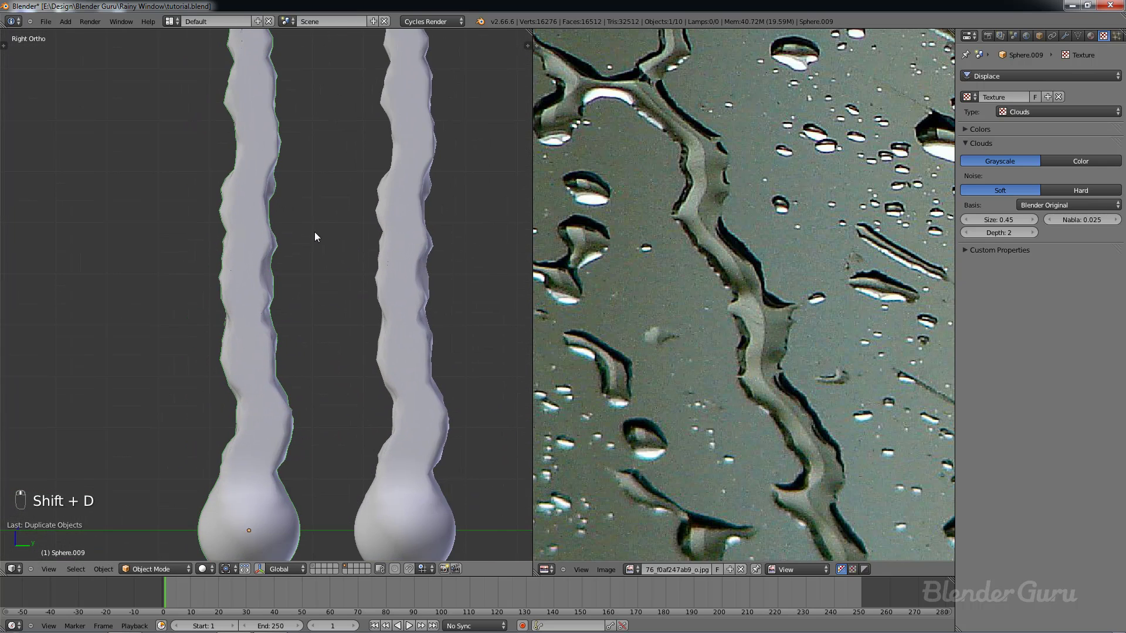
# Step: Rotate an edge loop low on the duplicate trail and move it about 0.21 sideways with smooth proportional editing
pyautogui.press('Tab')
pyautogui.scroll(3, 283, 341)
pyautogui.press('a')
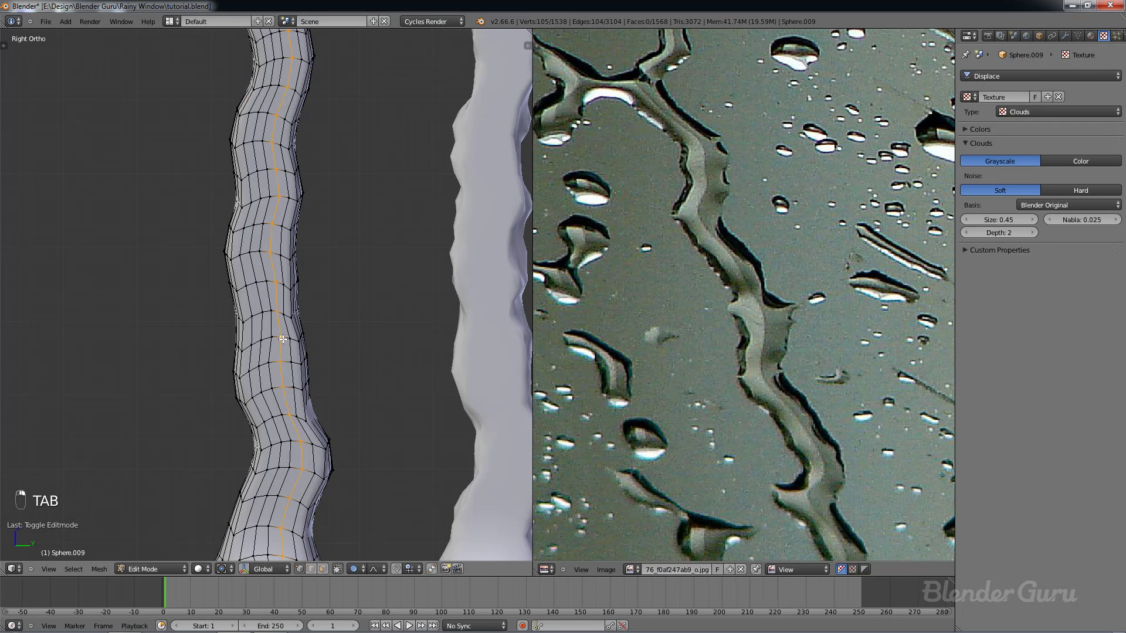
pyautogui.keyDown('alt'); pyautogui.rightClick(284, 341); pyautogui.keyUp('alt')
pyautogui.press('r')
pyautogui.click(318, 341)
pyautogui.press('g')
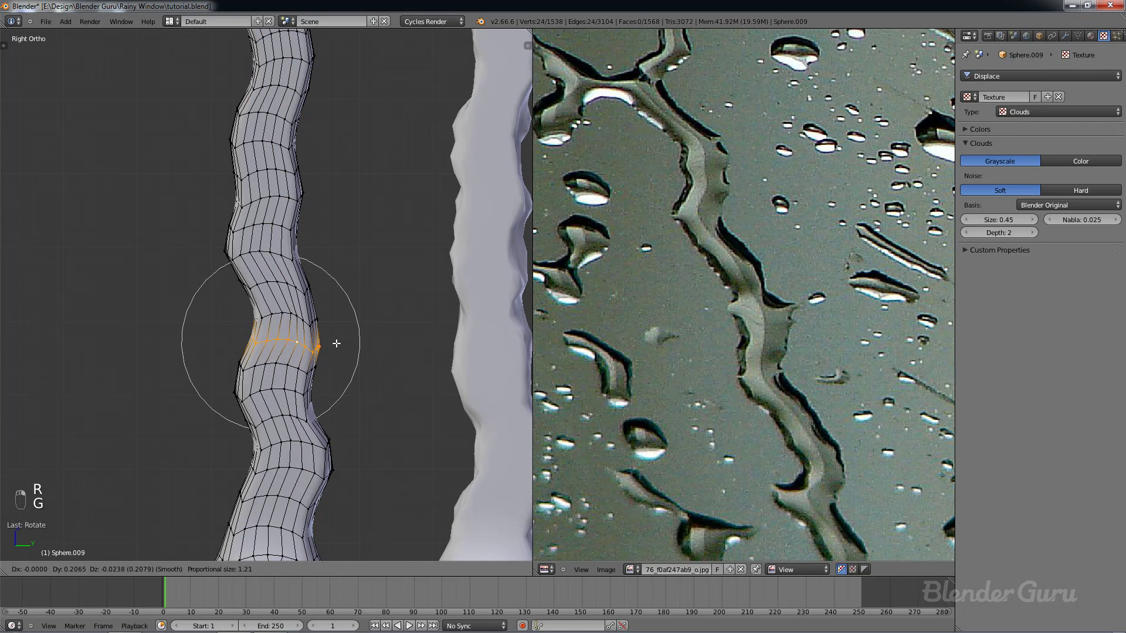
pyautogui.click(336, 343)
# Step: Shift a higher edge loop on the duplicate trail sideways and rotate it, widening the proportional editing radius to about 2.6
pyautogui.scroll(-3, 334, 338)
pyautogui.keyDown('shift'); pyautogui.moveTo(325, 273); pyautogui.dragTo(319, 307, button='middle'); pyautogui.keyUp('shift')
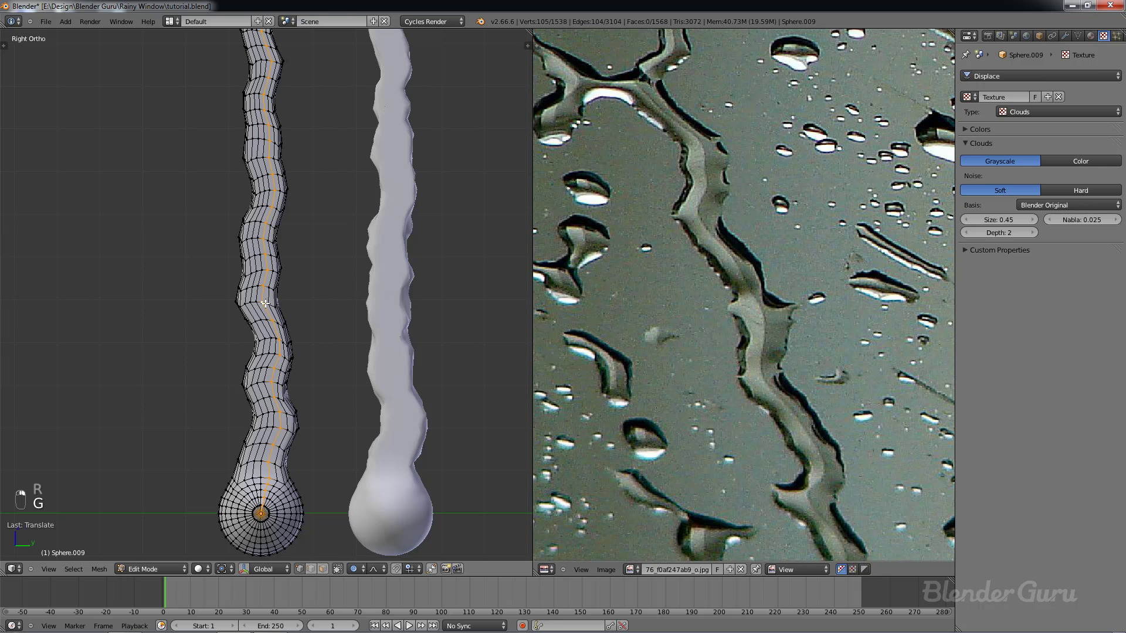
pyautogui.keyDown('alt'); pyautogui.rightClick(267, 304); pyautogui.keyUp('alt')
pyautogui.press('g')
pyautogui.click(288, 303)
pyautogui.scroll(-2, 288, 303)
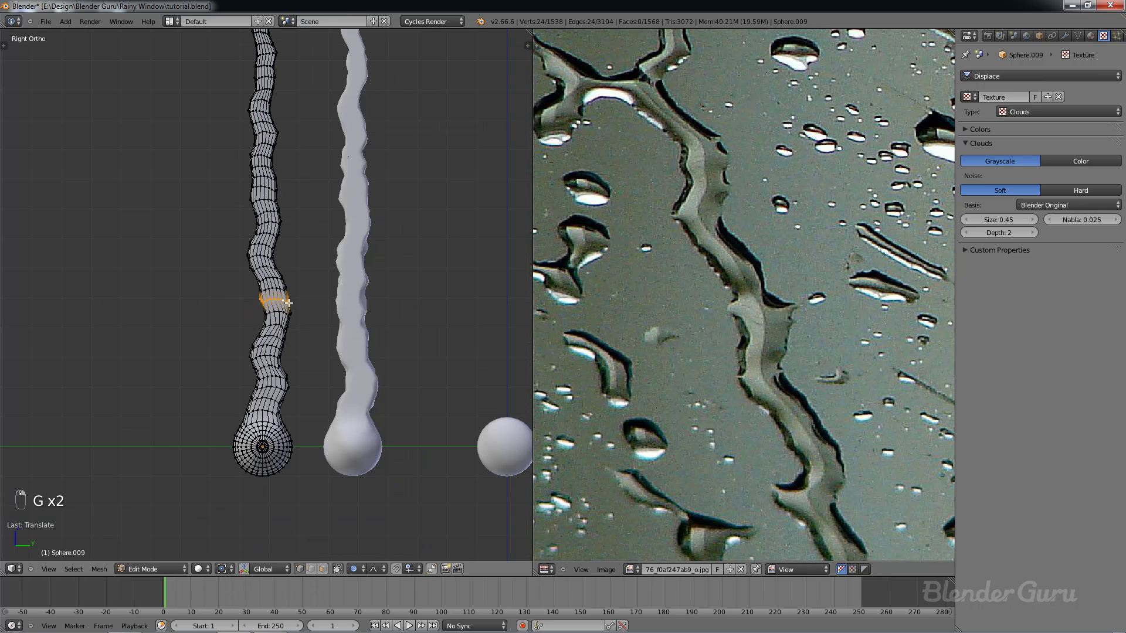
pyautogui.scroll(4, 290, 270)
pyautogui.press('r')
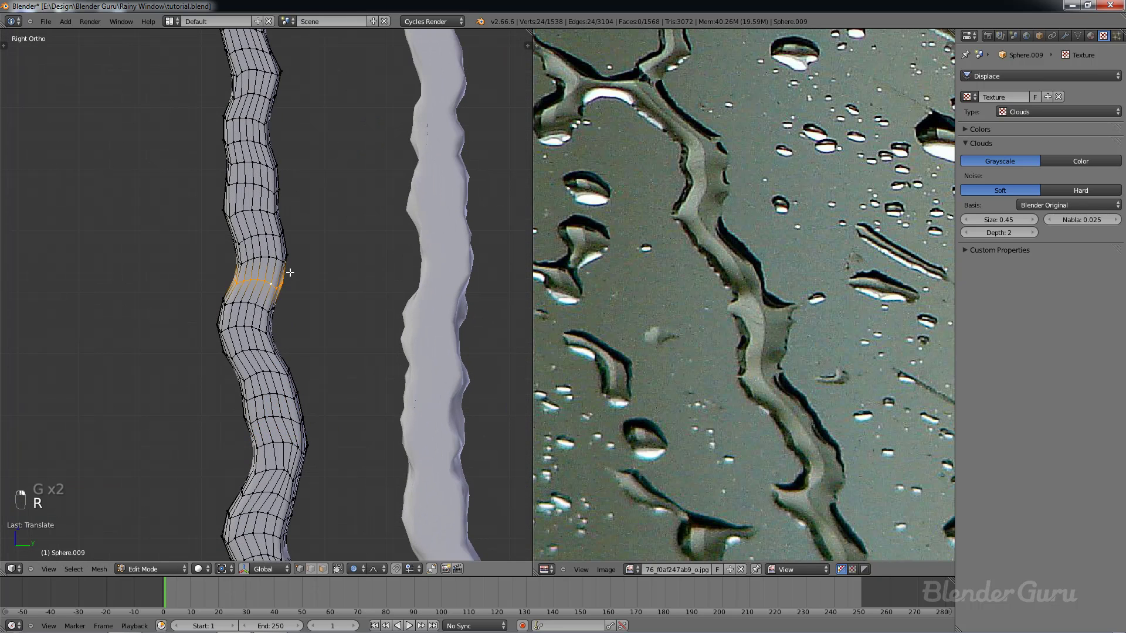
pyautogui.press('r')
pyautogui.scroll(-7, 323, 229)
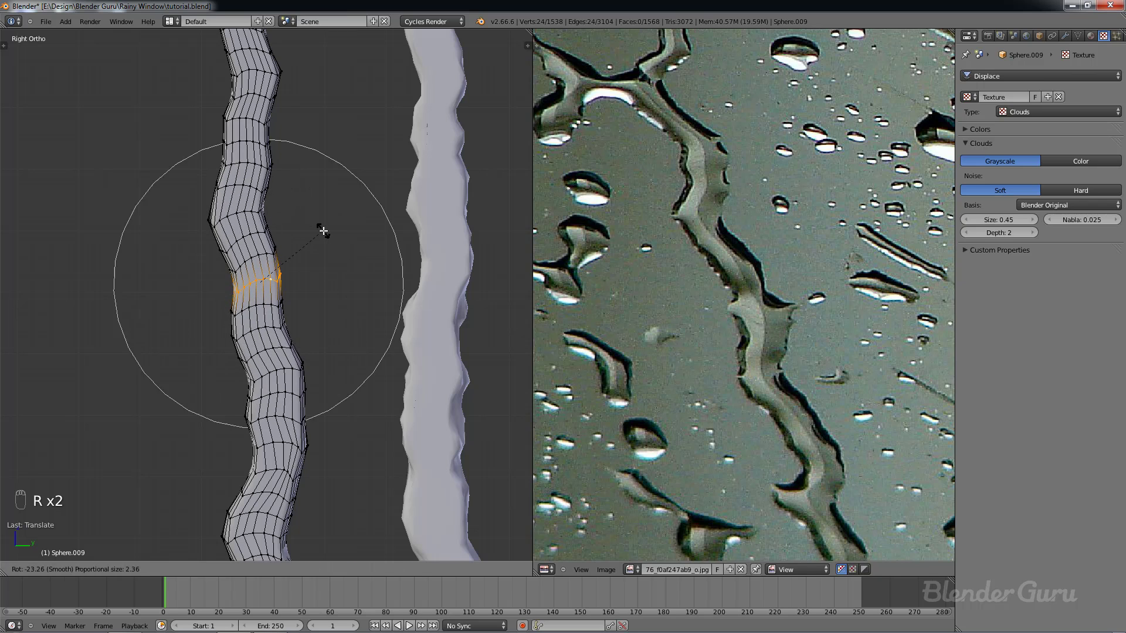
pyautogui.click(318, 216)
# Step: Rotate an edge loop around the middle of the duplicate trail and move it sideways to form a stronger bend
pyautogui.scroll(-3, 306, 183)
pyautogui.keyDown('shift'); pyautogui.moveTo(306, 183); pyautogui.dragTo(317, 239, button='middle'); pyautogui.keyUp('shift')
pyautogui.scroll(2, 316, 238)
pyautogui.keyDown('alt'); pyautogui.rightClick(258, 211); pyautogui.keyUp('alt')
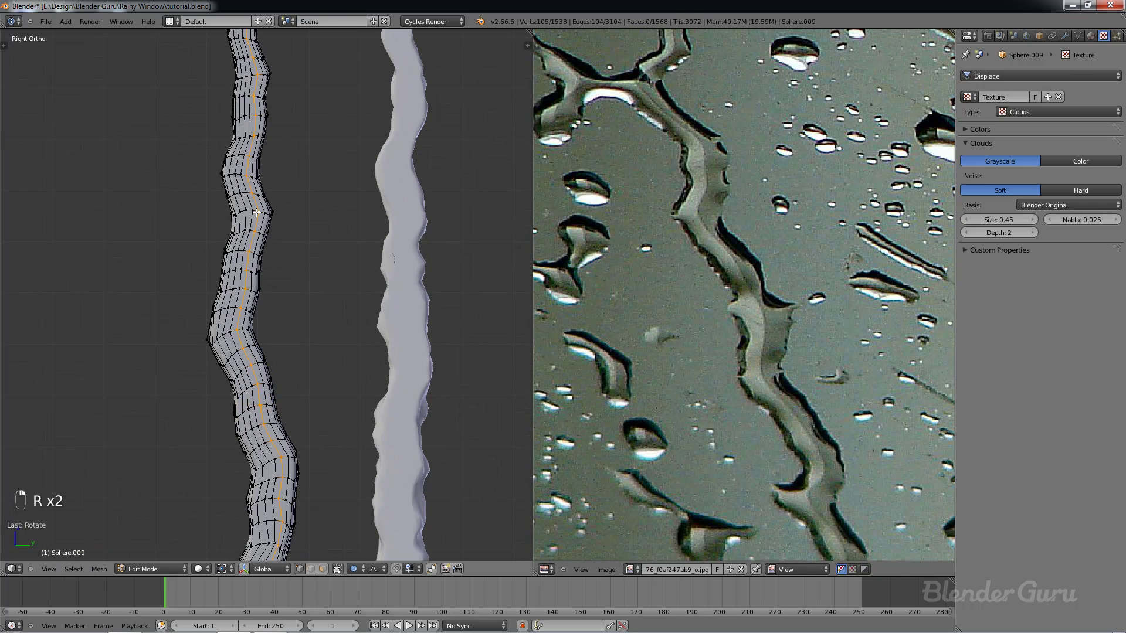
pyautogui.keyDown('alt'); pyautogui.rightClick(253, 213); pyautogui.keyUp('alt')
pyautogui.press('r')
pyautogui.click(295, 187)
pyautogui.press('g')
pyautogui.click(263, 180)
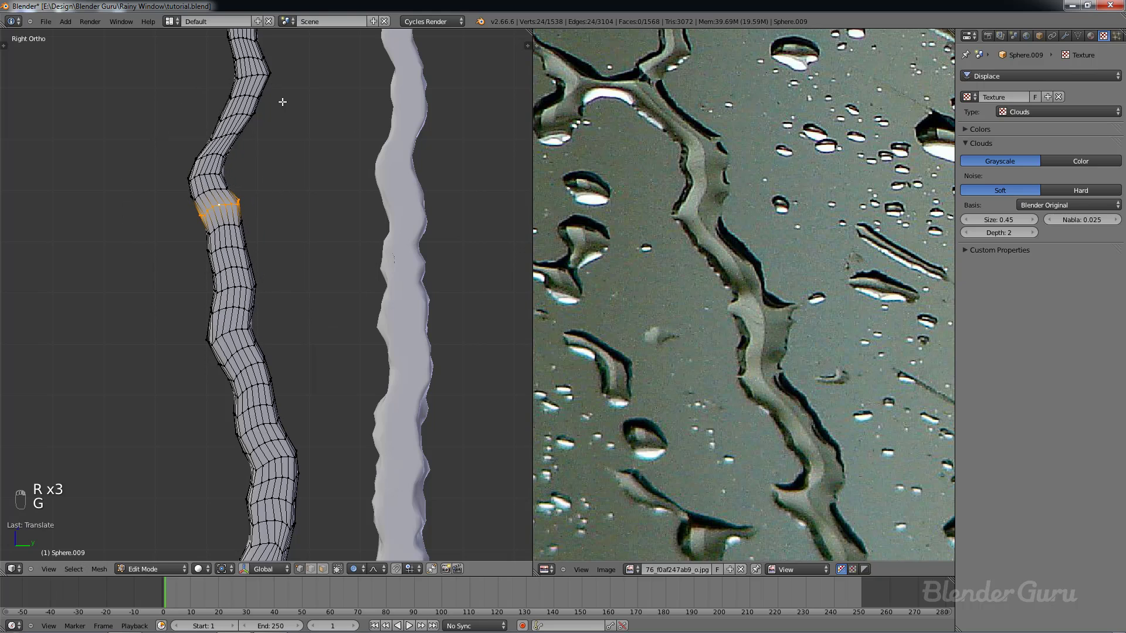
# Step: Move an edge loop in the upper part of the duplicate trail sideways with proportional editing
pyautogui.keyDown('shift'); pyautogui.moveTo(282, 102); pyautogui.dragTo(279, 241, button='middle'); pyautogui.keyUp('shift')
pyautogui.scroll(1, 279, 241)
pyautogui.press('a')
pyautogui.keyDown('alt'); pyautogui.rightClick(253, 201); pyautogui.keyUp('alt')
pyautogui.press('g')
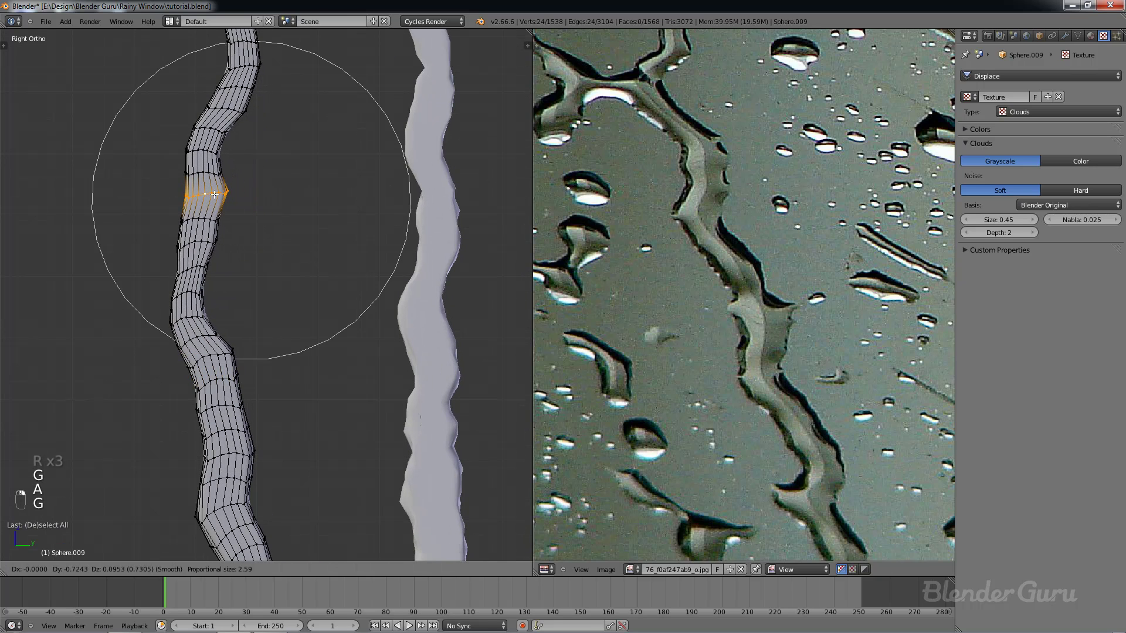
pyautogui.click(247, 196)
# Step: Move one more edge loop near the duplicate trail's upper end sideways and return to Object Mode
pyautogui.keyDown('shift'); pyautogui.moveTo(247, 195); pyautogui.dragTo(294, 284, button='middle'); pyautogui.keyUp('shift')
pyautogui.scroll(1, 270, 329)
pyautogui.press('a')
pyautogui.keyDown('alt'); pyautogui.rightClick(268, 226); pyautogui.keyUp('alt')
pyautogui.press('g')
pyautogui.click(246, 229)
pyautogui.scroll(-4, 291, 316)
pyautogui.scroll(-2, 291, 316)
pyautogui.press('Tab')
pyautogui.scroll(-4, 294, 293)
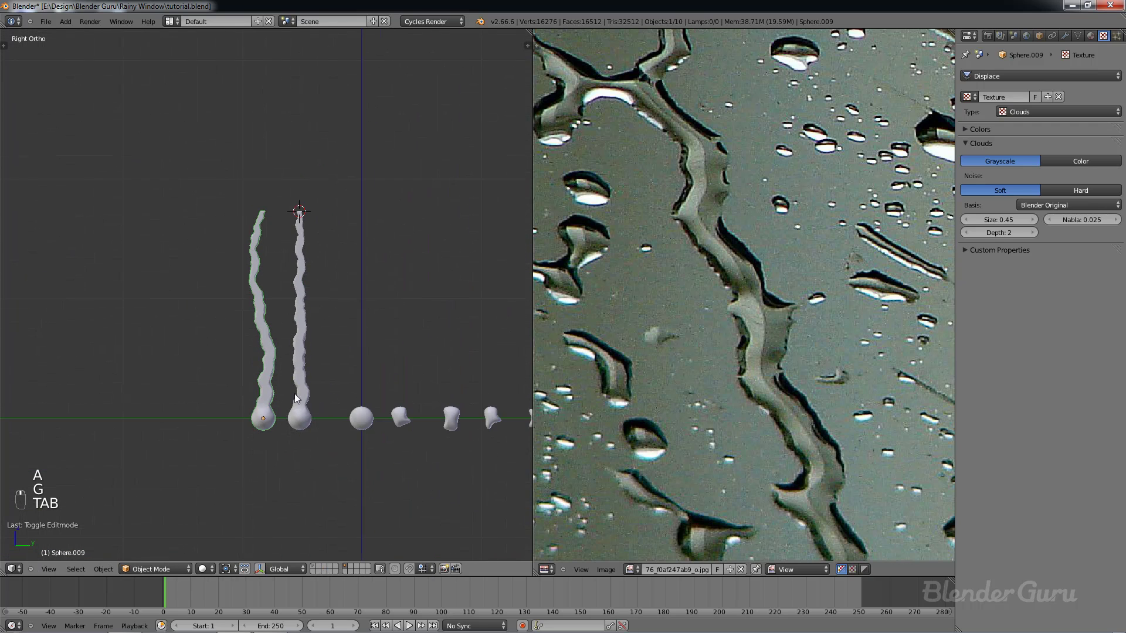
# Step: Duplicate the original straight trail again and place the copy on the far side of the bent trail
pyautogui.scroll(3, 296, 381)
pyautogui.rightClick(330, 402)
pyautogui.hotkey('shift', 'd')
pyautogui.click(143, 414)
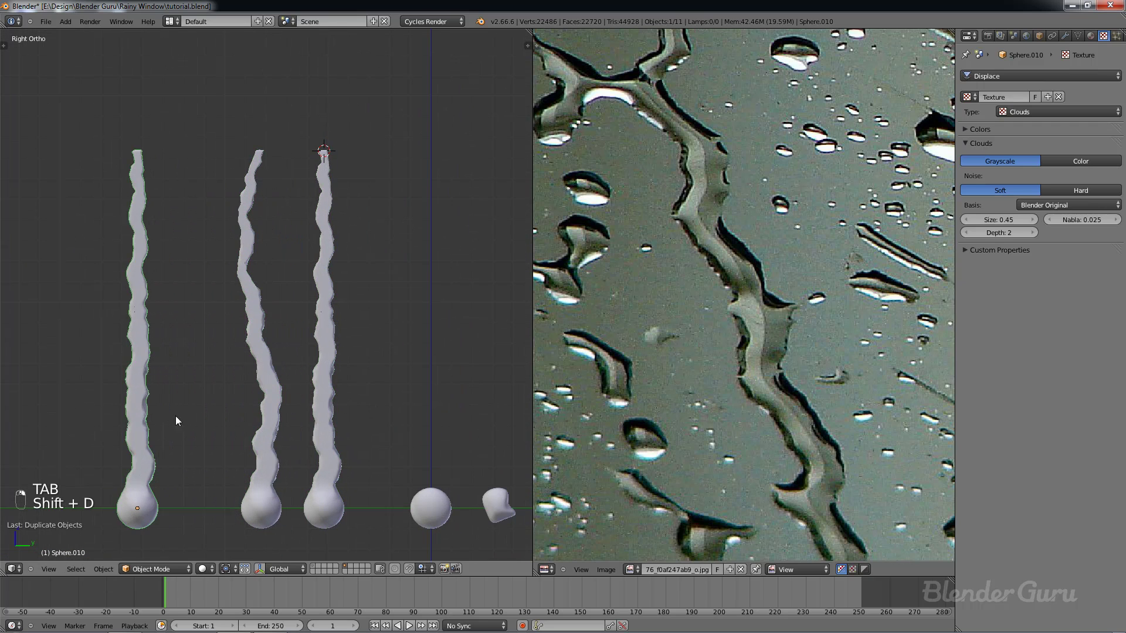
pyautogui.scroll(3, 368, 328)
pyautogui.keyDown('shift'); pyautogui.moveTo(176, 417); pyautogui.dragTo(255, 338, button='middle'); pyautogui.keyUp('shift')
# Step: In the third trail's mesh, move an edge loop on the lower section sideways with proportional editing
pyautogui.press('Tab')
pyautogui.scroll(3, 258, 341)
pyautogui.keyDown('alt'); pyautogui.rightClick(253, 333); pyautogui.keyUp('alt')
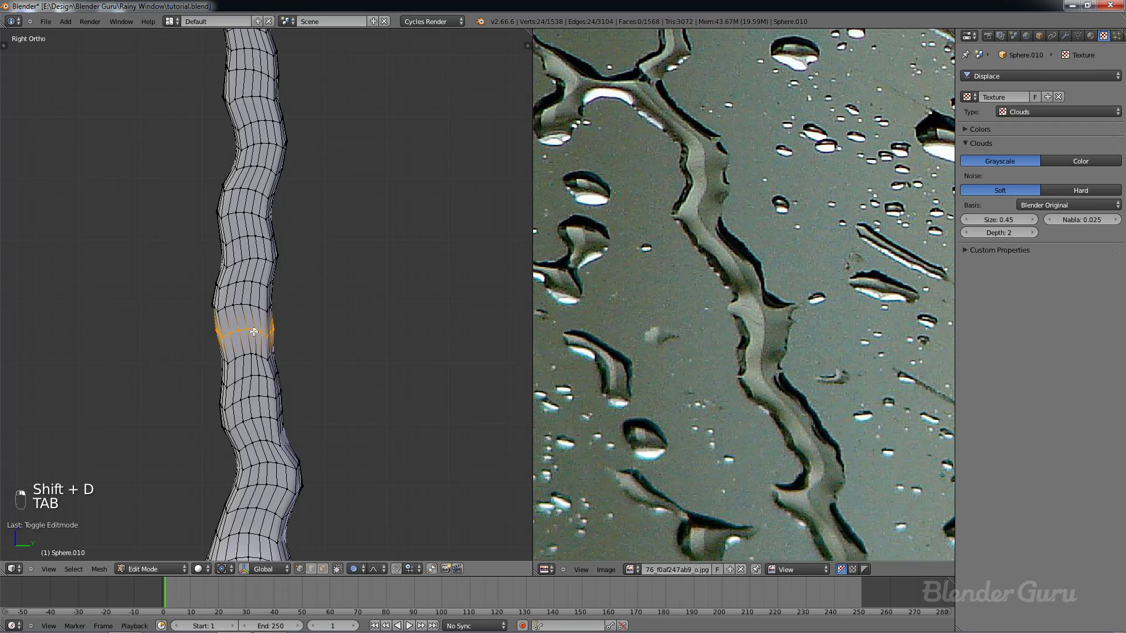
pyautogui.scroll(-2, 317, 354)
pyautogui.scroll(-2, 333, 365)
pyautogui.keyDown('shift'); pyautogui.moveTo(328, 366); pyautogui.dragTo(268, 348, button='middle'); pyautogui.keyUp('shift')
pyautogui.scroll(-3, 268, 347)
pyautogui.keyDown('shift'); pyautogui.moveTo(302, 314); pyautogui.dragTo(296, 357, button='middle'); pyautogui.keyUp('shift')
pyautogui.scroll(4, 294, 347)
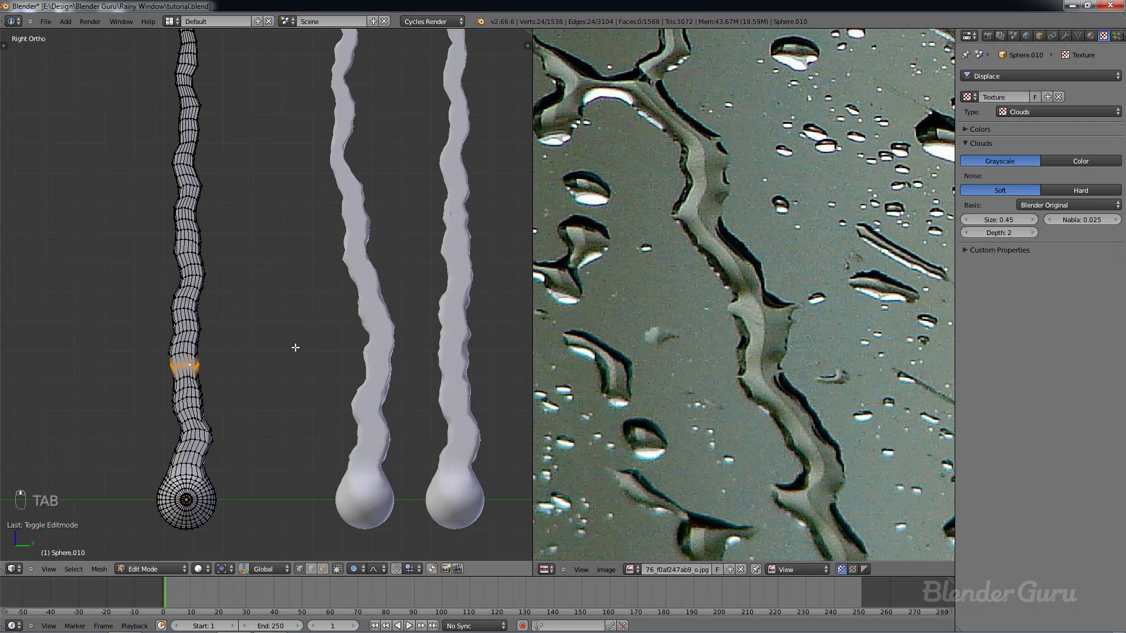
pyautogui.press('g')
pyautogui.click(311, 350)
# Step: Move an edge loop near the middle of the third trail sideways to bend its centre
pyautogui.keyDown('alt'); pyautogui.rightClick(190, 296); pyautogui.keyUp('alt')
pyautogui.keyDown('alt'); pyautogui.rightClick(189, 288); pyautogui.keyUp('alt')
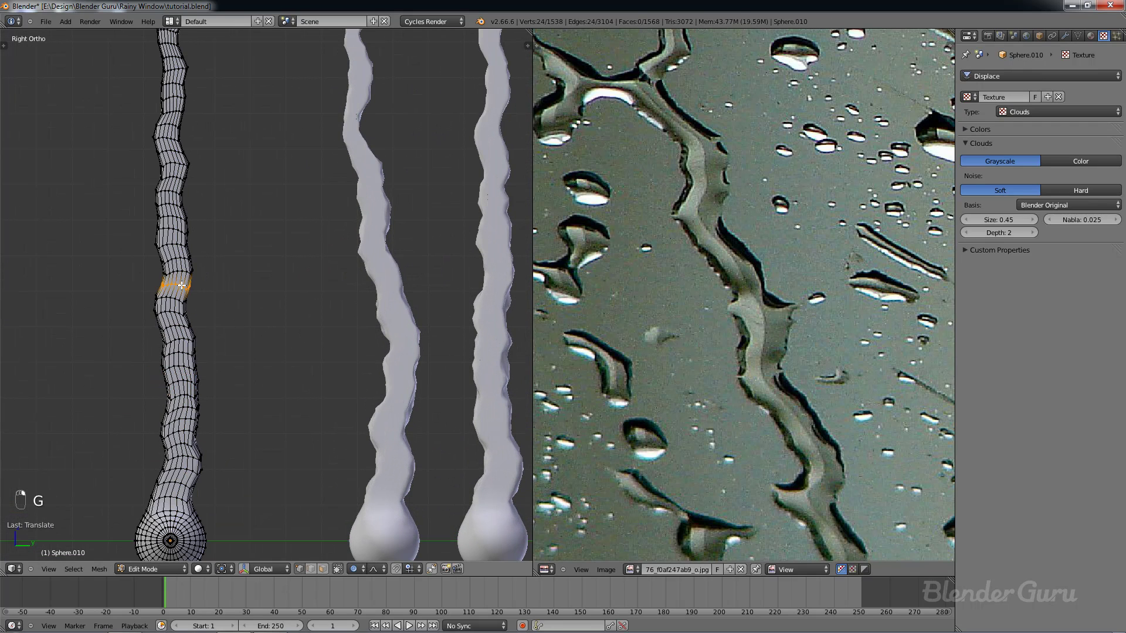
pyautogui.press('g')
pyautogui.click(201, 286)
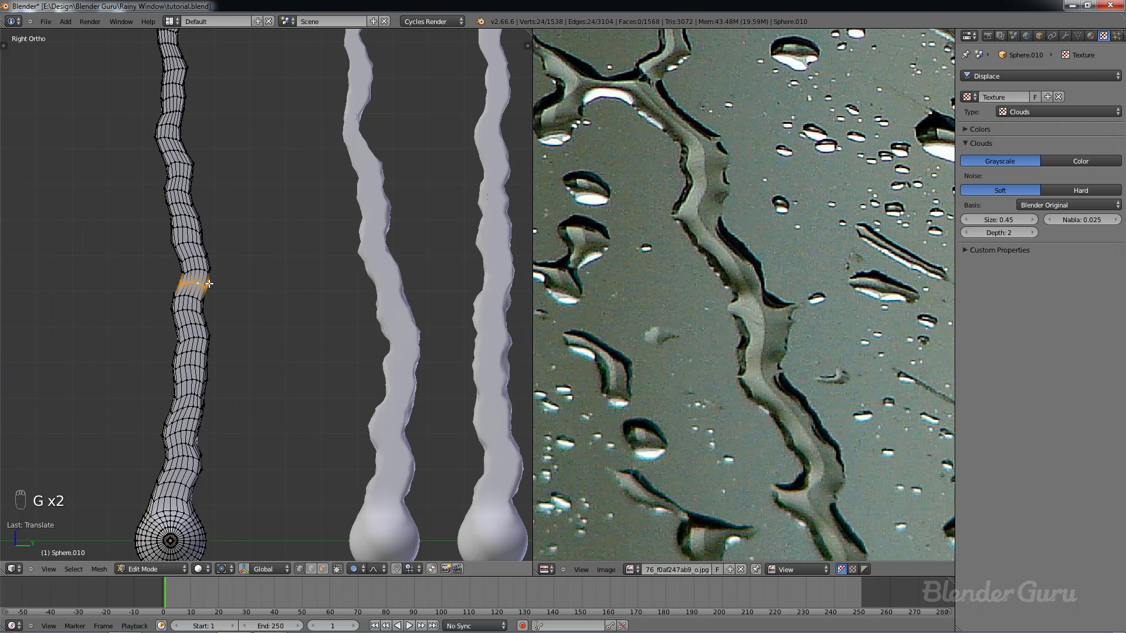
# Step: Move an edge loop in the third trail's upper half sideways to add another bend
pyautogui.scroll(-3, 242, 282)
pyautogui.scroll(2, 239, 307)
pyautogui.scroll(2, 239, 307)
pyautogui.keyDown('alt'); pyautogui.rightClick(188, 287); pyautogui.keyUp('alt')
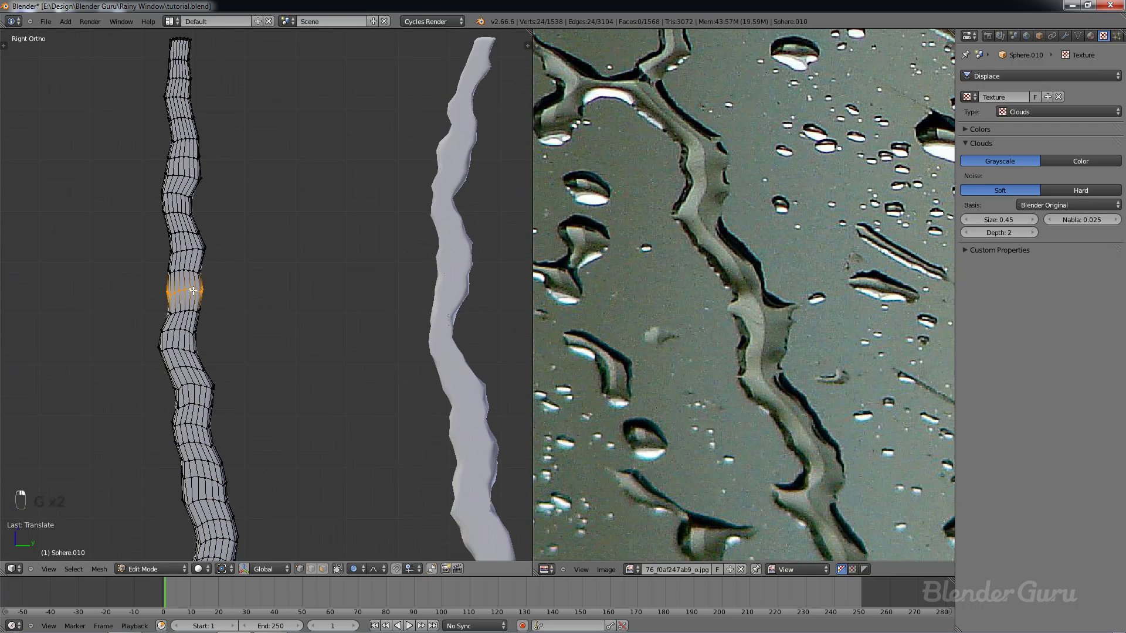
pyautogui.press('g')
pyautogui.click(217, 290)
pyautogui.scroll(-6, 284, 370)
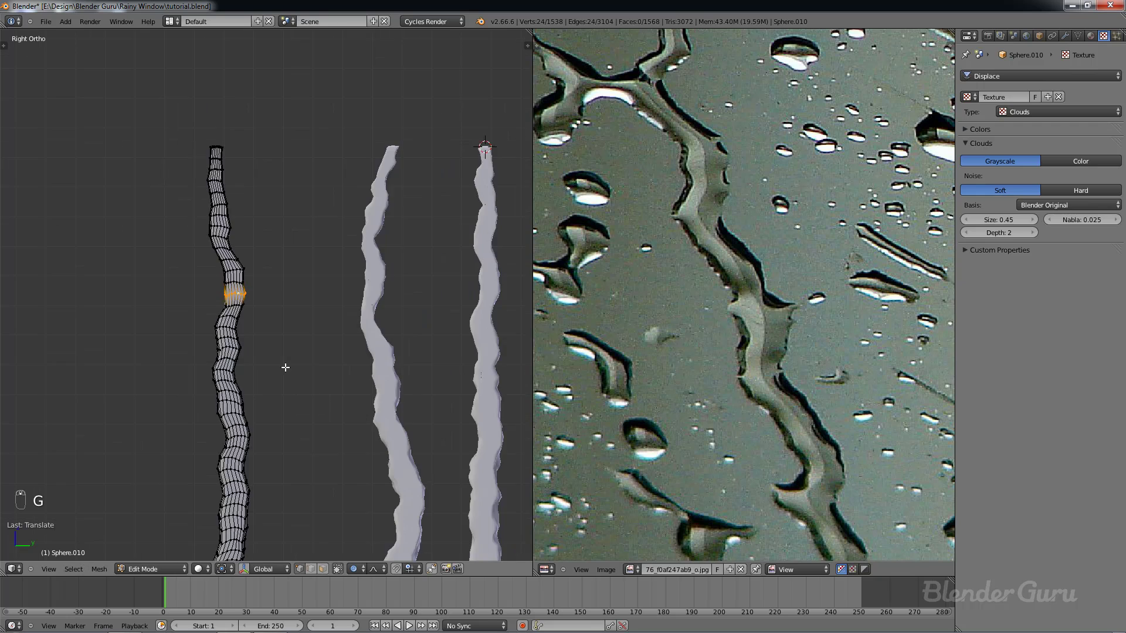
# Step: Shift an edge loop close to the third trail's upper tip sideways and return to Object Mode
pyautogui.scroll(6, 289, 248)
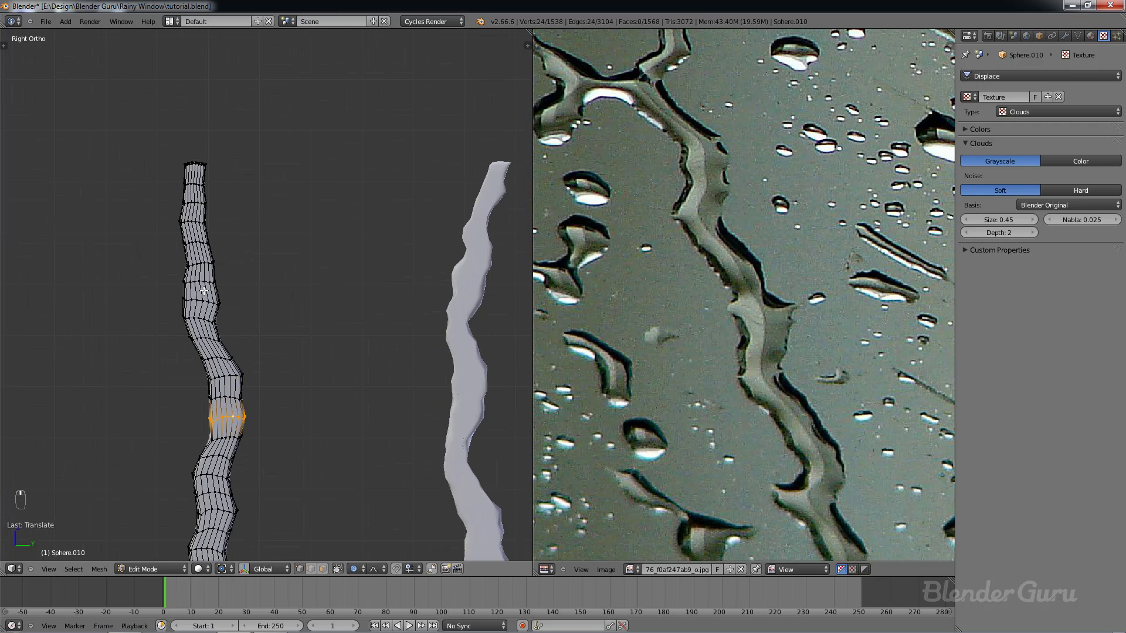
pyautogui.keyDown('alt'); pyautogui.rightClick(199, 283); pyautogui.keyUp('alt')
pyautogui.press('g')
pyautogui.click(233, 280)
pyautogui.scroll(-5, 264, 282)
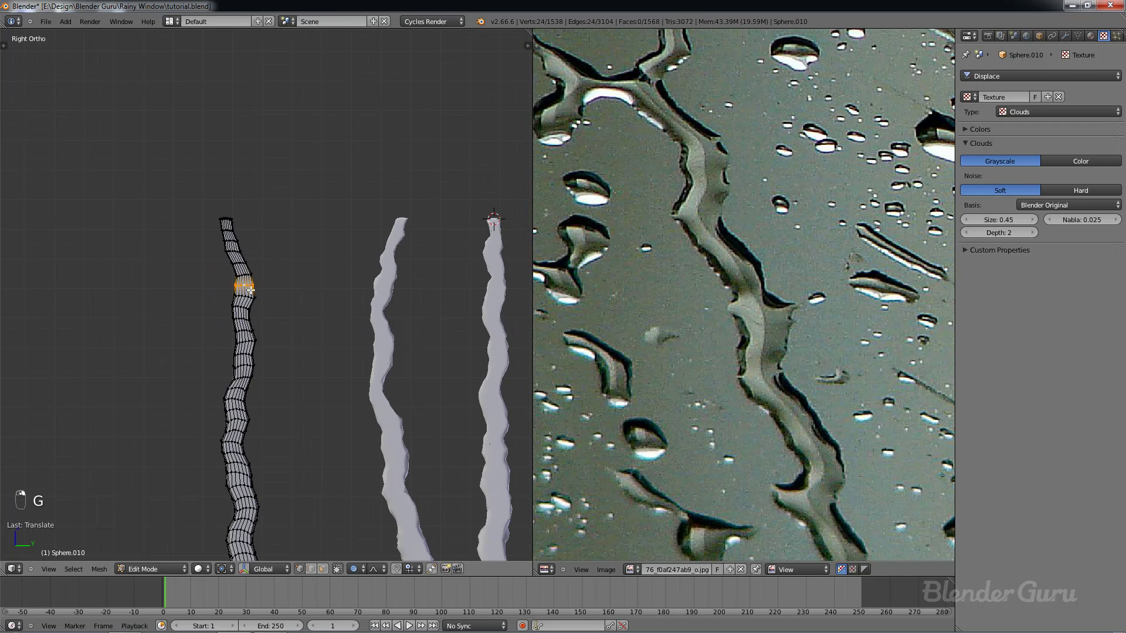
pyautogui.press('Tab')
pyautogui.scroll(6, 319, 293)
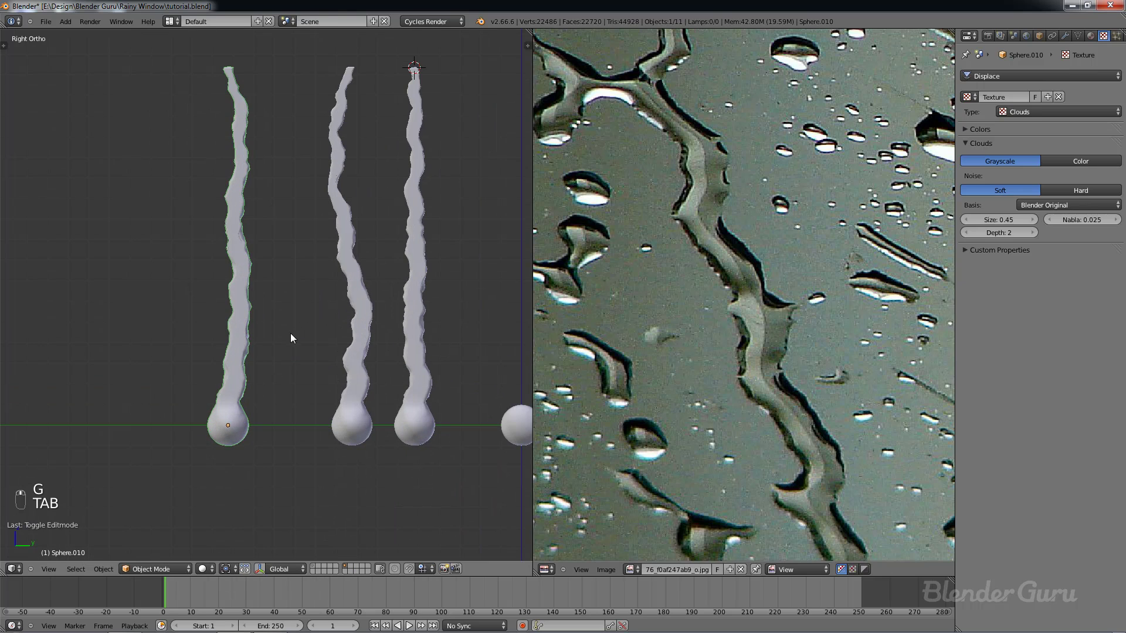
# Step: Rotate an edge loop just above the third trail's drop to kink its lower section, and leave Edit Mode
pyautogui.press('Tab')
pyautogui.keyDown('alt'); pyautogui.rightClick(227, 312); pyautogui.keyUp('alt')
pyautogui.keyDown('alt'); pyautogui.rightClick(226, 311); pyautogui.keyUp('alt')
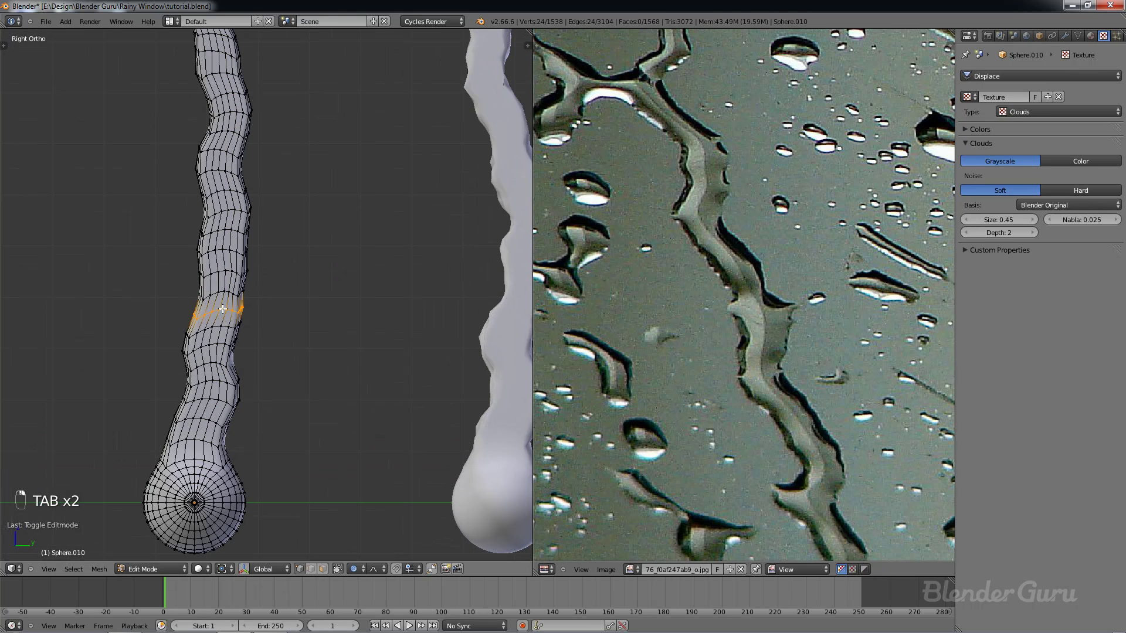
pyautogui.press('r')
pyautogui.click(279, 325)
pyautogui.press('Tab')
pyautogui.scroll(-6, 322, 331)
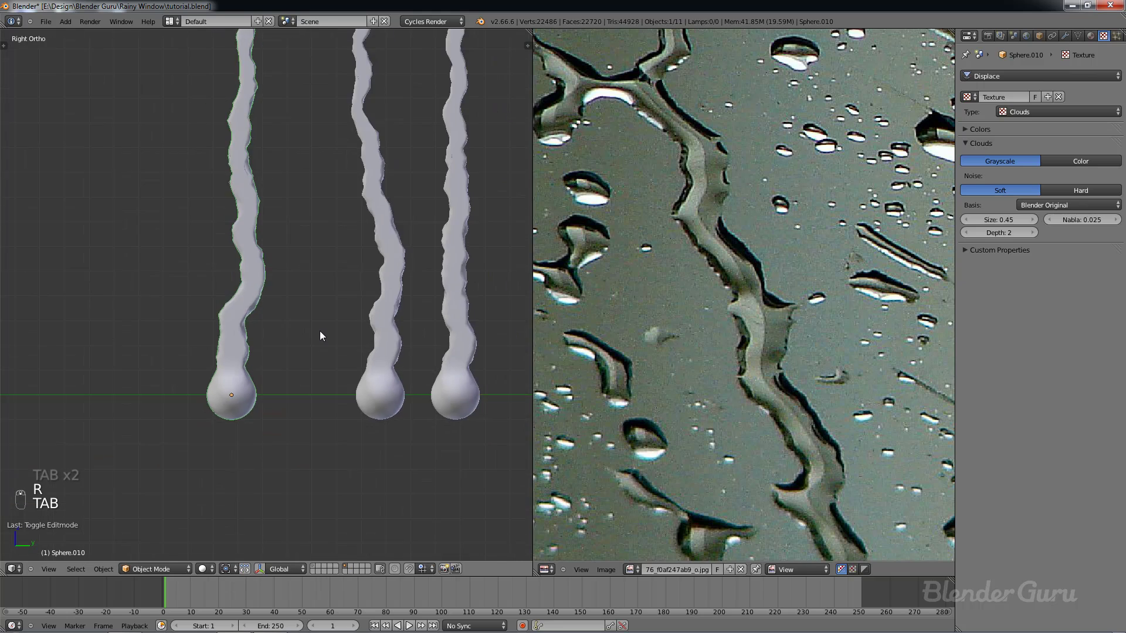
# Step: Try moving the third trail closer to the other trails in an angled view and undo the move
pyautogui.scroll(4, 322, 330)
pyautogui.scroll(-2, 322, 330)
pyautogui.press('a')
pyautogui.press('a')
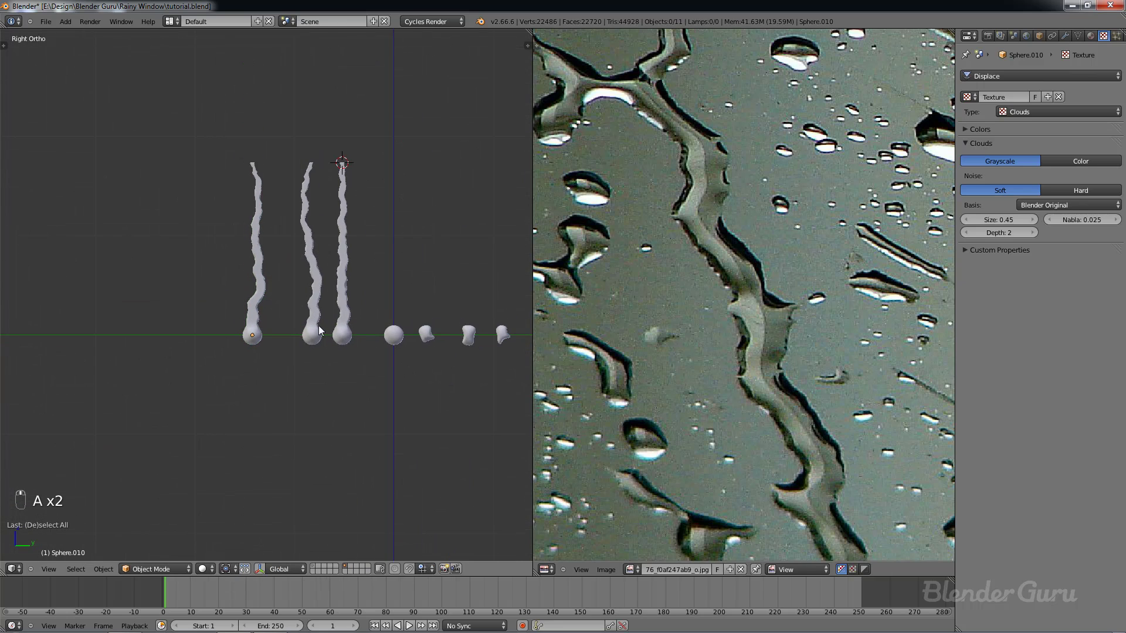
pyautogui.keyDown('shift'); pyautogui.moveTo(322, 331); pyautogui.dragTo(267, 323, button='middle'); pyautogui.keyUp('shift')
pyautogui.moveTo(267, 322); pyautogui.dragTo(305, 329, button='middle')
pyautogui.rightClick(206, 298)
pyautogui.press('g')
pyautogui.click(244, 299)
pyautogui.hotkey('ctrl', 'z')
# Step: Save the file and move the third trail along the Y axis closer to the bent second trail
pyautogui.hotkey('ctrl', 's')
pyautogui.press('g')
pyautogui.middleClick(261, 322)
pyautogui.click(273, 322)
pyautogui.scroll(-3, 314, 335)
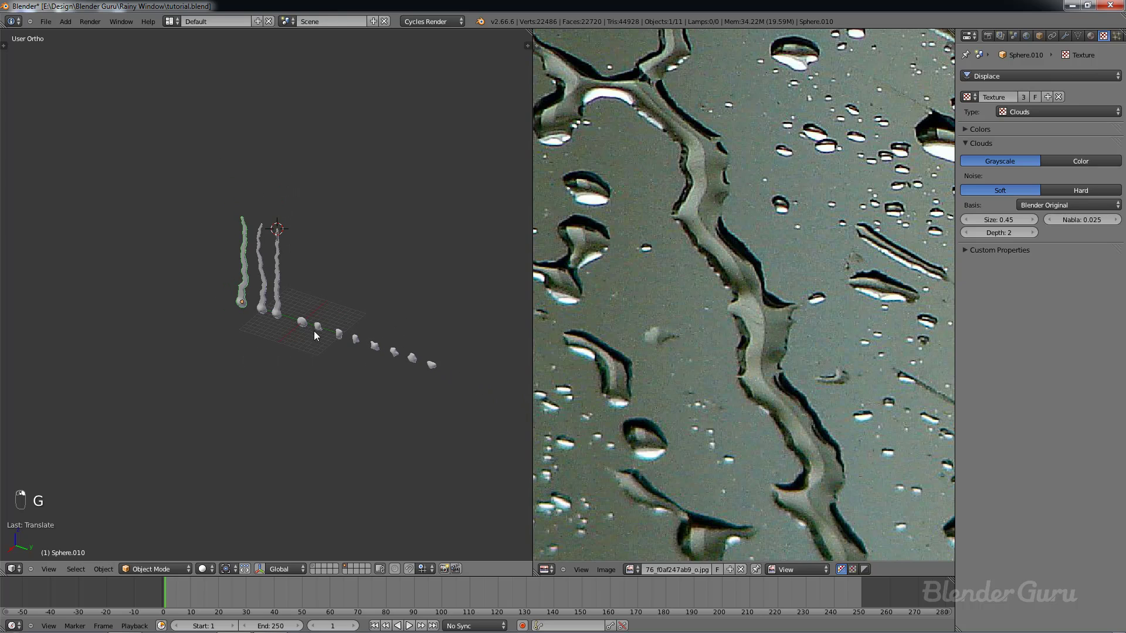
# Step: Check in the second trail's object properties which group it belongs to
pyautogui.rightClick(316, 332)
pyautogui.rightClick(276, 304)
pyautogui.rightClick(263, 306)
pyautogui.click(1077, 36)
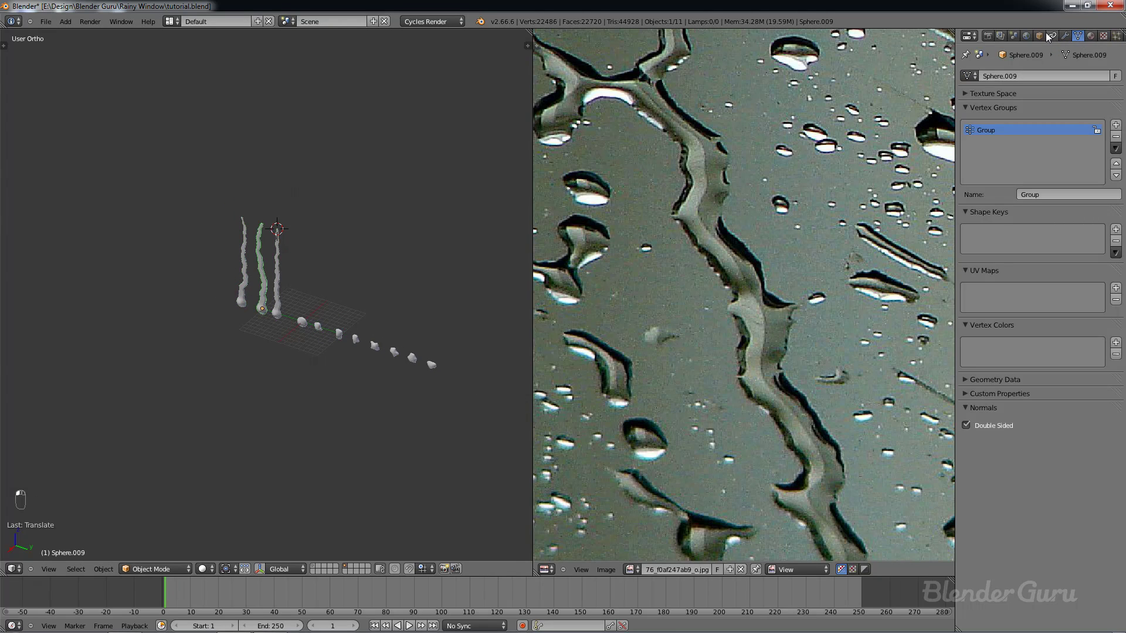
pyautogui.click(1039, 36)
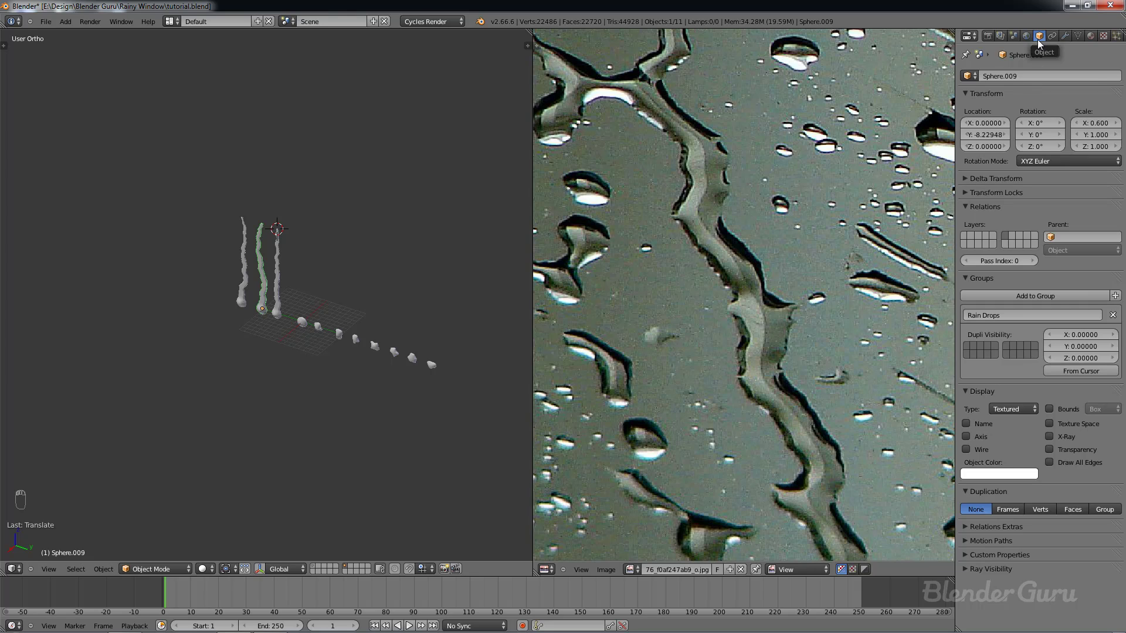
pyautogui.click(1008, 315)
pyautogui.press('Return')
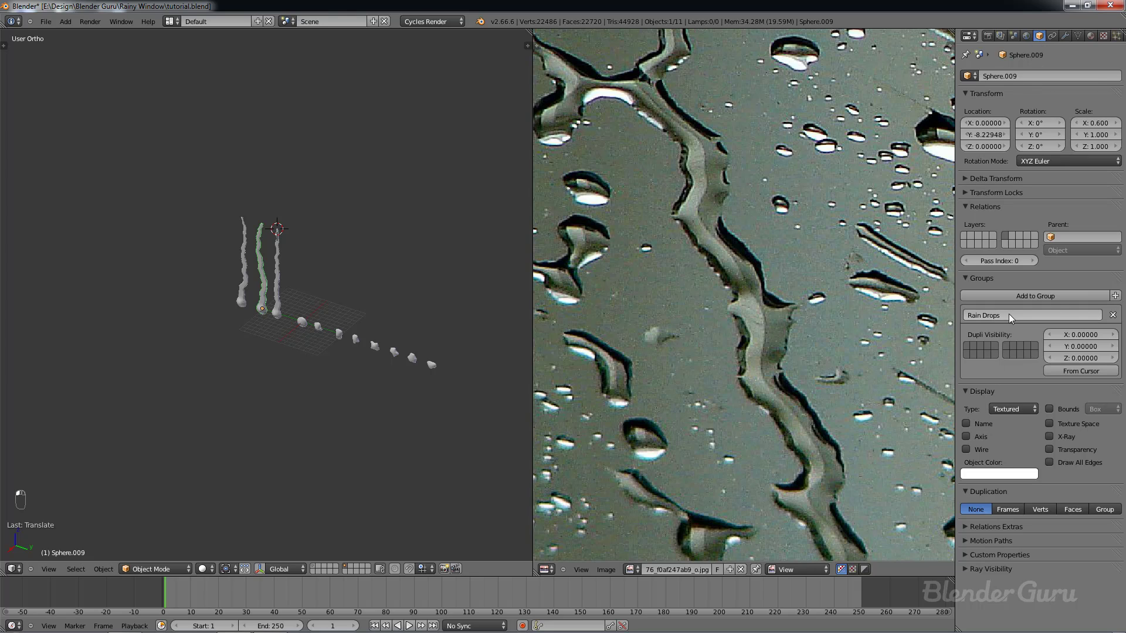
# Step: Merge the reference photo area into the 3D view so the viewport fills the full width
pyautogui.moveTo(527, 32); pyautogui.dragTo(600, 406)
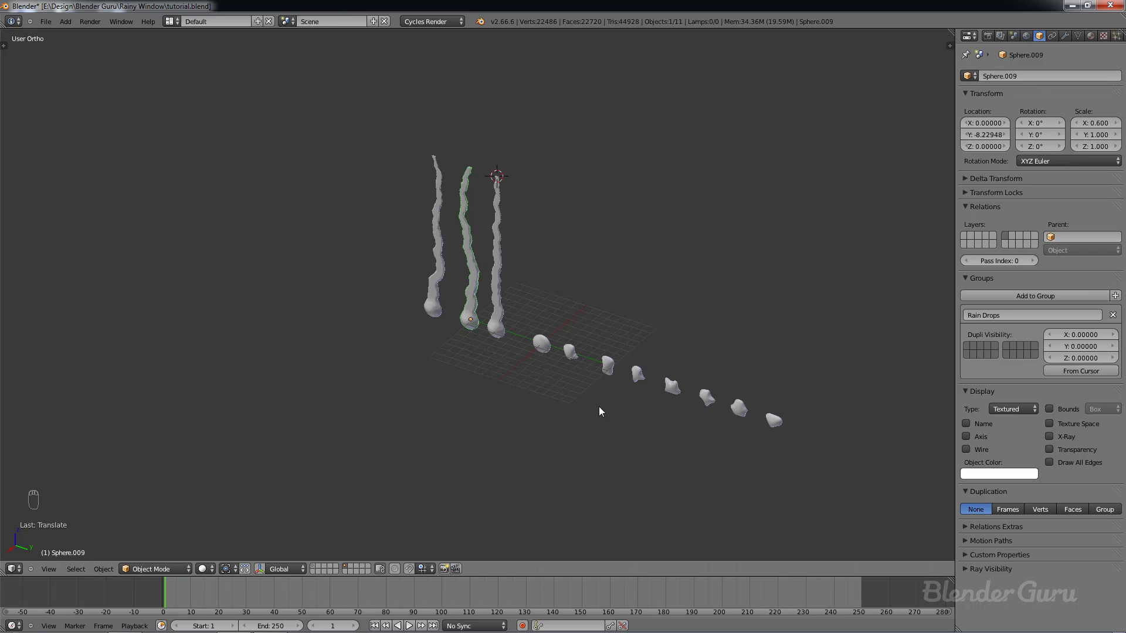
# Step: Switch to the first layer in camera view and examine the window plane's particle rotation settings and the scattered trails
pyautogui.press('1')
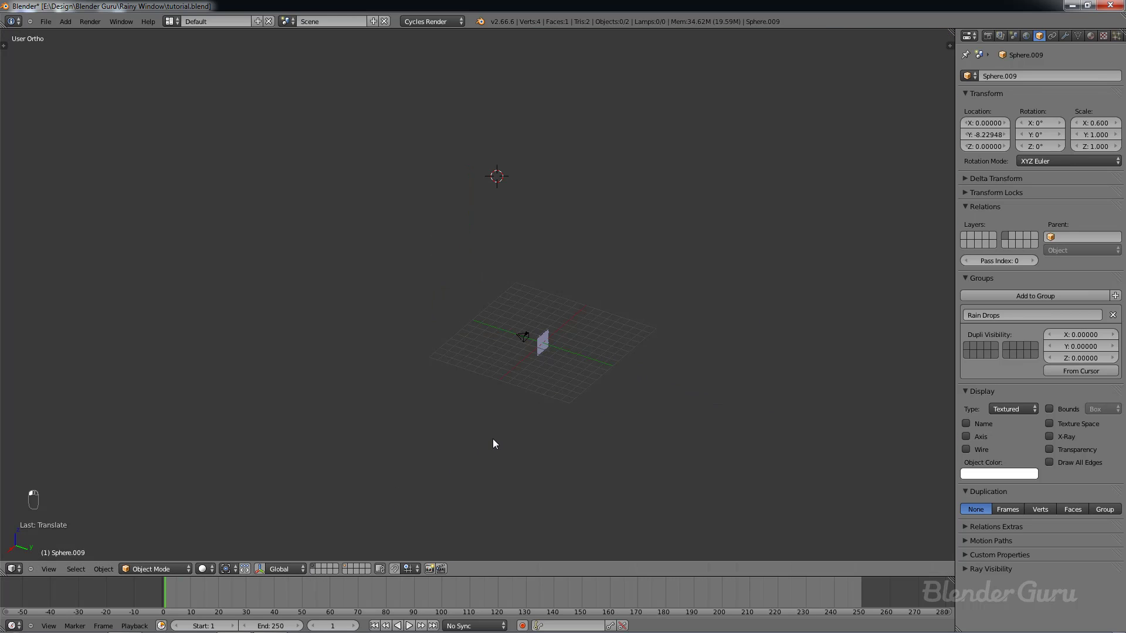
pyautogui.press('KP_0')
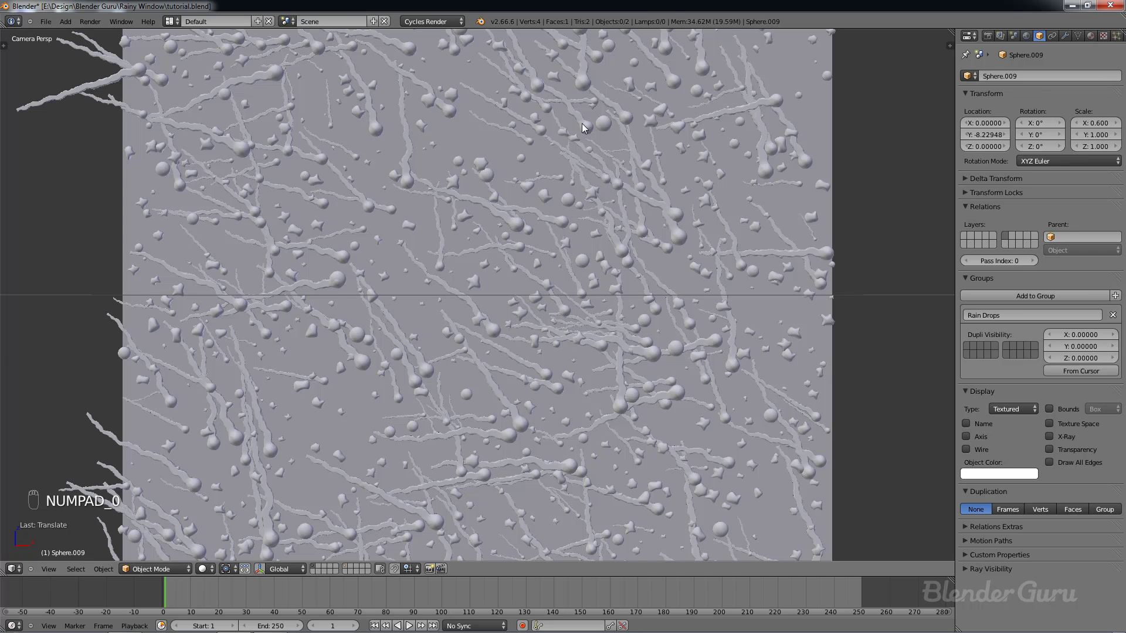
pyautogui.rightClick(576, 181)
pyautogui.scroll(-3, 576, 180)
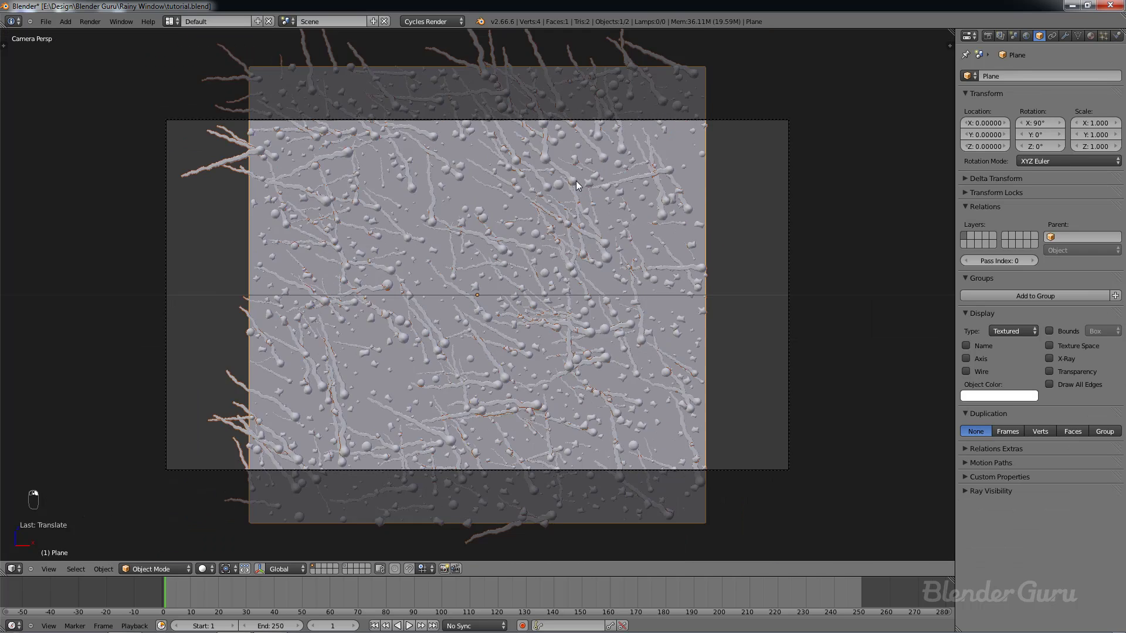
pyautogui.press('z')
pyautogui.scroll(3, 576, 180)
pyautogui.press('z')
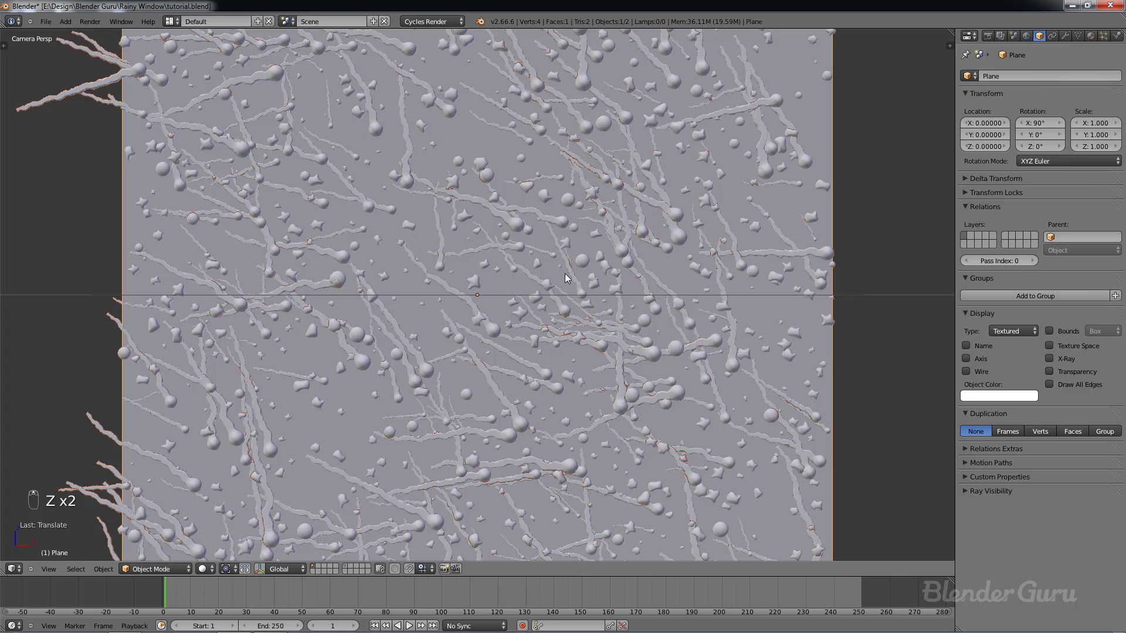
pyautogui.click(1104, 36)
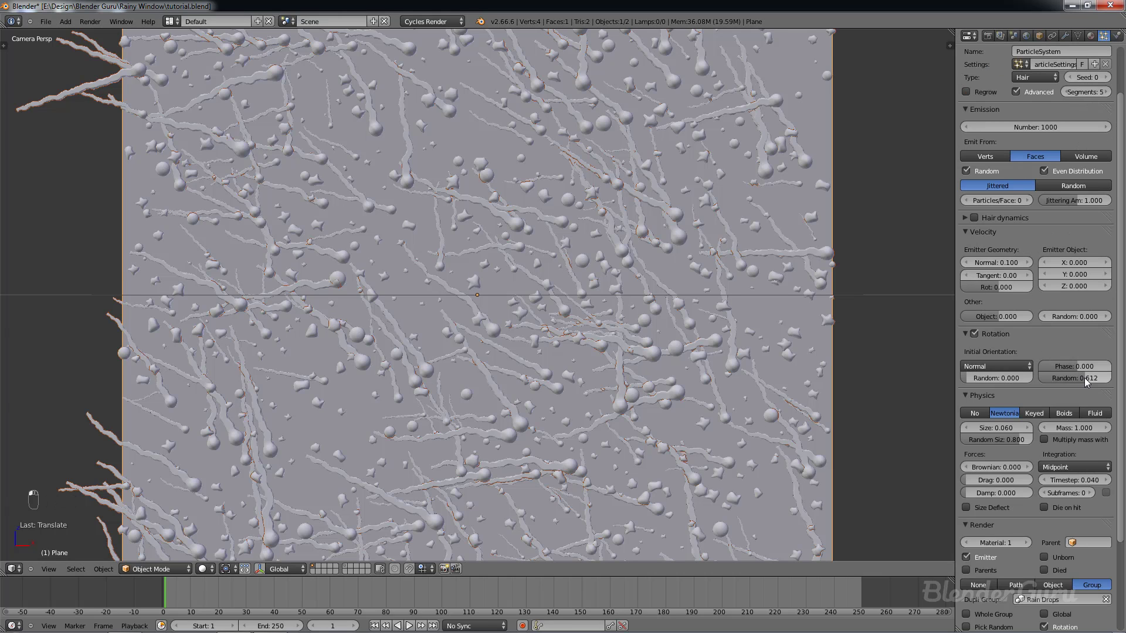
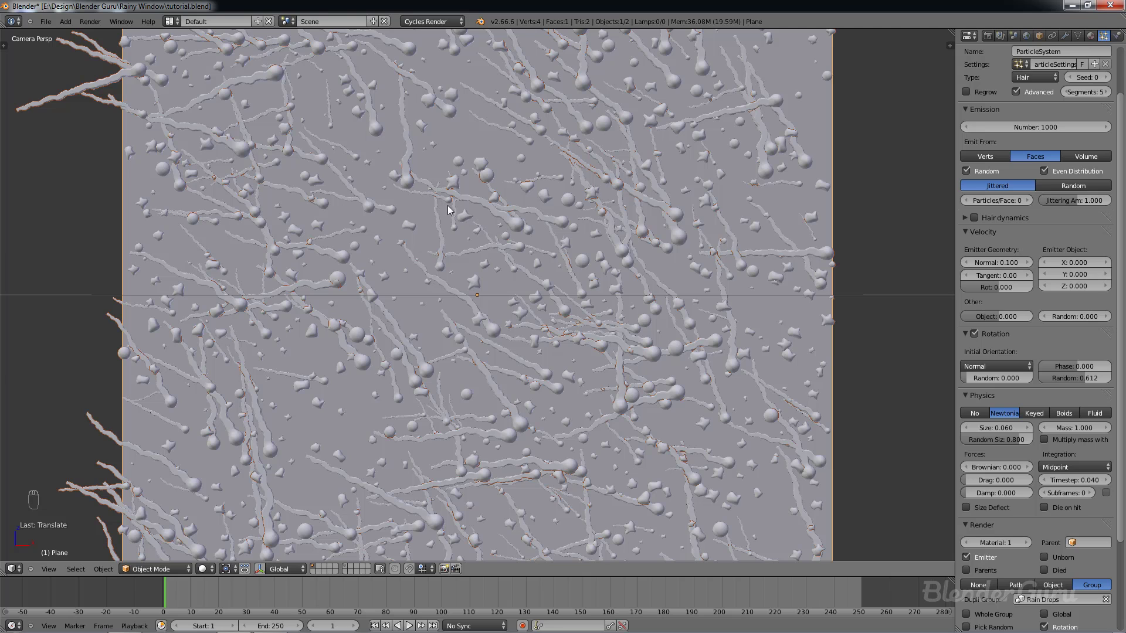
# Step: Go back to the raindrop source layer and inspect the short drops and the three long trails one after another
pyautogui.click(344, 569)
pyautogui.moveTo(565, 304); pyautogui.dragTo(420, 355, button='middle')
pyautogui.scroll(-5, 420, 355)
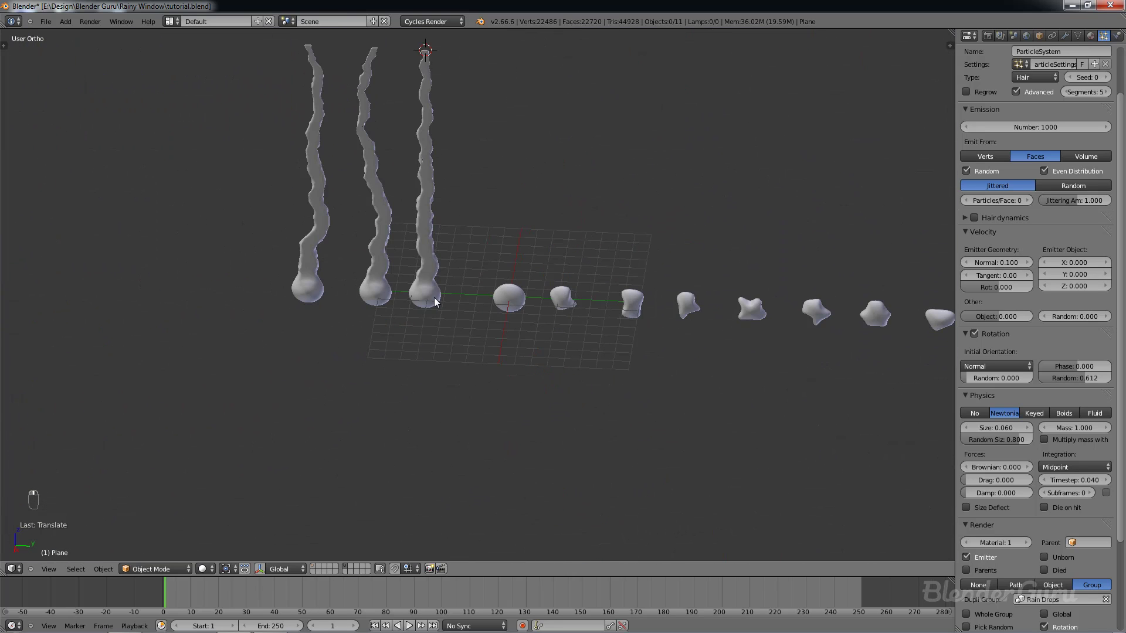
pyautogui.rightClick(411, 265)
pyautogui.click(1079, 36)
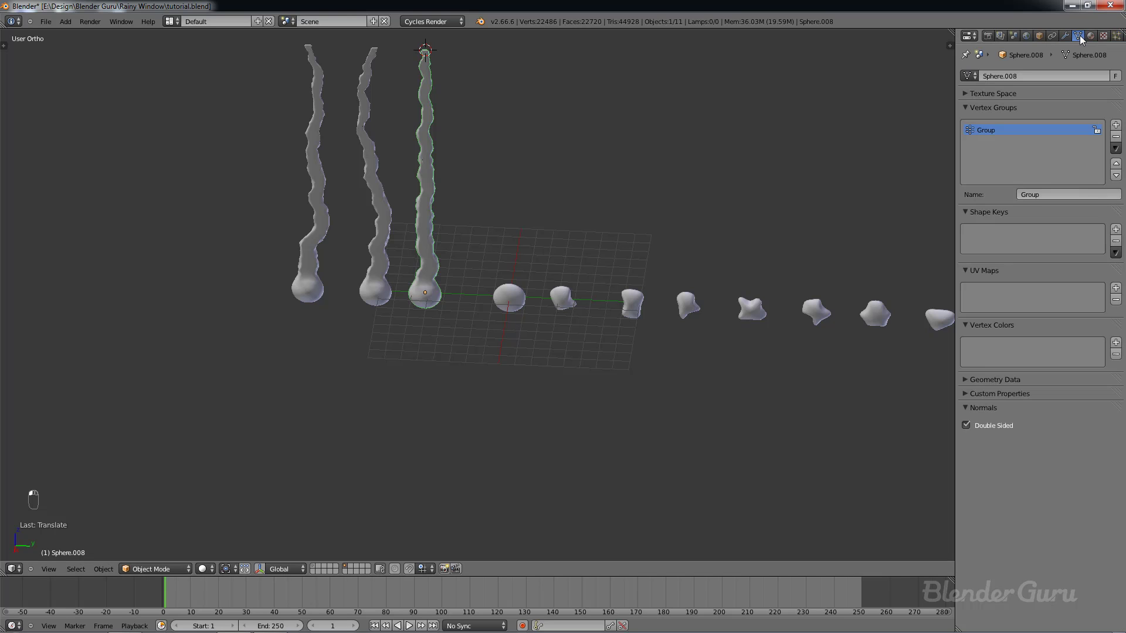
pyautogui.rightClick(635, 309)
pyautogui.rightClick(678, 306)
pyautogui.rightClick(750, 305)
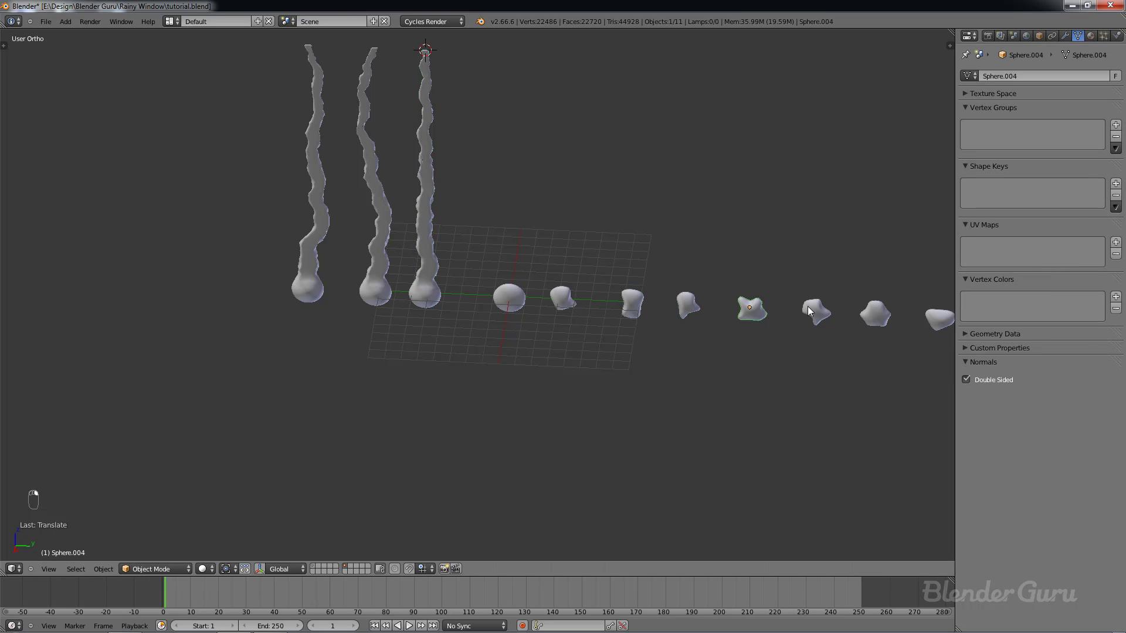
pyautogui.rightClick(809, 307)
pyautogui.rightClick(878, 311)
pyautogui.rightClick(433, 267)
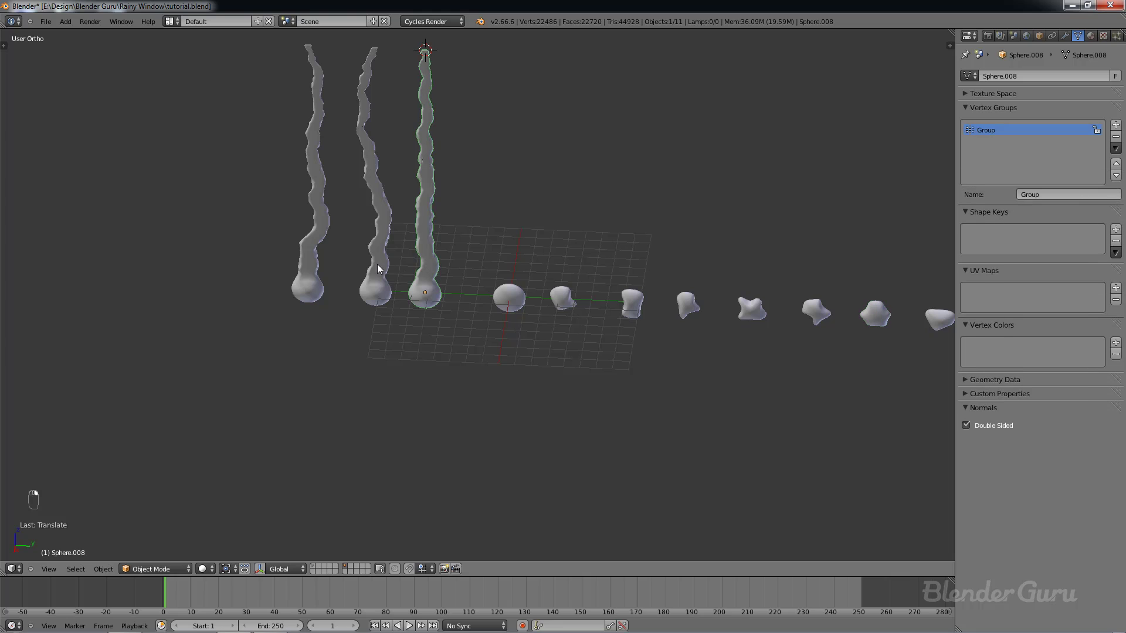
pyautogui.rightClick(378, 264)
pyautogui.rightClick(317, 263)
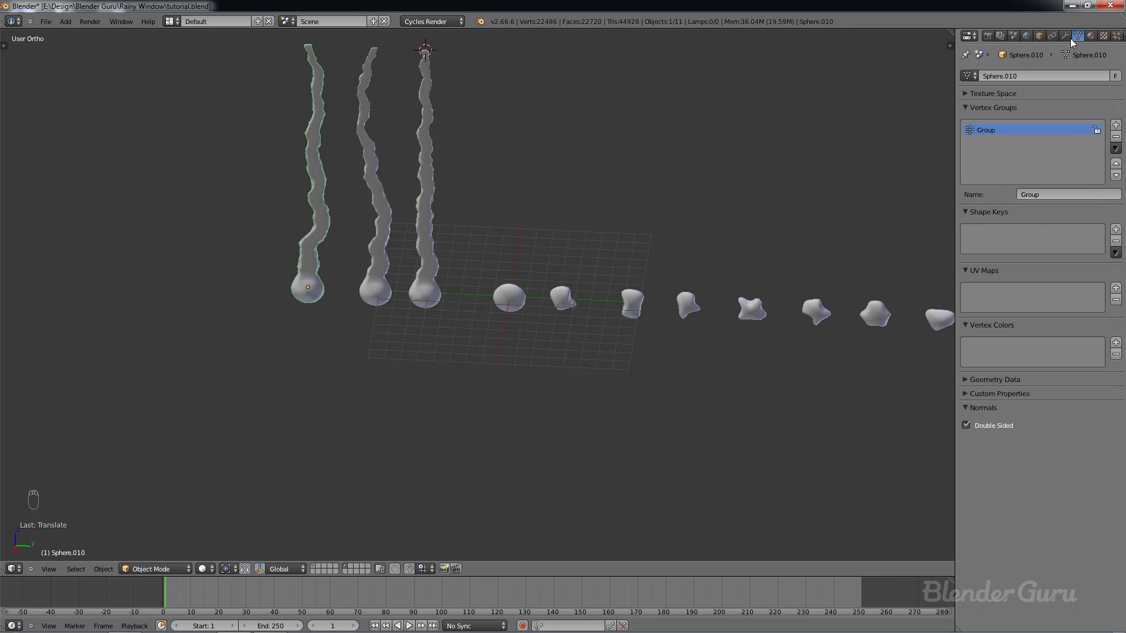
# Step: Remove each of the three long trails from the Rain Drops group in their object properties
pyautogui.click(1032, 38)
pyautogui.click(1040, 36)
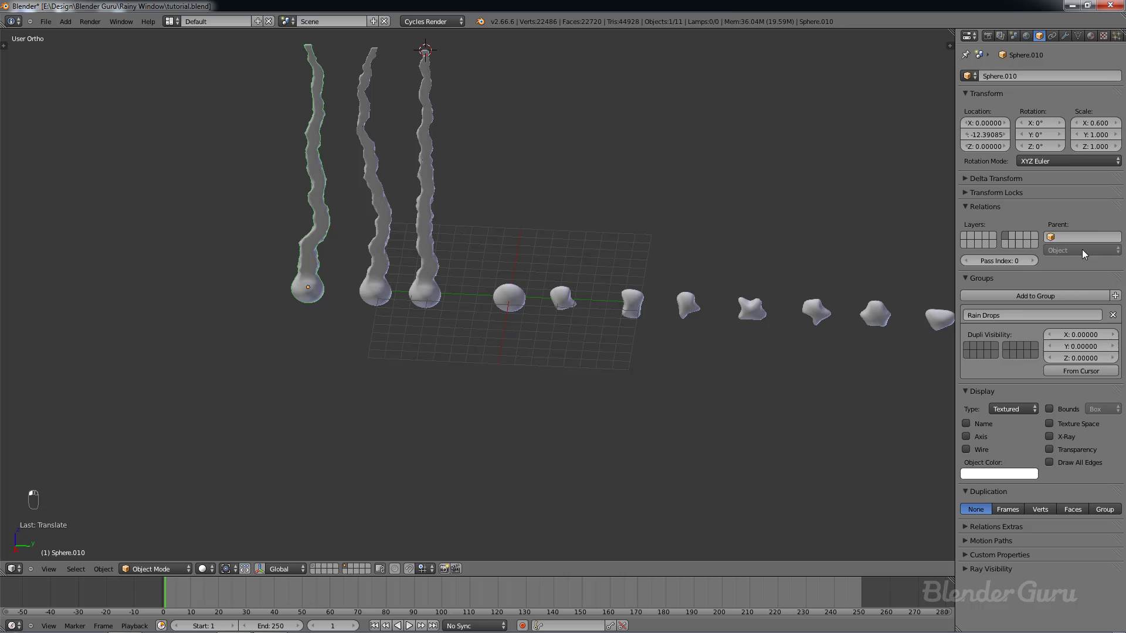
pyautogui.click(1113, 317)
pyautogui.rightClick(374, 284)
pyautogui.click(1114, 317)
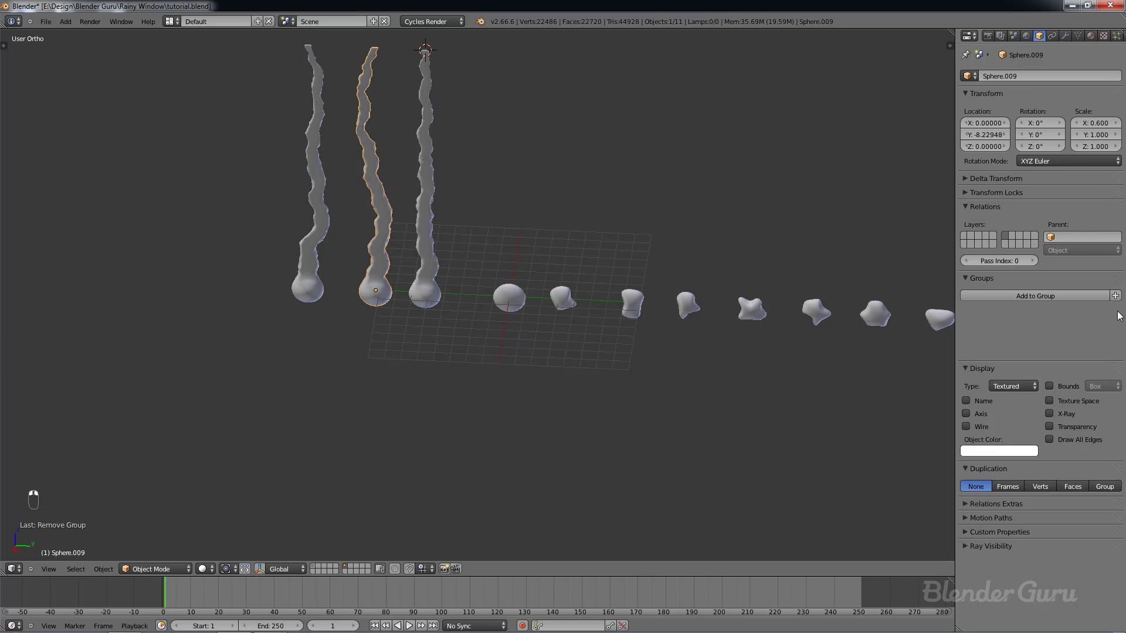
pyautogui.rightClick(433, 264)
pyautogui.click(1113, 319)
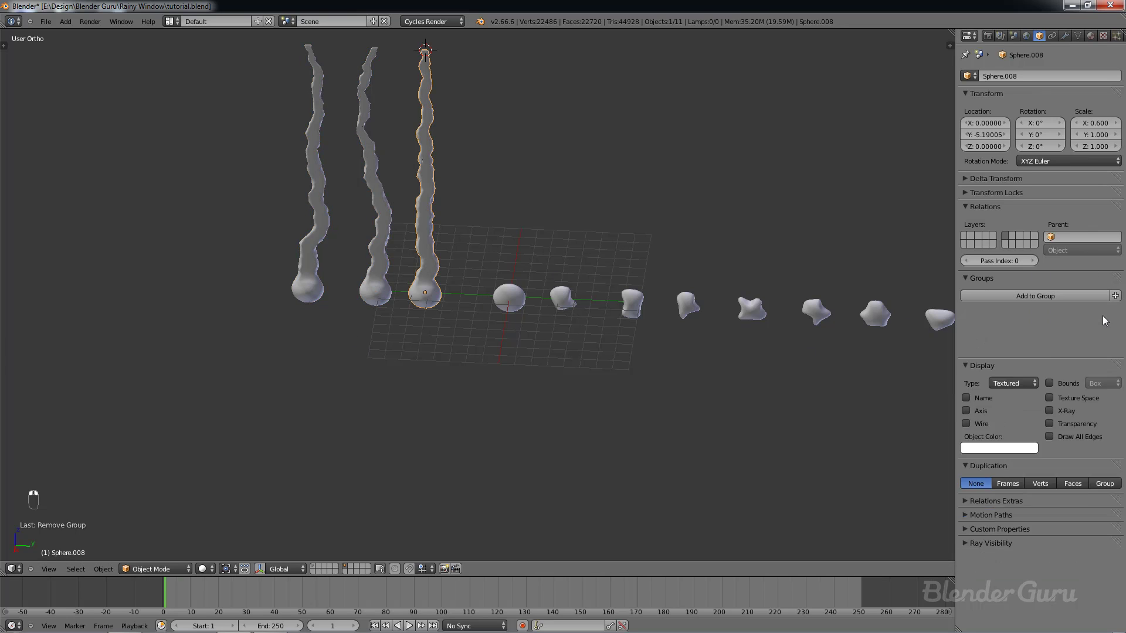
pyautogui.click(1073, 296)
pyautogui.press('Escape')
# Step: Select all three long trails and put them in a new group named Long Drops
pyautogui.keyDown('shift'); pyautogui.rightClick(374, 286); pyautogui.keyUp('shift')
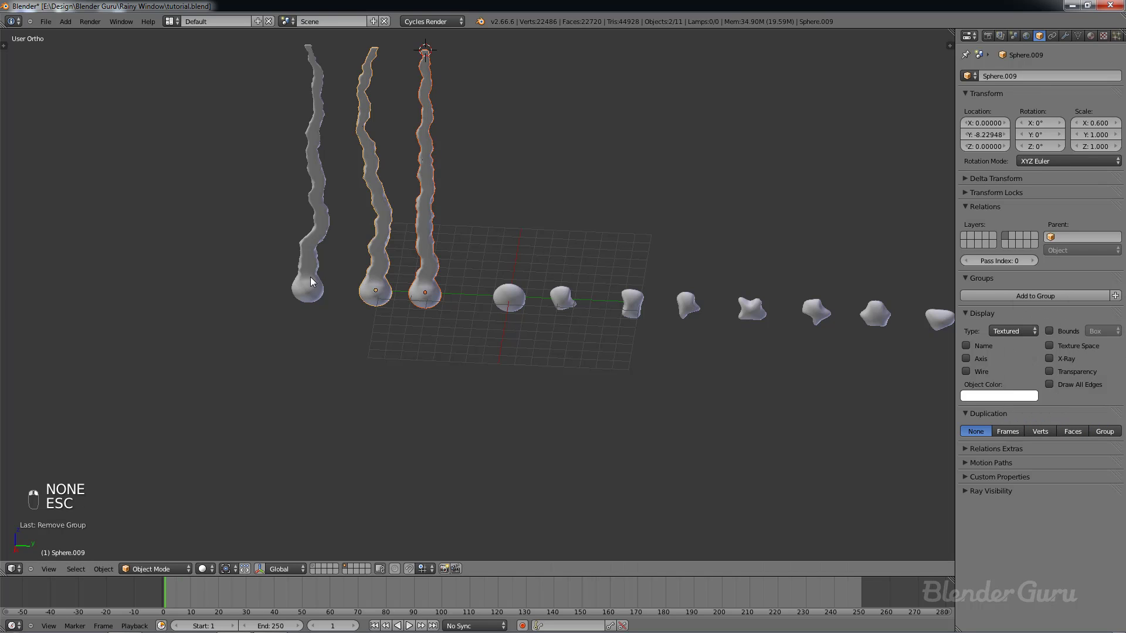
pyautogui.keyDown('shift'); pyautogui.rightClick(311, 277); pyautogui.keyUp('shift')
pyautogui.hotkey('ctrl', 'g')
pyautogui.press('t')
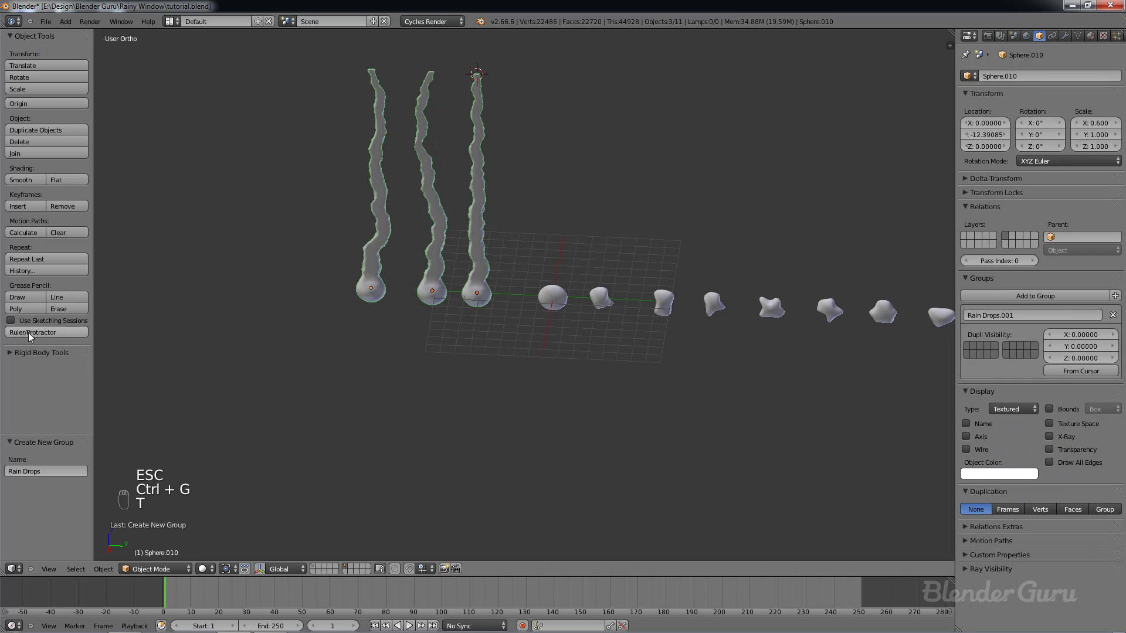
pyautogui.click(28, 332)
pyautogui.press('Escape')
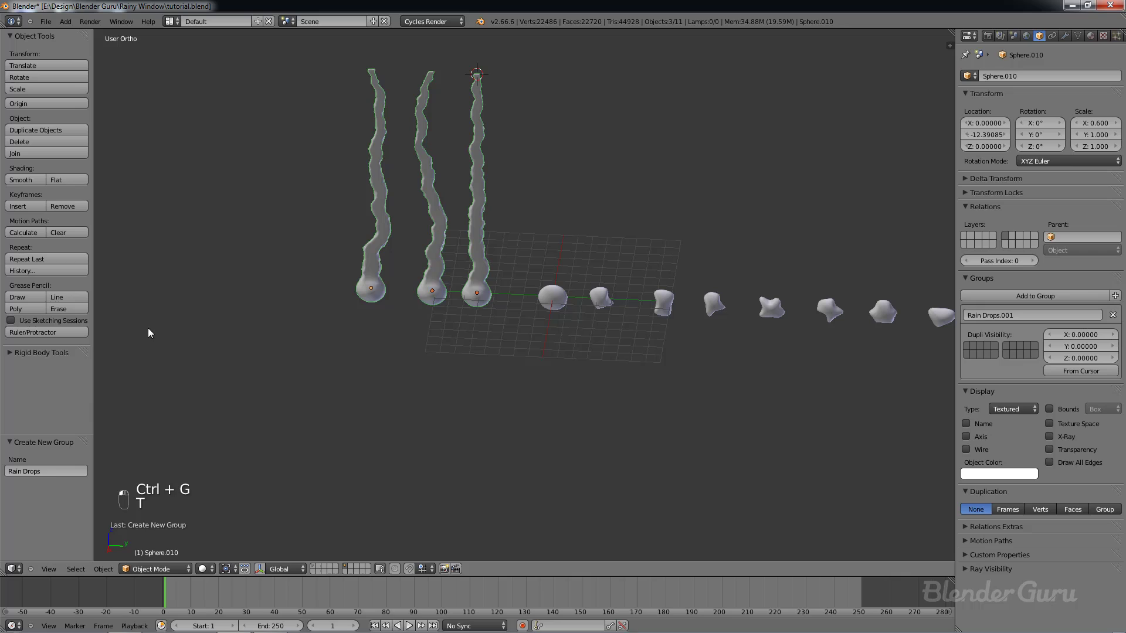
pyautogui.click(51, 467)
pyautogui.write('Long')
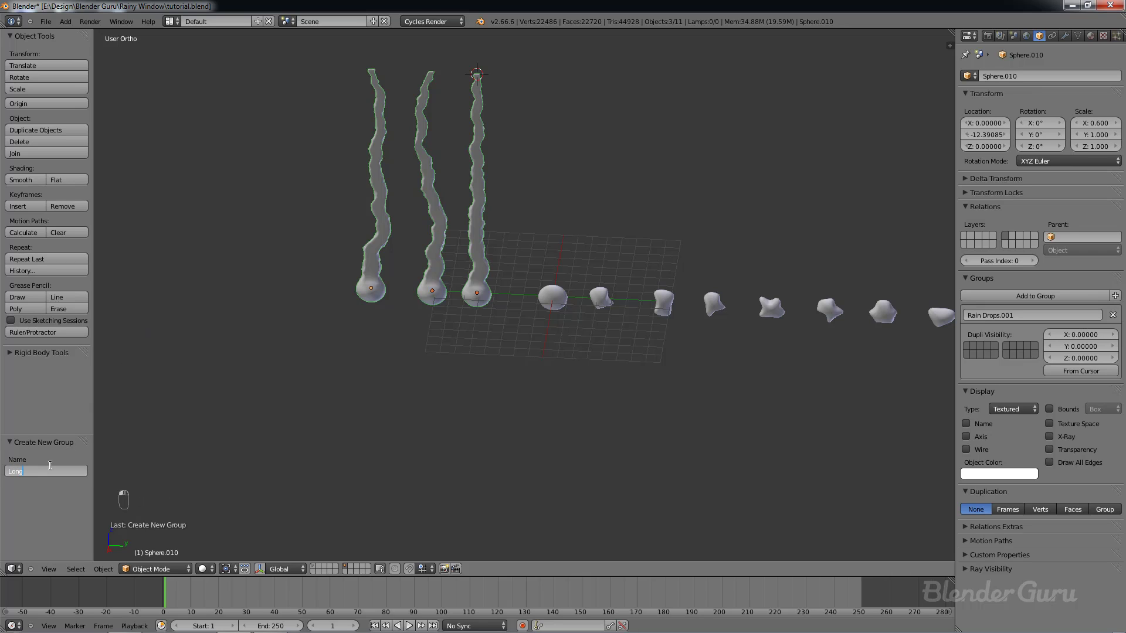
pyautogui.press('Return')
pyautogui.press('t')
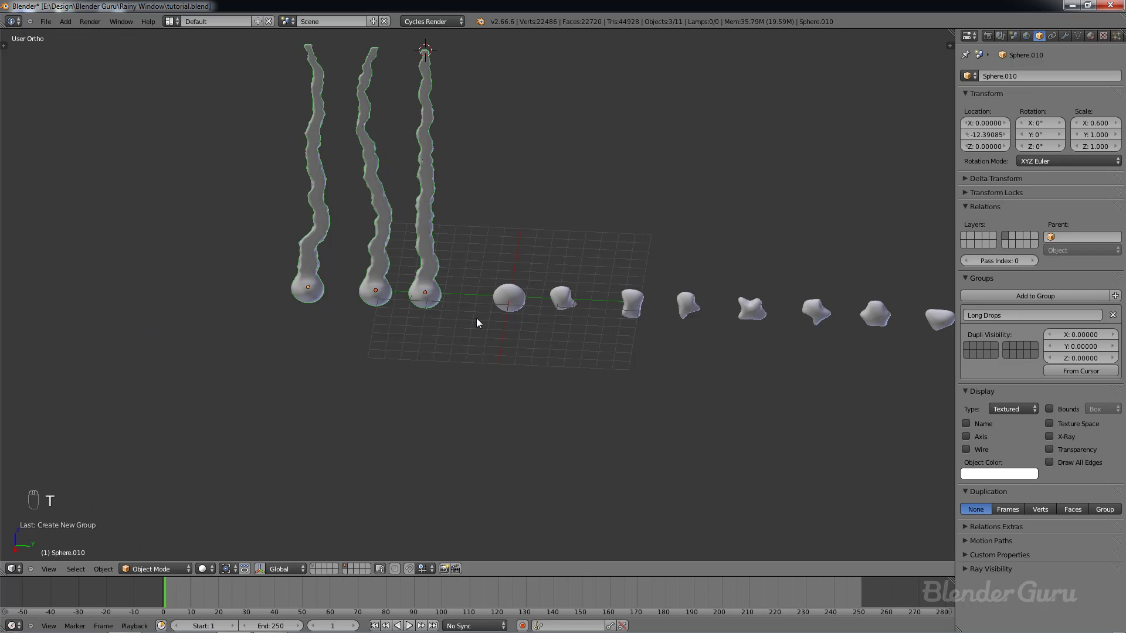
# Step: Return to the first layer in camera view and add a second particle system to the window plane
pyautogui.press('KP_0')
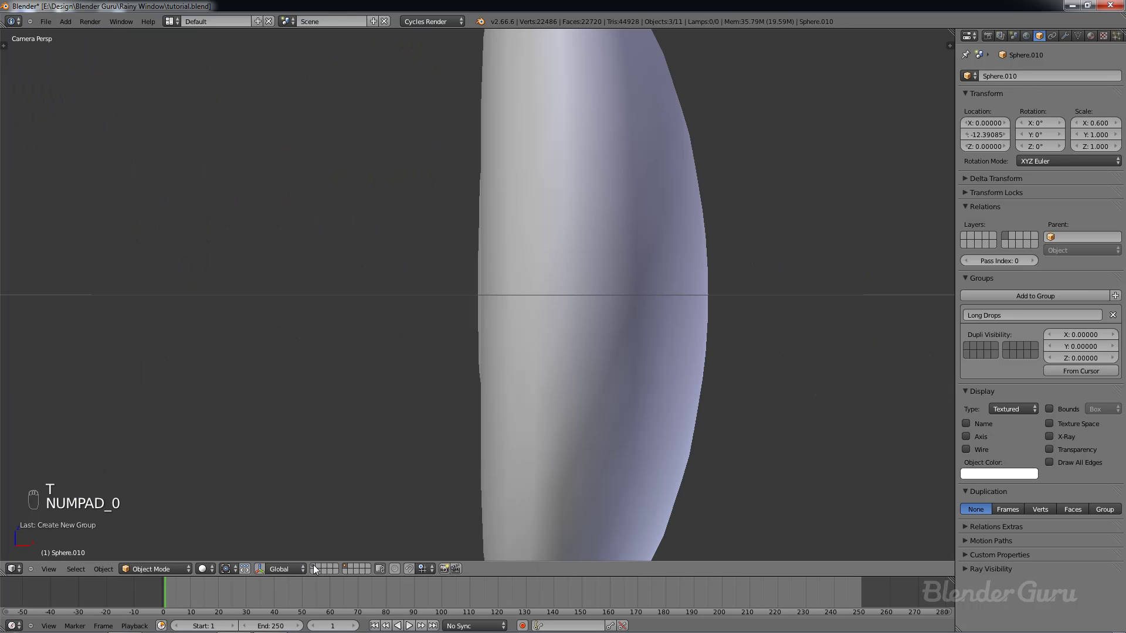
pyautogui.click(315, 568)
pyautogui.rightClick(499, 312)
pyautogui.press('z')
pyautogui.press('z')
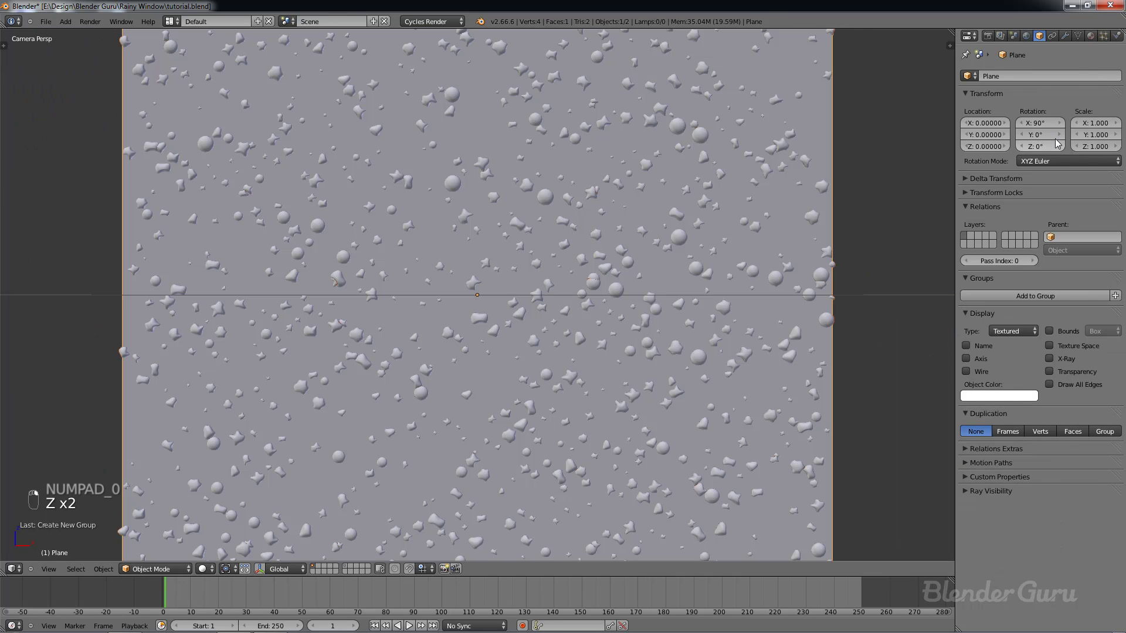
pyautogui.click(1103, 36)
pyautogui.scroll(3, 1030, 113)
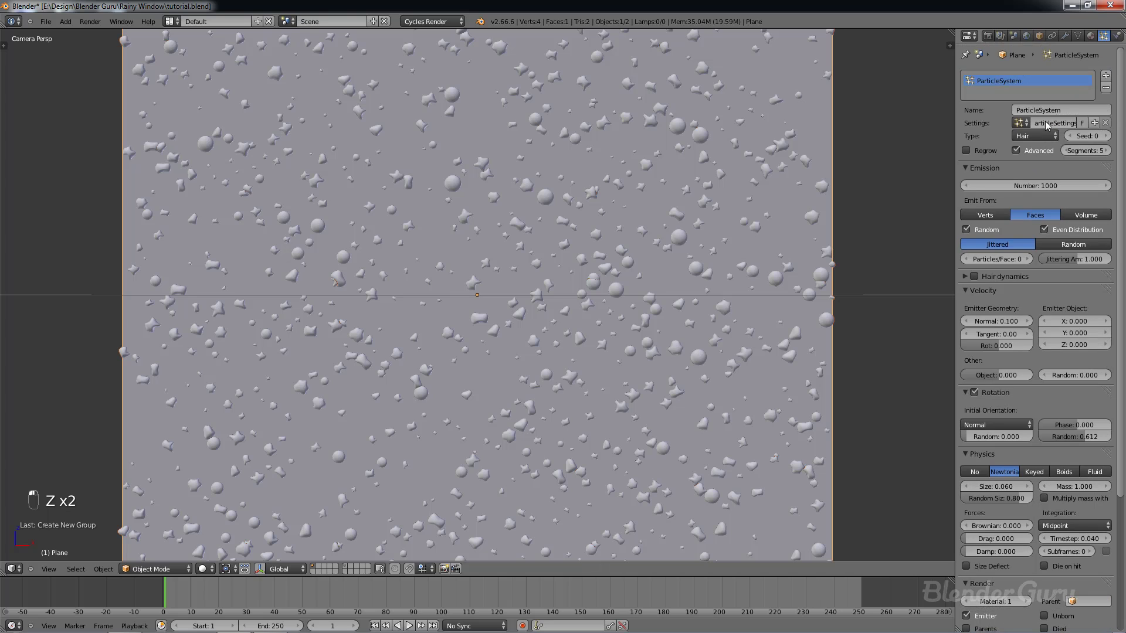
pyautogui.click(1106, 76)
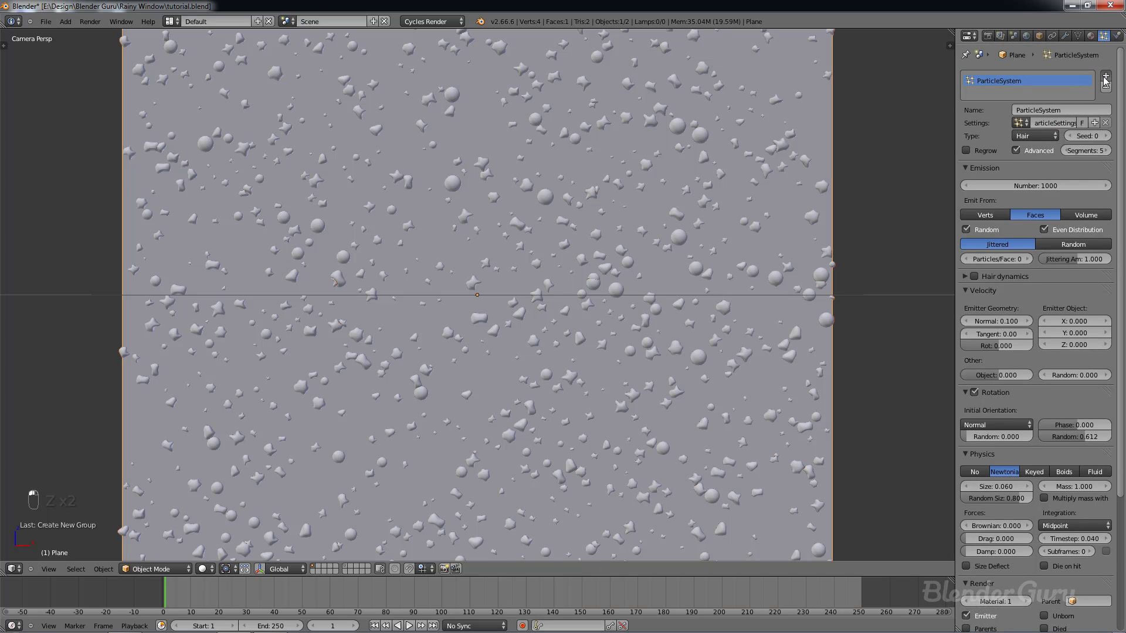
# Step: Assign the first particle system's settings to ParticleSystem 2 and make them a single-user copy
pyautogui.click(1020, 123)
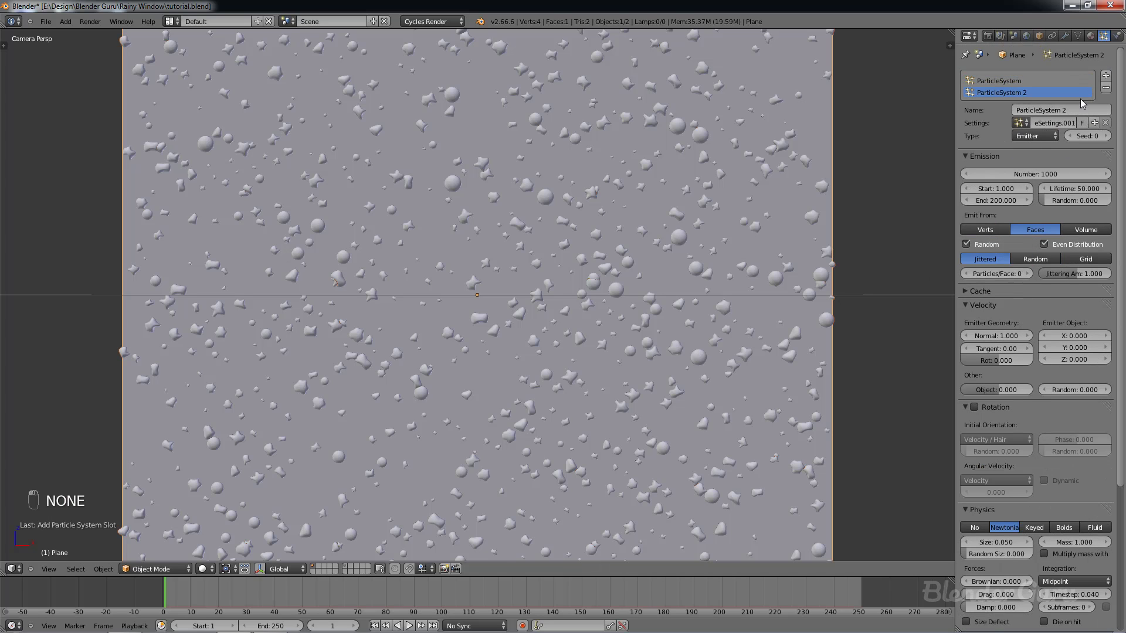
pyautogui.click(1020, 123)
pyautogui.click(1007, 143)
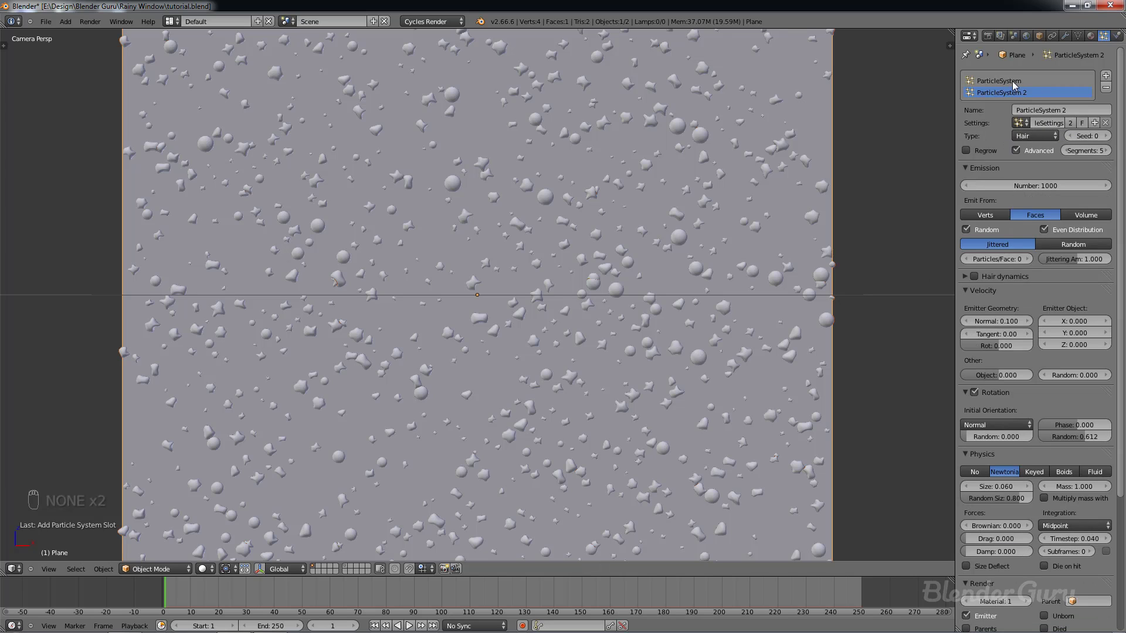
pyautogui.click(1020, 123)
pyautogui.click(994, 141)
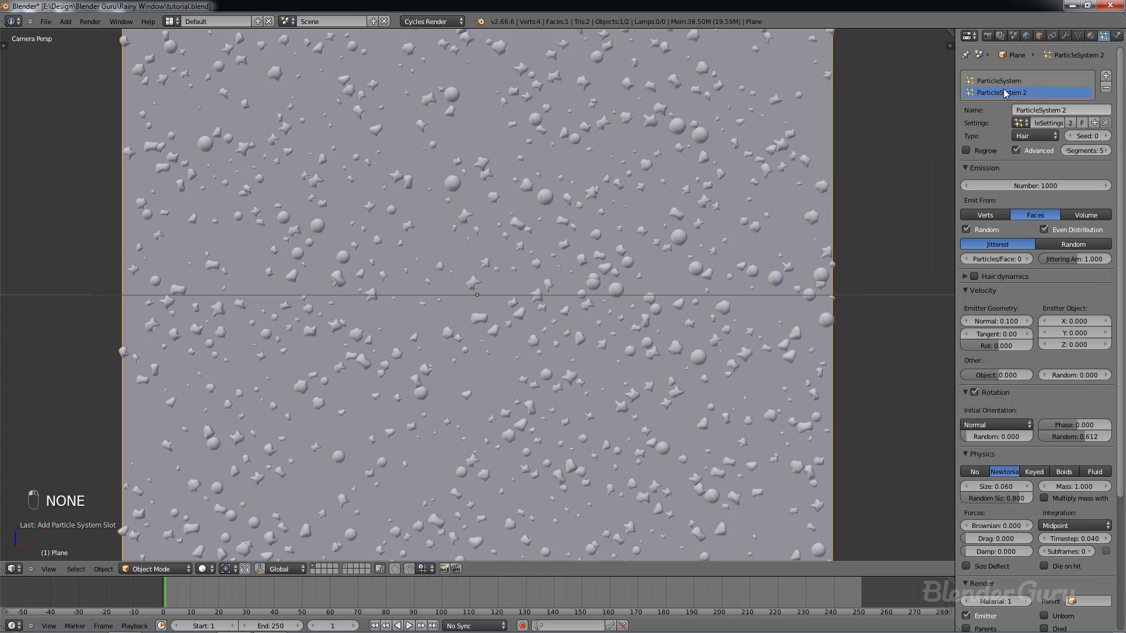
pyautogui.click(1070, 124)
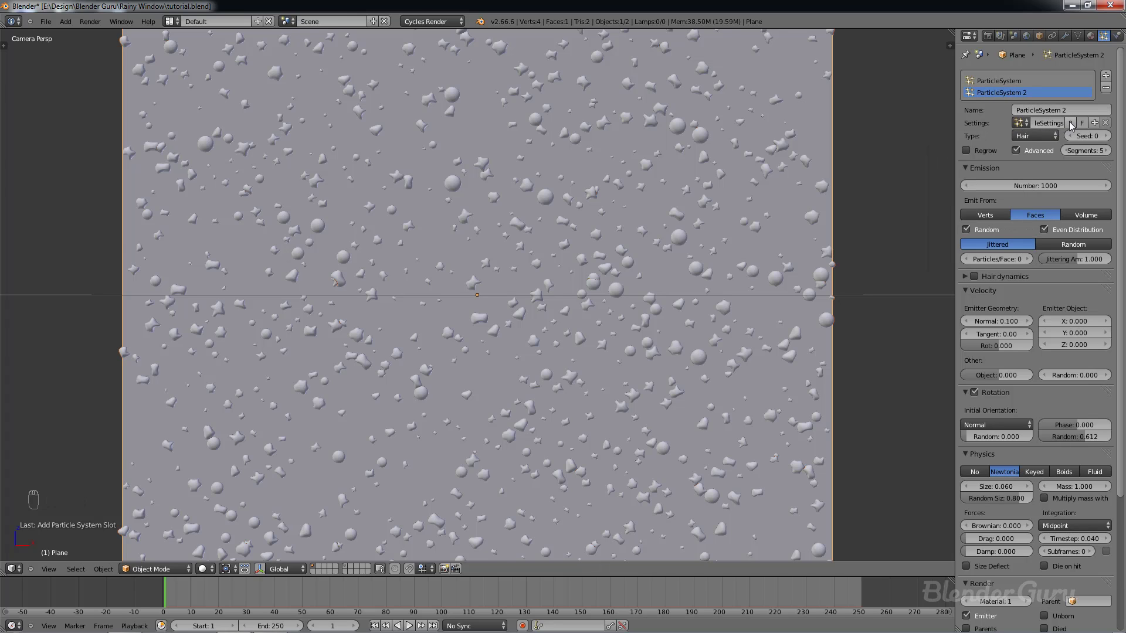
# Step: Set ParticleSystem 2's dupli group to Long Drops and its random rotation phase to 0
pyautogui.scroll(-7, 1026, 439)
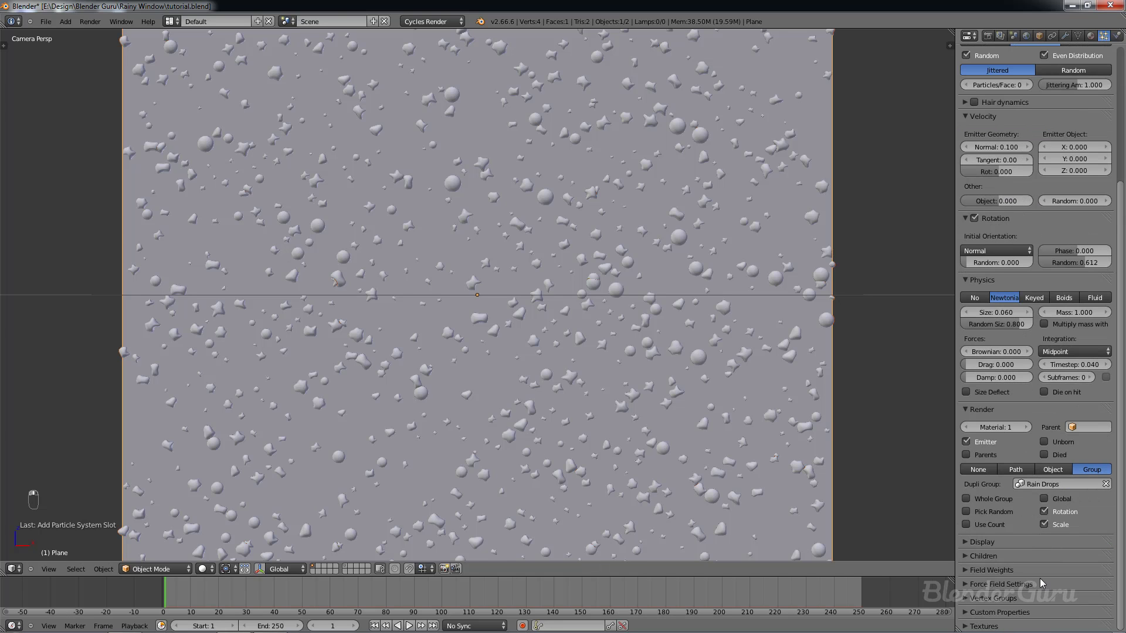
pyautogui.click(1051, 484)
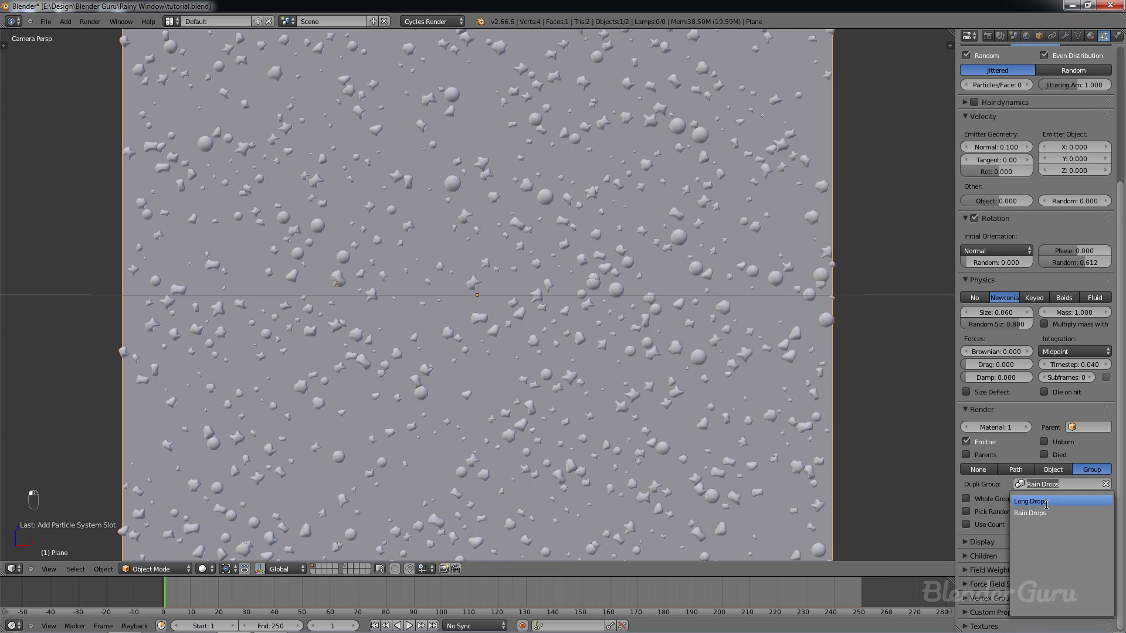
pyautogui.click(1048, 503)
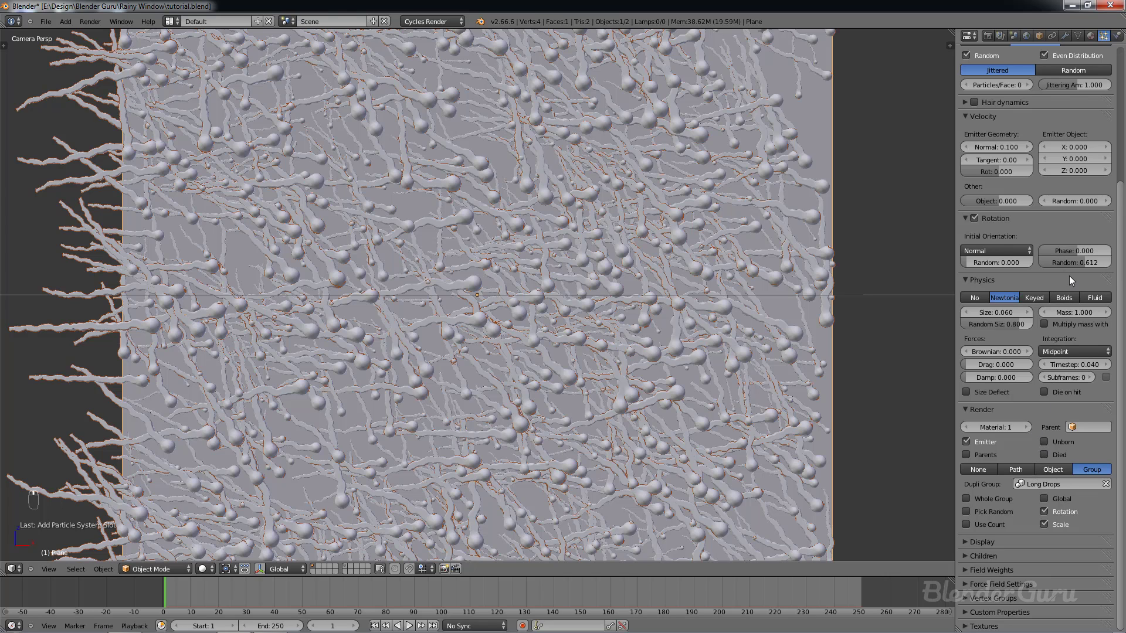
pyautogui.scroll(1, 1071, 278)
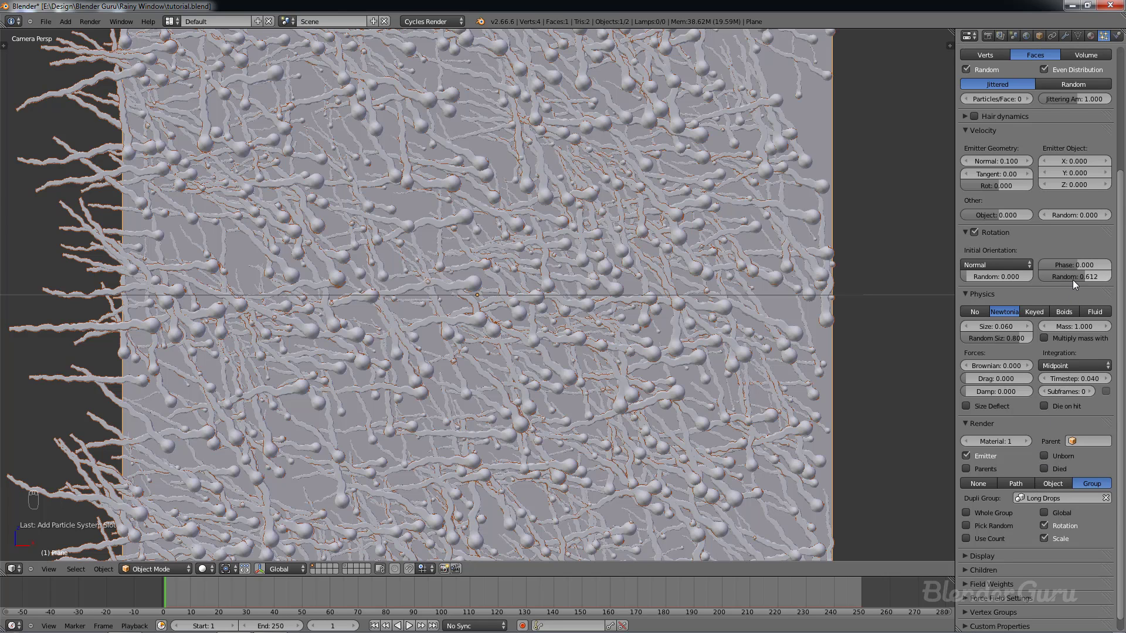
pyautogui.click(1071, 280)
pyautogui.write('0')
pyautogui.press('Return')
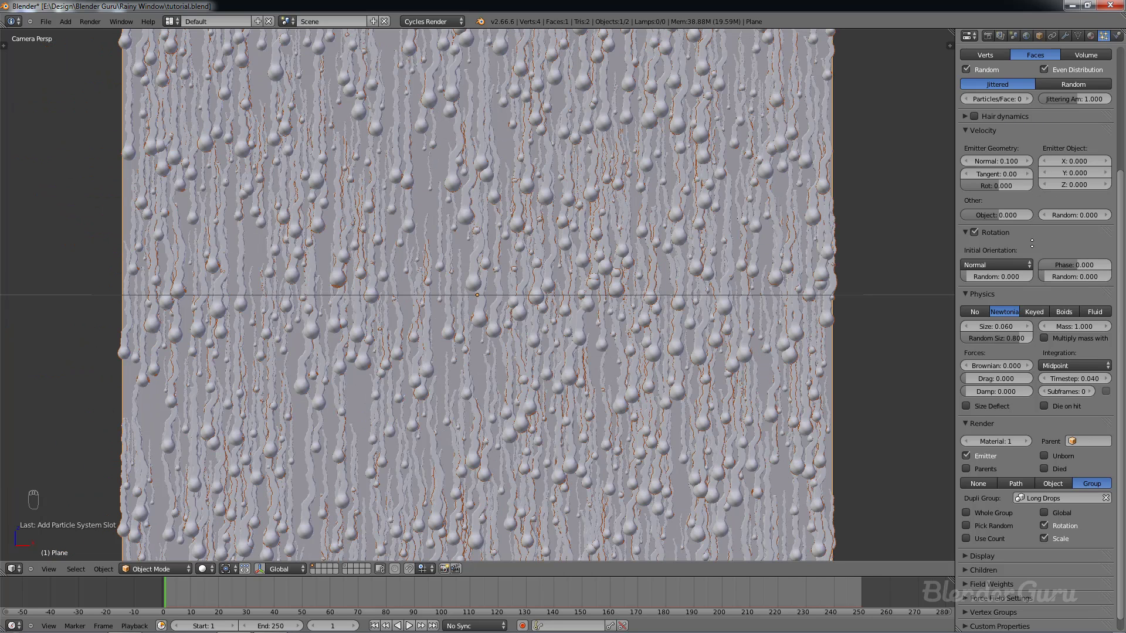
# Step: Set the emission number of the Long Drops particle system to 300
pyautogui.scroll(3, 1041, 120)
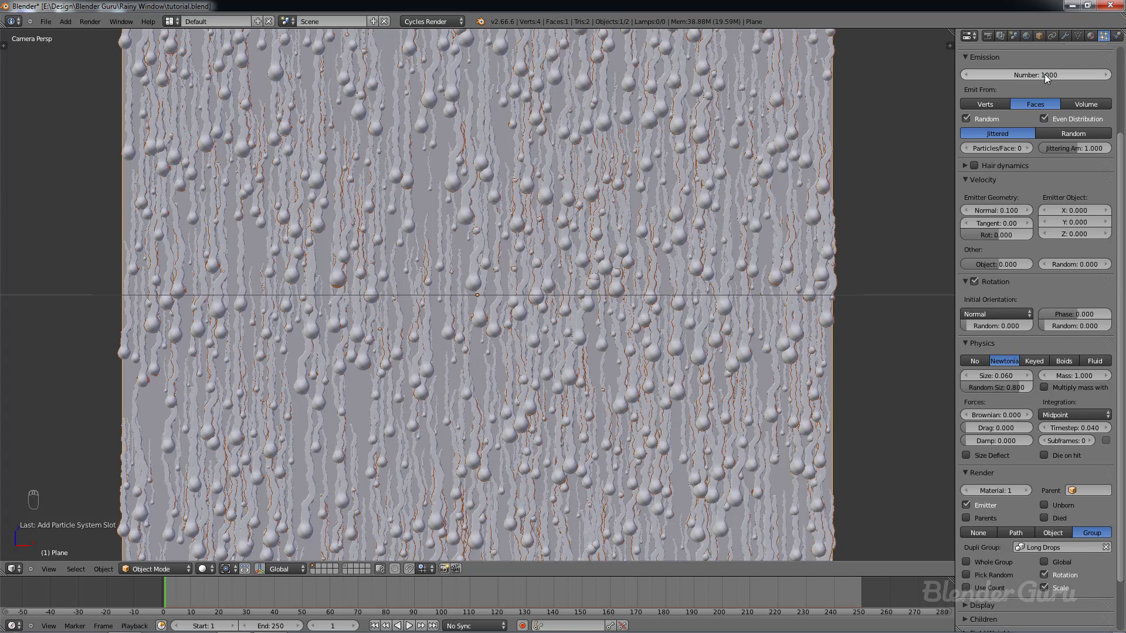
pyautogui.click(1043, 75)
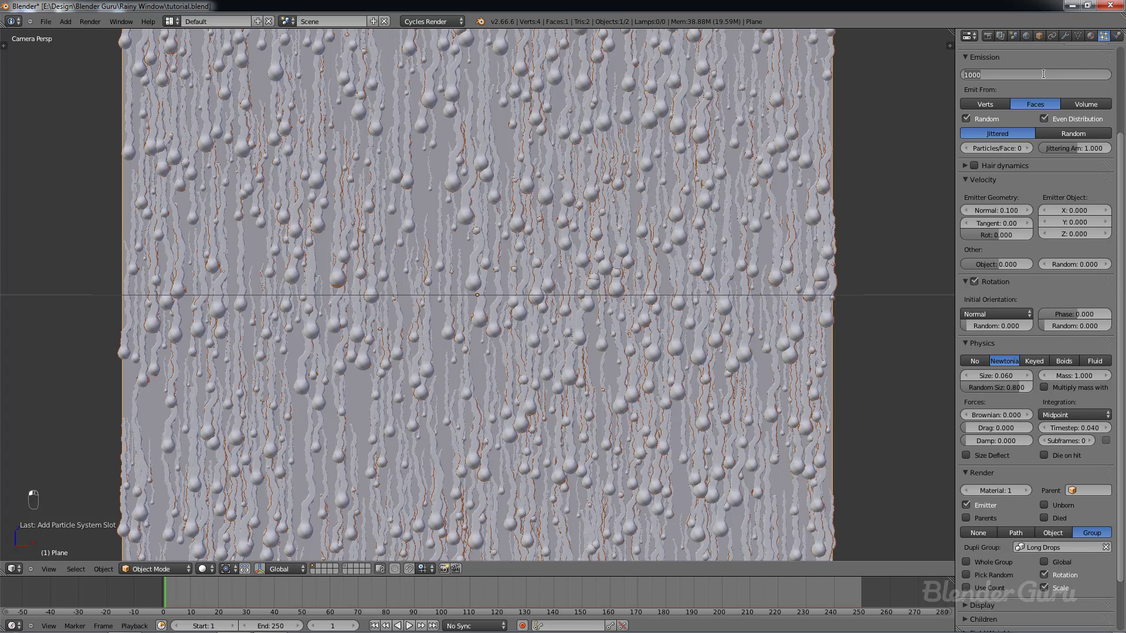
pyautogui.write('300')
pyautogui.press('Return')
pyautogui.scroll(2, 1021, 226)
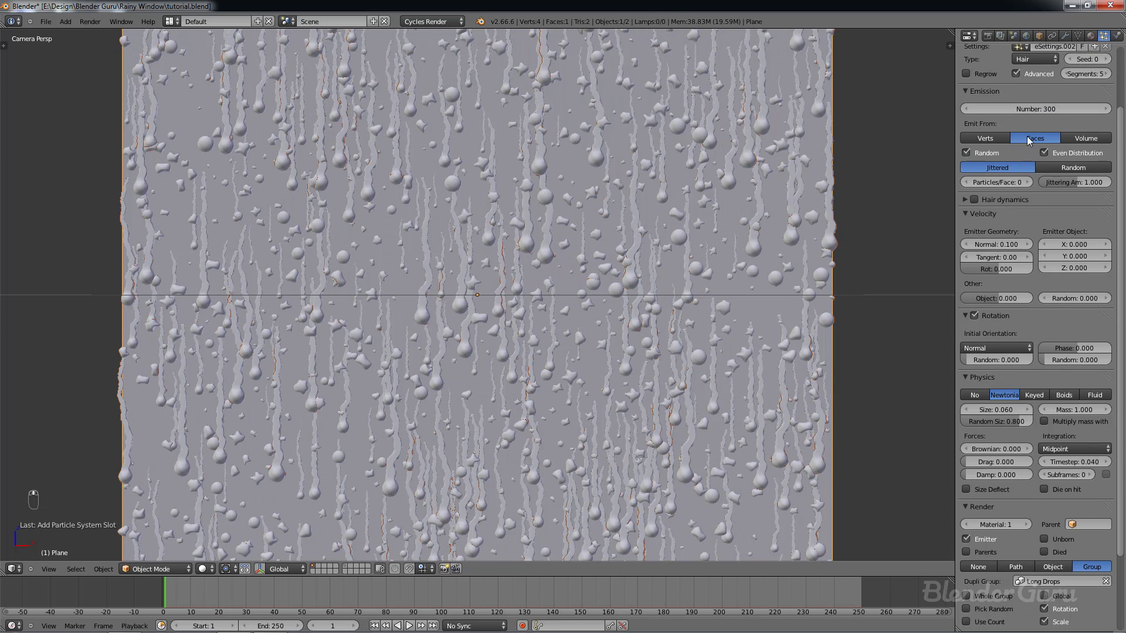
# Step: Set the emission number of the first particle system, the Rain Drops one, to 500
pyautogui.scroll(3, 1032, 229)
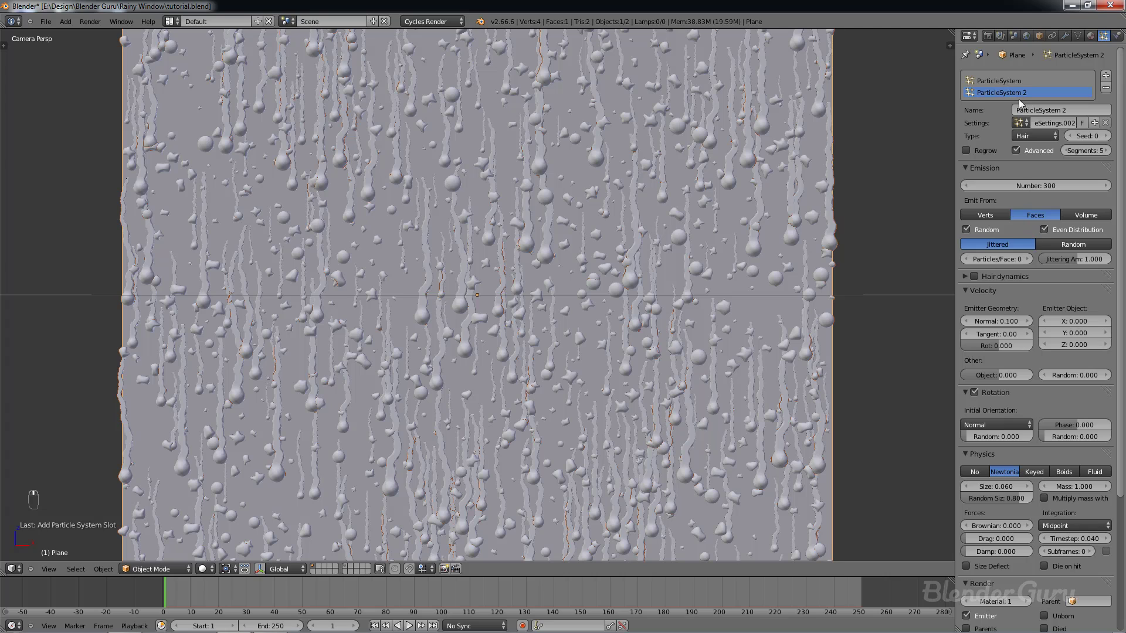
pyautogui.click(1018, 80)
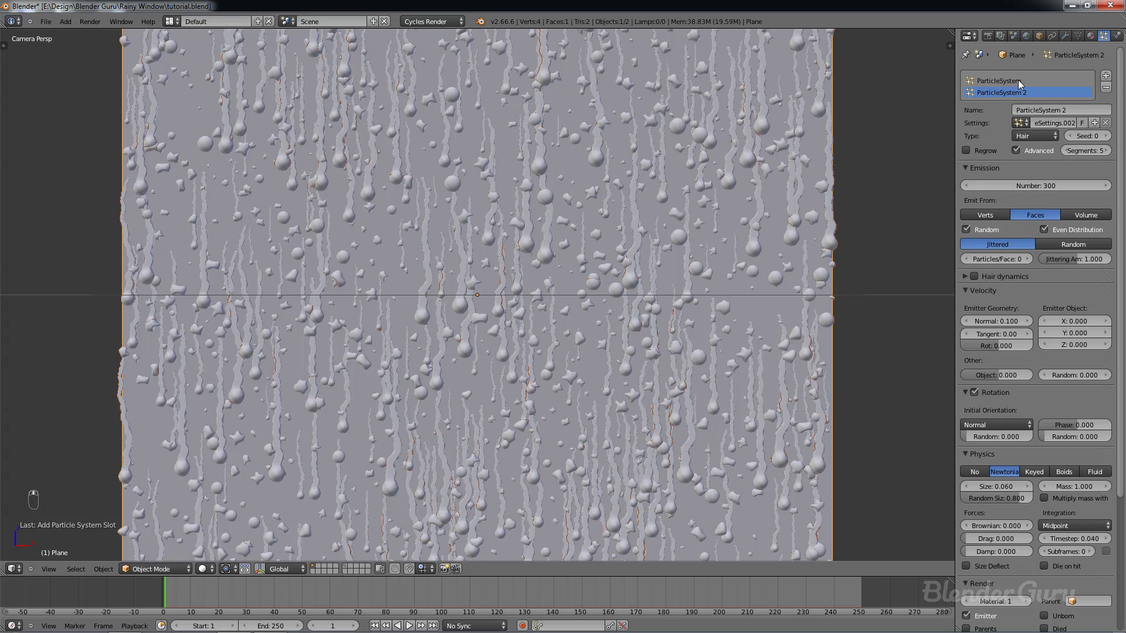
pyautogui.click(1028, 182)
pyautogui.write('500')
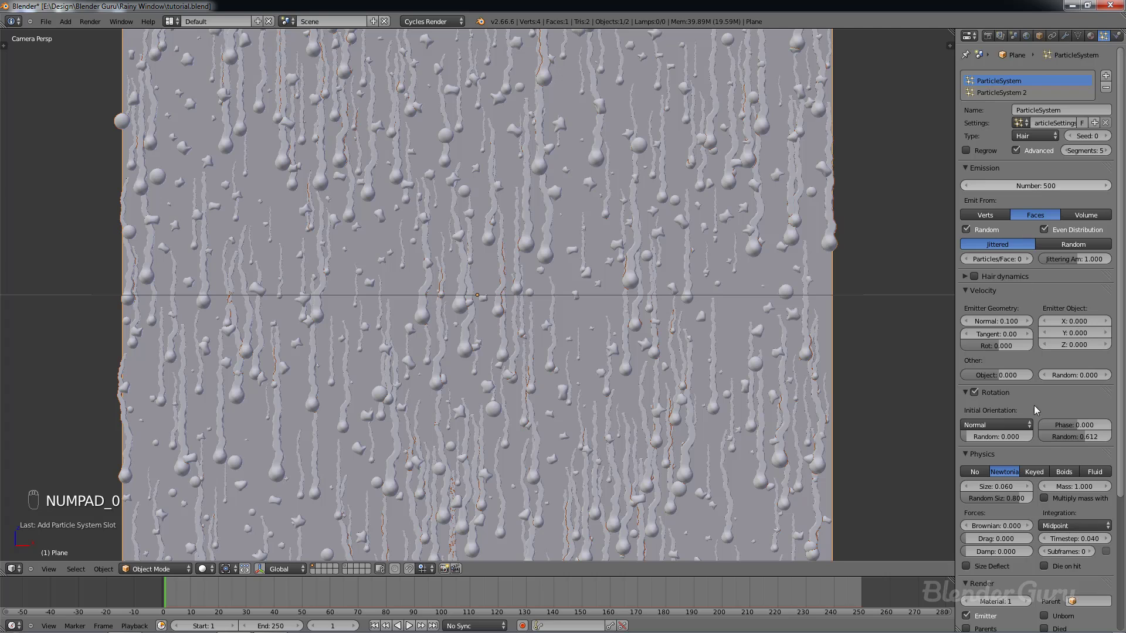
pyautogui.press('Return')
# Step: Reduce the Rain Drops particle system's viewport display amount to 10 percent
pyautogui.scroll(-7, 1031, 246)
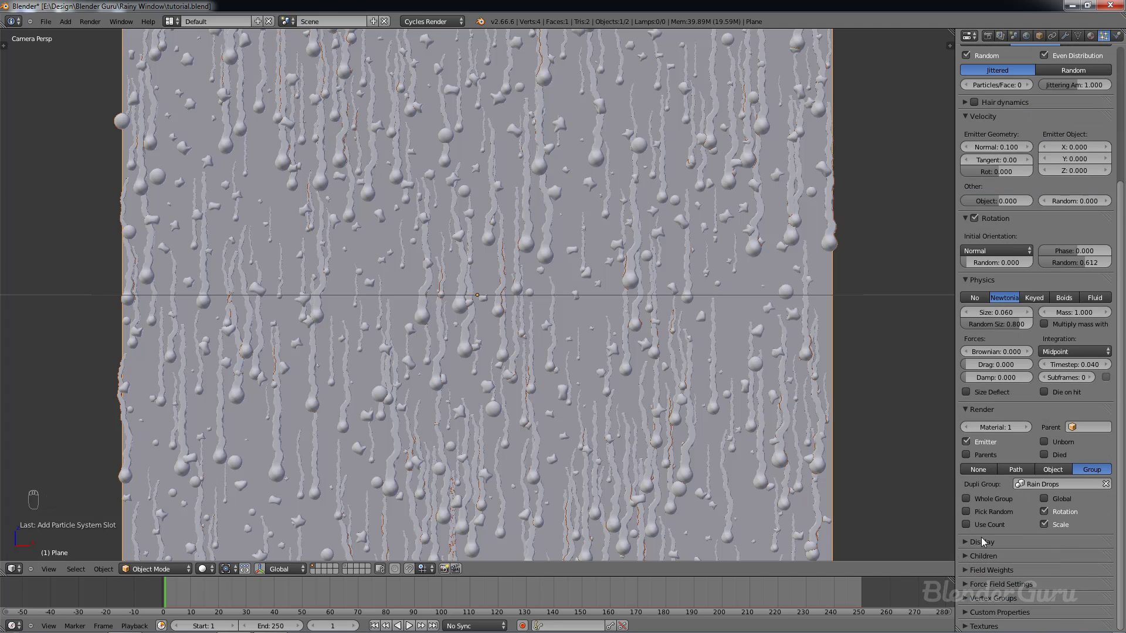
pyautogui.click(981, 538)
pyautogui.click(998, 572)
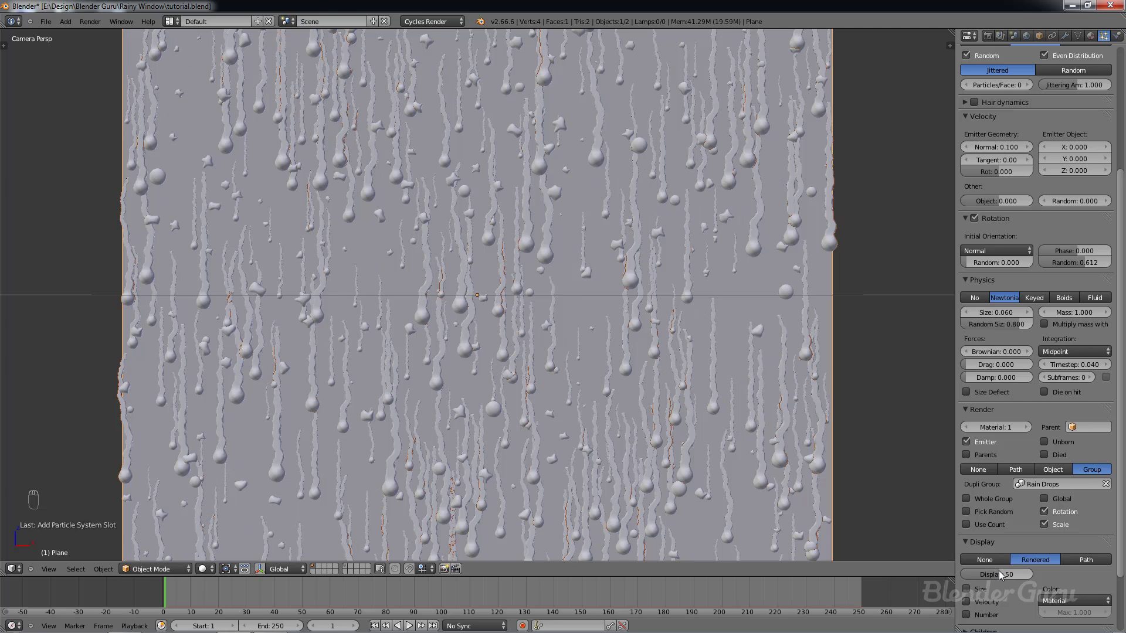
pyautogui.scroll(7, 1049, 235)
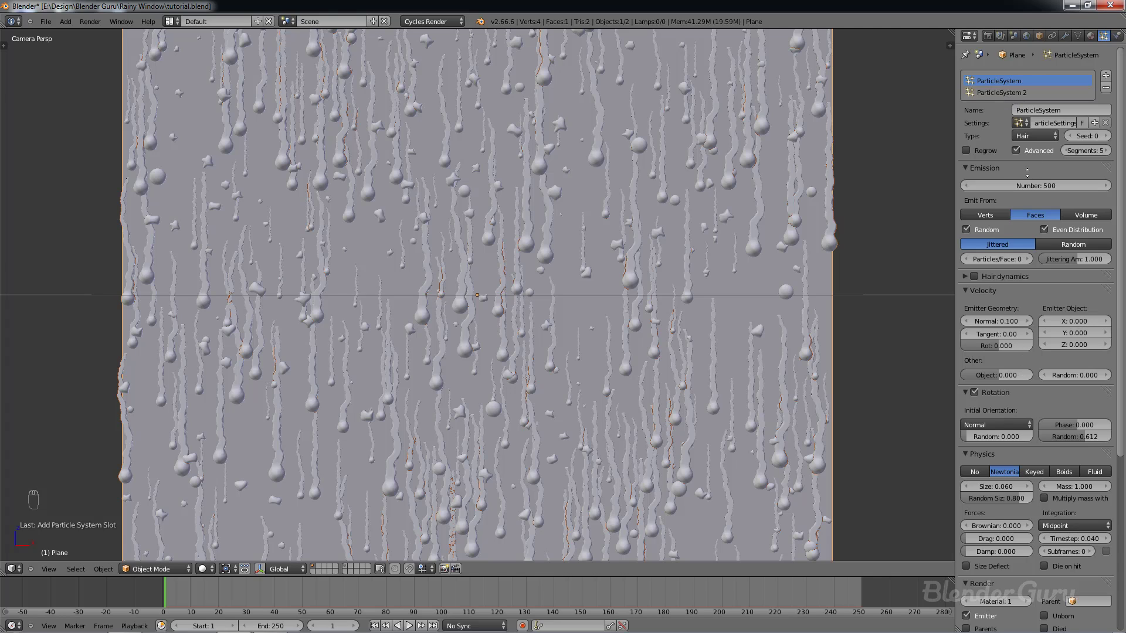
pyautogui.scroll(-10, 1008, 235)
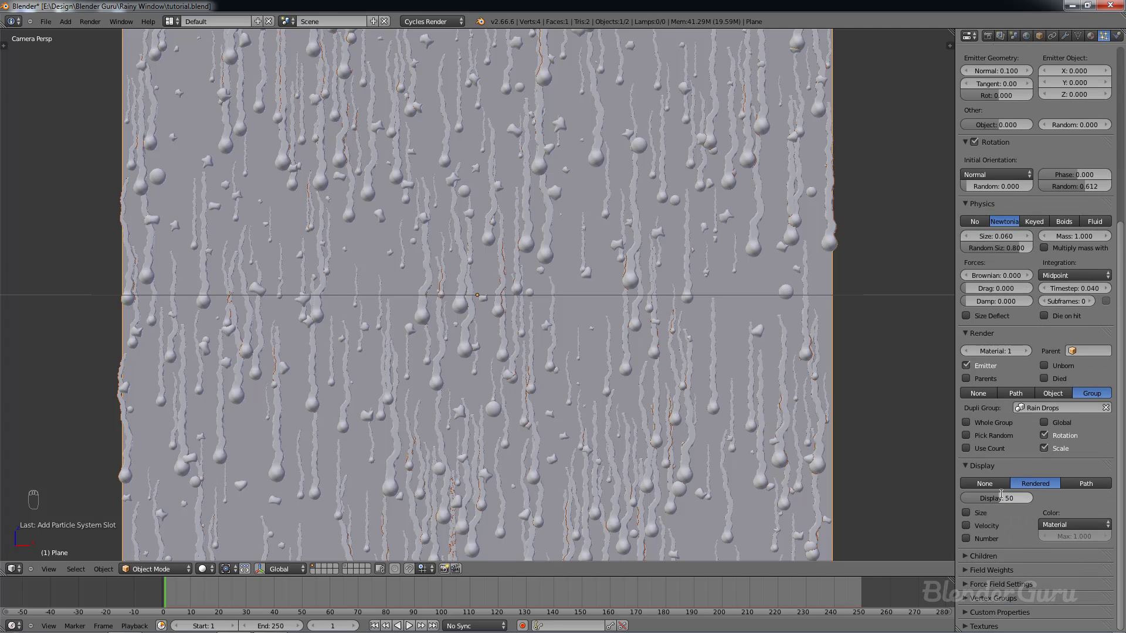
pyautogui.click(1002, 496)
pyautogui.press('Return')
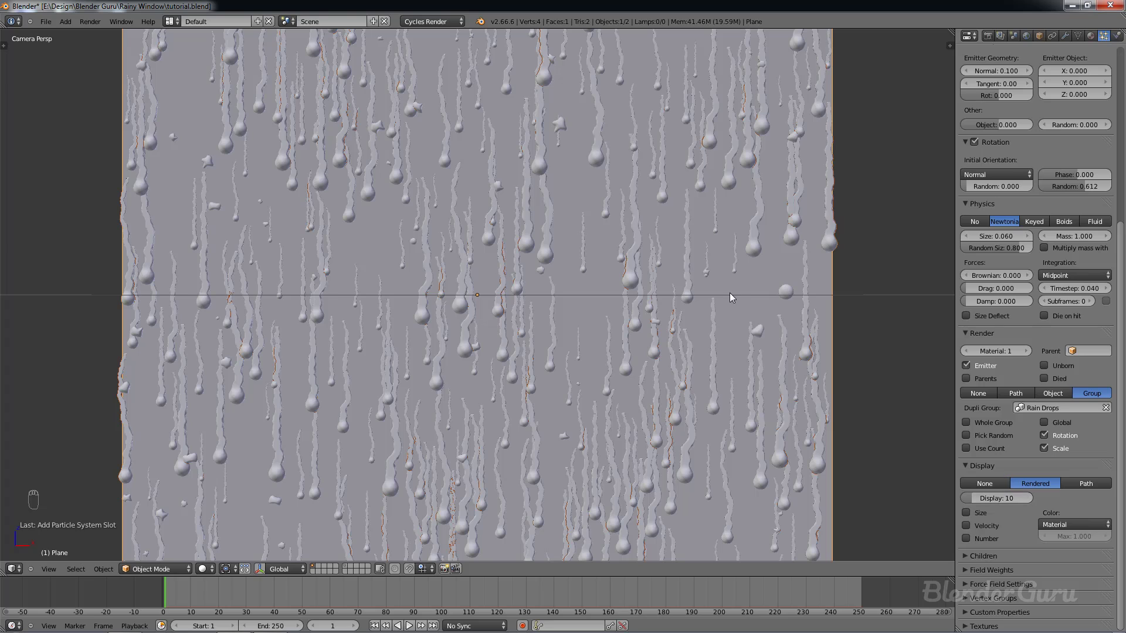
# Step: Set the emission number of ParticleSystem 2, the Long Drops system, to 100
pyautogui.scroll(-2, 729, 293)
pyautogui.scroll(7, 1054, 282)
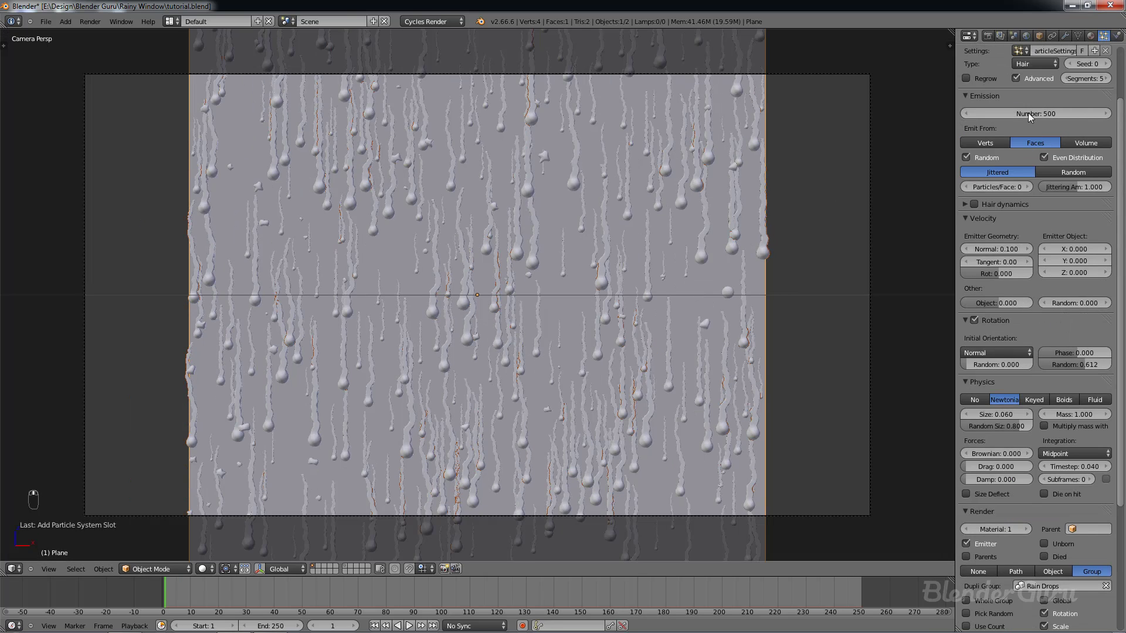
pyautogui.scroll(3, 1020, 205)
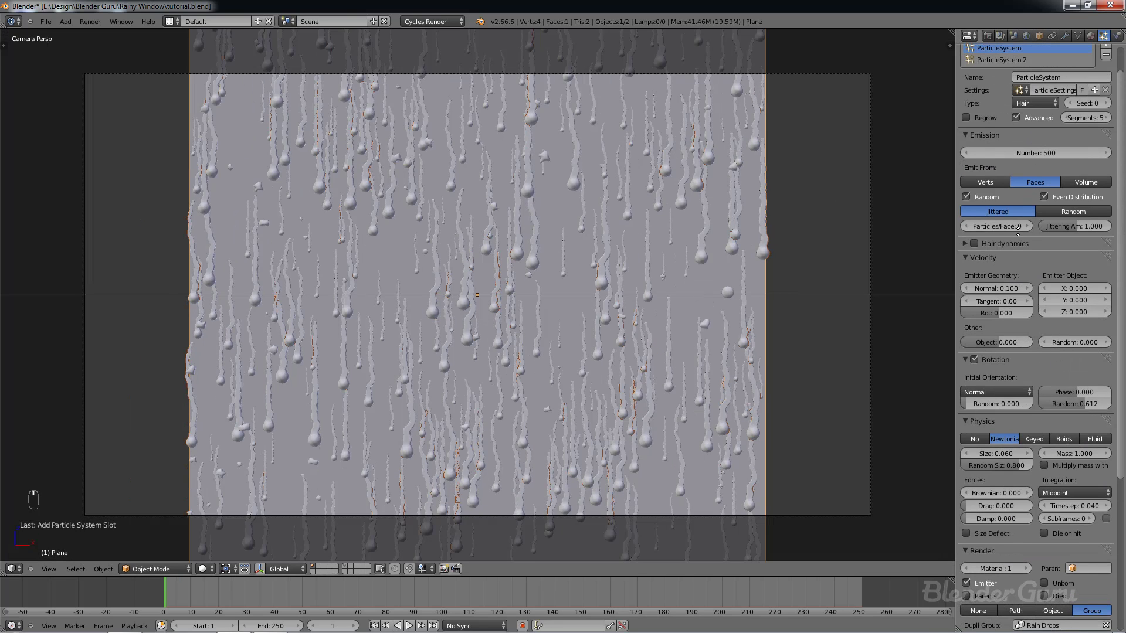
pyautogui.click(1018, 76)
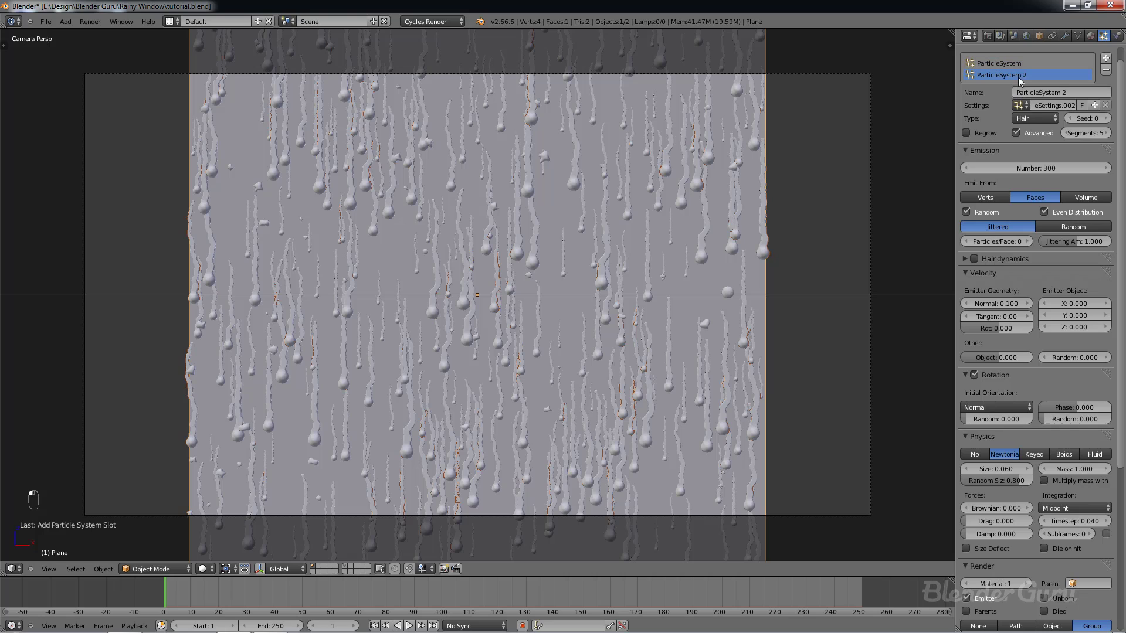
pyautogui.click(1035, 168)
pyautogui.write('1')
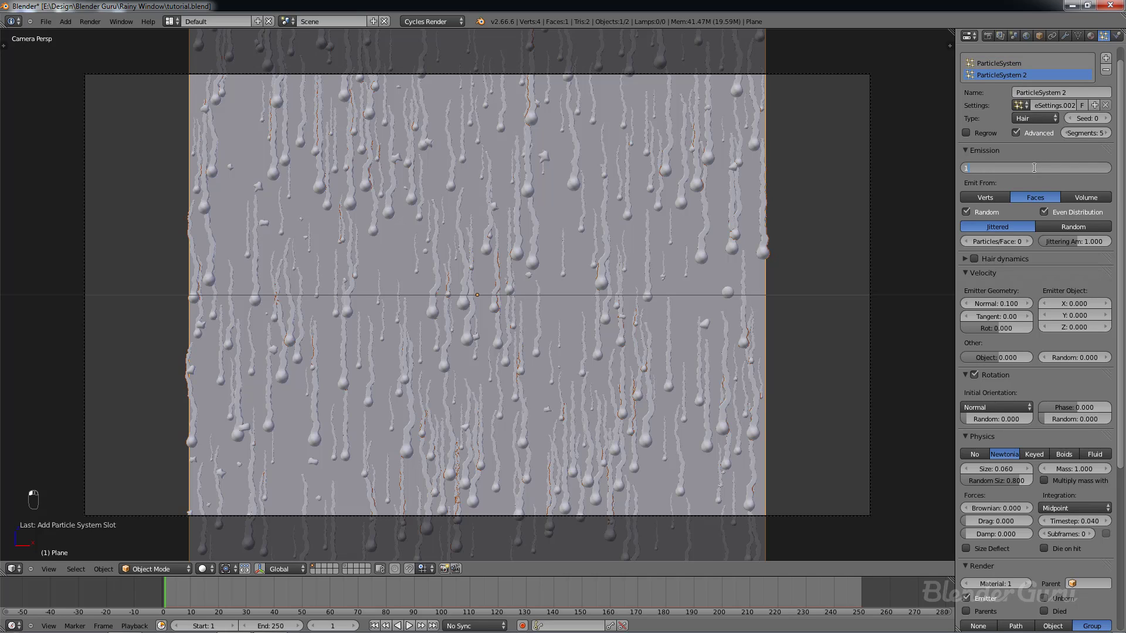
pyautogui.write('00')
pyautogui.press('Return')
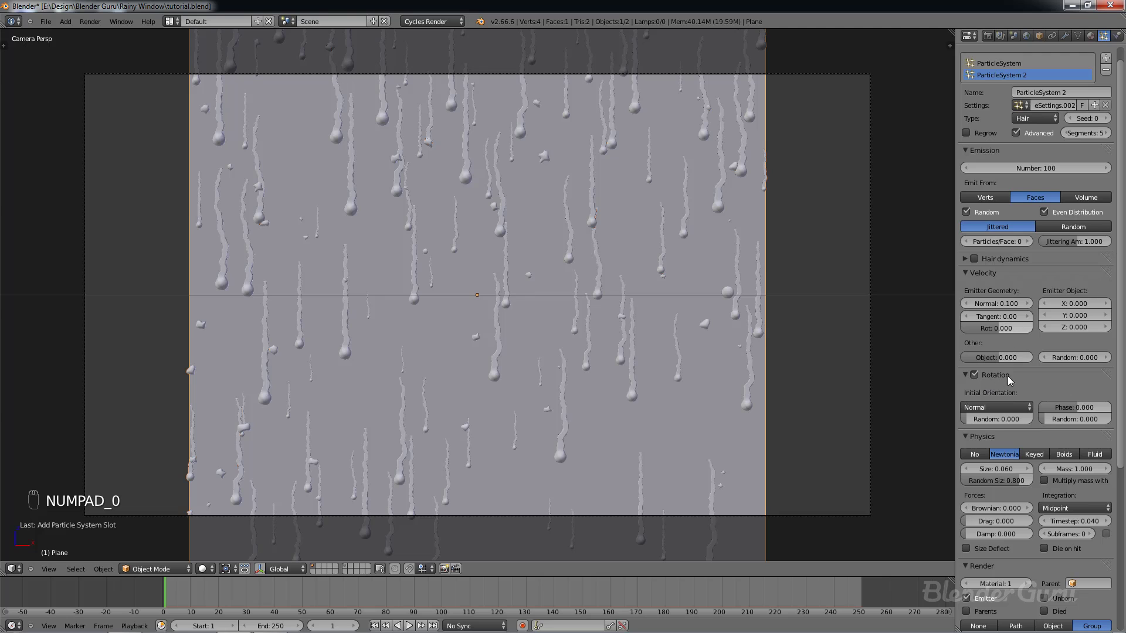
# Step: Select the camera and move it about 1.8 units toward the window plane along its local Z axis
pyautogui.scroll(-3, 1010, 393)
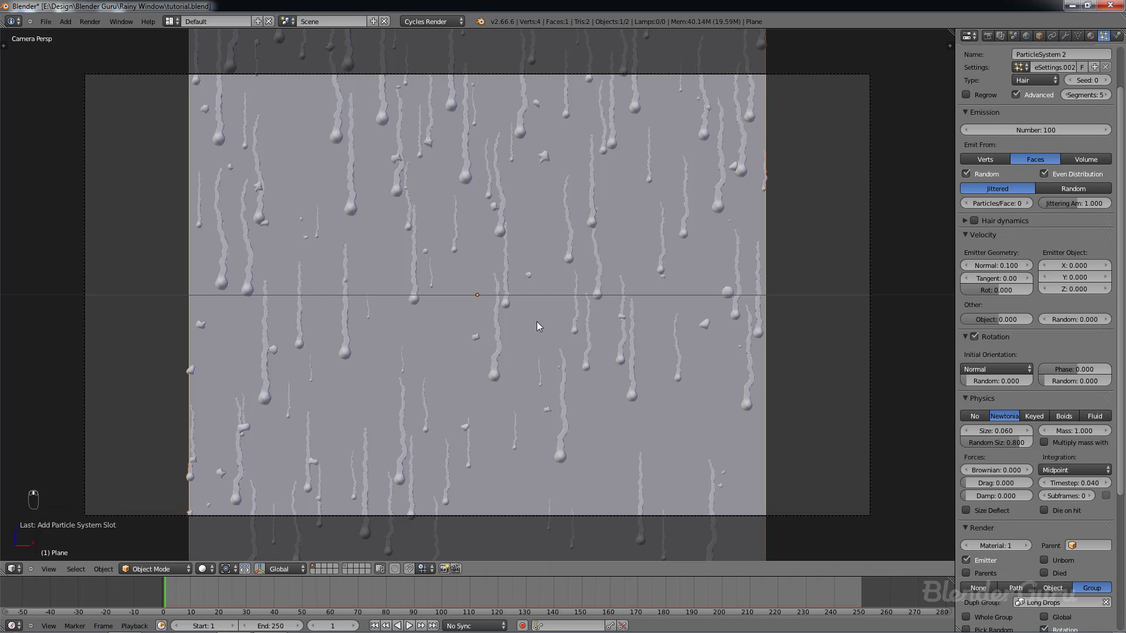
pyautogui.scroll(1, 537, 322)
pyautogui.scroll(-2, 537, 321)
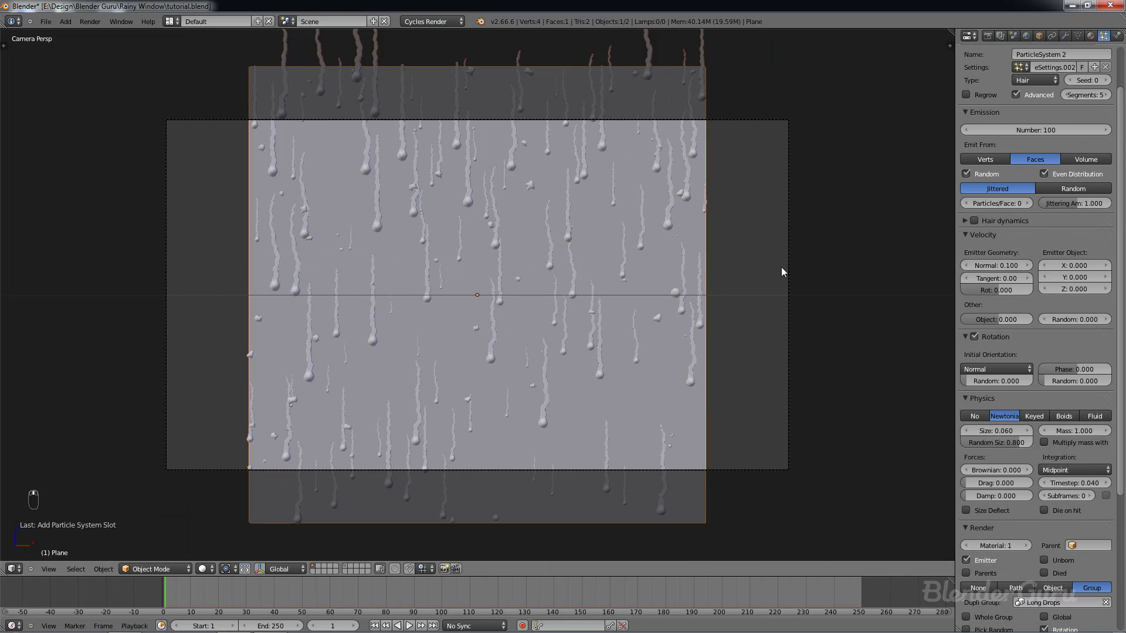
pyautogui.rightClick(788, 270)
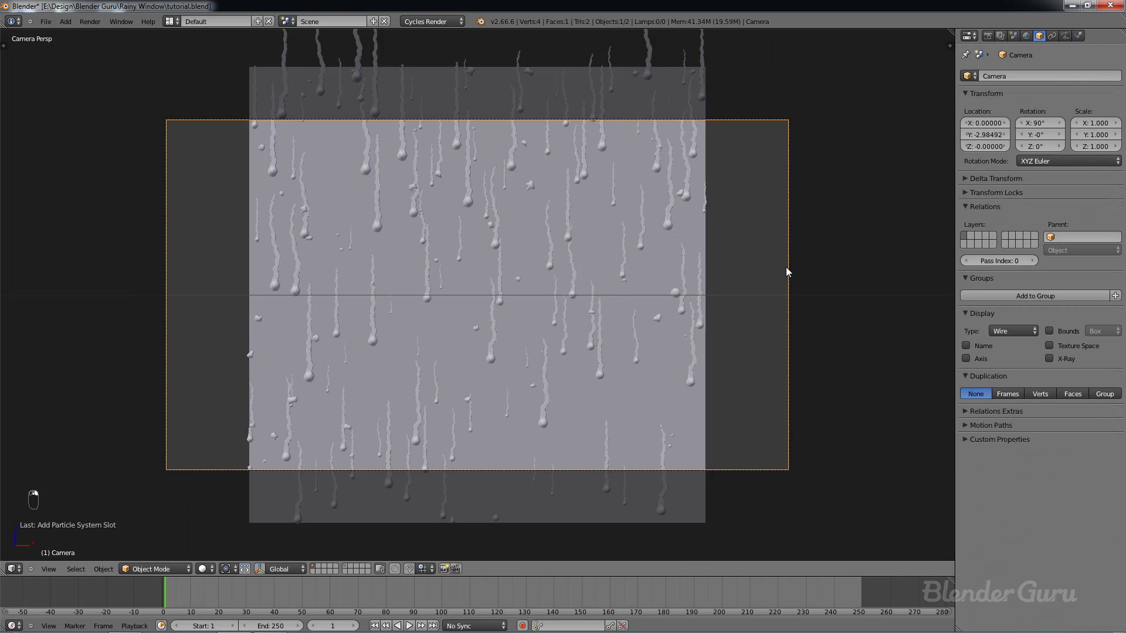
pyautogui.press('g')
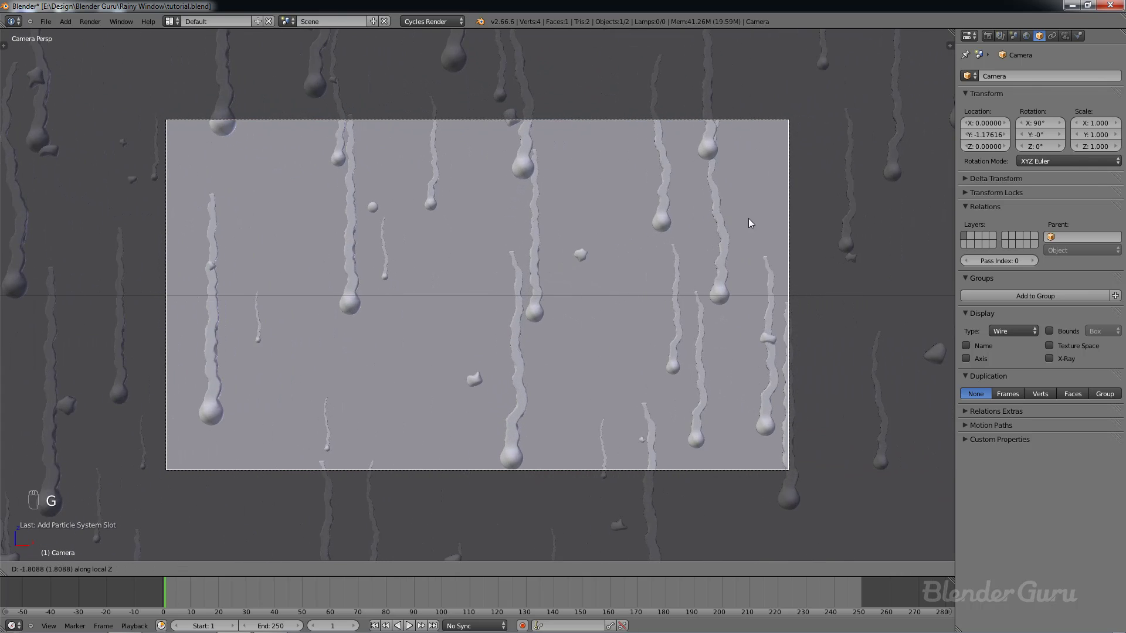
pyautogui.click(749, 218)
# Step: Shift the camera sideways to about X -0.68, Z 0.05, and bring it closer to the plane at about Y -0.80
pyautogui.press('g')
pyautogui.click(670, 223)
pyautogui.press('g')
pyautogui.middleClick(669, 222)
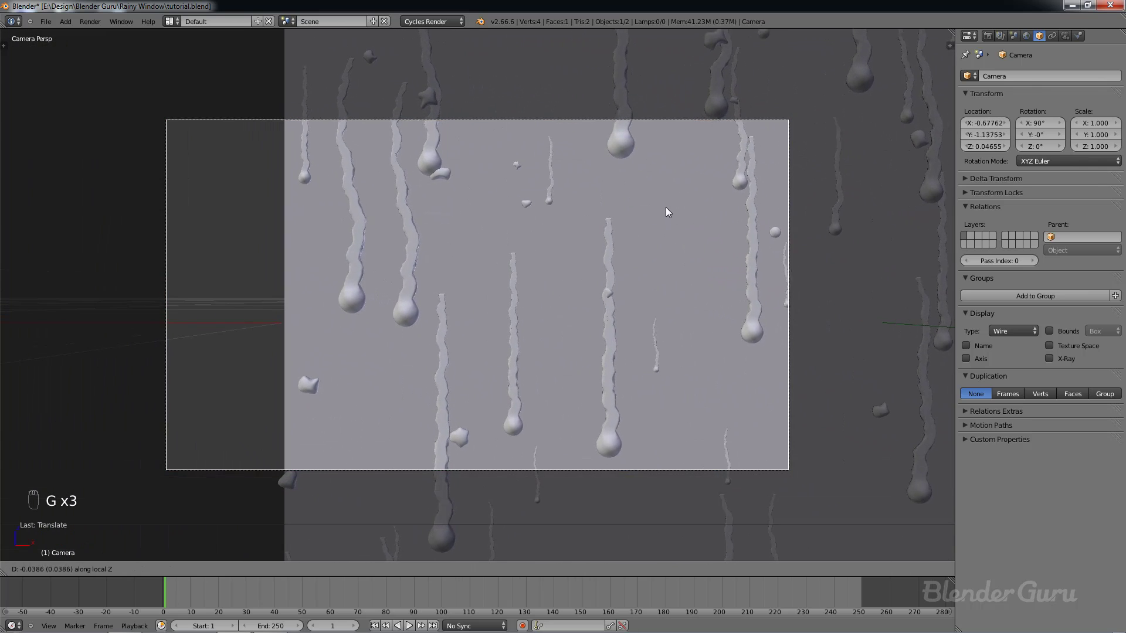
pyautogui.click(674, 226)
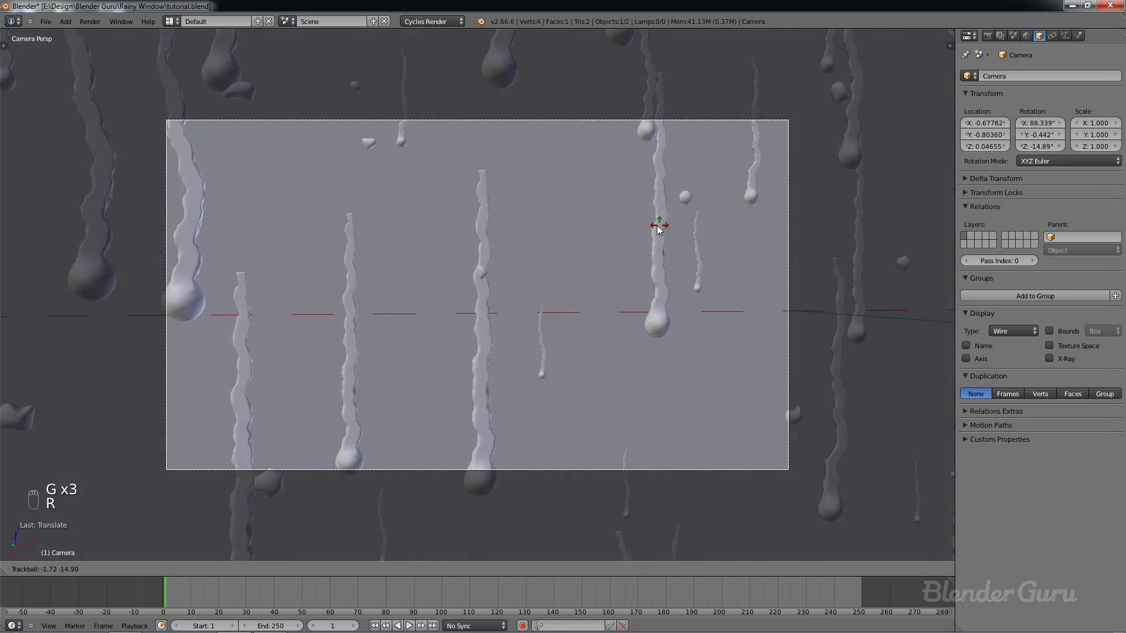
# Step: Rotate the camera to an oblique angle of about 103.6°, 12.4°, -41.5° and move it to about X -0.84, Y -0.65, Z 0.05
pyautogui.click(653, 258)
pyautogui.press('g')
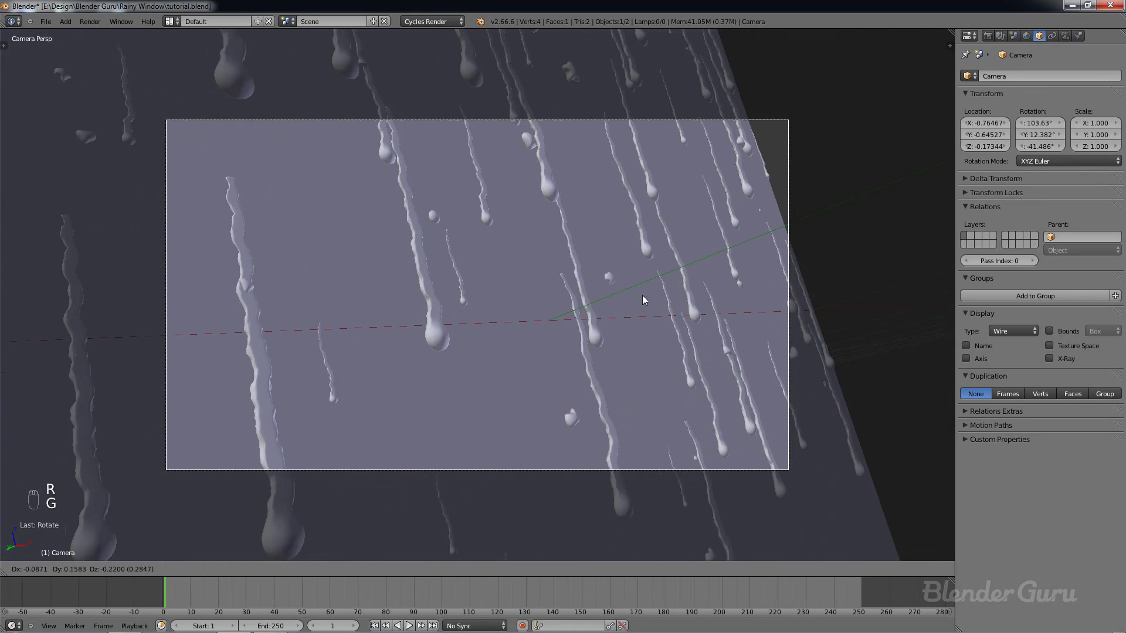
pyautogui.click(632, 271)
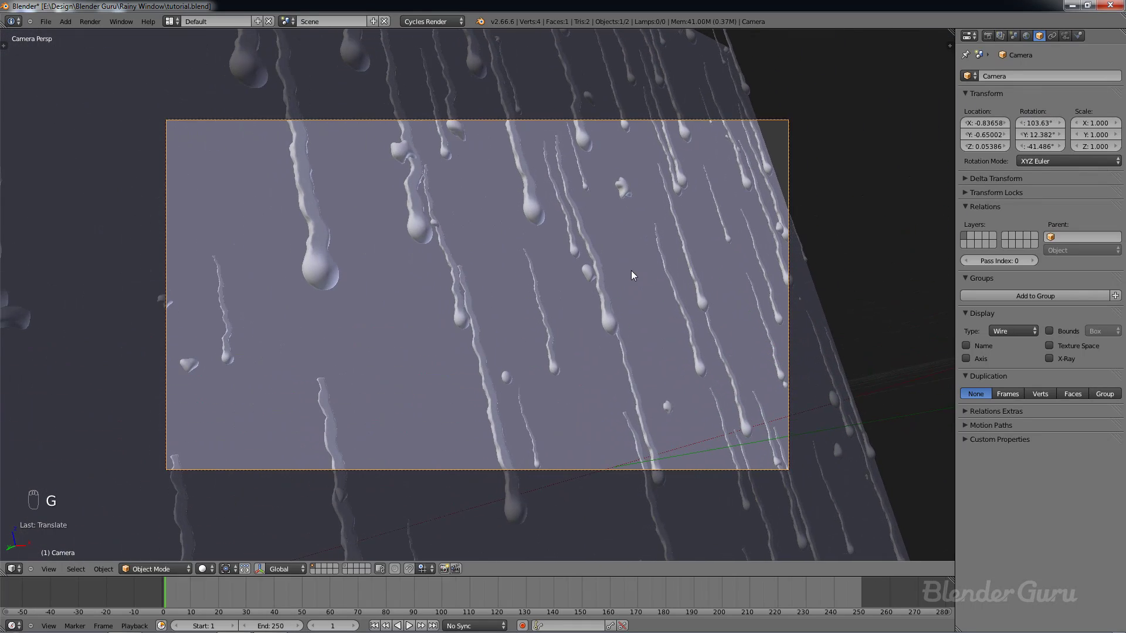
# Step: Reposition the camera to about X -0.91, Y -0.65, Z -0.46 so it frames the long trails running along the glass
pyautogui.press('g')
pyautogui.click(702, 285)
pyautogui.press('g')
pyautogui.middleClick(702, 286)
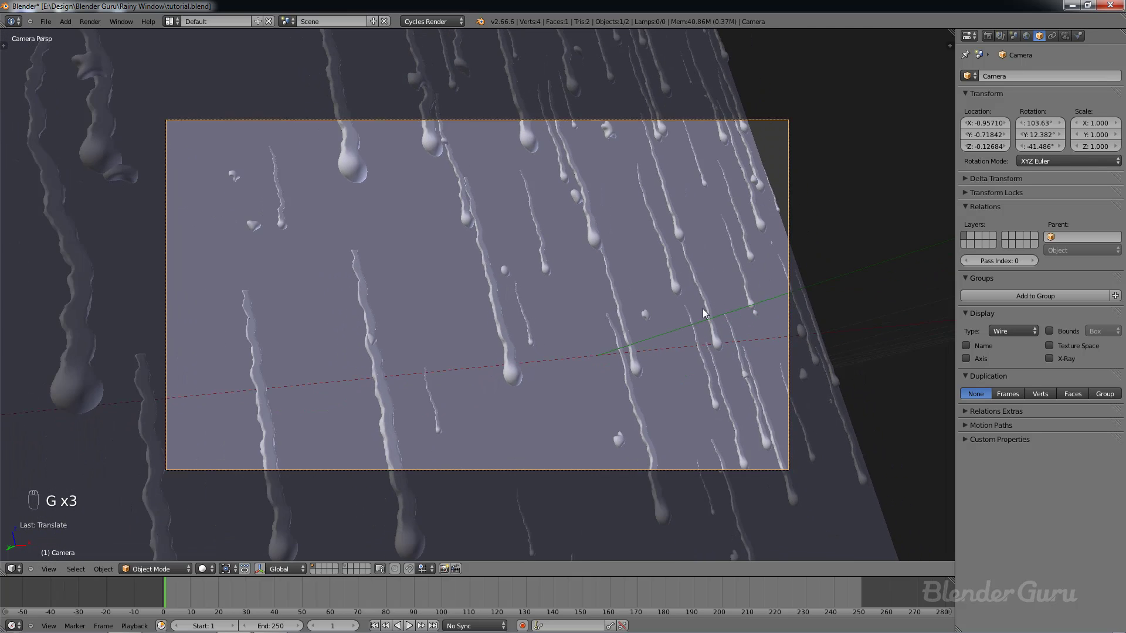
pyautogui.press('g')
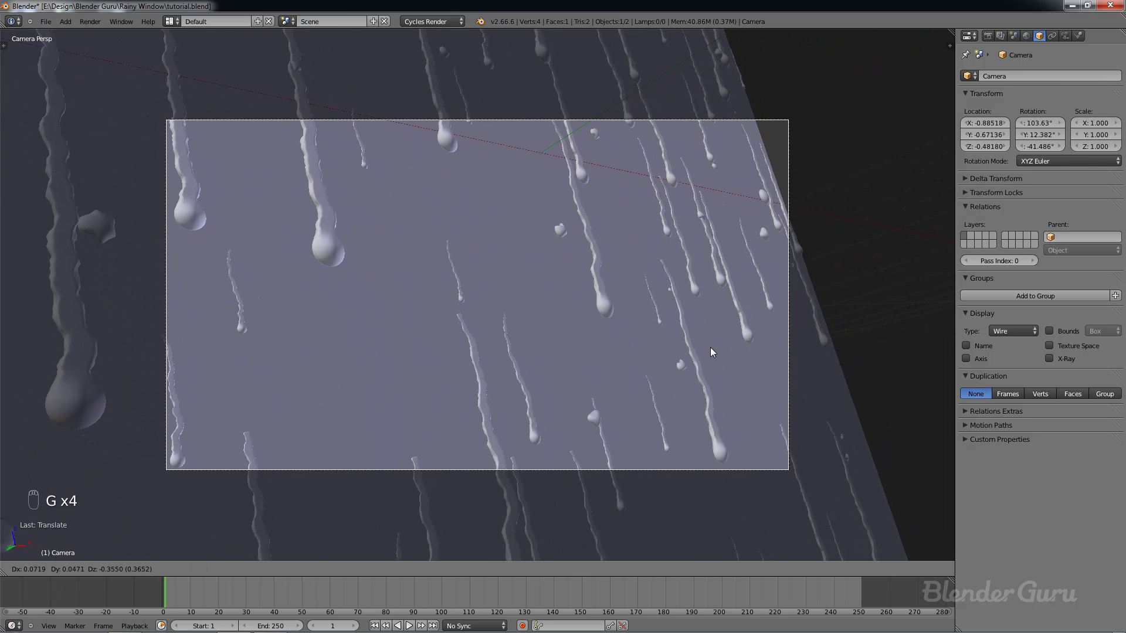
pyautogui.click(710, 351)
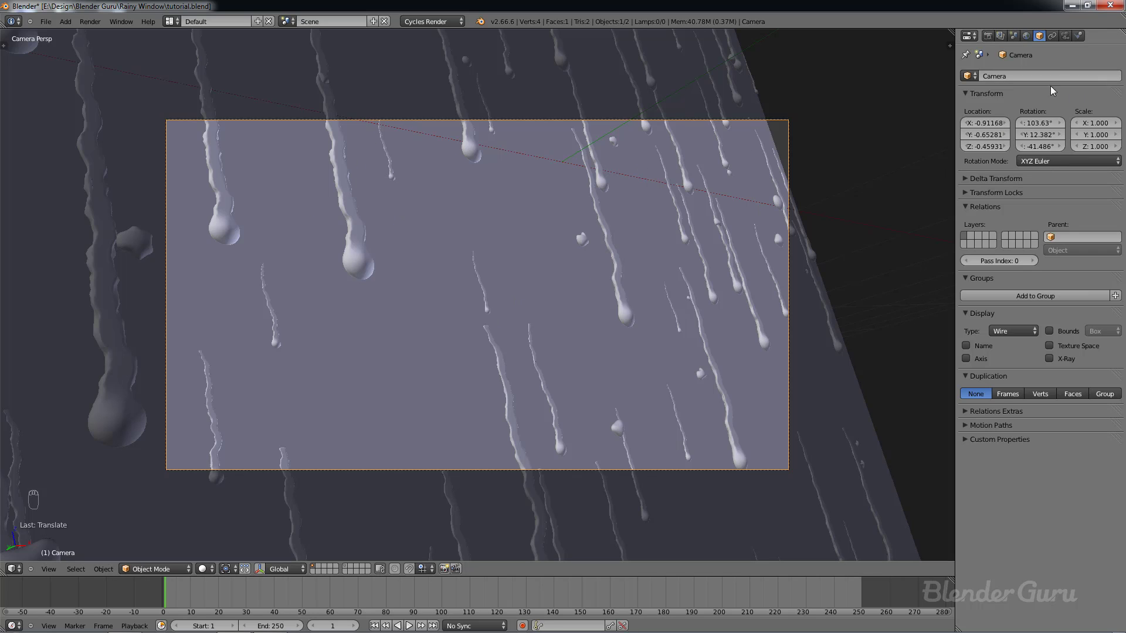
# Step: Turn on the Thirds composition guide for the camera
pyautogui.click(1065, 36)
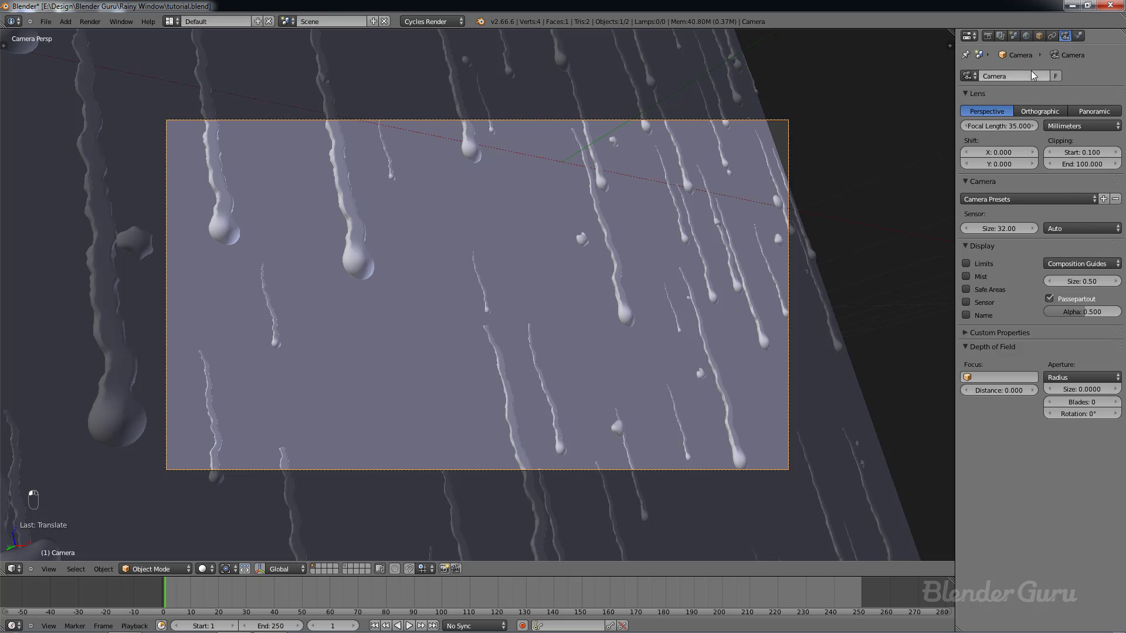
pyautogui.click(1058, 269)
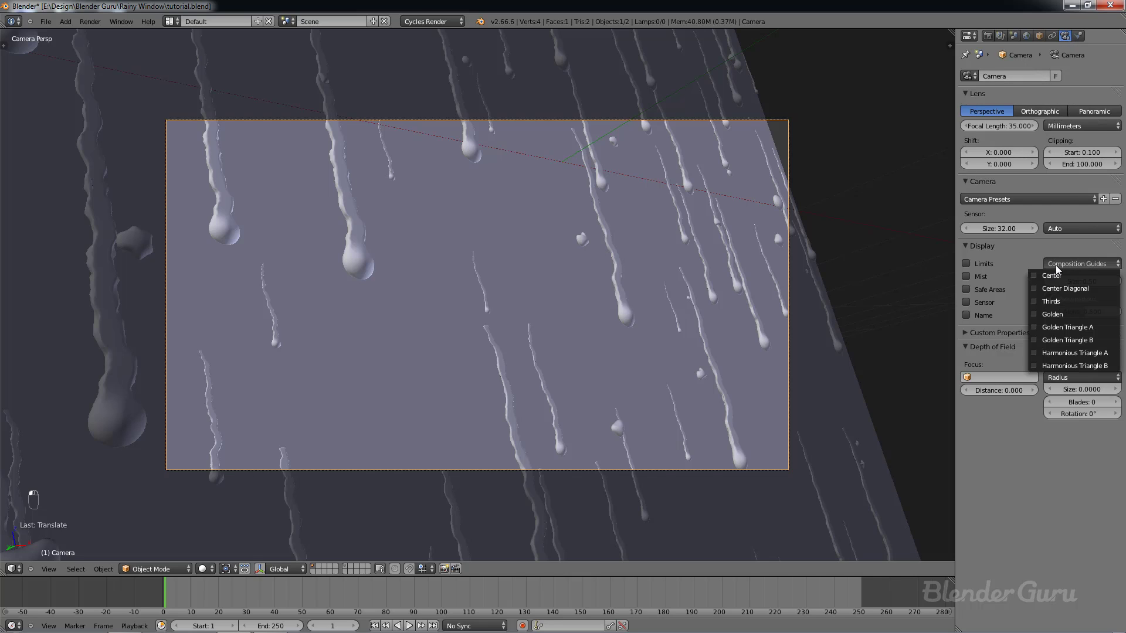
pyautogui.click(1035, 302)
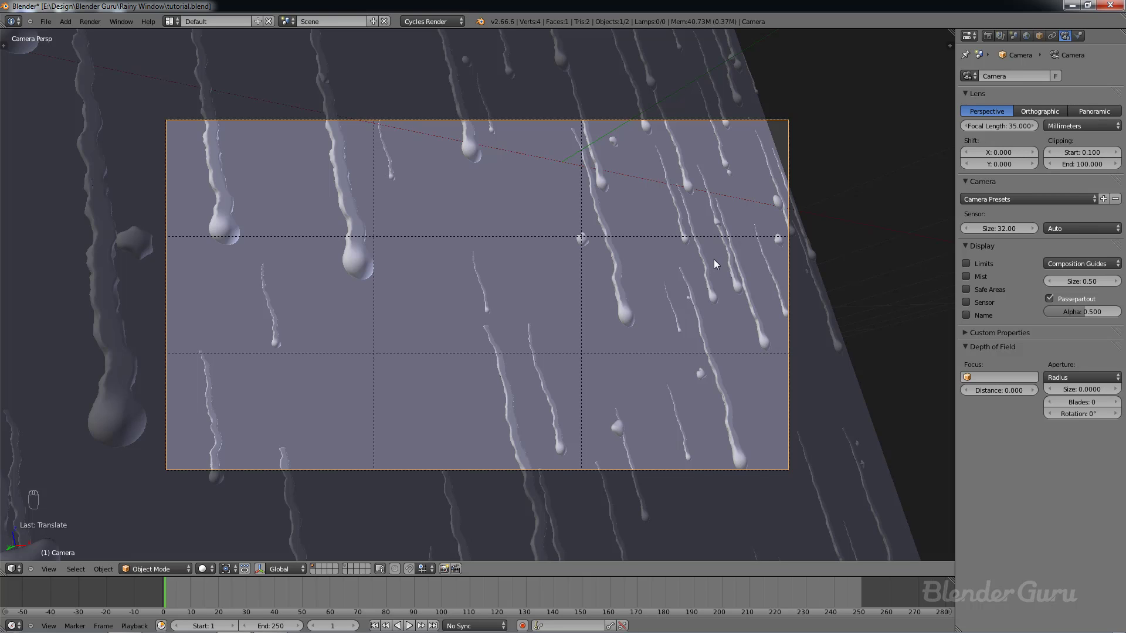
# Step: Move and roll the camera so a large foreground drop sits on the upper-left thirds intersection
pyautogui.press('g')
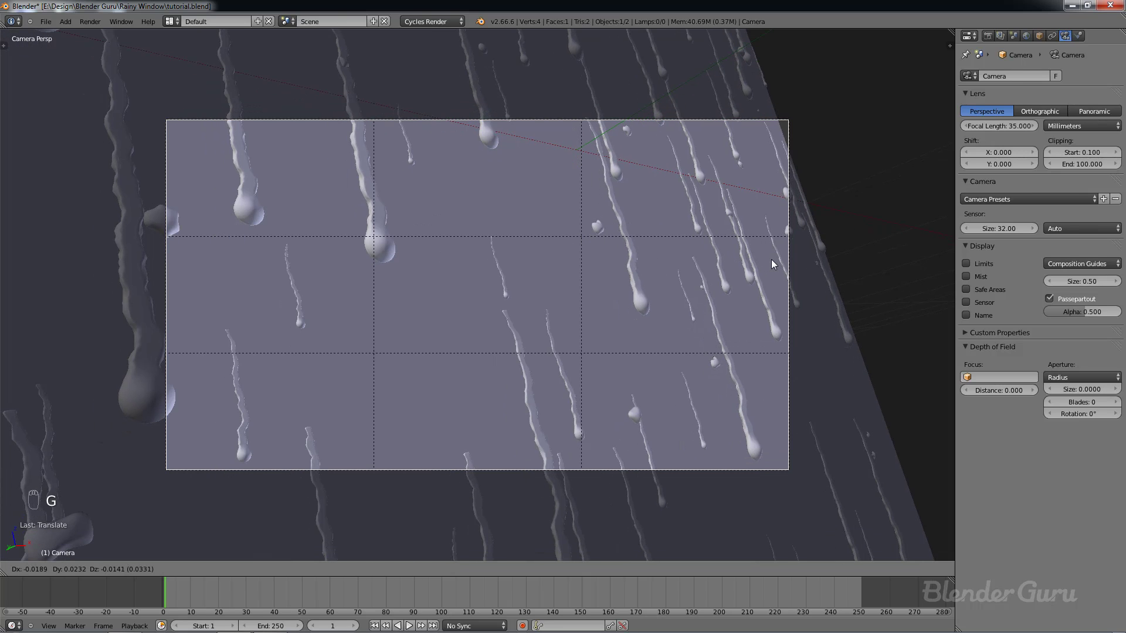
pyautogui.click(774, 262)
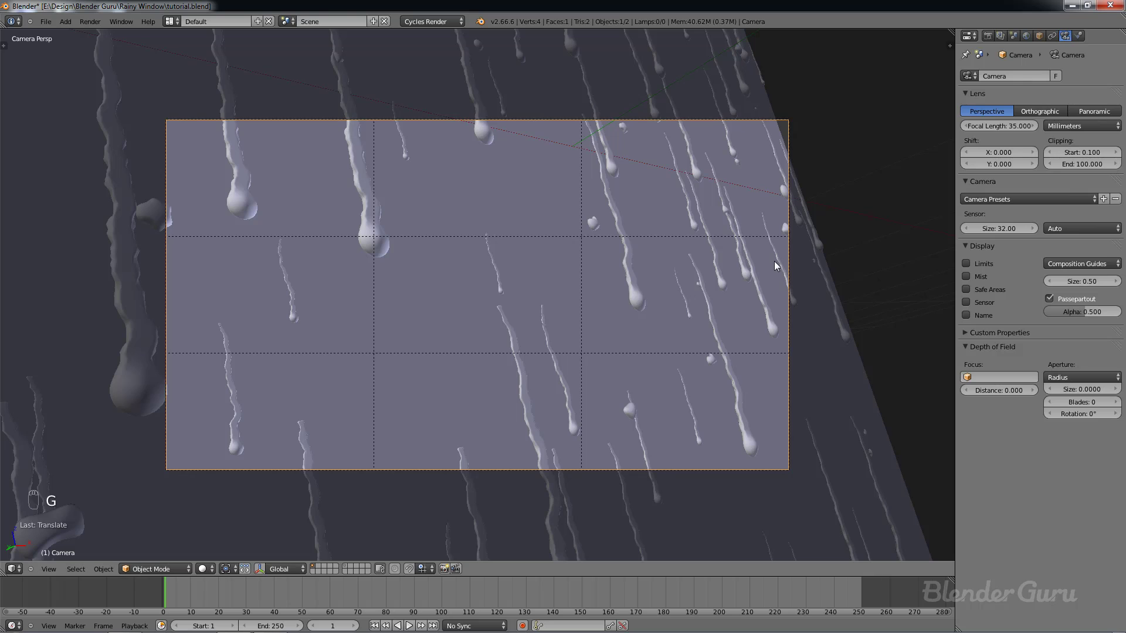
pyautogui.press('r')
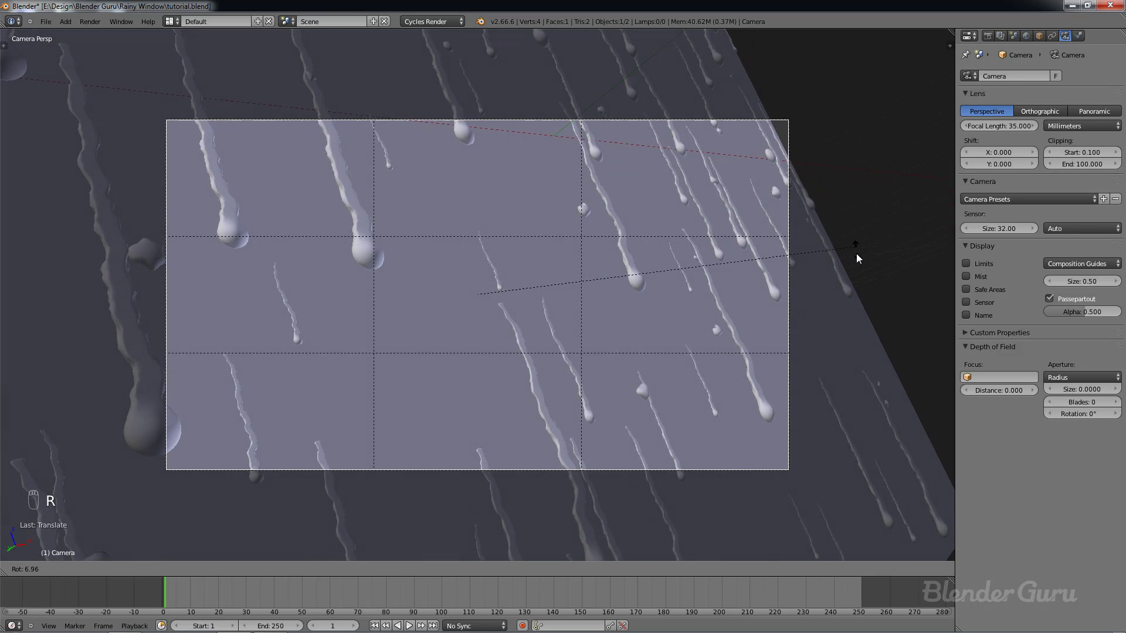
pyautogui.click(854, 273)
pyautogui.press('g')
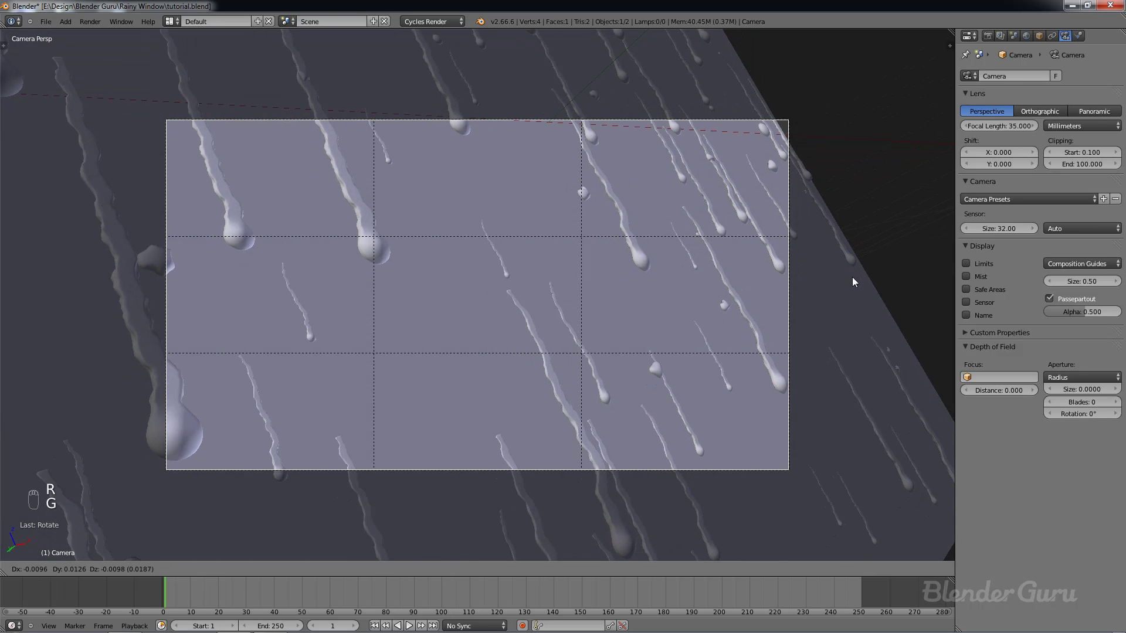
pyautogui.click(851, 287)
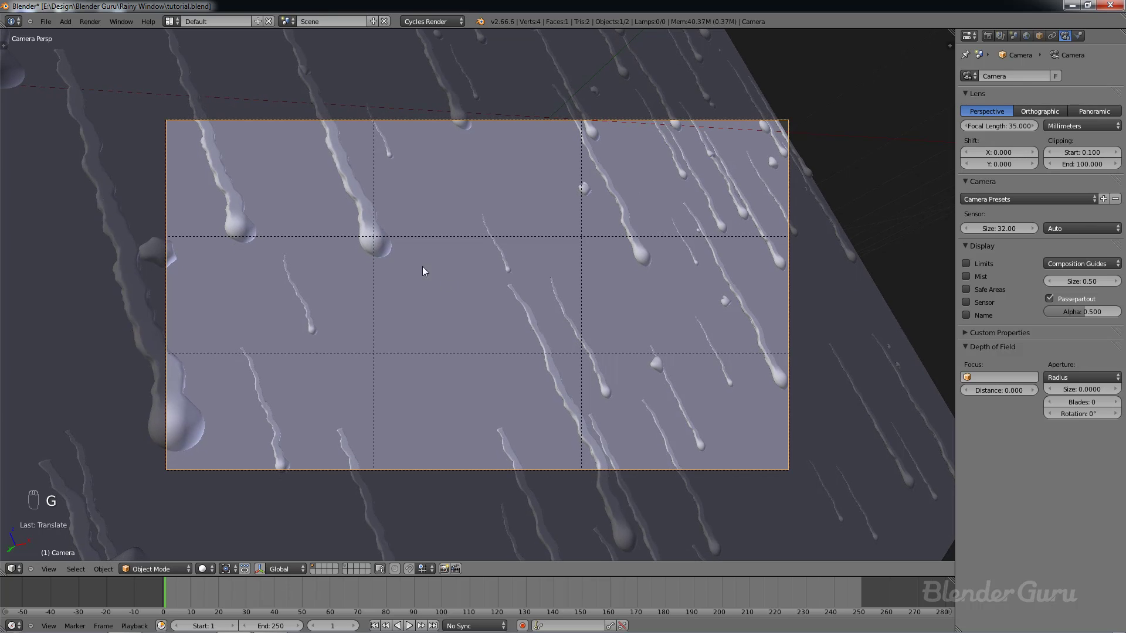
# Step: Select the window plane and review its two particle systems and its material slots
pyautogui.rightClick(374, 237)
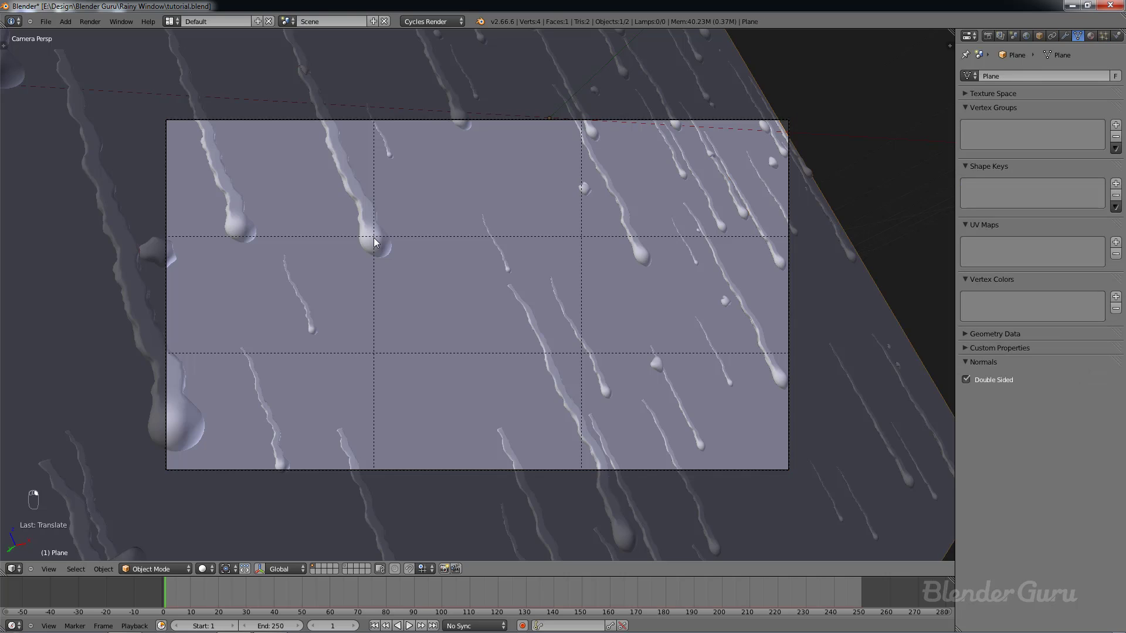
pyautogui.press('z')
pyautogui.press('z')
pyautogui.press('z')
pyautogui.press('z')
pyautogui.click(1102, 36)
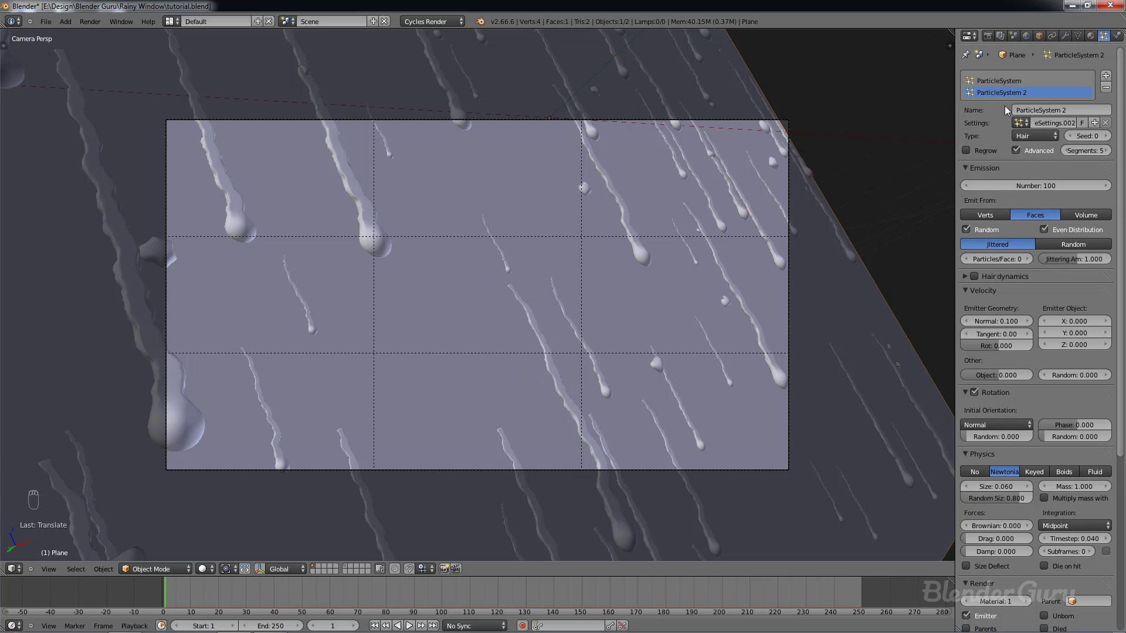
pyautogui.click(1015, 82)
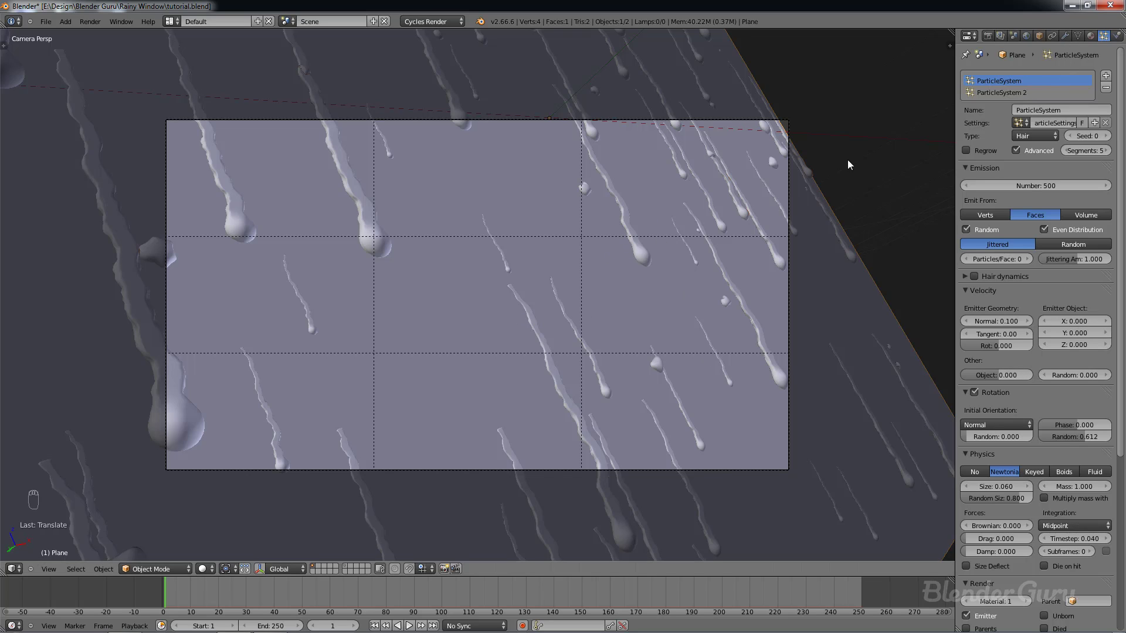
pyautogui.click(1089, 35)
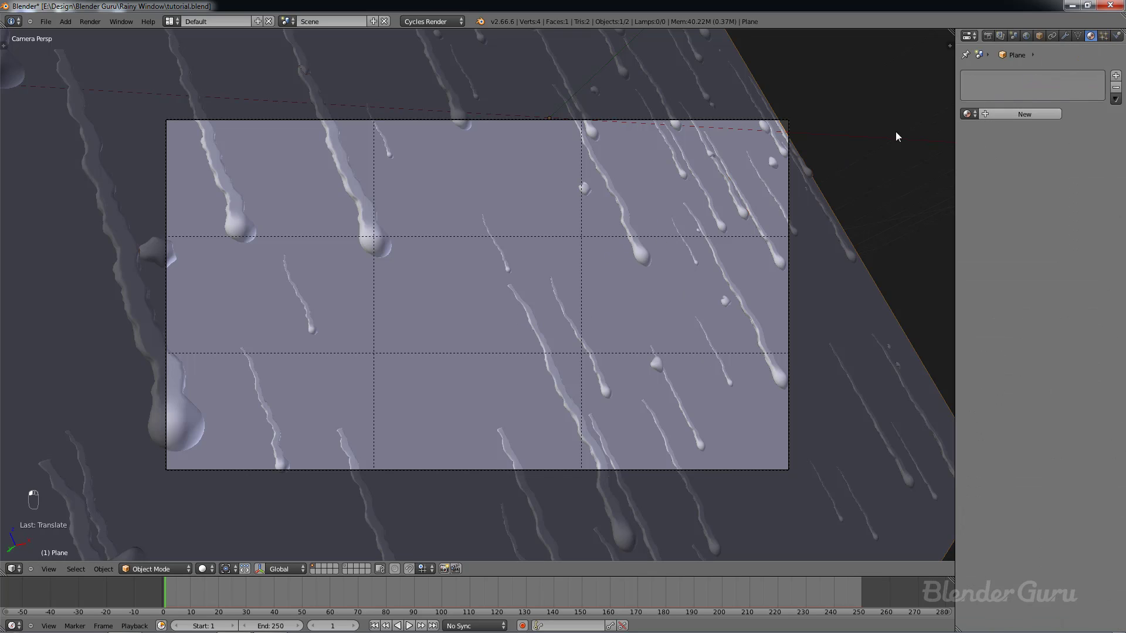
# Step: Check which material the source drop meshes on the other layer use, and return to the window plane's layer
pyautogui.press('z')
pyautogui.press('z')
pyautogui.moveTo(511, 298); pyautogui.dragTo(478, 333, button='middle')
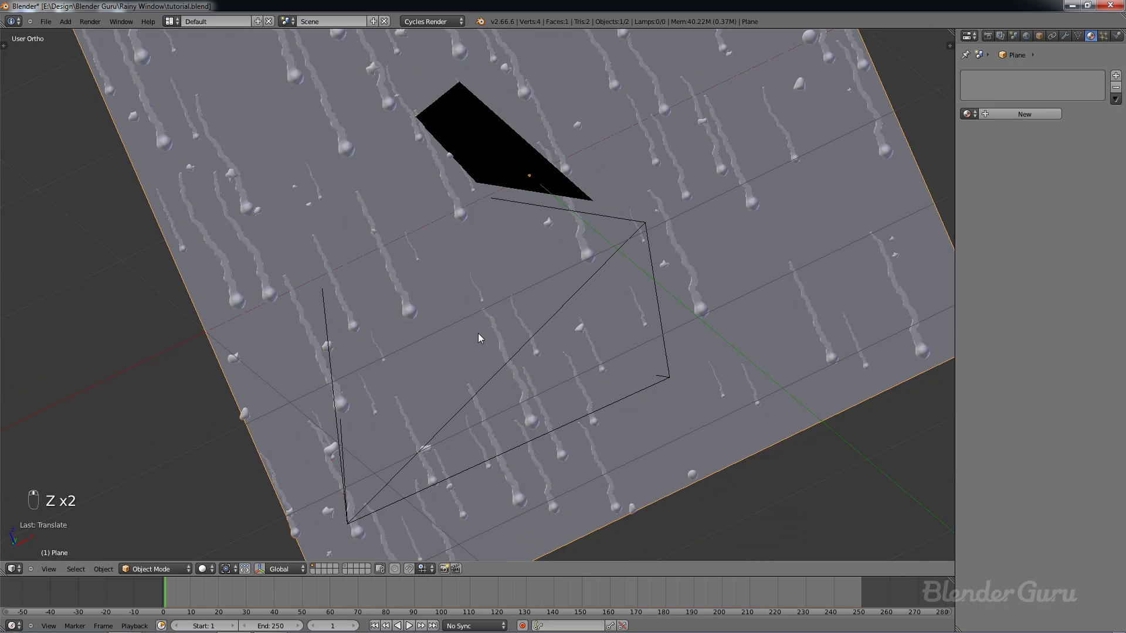
pyautogui.scroll(-3, 457, 369)
pyautogui.click(344, 567)
pyautogui.scroll(-5, 568, 223)
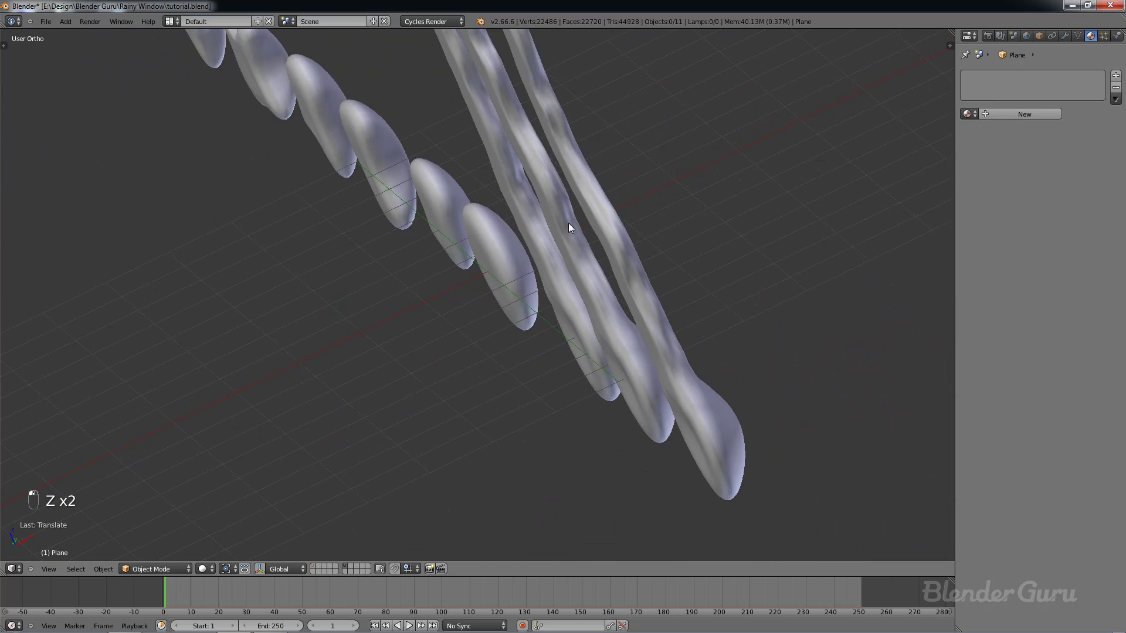
pyautogui.rightClick(554, 251)
pyautogui.rightClick(433, 231)
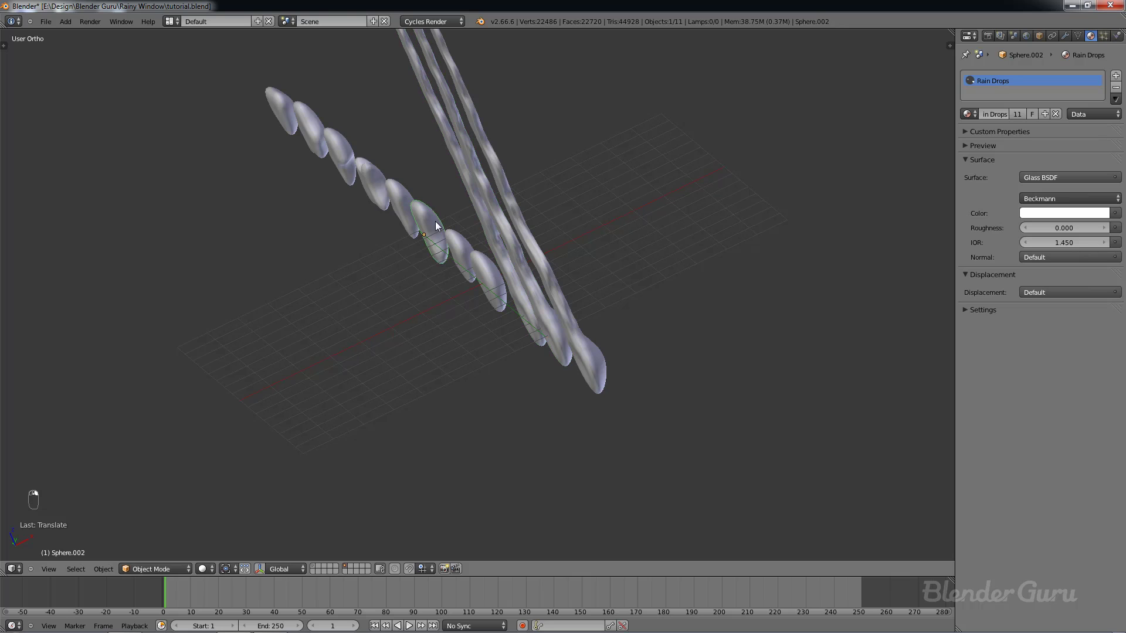
pyautogui.click(315, 566)
pyautogui.rightClick(482, 241)
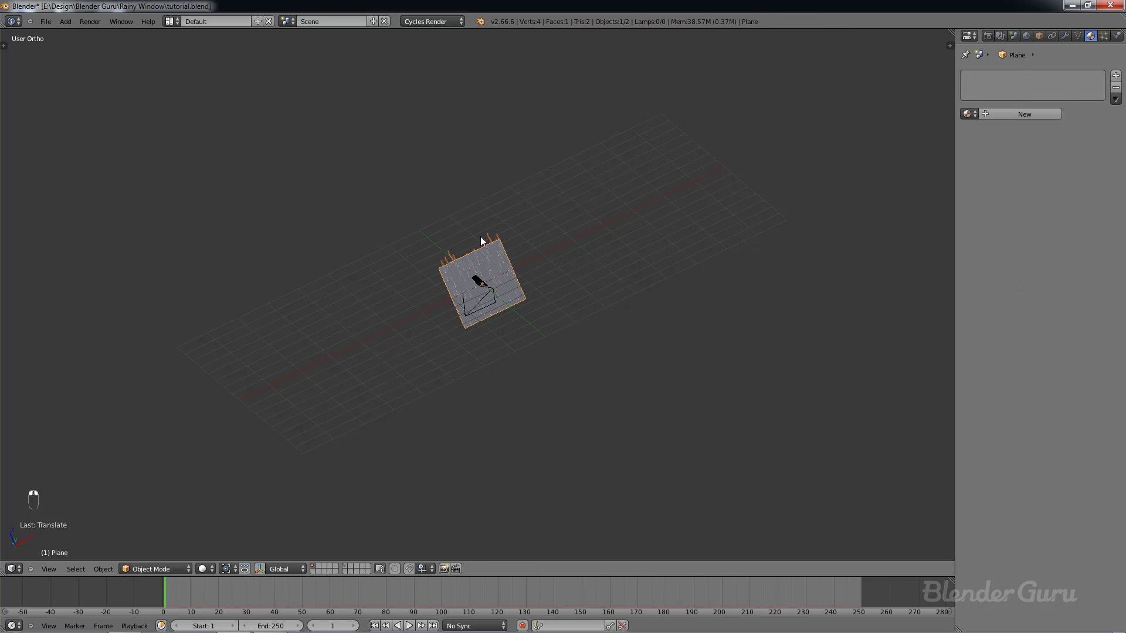
# Step: Return to the camera view and save the file
pyautogui.press('KP_0')
pyautogui.hotkey('ctrl', 's')
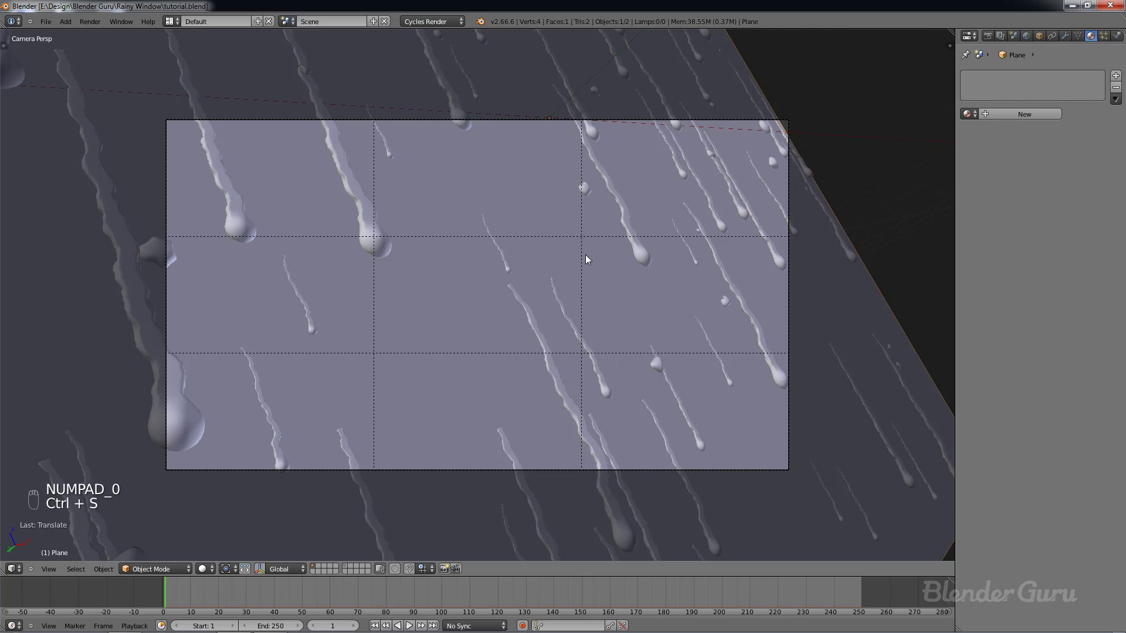
pyautogui.press('z')
pyautogui.scroll(-3, 585, 255)
pyautogui.press('z')
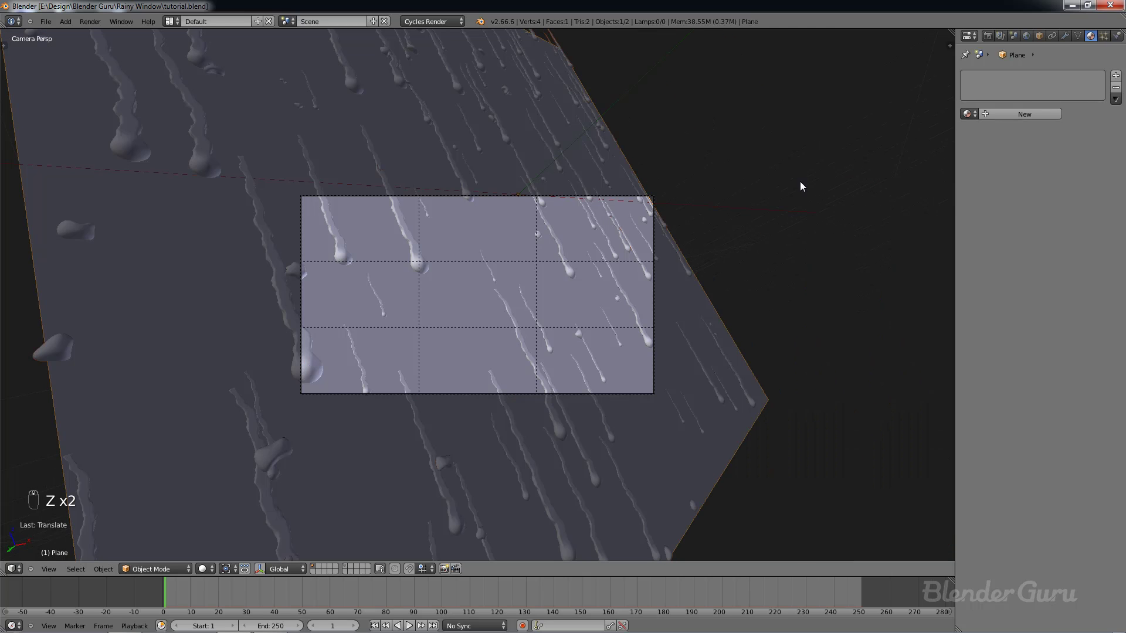
pyautogui.scroll(2, 781, 292)
pyautogui.scroll(2, 915, 217)
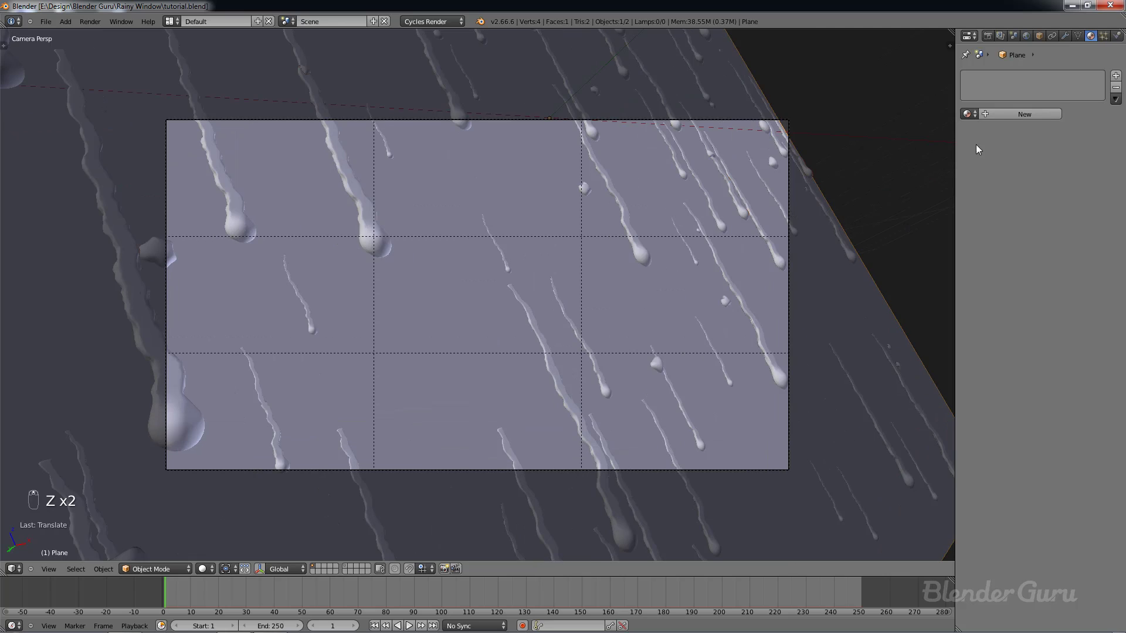
# Step: Give the window plane a new material with a Glass BSDF surface
pyautogui.click(1005, 114)
pyautogui.click(1033, 175)
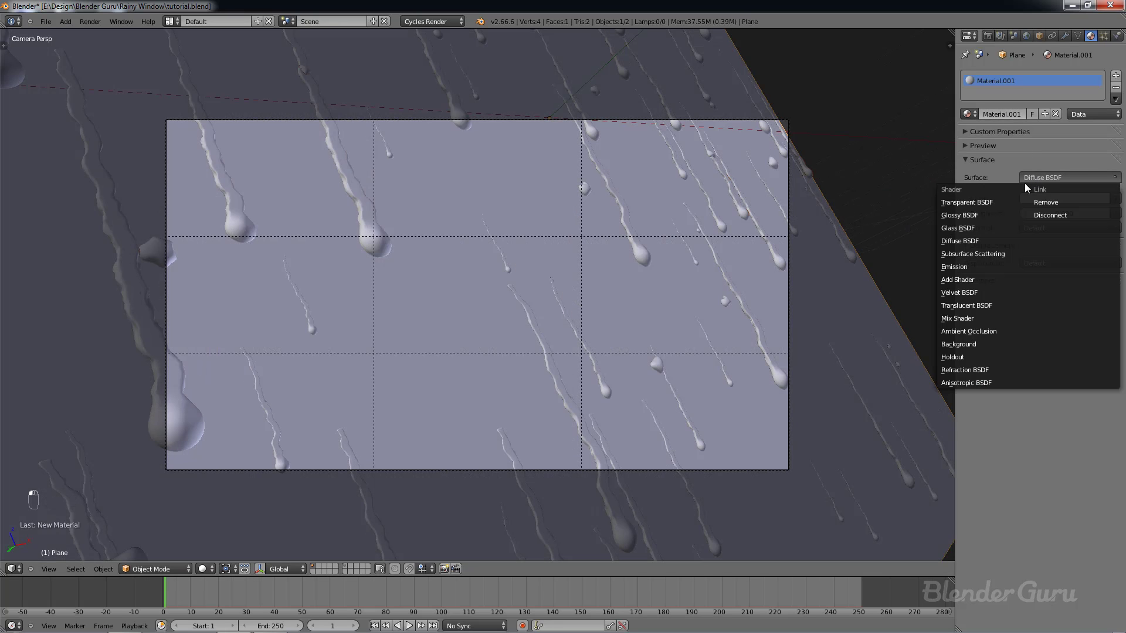
pyautogui.click(958, 227)
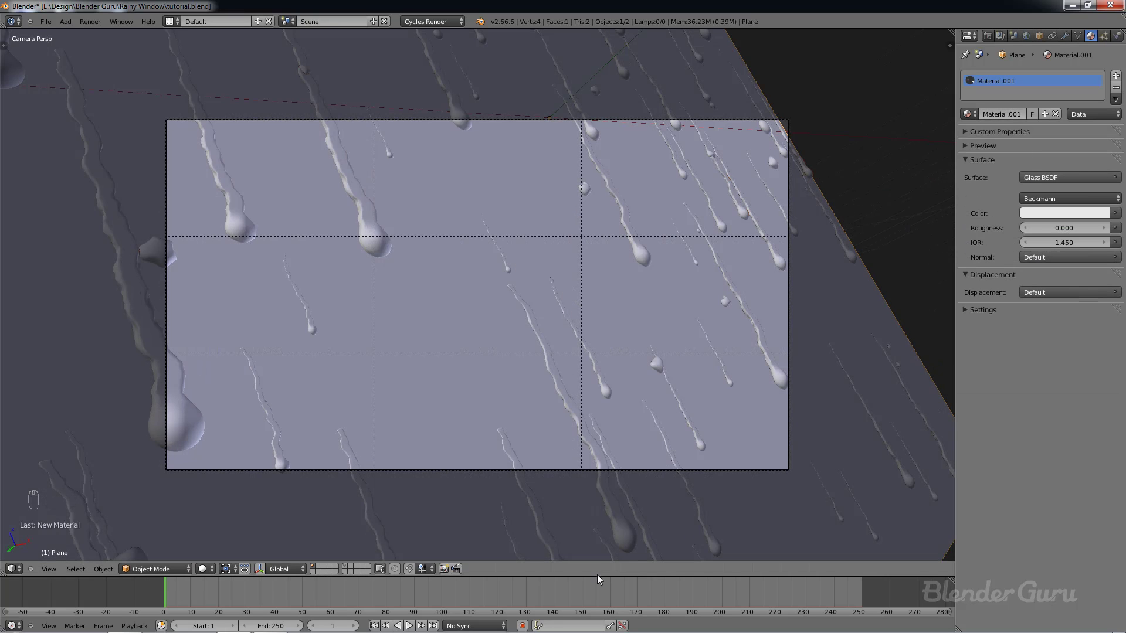
# Step: Convert the timeline into an enlarged node editor showing the window plane's material nodes below the 3D view
pyautogui.moveTo(595, 576); pyautogui.dragTo(594, 373)
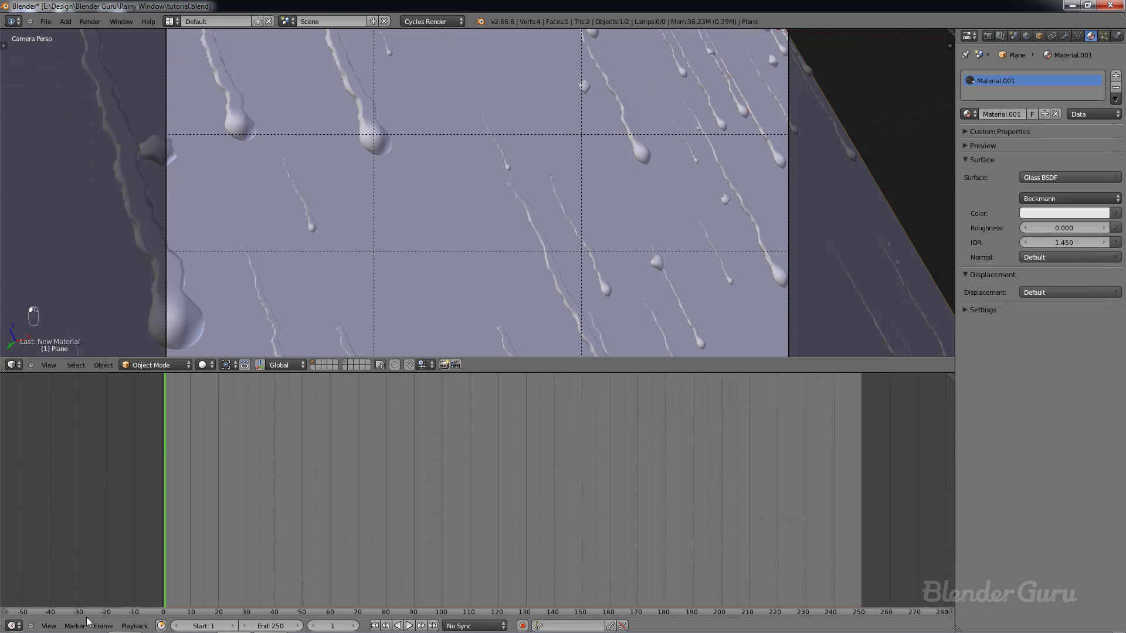
pyautogui.click(13, 626)
pyautogui.click(47, 499)
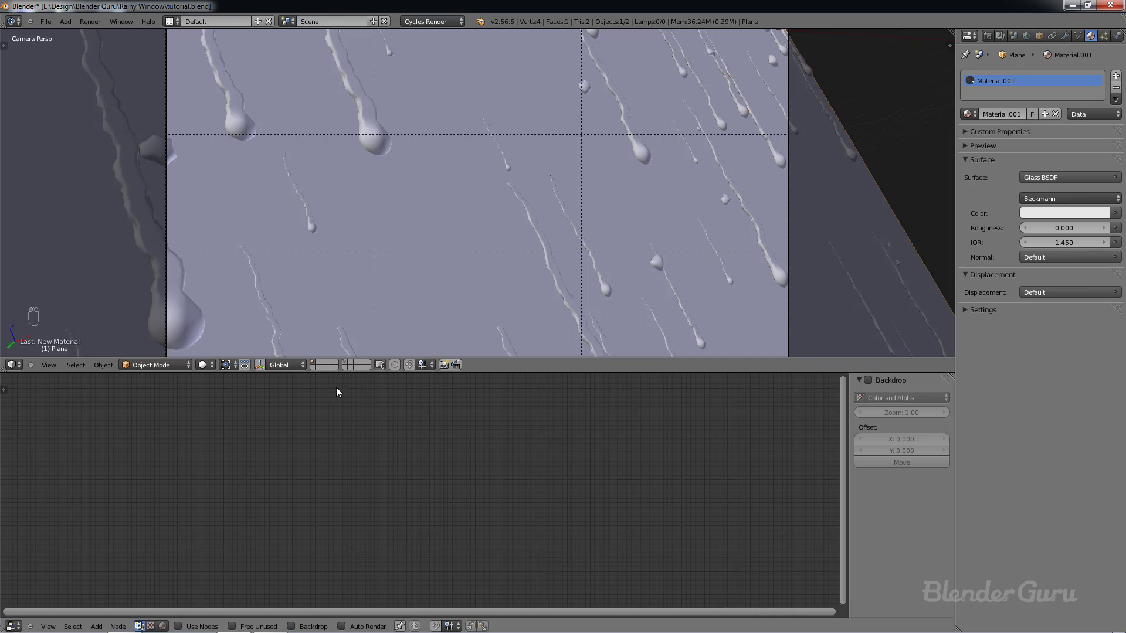
pyautogui.click(163, 626)
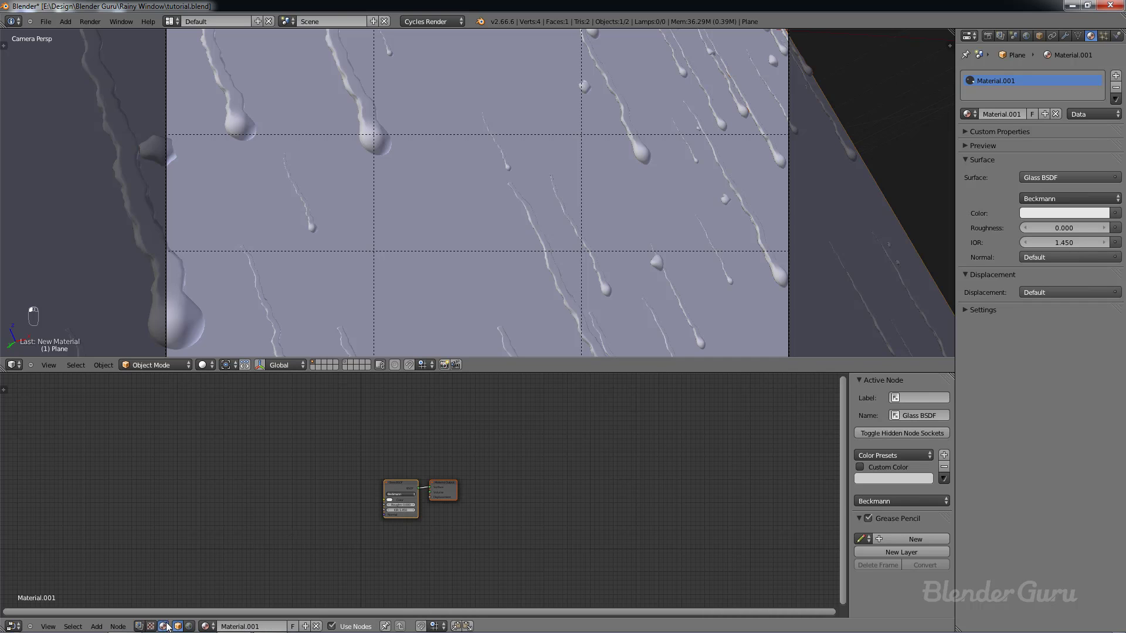
pyautogui.scroll(5, 461, 461)
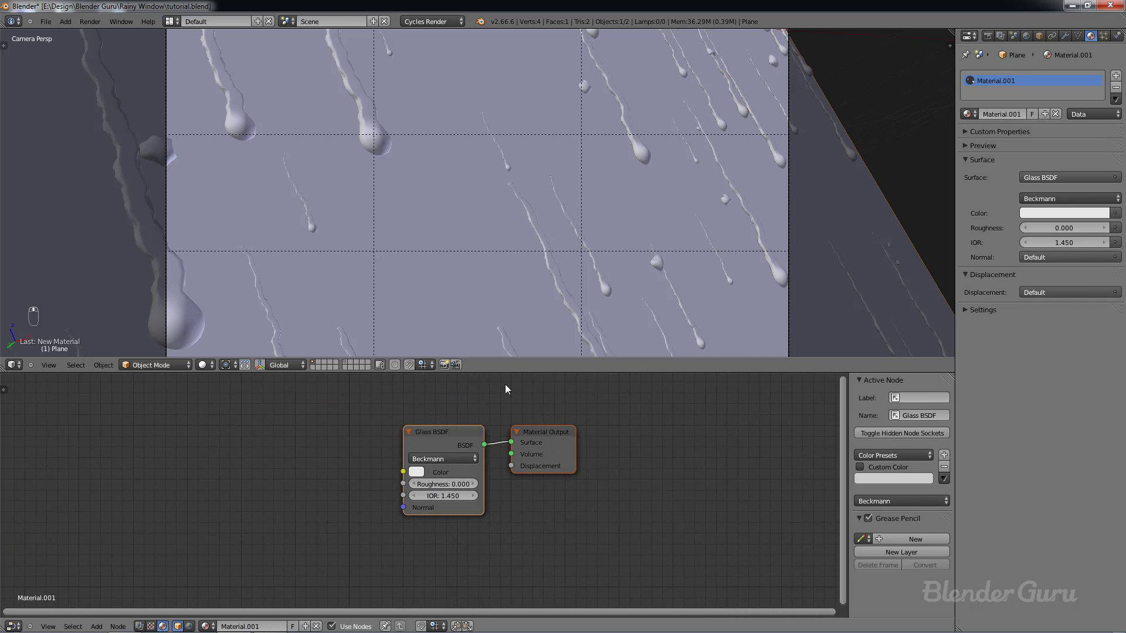
pyautogui.moveTo(508, 375); pyautogui.dragTo(546, 255)
pyautogui.scroll(3, 508, 339)
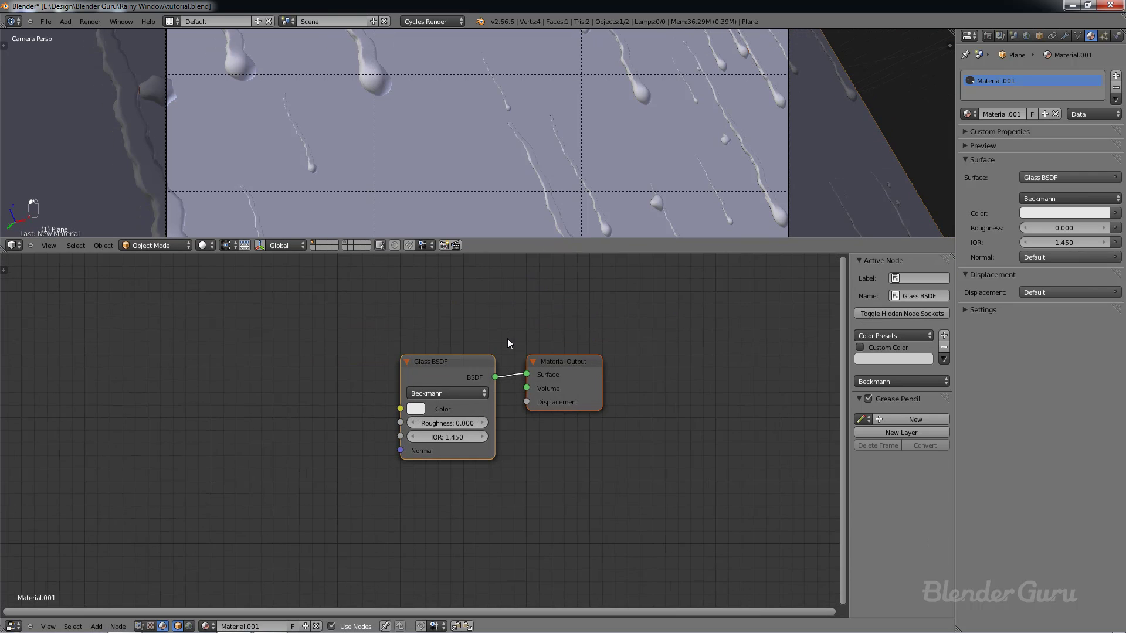
pyautogui.scroll(-4, 487, 420)
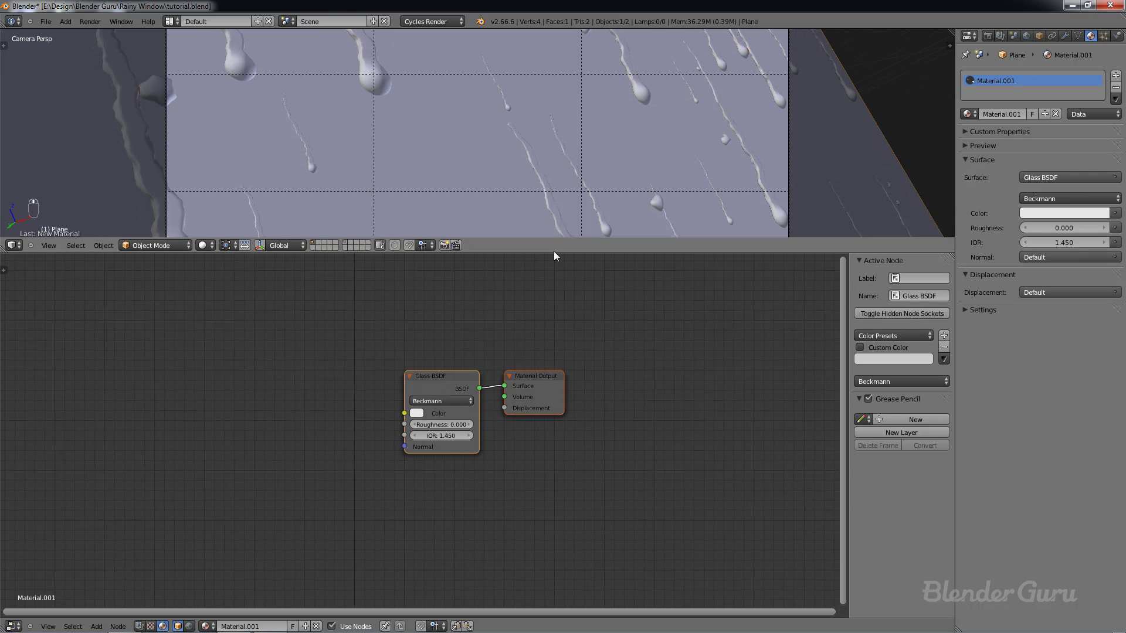
pyautogui.moveTo(553, 253); pyautogui.dragTo(563, 385)
# Step: Show the scene from the top and snap the 3D cursor to the selected window plane
pyautogui.scroll(-3, 594, 270)
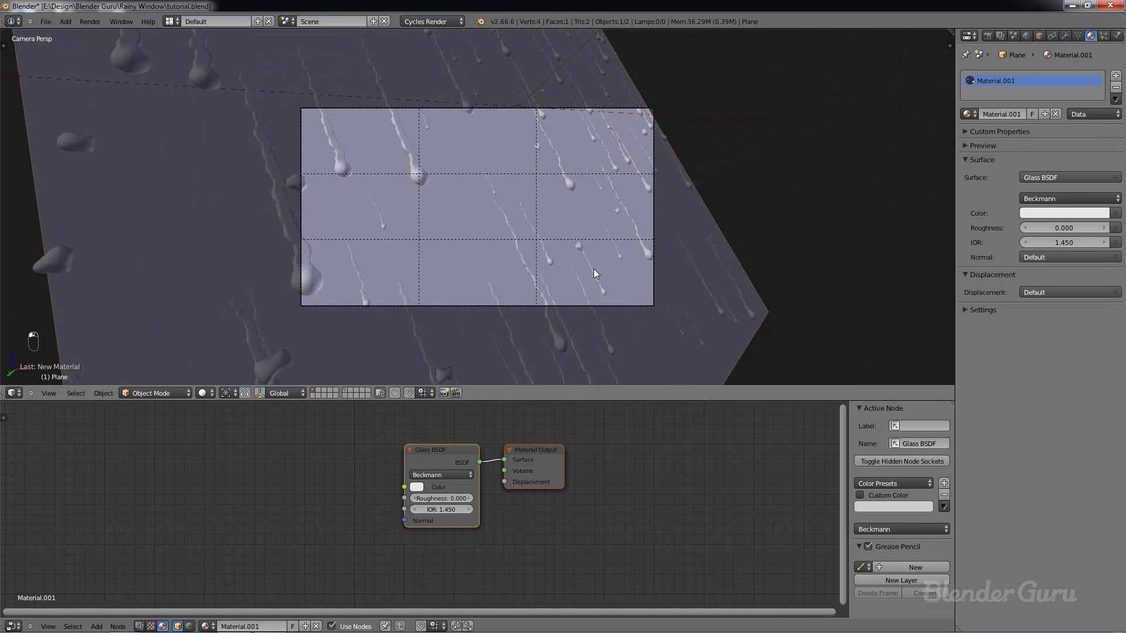
pyautogui.scroll(-2, 594, 268)
pyautogui.press('KP_7')
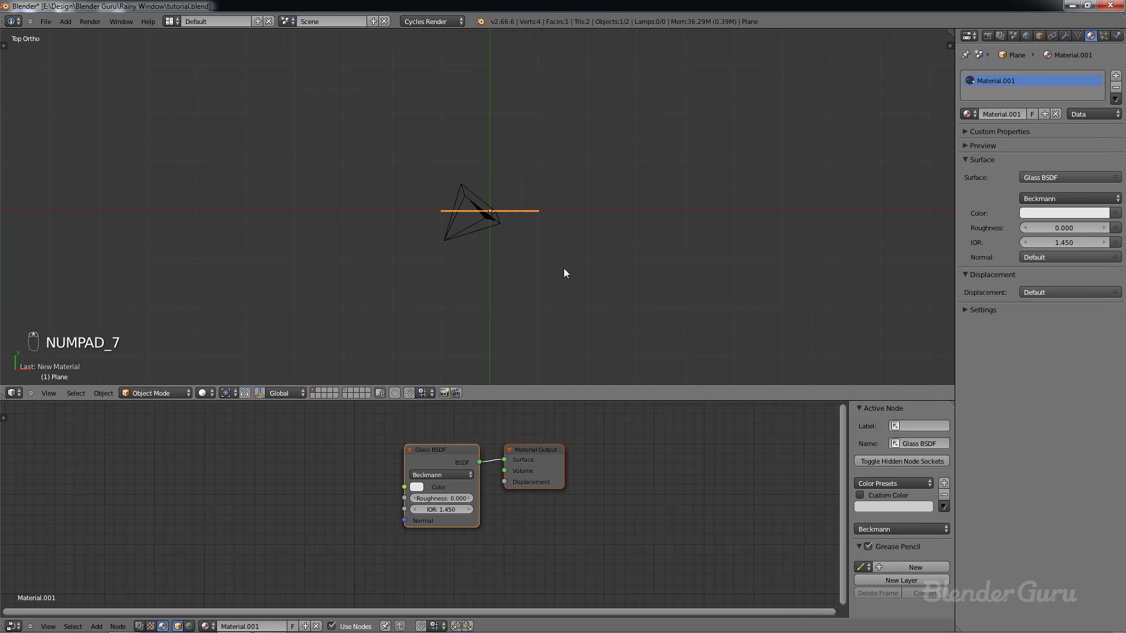
pyautogui.scroll(-2, 564, 273)
pyautogui.click(490, 240)
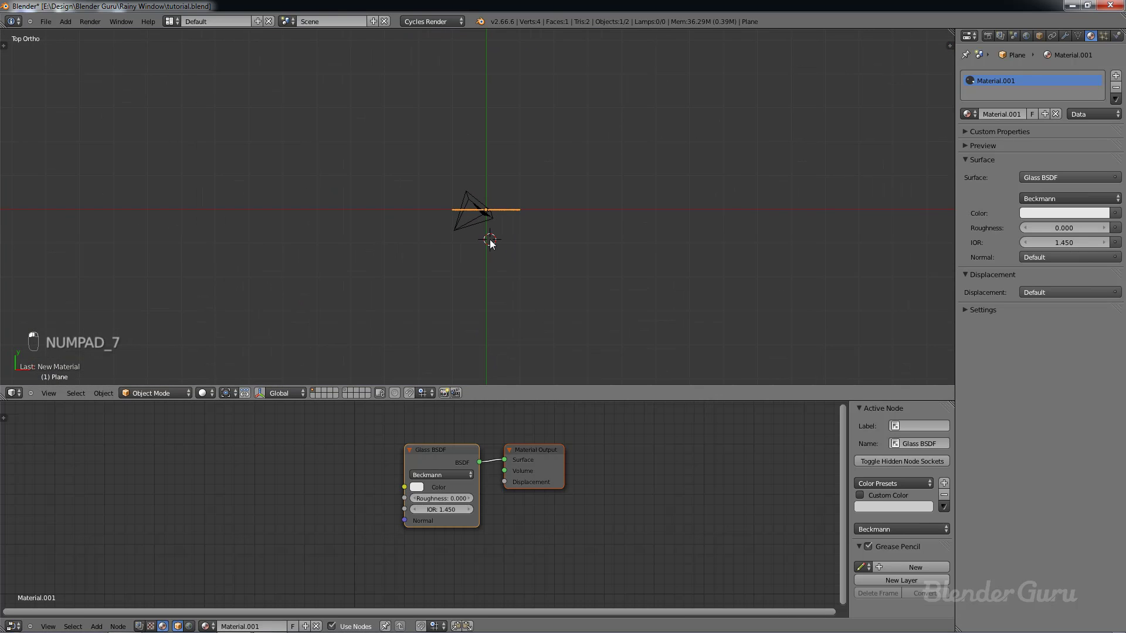
pyautogui.scroll(1, 509, 253)
pyautogui.hotkey('shift', 's')
pyautogui.click(509, 253)
# Step: Add a mesh circle at the 3D cursor with 32 vertices, radius 1.000 and fill type Ngon
pyautogui.hotkey('shift', 'a')
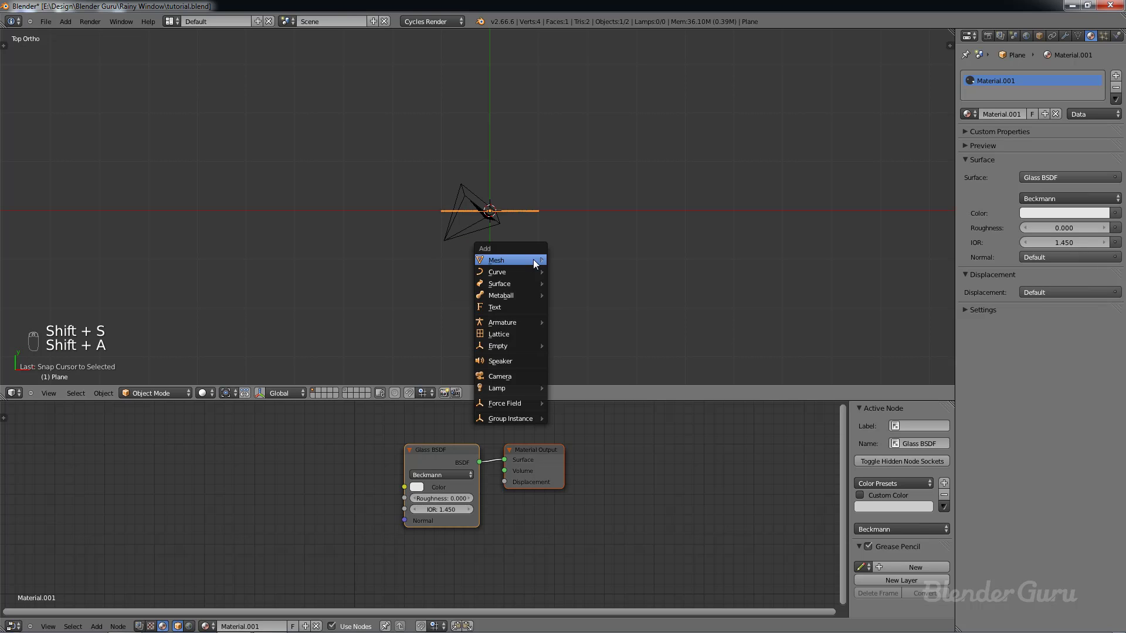
pyautogui.moveTo(533, 259)
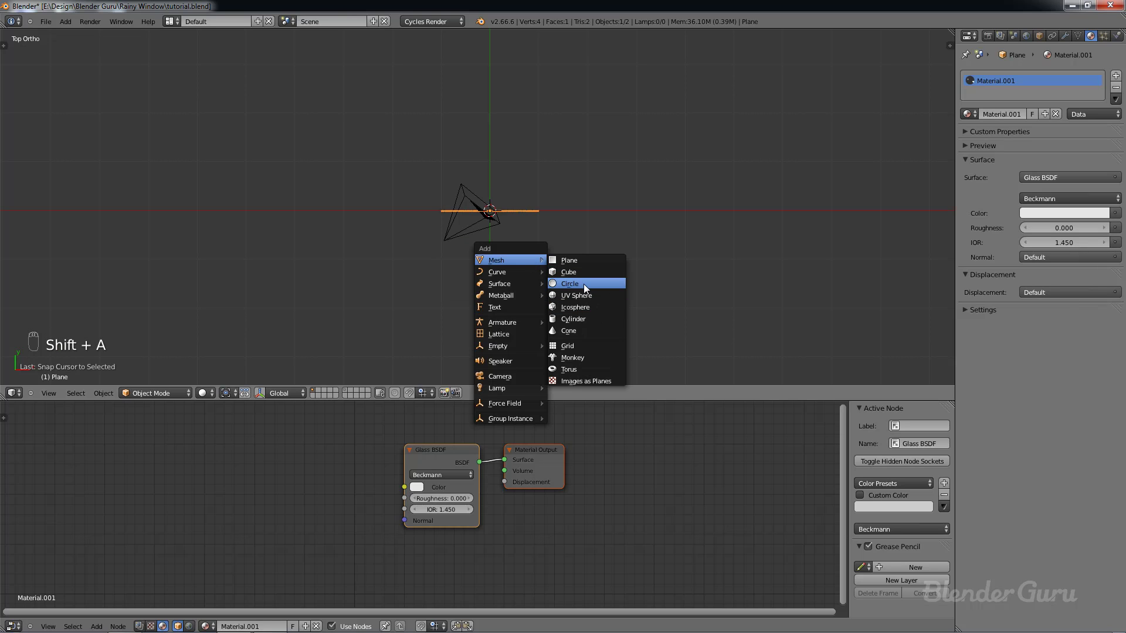
pyautogui.click(583, 284)
pyautogui.press('t')
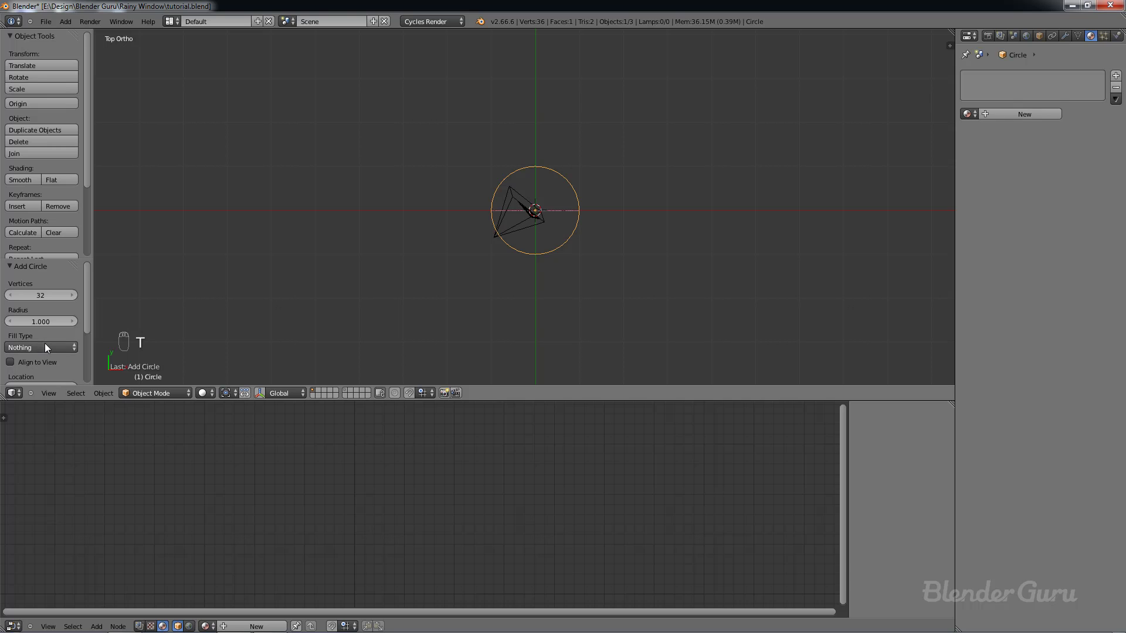
pyautogui.click(43, 345)
pyautogui.click(41, 323)
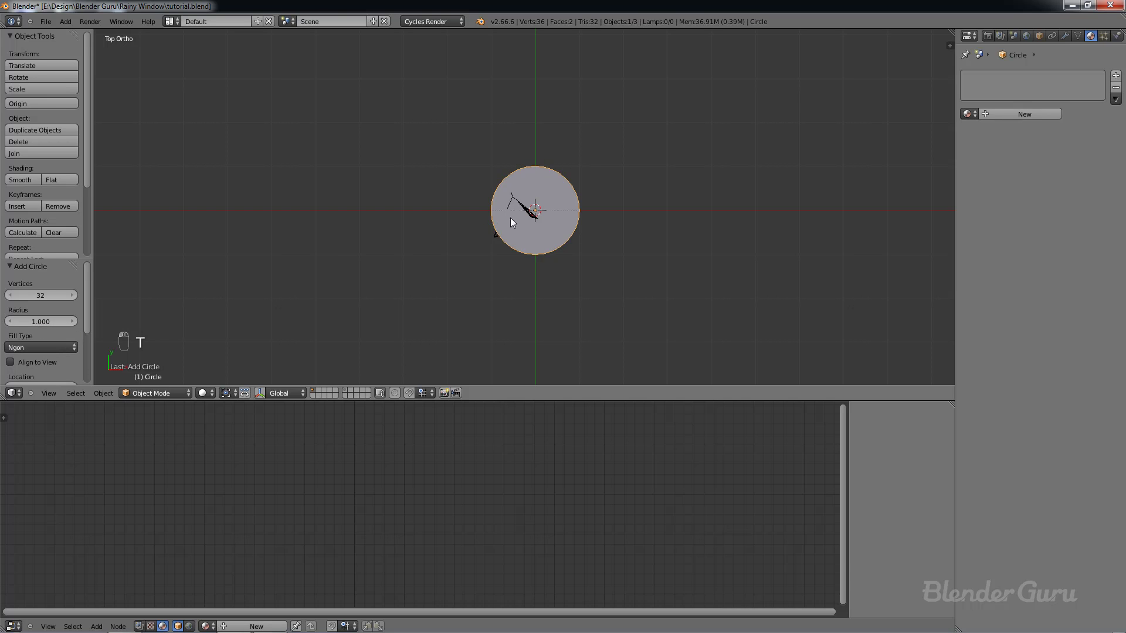
# Step: Move the circle about 1.494 up the Z axis so it hovers above the window plane
pyautogui.scroll(1, 535, 251)
pyautogui.scroll(3, 565, 245)
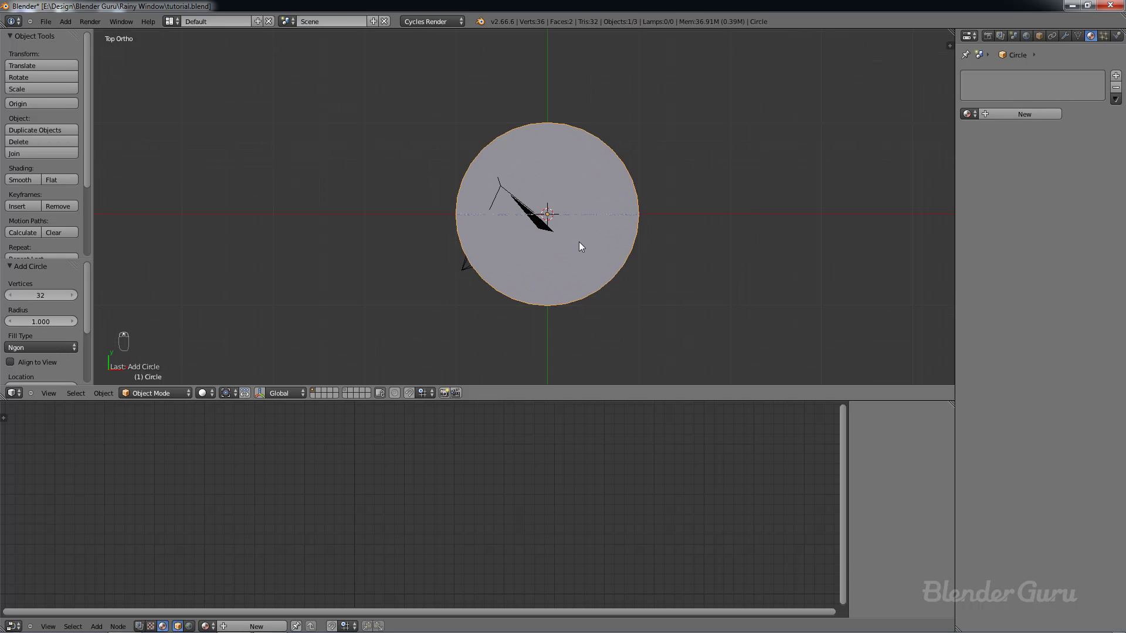
pyautogui.moveTo(579, 242); pyautogui.dragTo(596, 221, button='middle')
pyautogui.scroll(-2, 598, 225)
pyautogui.press('g')
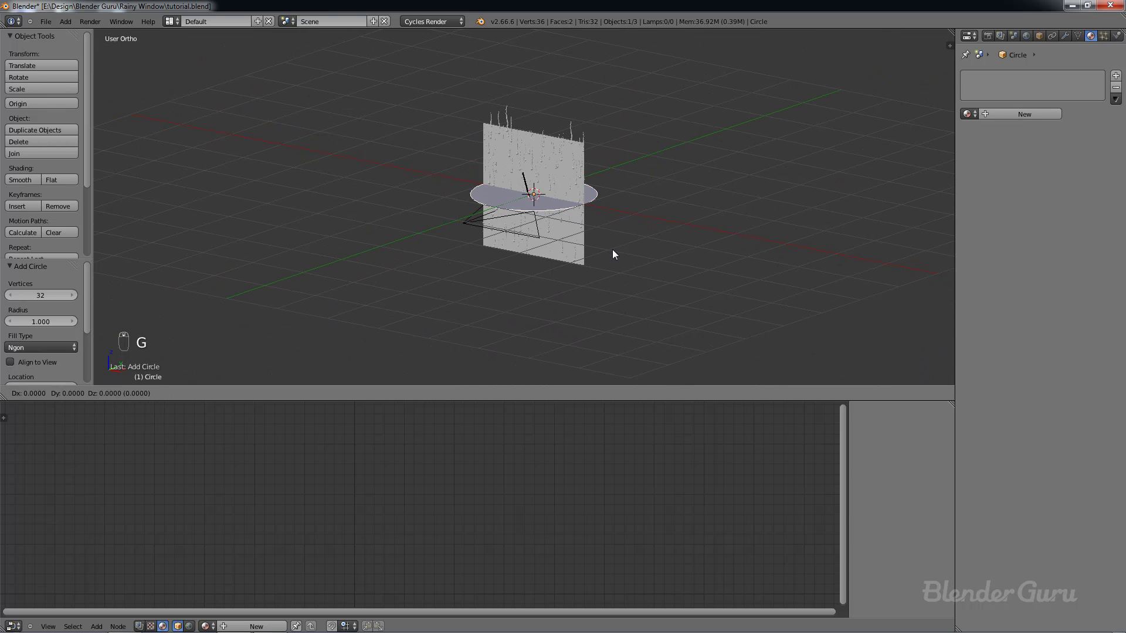
pyautogui.press('z')
pyautogui.click(620, 180)
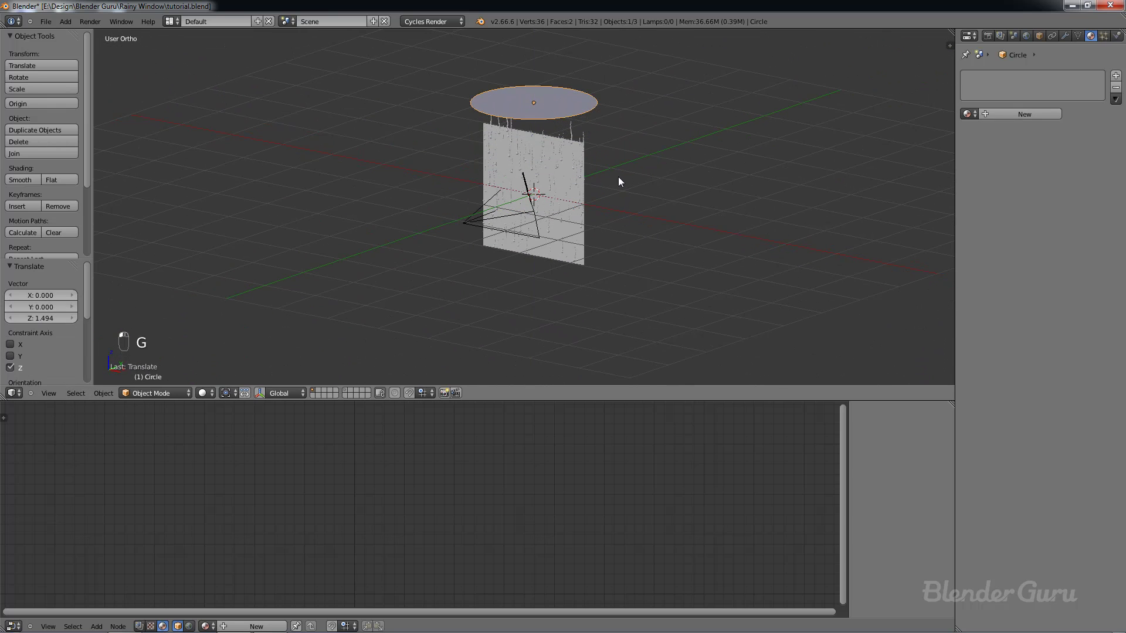
# Step: Adjust the circle's height and shift it along the Y axis to the camera side of the window plane
pyautogui.moveTo(620, 180); pyautogui.dragTo(614, 152, button='middle')
pyautogui.press('g')
pyautogui.press('z')
pyautogui.click(577, 125)
pyautogui.press('g')
pyautogui.press('y')
pyautogui.click(533, 175)
# Step: Enlarge the circle well beyond the window plane's width, finishing with a scale of about 0.922
pyautogui.moveTo(533, 174); pyautogui.dragTo(639, 217, button='middle')
pyautogui.press('s')
pyautogui.click(724, 217)
pyautogui.moveTo(724, 217); pyautogui.dragTo(608, 156, button='middle')
pyautogui.press('s')
pyautogui.rightClick(608, 156)
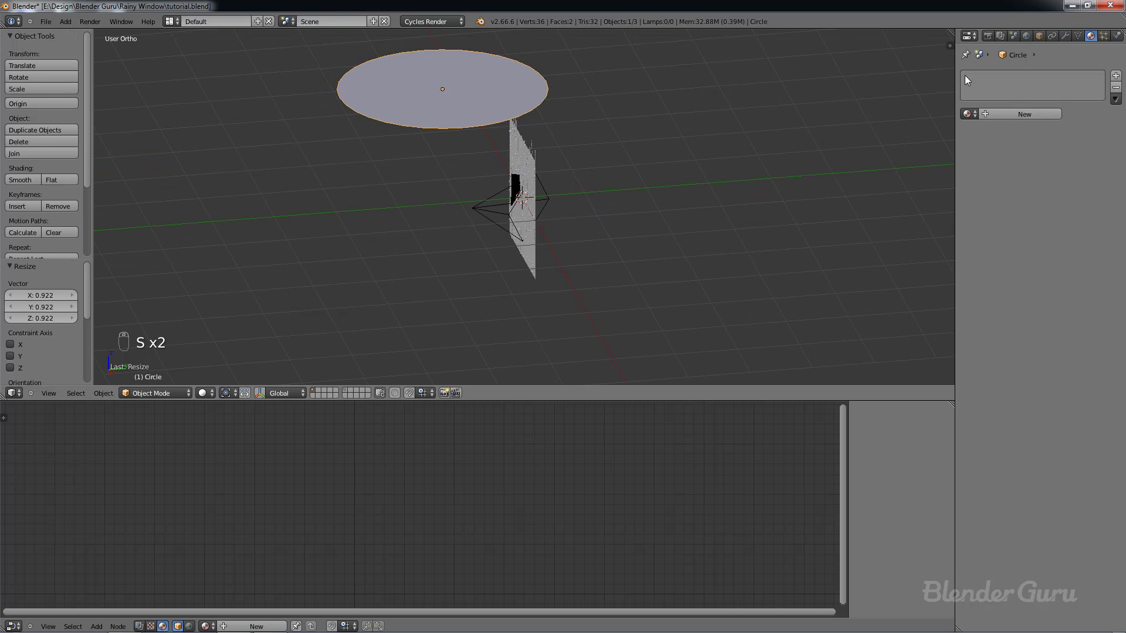
# Step: Give the circle a new material with an Emission surface
pyautogui.click(1003, 114)
pyautogui.click(1060, 178)
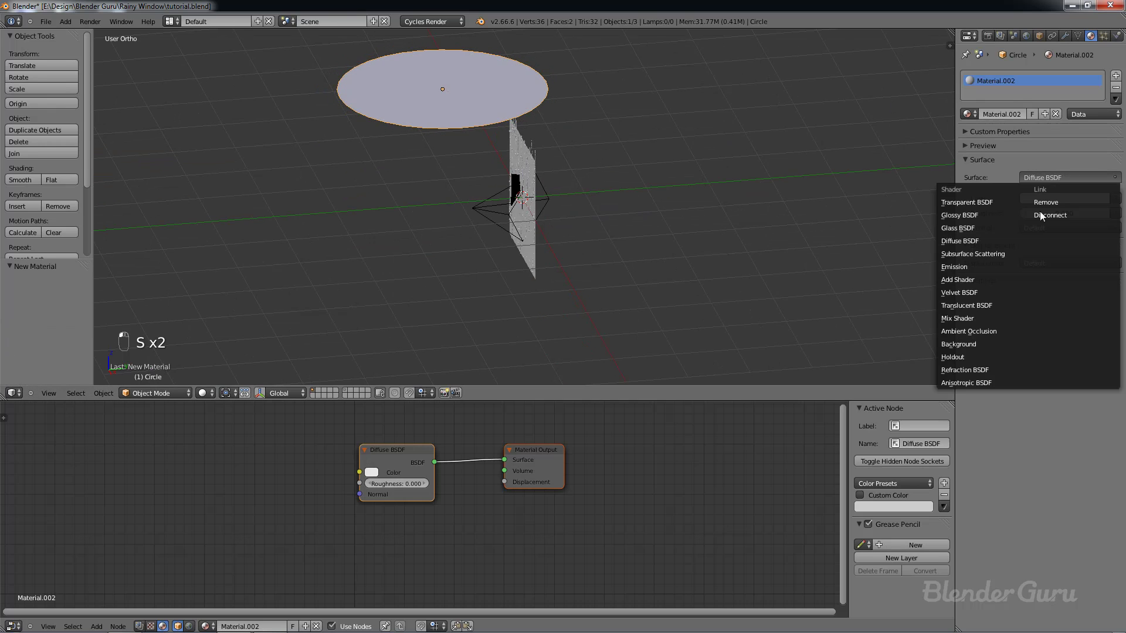
pyautogui.click(969, 266)
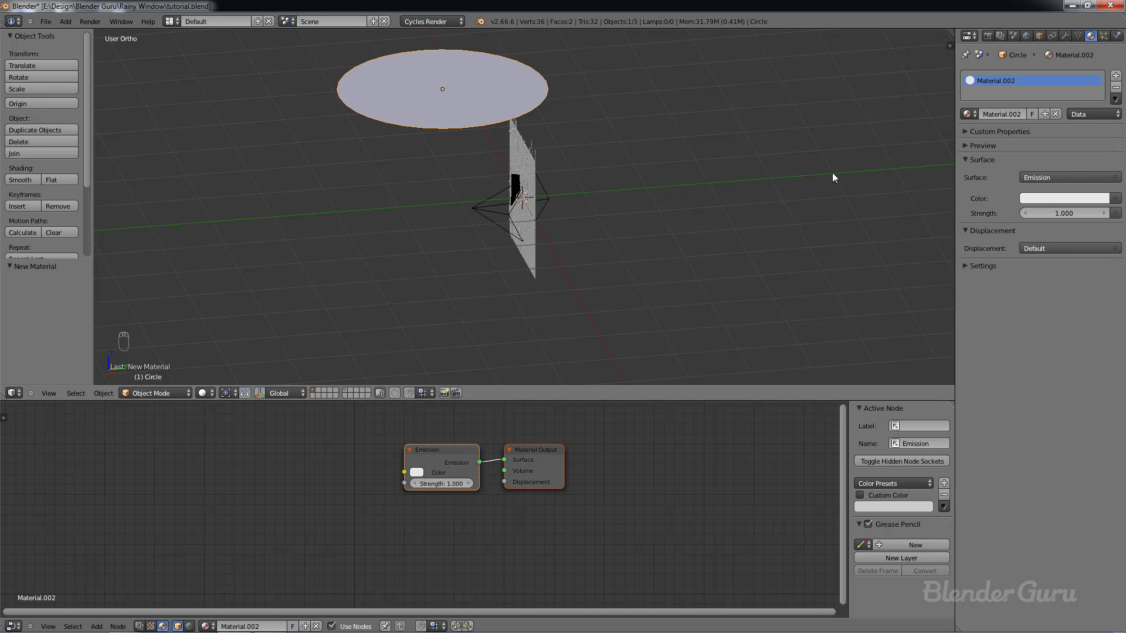
# Step: Set the circle's emission color to light blue (H 0.584, S 0.711, V 0.800) and its strength to 30
pyautogui.click(1049, 200)
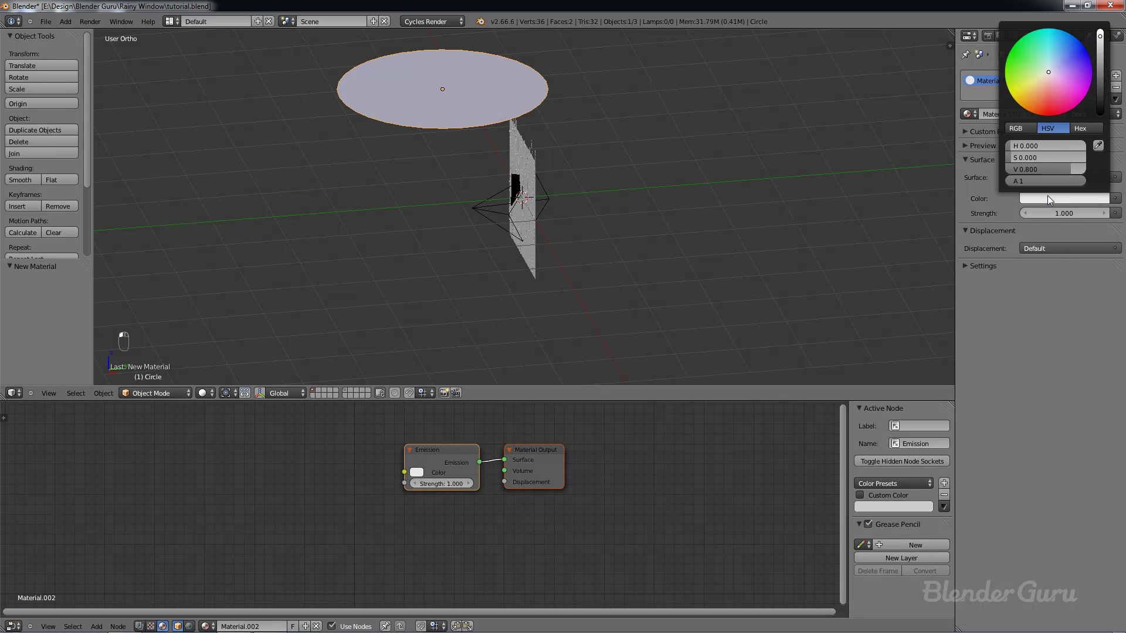
pyautogui.click(1064, 45)
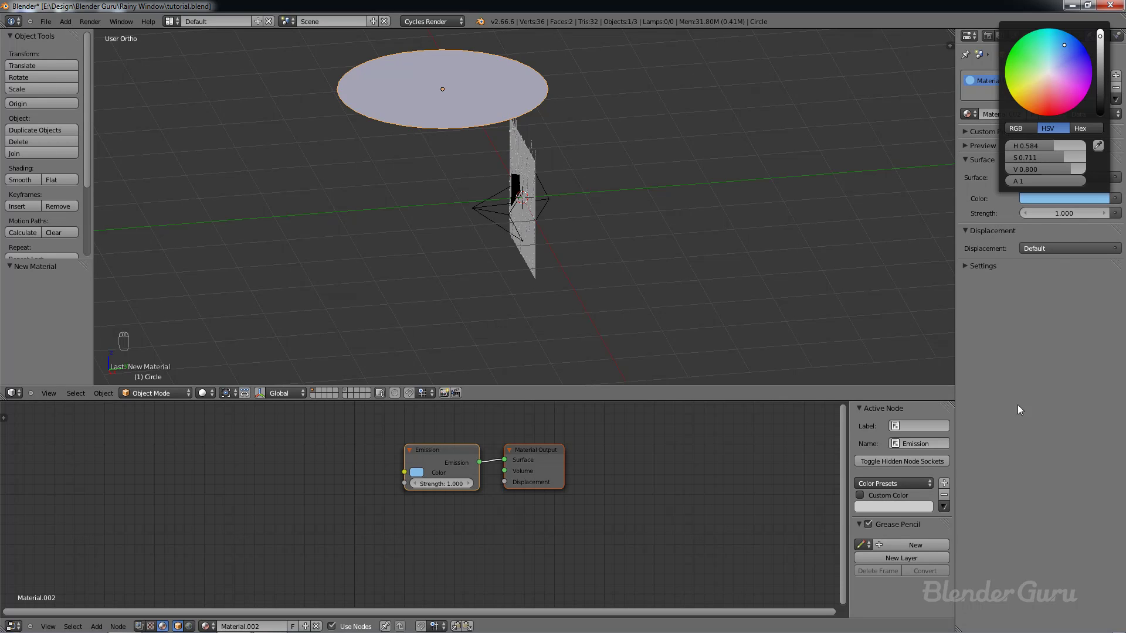
pyautogui.click(1060, 213)
pyautogui.write('30')
pyautogui.press('Return')
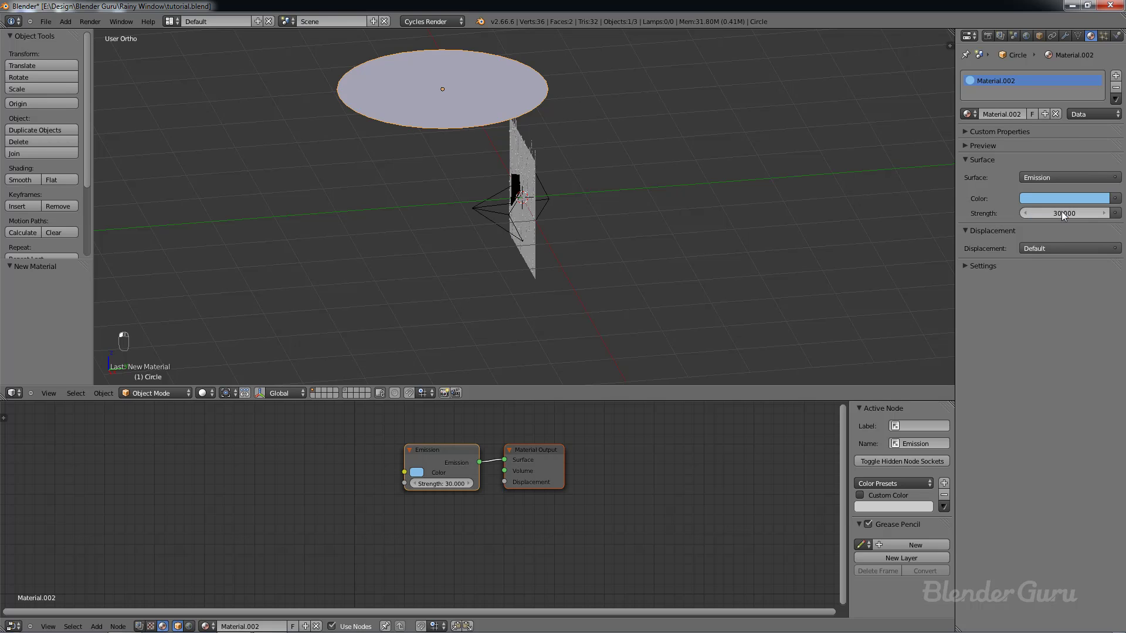
# Step: Return to the camera view and save the file
pyautogui.press('KP_0')
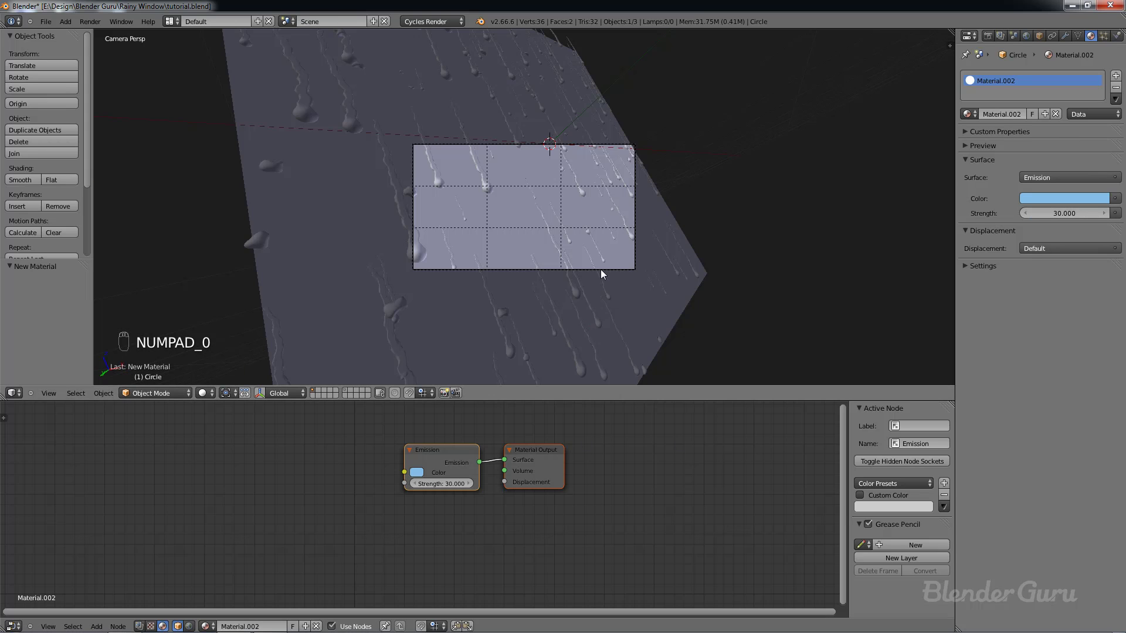
pyautogui.hotkey('ctrl', 's')
pyautogui.scroll(1, 601, 270)
pyautogui.scroll(-2, 667, 200)
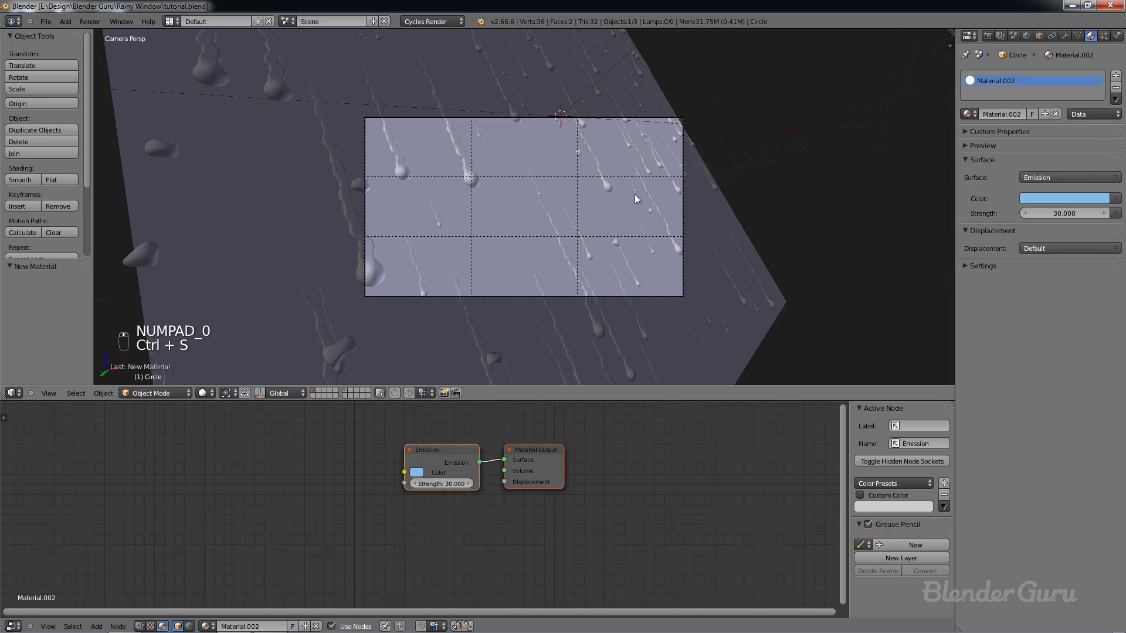
# Step: Hide the tool shelf and rotate the camera very slightly, by about 0.35 degrees
pyautogui.rightClick(617, 240)
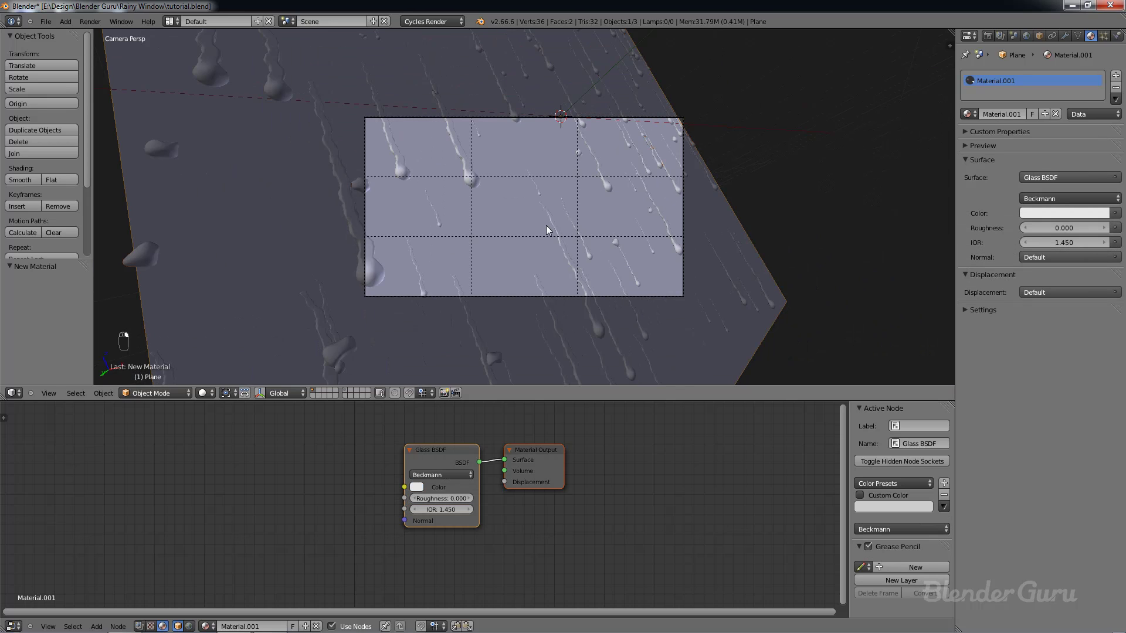
pyautogui.press('t')
pyautogui.scroll(1, 646, 233)
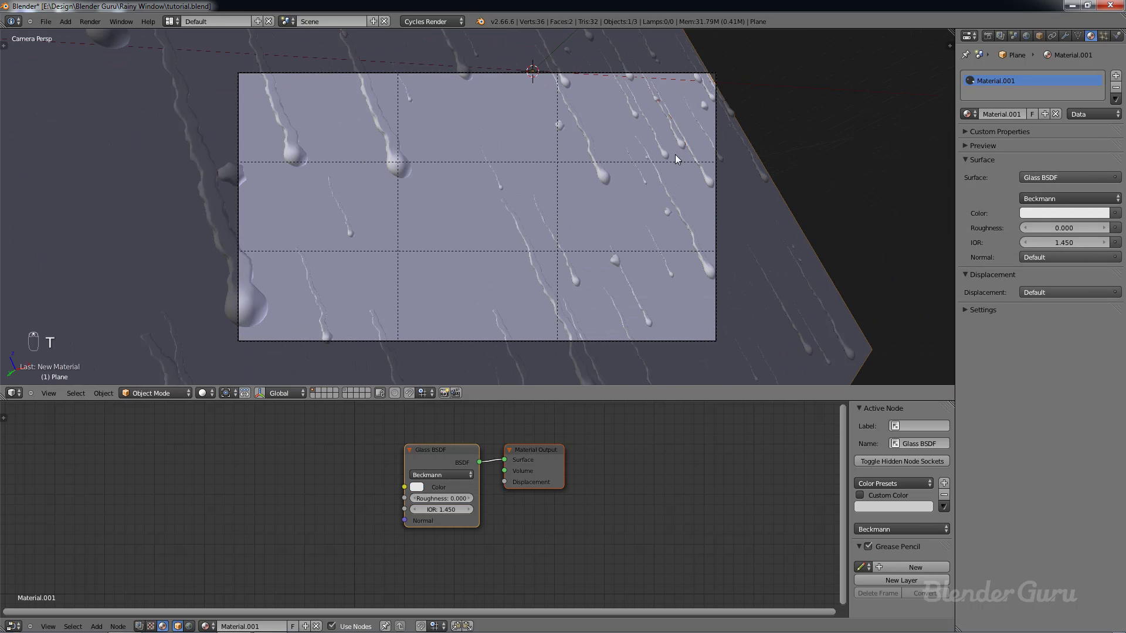
pyautogui.rightClick(715, 139)
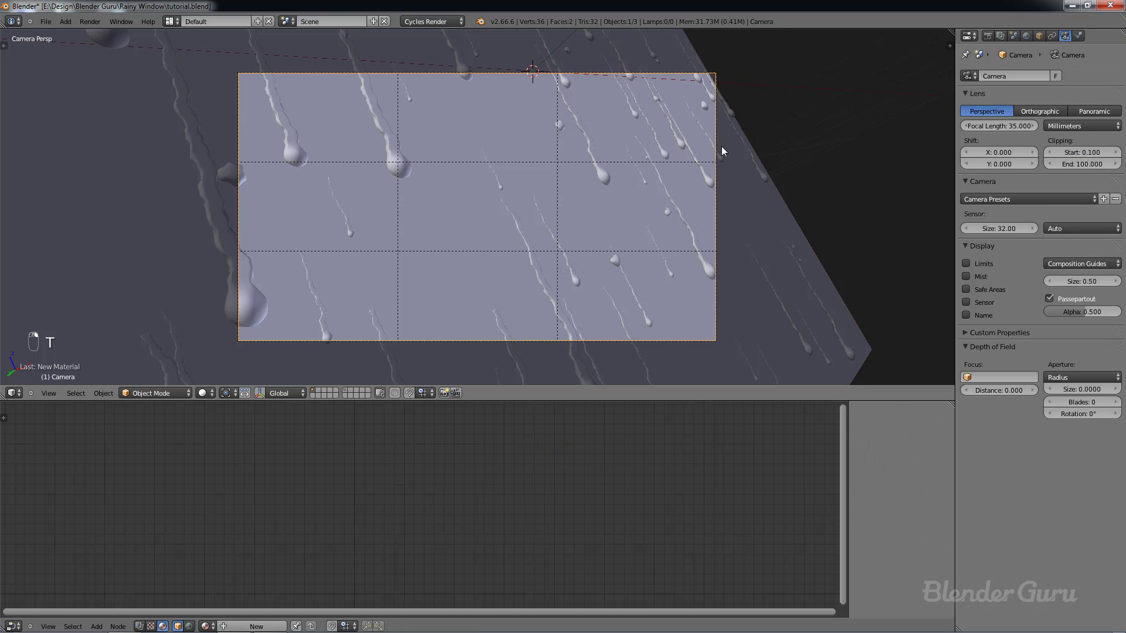
pyautogui.press('r')
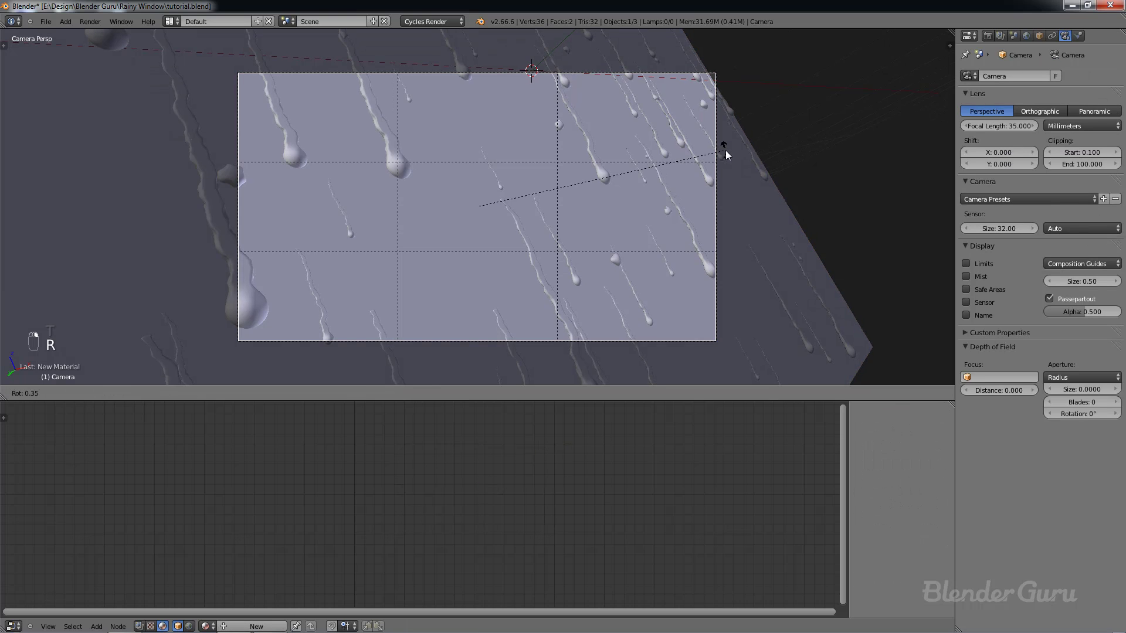
pyautogui.click(727, 152)
# Step: Select the window plane, then give the node editor more height and show the scene in wireframe
pyautogui.rightClick(675, 194)
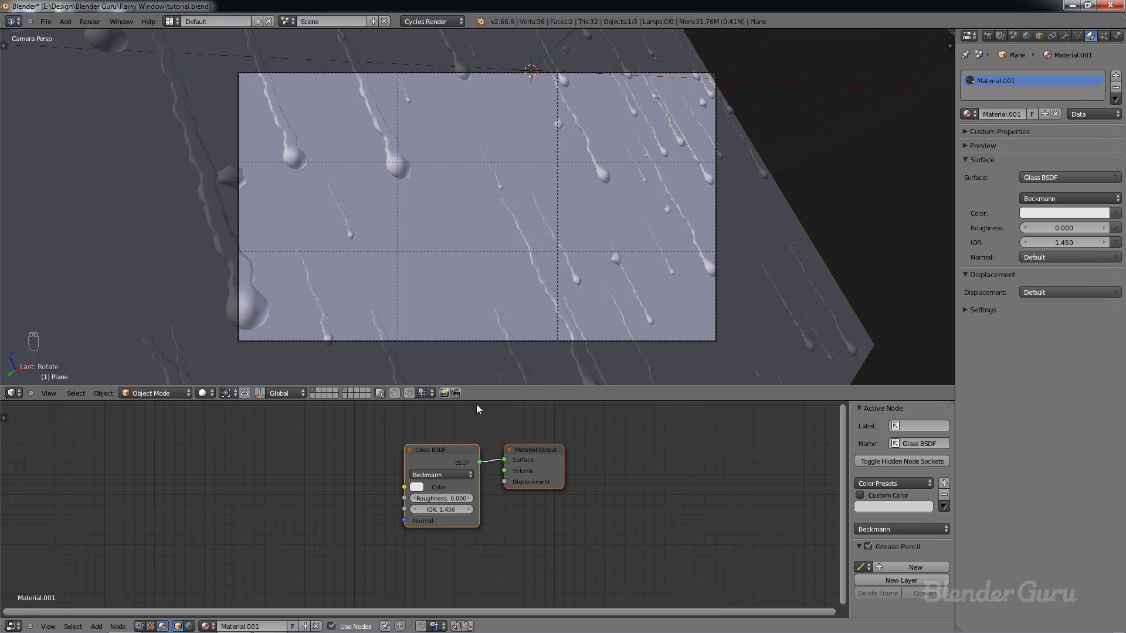
pyautogui.moveTo(476, 402); pyautogui.dragTo(477, 332)
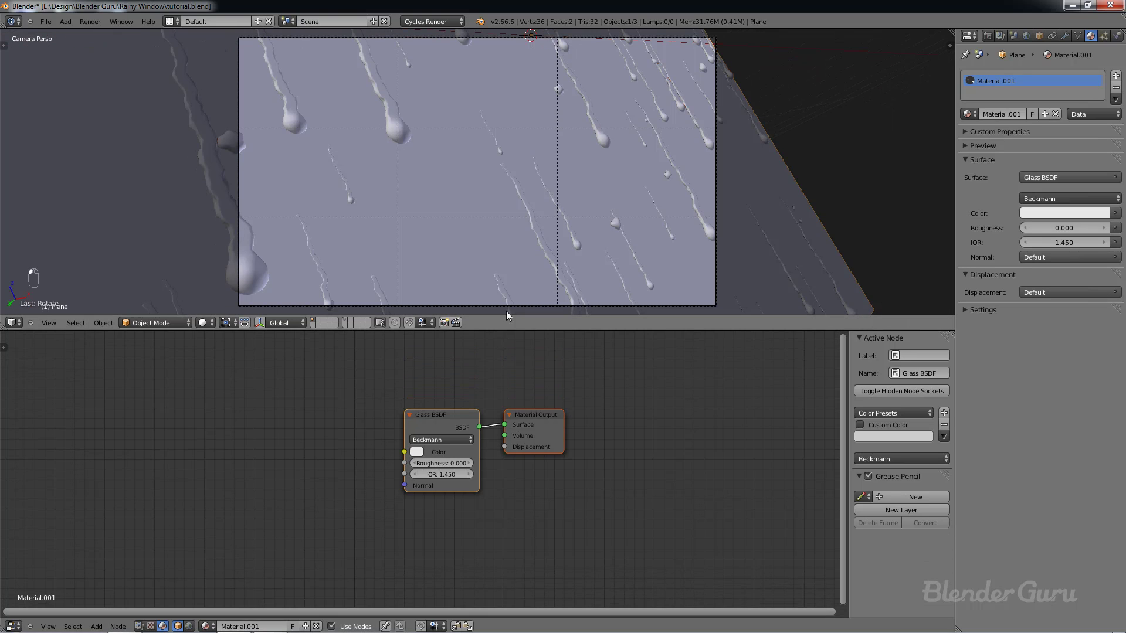
pyautogui.scroll(-2, 587, 258)
pyautogui.press('z')
pyautogui.scroll(1, 599, 237)
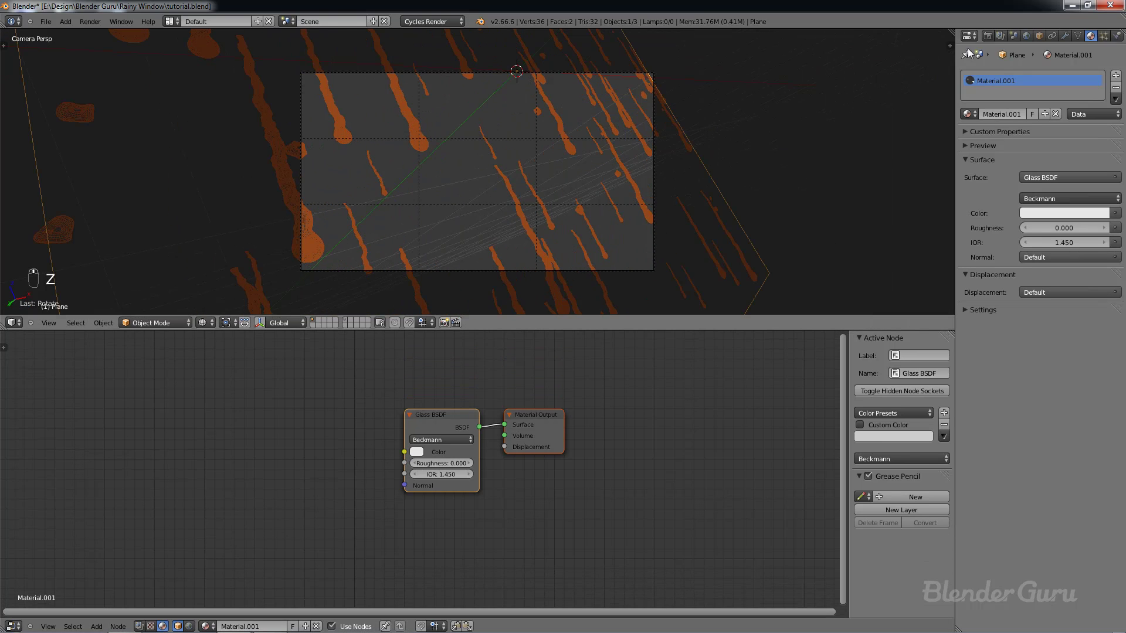
# Step: Darken the world background color to near black, with a value of about 0.008
pyautogui.click(1026, 37)
pyautogui.click(1056, 150)
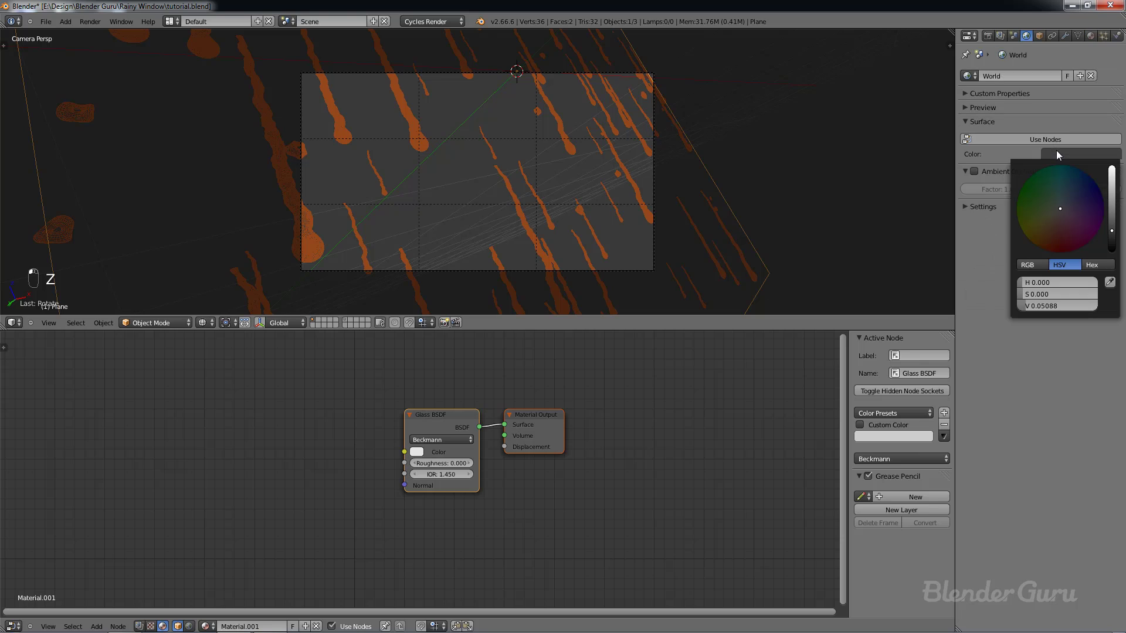
pyautogui.click(1112, 246)
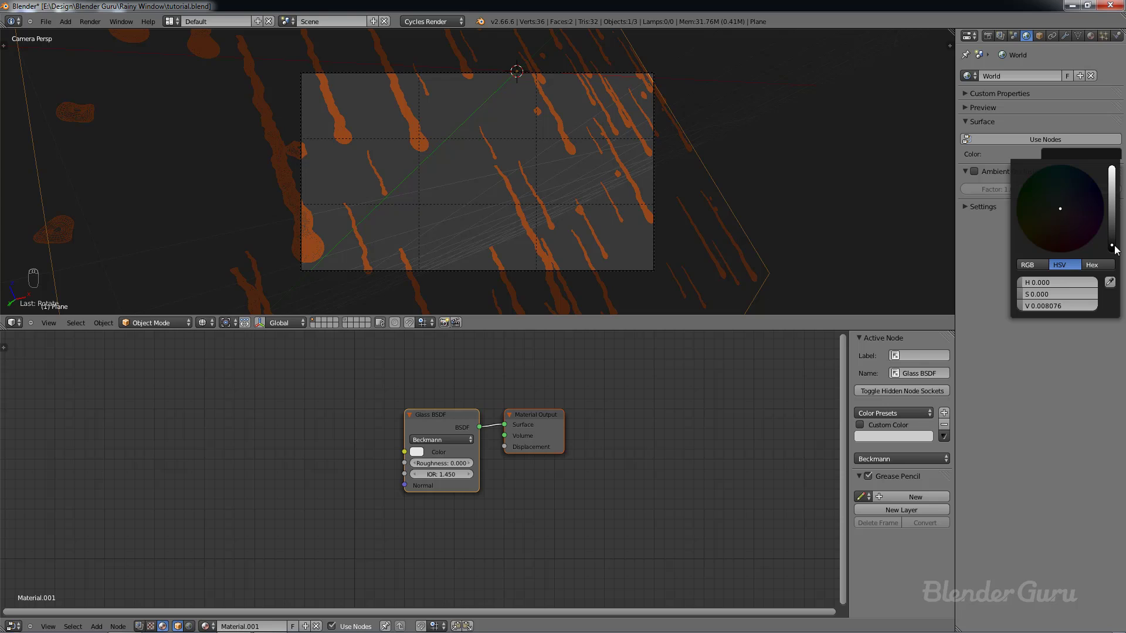
pyautogui.moveTo(1114, 246); pyautogui.dragTo(1115, 246)
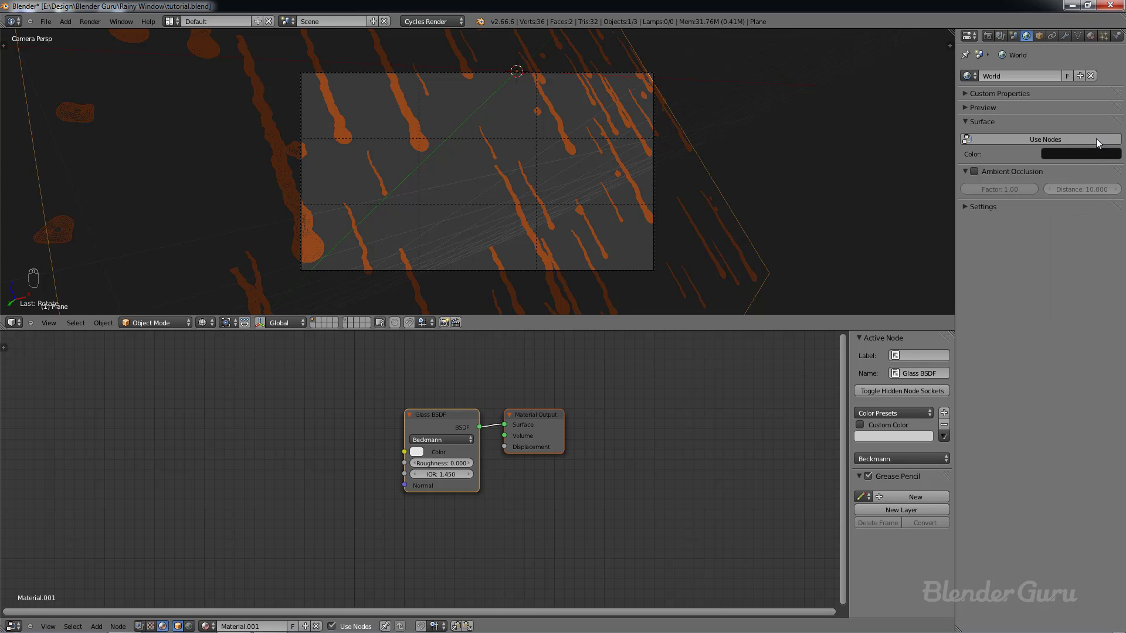
pyautogui.click(1084, 157)
pyautogui.moveTo(1112, 247); pyautogui.dragTo(1111, 246)
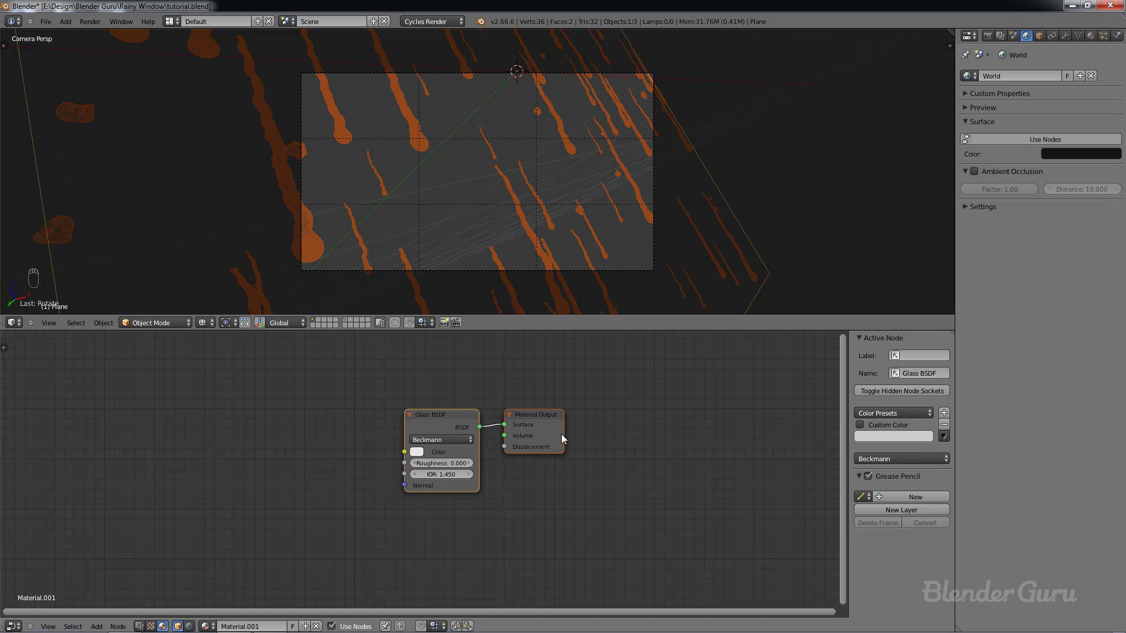
# Step: Show the window plane's material settings again and save the file over the existing one
pyautogui.scroll(2, 528, 431)
pyautogui.click(1091, 36)
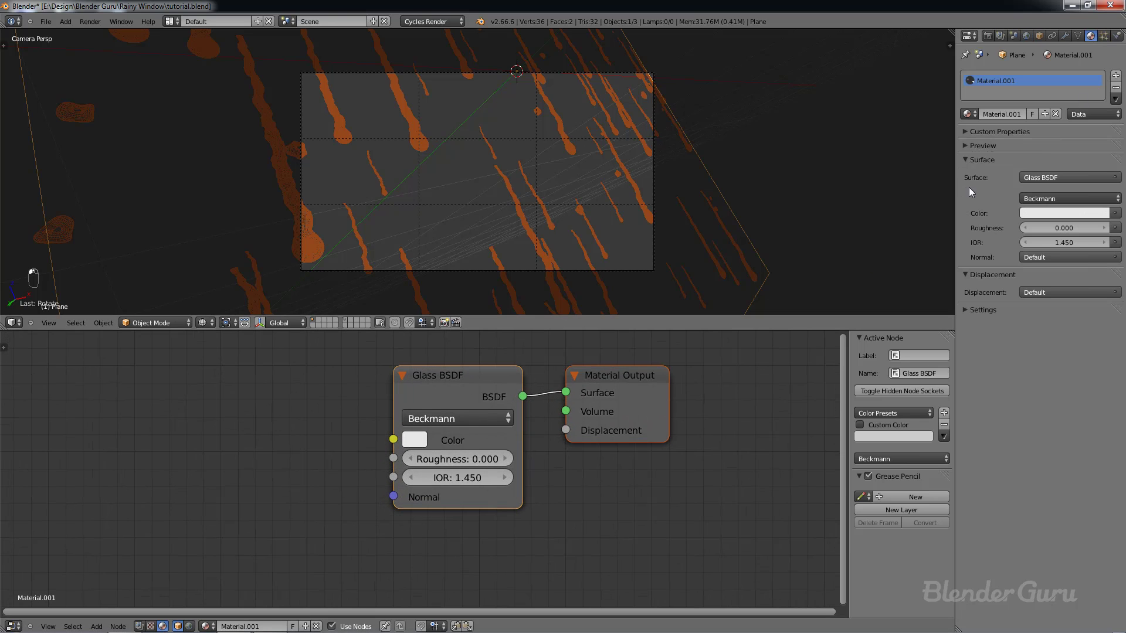
pyautogui.press('z')
pyautogui.press('z')
pyautogui.scroll(-2, 479, 435)
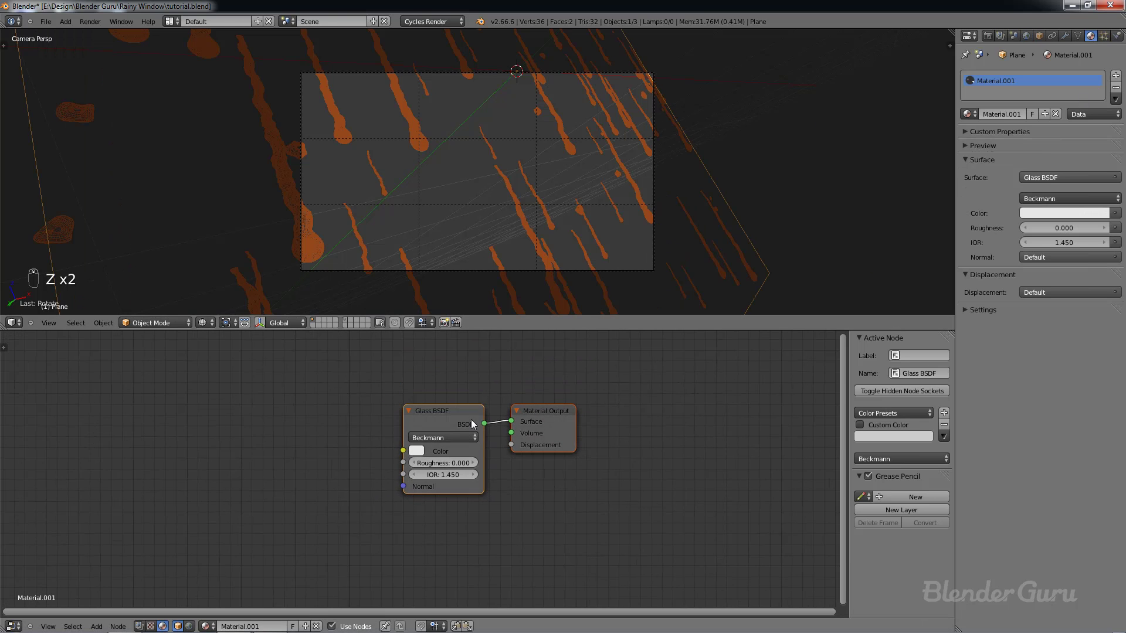
pyautogui.hotkey('ctrl', 's')
pyautogui.click(417, 233)
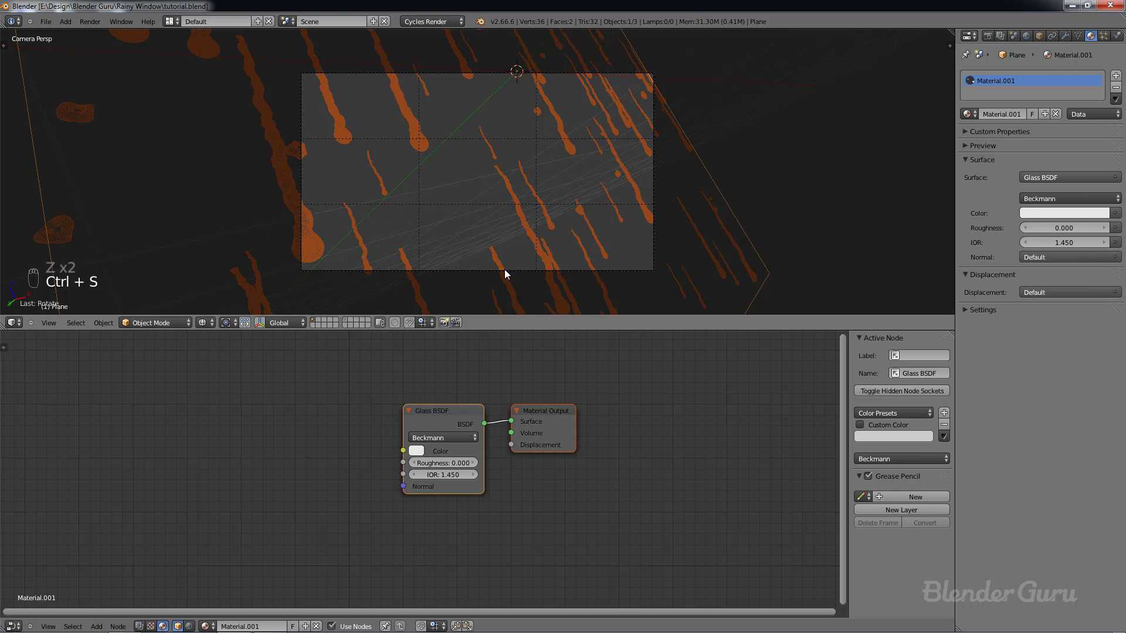
# Step: Switch the 3D viewport to Rendered shading to preview the glass and the light
pyautogui.click(206, 324)
pyautogui.click(227, 248)
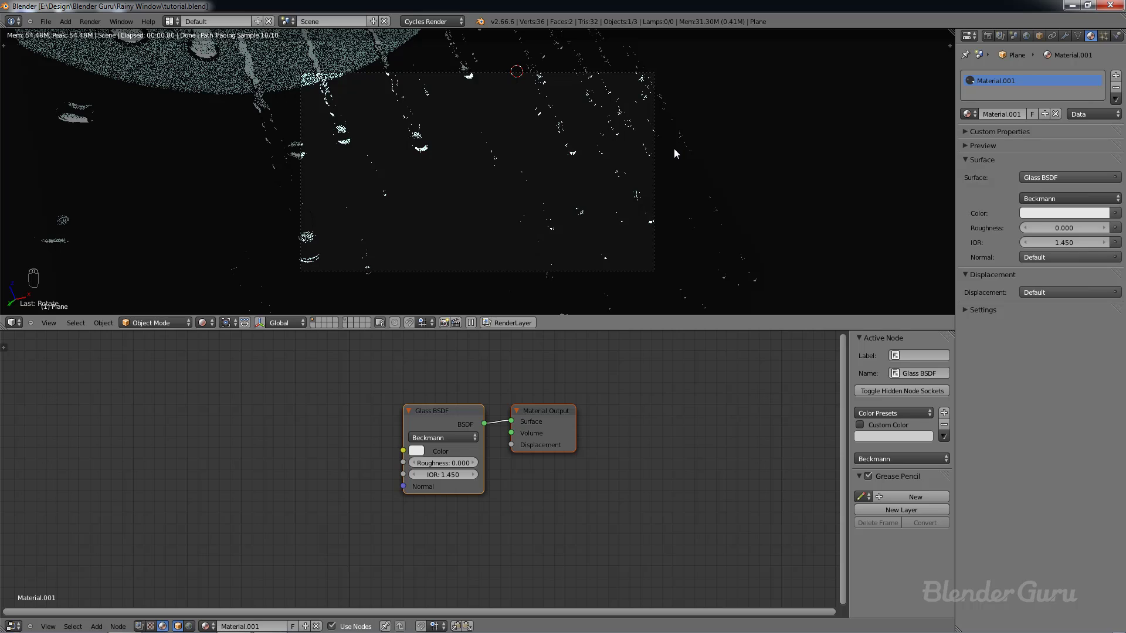
pyautogui.scroll(1, 674, 149)
pyautogui.scroll(-1, 674, 149)
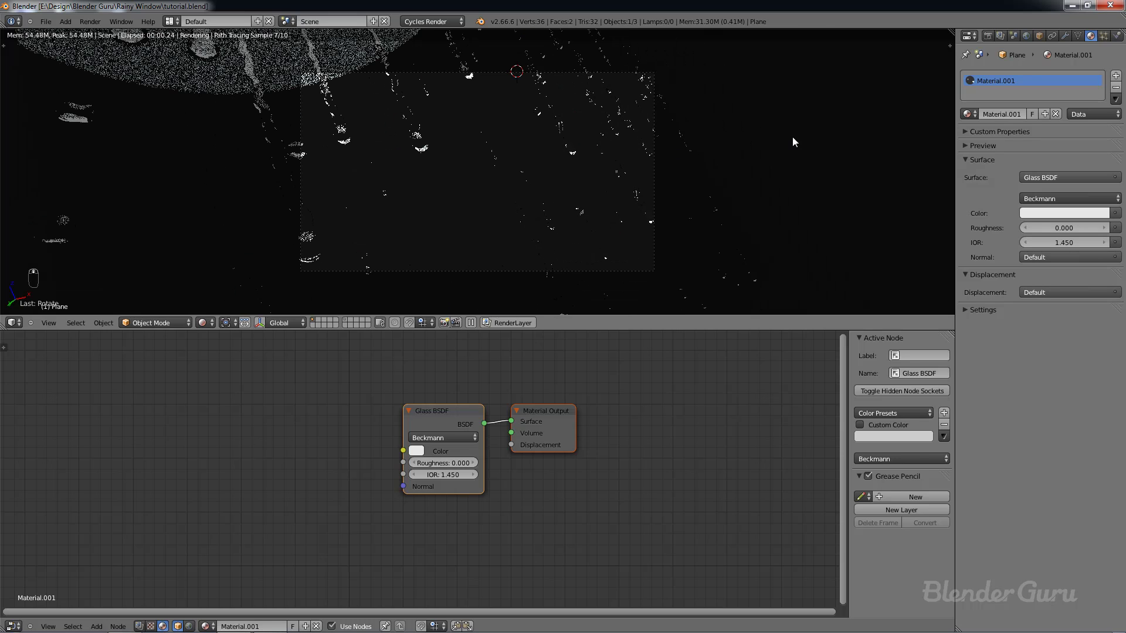
# Step: Limit the rendered preview to the camera frame with the Border option and save the file
pyautogui.click(988, 36)
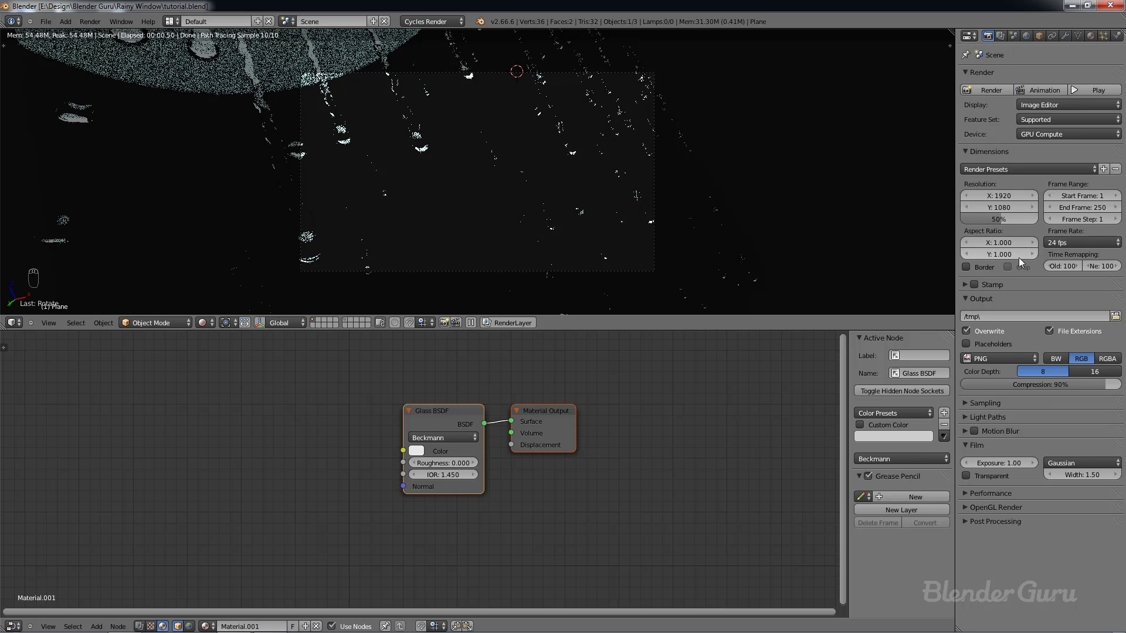
pyautogui.click(966, 267)
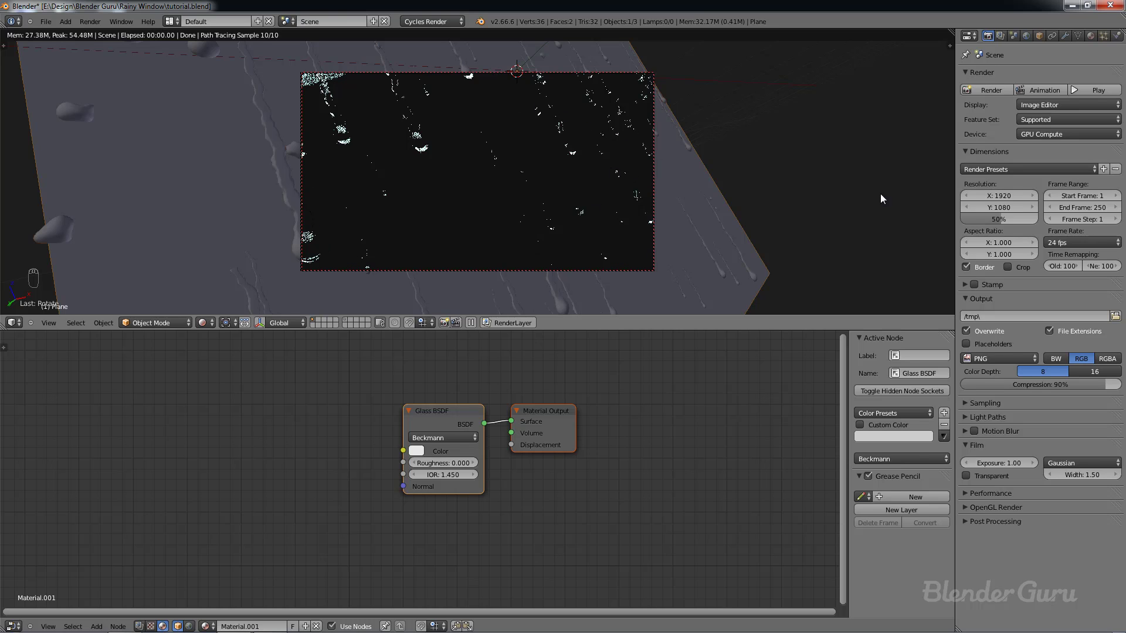
pyautogui.click(966, 267)
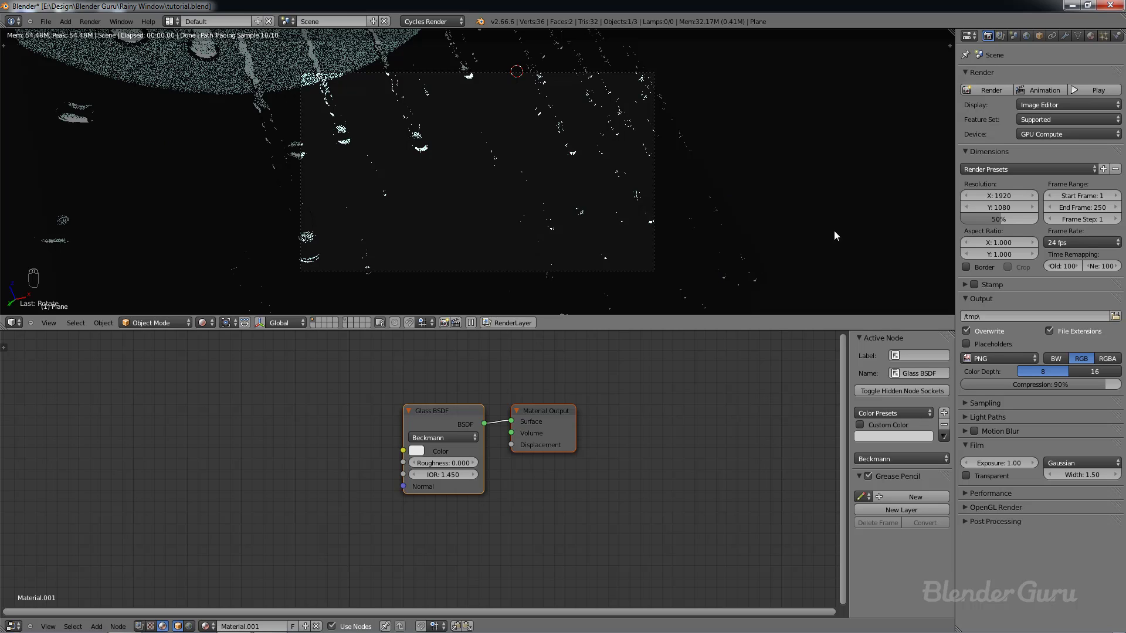
pyautogui.click(966, 268)
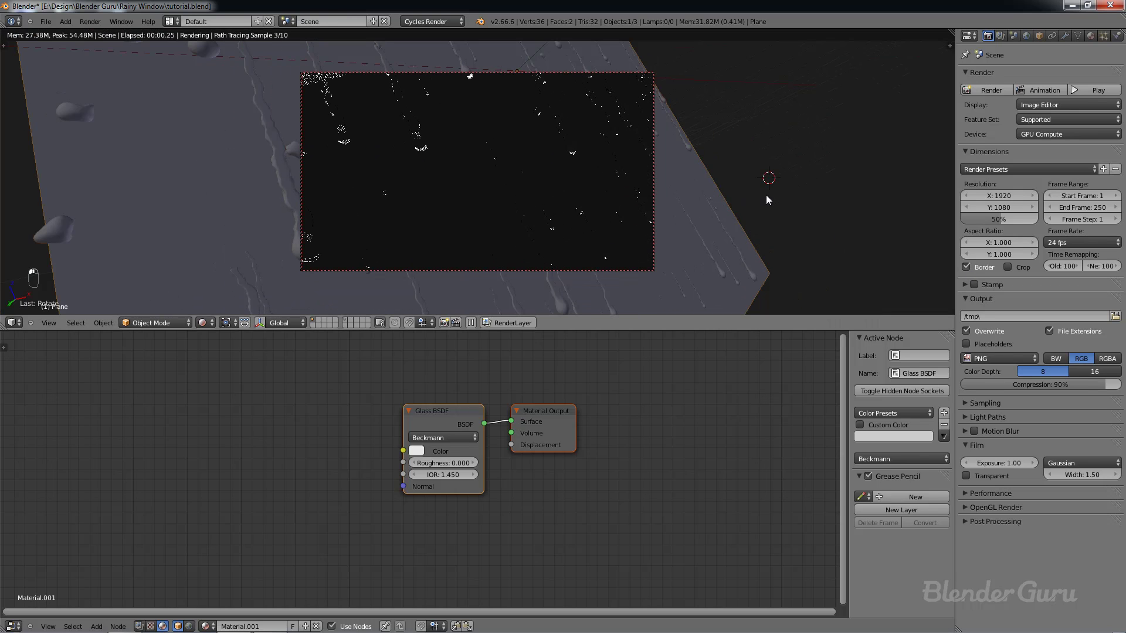
pyautogui.hotkey('ctrl', 's')
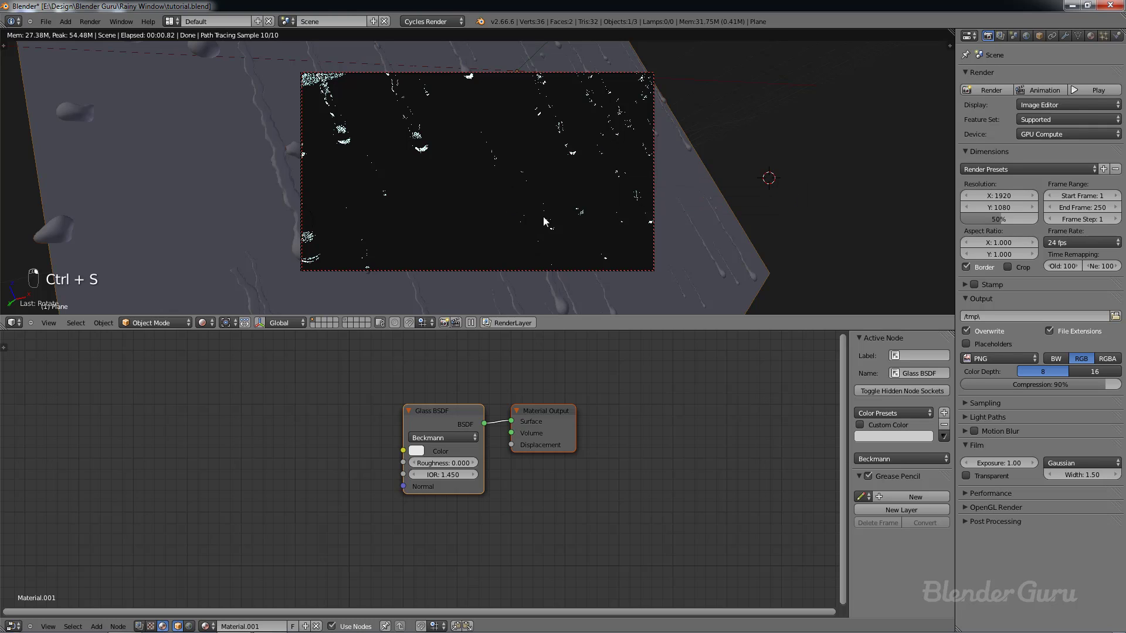
# Step: Set the Glass BSDF roughness to 0.200 after trying 0.300, and inspect the drops up close in the rendered preview
pyautogui.scroll(2, 478, 439)
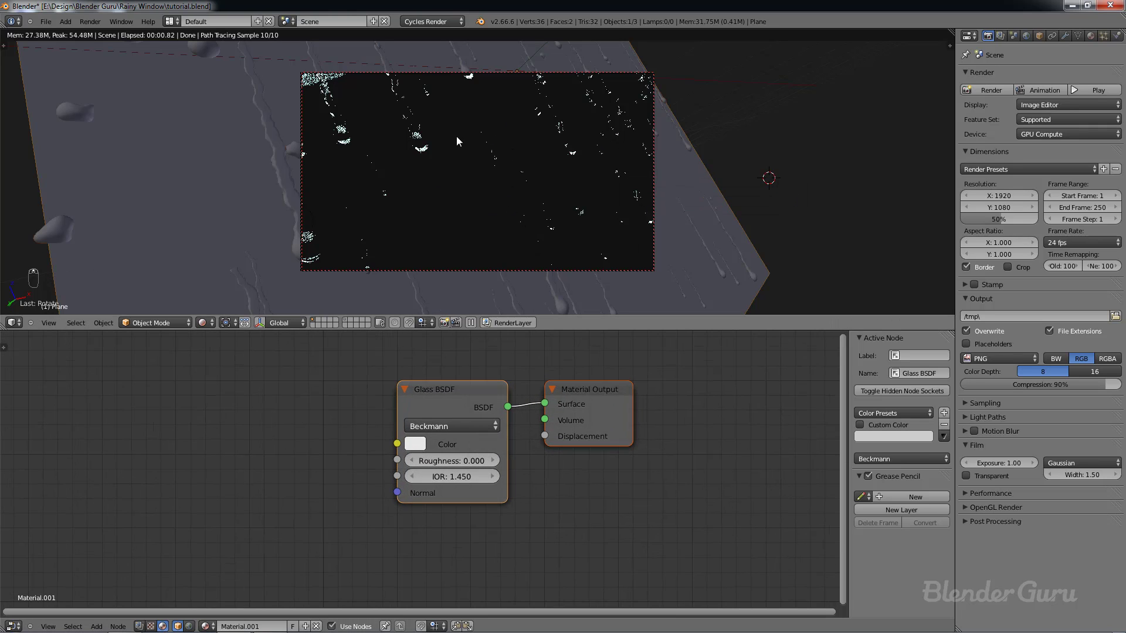
pyautogui.scroll(2, 528, 445)
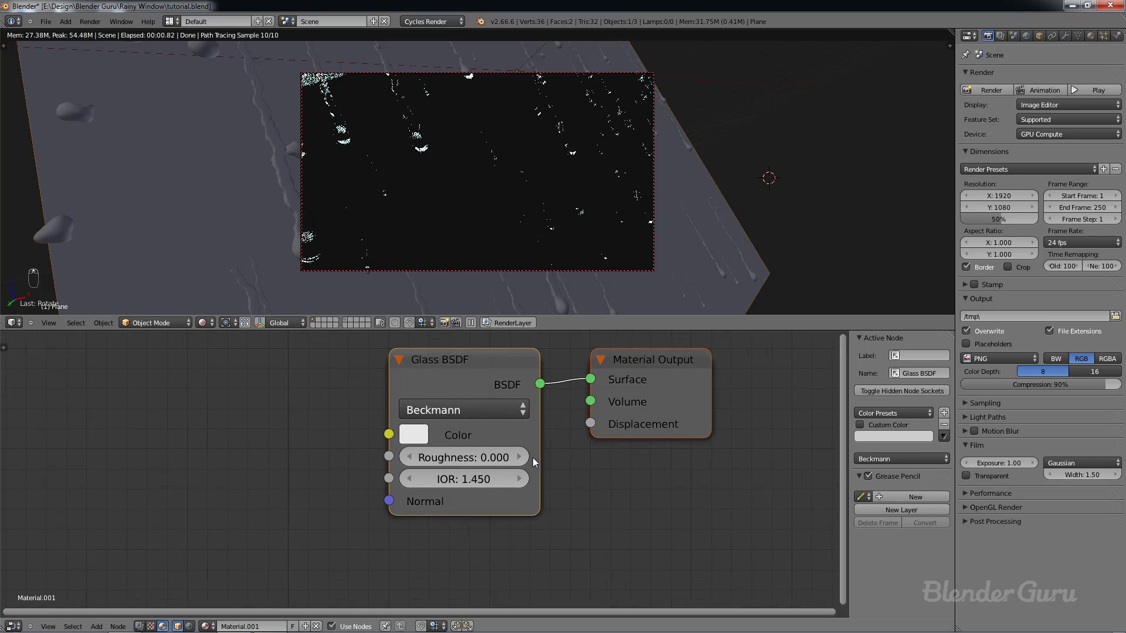
pyautogui.click(527, 457)
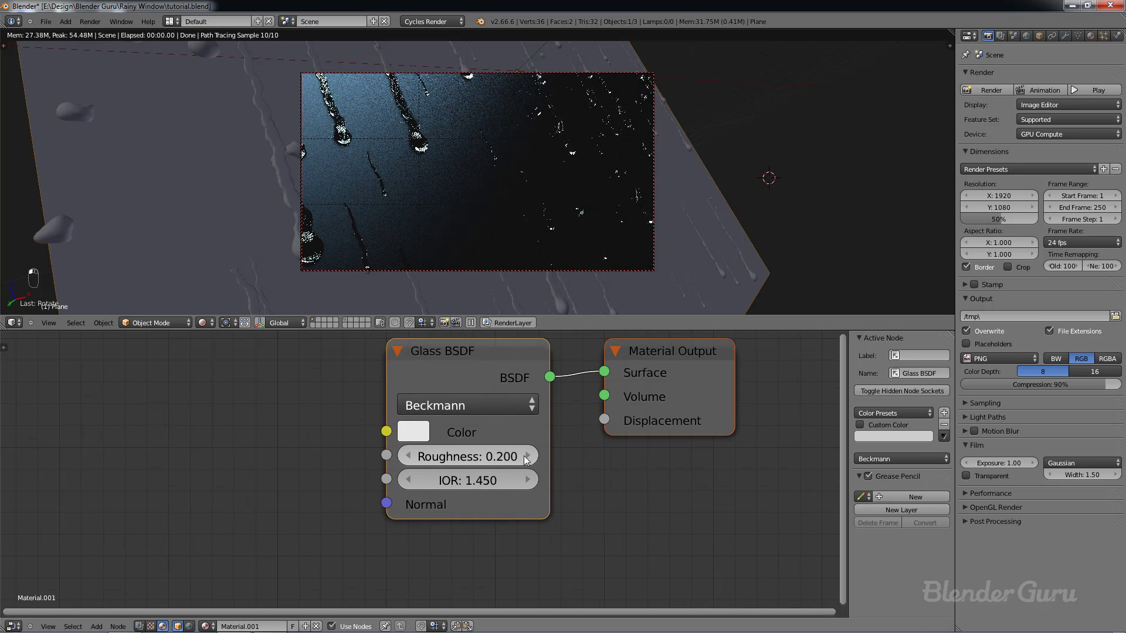
pyautogui.click(527, 457)
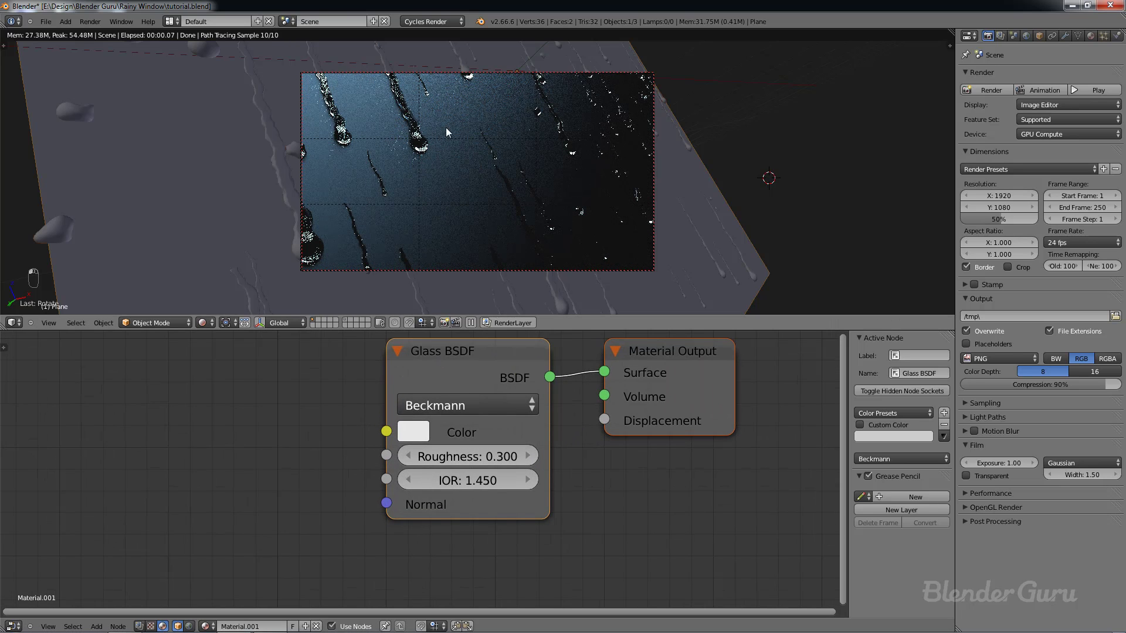
pyautogui.click(408, 456)
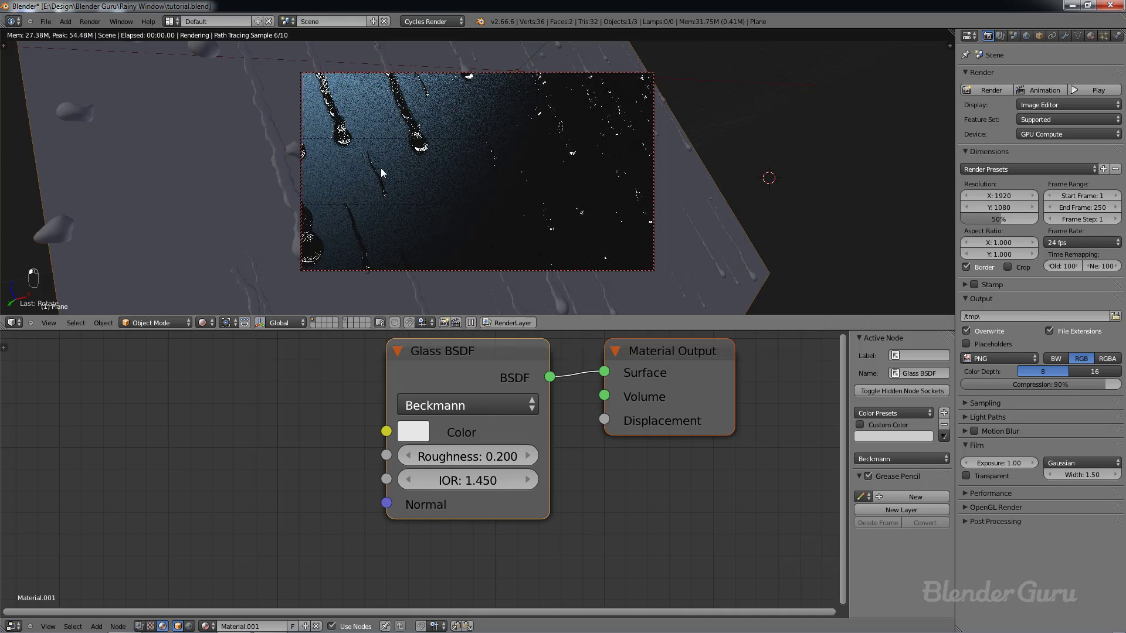
pyautogui.scroll(3, 452, 163)
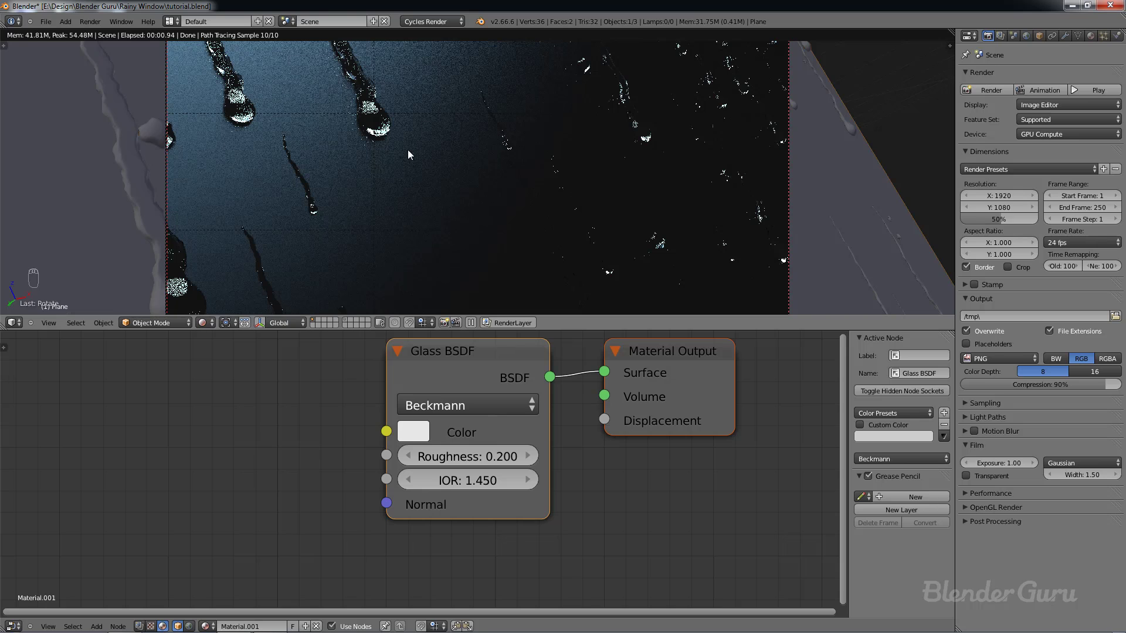
pyautogui.scroll(-4, 409, 155)
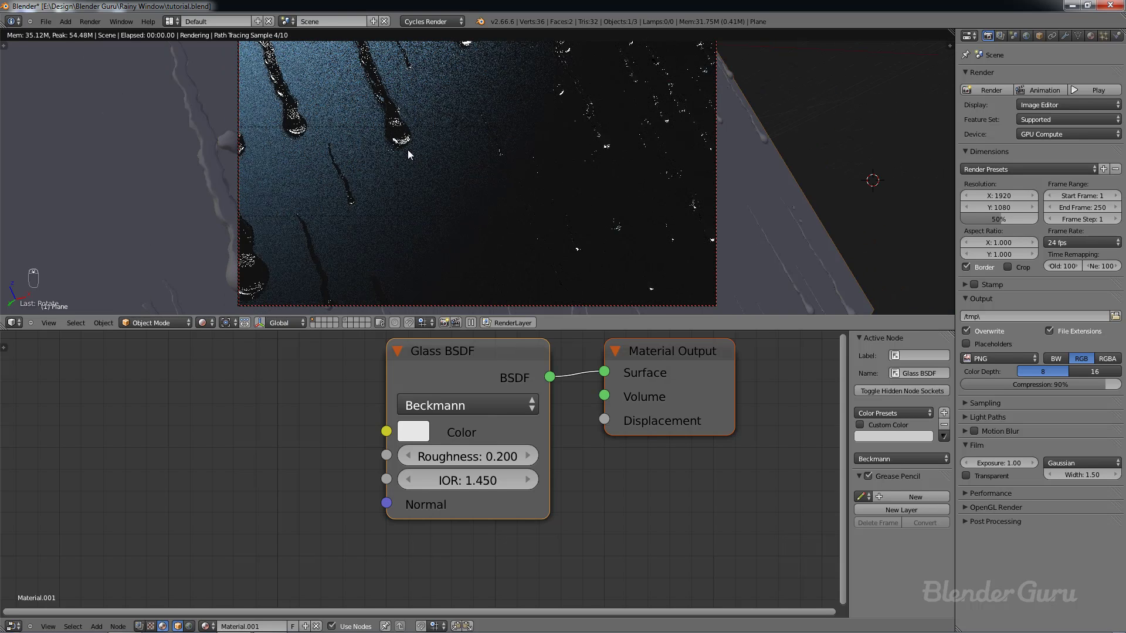
pyautogui.scroll(-2, 418, 396)
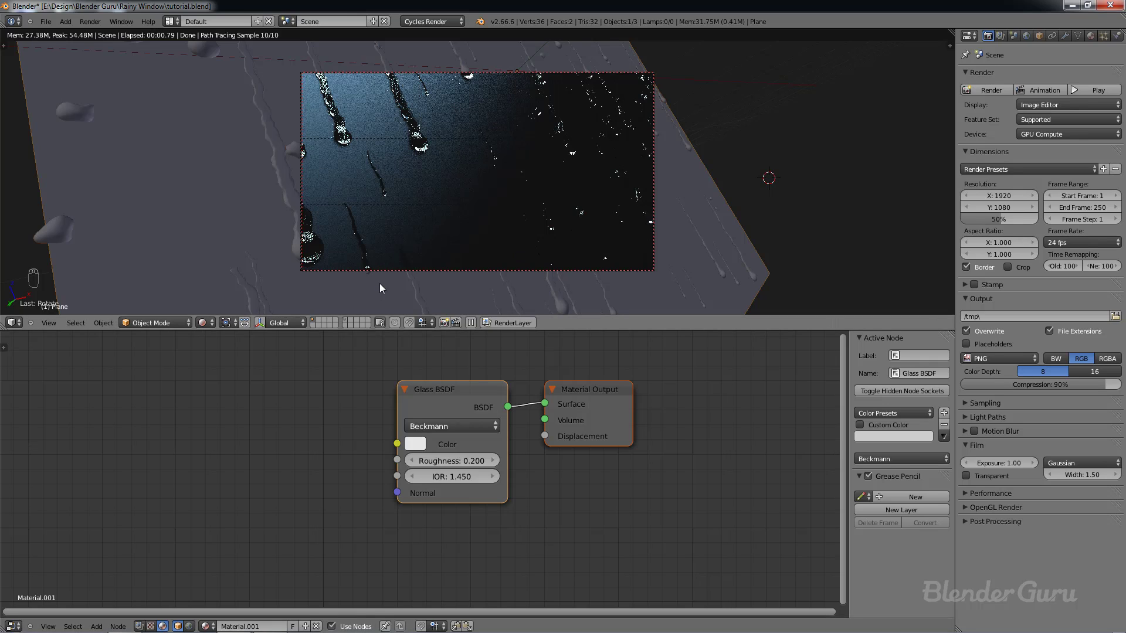
# Step: Add an Image Texture node beside the Glass BSDF and load rainy_texture.png from the Rainy Window folder
pyautogui.hotkey('shift', 'a')
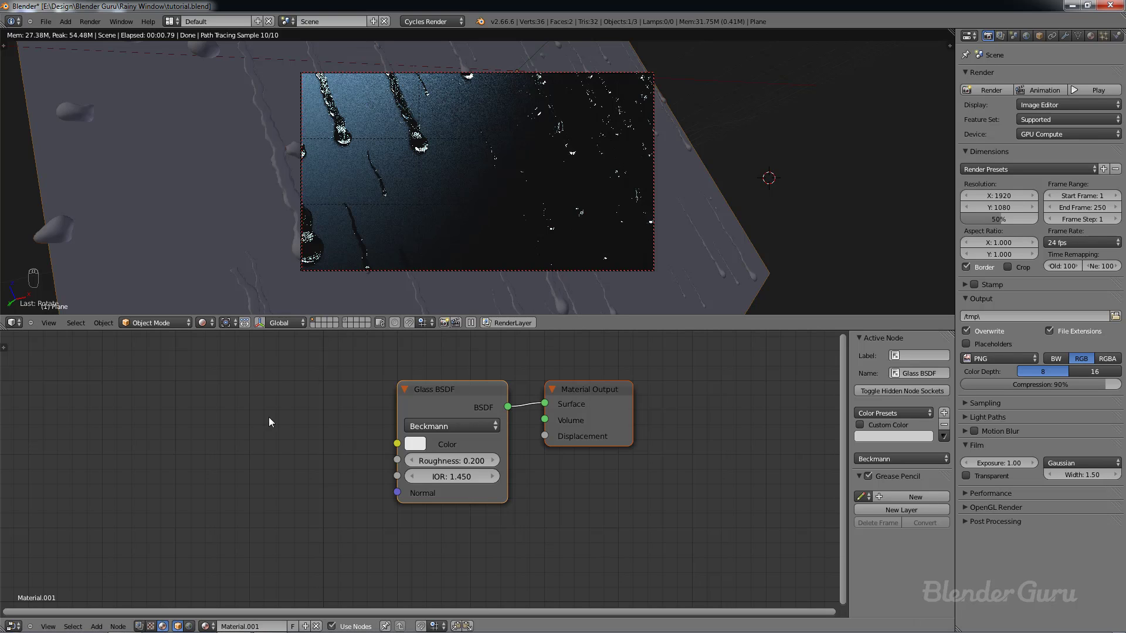
pyautogui.hotkey('shift', 'a')
pyautogui.moveTo(195, 470)
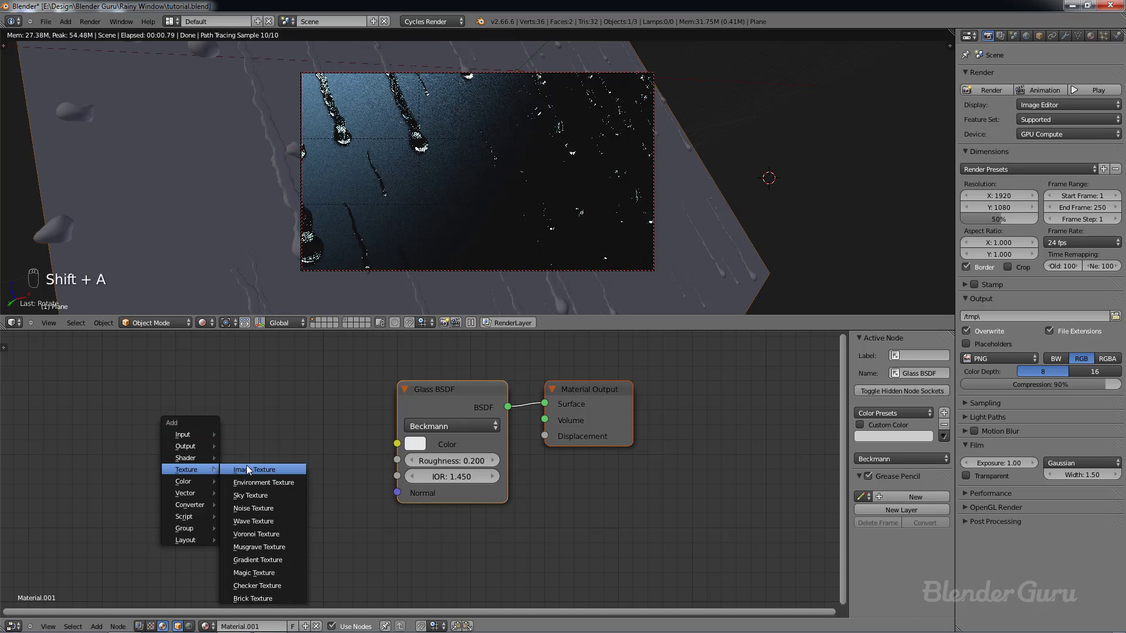
pyautogui.click(246, 470)
pyautogui.click(117, 375)
pyautogui.click(216, 431)
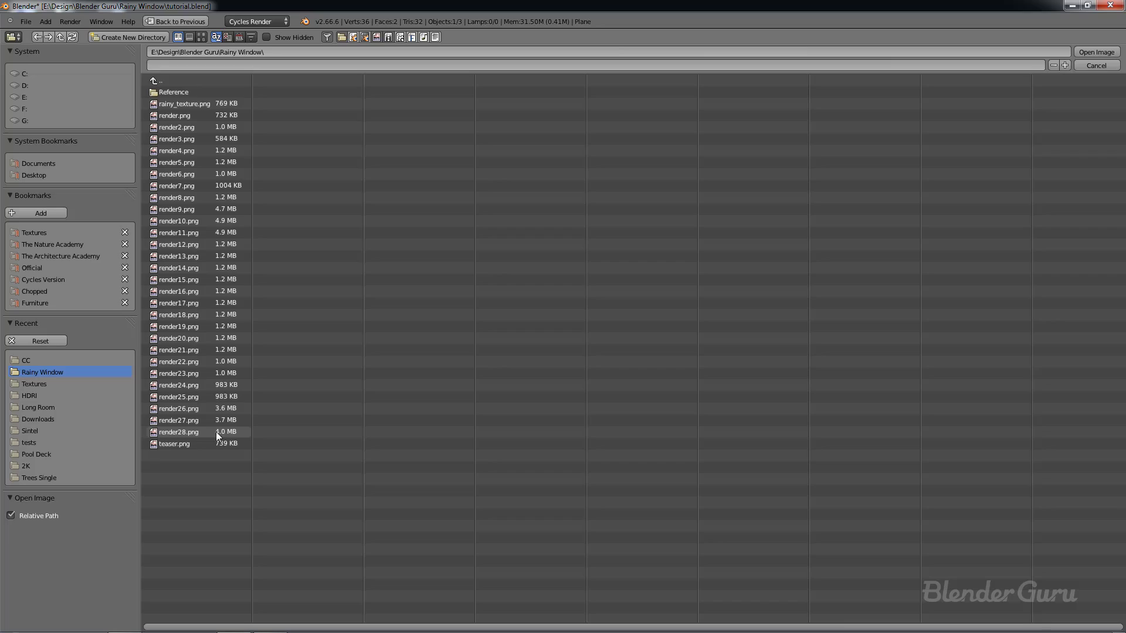
pyautogui.click(205, 104)
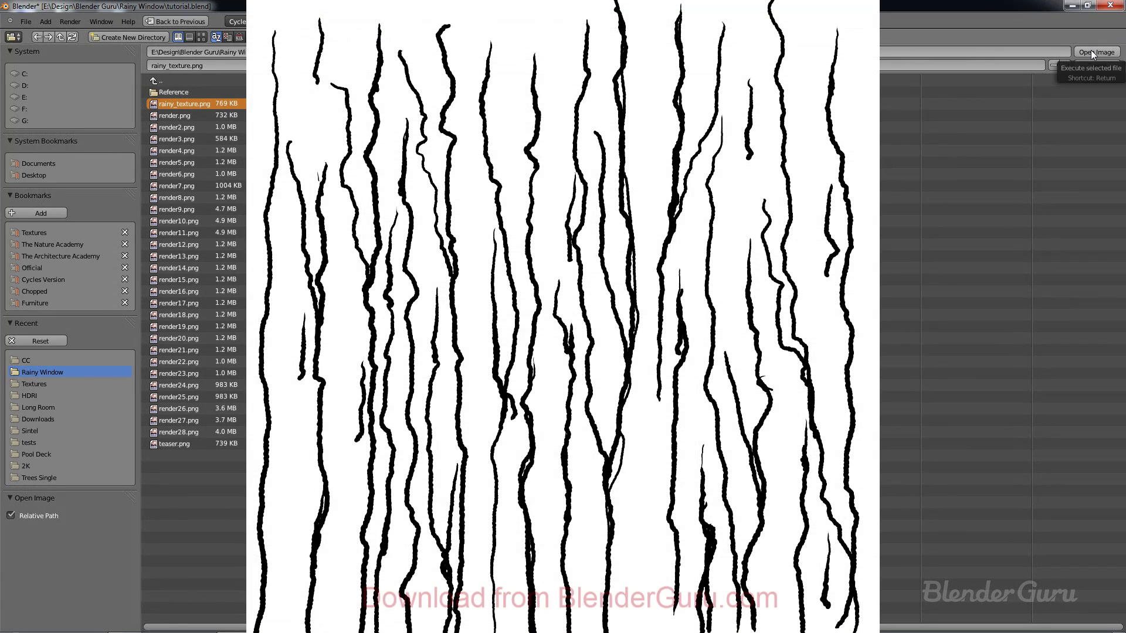
pyautogui.click(1093, 53)
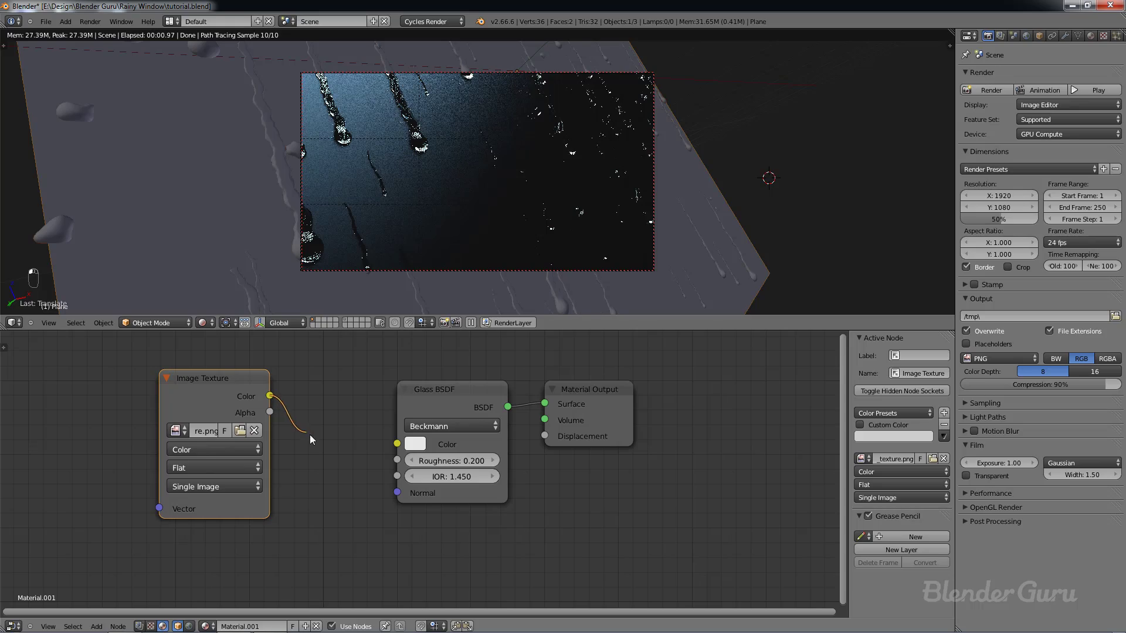
# Step: Link the streak texture's Color output to the Roughness input of the Glass BSDF
pyautogui.moveTo(394, 466); pyautogui.dragTo(399, 463)
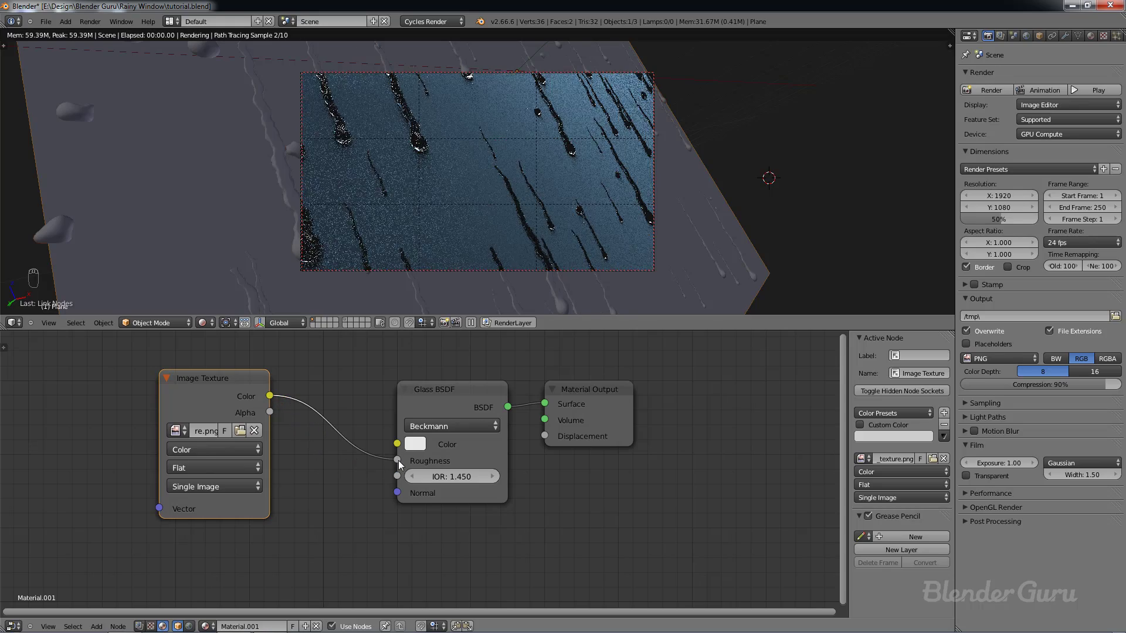
pyautogui.scroll(4, 515, 216)
pyautogui.scroll(-6, 515, 218)
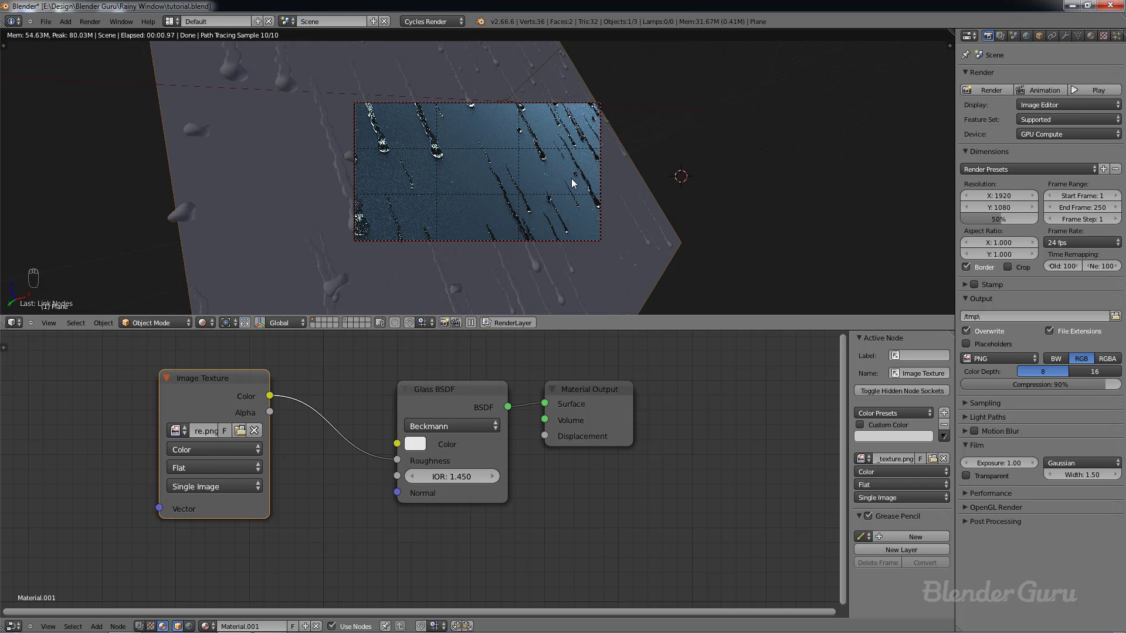
# Step: Unwrap the window plane in Edit Mode, return to Object Mode and inspect the streaks in the rendered preview
pyautogui.press('Tab')
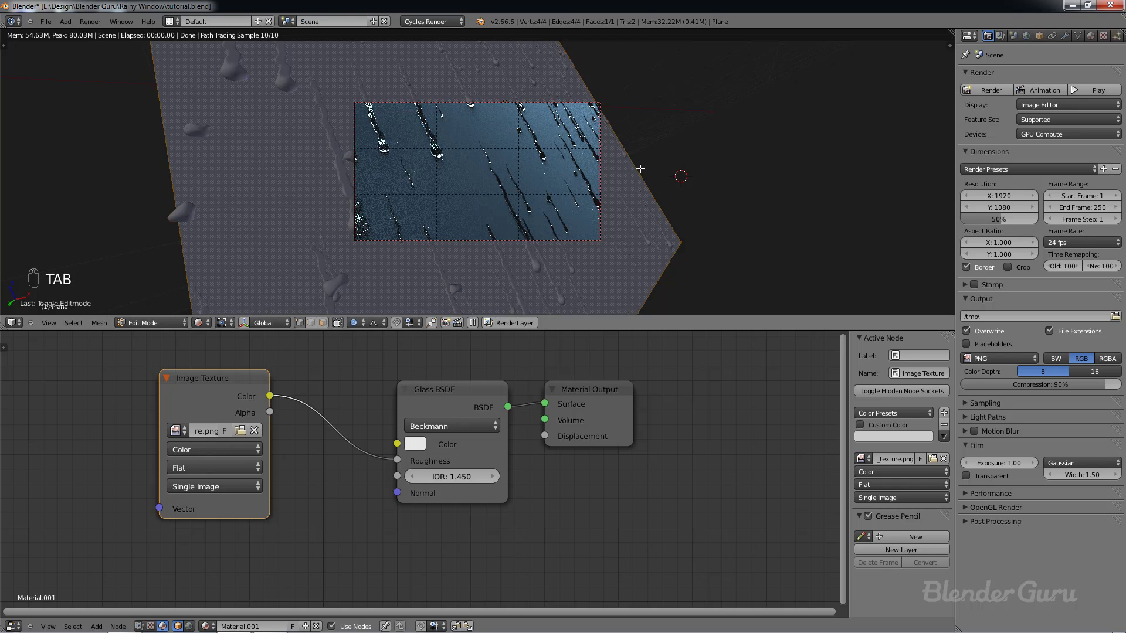
pyautogui.press('u')
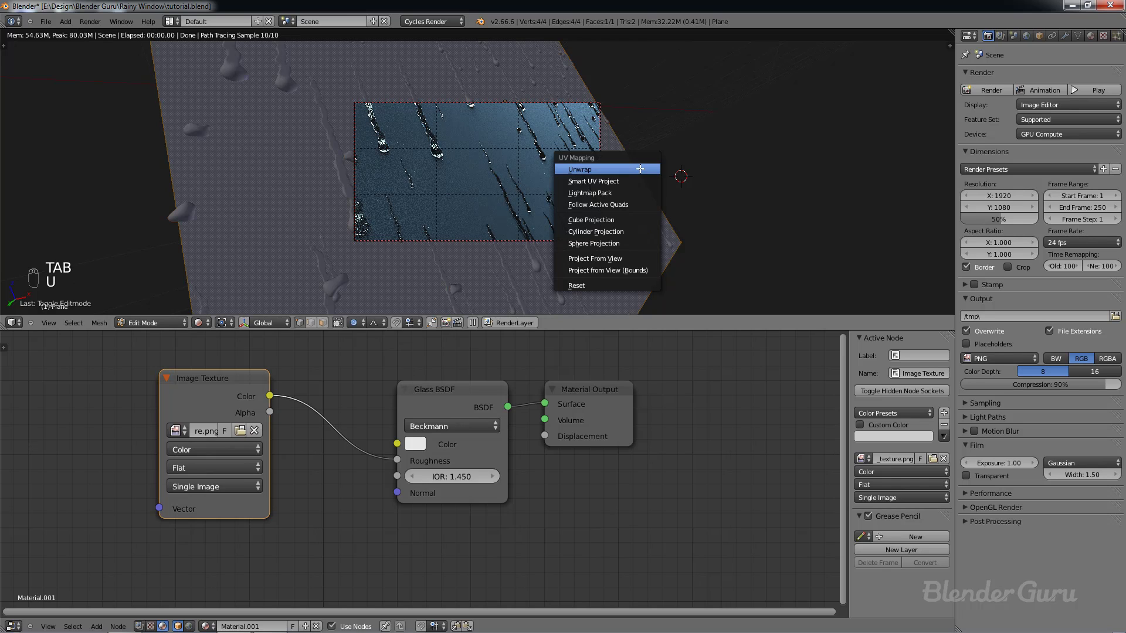
pyautogui.click(641, 168)
pyautogui.press('Tab')
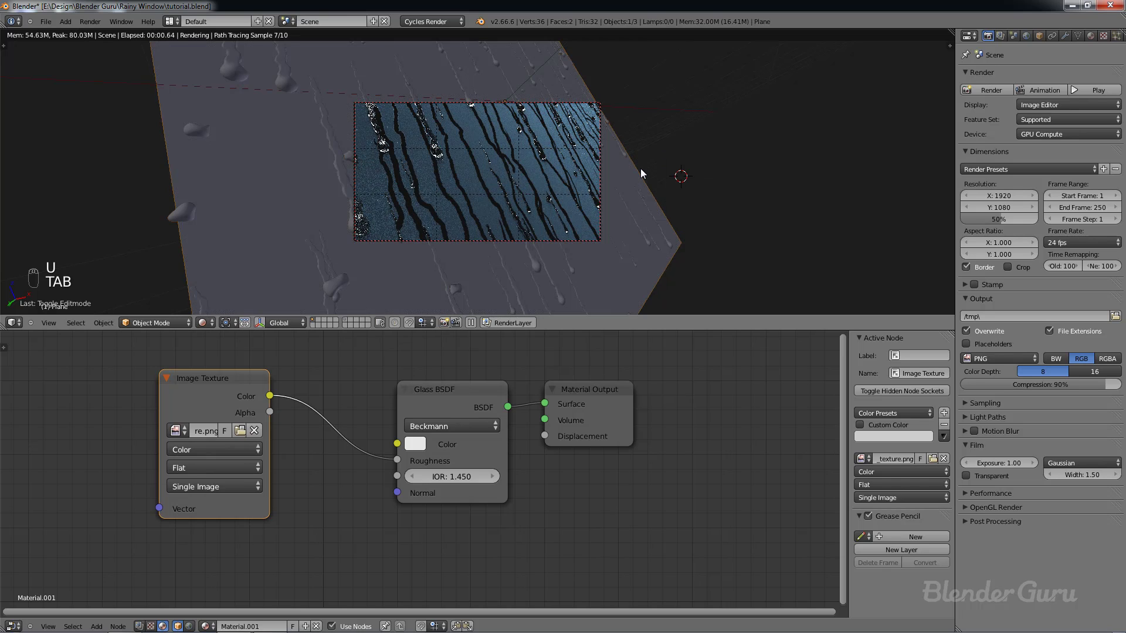
pyautogui.scroll(4, 641, 167)
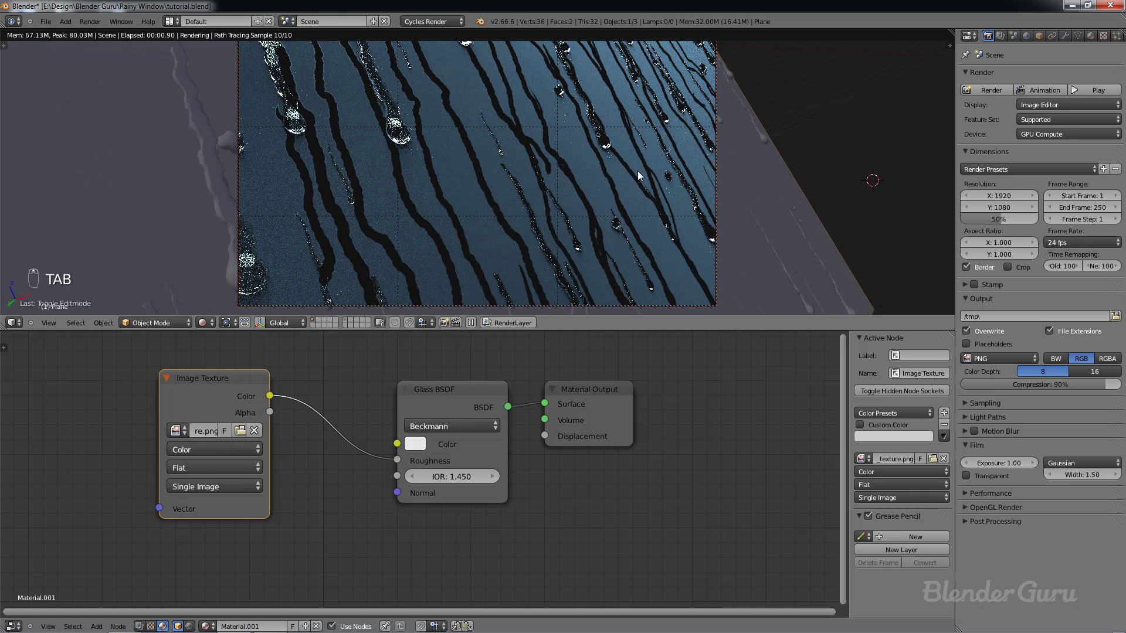
pyautogui.scroll(-1, 339, 423)
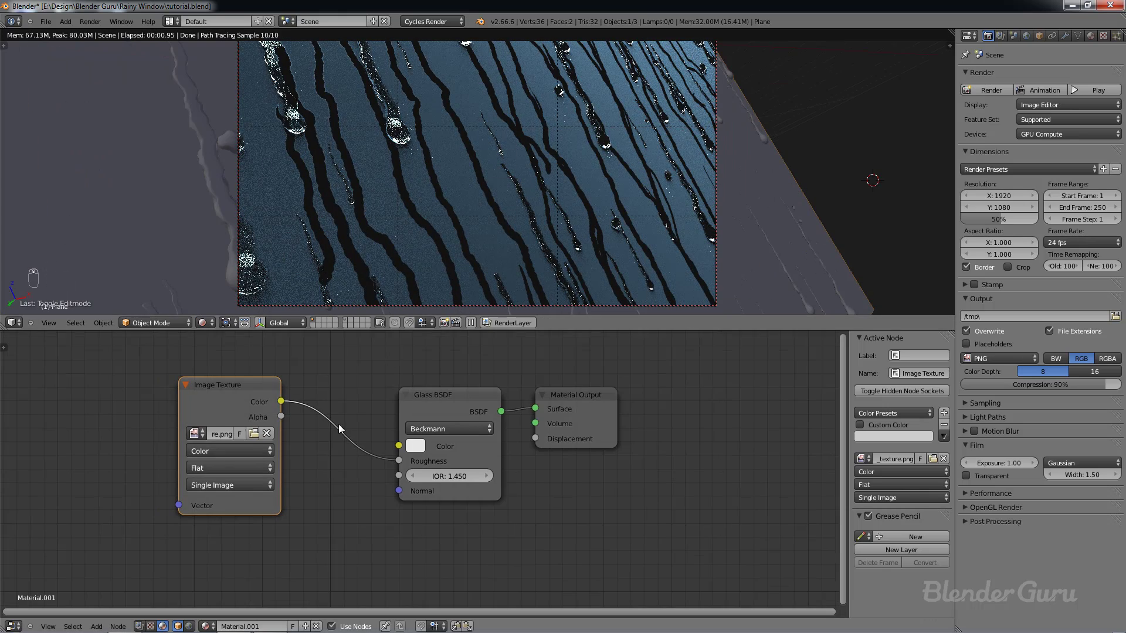
pyautogui.scroll(-4, 482, 162)
pyautogui.scroll(4, 445, 189)
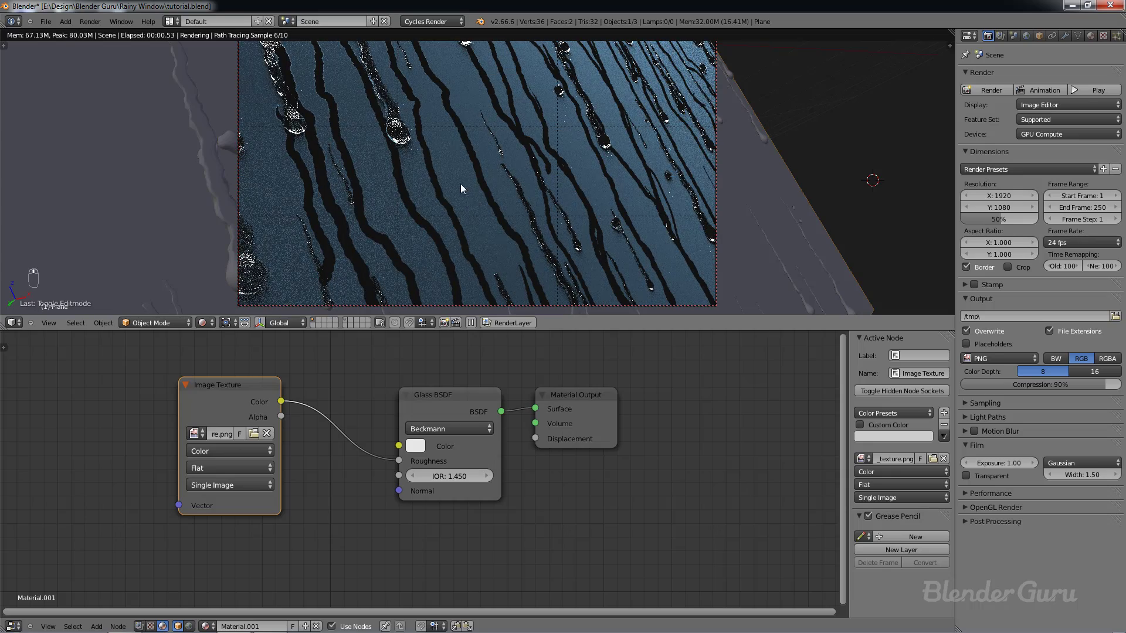
# Step: Move the Image Texture node further away from the Glass BSDF, keeping its Color linked to Roughness
pyautogui.moveTo(211, 424); pyautogui.dragTo(192, 436)
pyautogui.scroll(8, 410, 187)
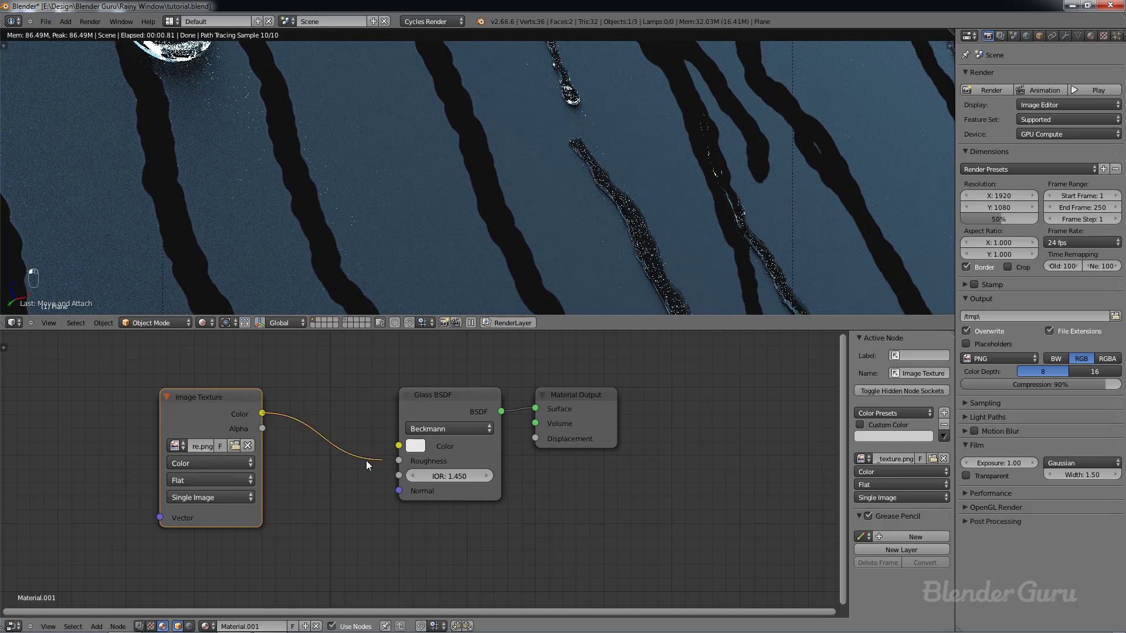
pyautogui.moveTo(388, 463); pyautogui.dragTo(394, 462)
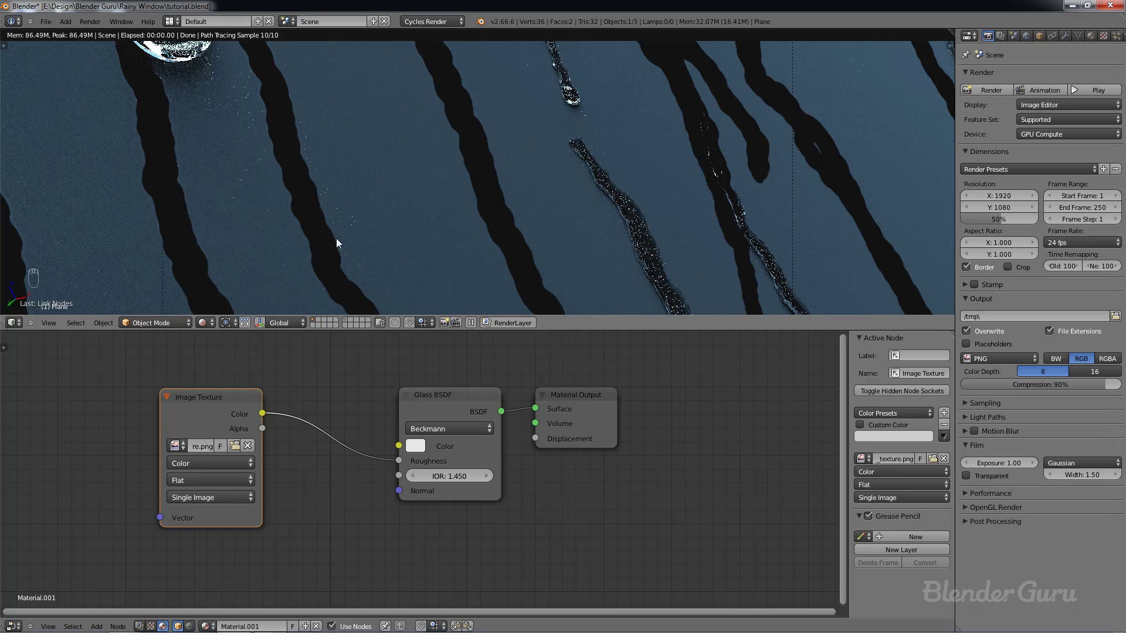
pyautogui.scroll(-3, 410, 206)
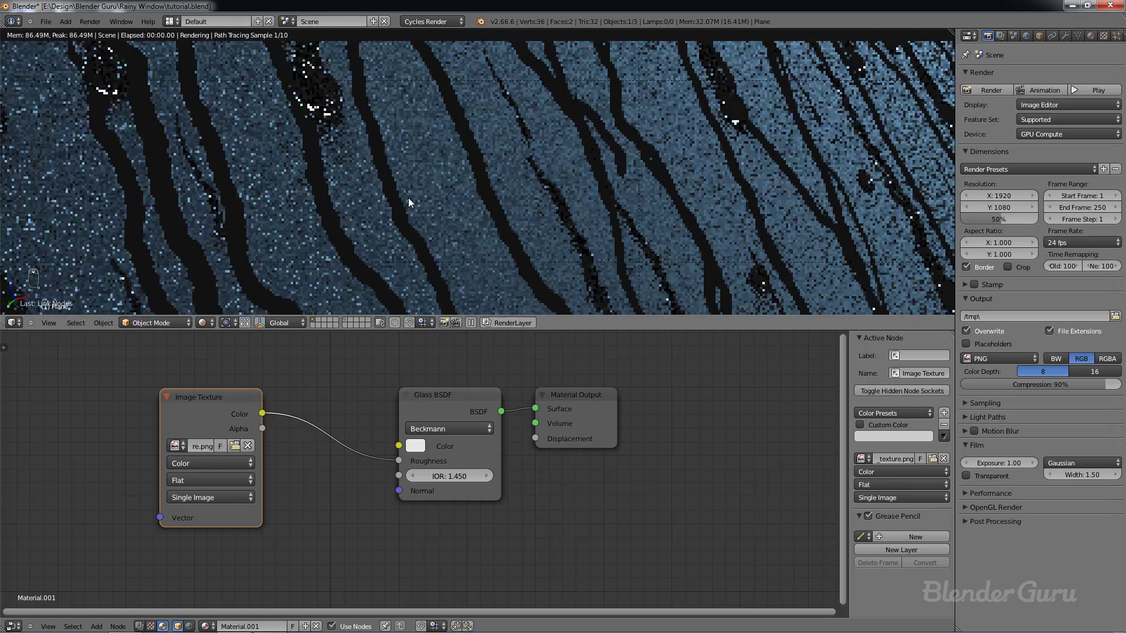
pyautogui.scroll(-2, 269, 444)
pyautogui.moveTo(269, 444); pyautogui.dragTo(206, 443)
# Step: Add a second Image Texture node directly below the streak texture node
pyautogui.moveTo(206, 444); pyautogui.dragTo(365, 398, button='middle')
pyautogui.hotkey('shift', 'a')
pyautogui.moveTo(296, 506)
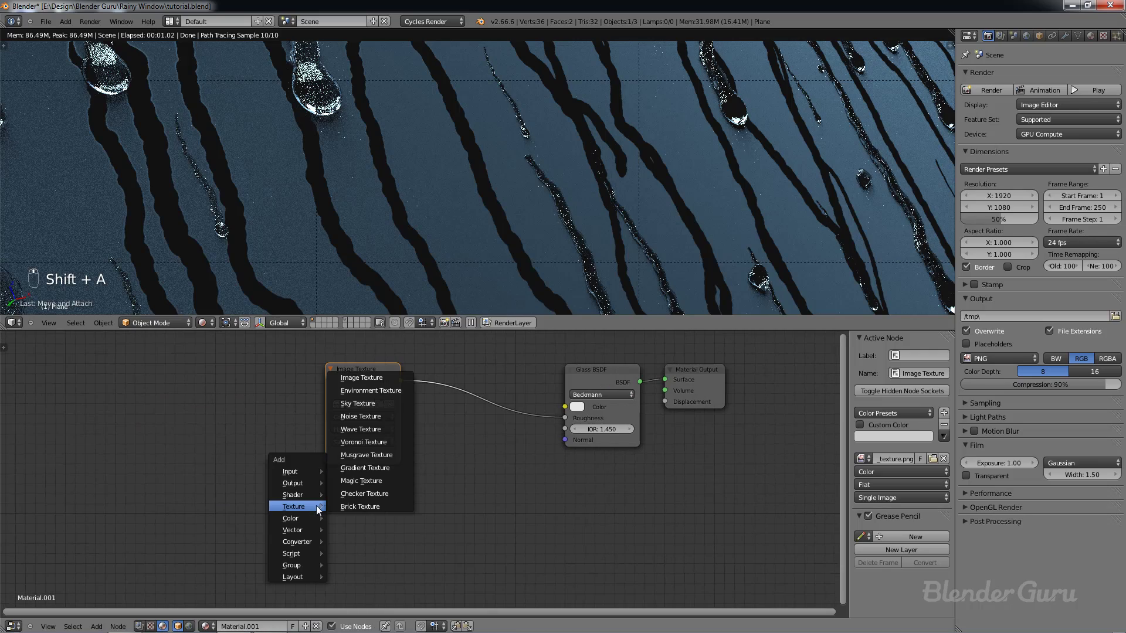
pyautogui.click(361, 378)
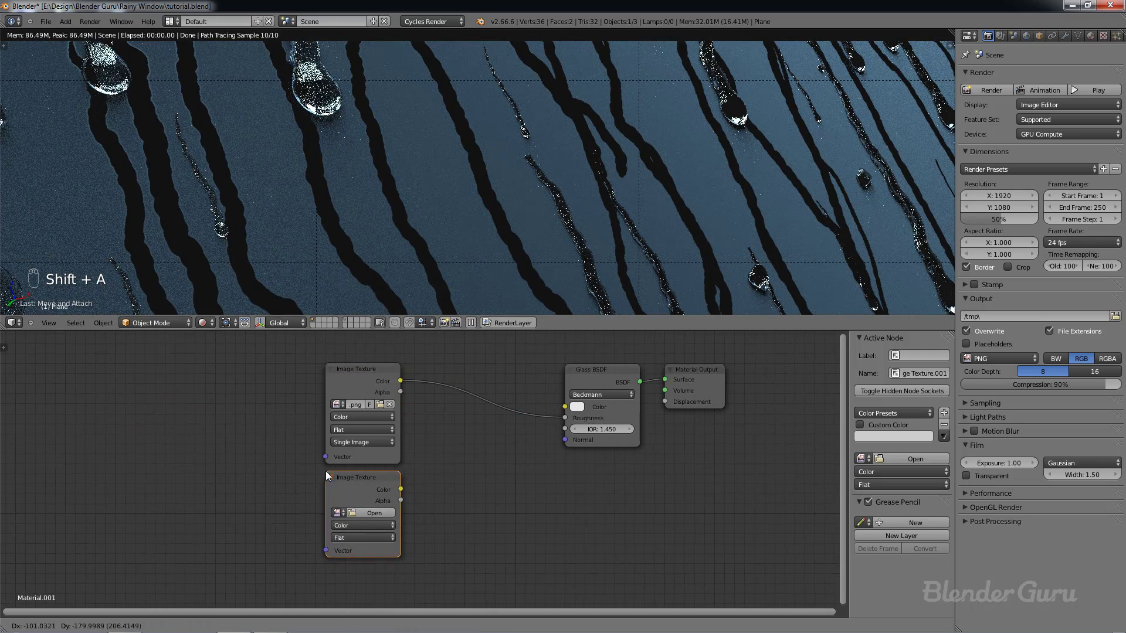
pyautogui.click(361, 508)
# Step: Browse the bookmarked Textures folder as image thumbnails and load SplatterColored0003_H.jpg into the second Image Texture node
pyautogui.click(363, 513)
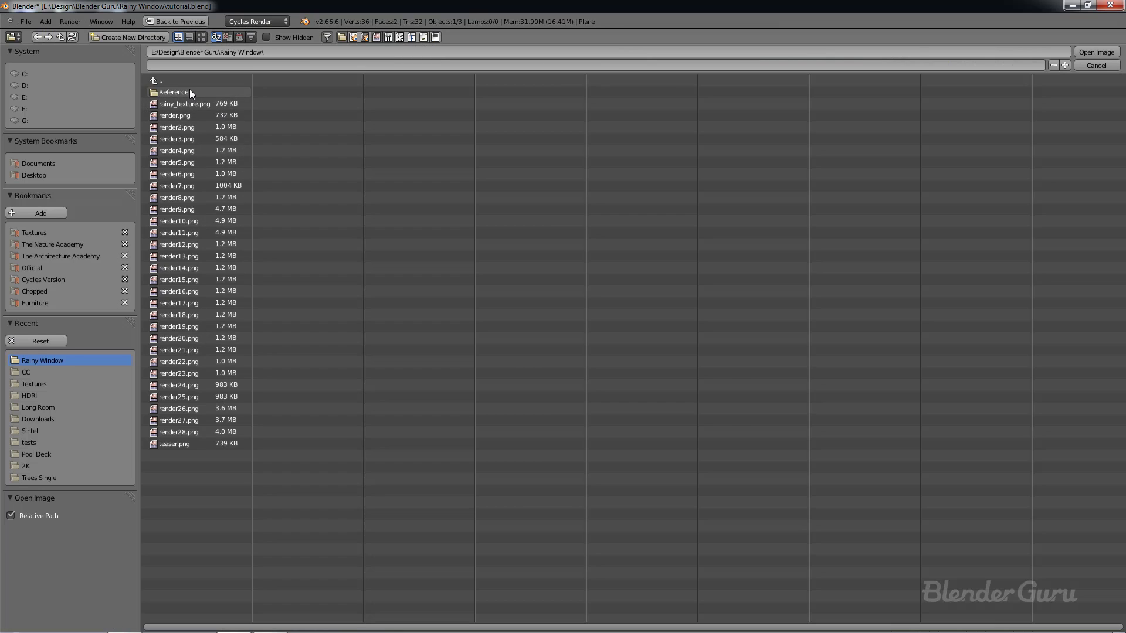
pyautogui.click(50, 233)
pyautogui.click(201, 37)
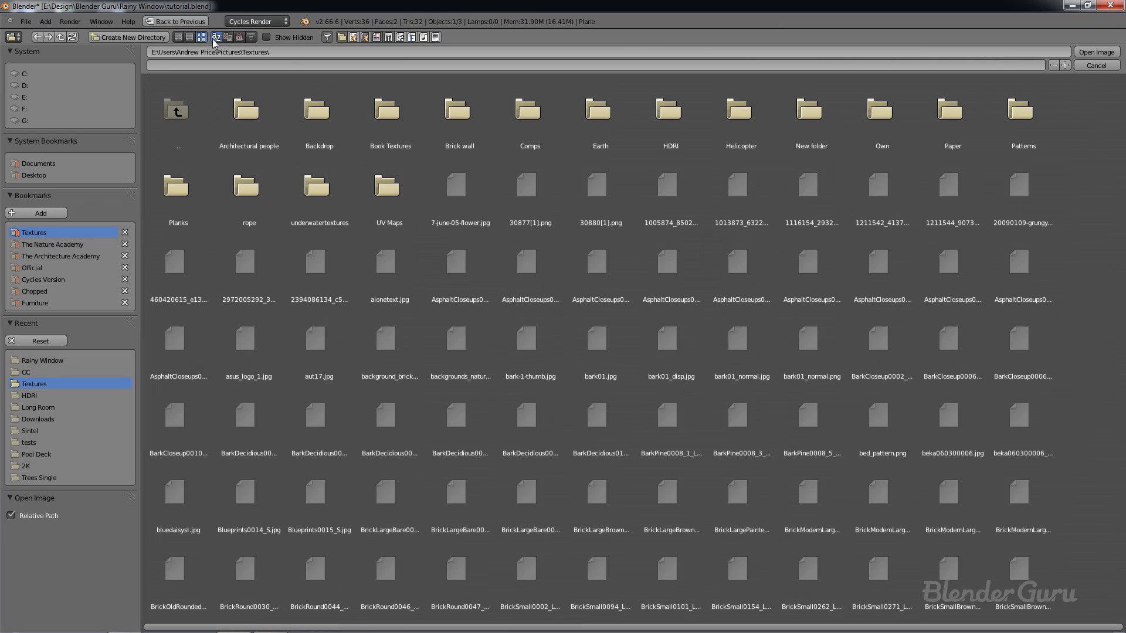
pyautogui.click(239, 37)
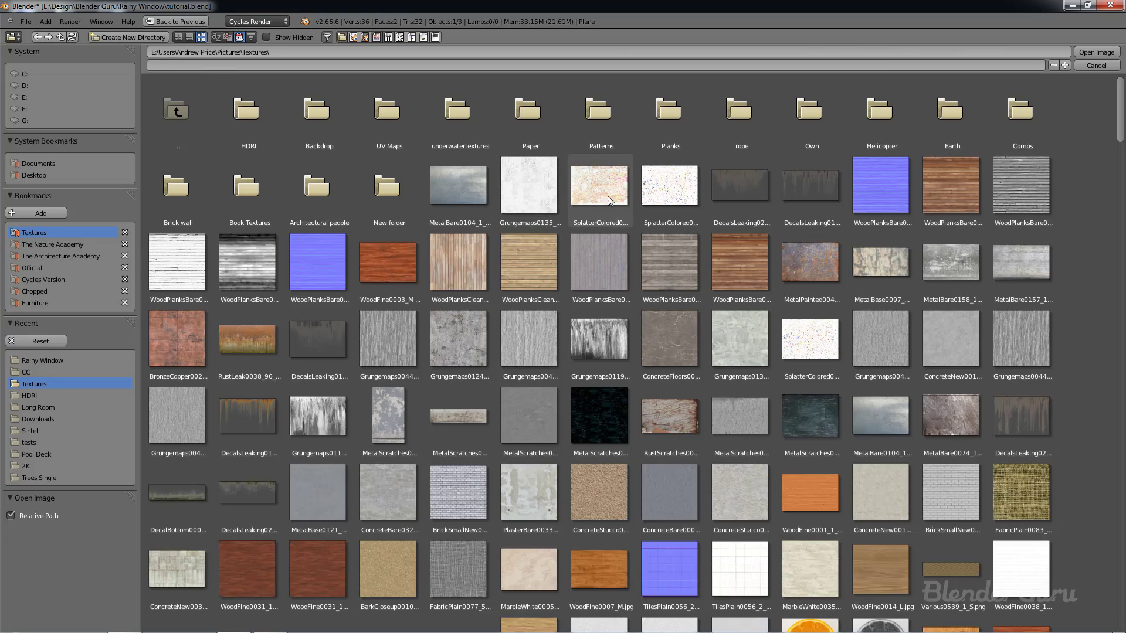
pyautogui.click(607, 196)
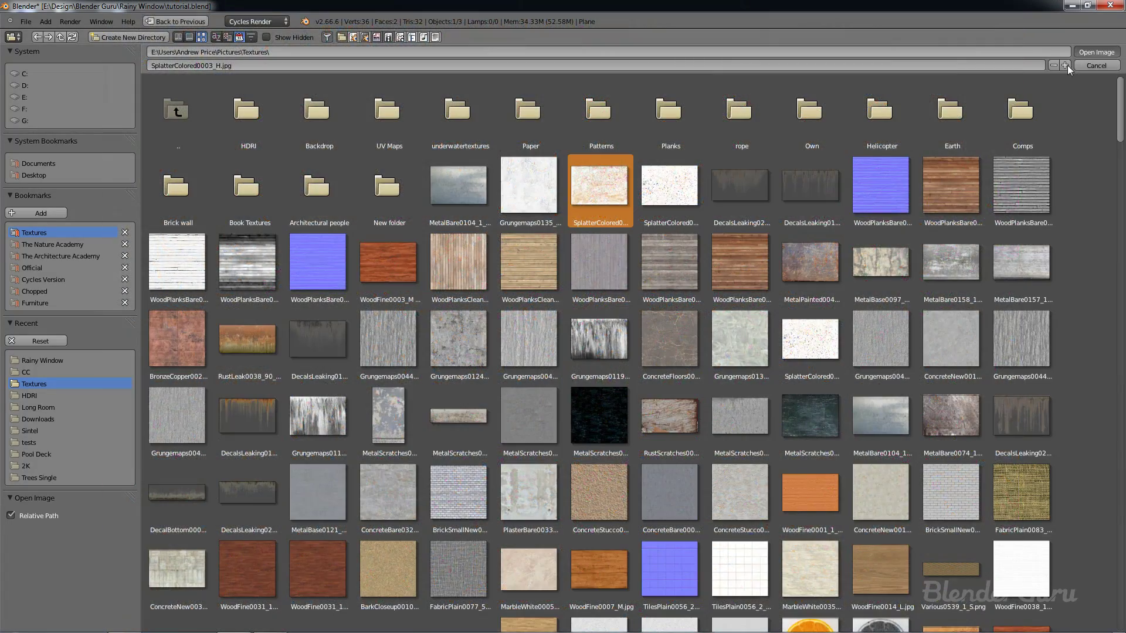
pyautogui.click(1084, 52)
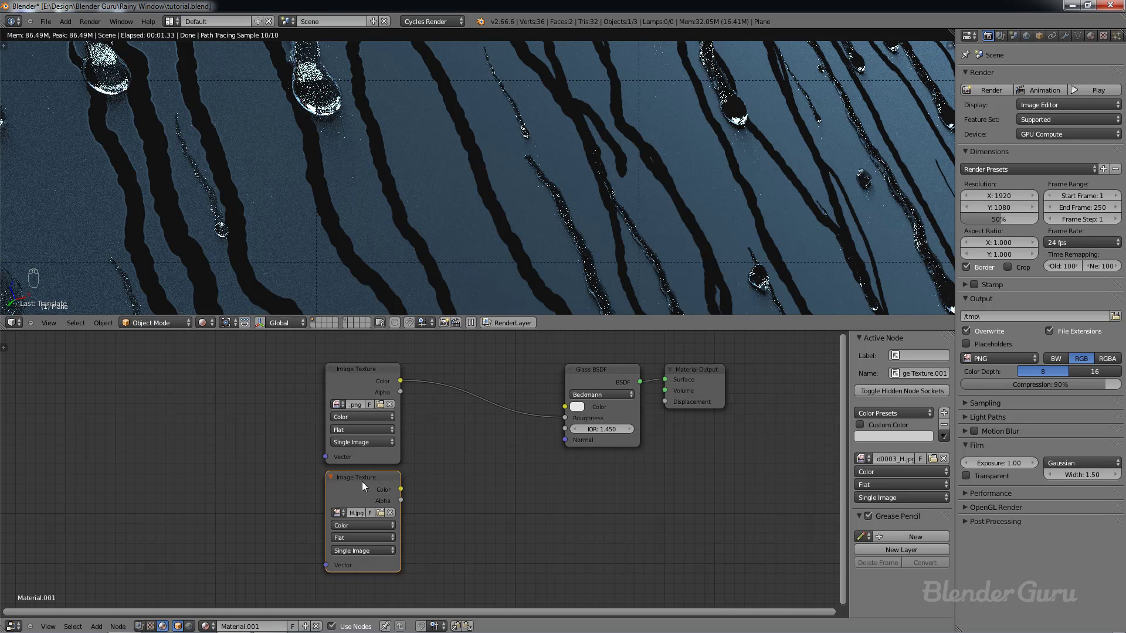
# Step: Move both Image Texture nodes further from the Glass BSDF to make room for another node
pyautogui.moveTo(362, 482); pyautogui.dragTo(354, 478)
pyautogui.scroll(-3, 463, 471)
pyautogui.moveTo(451, 463); pyautogui.dragTo(416, 454, button='middle')
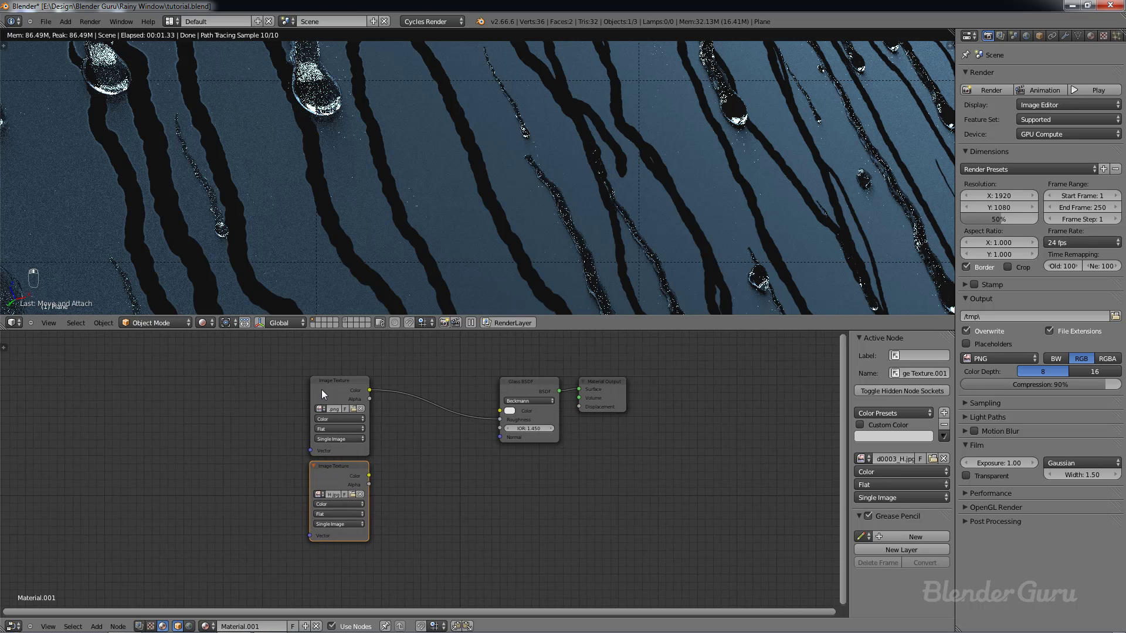
pyautogui.keyDown('shift'); pyautogui.rightClick(322, 390); pyautogui.keyUp('shift')
pyautogui.press('g')
pyautogui.click(198, 383)
# Step: Insert a MixRGB node into the link between the streak texture and the Glass BSDF Roughness
pyautogui.hotkey('shift', 'a')
pyautogui.moveTo(345, 454)
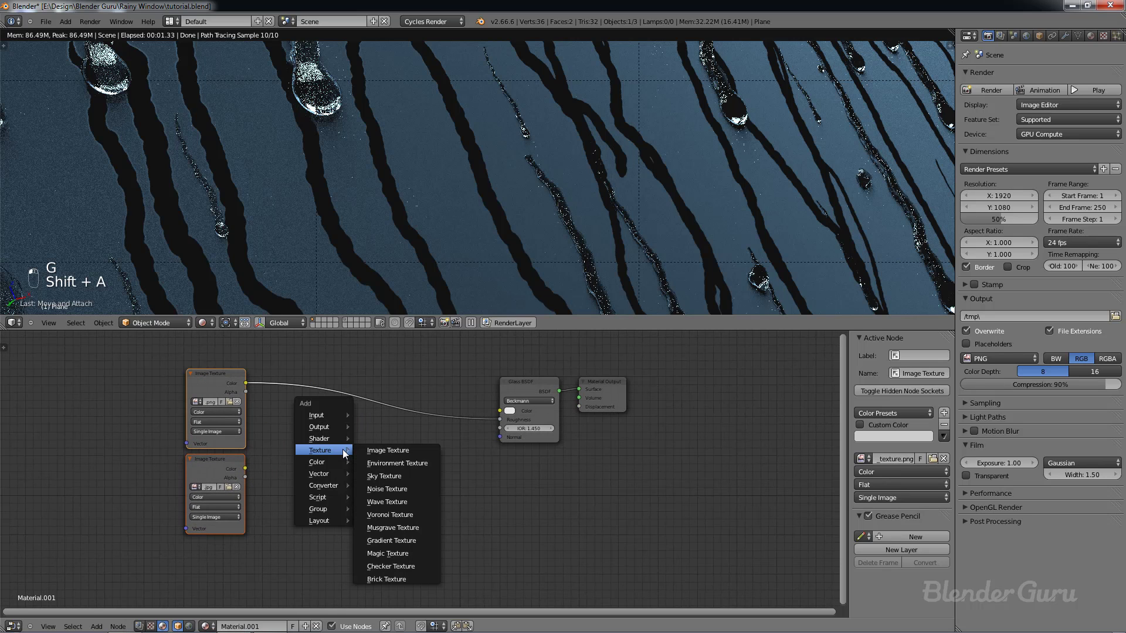
pyautogui.click(379, 462)
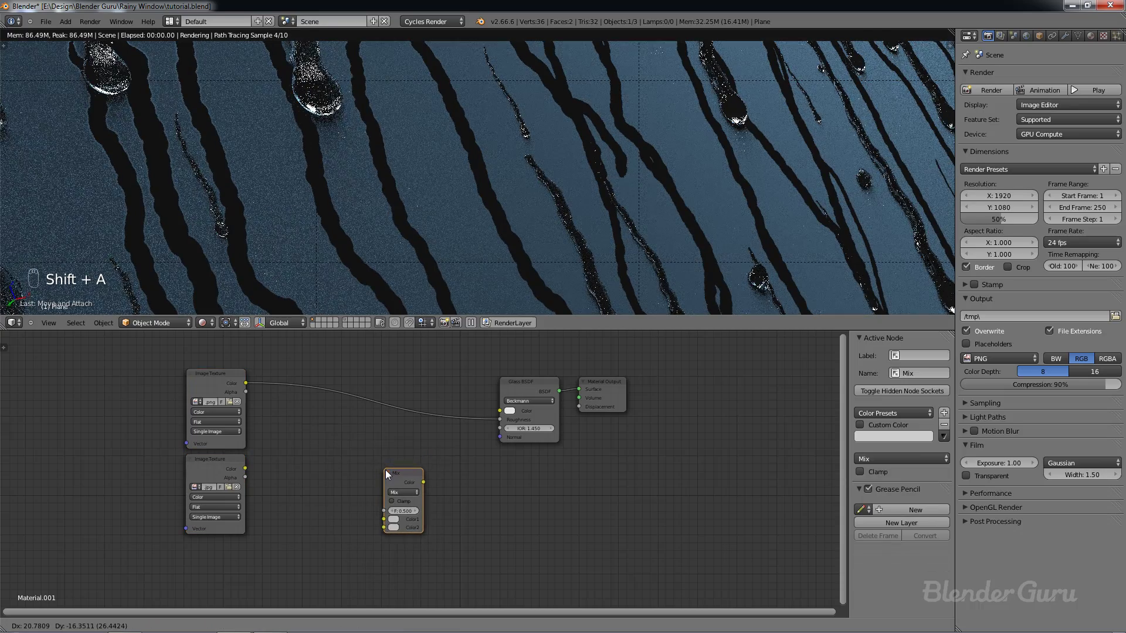
pyautogui.click(357, 395)
pyautogui.scroll(2, 411, 419)
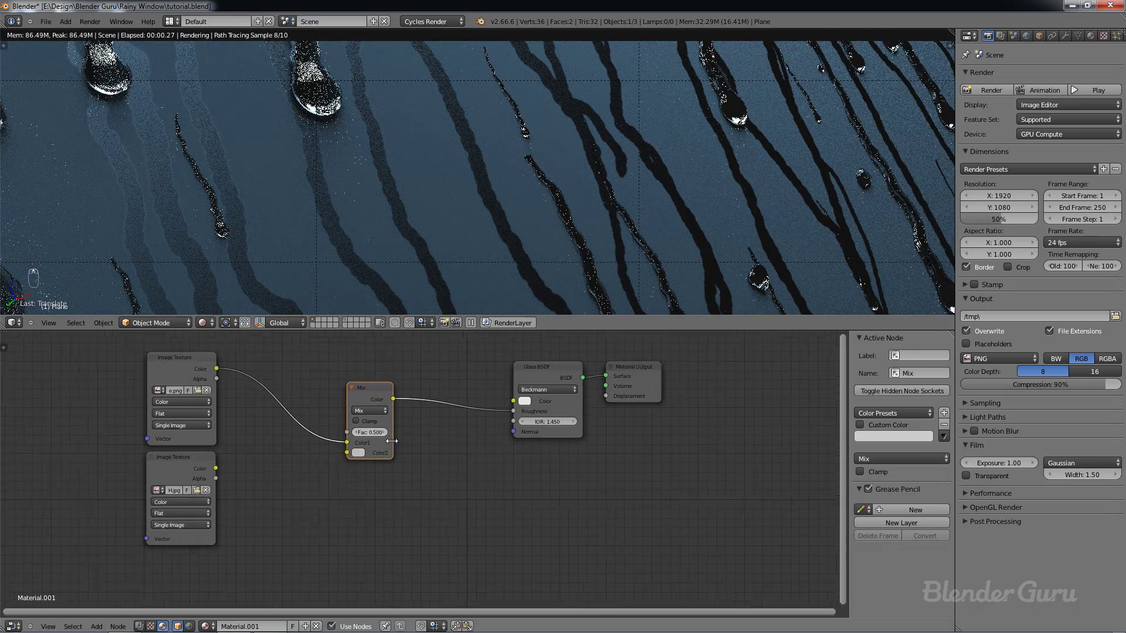
pyautogui.hotkey('shift', 'a')
pyautogui.moveTo(425, 430)
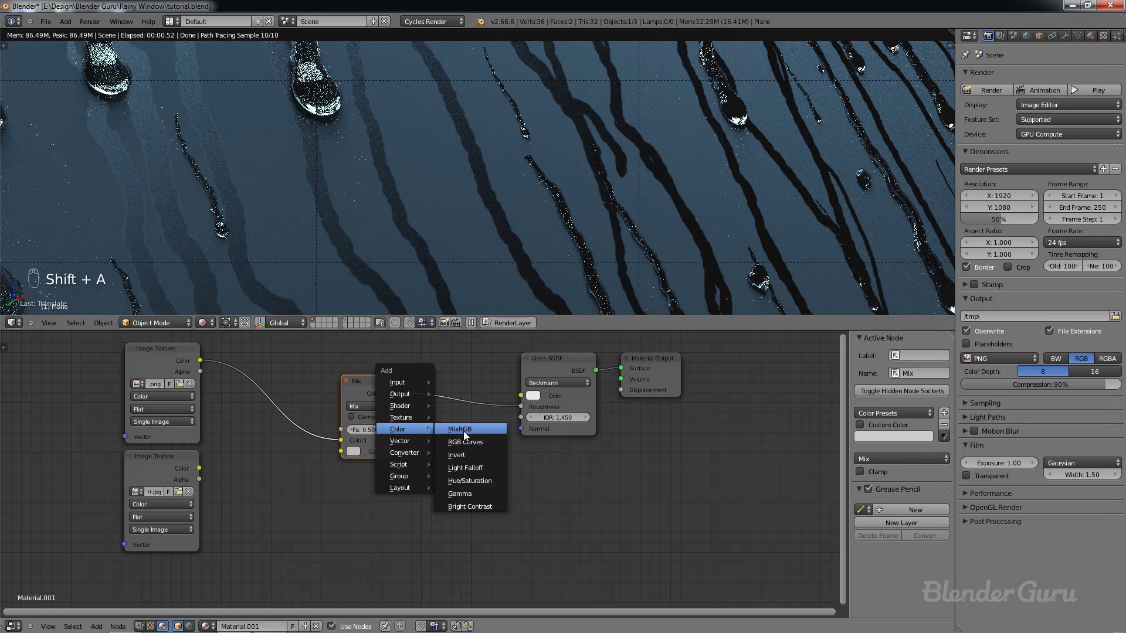
pyautogui.press('Escape')
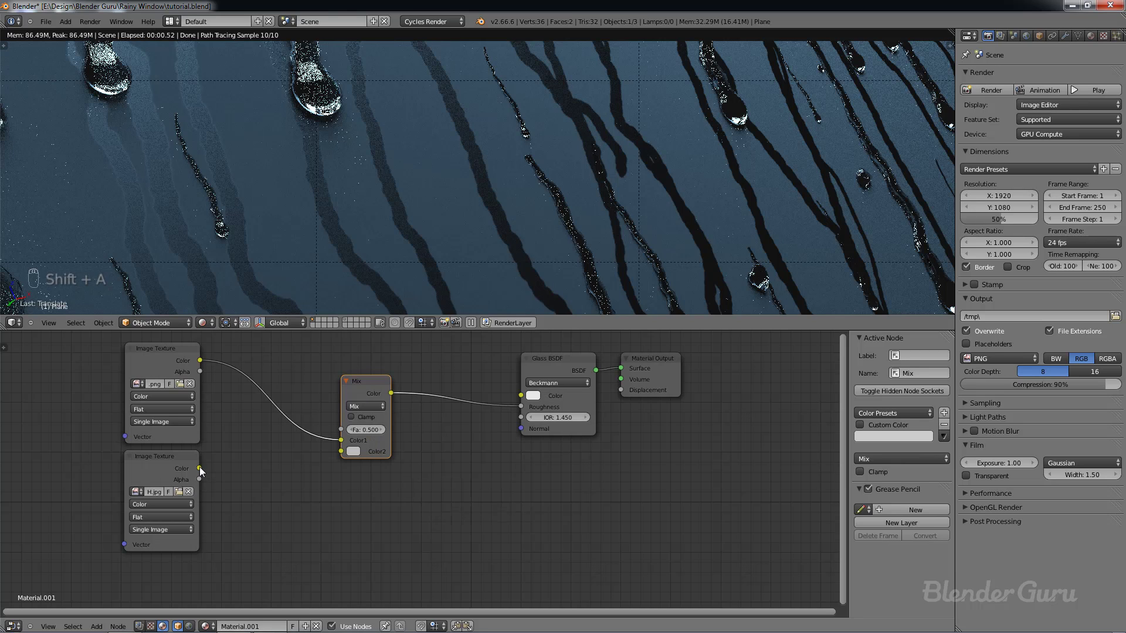
# Step: Link the splatter texture to the Mix node's Color1 and the streak texture to Color2, and set its blend type to Multiply
pyautogui.moveTo(261, 462); pyautogui.dragTo(223, 463)
pyautogui.moveTo(338, 445); pyautogui.dragTo(340, 441)
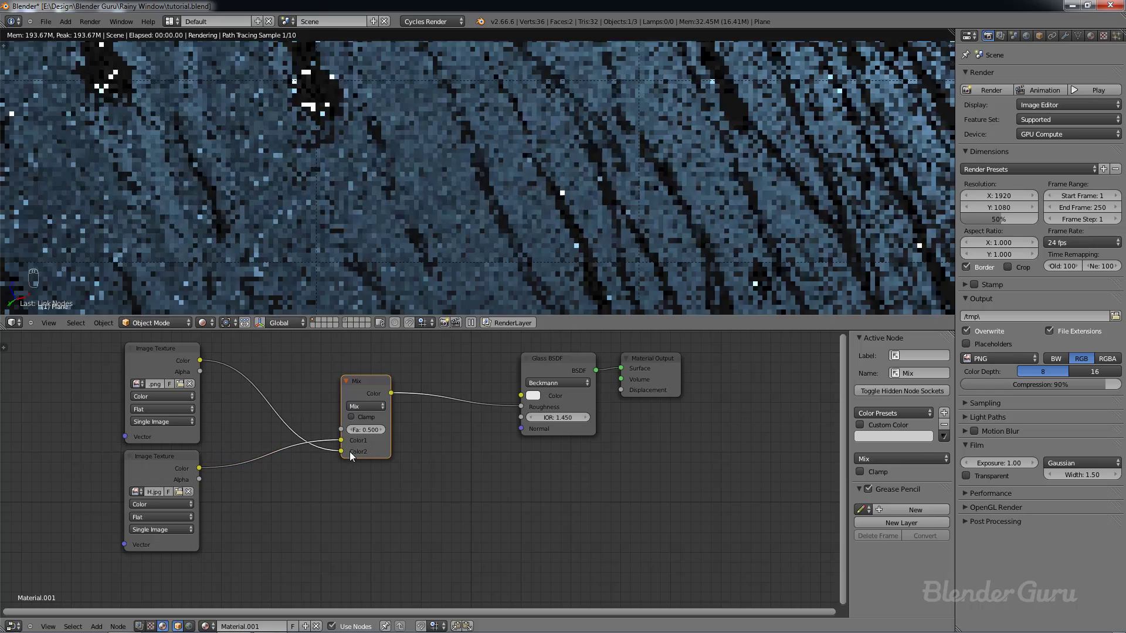
pyautogui.click(360, 406)
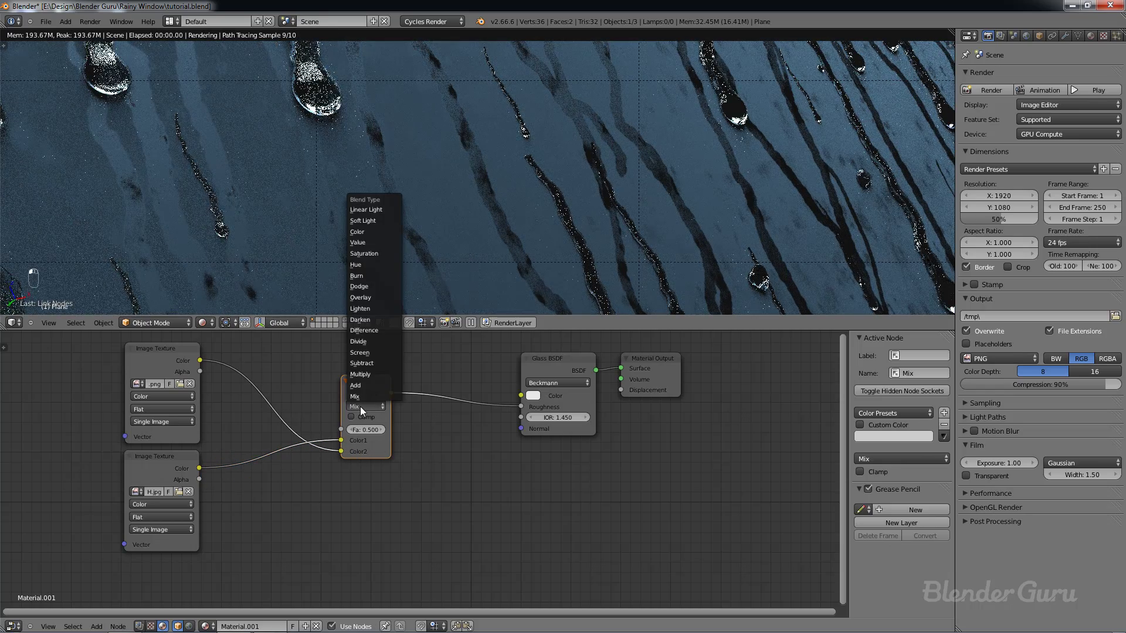
pyautogui.click(367, 377)
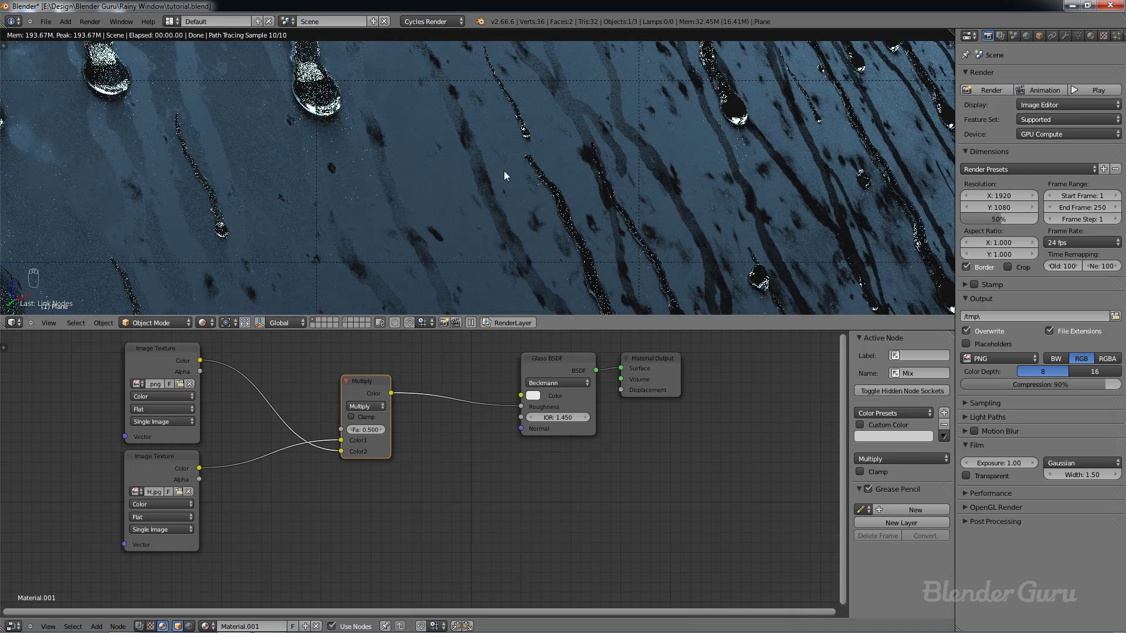
pyautogui.scroll(-3, 504, 171)
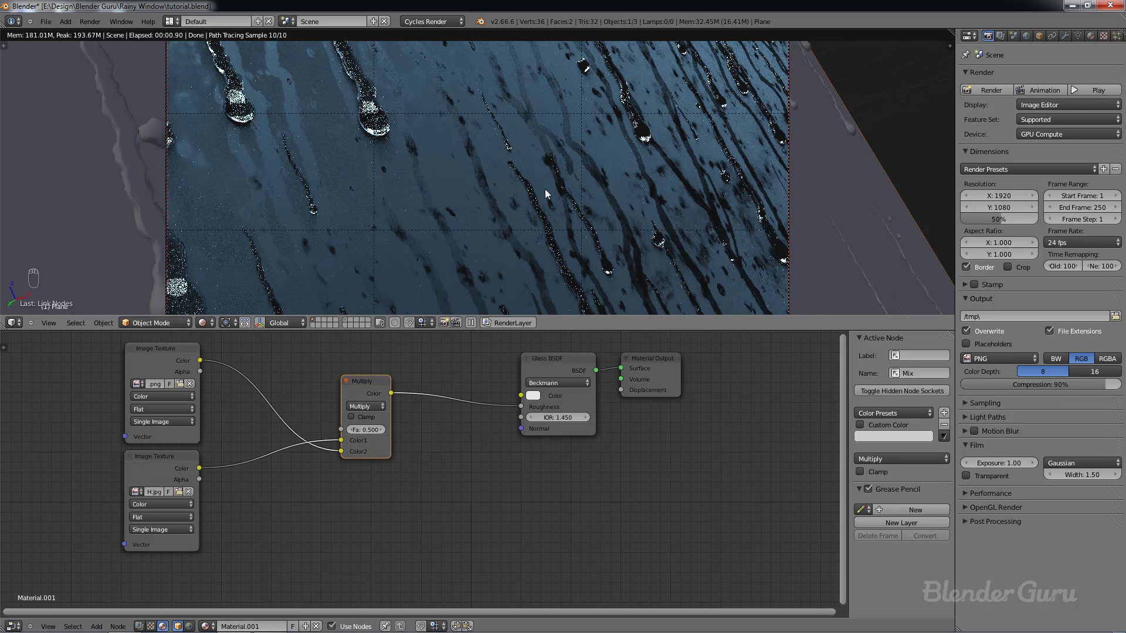
# Step: Set the Multiply node's Fac to 1.000
pyautogui.moveTo(408, 436); pyautogui.dragTo(507, 399, button='middle')
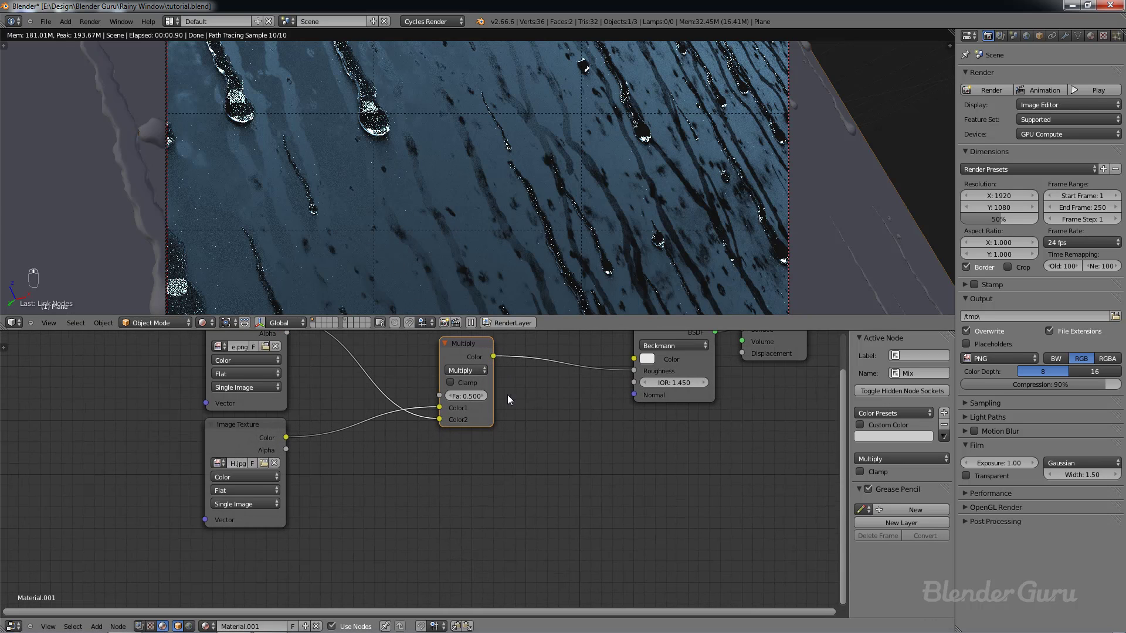
pyautogui.click(466, 395)
pyautogui.write('1')
pyautogui.press('Return')
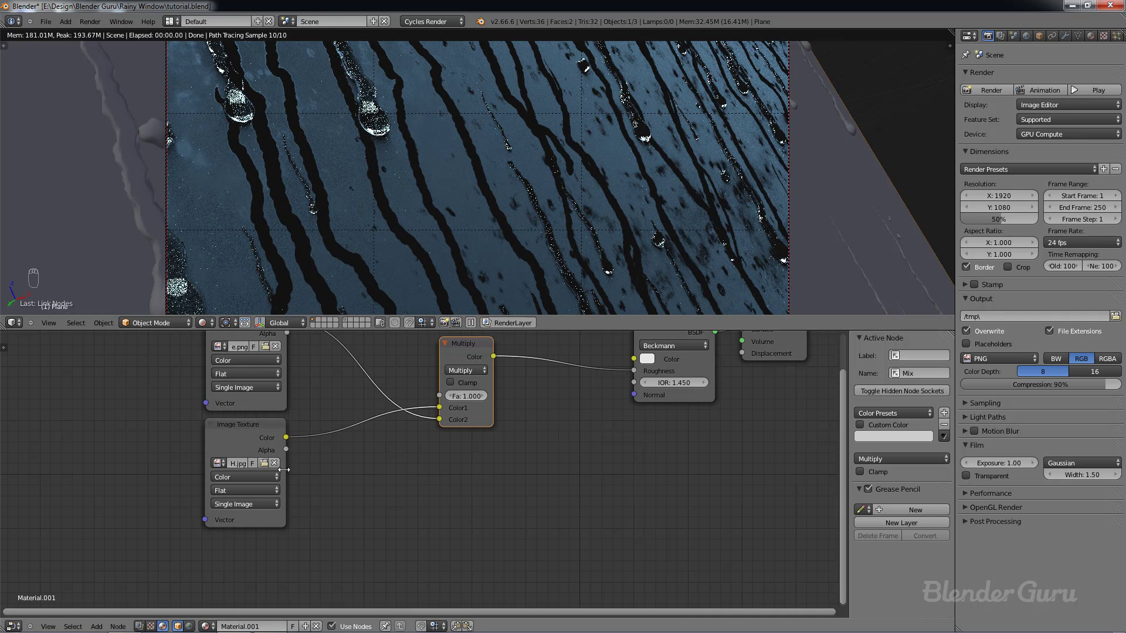
pyautogui.moveTo(418, 433); pyautogui.dragTo(486, 410, button='middle')
pyautogui.scroll(4, 486, 411)
pyautogui.moveTo(439, 463); pyautogui.dragTo(315, 522, button='middle')
pyautogui.scroll(-6, 286, 507)
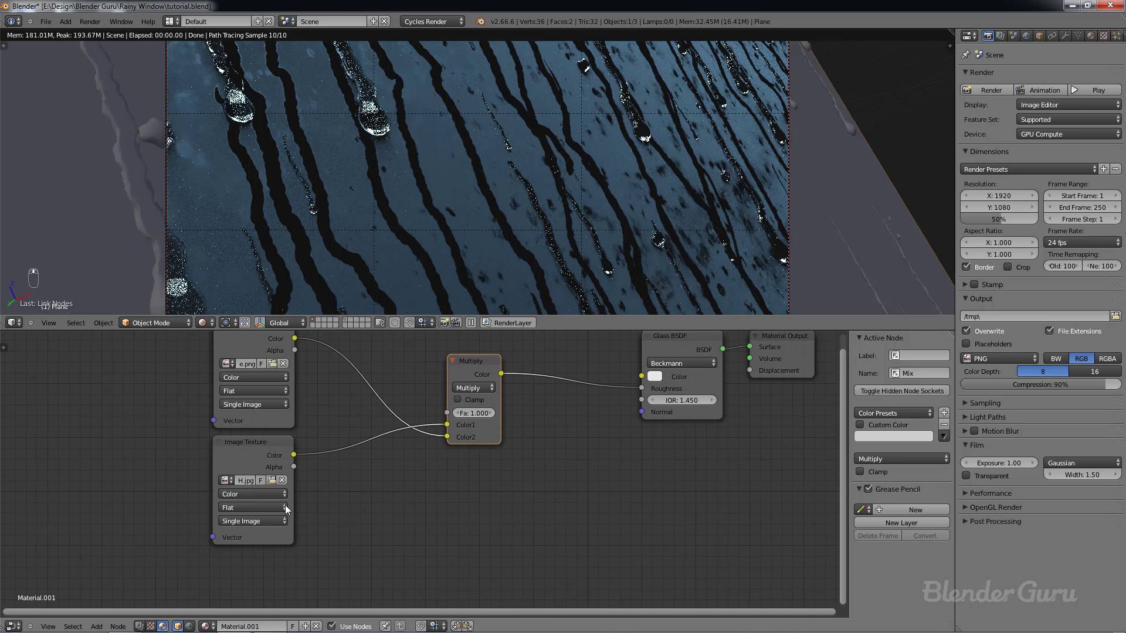
# Step: Move the two Image Texture nodes farther from the Multiply node and line them up to make room between them
pyautogui.moveTo(325, 481); pyautogui.dragTo(427, 446, button='middle')
pyautogui.rightClick(340, 437)
pyautogui.press('g')
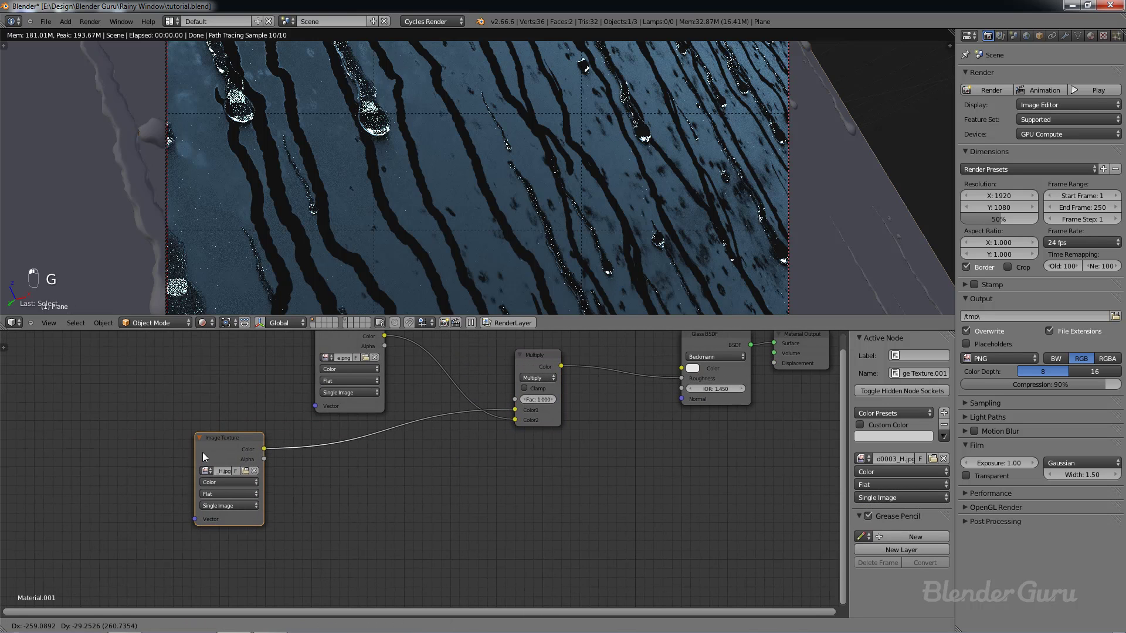
pyautogui.click(189, 453)
pyautogui.scroll(1, 410, 455)
pyautogui.moveTo(528, 407)
pyautogui.mouseDown()
pyautogui.moveTo(477, 414)
pyautogui.moveTo(523, 415)
pyautogui.mouseUp()
pyautogui.rightClick(332, 337)
pyautogui.press('g')
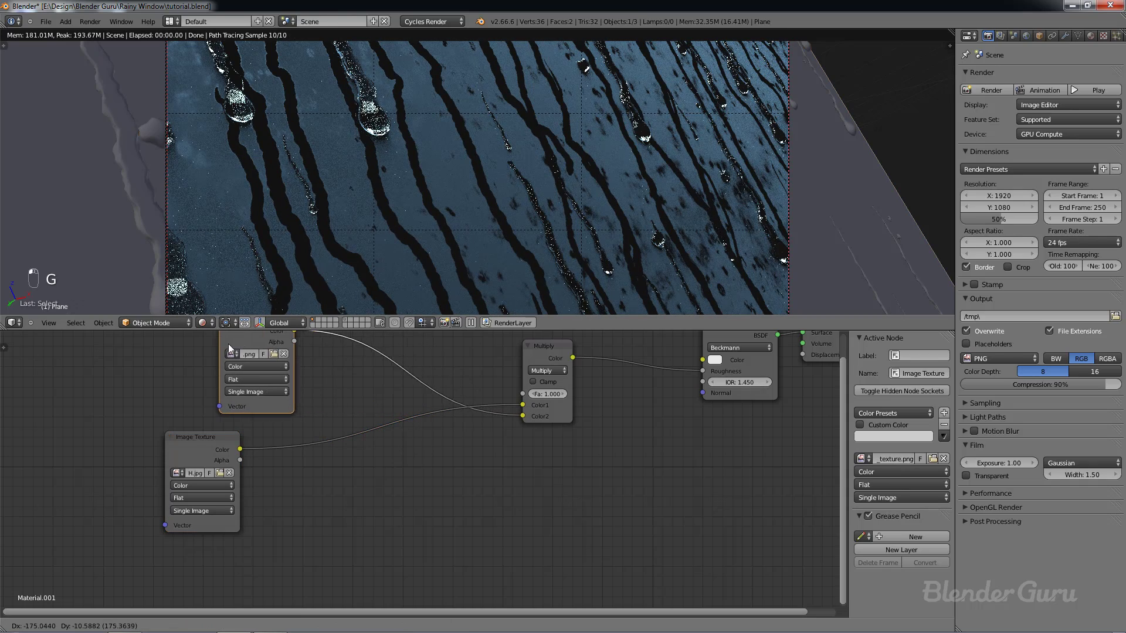
pyautogui.click(209, 342)
pyautogui.rightClick(204, 455)
pyautogui.press('g')
pyautogui.click(226, 442)
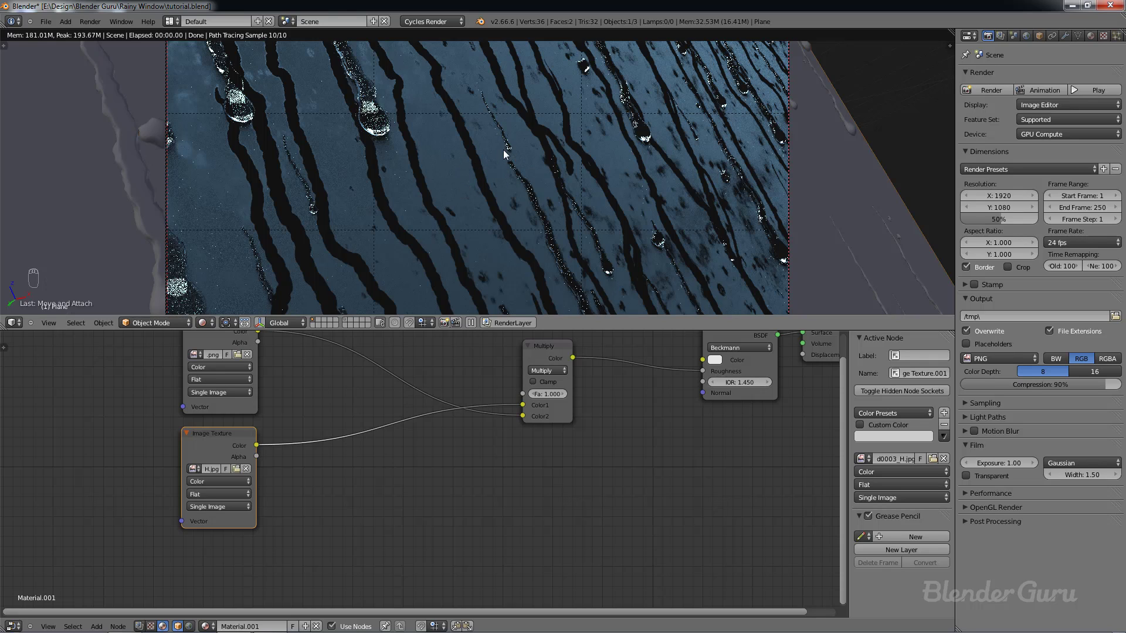
# Step: Insert a ColorRamp node between the H.jpg image texture and the Multiply node's Color1, and select its white stop
pyautogui.moveTo(625, 400); pyautogui.dragTo(517, 445, button='middle')
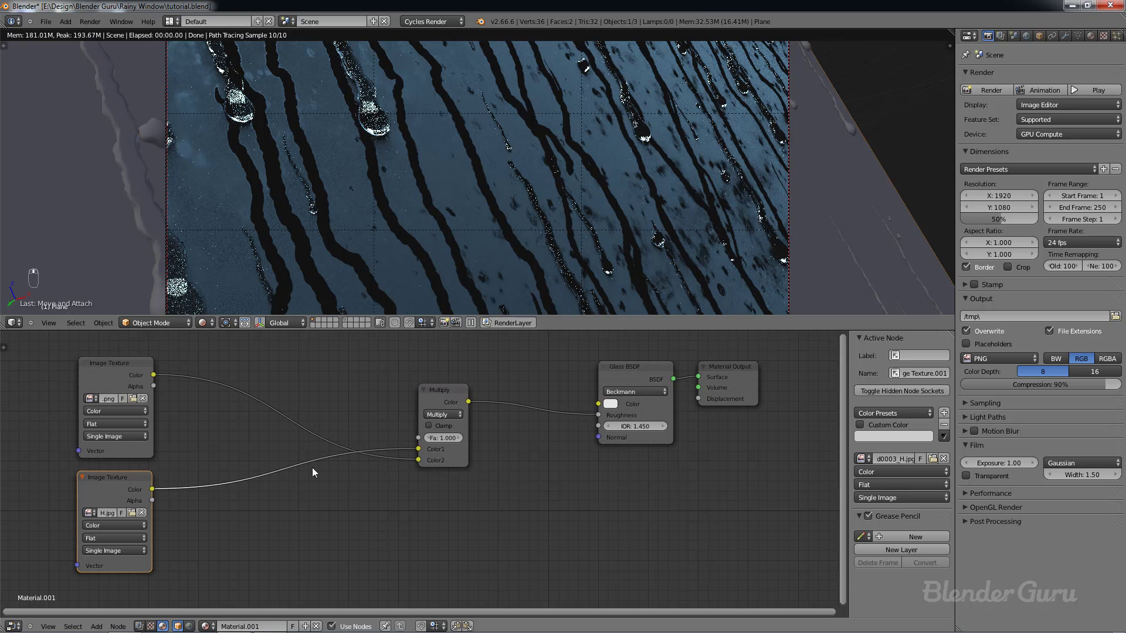
pyautogui.moveTo(334, 457); pyautogui.dragTo(425, 418, button='middle')
pyautogui.hotkey('shift', 'a')
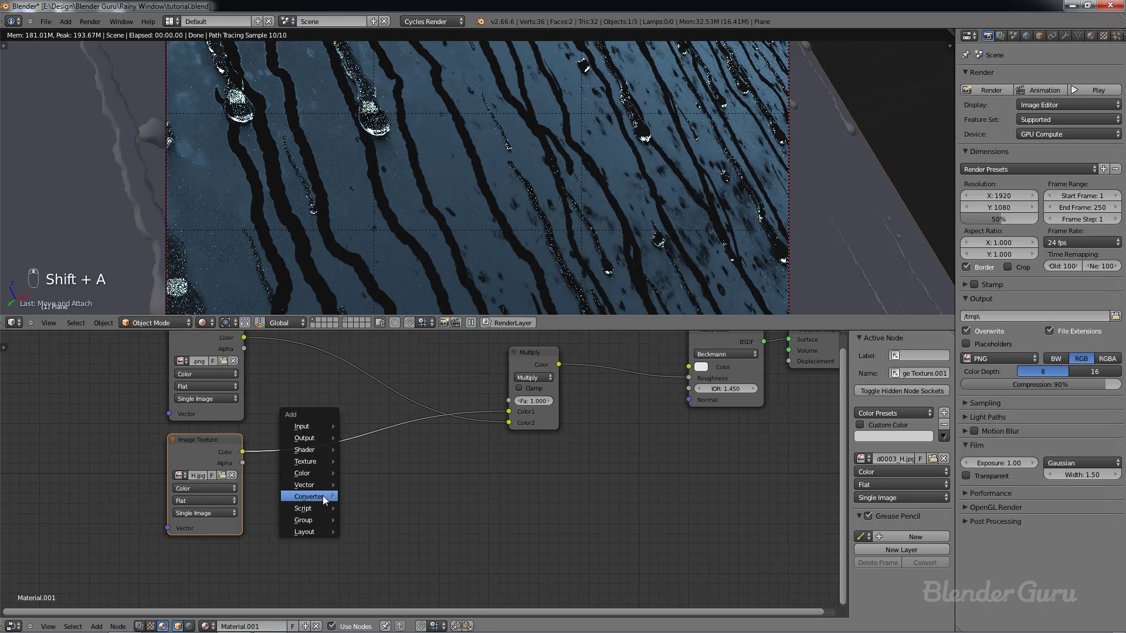
pyautogui.click(364, 509)
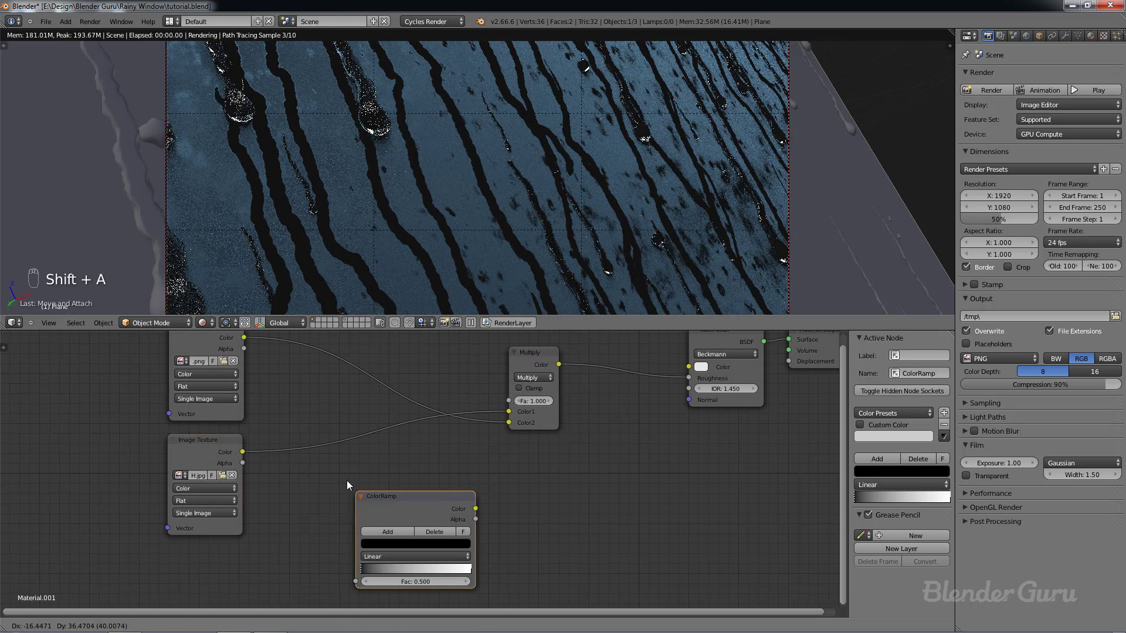
pyautogui.click(321, 429)
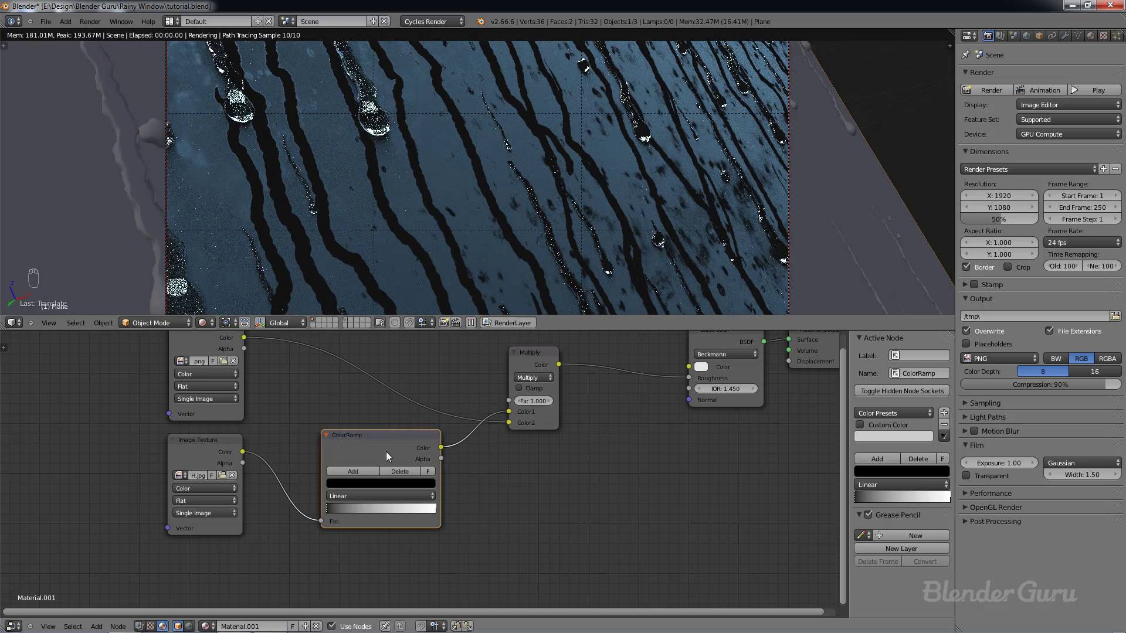
pyautogui.moveTo(374, 437); pyautogui.dragTo(369, 430)
pyautogui.scroll(2, 329, 511)
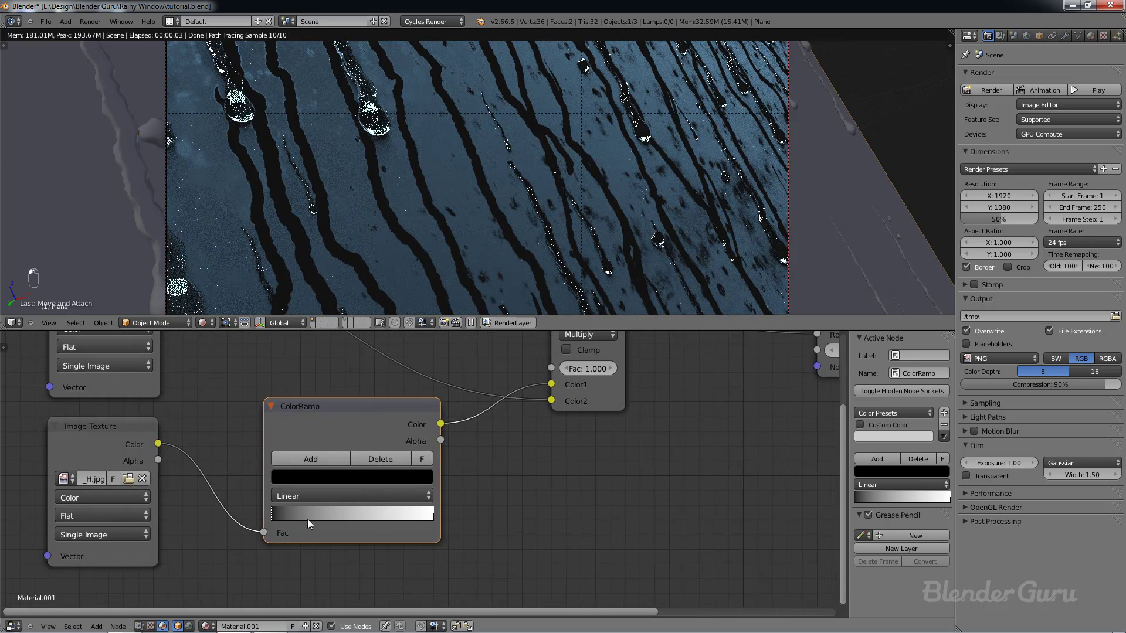
pyautogui.click(422, 518)
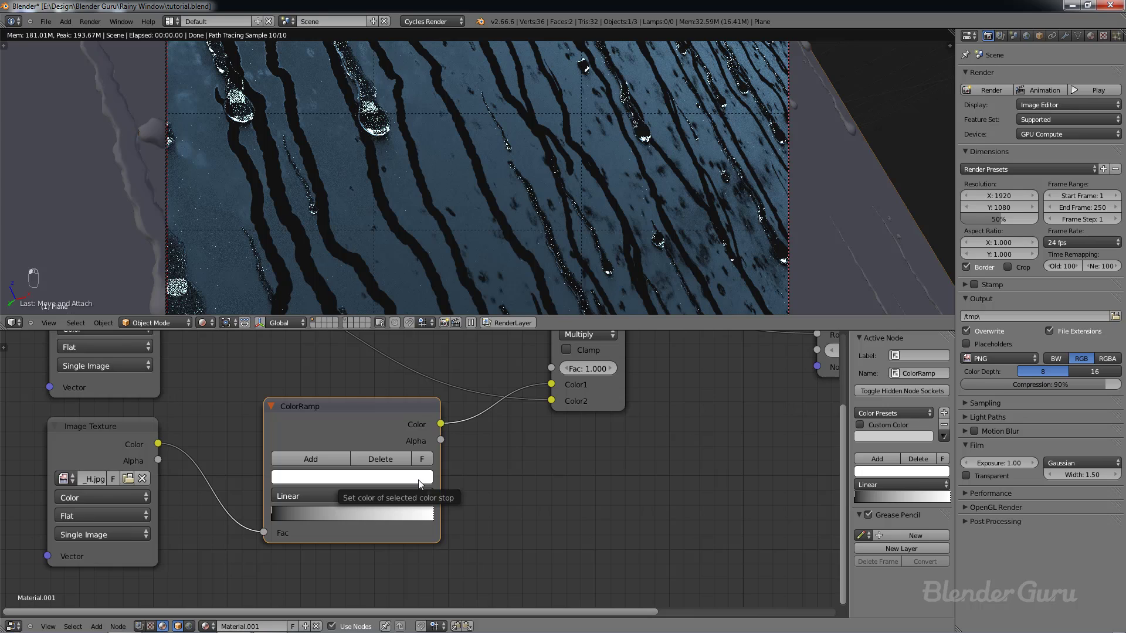
# Step: Temporarily unlink the Multiply node from the Glass BSDF's Roughness to check the default value, and link it back
pyautogui.scroll(-3, 525, 459)
pyautogui.moveTo(708, 410); pyautogui.dragTo(624, 444, button='middle')
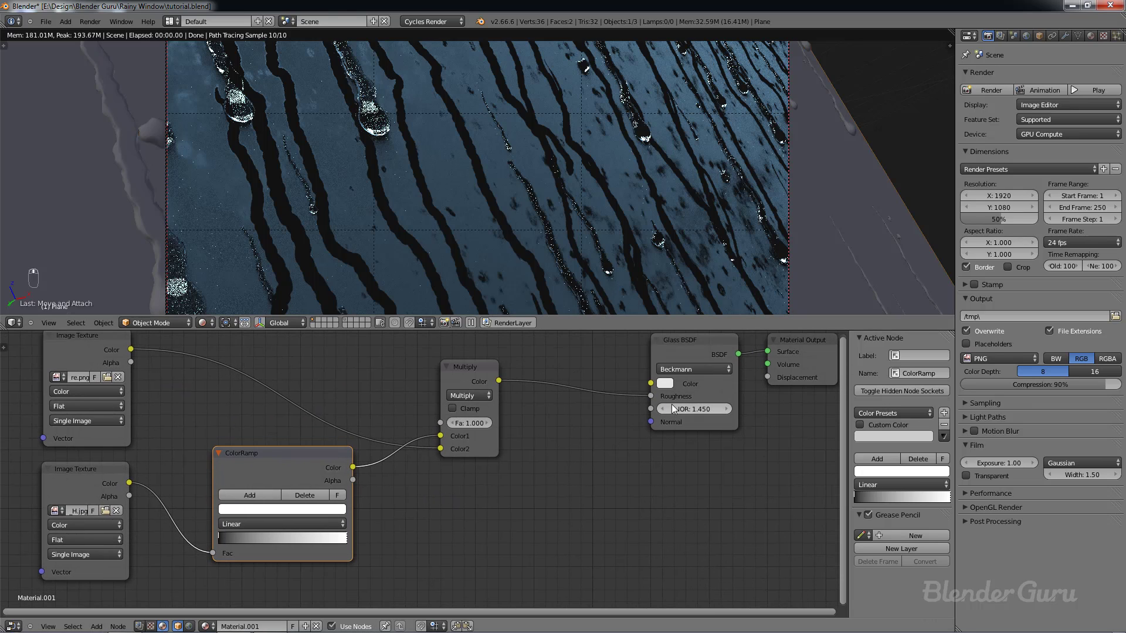
pyautogui.moveTo(651, 396); pyautogui.dragTo(669, 399)
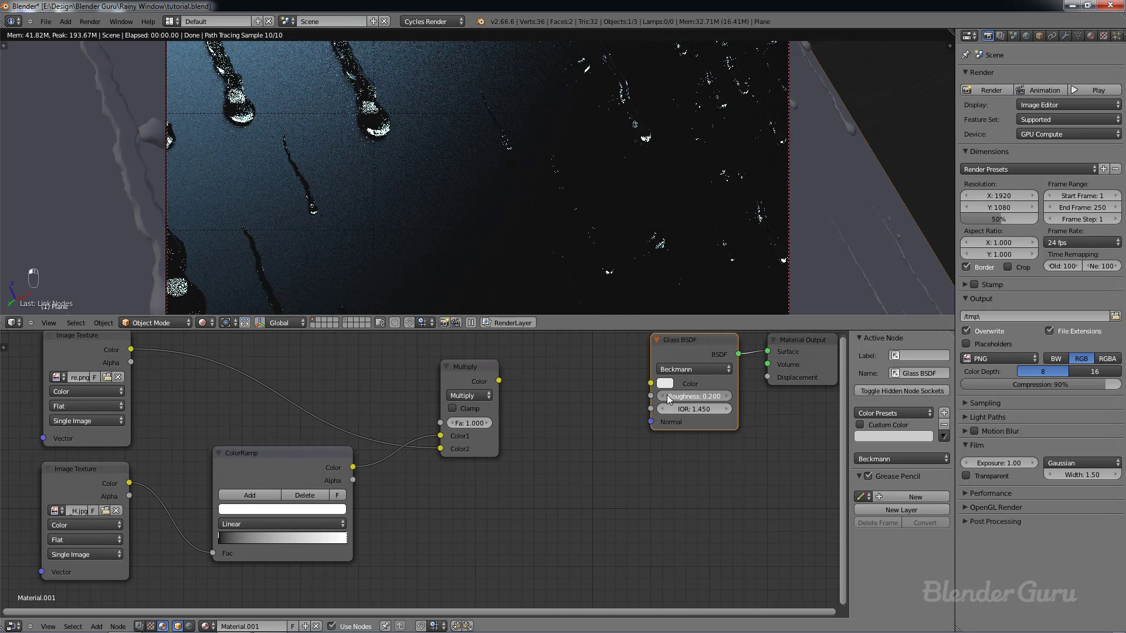
pyautogui.click(667, 396)
pyautogui.click(667, 396)
pyautogui.click(725, 396)
pyautogui.click(725, 395)
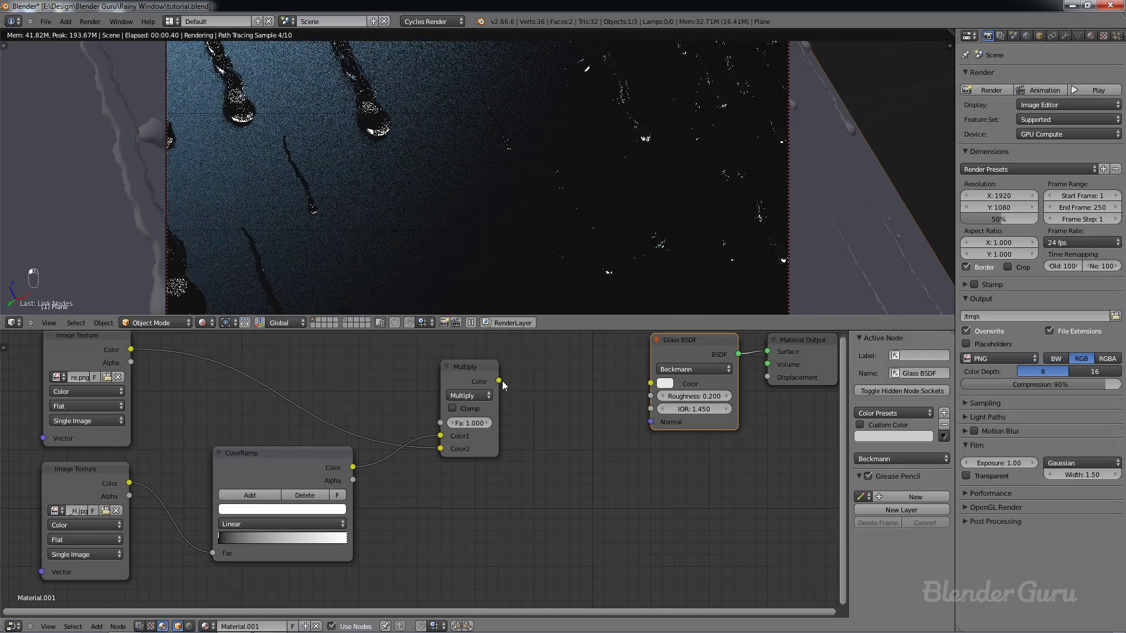
pyautogui.moveTo(499, 381); pyautogui.dragTo(652, 396)
# Step: Darken the ColorRamp's white stop to grey and slide the black stop to about the middle of the ramp
pyautogui.click(337, 509)
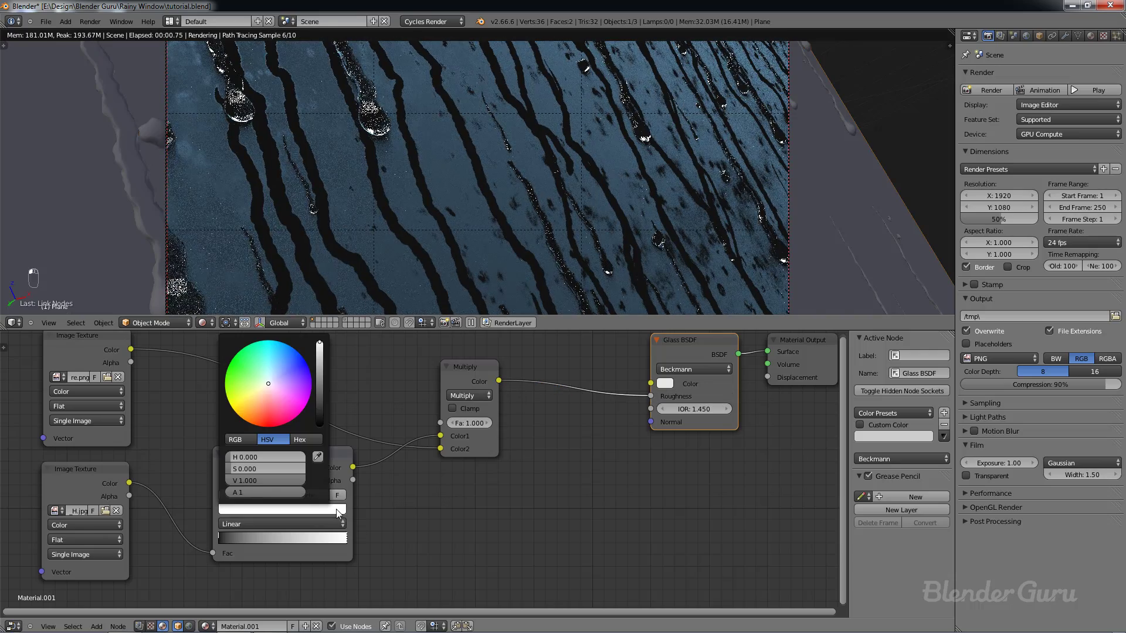
pyautogui.click(316, 392)
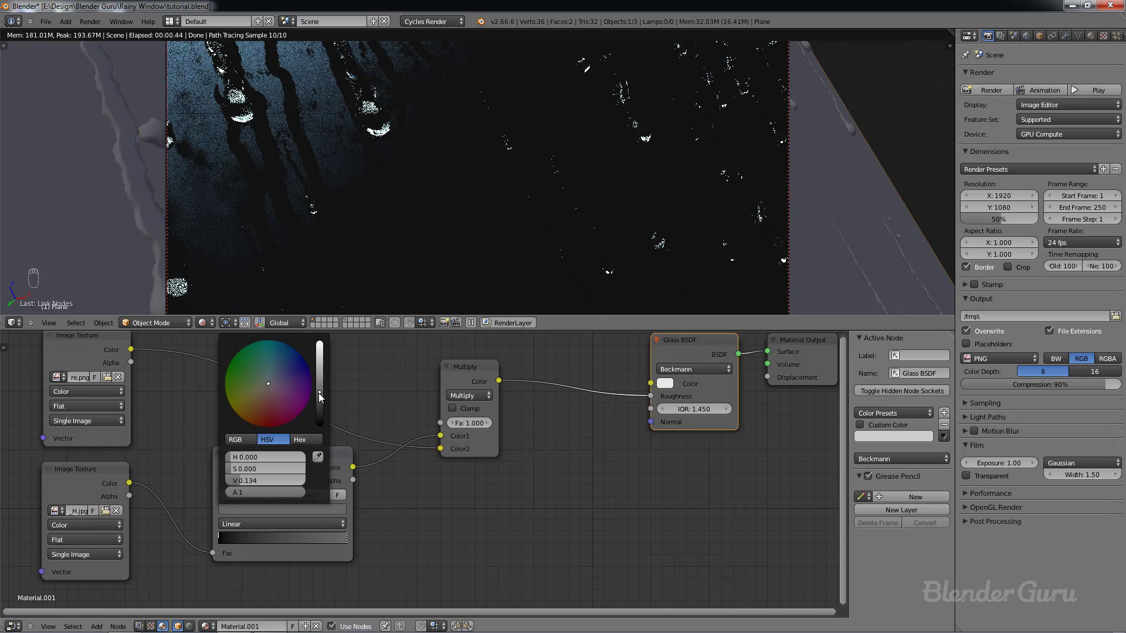
pyautogui.moveTo(319, 393); pyautogui.dragTo(319, 387)
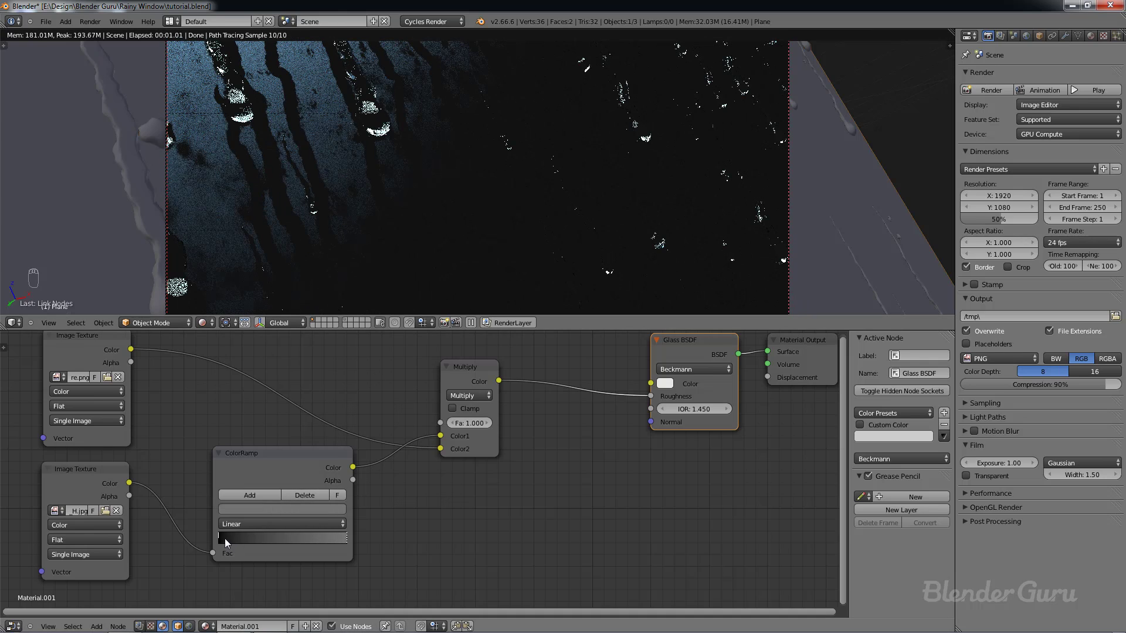
pyautogui.moveTo(226, 543); pyautogui.dragTo(289, 537)
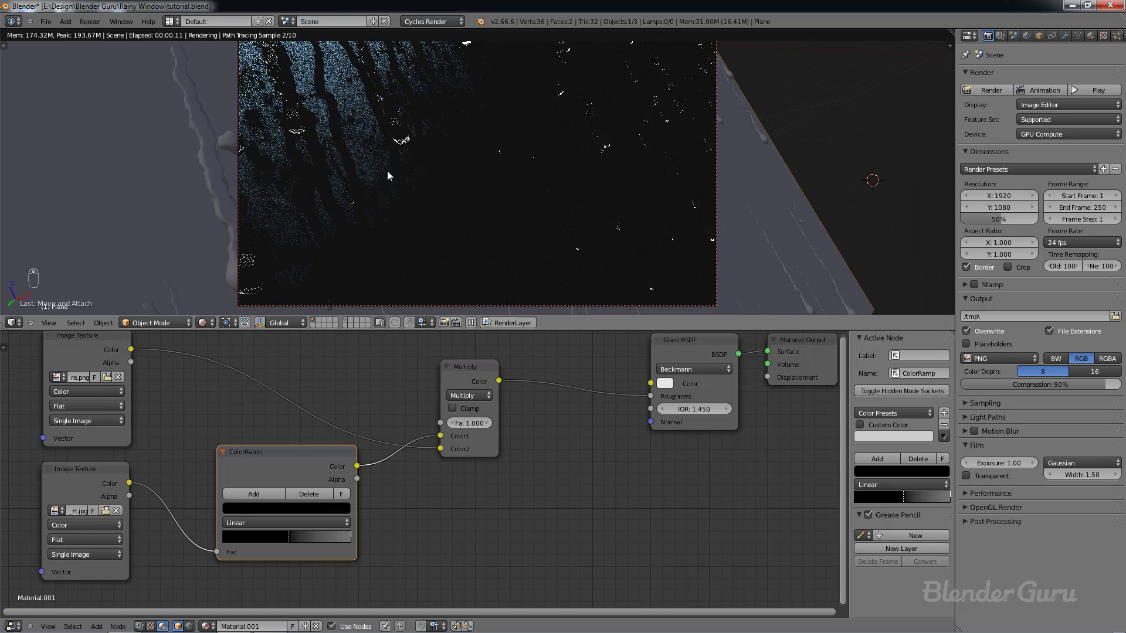
# Step: Select the emission circle and, in a wireframe top view, move it farther from the window pane and toward positive X
pyautogui.scroll(-5, 392, 177)
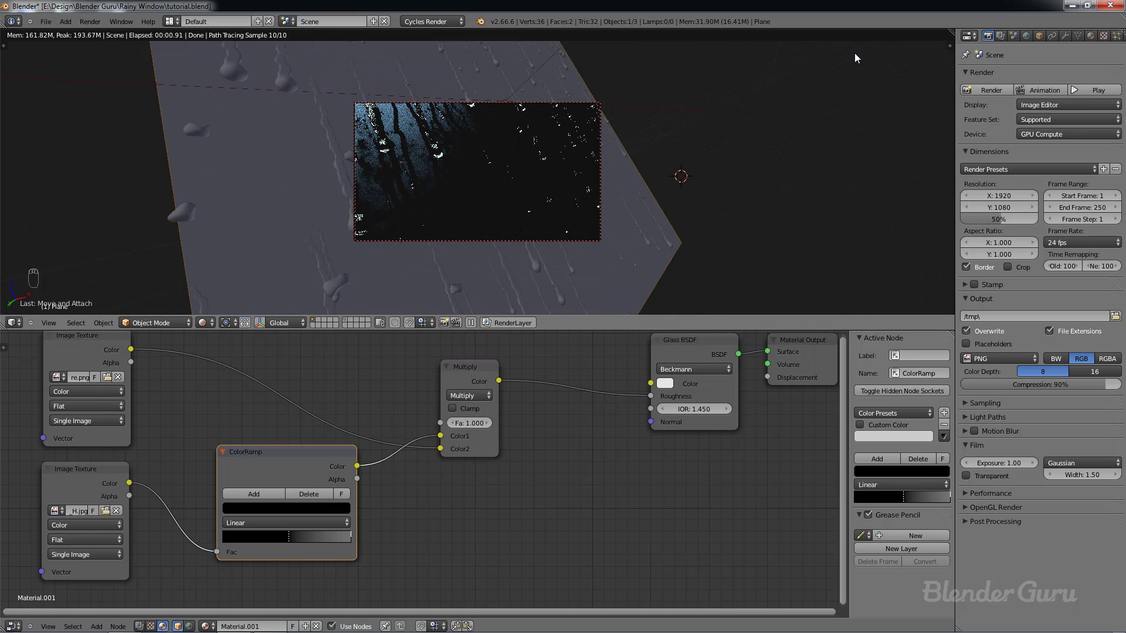
pyautogui.hotkey('shift', 'z')
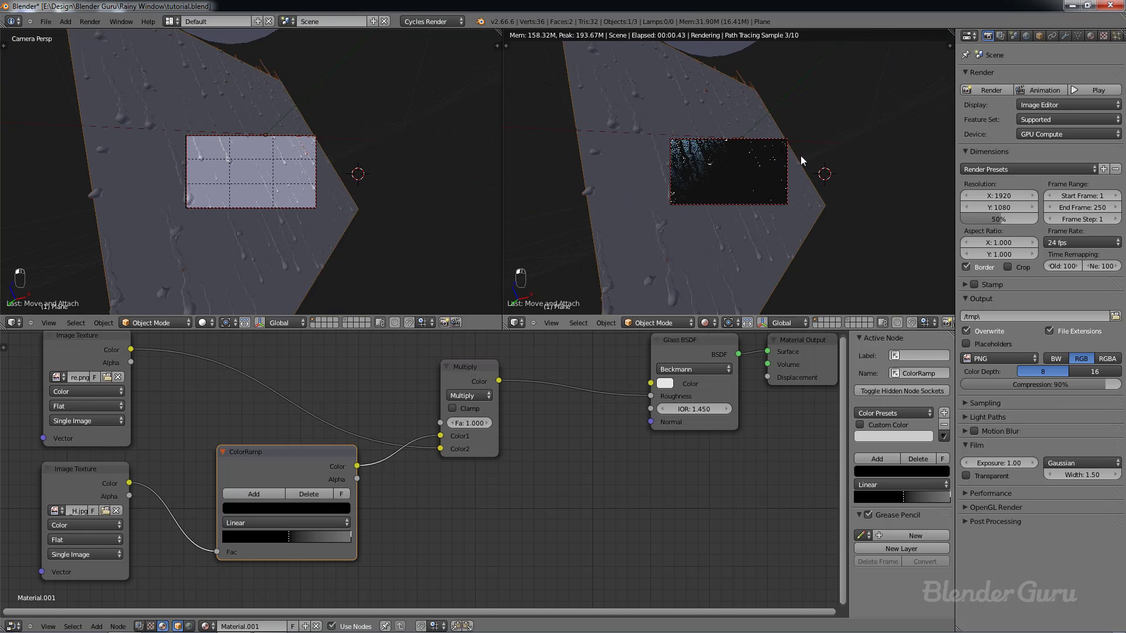
pyautogui.scroll(1, 803, 157)
pyautogui.rightClick(252, 45)
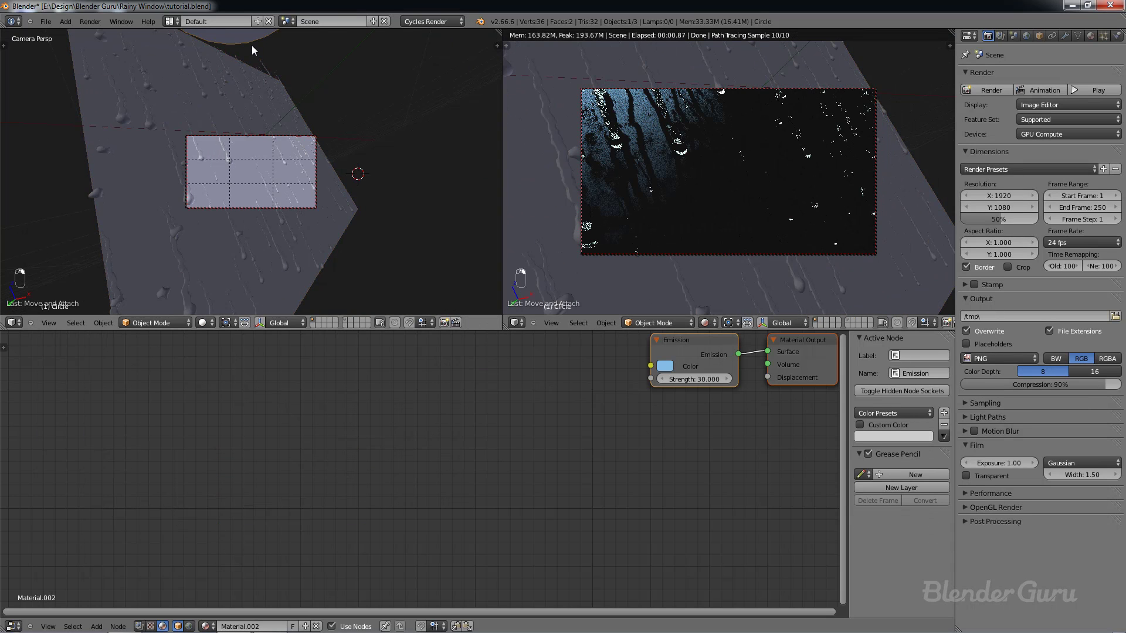
pyautogui.press('KP_7')
pyautogui.press('z')
pyautogui.press('g')
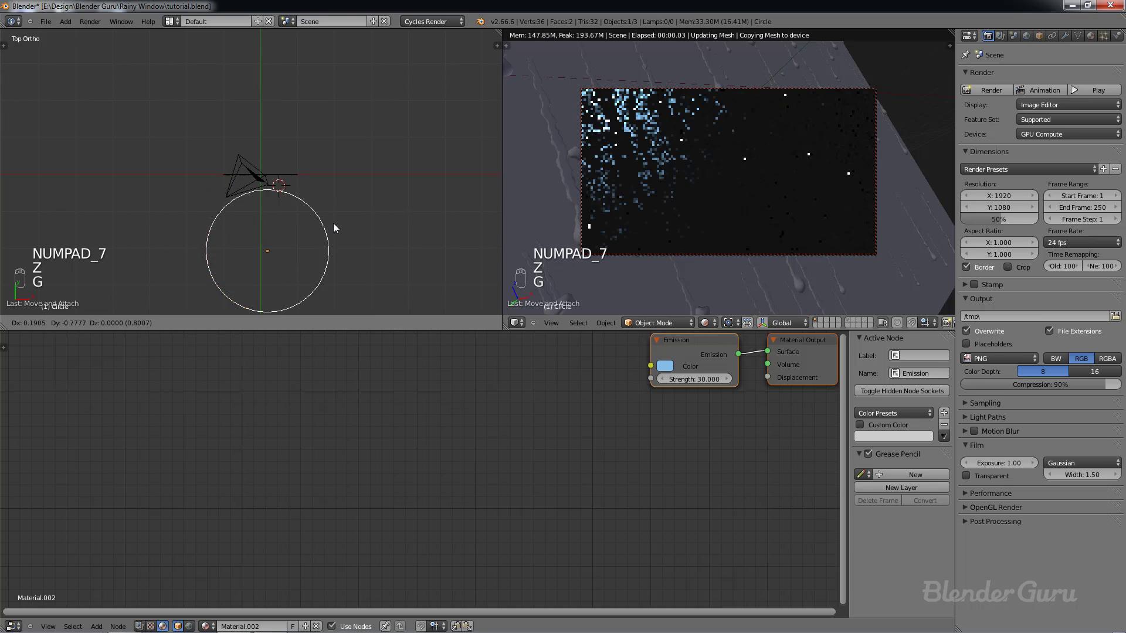
pyautogui.click(368, 253)
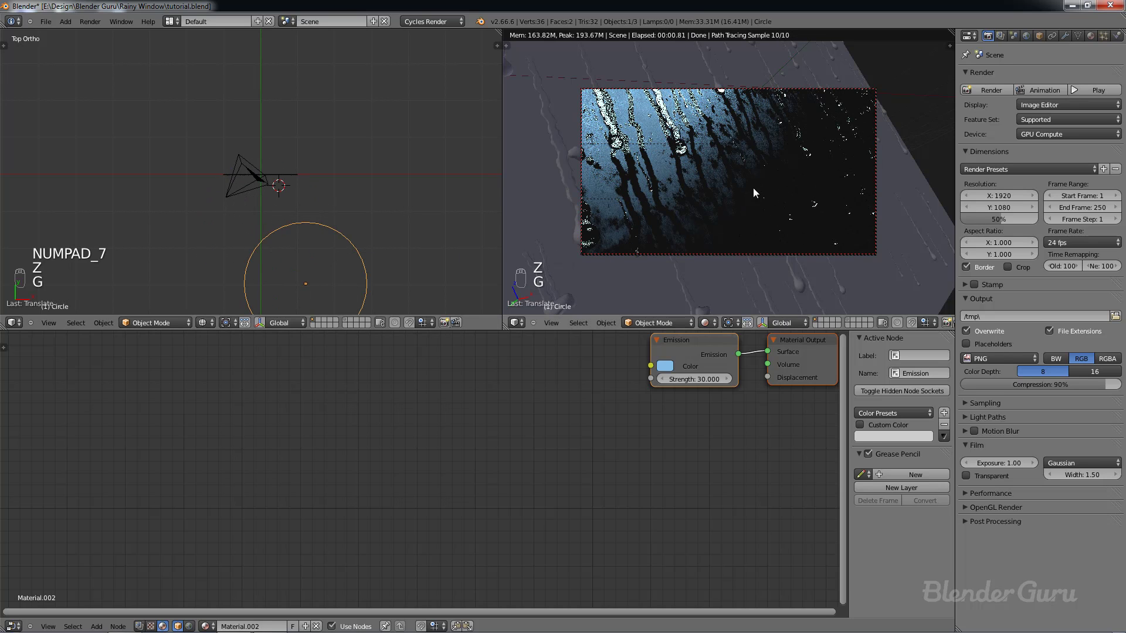
# Step: Nudge the emission circle slightly back toward the window pane in two small moves and save over tutorial.blend
pyautogui.press('g')
pyautogui.click(360, 253)
pyautogui.scroll(2, 639, 216)
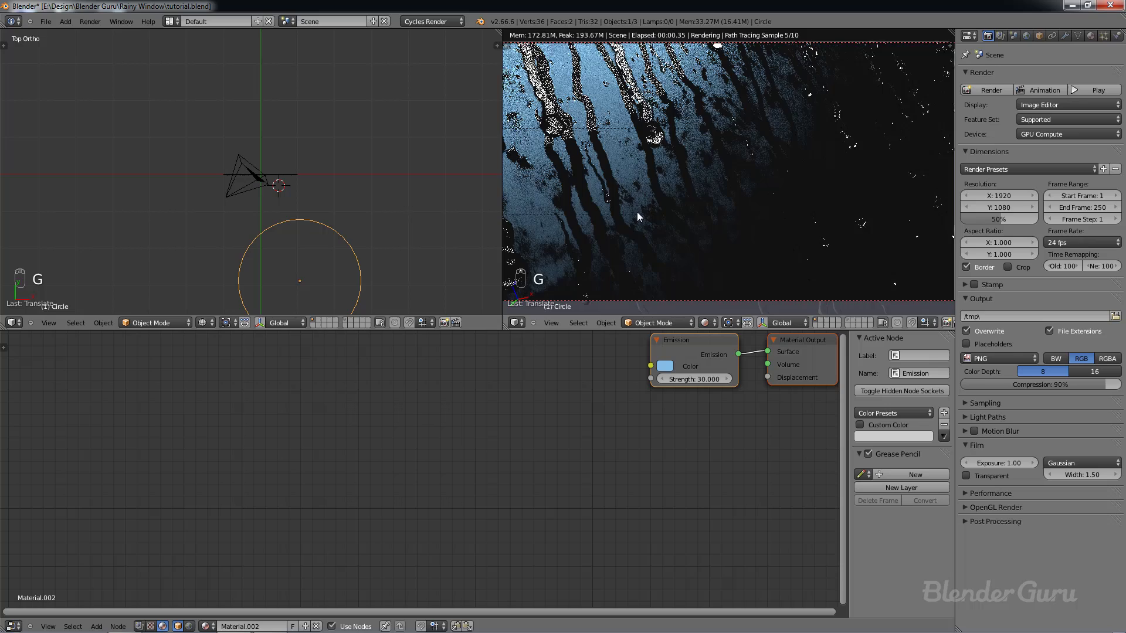
pyautogui.scroll(-2, 637, 212)
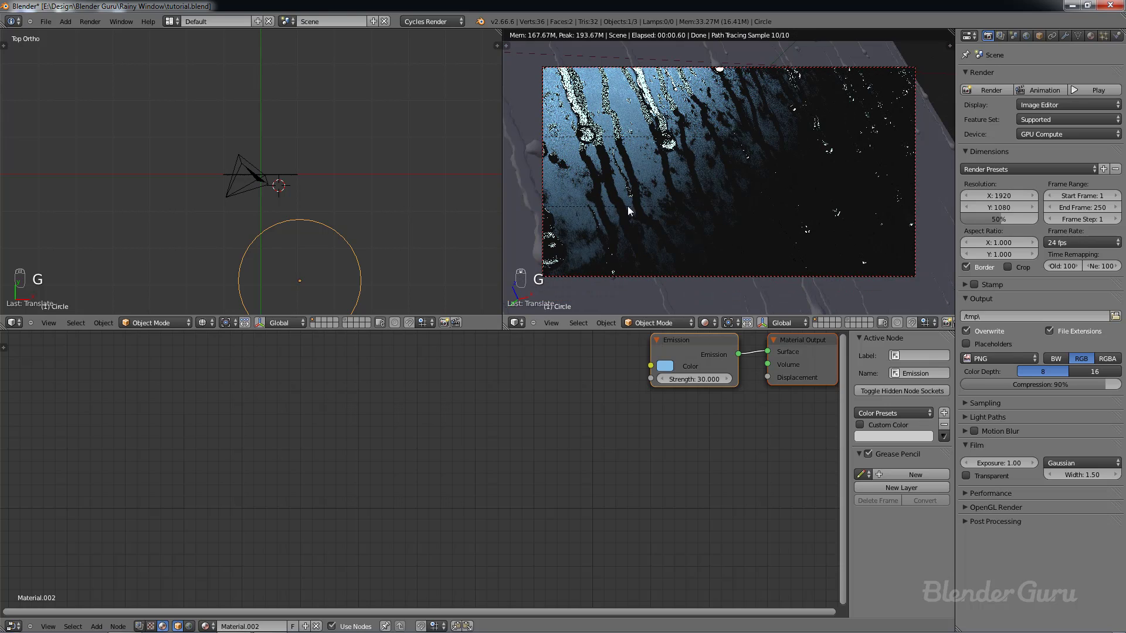
pyautogui.press('g')
pyautogui.click(326, 241)
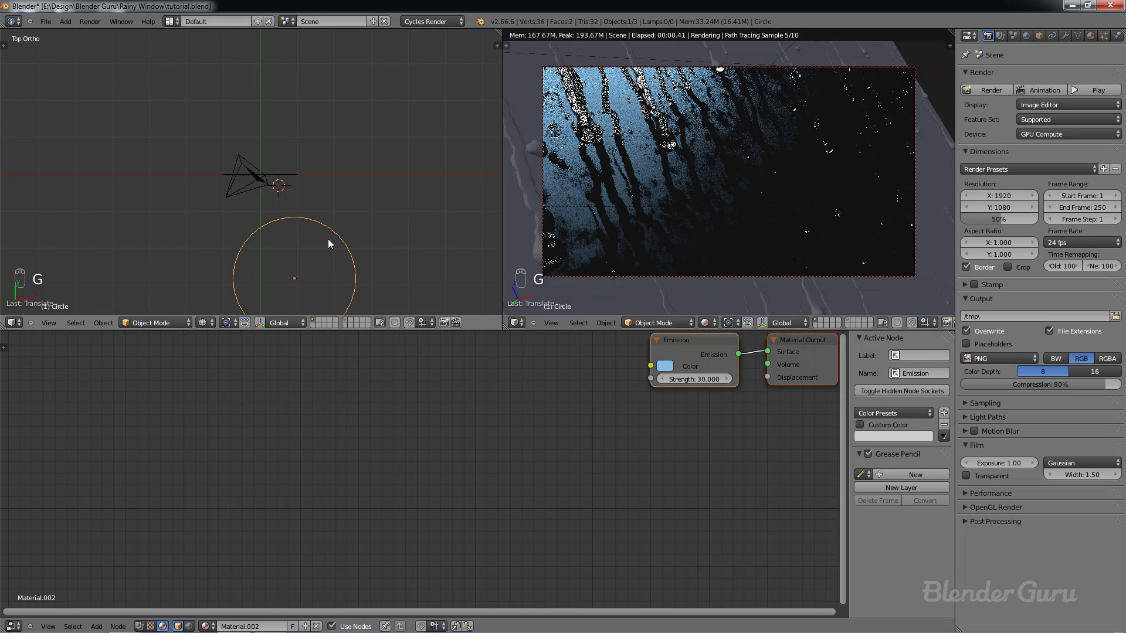
pyautogui.hotkey('ctrl', 's')
pyautogui.click(327, 243)
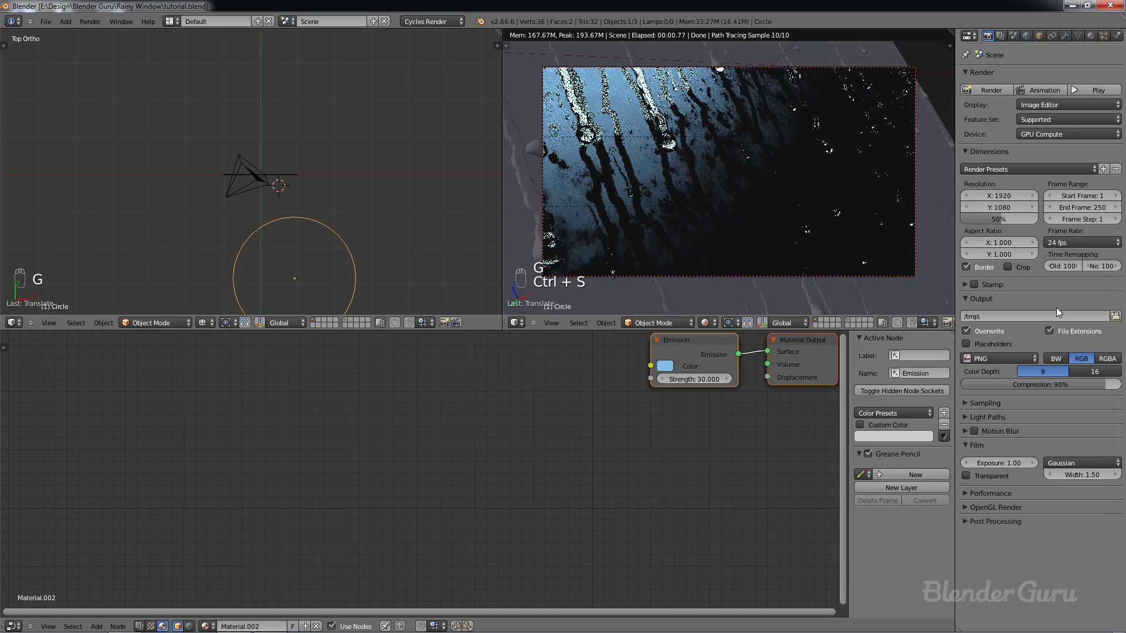
# Step: Set the render samples to 500 in the sampling settings
pyautogui.click(965, 299)
pyautogui.click(965, 313)
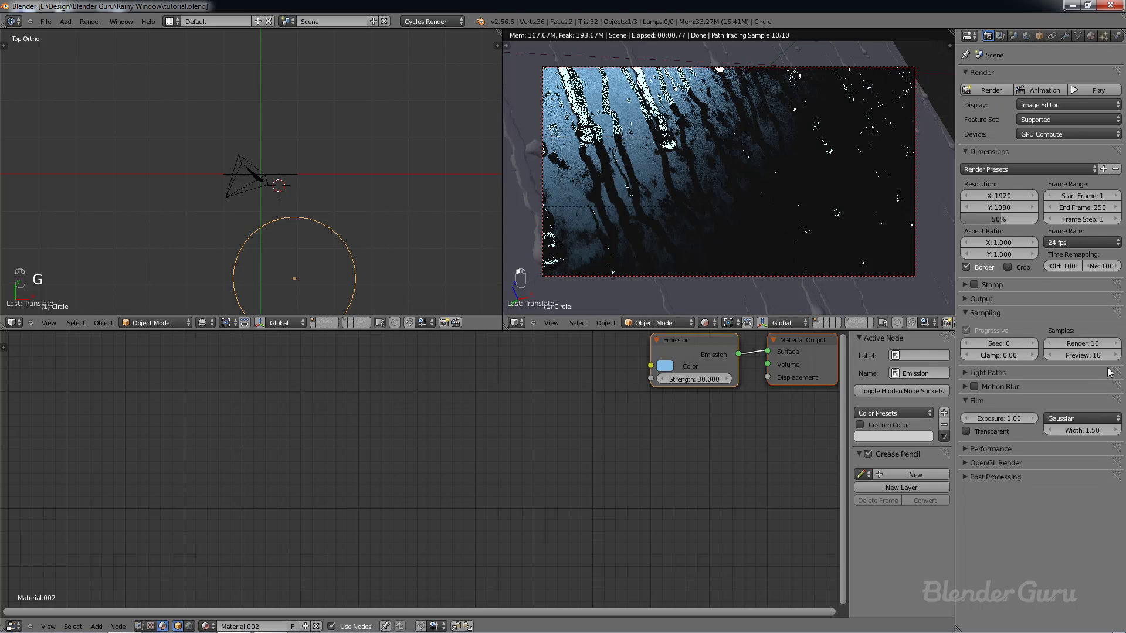
pyautogui.click(1084, 343)
pyautogui.write('500')
pyautogui.press('Return')
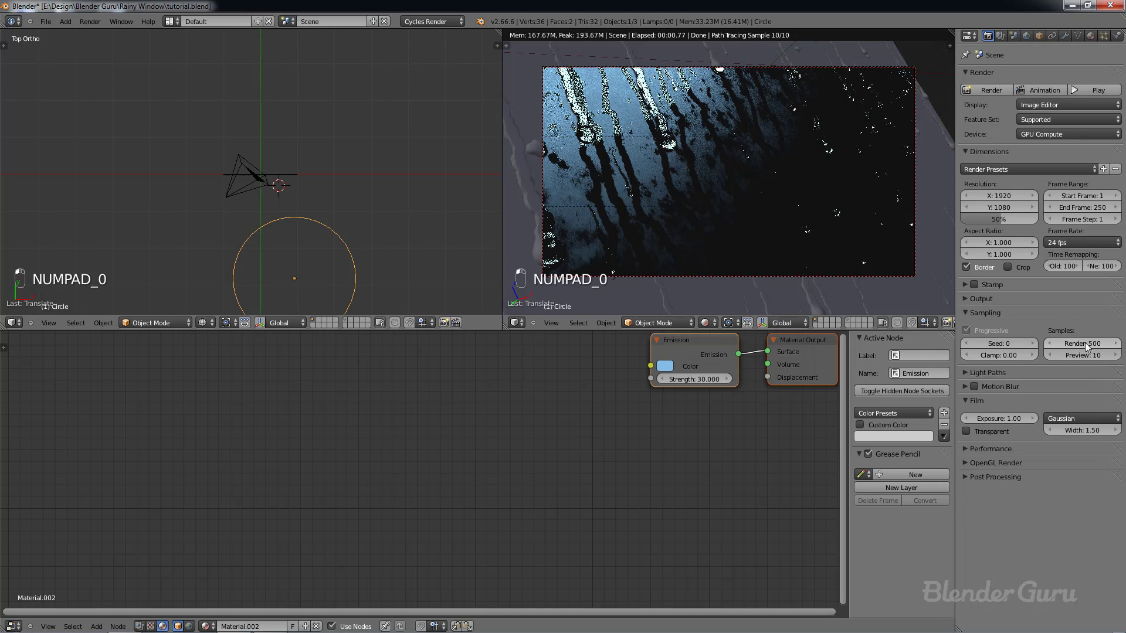
# Step: Set the render tile size to 256 in both X and Y in the performance settings
pyautogui.click(966, 449)
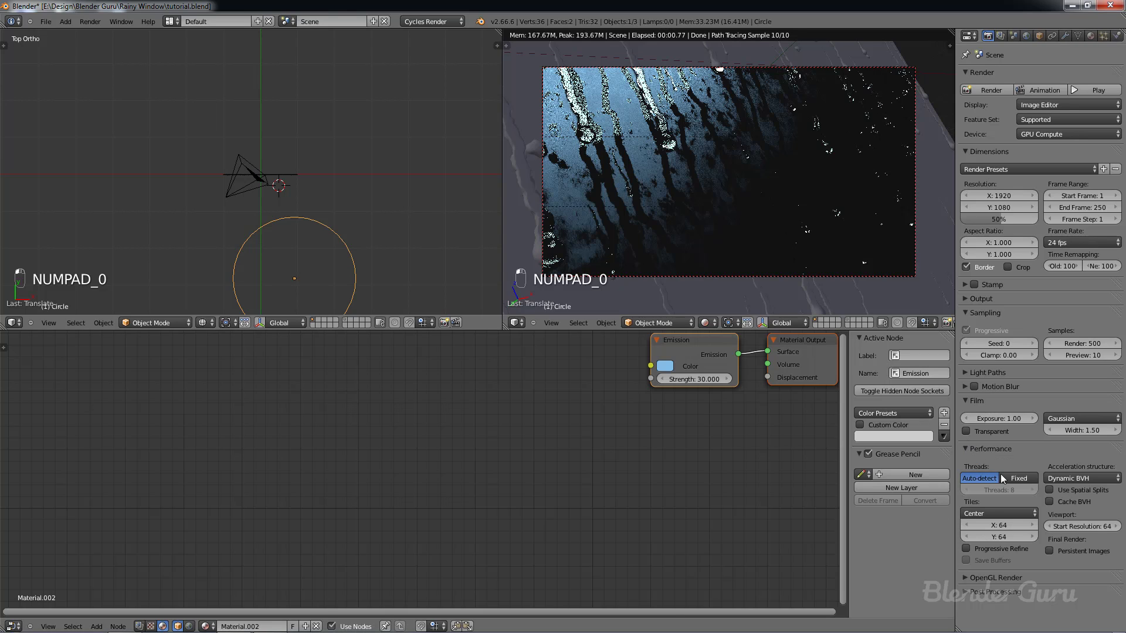
pyautogui.click(997, 525)
pyautogui.write('256')
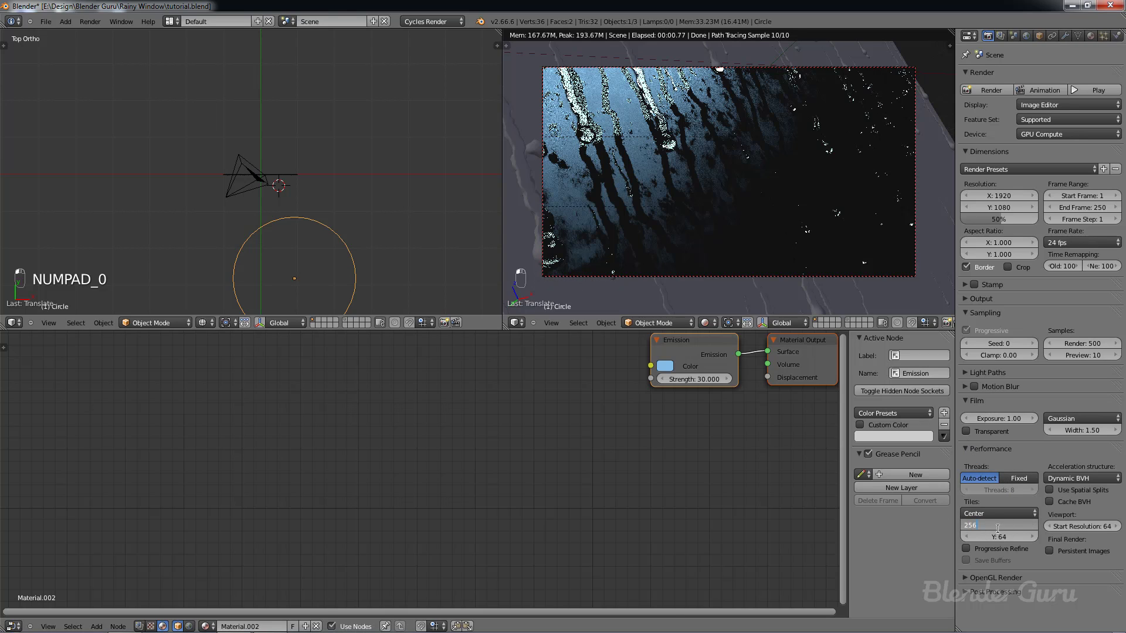
pyautogui.press('Tab')
pyautogui.write('256')
pyautogui.press('Return')
# Step: Save over tutorial.blend, render the image, and inspect the water drops as the tiles appear
pyautogui.hotkey('ctrl', 's')
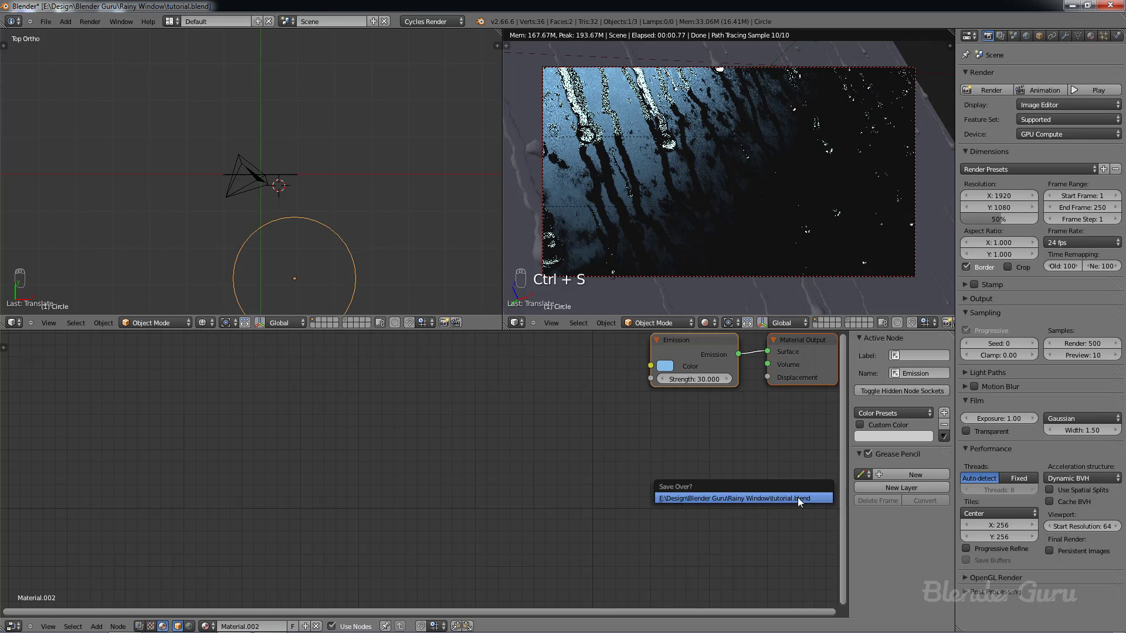
pyautogui.click(799, 501)
pyautogui.click(990, 90)
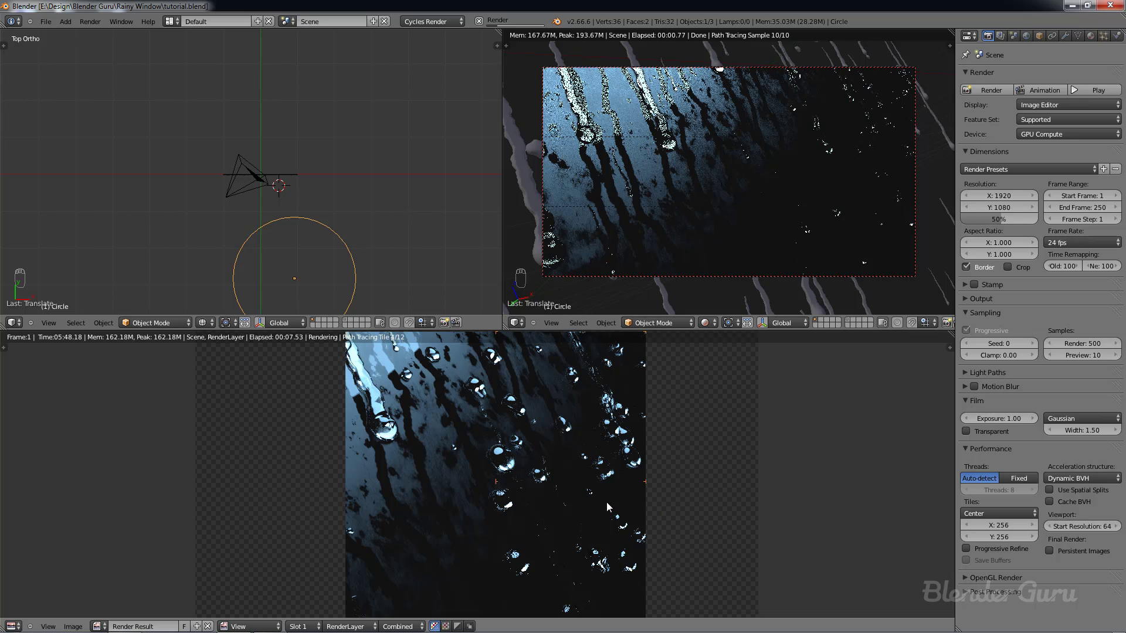
pyautogui.moveTo(600, 471); pyautogui.dragTo(622, 463, button='middle')
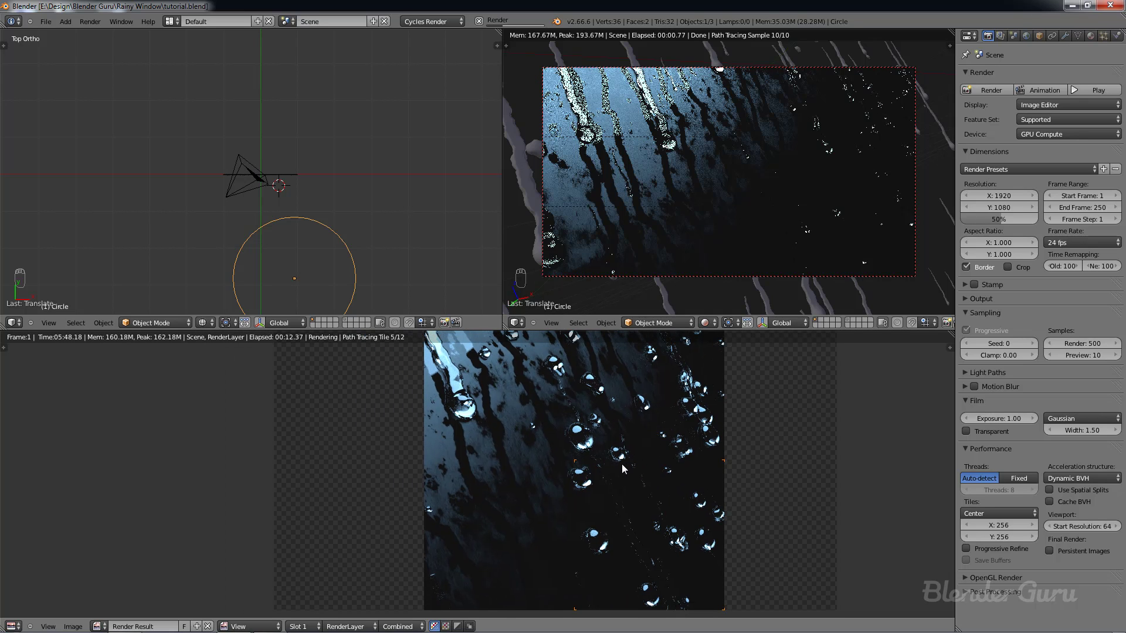
pyautogui.moveTo(606, 449); pyautogui.dragTo(509, 468, button='middle')
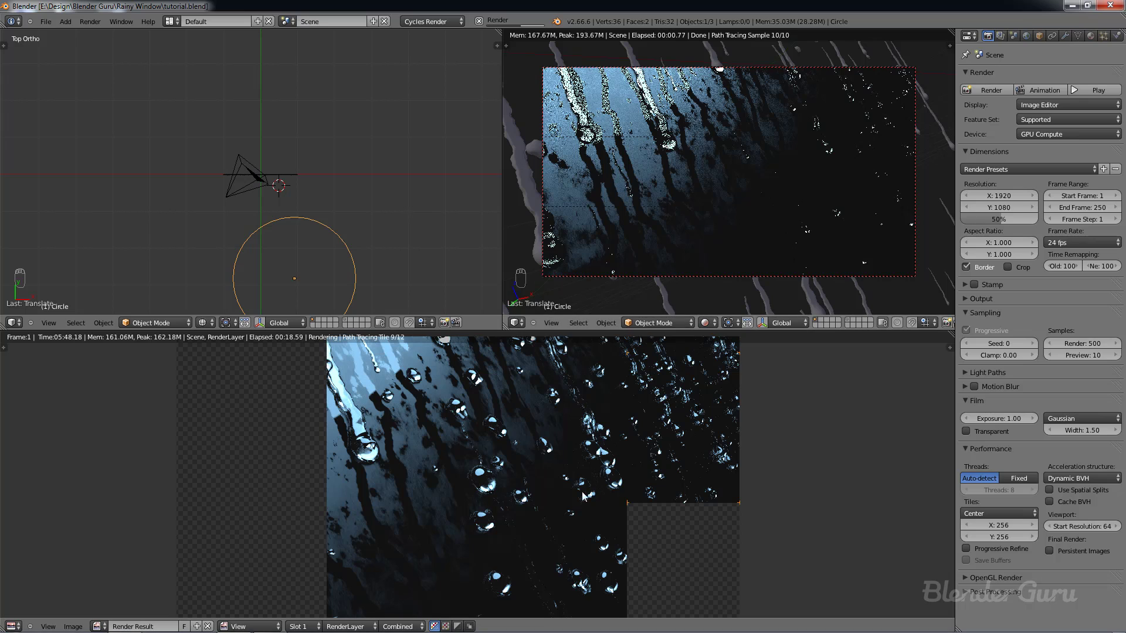
pyautogui.moveTo(600, 502); pyautogui.dragTo(554, 499, button='middle')
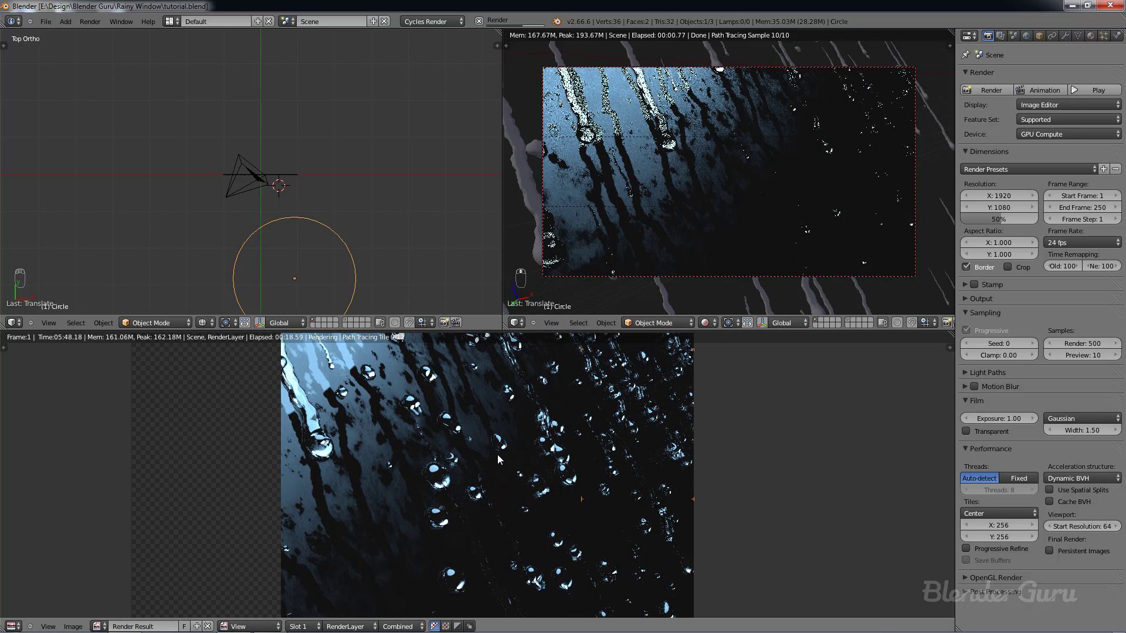
# Step: Set the viewport display percentage of the window plane's first particle system, which uses the Rain Drops group, to 100
pyautogui.click(1104, 37)
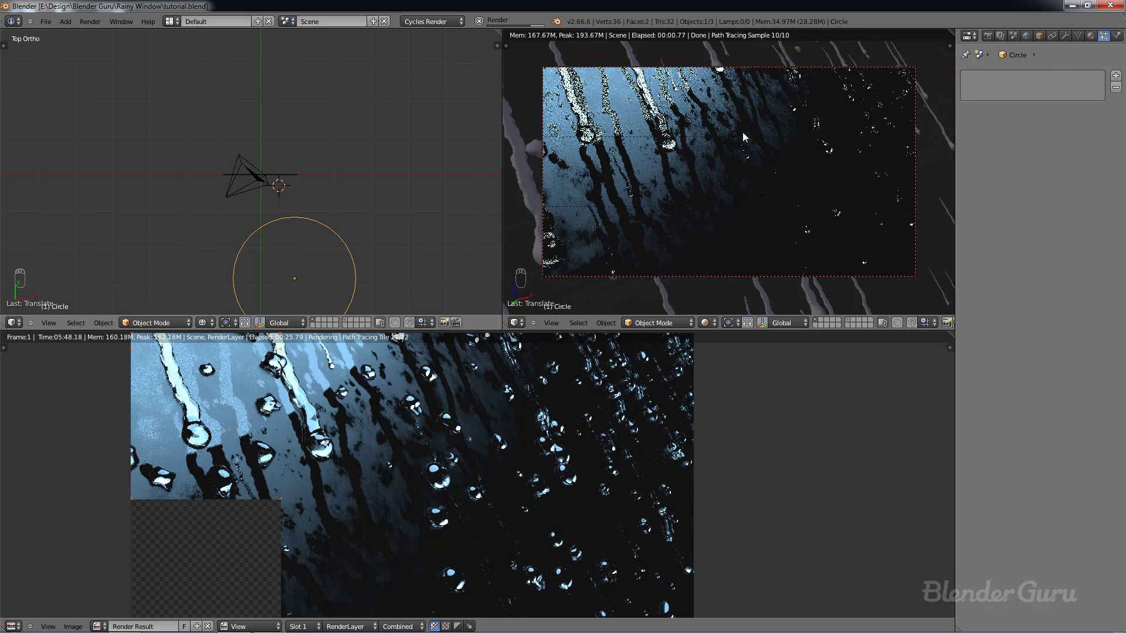
pyautogui.rightClick(295, 176)
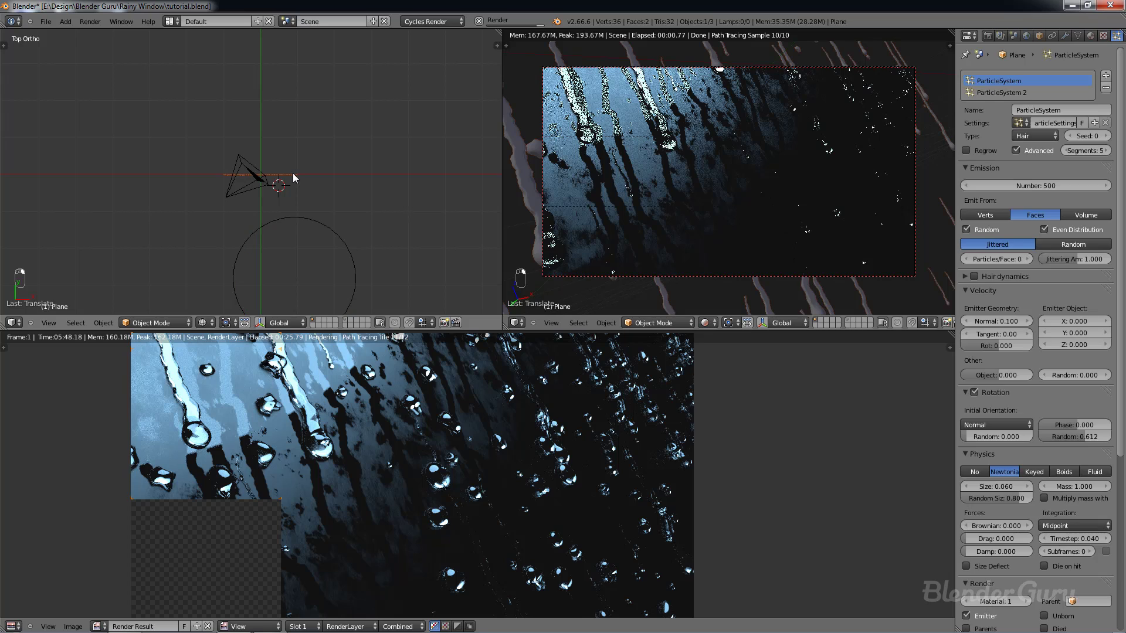
pyautogui.click(1021, 92)
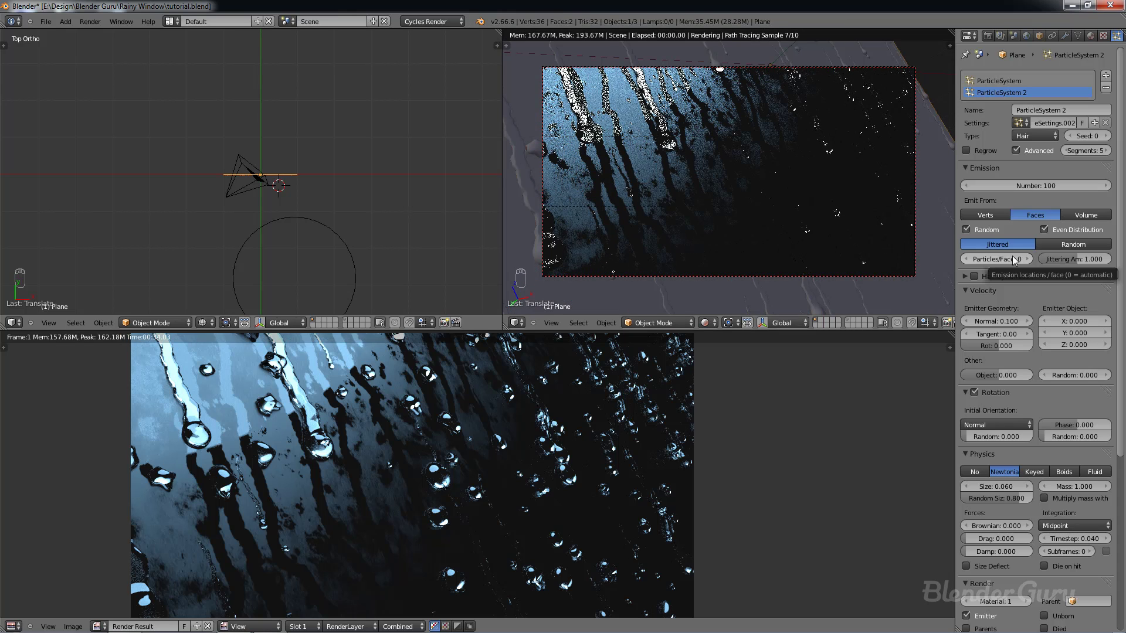
pyautogui.scroll(4, 333, 203)
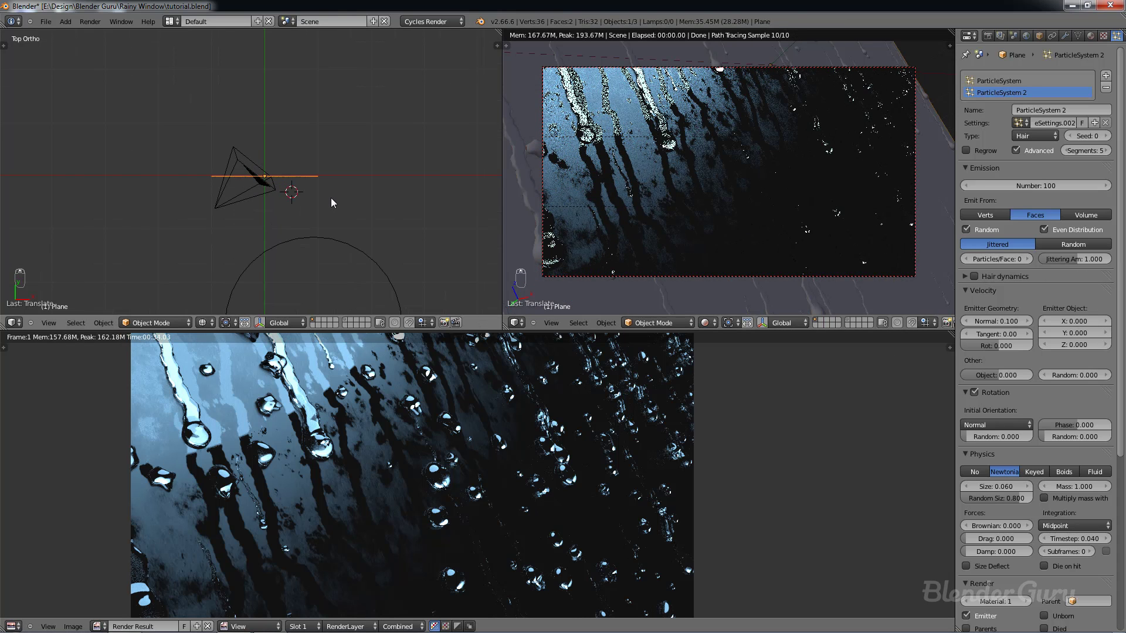
pyautogui.press('KP_0')
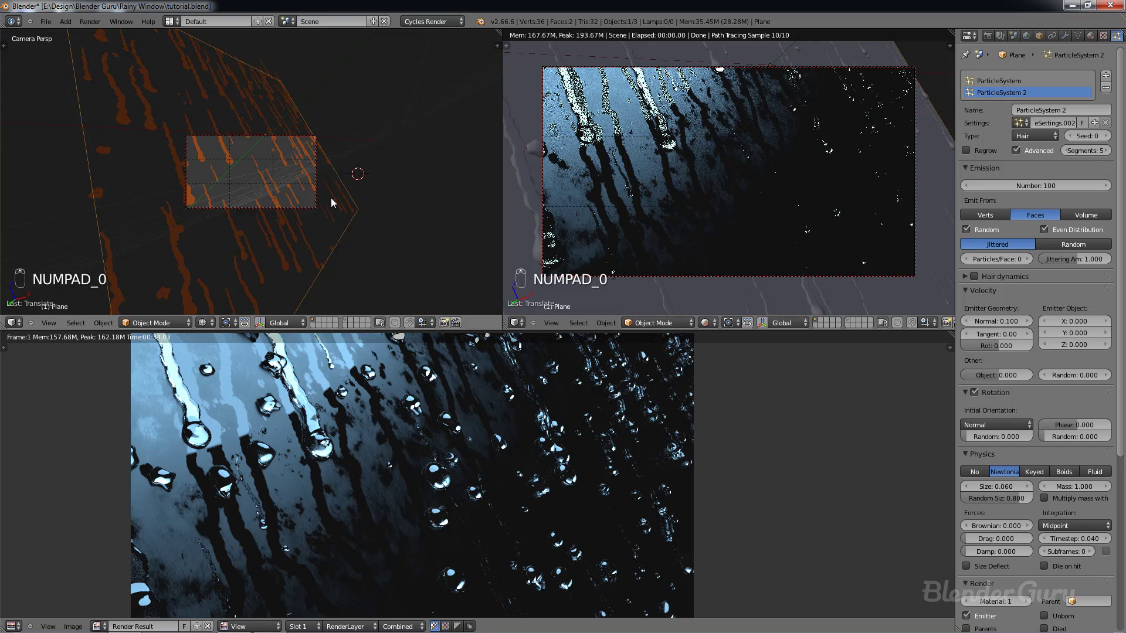
pyautogui.click(1007, 81)
pyautogui.scroll(-11, 1023, 352)
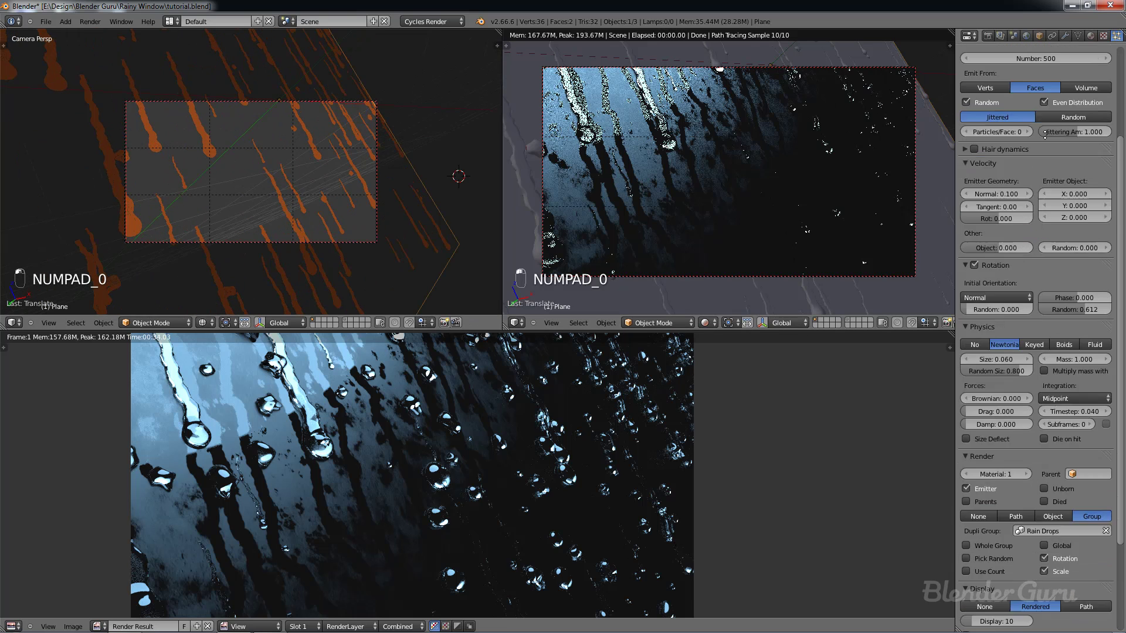
pyautogui.moveTo(991, 499); pyautogui.dragTo(1076, 499)
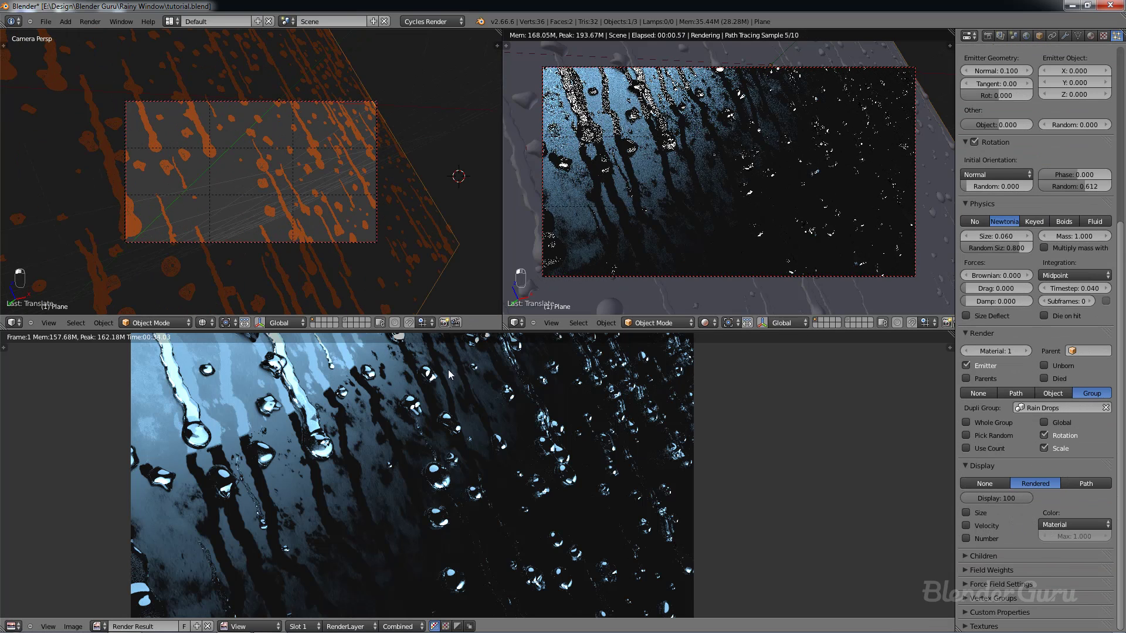
# Step: Switch the camera view to solid shading and compare the raindrops on the pane with the rendered image
pyautogui.scroll(1, 336, 213)
pyautogui.press('z')
pyautogui.scroll(2, 335, 212)
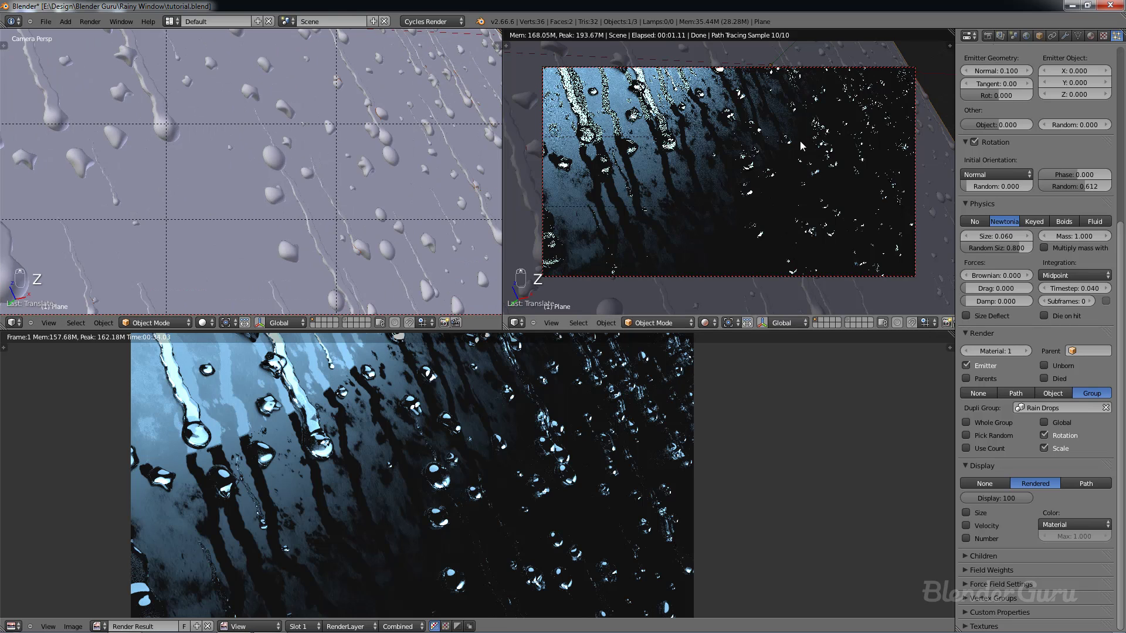
pyautogui.scroll(-1, 501, 463)
pyautogui.scroll(1, 501, 463)
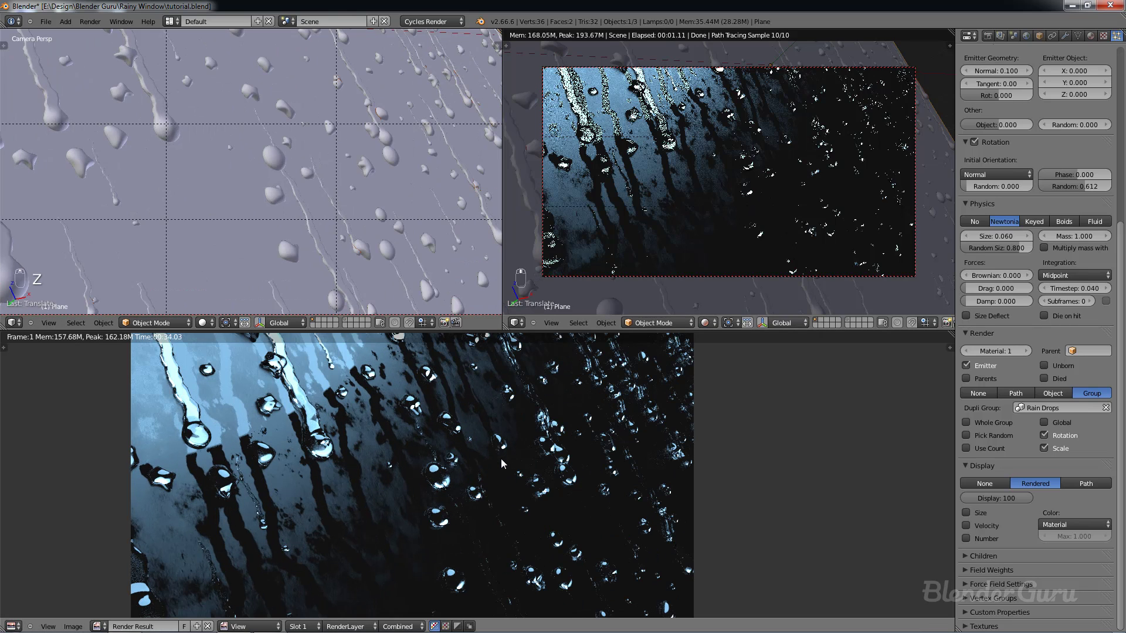
pyautogui.scroll(-1, 501, 464)
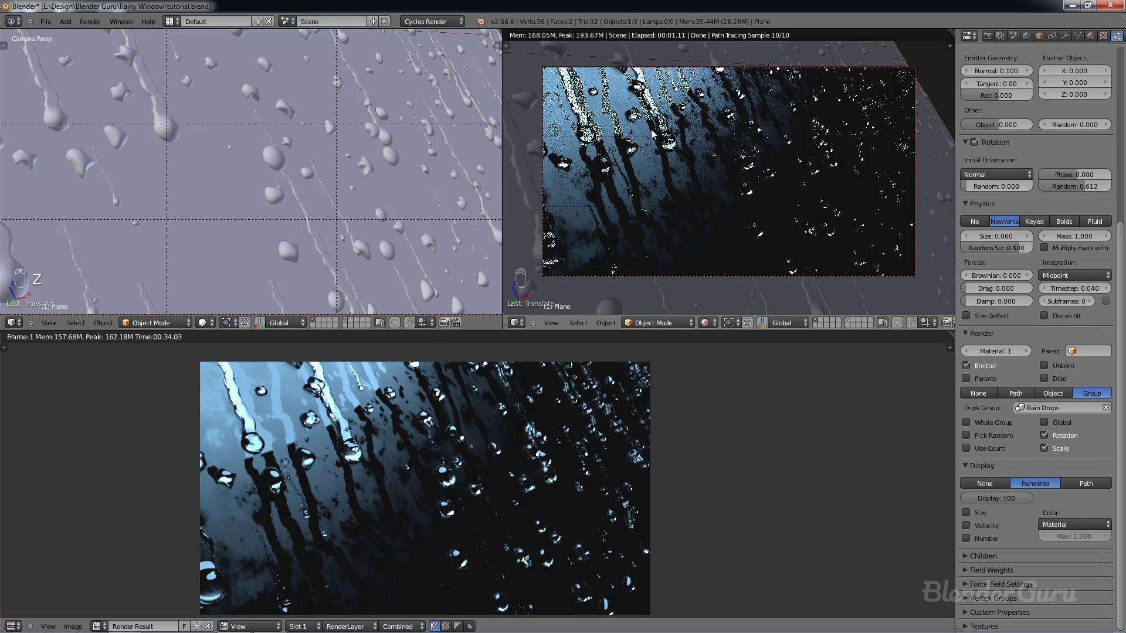
pyautogui.scroll(-4, 713, 120)
pyautogui.scroll(4, 727, 191)
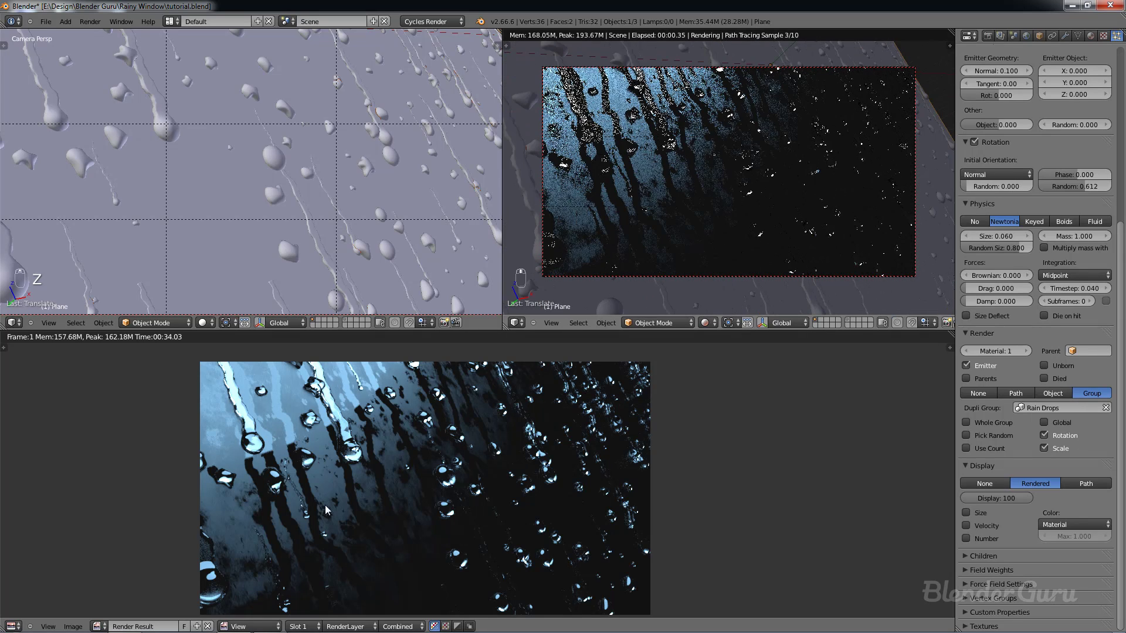
pyautogui.scroll(-3, 351, 173)
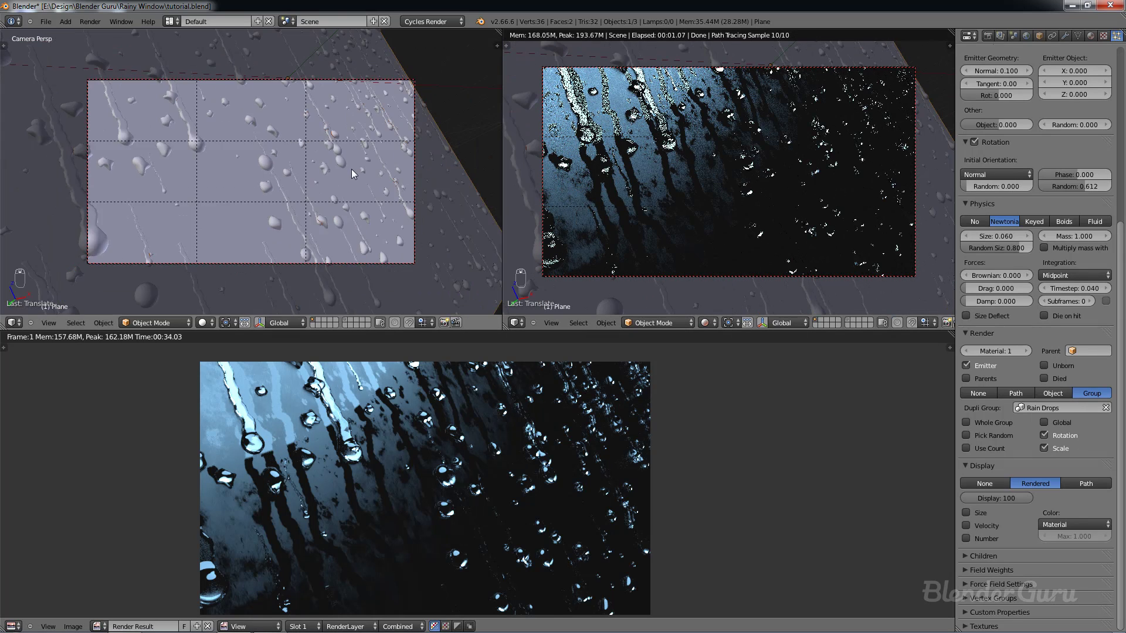
# Step: Select the emission circle and move it in top view toward the window pane until its edge overlaps the pane
pyautogui.moveTo(351, 169); pyautogui.dragTo(326, 101, button='middle')
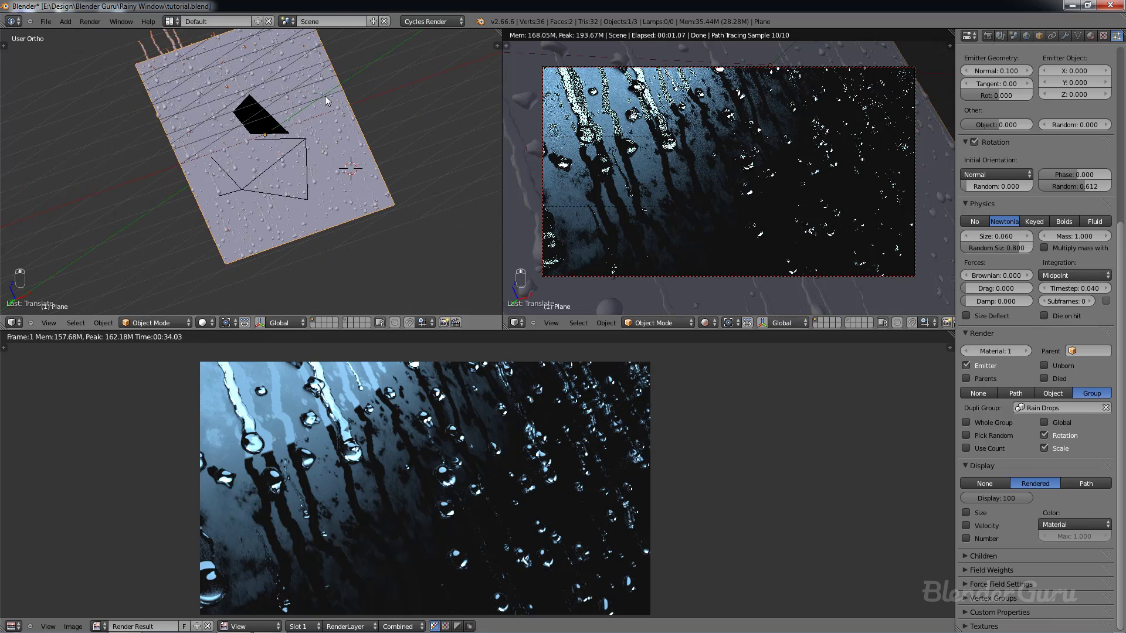
pyautogui.scroll(-5, 312, 60)
pyautogui.rightClick(288, 62)
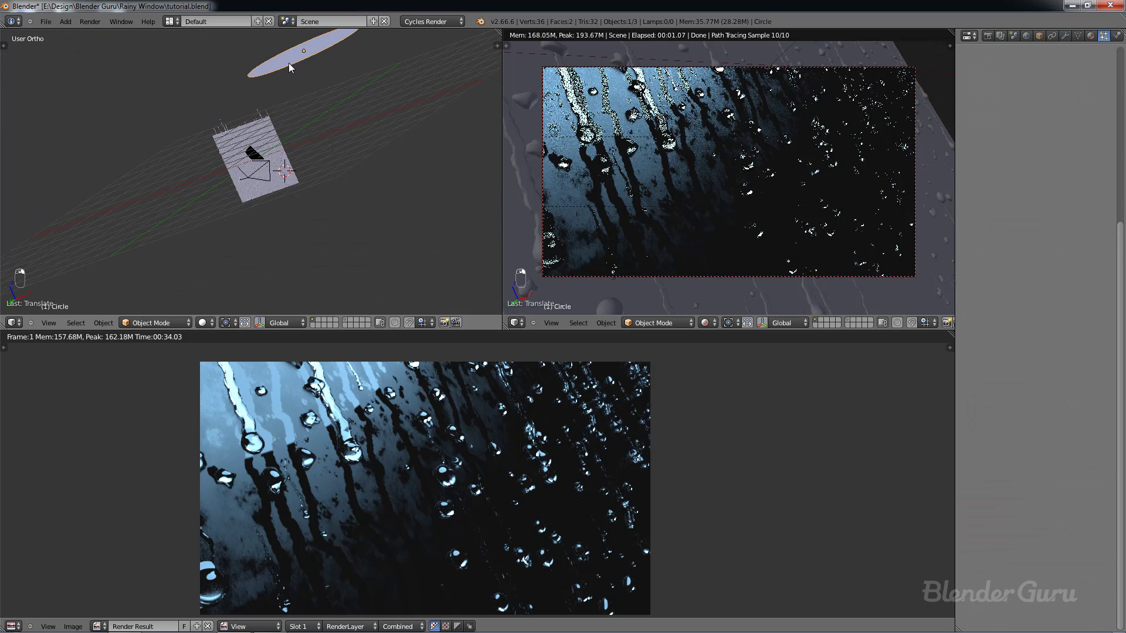
pyautogui.press('KP_7')
pyautogui.press('g')
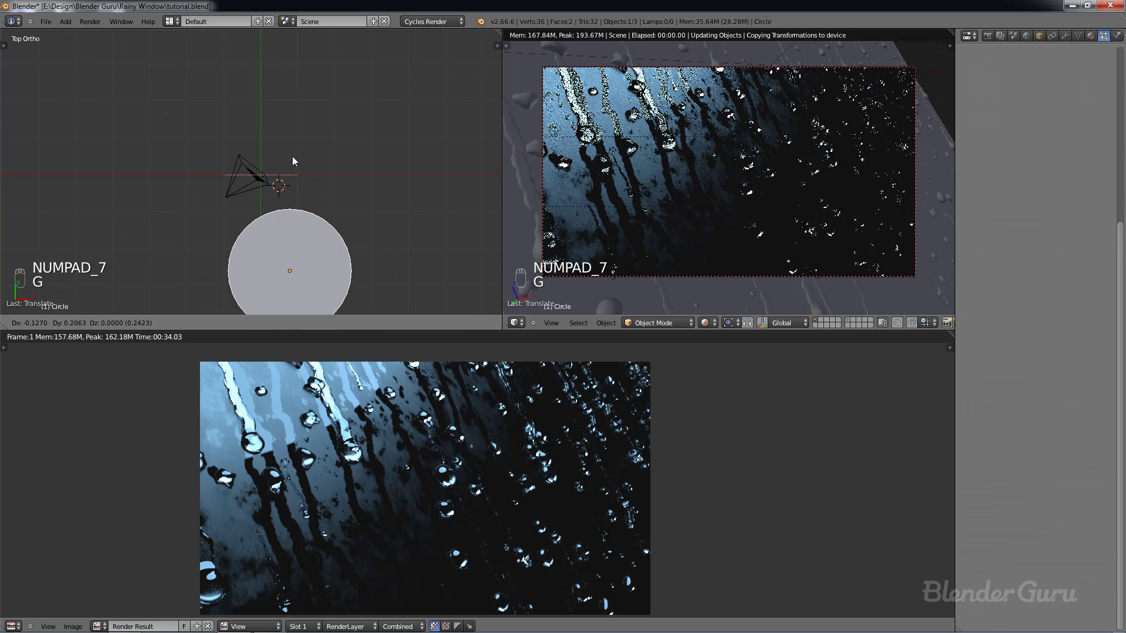
pyautogui.press('g')
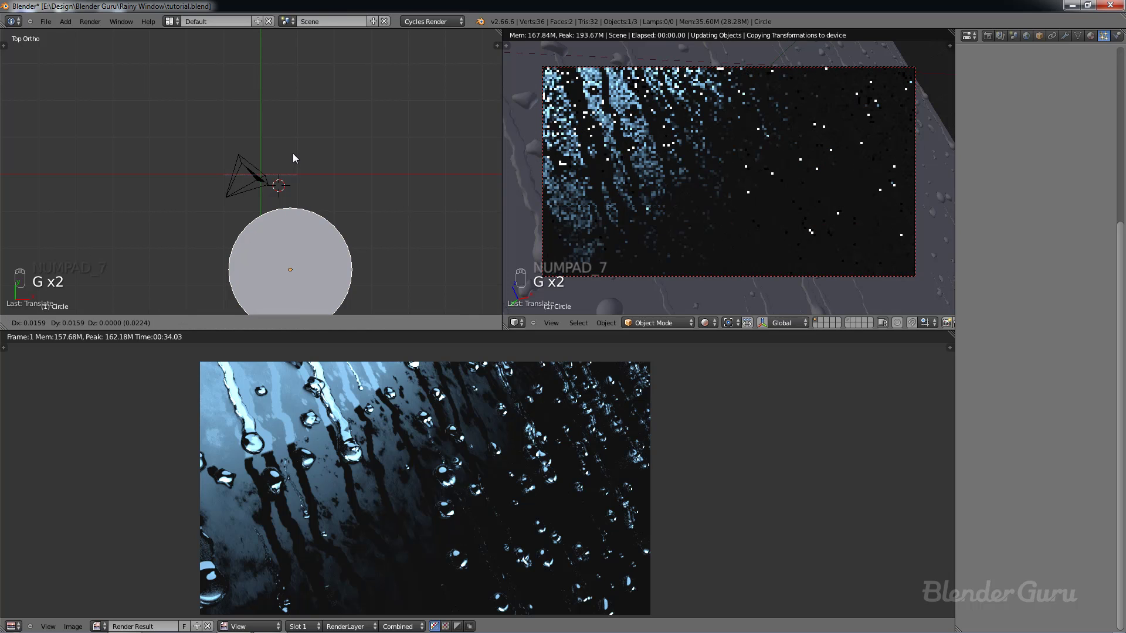
pyautogui.click(276, 119)
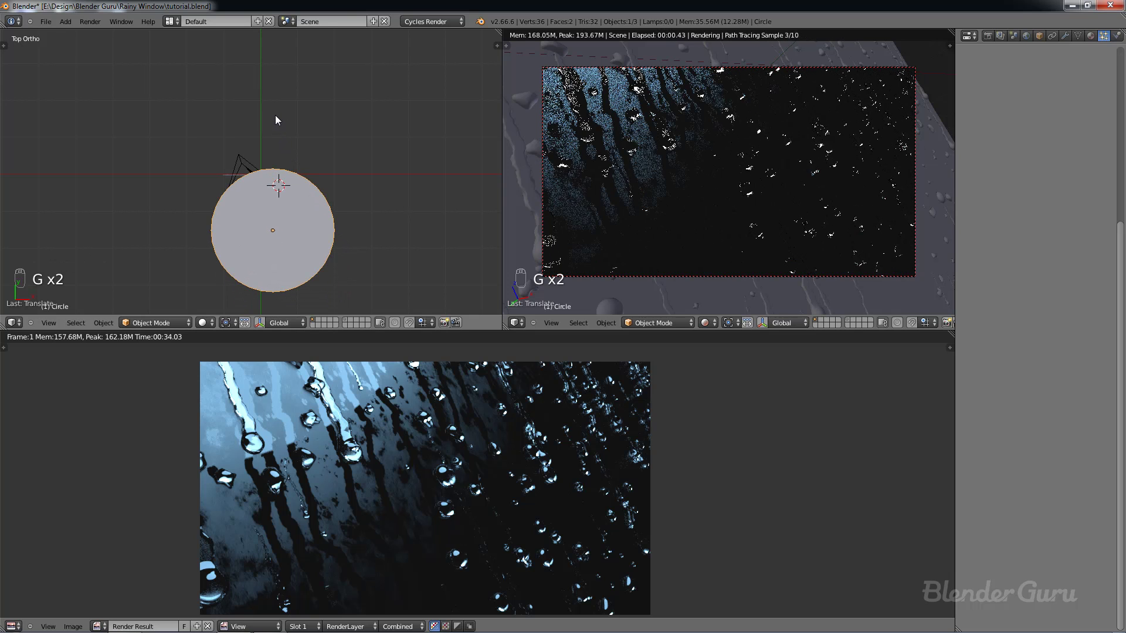
# Step: Enlarge the emission circle slightly and nudge it further over the window pane in top view
pyautogui.press('s')
pyautogui.click(347, 111)
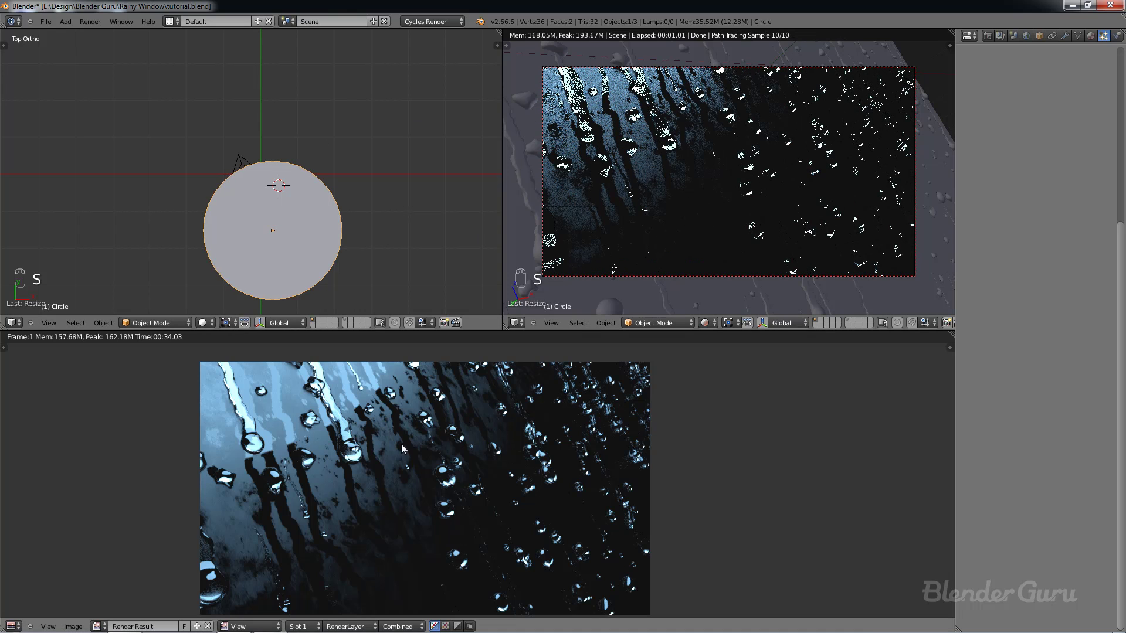
pyautogui.press('g')
pyautogui.click(347, 271)
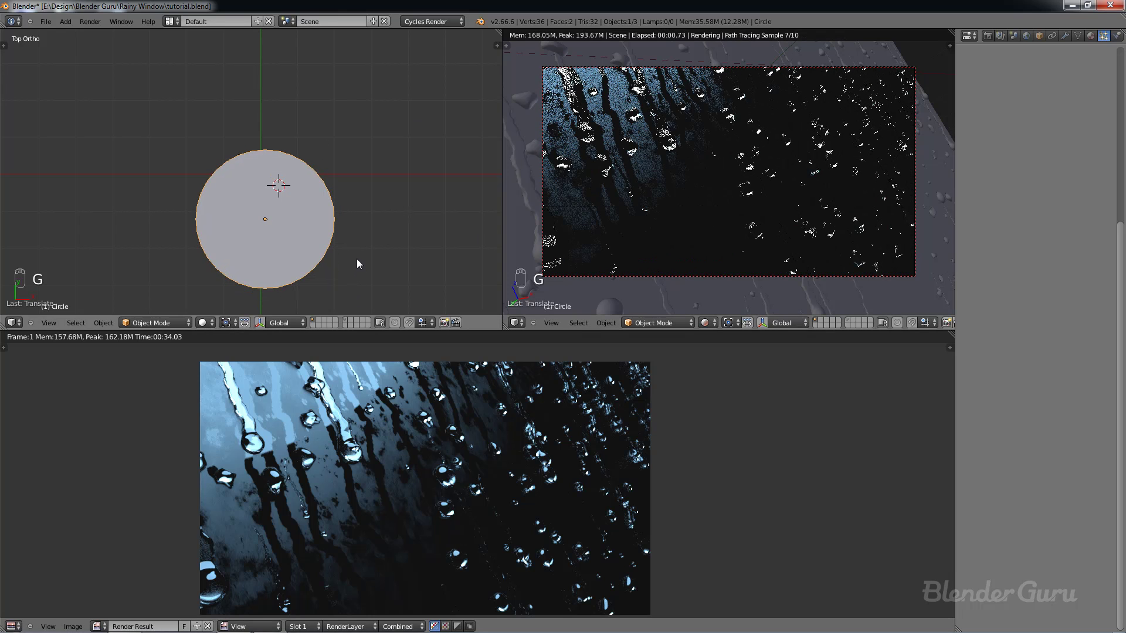
# Step: Scale the emission circle up twice, first by about 1.26, and shift it about 0.37 in X and -0.19 in Y
pyautogui.press('g')
pyautogui.press('s')
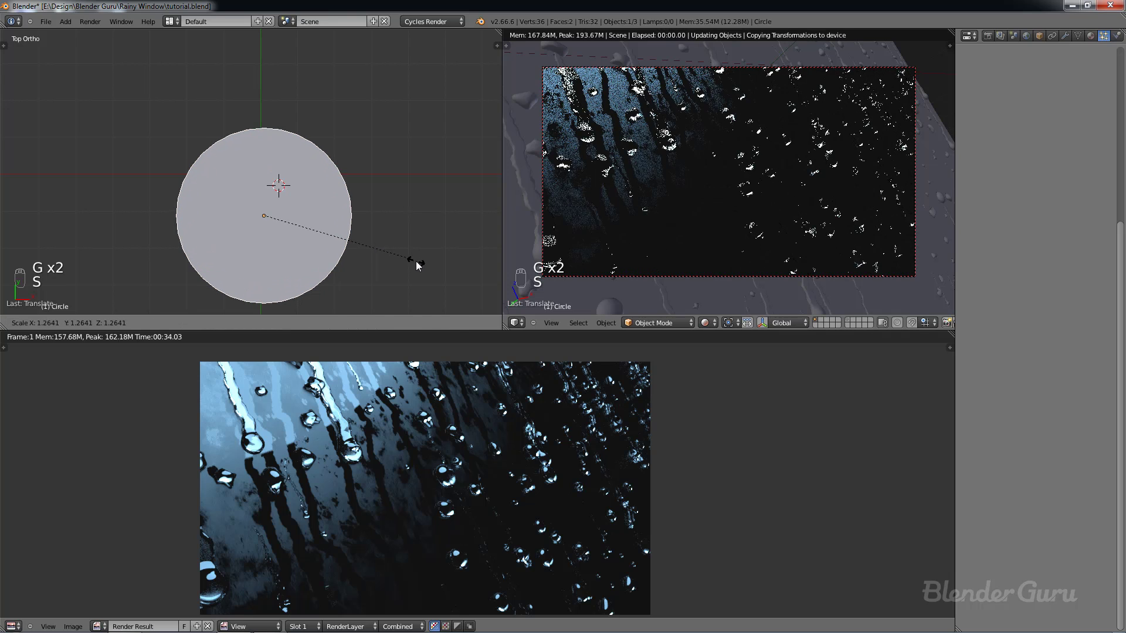
pyautogui.click(417, 262)
pyautogui.press('s')
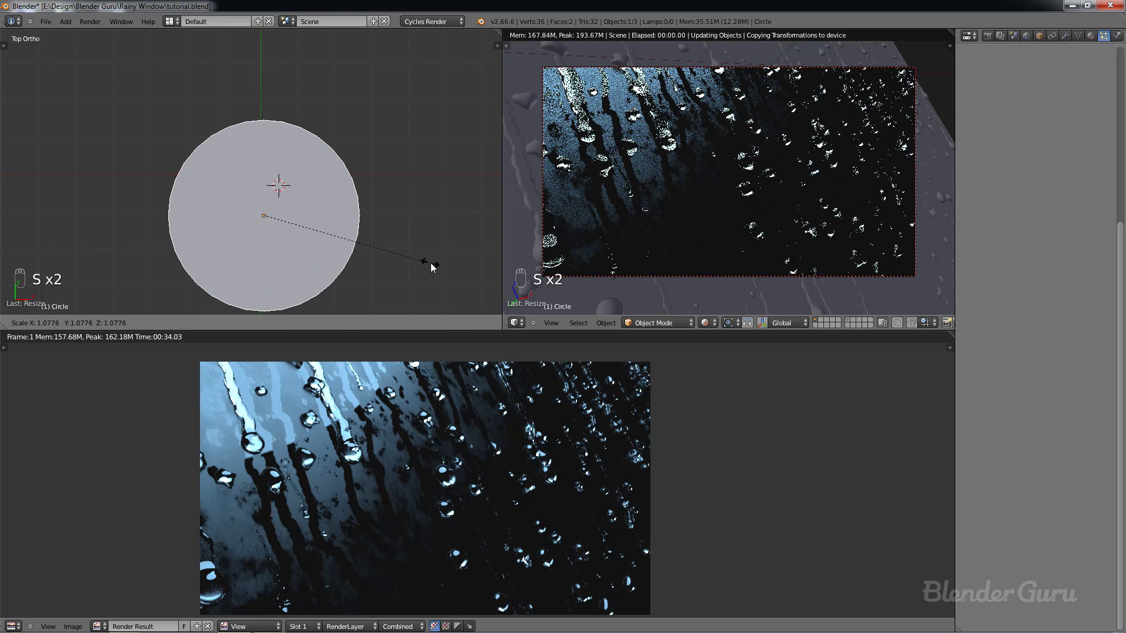
pyautogui.press('g')
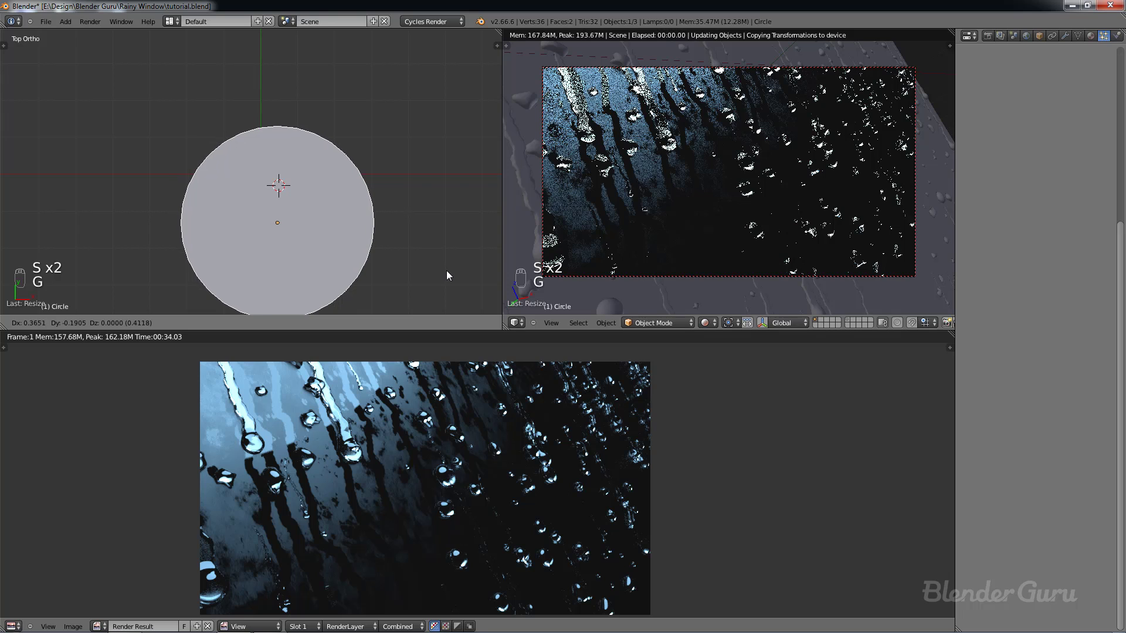
pyautogui.click(446, 274)
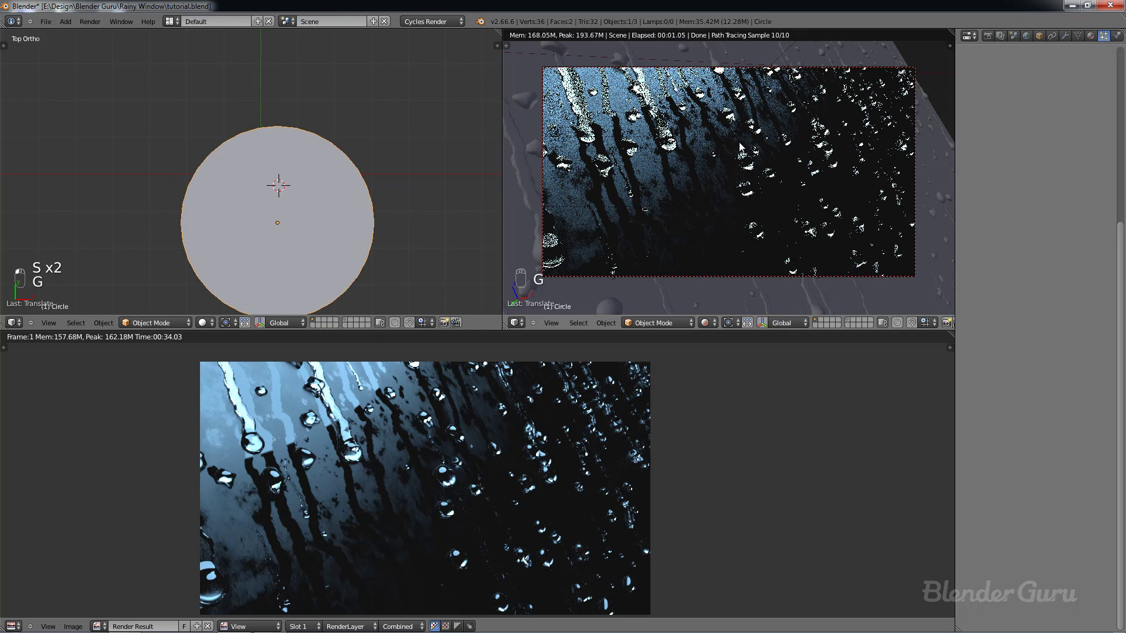
# Step: Pull the emission circle back from the window pane in top view and scale it down moderately
pyautogui.press('g')
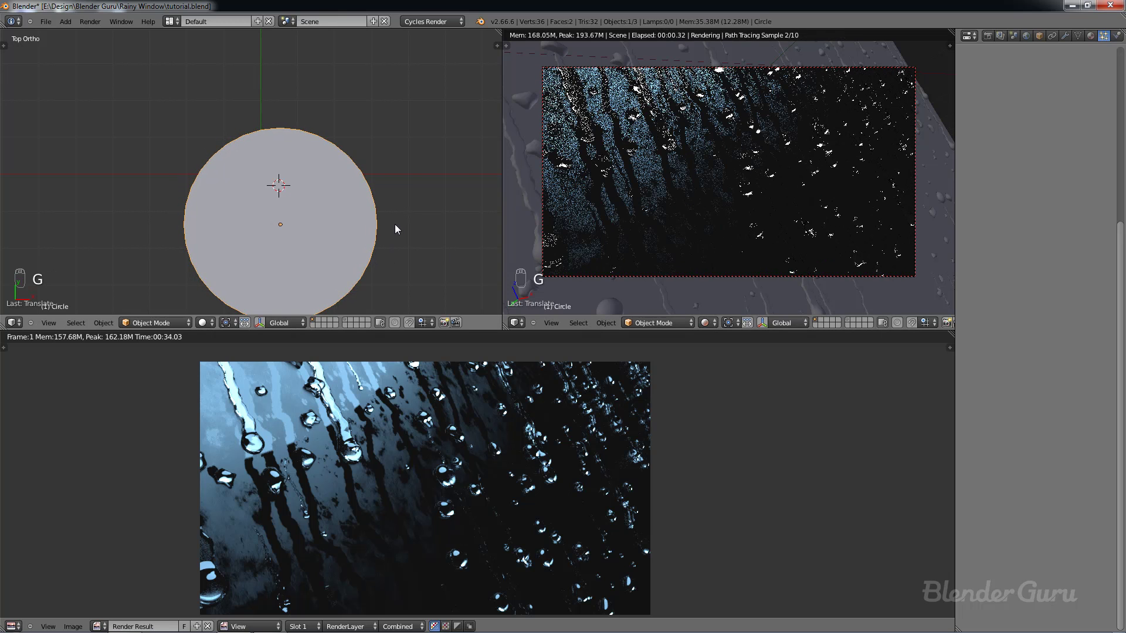
pyautogui.press('s')
pyautogui.press('g')
pyautogui.press('s')
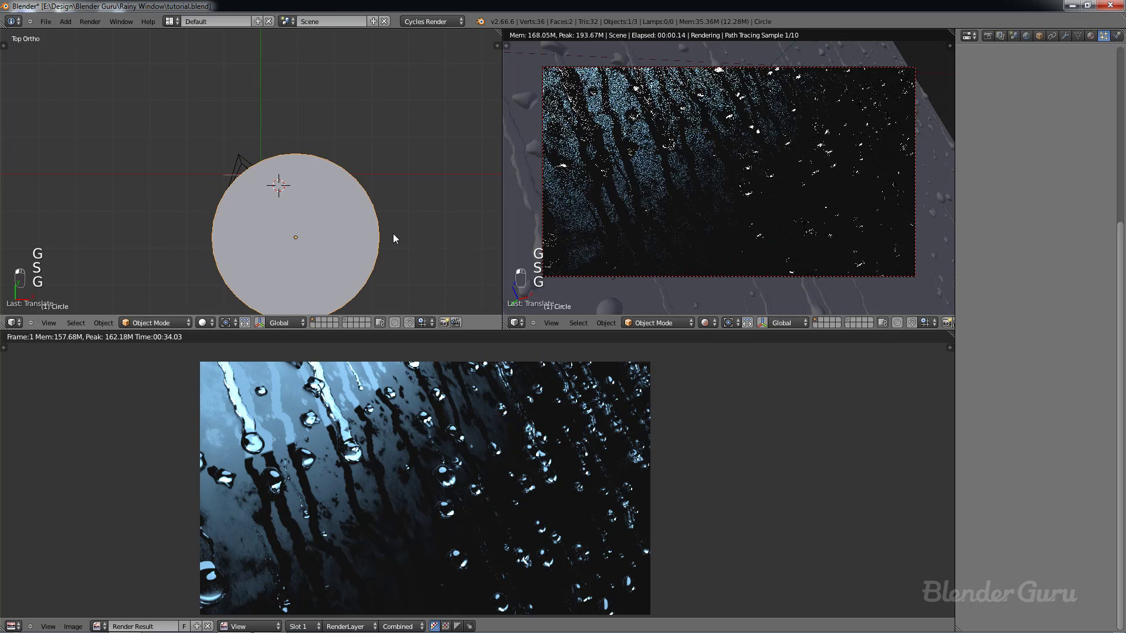
pyautogui.click(384, 233)
# Step: Shrink the emission circle further and reposition it so its edge lies just in front of the window pane
pyautogui.press('g')
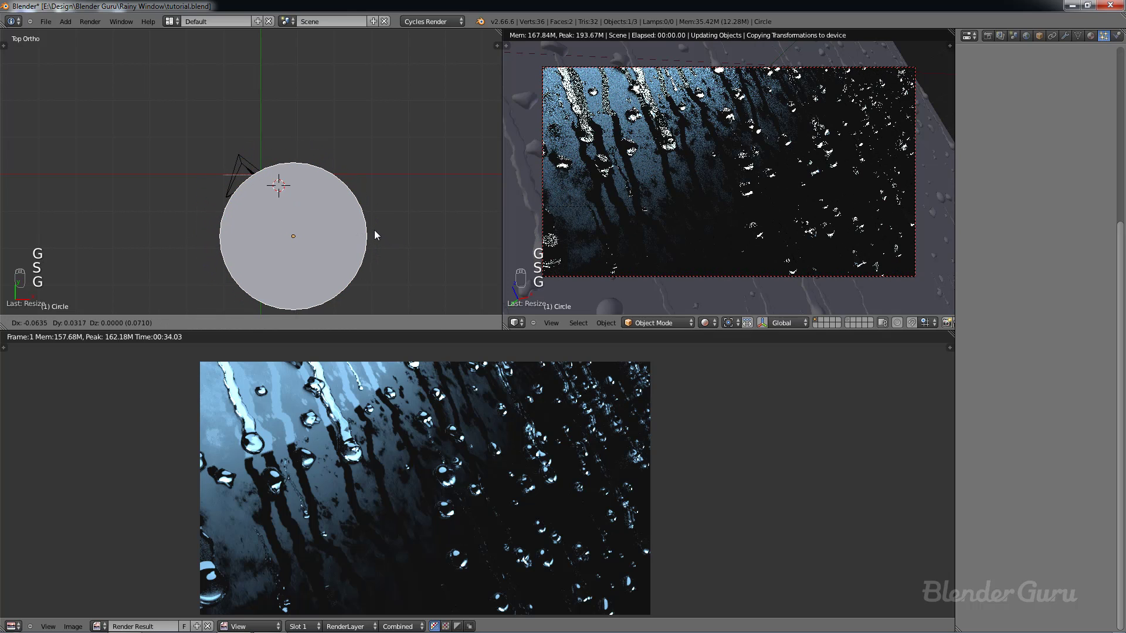
pyautogui.click(374, 230)
pyautogui.press('s')
pyautogui.click(357, 231)
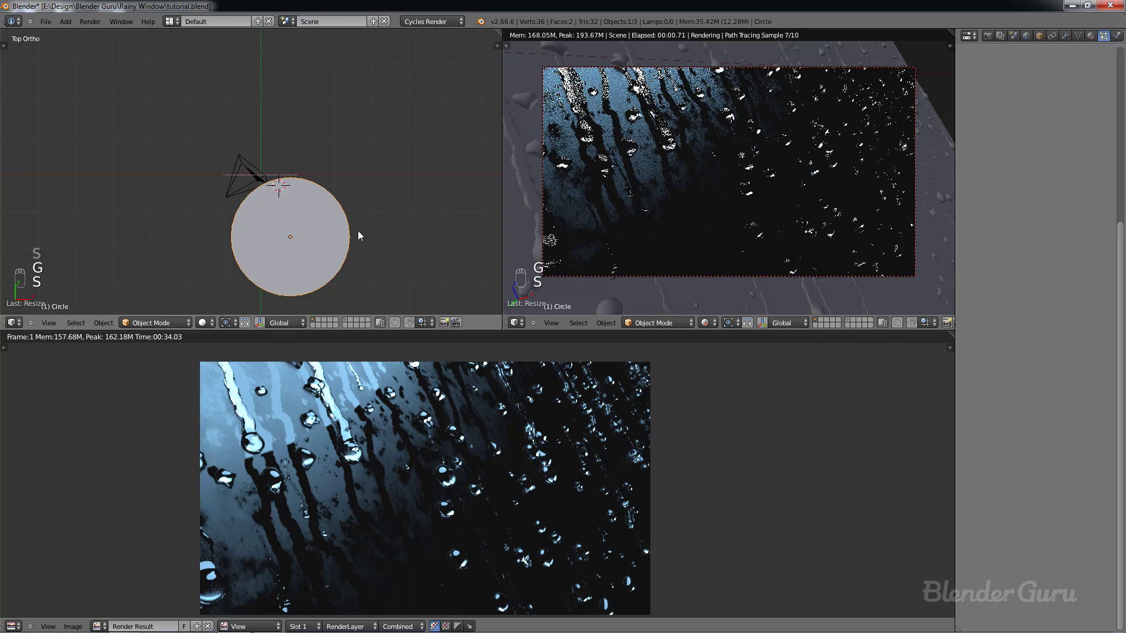
pyautogui.press('g')
pyautogui.click(363, 243)
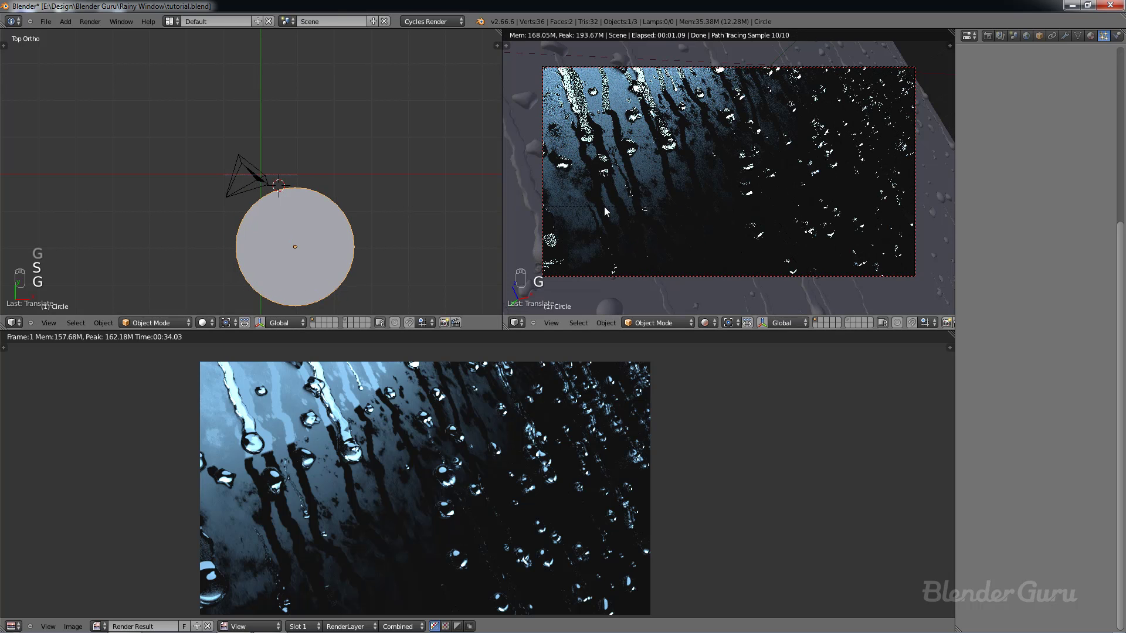
# Step: Select the window plane, return to its material nodes and set the Multiply node's factor to 0.800
pyautogui.rightClick(291, 178)
pyautogui.press('Escape')
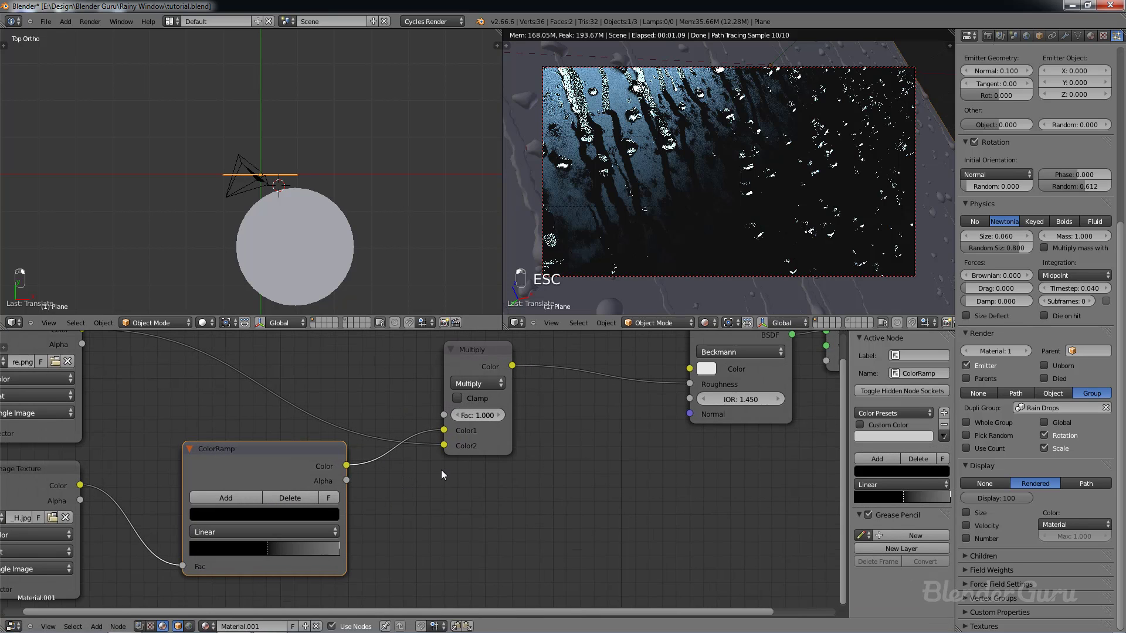
pyautogui.click(462, 416)
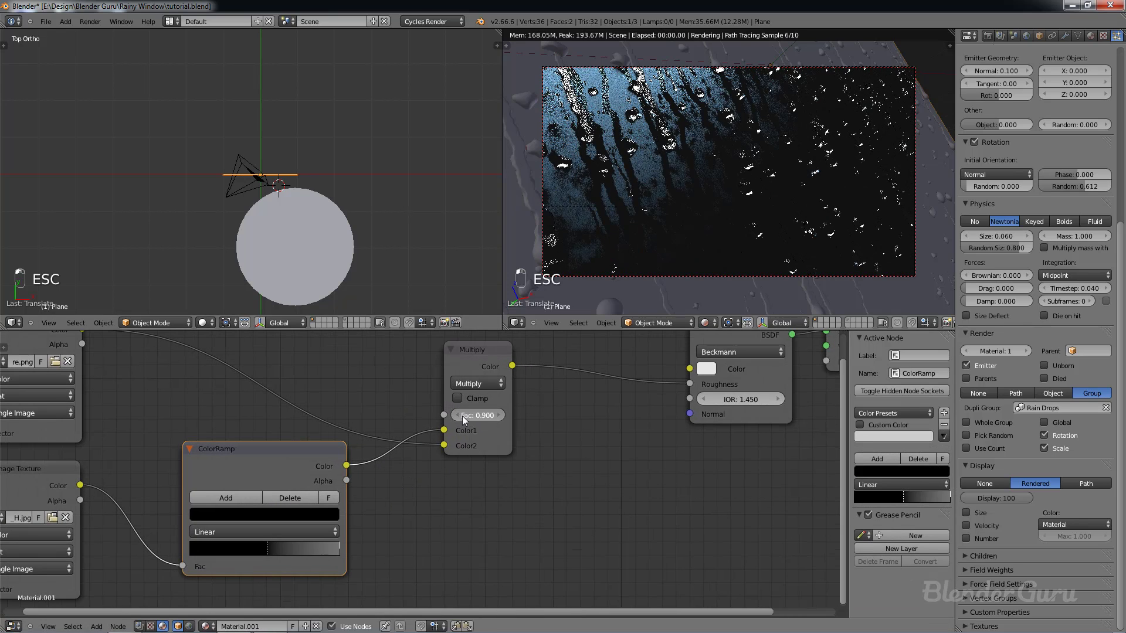
pyautogui.click(462, 416)
# Step: Inspect the rendered preview close up, test the Multiply node's factor at 1.000 and set it to 0.900
pyautogui.scroll(4, 597, 205)
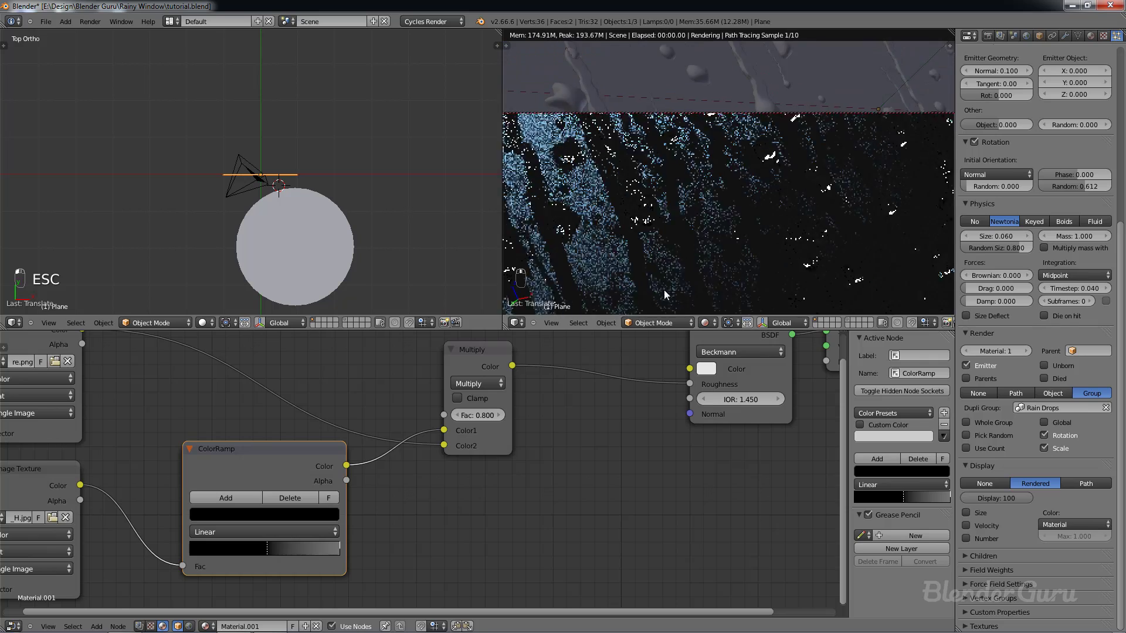
pyautogui.keyDown('shift'); pyautogui.moveTo(665, 295); pyautogui.dragTo(675, 320, button='middle'); pyautogui.keyUp('shift')
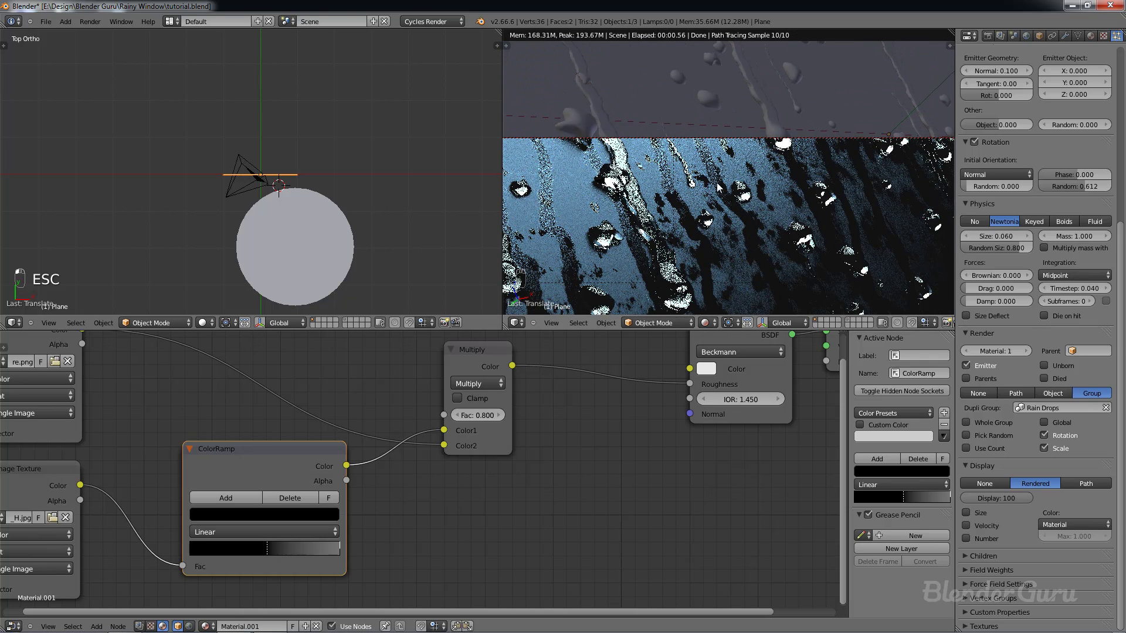
pyautogui.keyDown('shift'); pyautogui.moveTo(669, 274); pyautogui.dragTo(773, 202, button='middle'); pyautogui.keyUp('shift')
pyautogui.scroll(1, 773, 202)
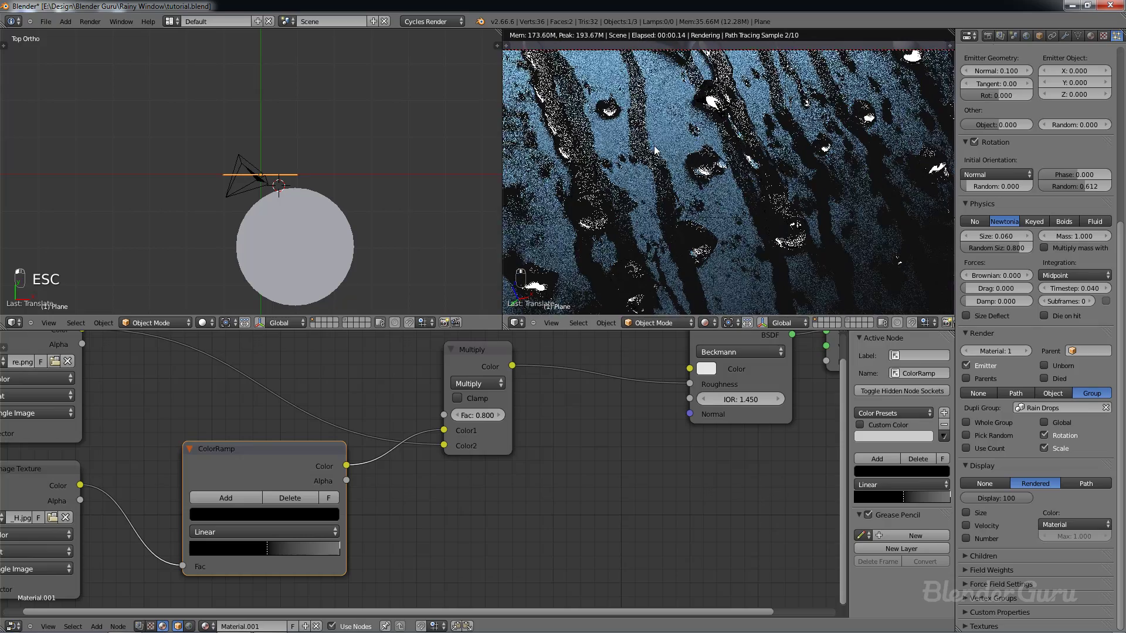
pyautogui.scroll(2, 513, 406)
pyautogui.scroll(1, 512, 406)
pyautogui.moveTo(512, 404); pyautogui.dragTo(557, 404)
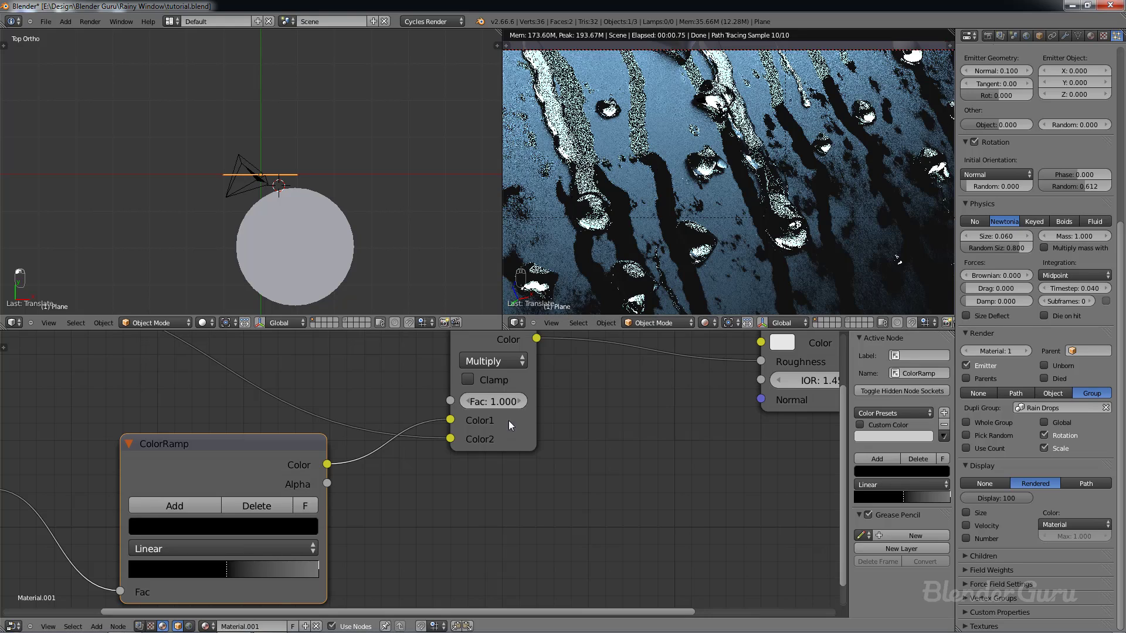
pyautogui.click(466, 402)
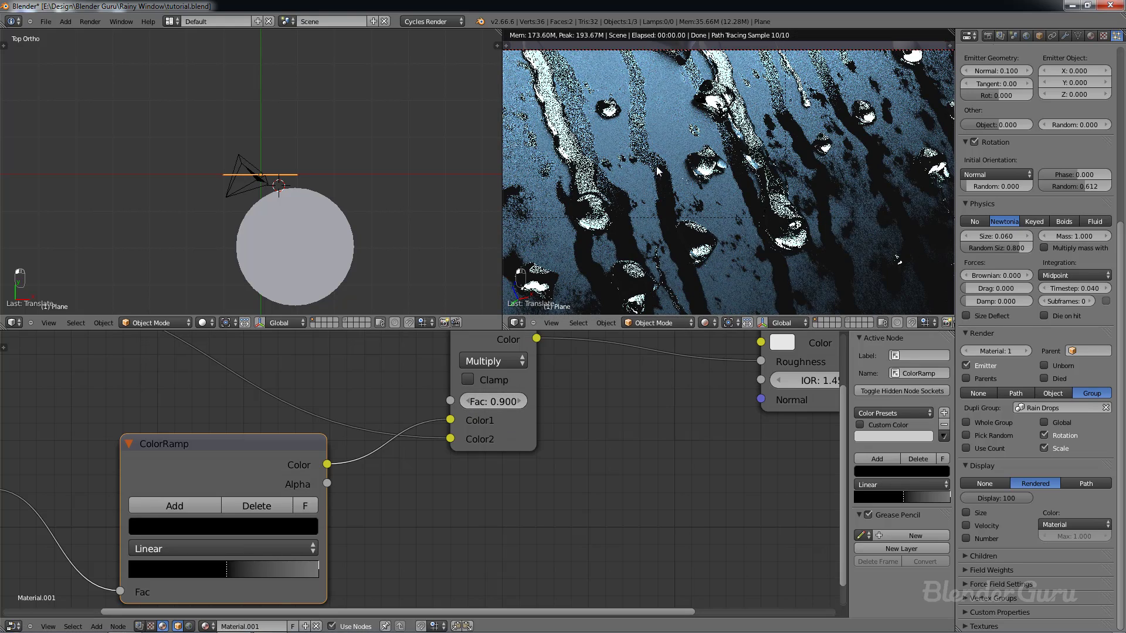
# Step: Frame the whole rendered preview, select the camera and roll it by about 8° for a stronger slant
pyautogui.scroll(-2, 661, 185)
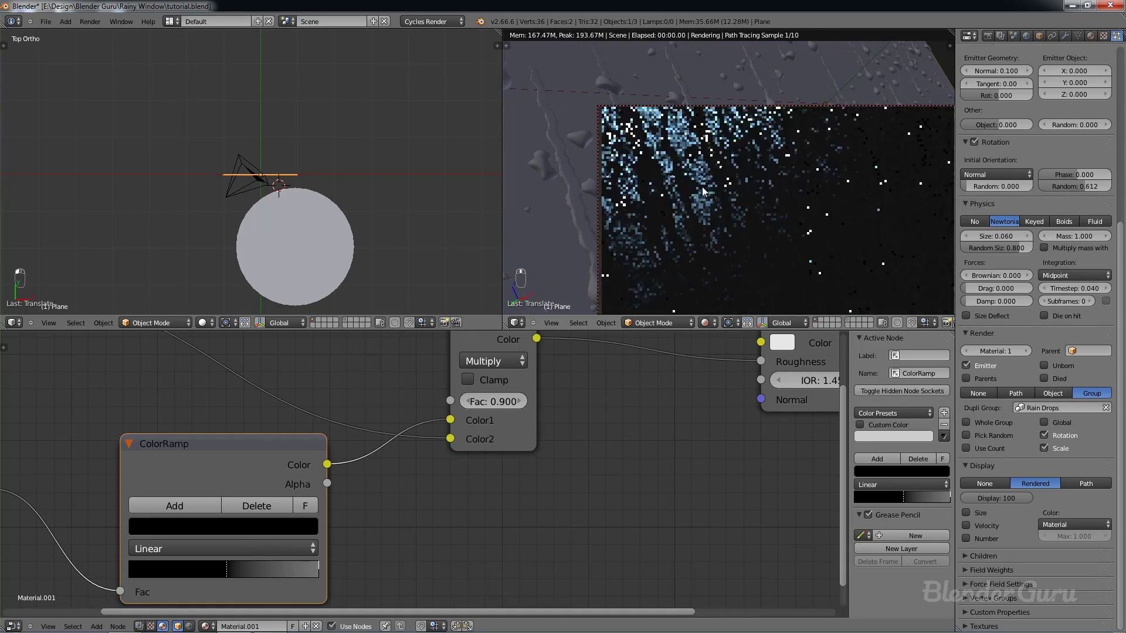
pyautogui.scroll(1, 734, 202)
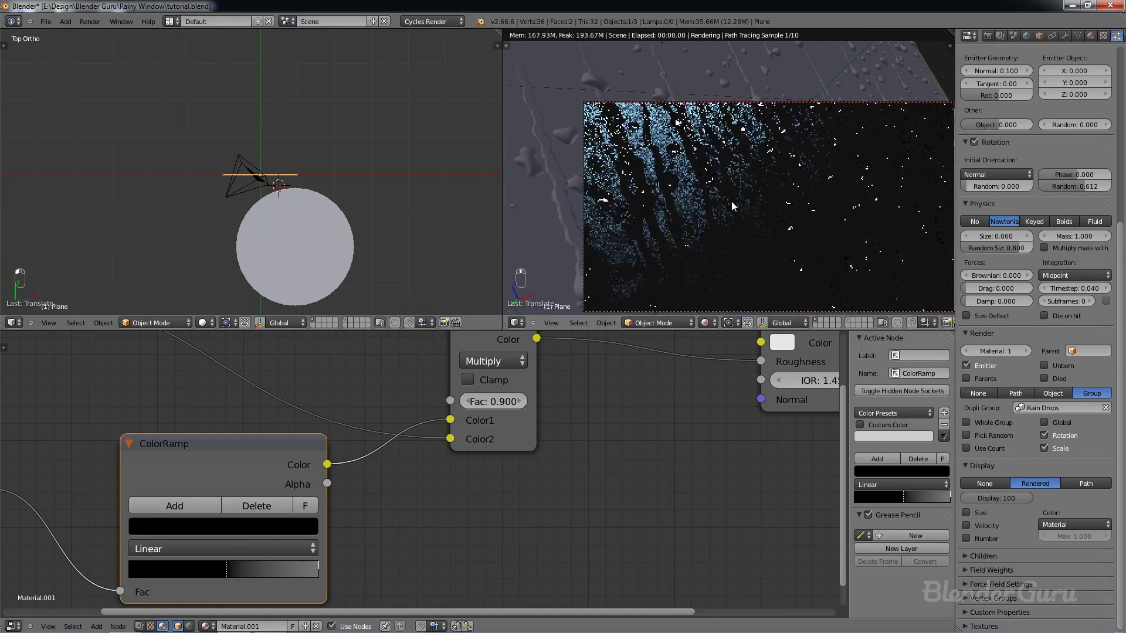
pyautogui.keyDown('shift'); pyautogui.moveTo(730, 201); pyautogui.dragTo(687, 172, button='middle'); pyautogui.keyUp('shift')
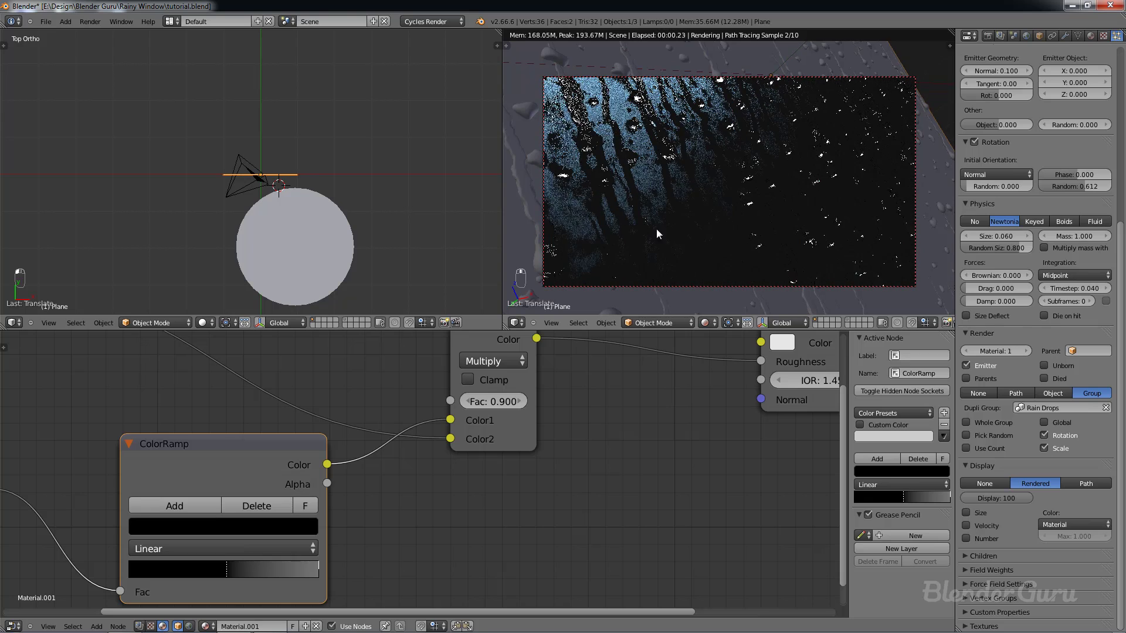
pyautogui.rightClick(916, 76)
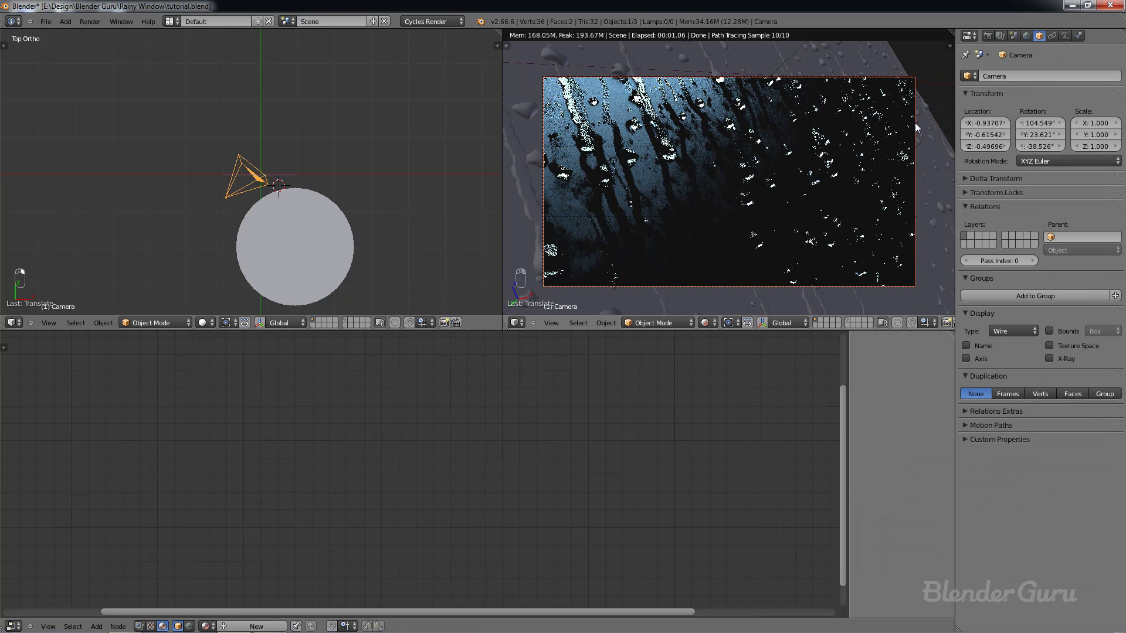
pyautogui.press('r')
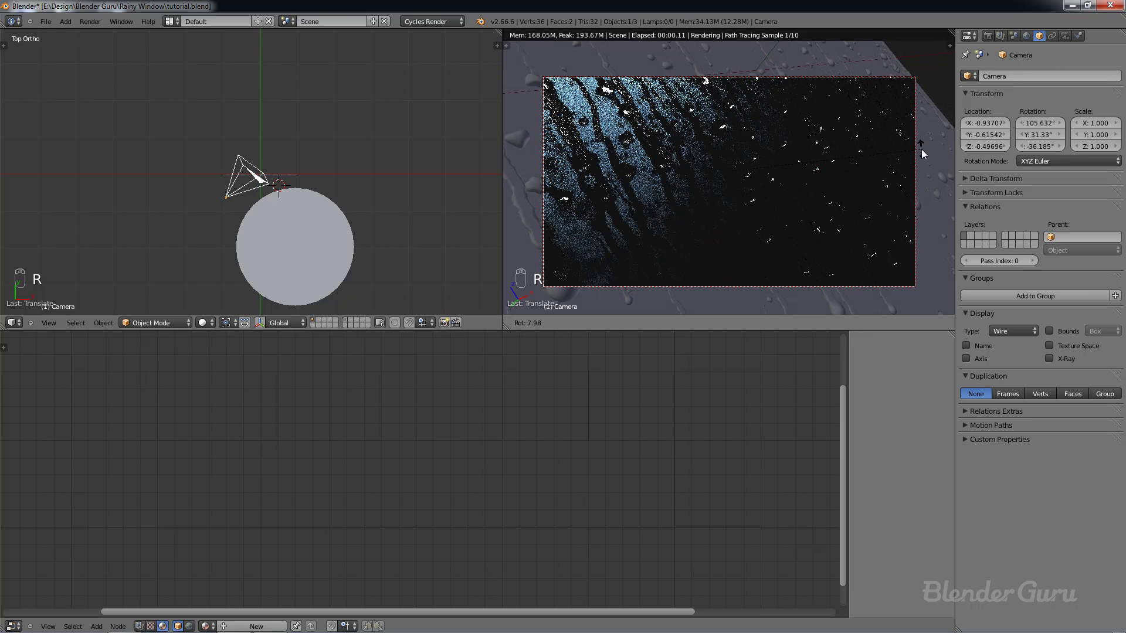
pyautogui.click(921, 150)
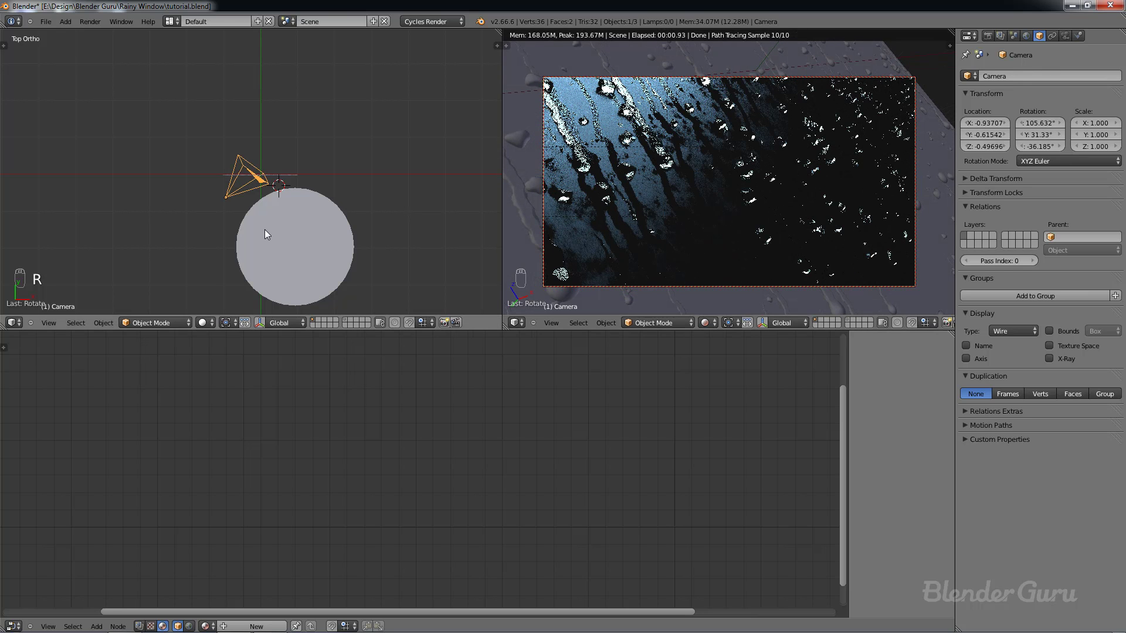
# Step: Shift the camera slightly in camera view so the large raindrop fits into the frame's lower-left corner
pyautogui.press('KP_0')
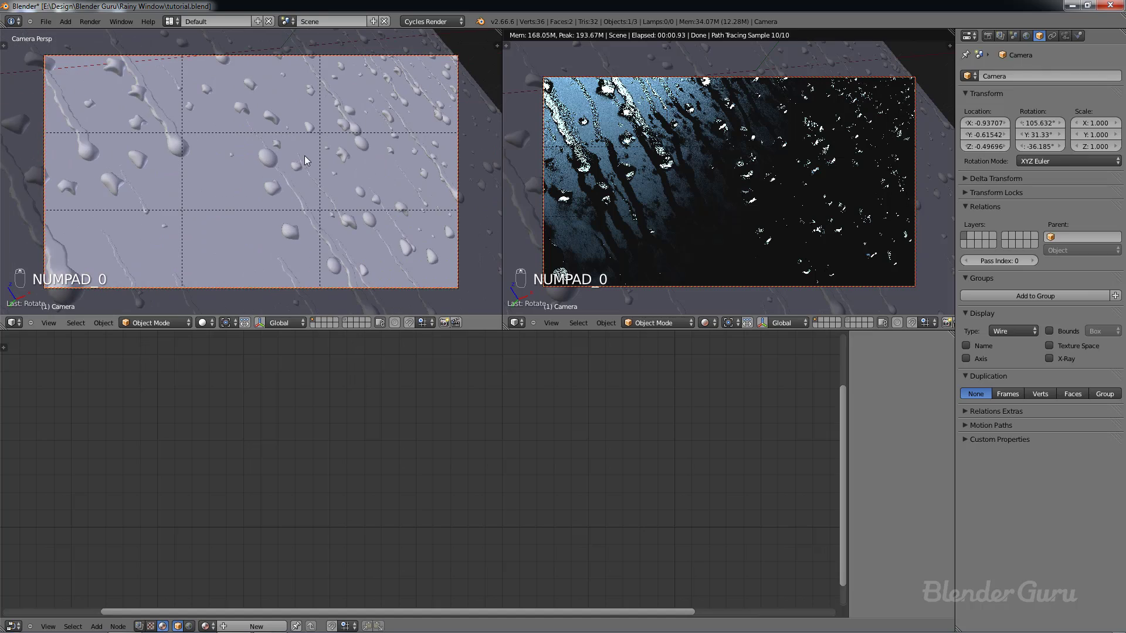
pyautogui.press('g')
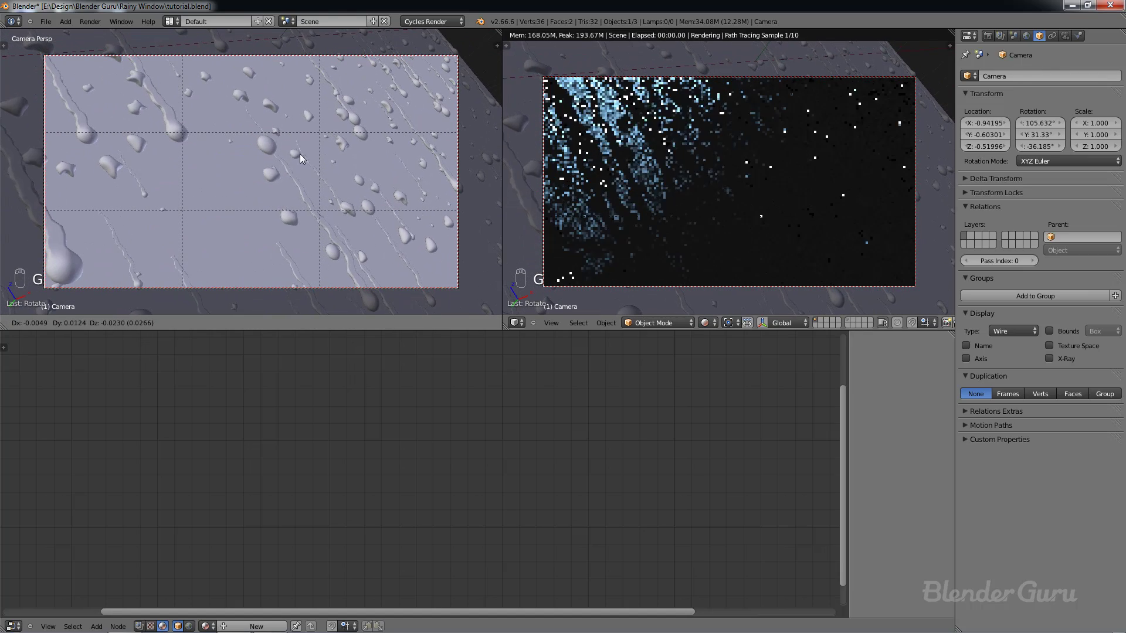
pyautogui.click(300, 153)
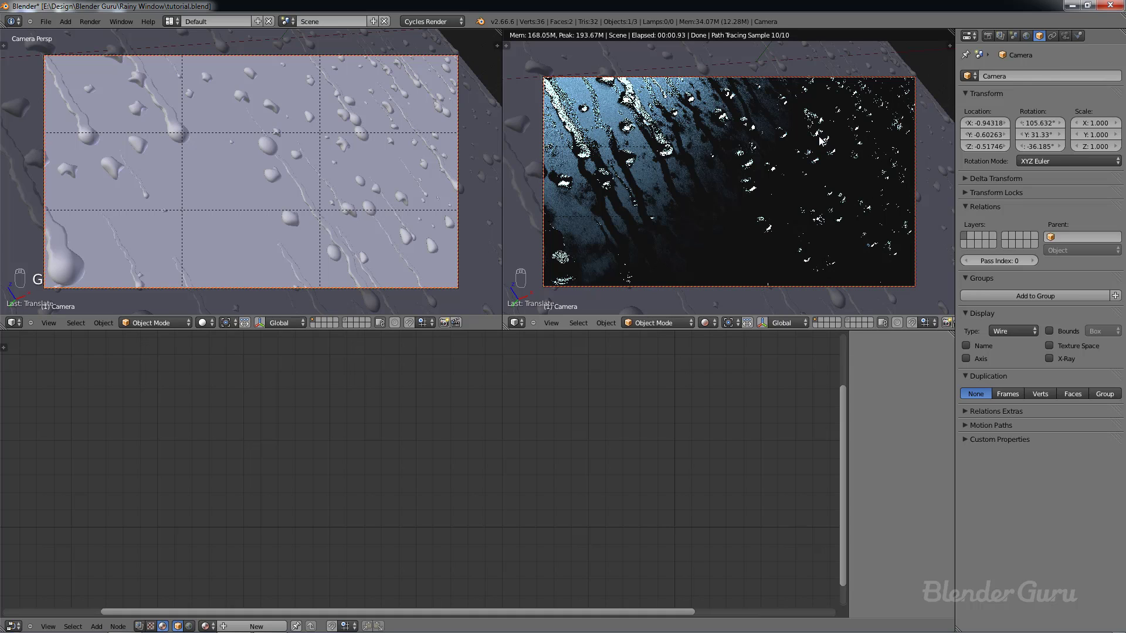
# Step: Set the 3D cursor far behind the window in wireframe top view and add a UV sphere there
pyautogui.scroll(-3, 280, 246)
pyautogui.press('z')
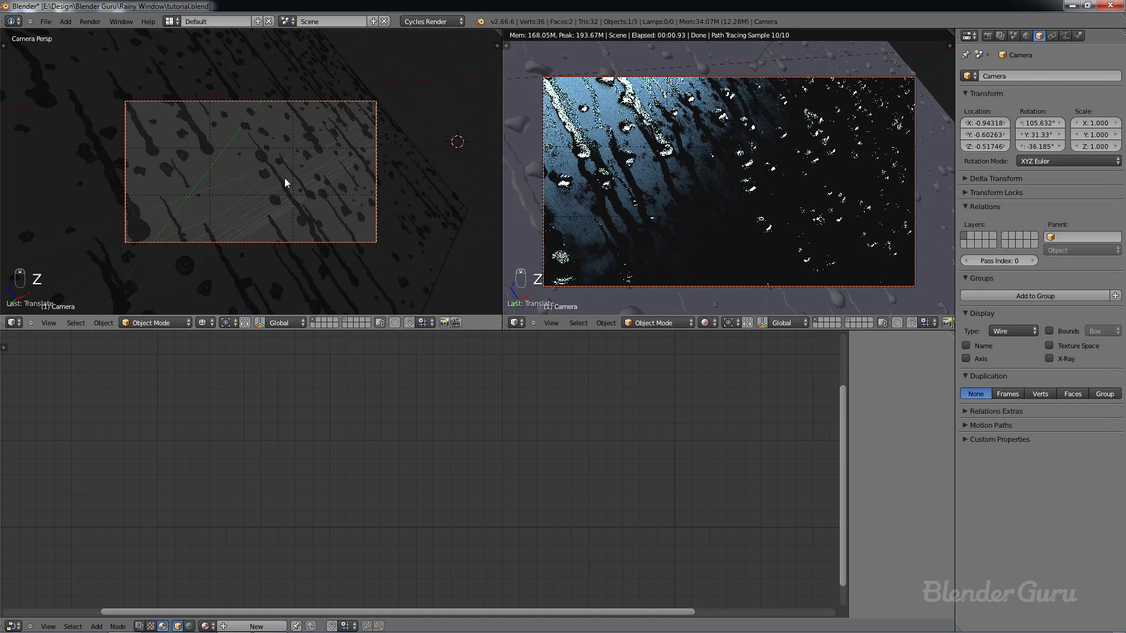
pyautogui.click(305, 172)
pyautogui.press('KP_7')
pyautogui.scroll(-7, 305, 181)
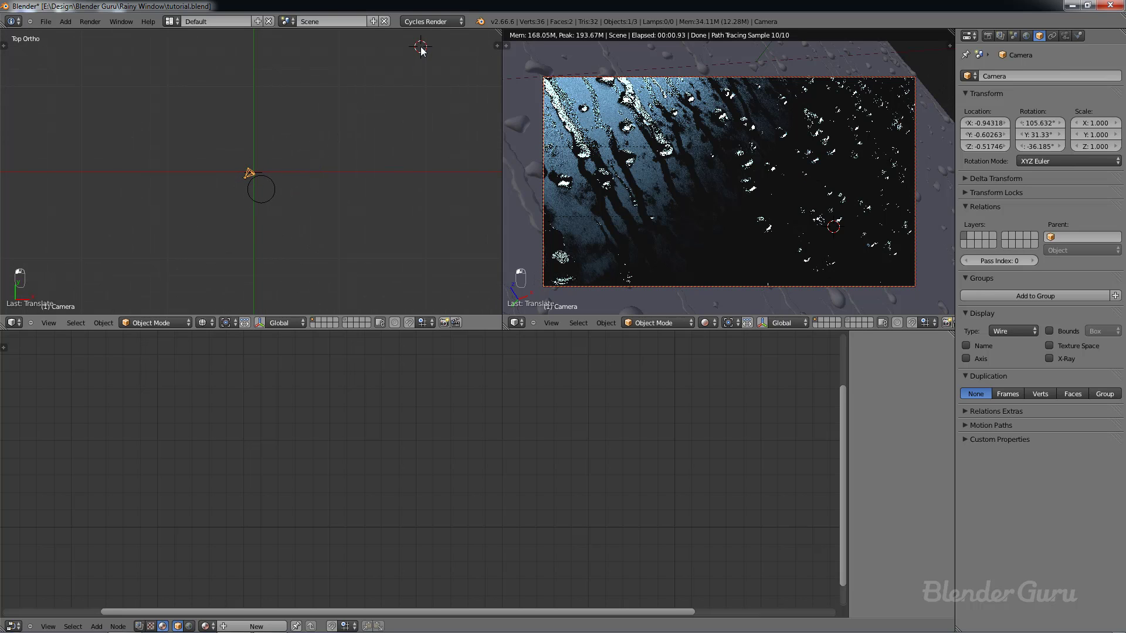
pyautogui.click(368, 83)
pyautogui.hotkey('shift', 'a')
pyautogui.moveTo(407, 107)
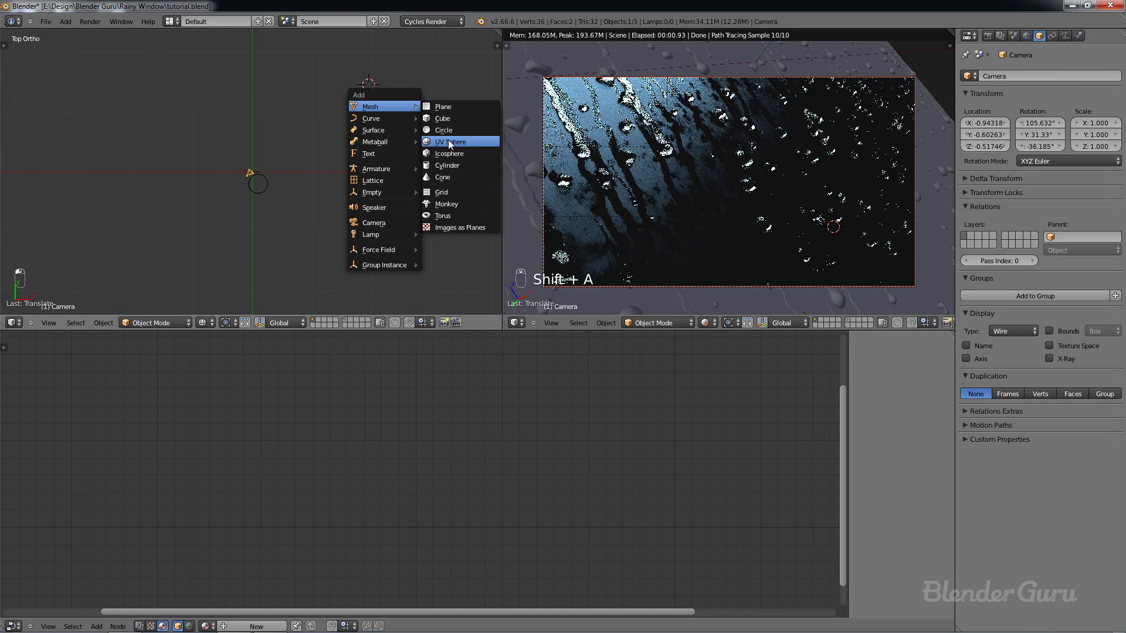
pyautogui.click(448, 139)
# Step: Give the sphere a new Emission material with strength 20 and an orange colour of hue about 0.033 and saturation 0.832
pyautogui.click(1091, 36)
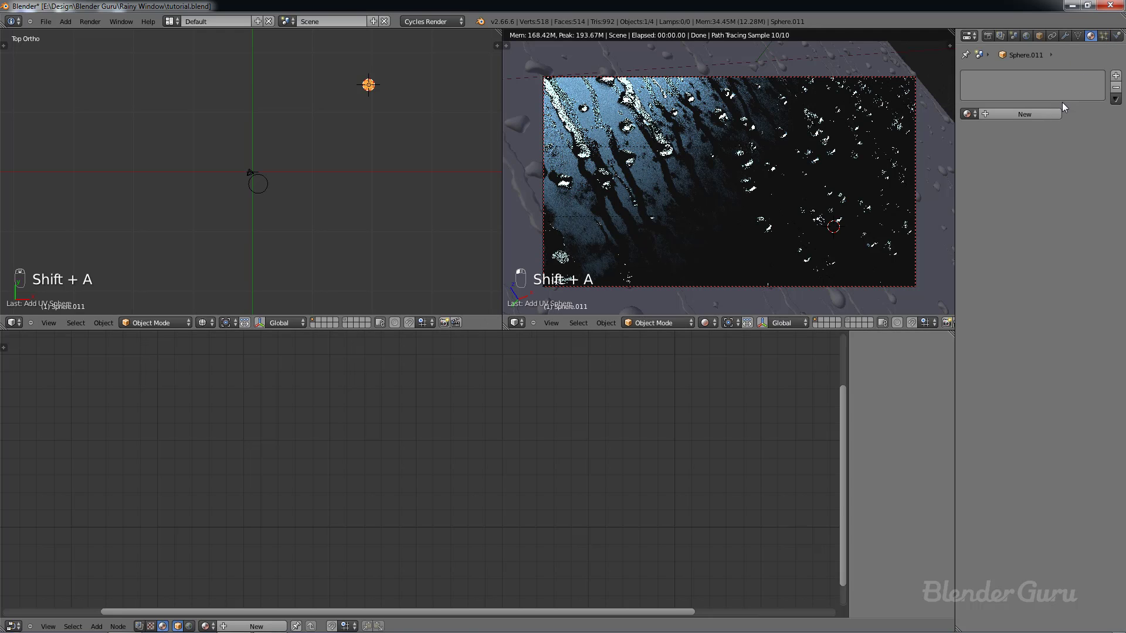
pyautogui.click(1036, 109)
pyautogui.click(1044, 175)
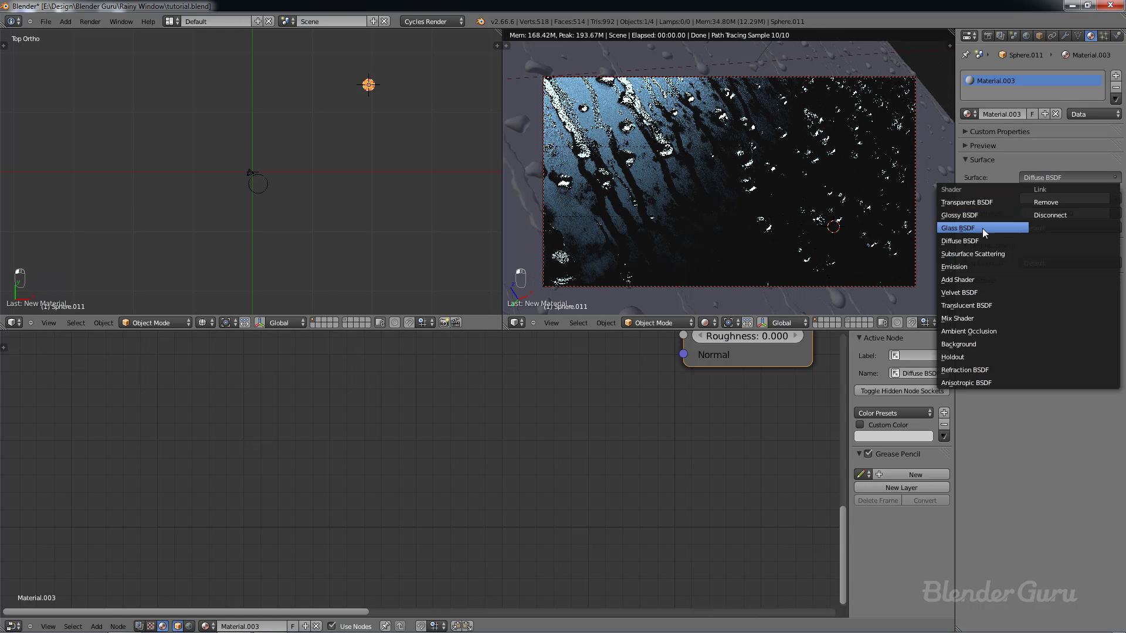
pyautogui.click(968, 267)
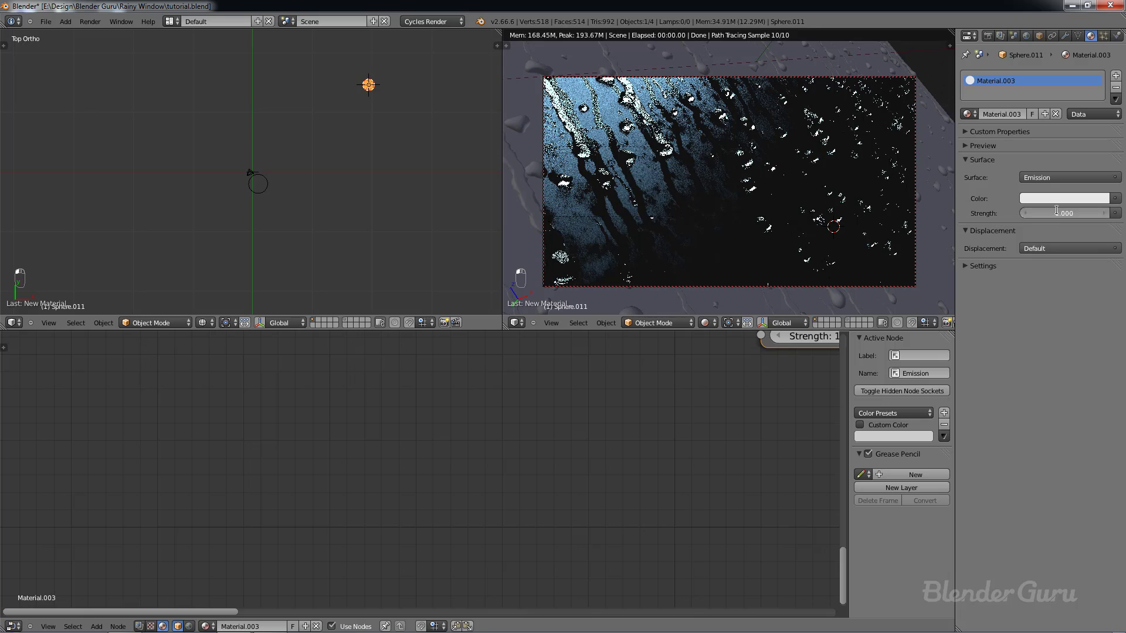
pyautogui.press('Return')
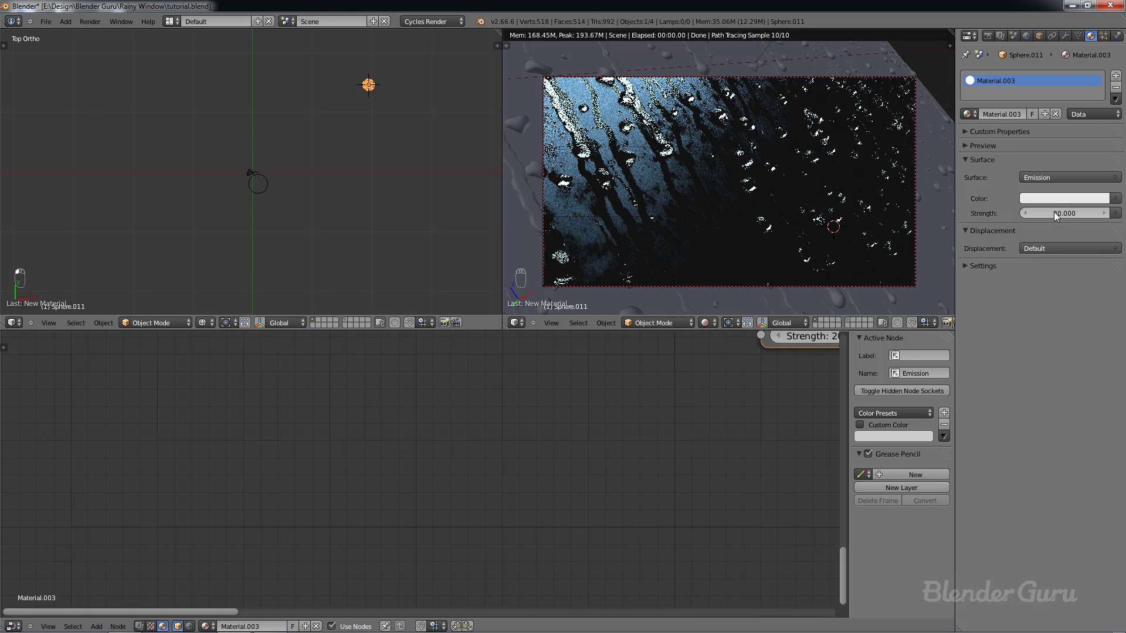
pyautogui.click(1061, 198)
pyautogui.click(1044, 94)
pyautogui.moveTo(1045, 94); pyautogui.dragTo(1041, 107)
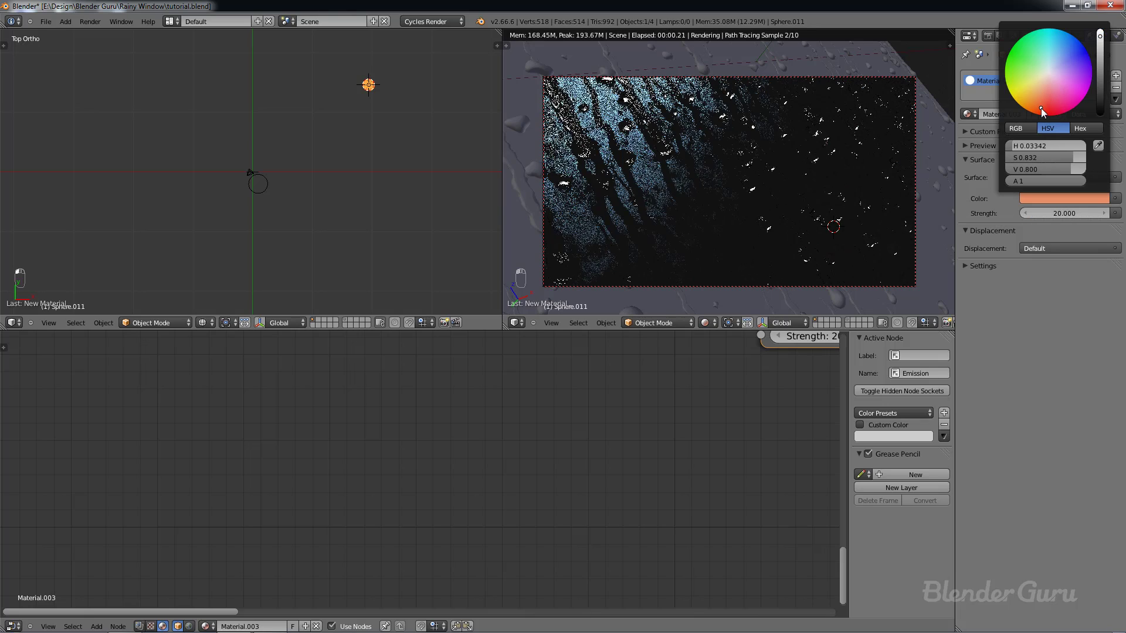
# Step: View the sphere through the camera and examine the window plane's glass shader nodes
pyautogui.press('KP_0')
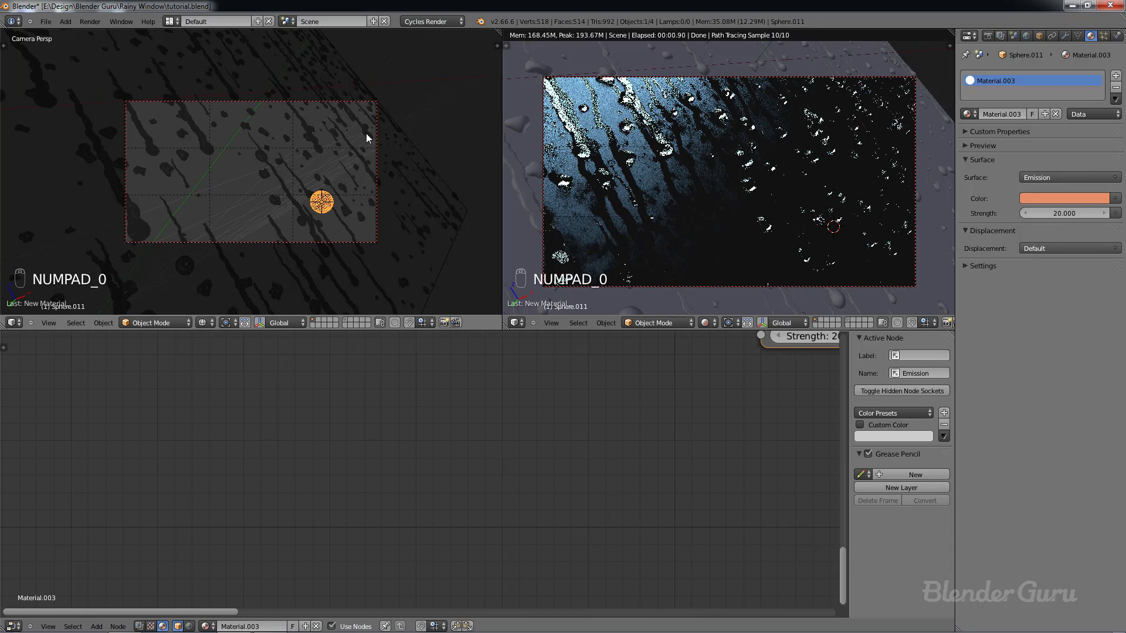
pyautogui.scroll(-2, 331, 194)
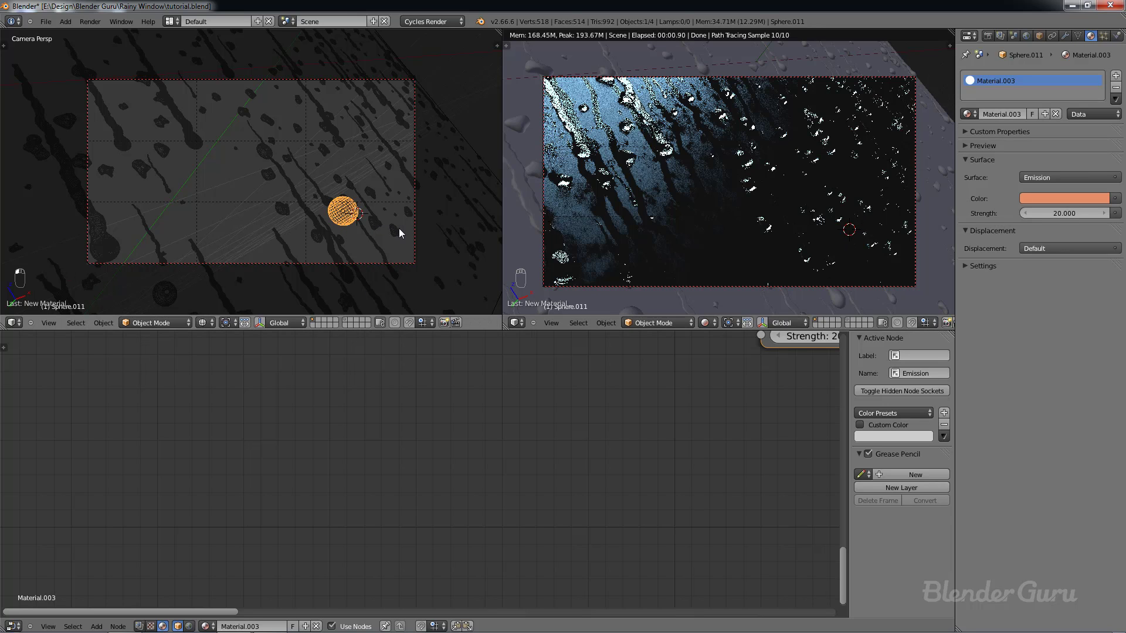
pyautogui.rightClick(593, 41)
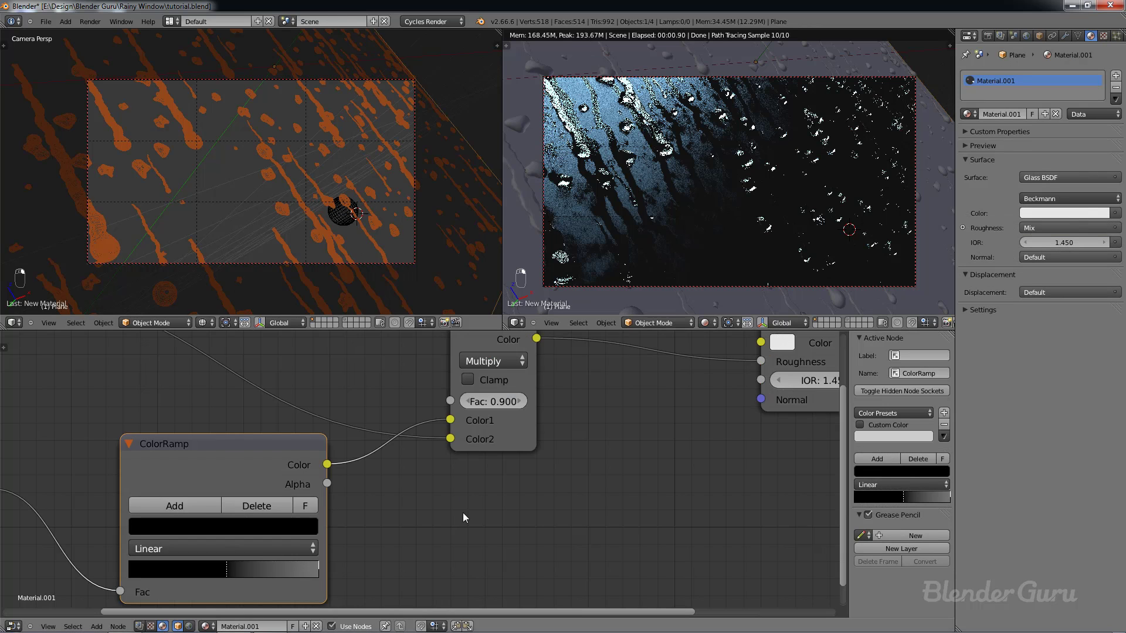
pyautogui.moveTo(834, 378); pyautogui.dragTo(563, 420, button='middle')
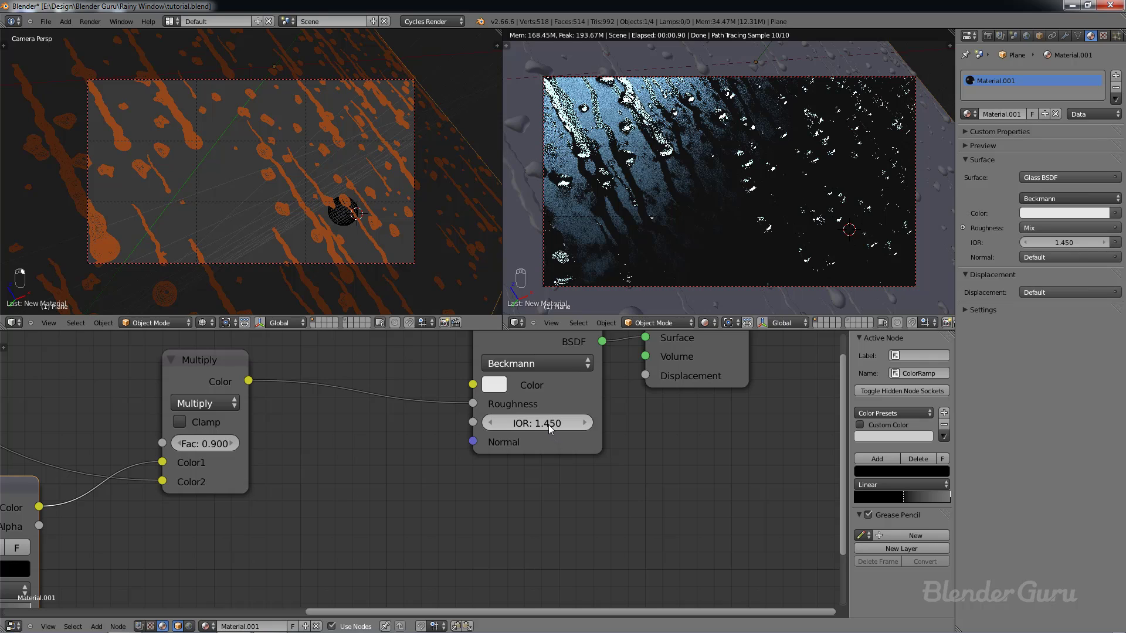
# Step: Select the emission sphere, move it just below the camera frame's lower edge and scale it down to roughly half size
pyautogui.rightClick(348, 211)
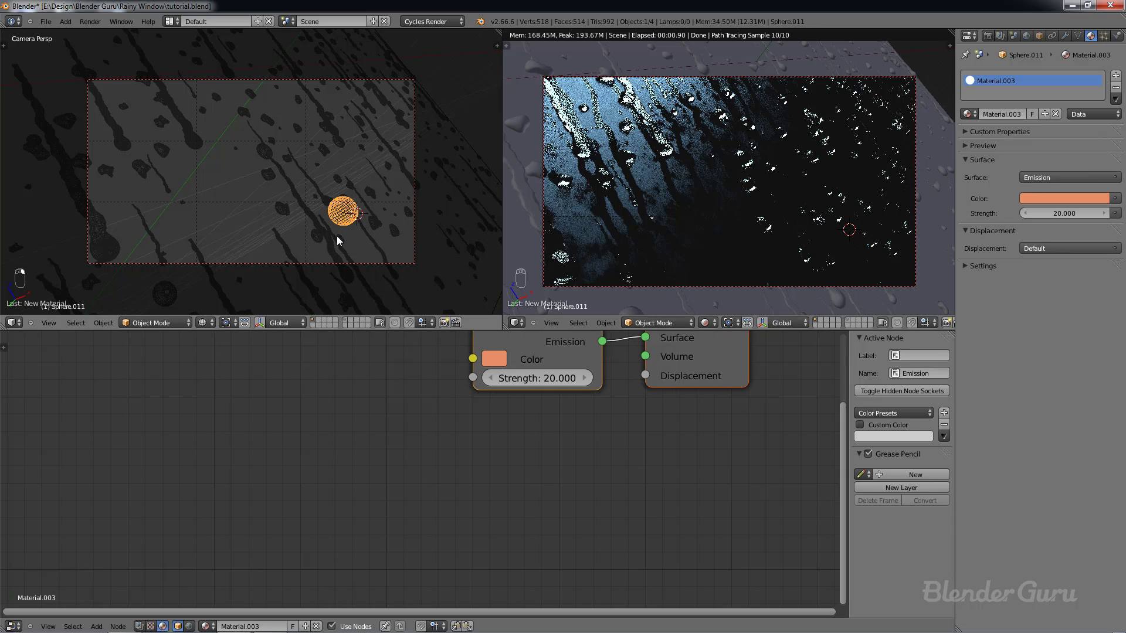
pyautogui.press('g')
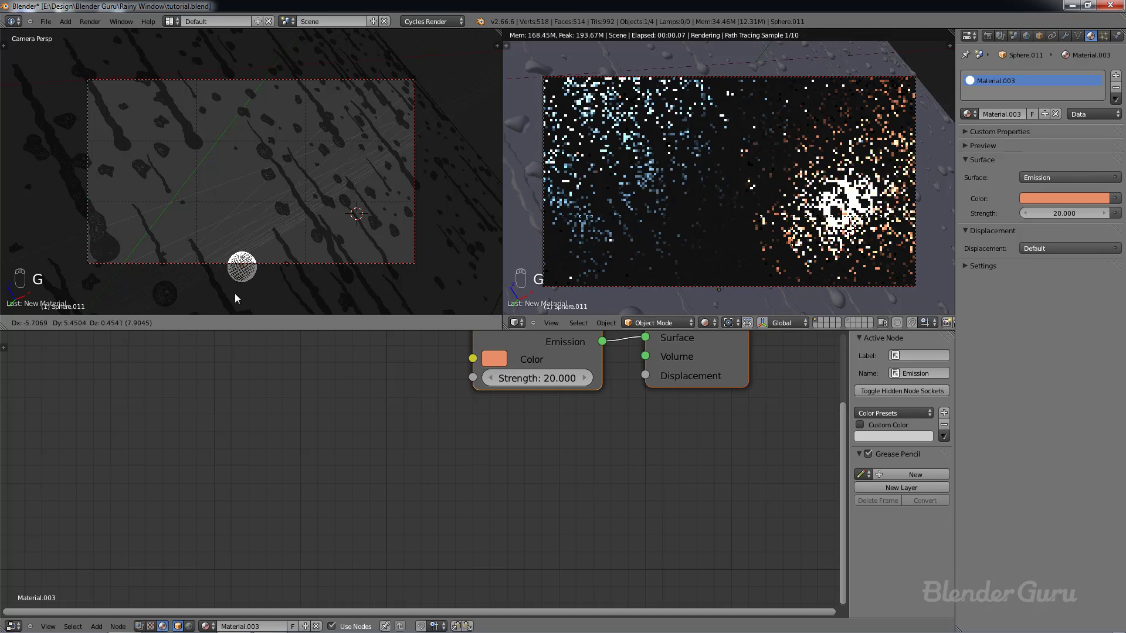
pyautogui.click(217, 308)
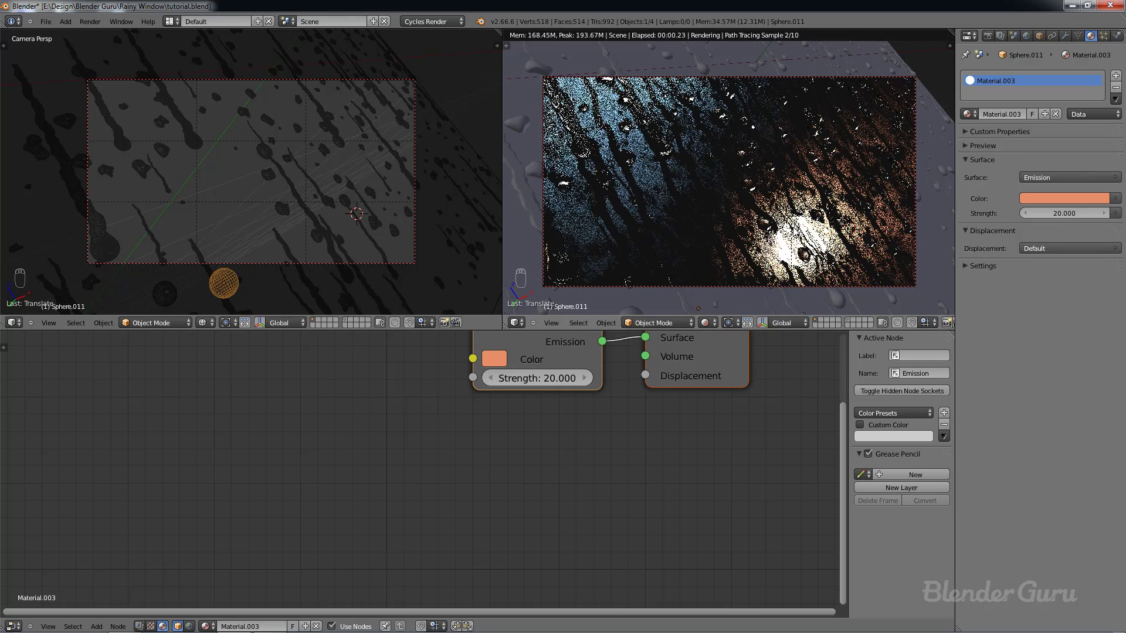
pyautogui.press('s')
pyautogui.click(273, 248)
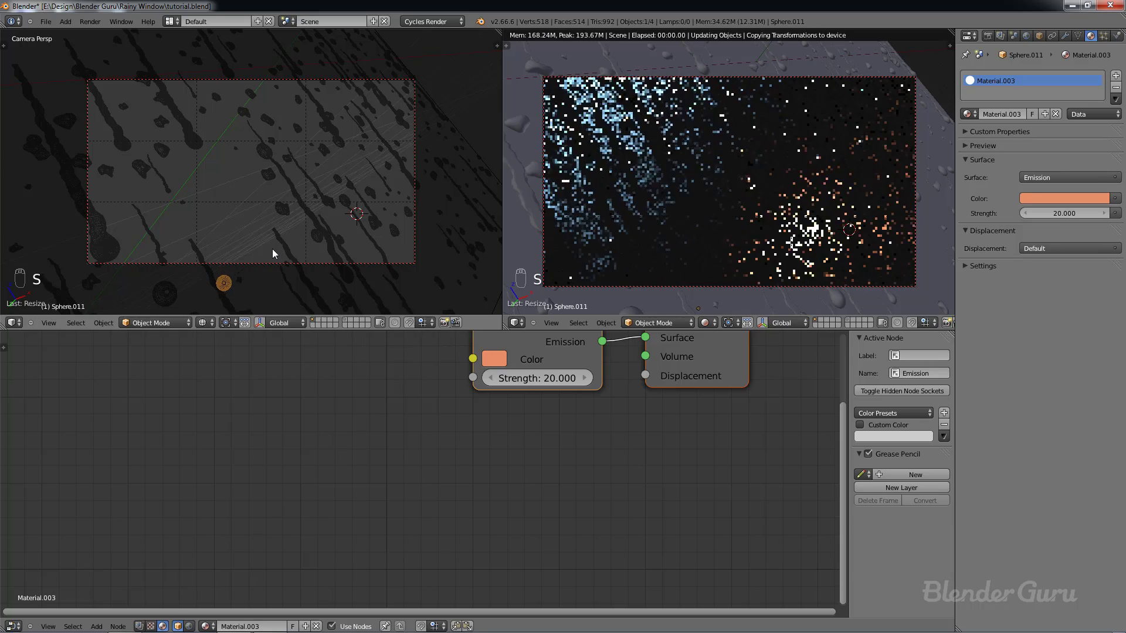
# Step: Nudge the emission sphere to the right below the camera frame and scale it down by a factor of about 0.56
pyautogui.press('g')
pyautogui.click(301, 247)
pyautogui.press('s')
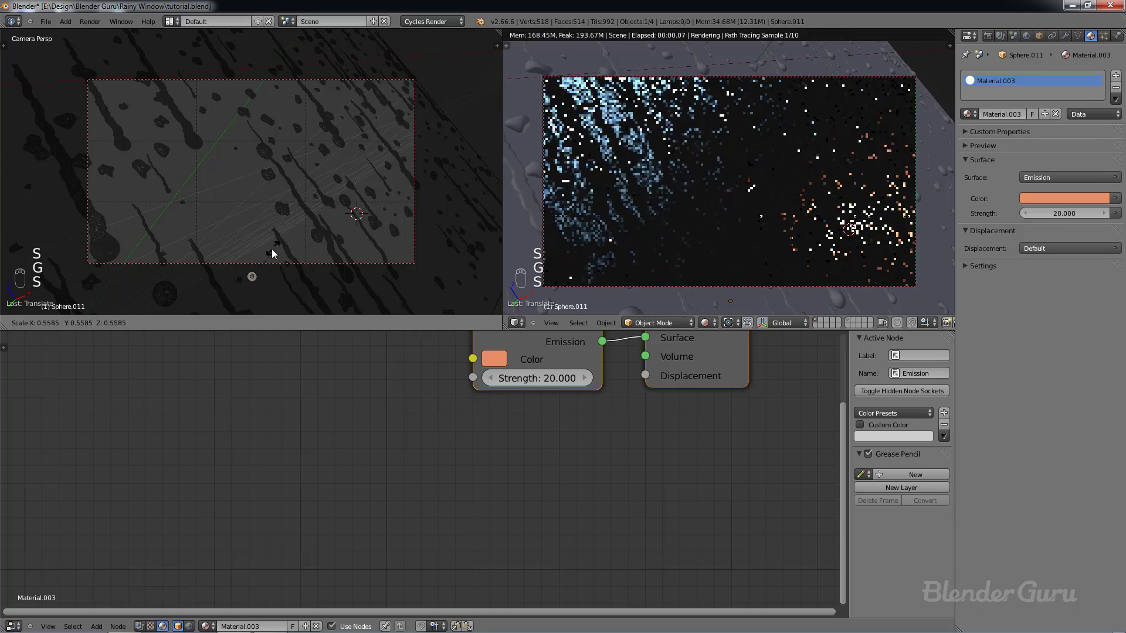
pyautogui.click(272, 249)
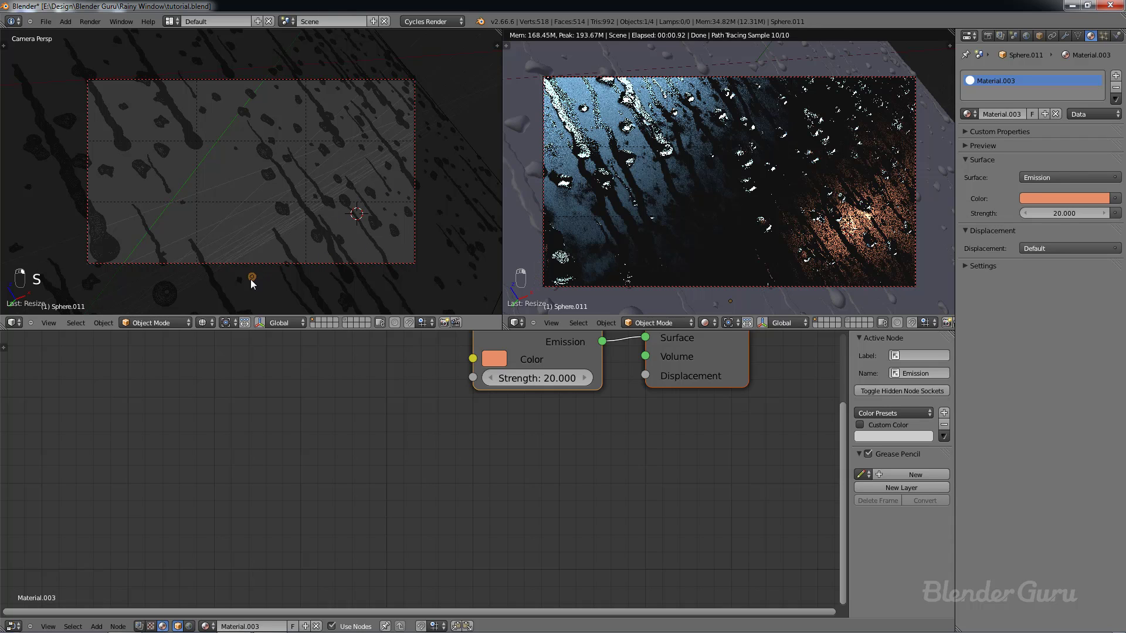
# Step: Fine-tune the small orange light's size and move it slightly right and up, just under the camera frame
pyautogui.press('s')
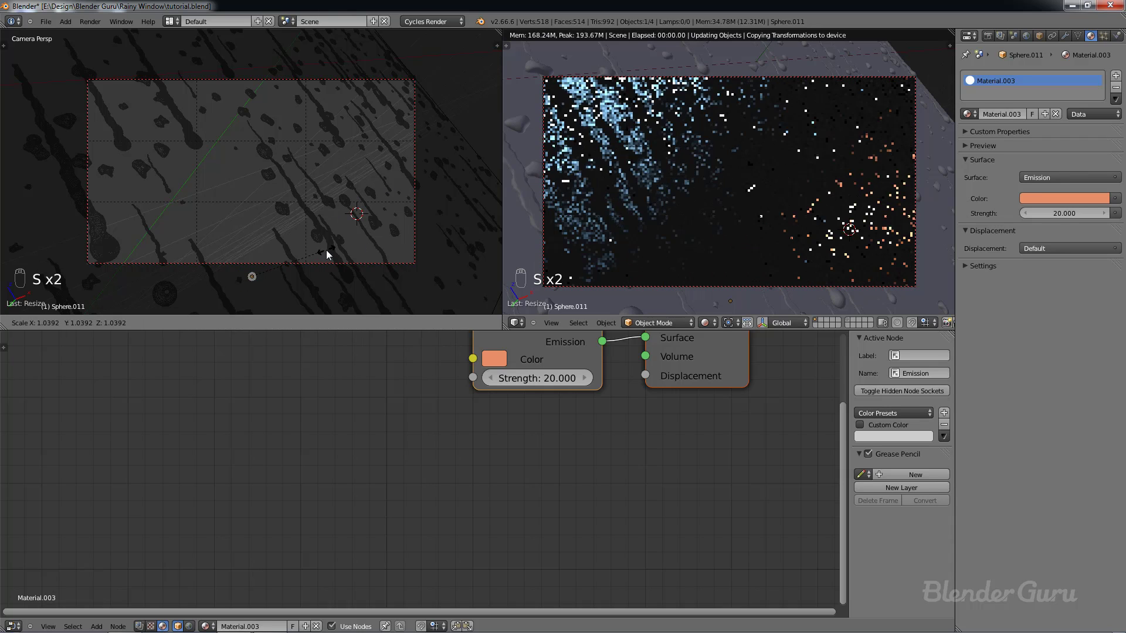
pyautogui.click(326, 251)
pyautogui.press('g')
pyautogui.click(356, 241)
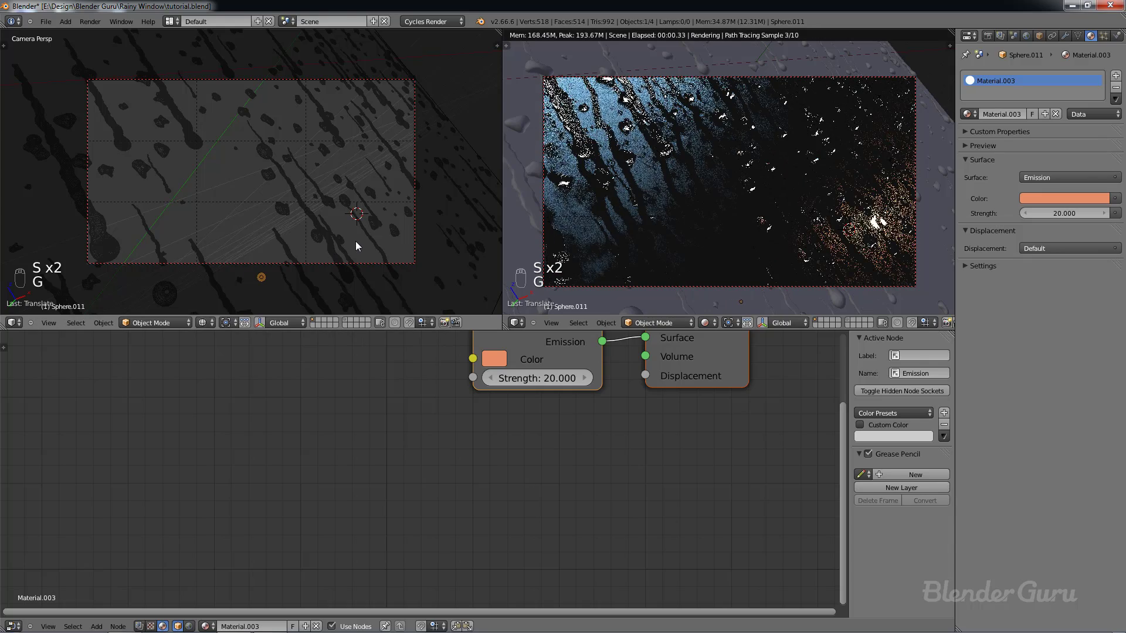
pyautogui.press('s')
pyautogui.click(343, 248)
pyautogui.press('g')
pyautogui.click(352, 242)
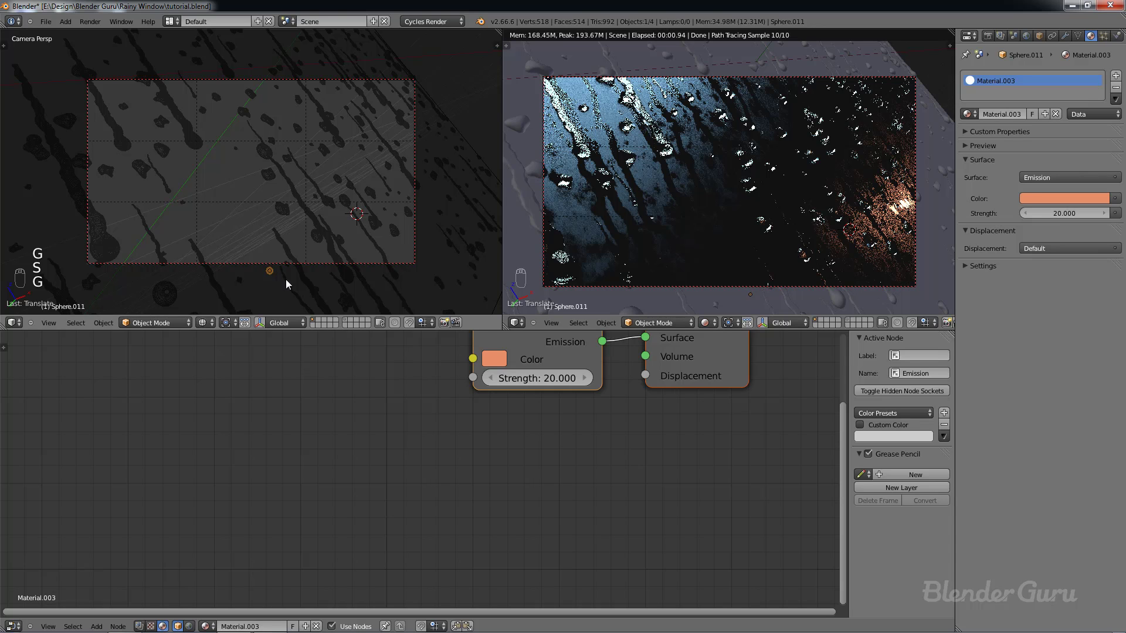
pyautogui.press('s')
pyautogui.click(312, 273)
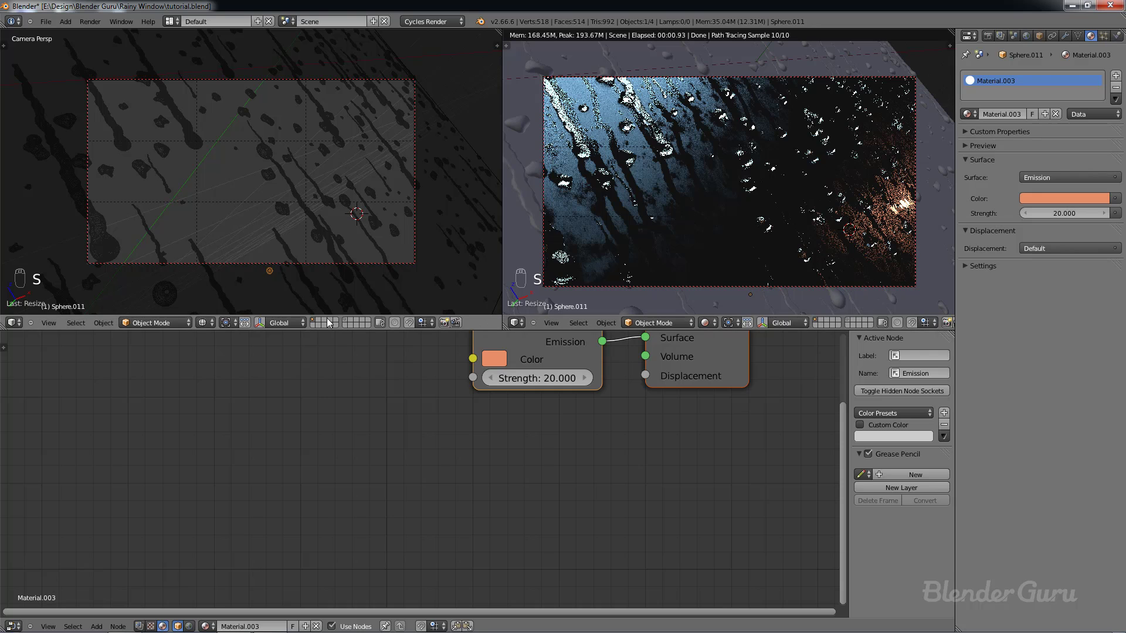
# Step: Duplicate the orange light higher up inside the camera frame, make its material single-user and set its emission colour to pale yellow
pyautogui.hotkey('shift', 'd')
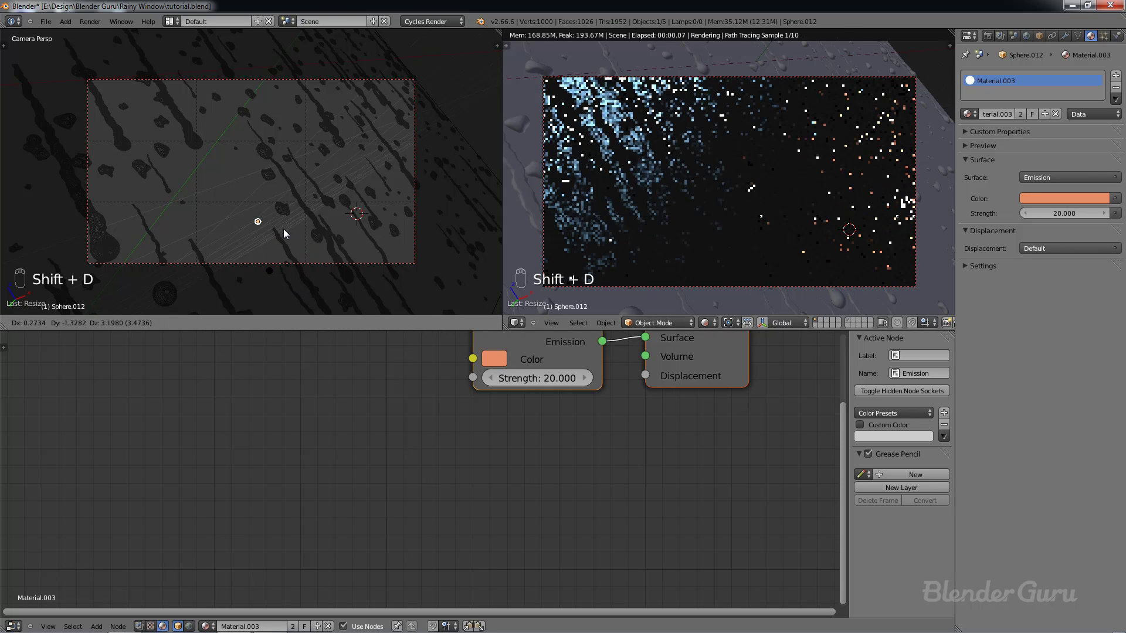
pyautogui.click(283, 228)
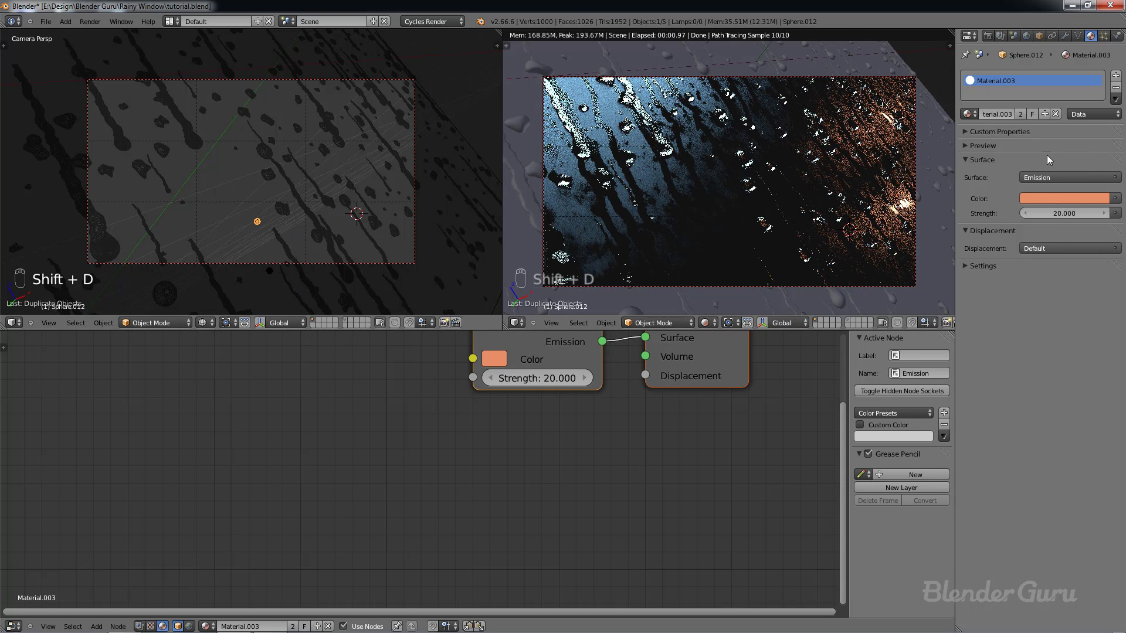
pyautogui.click(1020, 114)
pyautogui.click(1056, 199)
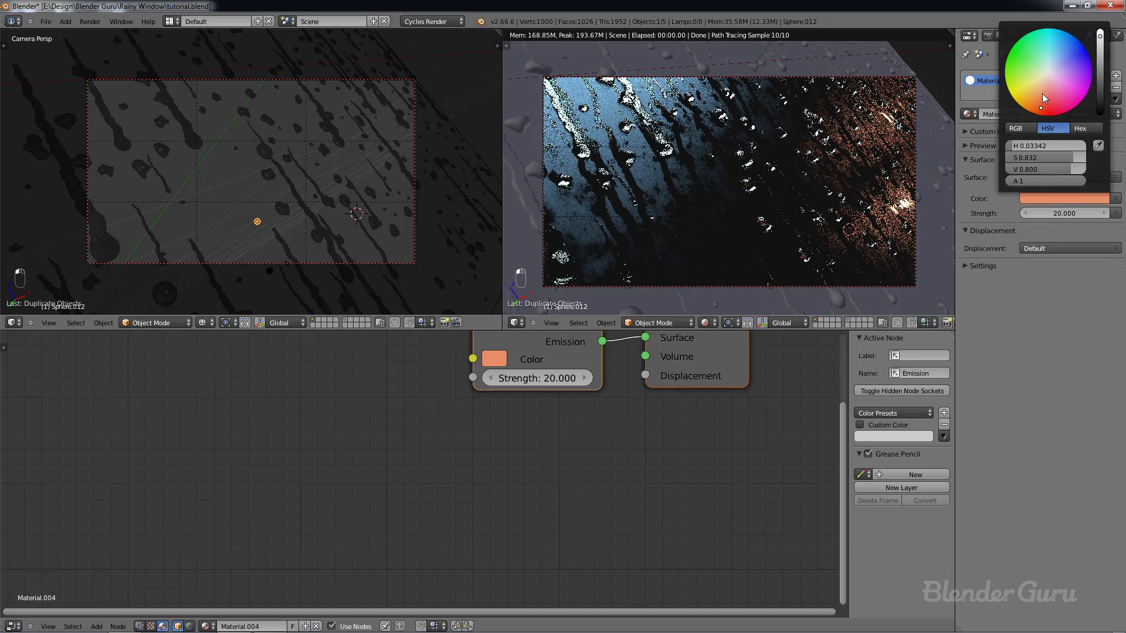
pyautogui.moveTo(1041, 108); pyautogui.dragTo(1027, 97)
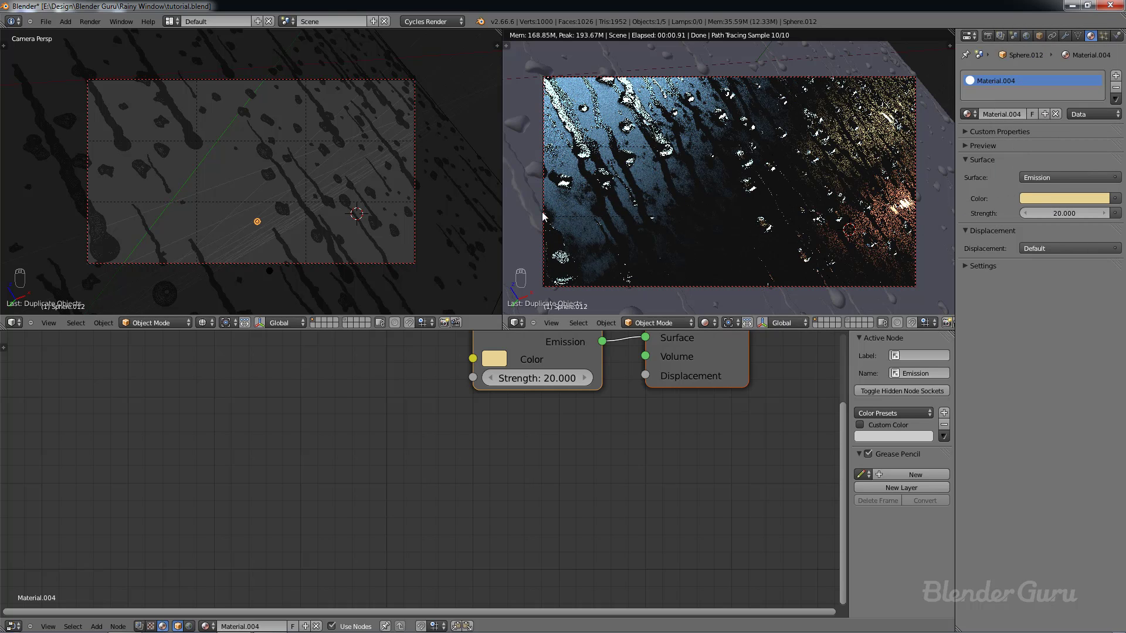
# Step: Set the pale yellow light's emission strength to 10 and duplicate the orange light slightly to its left below the camera frame
pyautogui.write('10')
pyautogui.press('Return')
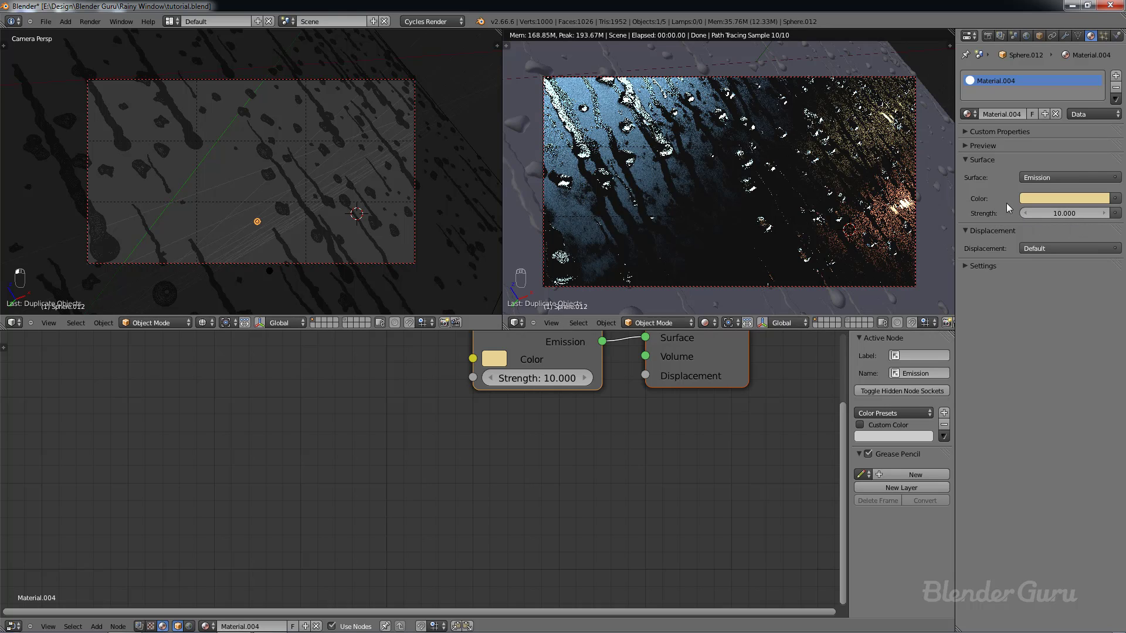
pyautogui.rightClick(271, 272)
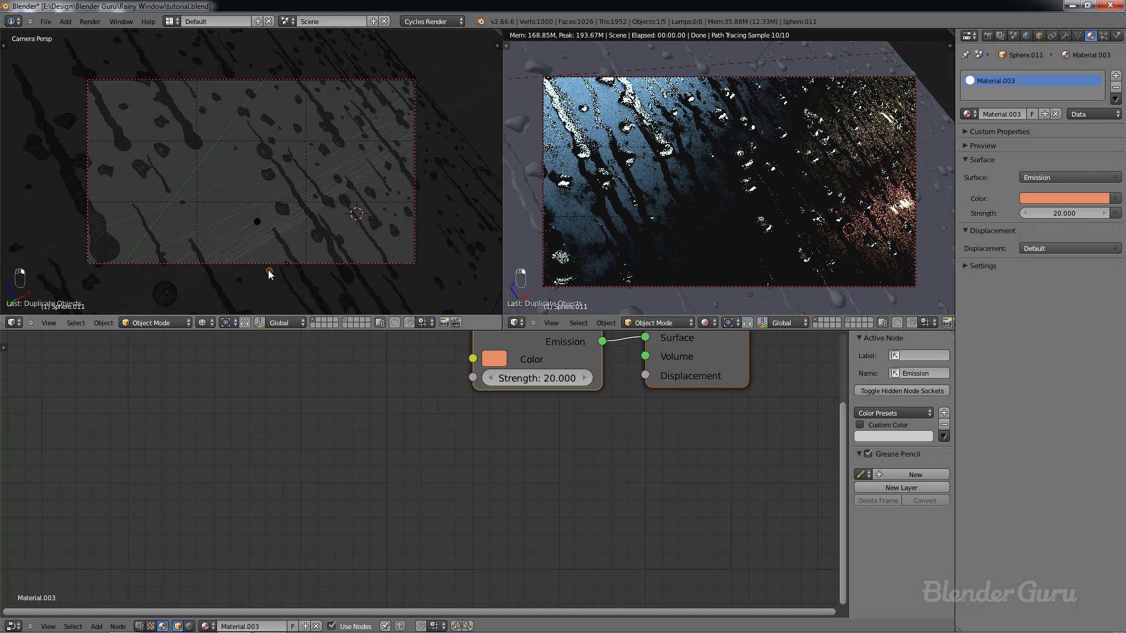
pyautogui.hotkey('shift', 'd')
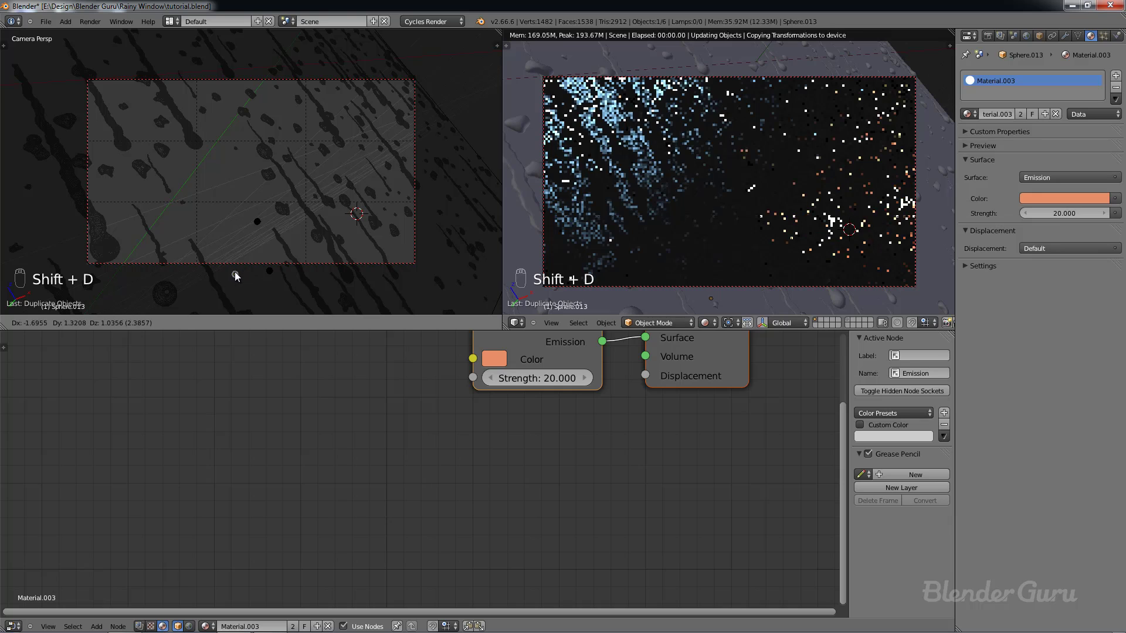
pyautogui.click(241, 275)
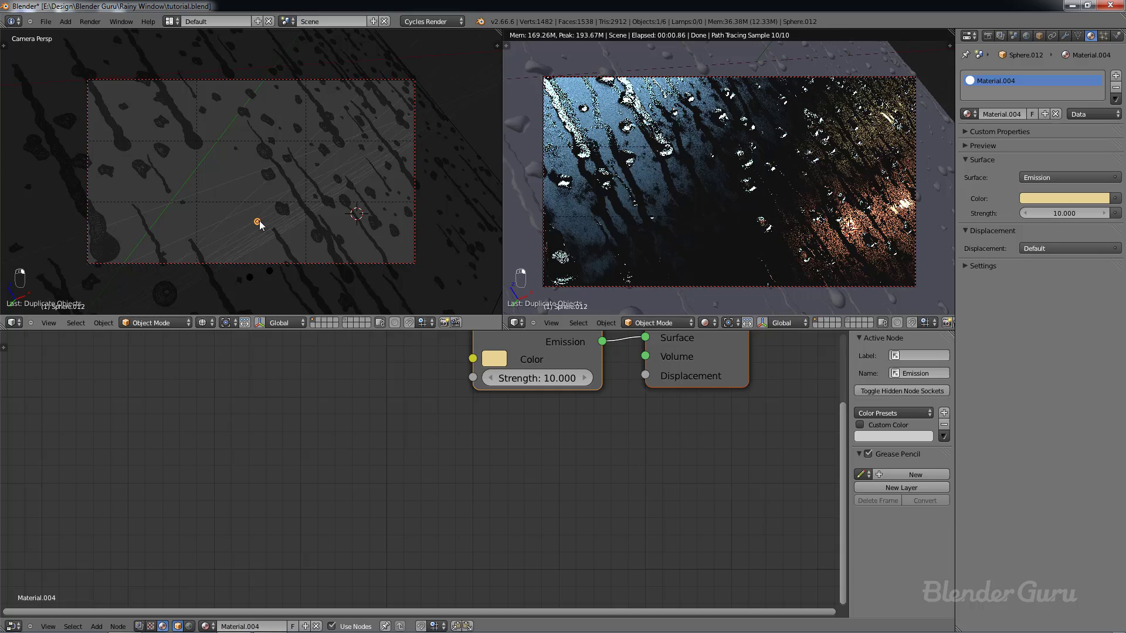
# Step: Duplicate the pale yellow light and place the copy below the orange lights, under the camera frame
pyautogui.hotkey('shift', 'd')
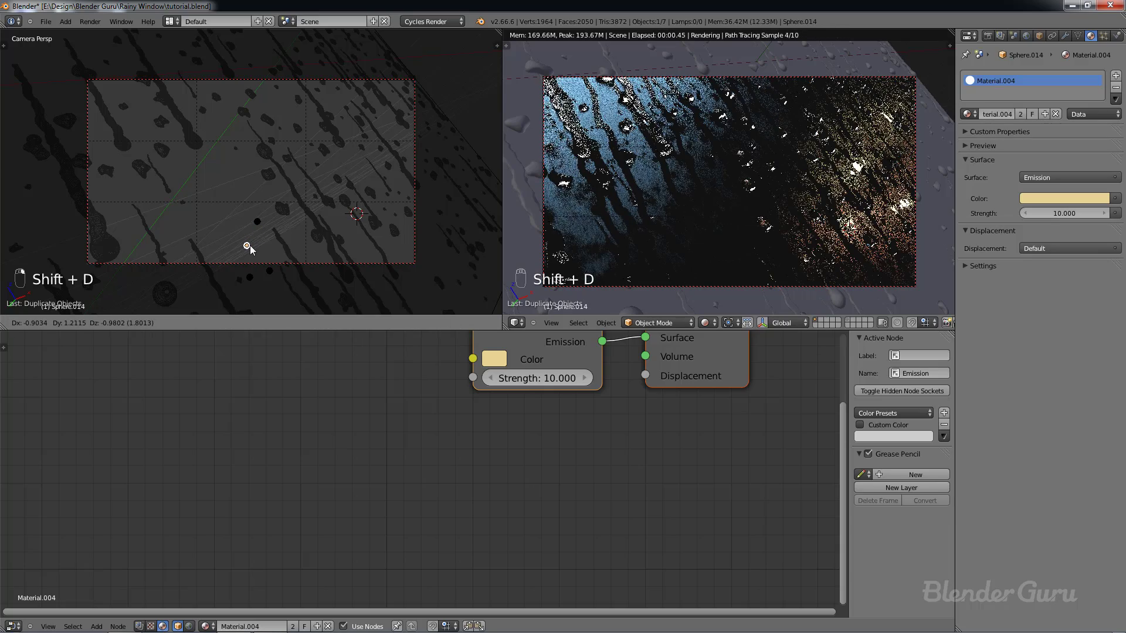
pyautogui.click(196, 288)
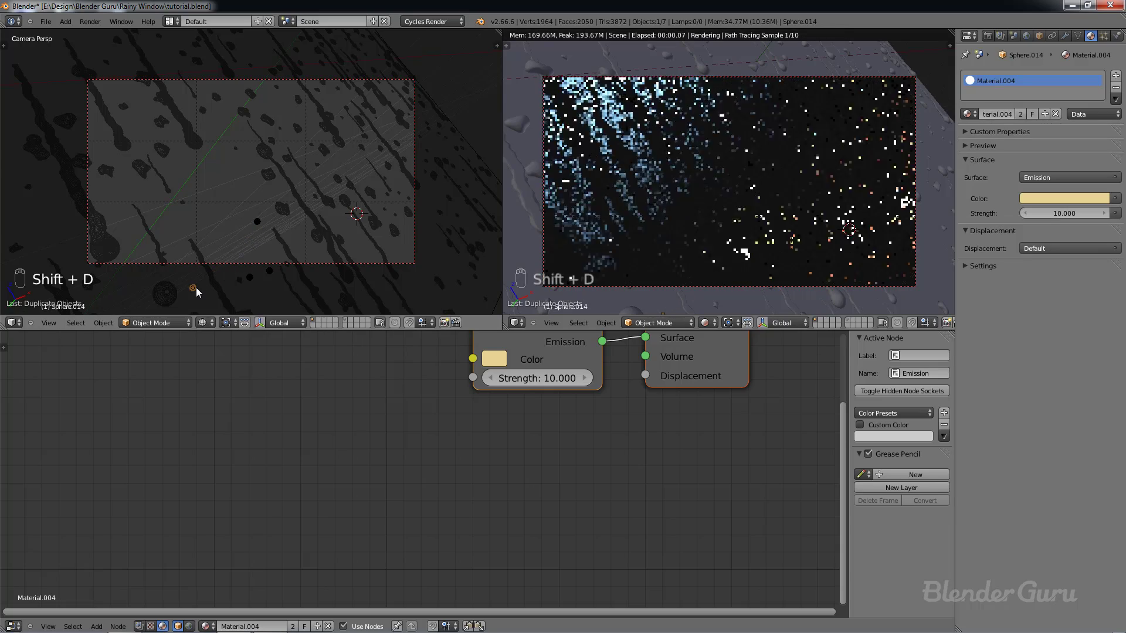
pyautogui.press('g')
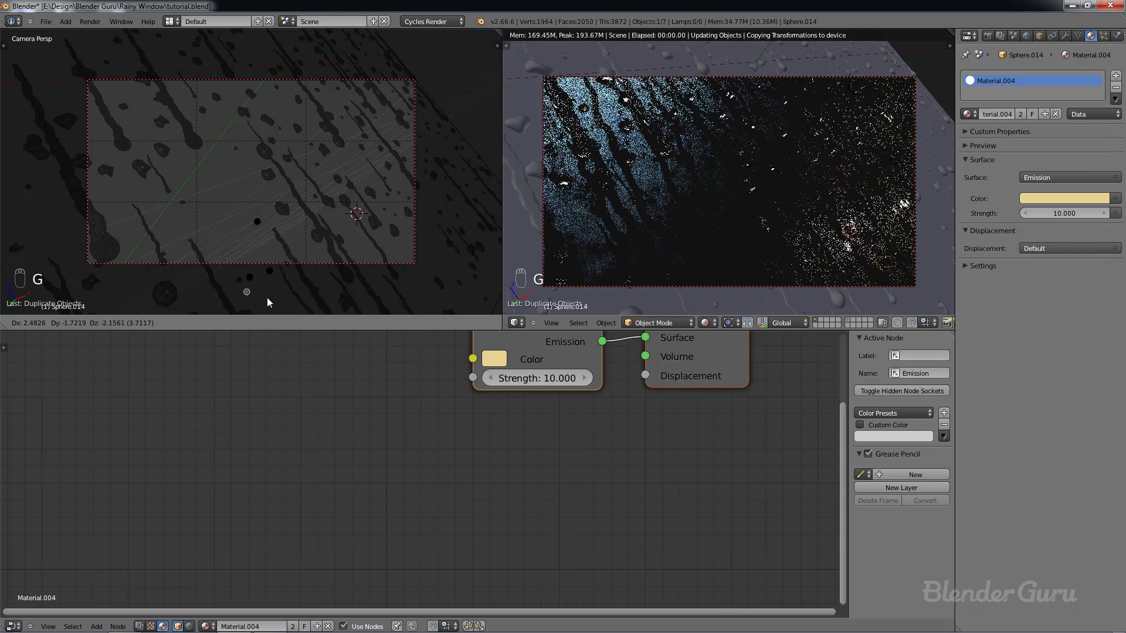
pyautogui.click(269, 301)
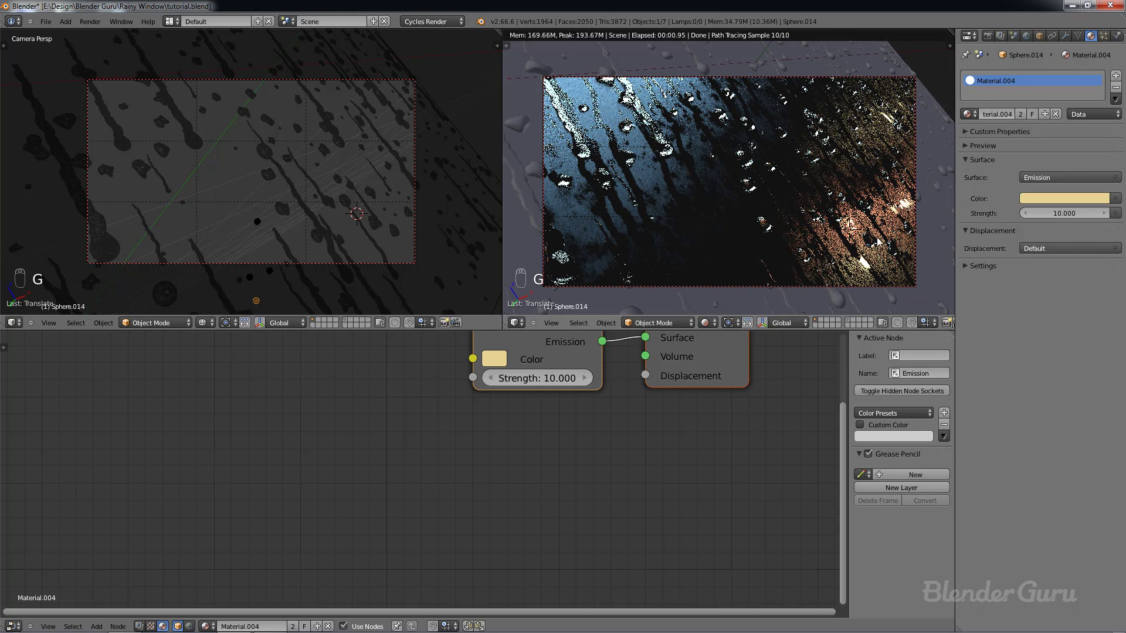
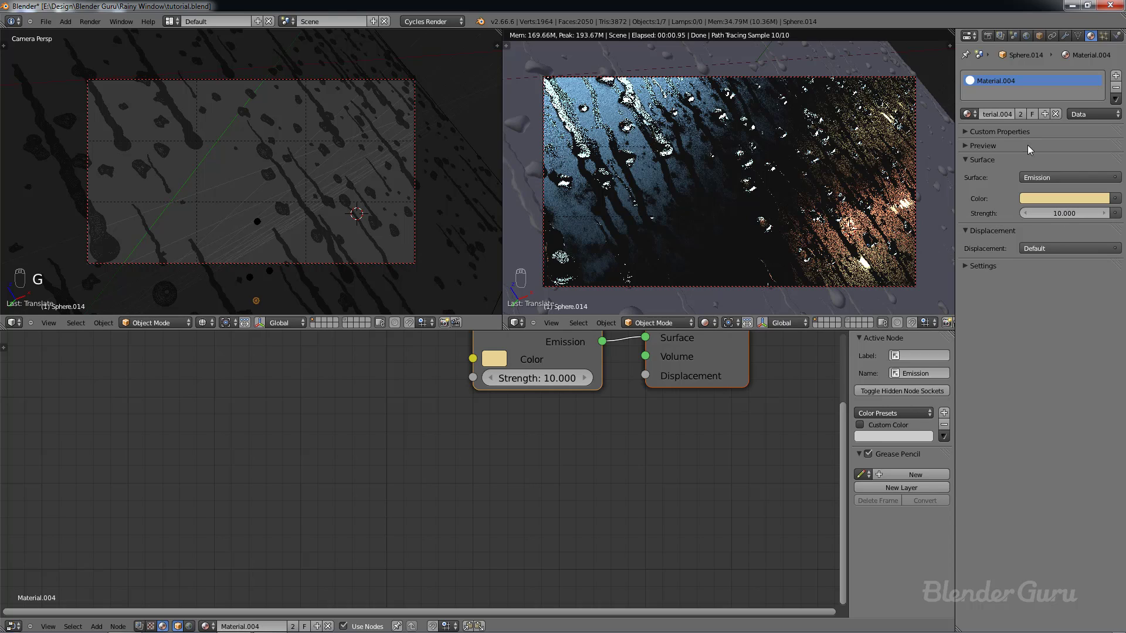
# Step: Make the new pale yellow copy's material single-user and set its emission colour to red
pyautogui.click(1058, 199)
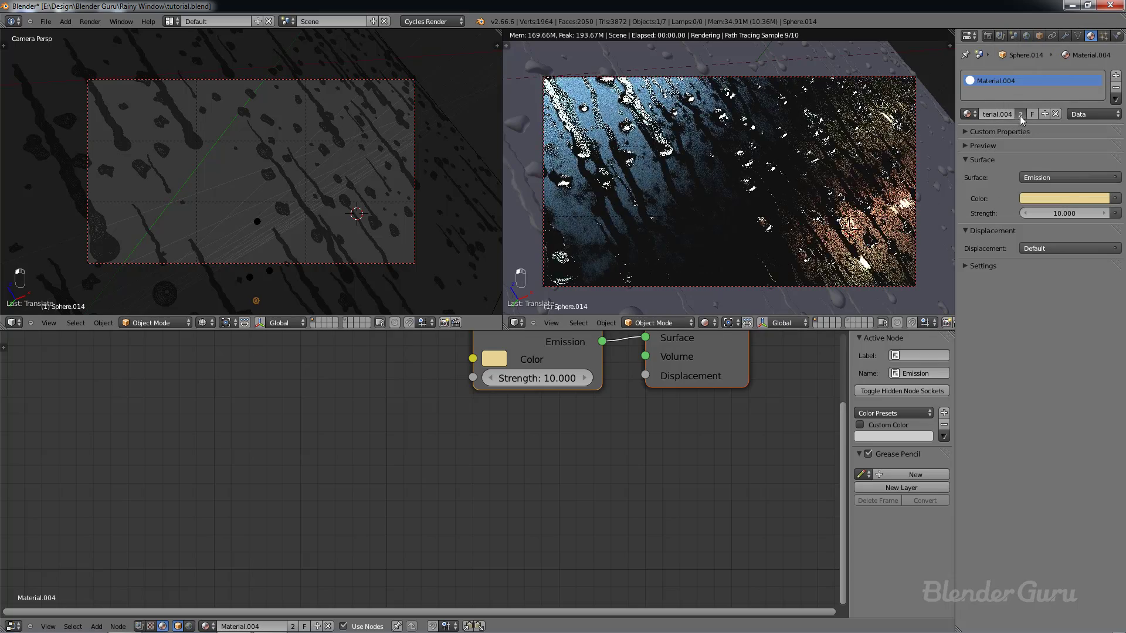
pyautogui.click(1021, 115)
pyautogui.click(1064, 200)
pyautogui.moveTo(1043, 107); pyautogui.dragTo(1048, 111)
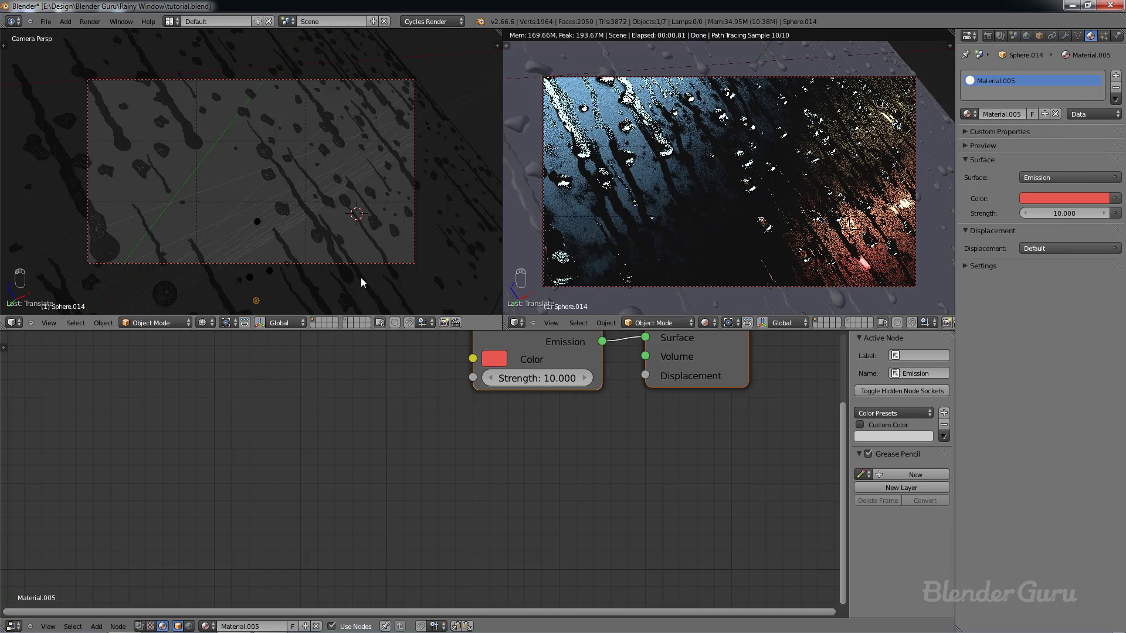
# Step: Duplicate the orange light, scale the copy down strongly and place it farther left, just below the camera frame
pyautogui.rightClick(258, 231)
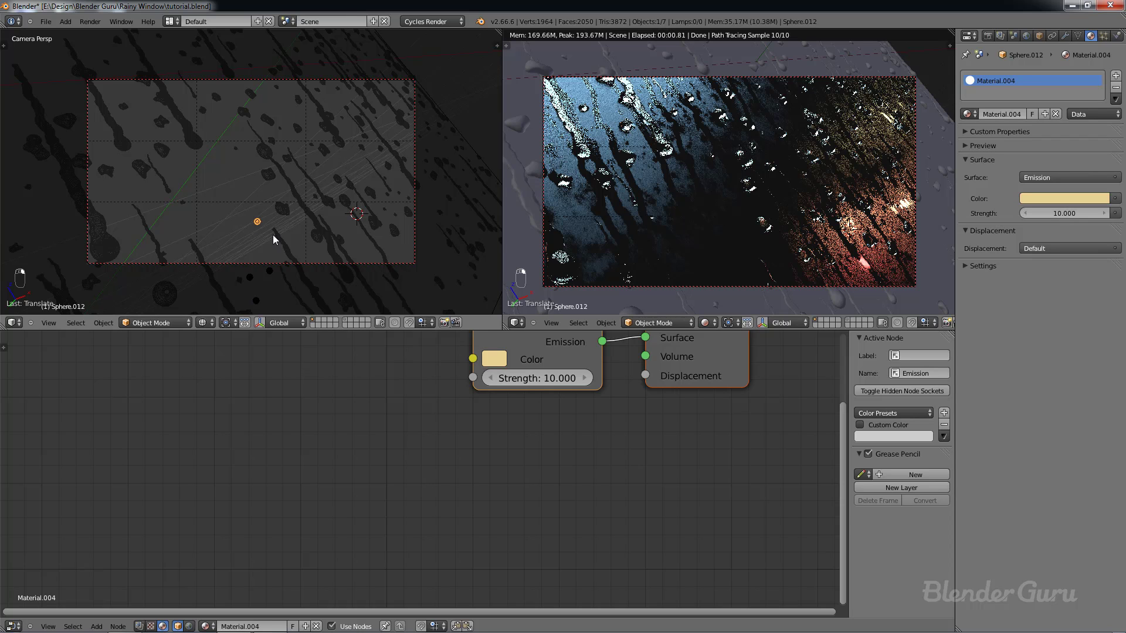
pyautogui.rightClick(273, 238)
pyautogui.rightClick(274, 269)
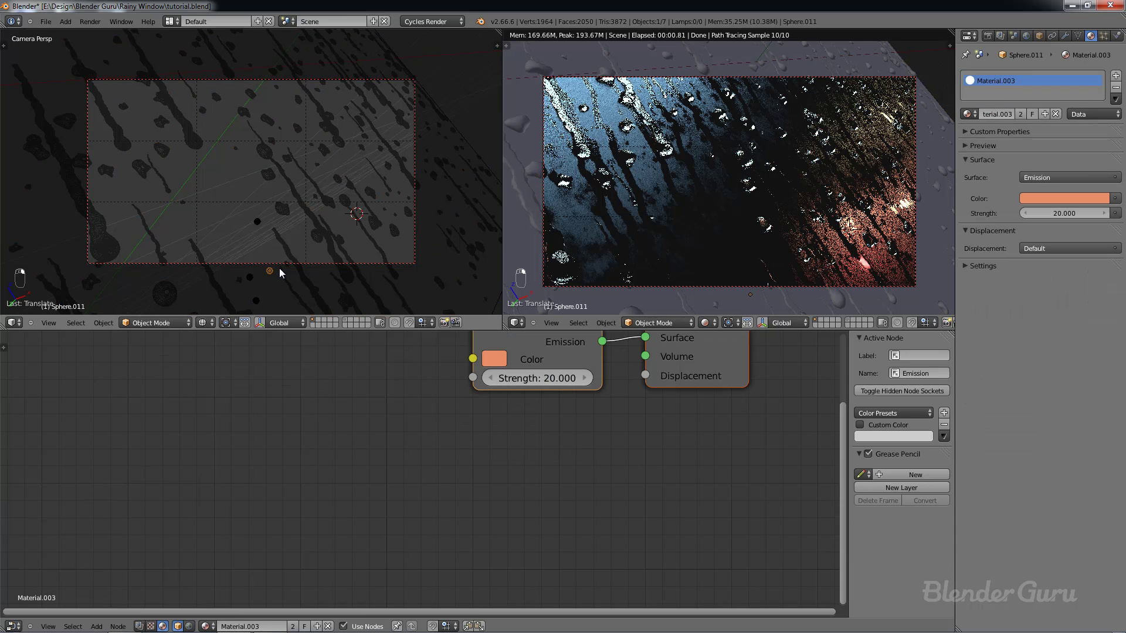
pyautogui.hotkey('shift', 'd')
pyautogui.press('s')
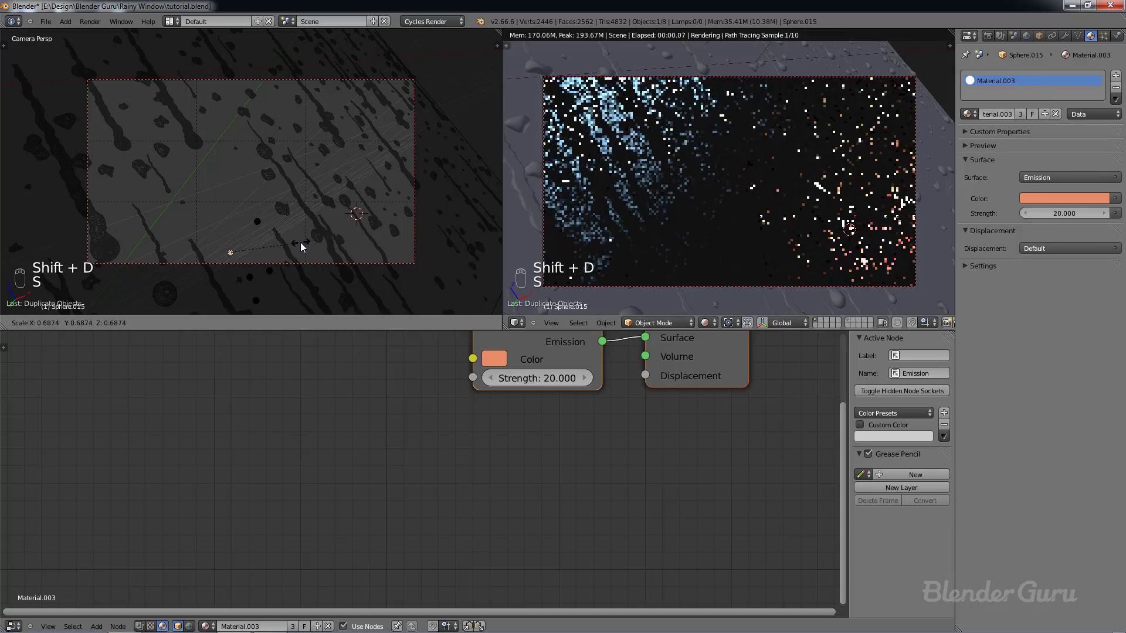
pyautogui.click(295, 244)
pyautogui.press('g')
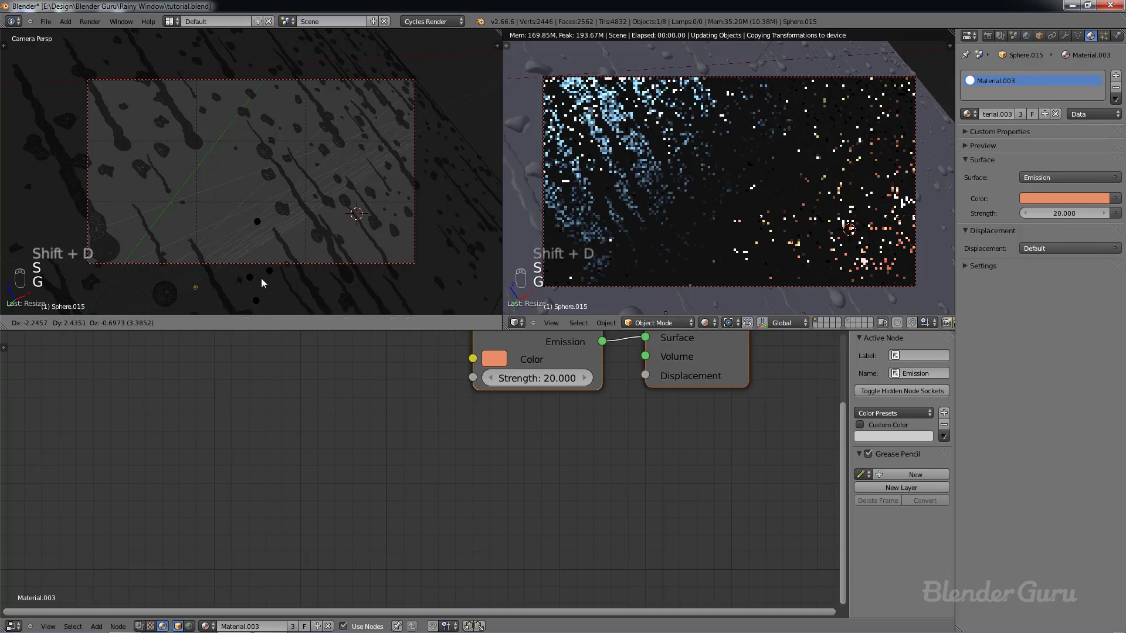
pyautogui.click(262, 277)
pyautogui.press('s')
pyautogui.click(308, 241)
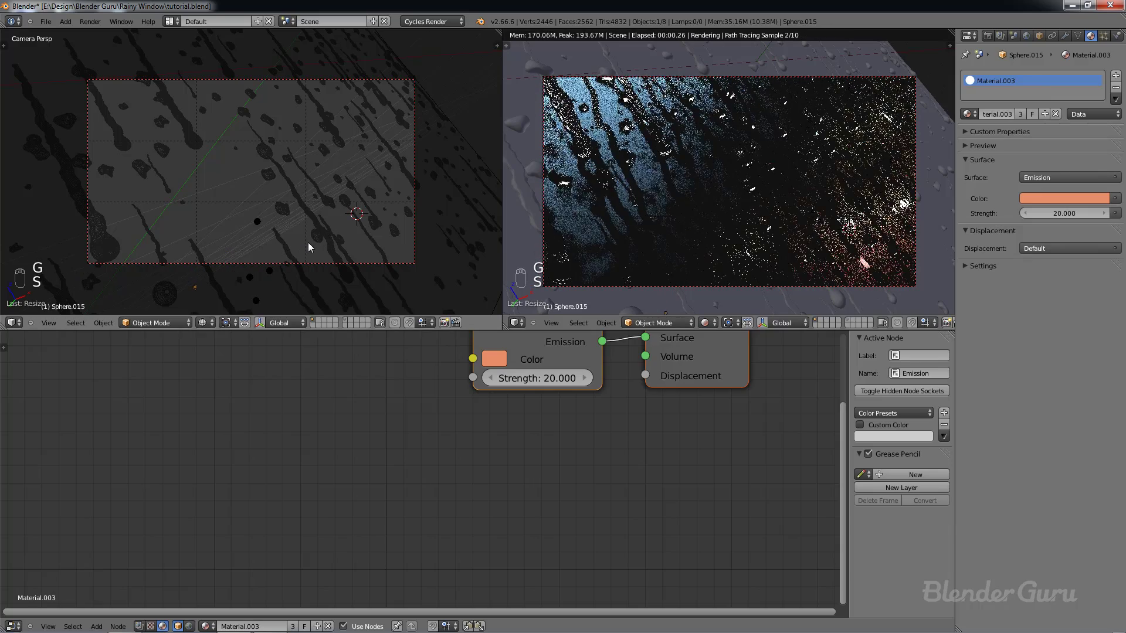
pyautogui.press('g')
pyautogui.click(292, 259)
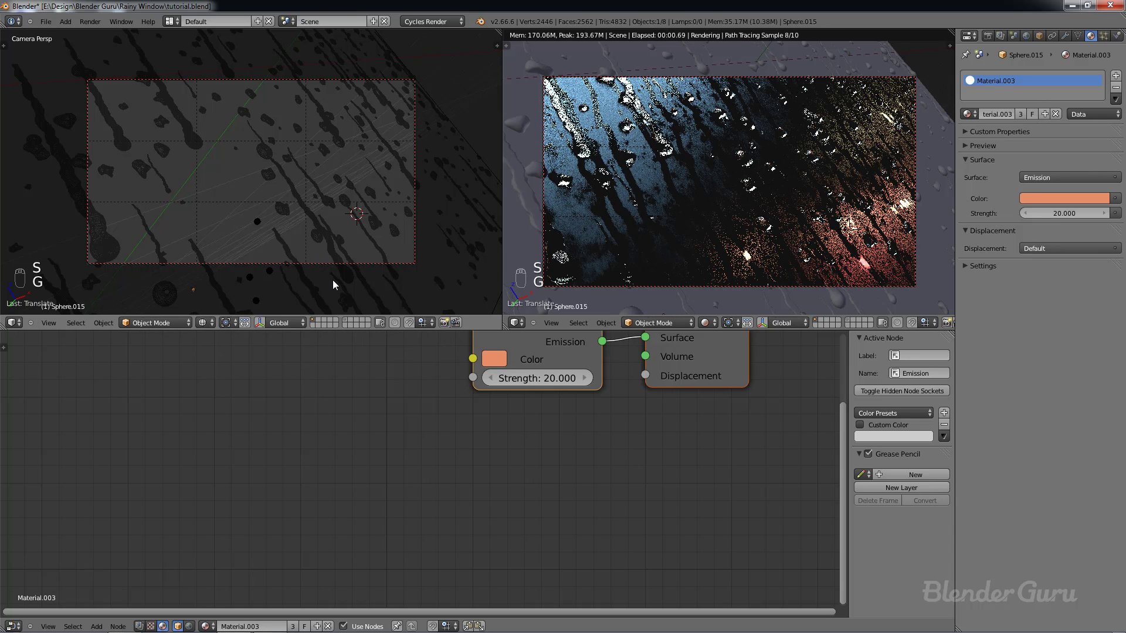
# Step: Scale down the red light and the original orange light below the camera frame
pyautogui.rightClick(256, 302)
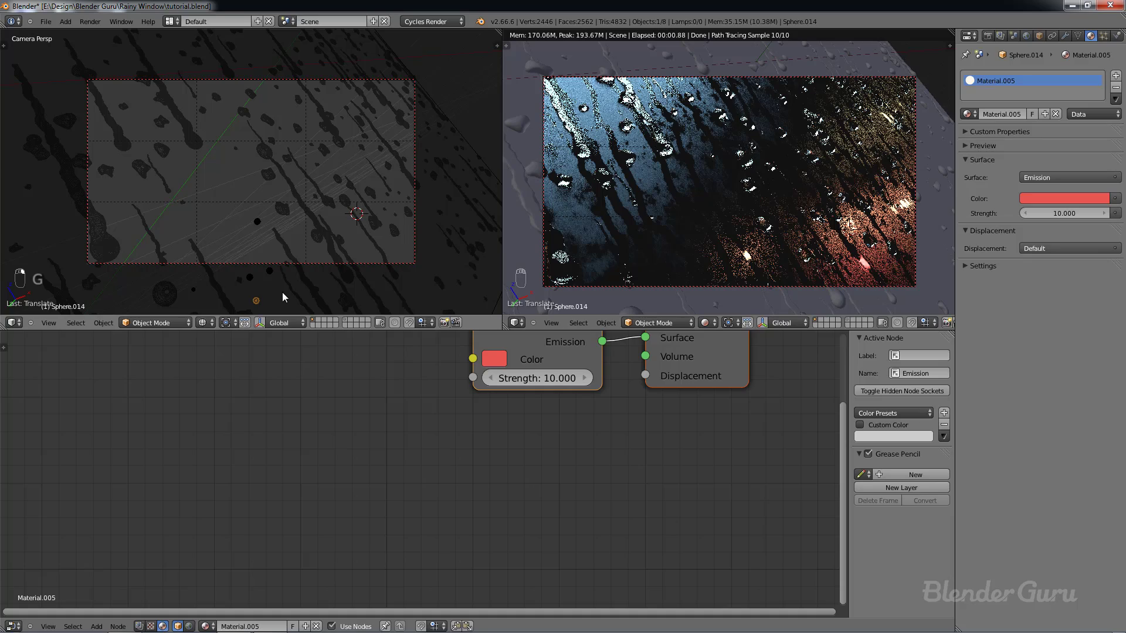
pyautogui.press('s')
pyautogui.click(272, 301)
pyautogui.rightClick(271, 279)
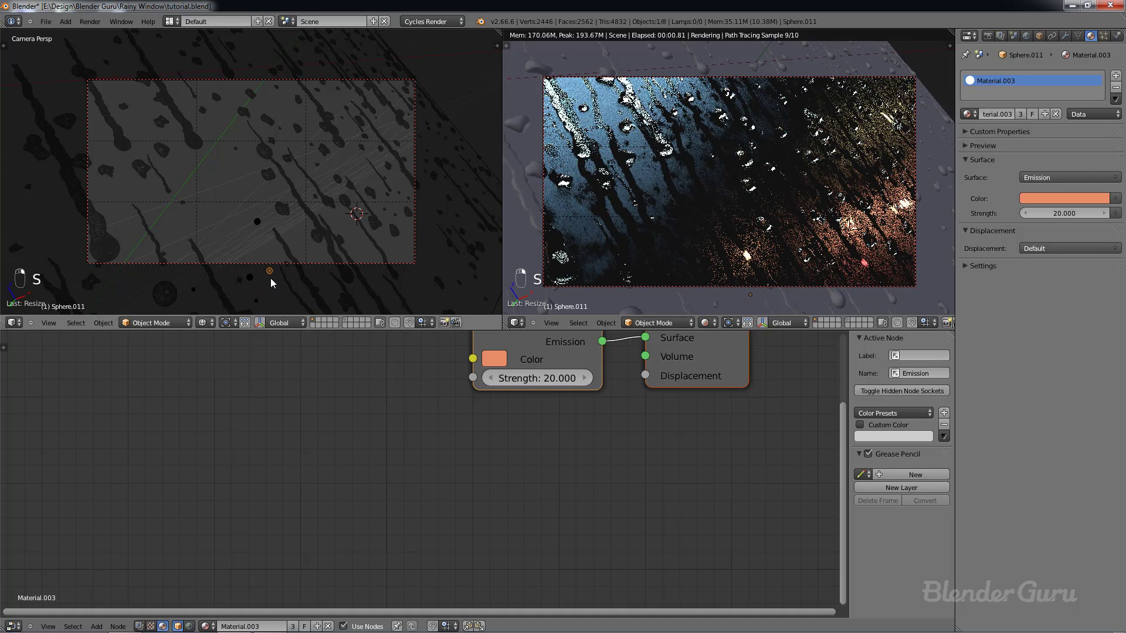
pyautogui.press('s')
pyautogui.click(280, 277)
# Step: Duplicate the orange light to a spot inside the camera frame beside the pale yellow light, and reposition the copy in top view
pyautogui.hotkey('shift', 'd')
pyautogui.click(294, 231)
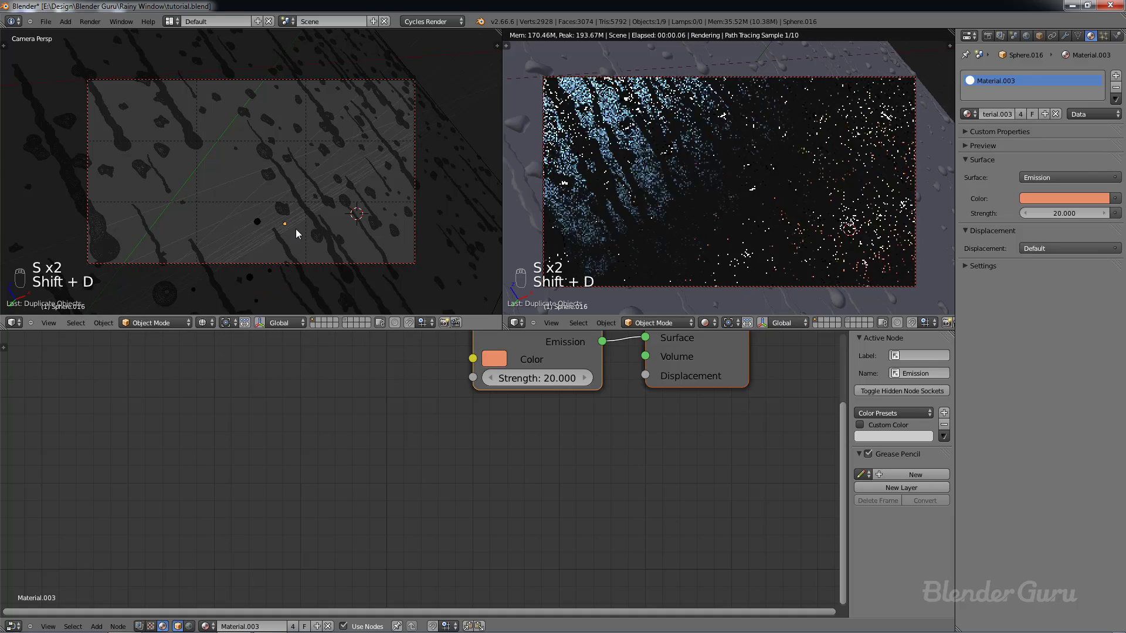
pyautogui.moveTo(293, 221); pyautogui.dragTo(277, 244, button='middle')
pyautogui.press('KP_7')
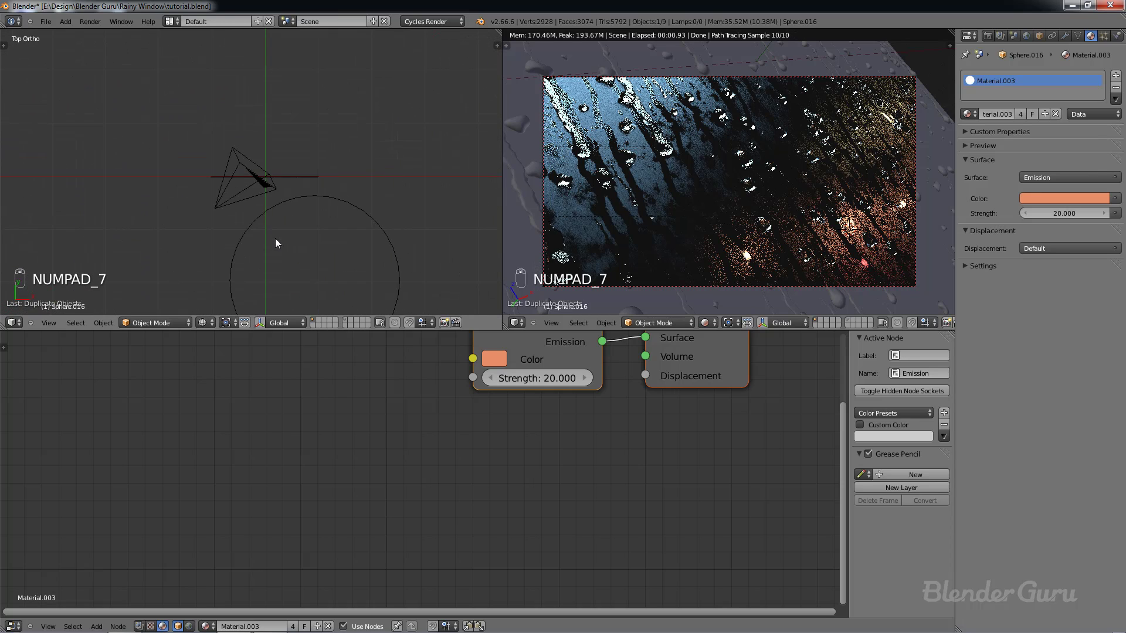
pyautogui.scroll(-8, 282, 236)
pyautogui.keyDown('shift'); pyautogui.moveTo(319, 170); pyautogui.dragTo(298, 200, button='middle'); pyautogui.keyUp('shift')
pyautogui.press('g')
pyautogui.click(288, 163)
# Step: Move the original orange light slightly to the right of the light cluster in top view
pyautogui.rightClick(320, 91)
pyautogui.rightClick(324, 84)
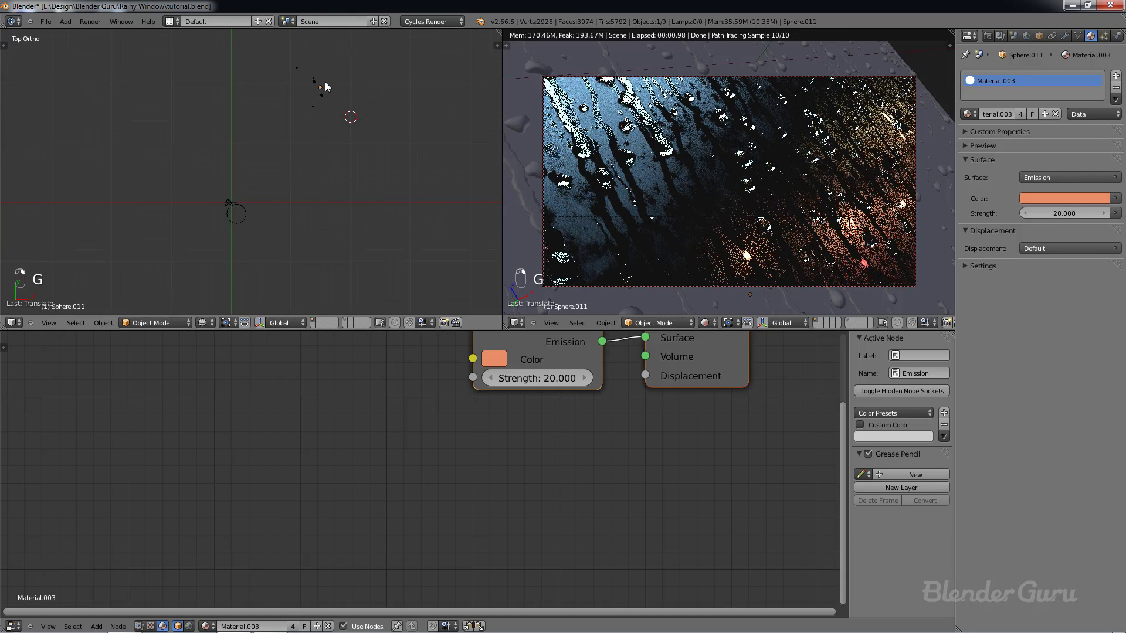
pyautogui.press('g')
pyautogui.click(333, 86)
# Step: Move the red light out to the left side of the light cluster and fine-tune its position in the rendered view
pyautogui.rightClick(314, 78)
pyautogui.press('g')
pyautogui.click(297, 118)
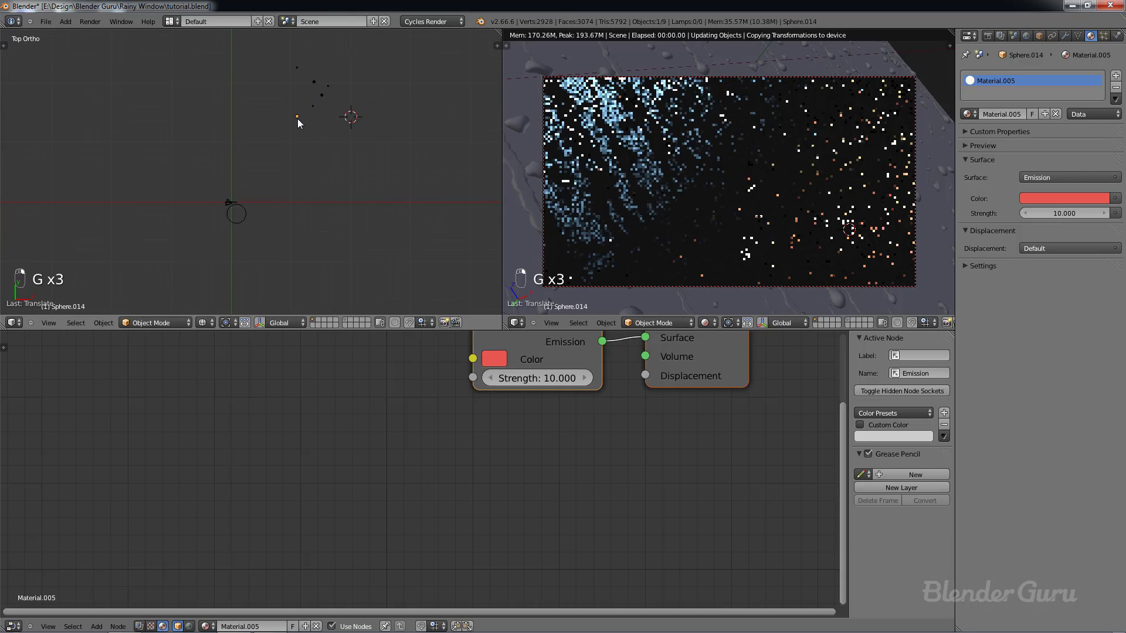
pyautogui.press('g')
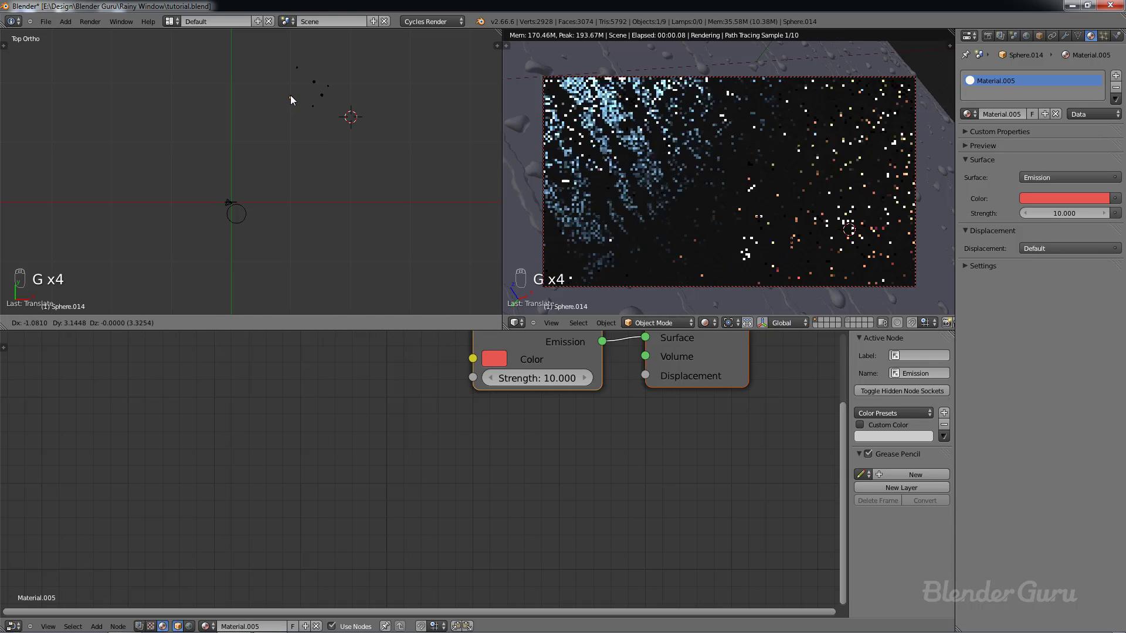
pyautogui.click(291, 96)
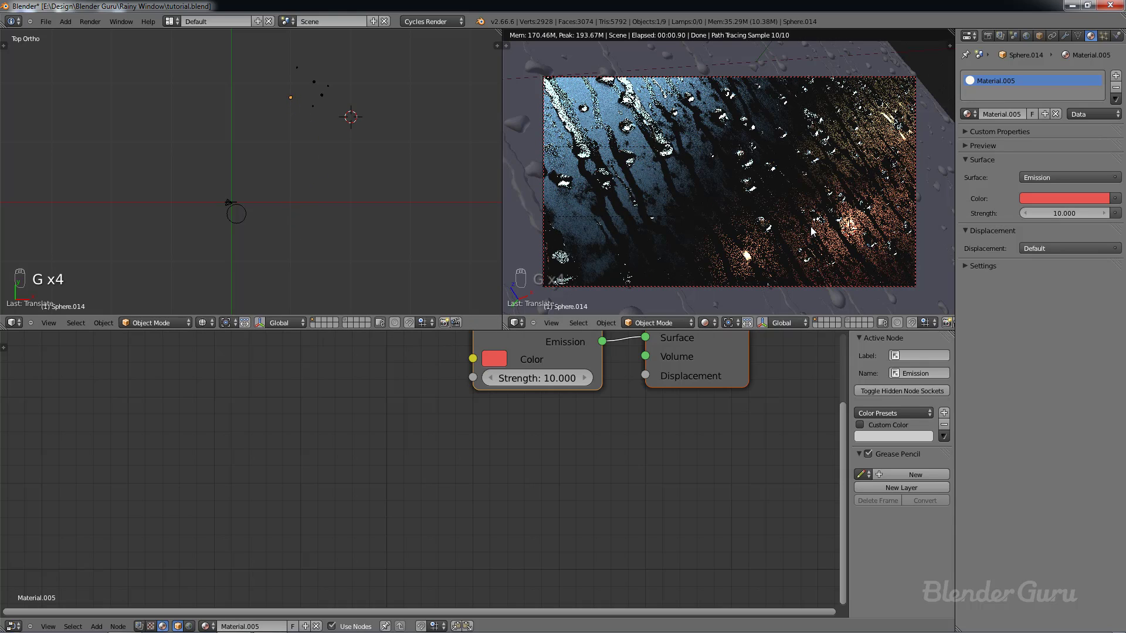
pyautogui.press('g')
pyautogui.click(804, 203)
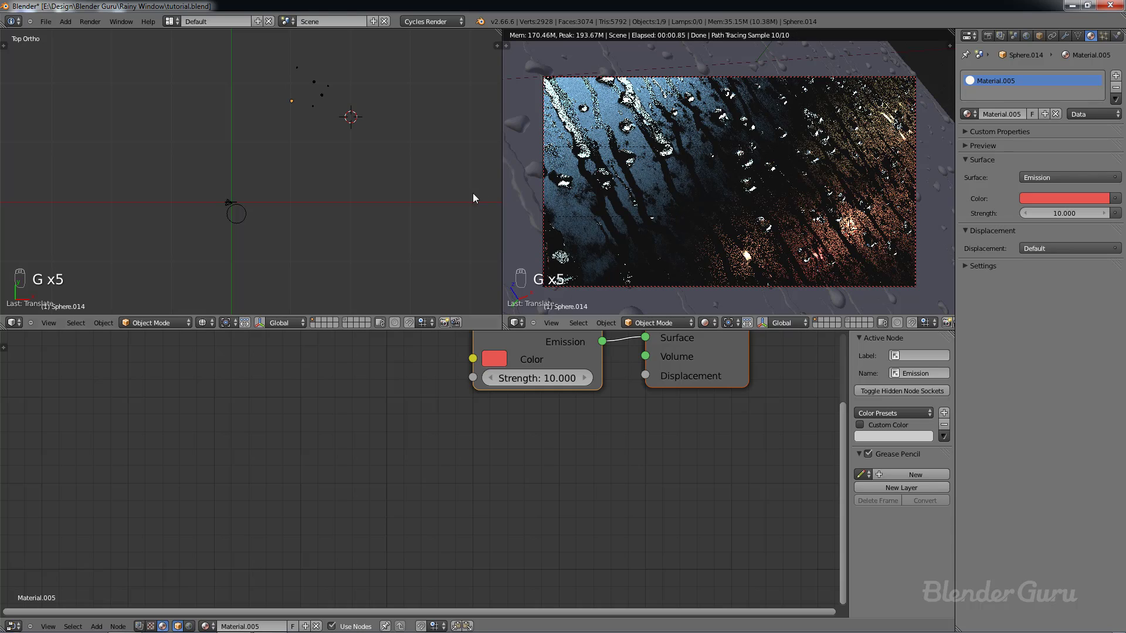
# Step: Select the whole cluster of small lights and duplicate it farther away from the camera in top view
pyautogui.rightClick(329, 87)
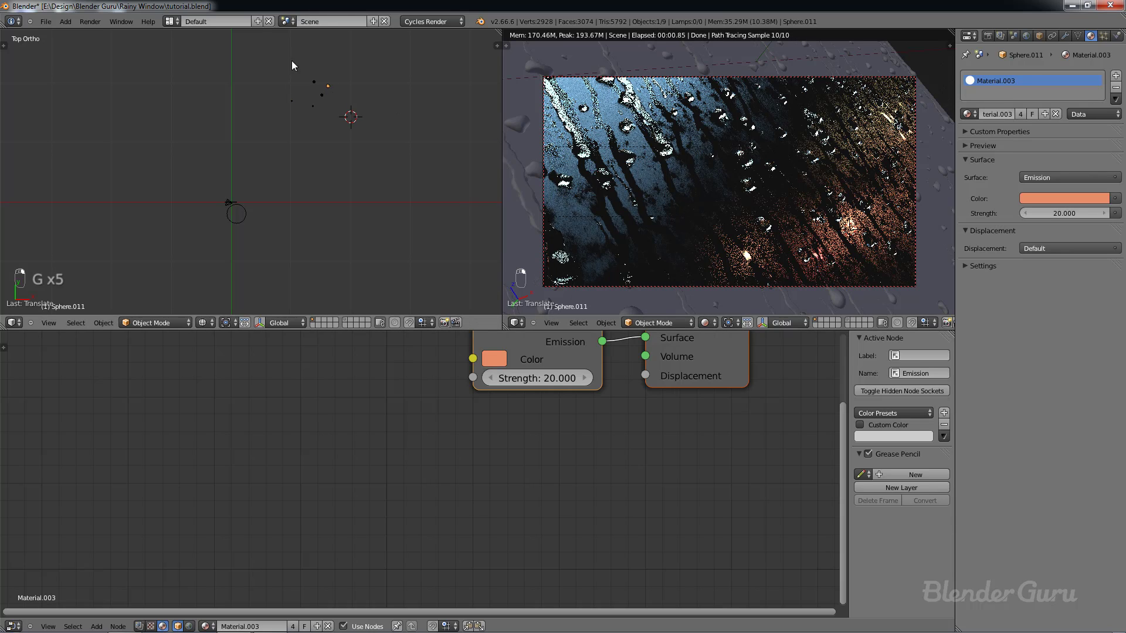
pyautogui.press('b')
pyautogui.moveTo(271, 51); pyautogui.dragTo(344, 111)
pyautogui.keyDown('shift'); pyautogui.moveTo(385, 133); pyautogui.dragTo(308, 201, button='middle'); pyautogui.keyUp('shift')
pyautogui.hotkey('shift', 'd')
pyautogui.click(372, 100)
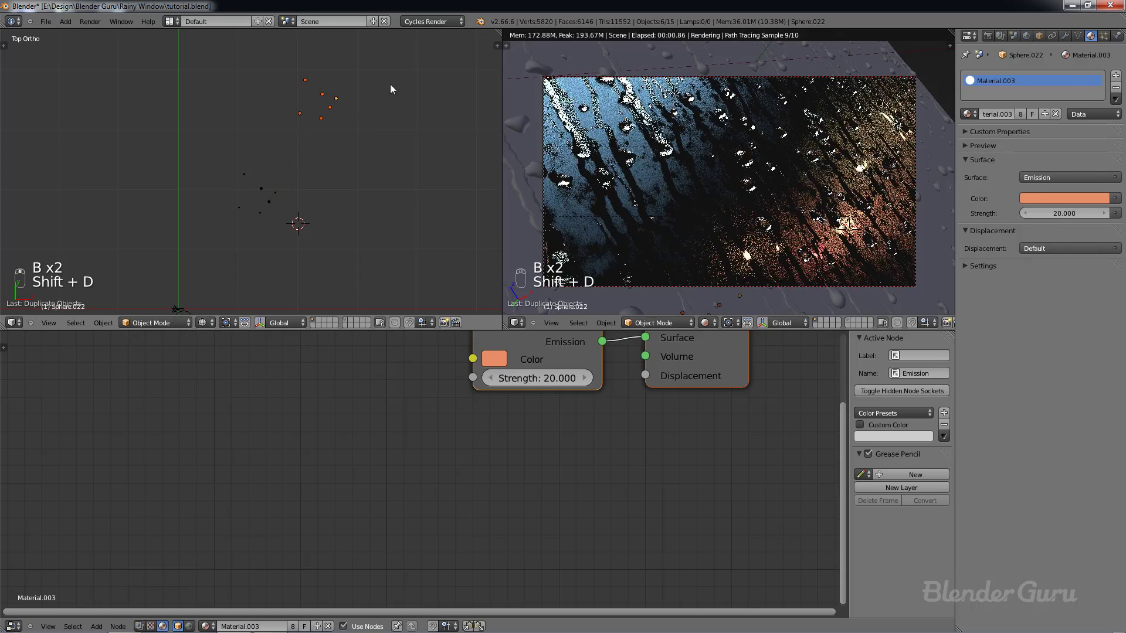
# Step: Rotate the duplicated light cluster freely and spread it out by scaling it up slightly
pyautogui.press('r')
pyautogui.press('r')
pyautogui.click(310, 44)
pyautogui.press('s')
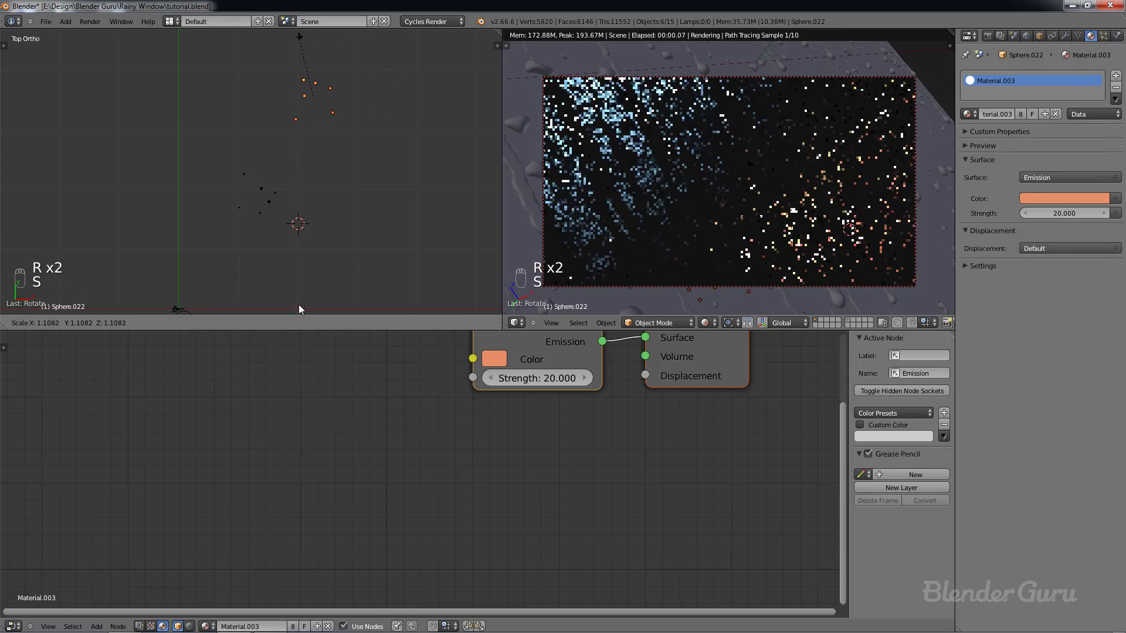
pyautogui.click(299, 302)
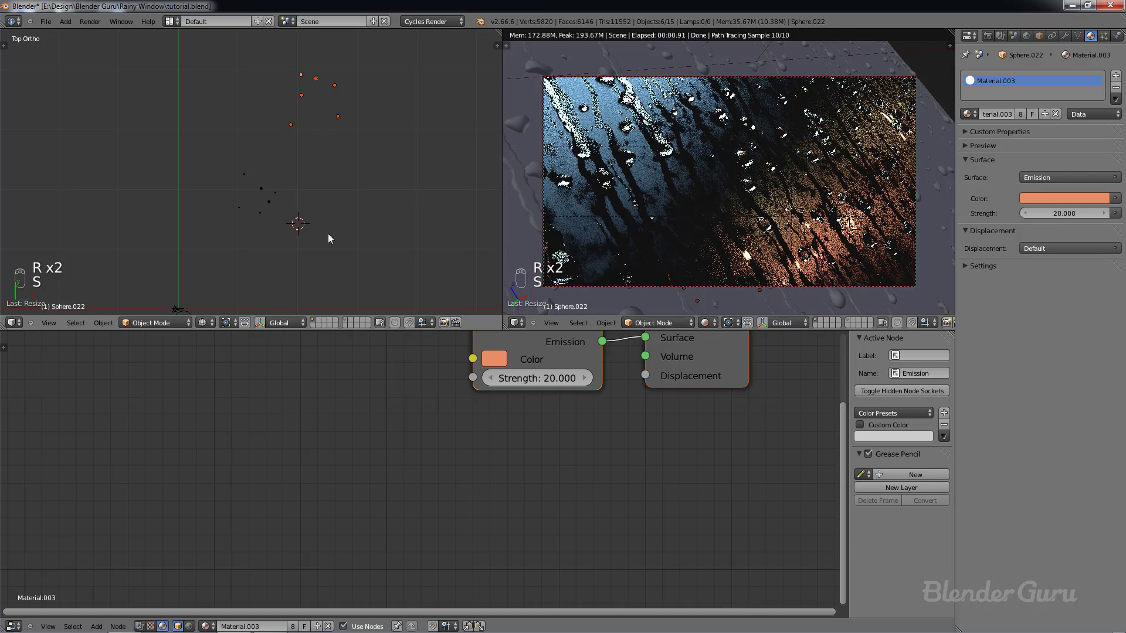
# Step: Reposition the duplicated light cluster farther back and to the right of the original lights, and scale it down slightly
pyautogui.press('g')
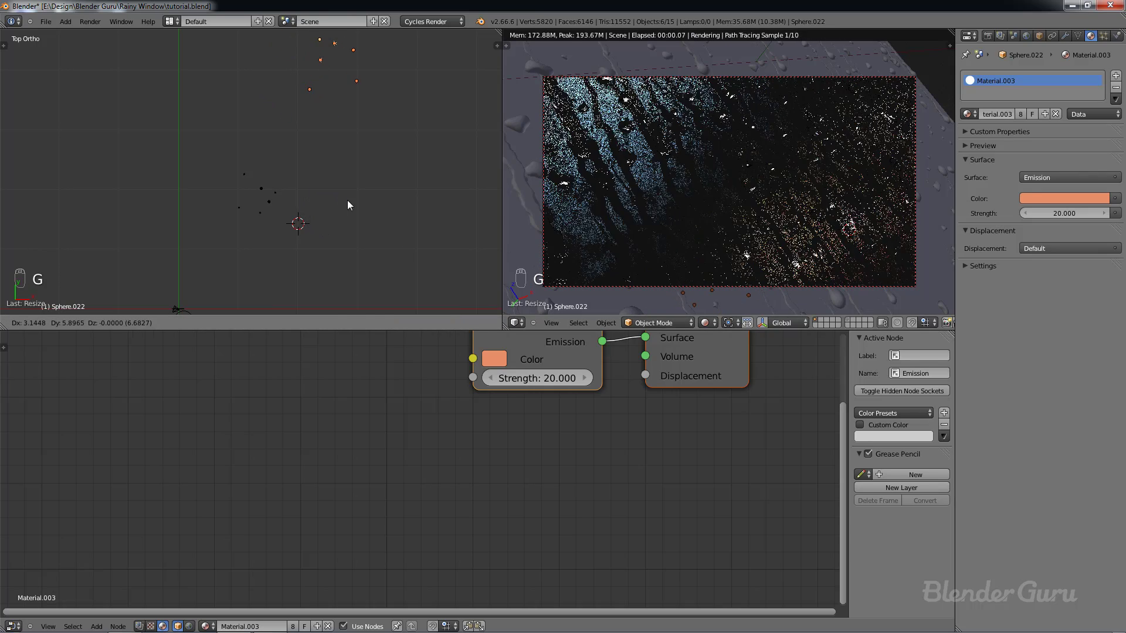
pyautogui.click(347, 199)
pyautogui.press('g')
pyautogui.click(801, 181)
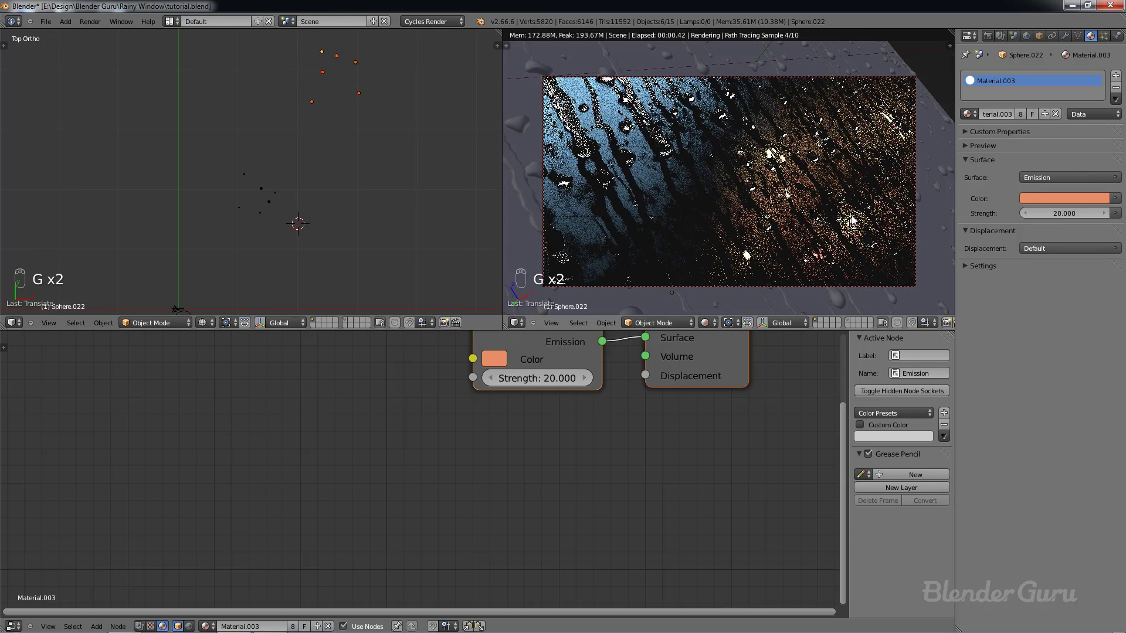
pyautogui.press('g')
pyautogui.click(805, 260)
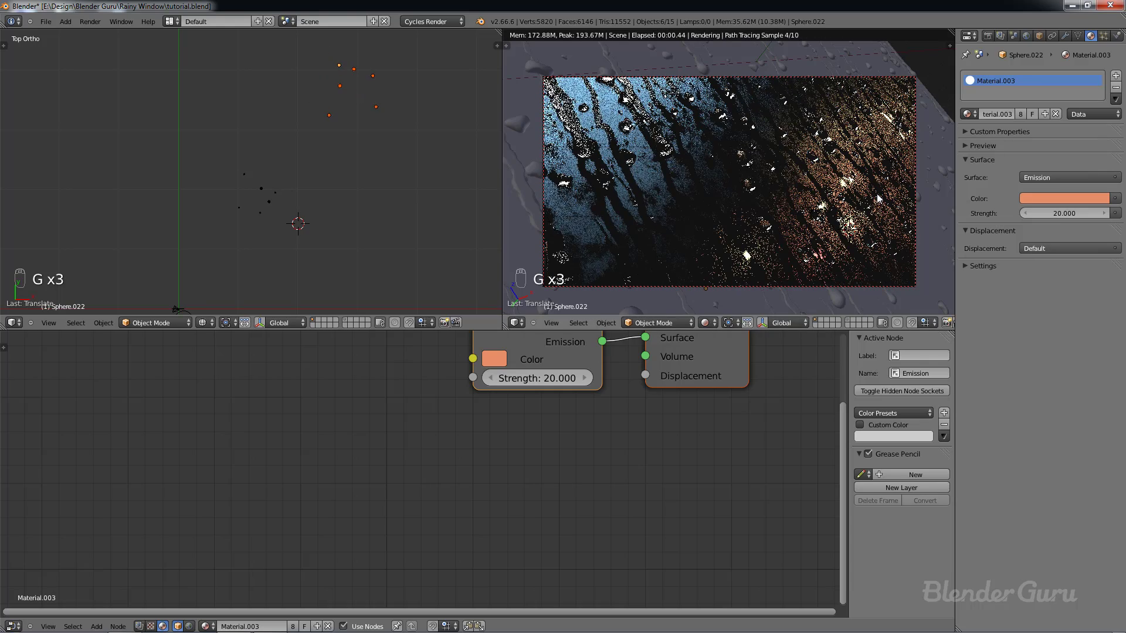
pyautogui.press('g')
pyautogui.click(787, 262)
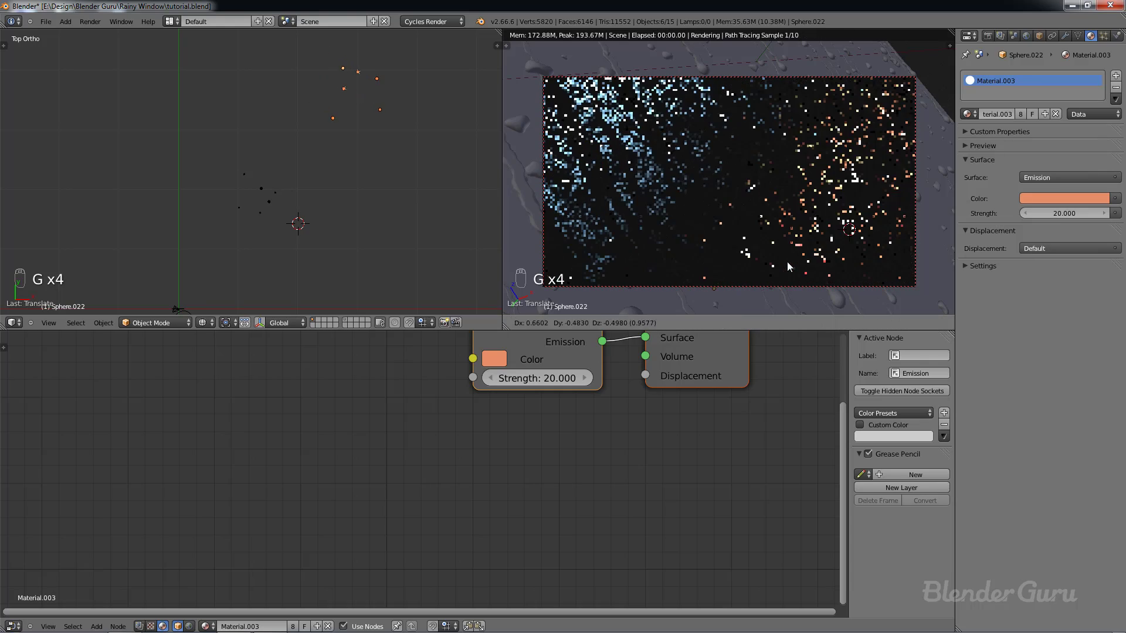
pyautogui.press('s')
pyautogui.click(400, 118)
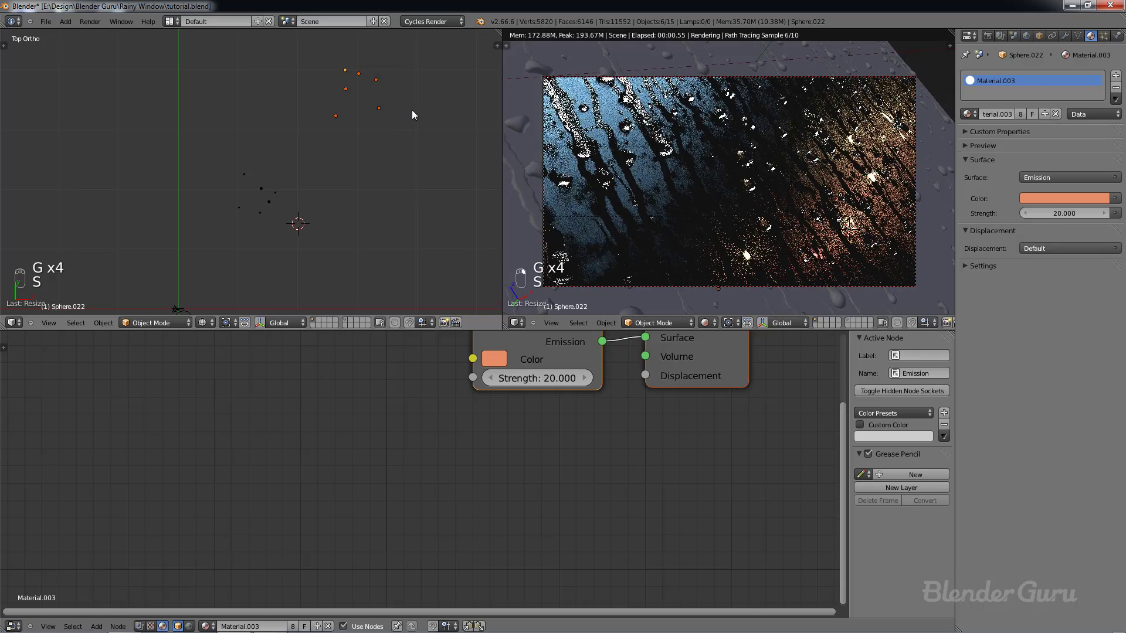
# Step: Resize several lights of the duplicated background cluster individually so their sizes vary
pyautogui.rightClick(358, 74)
pyautogui.press('s')
pyautogui.rightClick(357, 89)
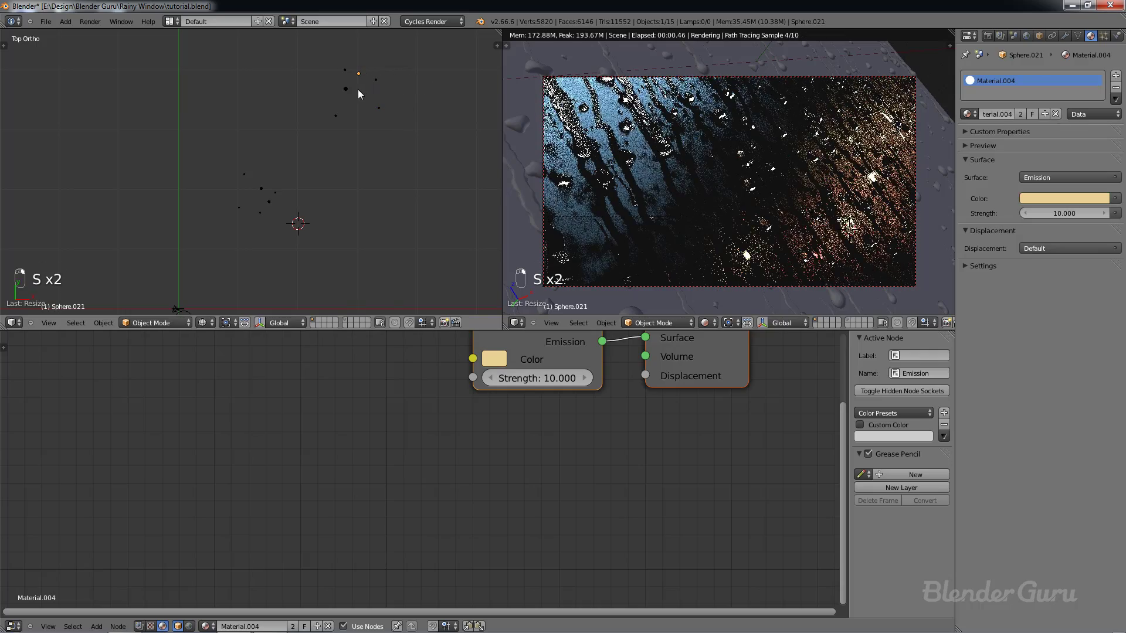
pyautogui.rightClick(347, 89)
pyautogui.press('s')
pyautogui.rightClick(382, 91)
pyautogui.rightClick(351, 71)
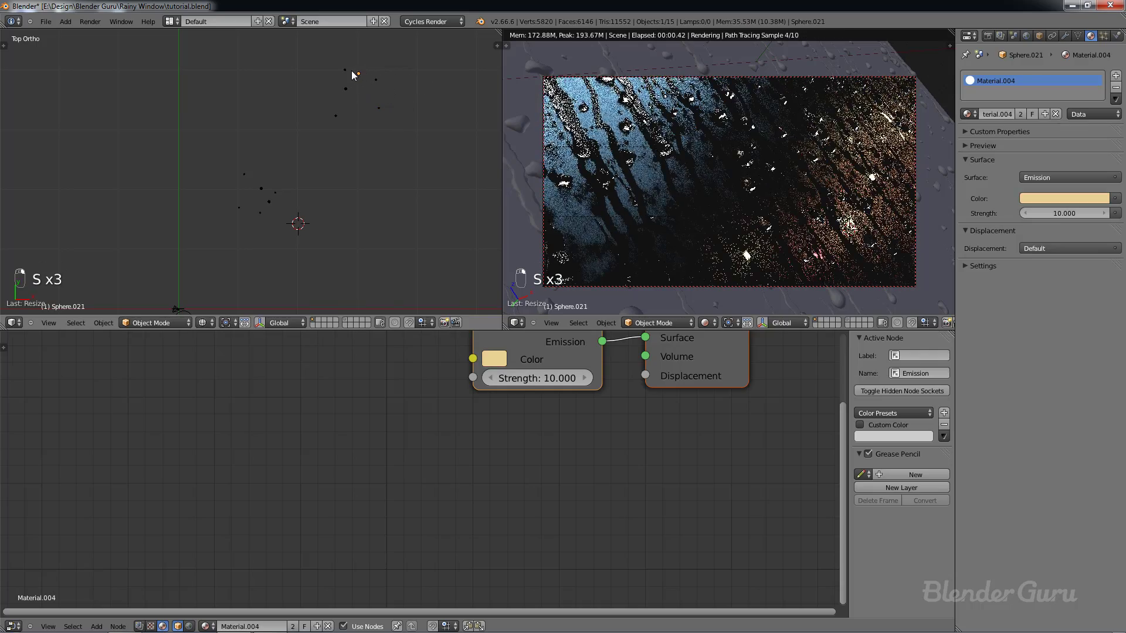
pyautogui.press('s')
pyautogui.click(465, 176)
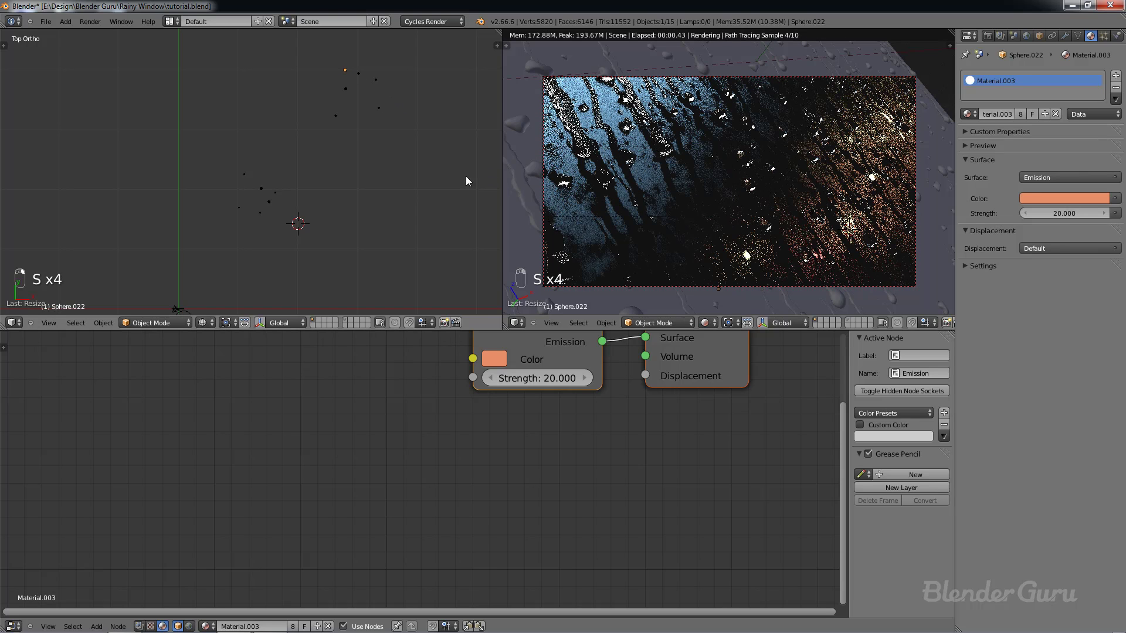
# Step: Select the red light in the duplicated cluster and move it down and left to the frame's lower edge in camera view
pyautogui.rightClick(379, 111)
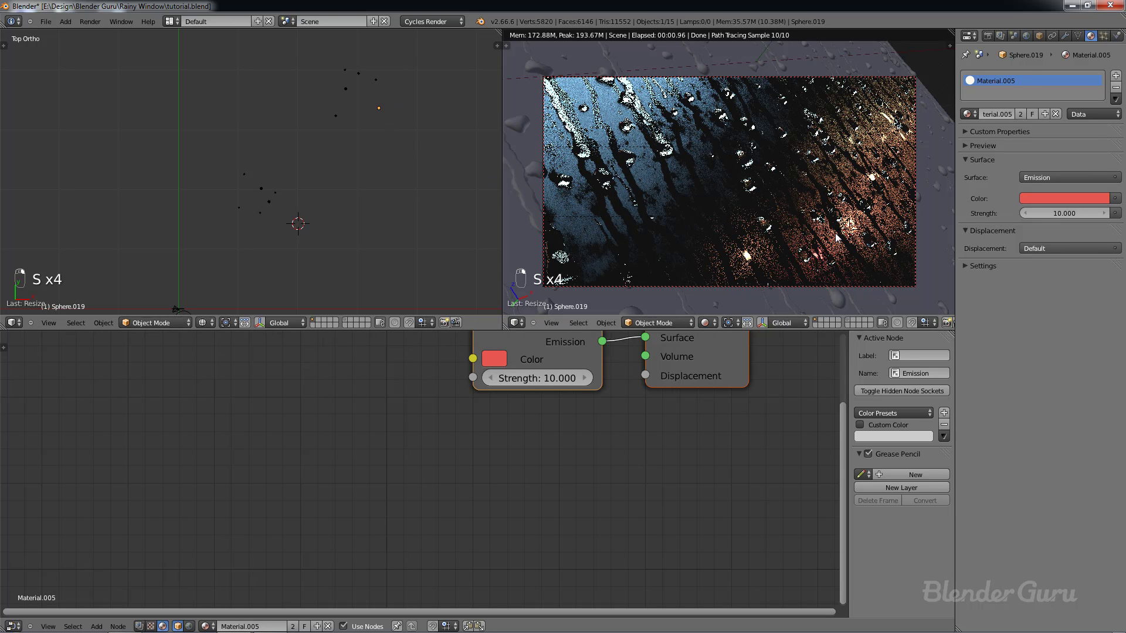
pyautogui.press('KP_0')
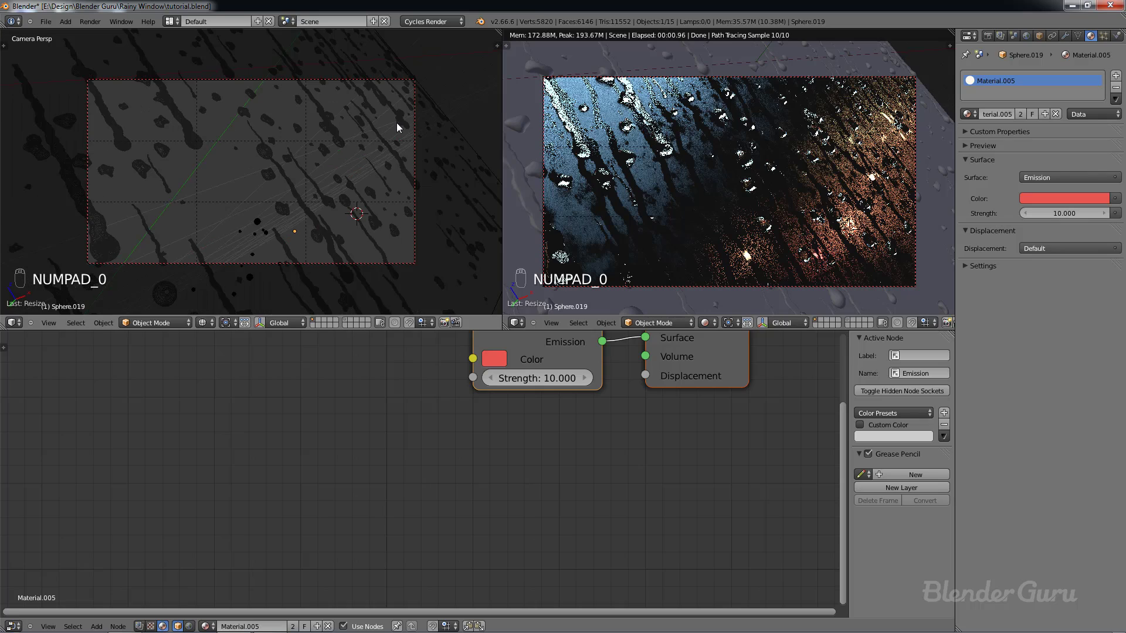
pyautogui.press('g')
pyautogui.click(284, 257)
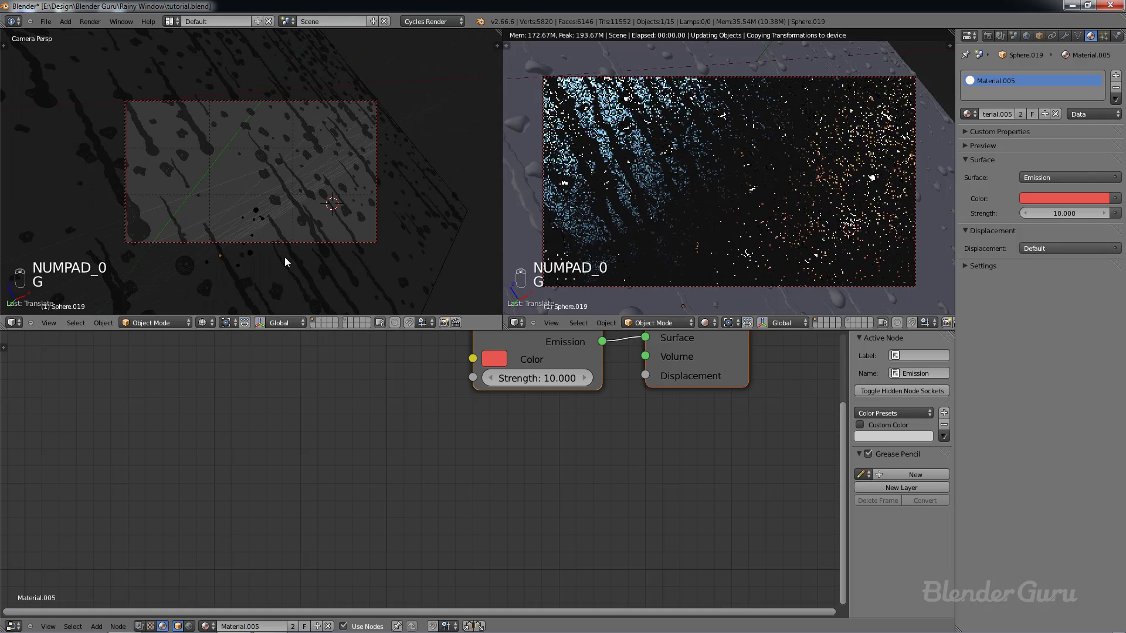
pyautogui.press('g')
pyautogui.click(268, 245)
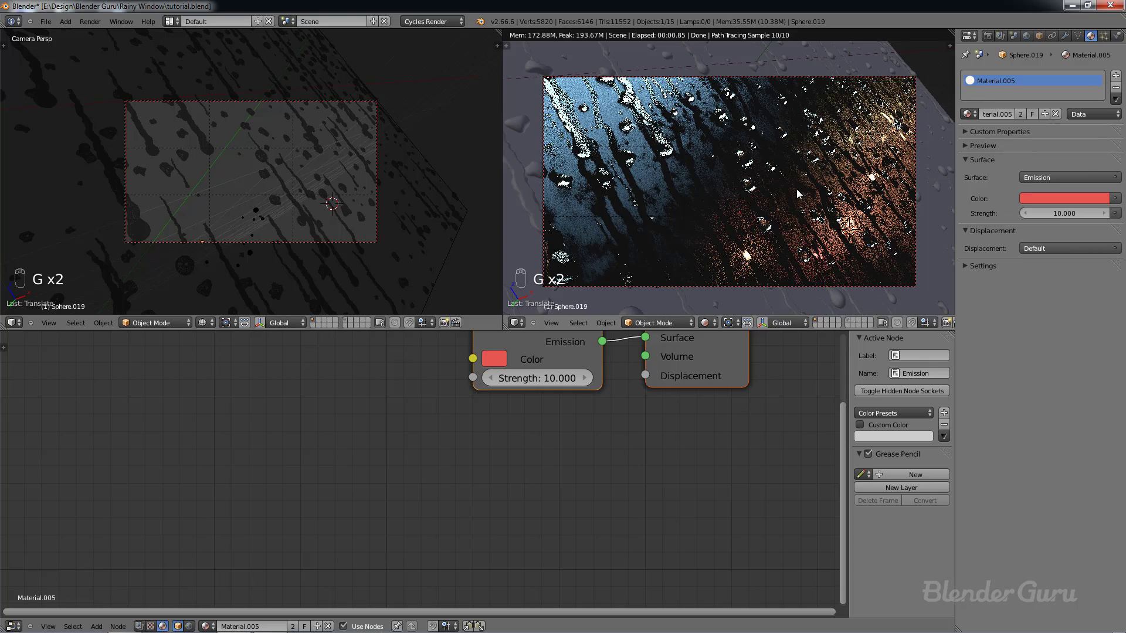
# Step: Fine-tune the red light's placement against the rendered preview with several small moves near the bottom of the image
pyautogui.press('g')
pyautogui.click(824, 212)
pyautogui.press('g')
pyautogui.click(822, 214)
pyautogui.press('g')
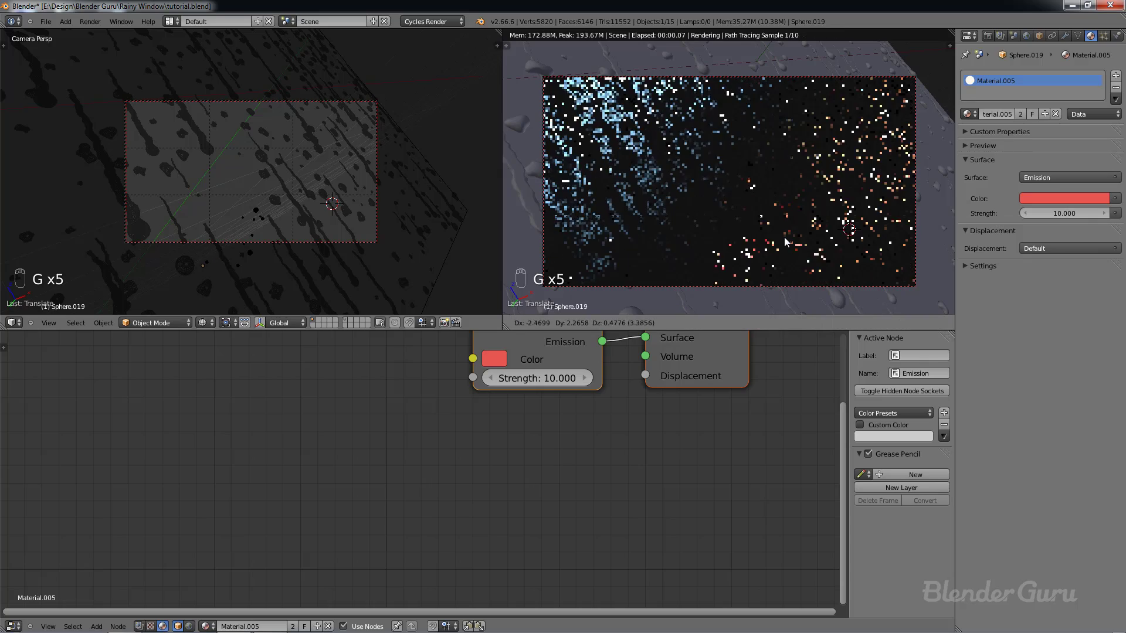
pyautogui.click(786, 242)
pyautogui.press('g')
pyautogui.click(827, 248)
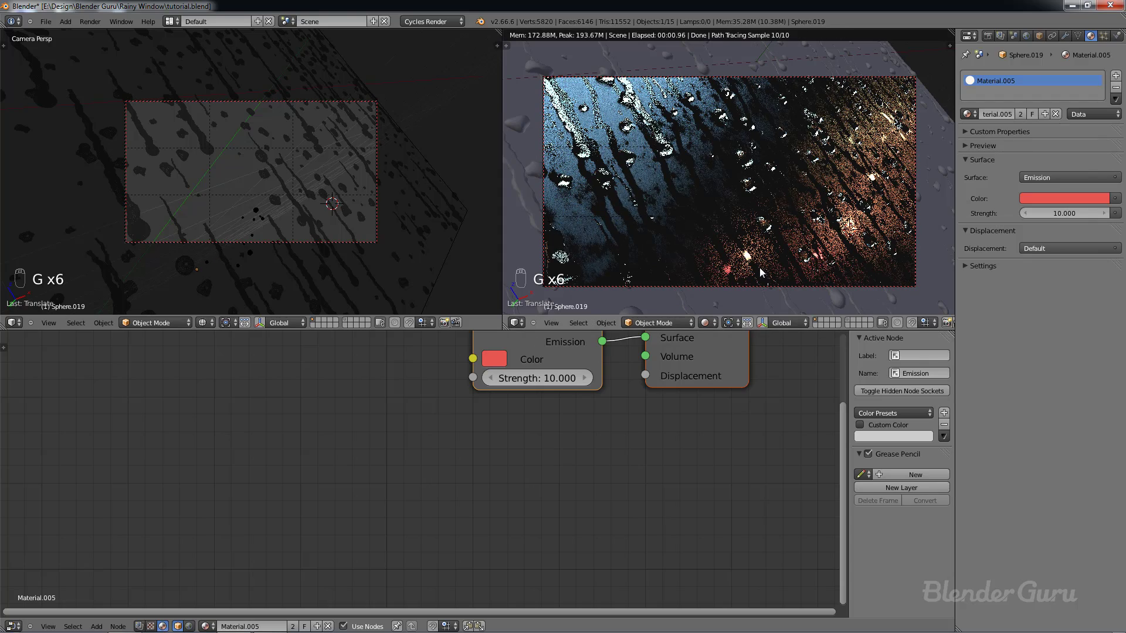
# Step: Duplicate the red light below the camera frame and place the copy slightly up and to the right of it
pyautogui.scroll(1, 220, 289)
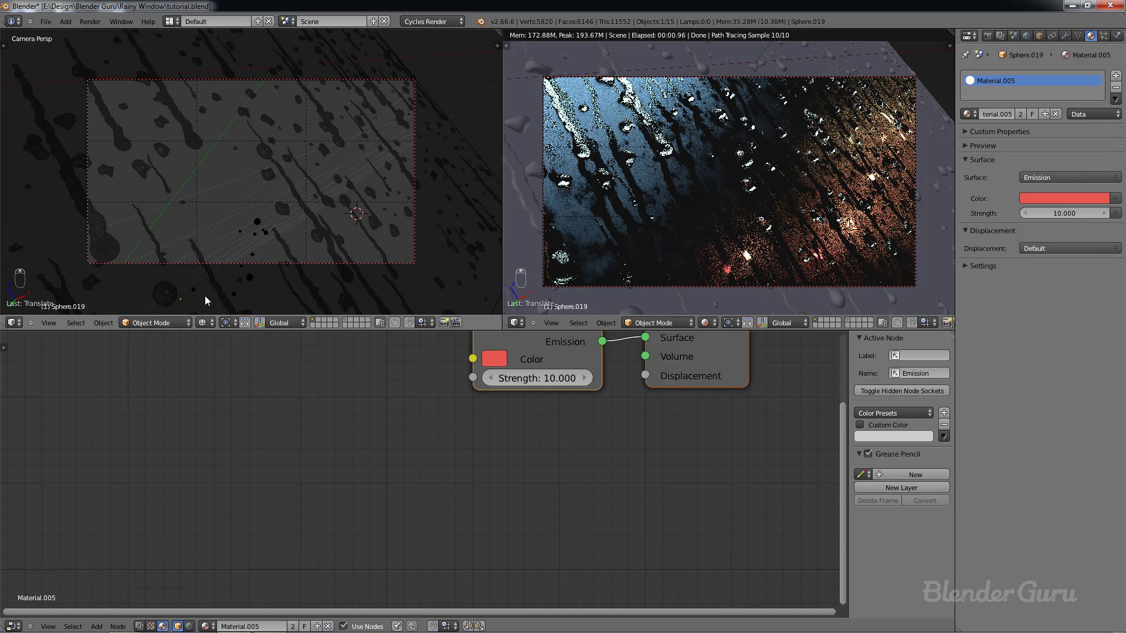
pyautogui.moveTo(248, 281); pyautogui.dragTo(233, 292, button='right')
pyautogui.rightClick(258, 256)
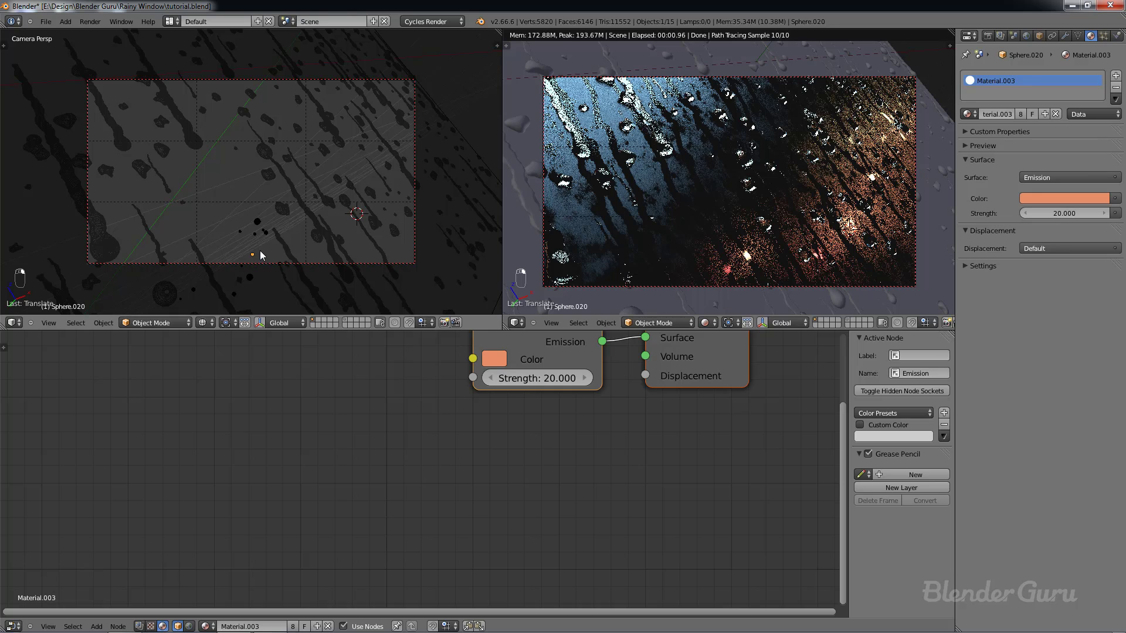
pyautogui.rightClick(176, 298)
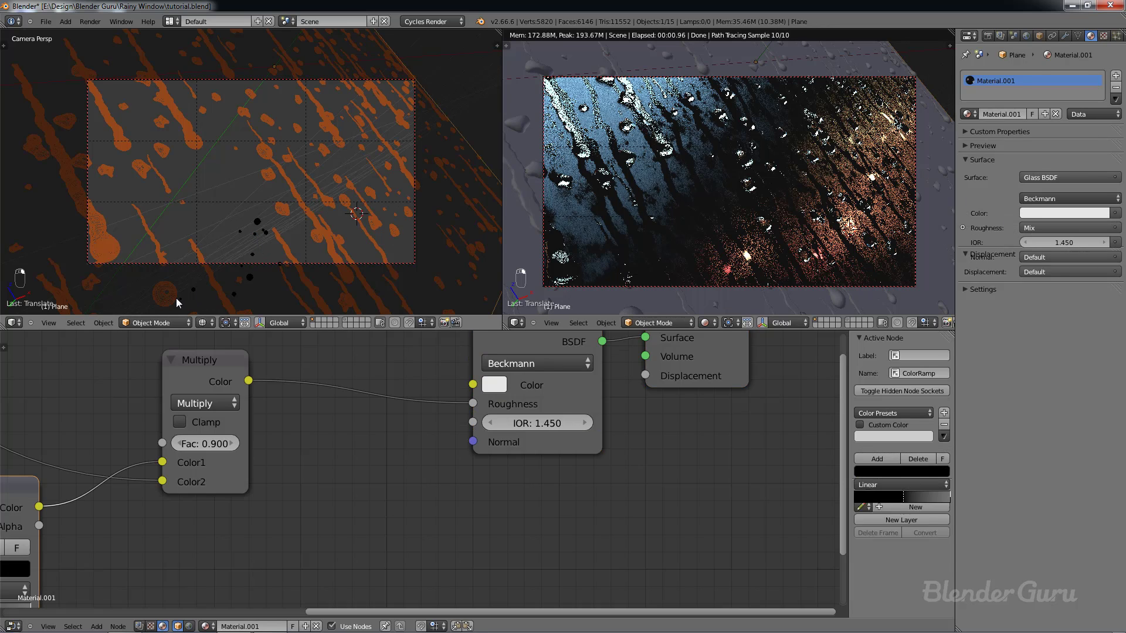
pyautogui.rightClick(179, 298)
pyautogui.hotkey('shift', 'd')
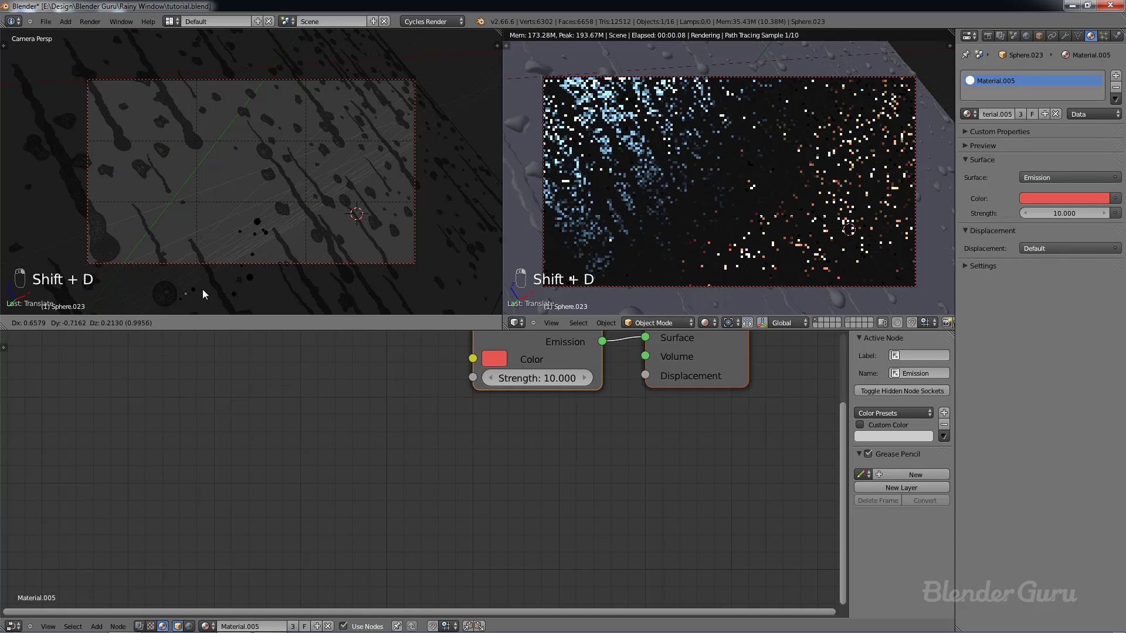
pyautogui.click(209, 284)
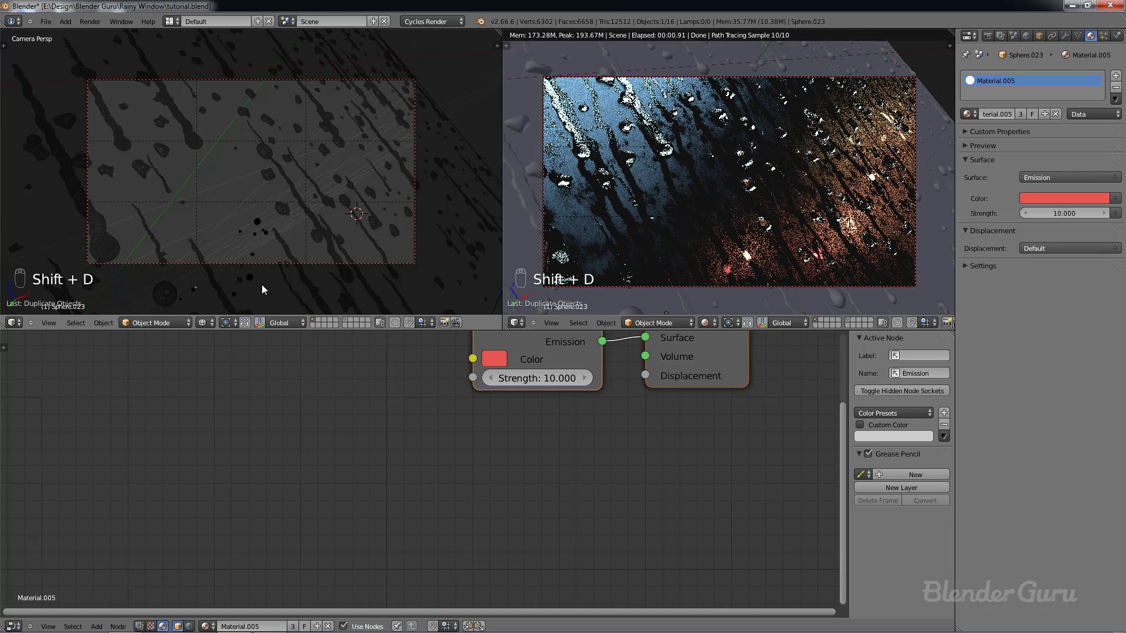
# Step: Delete one surplus light near the bottom of the frame and nudge the original red light up and to the right
pyautogui.press('x')
pyautogui.click(190, 295)
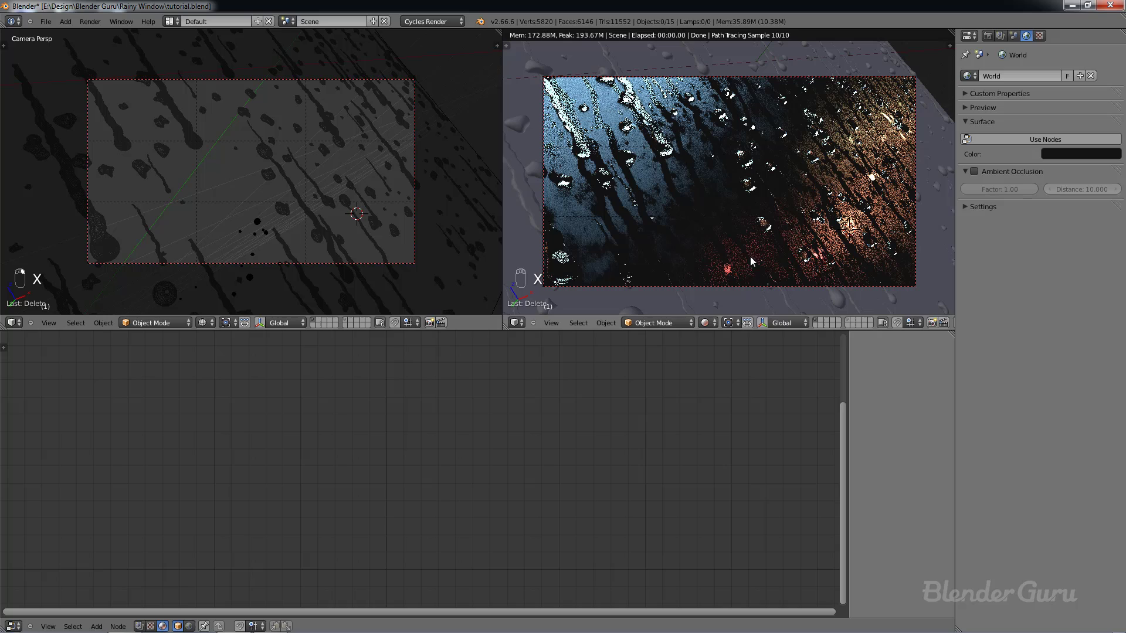
pyautogui.rightClick(181, 304)
pyautogui.press('g')
pyautogui.click(188, 298)
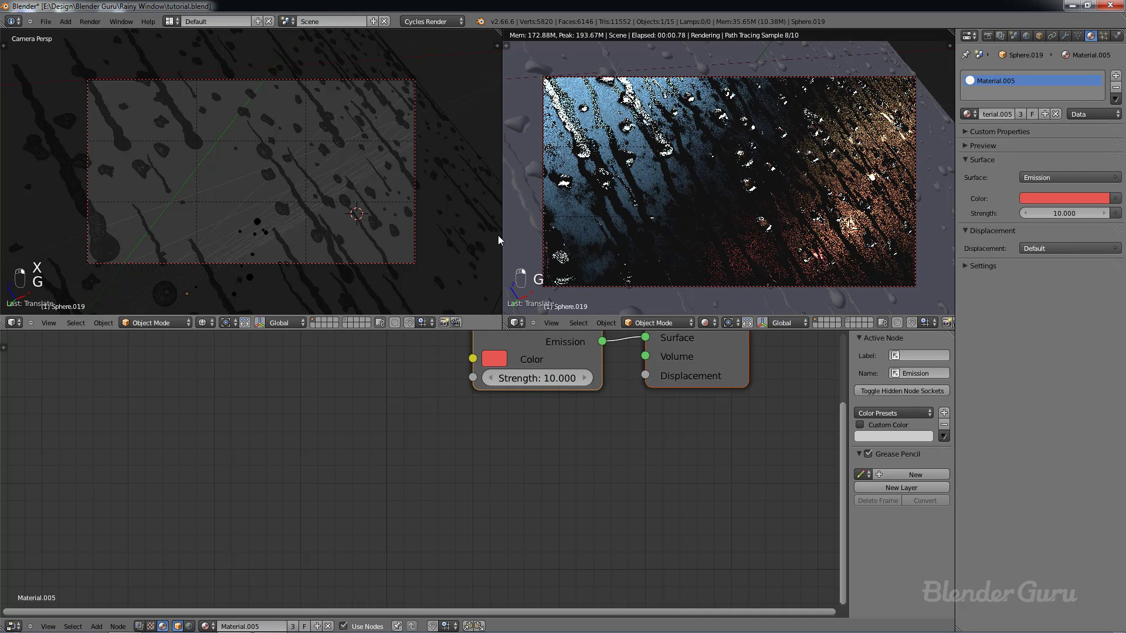
# Step: Rotate the camera very slightly to adjust the framing of the window, and save the file
pyautogui.rightClick(277, 225)
pyautogui.rightClick(265, 232)
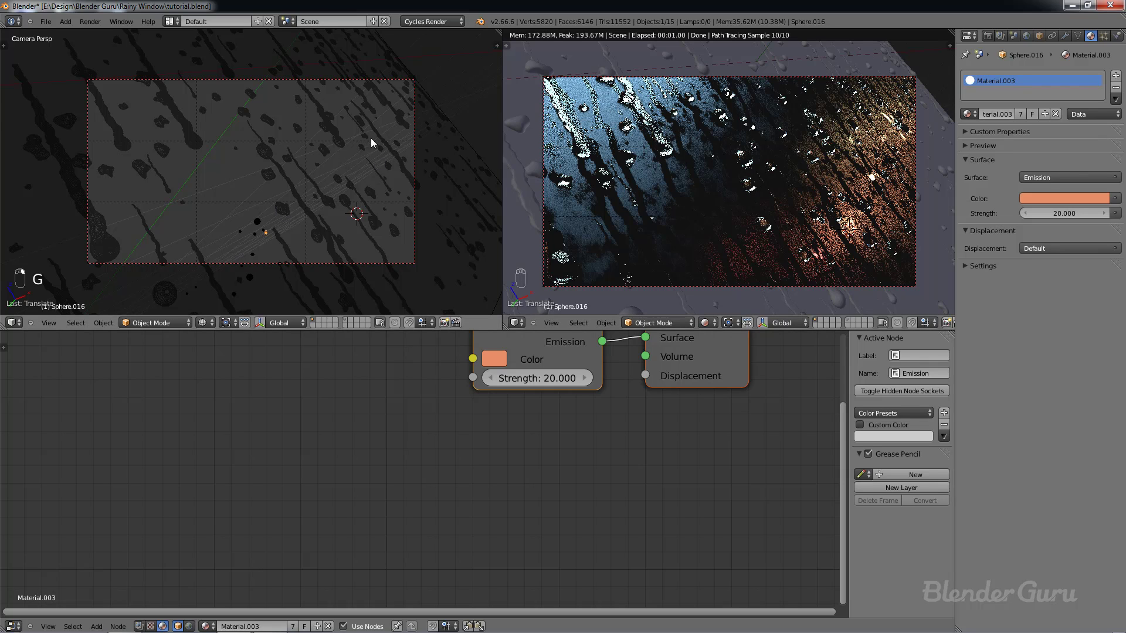
pyautogui.rightClick(417, 99)
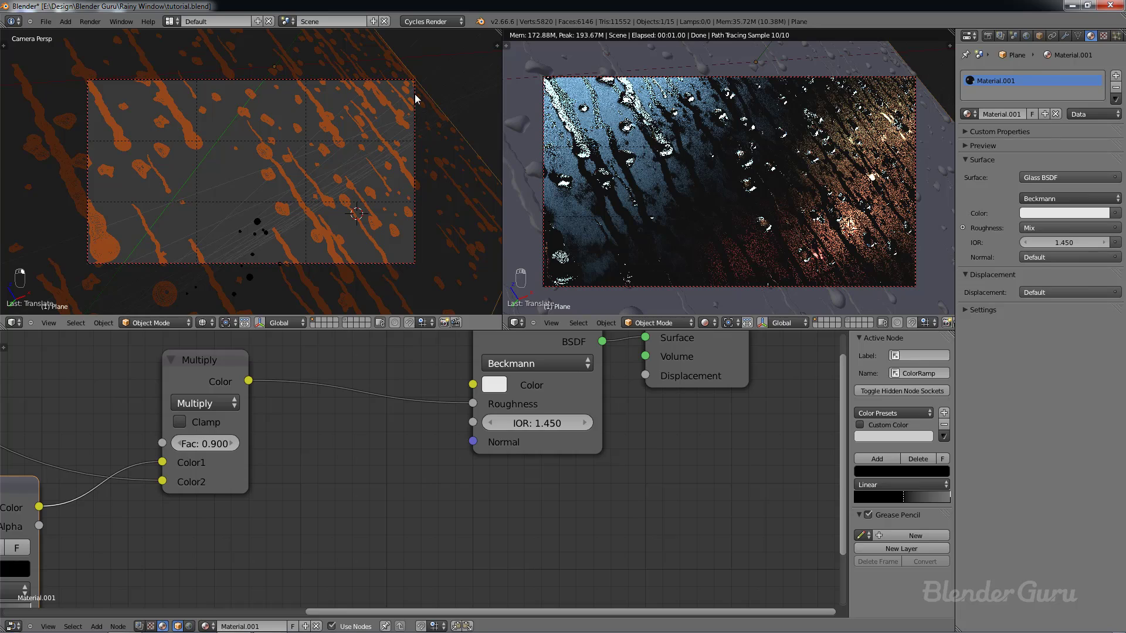
pyautogui.rightClick(414, 93)
pyautogui.press('r')
pyautogui.click(425, 101)
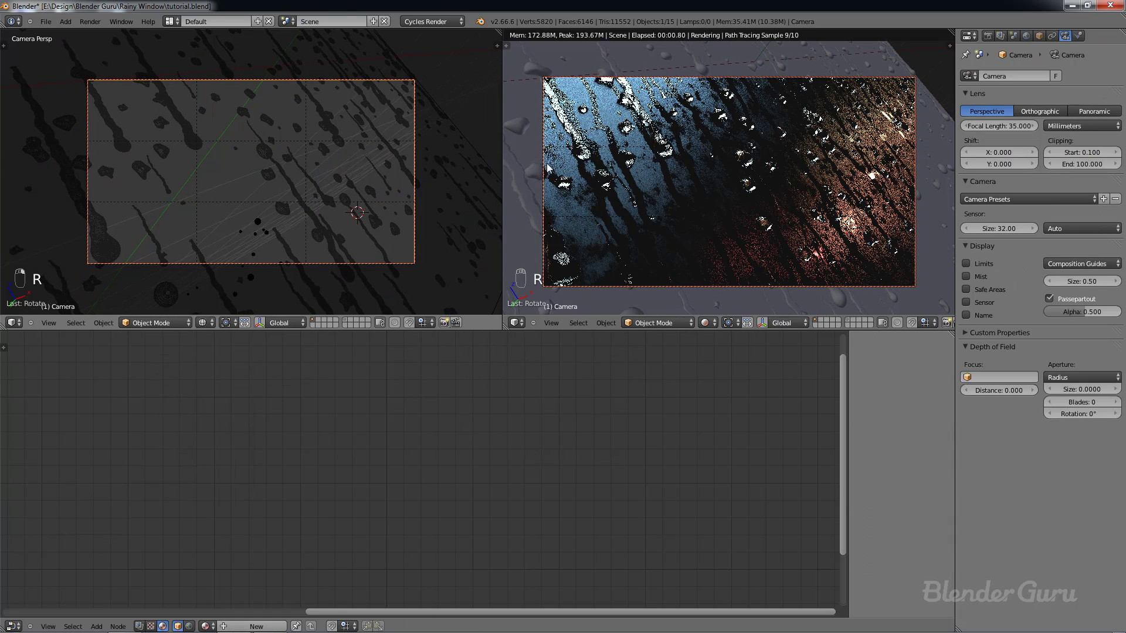
pyautogui.hotkey('ctrl', 's')
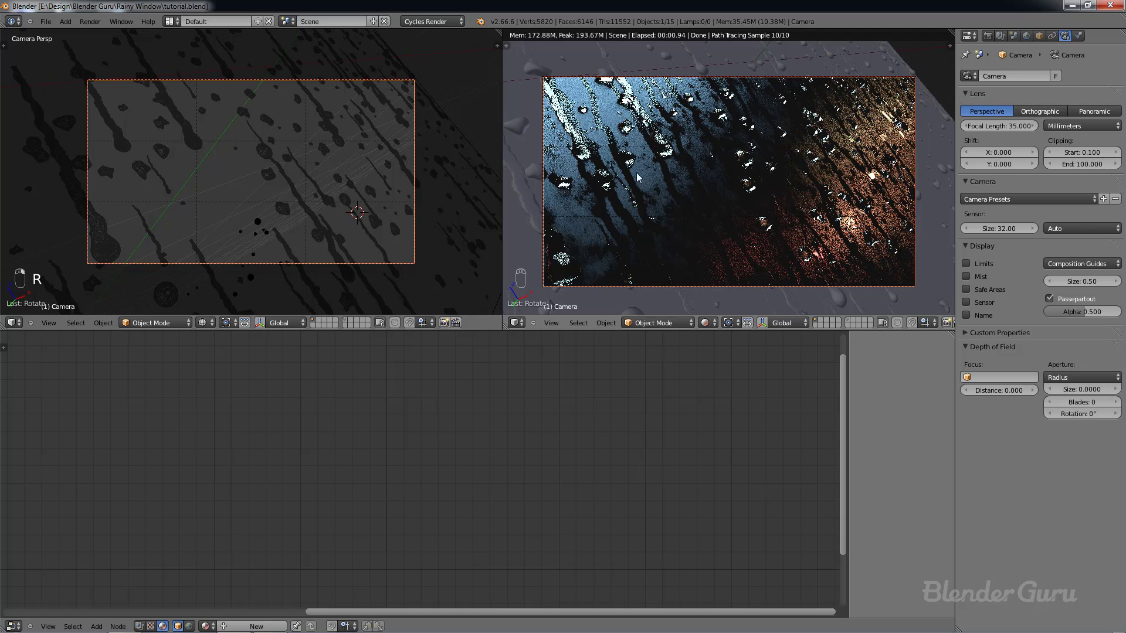
pyautogui.hotkey('ctrl', 's')
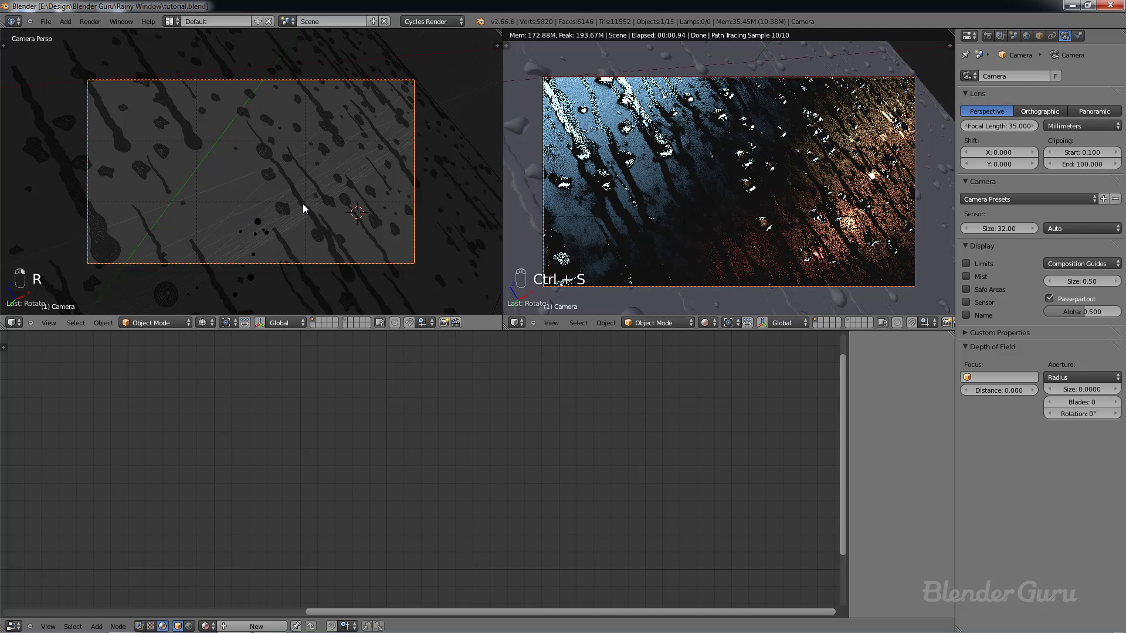
# Step: Inspect the droplets in the solid-shaded camera view and close up in the rendered preview
pyautogui.scroll(4, 241, 191)
pyautogui.press('z')
pyautogui.scroll(-1, 239, 186)
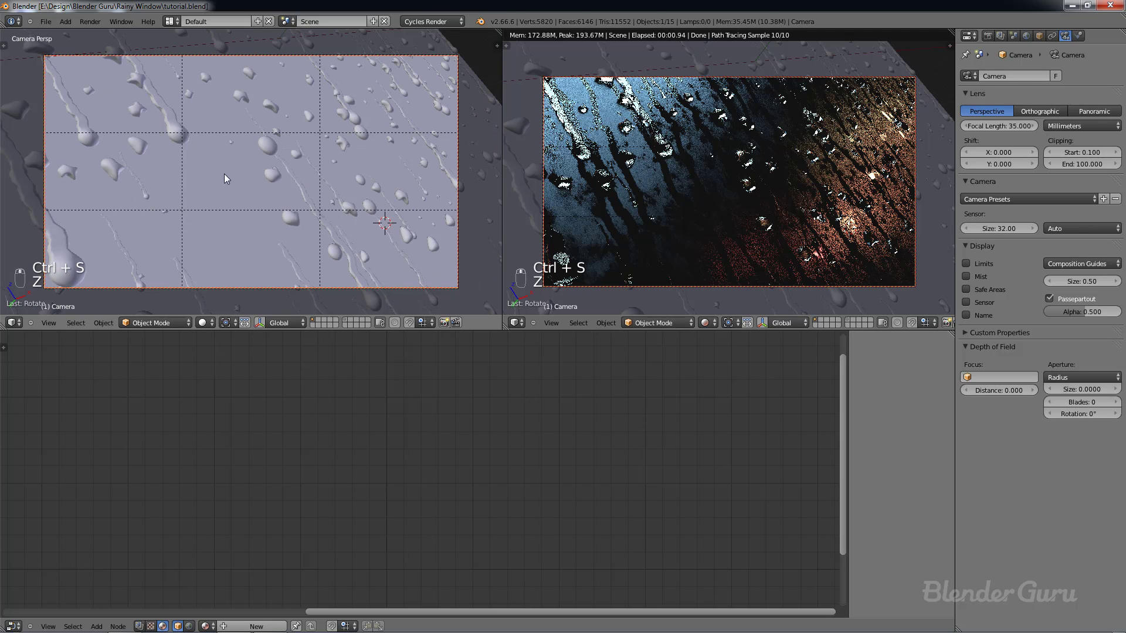
pyautogui.scroll(-1, 224, 173)
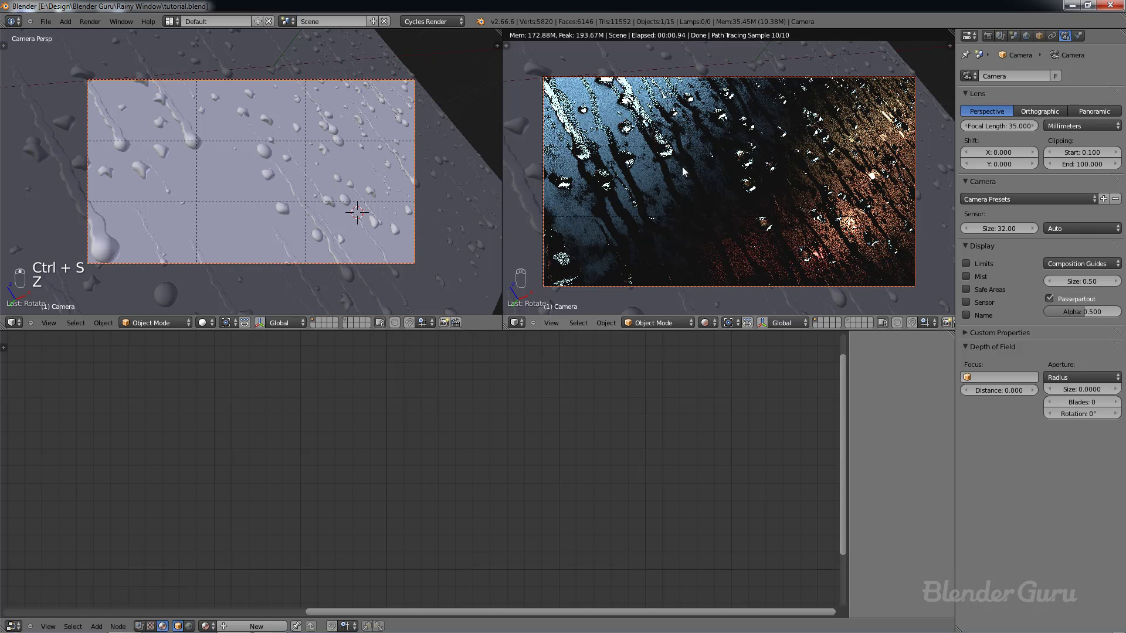
pyautogui.scroll(4, 671, 153)
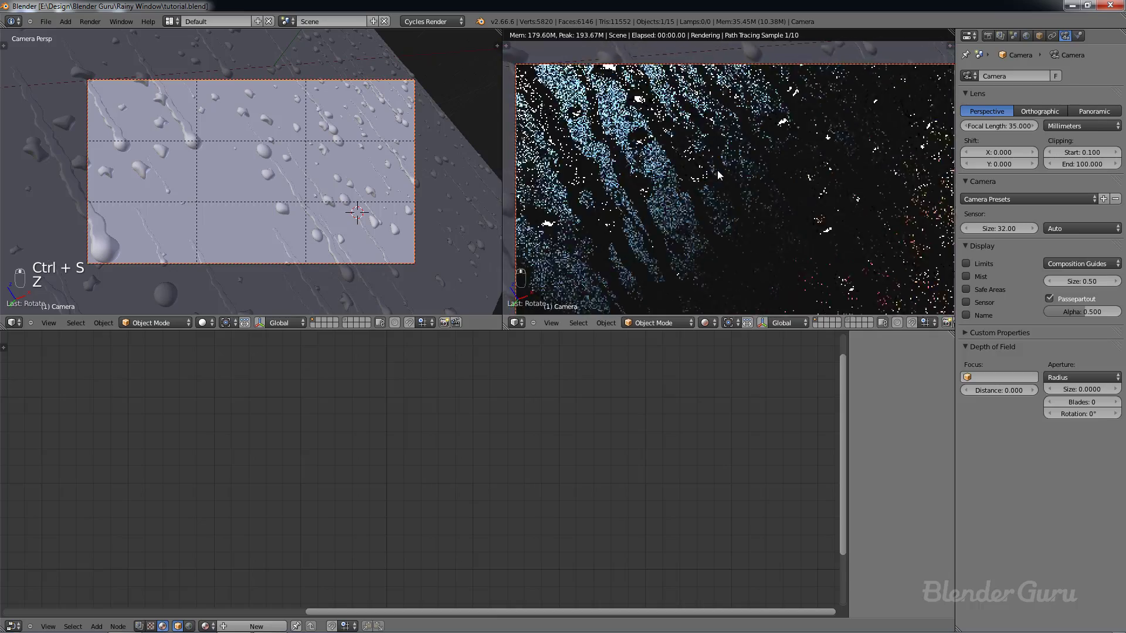
pyautogui.scroll(3, 713, 191)
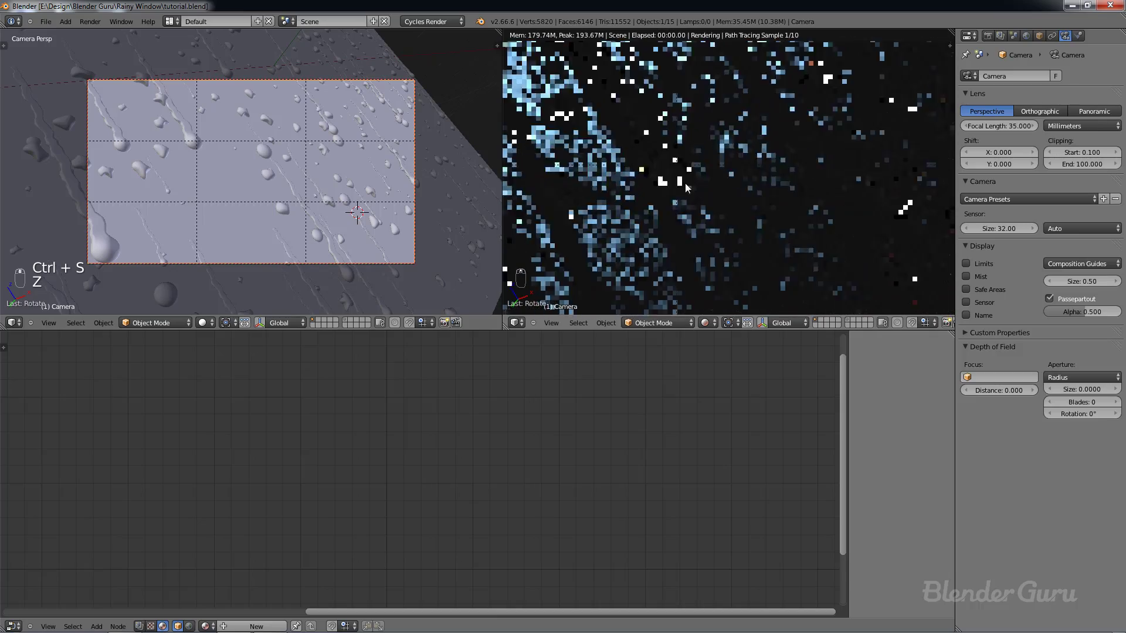
# Step: Display the camera's limits and set its depth of field distance to 0.7
pyautogui.moveTo(197, 224); pyautogui.dragTo(329, 165, button='middle')
pyautogui.press('KP_Decimal')
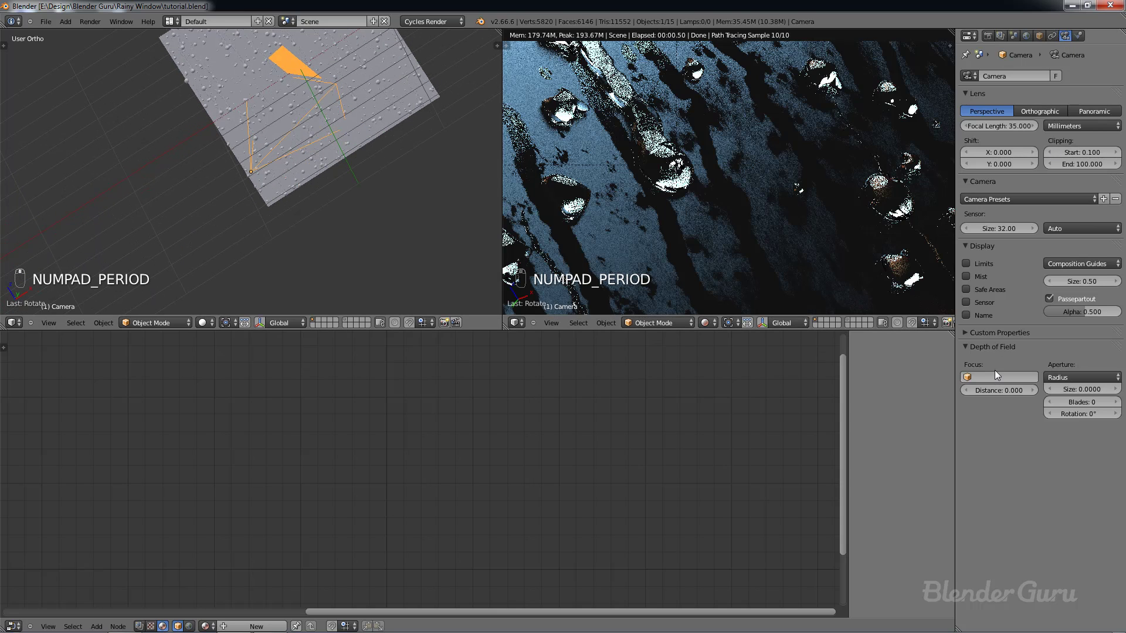
pyautogui.moveTo(997, 391); pyautogui.dragTo(1032, 390)
pyautogui.click(988, 265)
pyautogui.press('z')
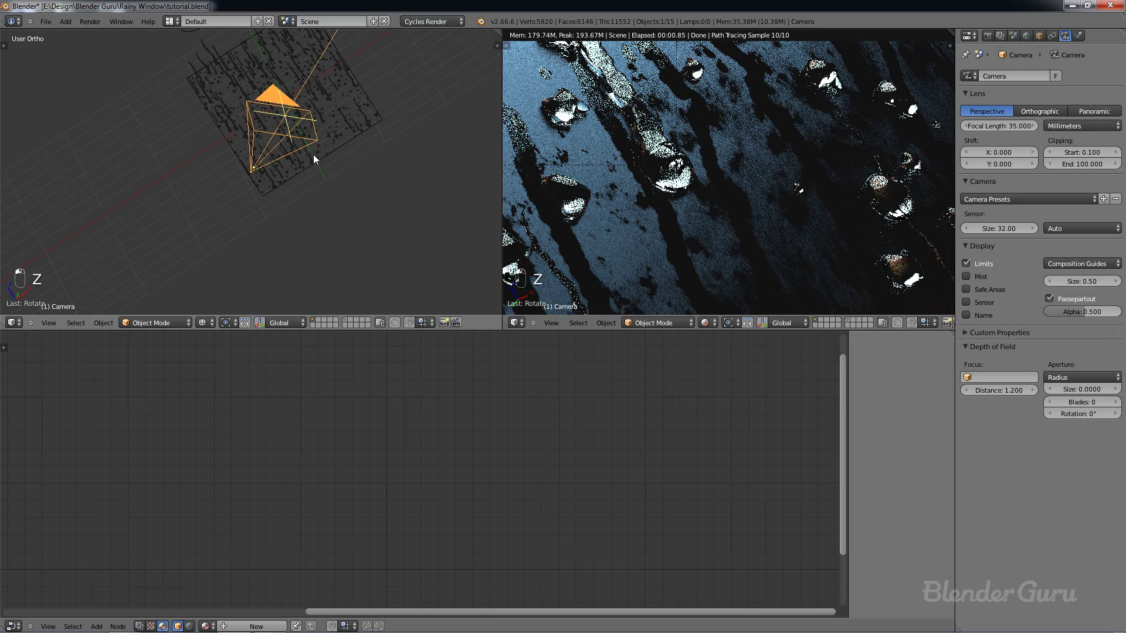
pyautogui.moveTo(313, 153); pyautogui.dragTo(282, 139, button='middle')
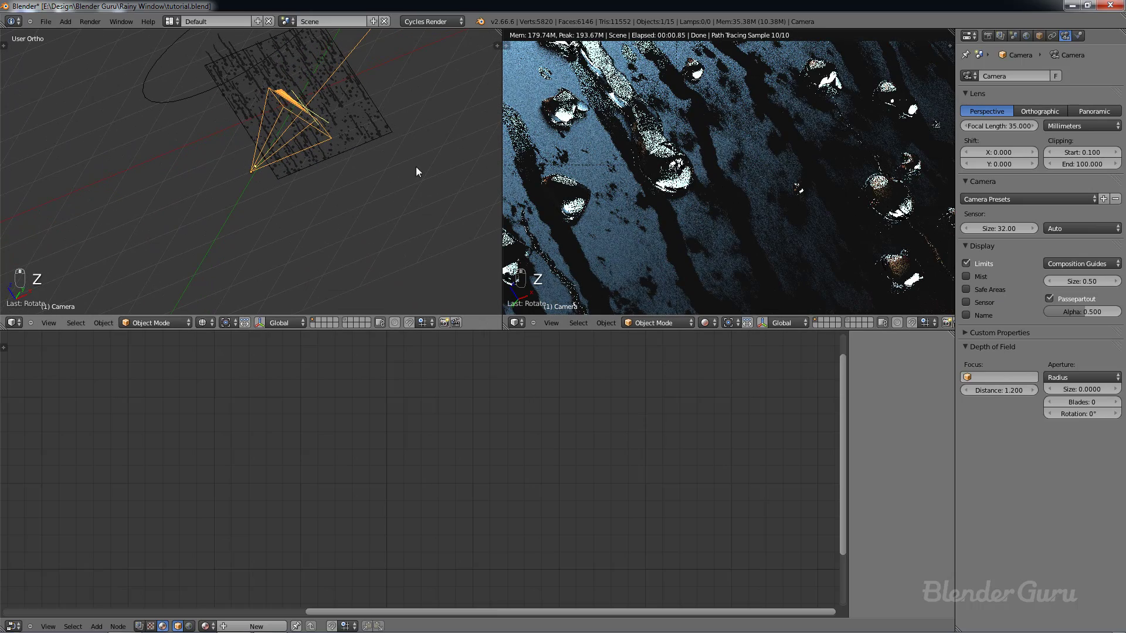
pyautogui.moveTo(1005, 390)
pyautogui.mouseDown()
pyautogui.moveTo(977, 390)
pyautogui.moveTo(989, 390)
pyautogui.mouseUp()
# Step: Add a plain axes empty to the scene at the 3D cursor
pyautogui.scroll(3, 247, 149)
pyautogui.keyDown('shift'); pyautogui.moveTo(296, 145); pyautogui.dragTo(353, 184, button='middle'); pyautogui.keyUp('shift')
pyautogui.hotkey('shift', 'a')
pyautogui.moveTo(352, 185)
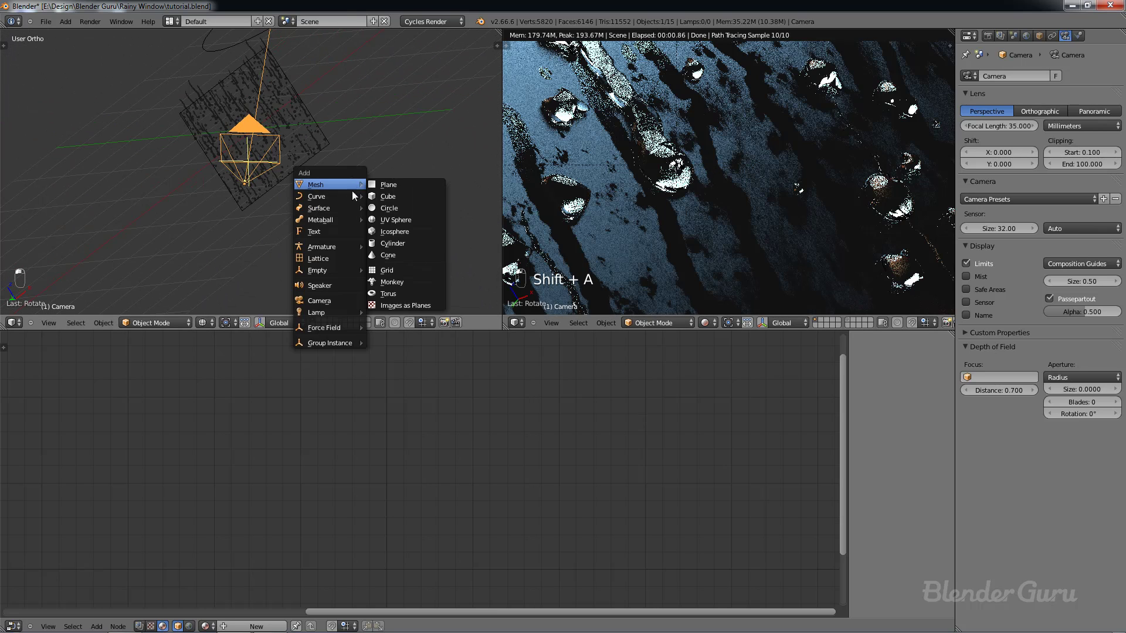
pyautogui.moveTo(326, 270)
pyautogui.click(378, 268)
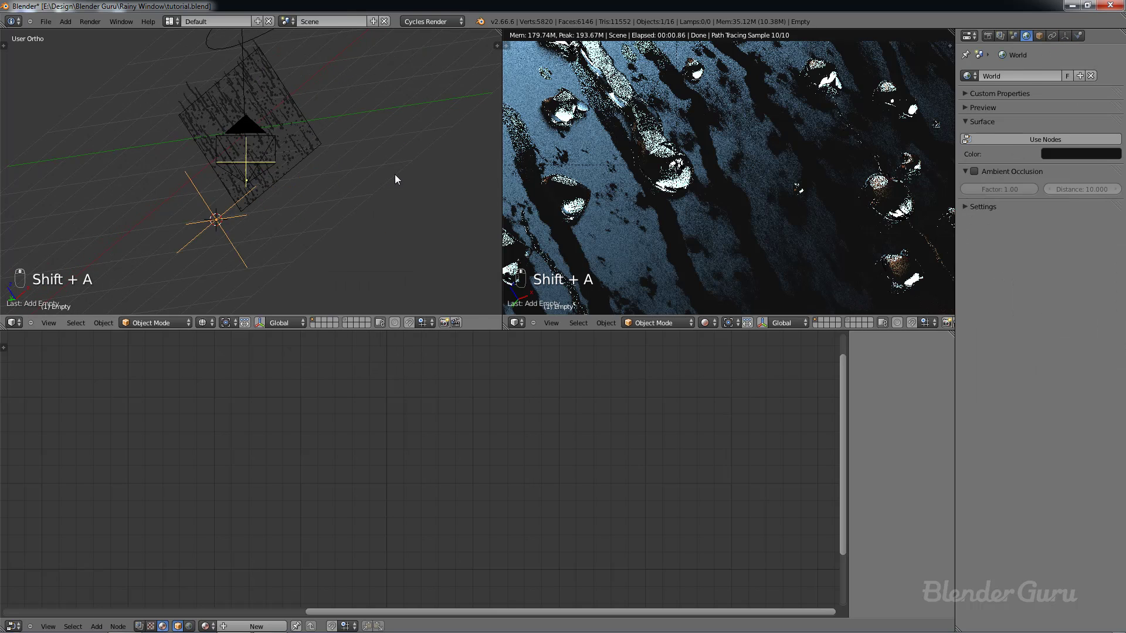
# Step: Move the empty freely from several viewing angles, placing it well away from the 3D cursor
pyautogui.moveTo(395, 174); pyautogui.dragTo(410, 140, button='middle')
pyautogui.press('g')
pyautogui.click(328, 203)
pyautogui.press('g')
pyautogui.click(275, 198)
pyautogui.moveTo(275, 198); pyautogui.dragTo(370, 201, button='middle')
pyautogui.press('g')
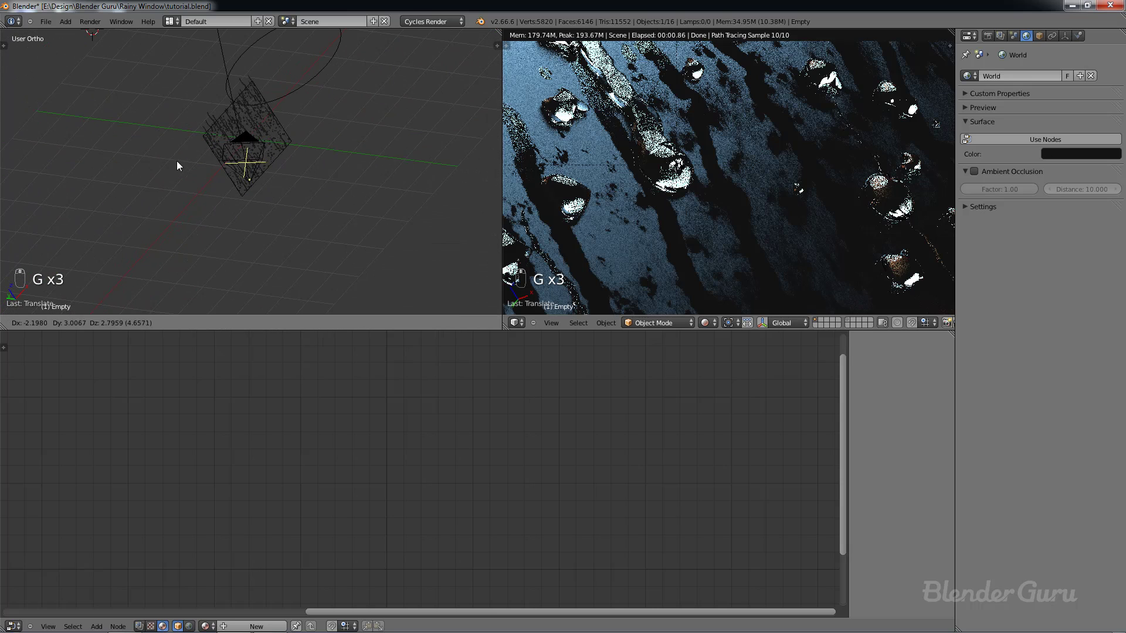
pyautogui.click(97, 219)
pyautogui.moveTo(369, 156); pyautogui.dragTo(329, 168, button='middle')
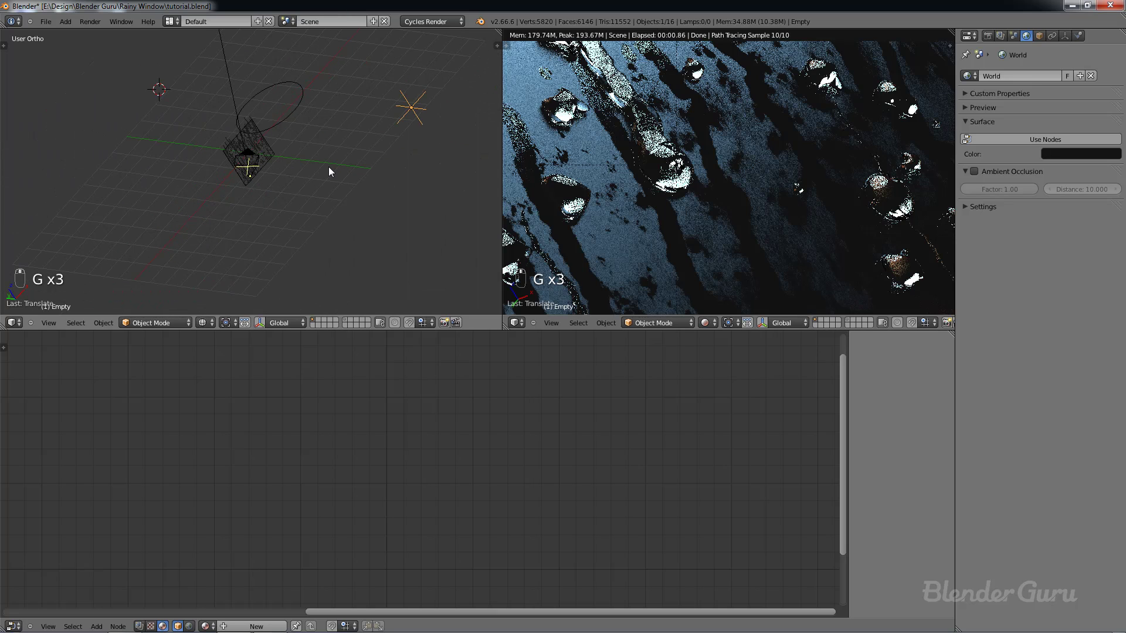
# Step: Return to the camera view and enable snapping to mesh geometry instead of increments
pyautogui.press('KP_0')
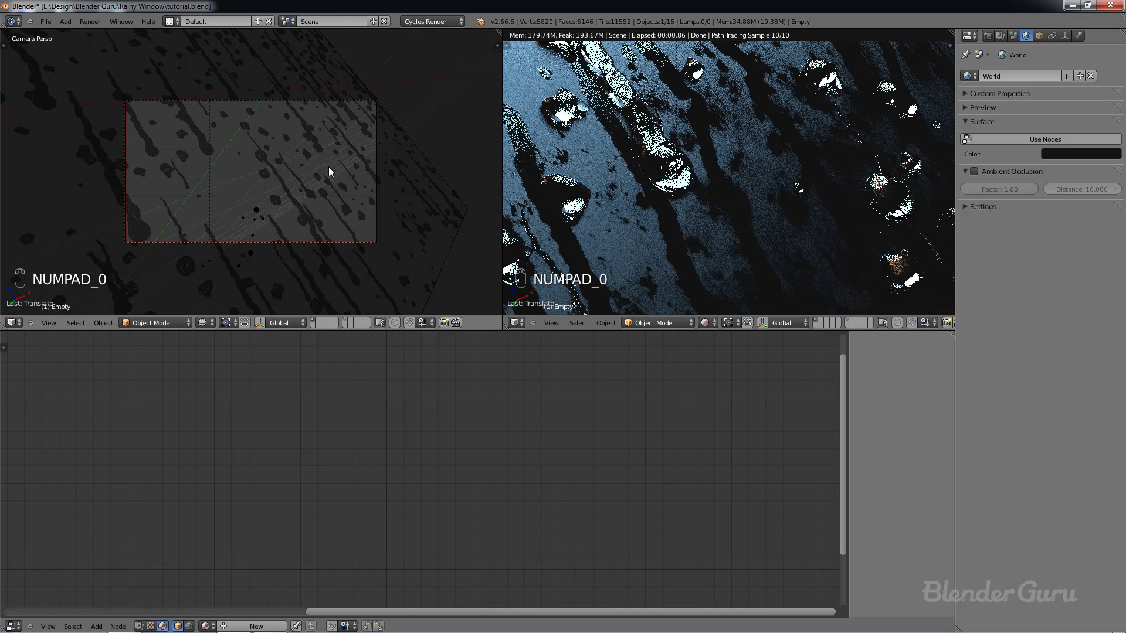
pyautogui.click(412, 323)
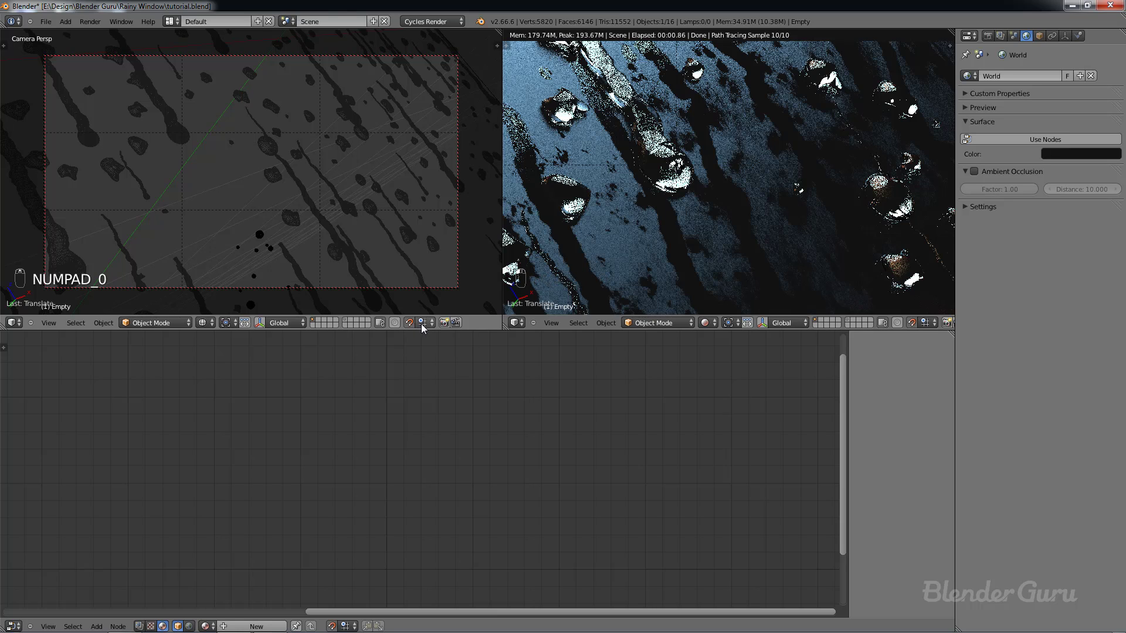
pyautogui.click(425, 323)
pyautogui.click(435, 273)
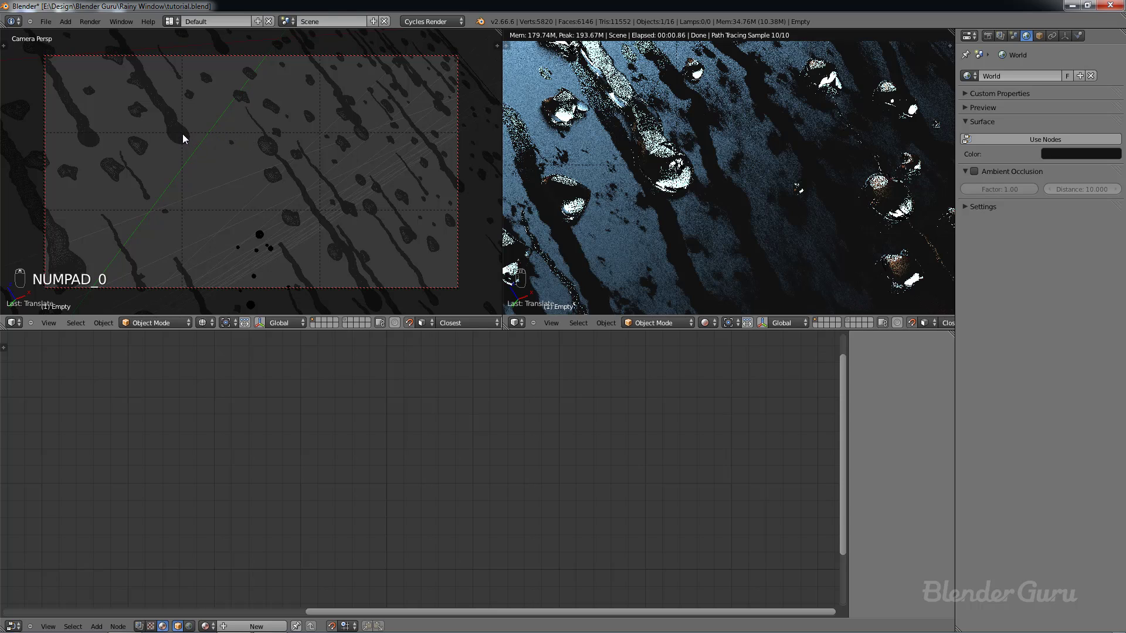
# Step: Snap the empty onto the large droplet tip in the upper-left part of the camera frame and display the viewport in solid shading
pyautogui.press('g')
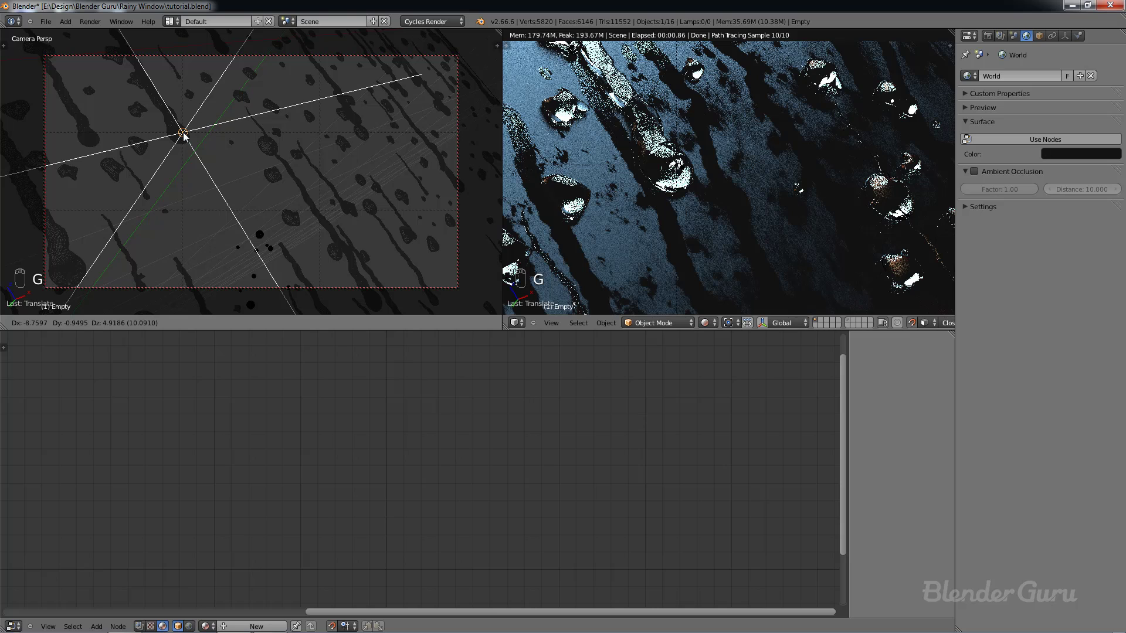
pyautogui.click(184, 136)
pyautogui.press('z')
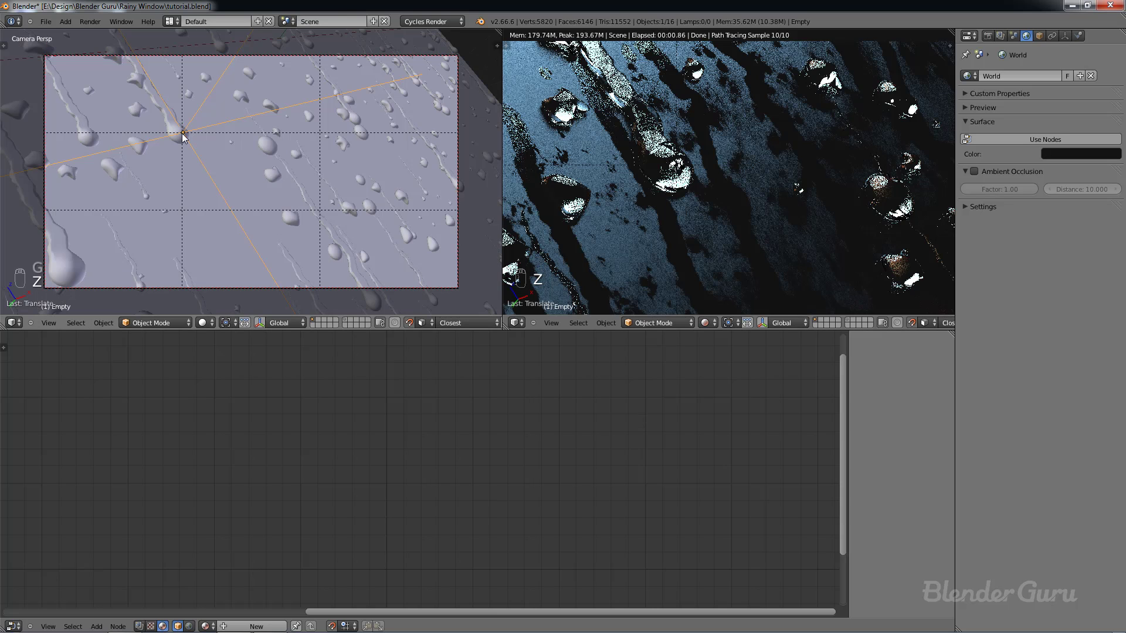
pyautogui.moveTo(183, 136); pyautogui.dragTo(113, 200, button='middle')
# Step: Switch snapping back to increments and scale the empty down to a small marker on the glass
pyautogui.press('s')
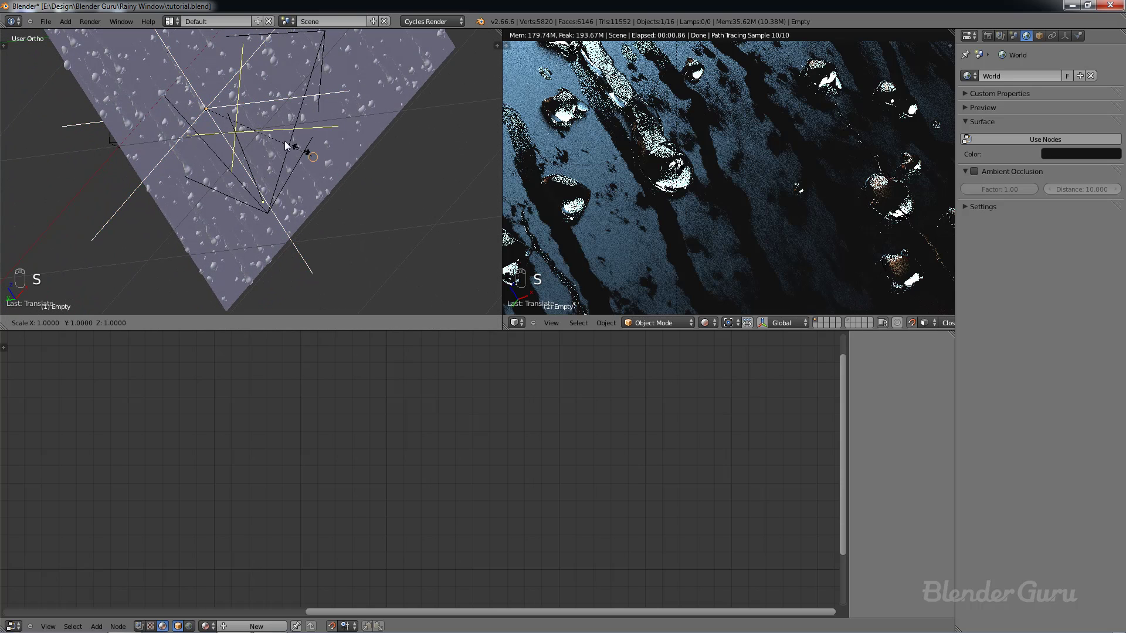
pyautogui.rightClick(254, 129)
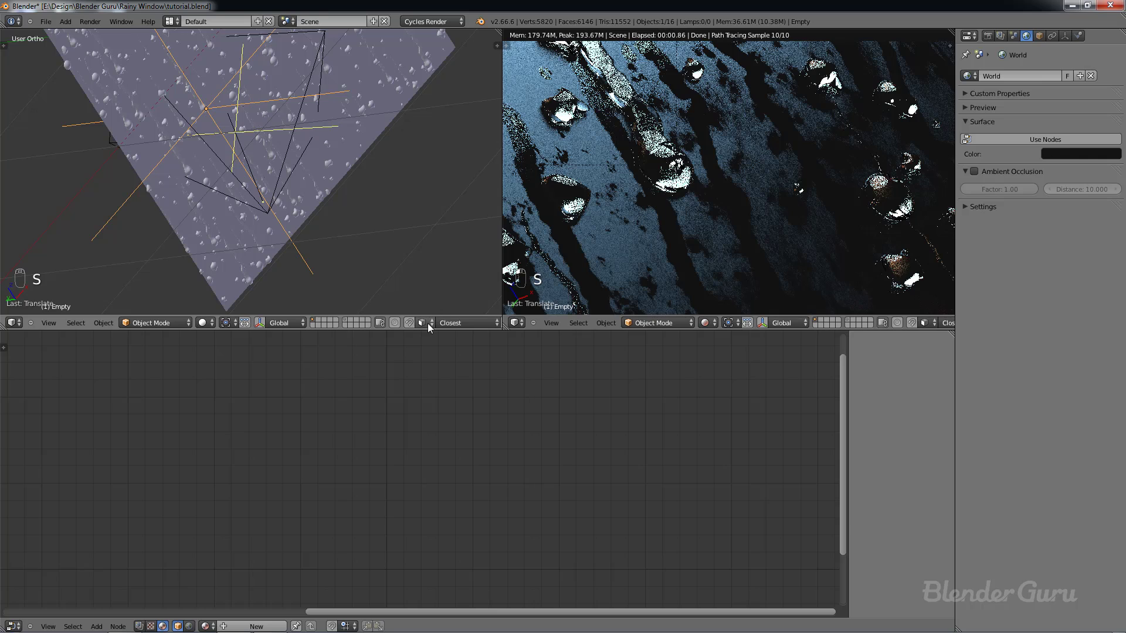
pyautogui.click(427, 322)
pyautogui.click(438, 254)
pyautogui.press('s')
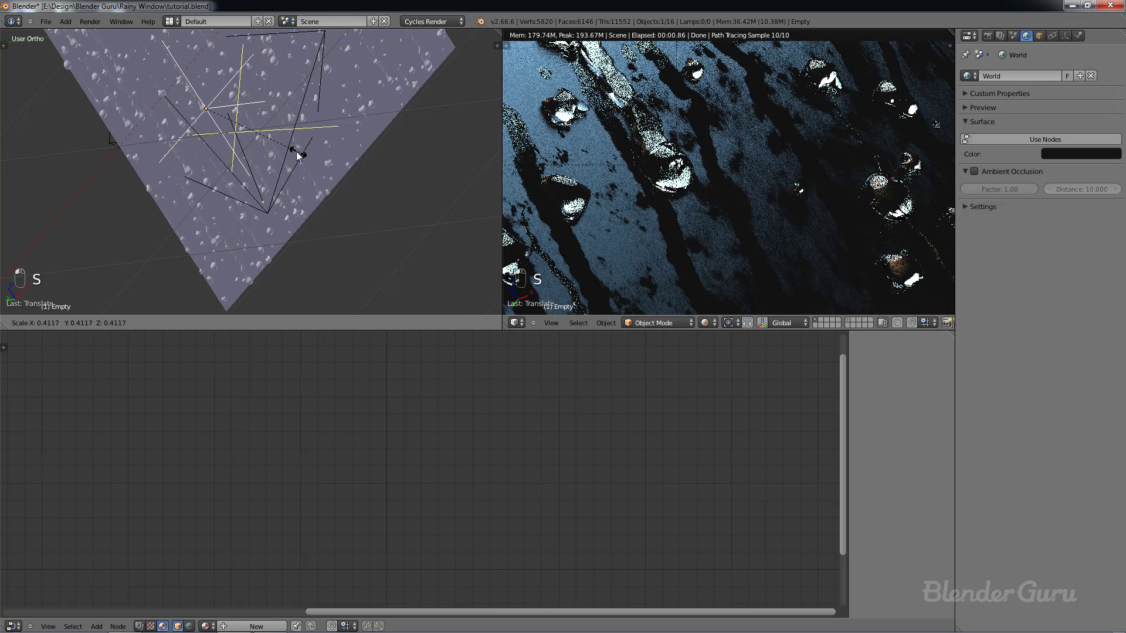
pyautogui.click(221, 115)
pyautogui.moveTo(221, 115); pyautogui.dragTo(226, 115, button='middle')
# Step: Rename the empty as DOF and save over tutorial.blend
pyautogui.press('n')
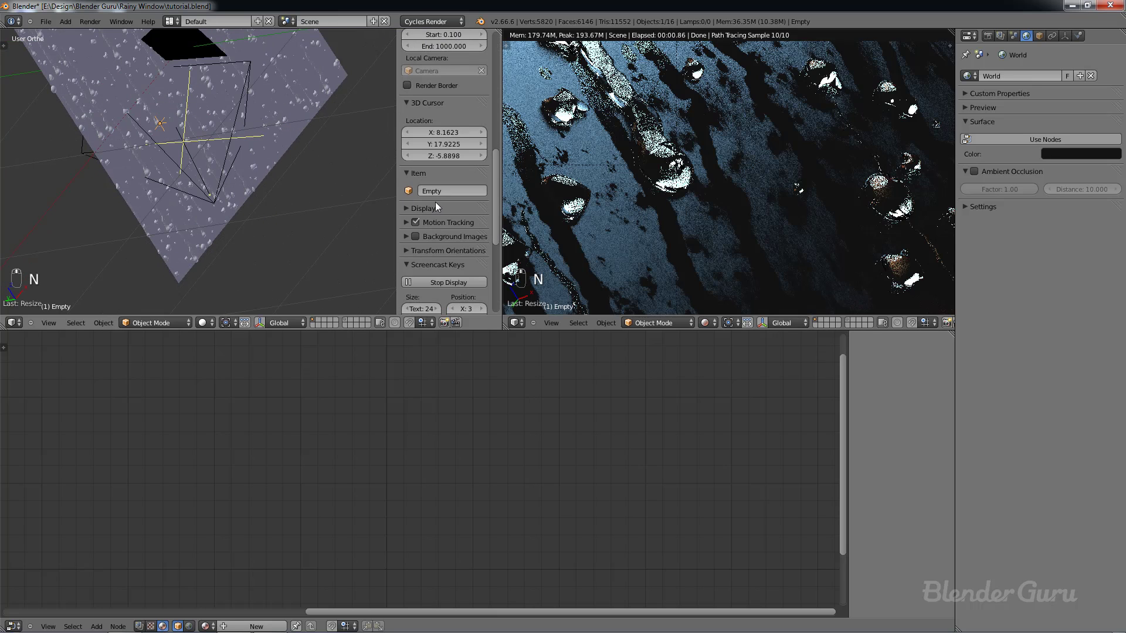
pyautogui.click(437, 192)
pyautogui.press('Return')
pyautogui.press('n')
pyautogui.hotkey('ctrl', 's')
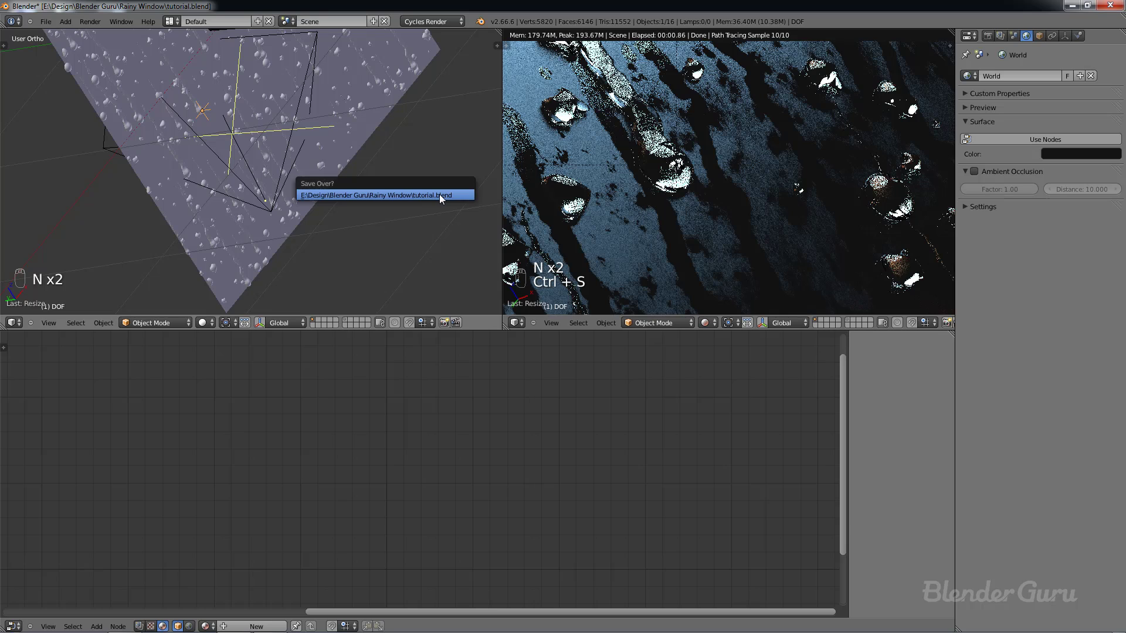
pyautogui.click(439, 195)
# Step: Select the camera, make DOF its depth of field focus object, and save the file
pyautogui.click(1065, 36)
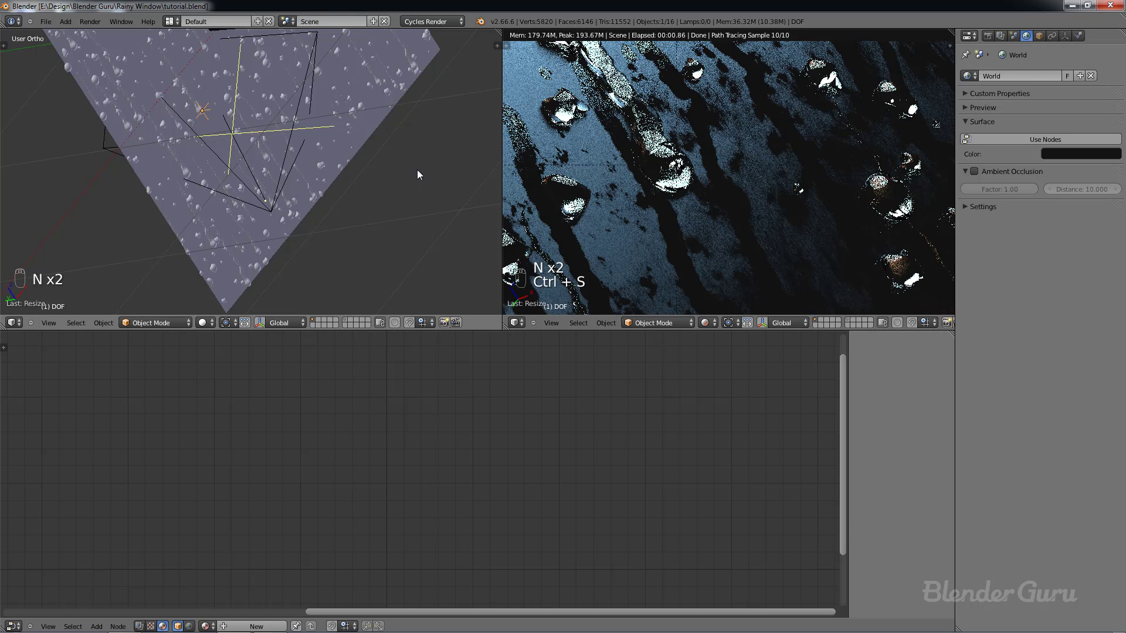
pyautogui.rightClick(272, 205)
pyautogui.click(1003, 378)
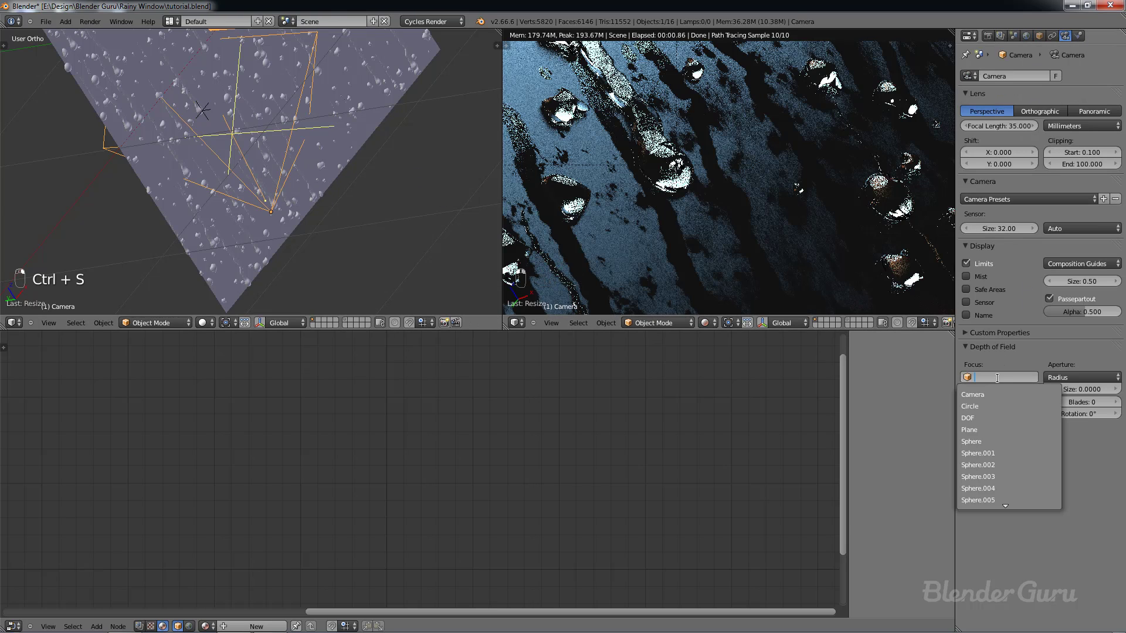
pyautogui.click(1003, 417)
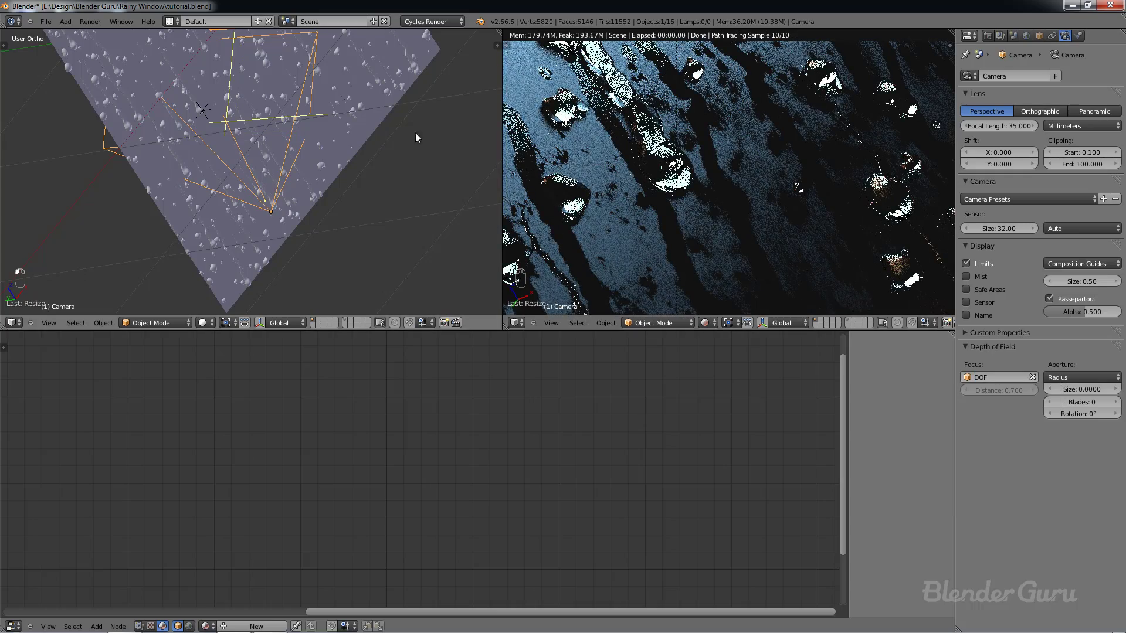
pyautogui.scroll(-3, 702, 183)
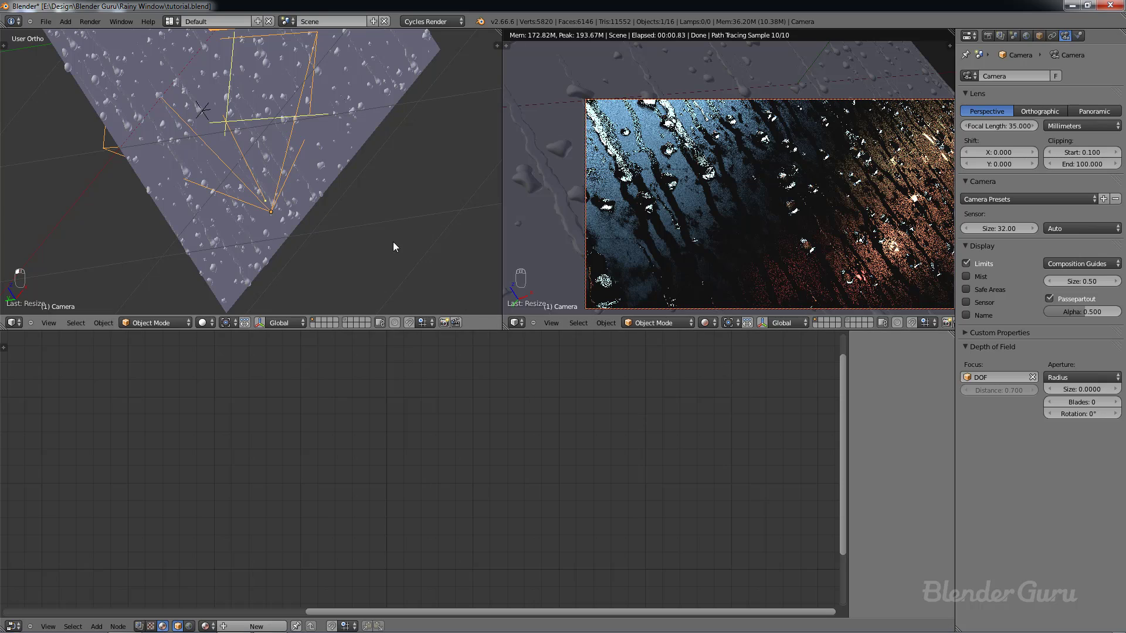
pyautogui.hotkey('ctrl', 's')
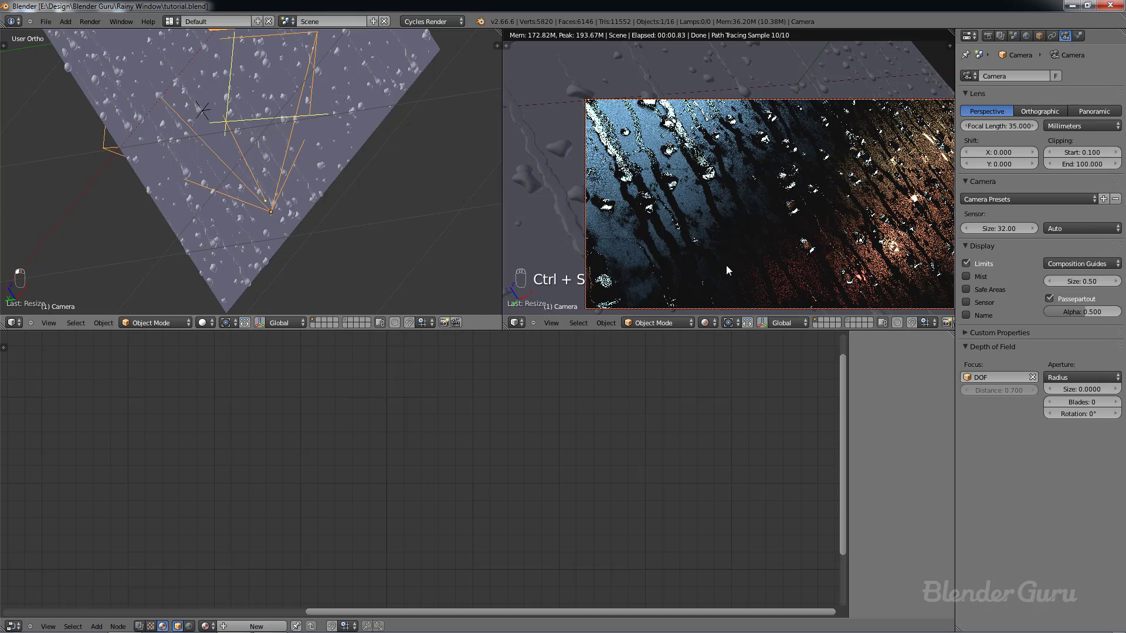
# Step: Change the camera's aperture type to F/stop and set its number to 1.0
pyautogui.click(1071, 379)
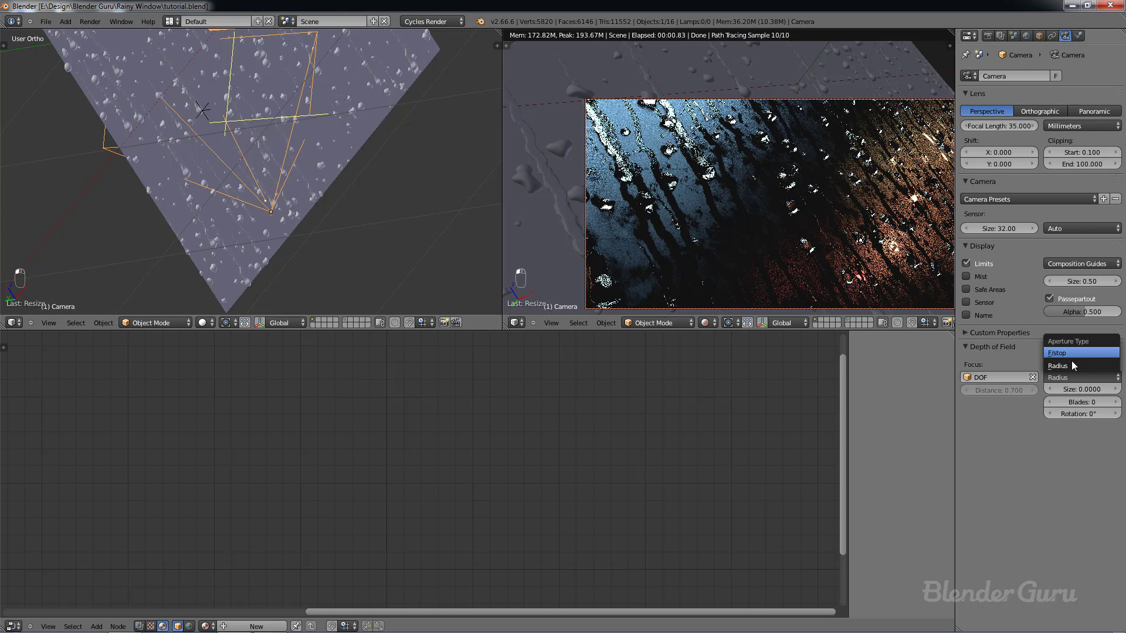
pyautogui.click(1071, 366)
pyautogui.click(1070, 379)
pyautogui.click(1073, 367)
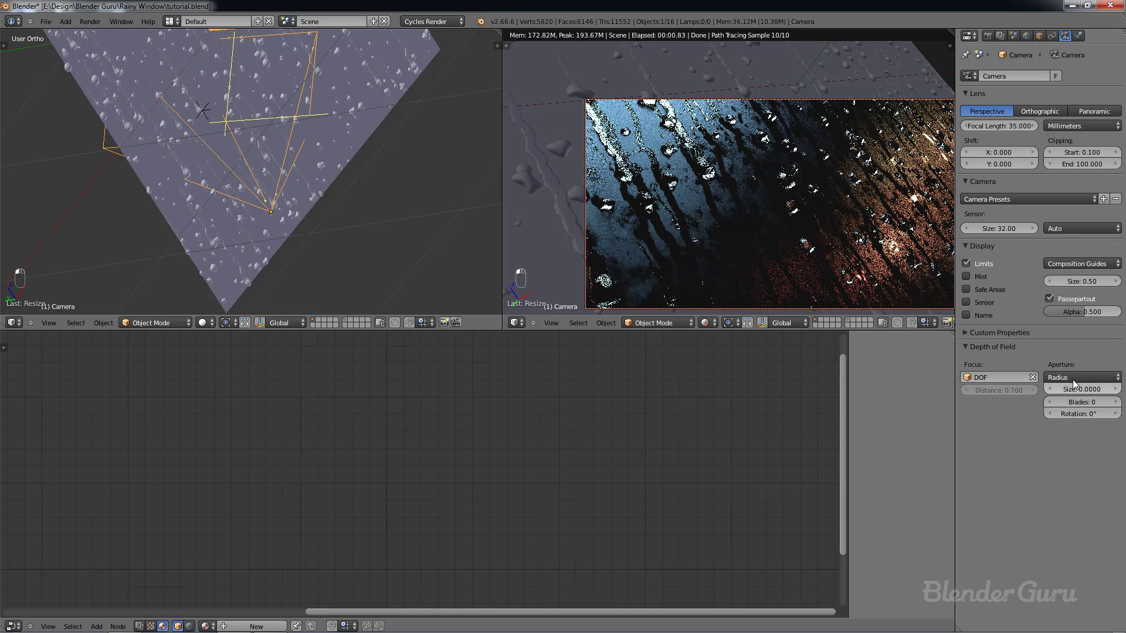
pyautogui.click(1068, 378)
pyautogui.click(1064, 354)
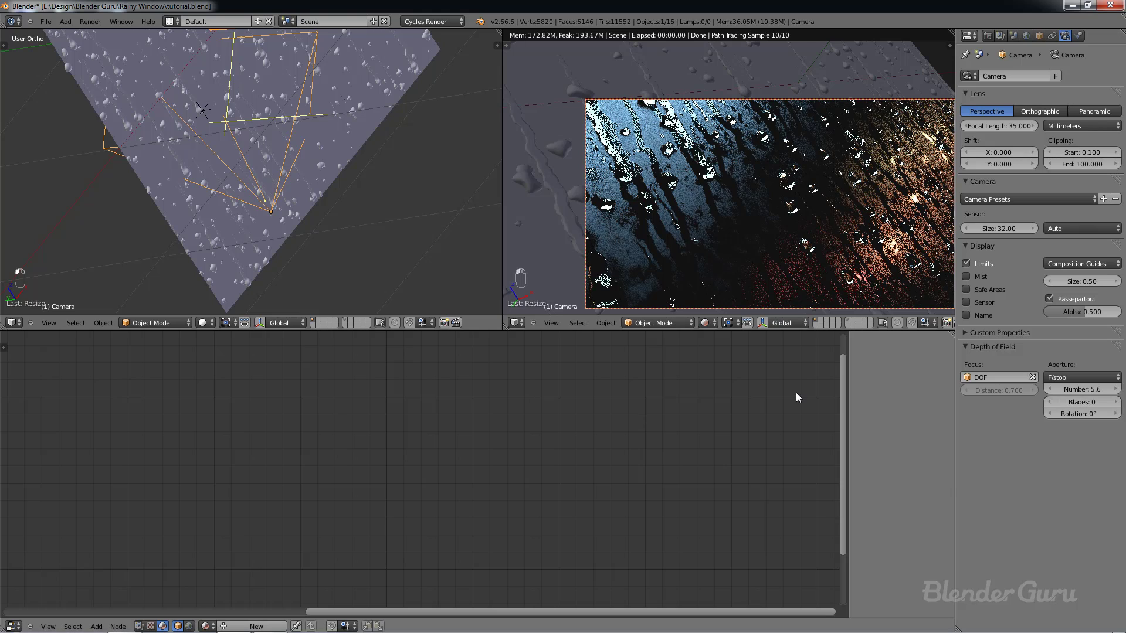
pyautogui.click(1072, 389)
pyautogui.write('1')
pyautogui.press('Return')
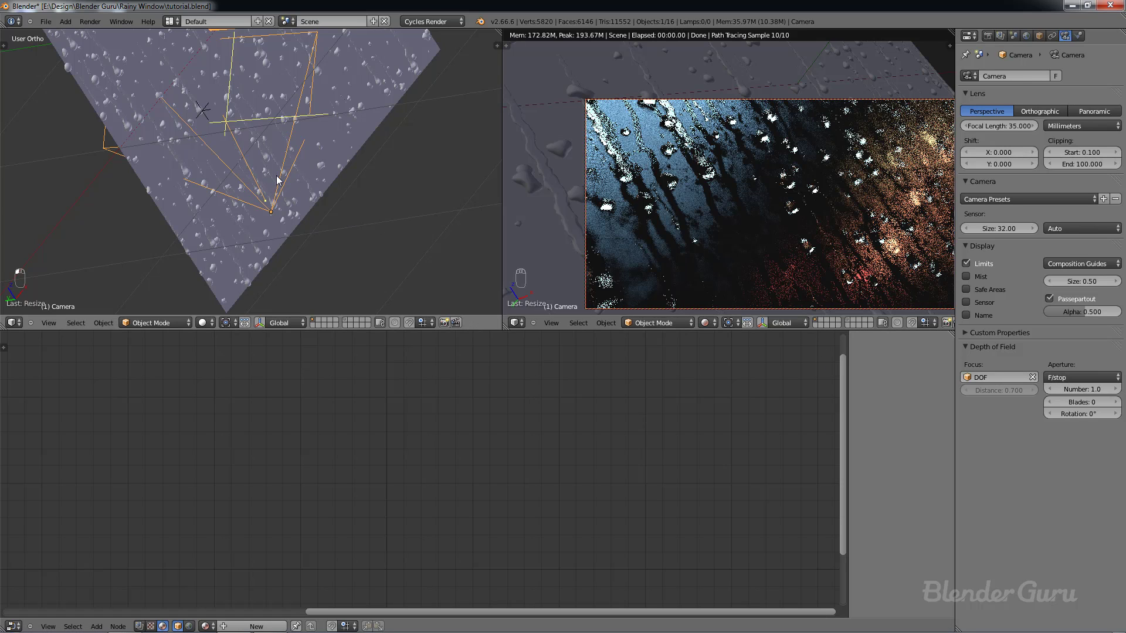
# Step: Return the viewport to the camera view and save over tutorial.blend
pyautogui.hotkey('ctrl', 's')
pyautogui.press('KP_0')
pyautogui.hotkey('ctrl', 's')
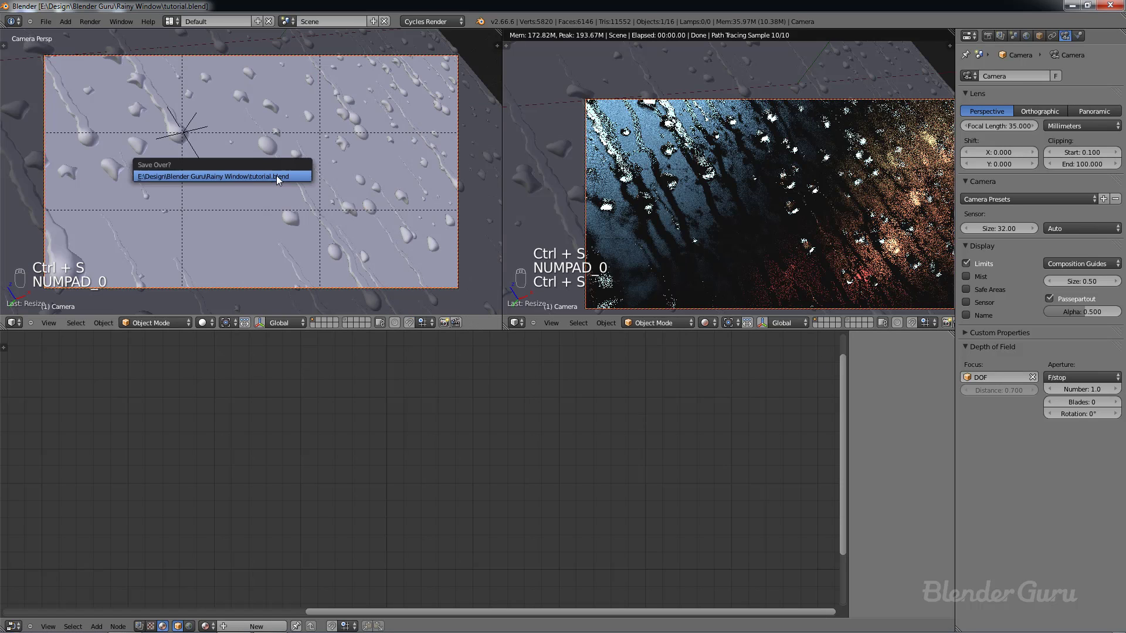
pyautogui.click(278, 176)
pyautogui.hotkey('ctrl', 's')
pyautogui.click(370, 224)
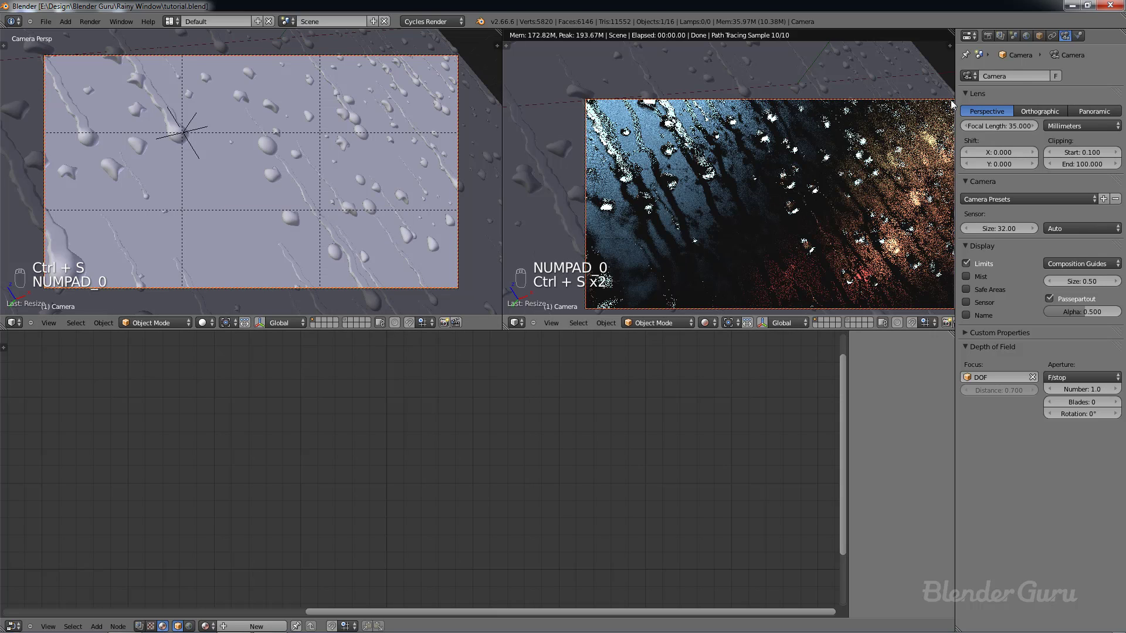
# Step: Render the scene and centre the finished image for viewing
pyautogui.click(988, 36)
pyautogui.click(991, 89)
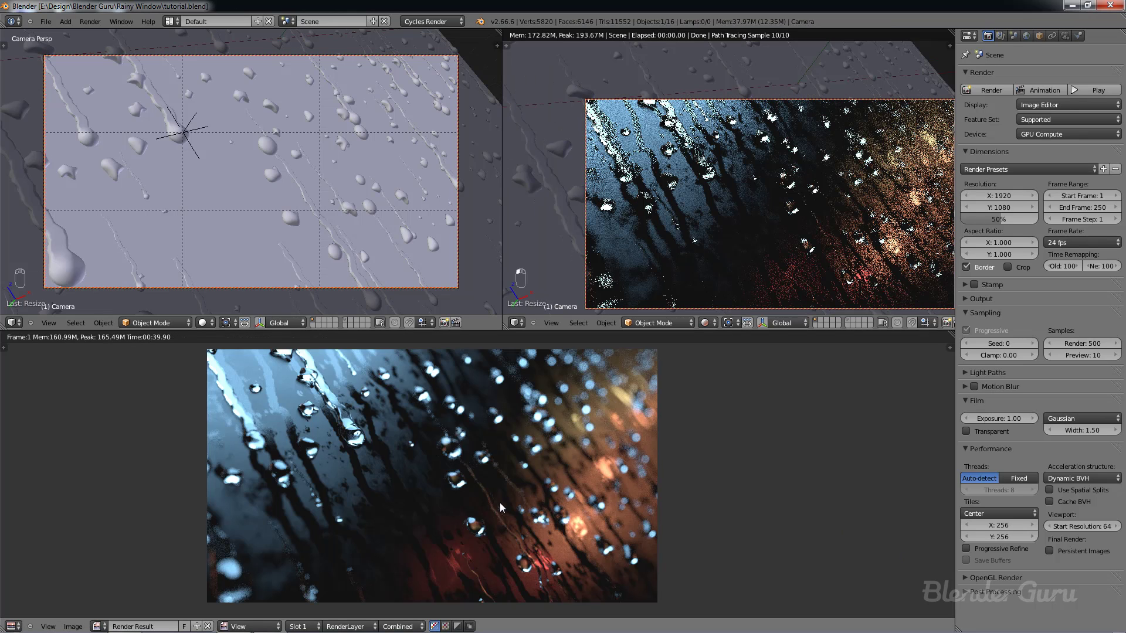
pyautogui.moveTo(499, 502); pyautogui.dragTo(543, 491, button='middle')
pyautogui.scroll(1, 532, 494)
pyautogui.scroll(-1, 561, 481)
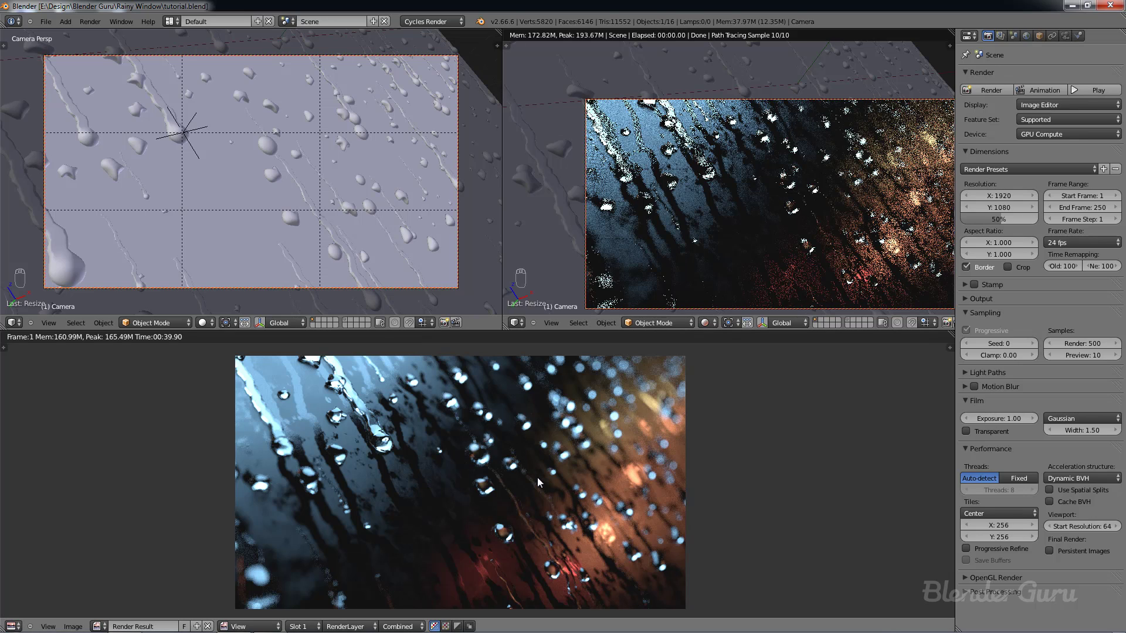
pyautogui.moveTo(537, 478); pyautogui.dragTo(542, 477, button='middle')
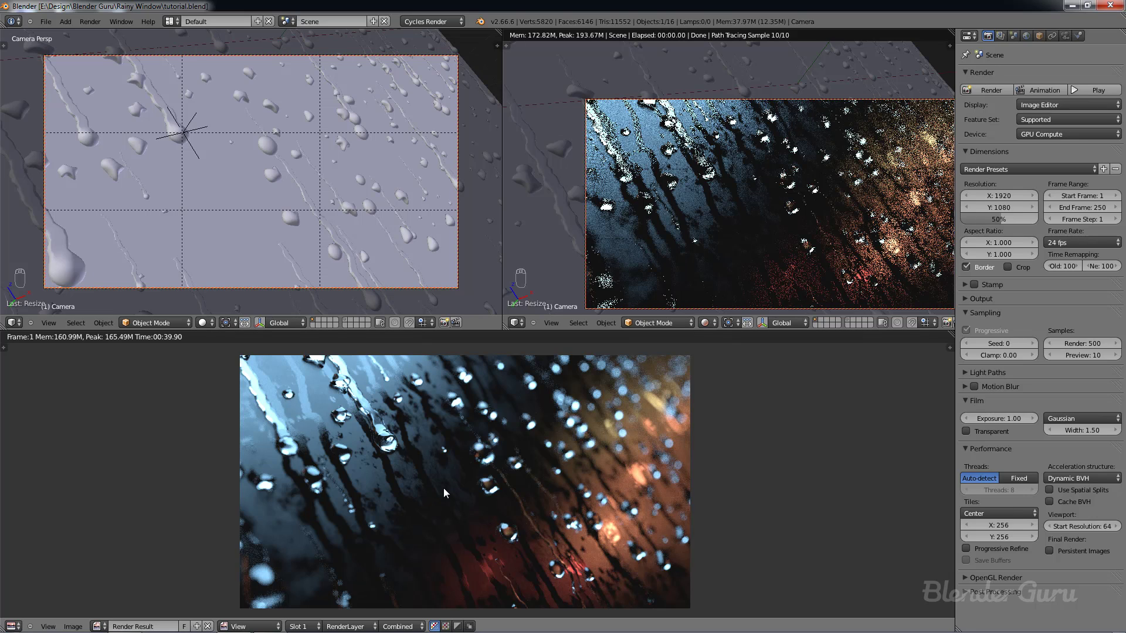
# Step: Examine the rendered glass up close and as a whole, checking the droplets and the empty areas between them
pyautogui.rightClick(375, 176)
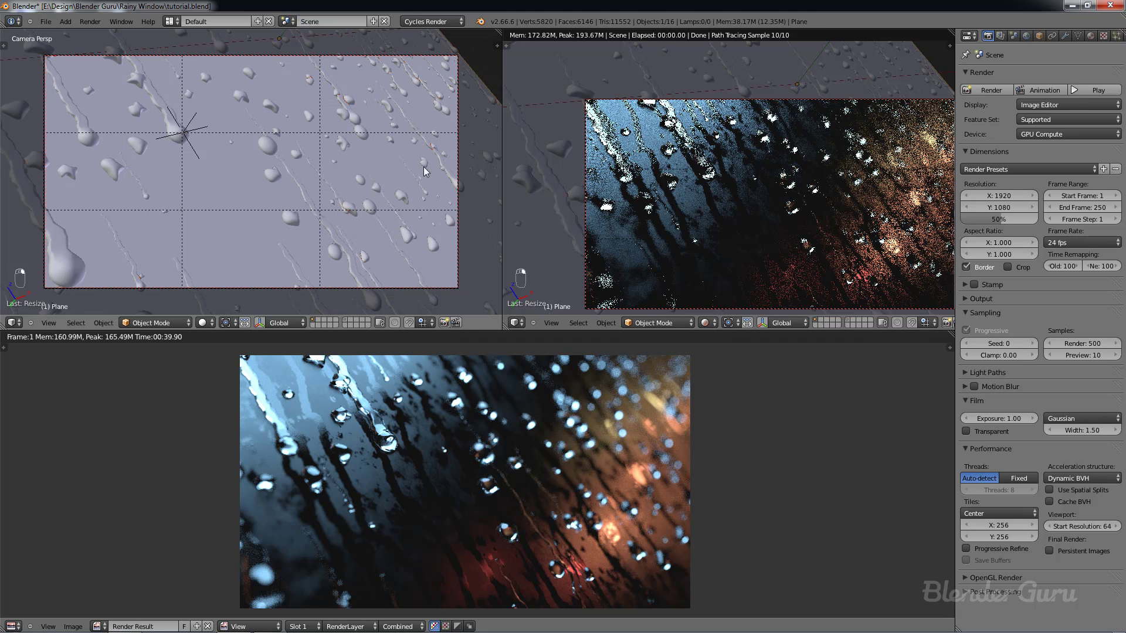
pyautogui.press('z')
pyautogui.press('z')
pyautogui.scroll(6, 364, 432)
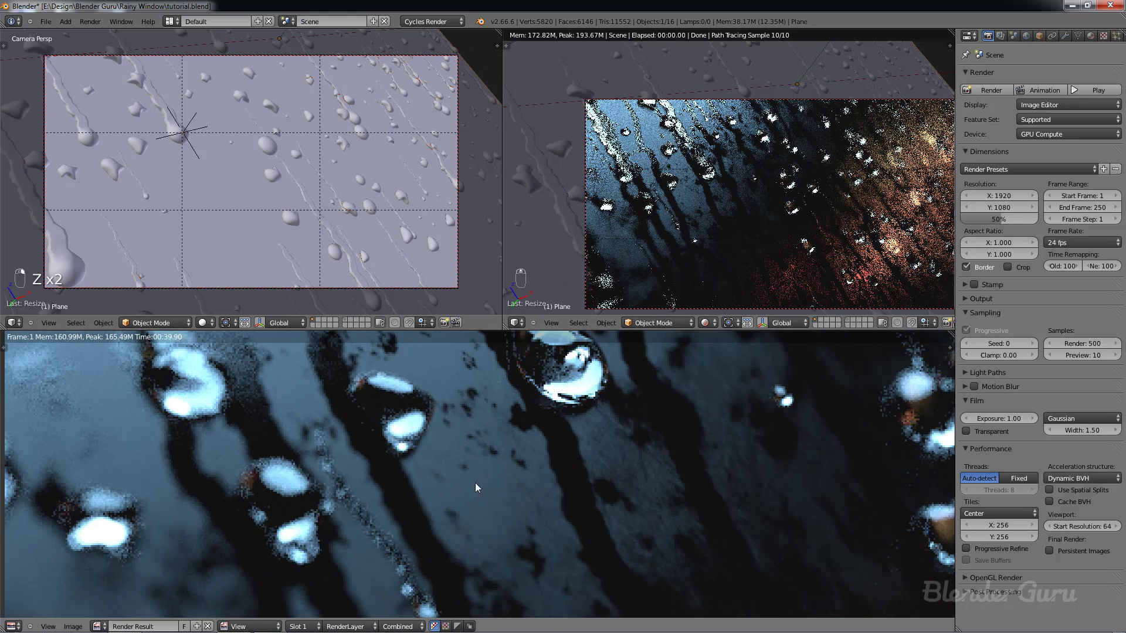
pyautogui.scroll(-5, 463, 478)
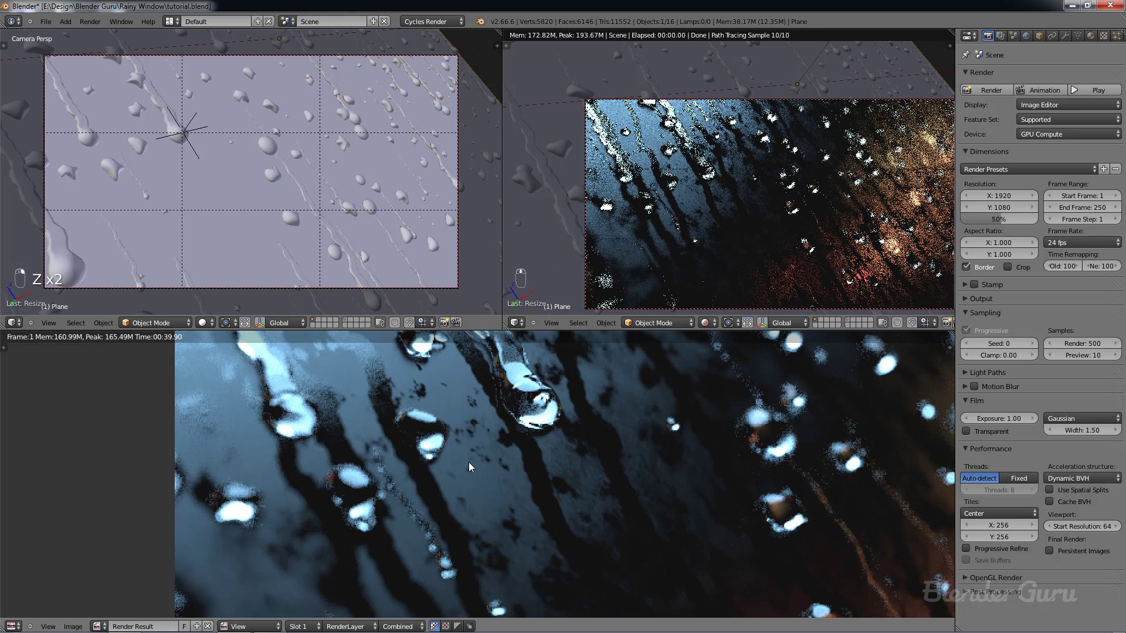
pyautogui.scroll(-3, 488, 477)
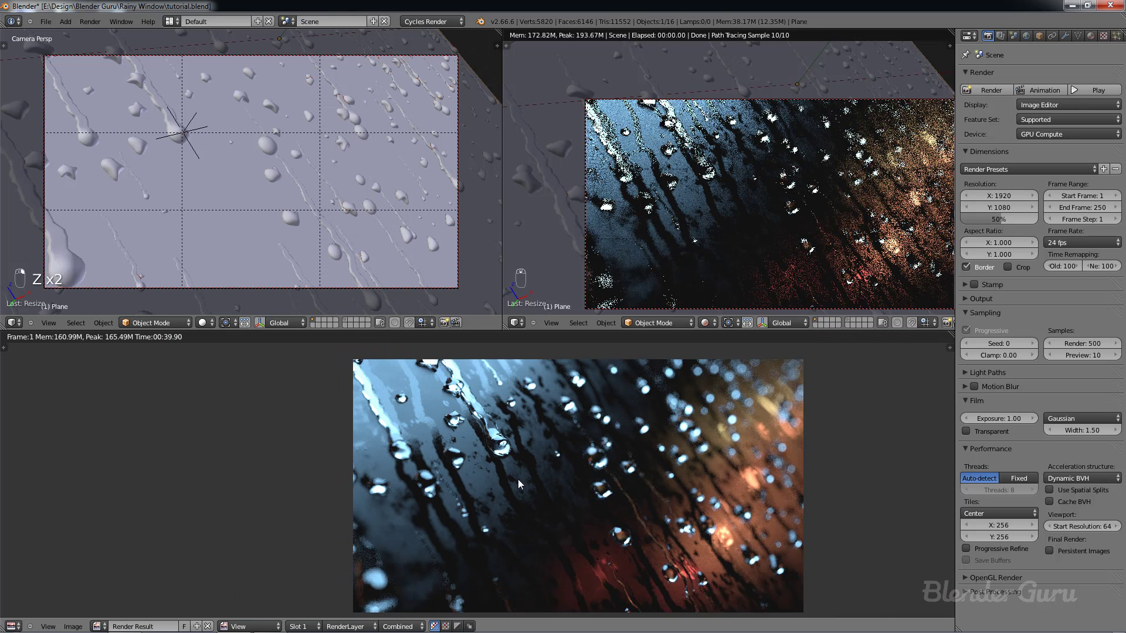
pyautogui.scroll(3, 540, 489)
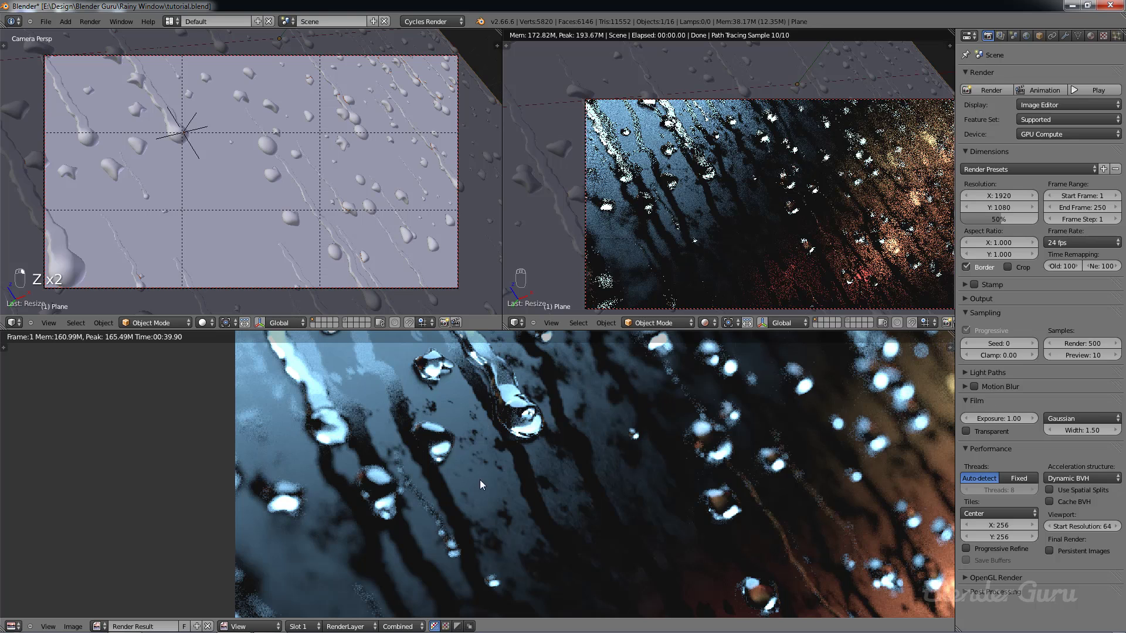
pyautogui.scroll(-4, 550, 470)
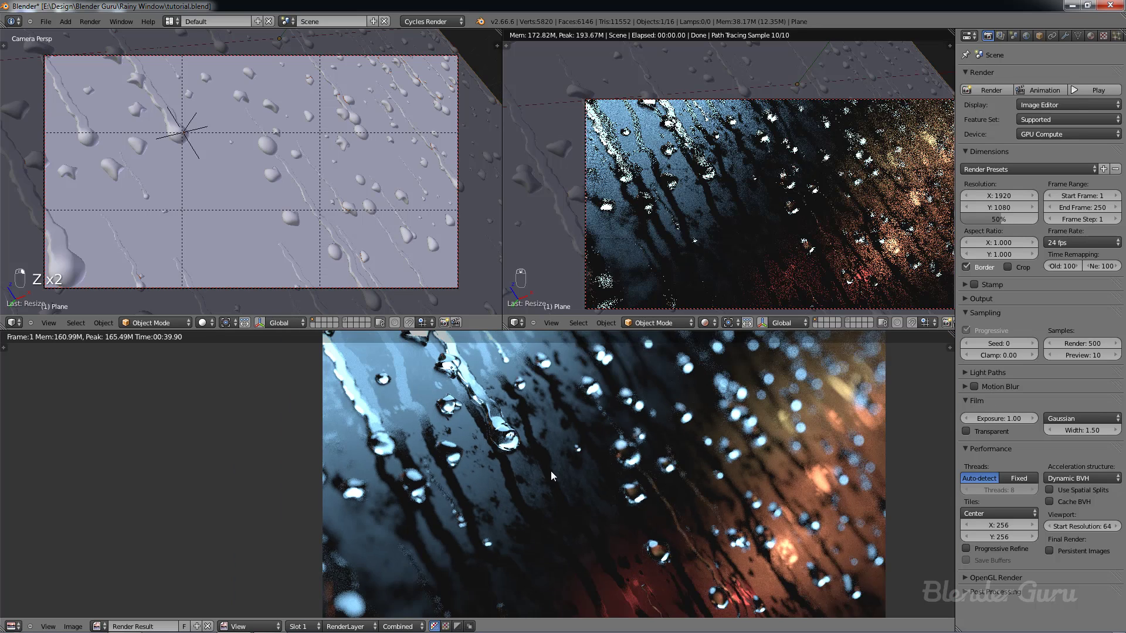
pyautogui.scroll(-4, 354, 158)
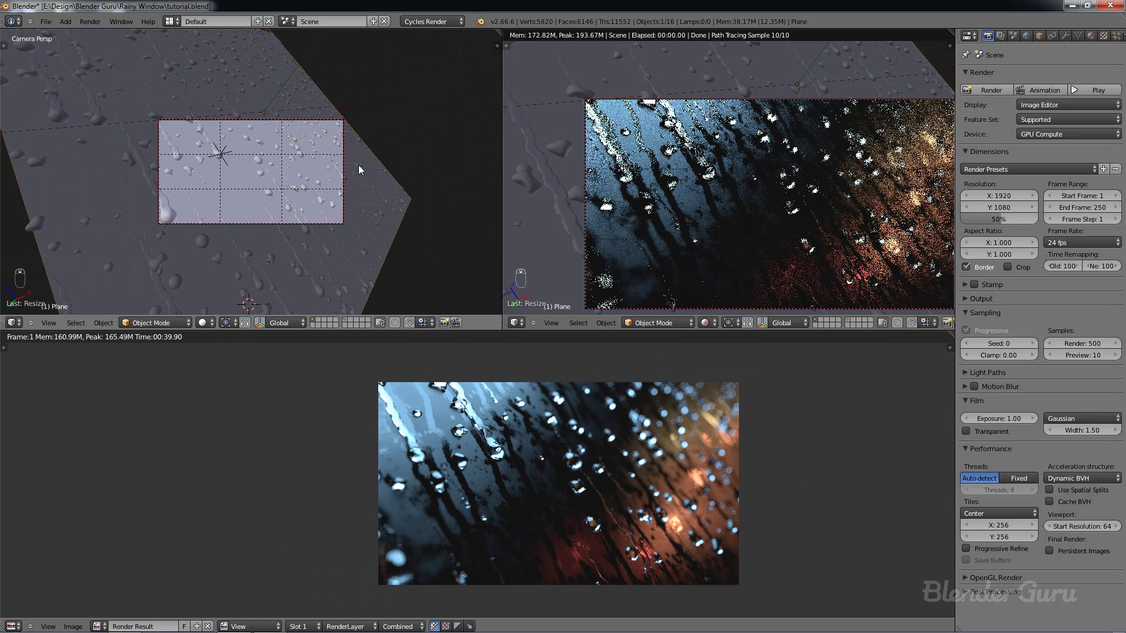
# Step: Save the file and frame the camera view closely again
pyautogui.hotkey('ctrl', 's')
pyautogui.scroll(2, 262, 207)
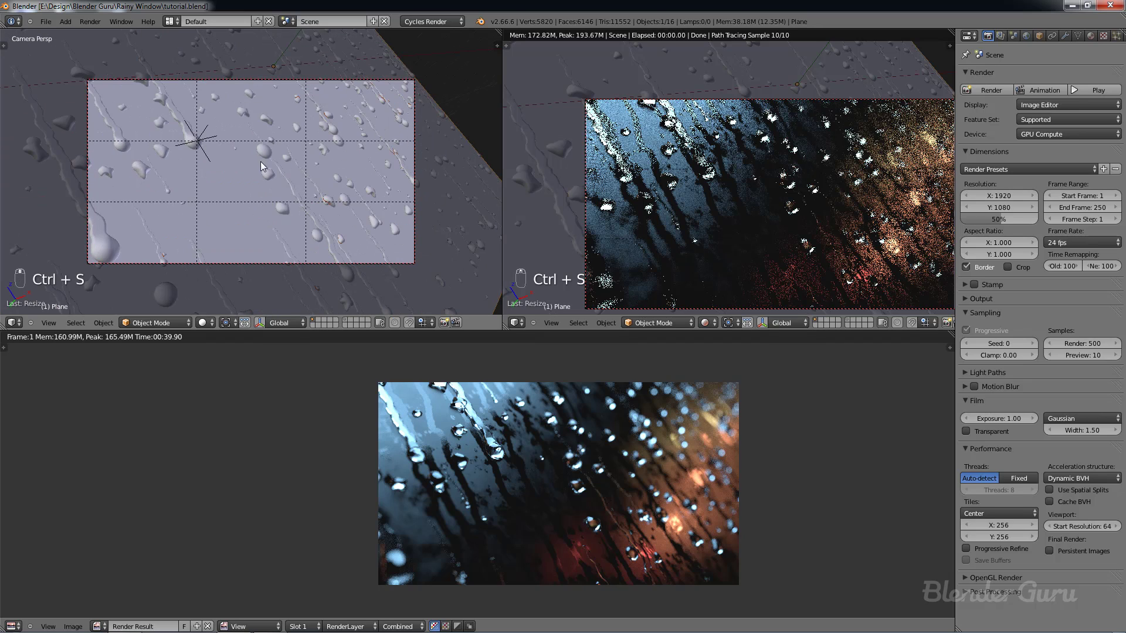
pyautogui.scroll(2, 262, 163)
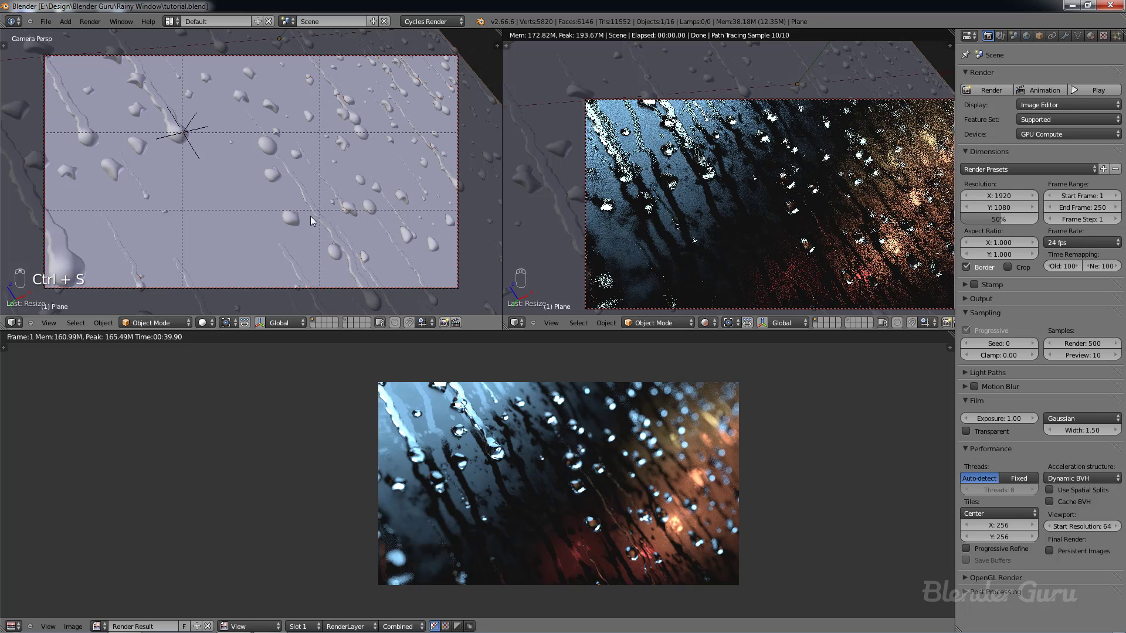
# Step: Show the layer with the original droplet meshes and bring the whole row of droplet shapes into view
pyautogui.click(346, 320)
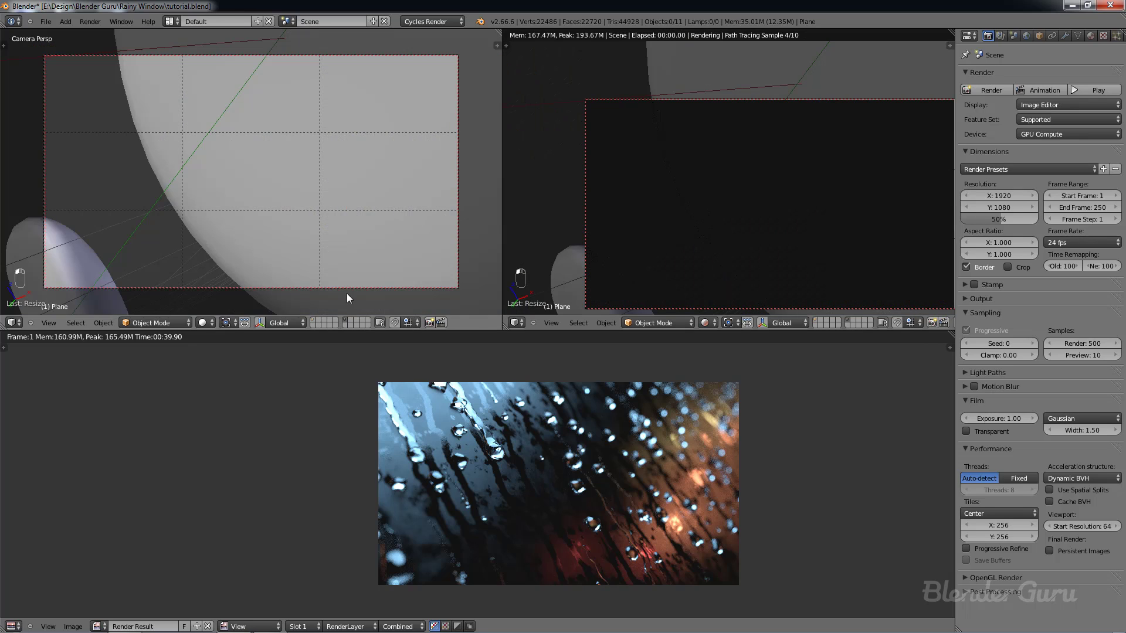
pyautogui.scroll(-5, 349, 272)
pyautogui.moveTo(350, 269); pyautogui.dragTo(266, 301, button='middle')
pyautogui.scroll(-10, 265, 300)
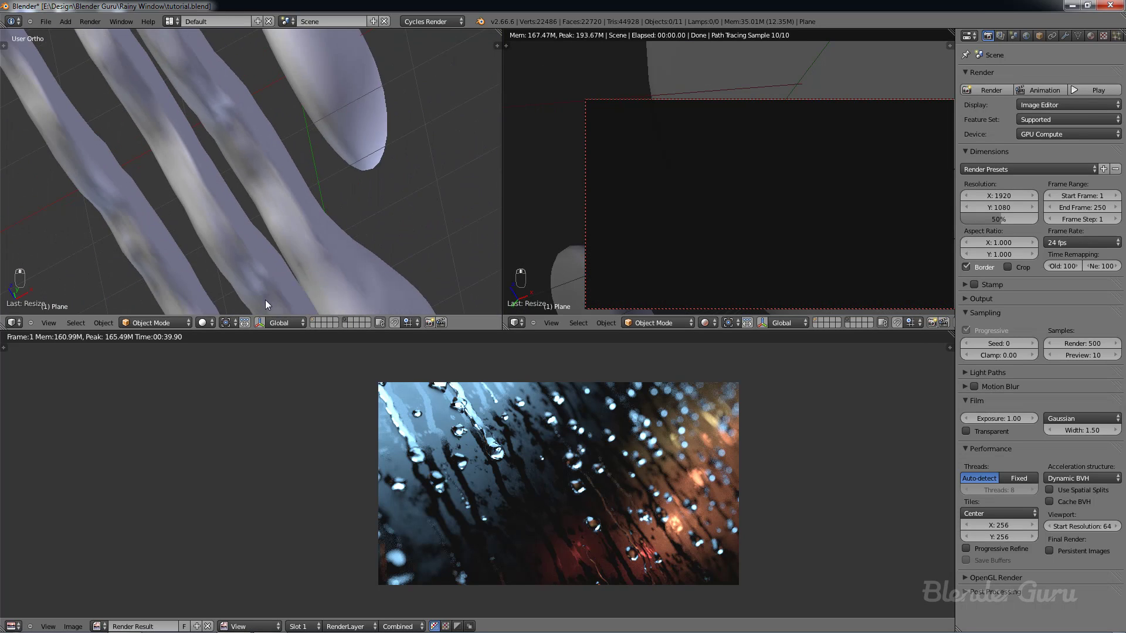
pyautogui.moveTo(295, 248); pyautogui.dragTo(199, 236, button='middle')
pyautogui.scroll(1, 267, 162)
pyautogui.rightClick(292, 152)
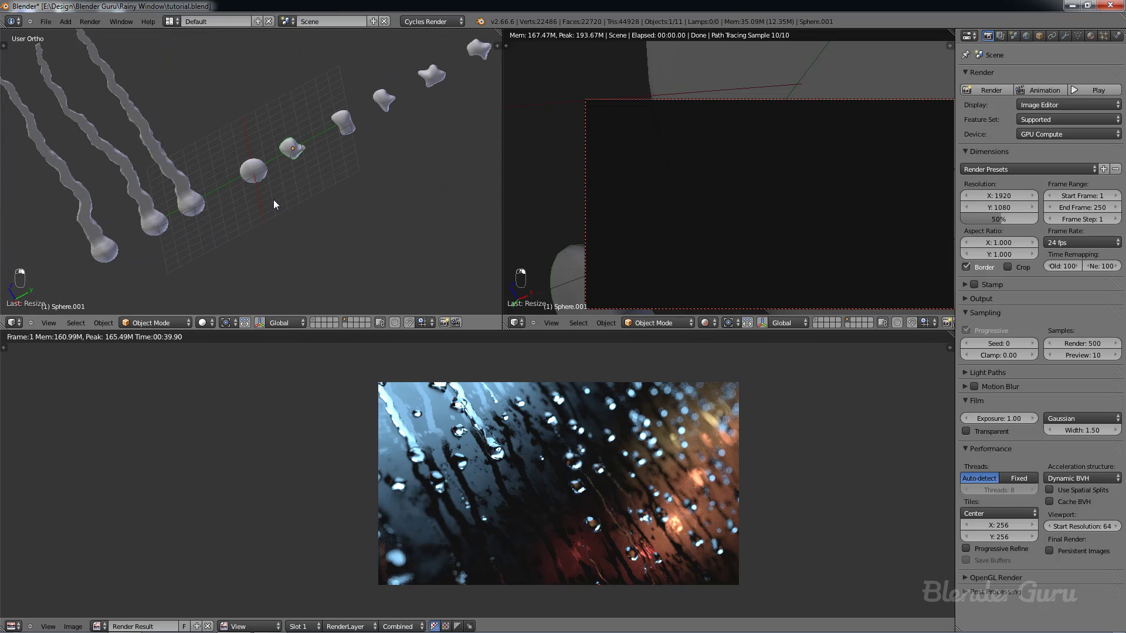
pyautogui.moveTo(289, 208); pyautogui.dragTo(281, 191, button='middle')
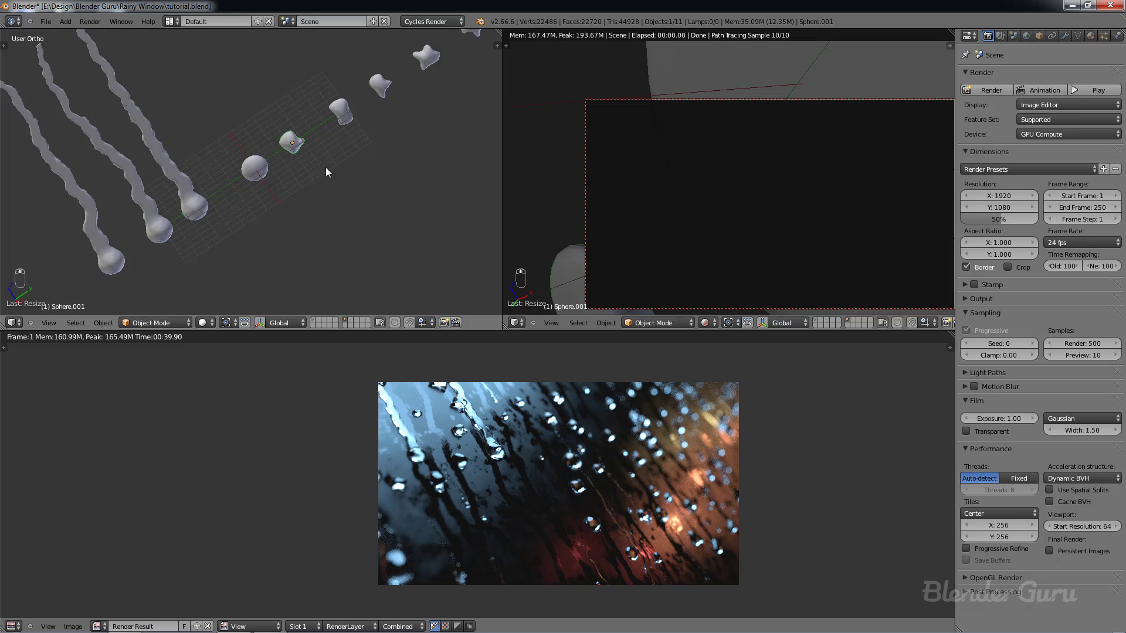
# Step: Snap the 3D cursor to the origin of the round droplet and look at it from above
pyautogui.scroll(5, 338, 170)
pyautogui.rightClick(273, 166)
pyautogui.hotkey('shift', 's')
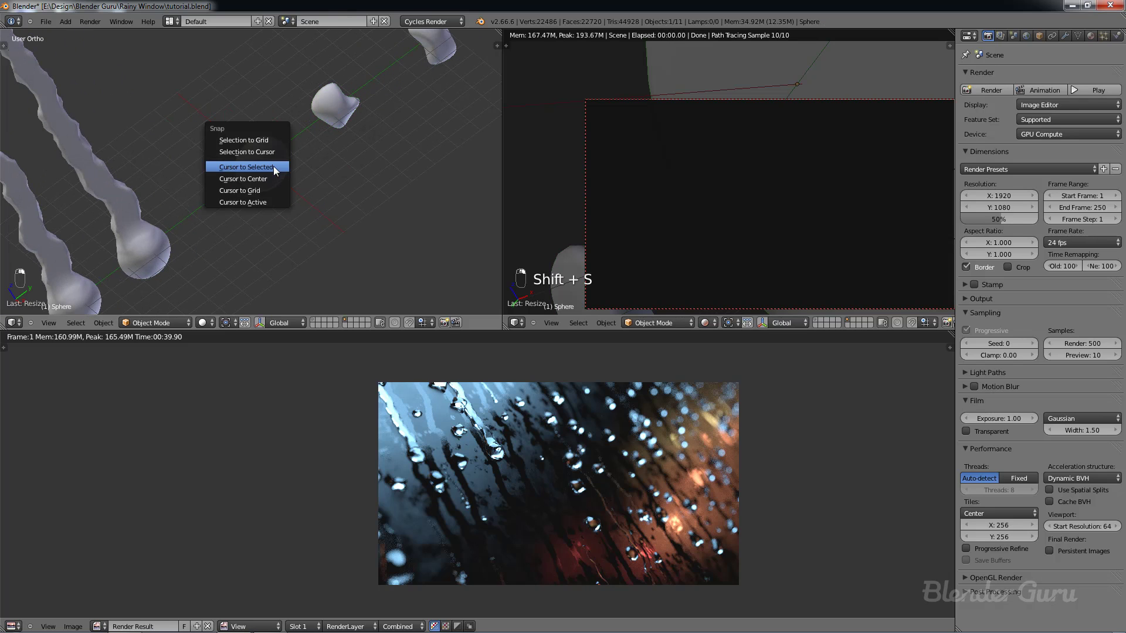
pyautogui.click(274, 167)
pyautogui.press('KP_7')
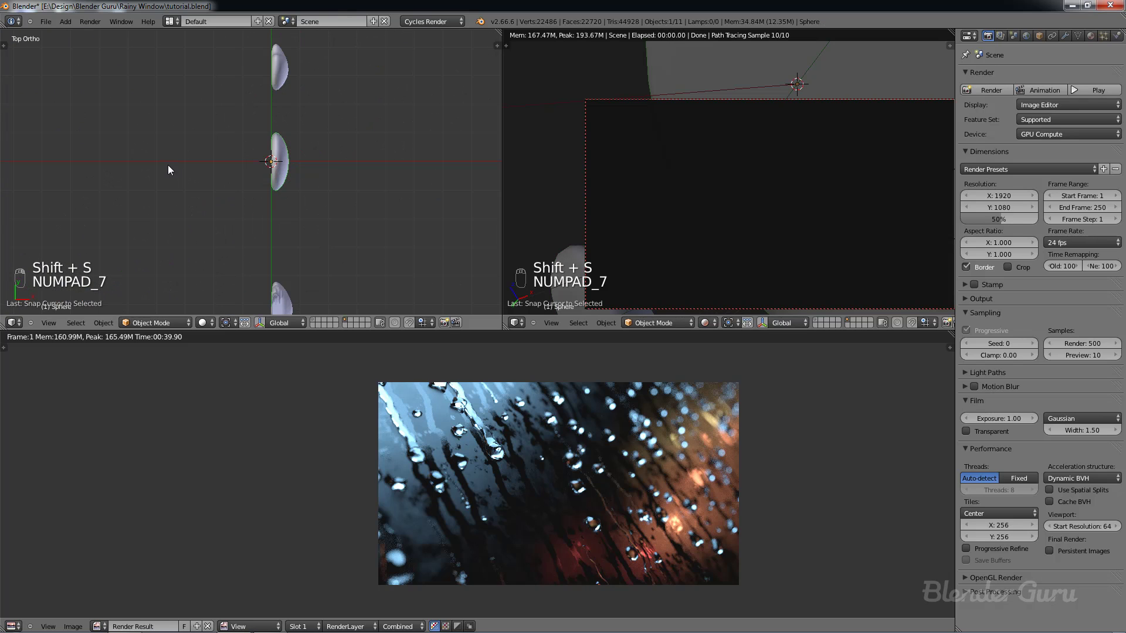
# Step: Add an icosphere with 2 subdivisions and size 1.000 beside the round droplet, on the negative X side
pyautogui.hotkey('shift', 'a')
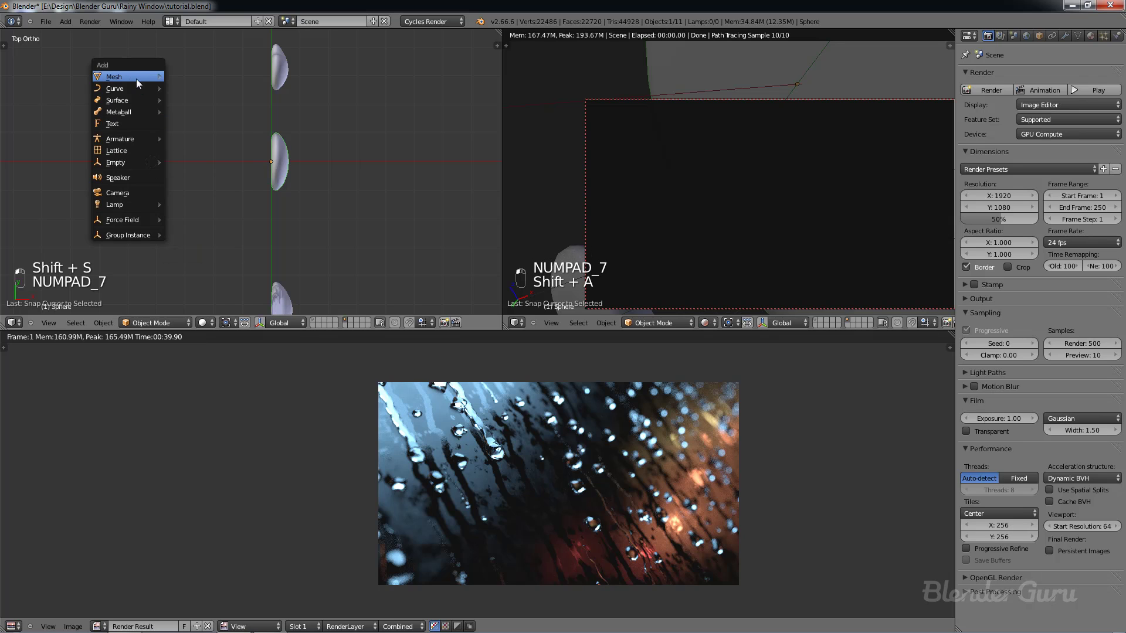
pyautogui.moveTo(136, 79)
pyautogui.click(207, 121)
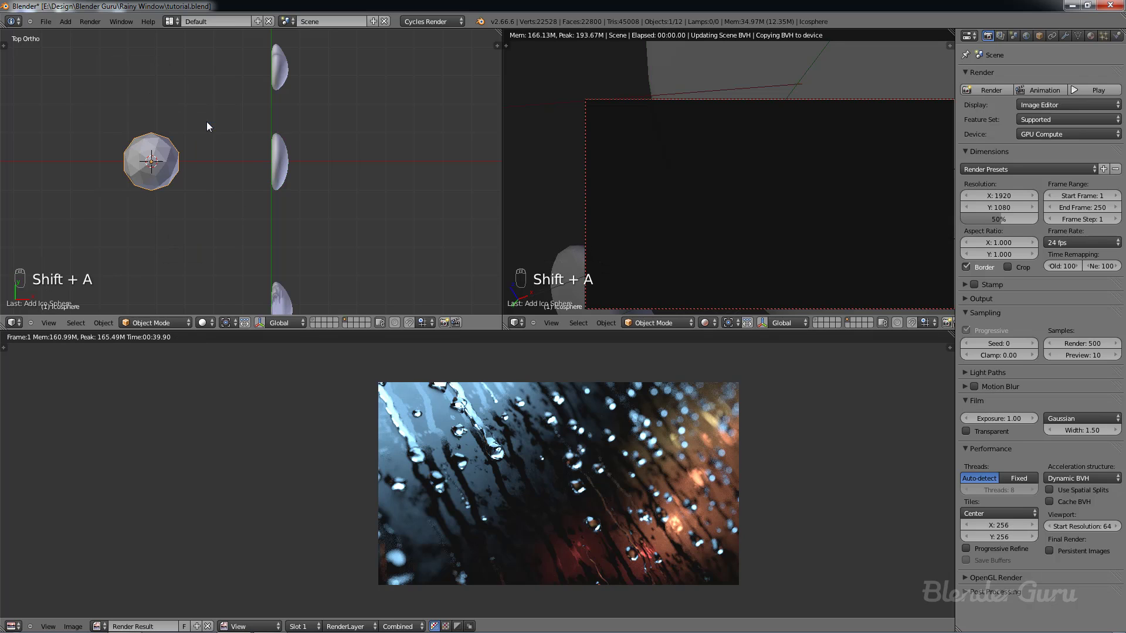
pyautogui.press('KP_Decimal')
pyautogui.press('t')
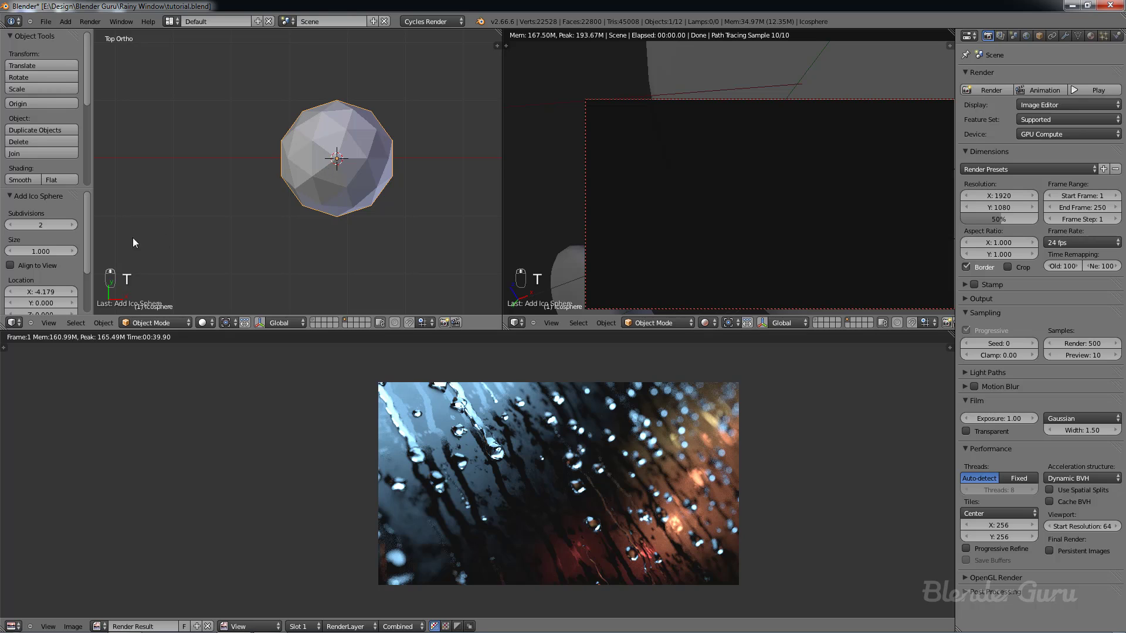
pyautogui.press('t')
# Step: Flatten the icosphere's negative X side by moving its outermost vertices about 0.98 along X with smooth proportional editing
pyautogui.press('Tab')
pyautogui.press('a')
pyautogui.press('a')
pyautogui.press('z')
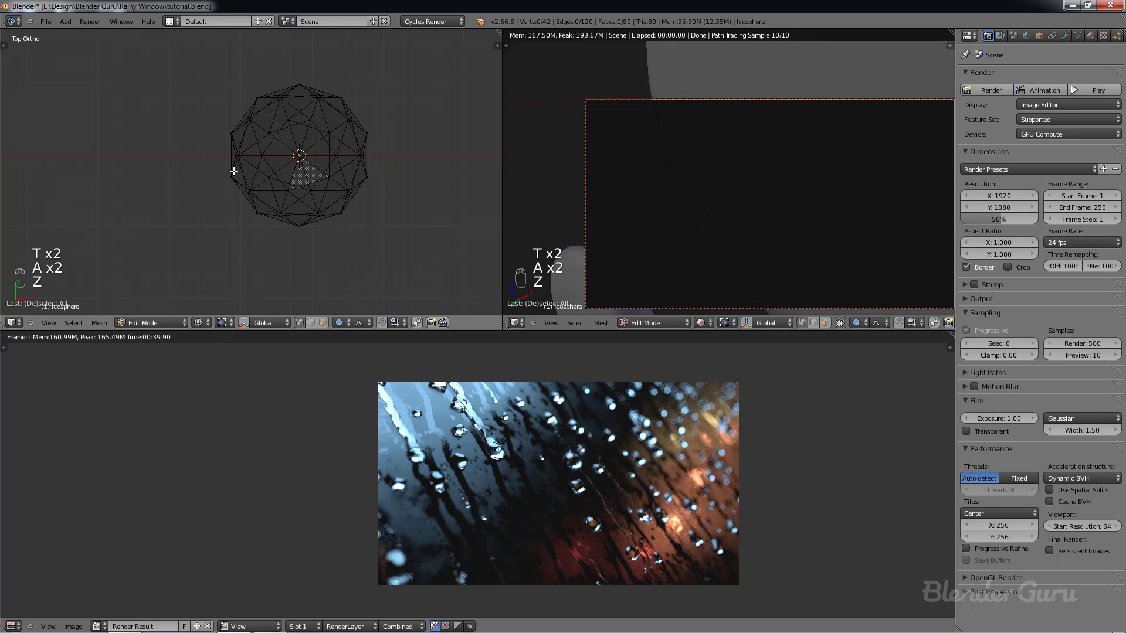
pyautogui.press('a')
pyautogui.press('a')
pyautogui.press('a')
pyautogui.click(209, 105)
pyautogui.press('b')
pyautogui.press('b')
pyautogui.moveTo(215, 121); pyautogui.dragTo(245, 193)
pyautogui.press('o')
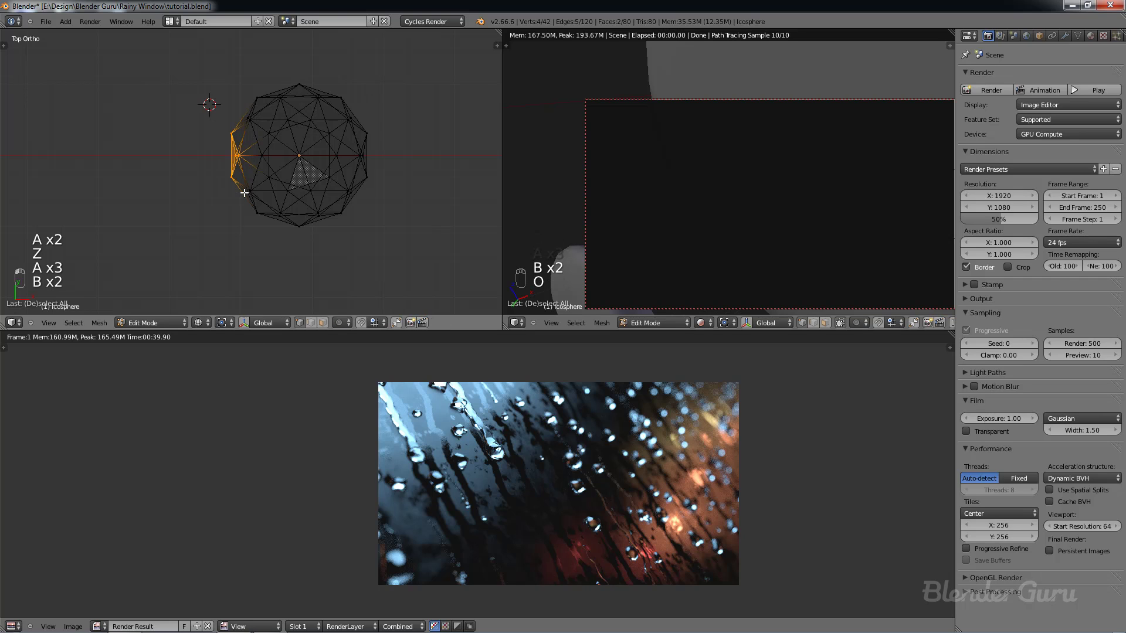
pyautogui.press('o')
pyautogui.press('g')
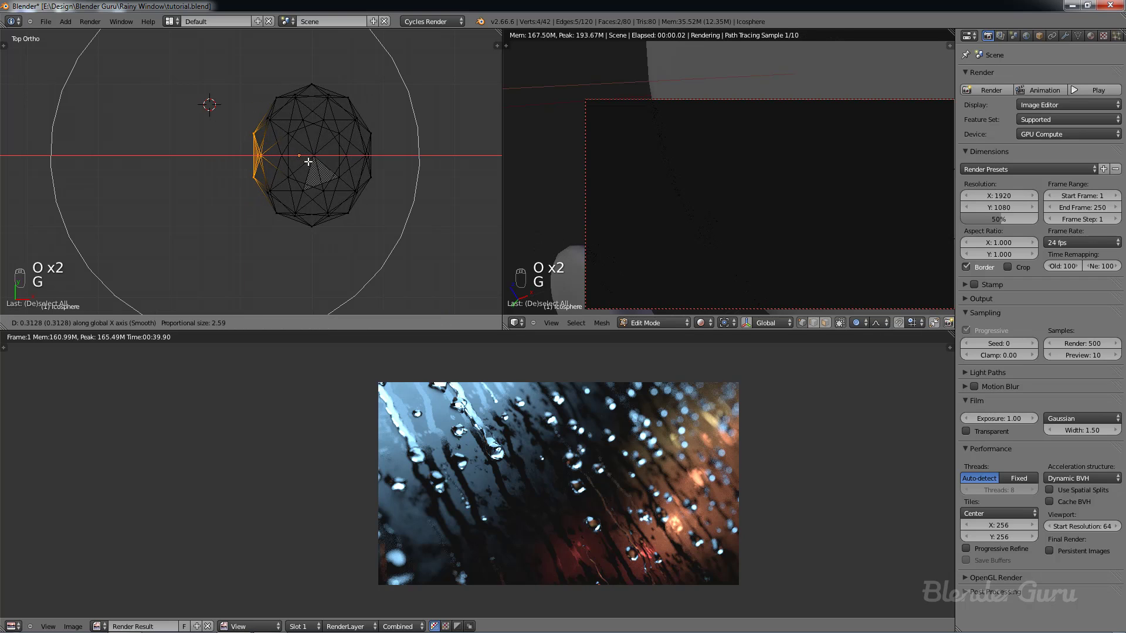
pyautogui.scroll(8, 320, 159)
pyautogui.scroll(3, 322, 159)
pyautogui.scroll(-2, 345, 156)
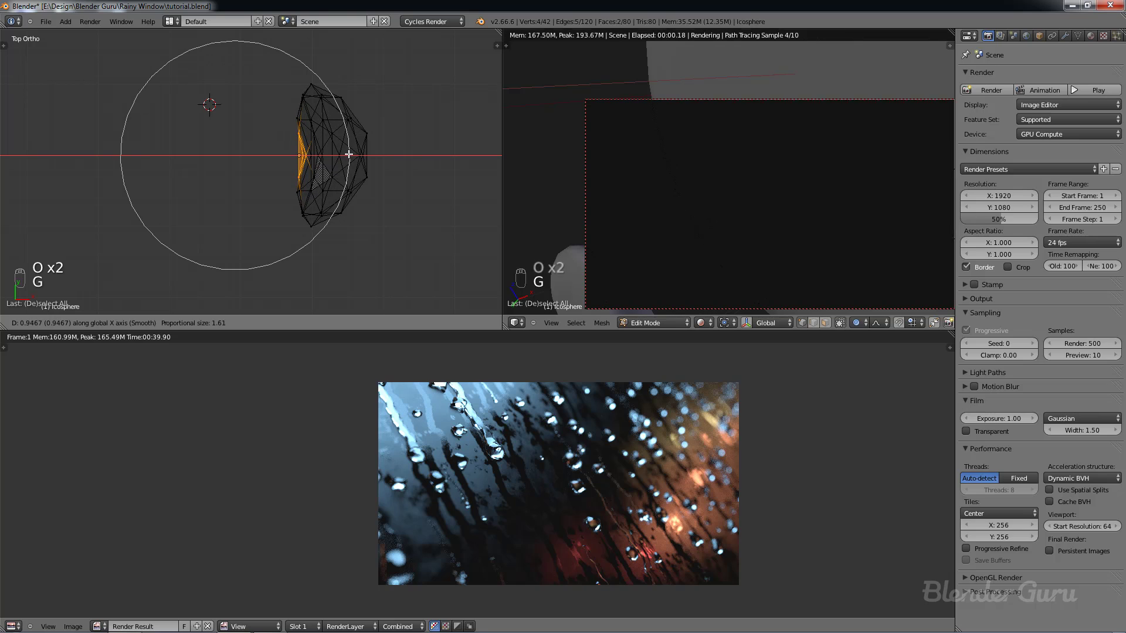
pyautogui.scroll(-1, 350, 154)
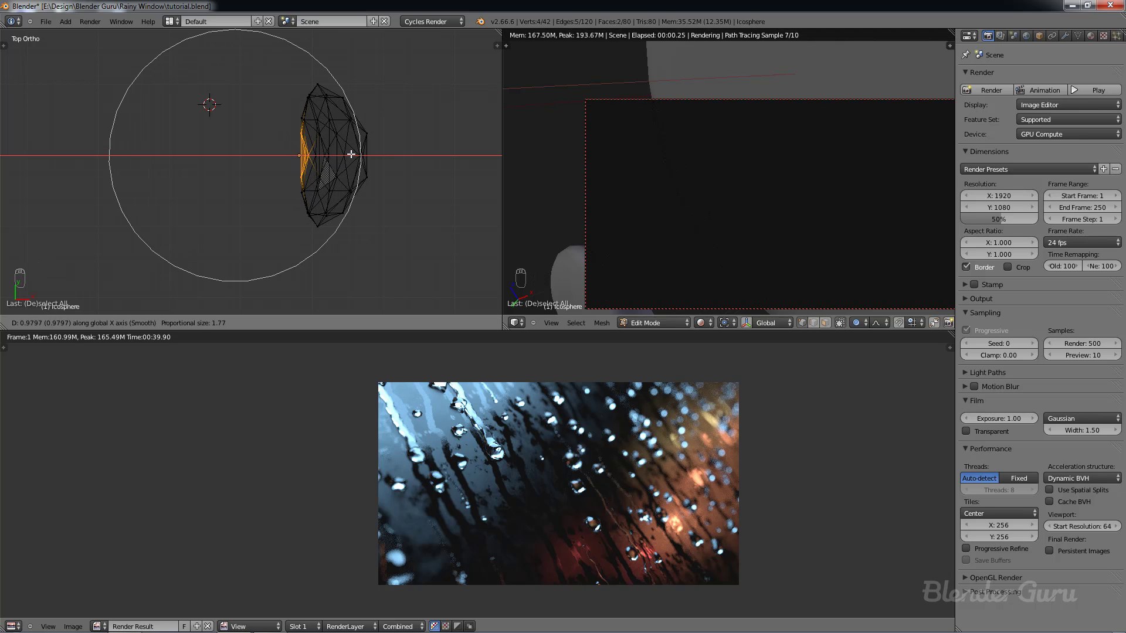
pyautogui.click(350, 154)
pyautogui.press('Tab')
# Step: Move the flattened icosphere above the round droplet in the side view and shade it smooth
pyautogui.scroll(-3, 352, 182)
pyautogui.moveTo(352, 189)
pyautogui.mouseDown(button='middle')
pyautogui.moveTo(270, 119)
pyautogui.moveTo(283, 131)
pyautogui.moveTo(274, 93)
pyautogui.moveTo(329, 156)
pyautogui.moveTo(251, 163)
pyautogui.moveTo(232, 141)
pyautogui.mouseUp(button='middle')
pyautogui.press('z')
pyautogui.press('KP_3')
pyautogui.scroll(-4, 284, 146)
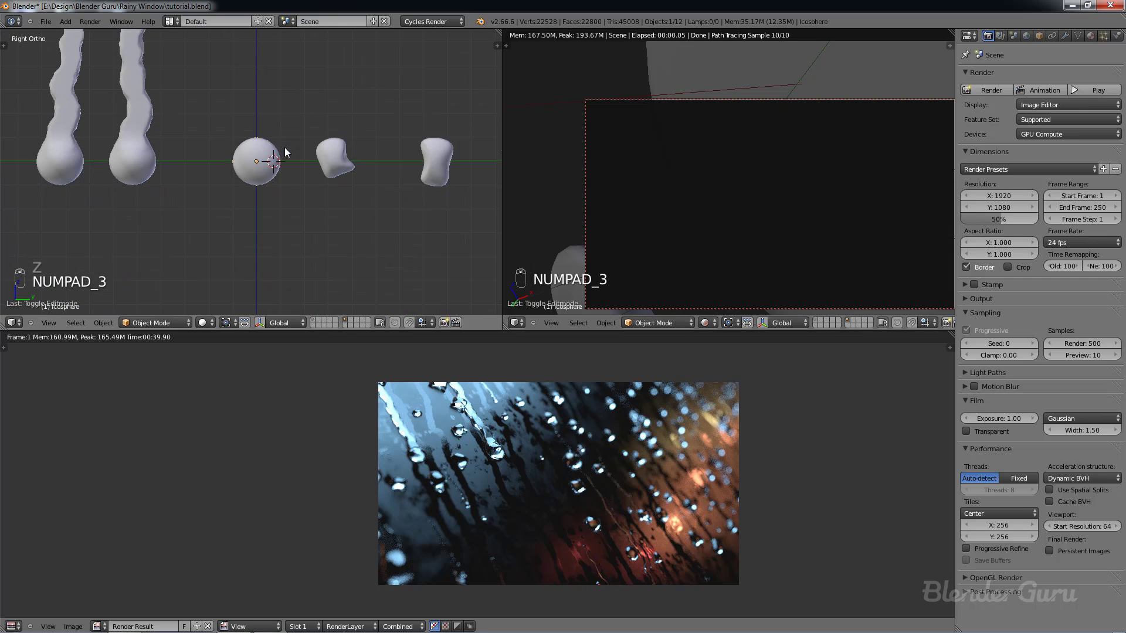
pyautogui.press('g')
pyautogui.keyDown('shift'); pyautogui.moveTo(294, 122); pyautogui.dragTo(284, 177, button='middle'); pyautogui.keyUp('shift')
pyautogui.scroll(6, 284, 177)
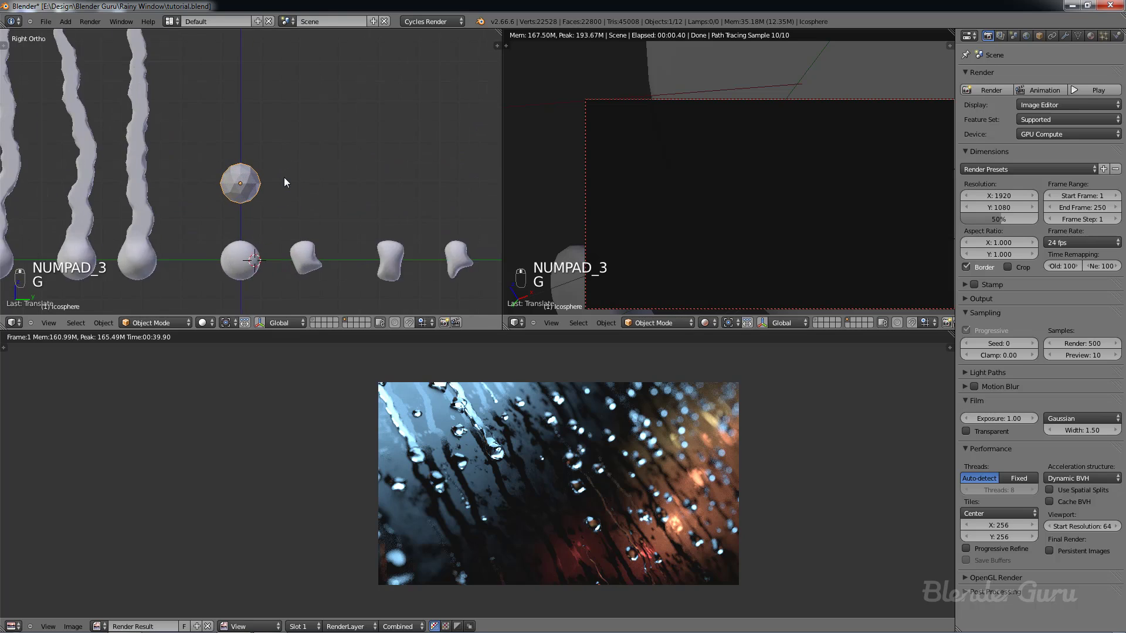
pyautogui.press('t')
pyautogui.click(31, 178)
pyautogui.press('t')
# Step: Duplicate the smooth low-poly droplet and place the copy beside it in the same row
pyautogui.scroll(3, 304, 188)
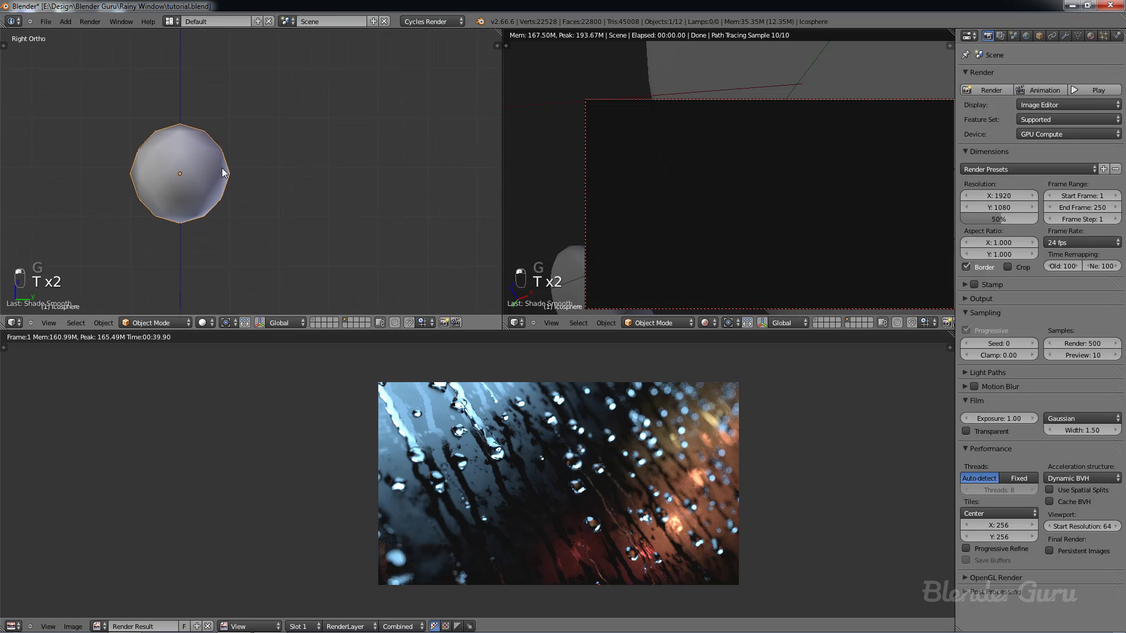
pyautogui.hotkey('shift', 'd')
pyautogui.click(338, 171)
# Step: Reshape the copy with proportional editing, flattening its upper end, pulling out a lower point and pushing in the side next to it
pyautogui.press('Tab')
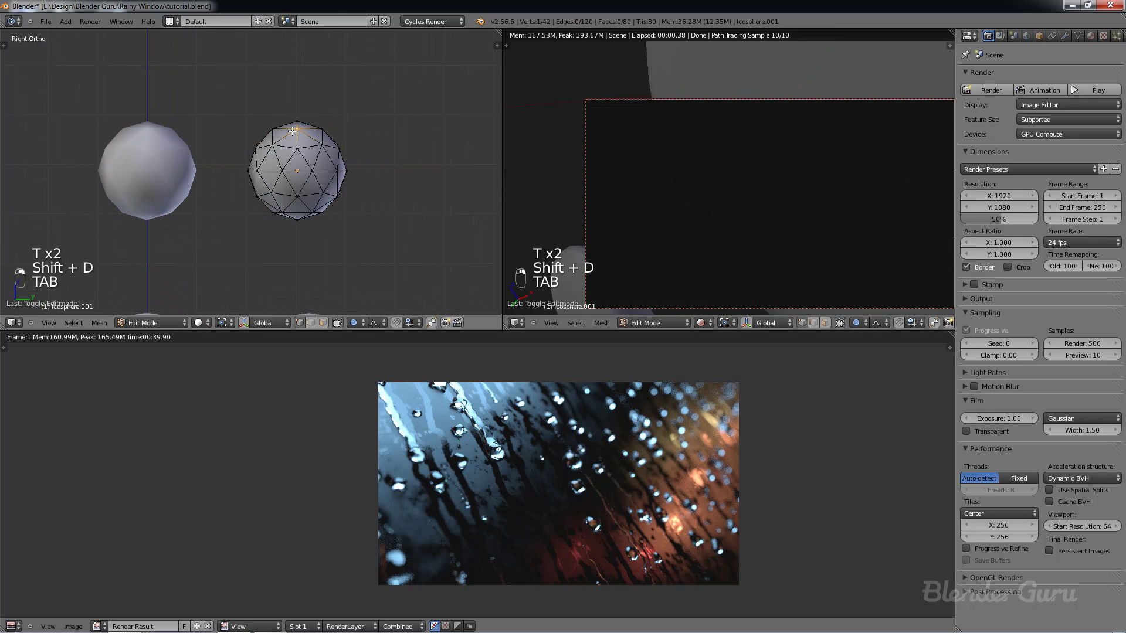
pyautogui.press('g')
pyautogui.scroll(6, 296, 147)
pyautogui.click(308, 217)
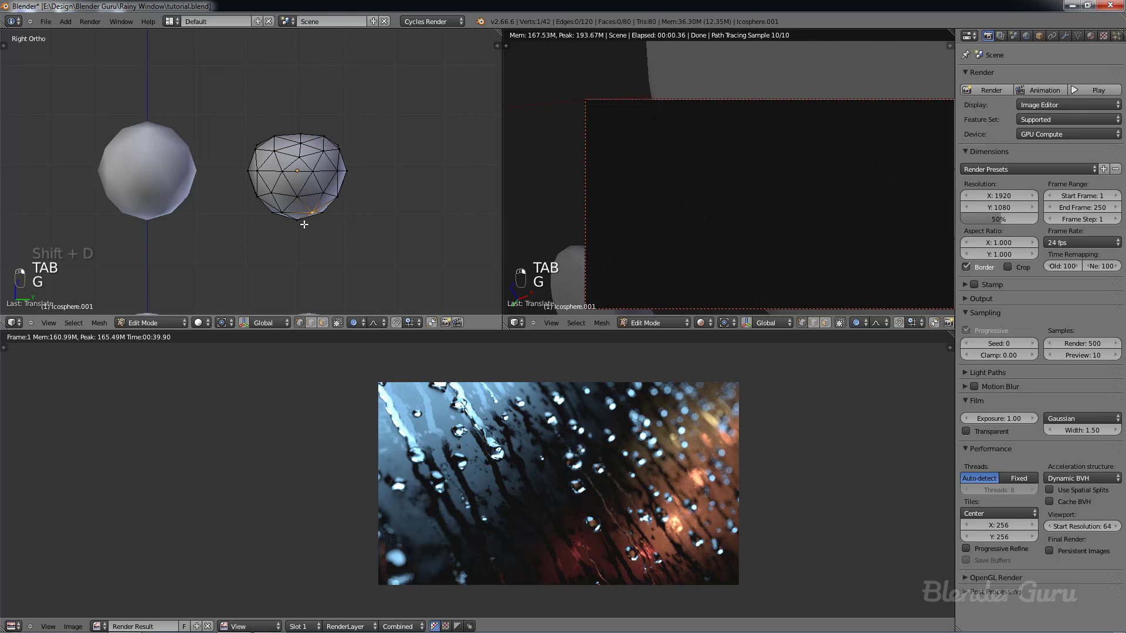
pyautogui.press('g')
pyautogui.click(335, 217)
pyautogui.press('g')
pyautogui.click(328, 196)
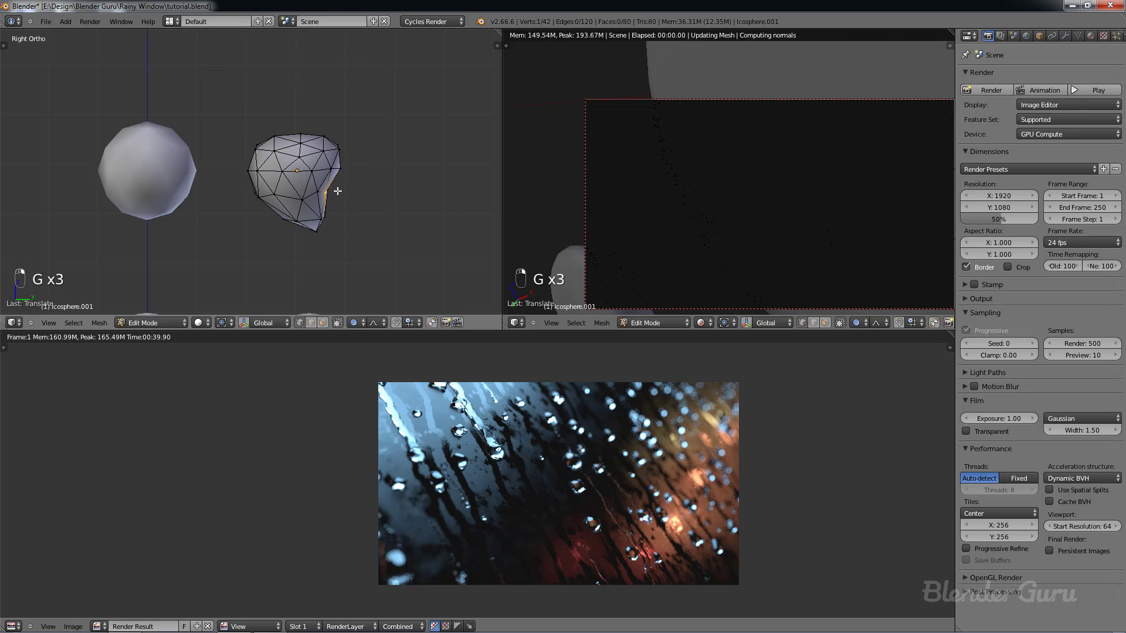
pyautogui.press('g')
pyautogui.click(337, 197)
pyautogui.press('Tab')
# Step: Duplicate the tapered droplet further along the row and pull the copy's side vertices outward into a wider, slanted shape
pyautogui.hotkey('shift', 'd')
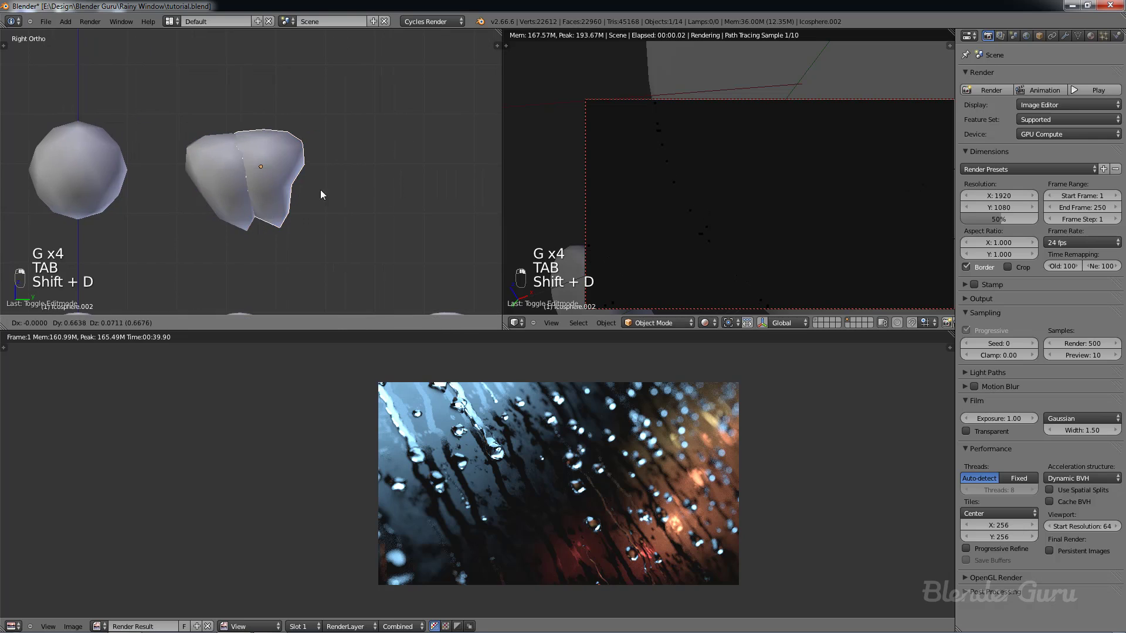
pyautogui.click(394, 179)
pyautogui.keyDown('shift'); pyautogui.moveTo(394, 178); pyautogui.dragTo(317, 186, button='middle'); pyautogui.keyUp('shift')
pyautogui.press('Tab')
pyautogui.press('g')
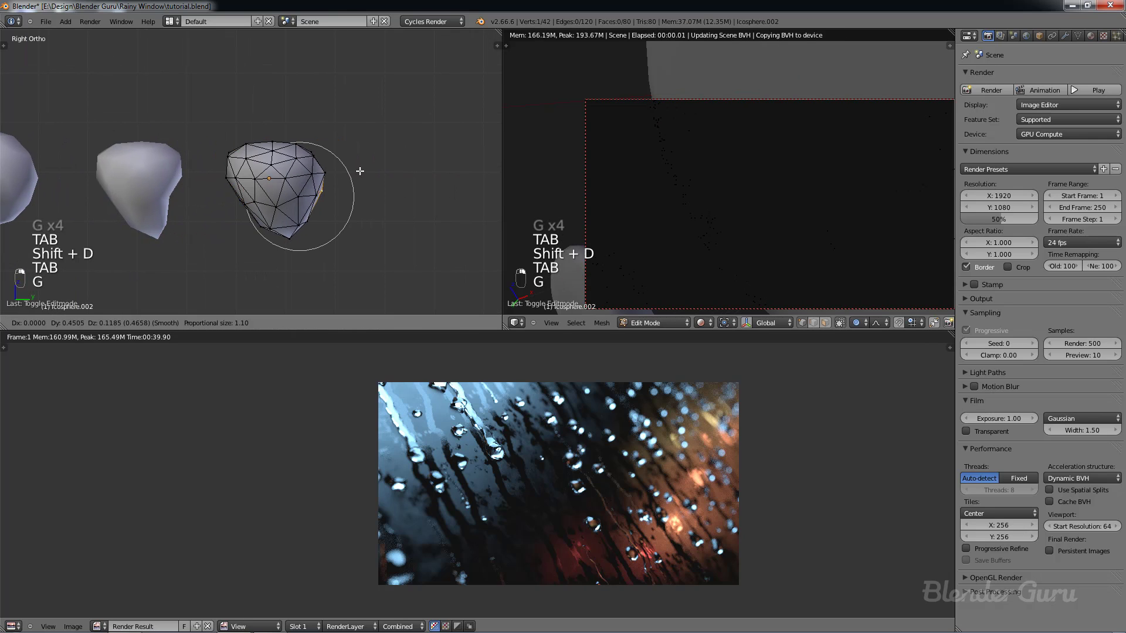
pyautogui.click(355, 171)
pyautogui.press('g')
pyautogui.click(308, 162)
pyautogui.press('Tab')
# Step: Duplicate the slanted droplet and place the copy as the fourth shape in the upper row
pyautogui.scroll(-3, 307, 163)
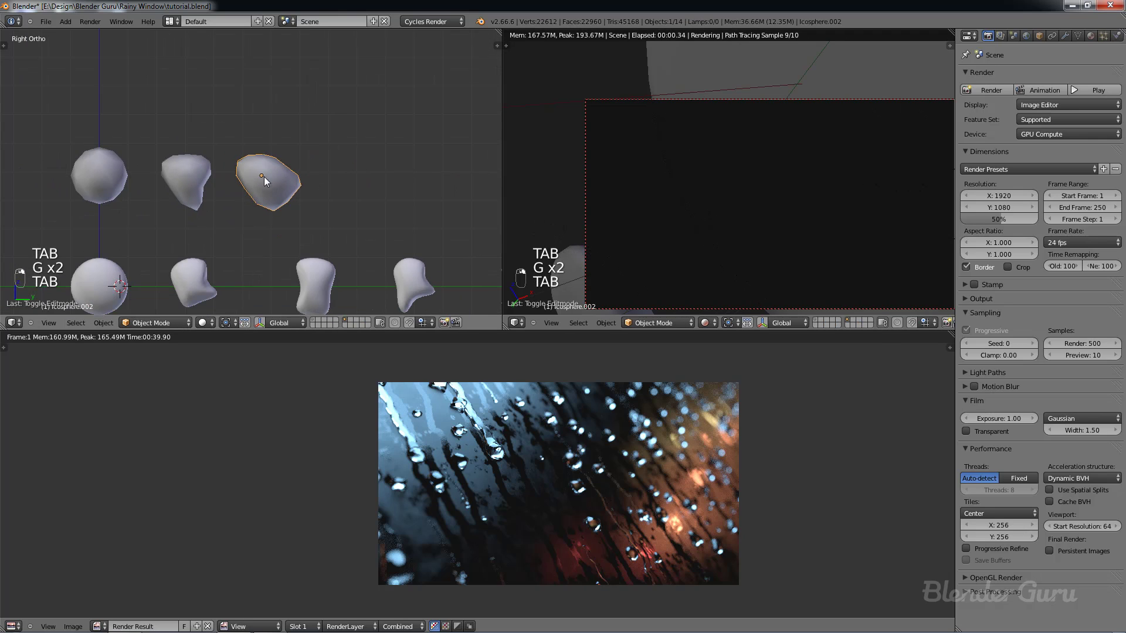
pyautogui.hotkey('shift', 'd')
pyautogui.moveTo(297, 175)
pyautogui.keyDown('shift'); pyautogui.mouseDown(button='middle')
pyautogui.moveTo(254, 174)
pyautogui.moveTo(294, 178)
pyautogui.mouseUp(button='middle'); pyautogui.keyUp('shift')
pyautogui.middleClick(328, 175)
pyautogui.click(337, 176)
pyautogui.scroll(3, 293, 176)
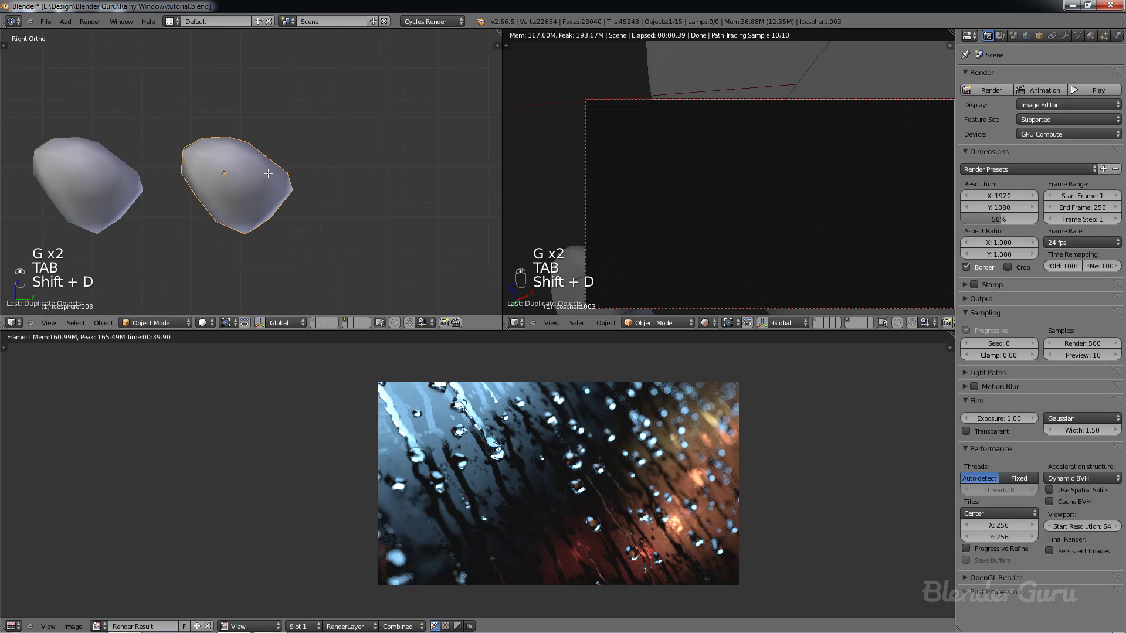
# Step: Reshape the fourth droplet by pulling one side outward and pushing its upper corner inward with proportional editing
pyautogui.press('Tab')
pyautogui.press('g')
pyautogui.click(210, 193)
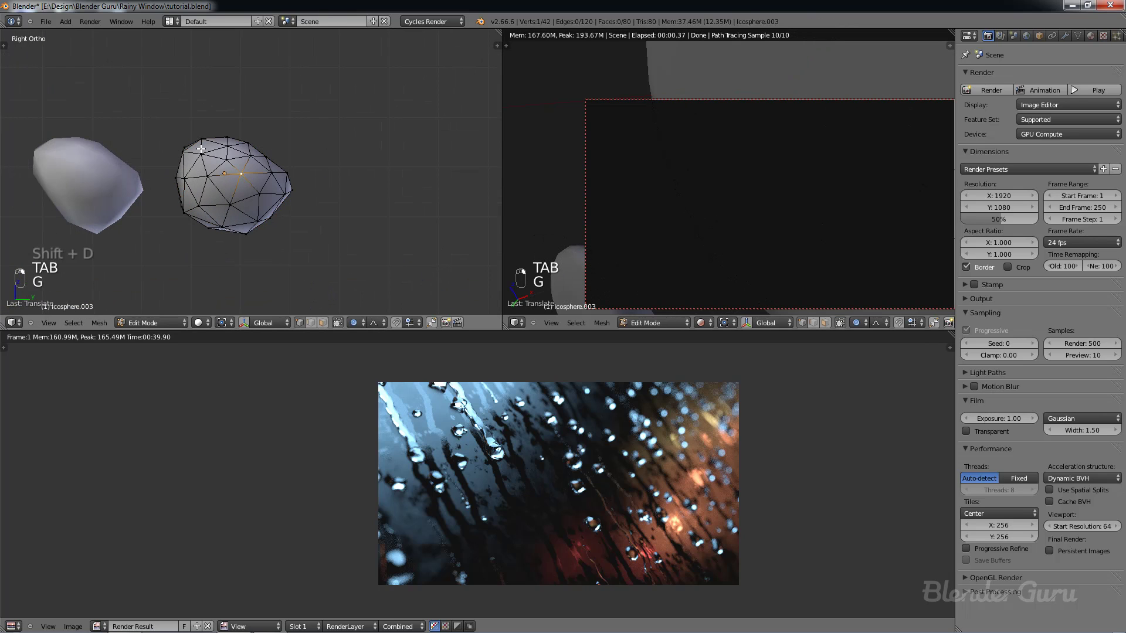
pyautogui.rightClick(183, 147)
pyautogui.press('g')
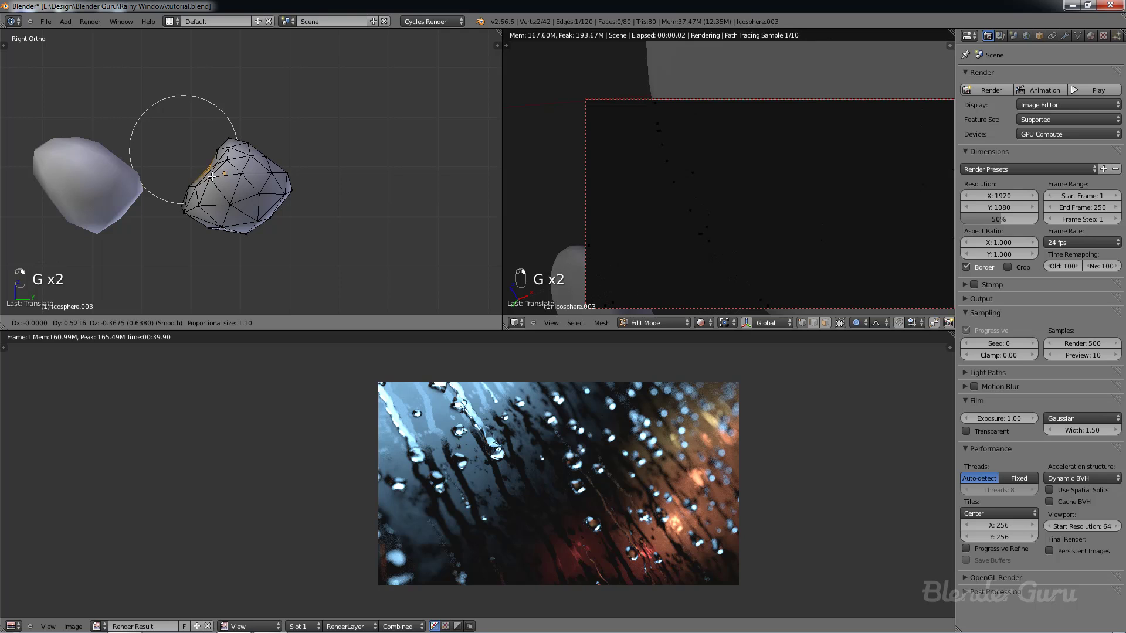
pyautogui.scroll(-4, 206, 168)
pyautogui.click(213, 174)
pyautogui.press('Tab')
# Step: Select all four low-poly droplets and put them in a new group named Tiny Drops
pyautogui.scroll(-3, 220, 182)
pyautogui.scroll(-4, 220, 184)
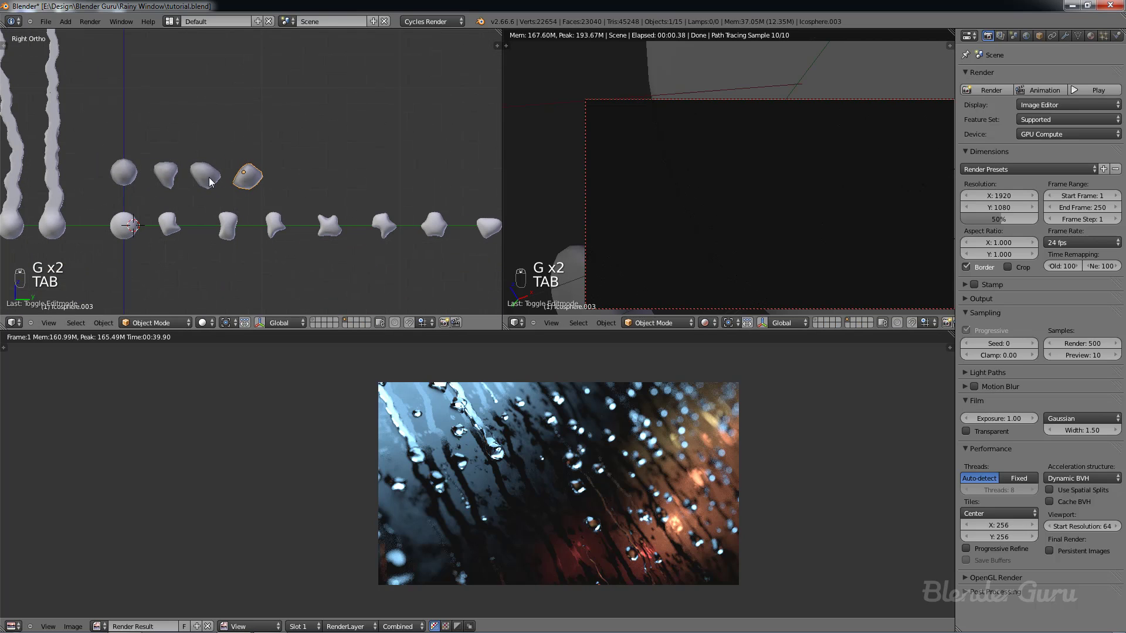
pyautogui.keyDown('shift'); pyautogui.rightClick(205, 175); pyautogui.keyUp('shift')
pyautogui.keyDown('shift'); pyautogui.rightClick(166, 172); pyautogui.keyUp('shift')
pyautogui.keyDown('shift'); pyautogui.rightClick(124, 172); pyautogui.keyUp('shift')
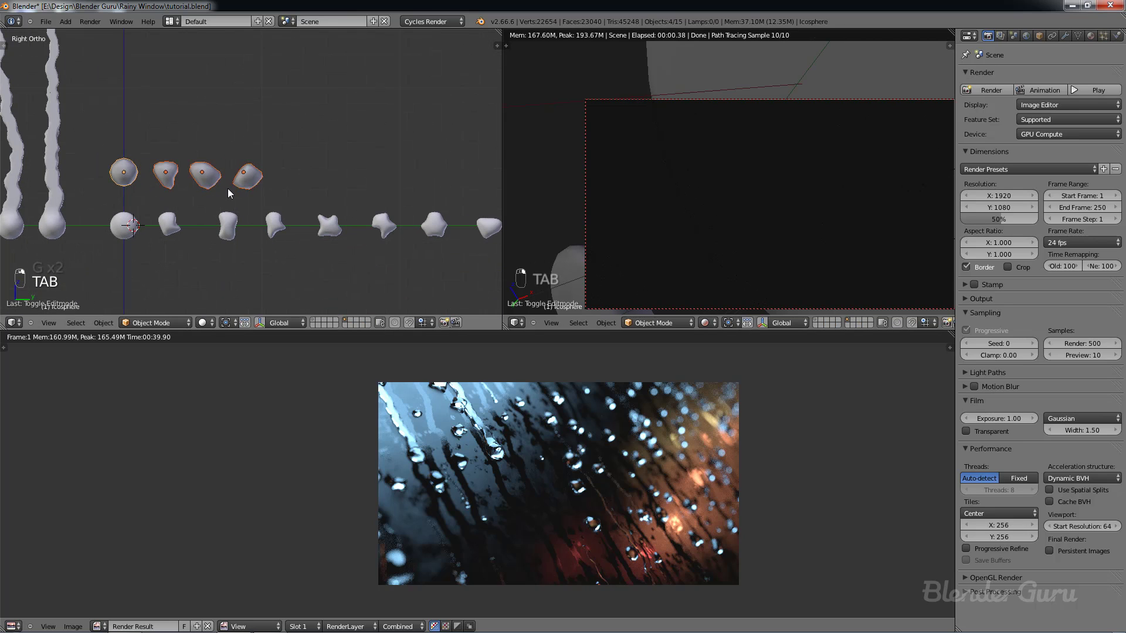
pyautogui.hotkey('ctrl', 'g')
pyautogui.press('t')
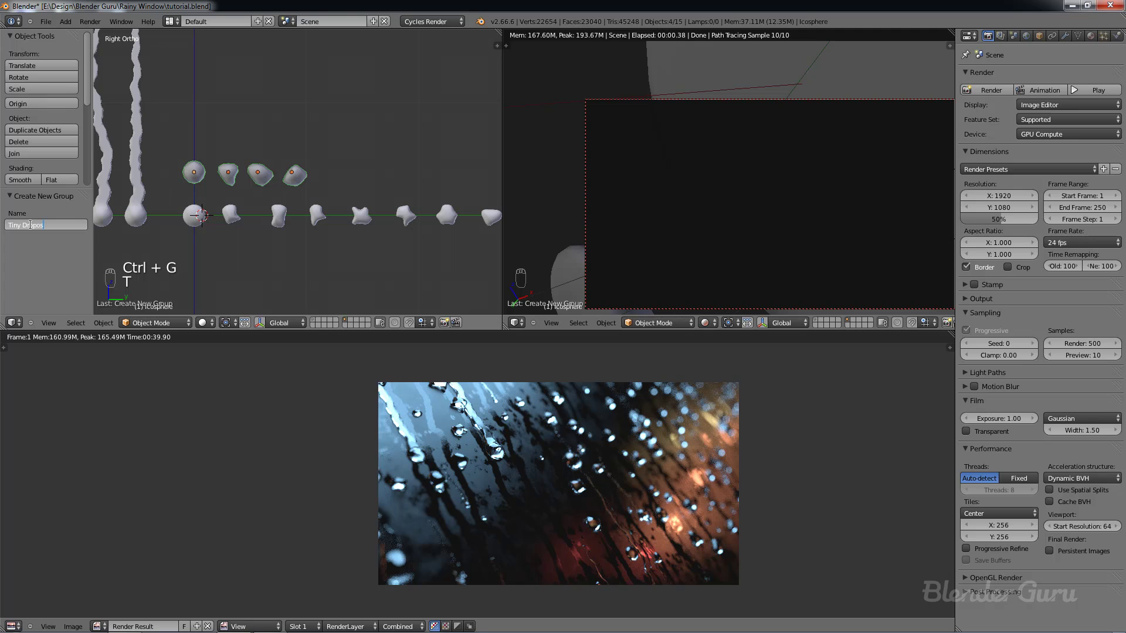
pyautogui.press('BackSpace')
pyautogui.press('t')
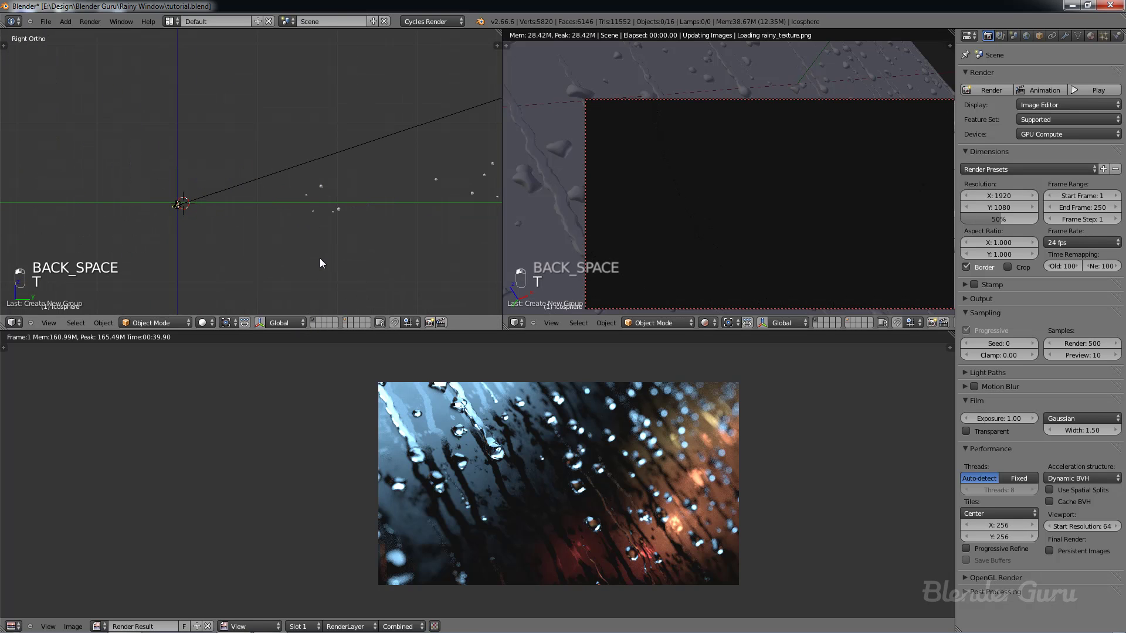
# Step: Return to the camera view of the window scene and save the file
pyautogui.press('KP_0')
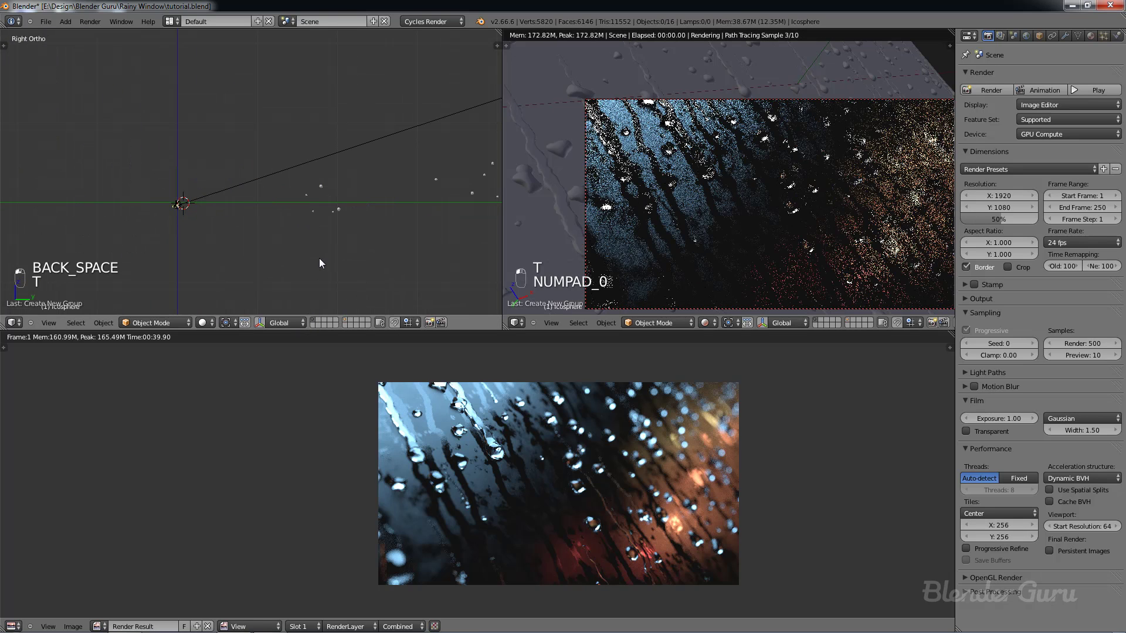
pyautogui.hotkey('ctrl', 's')
pyautogui.scroll(4, 319, 258)
# Step: Add a third particle system to the glass plane, assign it ParticleSettings and make those settings a single-user copy
pyautogui.rightClick(305, 192)
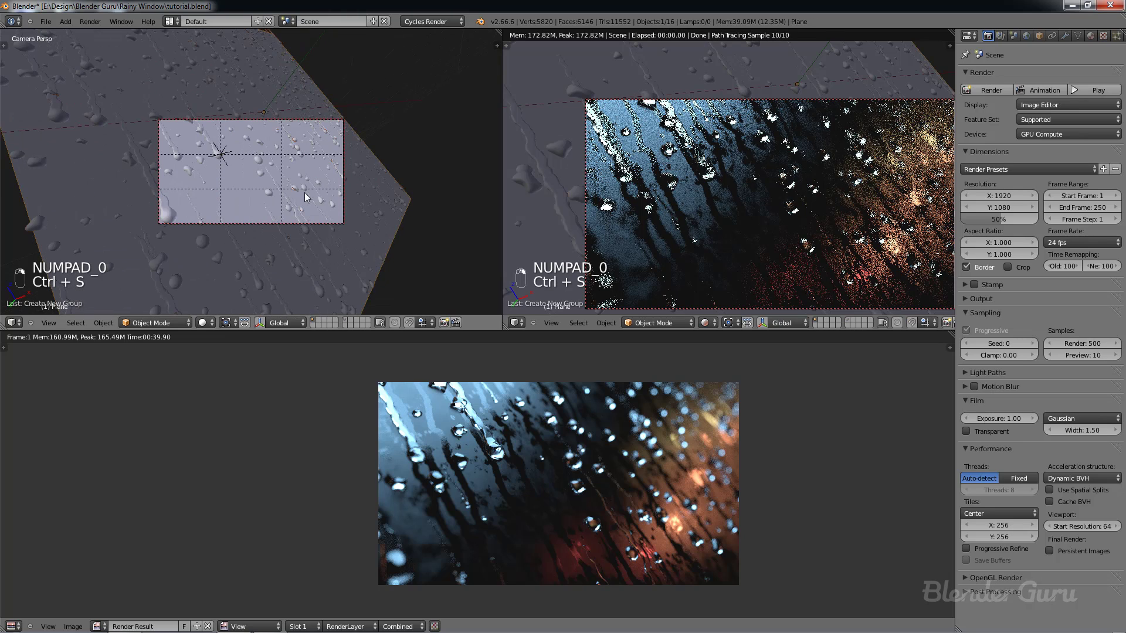
pyautogui.press('z')
pyautogui.press('z')
pyautogui.press('z')
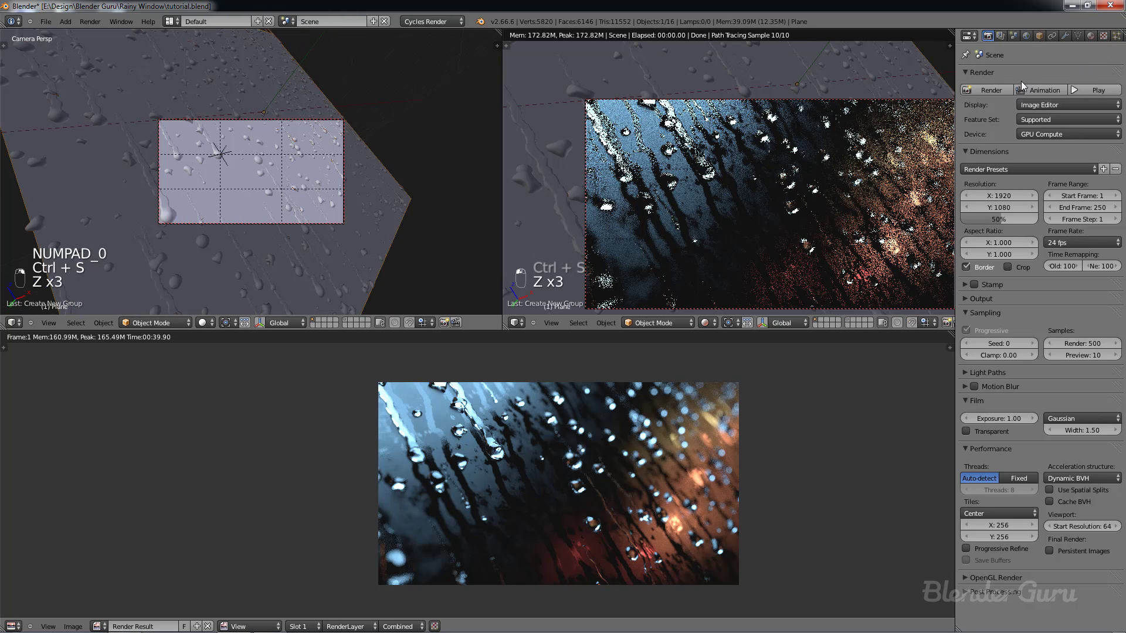
pyautogui.click(1116, 36)
pyautogui.scroll(3, 1070, 128)
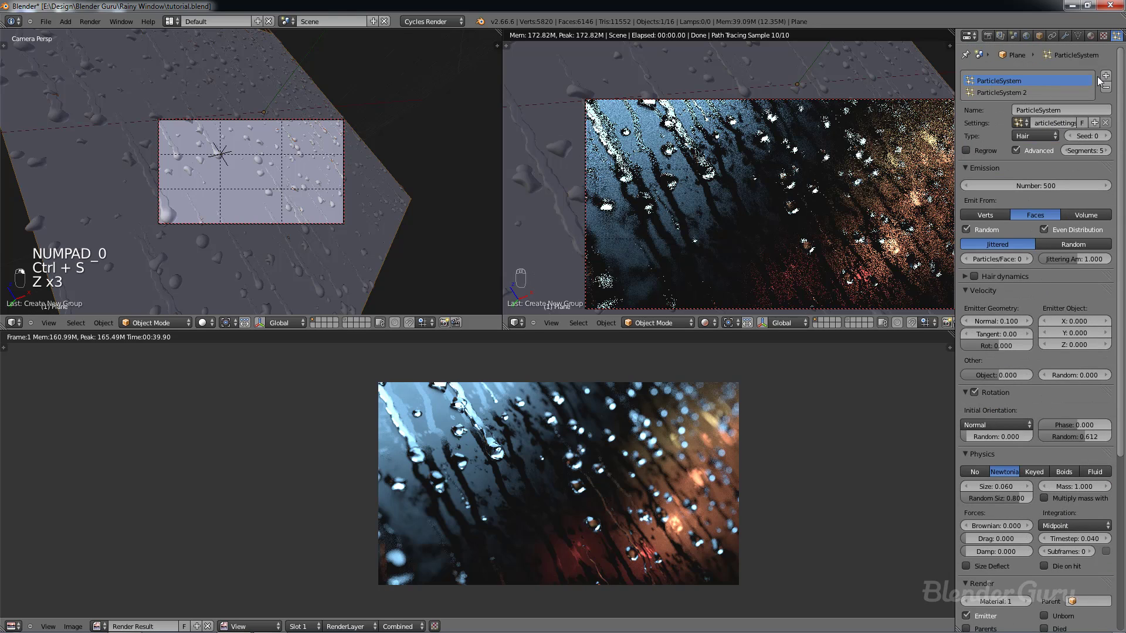
pyautogui.click(1106, 75)
pyautogui.click(1018, 134)
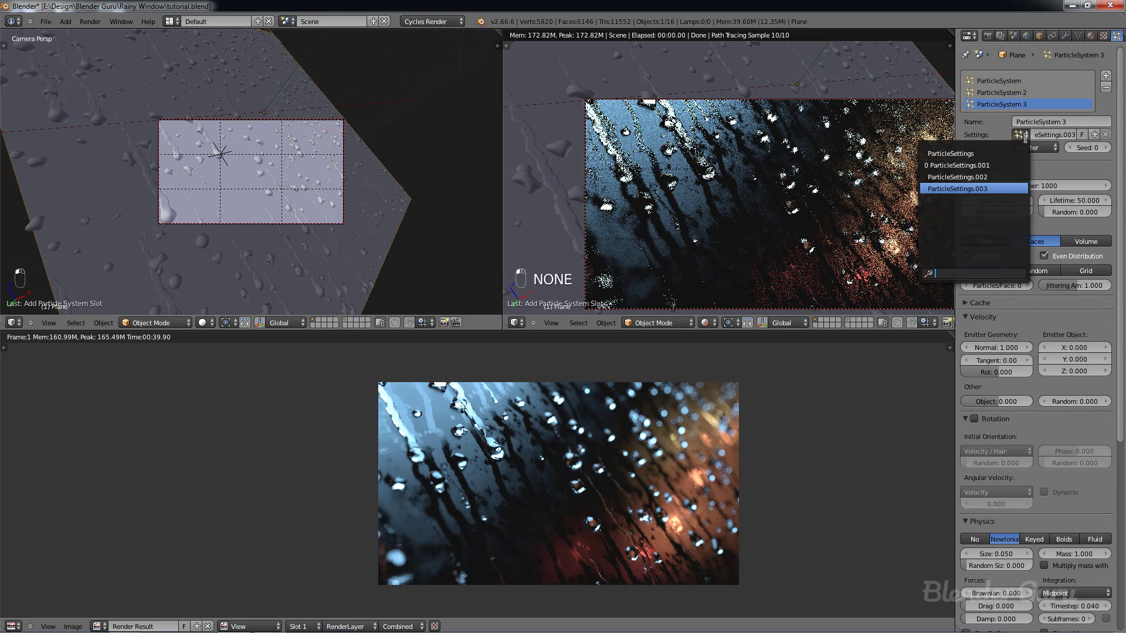
pyautogui.click(977, 157)
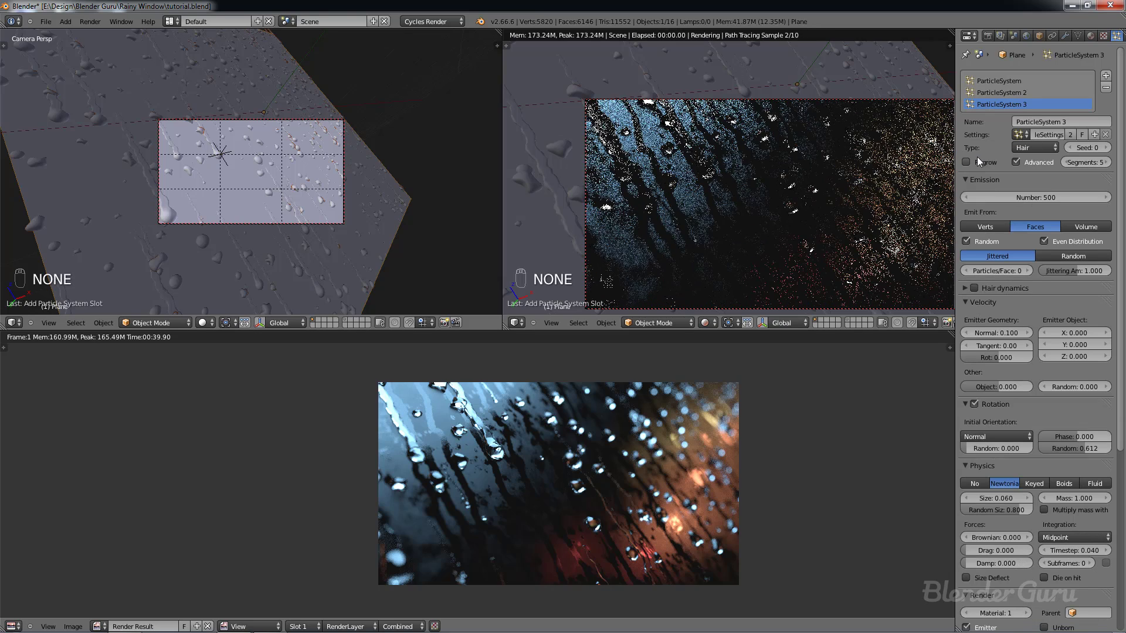
pyautogui.click(1069, 135)
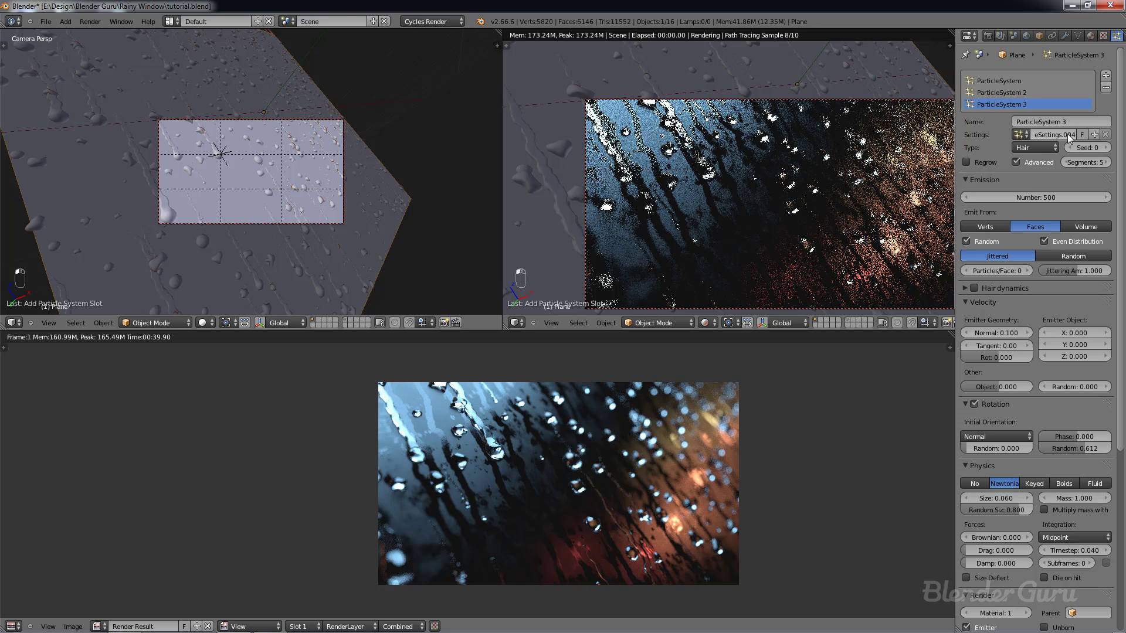
# Step: Set the duplication group of the third particle system to Tiny Drops
pyautogui.scroll(-1, 1053, 244)
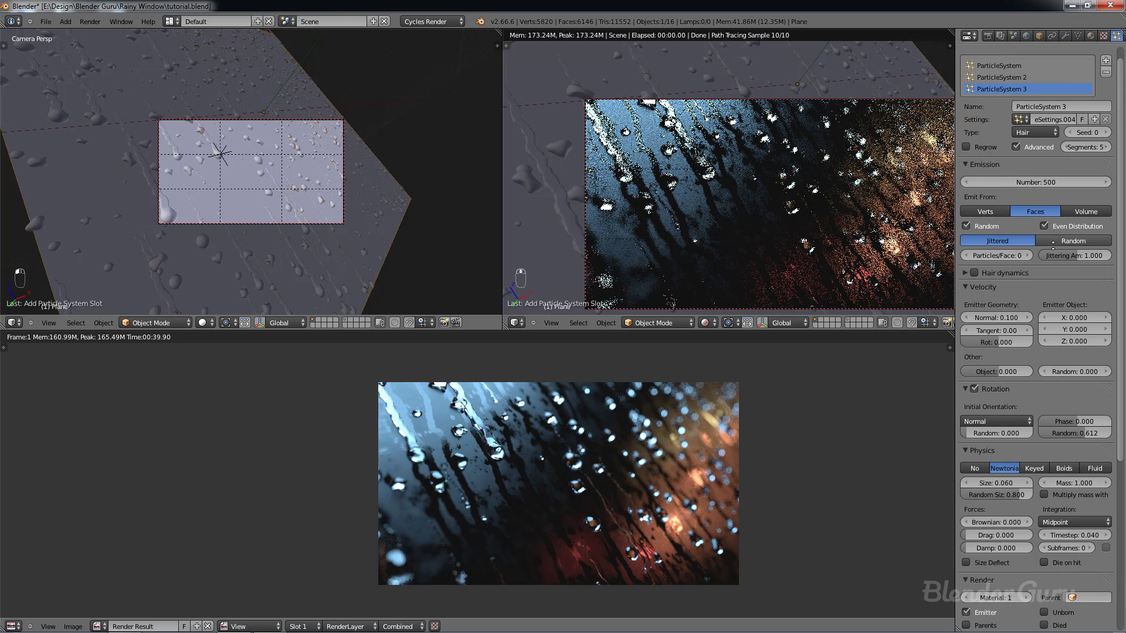
pyautogui.scroll(-10, 1058, 532)
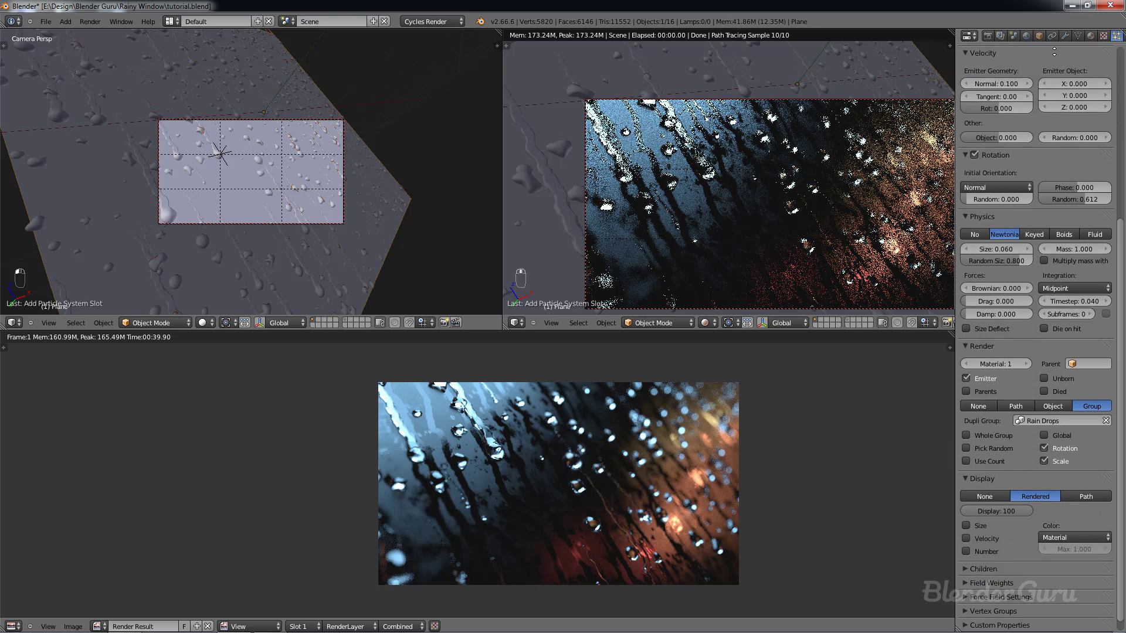
pyautogui.click(1068, 408)
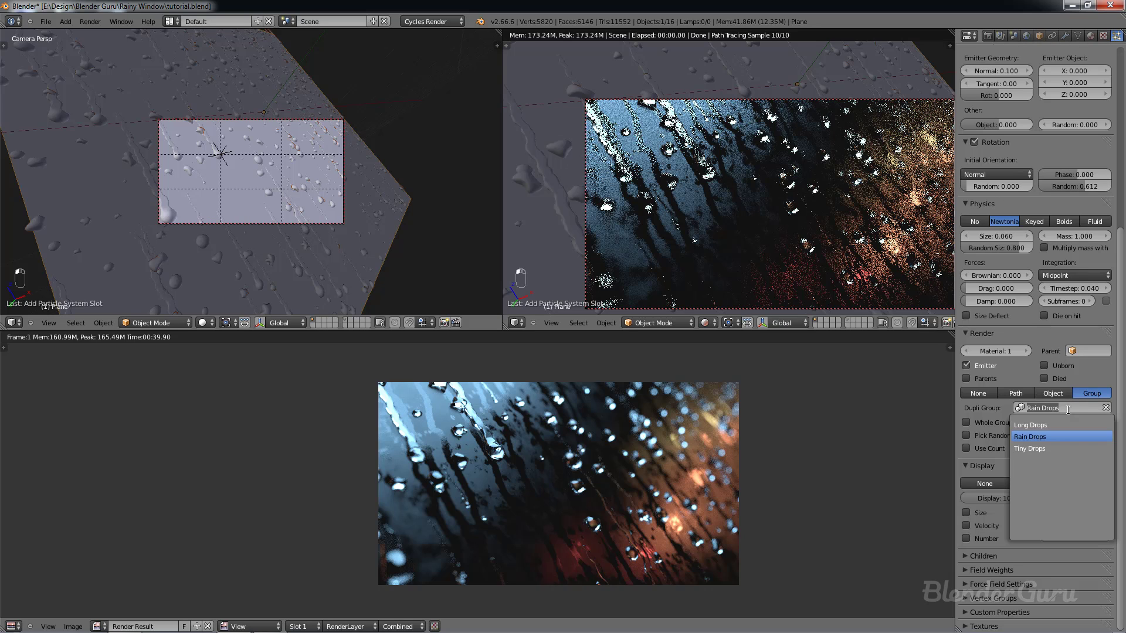
pyautogui.click(1043, 449)
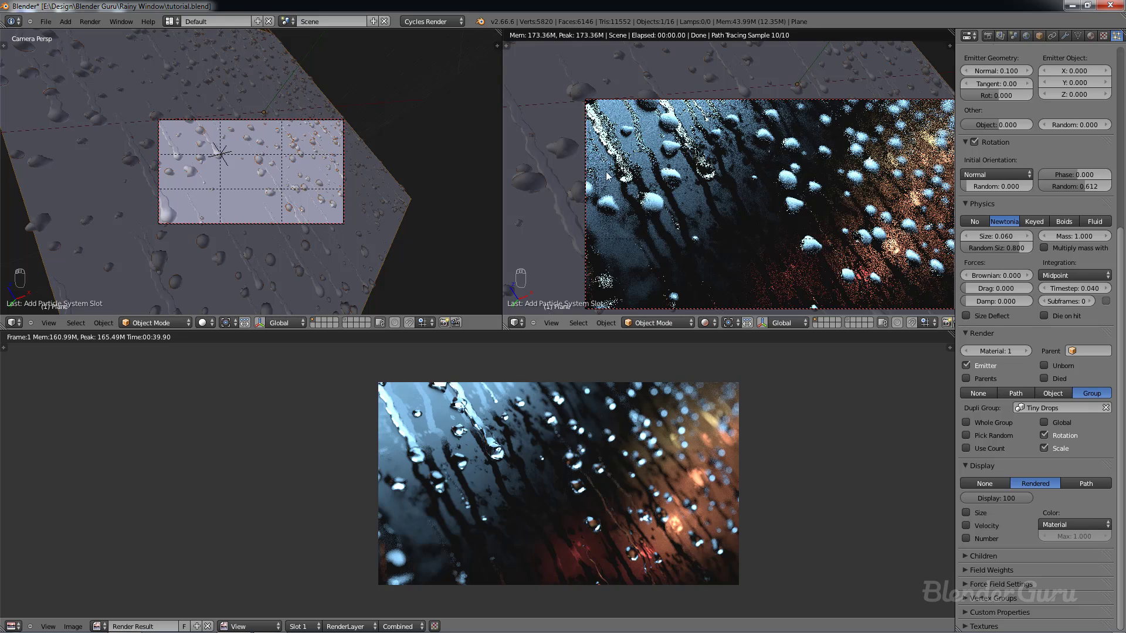
# Step: Set the third particle system's seed to 1, distribute its particles randomly and turn off Even Distribution
pyautogui.scroll(2, 811, 206)
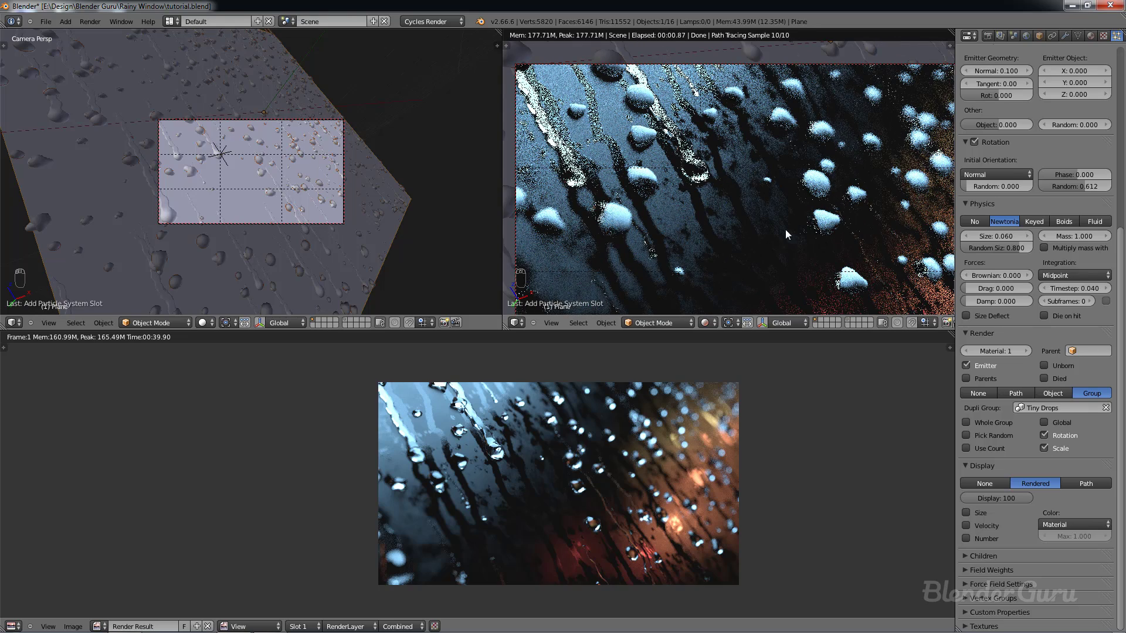
pyautogui.scroll(5, 370, 237)
pyautogui.scroll(8, 1014, 505)
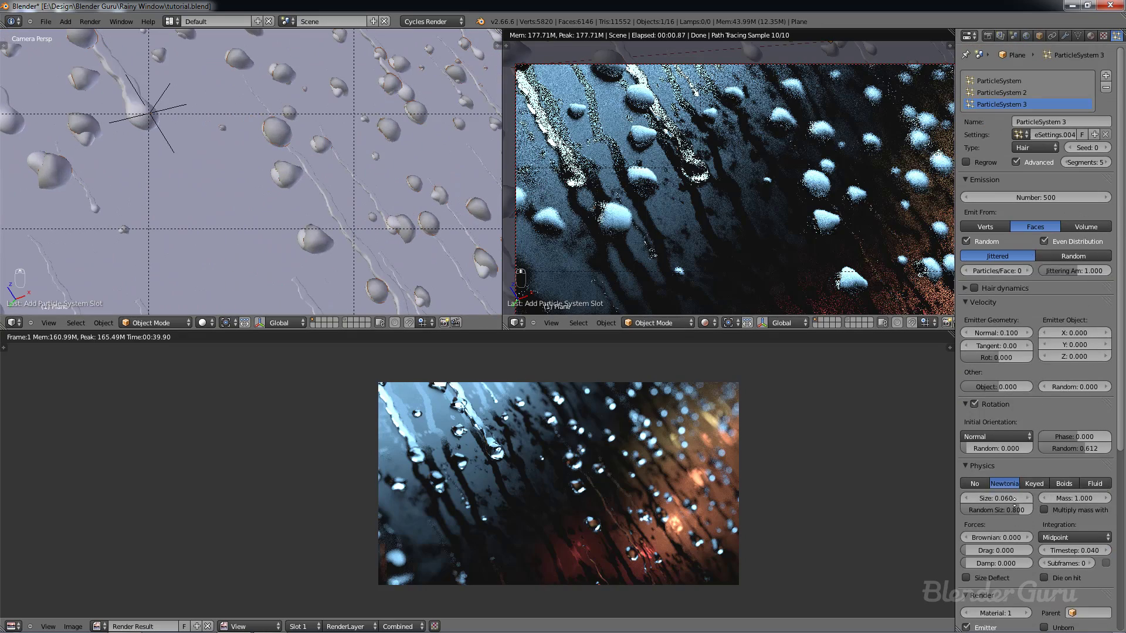
pyautogui.click(1108, 148)
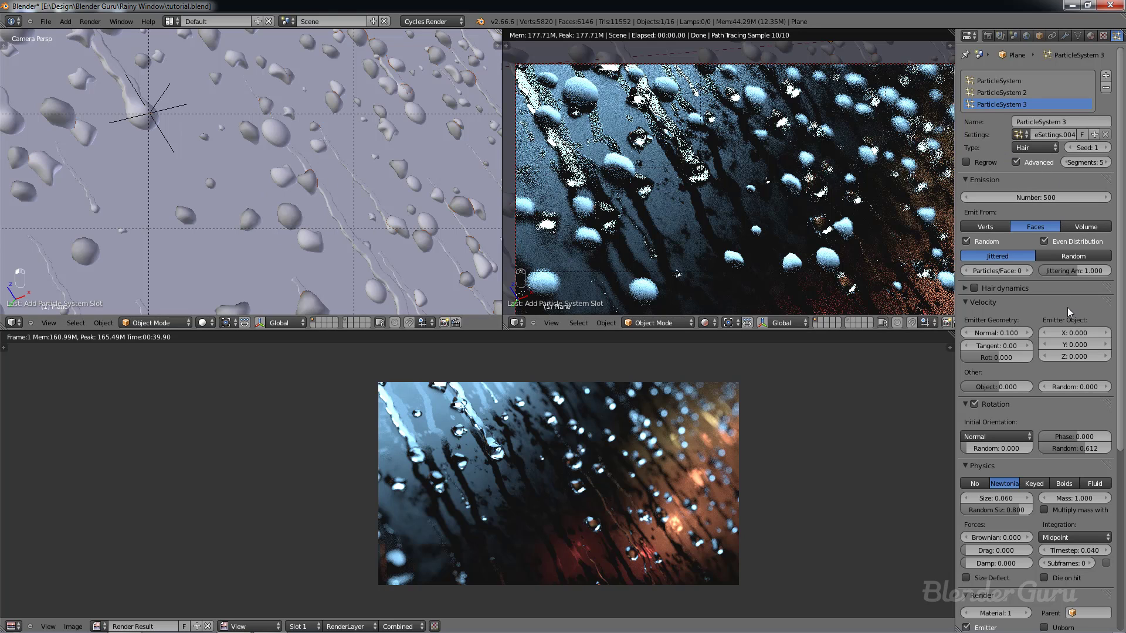
pyautogui.click(1064, 258)
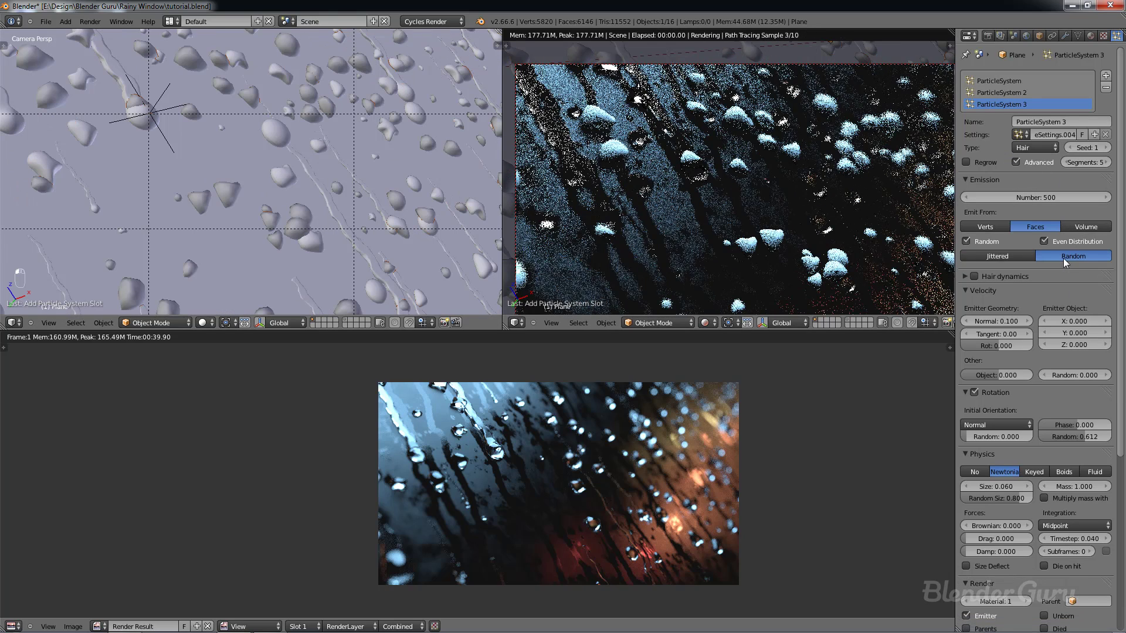
pyautogui.click(1046, 242)
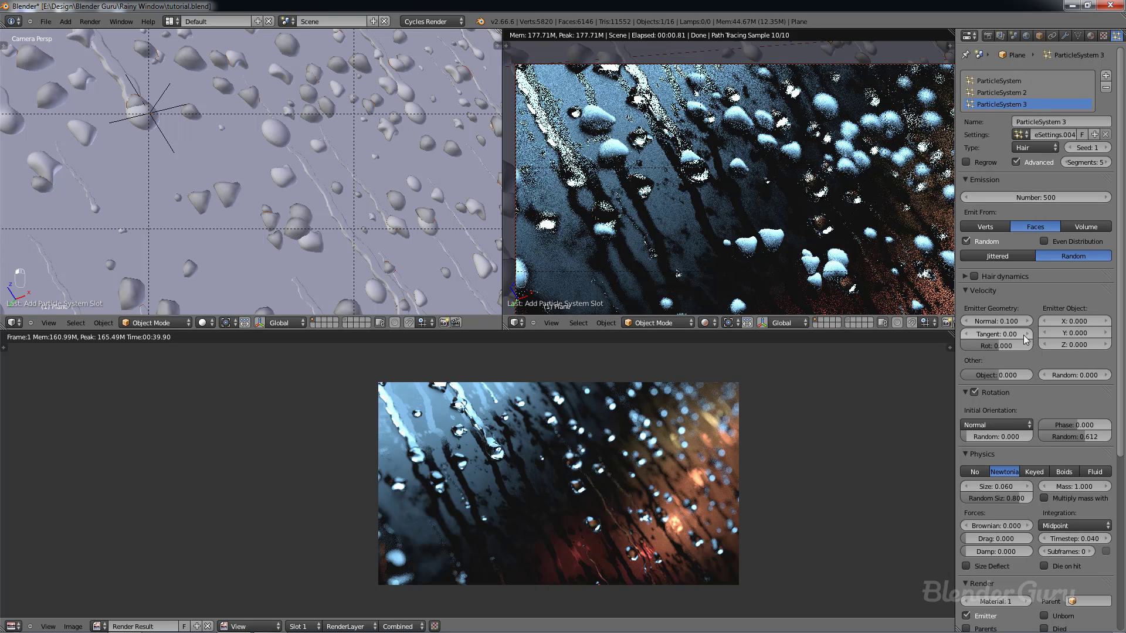
# Step: Reduce the tiny droplets' particle size to 0.010, and refine it to 0.008
pyautogui.scroll(-1, 993, 480)
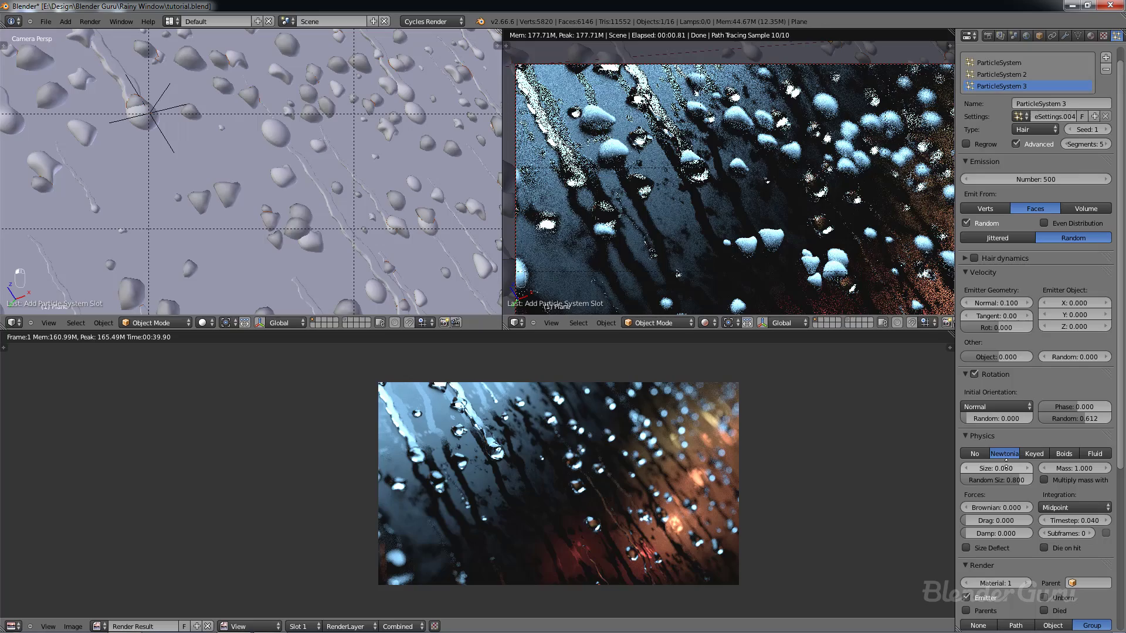
pyautogui.click(964, 472)
pyautogui.click(963, 469)
pyautogui.click(963, 470)
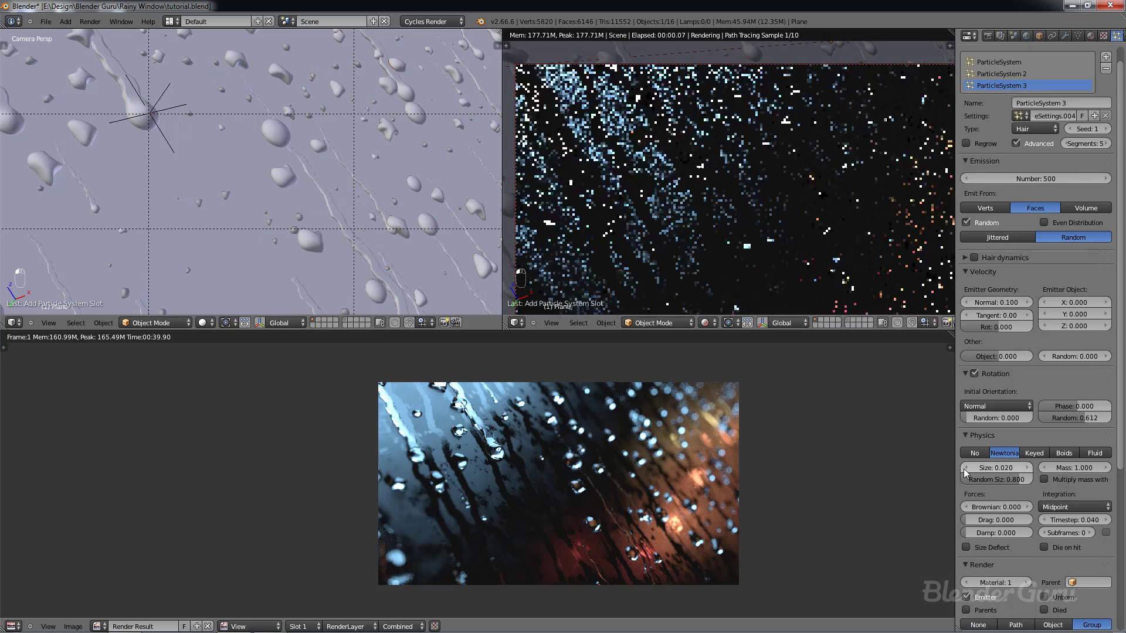
pyautogui.click(963, 470)
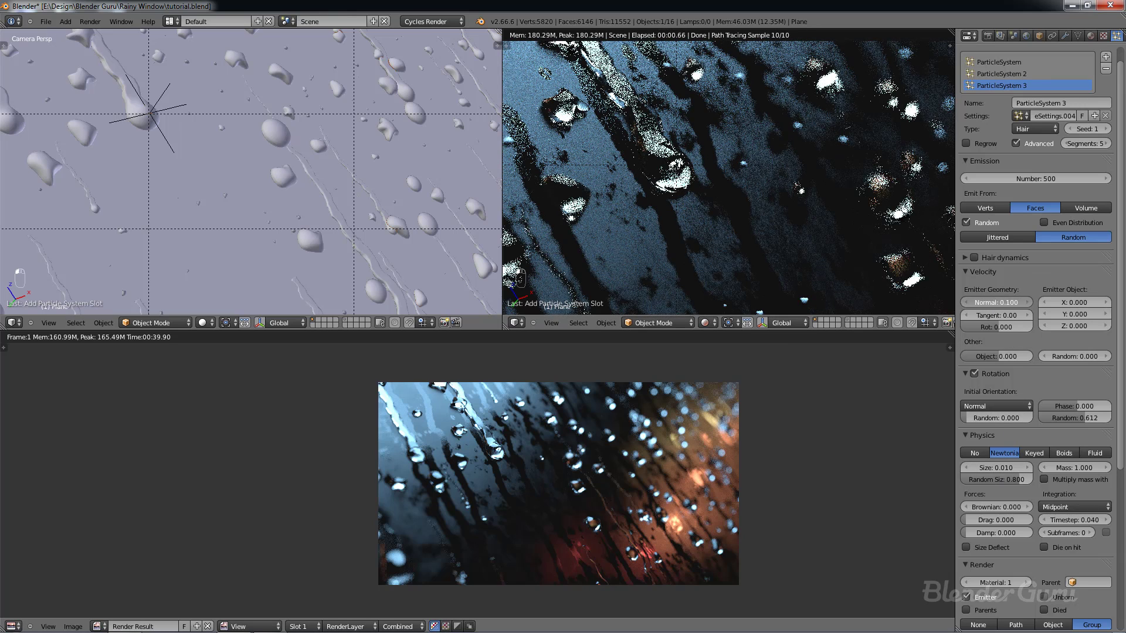
pyautogui.press('Return')
pyautogui.click(998, 467)
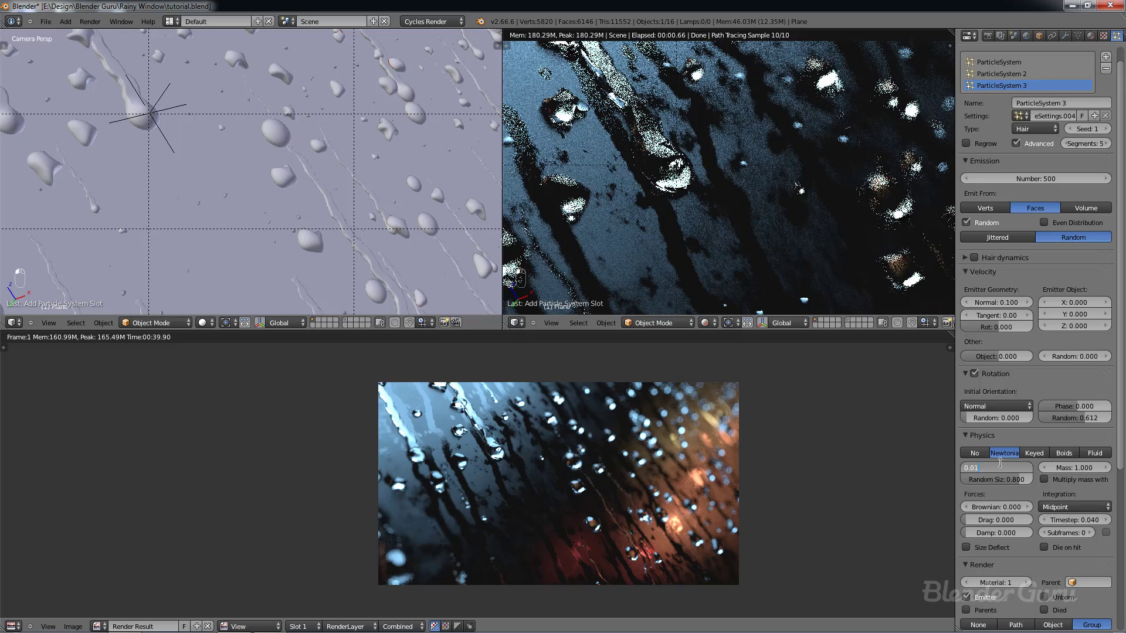
pyautogui.write('0.008')
pyautogui.press('Return')
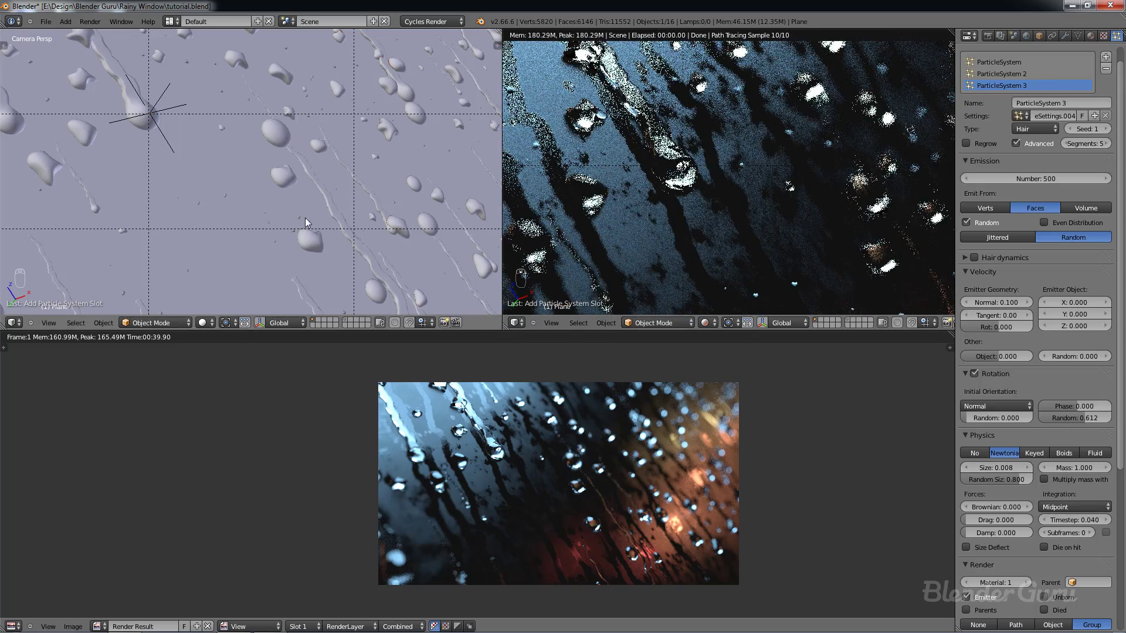
# Step: Try a particle size of 0.005 for the tiny droplets, and restore it to 0.008
pyautogui.click(999, 467)
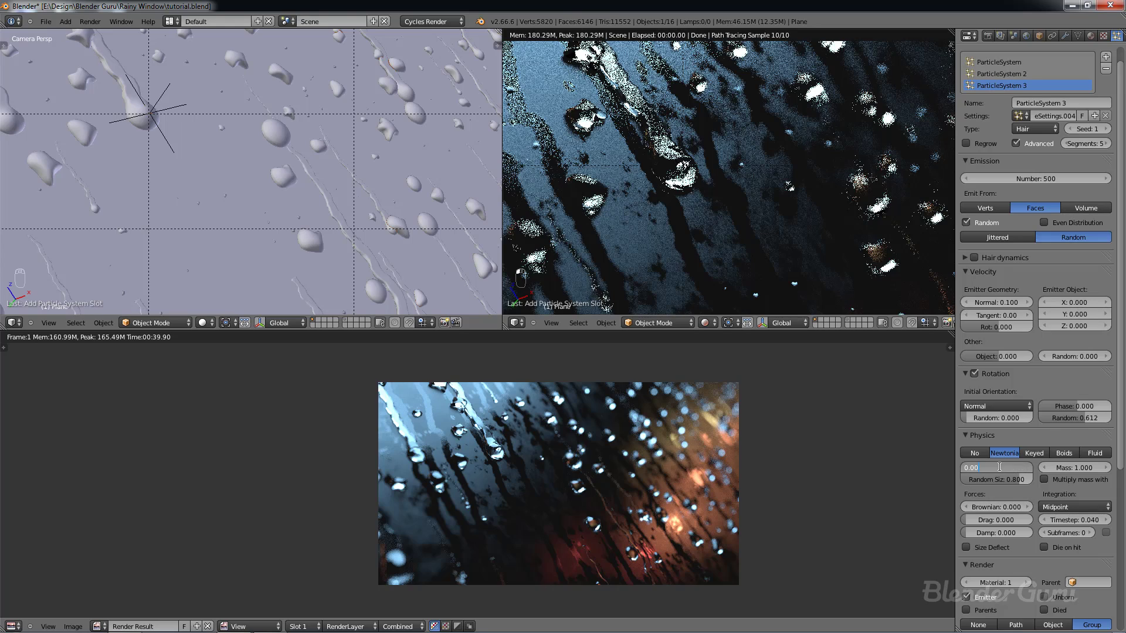
pyautogui.press('Return')
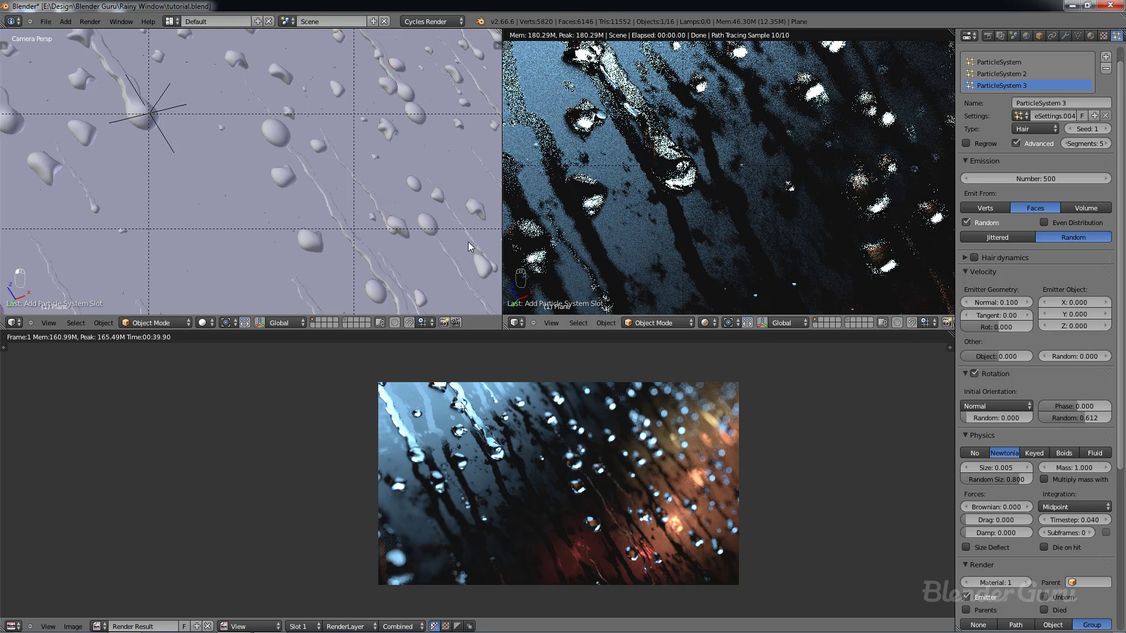
pyautogui.press('z')
pyautogui.press('z')
pyautogui.scroll(-1, 321, 229)
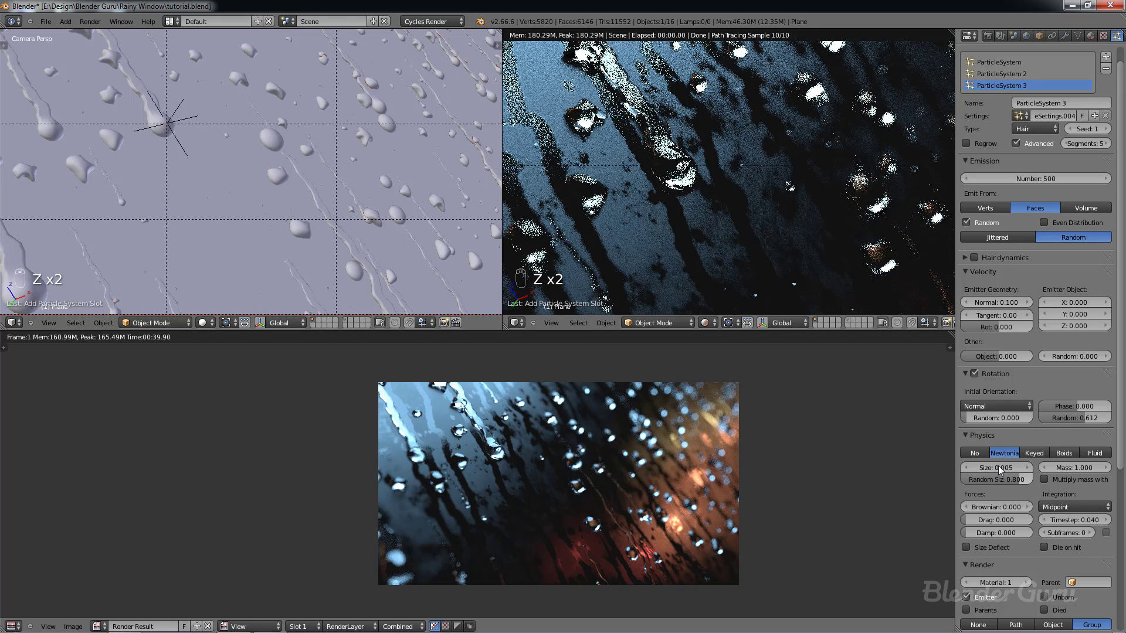
pyautogui.click(1000, 468)
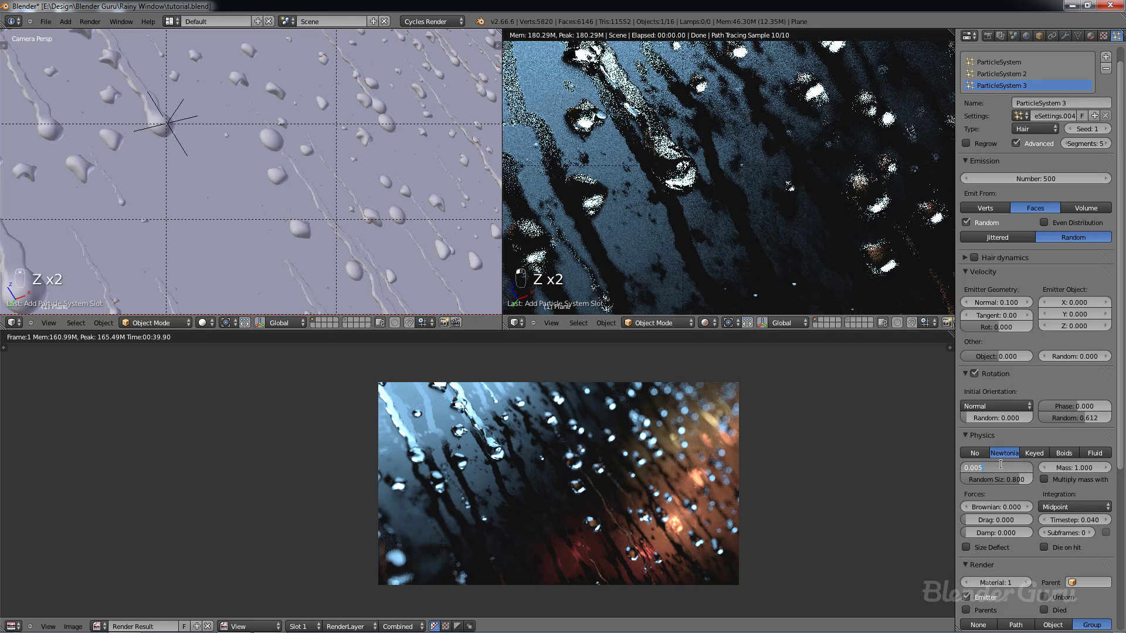
pyautogui.write('0.008')
pyautogui.press('Return')
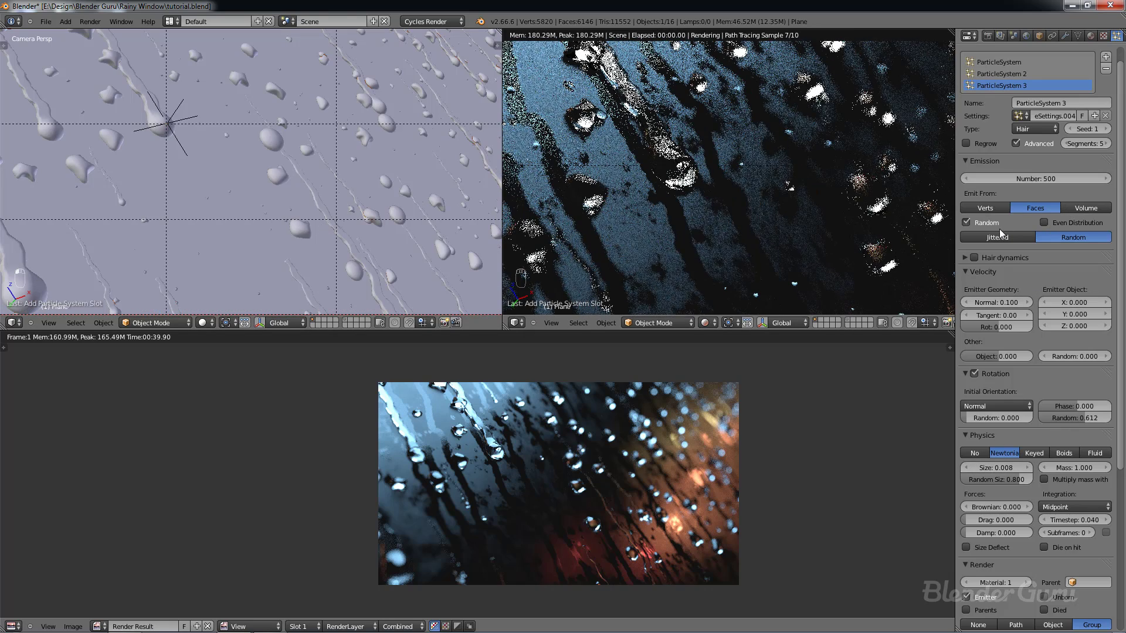
# Step: Set the number of tiny droplet particles to 50000 and save the file
pyautogui.click(1034, 177)
pyautogui.write('0000')
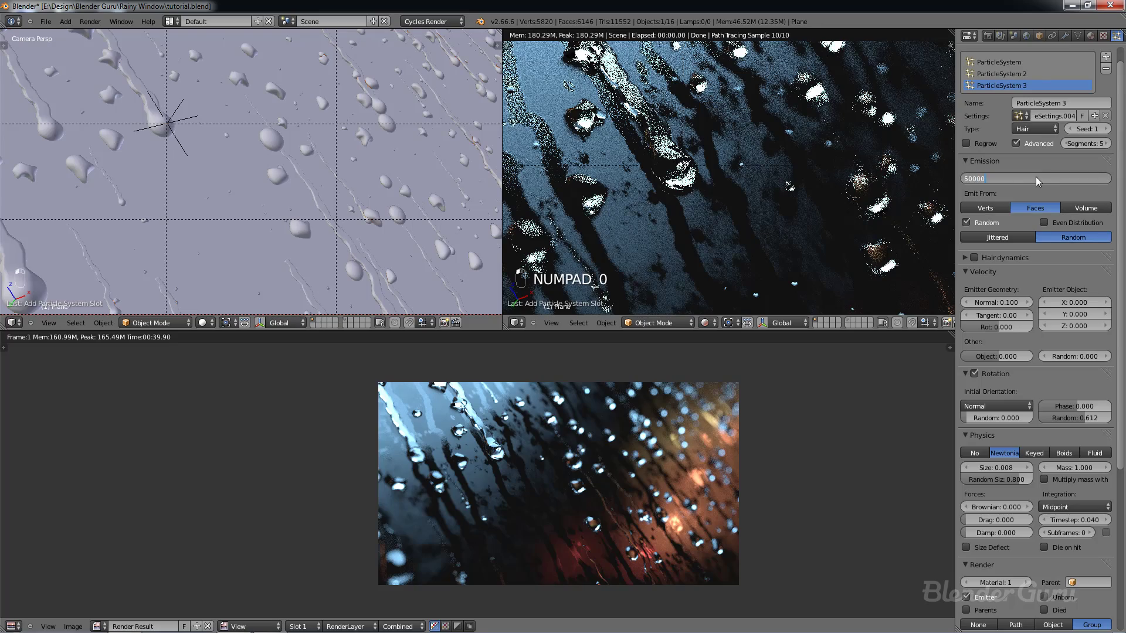
pyautogui.press('Return')
pyautogui.hotkey('ctrl', 's')
pyautogui.click(737, 198)
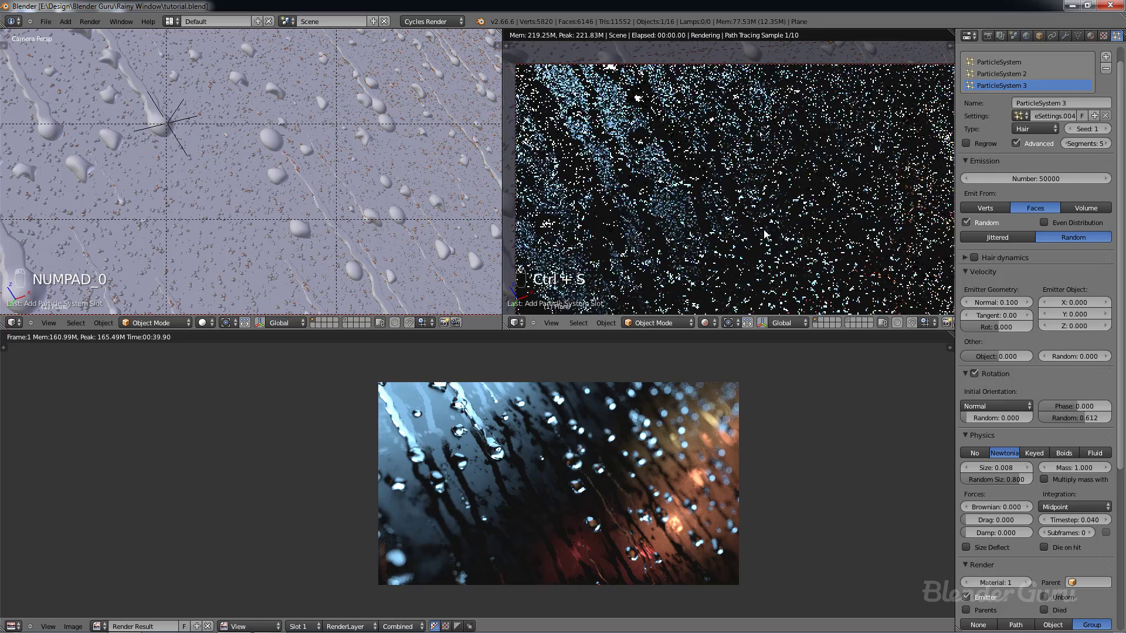
# Step: Set the tiny droplets' particle size to 0.003 and save the file
pyautogui.click(1003, 467)
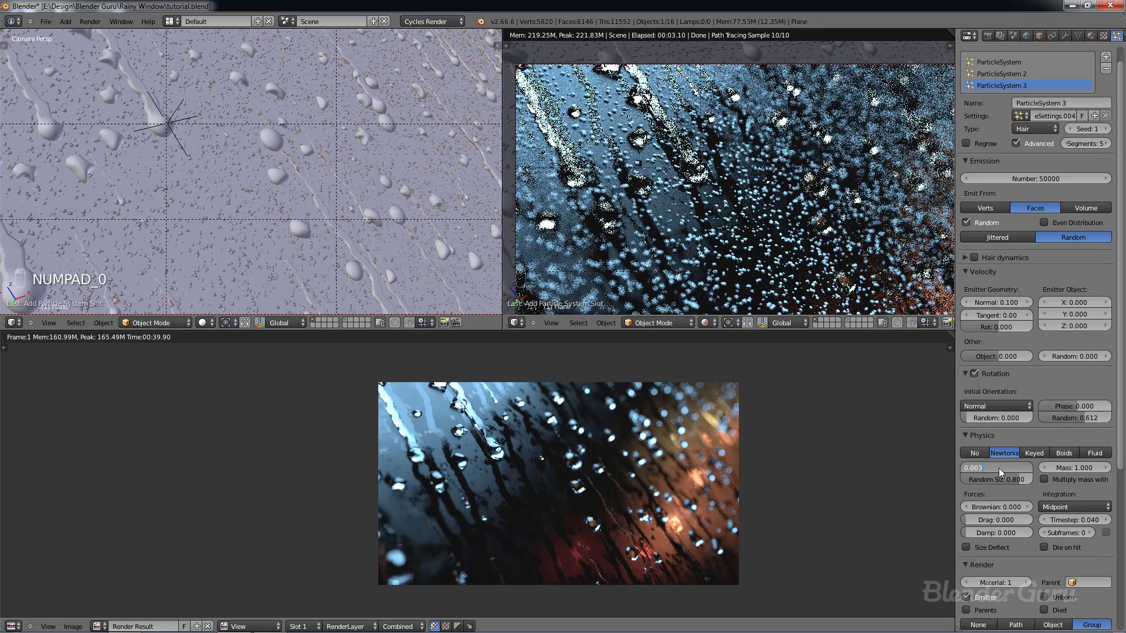
pyautogui.press('Return')
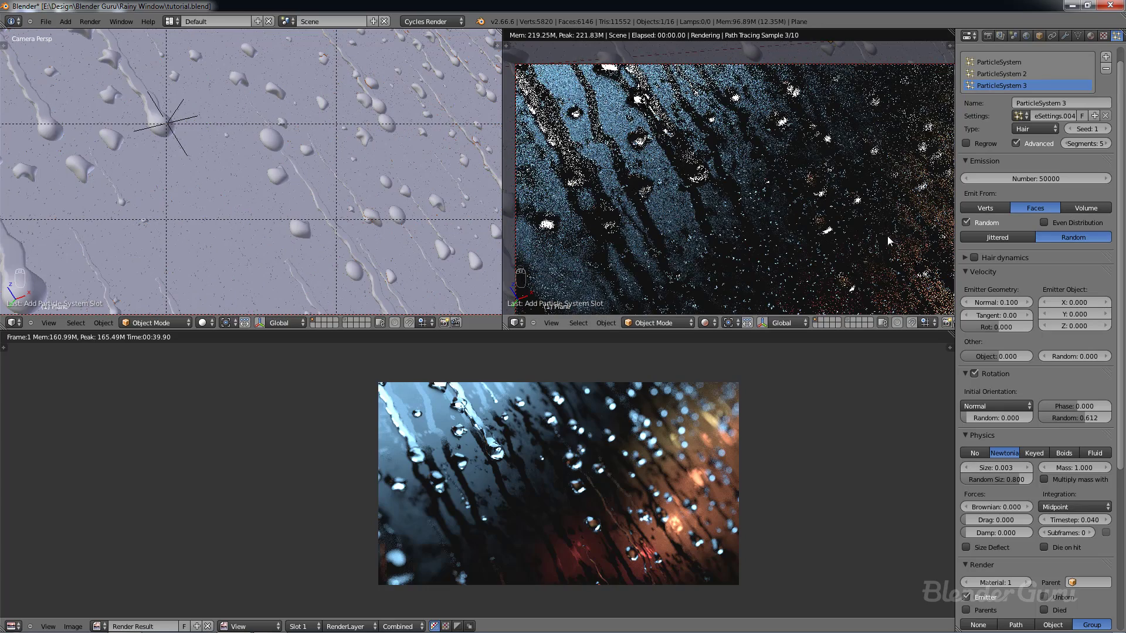
pyautogui.hotkey('ctrl', 's')
pyautogui.click(826, 240)
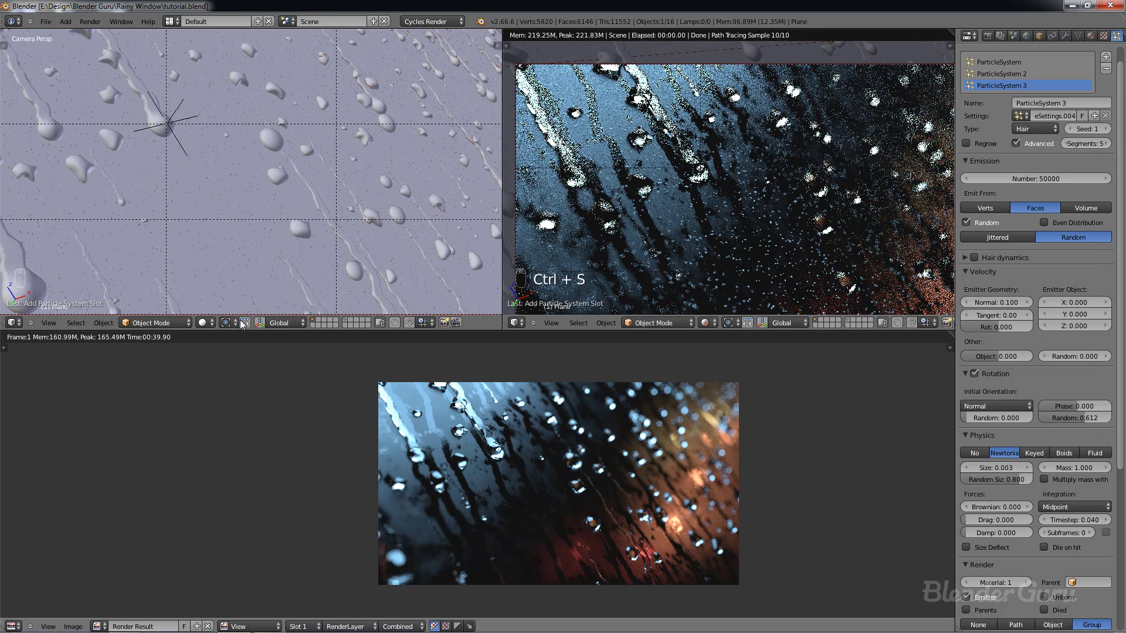
# Step: Limit the viewport display of the third particle system to 10 percent of its particles
pyautogui.click(209, 320)
pyautogui.click(217, 285)
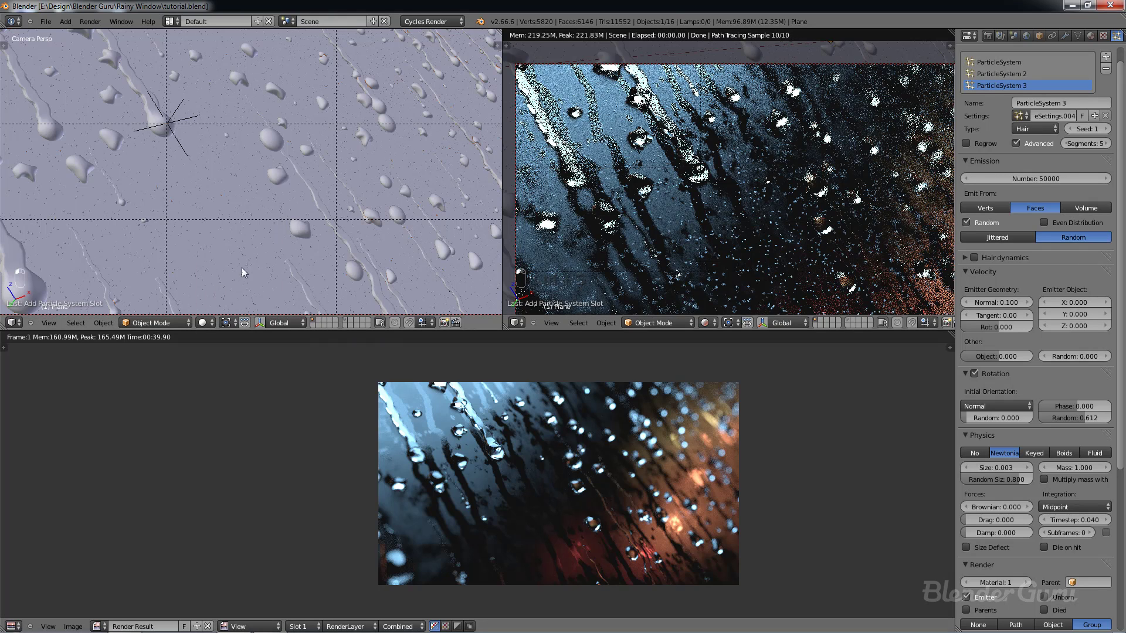
pyautogui.click(969, 567)
pyautogui.scroll(-5, 1000, 493)
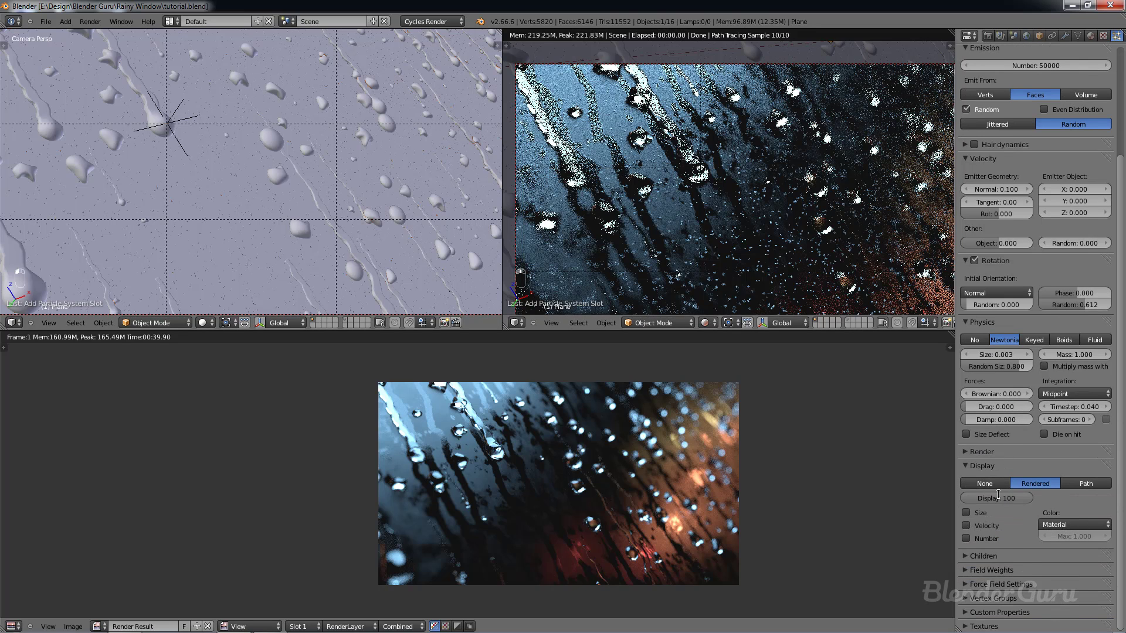
pyautogui.click(1000, 497)
pyautogui.write('100')
pyautogui.press('Return')
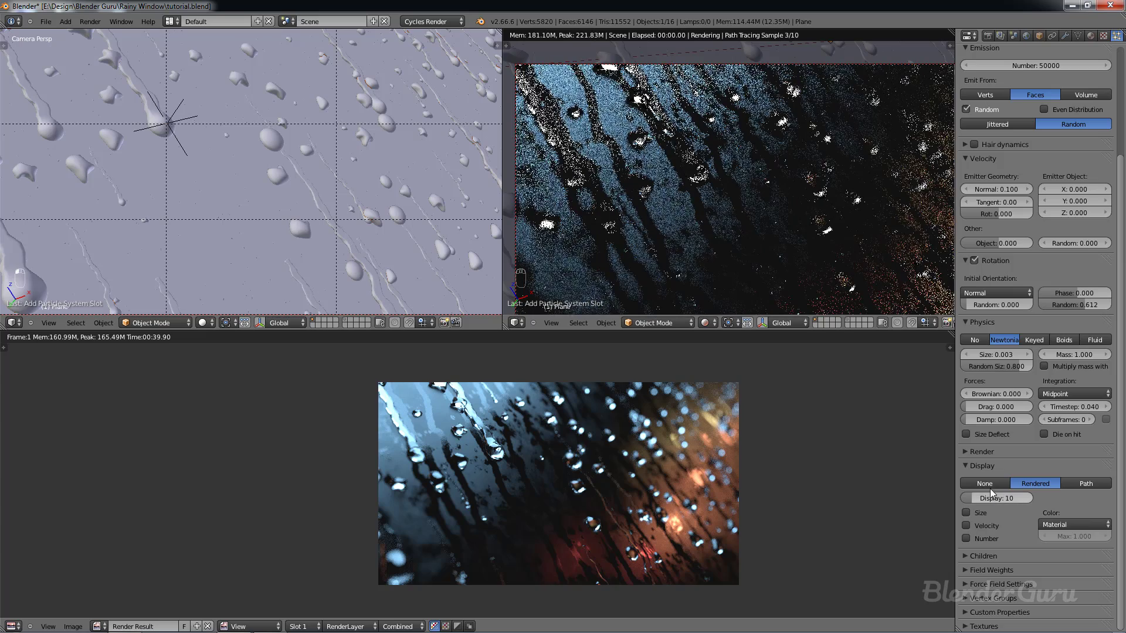
pyautogui.click(969, 466)
# Step: On the layer holding the drop models, link an existing drop's material to the four tiny droplets and check one droplet's material
pyautogui.moveTo(376, 205); pyautogui.dragTo(364, 211, button='middle')
pyautogui.scroll(-4, 365, 211)
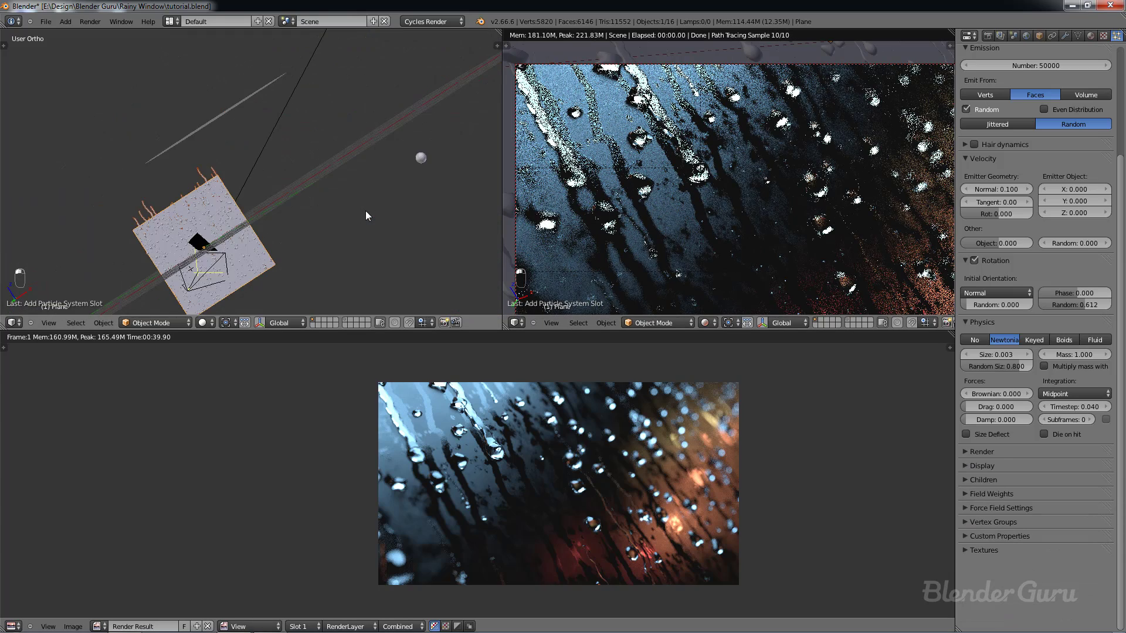
pyautogui.scroll(-3, 365, 211)
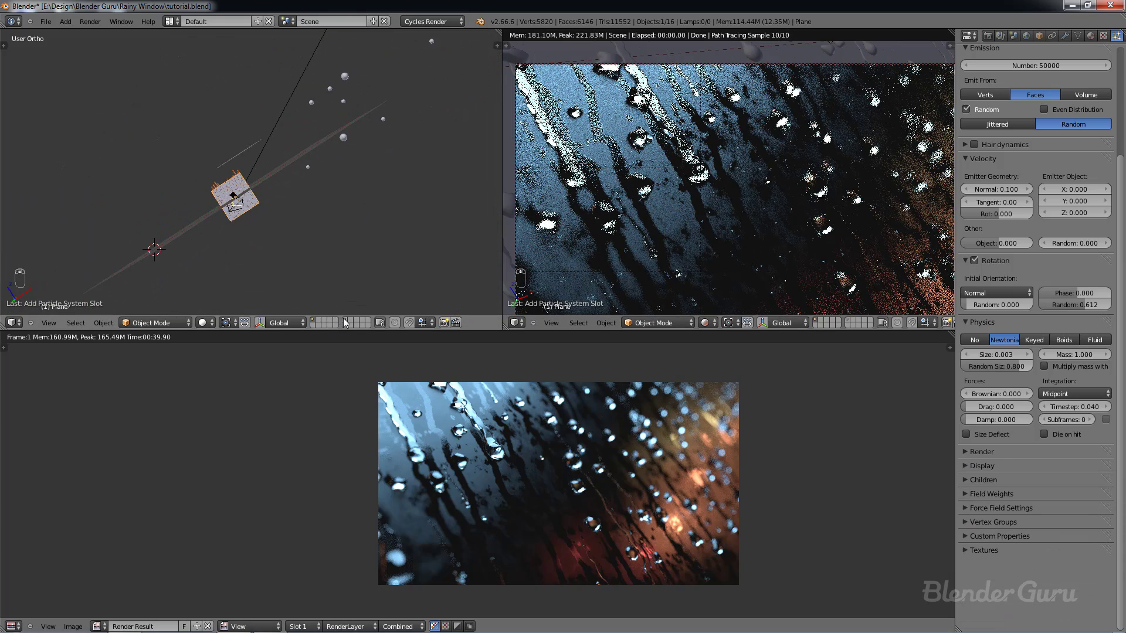
pyautogui.click(346, 320)
pyautogui.scroll(-4, 372, 219)
pyautogui.rightClick(199, 179)
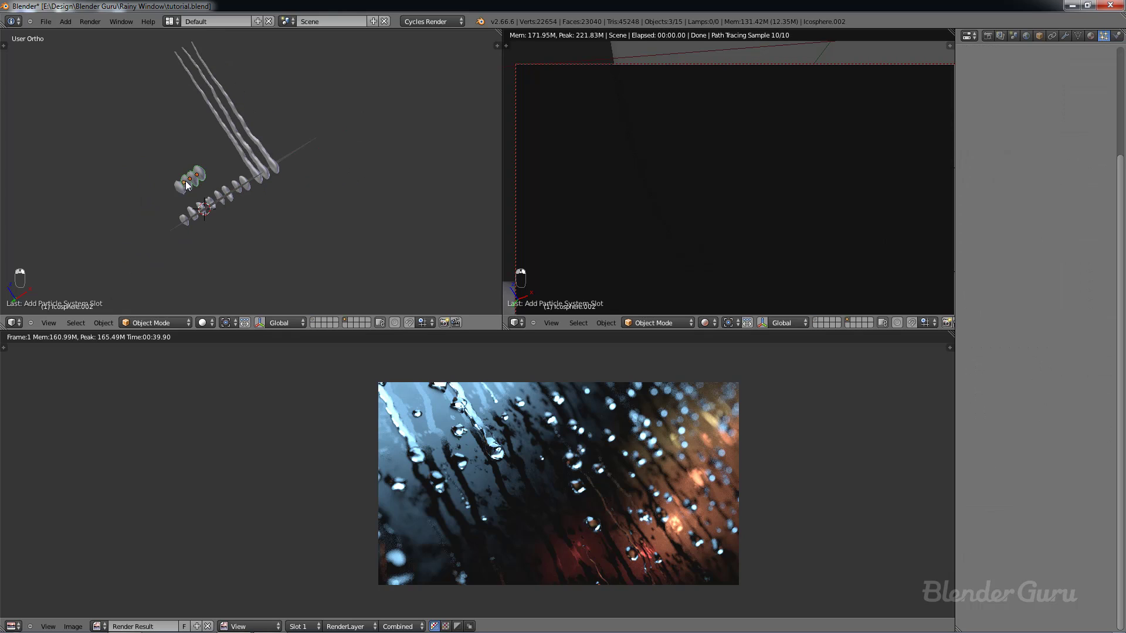
pyautogui.keyDown('shift'); pyautogui.rightClick(245, 183); pyautogui.keyUp('shift')
pyautogui.hotkey('ctrl', 'l')
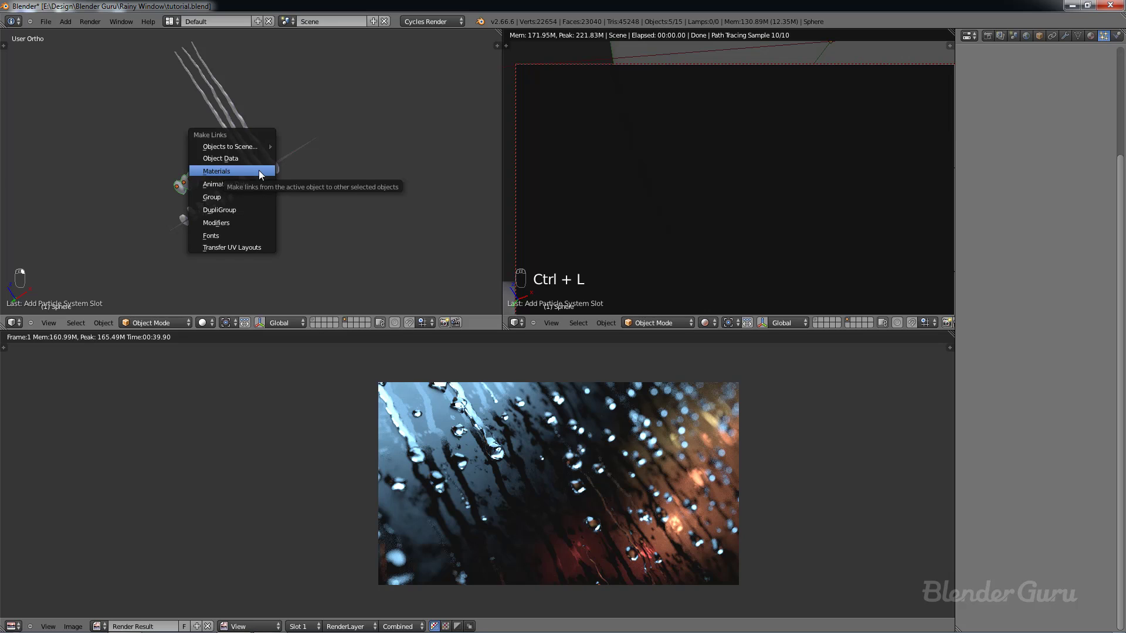
pyautogui.click(260, 172)
pyautogui.scroll(5, 194, 176)
pyautogui.rightClick(124, 191)
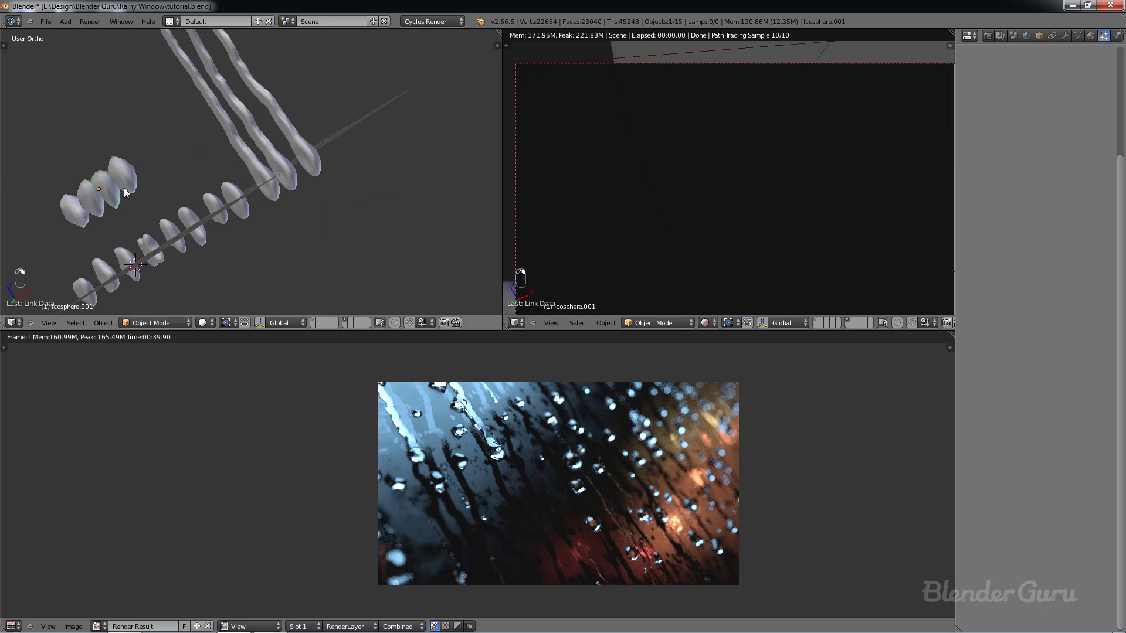
pyautogui.click(1091, 35)
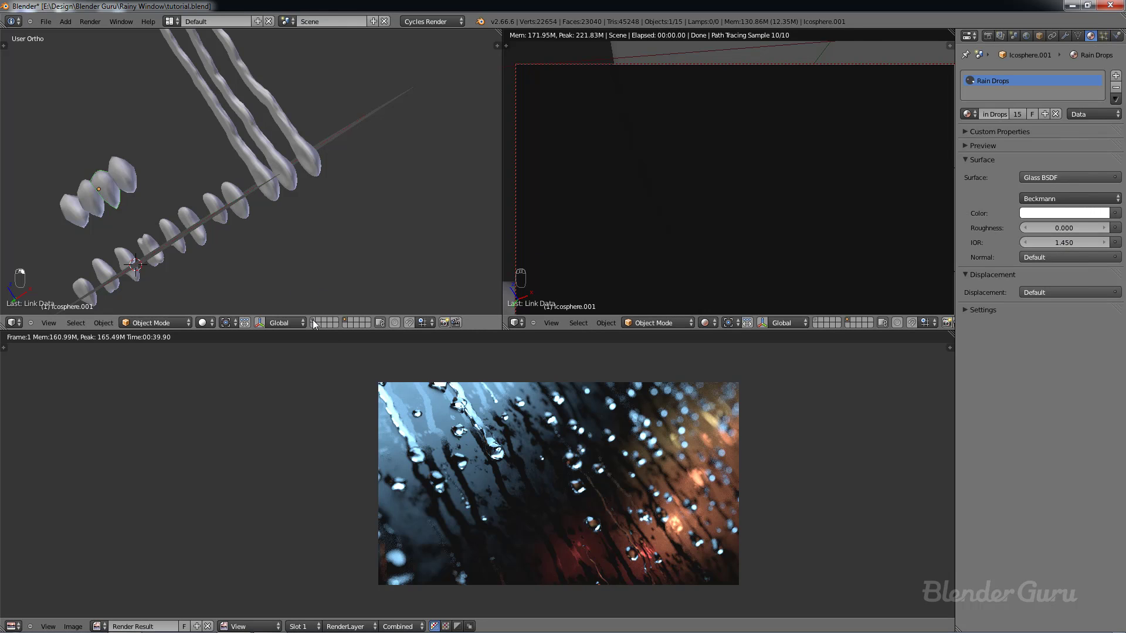
# Step: Switch back to the window scene's layer in camera view and save the file
pyautogui.press('Right')
pyautogui.press('KP_0')
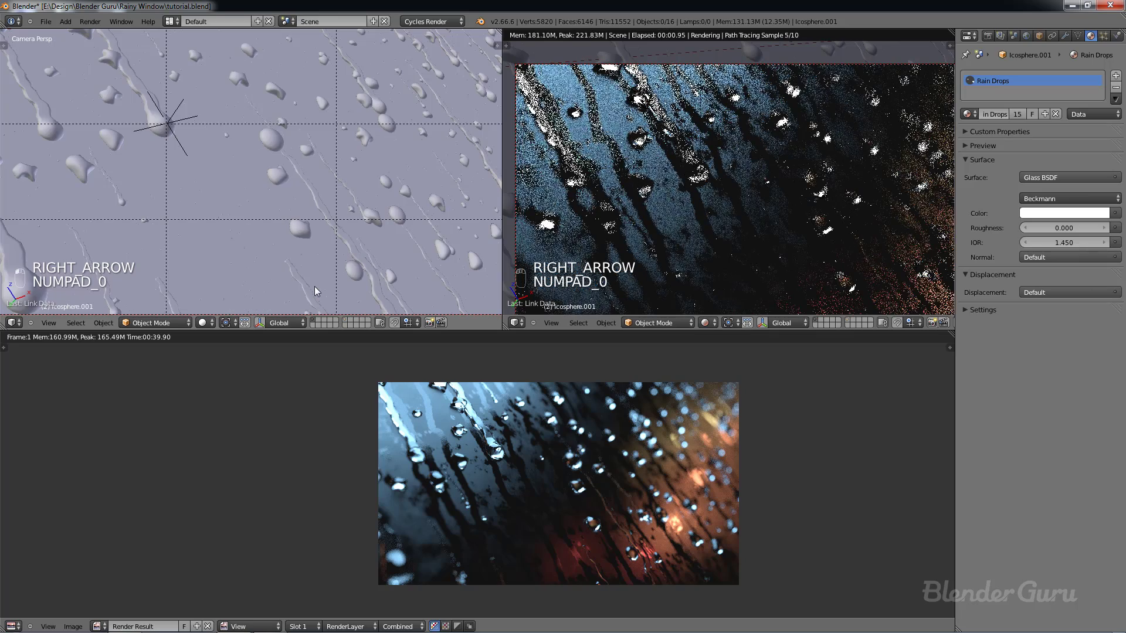
pyautogui.hotkey('ctrl', 's')
pyautogui.click(315, 287)
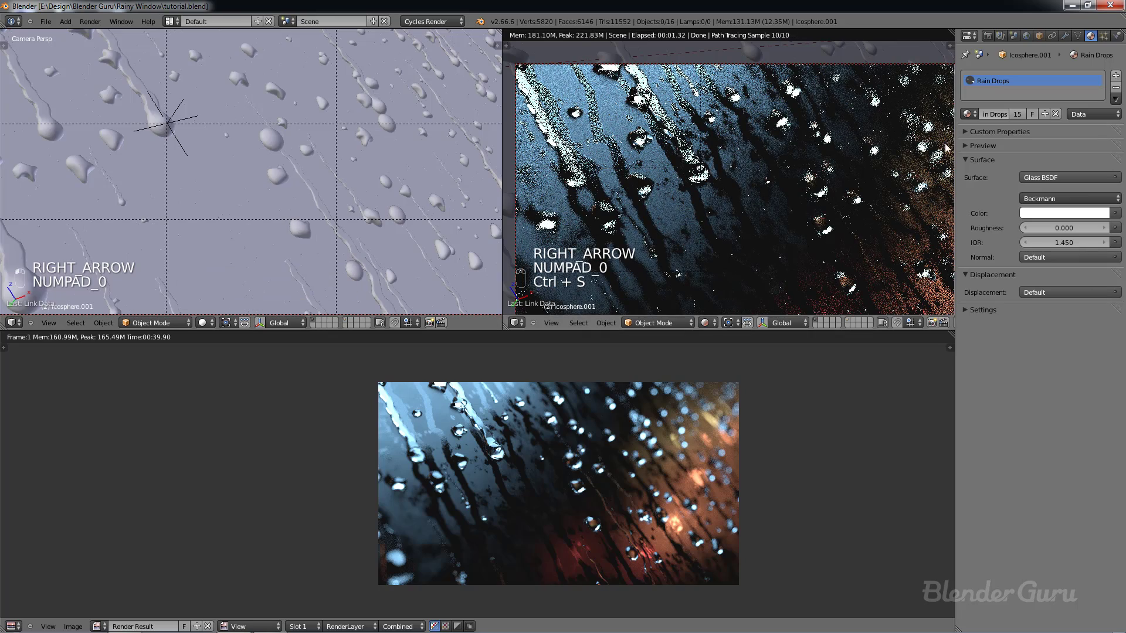
# Step: Try to render the rainy window scene with the tiny droplets
pyautogui.click(990, 36)
pyautogui.click(1001, 88)
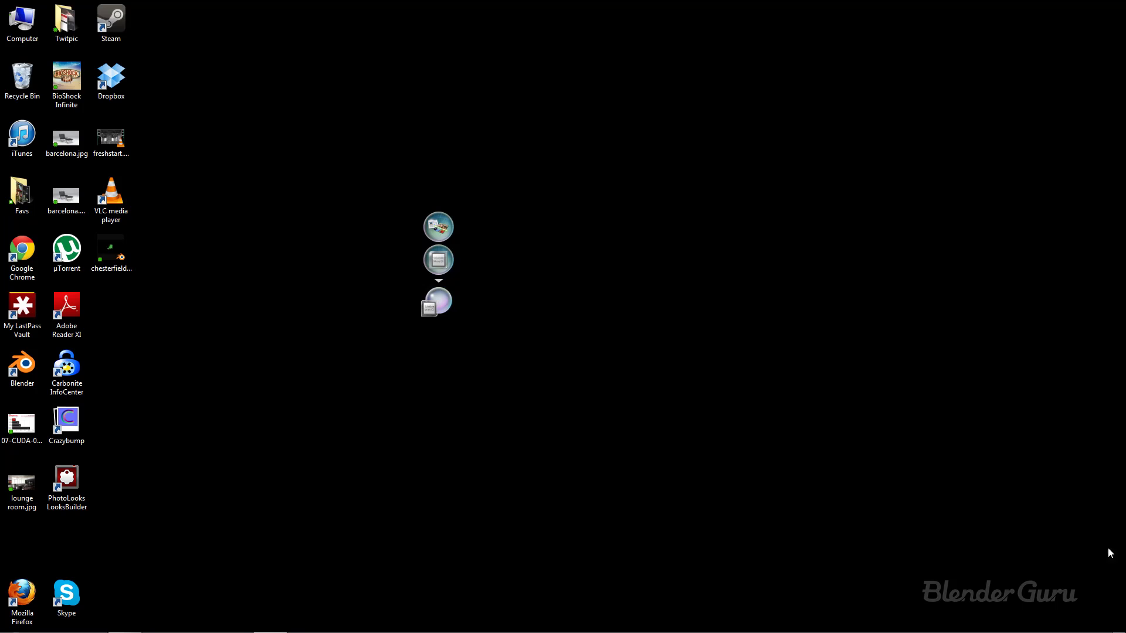
# Step: Switch to the other open Blender instance and open the recent file tutorial.blend
pyautogui.moveTo(179, 626)
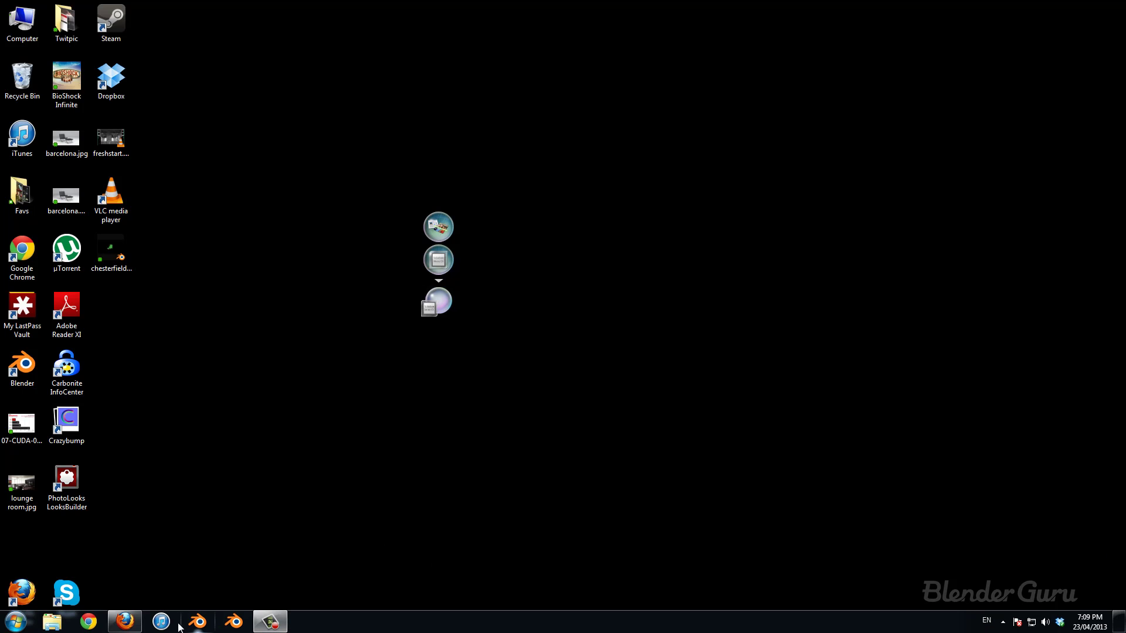
pyautogui.click(234, 623)
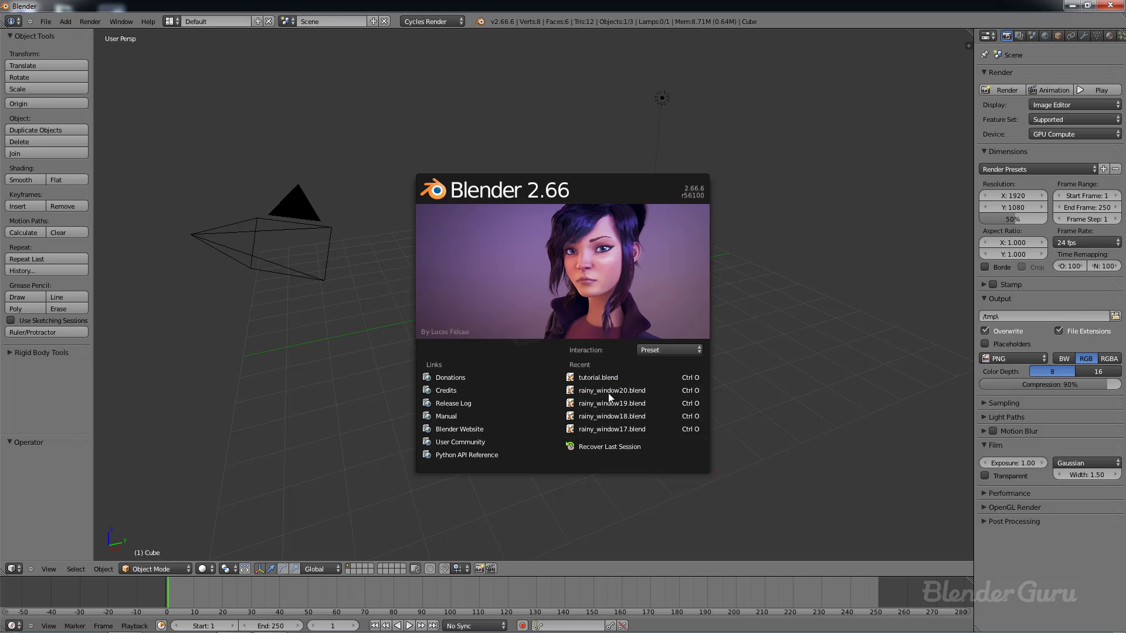
pyautogui.click(651, 377)
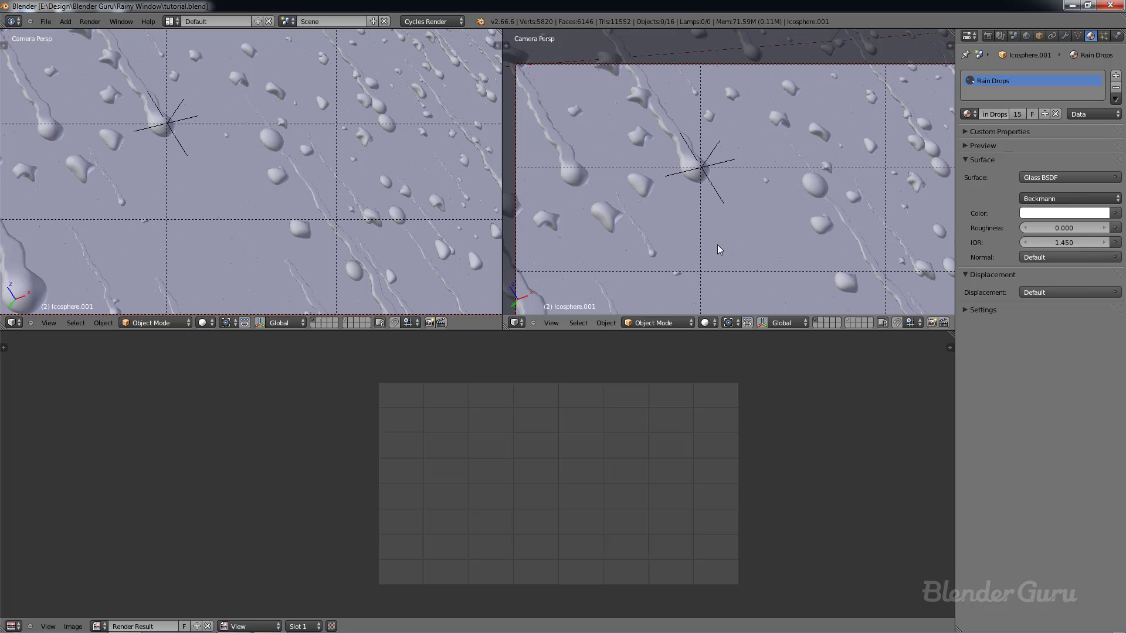
# Step: Check the drop models' layer in wireframe, return to the window scene's layer in camera view and save the file
pyautogui.rightClick(425, 228)
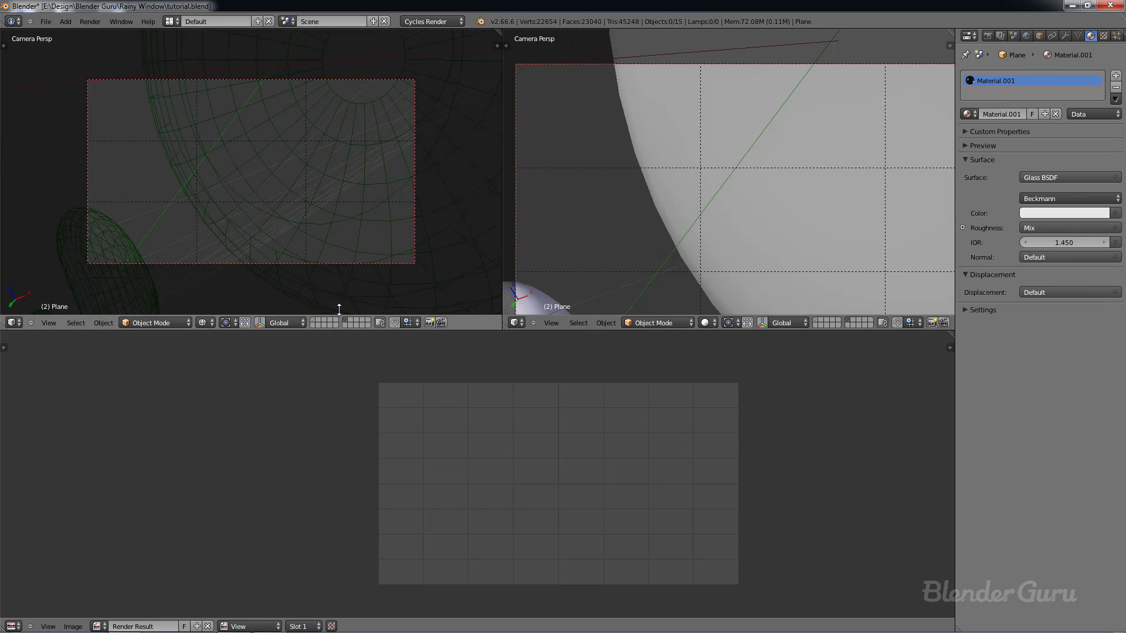
pyautogui.press('KP_0')
pyautogui.scroll(-5, 270, 236)
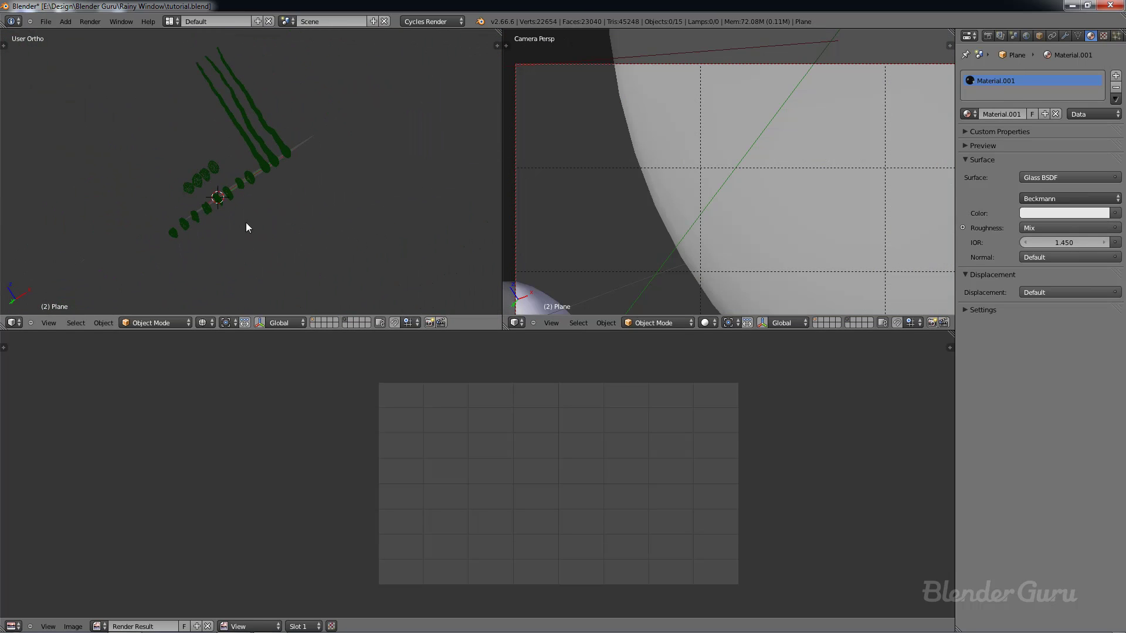
pyautogui.click(327, 323)
pyautogui.hotkey('ctrl', 's')
pyautogui.click(357, 238)
pyautogui.press('KP_0')
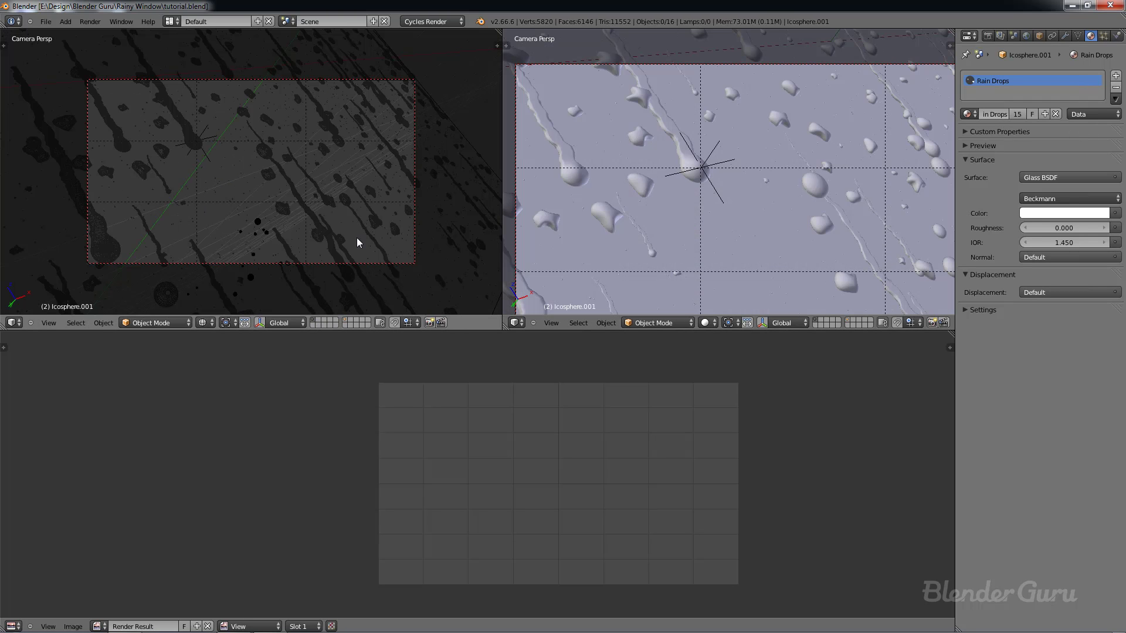
# Step: Render the scene and examine the size of the tiny droplets in the rendered image
pyautogui.click(987, 36)
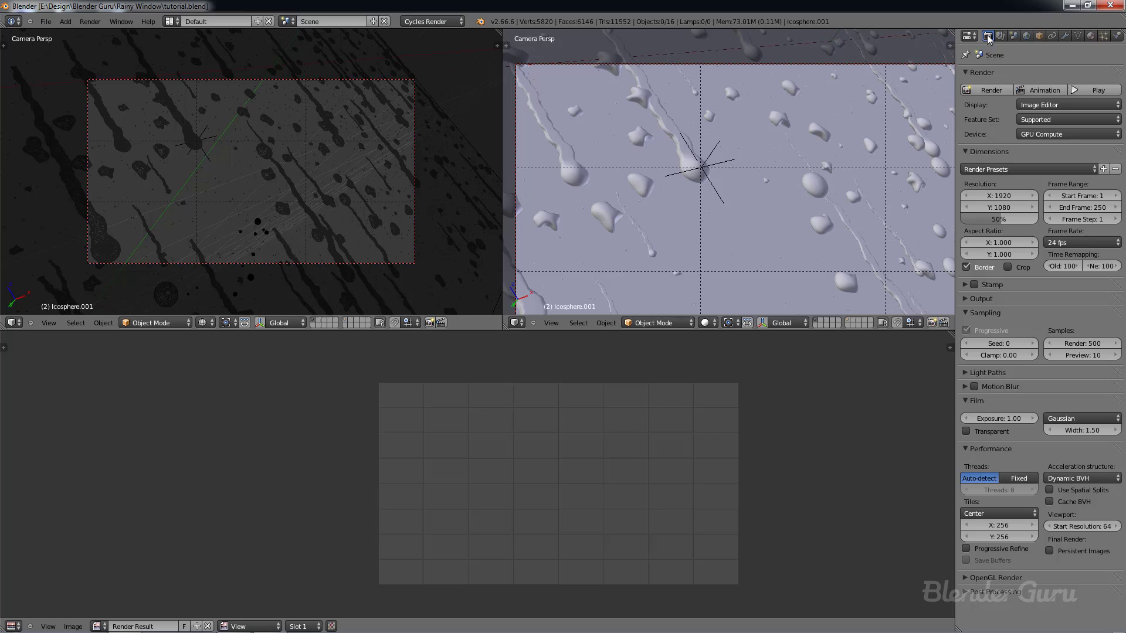
pyautogui.click(985, 91)
pyautogui.scroll(1, 634, 424)
pyautogui.moveTo(662, 425); pyautogui.dragTo(613, 411, button='middle')
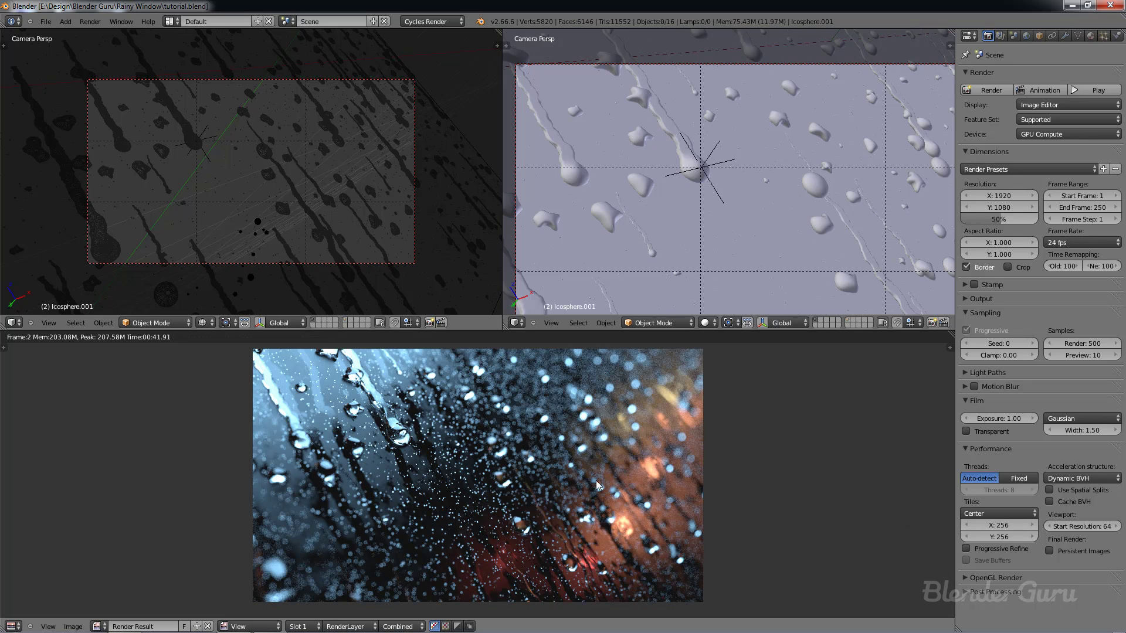
pyautogui.scroll(3, 596, 481)
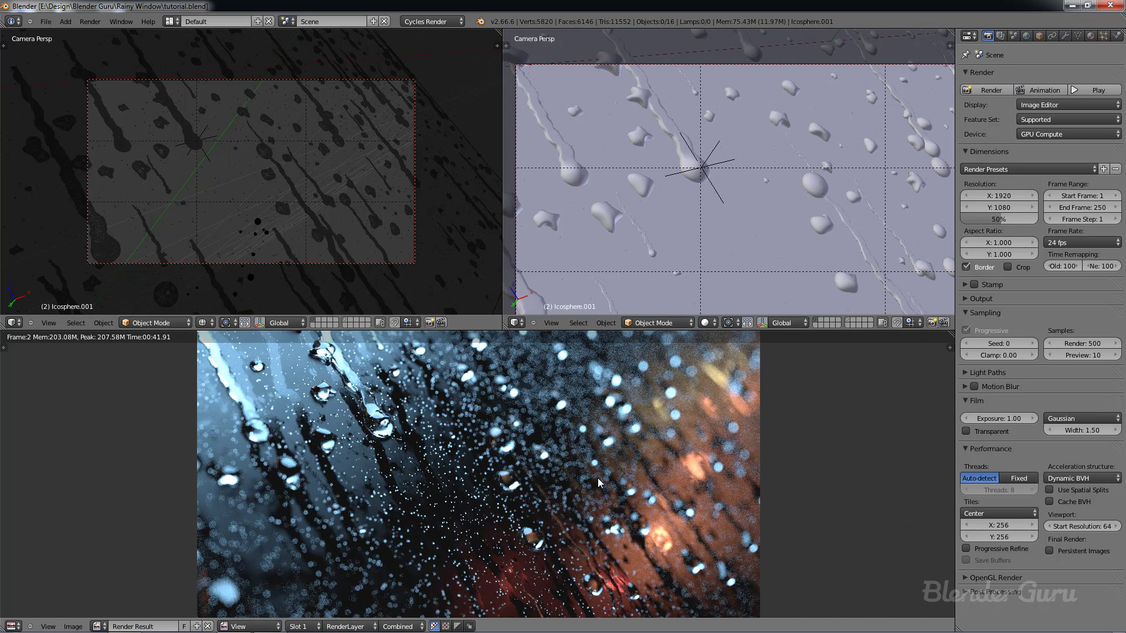
pyautogui.scroll(-2, 597, 478)
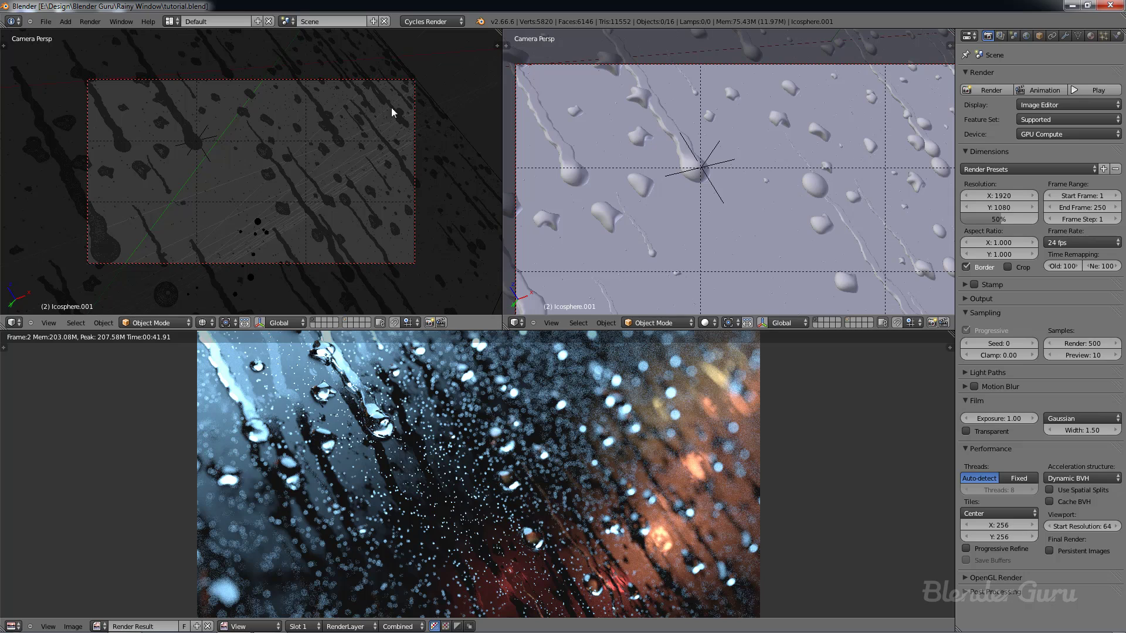
# Step: Set the particle size of the window plane's third particle system to 0.0015 and save the file
pyautogui.rightClick(427, 92)
pyautogui.click(1117, 36)
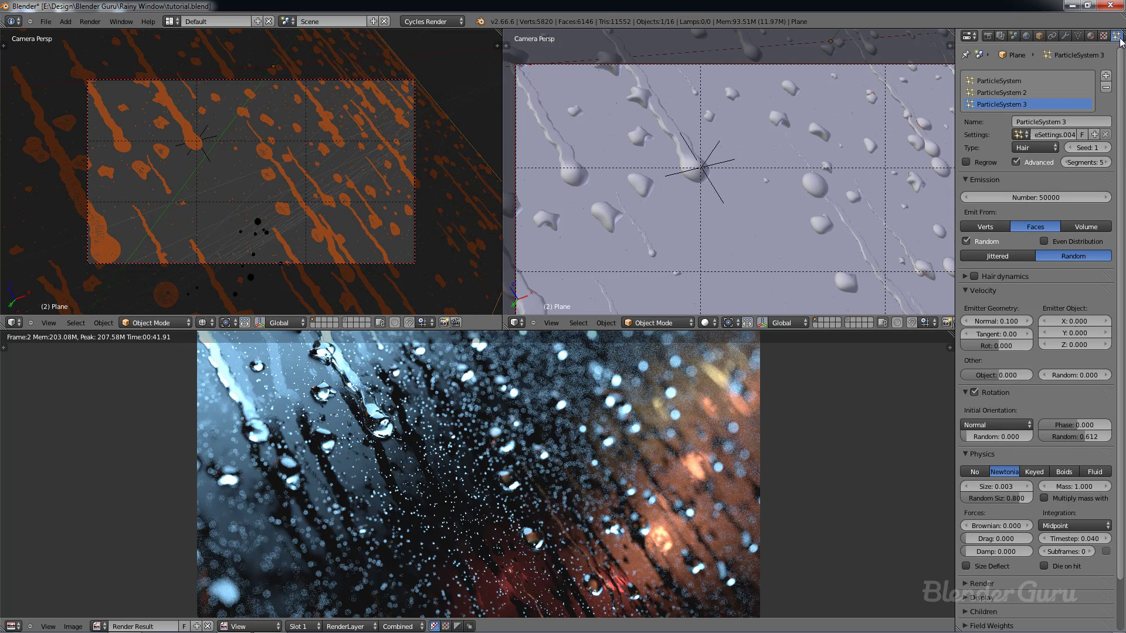
pyautogui.scroll(-3, 1035, 400)
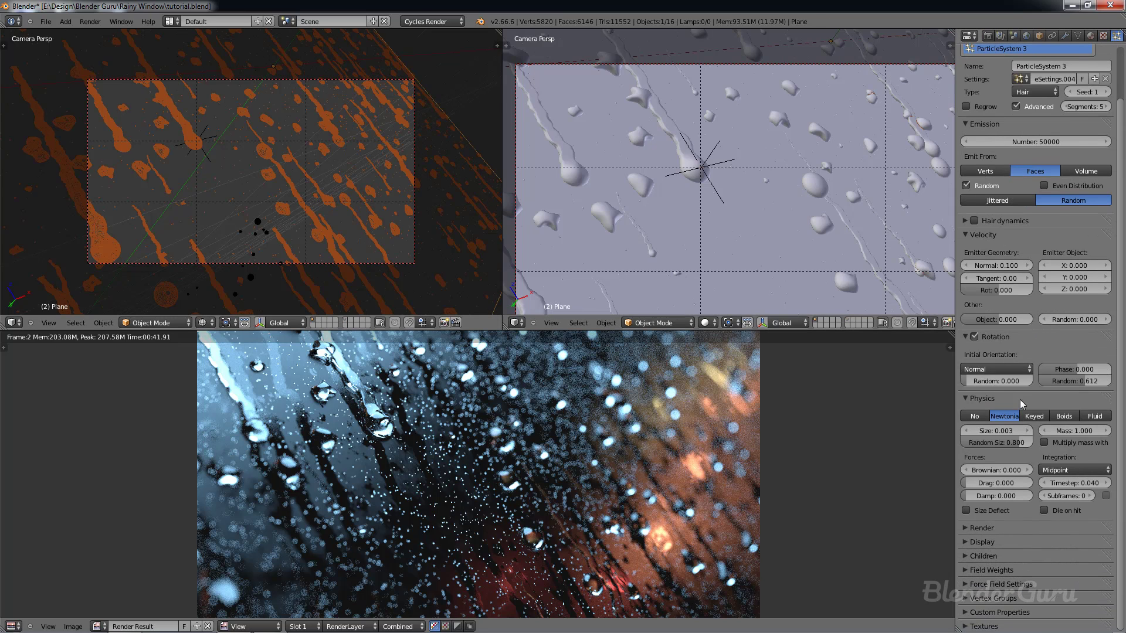
pyautogui.click(996, 430)
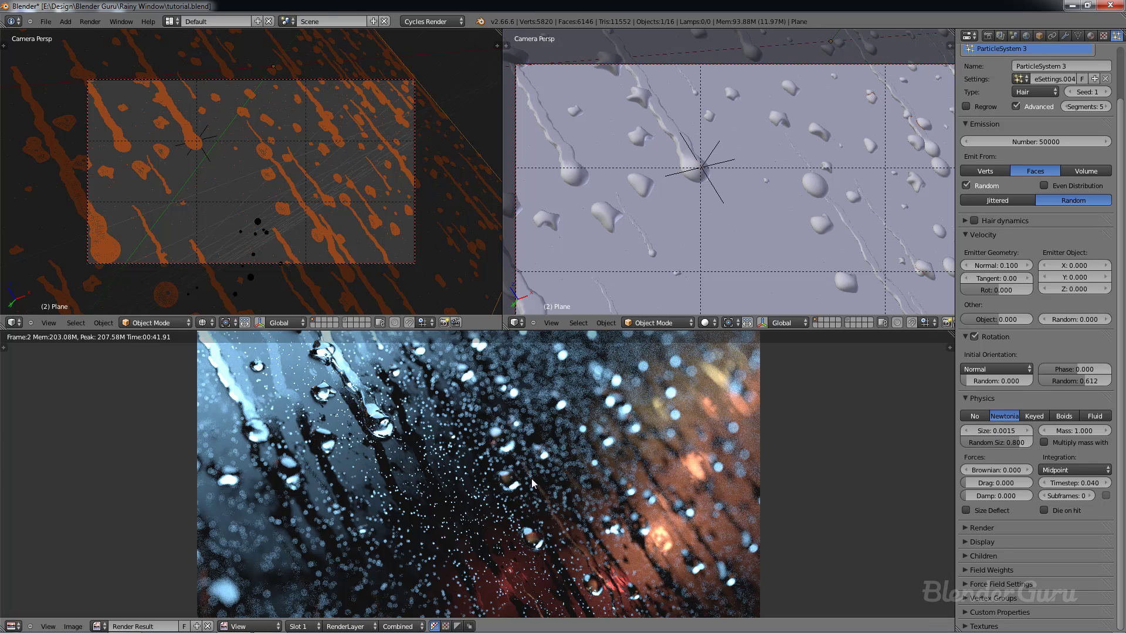
pyautogui.hotkey('ctrl', 's')
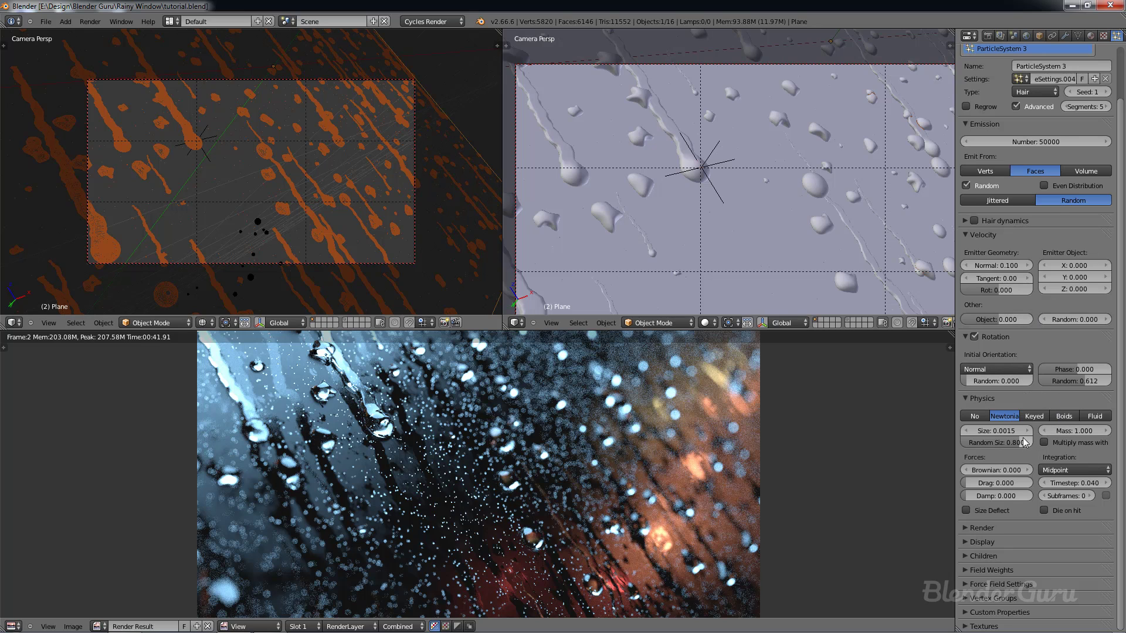
# Step: Render the scene again with the smaller droplets and inspect the result up close
pyautogui.scroll(5, 1067, 404)
pyautogui.click(988, 37)
pyautogui.click(987, 90)
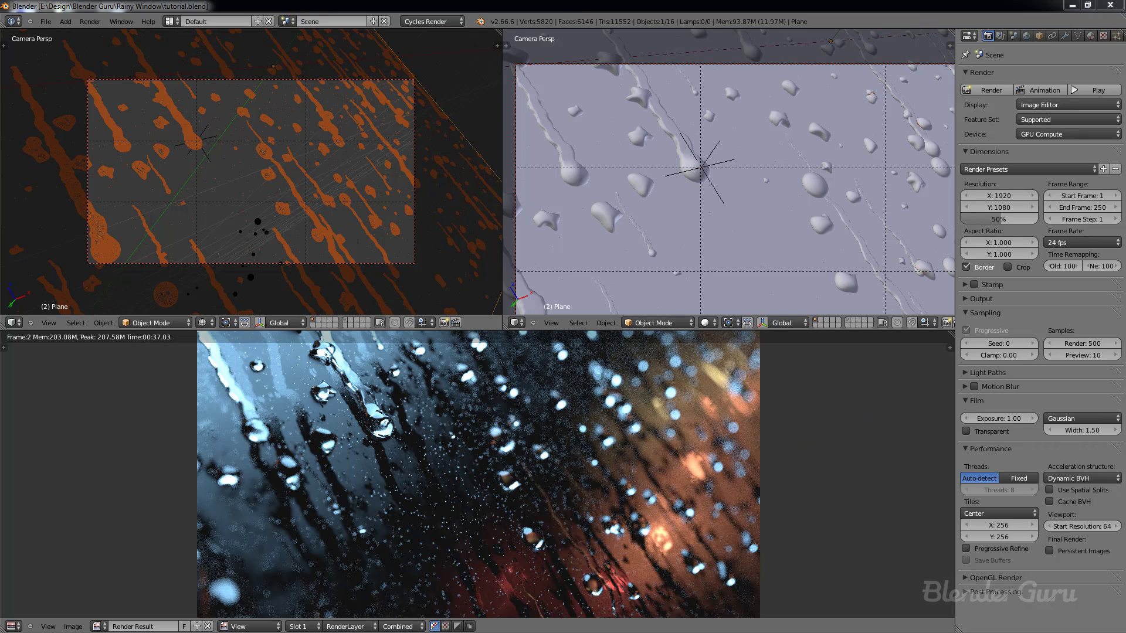
pyautogui.scroll(-2, 542, 504)
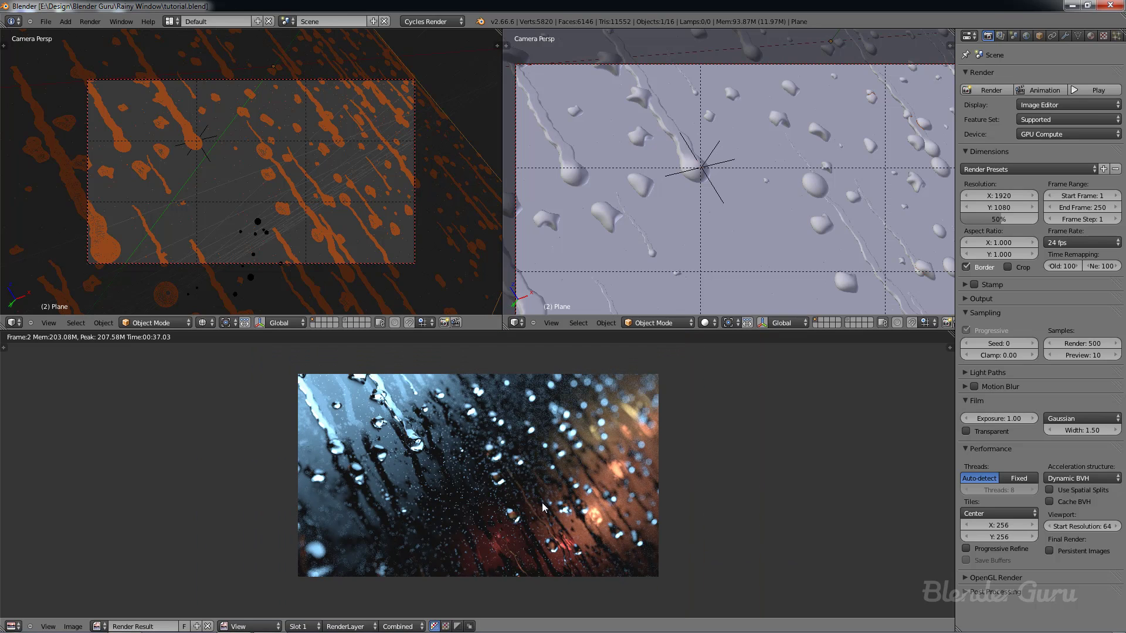
pyautogui.scroll(2, 542, 504)
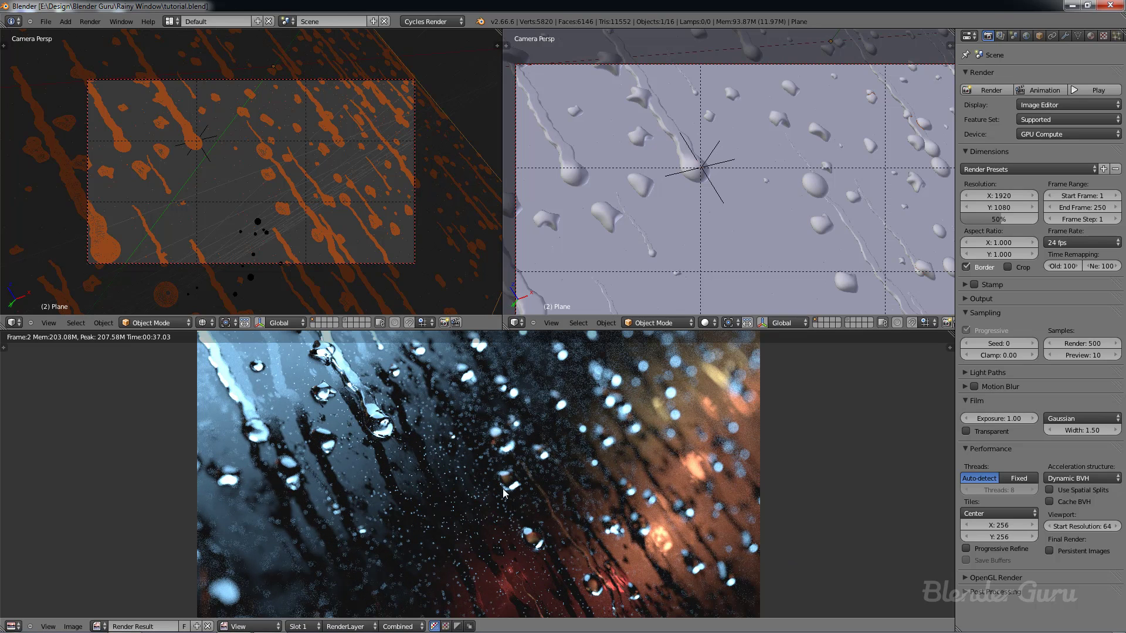
# Step: Switch to the Compositing screen layout and enable the use of nodes
pyautogui.click(180, 22)
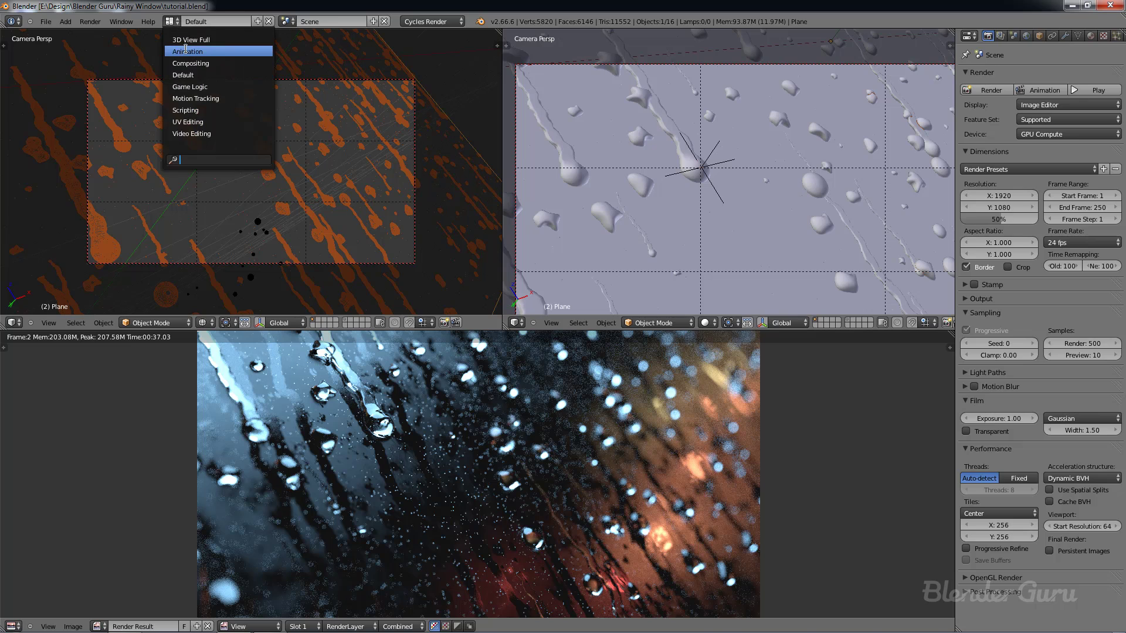
pyautogui.click(205, 62)
pyautogui.click(179, 377)
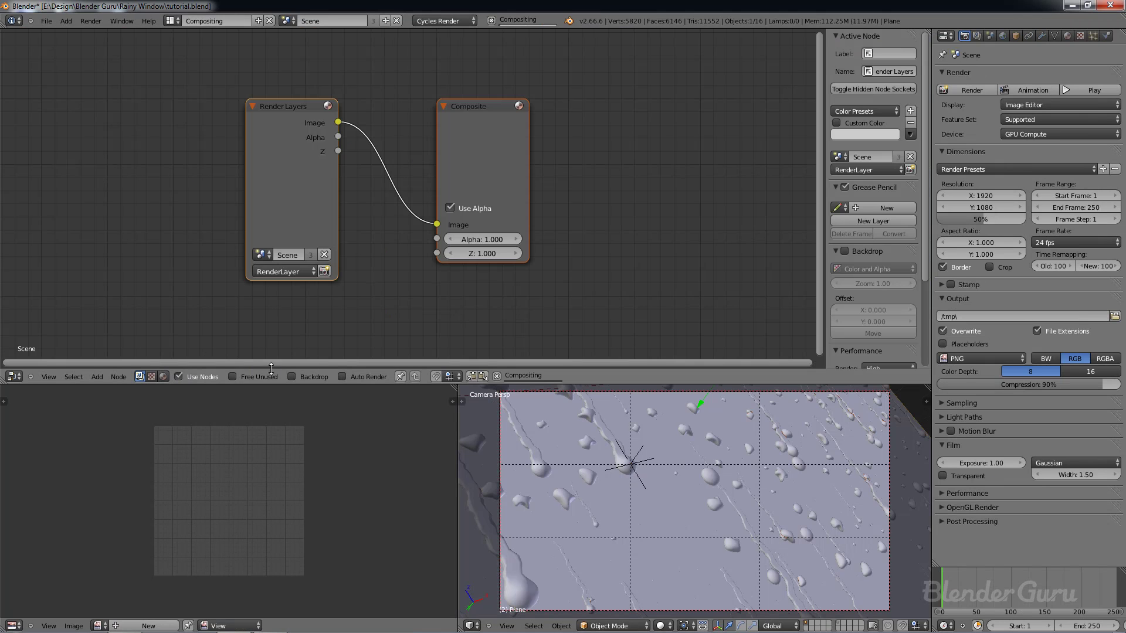
# Step: Turn on the backdrop and move the Render Layers and Composite nodes far apart
pyautogui.moveTo(308, 227); pyautogui.dragTo(77, 173)
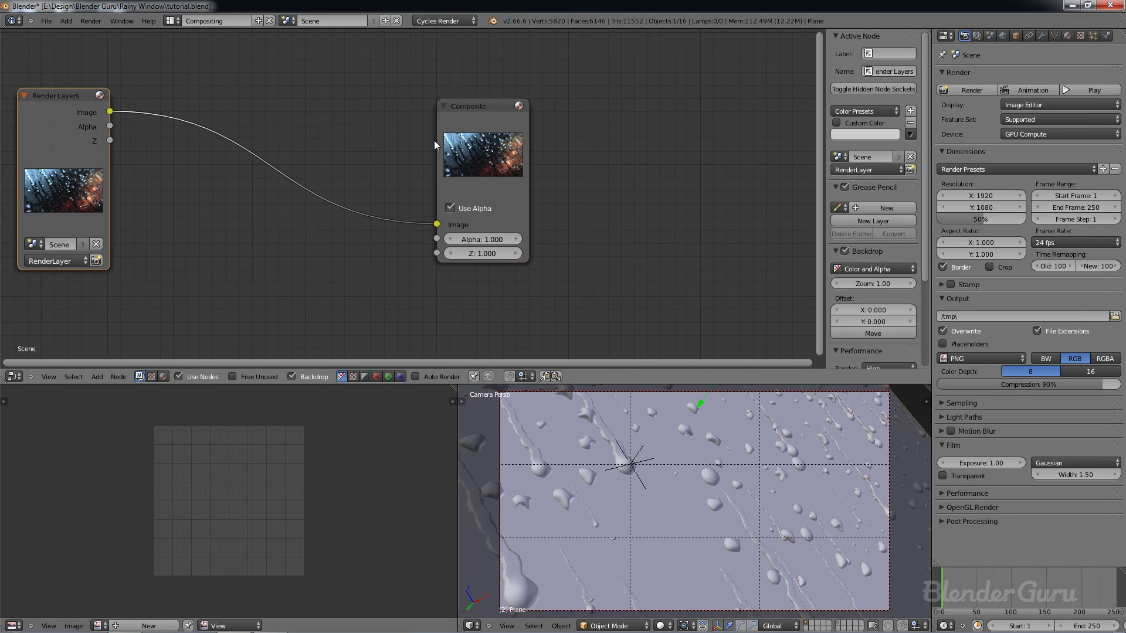
pyautogui.moveTo(498, 138); pyautogui.dragTo(692, 109)
pyautogui.scroll(-4, 482, 198)
pyautogui.moveTo(312, 227); pyautogui.dragTo(346, 228, button='middle')
# Step: Add a Lens Distortion node below the link between Render Layers and Composite and set its Distort to 1
pyautogui.hotkey('shift', 'a')
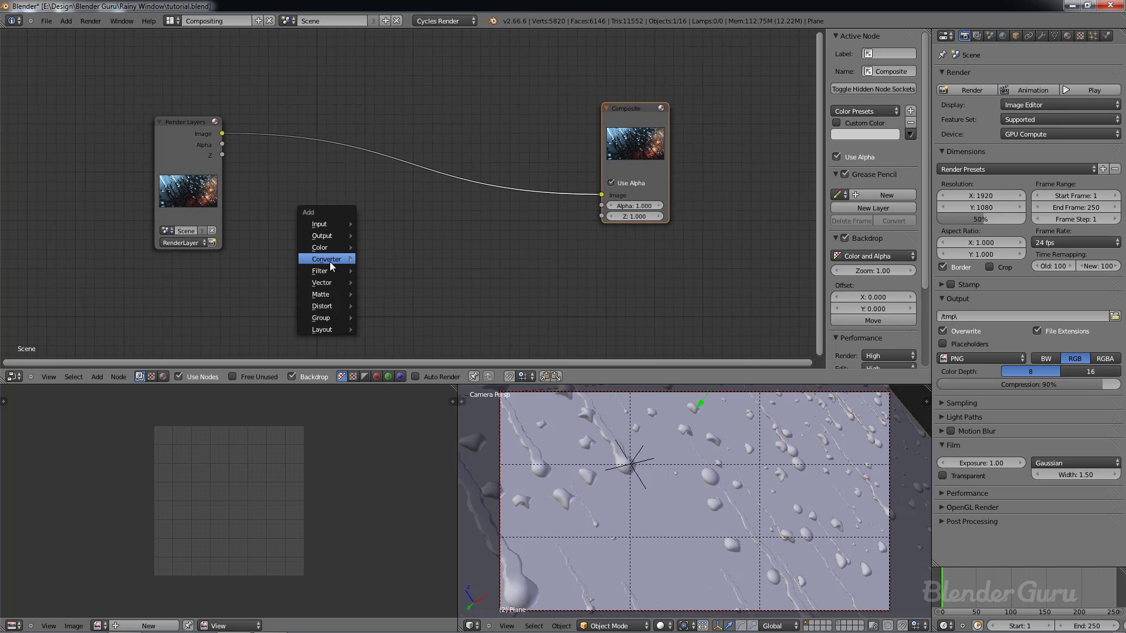
pyautogui.moveTo(332, 272)
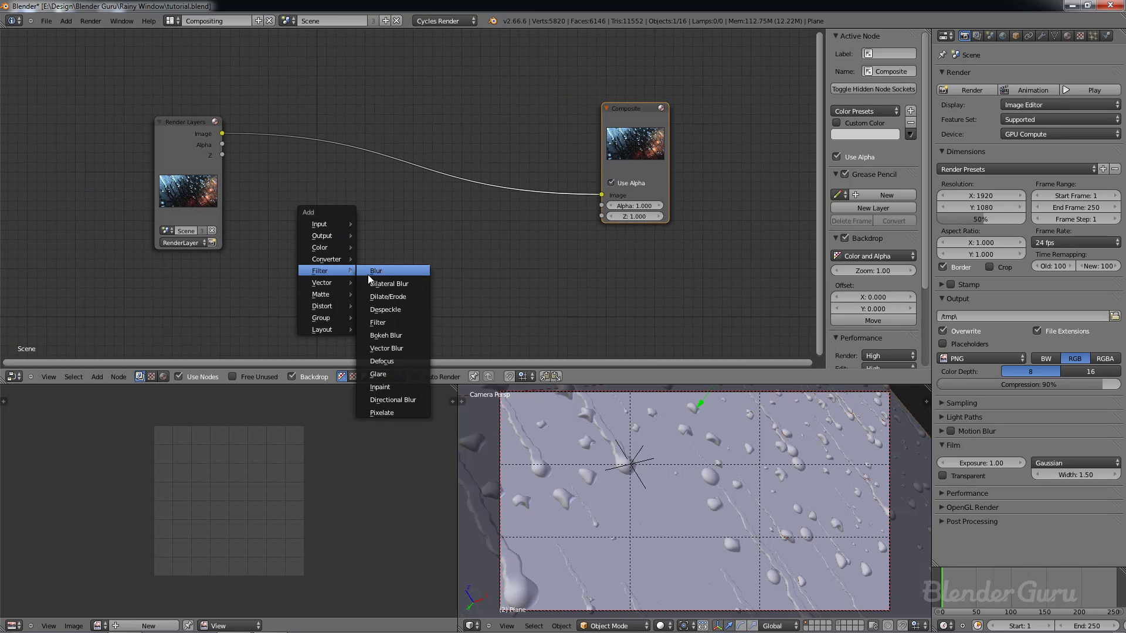
pyautogui.moveTo(326, 296)
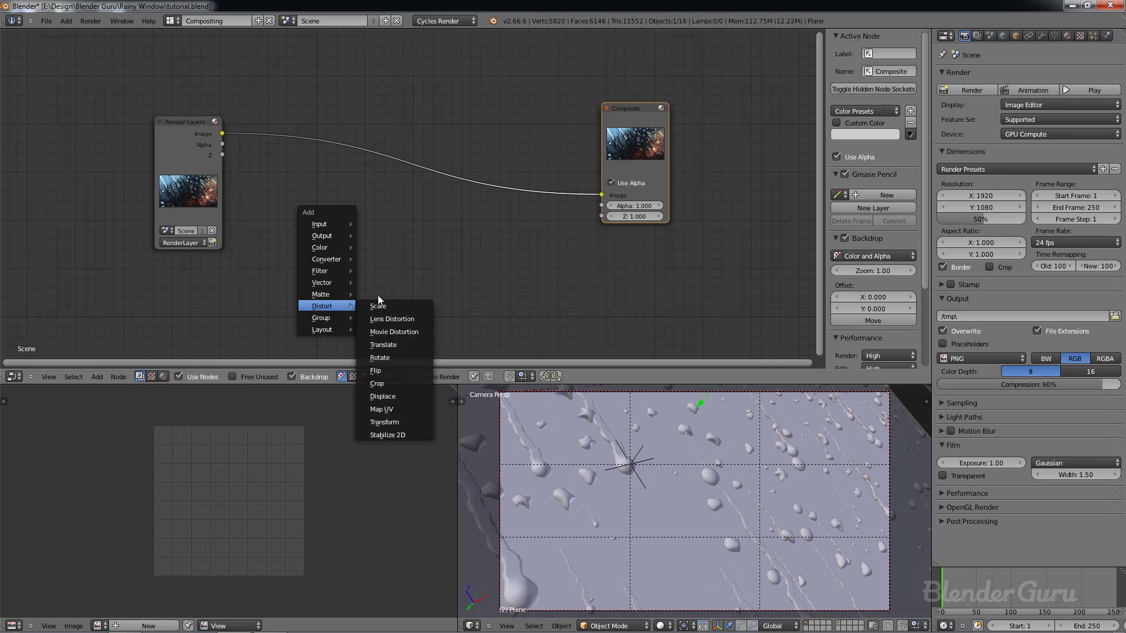
pyautogui.click(389, 313)
pyautogui.click(298, 197)
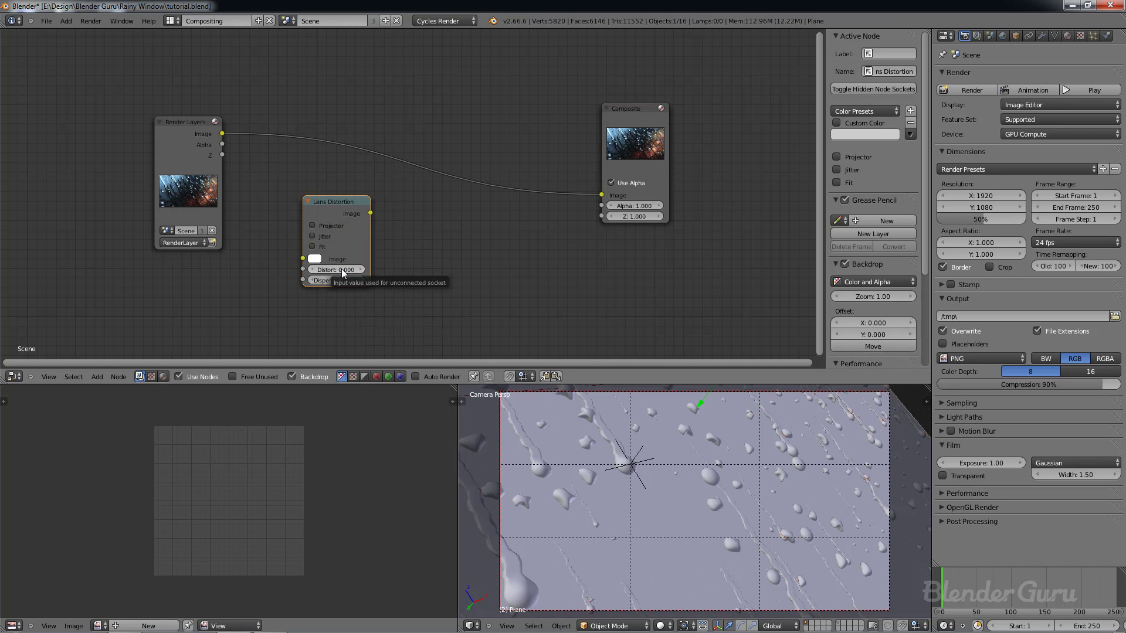
pyautogui.click(341, 269)
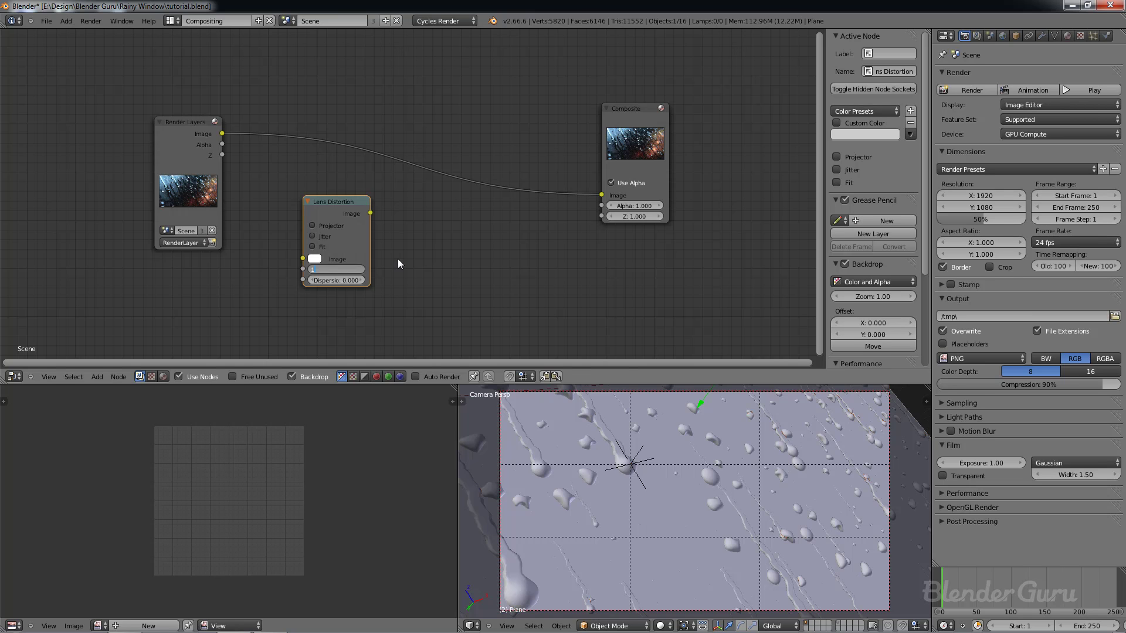
pyautogui.write('1')
pyautogui.press('Return')
# Step: Move the Composite node farther from the Lens Distortion node to make room for more nodes
pyautogui.moveTo(625, 138); pyautogui.dragTo(738, 114)
pyautogui.scroll(-3, 516, 217)
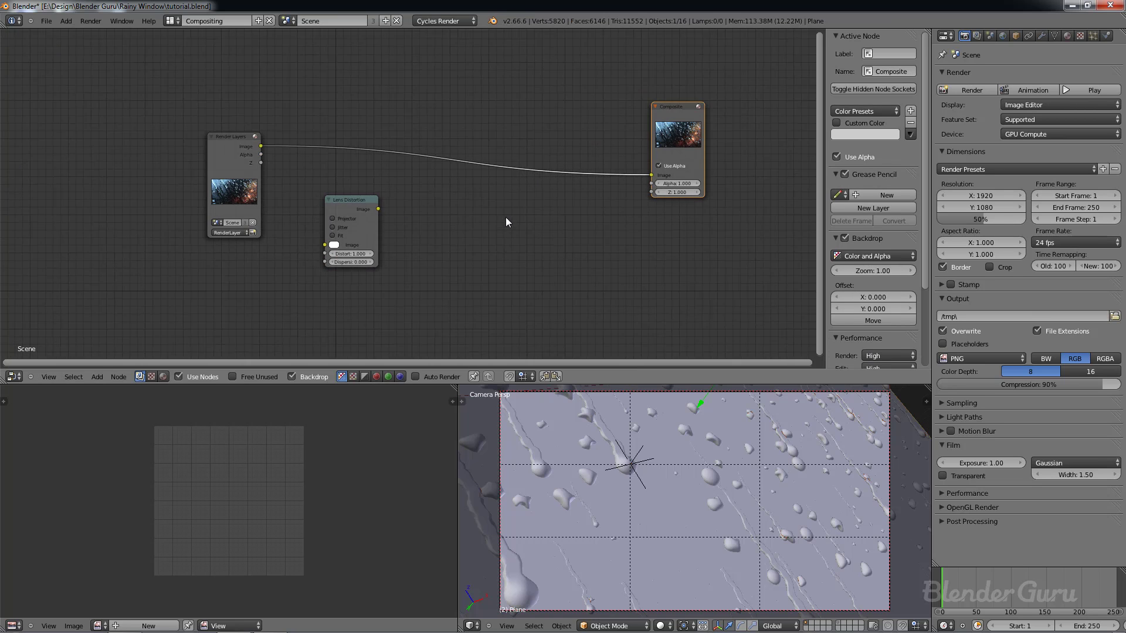
pyautogui.scroll(2, 503, 222)
pyautogui.moveTo(496, 226); pyautogui.dragTo(391, 209, button='middle')
pyautogui.scroll(1, 319, 226)
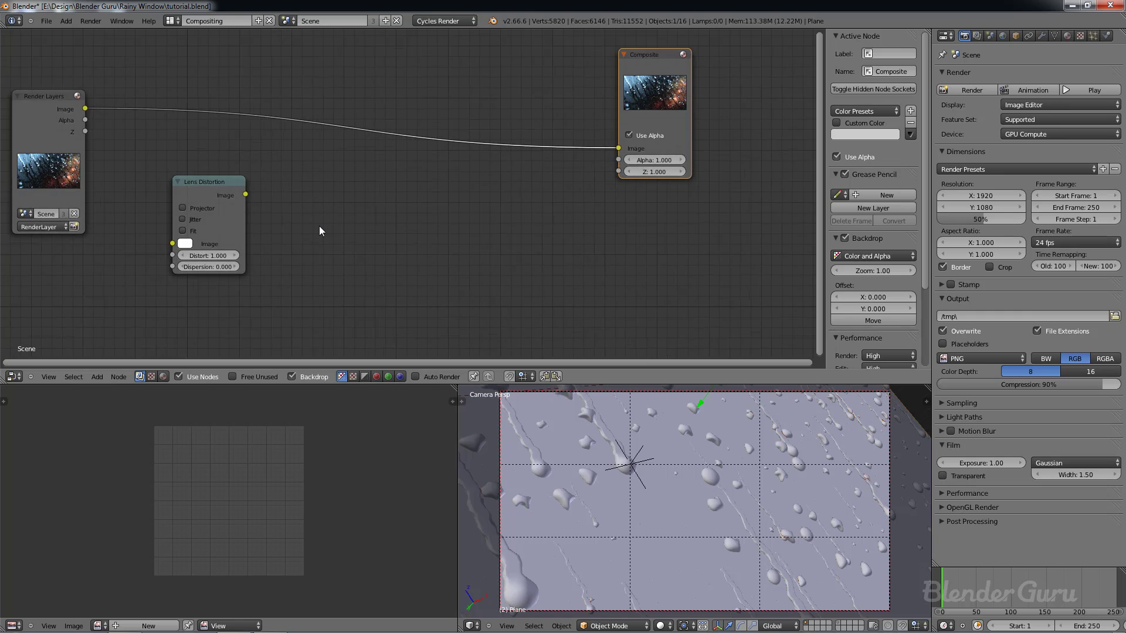
pyautogui.scroll(-1, 319, 226)
pyautogui.click(235, 184)
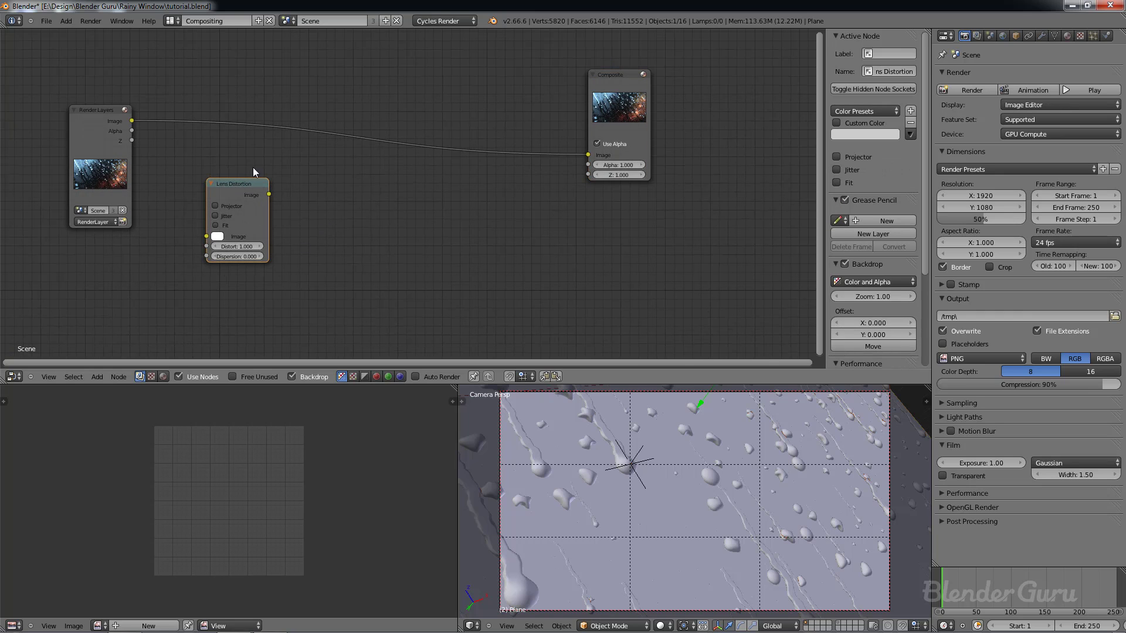
pyautogui.scroll(1, 259, 212)
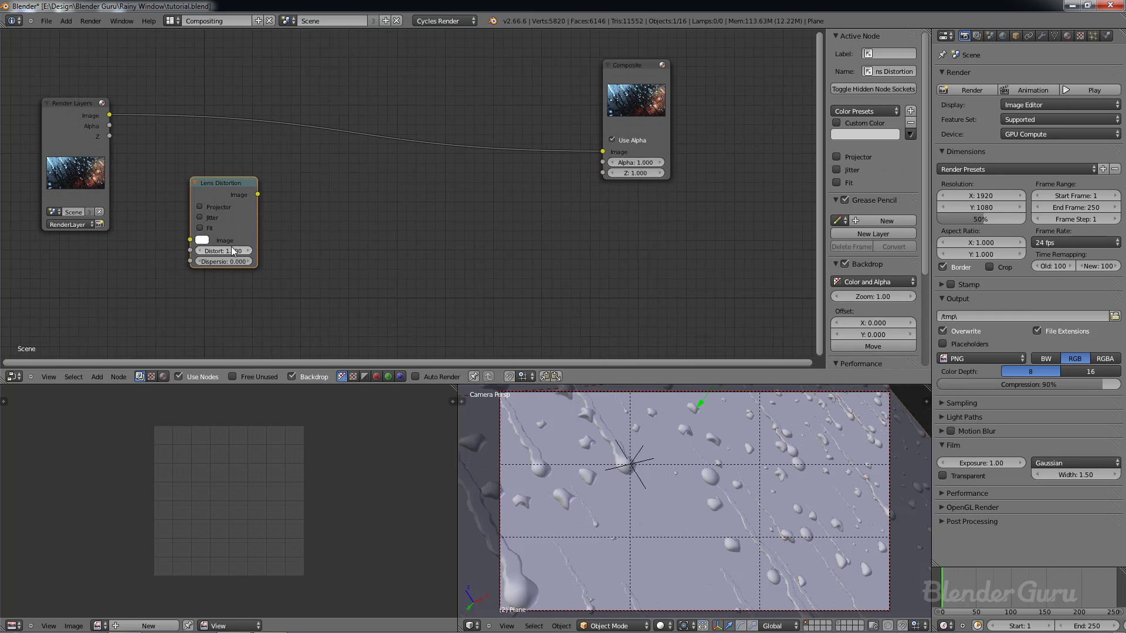
# Step: Add a Blur node beside the Lens Distortion node and feed the distortion's image output into it
pyautogui.hotkey('shift', 'a')
pyautogui.moveTo(331, 210)
pyautogui.hotkey('shift', 'a')
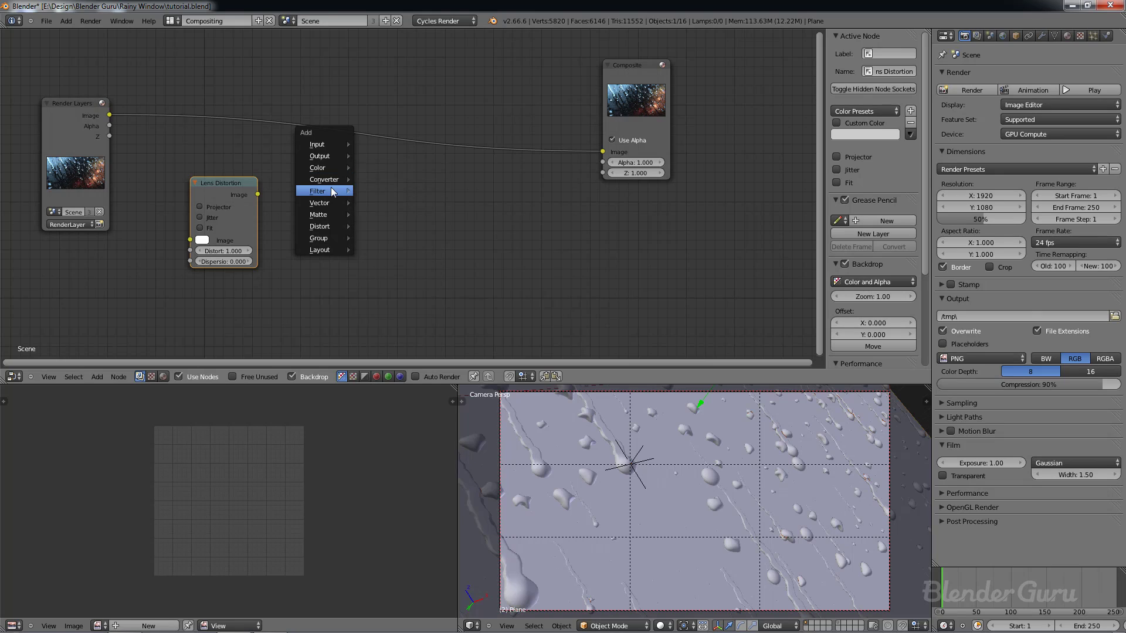
pyautogui.click(366, 192)
pyautogui.click(308, 179)
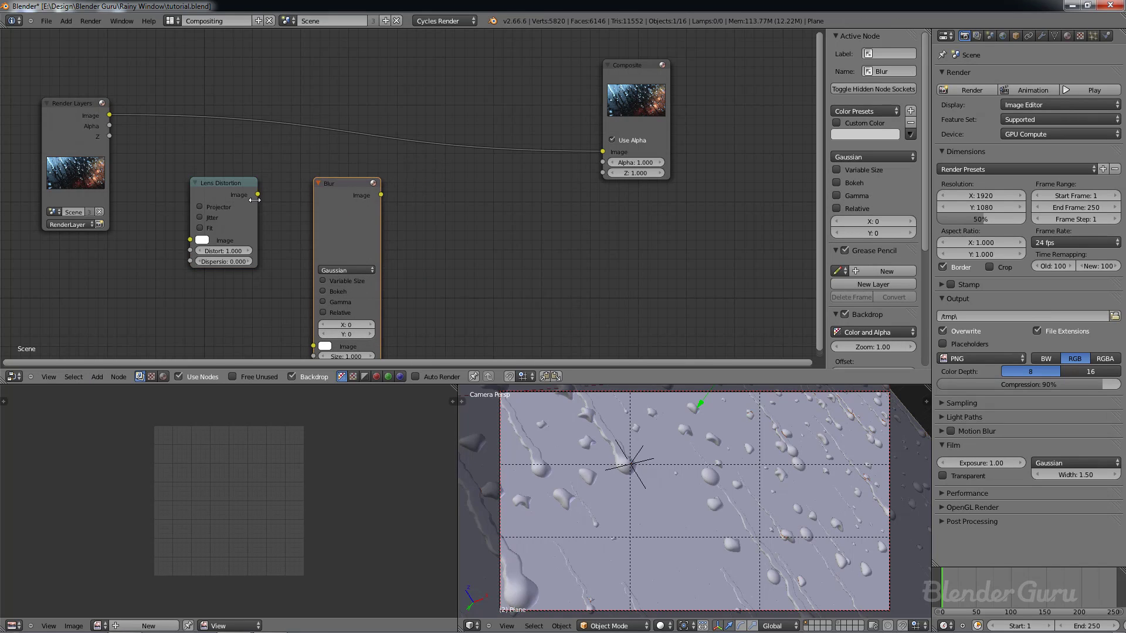
pyautogui.moveTo(258, 195); pyautogui.dragTo(314, 346)
# Step: Set the Blur node to Fast Gaussian, relative sizing with Y aspect correction, and 20% for both X and Y
pyautogui.moveTo(401, 267); pyautogui.dragTo(409, 216, button='middle')
pyautogui.click(372, 217)
pyautogui.click(368, 153)
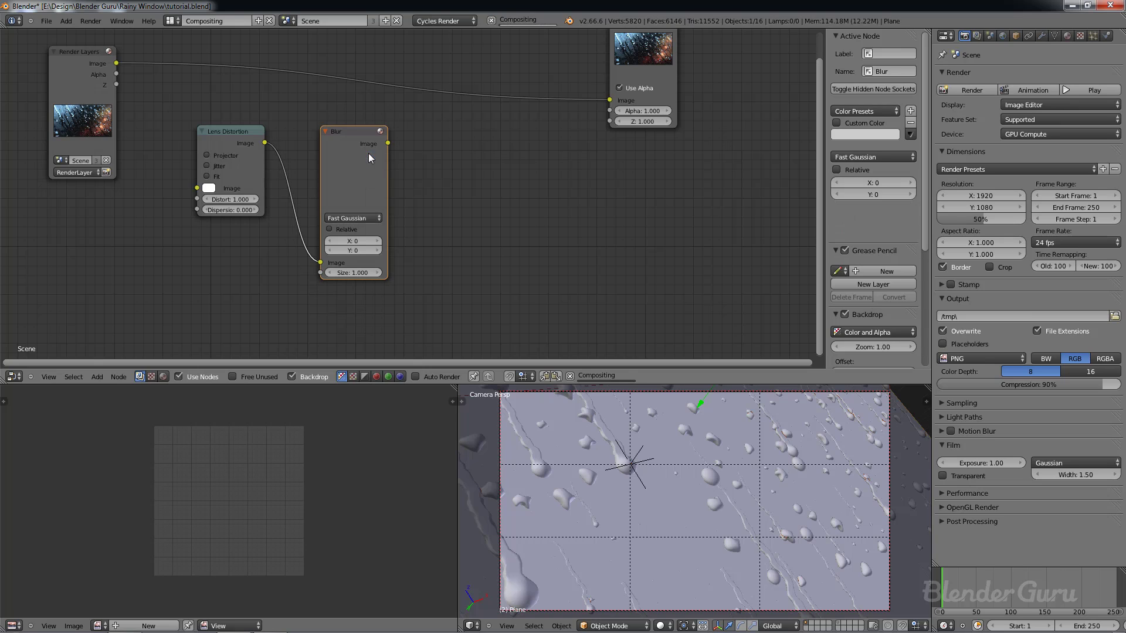
pyautogui.click(349, 229)
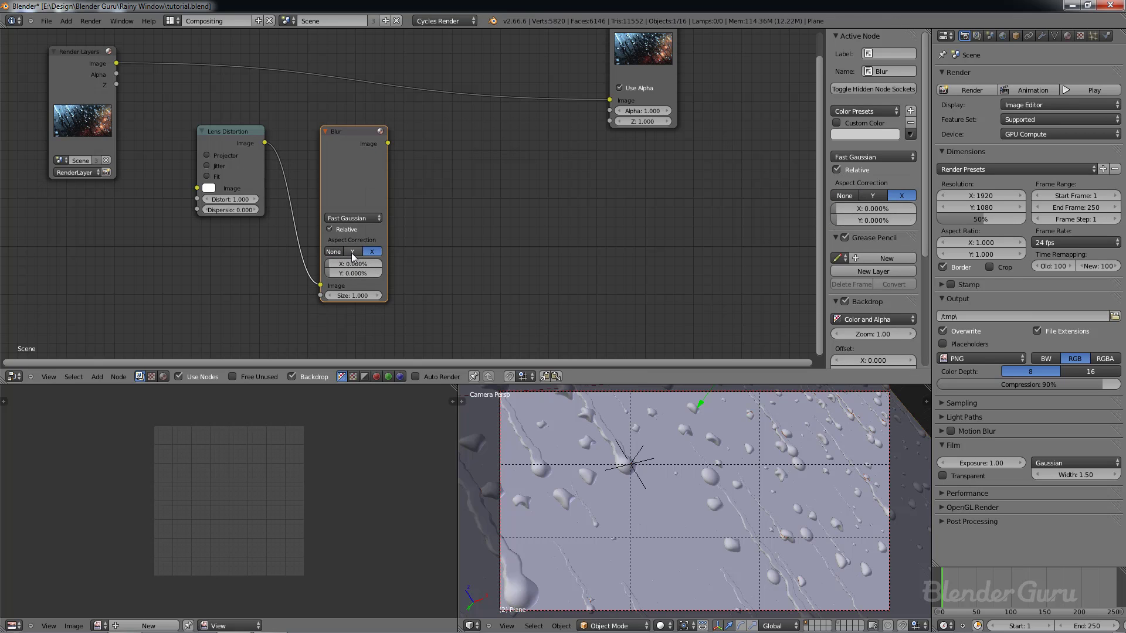
pyautogui.click(352, 253)
pyautogui.write('20')
pyautogui.press('Tab')
pyautogui.write('20')
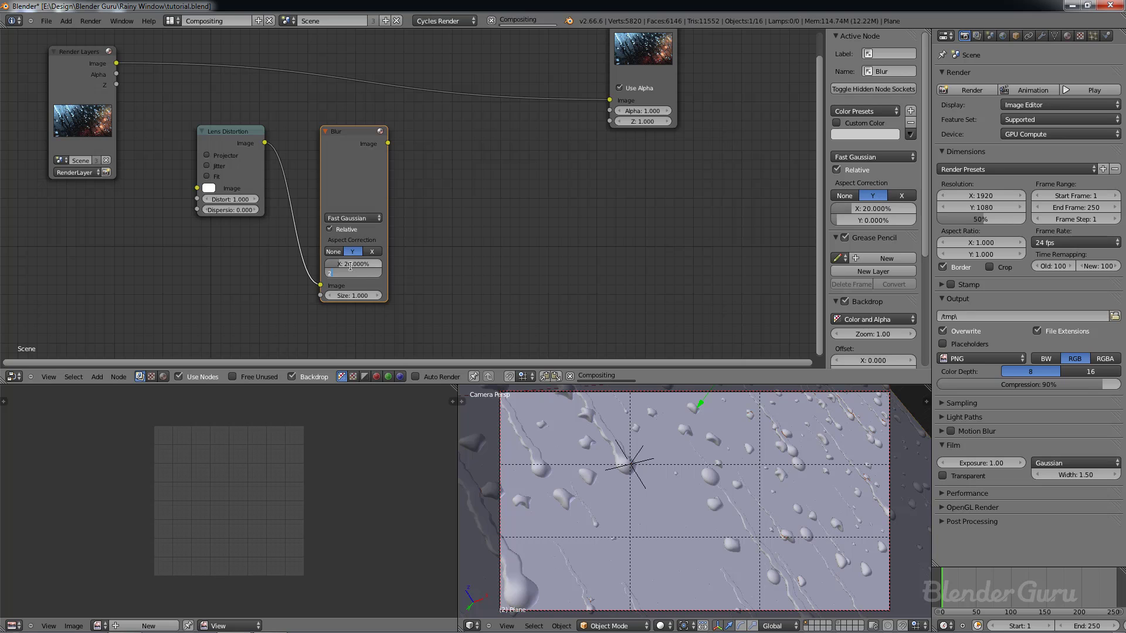
pyautogui.press('Return')
# Step: Insert a Mix node on the link between the Render Layers and Composite nodes
pyautogui.scroll(-1, 399, 97)
pyautogui.scroll(-1, 399, 96)
pyautogui.hotkey('shift', 'a')
pyautogui.moveTo(398, 131)
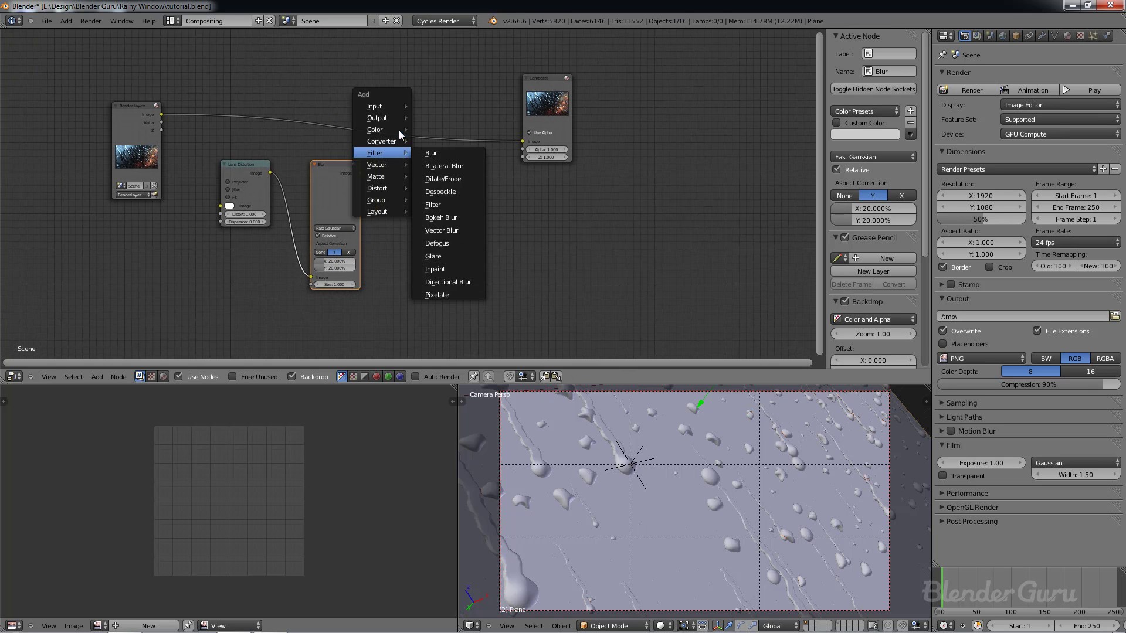
pyautogui.click(437, 130)
pyautogui.click(409, 98)
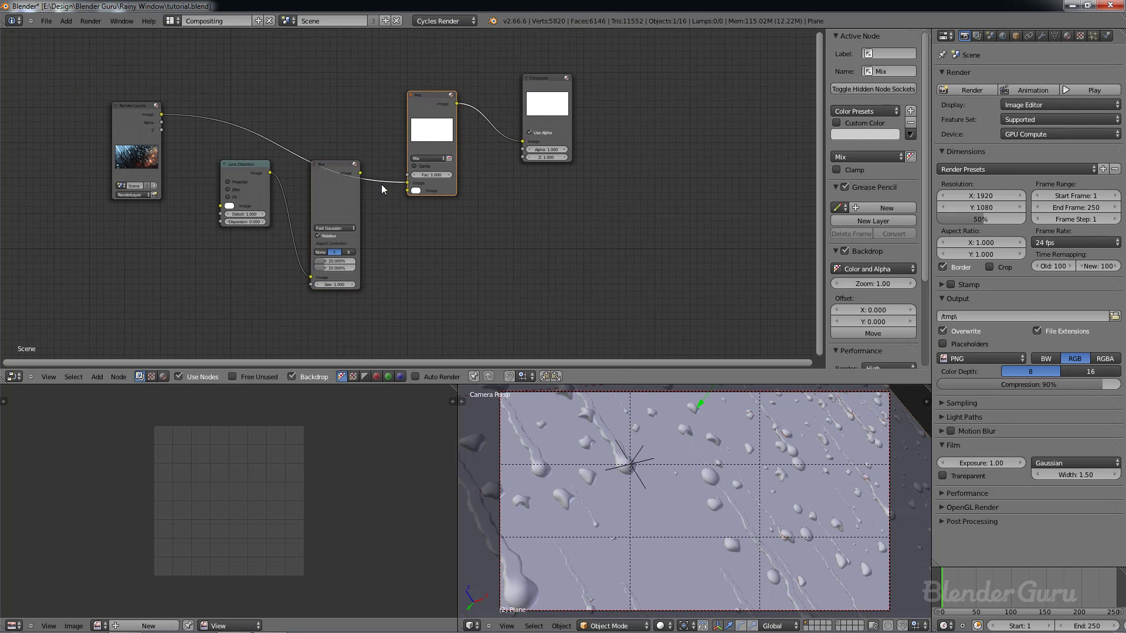
# Step: Feed the Blur node's output into the Mix node's second image input and rearrange the Mix and Blur nodes to space them out
pyautogui.click(359, 175)
pyautogui.moveTo(406, 190); pyautogui.dragTo(407, 190)
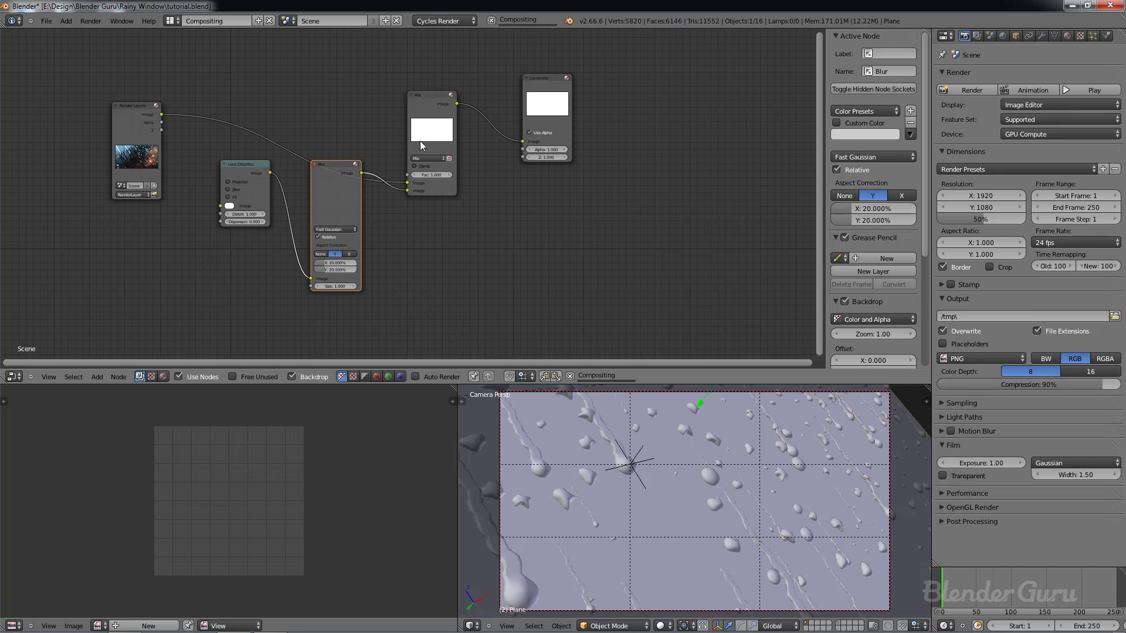
pyautogui.moveTo(418, 113); pyautogui.dragTo(397, 77)
pyautogui.scroll(1, 375, 217)
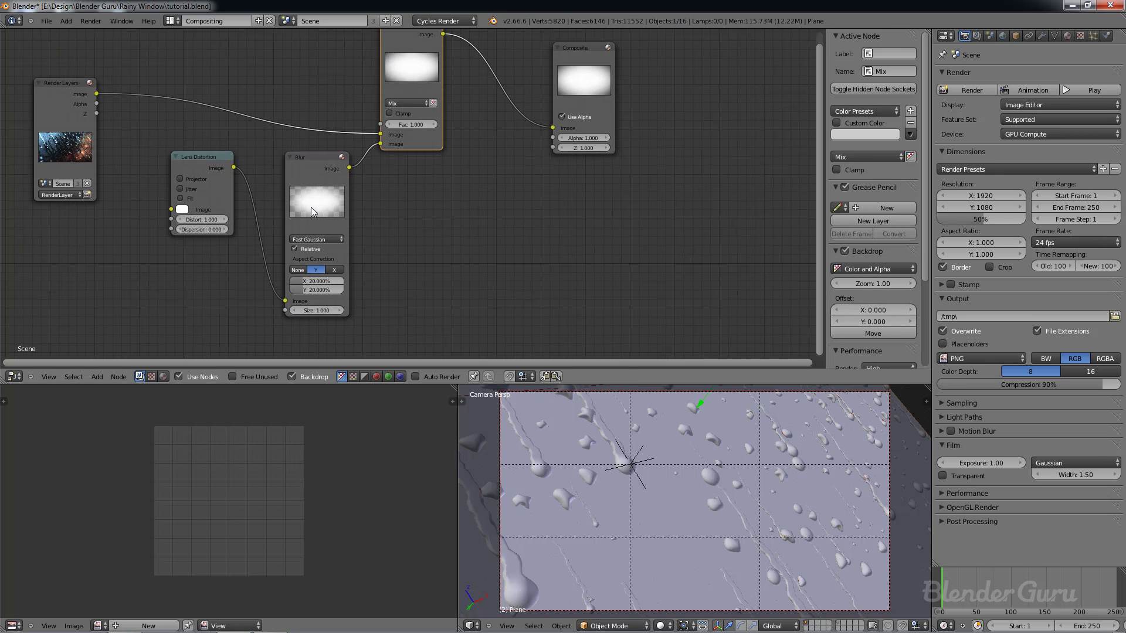
pyautogui.moveTo(304, 223); pyautogui.dragTo(294, 217)
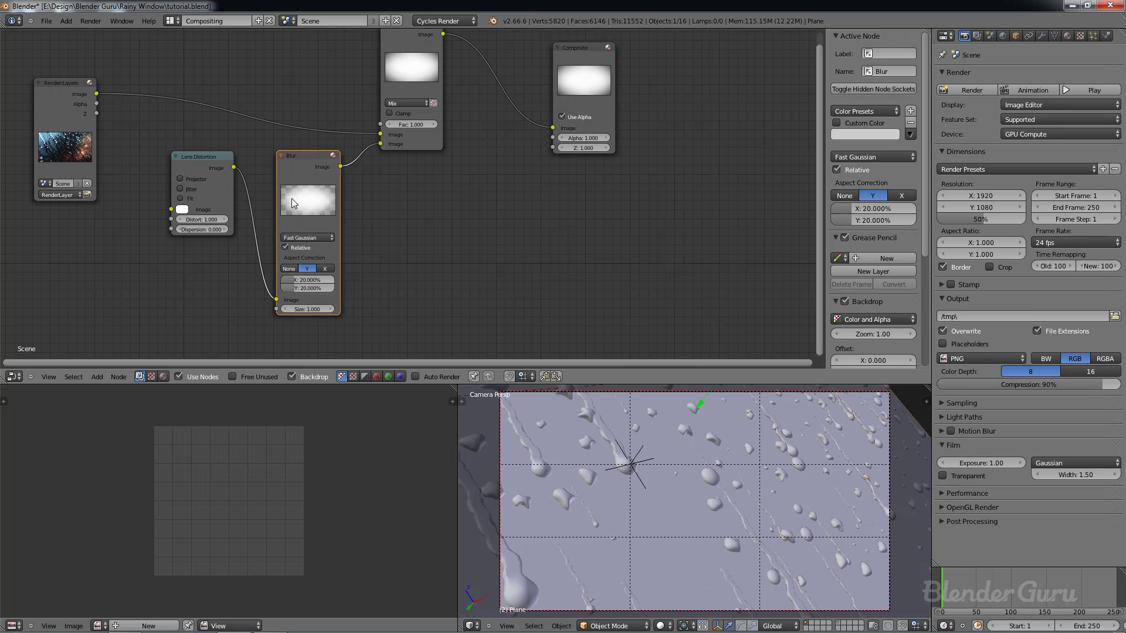
pyautogui.click(224, 158)
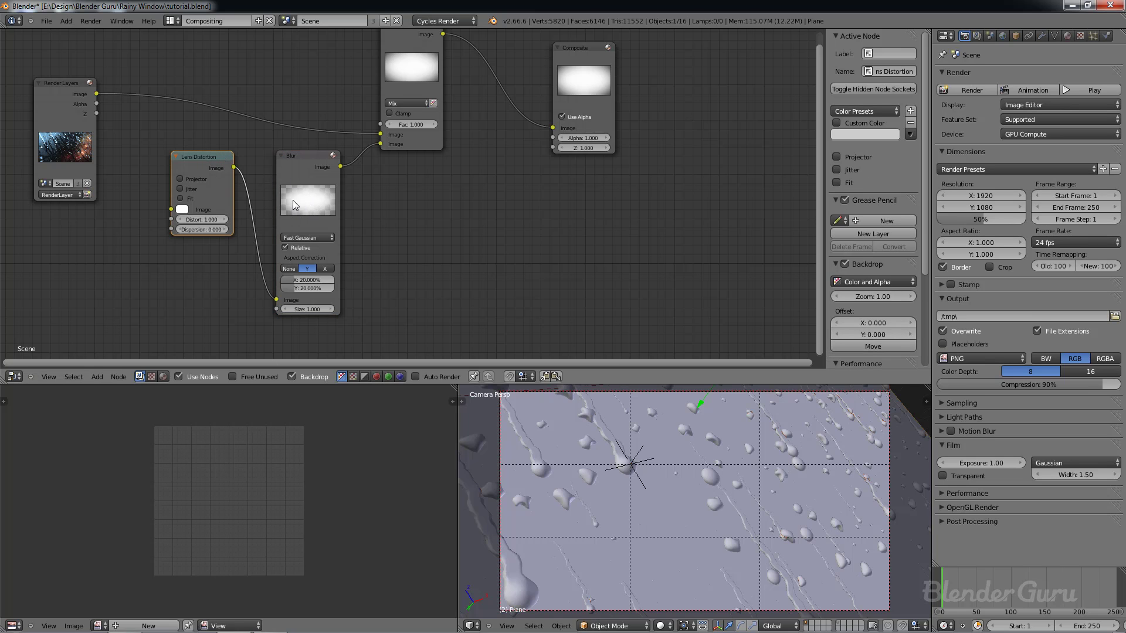
# Step: Change the Mix node's blend mode to Multiply
pyautogui.moveTo(367, 171); pyautogui.dragTo(360, 233, button='middle')
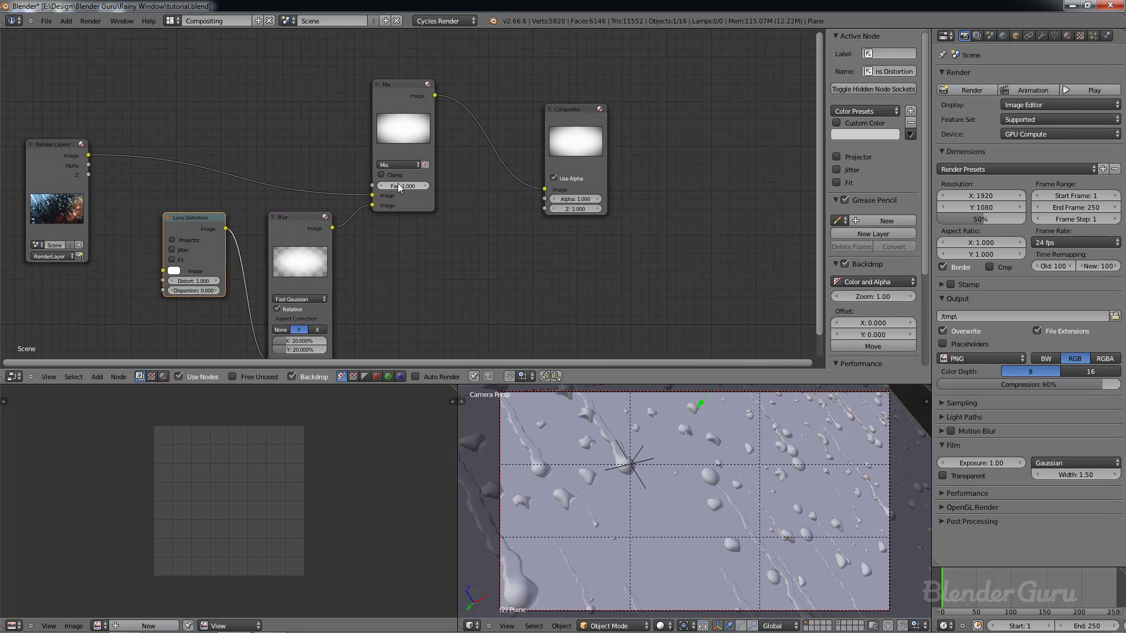
pyautogui.click(403, 166)
pyautogui.click(400, 193)
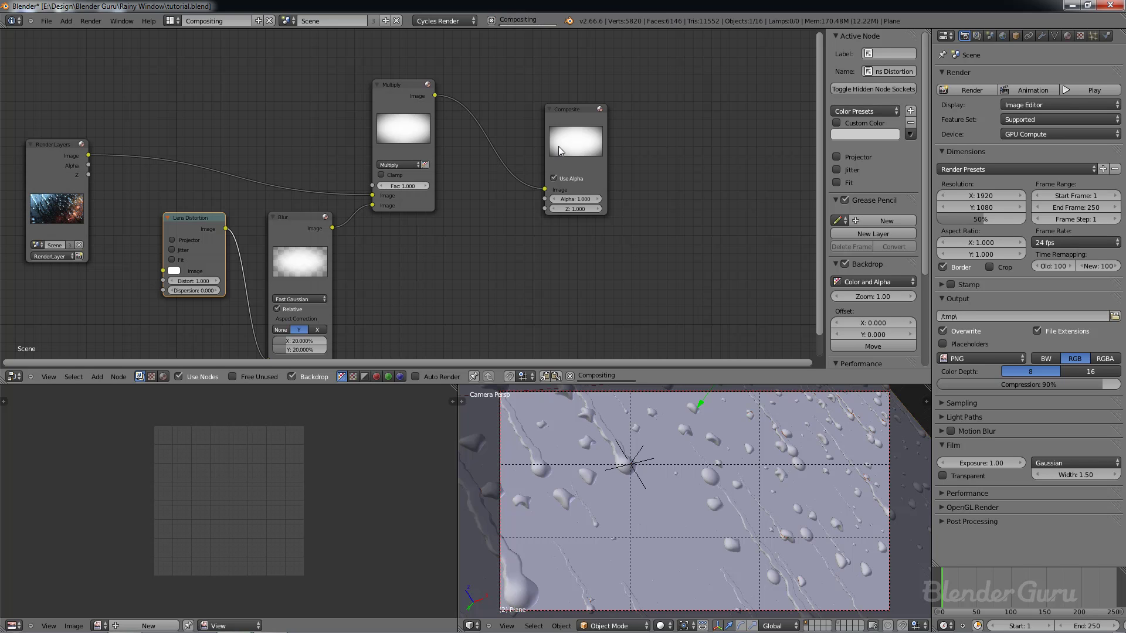
# Step: Move the Composite node away, add a Viewer on the Multiply node's output and place it below the Composite node
pyautogui.moveTo(559, 146); pyautogui.dragTo(619, 63)
pyautogui.keyDown('ctrl'); pyautogui.keyDown('shift'); pyautogui.click(403, 131); pyautogui.keyUp('shift'); pyautogui.keyUp('ctrl')
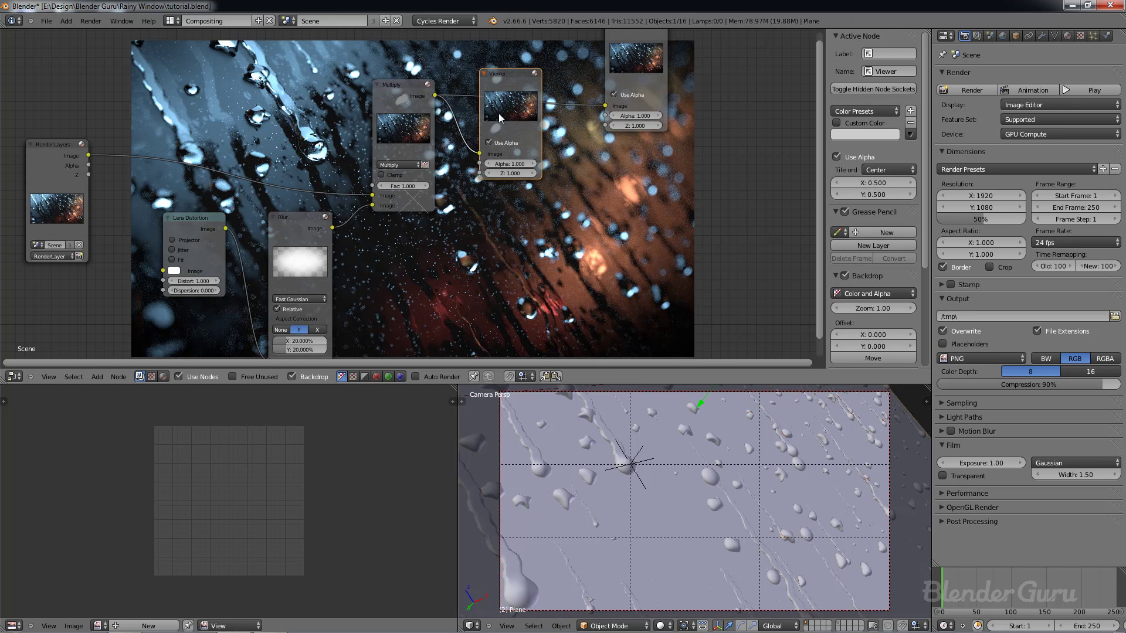
pyautogui.moveTo(499, 115); pyautogui.dragTo(632, 186)
pyautogui.moveTo(683, 242); pyautogui.dragTo(571, 259, button='middle')
# Step: Lower the Multiply node's factor to 0.3
pyautogui.scroll(6, 386, 234)
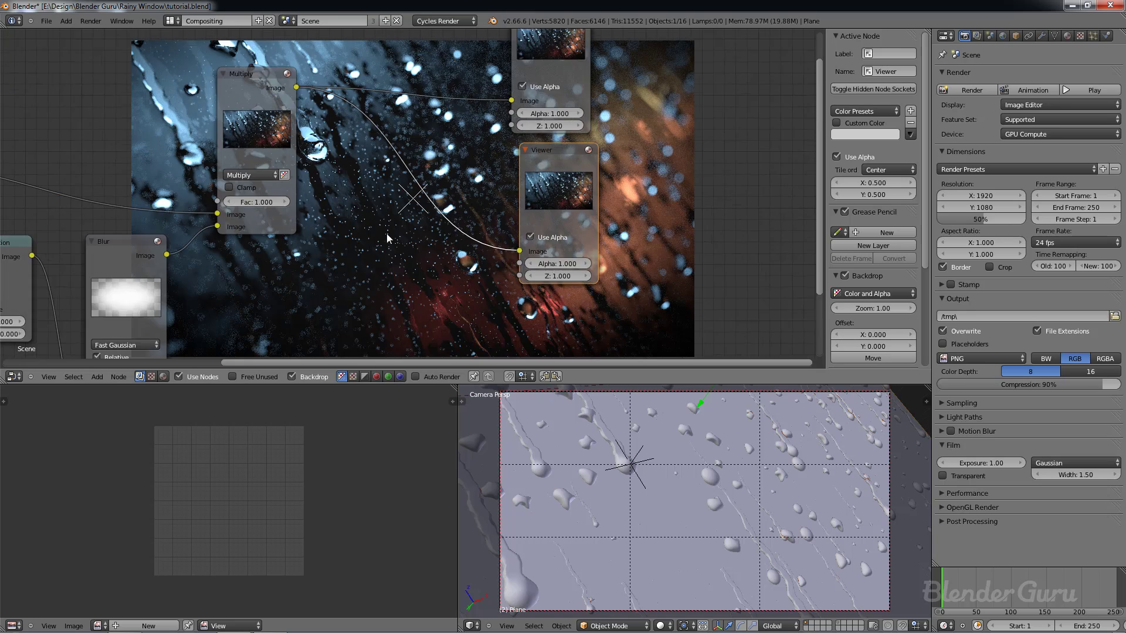
pyautogui.doubleClick(186, 204)
pyautogui.write('0.5')
pyautogui.press('Return')
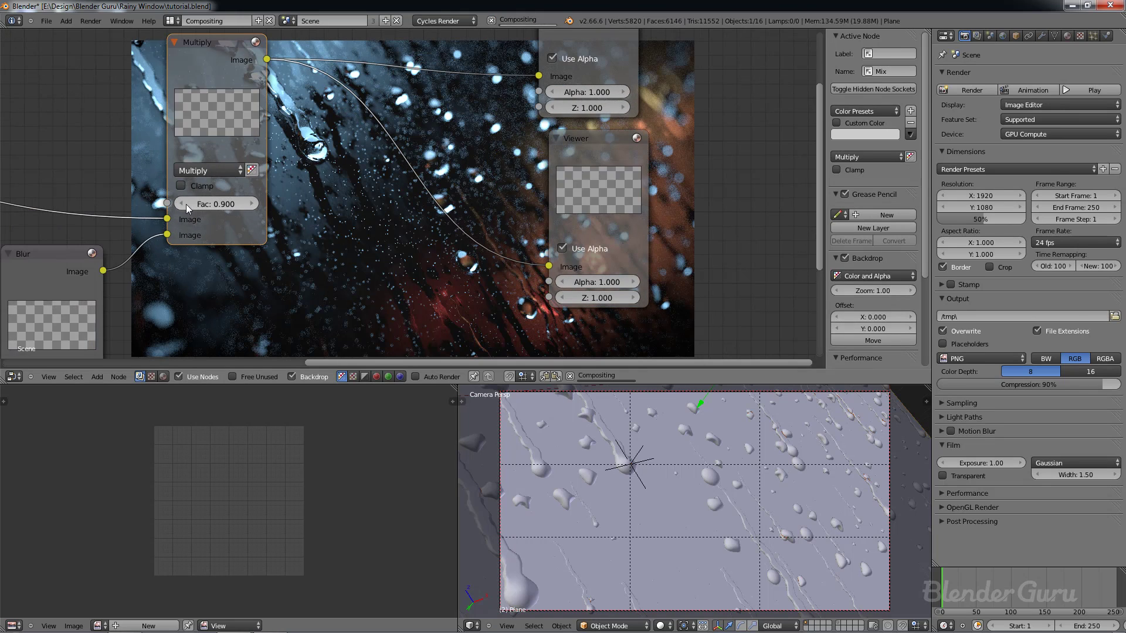
pyautogui.click(186, 204)
pyautogui.click(185, 204)
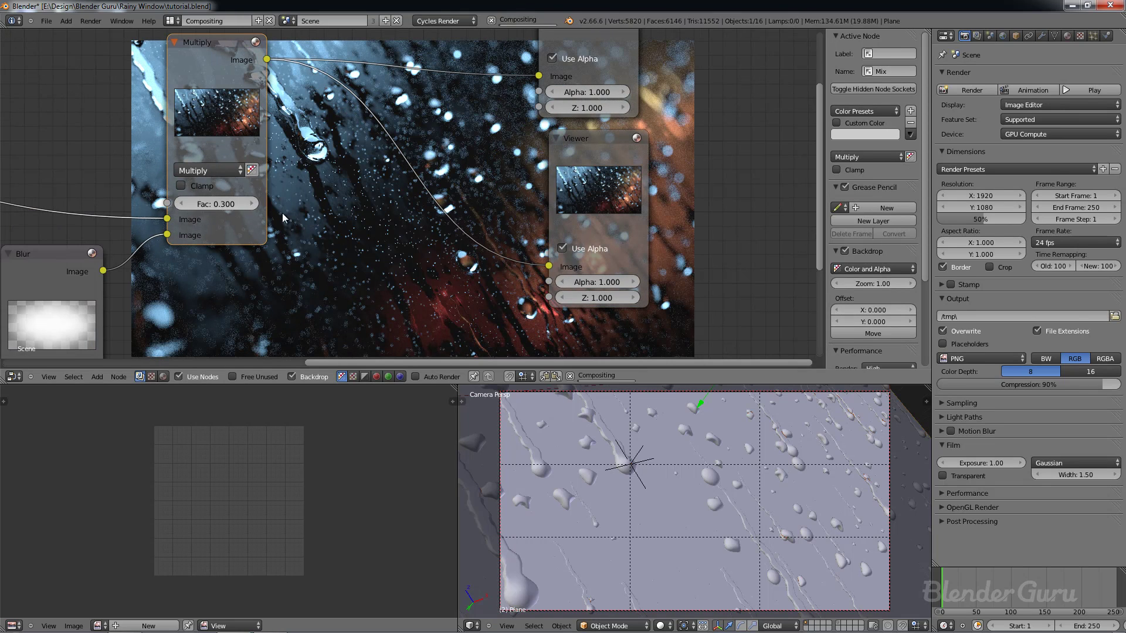
# Step: Examine the vignette effect around the edges of the backdrop image
pyautogui.moveTo(327, 214); pyautogui.dragTo(272, 98, button='middle')
pyautogui.moveTo(318, 276); pyautogui.dragTo(227, 175, button='middle')
pyautogui.scroll(-3, 227, 176)
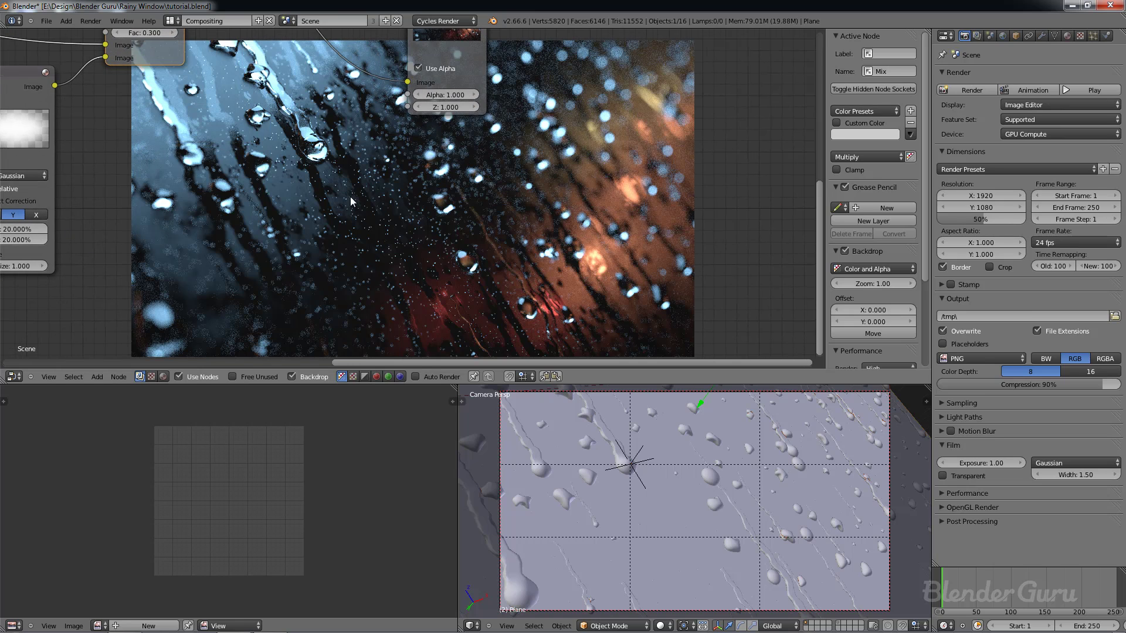
pyautogui.scroll(-3, 227, 176)
pyautogui.scroll(-6, 227, 172)
pyautogui.moveTo(327, 118); pyautogui.dragTo(389, 250, button='middle')
pyautogui.scroll(4, 389, 250)
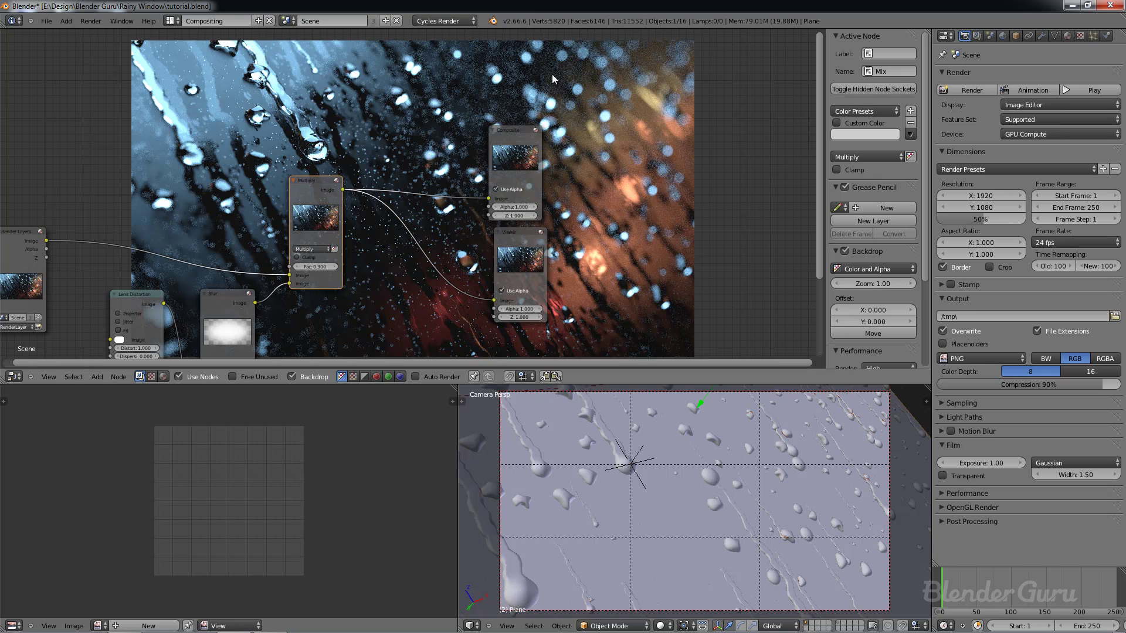
# Step: Move the Render Layers node farther from the Lens Distortion node to make room, and save the file
pyautogui.moveTo(405, 98); pyautogui.dragTo(410, 201, button='middle')
pyautogui.scroll(-5, 411, 201)
pyautogui.moveTo(291, 310); pyautogui.dragTo(399, 213, button='middle')
pyautogui.scroll(6, 501, 188)
pyautogui.scroll(1, 398, 213)
pyautogui.moveTo(292, 183); pyautogui.dragTo(183, 173)
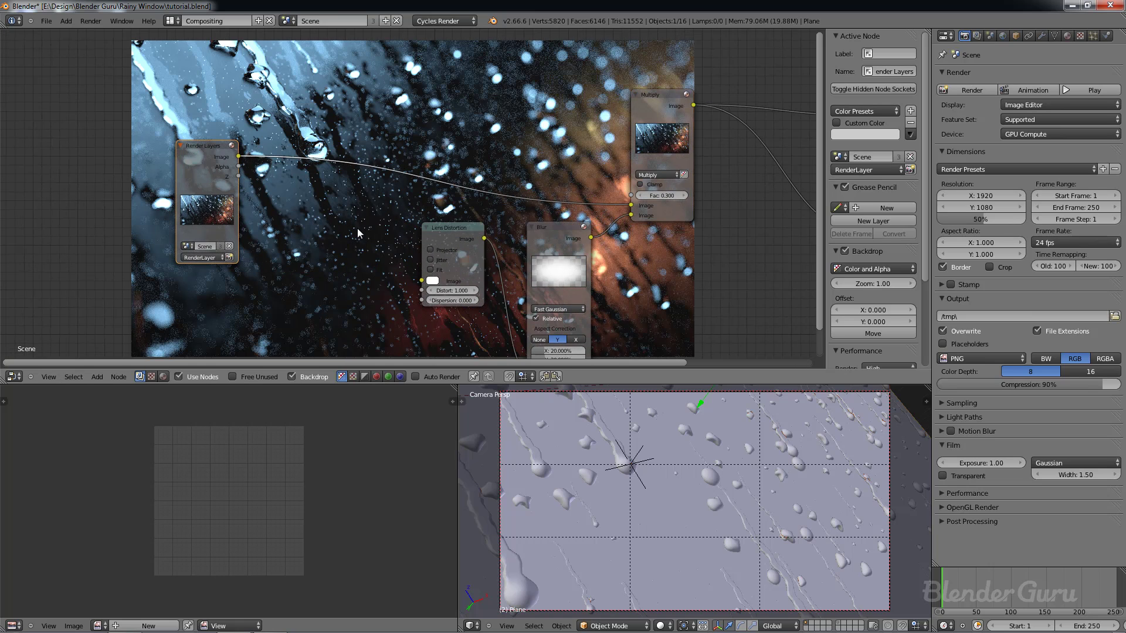
pyautogui.hotkey('ctrl', 's')
pyautogui.click(360, 227)
# Step: Insert a Filter node on the Render Layers output link and set its type to Sharpen
pyautogui.hotkey('shift', 'a')
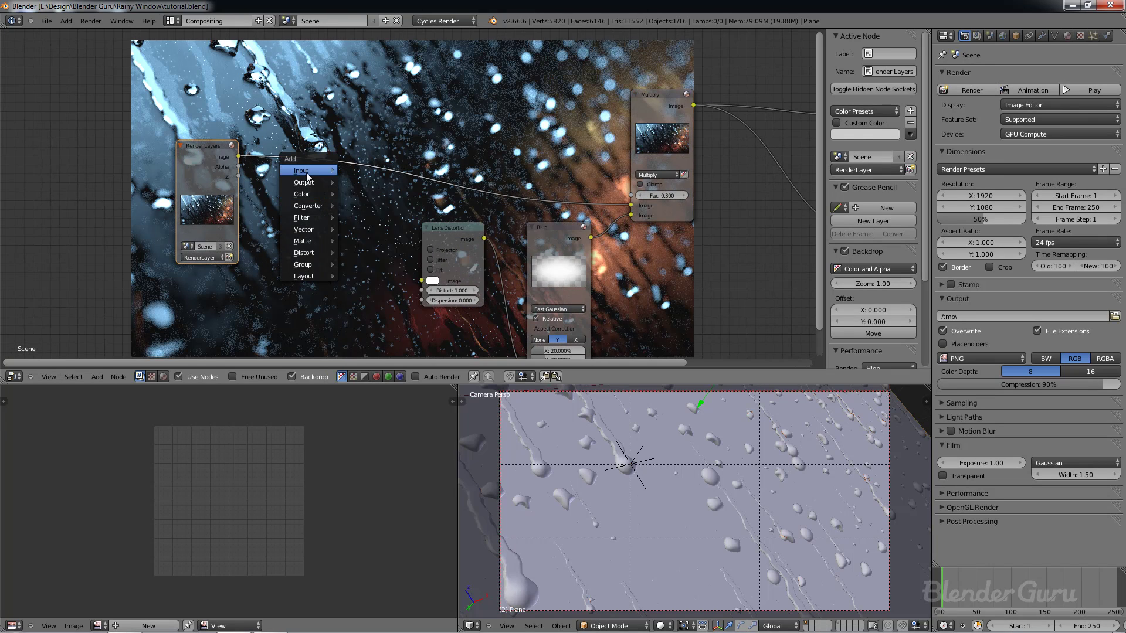
pyautogui.moveTo(311, 219)
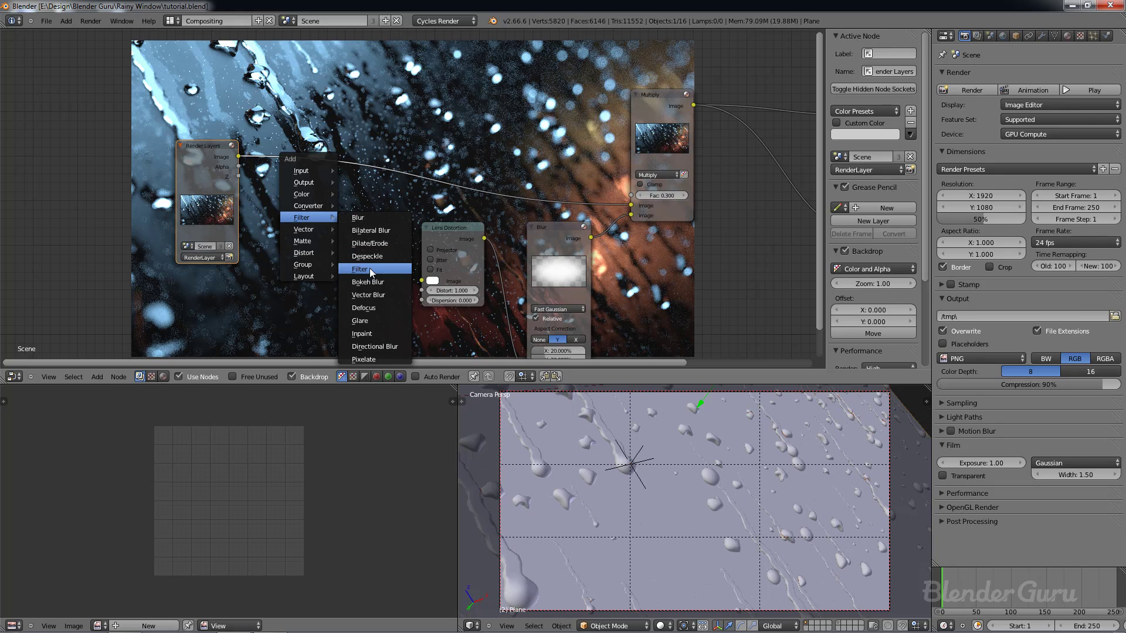
pyautogui.click(360, 270)
pyautogui.click(299, 150)
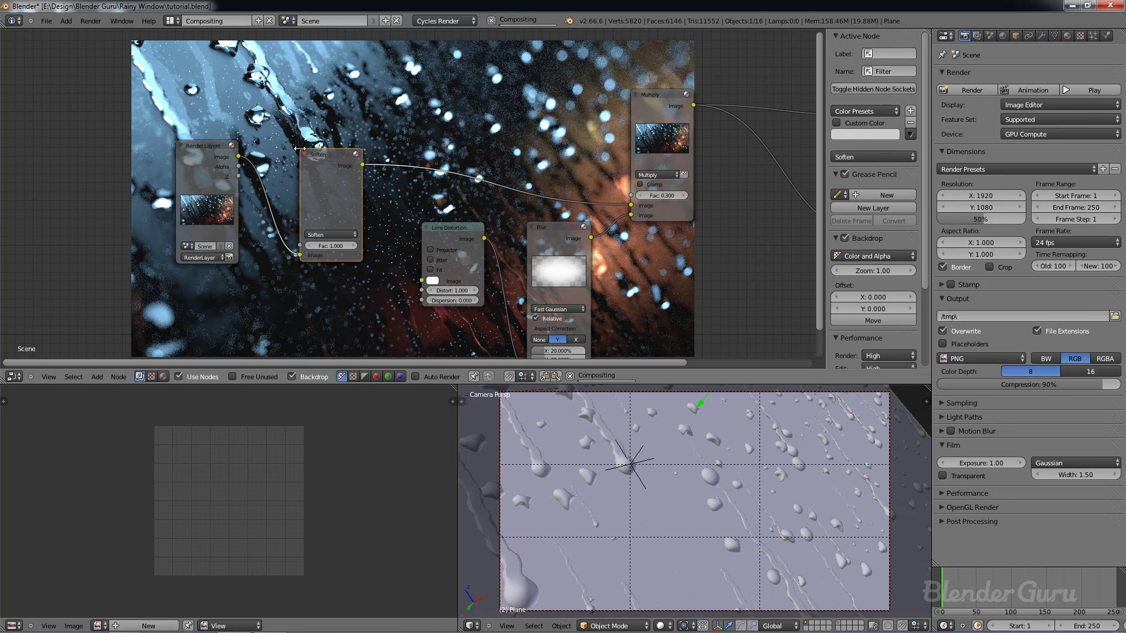
pyautogui.click(337, 235)
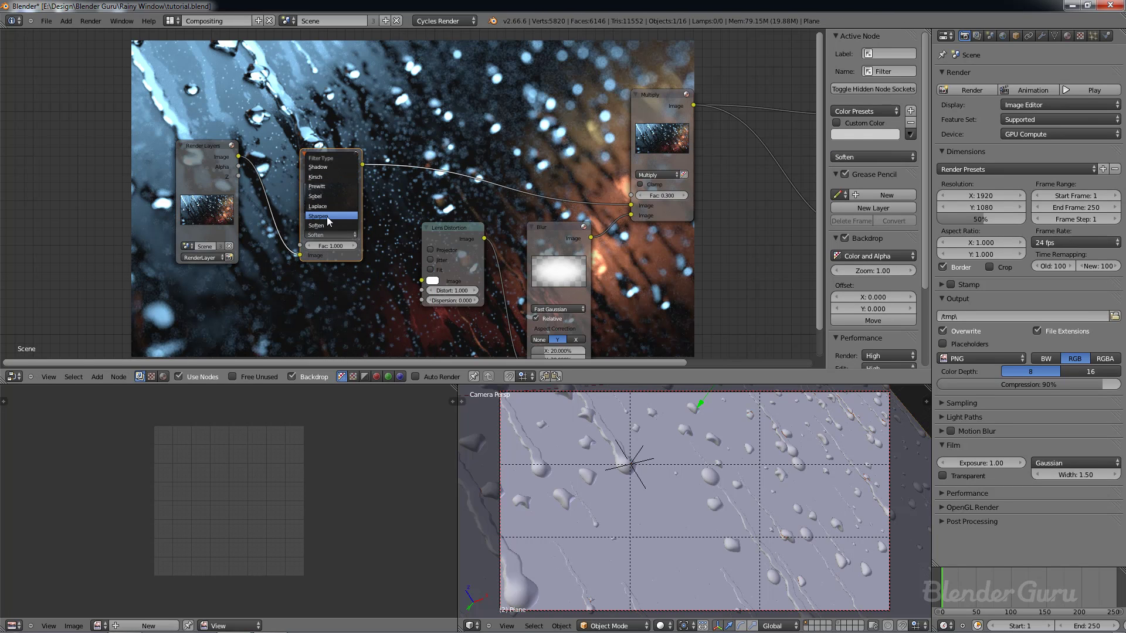
pyautogui.click(326, 216)
# Step: Reduce the Sharpen filter's factor to a much weaker amount
pyautogui.moveTo(406, 258); pyautogui.dragTo(562, 101, button='middle')
pyautogui.scroll(8, 298, 311)
pyautogui.moveTo(407, 193); pyautogui.dragTo(418, 100, button='middle')
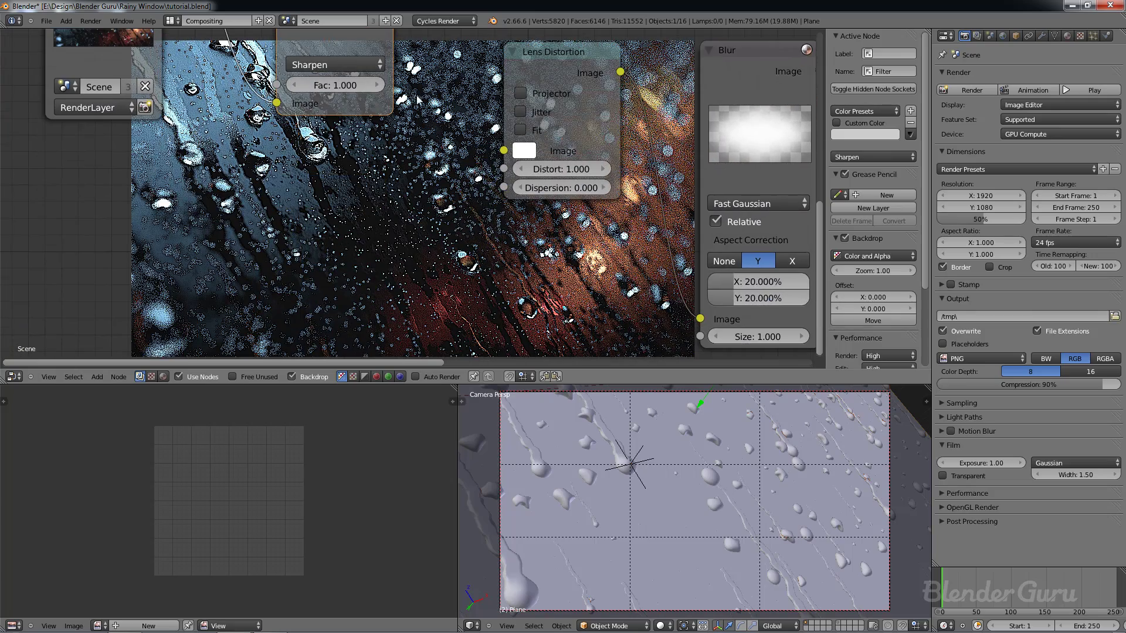
pyautogui.click(338, 85)
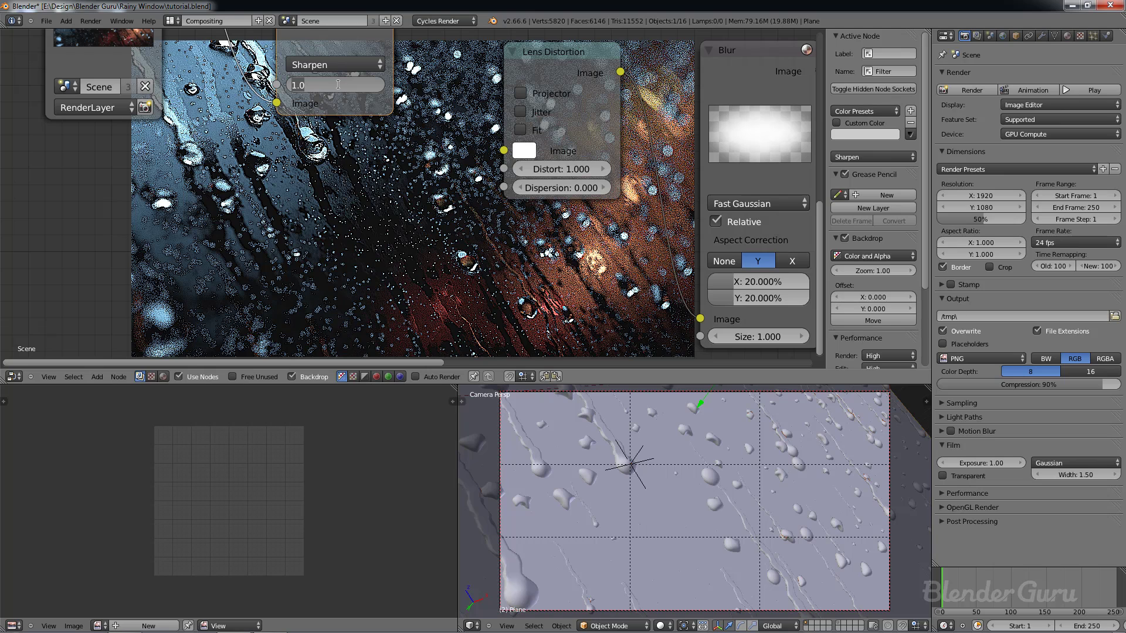
pyautogui.press('BackSpace')
pyautogui.press('Return')
# Step: Check the softened sharpening on the backdrop and save over the existing blend file
pyautogui.moveTo(439, 210); pyautogui.dragTo(381, 141, button='middle')
pyautogui.scroll(-5, 381, 141)
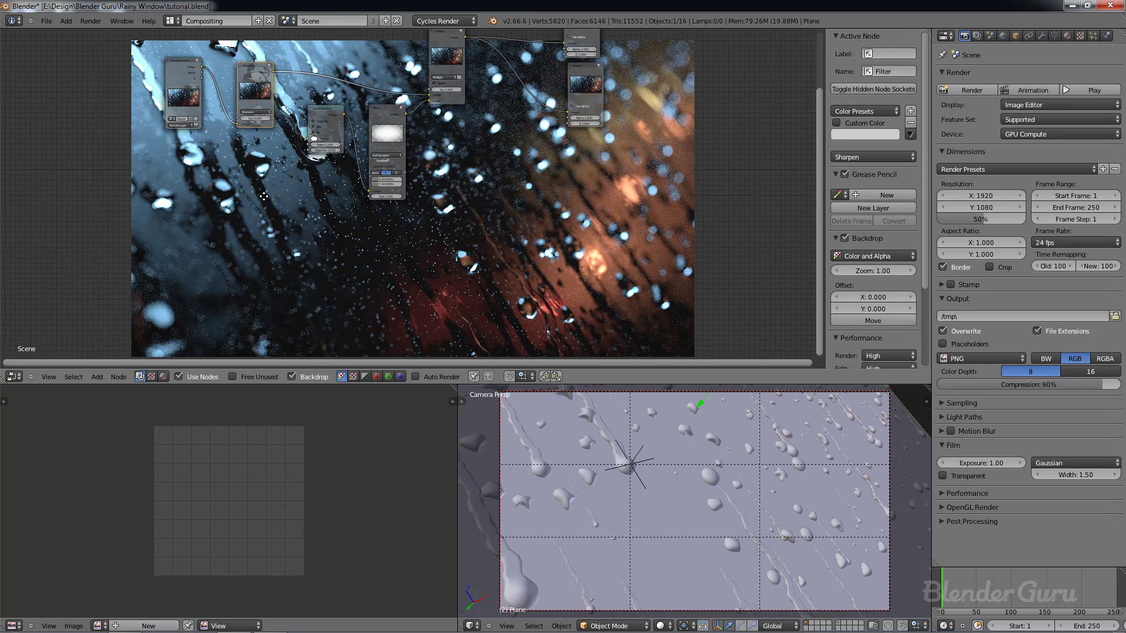
pyautogui.click(402, 188)
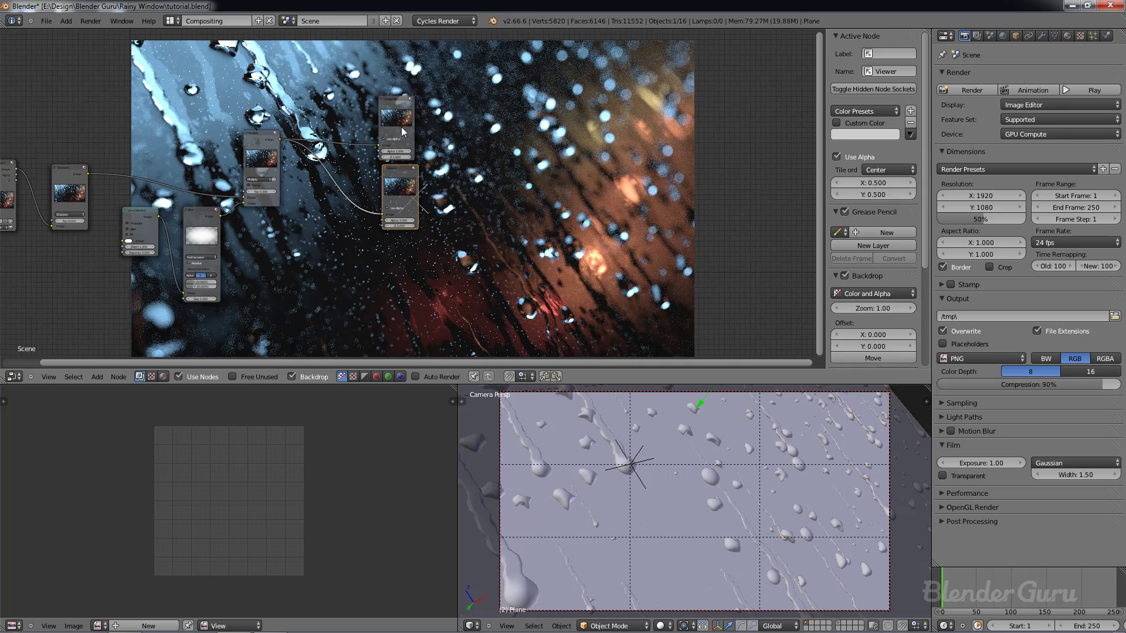
pyautogui.moveTo(423, 155); pyautogui.dragTo(190, 95, button='middle')
pyautogui.hotkey('ctrl', 's')
pyautogui.click(264, 114)
pyautogui.moveTo(432, 208); pyautogui.dragTo(332, 196, button='middle')
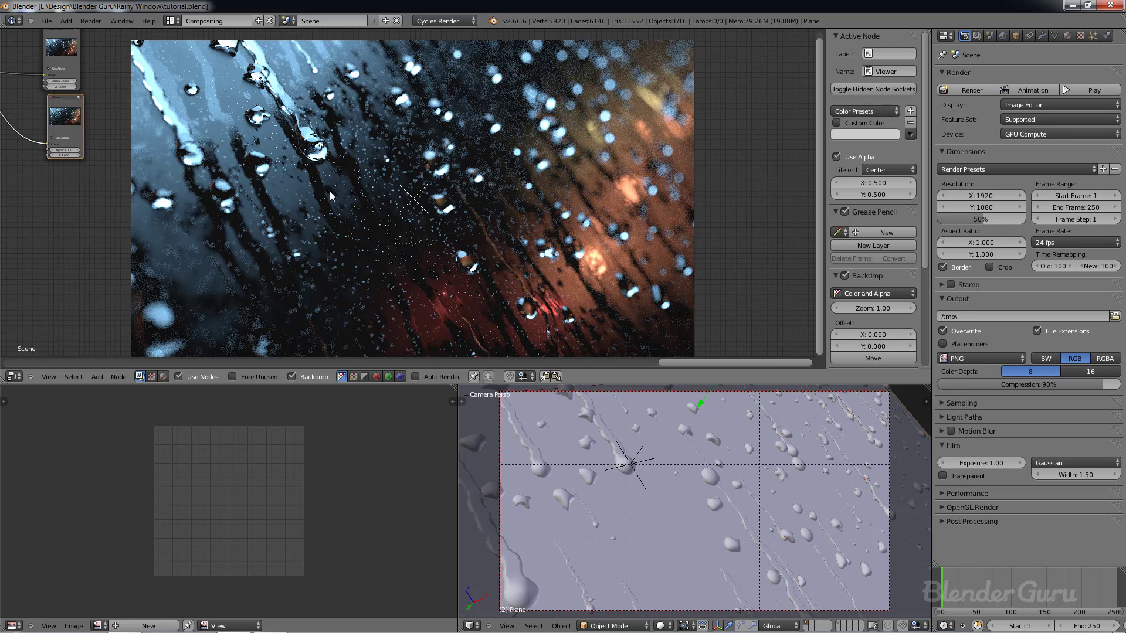
# Step: Move the Composite and Viewer nodes together closer to the Multiply node
pyautogui.scroll(-1, 147, 146)
pyautogui.moveTo(85, 130); pyautogui.dragTo(271, 185, button='middle')
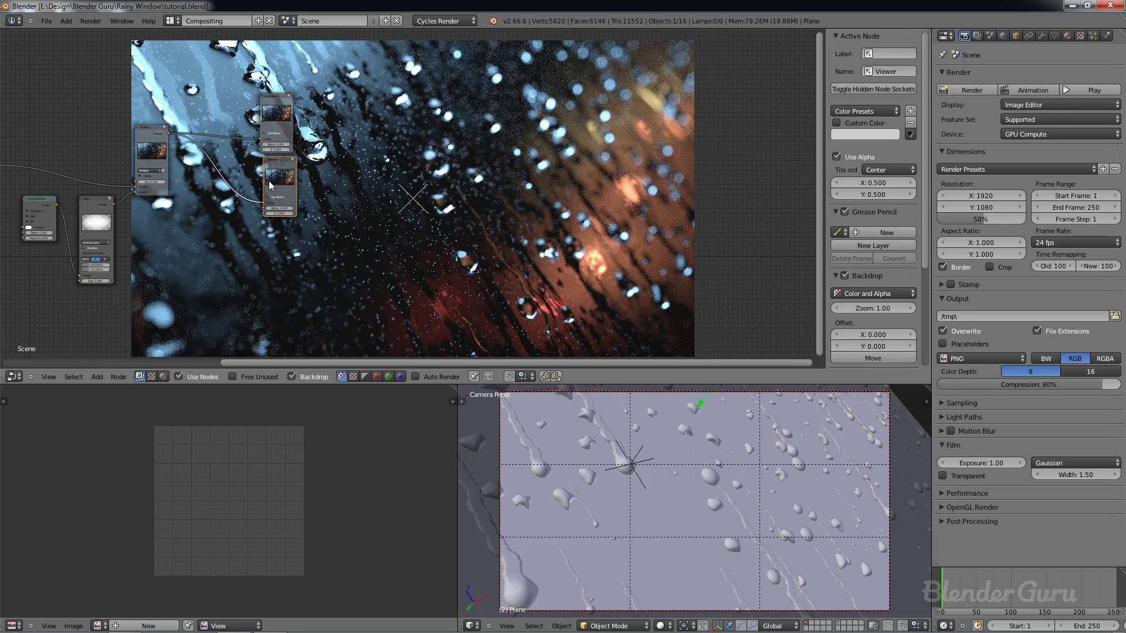
pyautogui.click(275, 170)
pyautogui.keyDown('shift'); pyautogui.click(281, 119); pyautogui.keyUp('shift')
pyautogui.press('g')
pyautogui.click(244, 129)
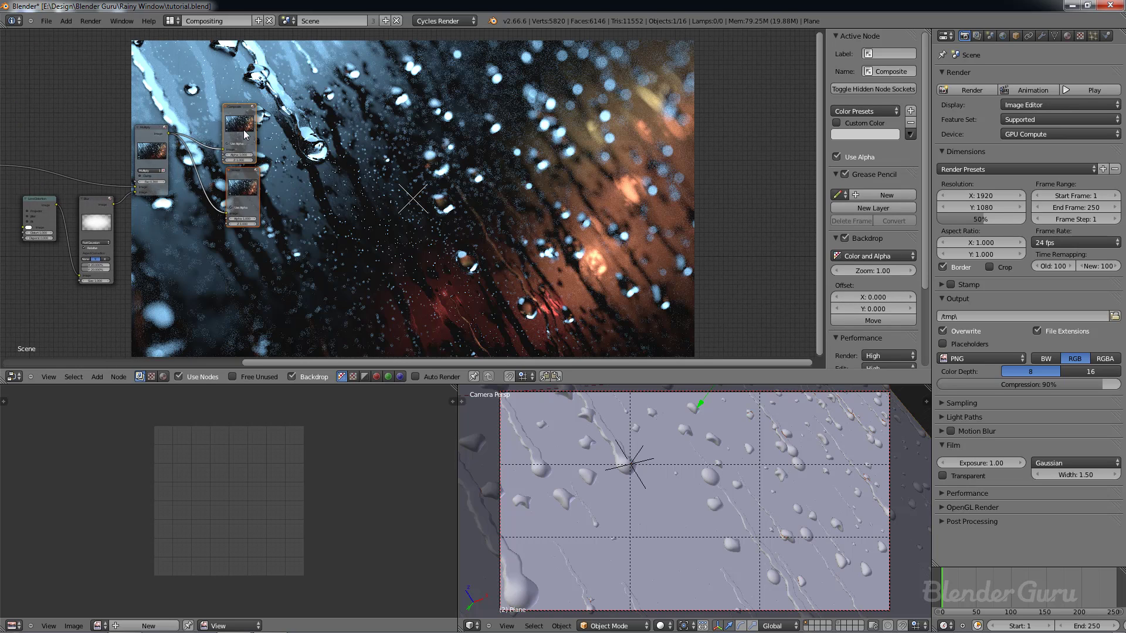
# Step: Save the file over the existing version and open the composited render result
pyautogui.moveTo(428, 193); pyautogui.dragTo(177, 156, button='middle')
pyautogui.hotkey('ctrl', 's')
pyautogui.click(177, 155)
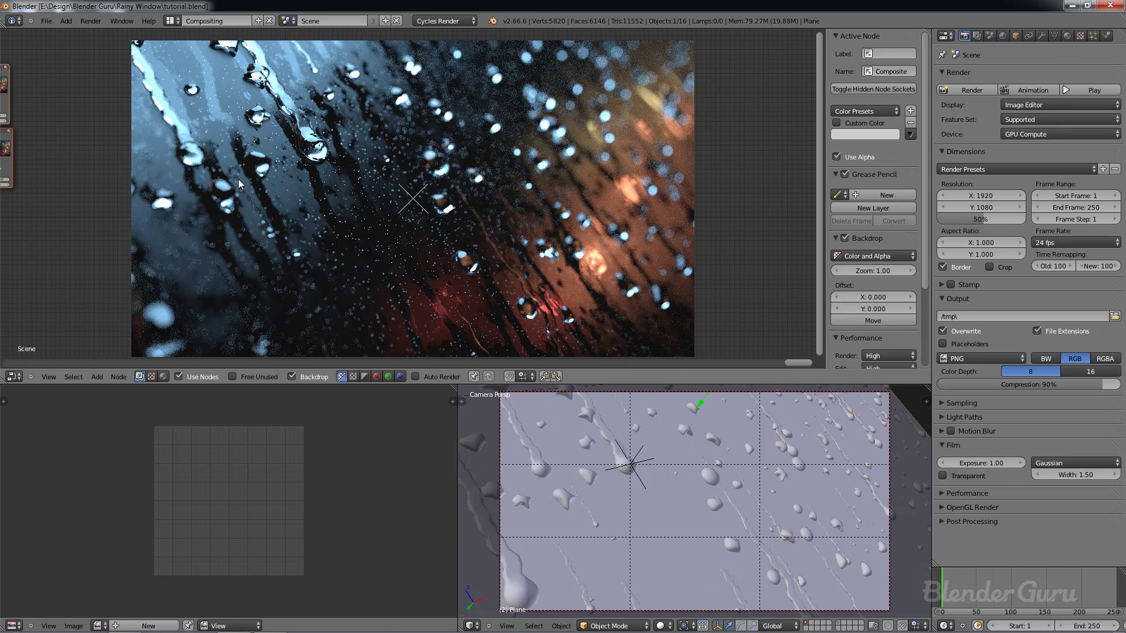
pyautogui.press('F11')
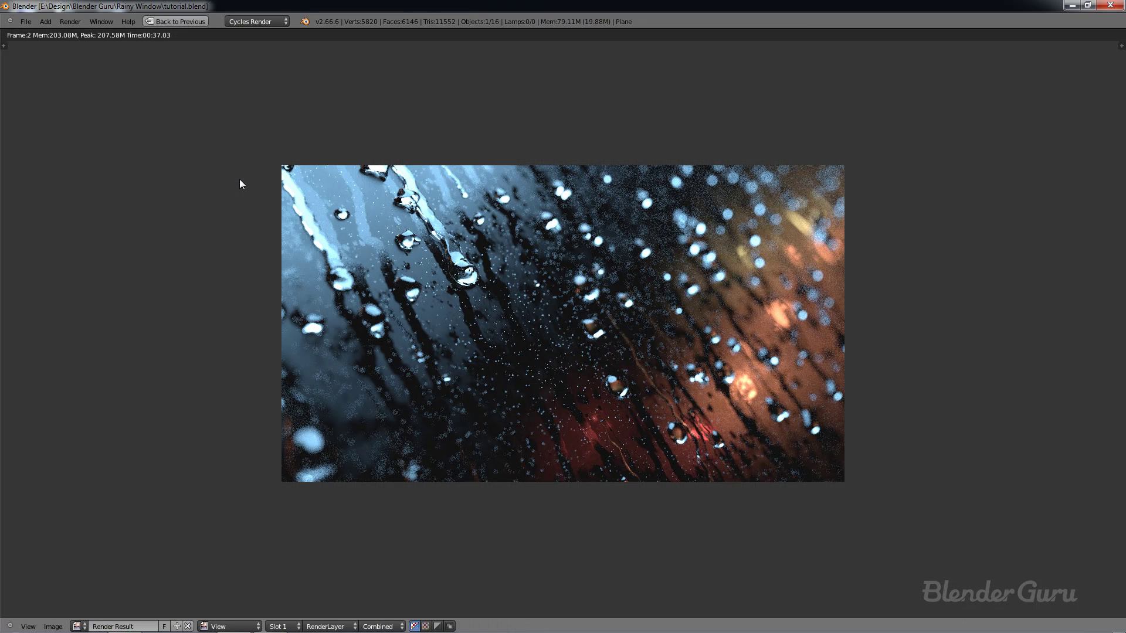